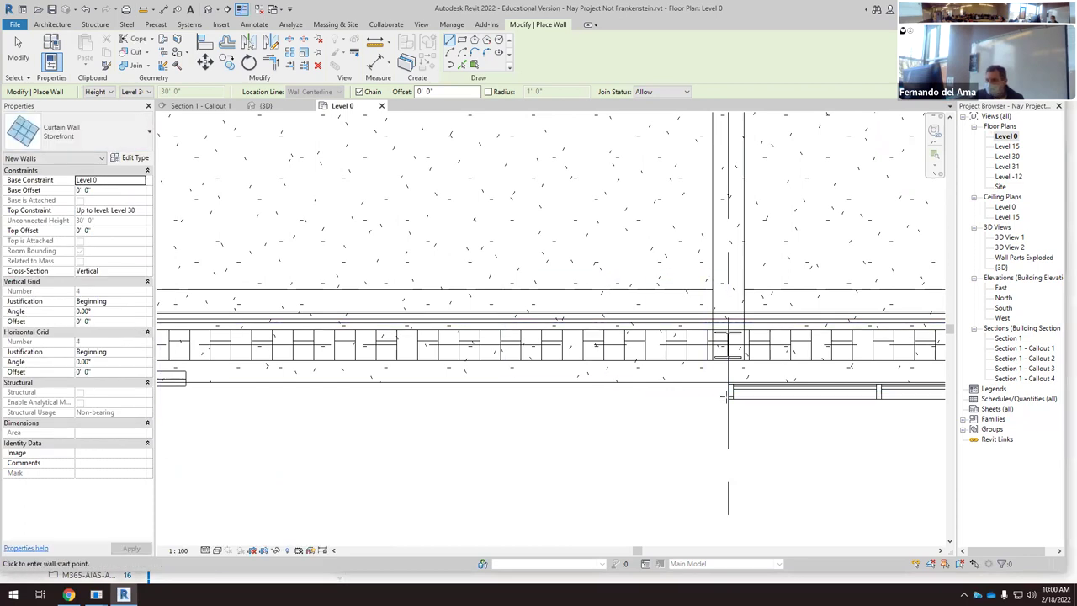
Step: Draw a Storefront curtain wall about 19' long on Level 0 across the open bay, from the existing storefront's end to the next column line
left_click(729, 393)
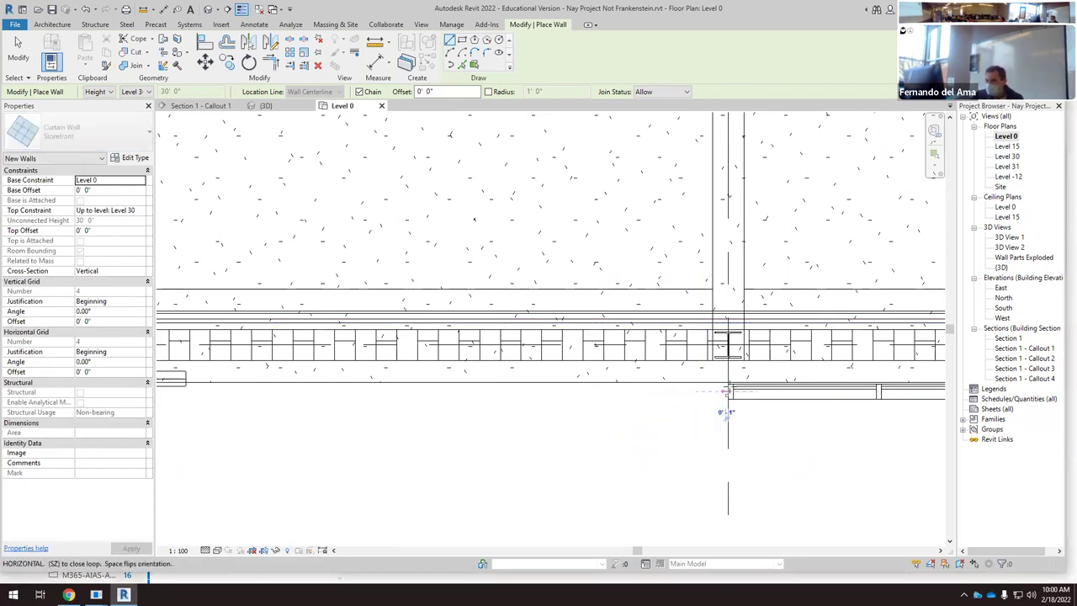
scroll(721, 407, "up", 5)
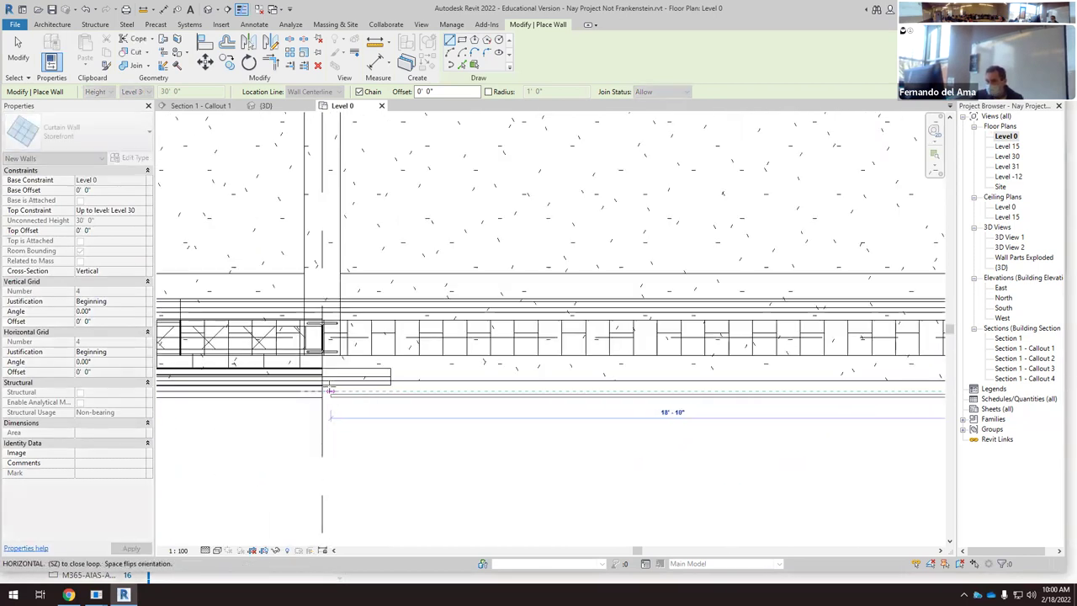
left_click(359, 447)
scroll(371, 458, "down", 1)
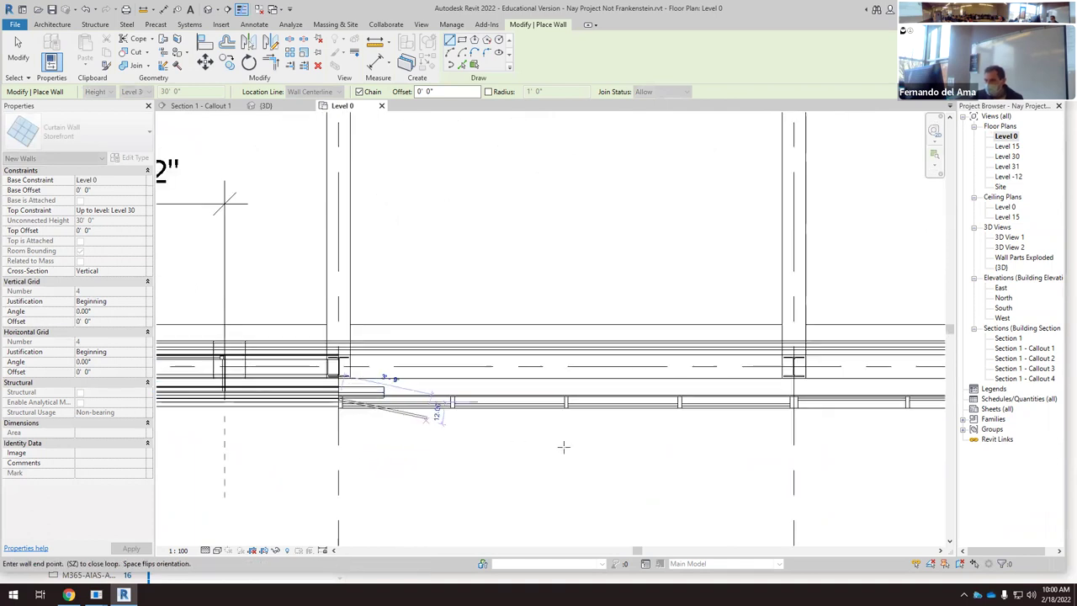
key("Escape")
key("Escape")
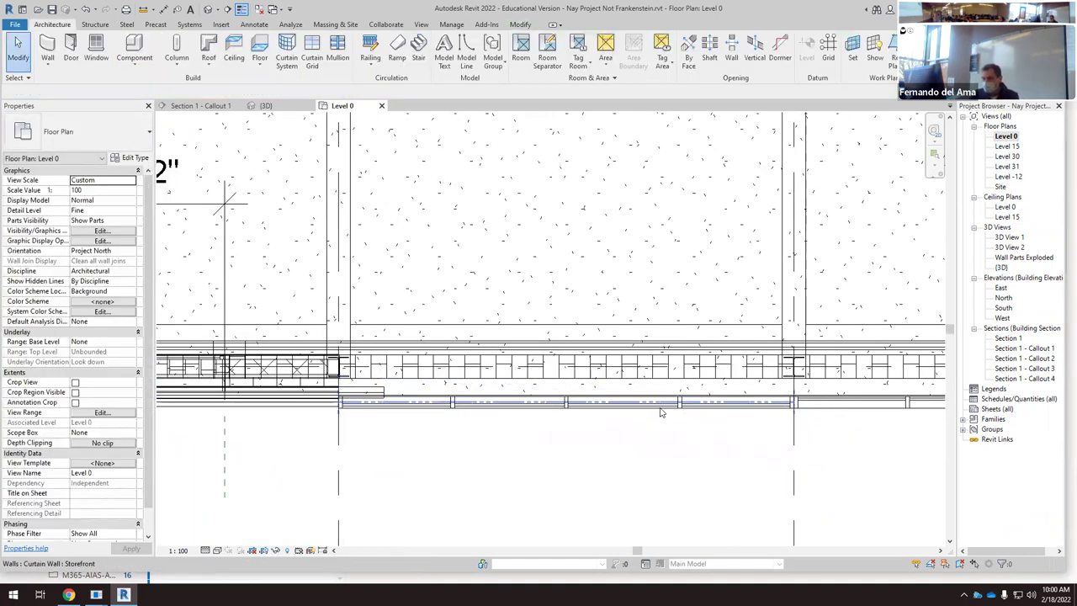
Step: In the 3D view, attach the top of the new Storefront curtain wall to the vaulted roof above it
left_click(660, 406)
key("ctrl+Tab")
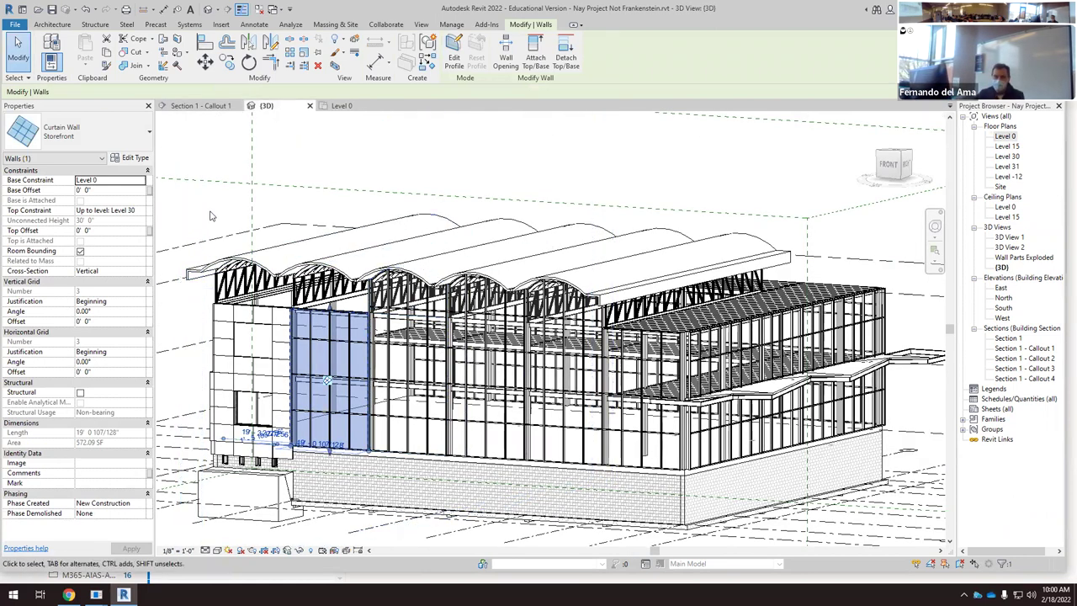
key("Escape")
scroll(371, 313, "up", 2)
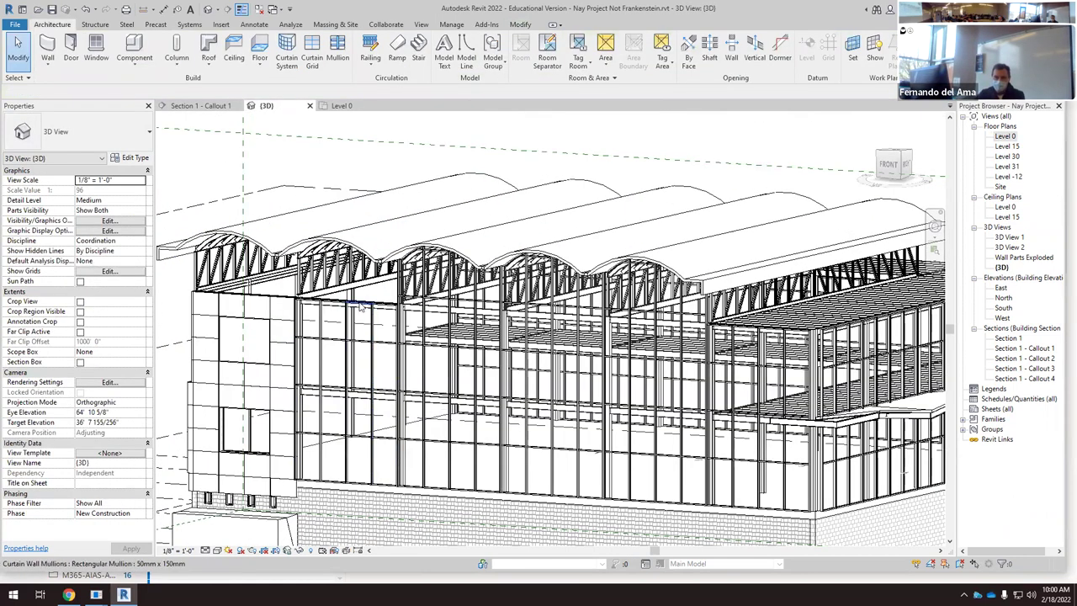
left_click(371, 336)
key("Escape")
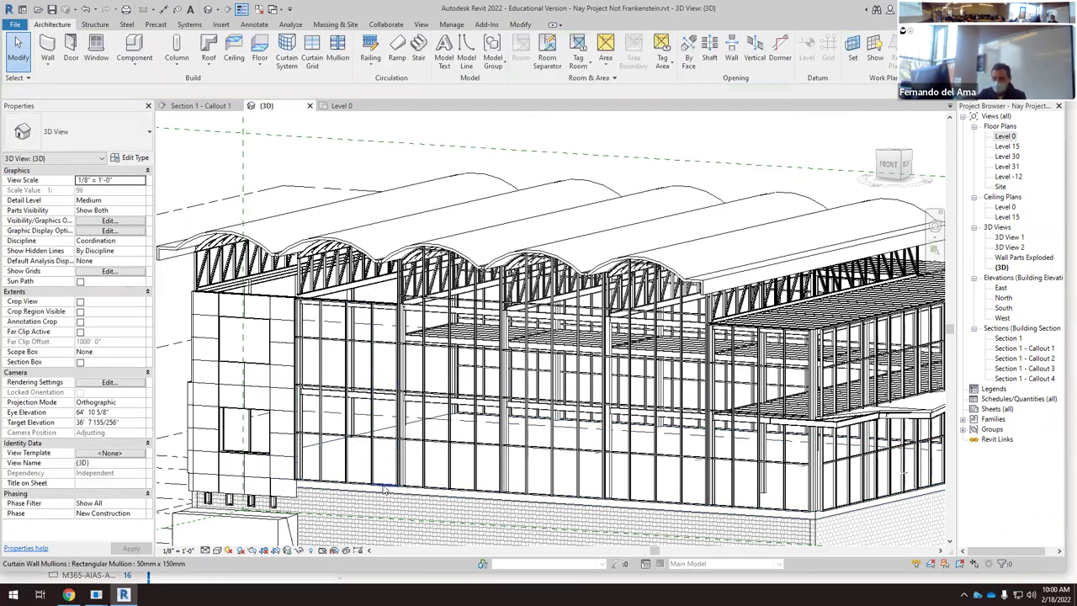
left_click(393, 485)
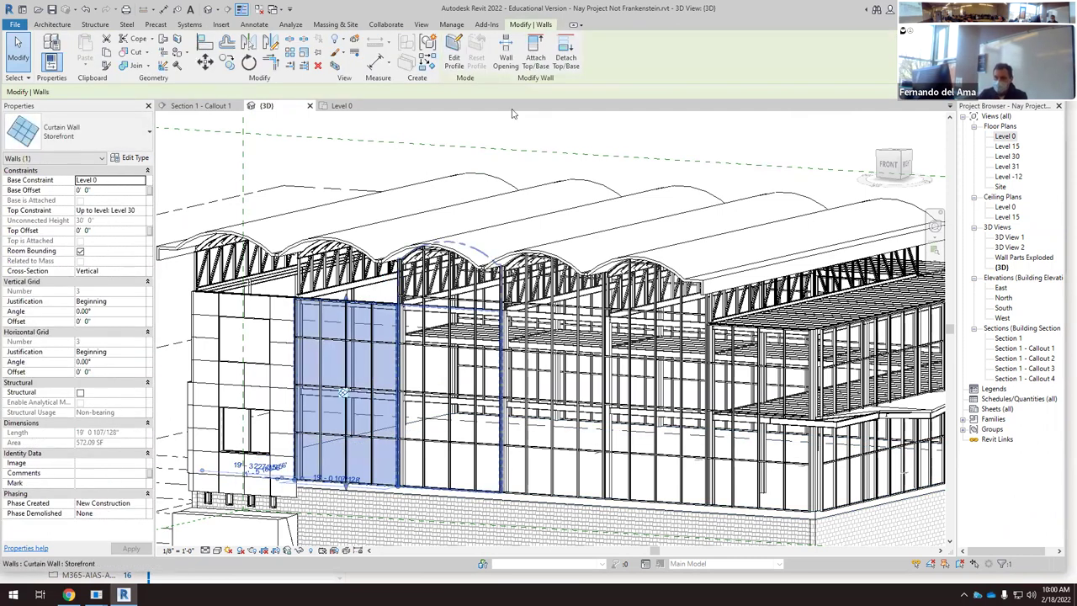
left_click(369, 254)
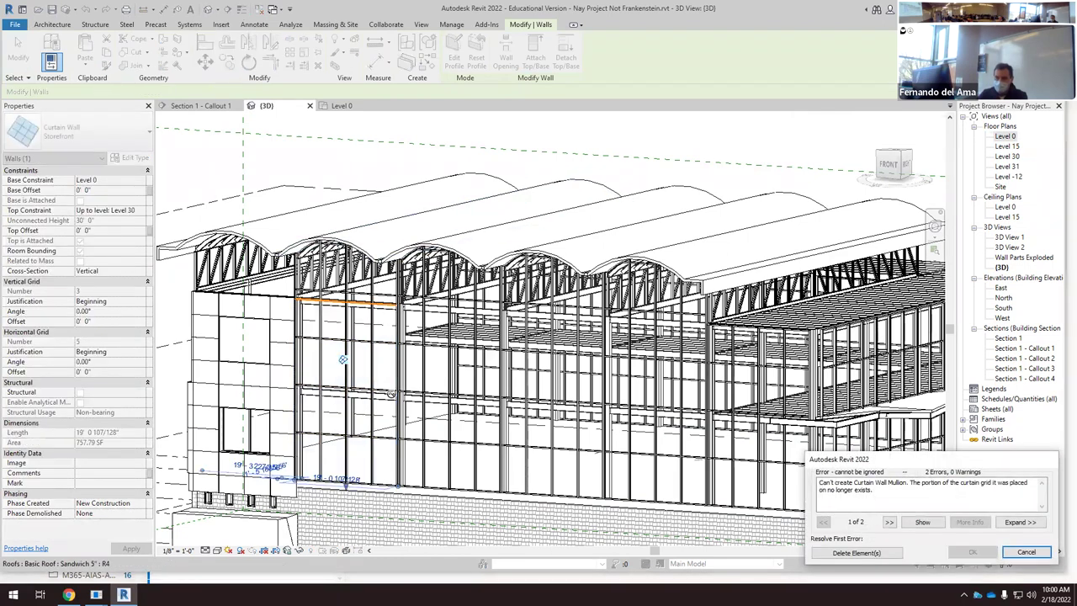
Step: Resolve the curtain wall attachment errors by deleting the conflicting mullion elements
scroll(376, 327, "up", 8)
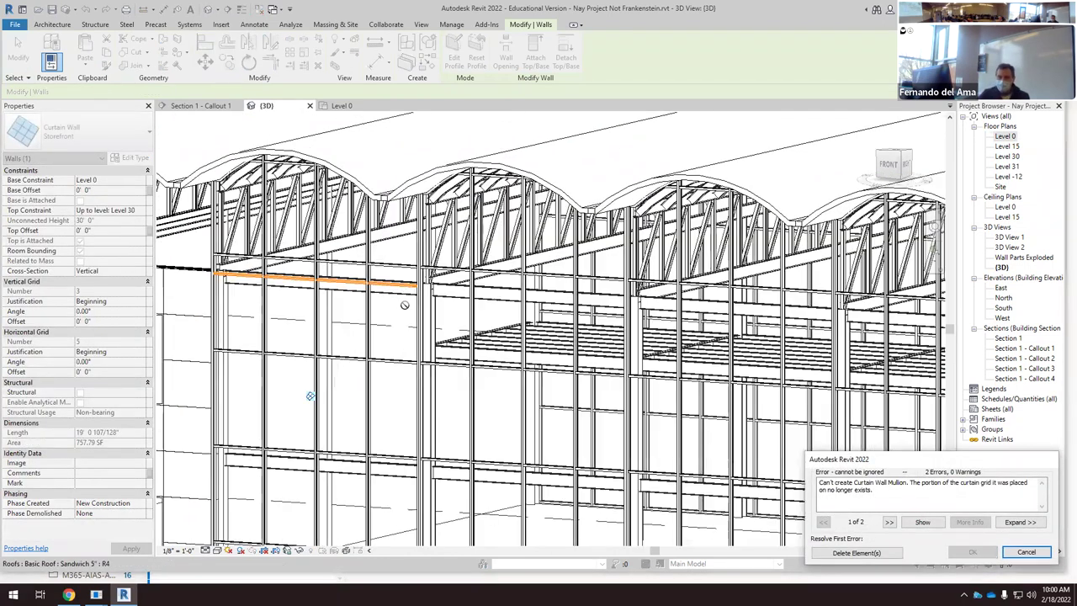
scroll(443, 281, "up", 2)
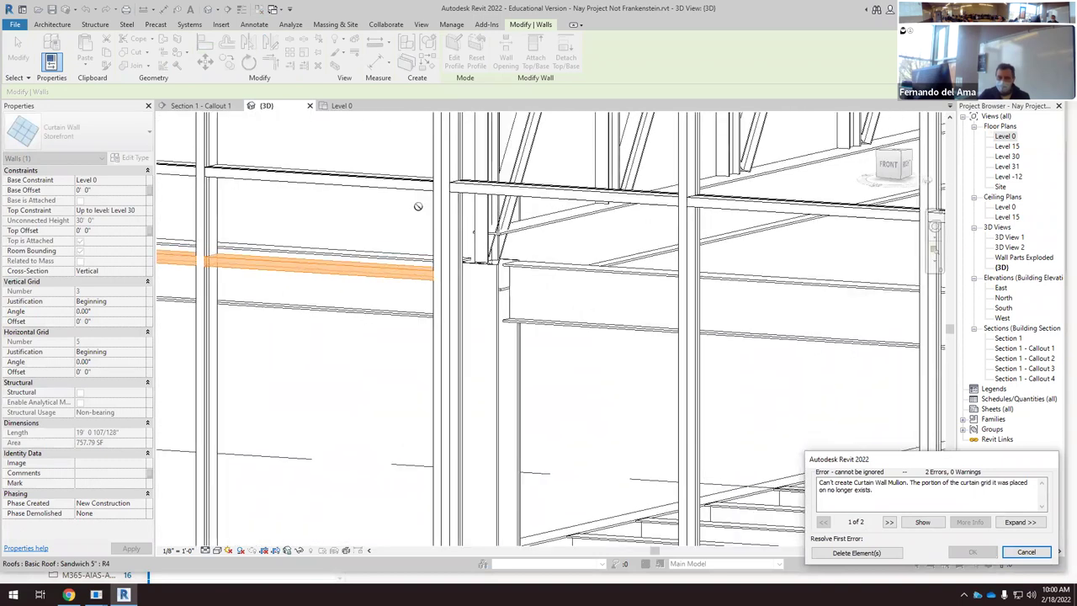
scroll(414, 218, "down", 10)
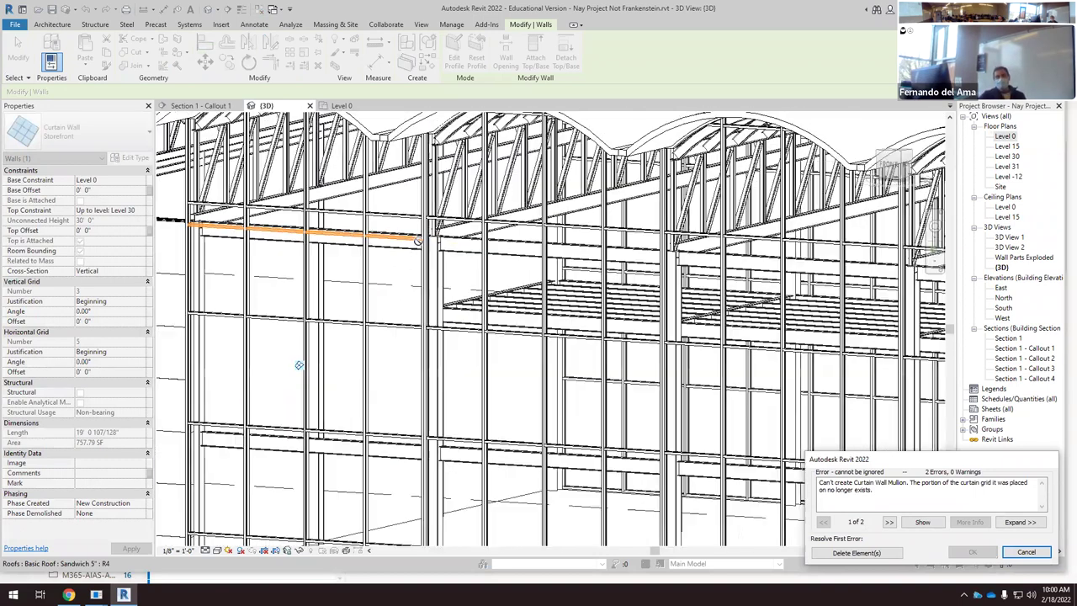
scroll(309, 221, "up", 2)
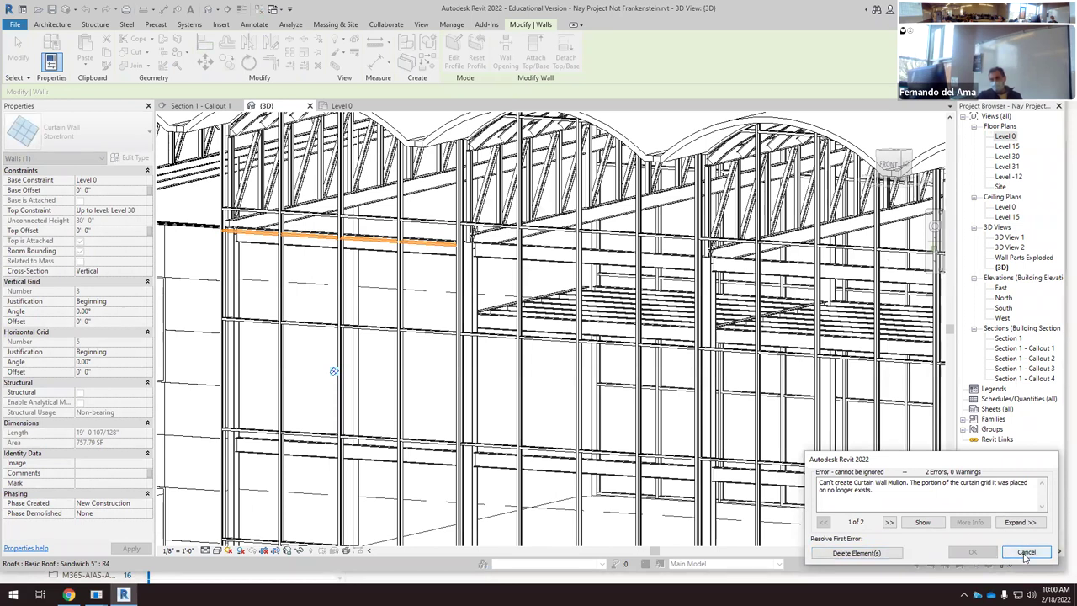
left_click(860, 556)
scroll(361, 360, "down", 2)
scroll(361, 360, "down", 2)
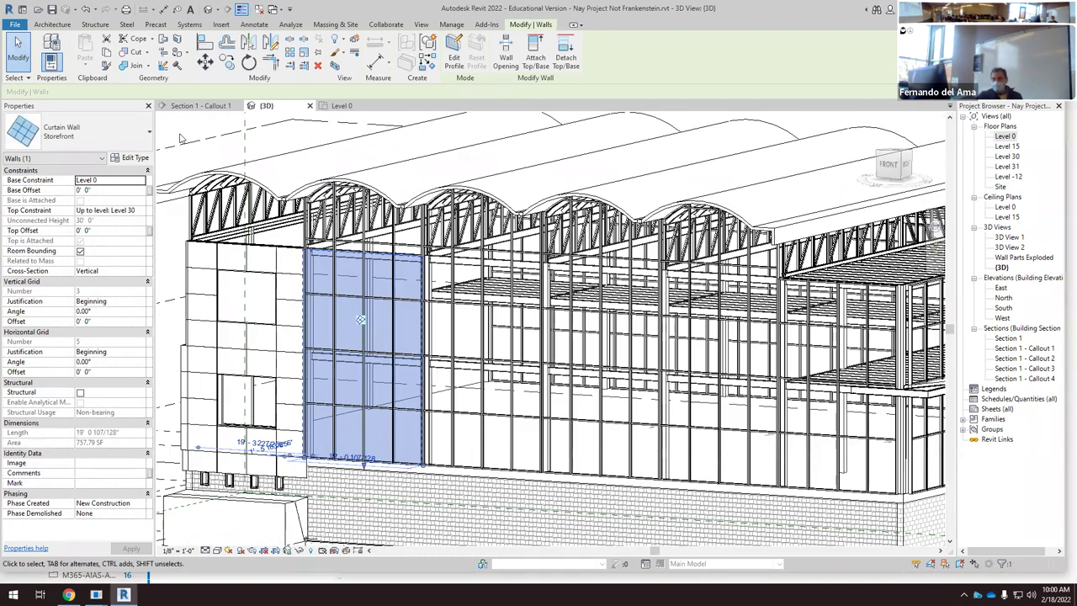
Step: Examine up close how the attached curtain walls and their mullions meet the curved roof edge
key("Escape")
scroll(417, 249, "up", 2)
left_click(416, 249)
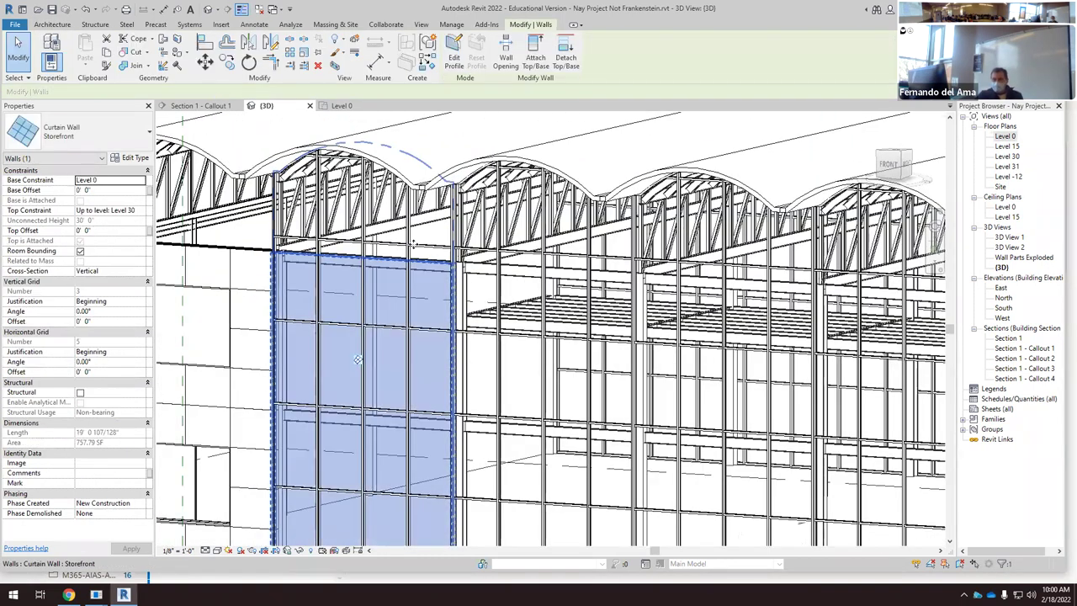
middle_click_drag(408, 362, 465, 189, "shift")
scroll(368, 357, "up", 8)
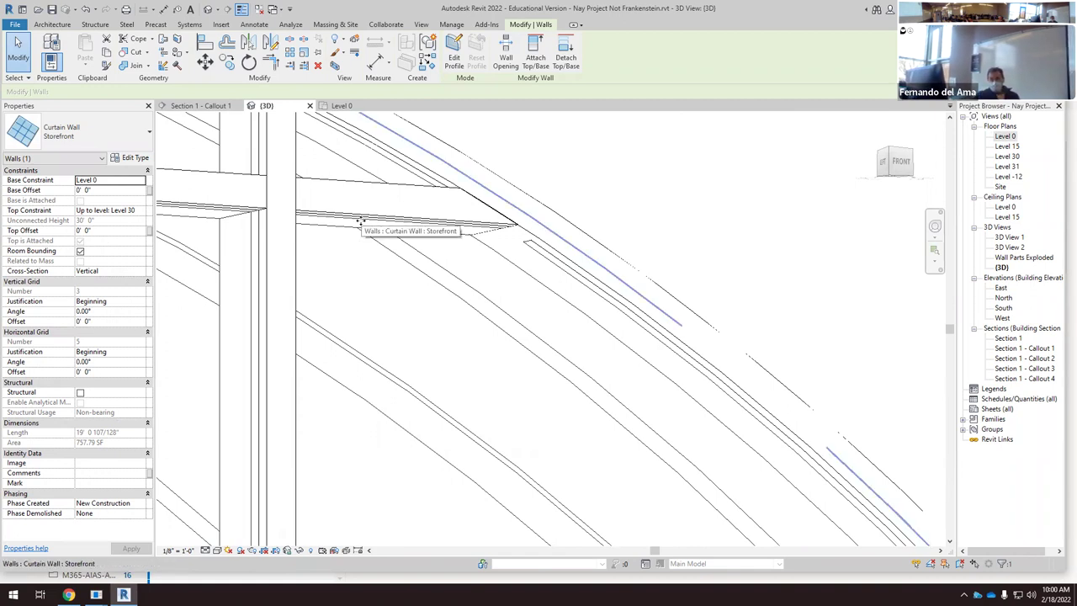
scroll(370, 228, "down", 3)
middle_click_drag(387, 254, 384, 160, "shift")
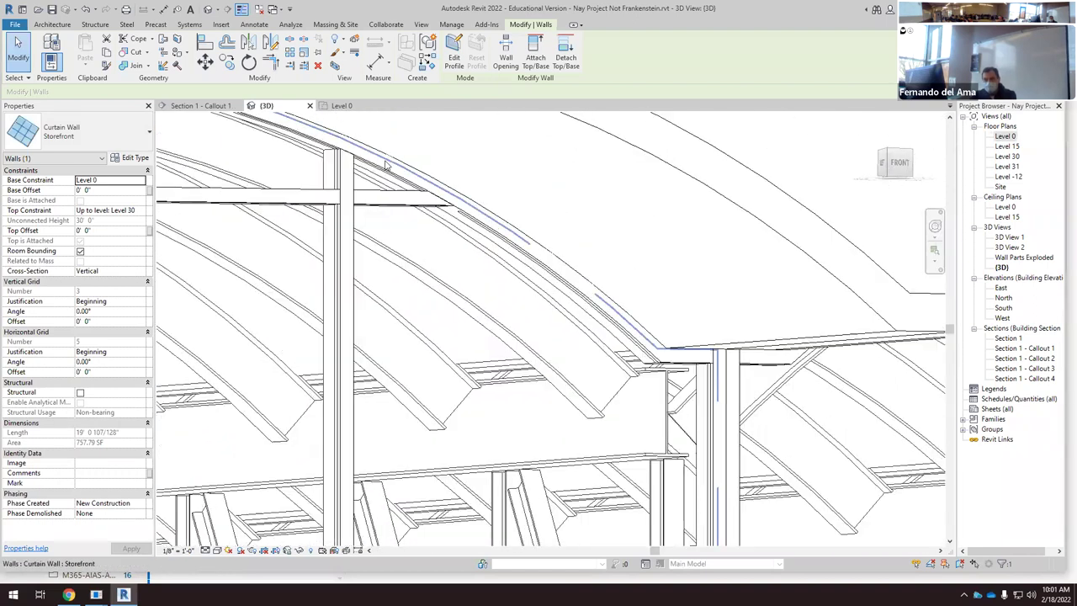
scroll(384, 159, "up", 2)
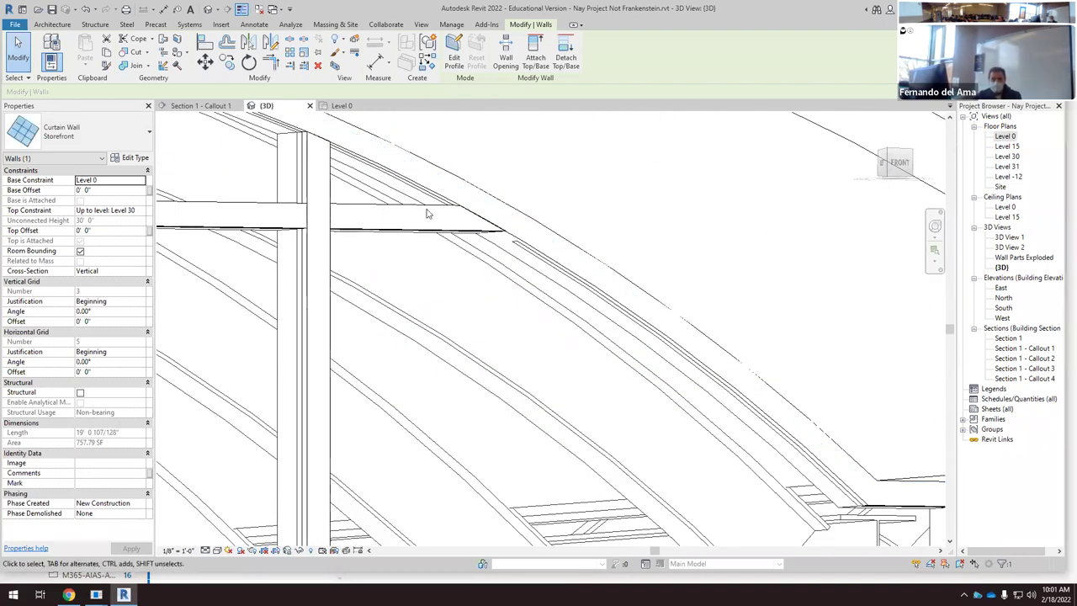
scroll(446, 246, "down", 5)
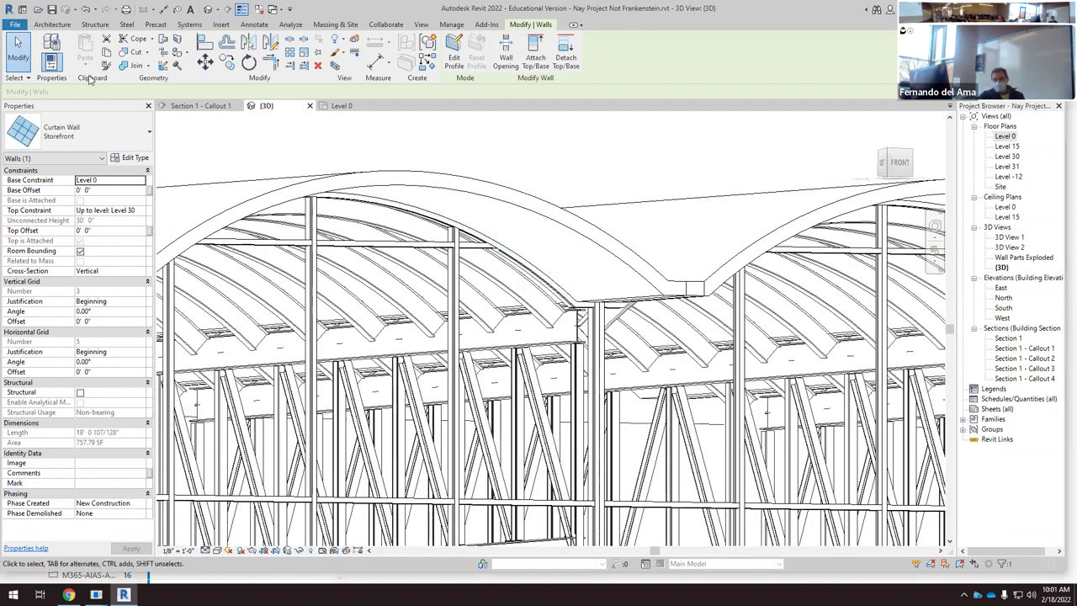
key("Escape")
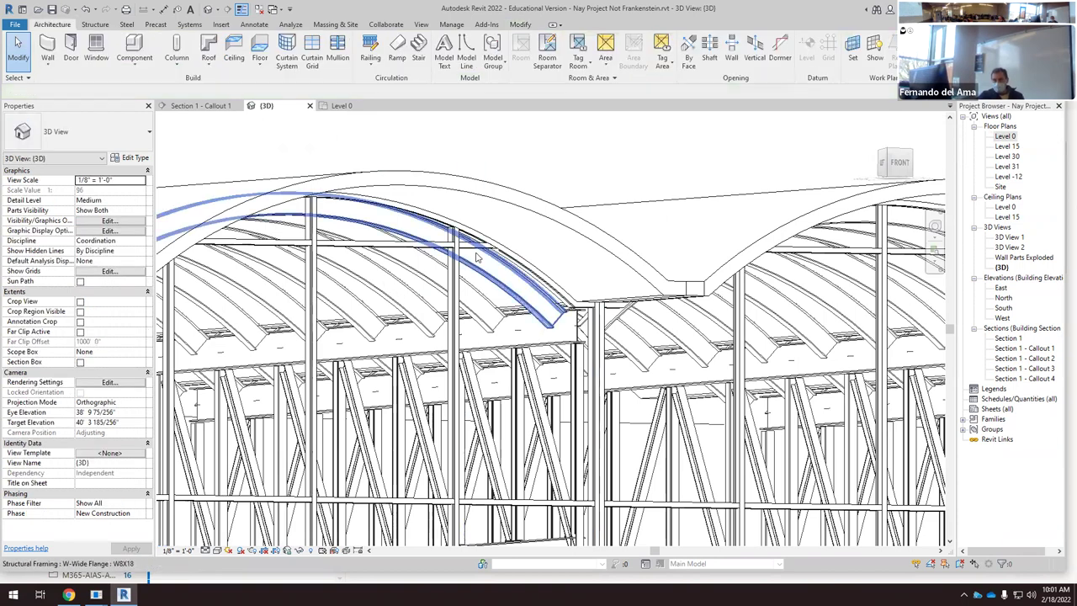
Step: Delete the uppermost horizontal mullion between the center vertical mullion and its left neighbor in the new curtain wall's arch
scroll(450, 238, "down", 2)
scroll(450, 238, "down", 1)
left_click(446, 242)
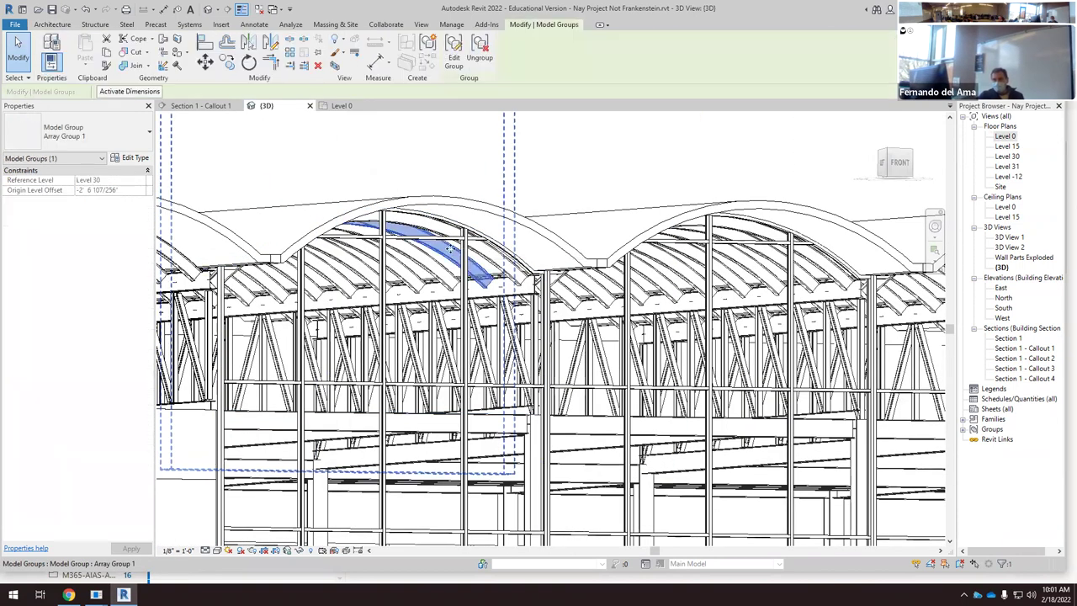
scroll(458, 252, "down", 2)
middle_click_drag(475, 263, 302, 252, "shift")
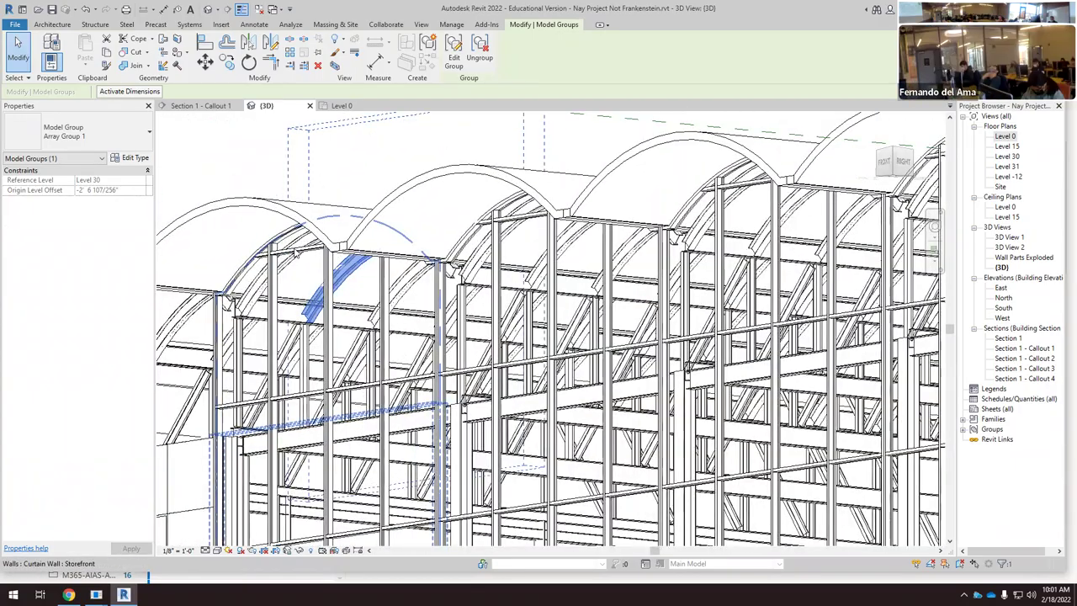
left_click(298, 250)
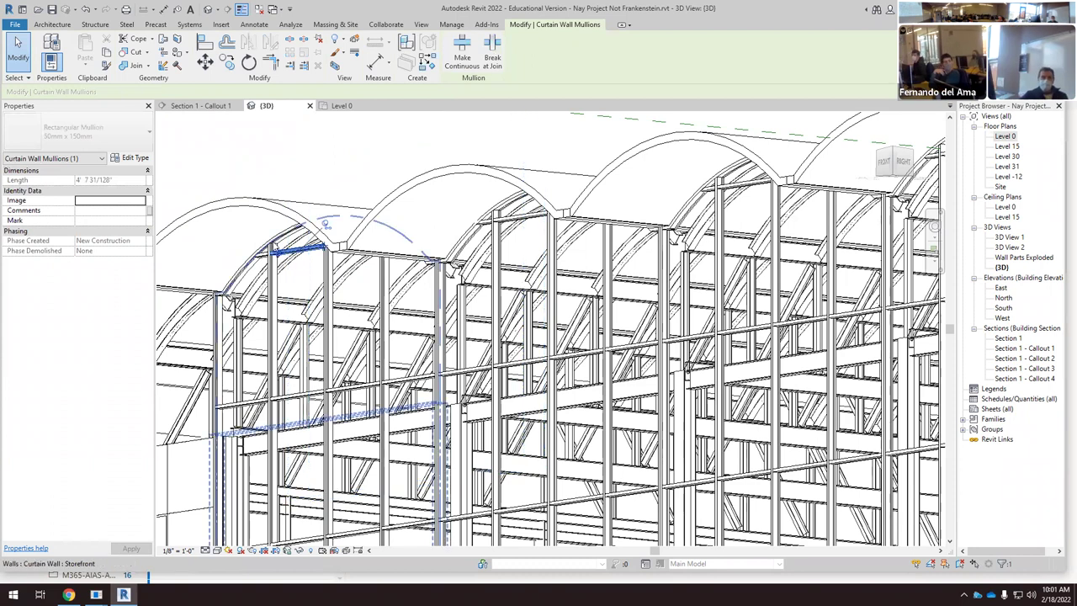
scroll(286, 246, "up", 4)
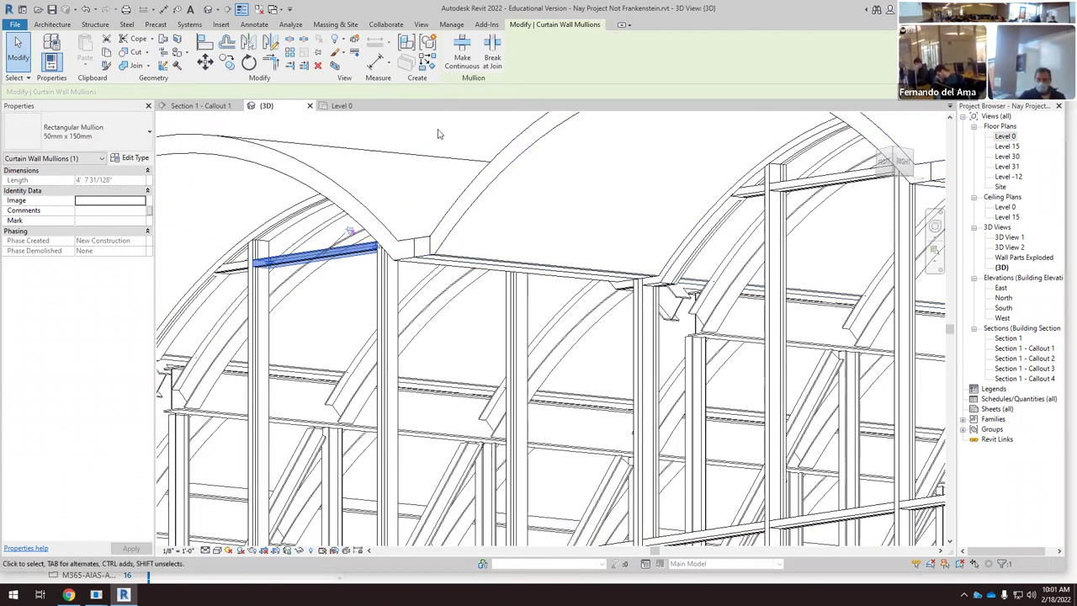
key("Delete")
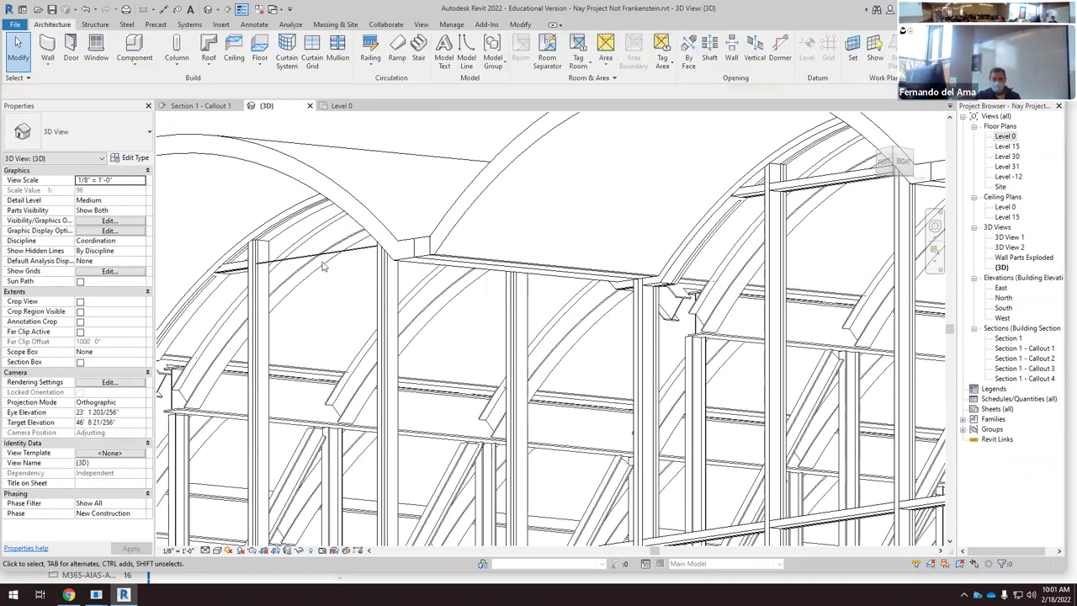
Step: Remove the curtain grid segment where the deleted upper horizontal mullion was in the new bay's arch
scroll(324, 265, "up", 2)
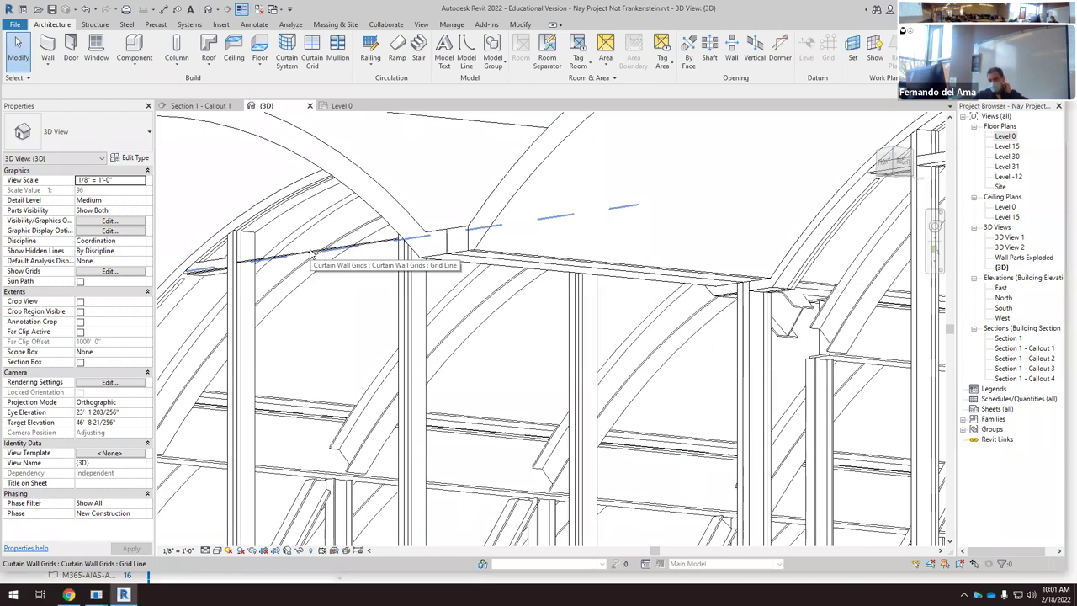
left_click(311, 251)
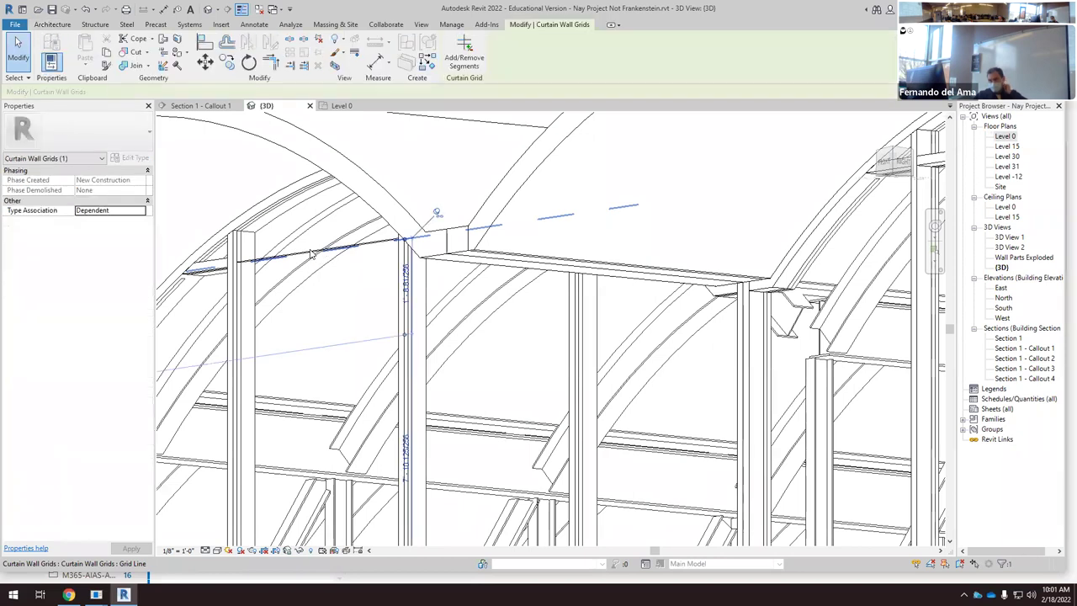
left_click(464, 51)
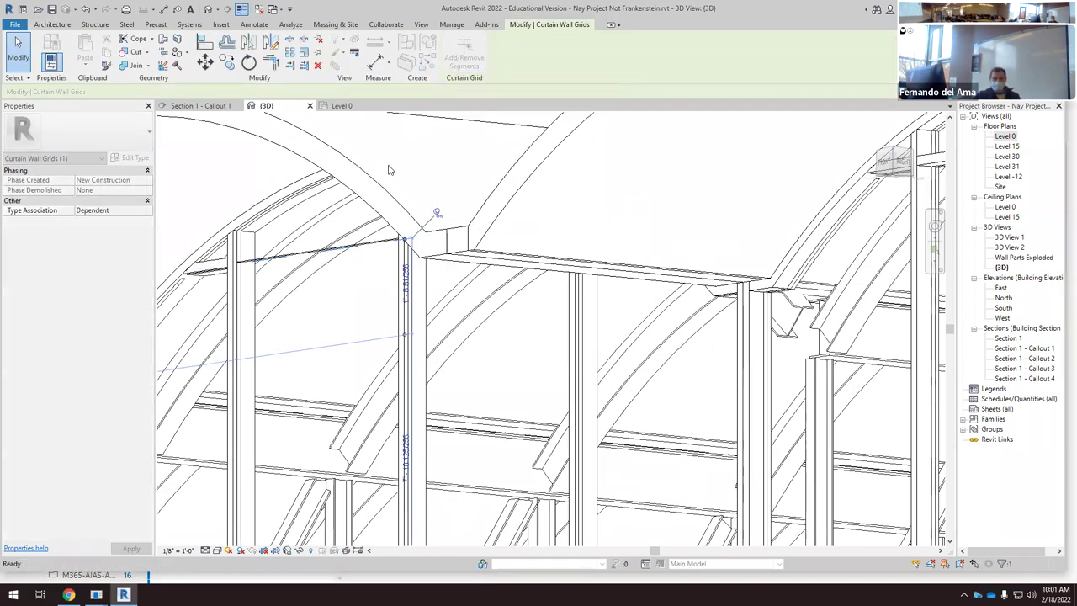
left_click(332, 252)
scroll(460, 291, "down", 2)
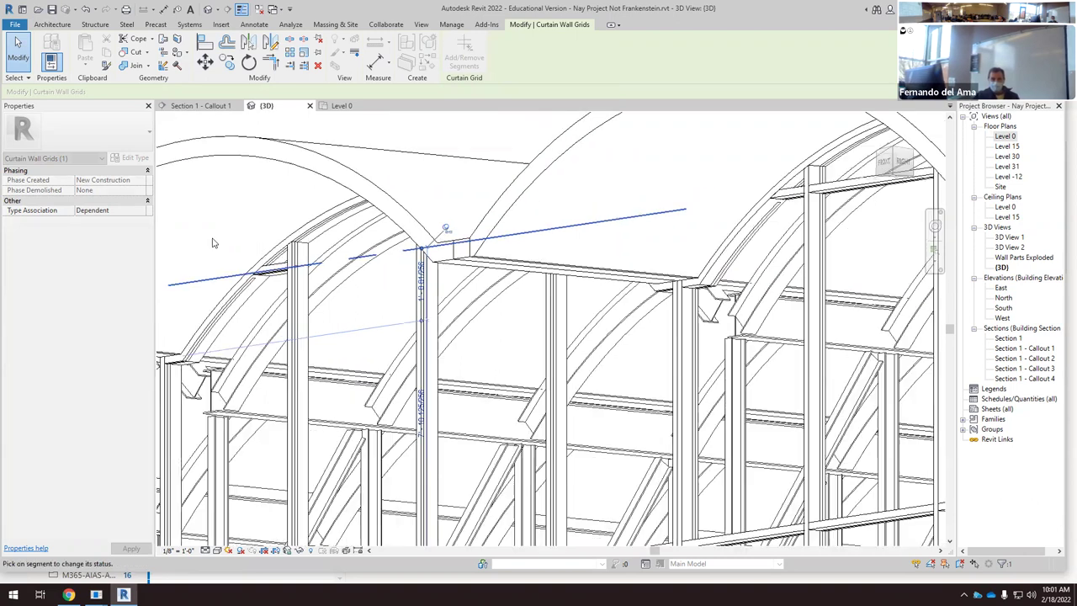
key("Escape")
key("Escape")
scroll(419, 296, "down", 1)
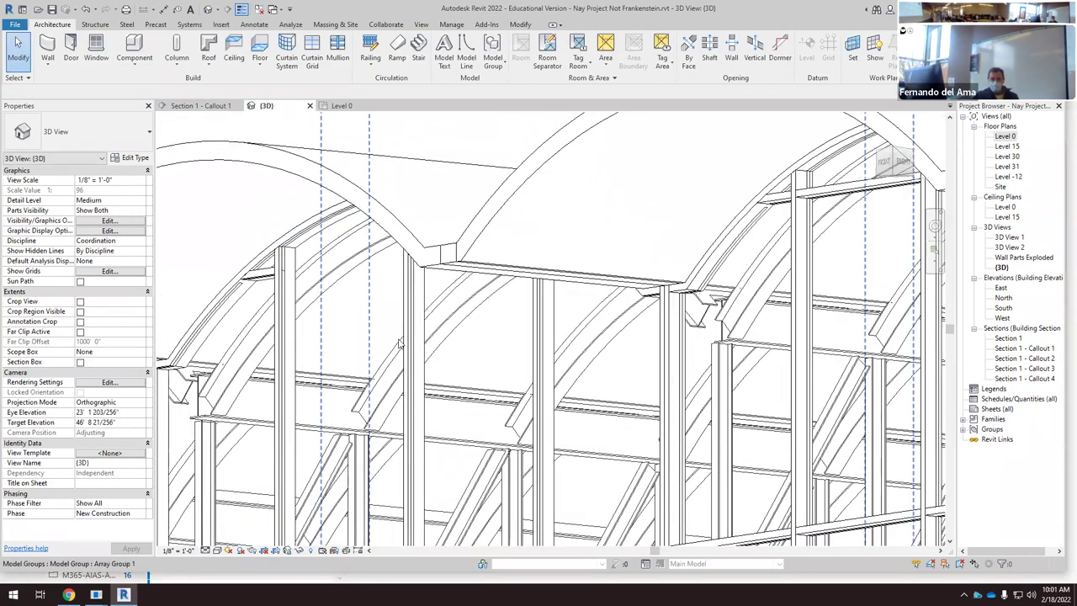
scroll(252, 280, "up", 3)
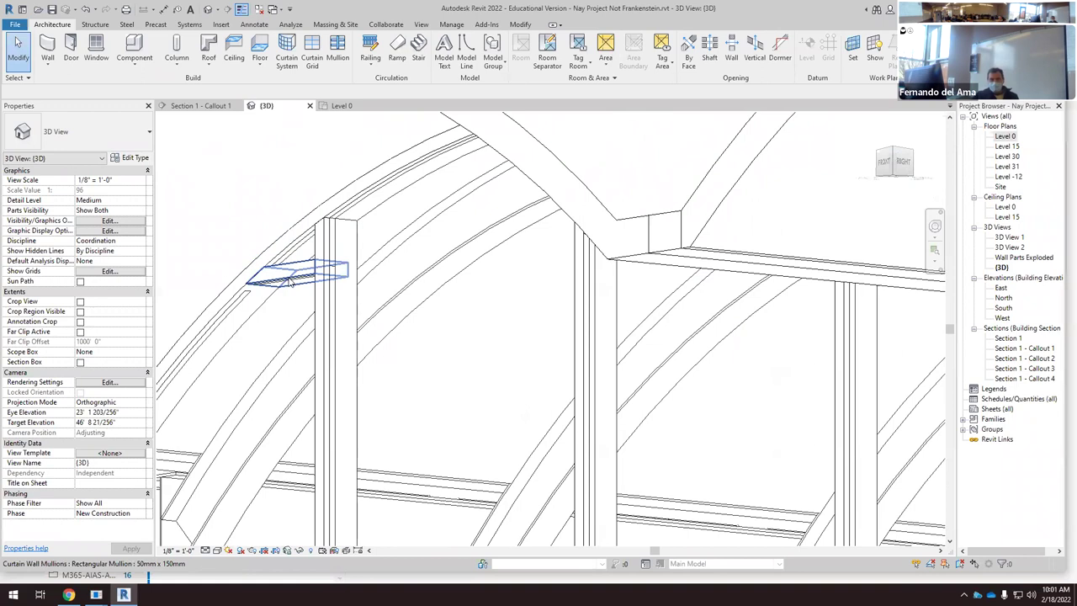
left_click(289, 277)
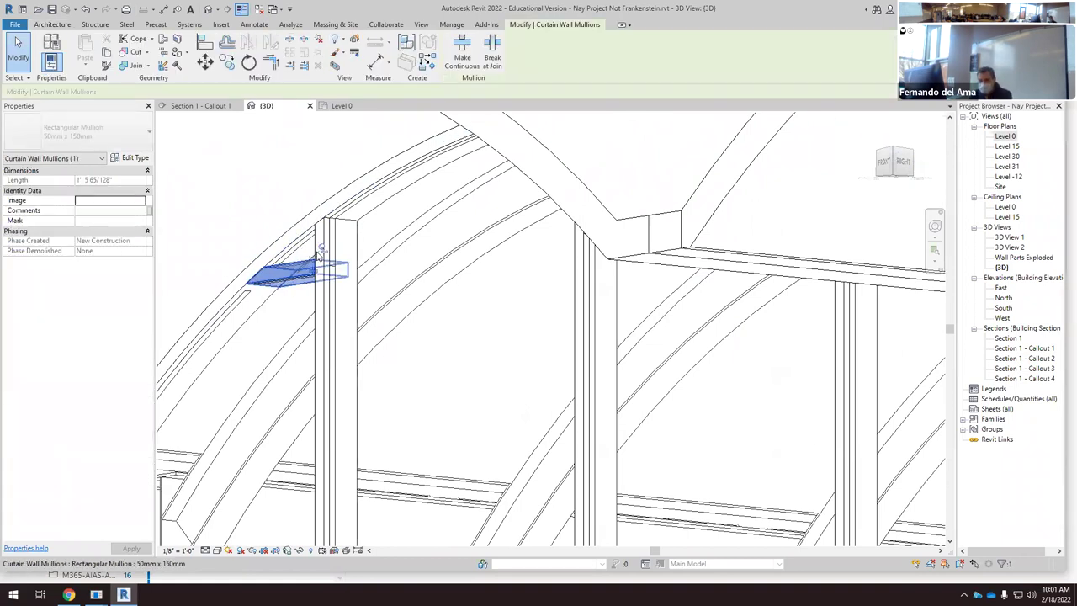
key("Escape")
scroll(416, 354, "down", 3)
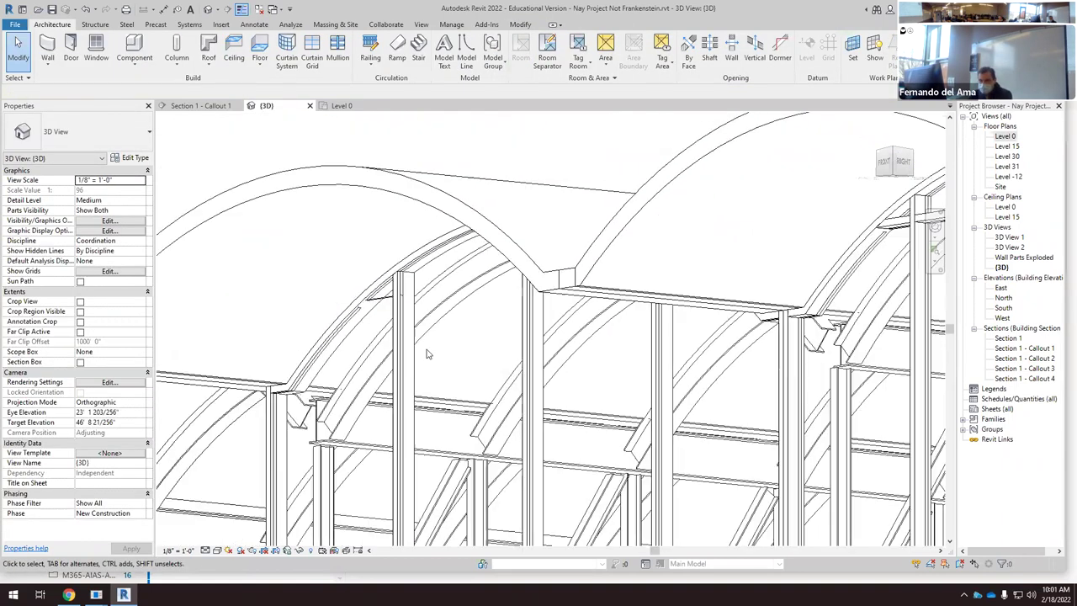
Step: Delete the two upper horizontal mullions between the center vertical mullion and the curved roof edge, on the remaining side of the new bay's arch
scroll(514, 356, "down", 2)
middle_click_drag(515, 356, 665, 364, "shift")
left_click(808, 294)
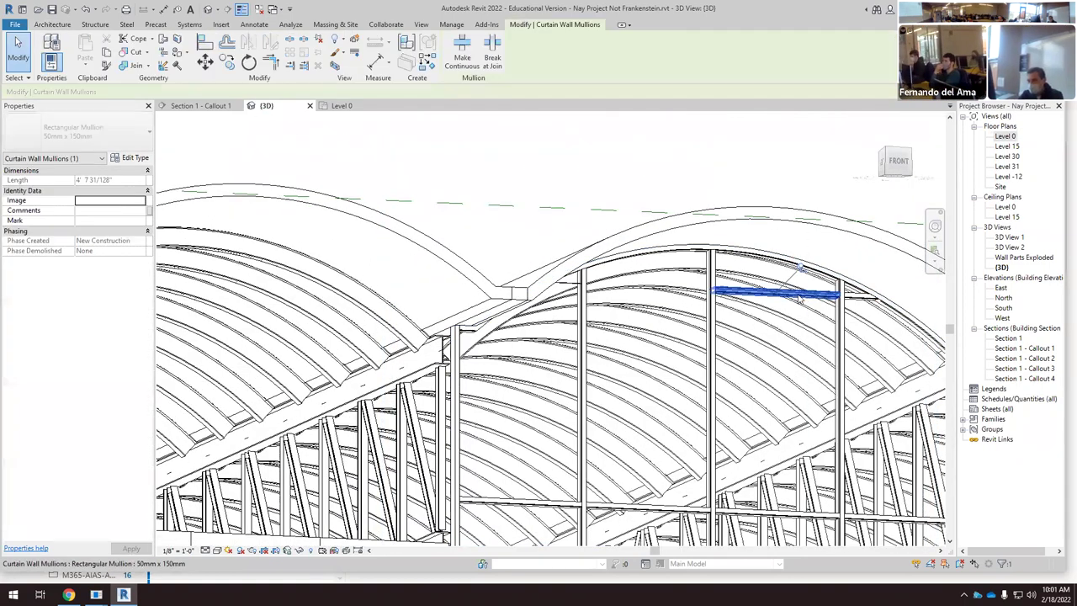
left_click(857, 297, "ctrl")
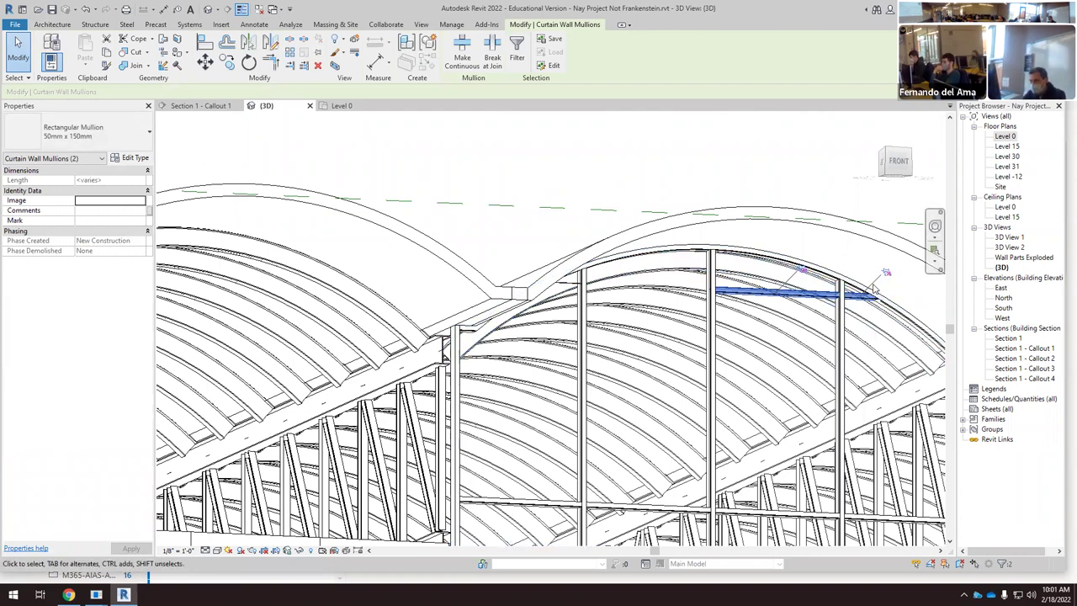
key("Escape")
Step: Remove the horizontal curtain grid segments where those two upper mullions were deleted in the new bay's arch
left_click(744, 294)
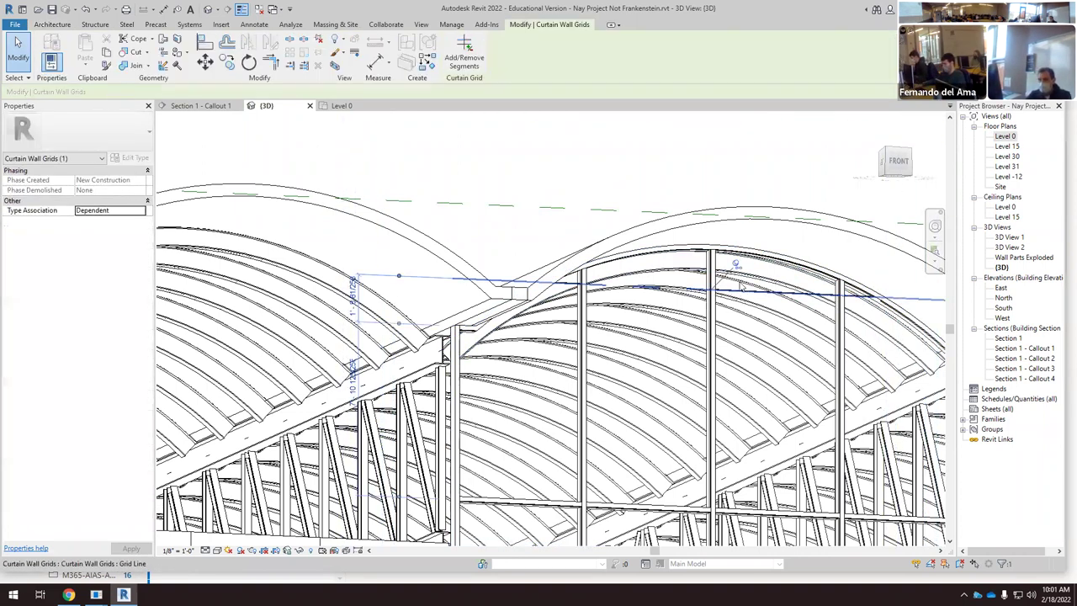
left_click(761, 293)
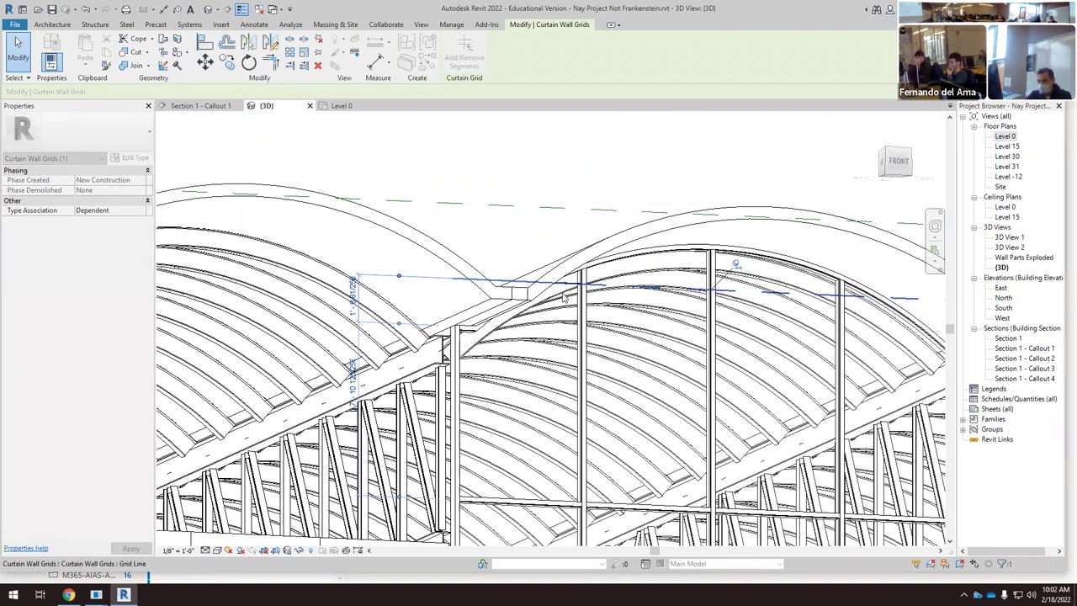
key("Escape")
key("Escape")
Step: Examine the upper horizontal mullions and the short piece at the roof edge in the neighboring bay's arch
middle_click_drag(581, 244, 731, 253, "shift")
scroll(711, 253, "up", 5)
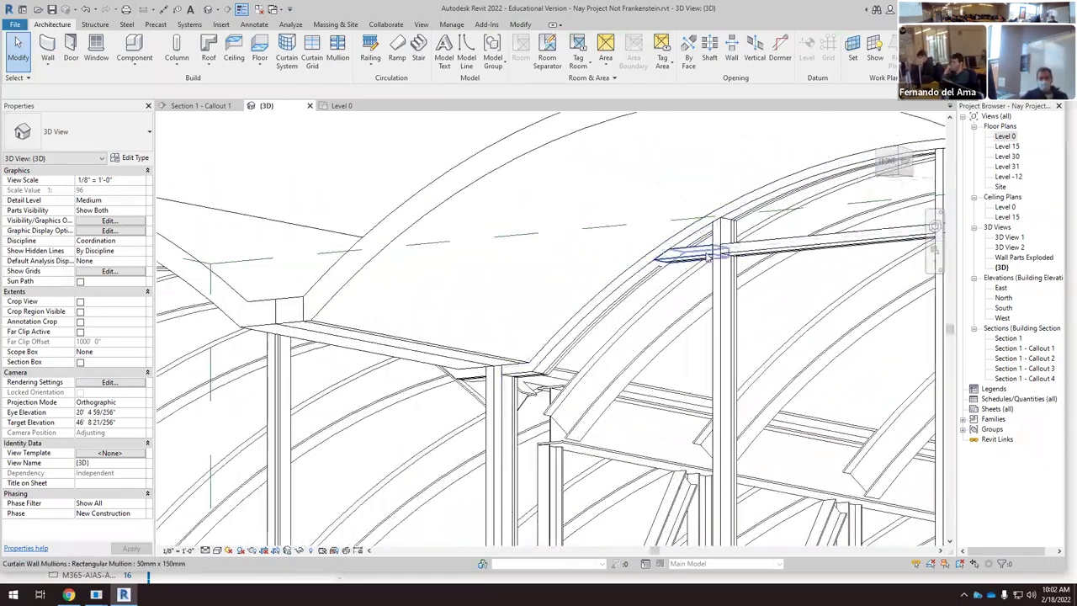
left_click(719, 240)
scroll(719, 240, "down", 5)
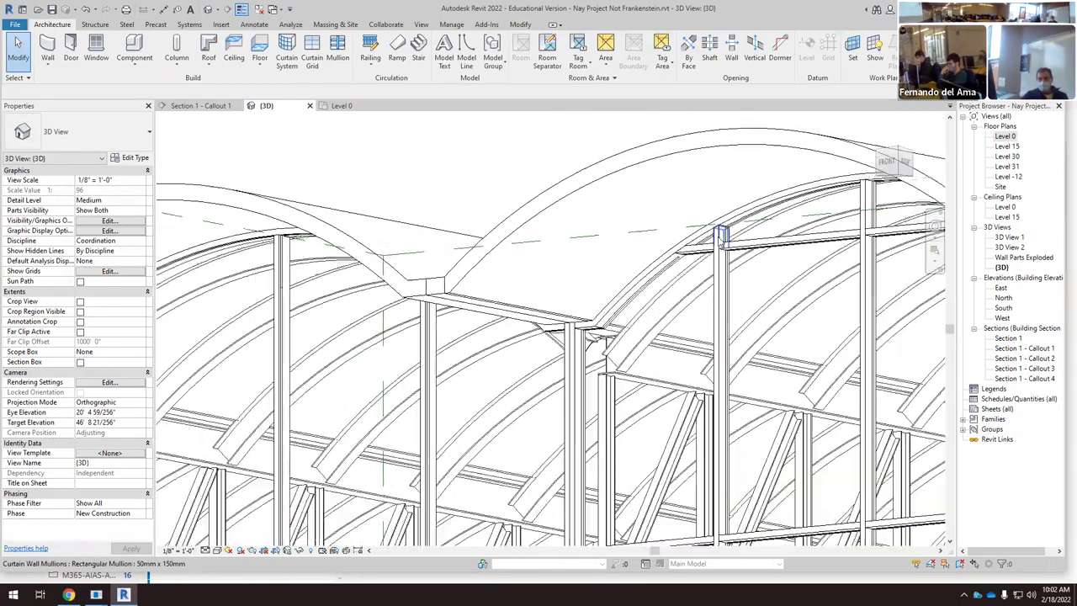
middle_click_drag(522, 324, 511, 363, "shift")
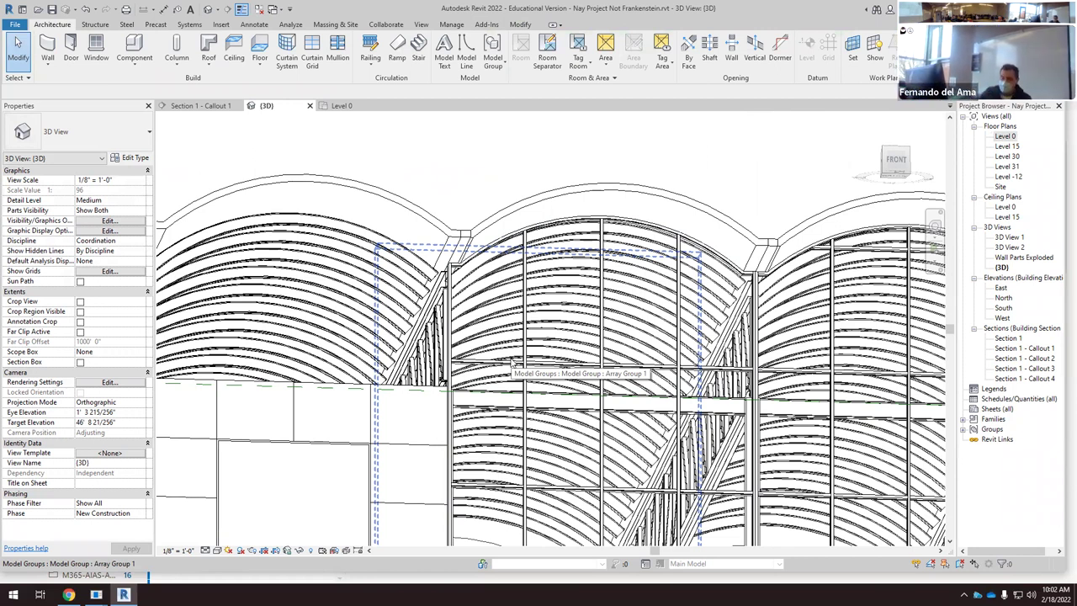
Step: Switch to the Chrome browser and run an image search for "liebskind berlin museum walls" in a new tab
key("alt+Tab")
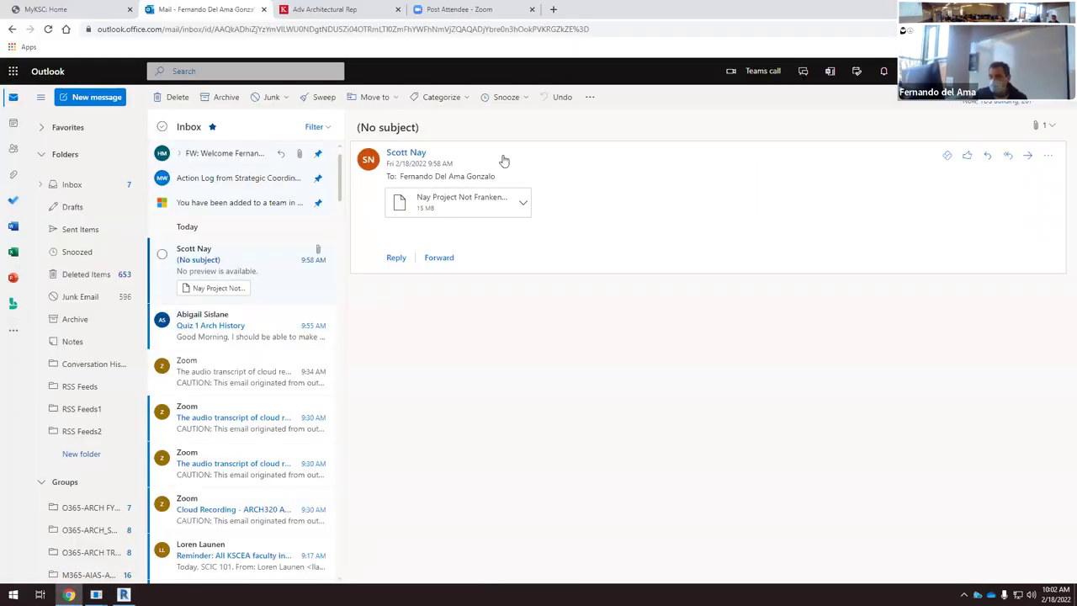
key("ctrl+t")
type("lieb")
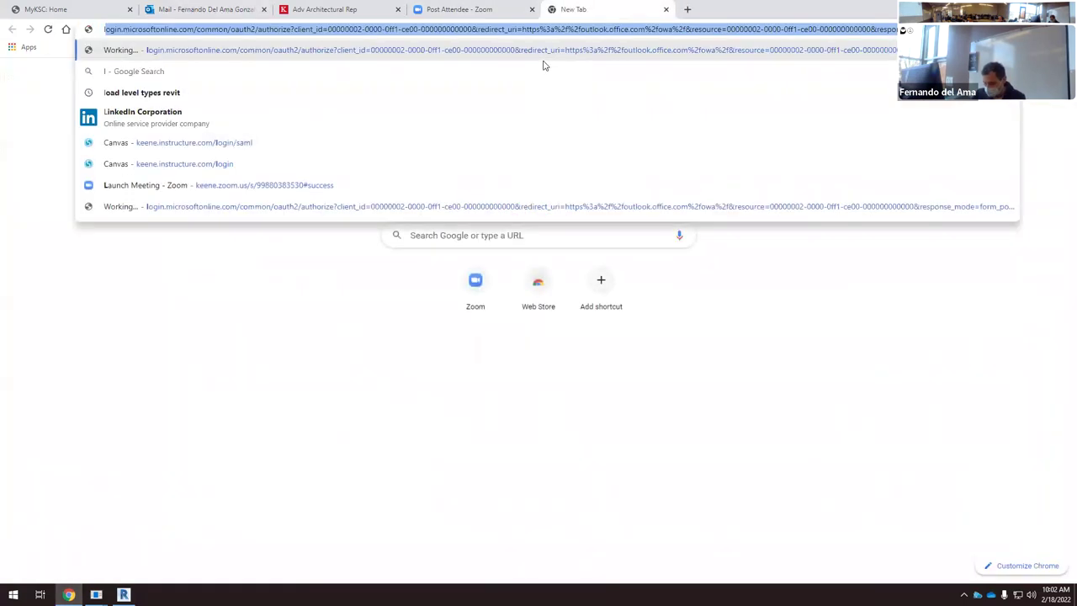
type("ski")
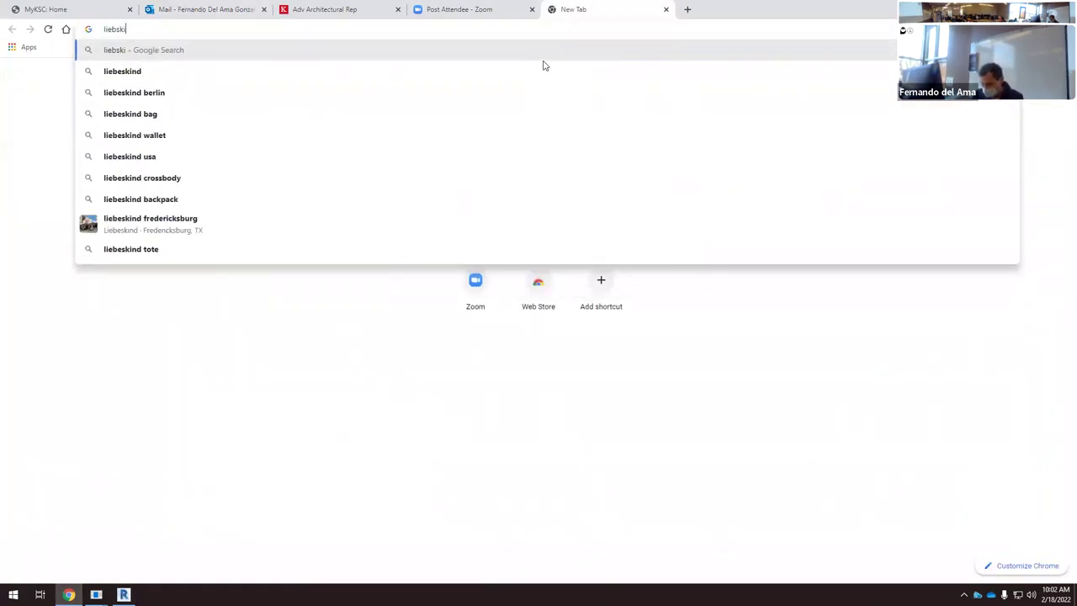
type("nd ")
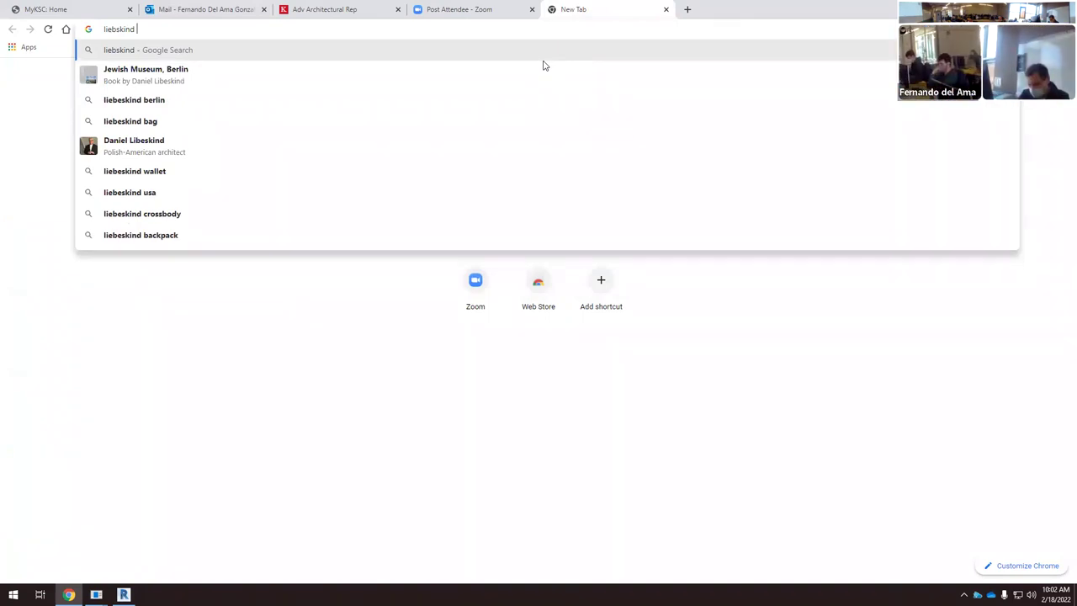
type("berl")
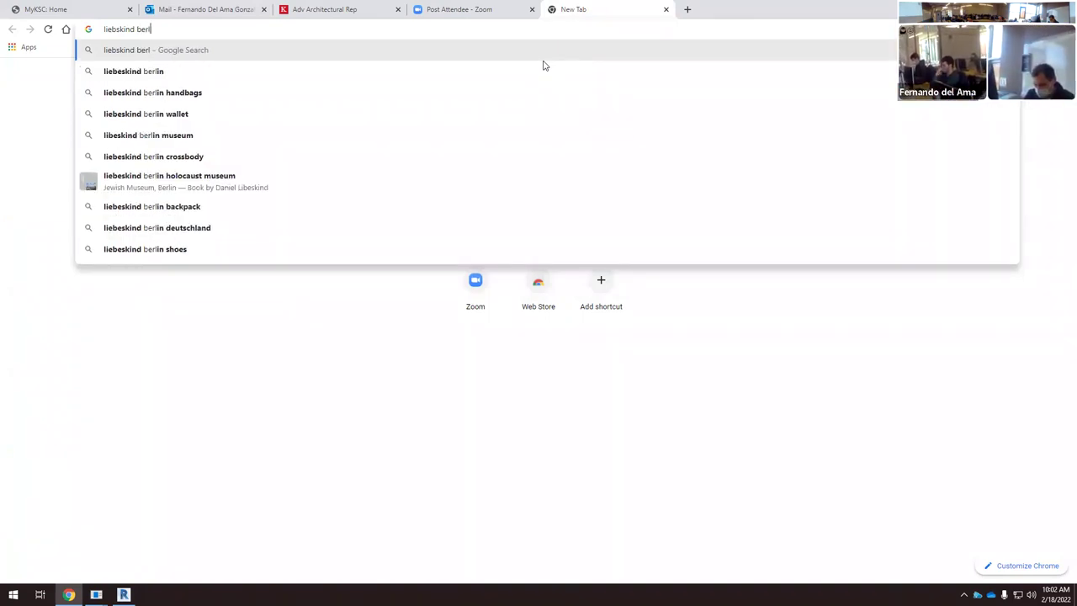
type("in museum ")
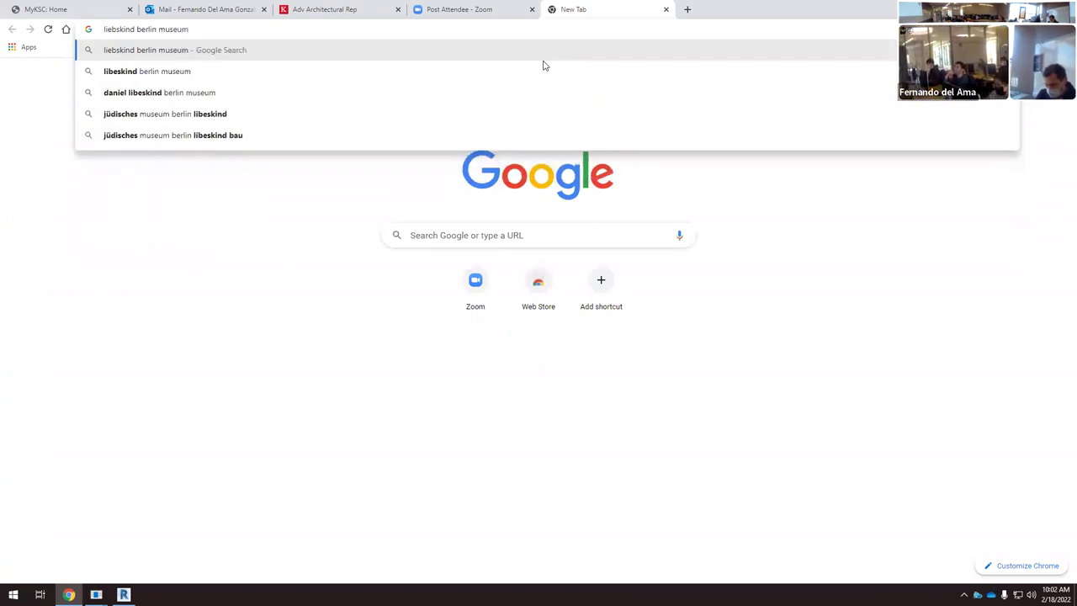
type("walls")
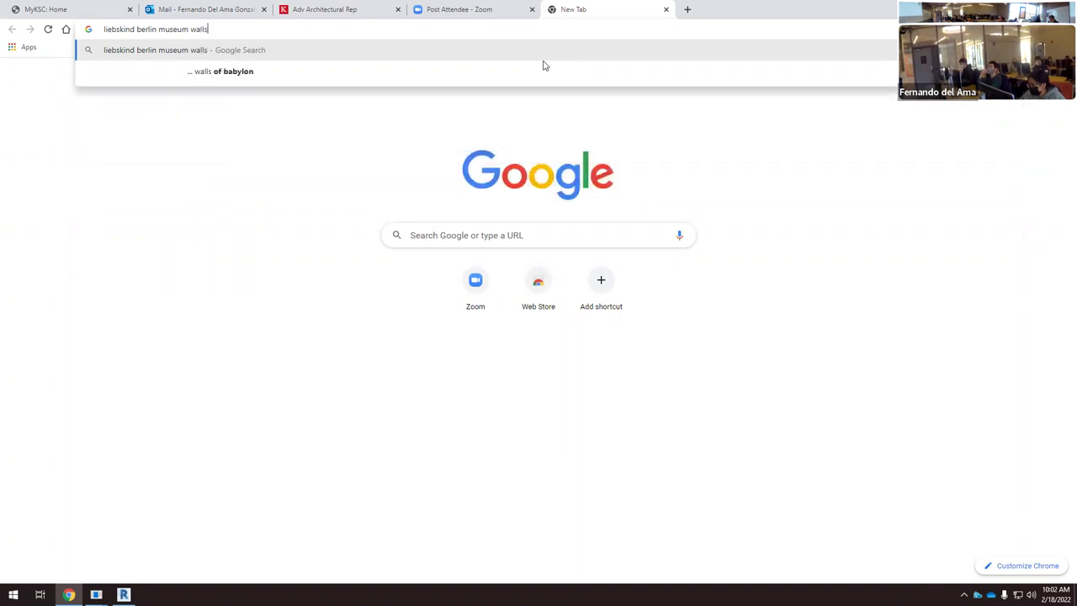
key("Return")
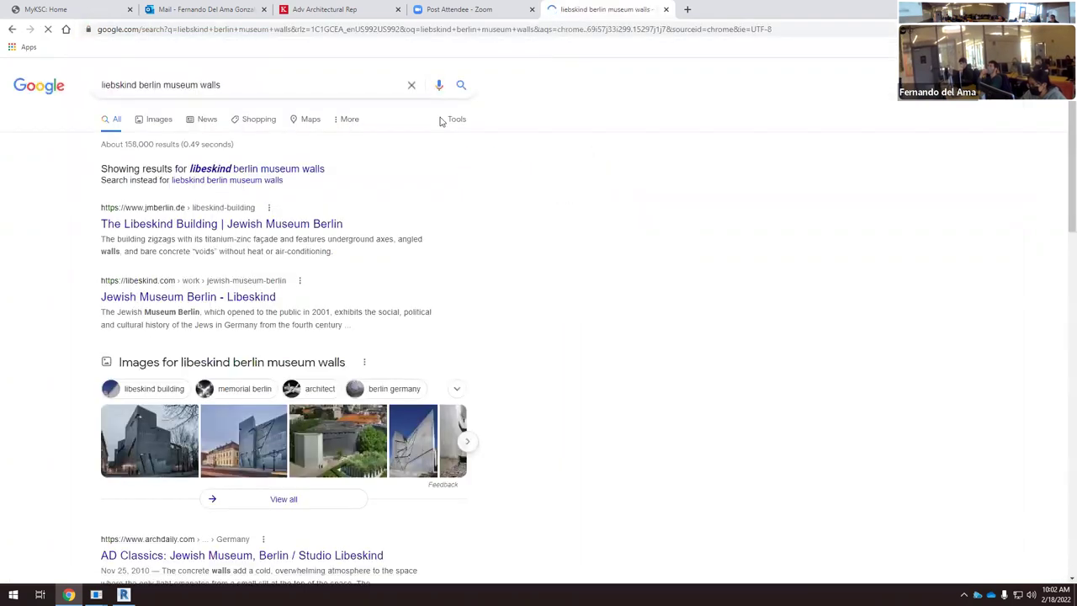
left_click(164, 125)
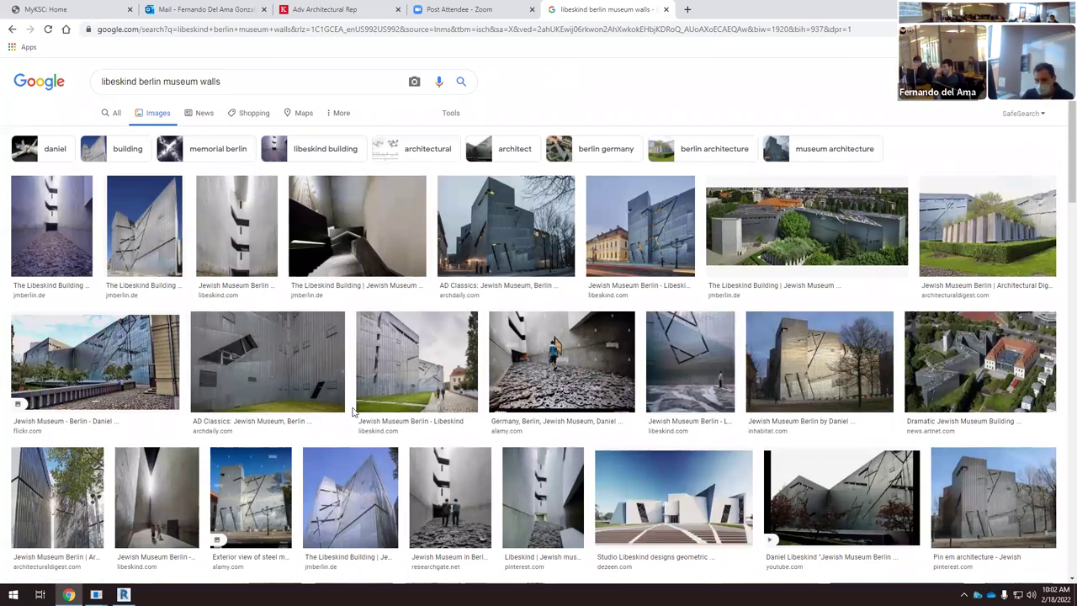
Step: Preview the ArchDaily photo of the Jewish Museum Berlin's angled window in the metal facade and enlarge the page
scroll(353, 412, "down", 2)
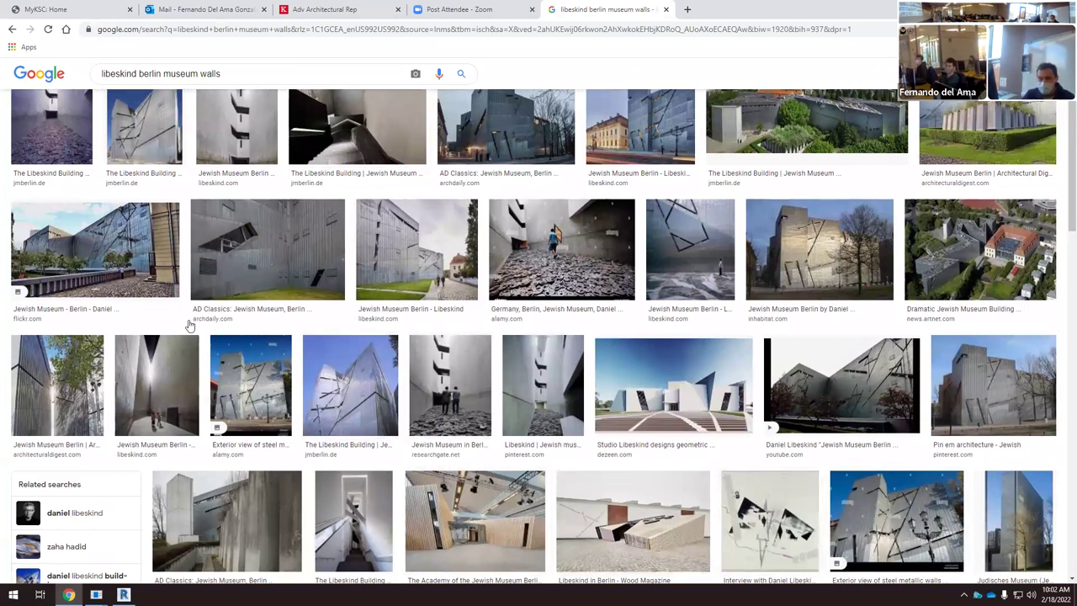
scroll(262, 333, "up", 2)
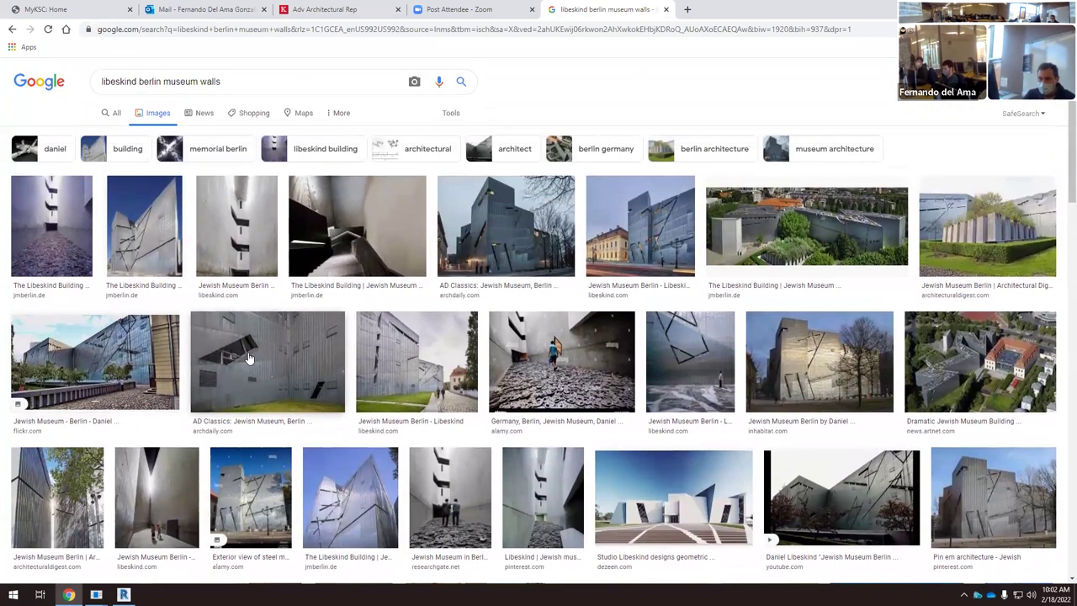
left_click(249, 358)
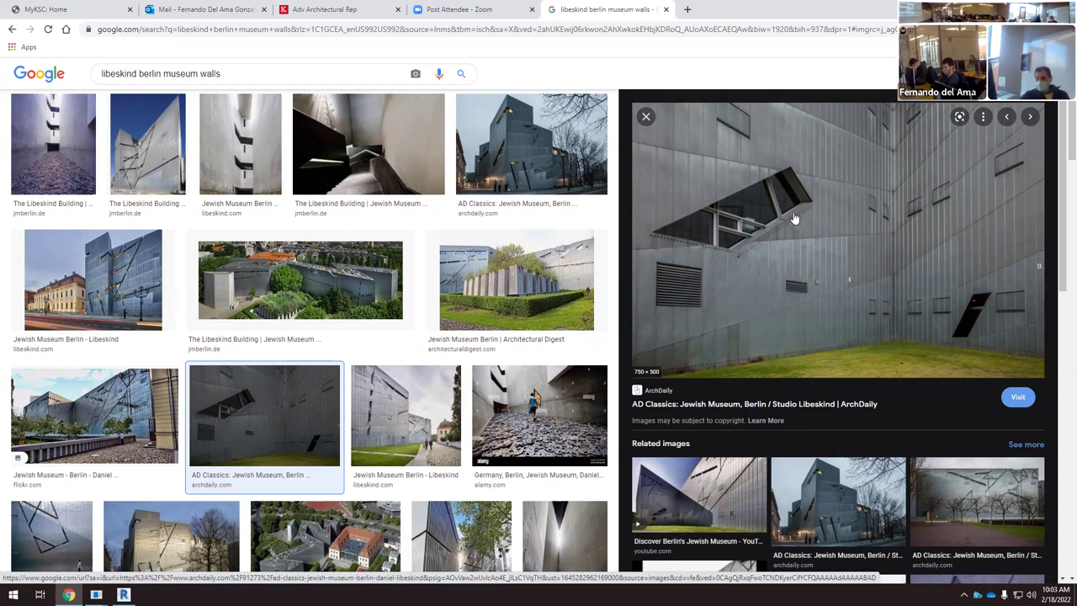
scroll(744, 236, "up", 1)
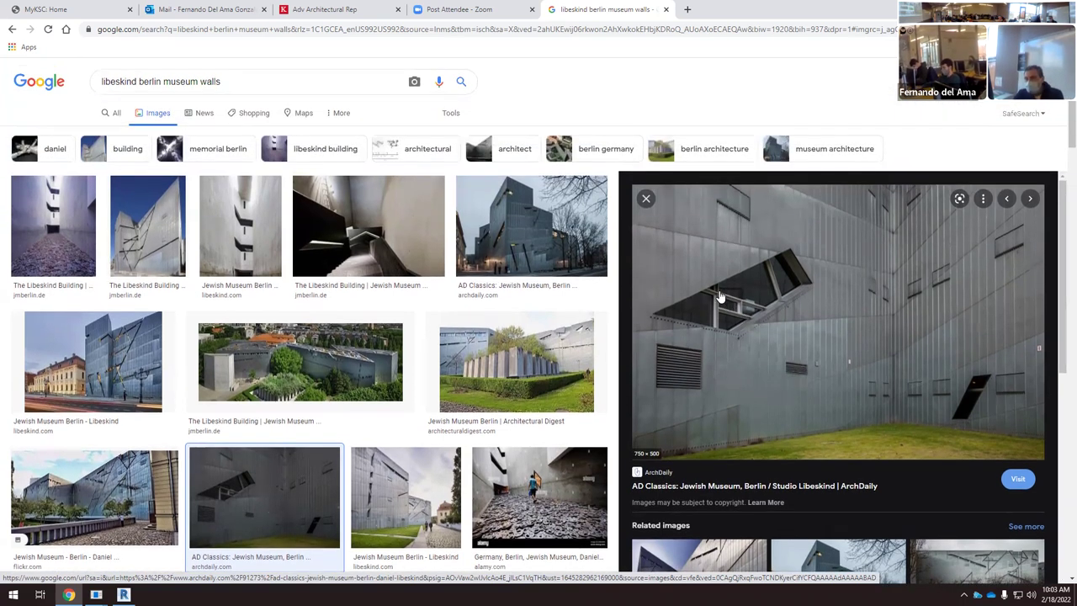
scroll(719, 296, "up", 2, "ctrl")
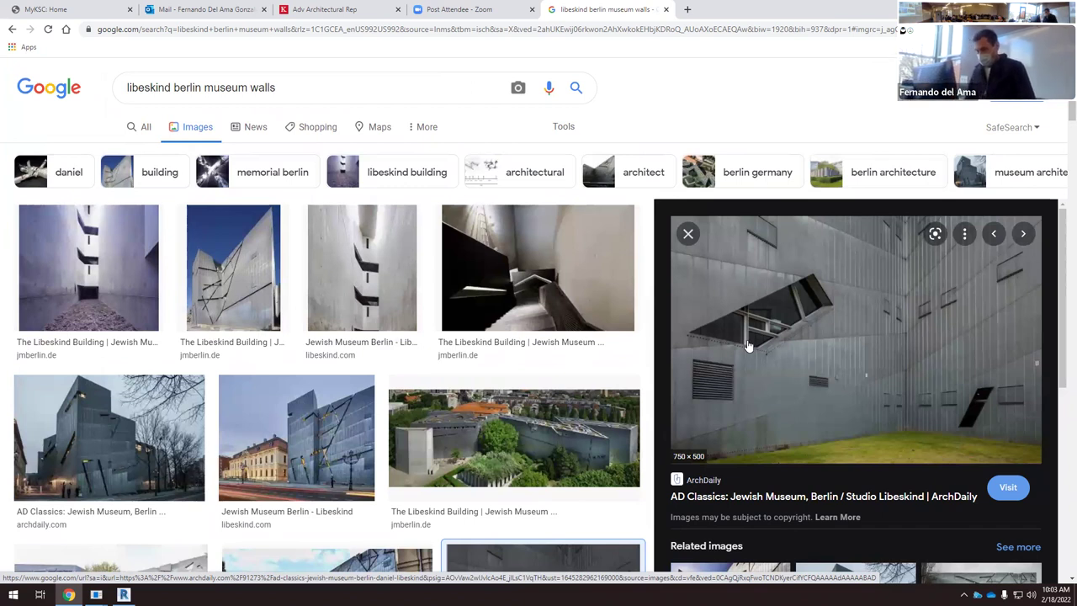
Step: Find and preview the Dezeen image of Studio Libeskind's geometric Tikva museum for Lisbon in the search results
scroll(597, 311, "down", 4)
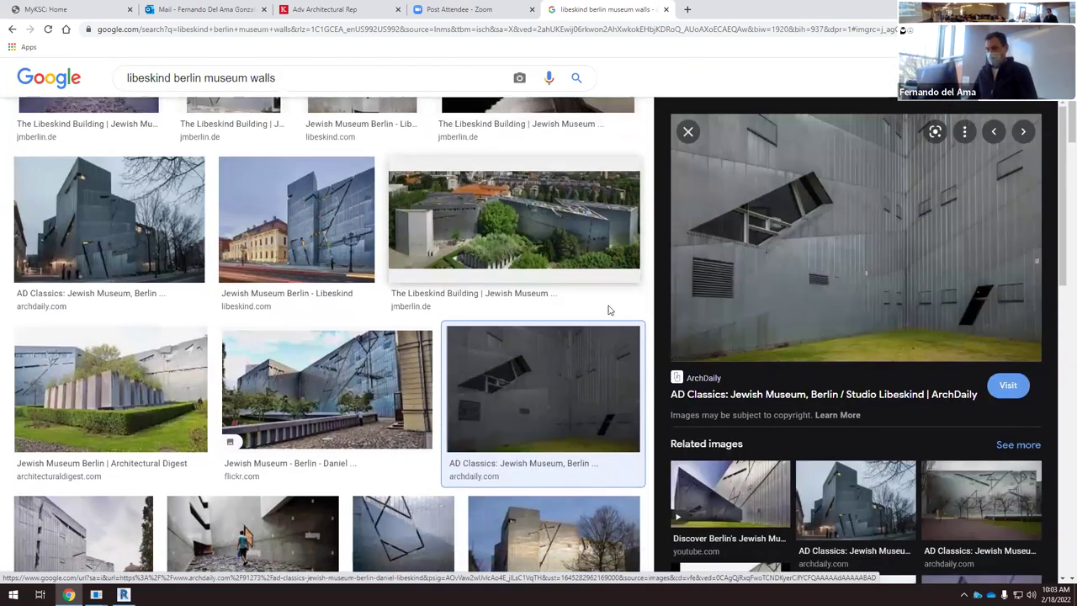
scroll(344, 334, "down", 8)
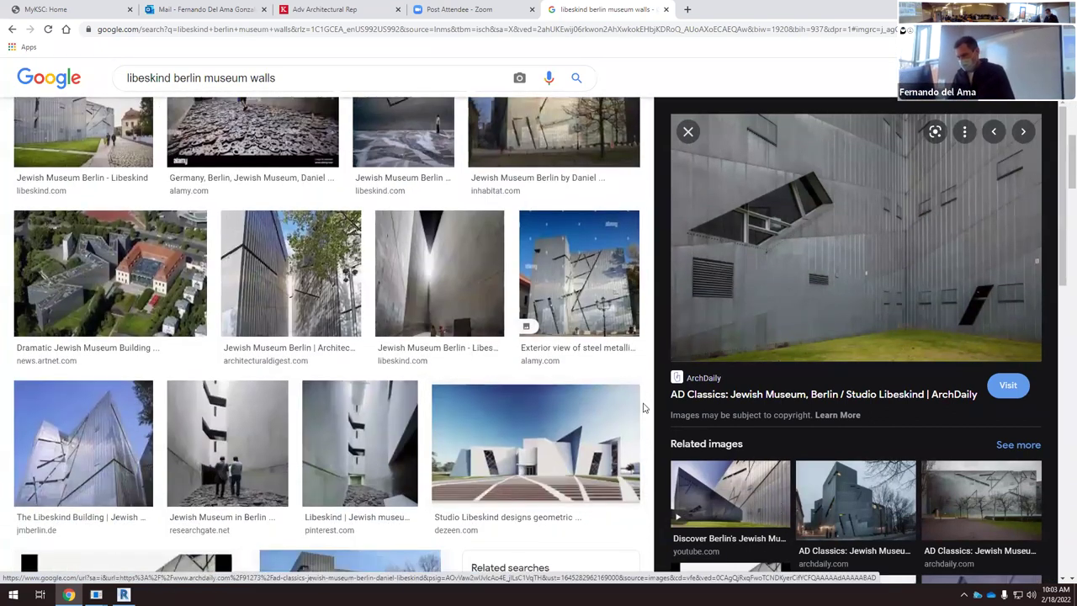
scroll(521, 416, "down", 2)
left_click(505, 357)
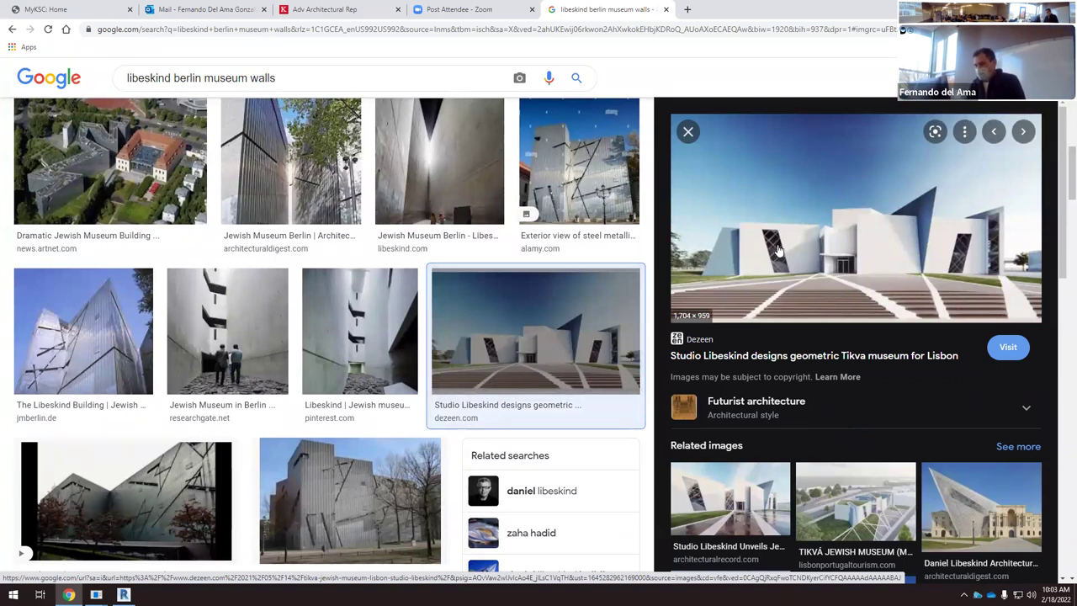
Step: Open the Dezeen article on the Tikva museum, dismiss the newsletter pop-up and study the facade picture
left_click(778, 246)
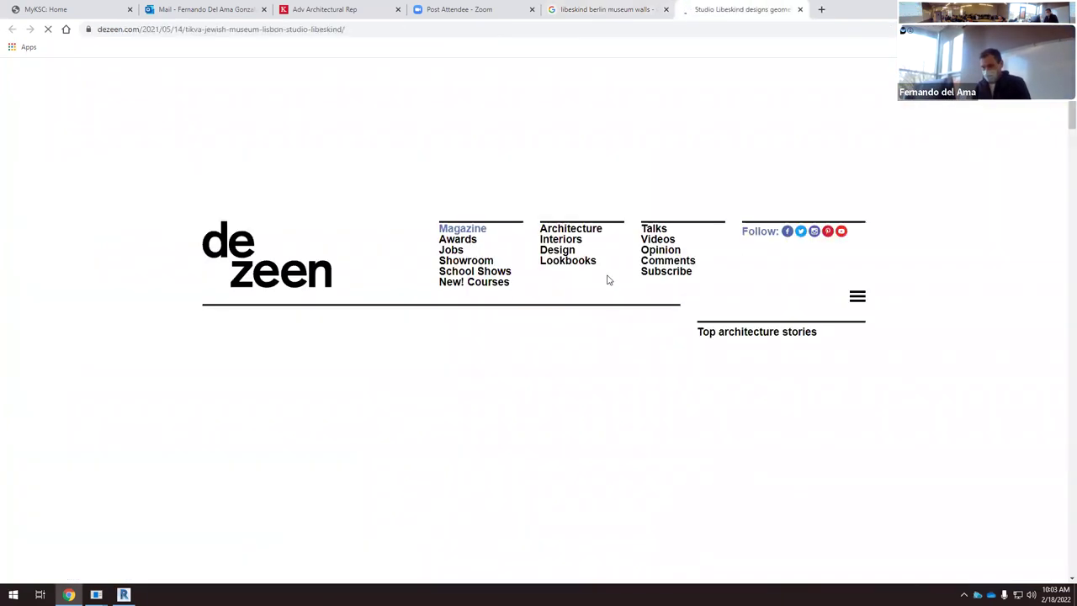
scroll(574, 326, "down", 3)
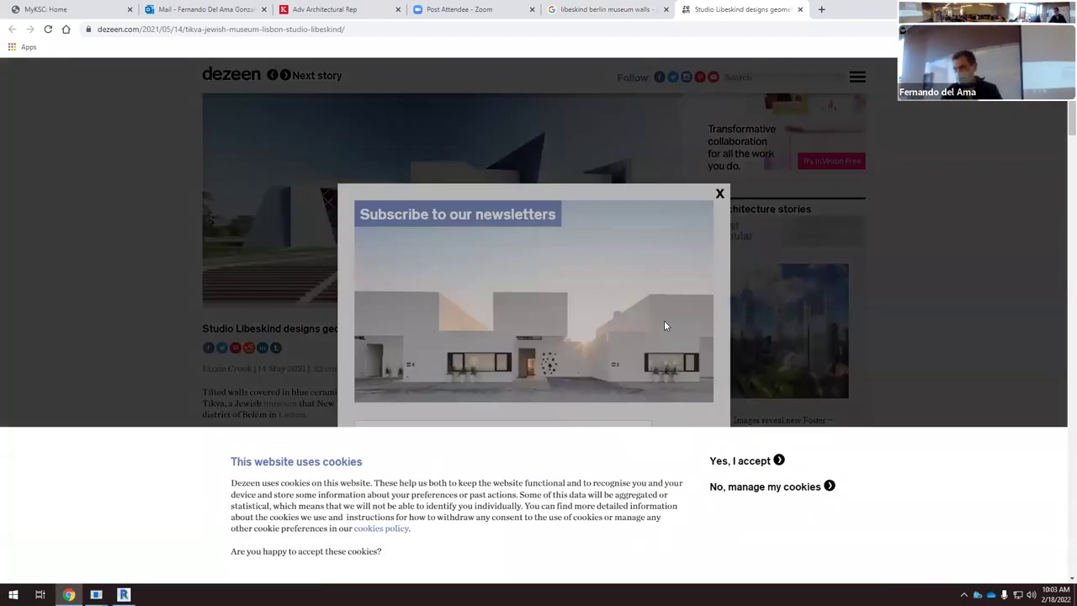
left_click(719, 193)
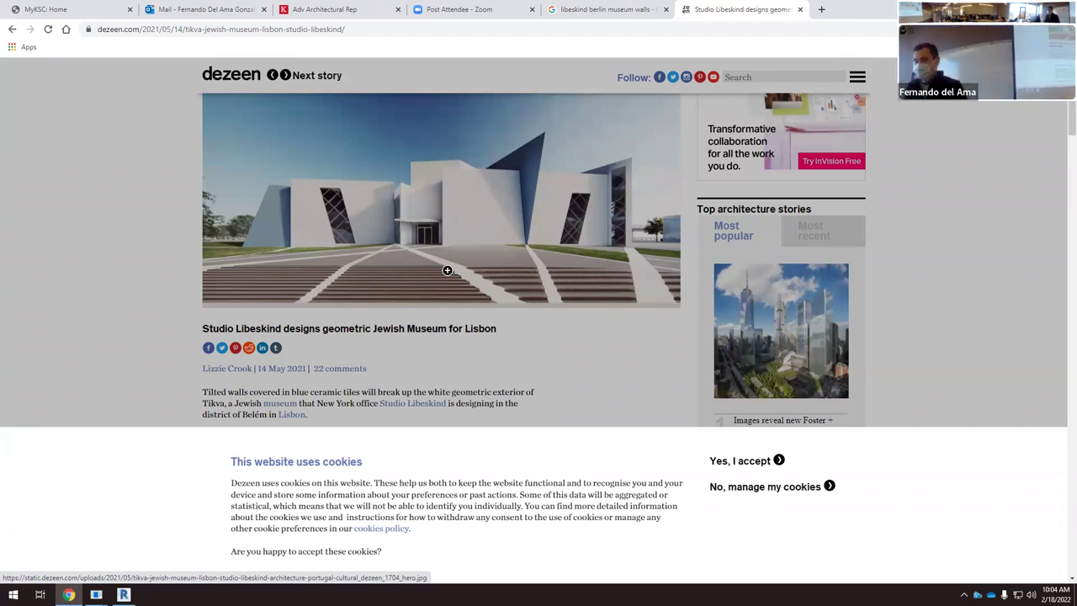
left_click(447, 270)
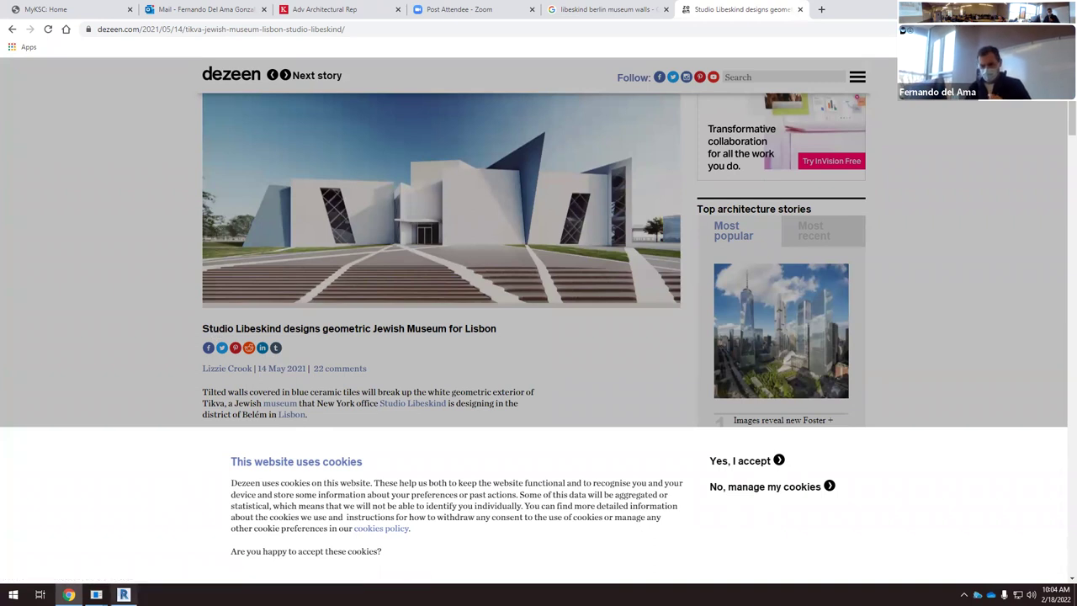
Step: Return to Revit and compare the cleaned-up arch with the neighboring bays' upper mullions from several front angles
key("alt+Tab")
scroll(192, 444, "down", 3)
middle_click_drag(193, 444, 274, 387, "shift")
middle_click_drag(413, 426, 474, 277, "shift")
scroll(472, 277, "up", 5)
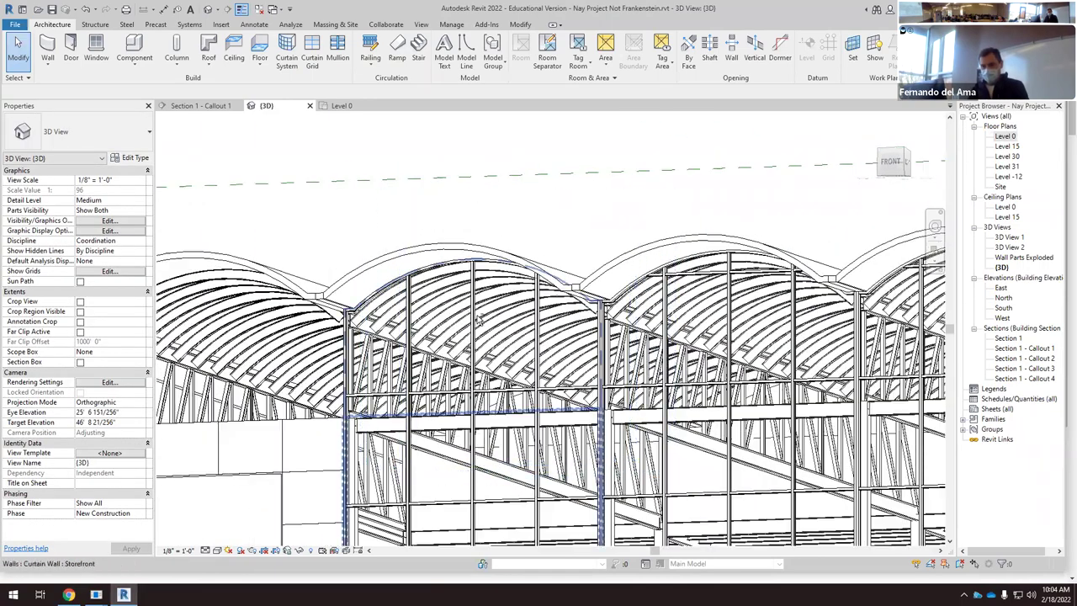
scroll(679, 284, "down", 2)
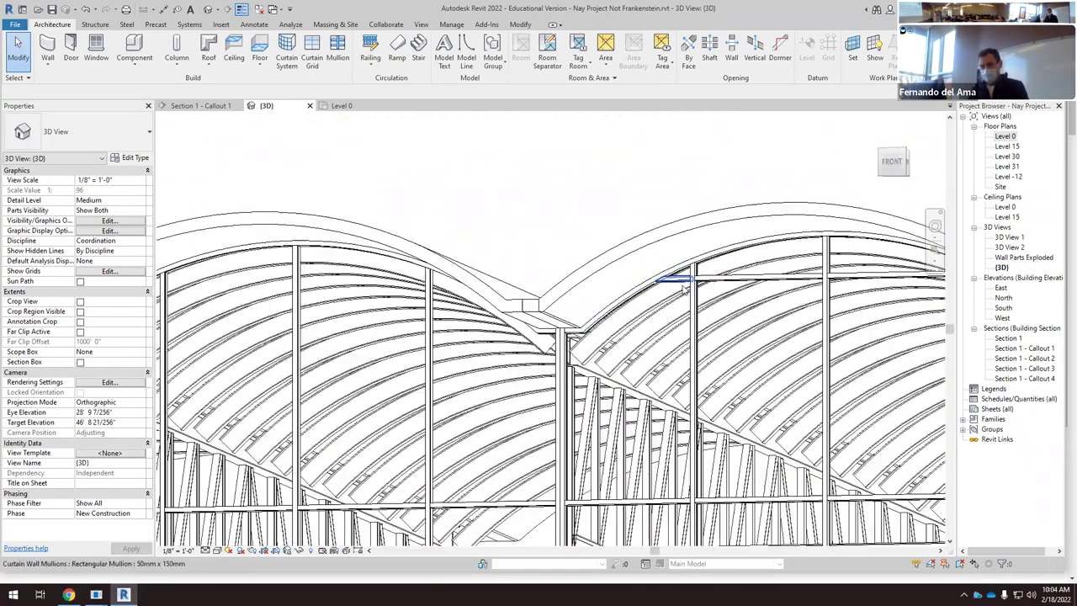
scroll(652, 257, "down", 2)
scroll(552, 283, "up", 4)
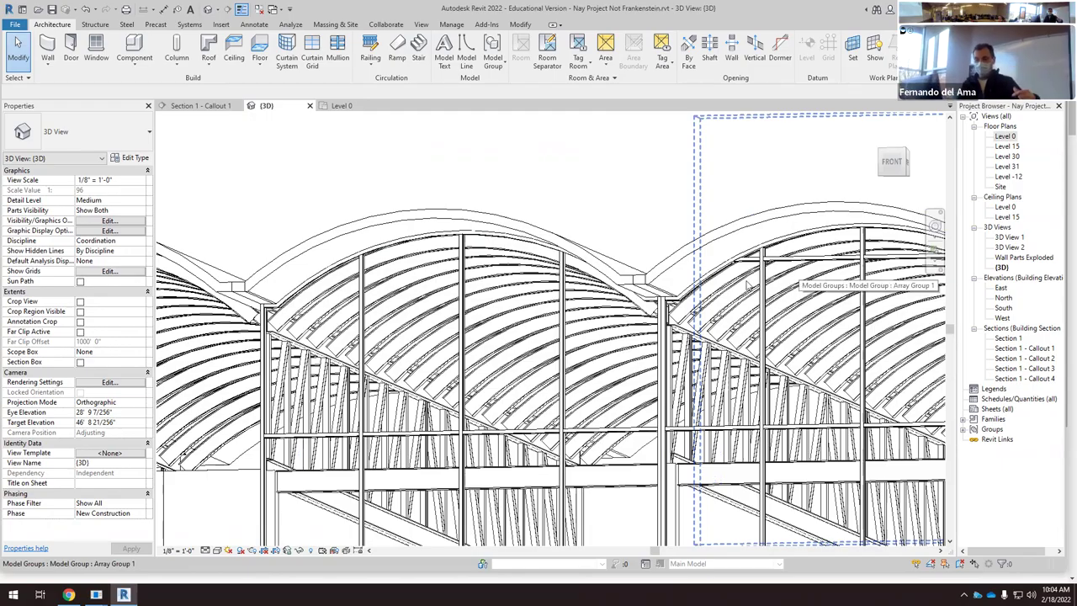
middle_click_drag(470, 263, 616, 270, "shift")
middle_click_drag(558, 244, 487, 294, "shift")
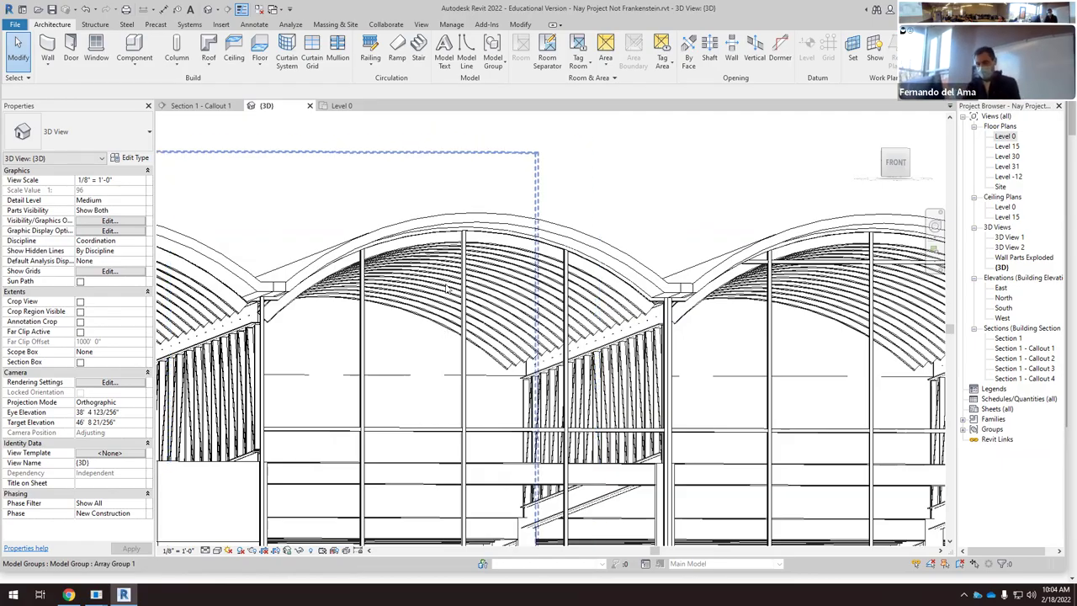
Step: Examine the whole row of Storefront curtain walls under the vaulted roof and where they meet the solid wall
scroll(504, 320, "down", 3)
scroll(577, 359, "up", 2)
middle_click_drag(577, 359, 671, 313, "shift")
scroll(510, 277, "up", 3)
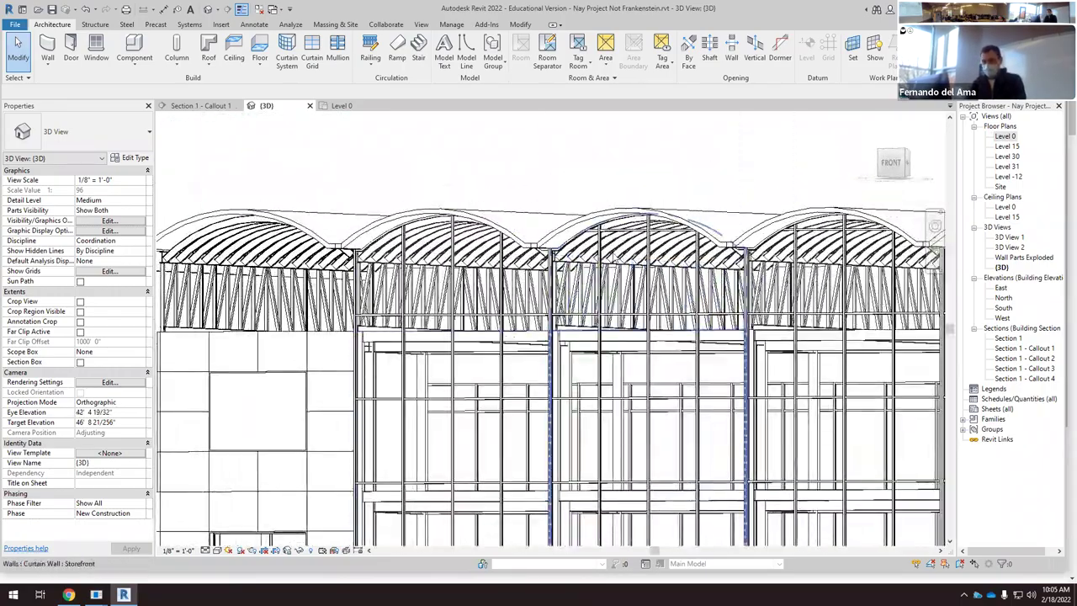
middle_click_drag(510, 276, 497, 252, "shift")
scroll(471, 200, "up", 5)
scroll(471, 200, "down", 4)
middle_click_drag(438, 354, 472, 320, "shift")
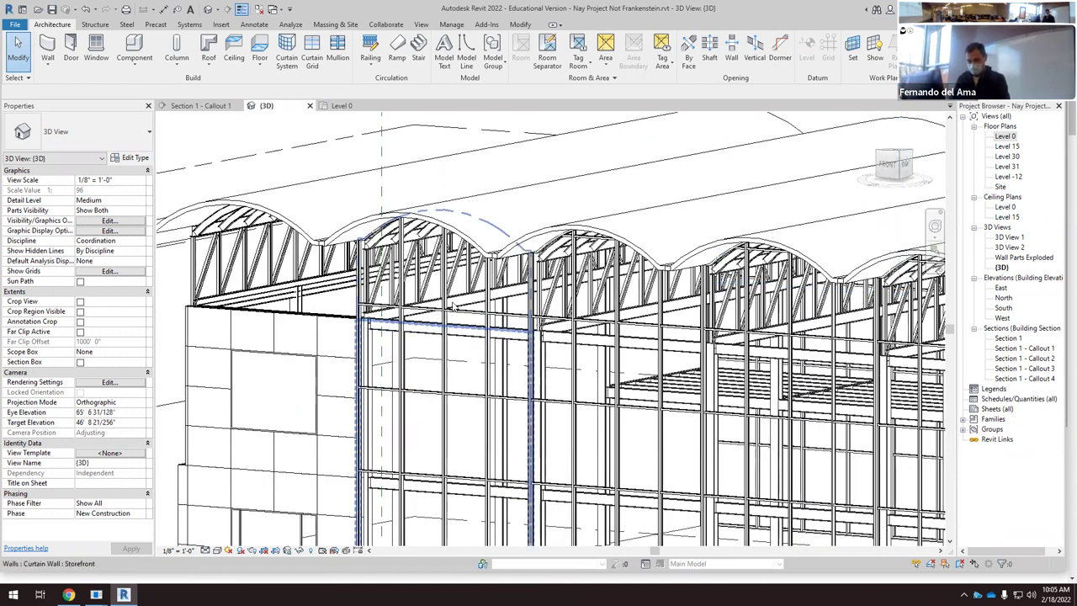
scroll(463, 332, "up", 2)
scroll(461, 336, "down", 2)
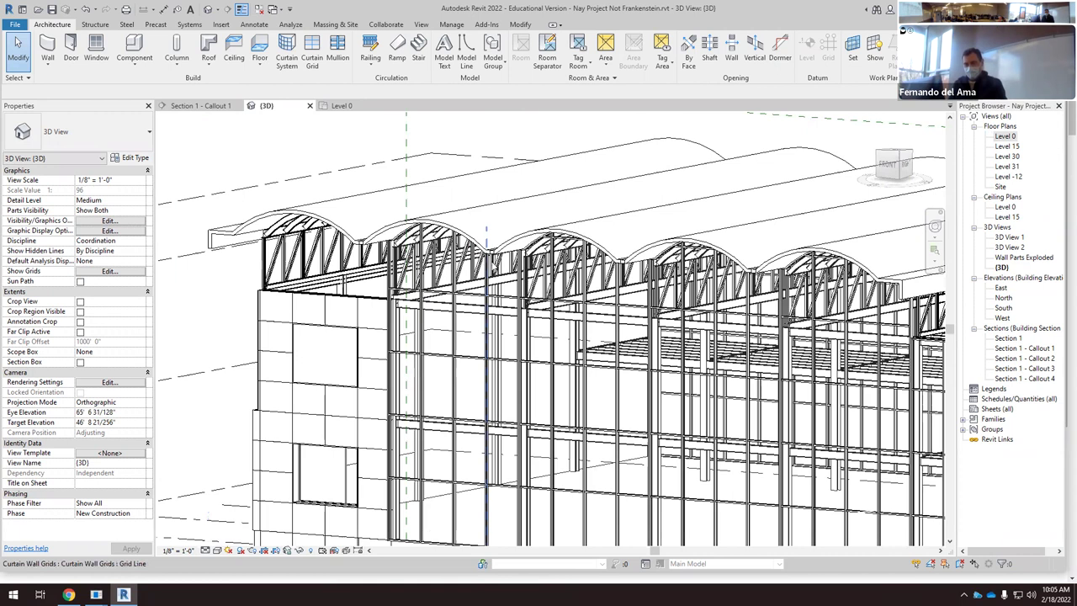
Step: Switch to Chrome and search Google Images for "casa del agua navarro baldeweg"
scroll(475, 316, "up", 2)
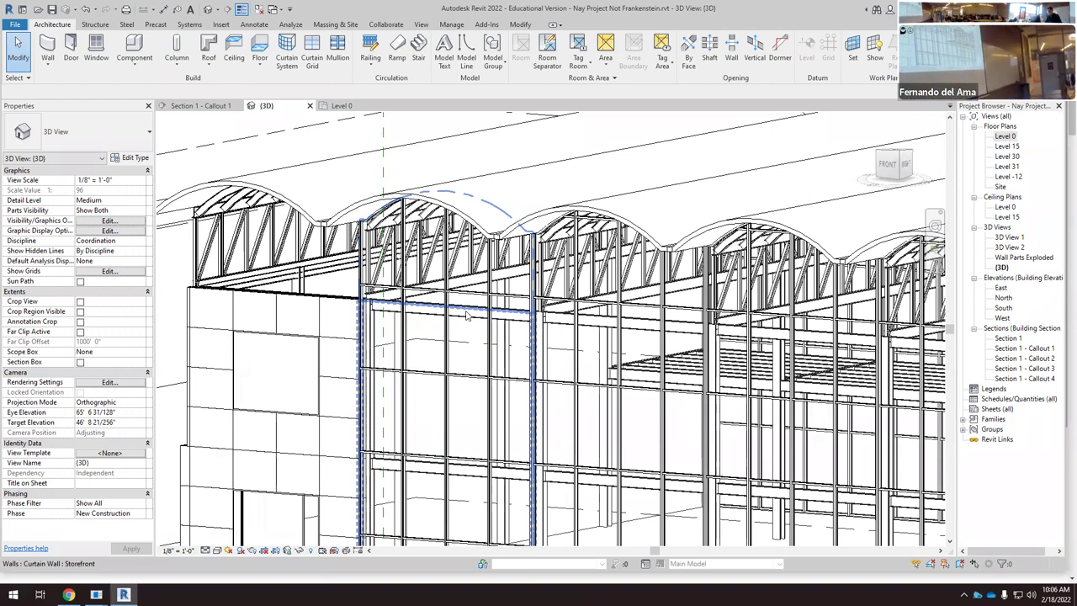
left_click(69, 594)
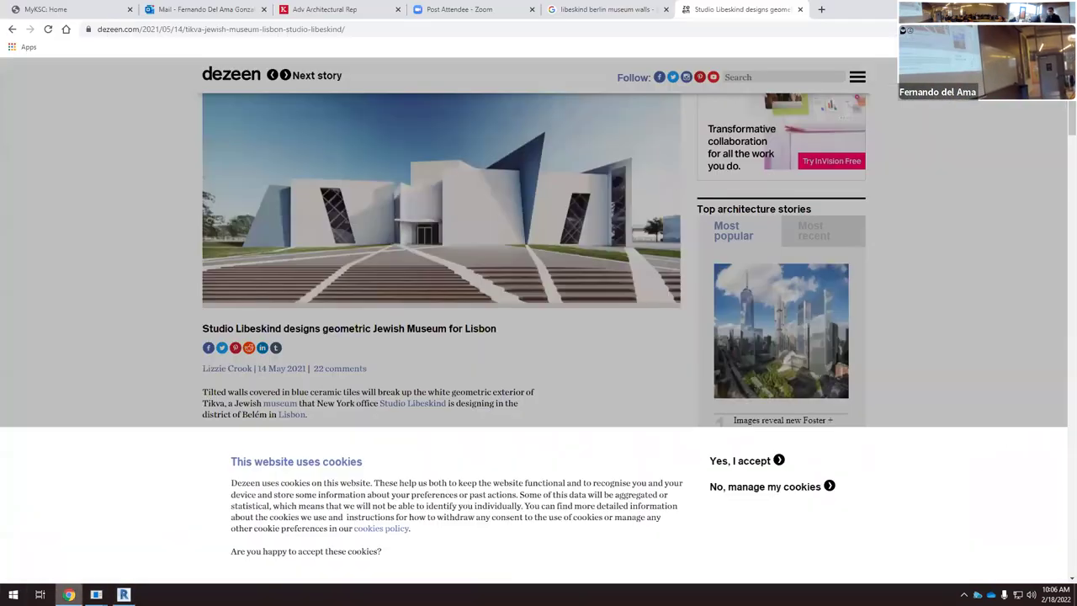
left_click(350, 32)
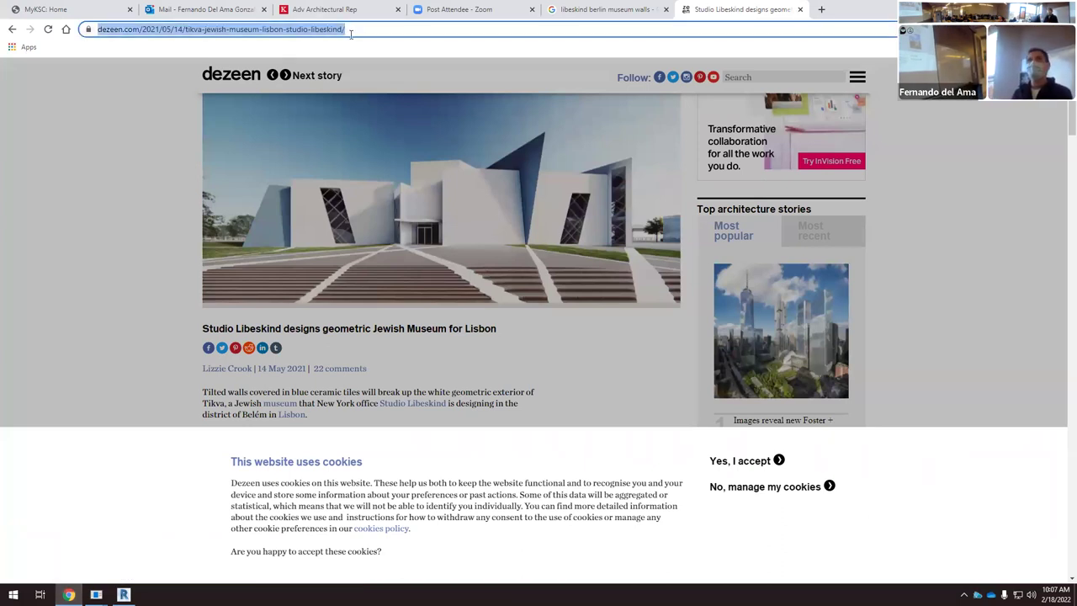
type("casa ")
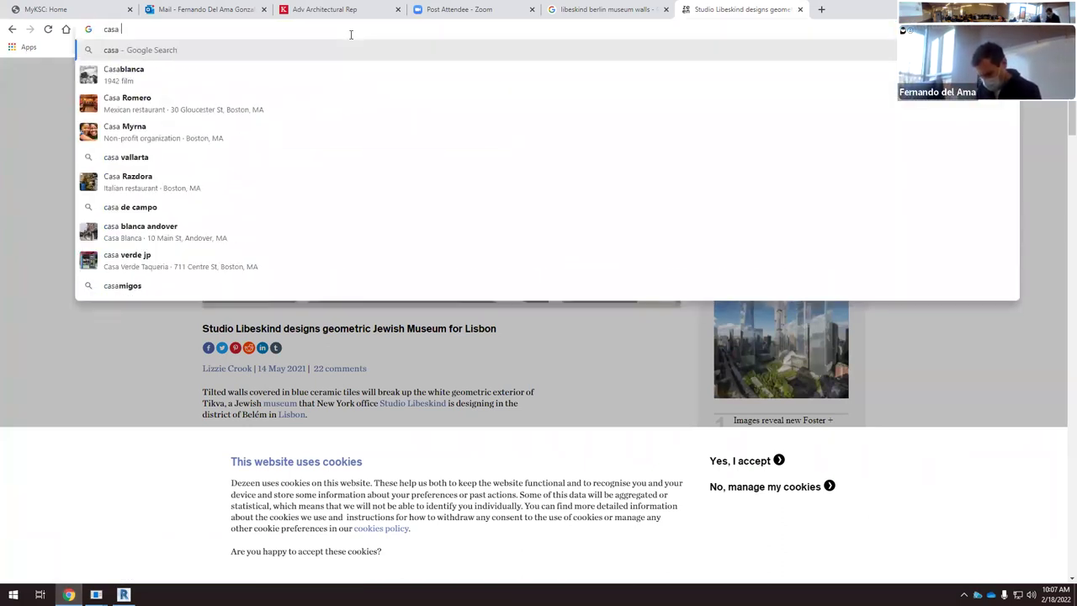
type("del agua nav")
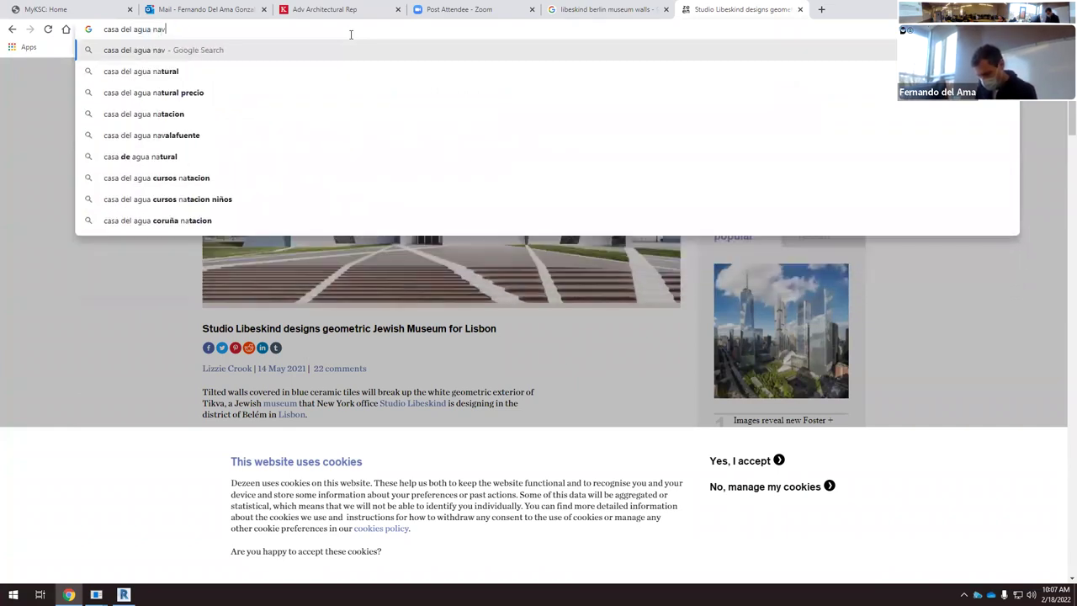
type("arro b")
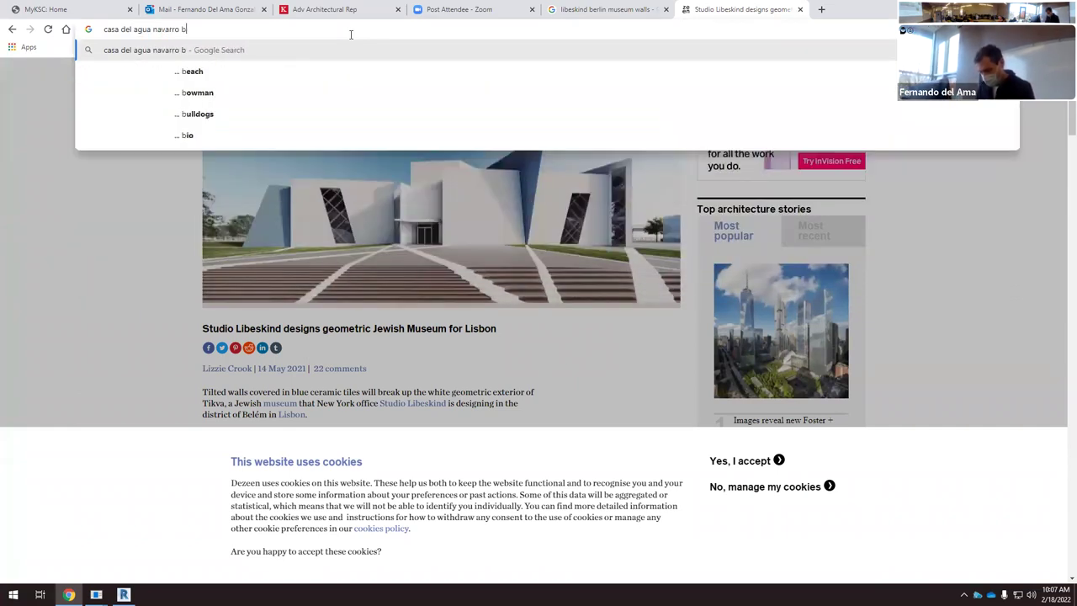
type("aldeweg")
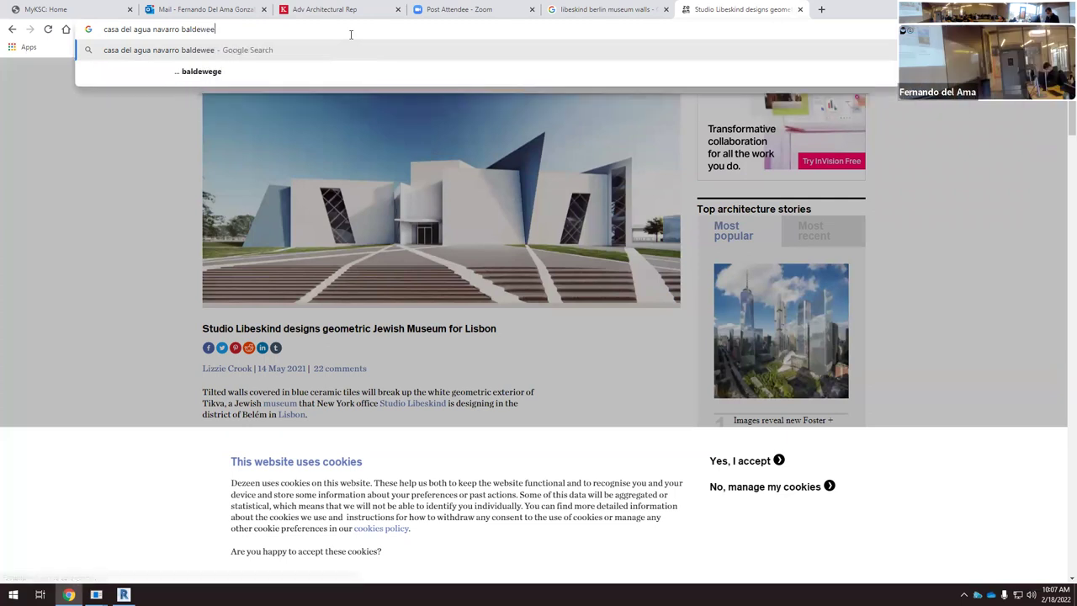
key("Return")
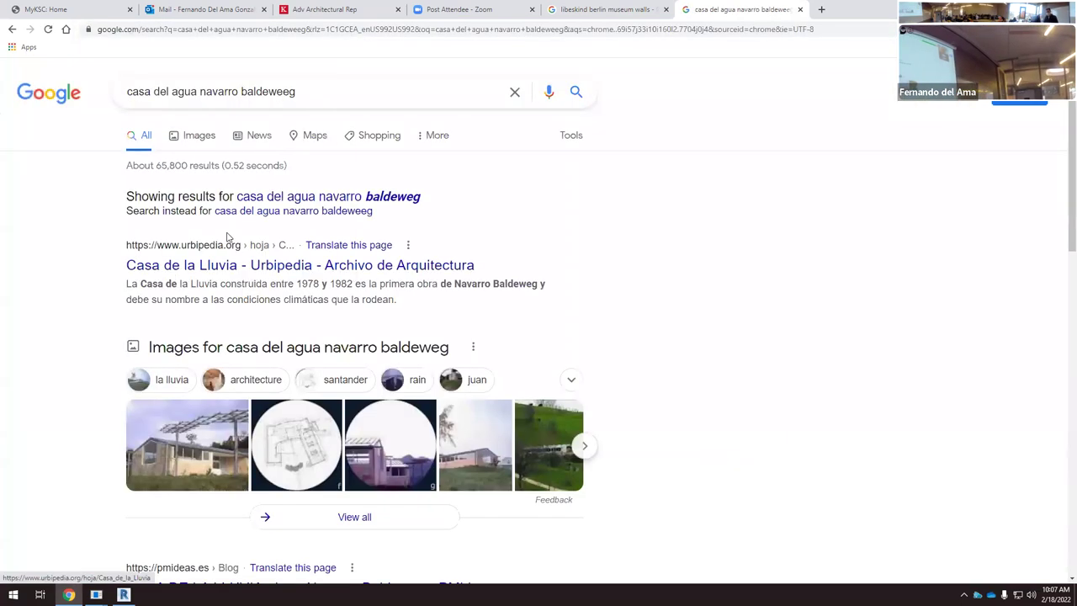
left_click(203, 140)
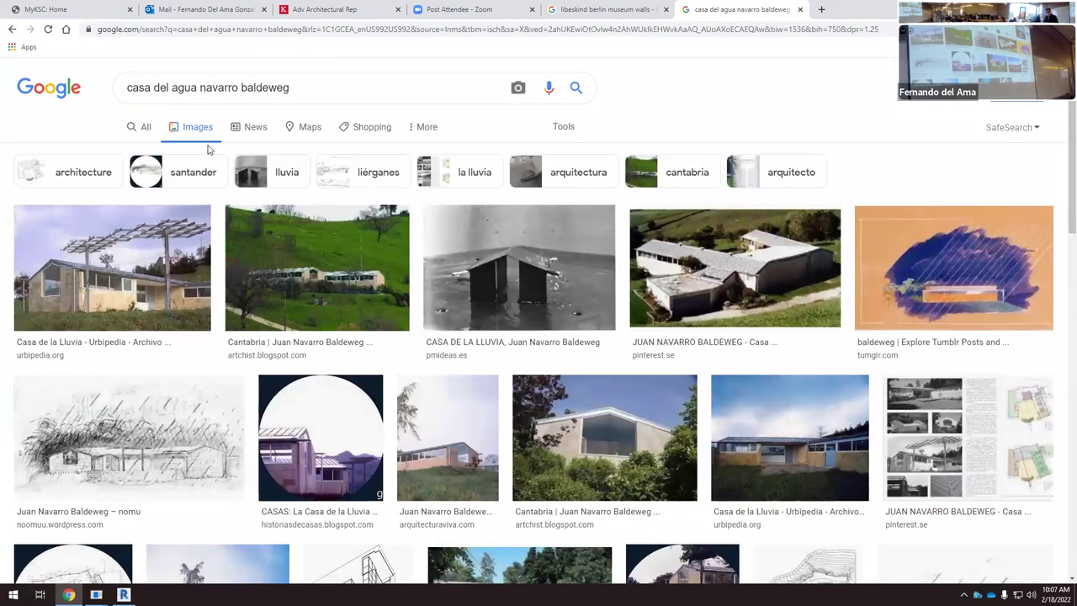
Step: Preview the Pinterest aerial picture of Casa de la Lluvia and the Urbipedia picture of its entrance facade
left_click(632, 254)
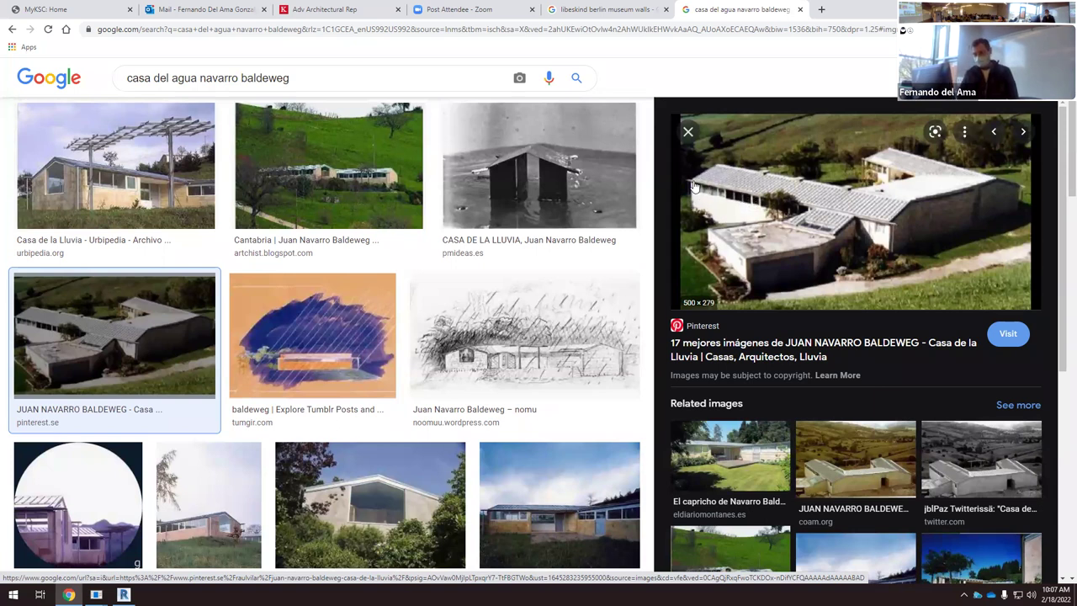
scroll(397, 452, "down", 1)
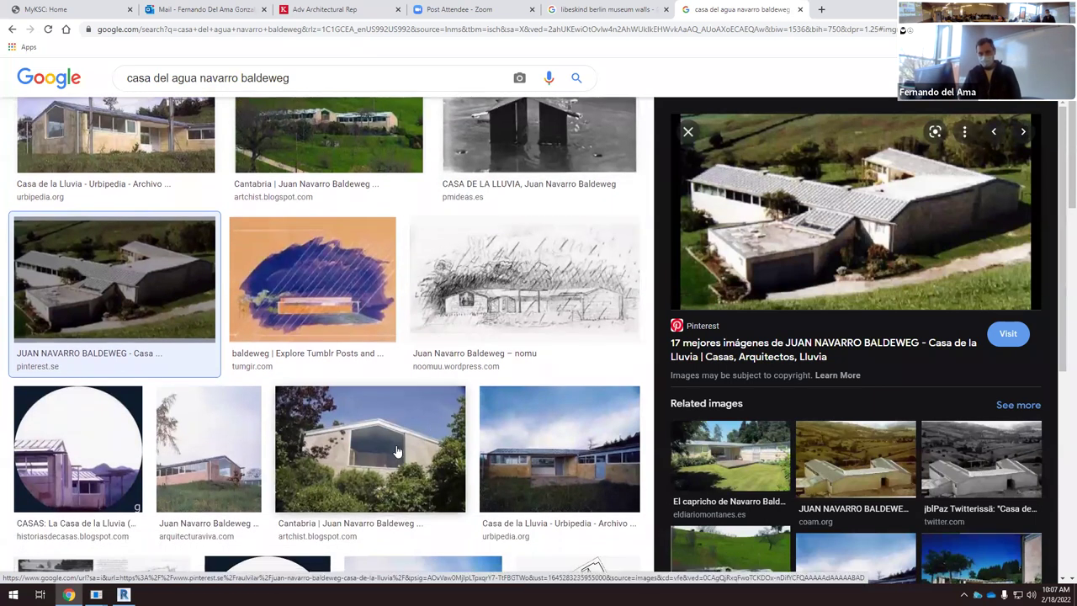
left_click(586, 476)
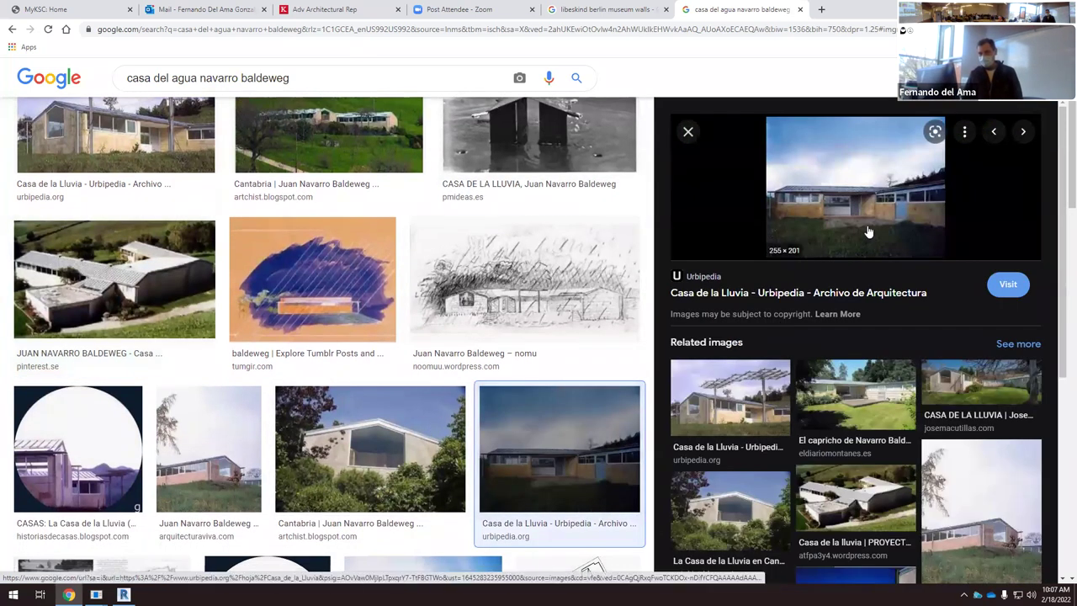
Step: Open the Urbipedia article on Casa de la Lluvia and enlarge its photo of the stone facade with high ribbon windows
left_click(869, 231)
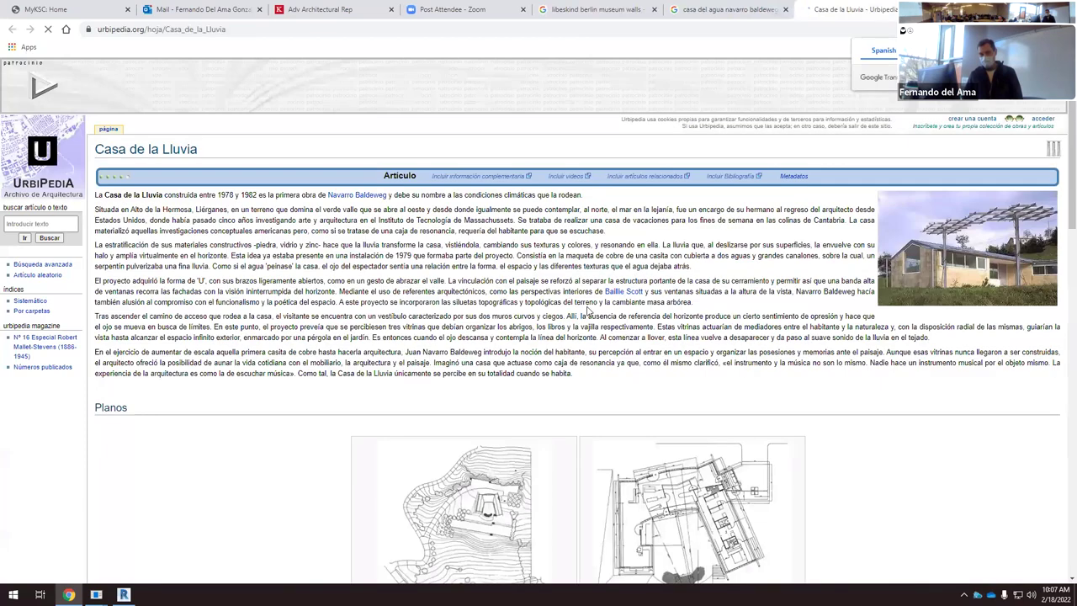
scroll(586, 310, "down", 15)
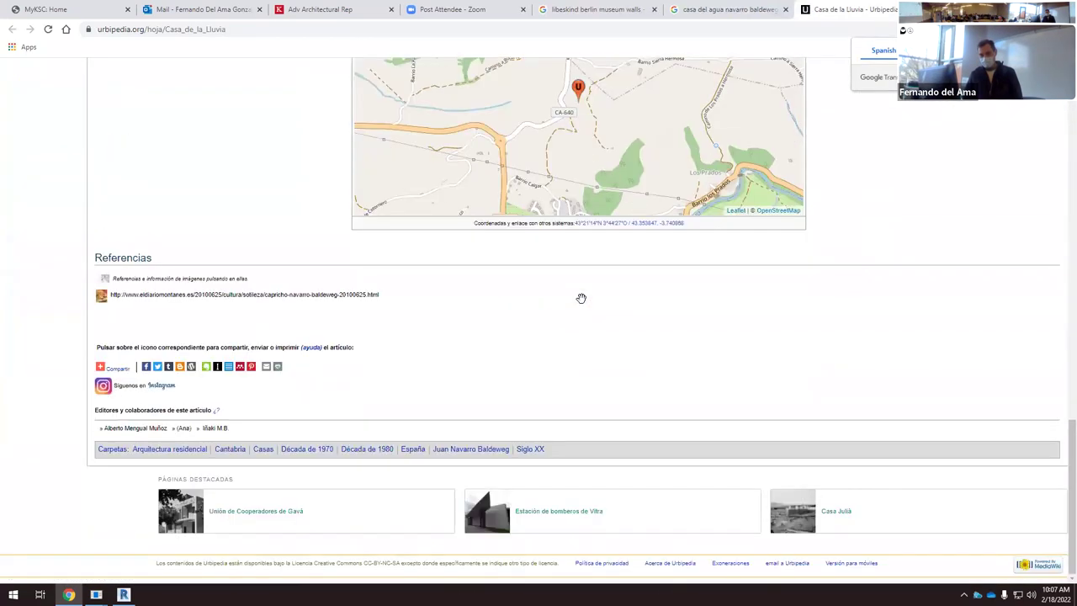
scroll(580, 297, "up", 10)
left_click(712, 487)
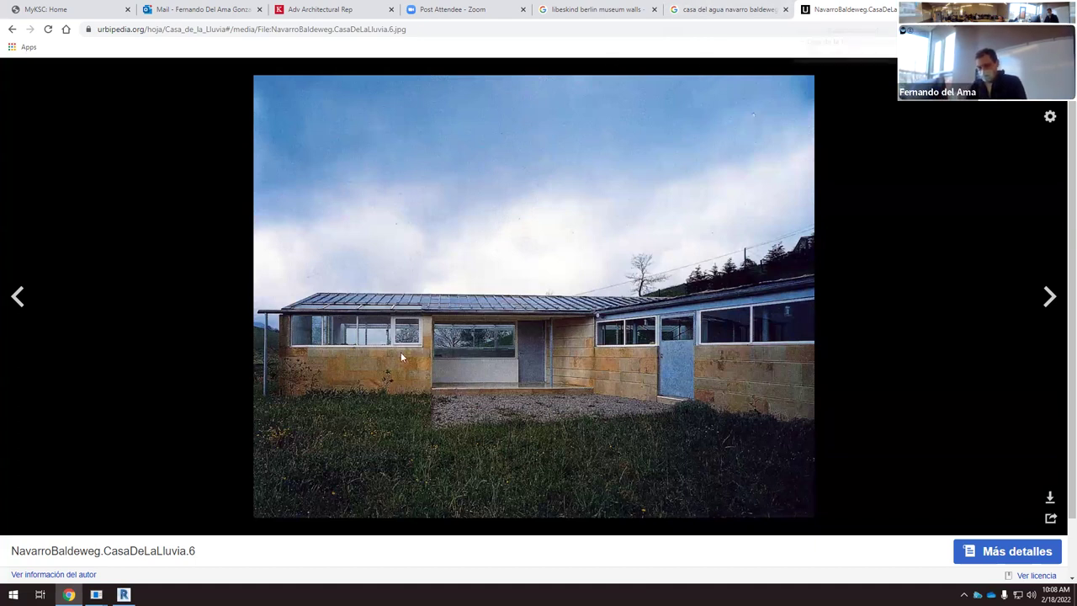
Step: Close the Urbipedia article and preview the hillside picture of Casa de la Lluvia in the image results
key("ctrl+w")
scroll(400, 352, "down", 3)
scroll(401, 352, "down", 1)
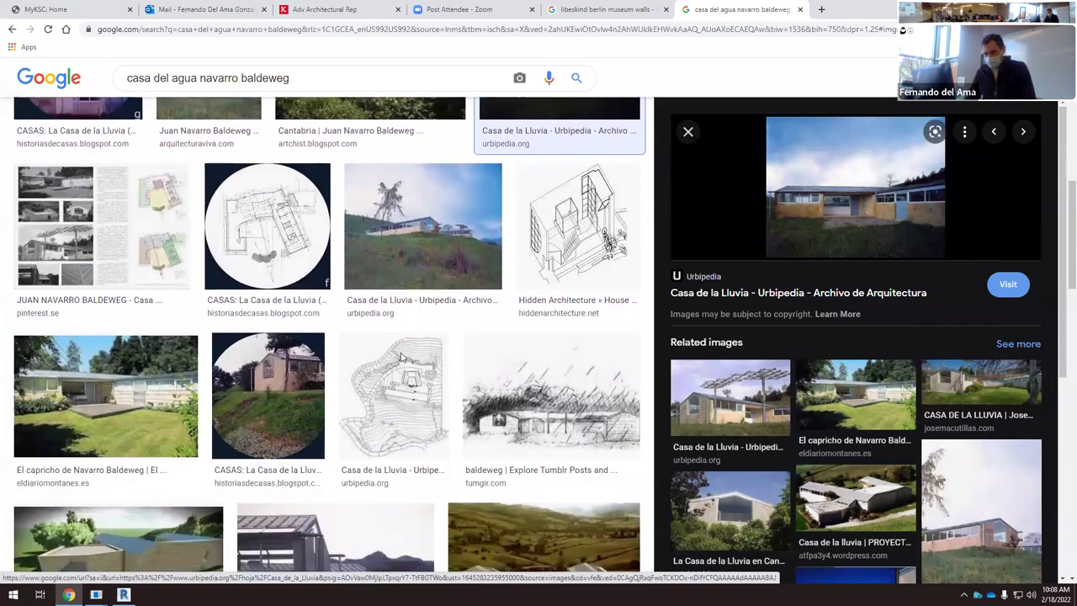
left_click(406, 226)
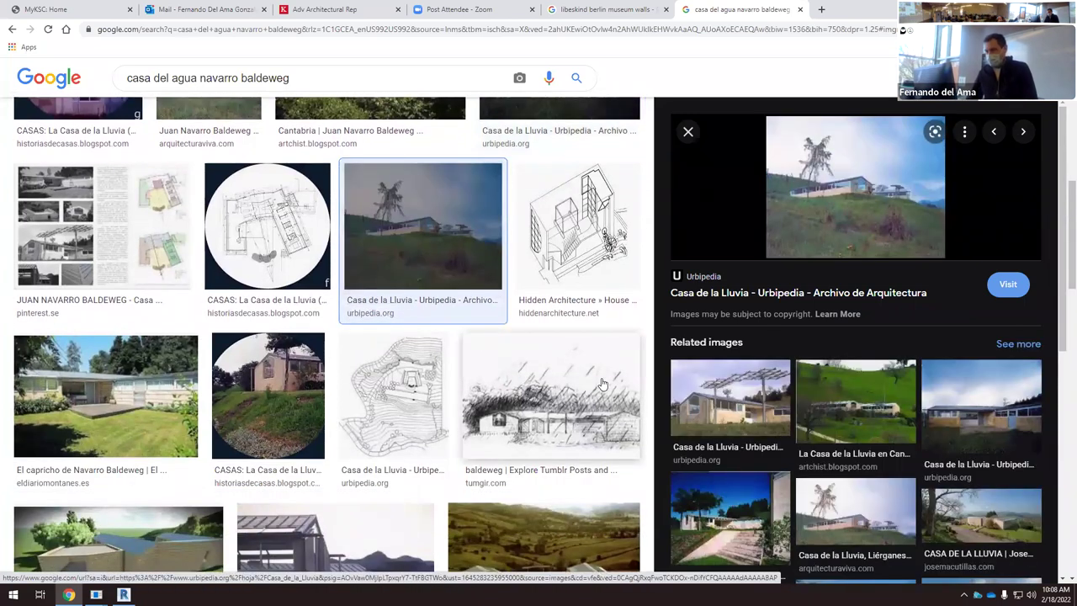
Step: Reopen the Urbipedia article from the hillside picture and enlarge that photo among its other images
left_click(815, 232)
scroll(602, 333, "down", 2)
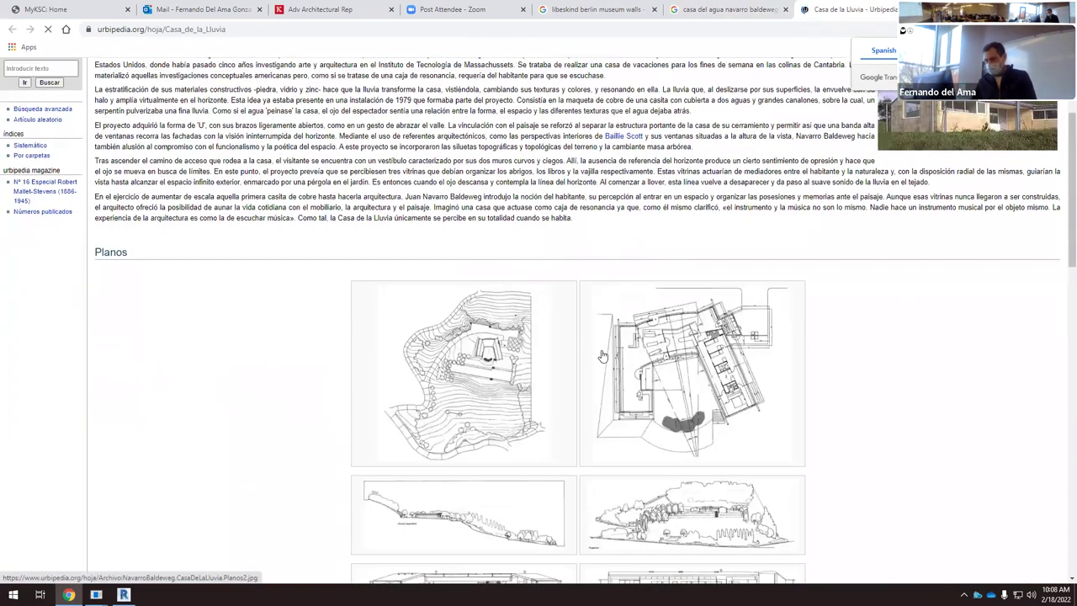
scroll(602, 345, "down", 8)
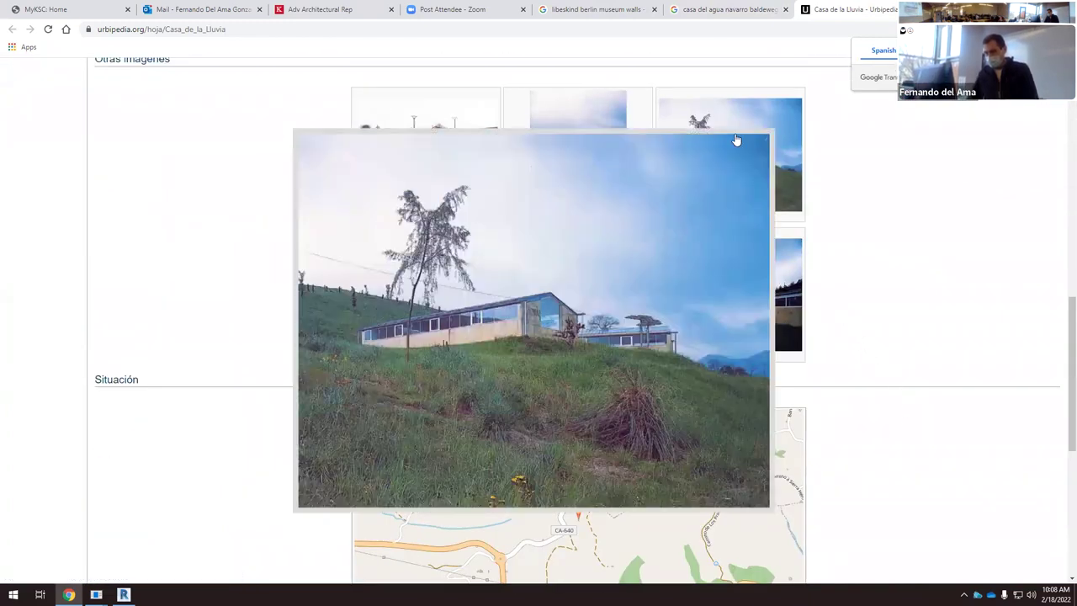
left_click(735, 140)
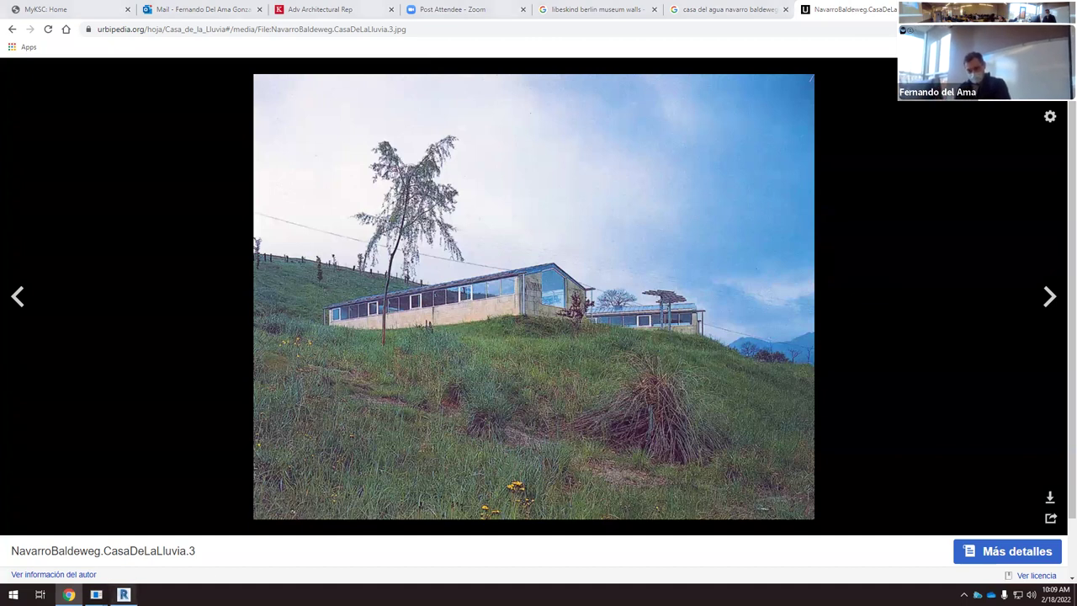
Step: Return to Revit and examine where the solid panel wall meets the Storefront curtain walls and trusses under the vaulted roof
left_click(123, 594)
middle_click_drag(396, 378, 413, 336, "shift")
scroll(414, 334, "up", 2)
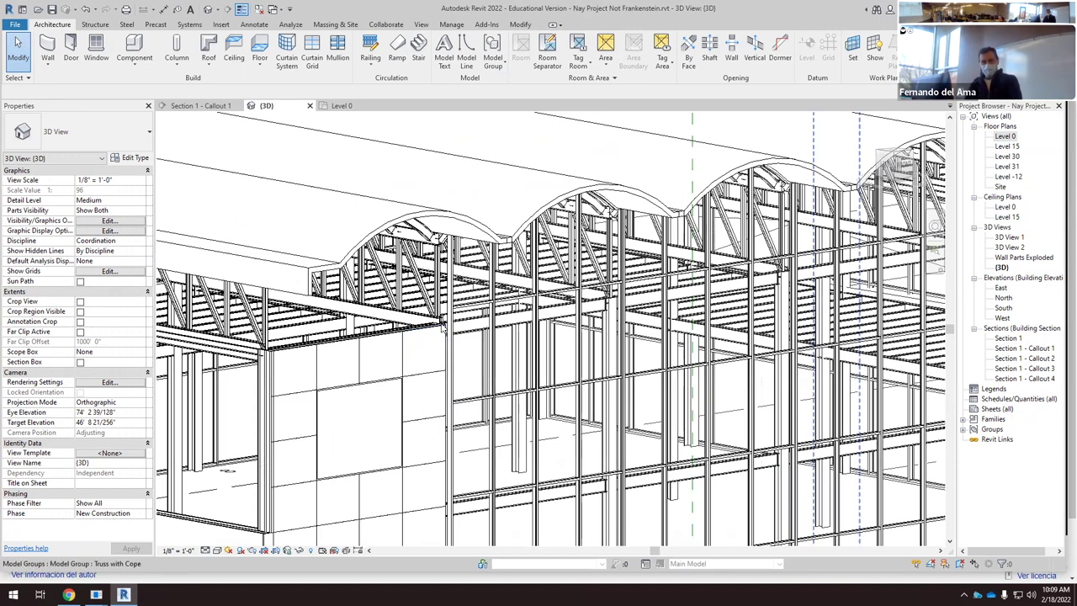
middle_click_drag(406, 280, 361, 296, "shift")
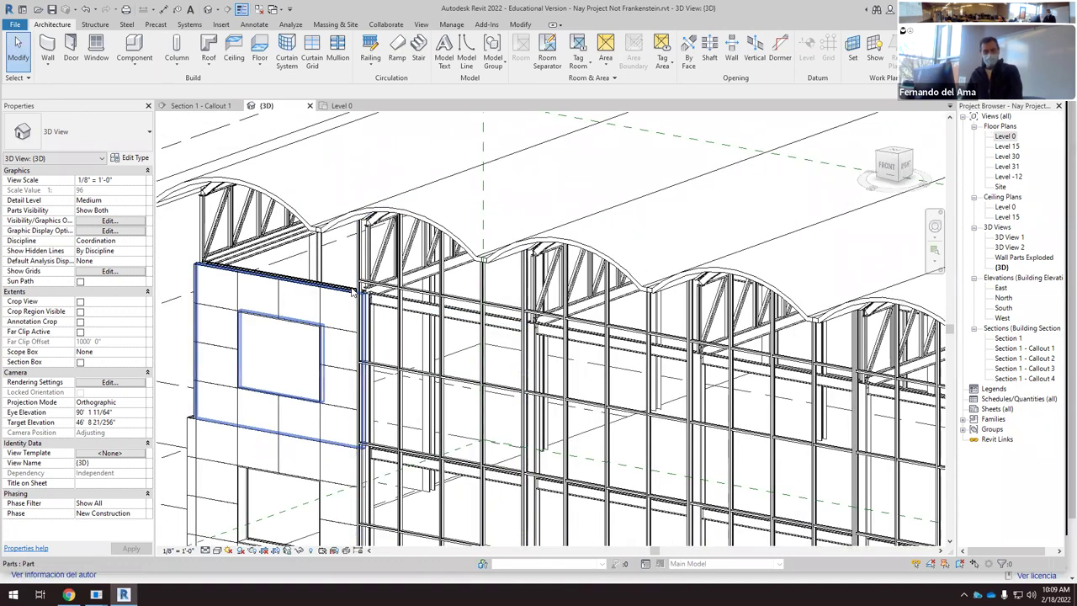
scroll(418, 284, "down", 3)
middle_click_drag(418, 284, 440, 391, "shift")
scroll(439, 332, "down", 2)
scroll(438, 340, "up", 6)
middle_click_drag(436, 342, 431, 324, "shift")
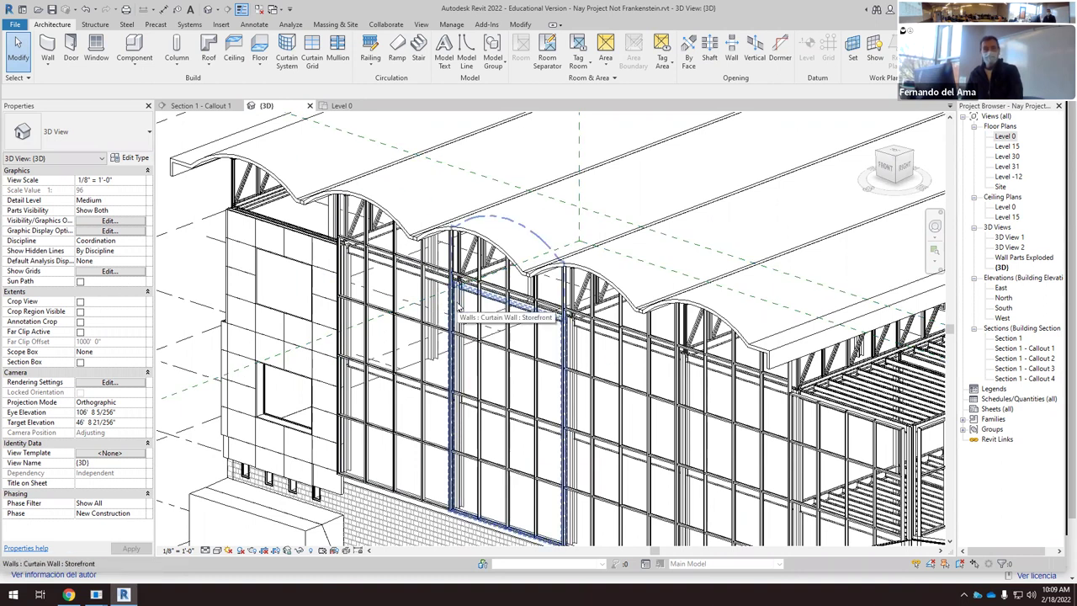
scroll(458, 311, "down", 4)
scroll(403, 295, "up", 5)
scroll(403, 295, "up", 2)
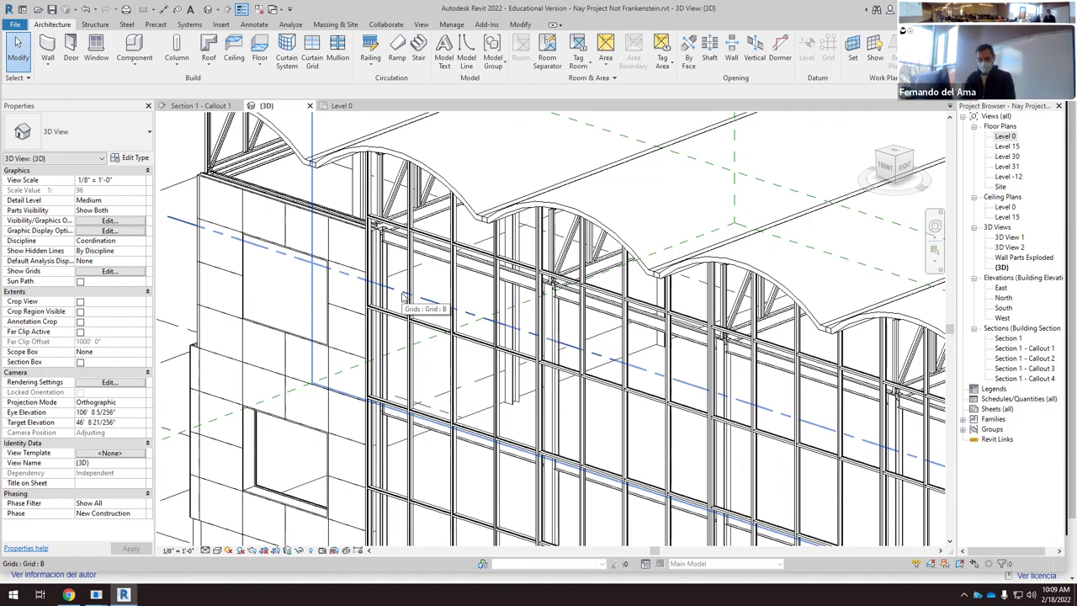
Step: Inspect the open gap above the solid wall and the adjoining curtain wall bay from side angles, ending with the whole building
scroll(424, 245, "down", 2)
middle_click_drag(425, 246, 432, 240, "shift")
scroll(430, 352, "up", 3)
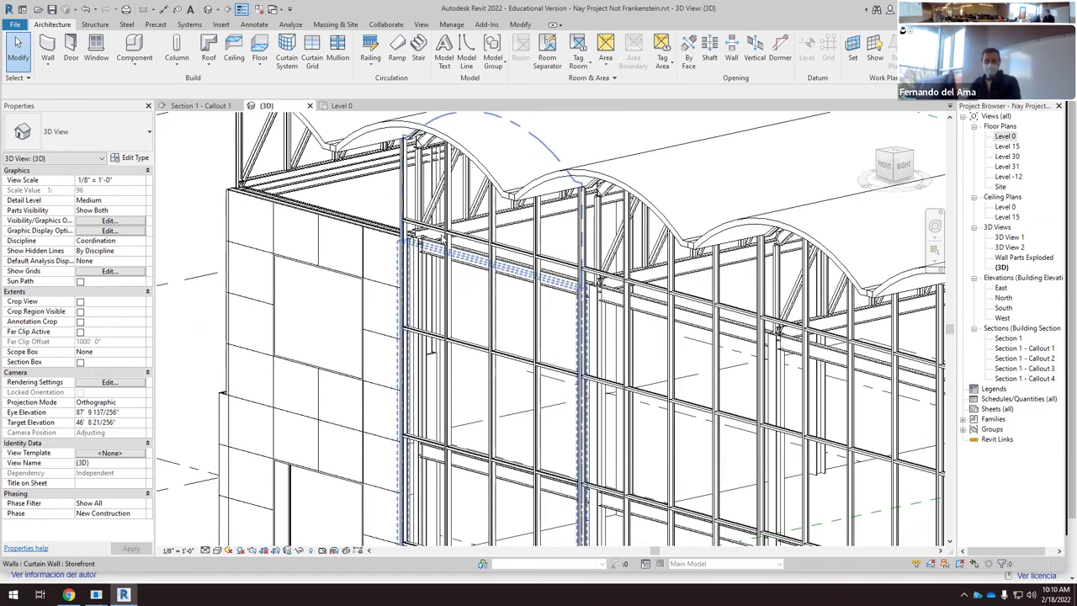
scroll(457, 244, "down", 5)
middle_click_drag(457, 244, 709, 288, "shift")
scroll(538, 290, "up", 4)
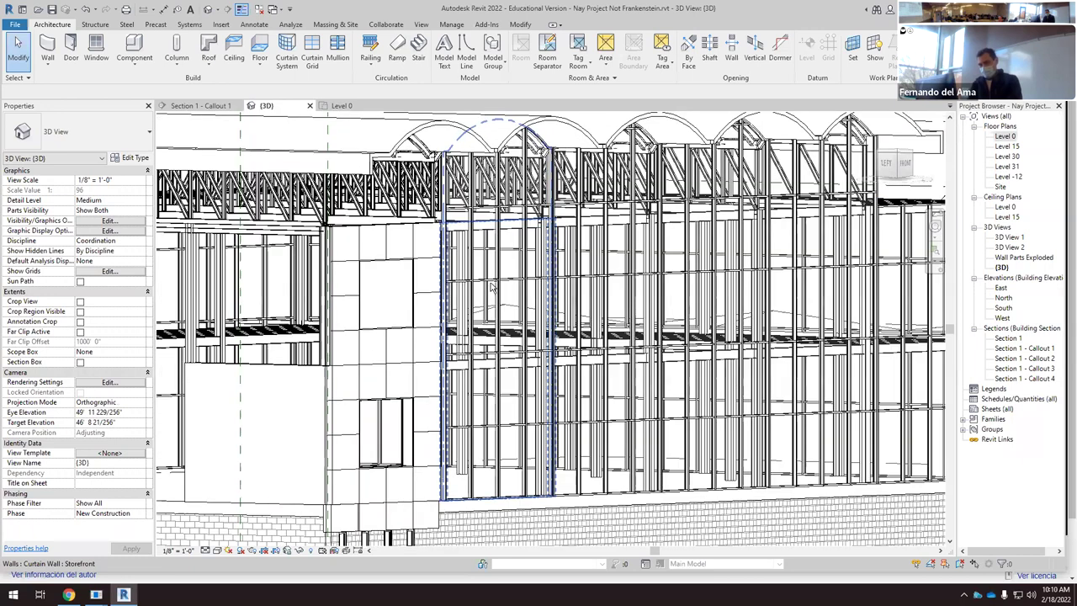
middle_click_drag(487, 165, 383, 250, "shift")
scroll(388, 245, "up", 2)
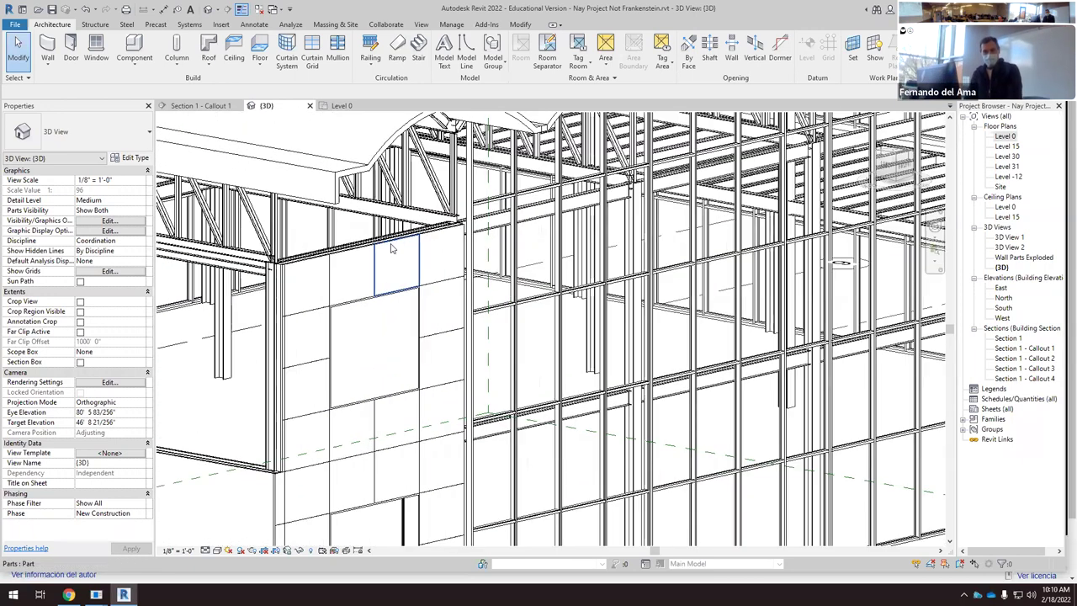
scroll(457, 227, "up", 2)
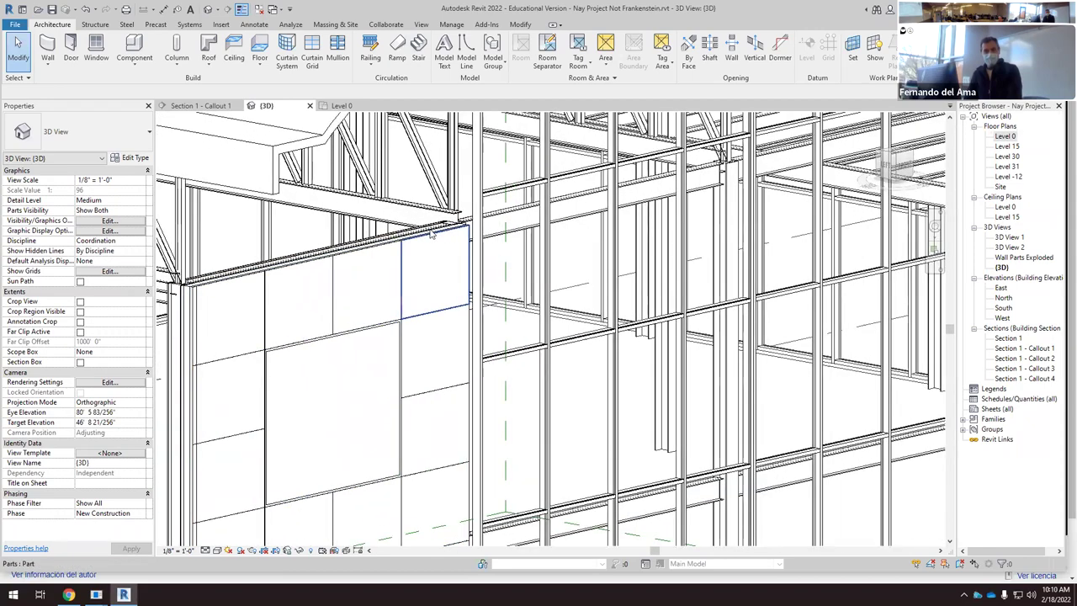
scroll(430, 234, "down", 5)
scroll(430, 234, "up", 3)
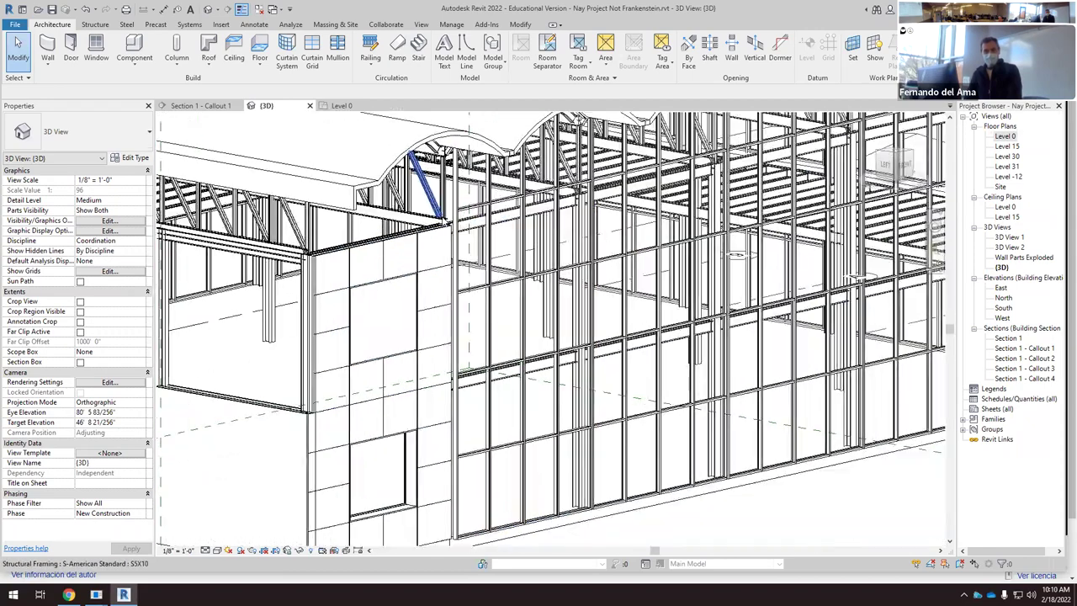
scroll(444, 222, "down", 6)
scroll(577, 275, "down", 2)
middle_click_drag(577, 275, 660, 237, "shift")
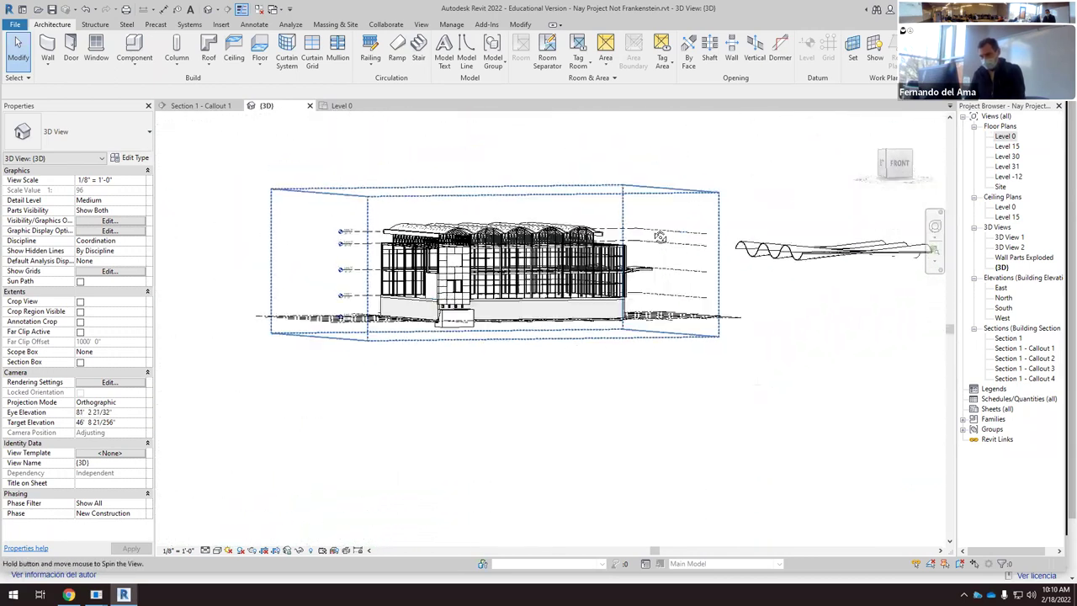
Step: Open the South elevation and examine the curtain wall bays, roof beams and the Level 30 and Level 31 heights
double_click(1003, 308)
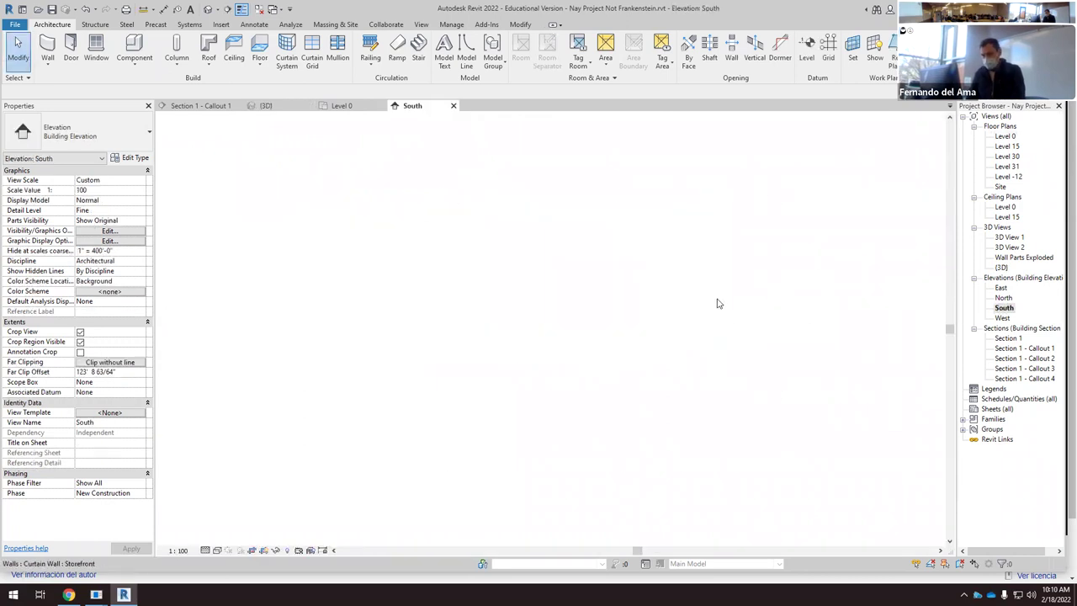
scroll(862, 300, "up", 1)
scroll(757, 300, "down", 2)
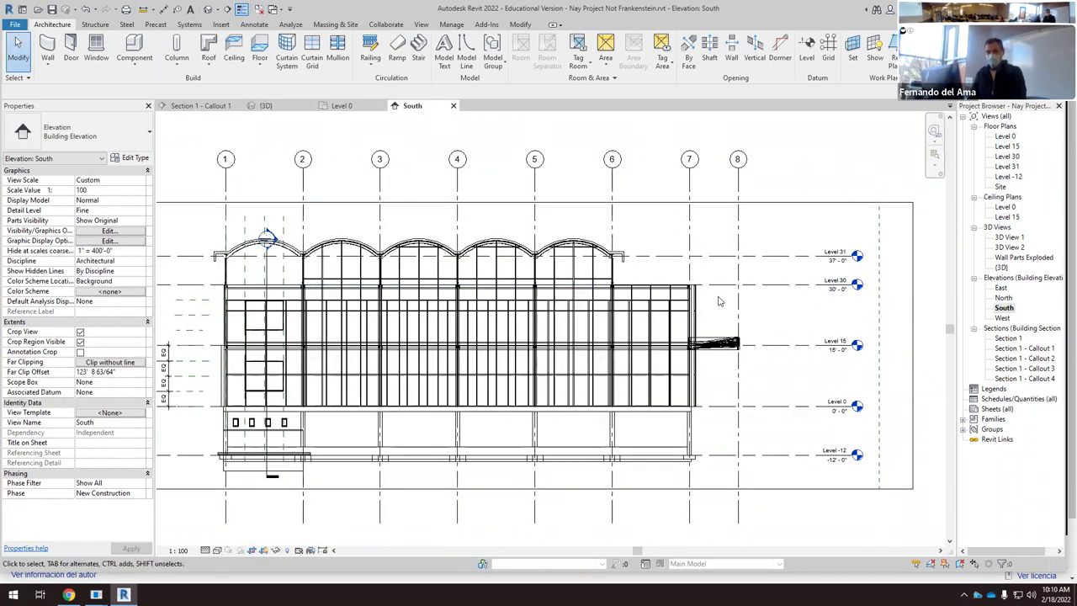
scroll(293, 282, "up", 3)
scroll(293, 282, "up", 5)
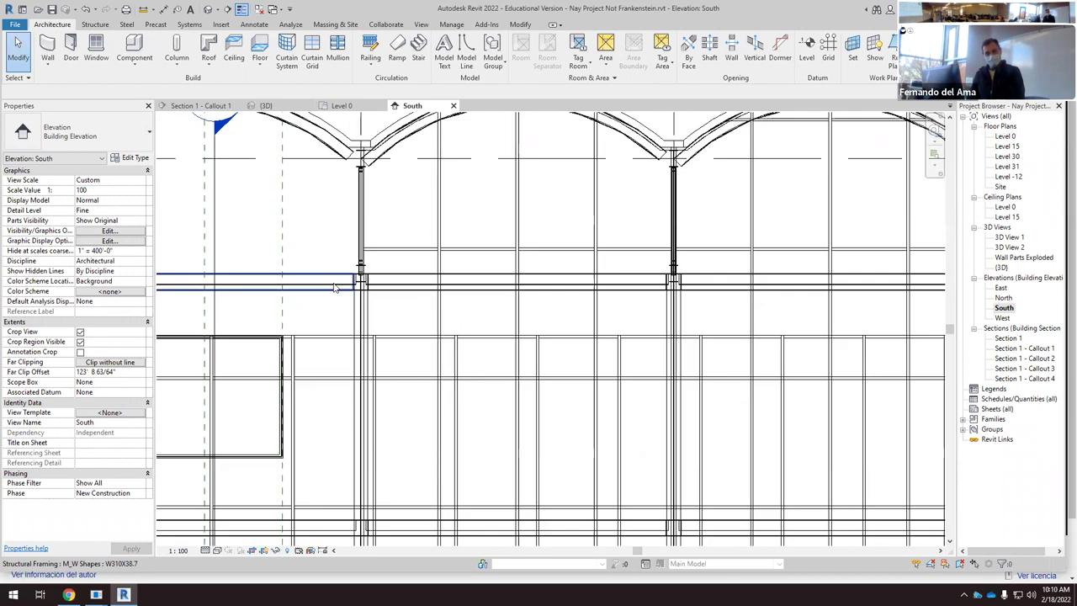
scroll(248, 285, "down", 5)
scroll(898, 246, "up", 4)
scroll(899, 246, "up", 2)
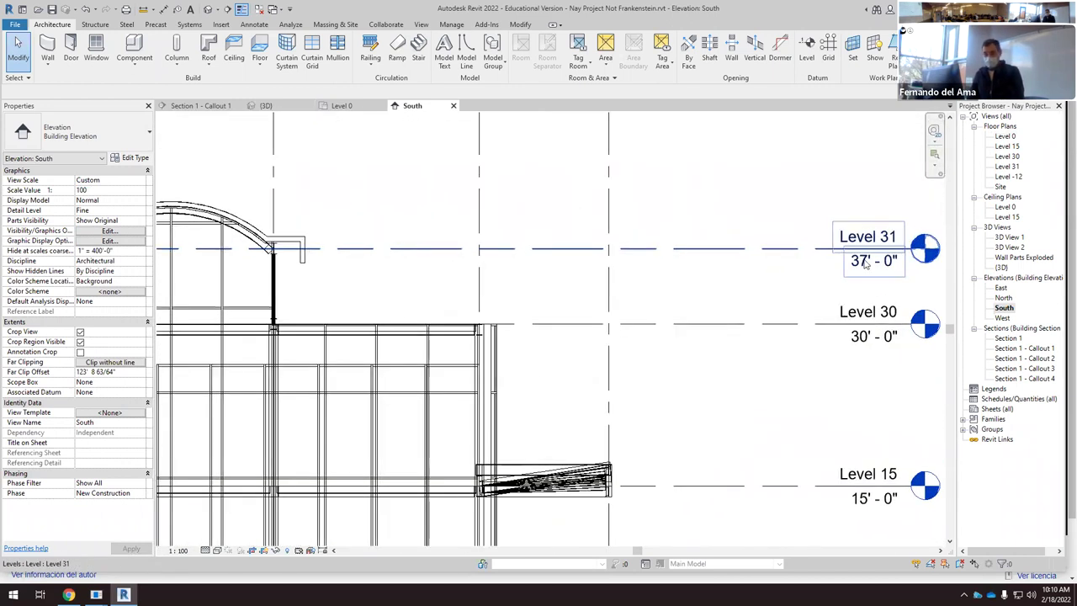
scroll(863, 264, "down", 5)
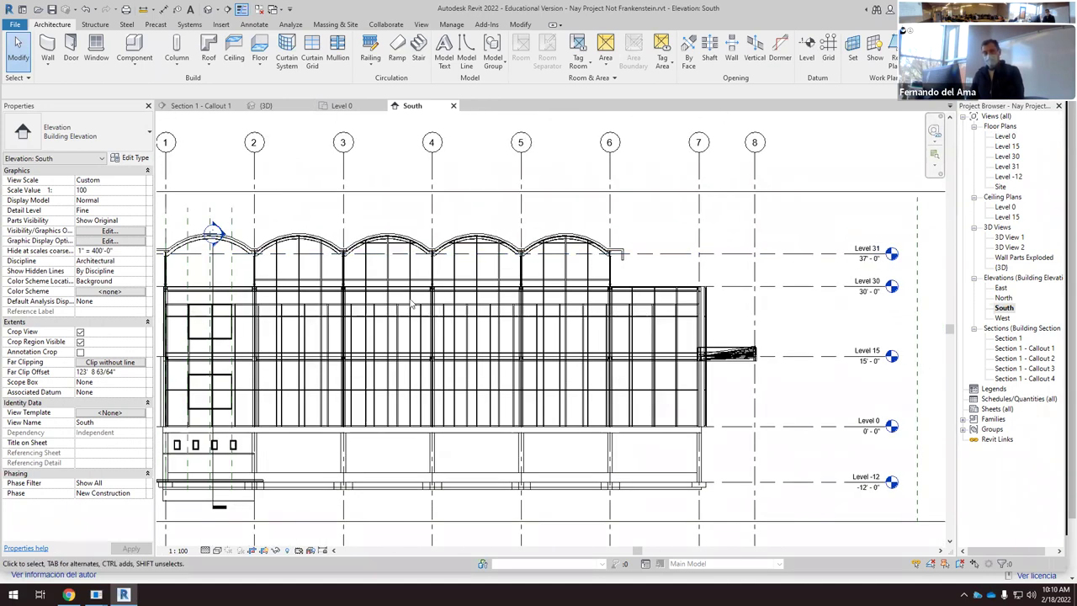
Step: In the Level 30 plan, draw a Storefront curtain wall up to Level 31, from the adjoining curtain wall's end to grid 1, about 19 feet long
scroll(247, 280, "up", 2)
scroll(247, 279, "up", 1)
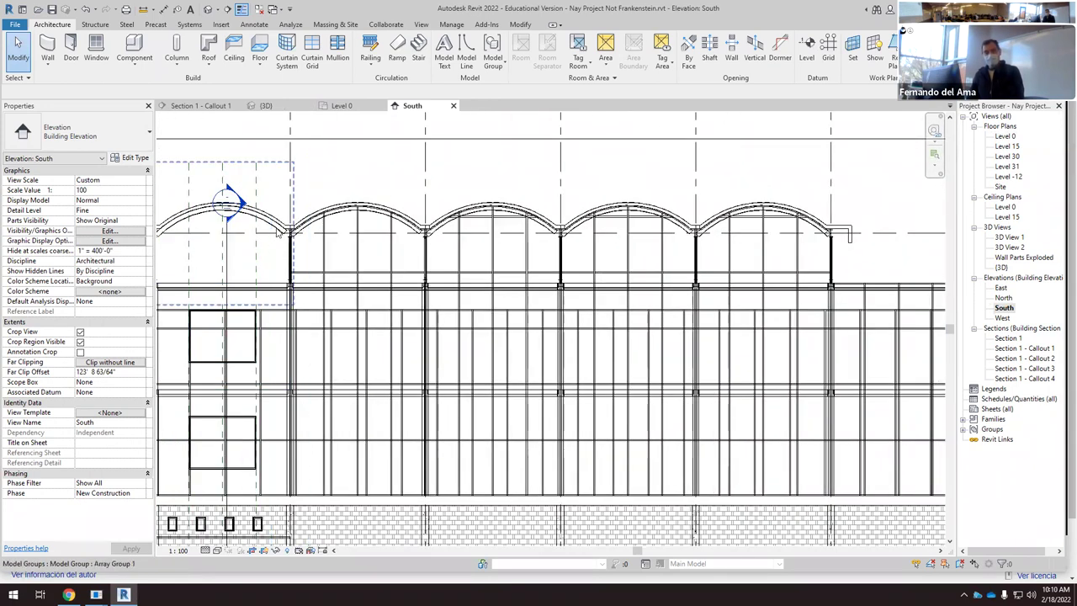
key("z")
key("f")
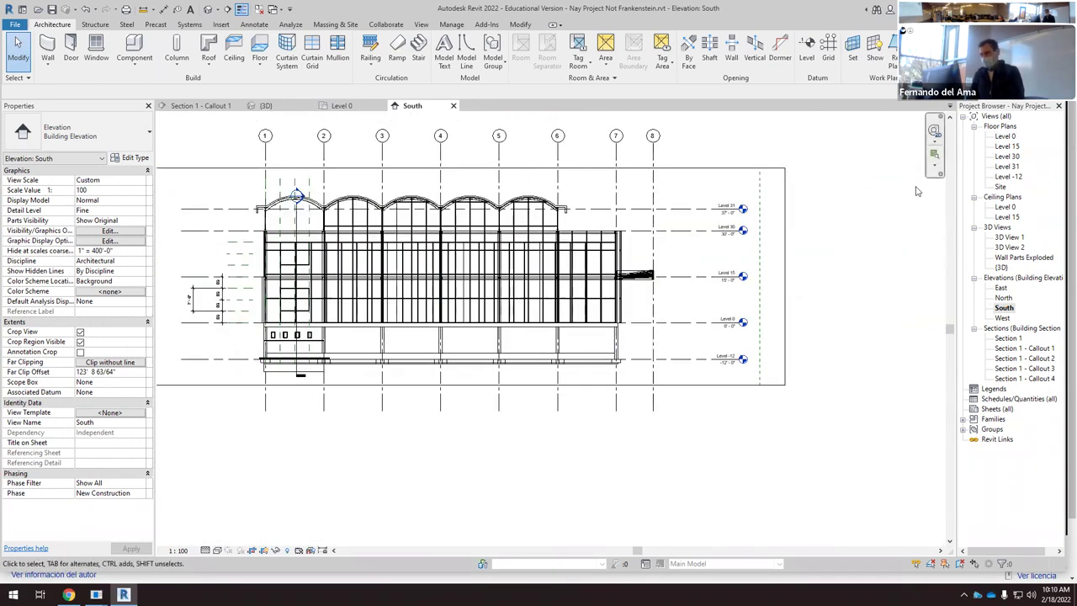
double_click(1005, 157)
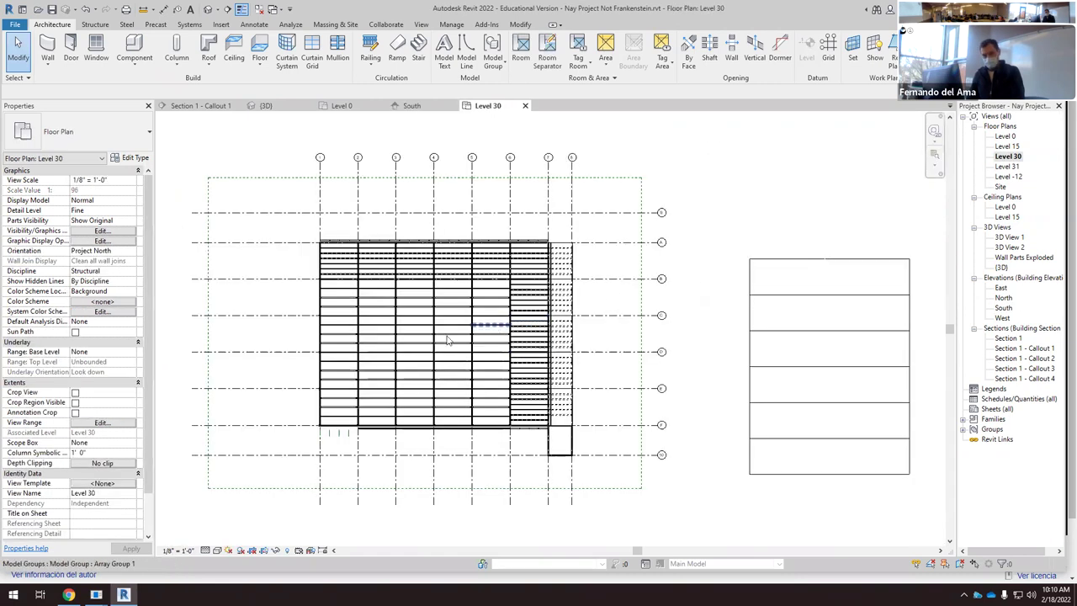
scroll(503, 473, "up", 2)
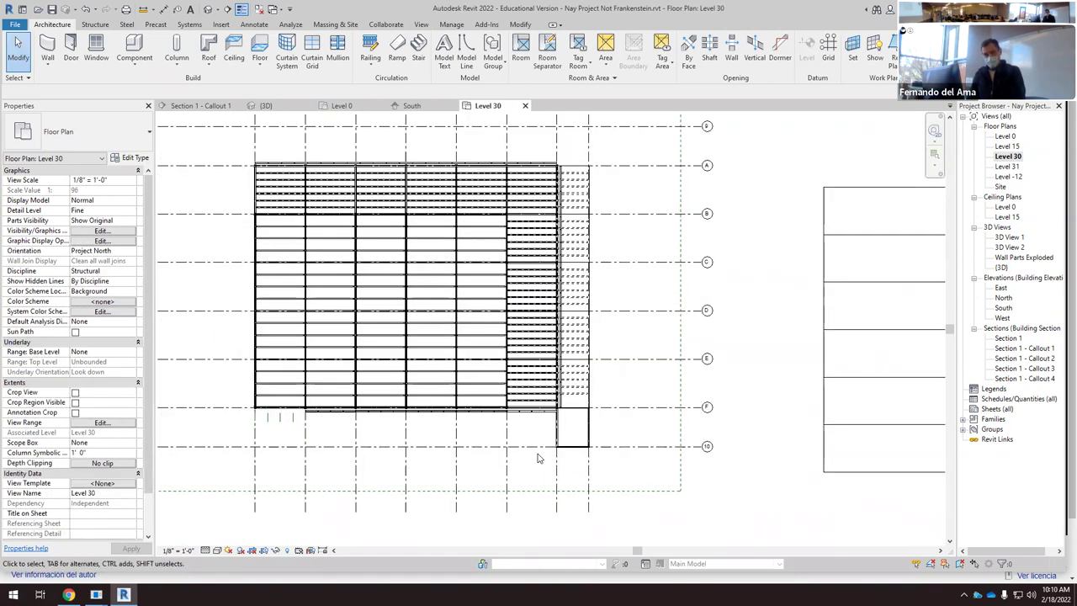
scroll(310, 433, "up", 4)
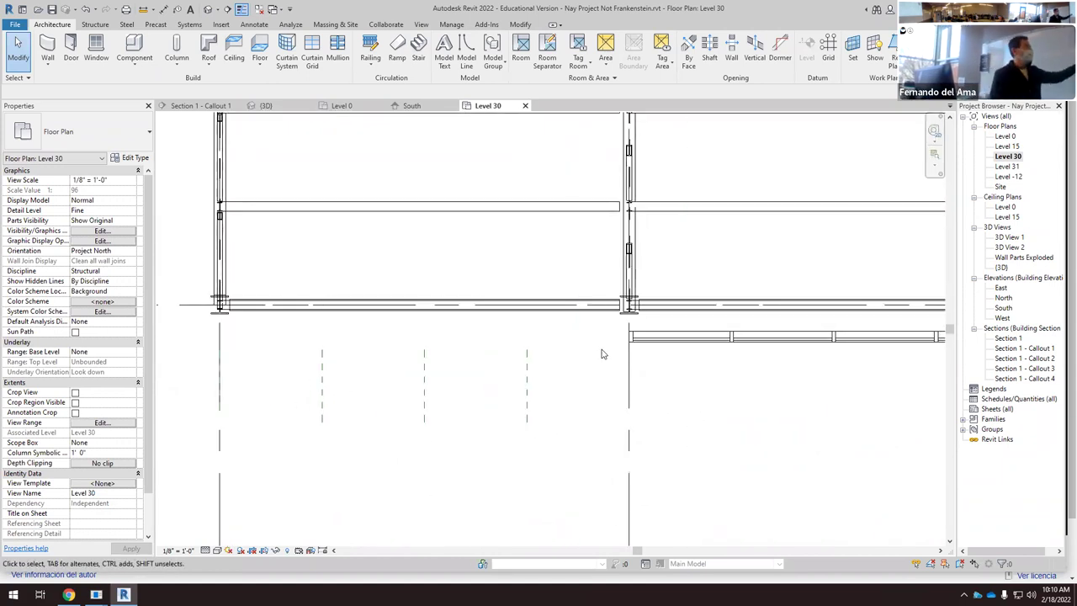
left_click(48, 46)
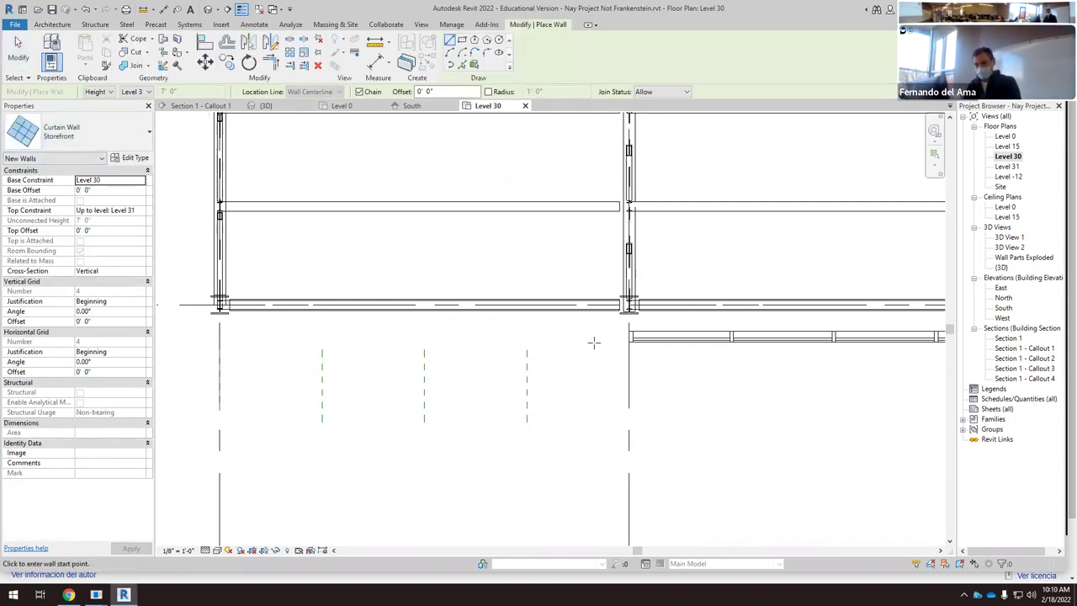
left_click(626, 336)
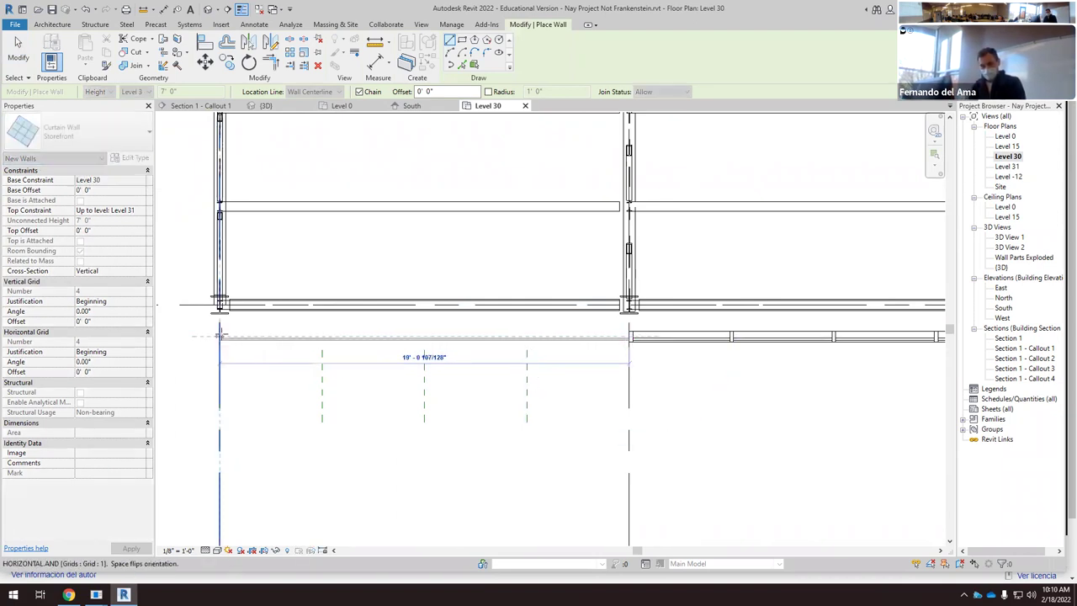
left_click(245, 421)
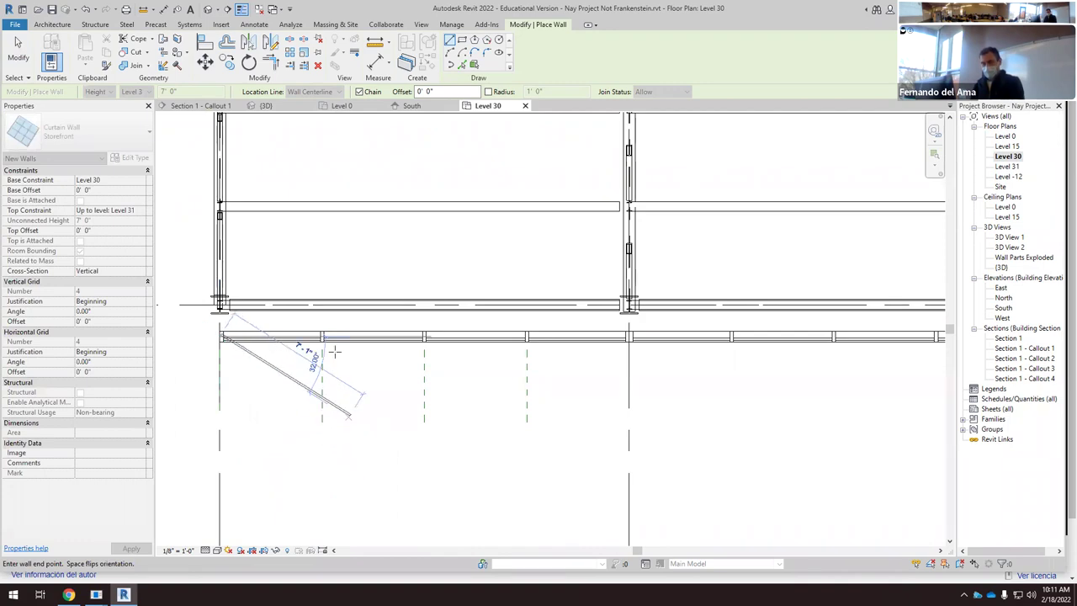
key("Escape")
key("Escape")
Step: In the 3D view, attach the top of the new Storefront curtain wall to the vaulted roof, deleting the mullions that cannot be created
left_click(266, 106)
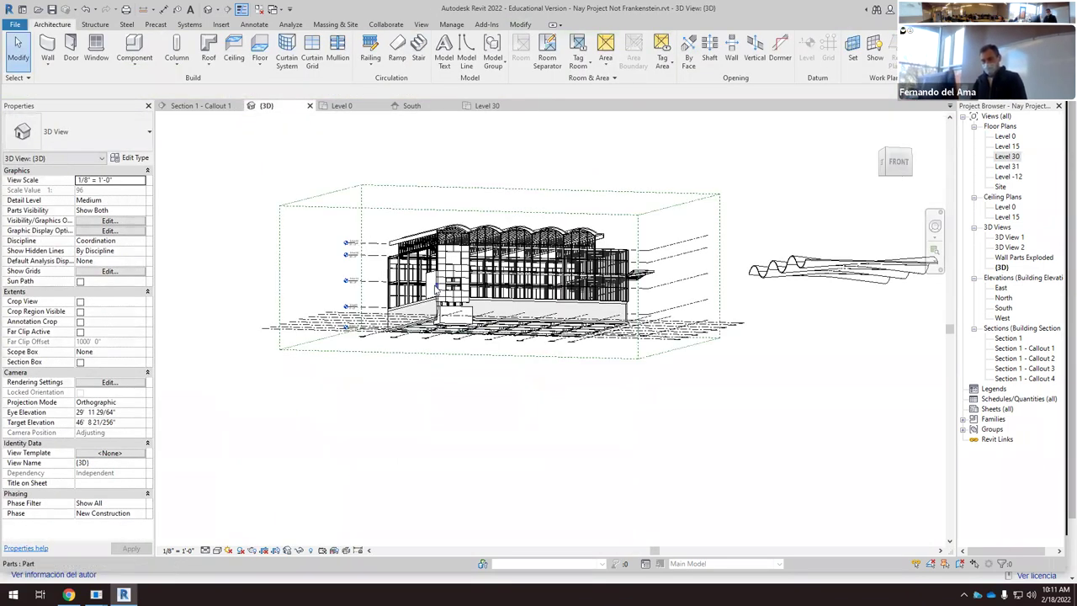
middle_click_drag(458, 330, 410, 260, "shift")
scroll(409, 261, "up", 5)
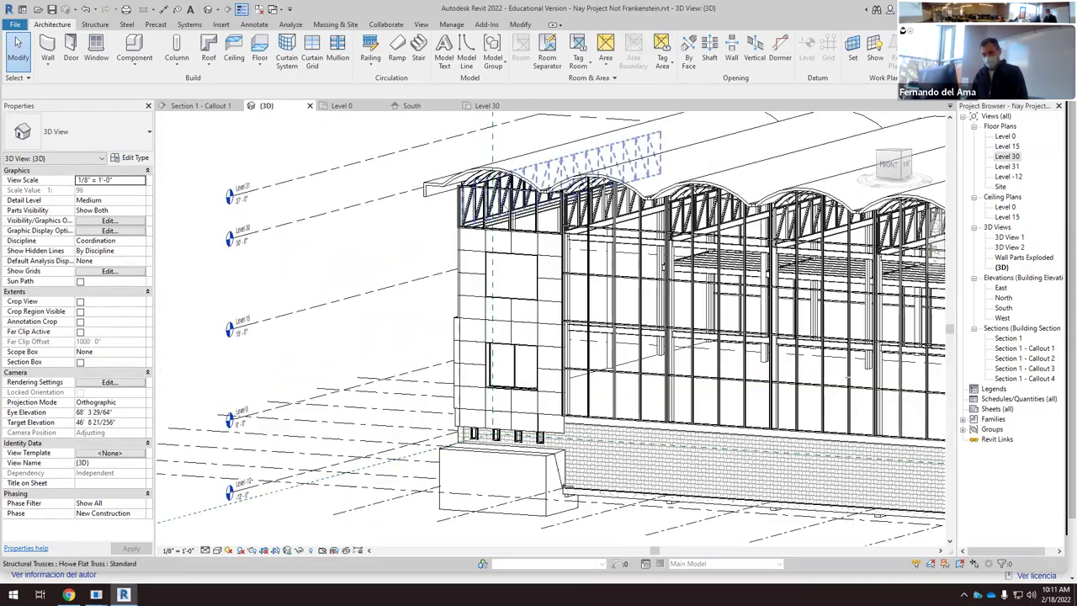
left_click(488, 221)
middle_click_drag(478, 267, 538, 292, "shift")
scroll(538, 293, "up", 4)
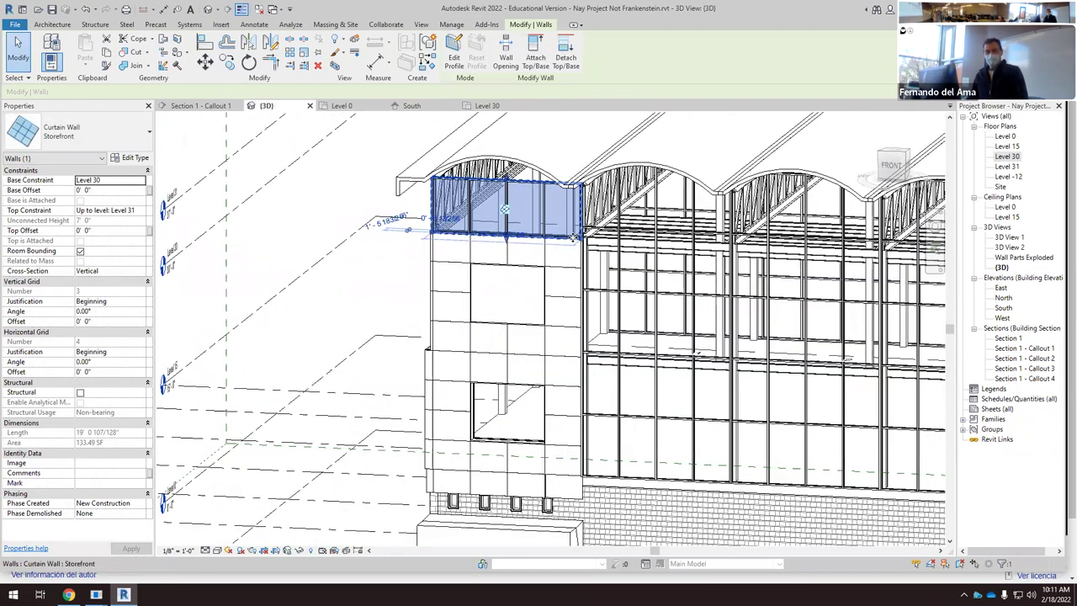
middle_click_drag(496, 206, 530, 225, "shift")
scroll(508, 212, "up", 3)
scroll(513, 214, "down", 3)
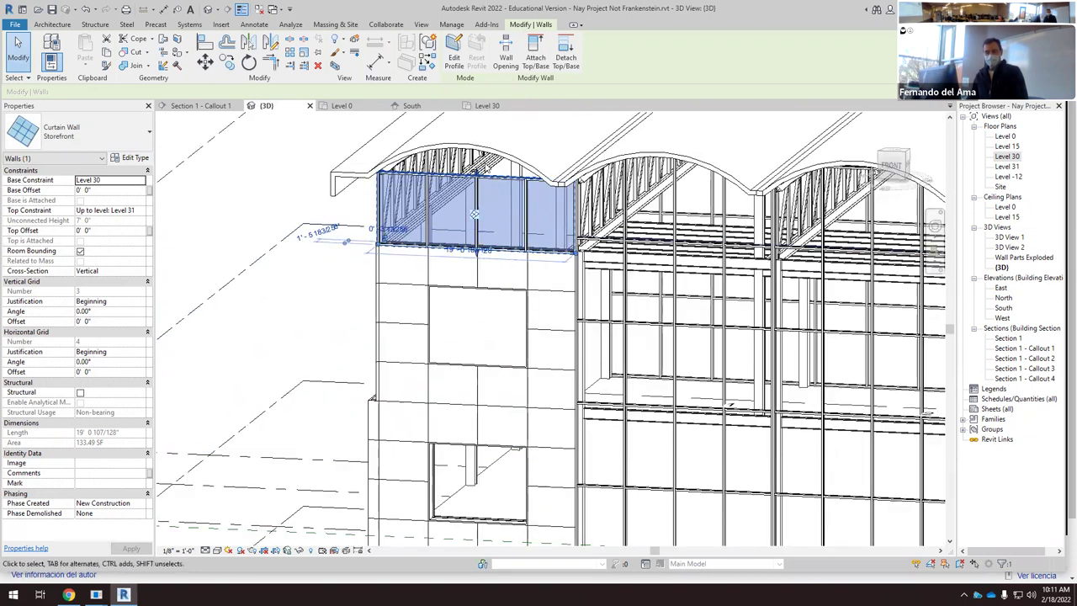
left_click(530, 68)
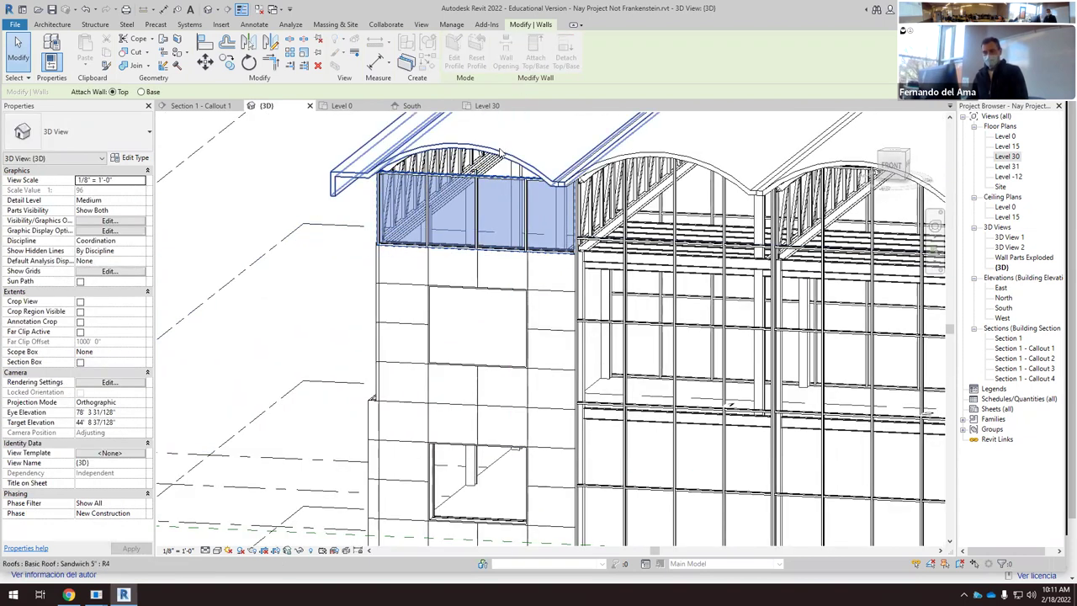
left_click(444, 253)
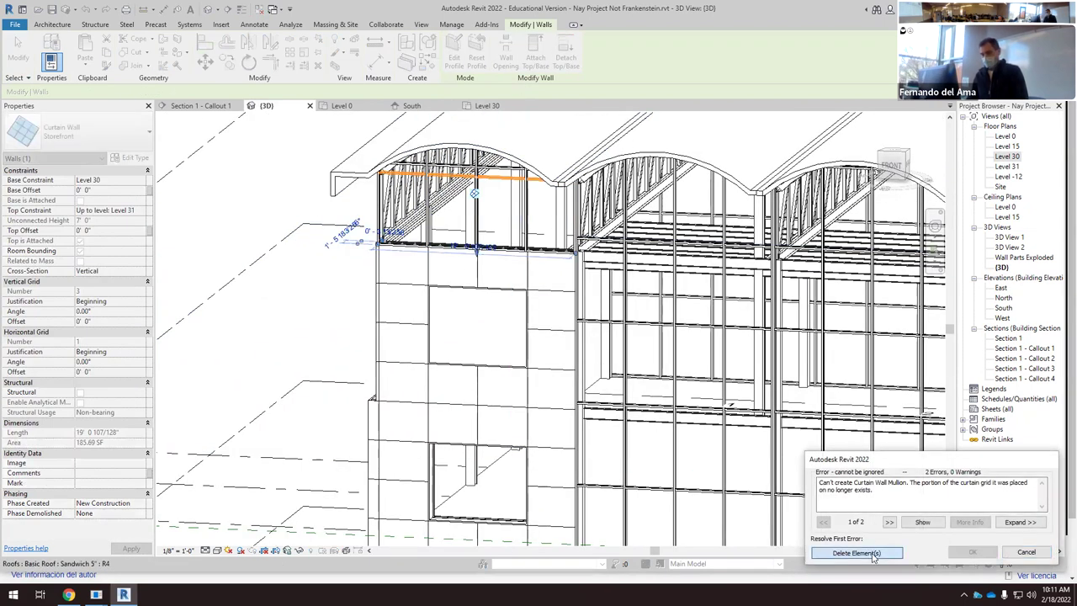
left_click(856, 552)
Step: Examine how the attached curtain wall and its mullions meet the roof arch and trusses, compared with the neighbouring bays
scroll(471, 269, "down", 3)
middle_click_drag(471, 269, 480, 295, "shift")
key("Escape")
scroll(479, 294, "up", 5)
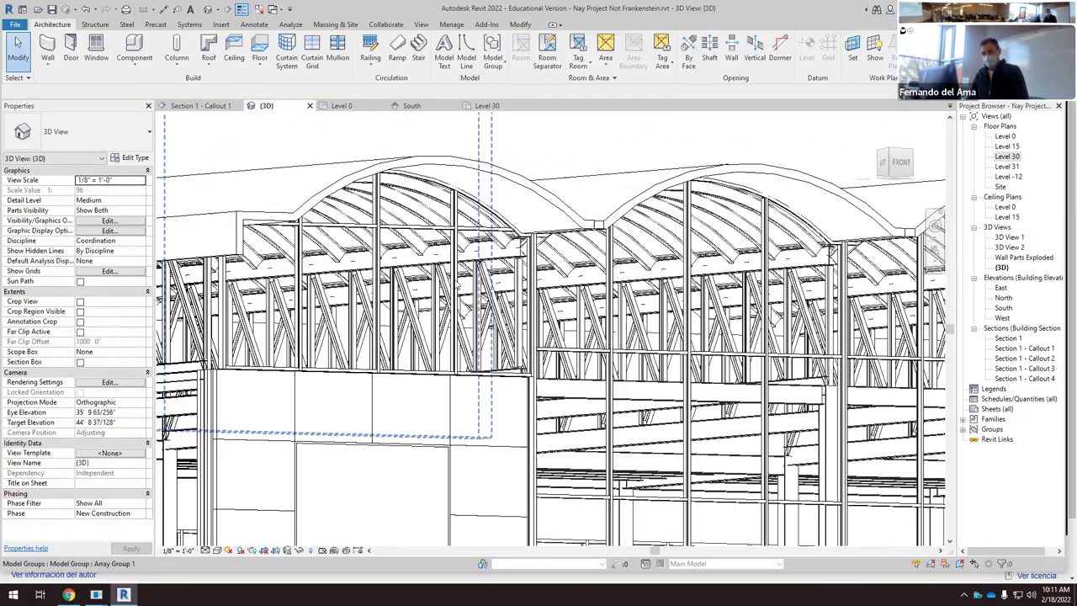
scroll(486, 354, "down", 6)
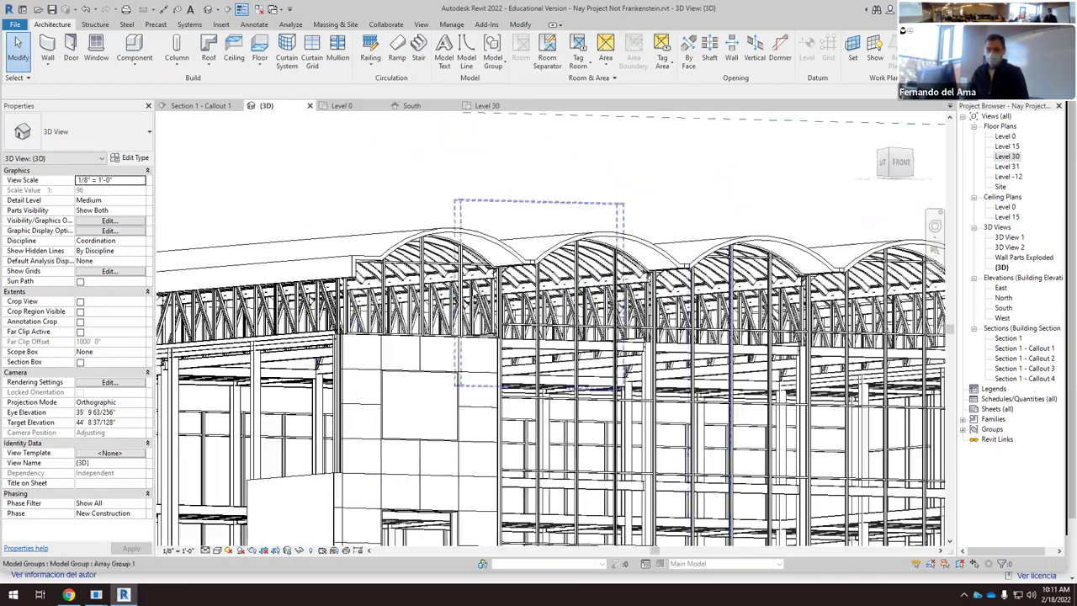
middle_click_drag(486, 354, 597, 295, "shift")
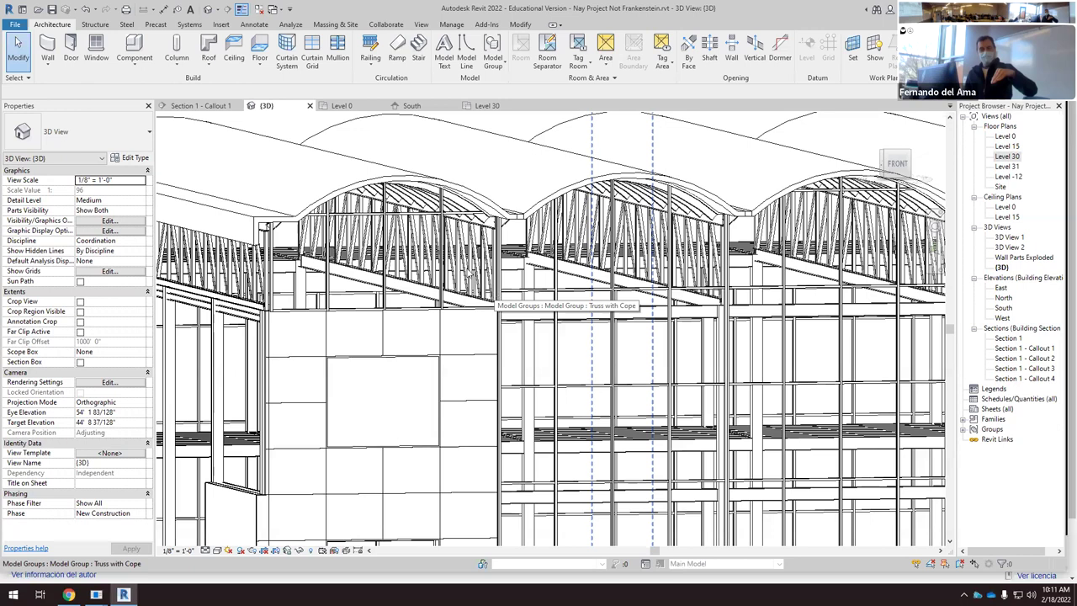
scroll(412, 216, "up", 3)
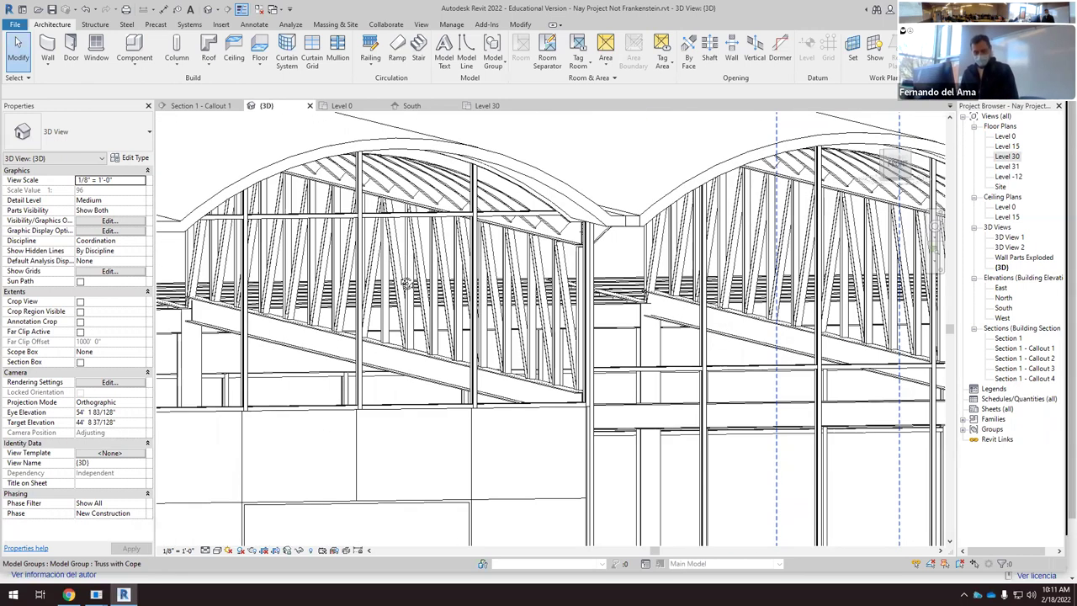
scroll(404, 283, "down", 3)
middle_click_drag(405, 284, 262, 217, "shift")
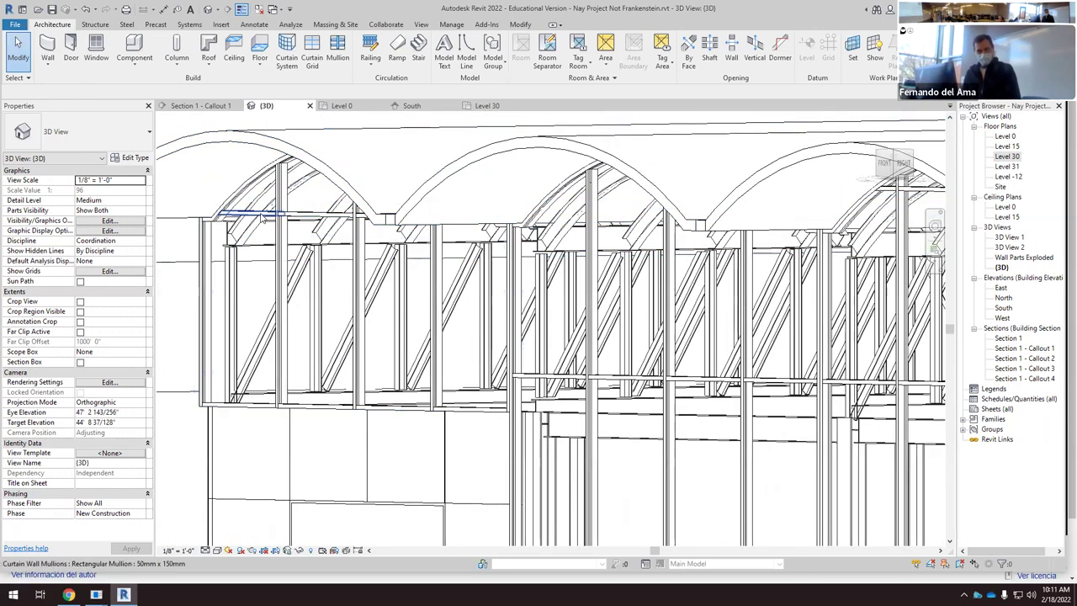
Step: Unpin and delete the four horizontal mullion pieces crossing the arch of the new curtain wall
left_click(262, 217)
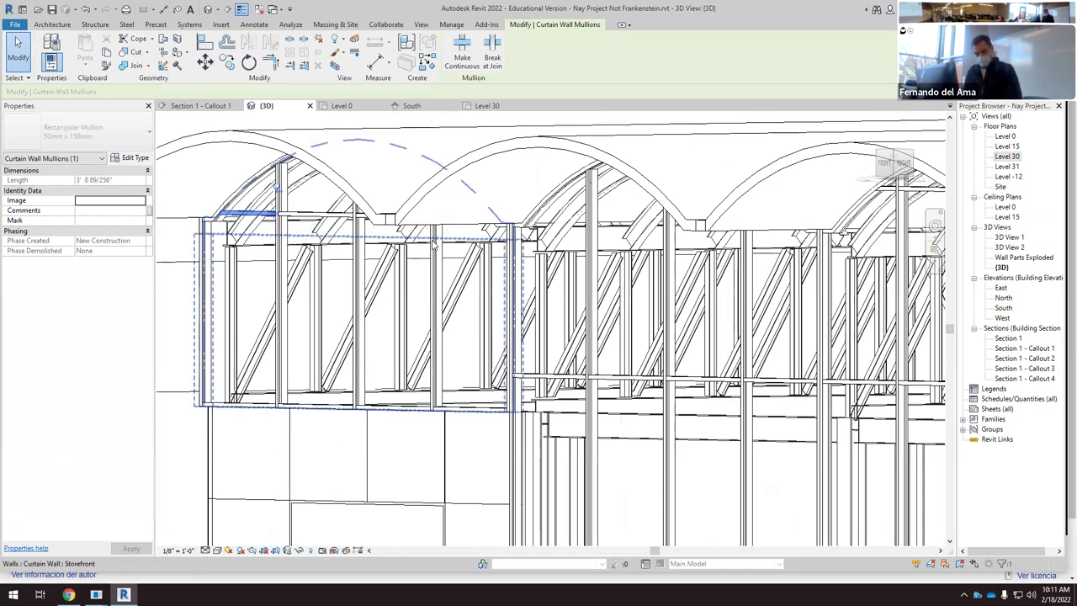
middle_click_drag(296, 227, 445, 240, "shift")
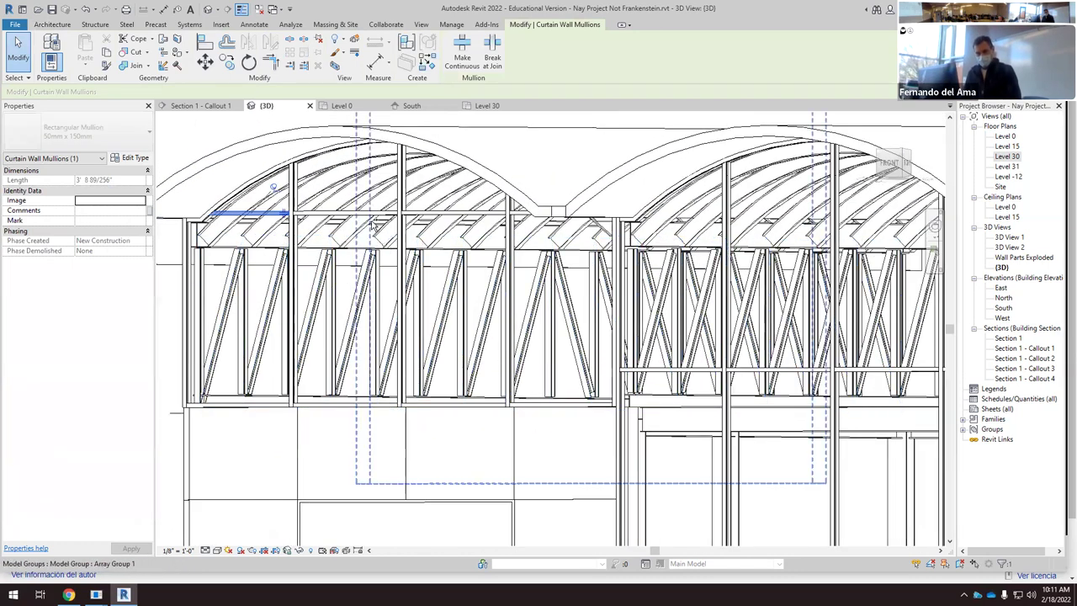
left_click(387, 215, "ctrl")
left_click(436, 217, "ctrl")
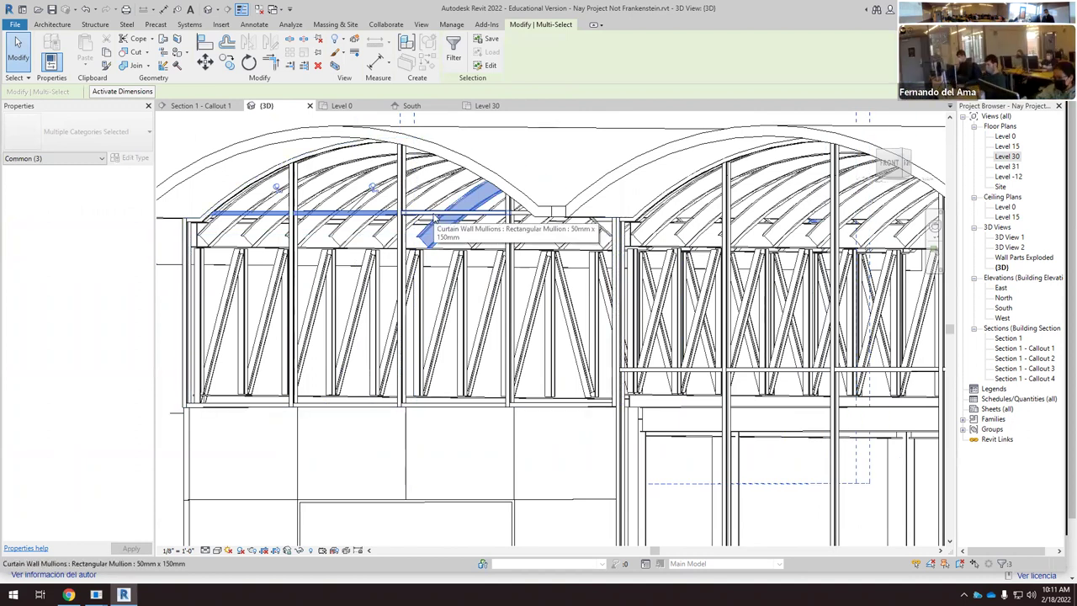
left_click(474, 201, "ctrl")
left_click(482, 204, "shift")
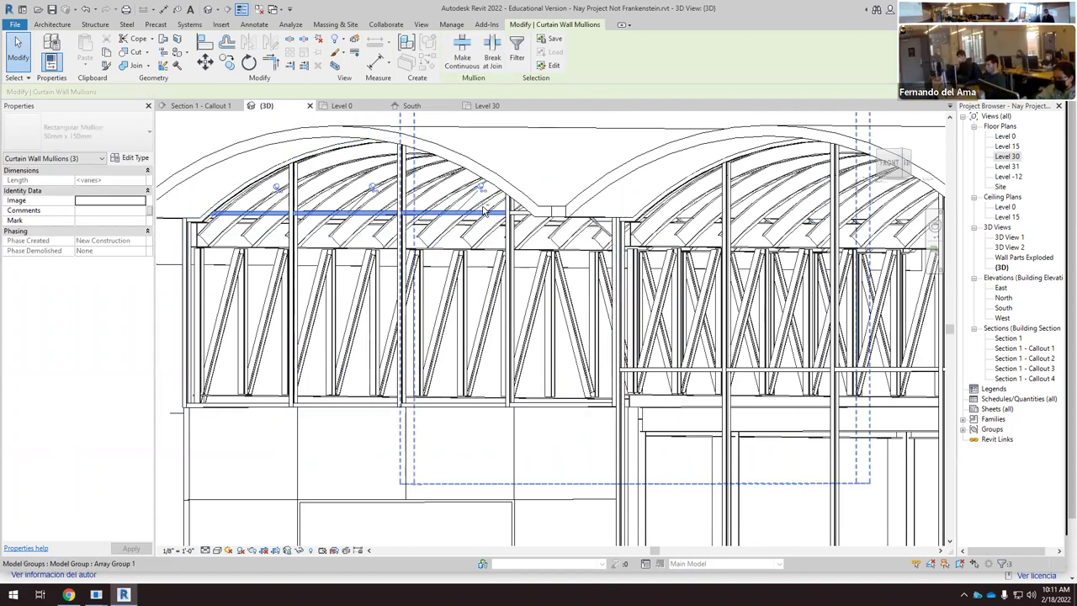
scroll(505, 204, "up", 3)
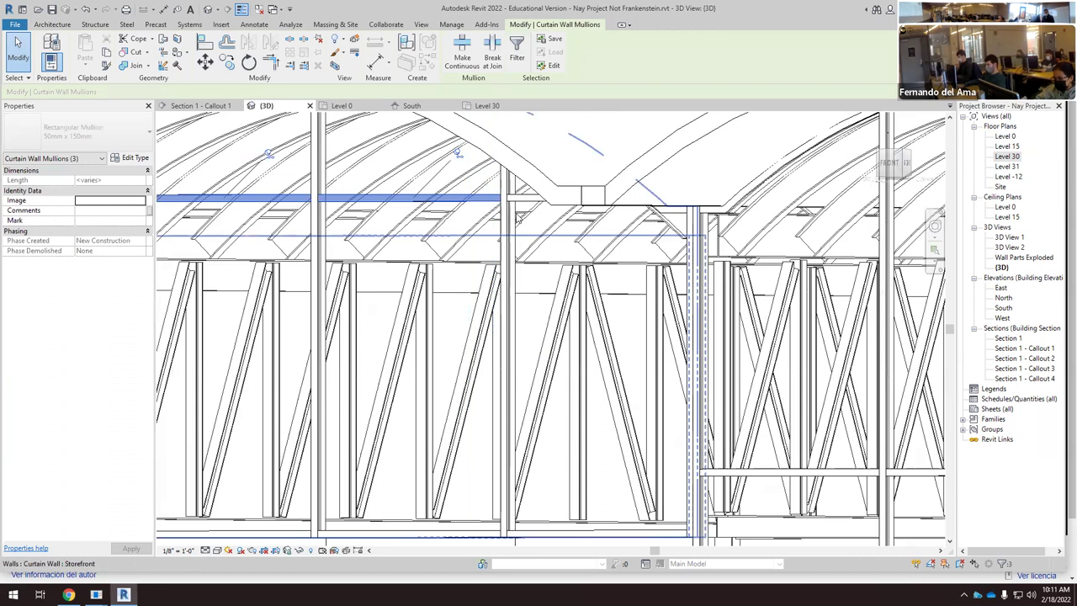
left_click(523, 199, "ctrl")
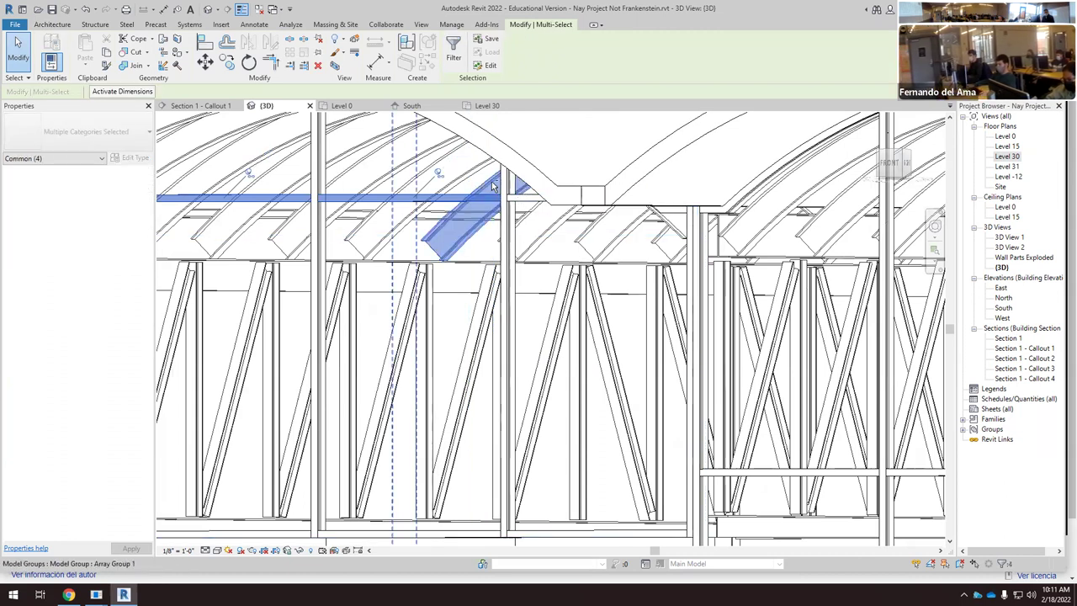
left_click(526, 201, "shift")
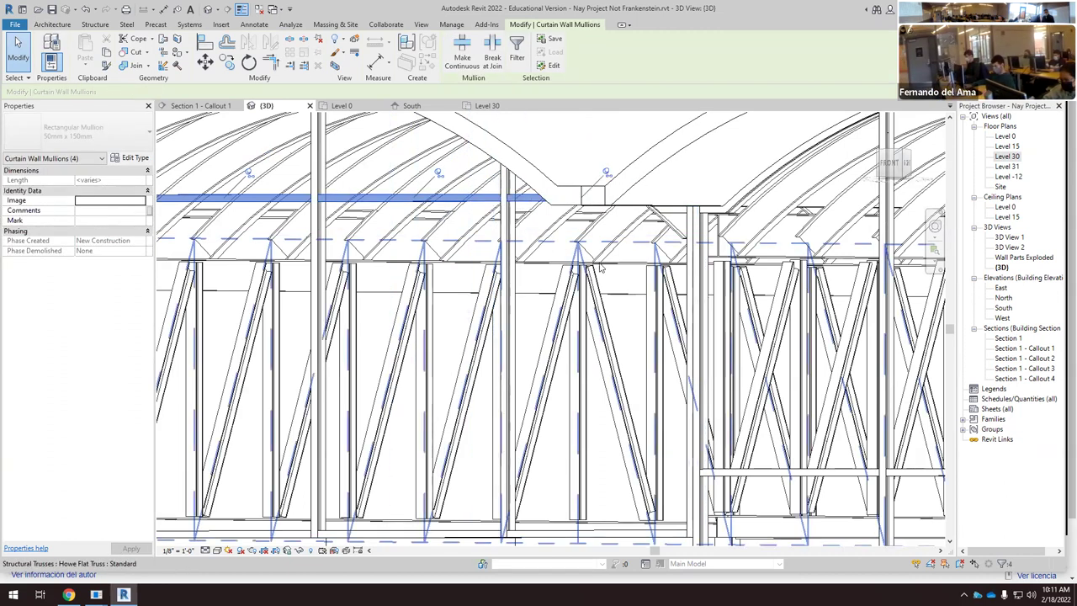
scroll(526, 207, "down", 2)
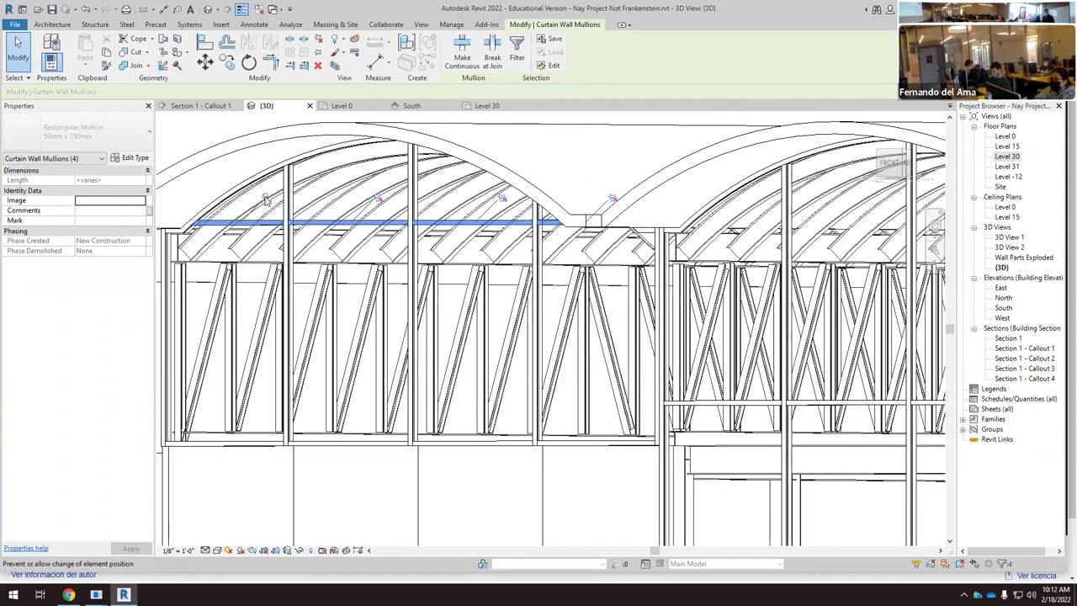
key("Escape")
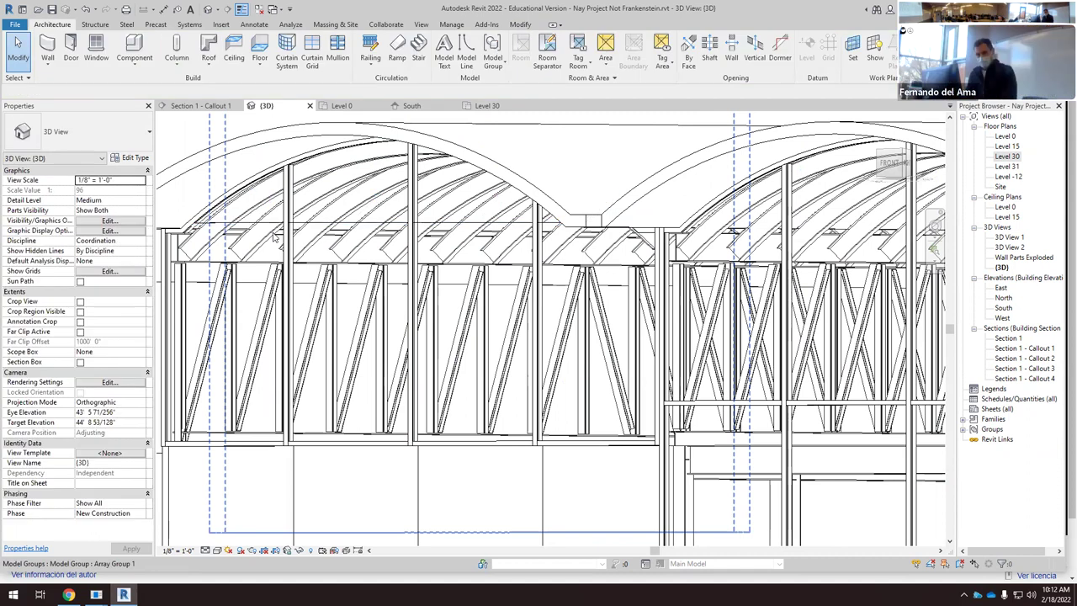
Step: Remove the segments of the horizontal curtain grid line across the arch of the new curtain wall
left_click(324, 245)
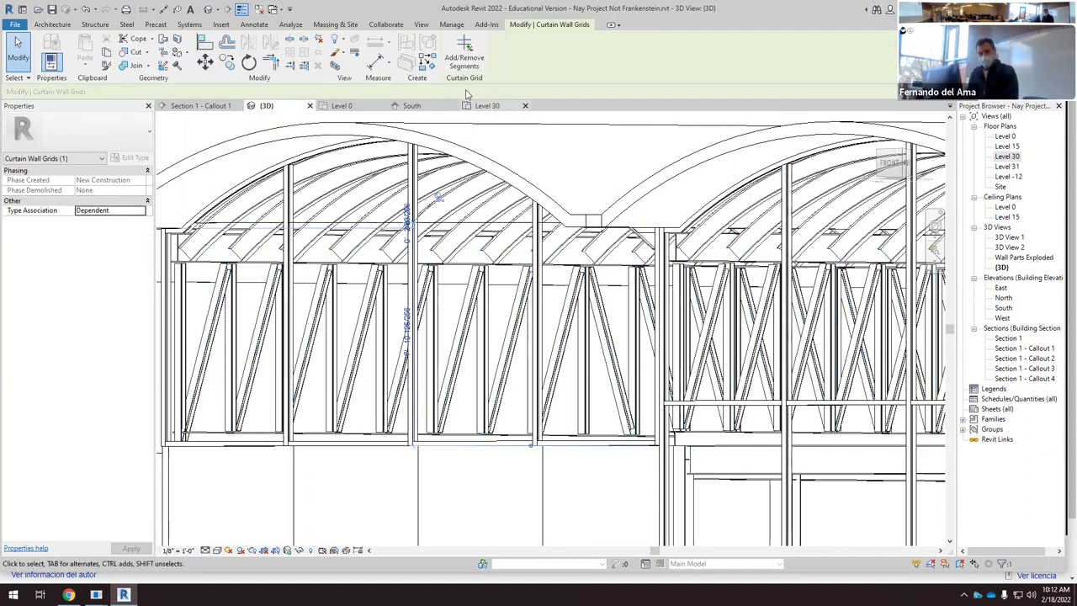
left_click(465, 54)
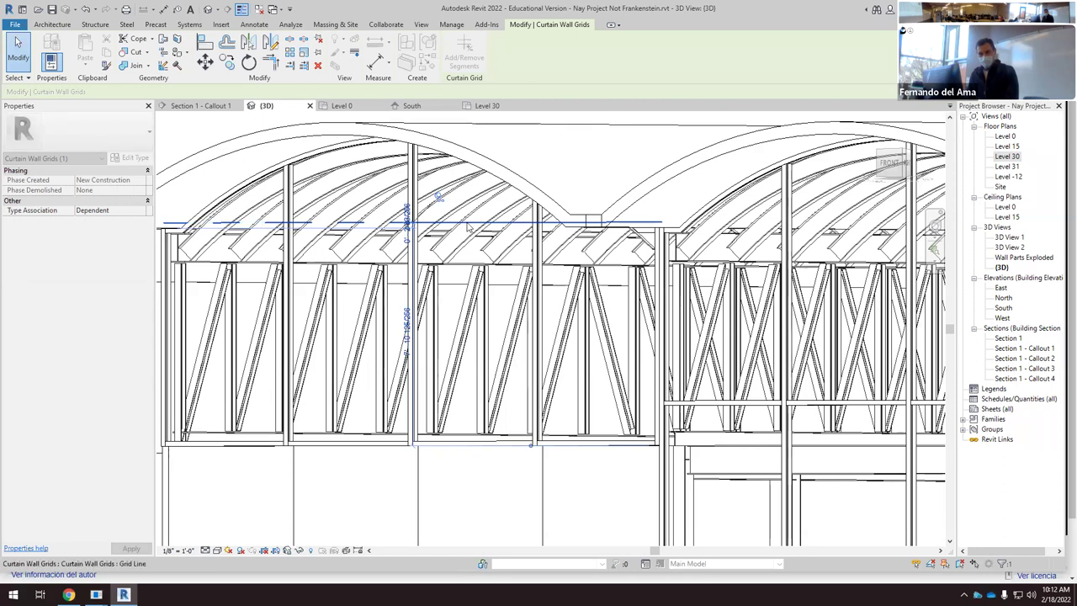
scroll(570, 240, "down", 2)
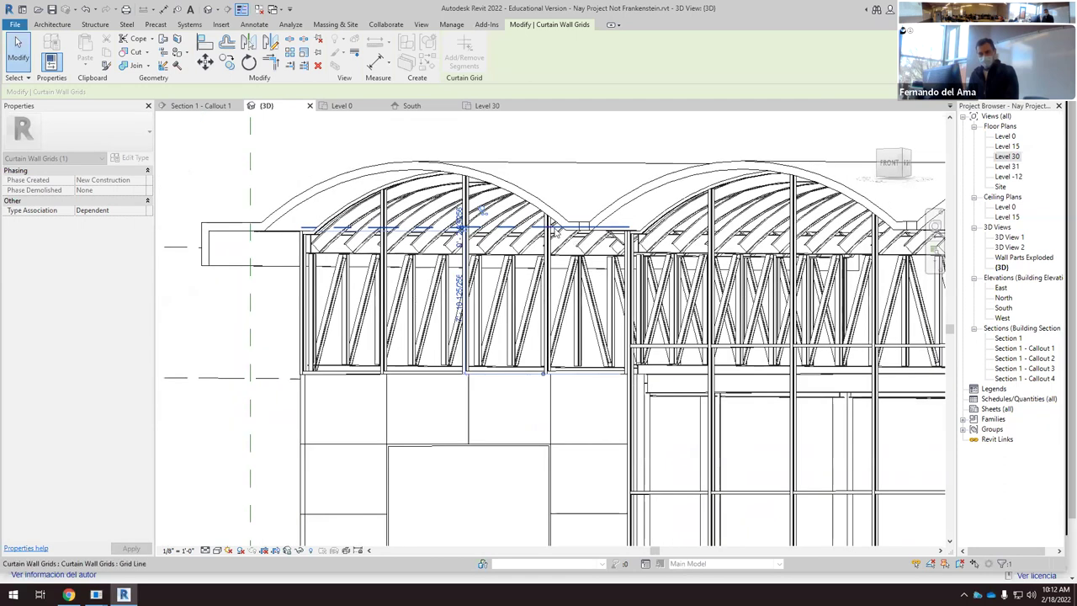
middle_click_drag(555, 233, 483, 217, "shift")
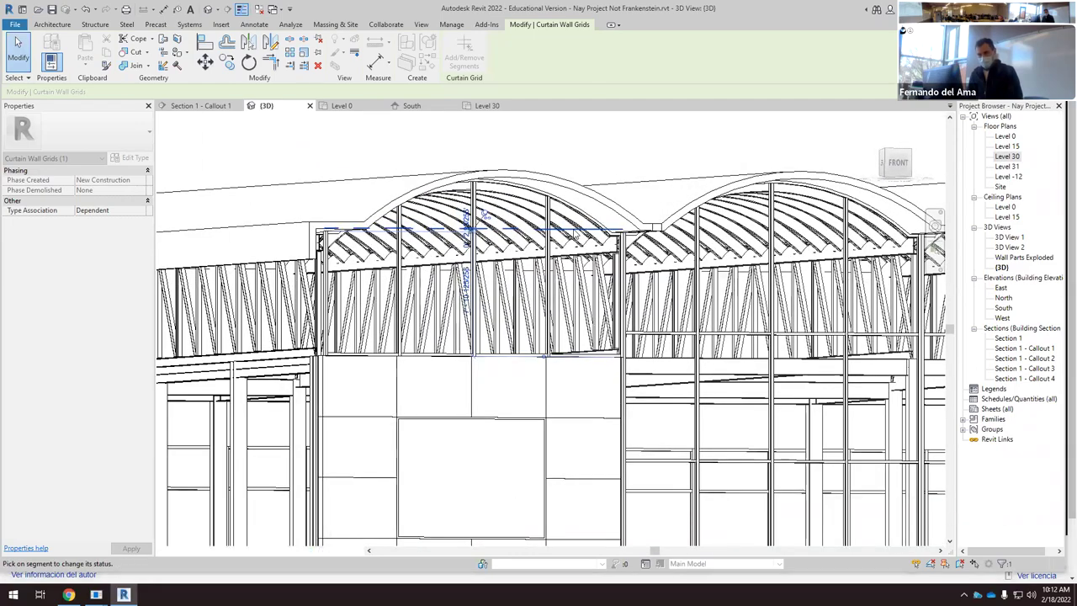
key("Escape")
Step: Examine the new curtain wall's bottom mullions where they sit on the solid panel wall and meet the adjoining bay
middle_click_drag(598, 148, 615, 283, "shift")
scroll(579, 309, "up", 2)
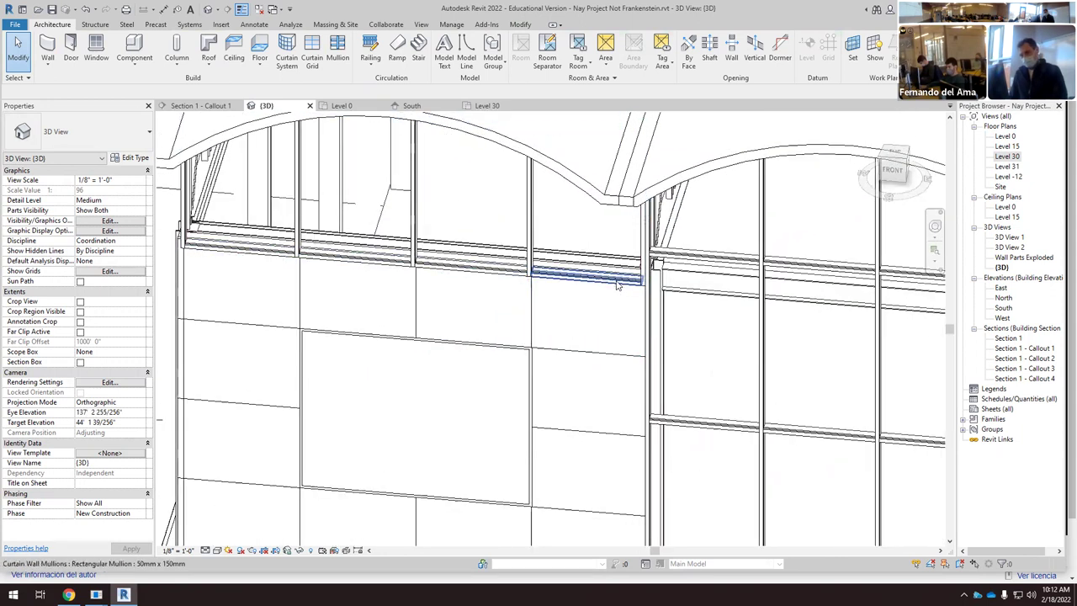
scroll(564, 293, "up", 3)
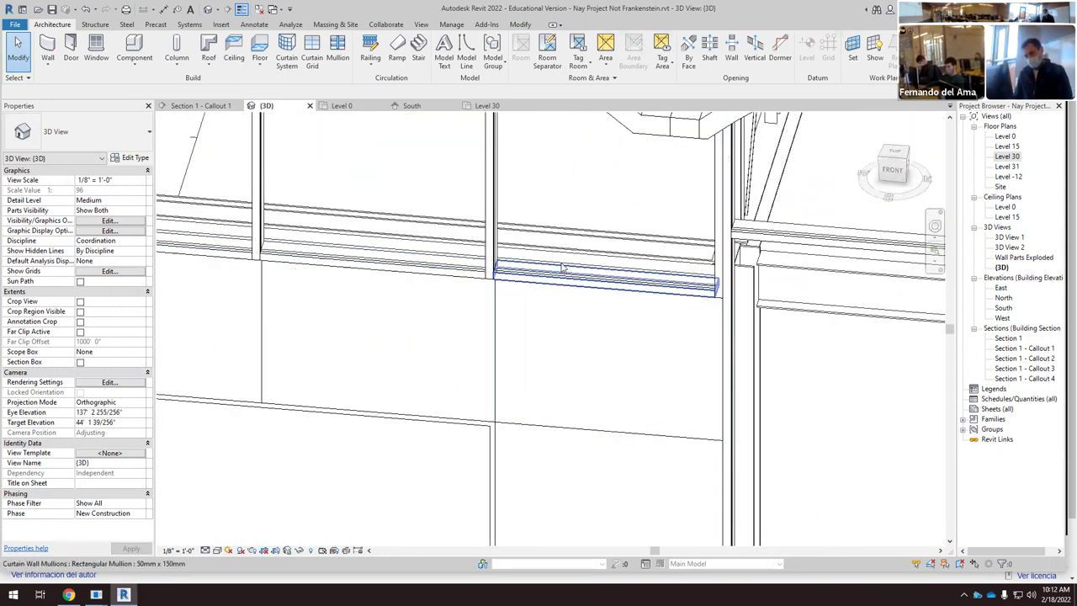
scroll(563, 268, "down", 4)
scroll(408, 149, "up", 2)
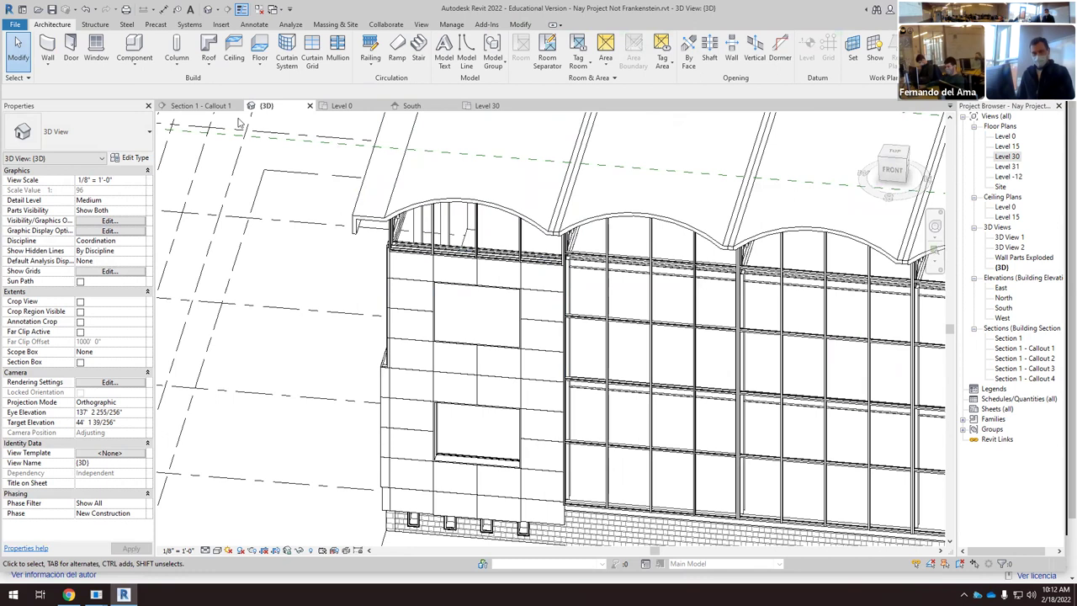
Step: Open Section 1 and examine how the curtain wall mullions line up with the solid panel wall and roof truss at Level 30
left_click(206, 106)
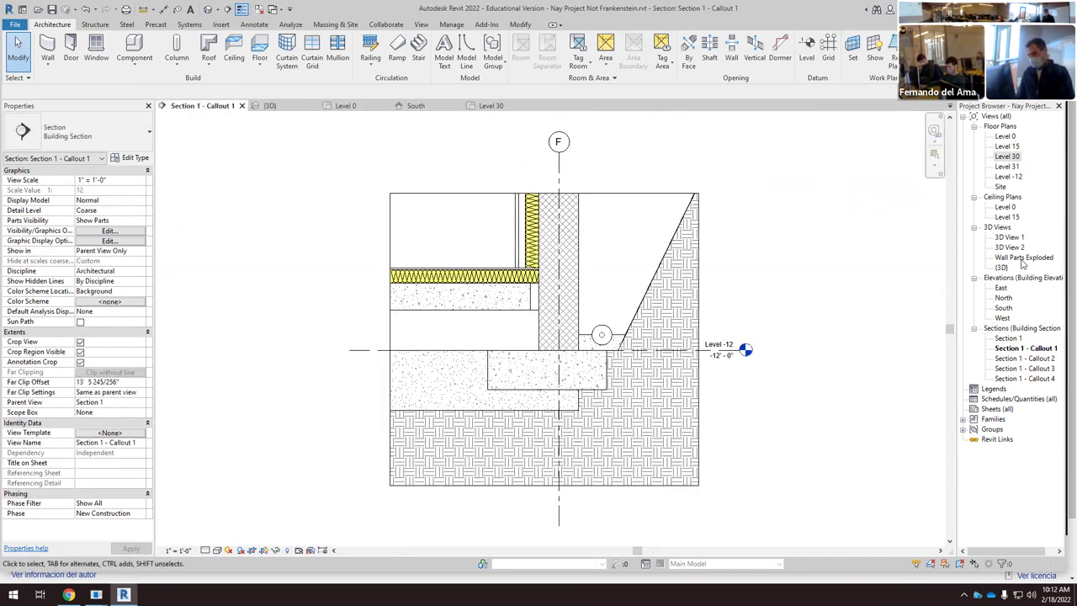
double_click(1010, 338)
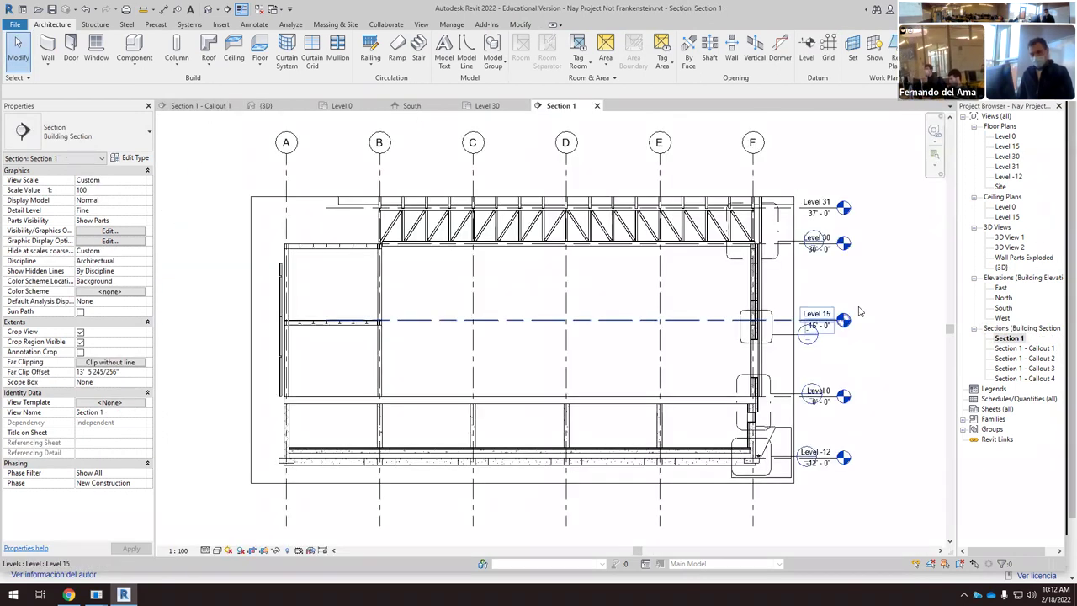
scroll(752, 244, "up", 6)
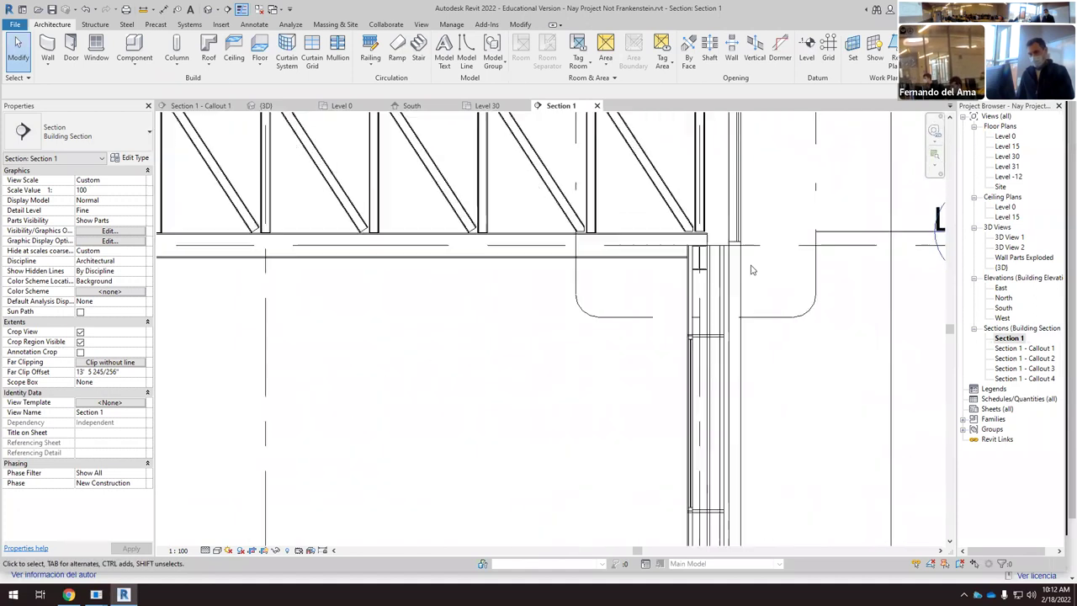
left_click(739, 200)
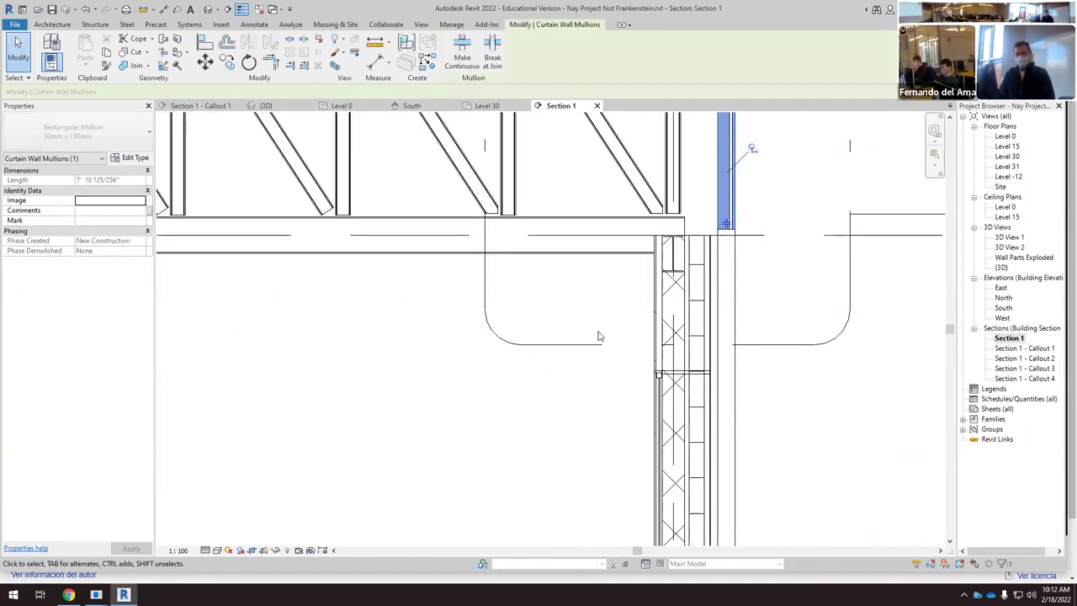
scroll(595, 334, "down", 3)
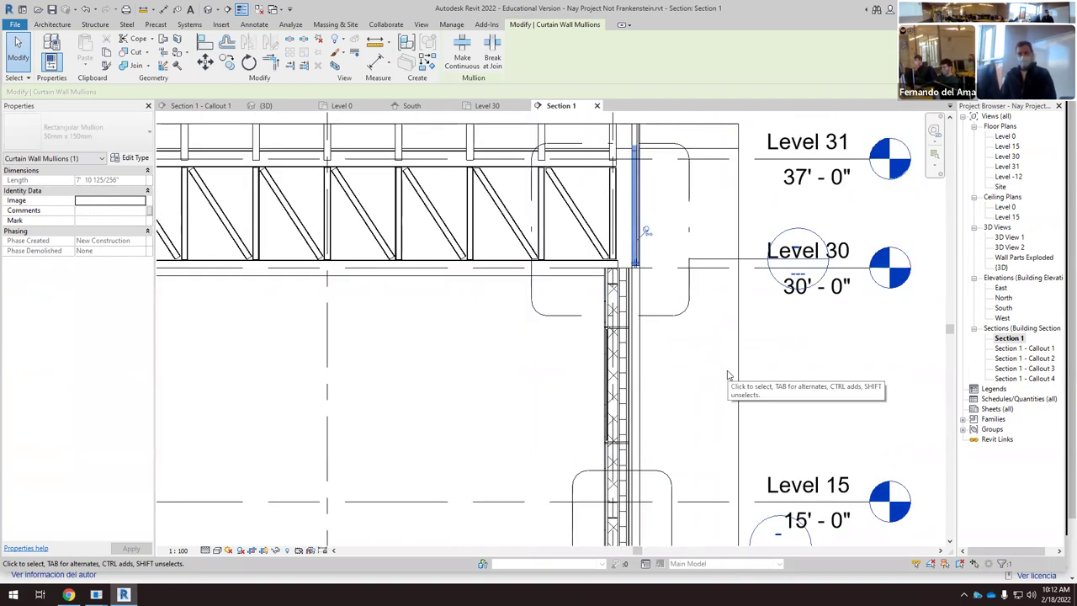
scroll(673, 362, "down", 2)
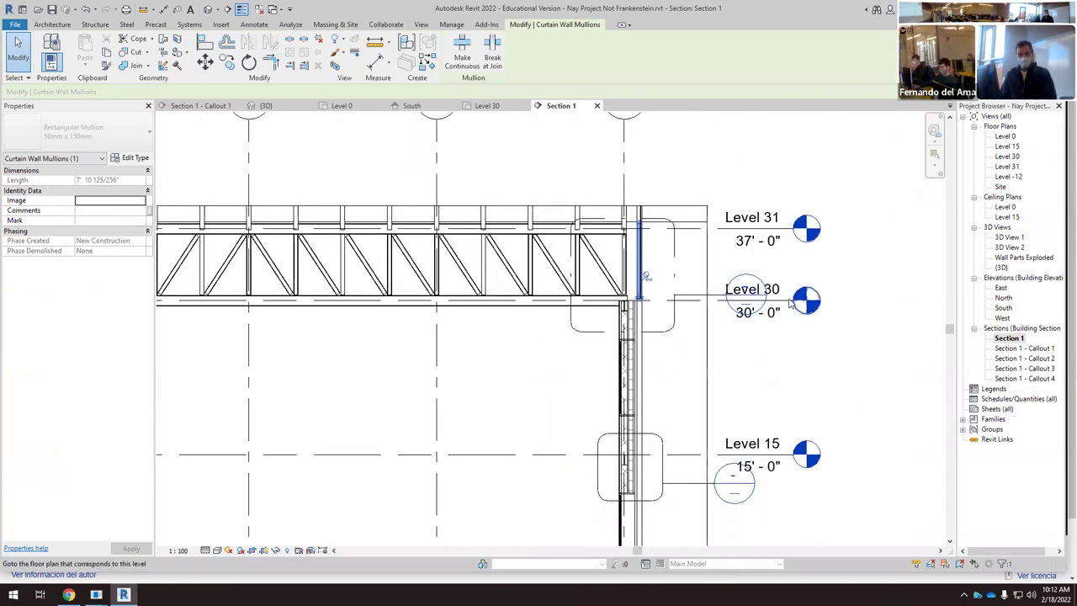
scroll(740, 311, "up", 3)
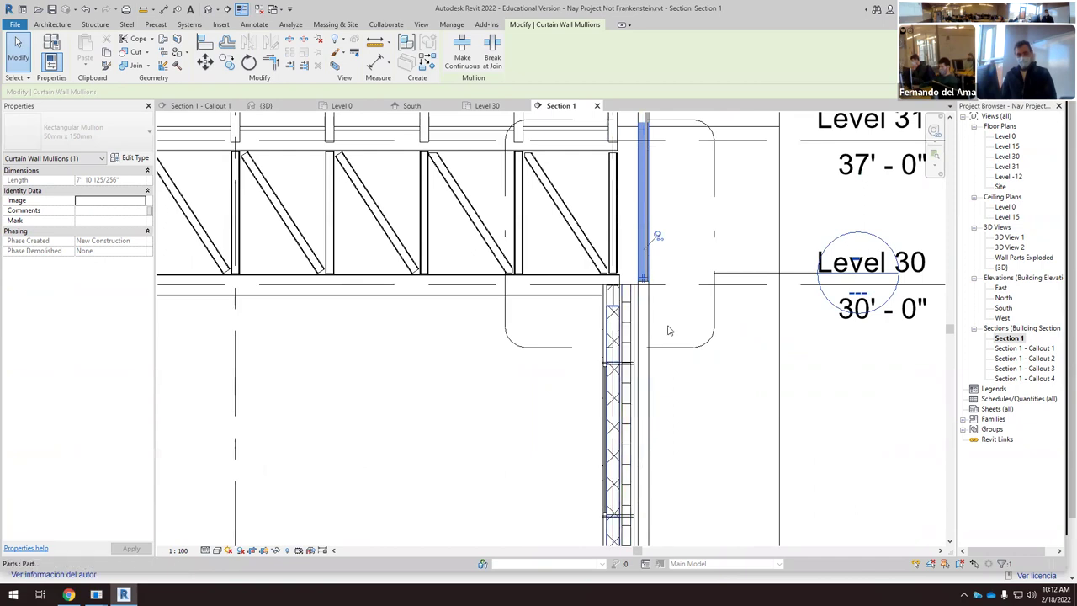
scroll(664, 326, "up", 2)
left_click(655, 329)
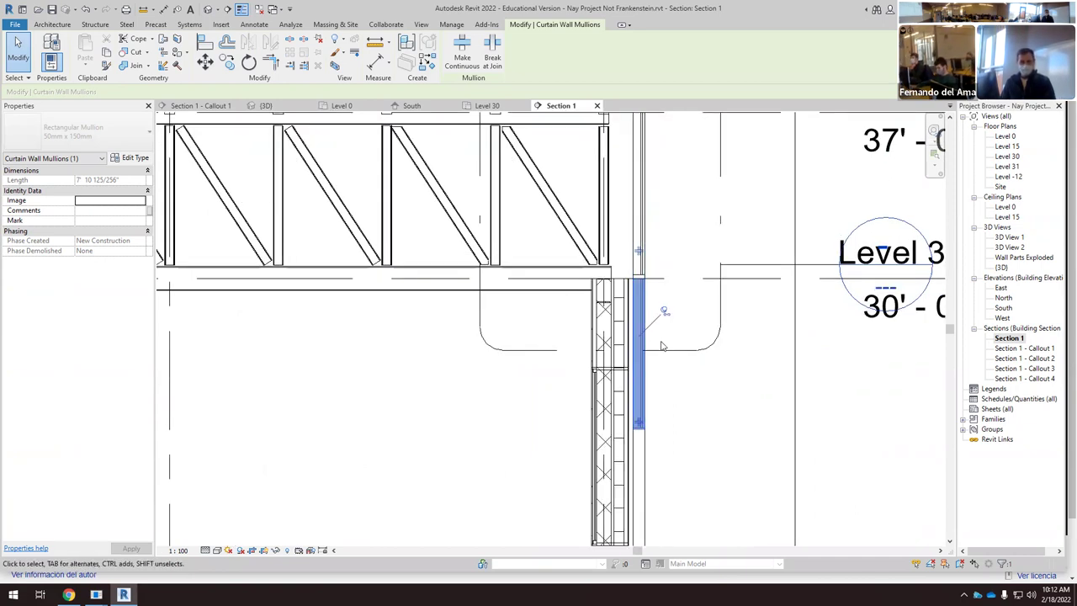
left_click(697, 451)
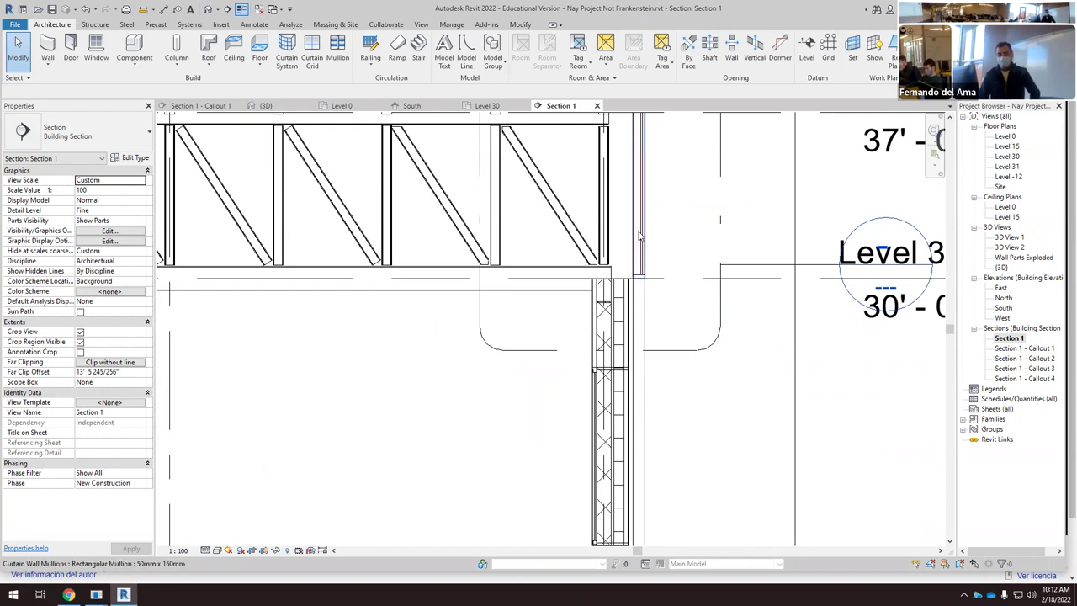
scroll(647, 268, "up", 3)
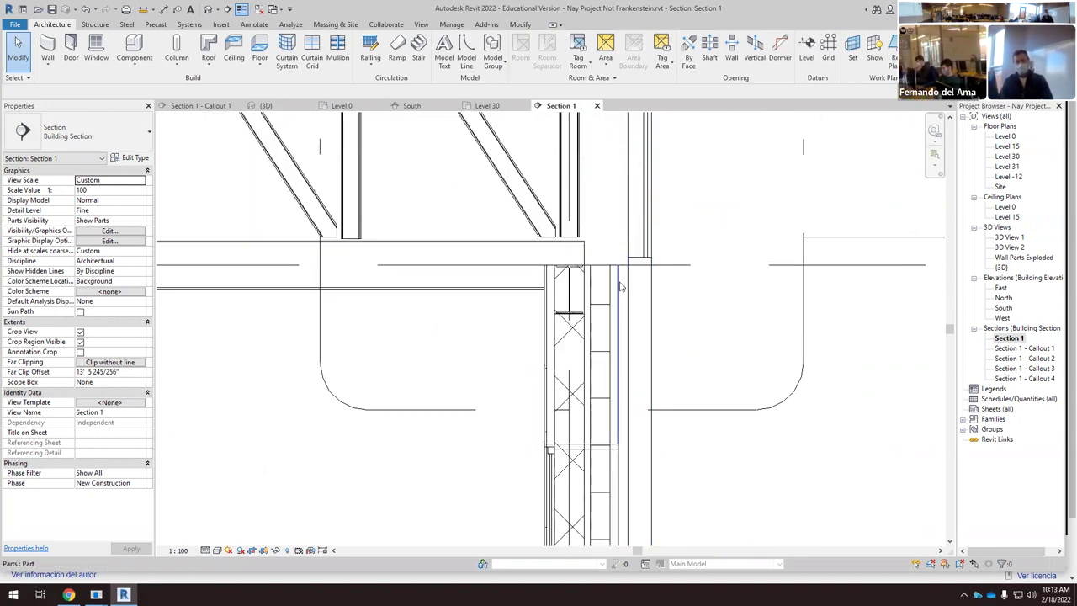
scroll(620, 287, "up", 2)
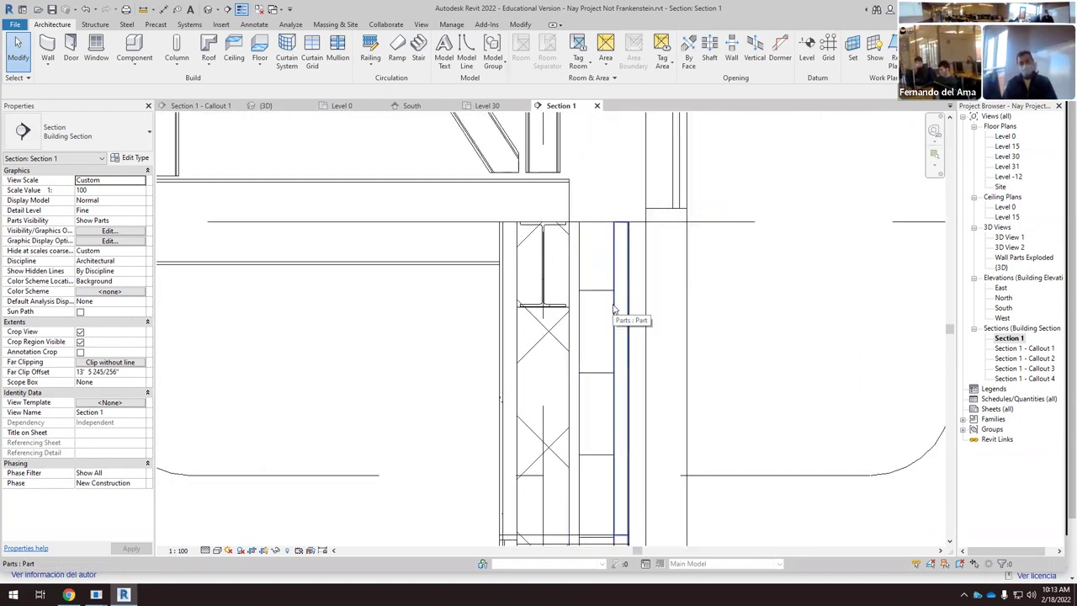
scroll(580, 324, "down", 1)
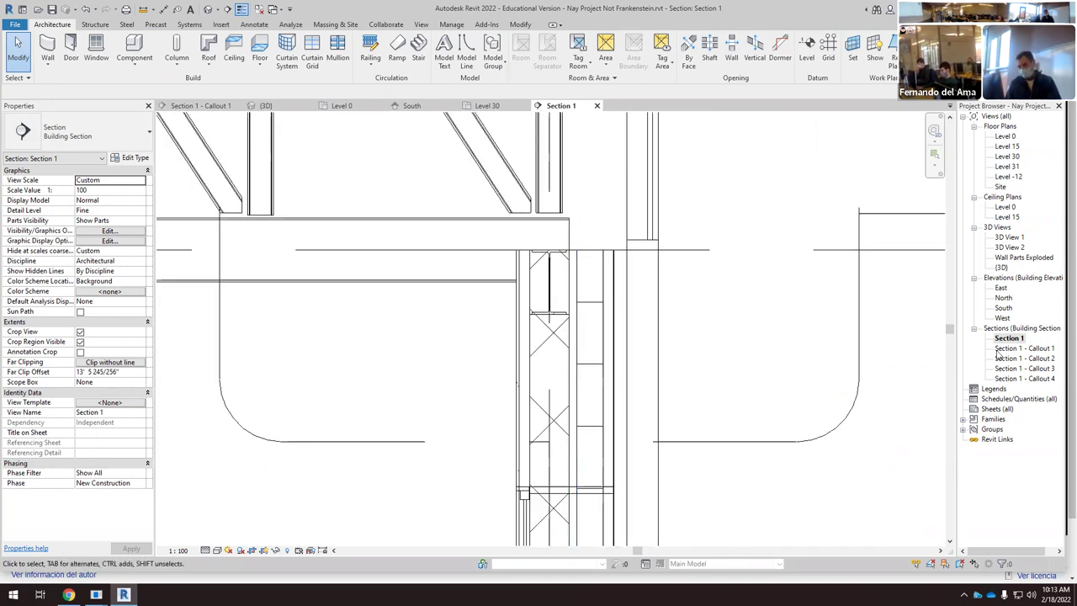
Step: Open Section 1 - Callout 4 and examine the offset between the Storefront curtain wall, the insulated panel wall and the steel beam at Level 30
double_click(1036, 380)
scroll(642, 463, "up", 2)
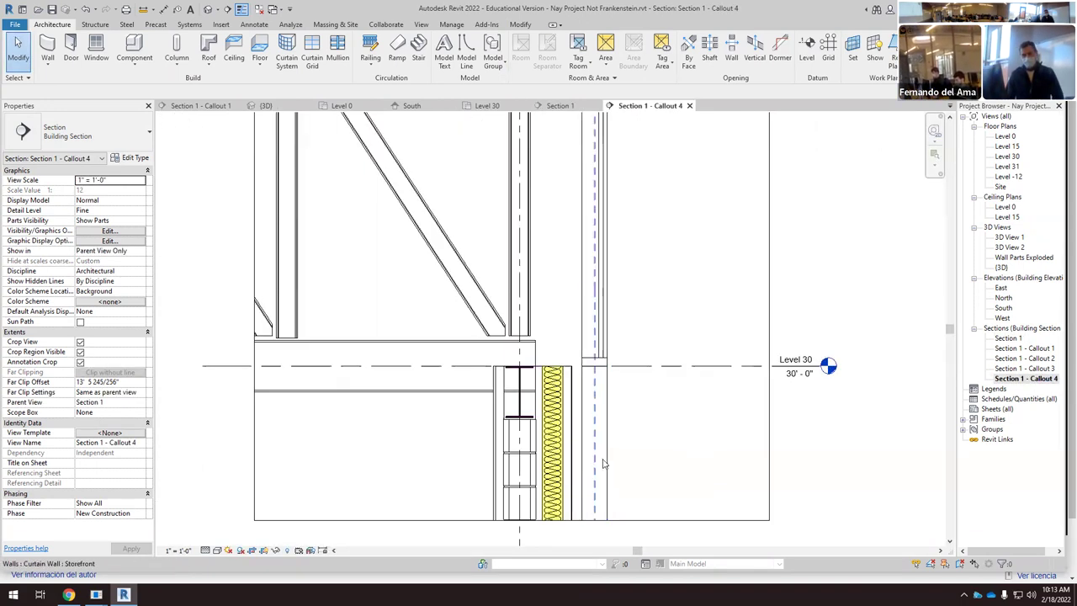
scroll(642, 464, "down", 1)
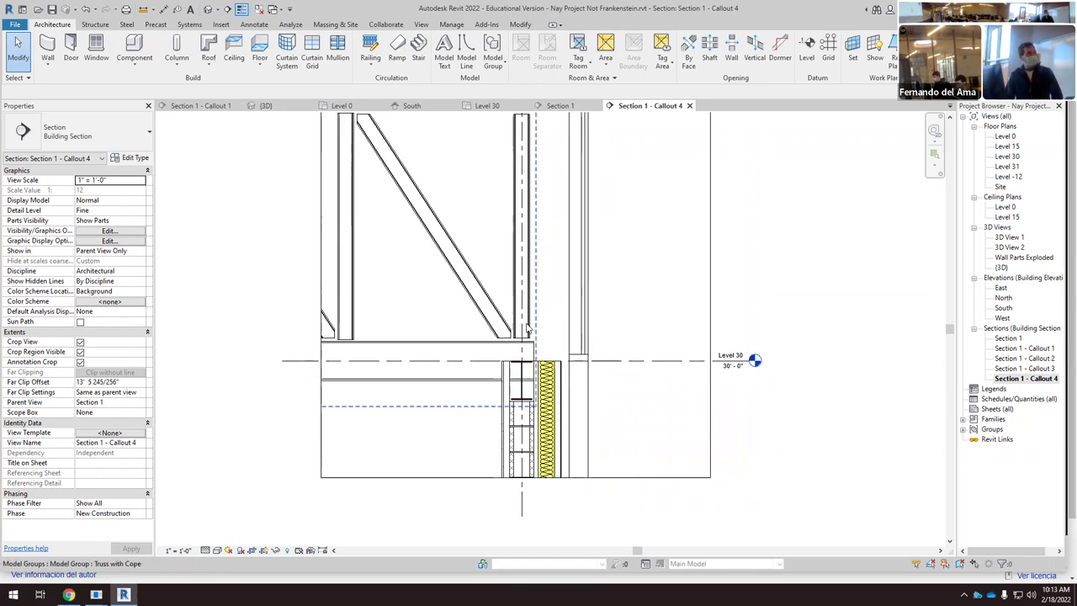
scroll(506, 431, "up", 2)
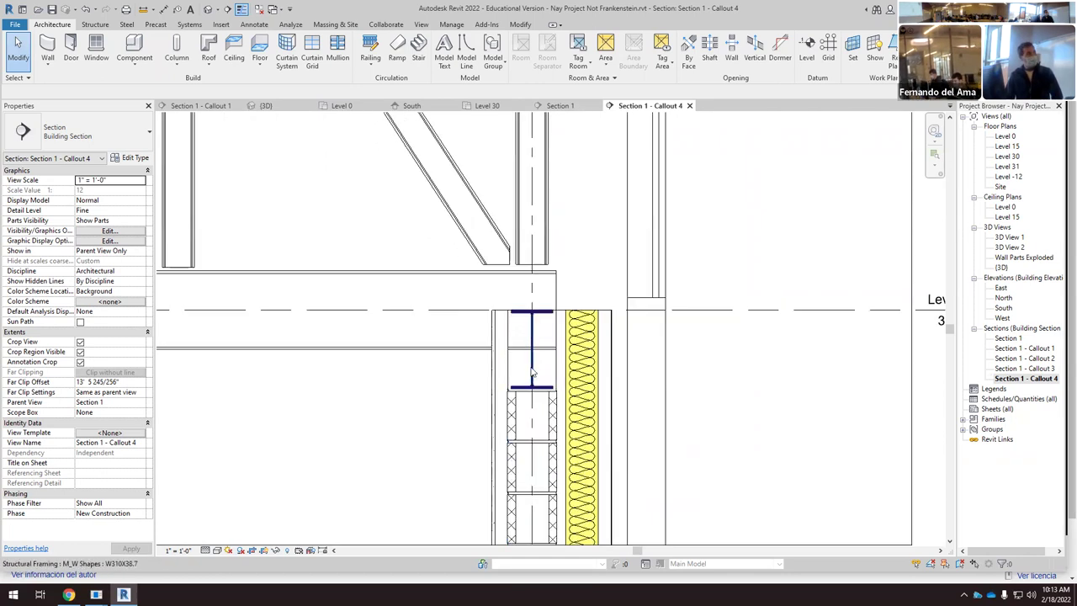
scroll(532, 416, "up", 1)
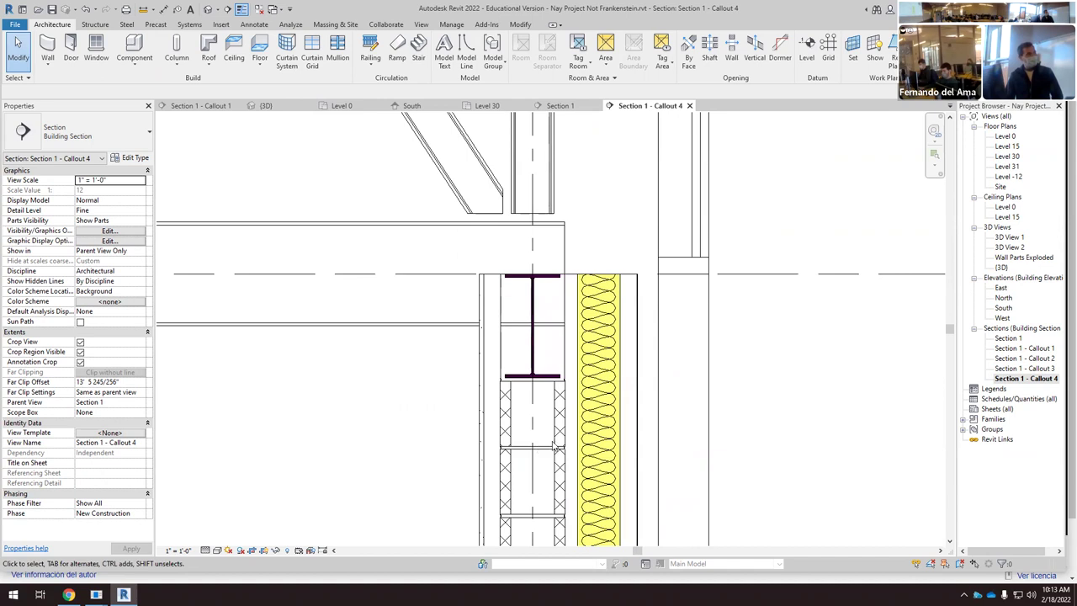
scroll(497, 400, "down", 2)
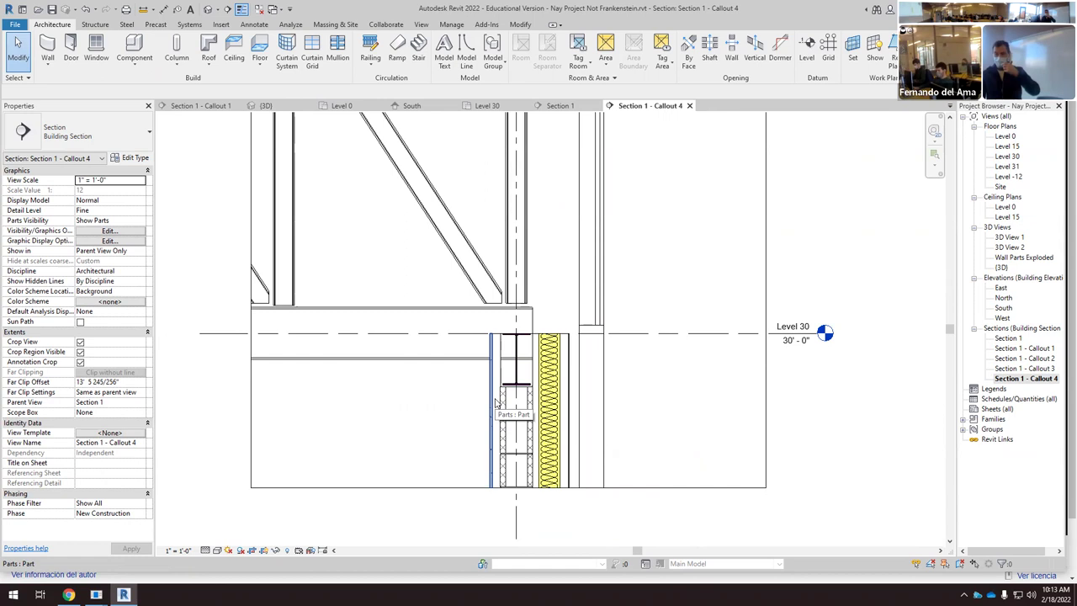
scroll(587, 362, "up", 1)
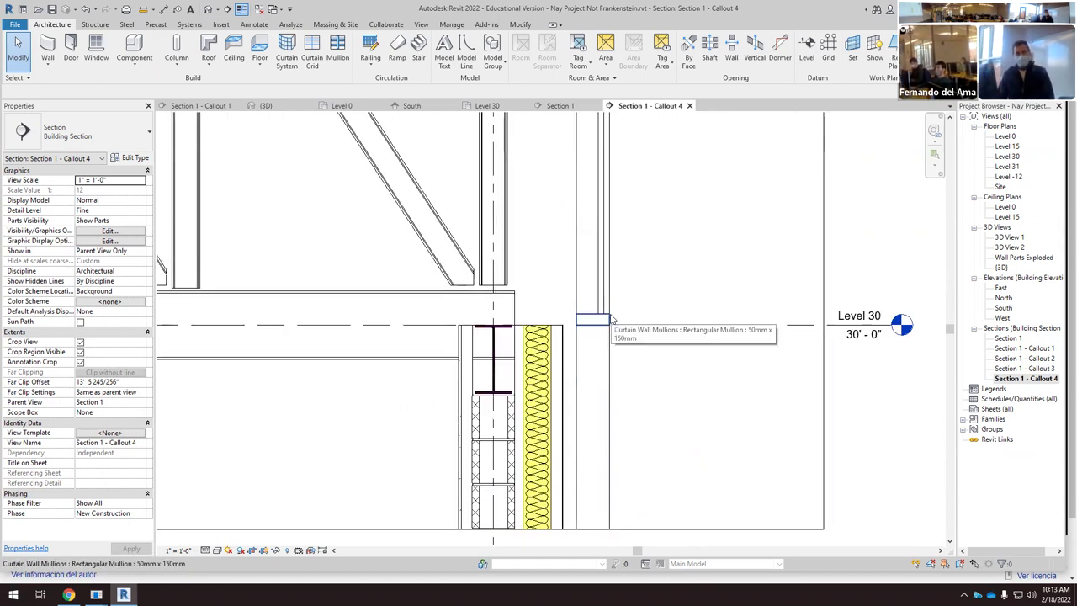
scroll(567, 319, "up", 2)
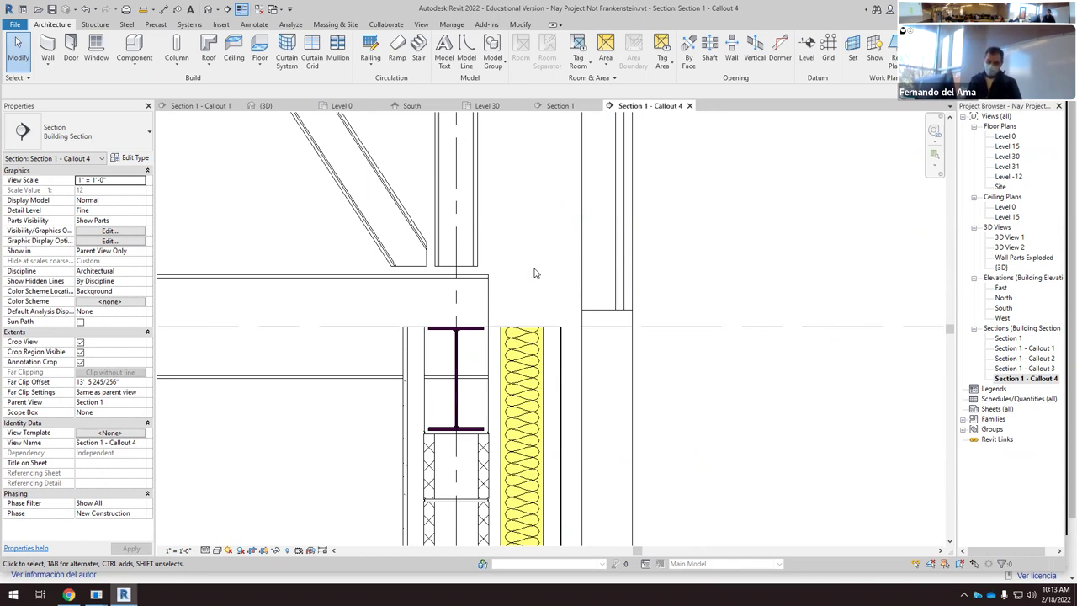
scroll(666, 331, "down", 4)
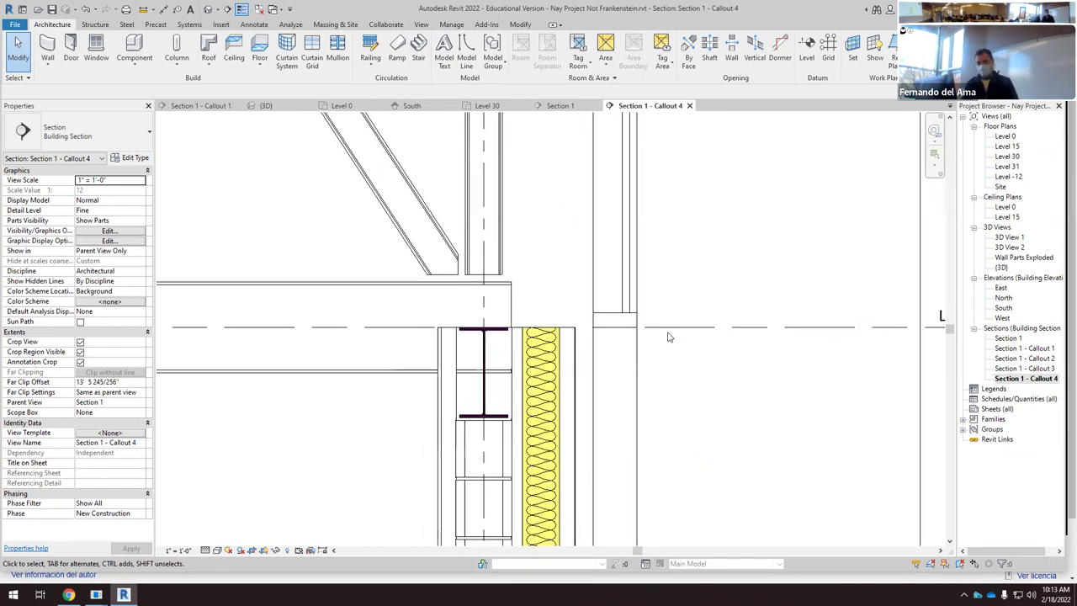
Step: Try to move the Storefront curtain wall inward from its base endpoint onto the centre of the insulation layer at Level 30
scroll(652, 313, "up", 3)
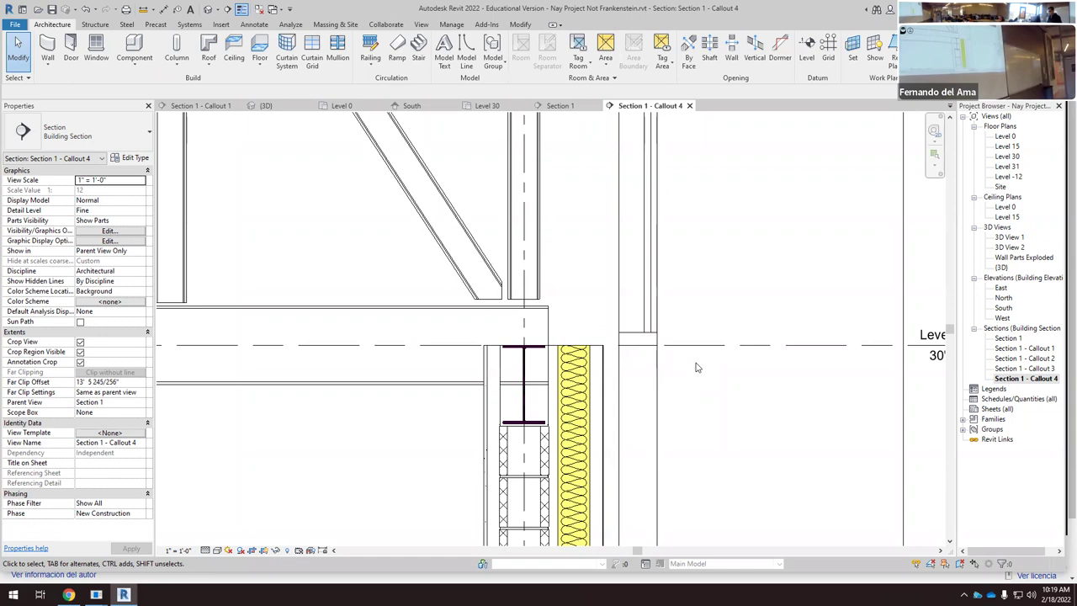
left_click(652, 286)
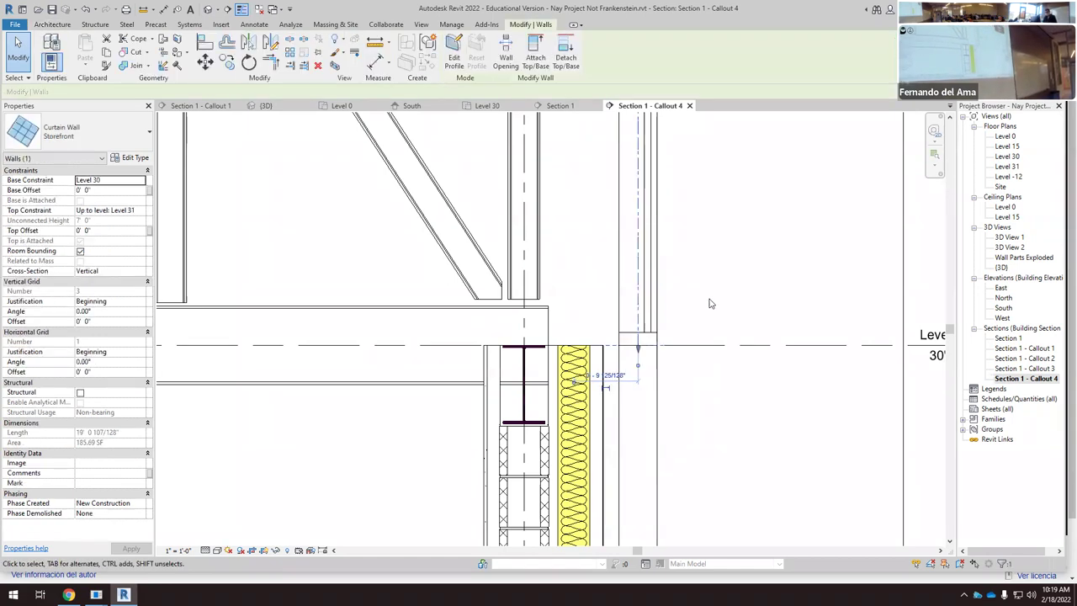
left_click(206, 63)
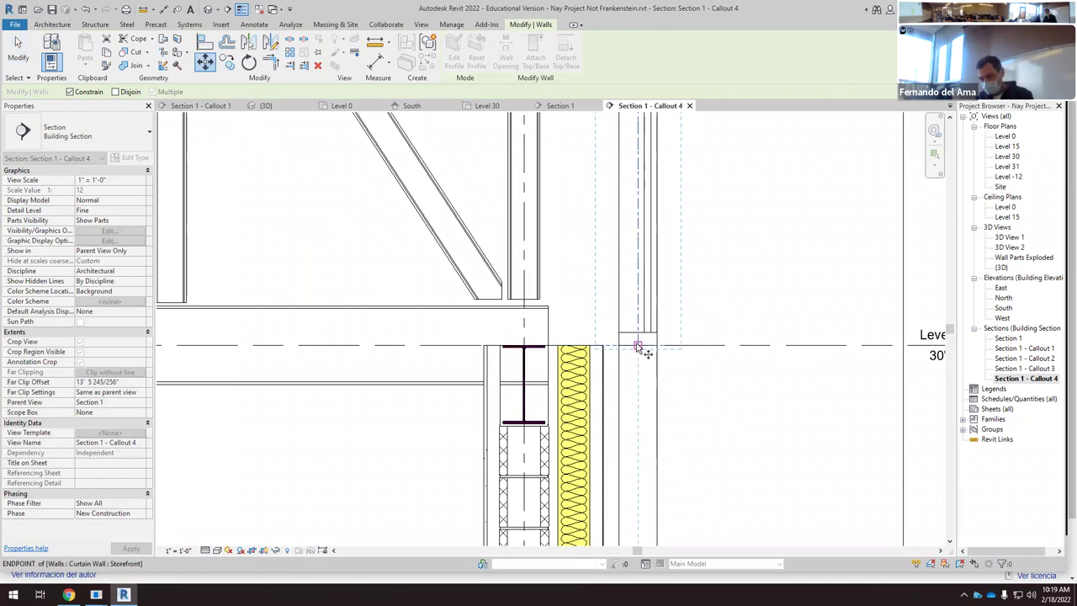
left_click(637, 346)
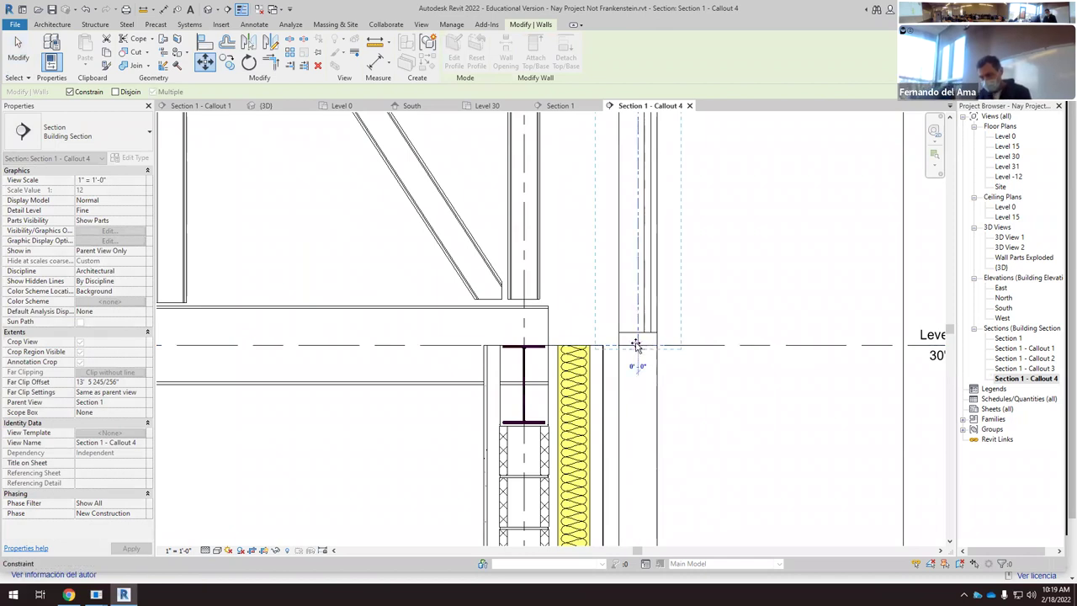
left_click(574, 343)
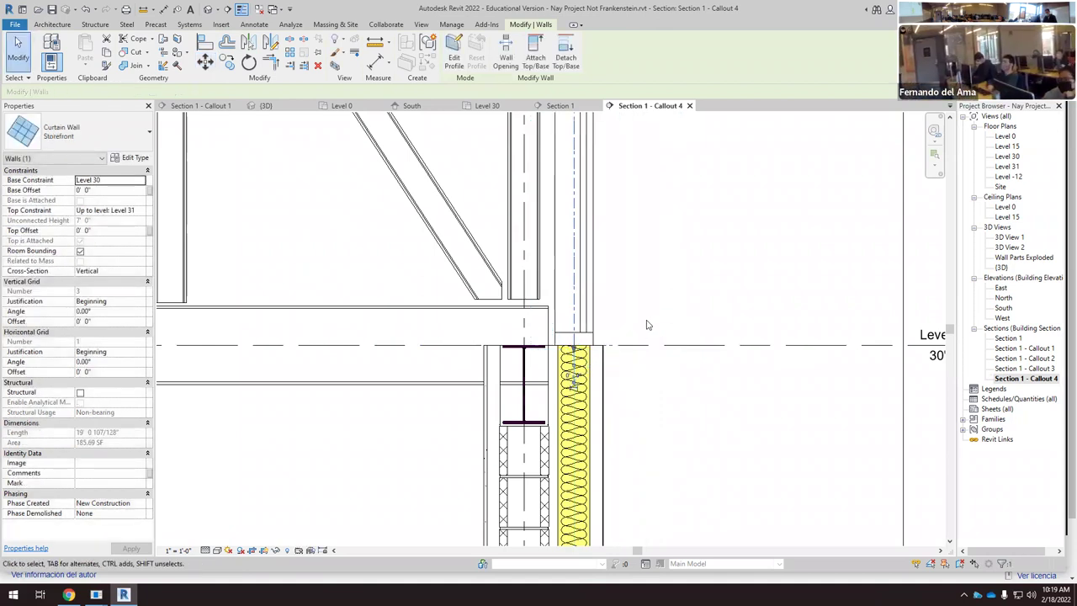
Step: Try to nudge the moved Storefront curtain wall slightly outward above the insulated wall
scroll(593, 346, "up", 2)
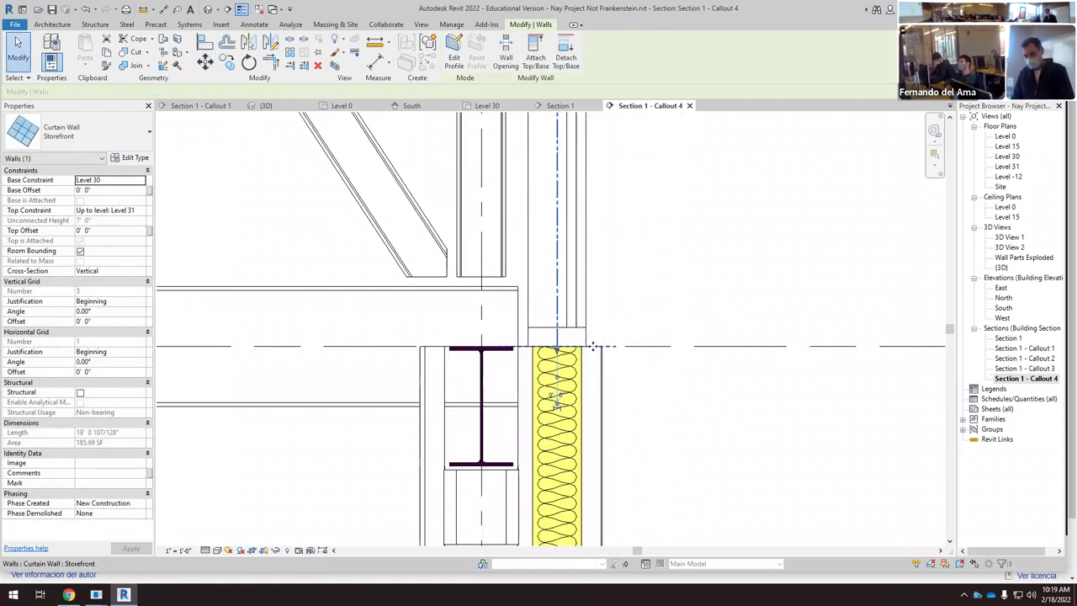
scroll(593, 358, "up", 2)
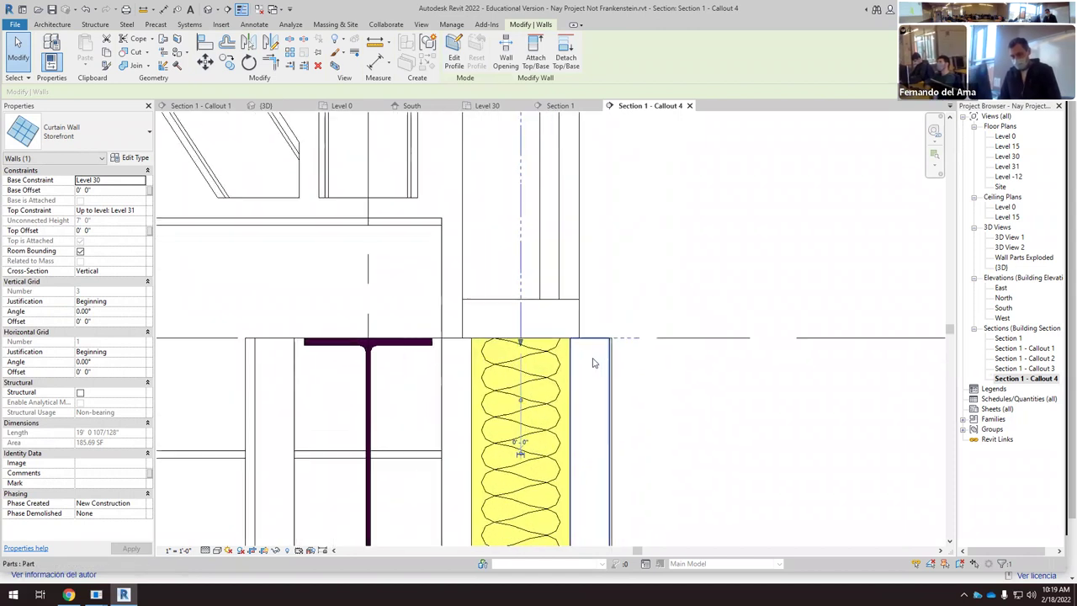
scroll(592, 357, "down", 5)
scroll(593, 350, "up", 5)
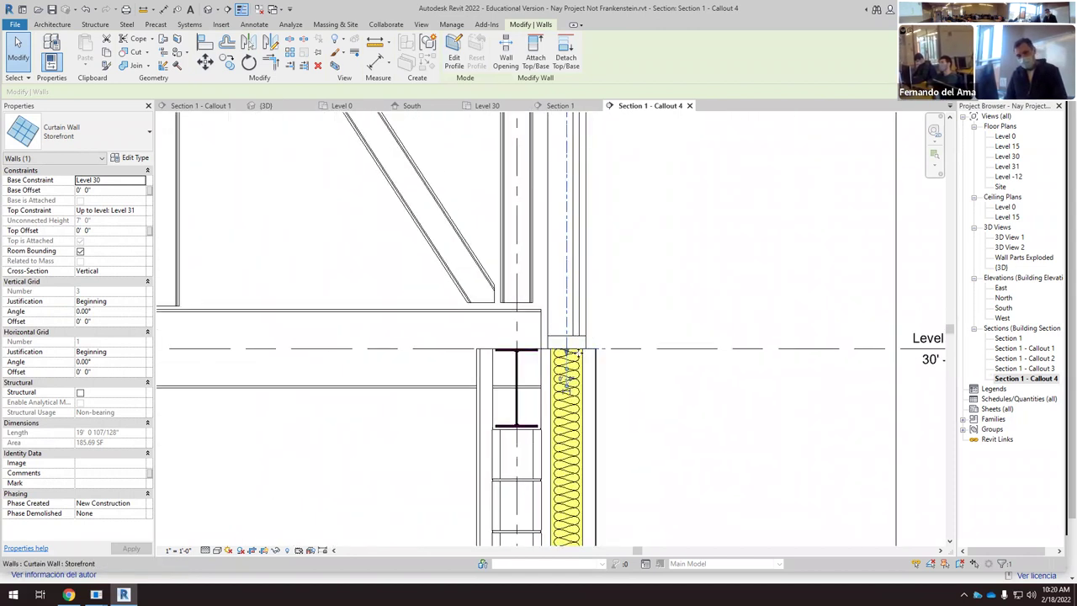
scroll(577, 351, "up", 3)
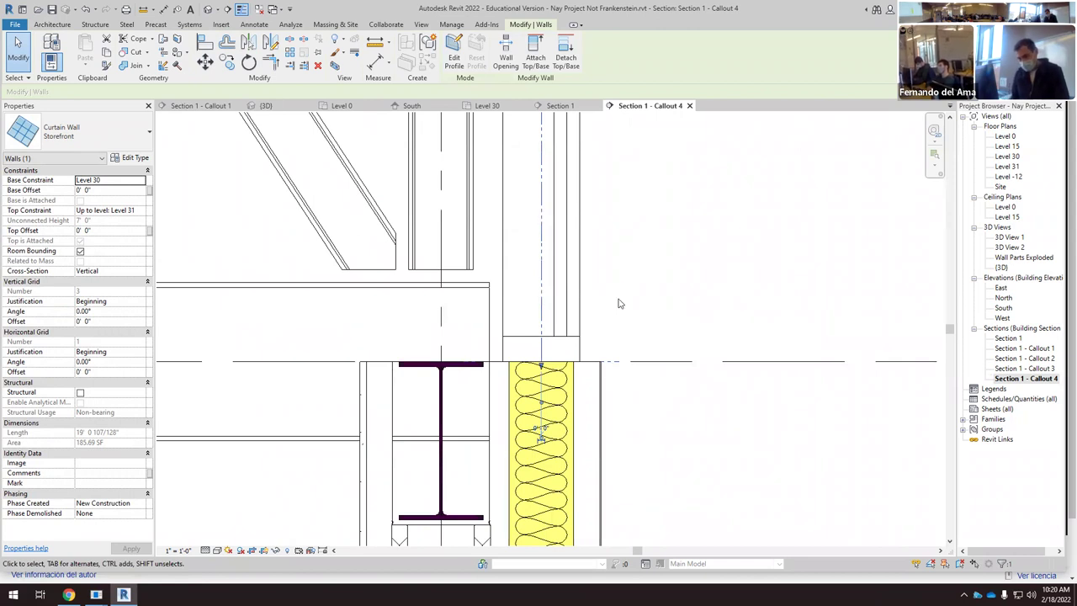
key("Right")
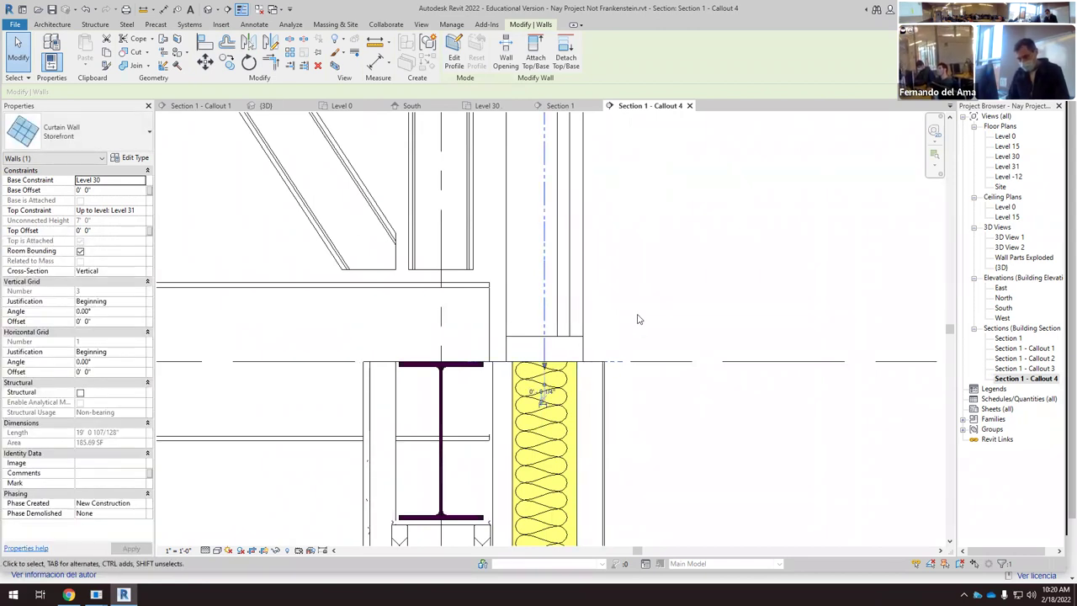
key("Right")
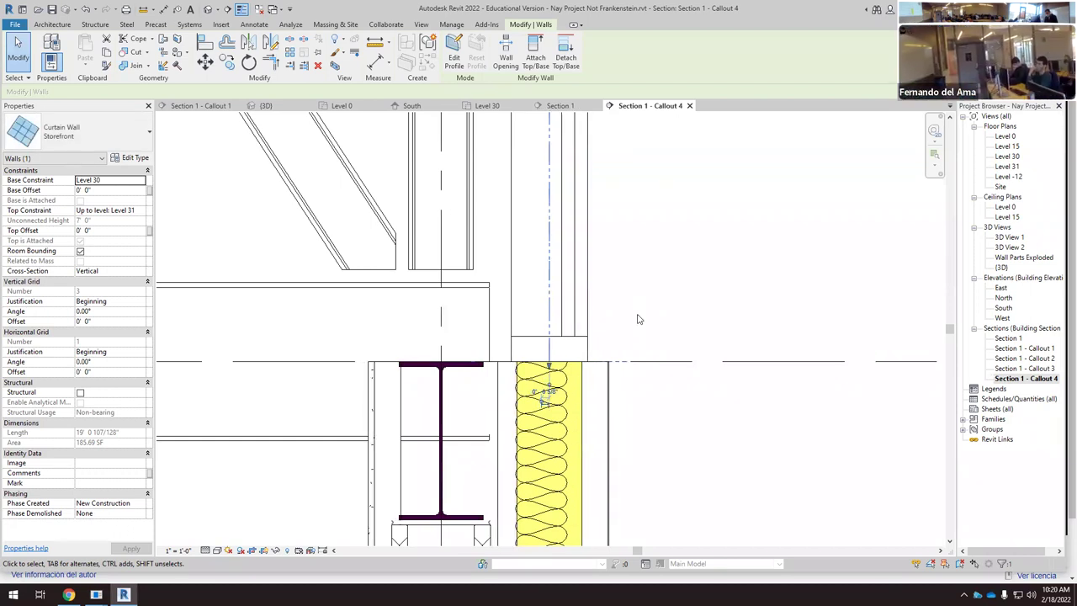
key("Escape")
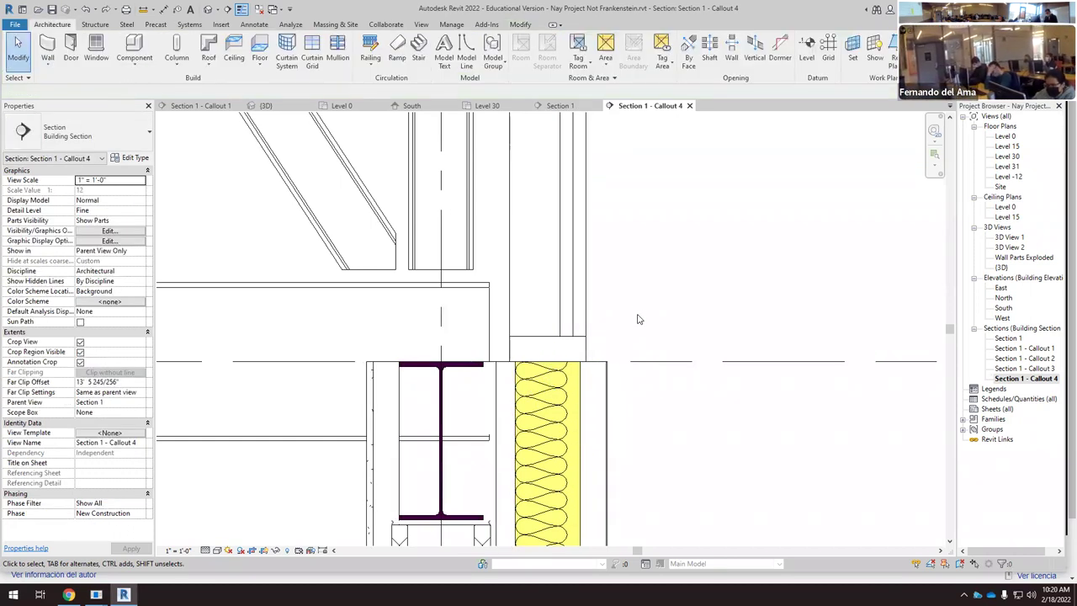
Step: Undo the nudges and the move of the Storefront curtain wall
key("ctrl+z")
key("ctrl+z")
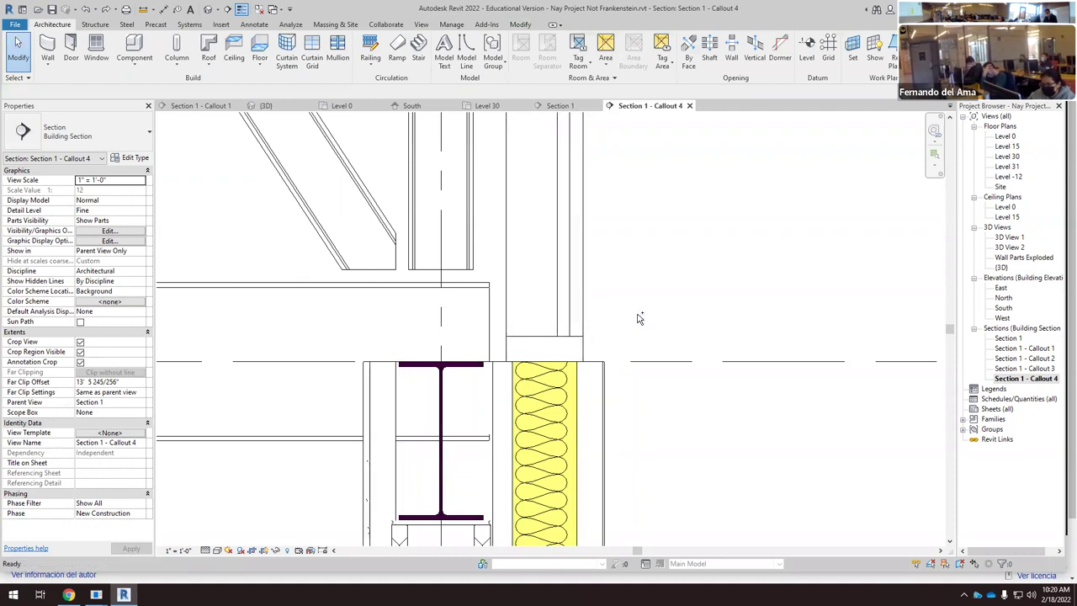
key("ctrl+z")
key("ctrl+z")
scroll(638, 318, "down", 2)
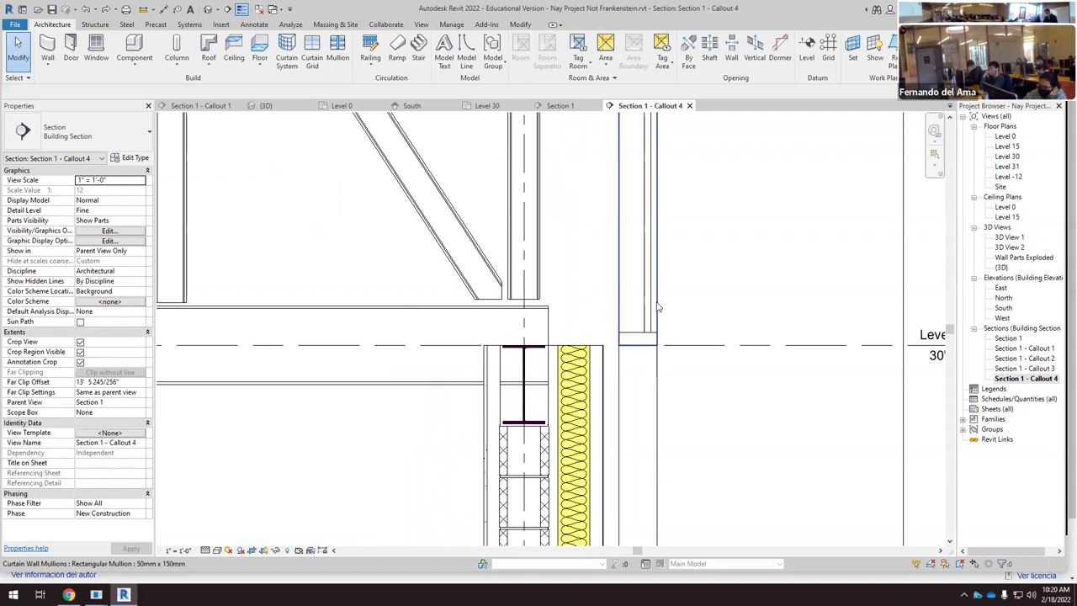
Step: Move the Storefront curtain wall inward from its base mullion's outer bottom corner onto the panel wall's outer face endpoint at Level 30
left_click(640, 313)
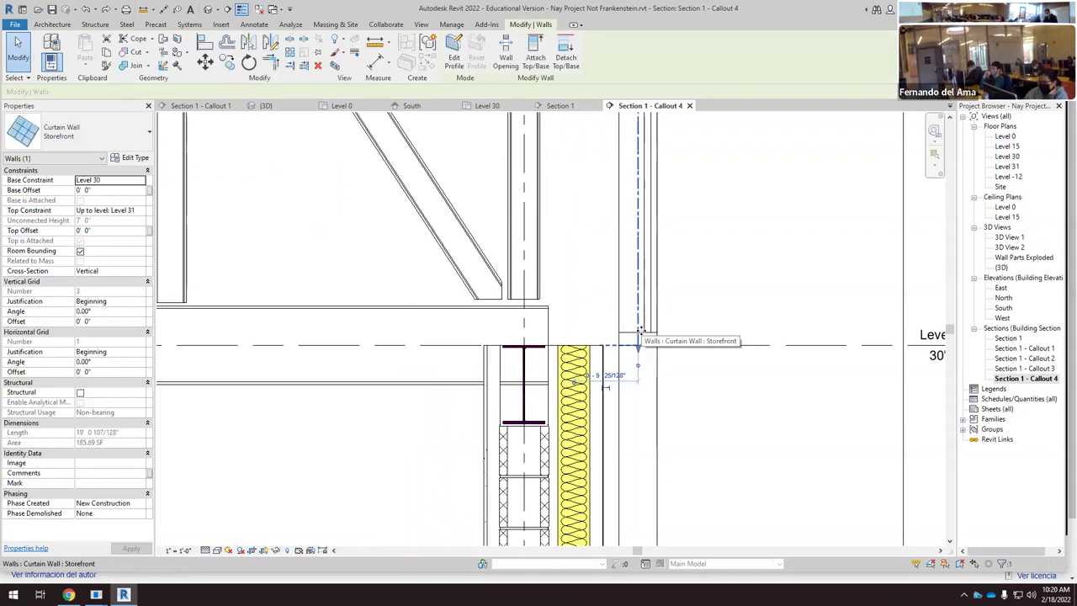
scroll(547, 358, "down", 5)
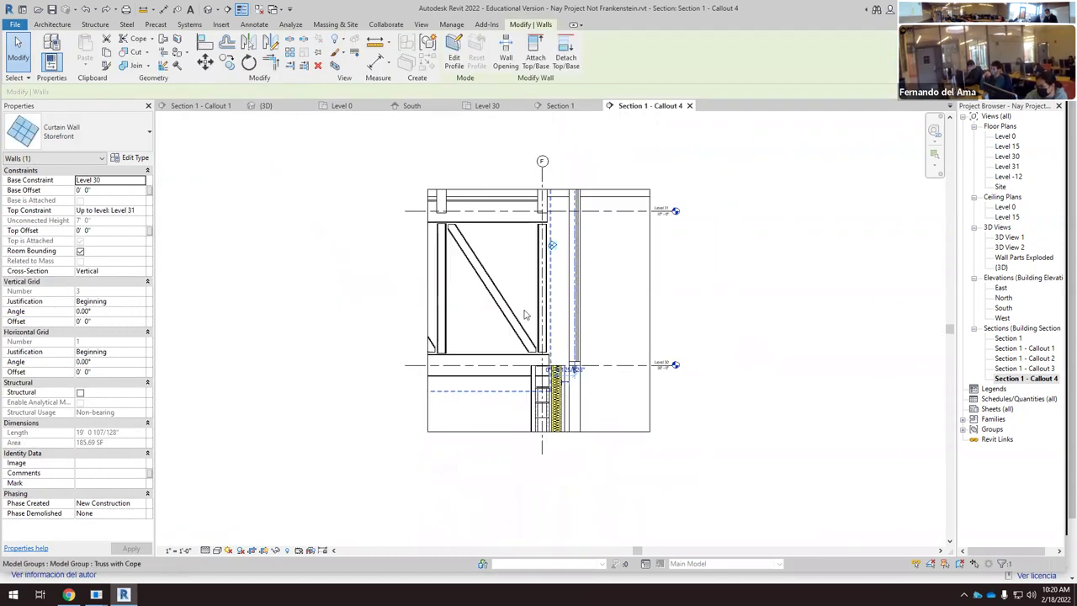
left_click(265, 106)
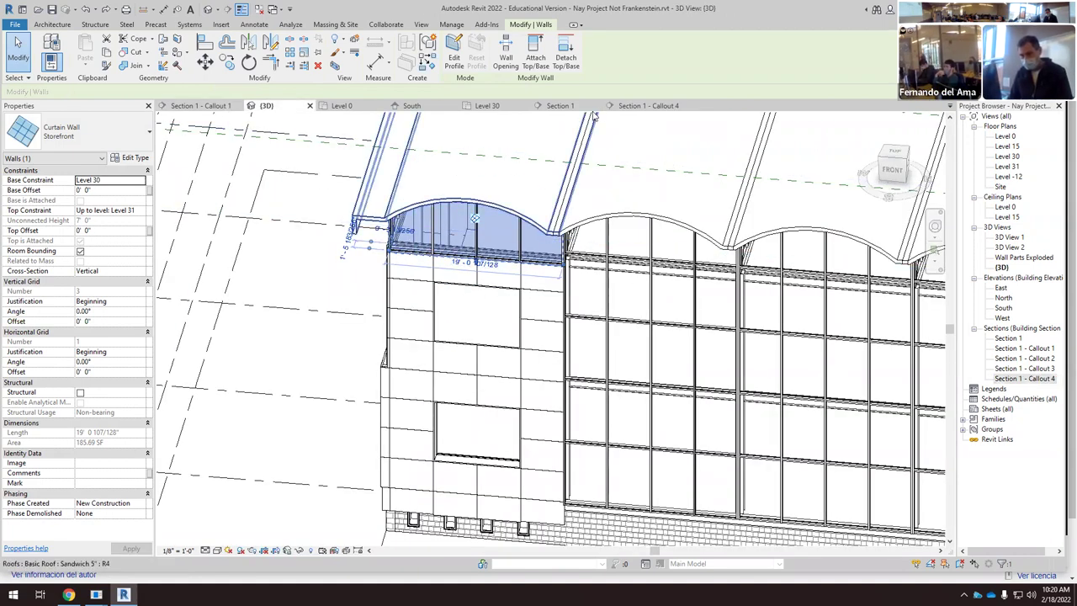
left_click(644, 105)
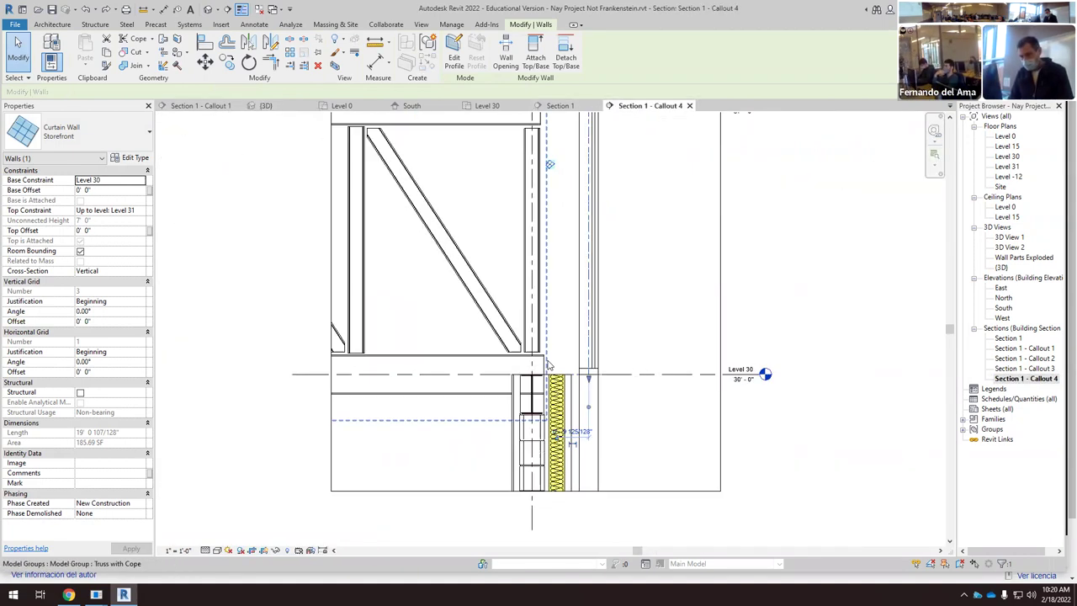
left_click(204, 63)
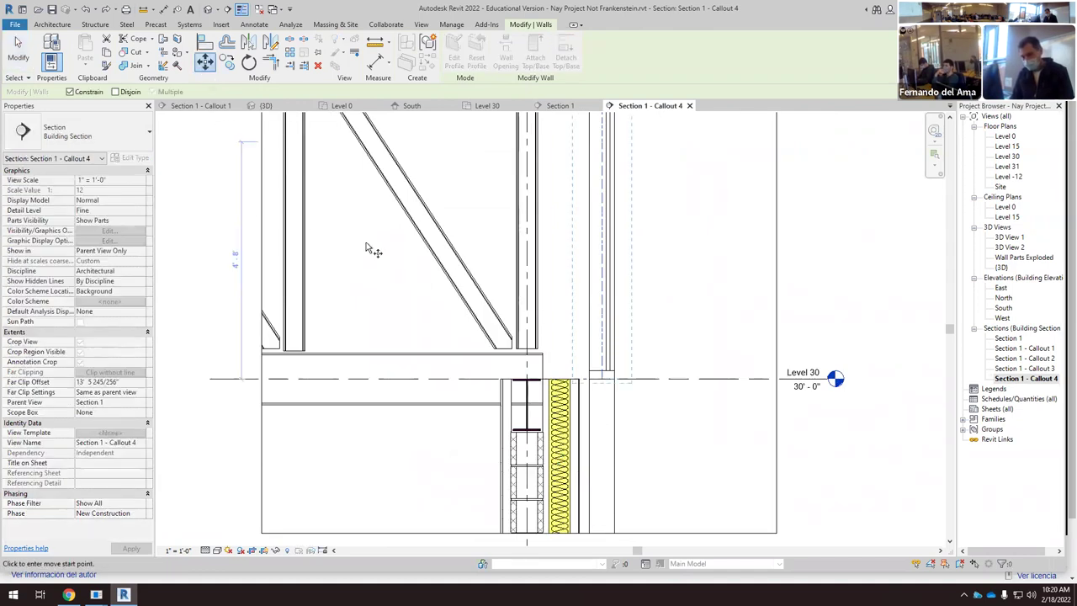
scroll(709, 384, "up", 2)
left_click(711, 380)
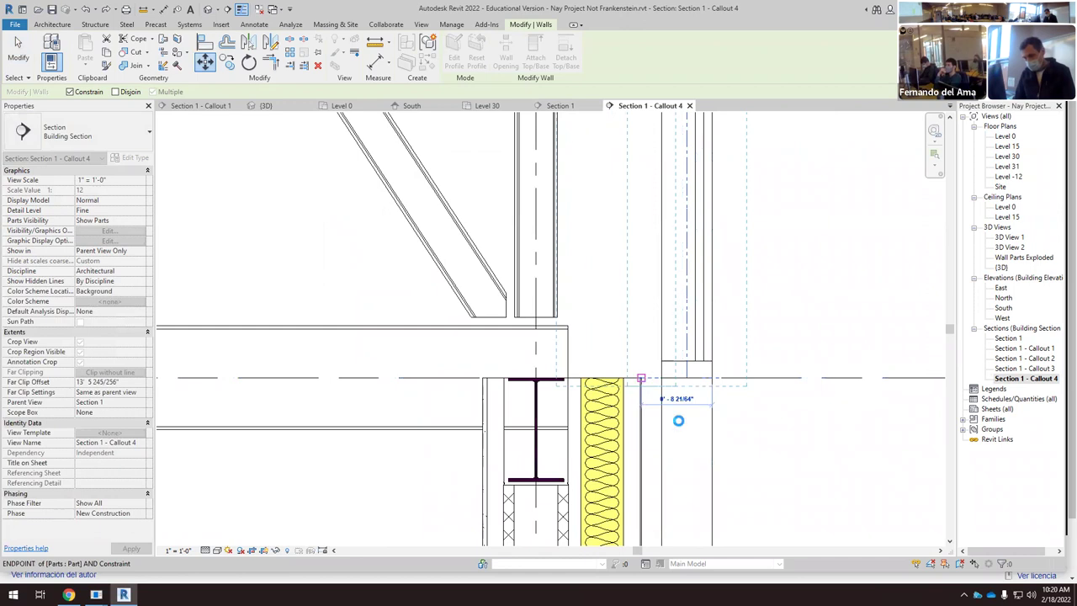
key("Escape")
Step: Examine in section how the Storefront curtain wall's base mullion lines up with the outer face of the insulated panel wall
scroll(575, 357, "down", 2)
scroll(575, 357, "down", 3)
scroll(593, 361, "up", 4)
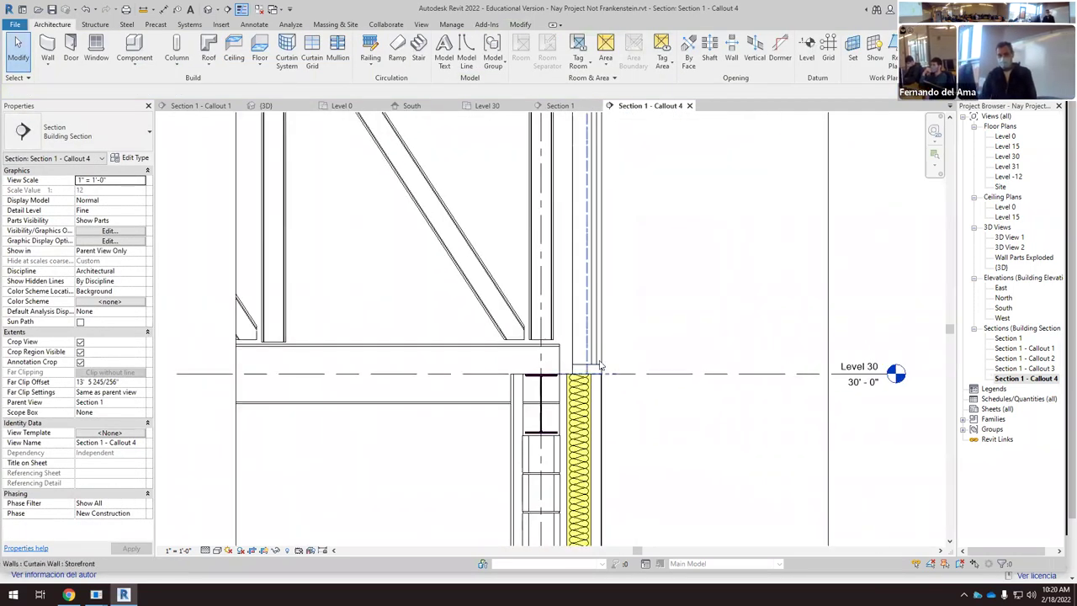
left_click(599, 366)
scroll(601, 396, "up", 2)
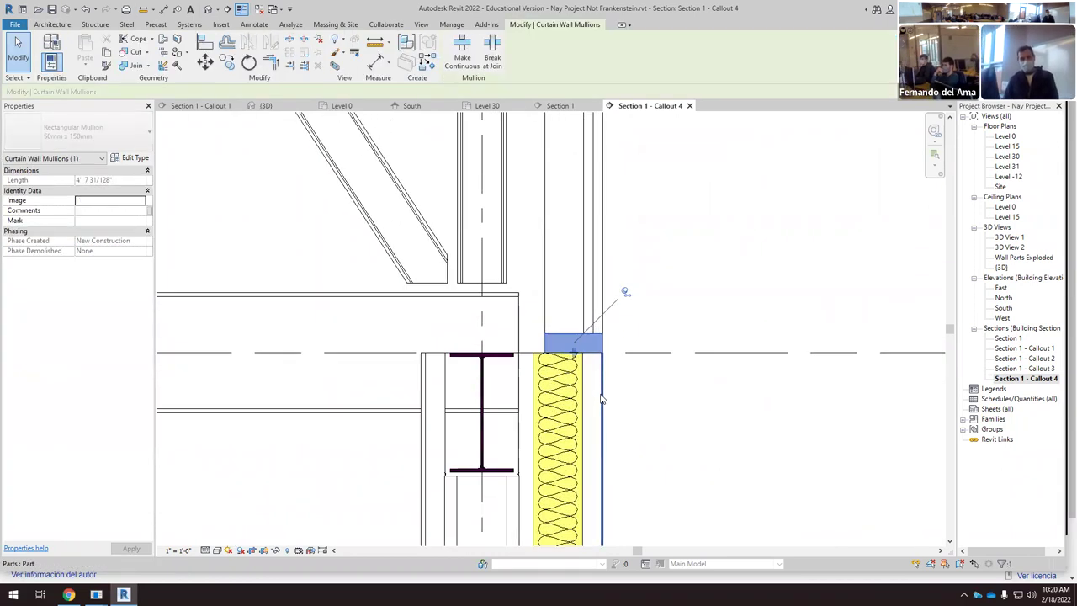
scroll(601, 366, "up", 3)
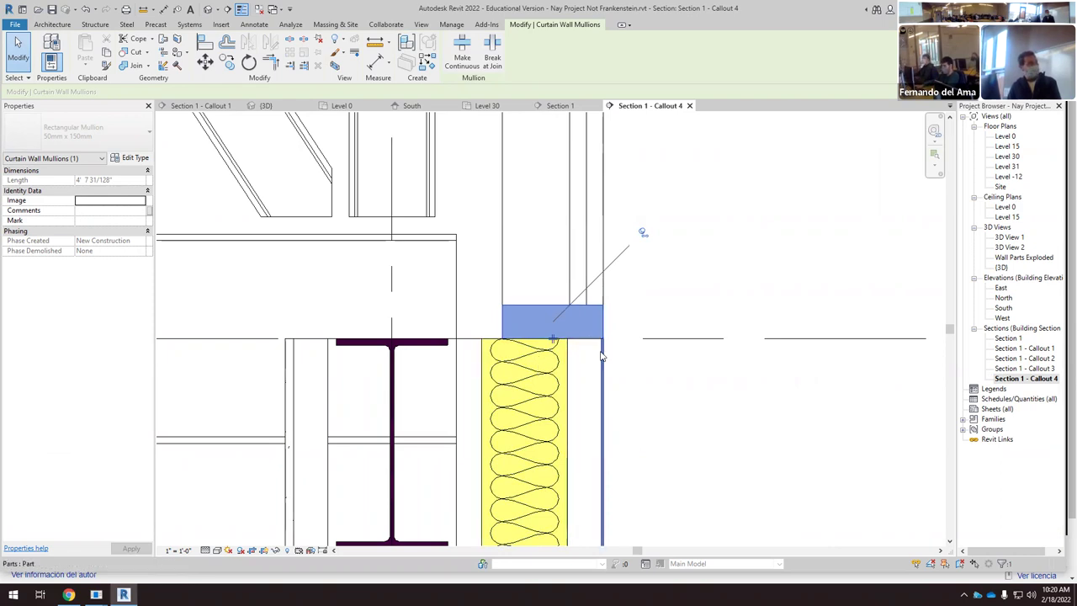
left_click(639, 372)
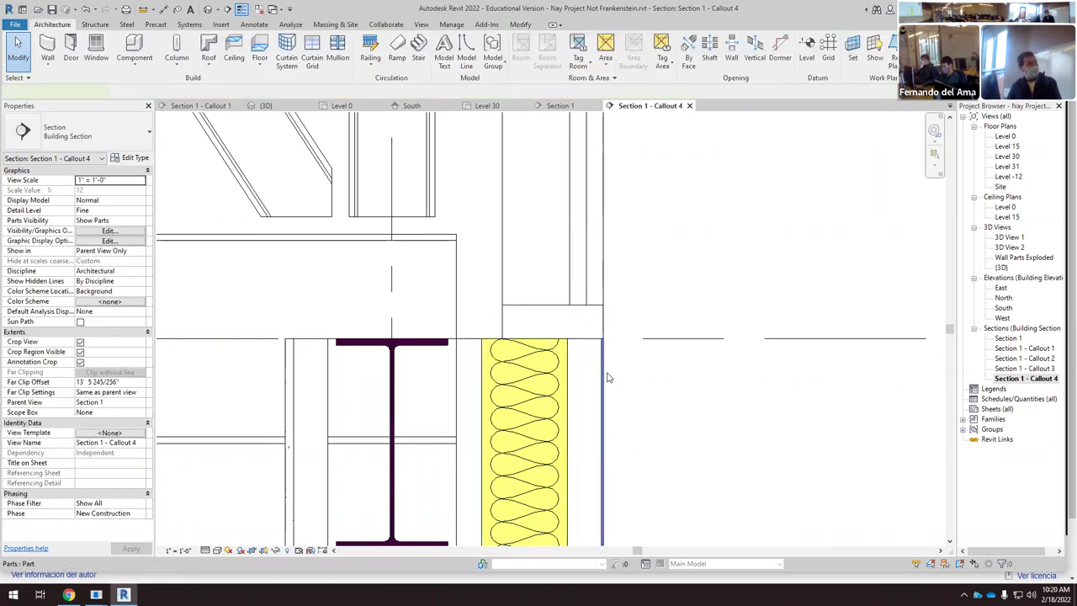
left_click(603, 375)
left_click(588, 318)
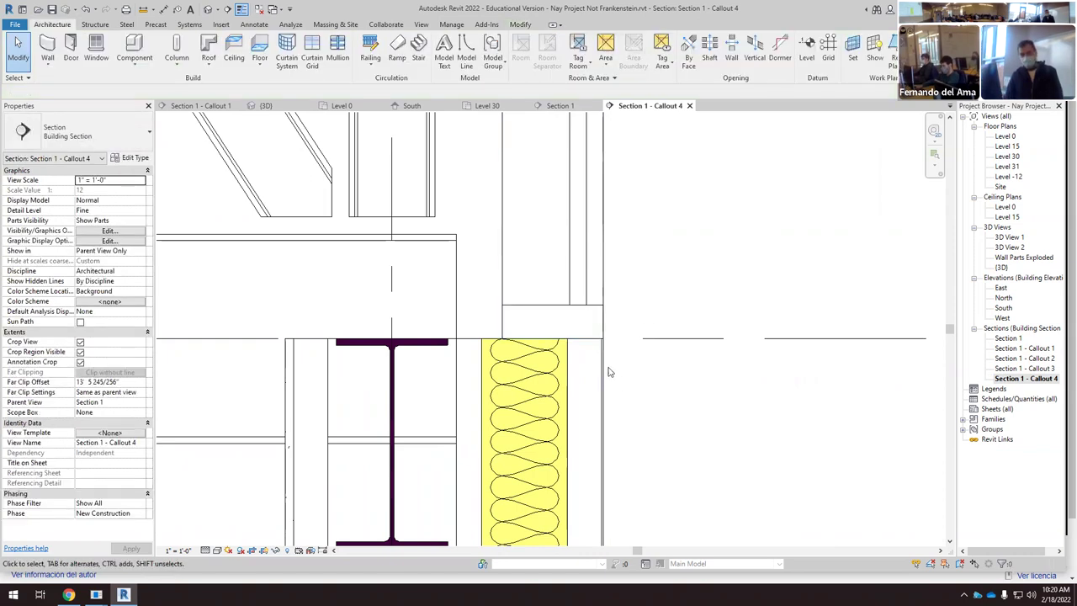
scroll(610, 371, "down", 5)
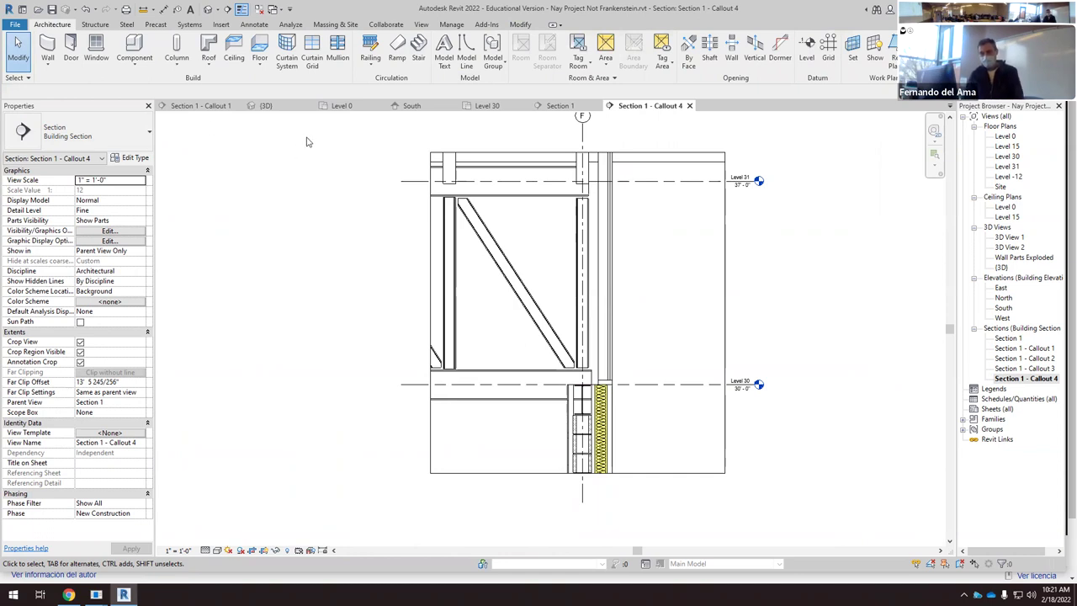
Step: Open the Level 30 floor plan and examine the gap between the Storefront curtain wall mullions and the steel beams
left_click(488, 106)
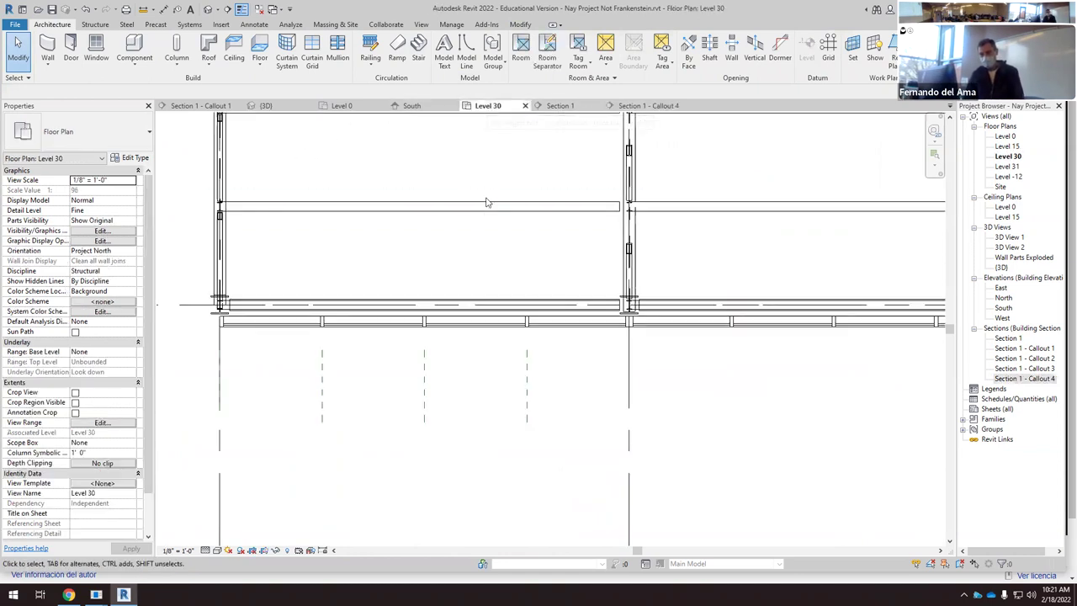
scroll(374, 336, "down", 2)
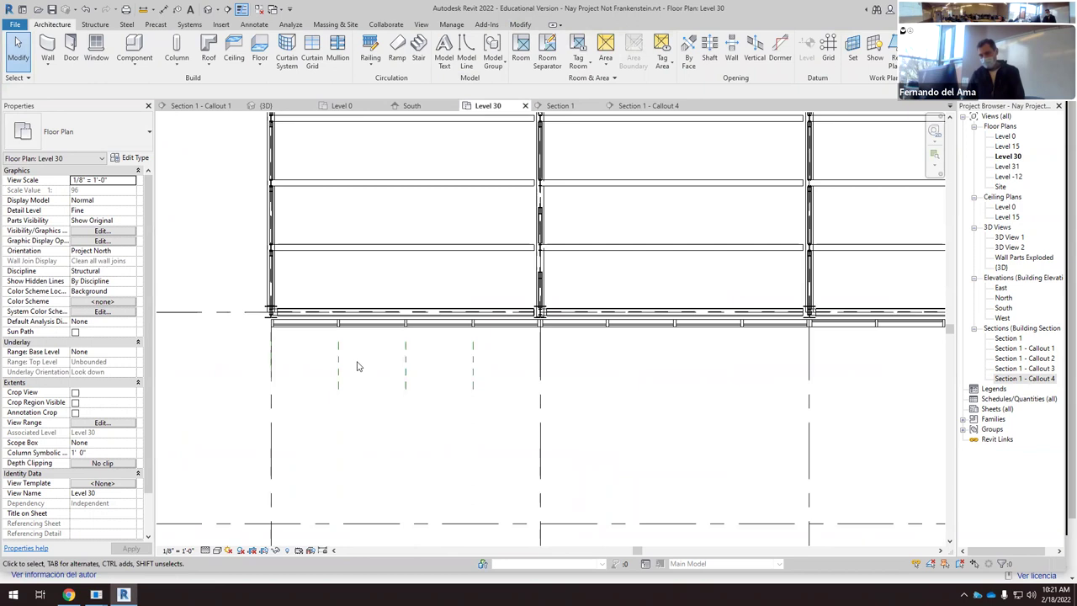
scroll(738, 360, "up", 4)
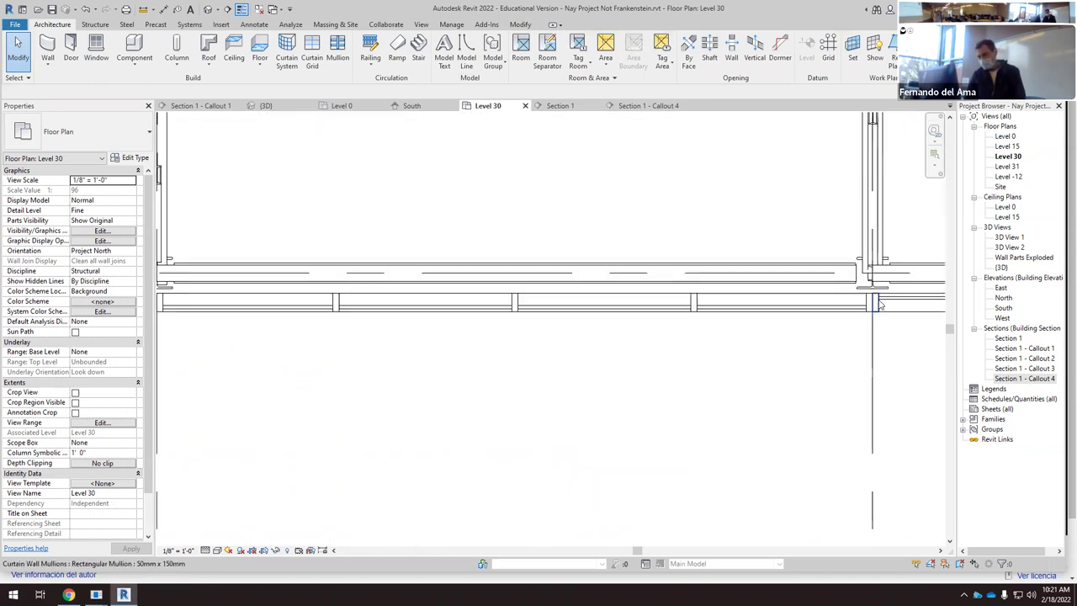
scroll(480, 291, "down", 4)
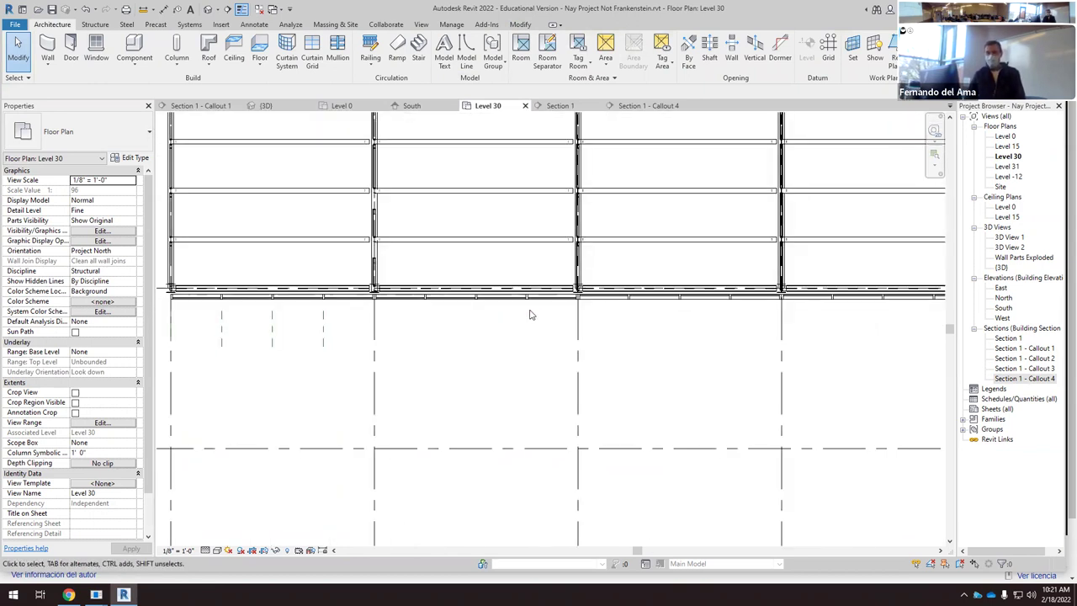
scroll(392, 324, "up", 5)
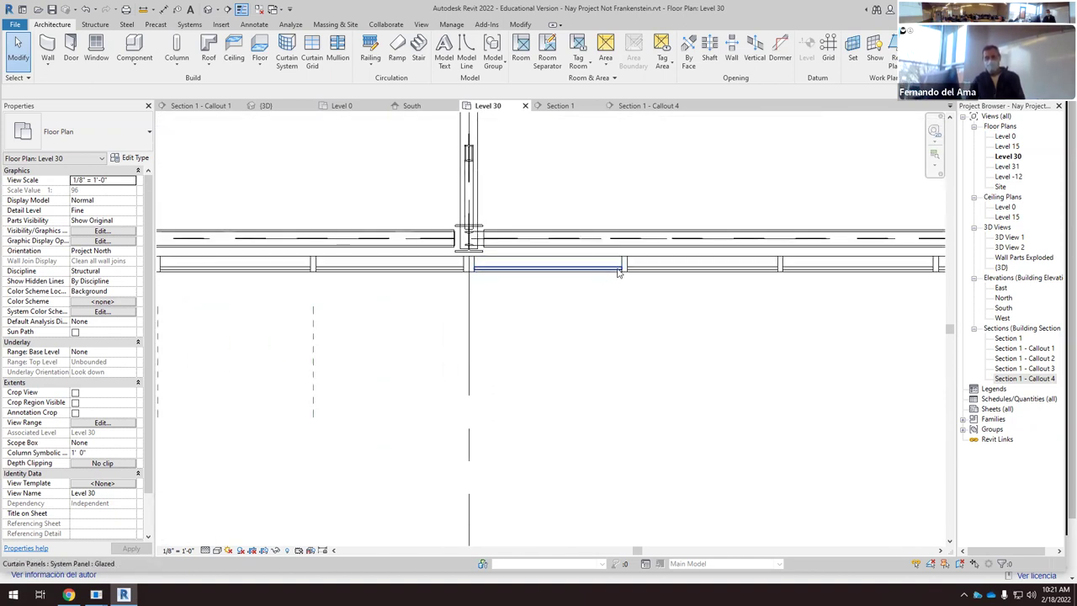
scroll(623, 271, "up", 3)
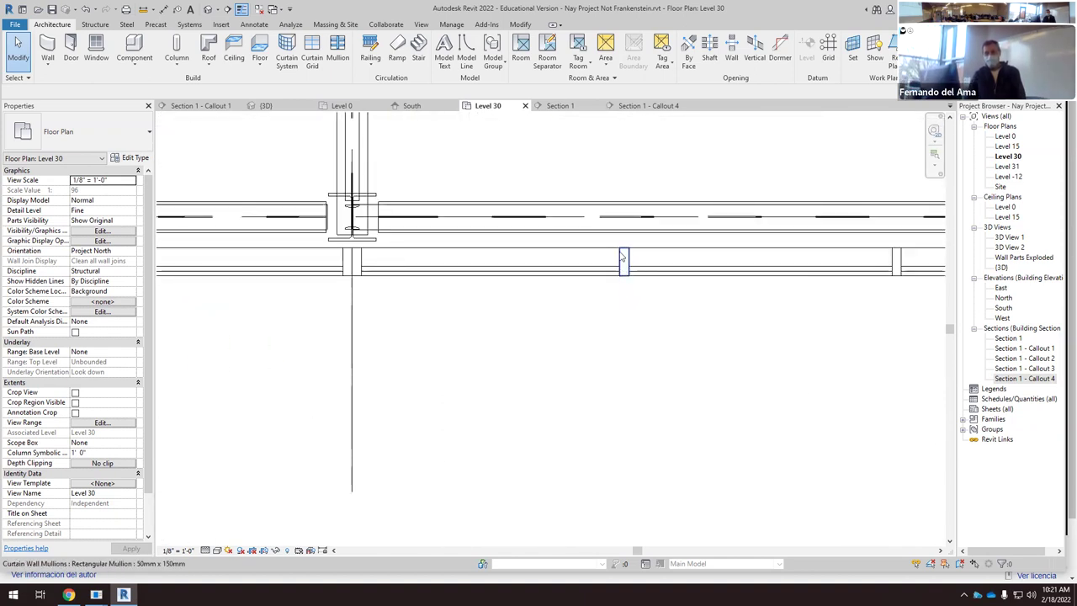
scroll(613, 256, "up", 3)
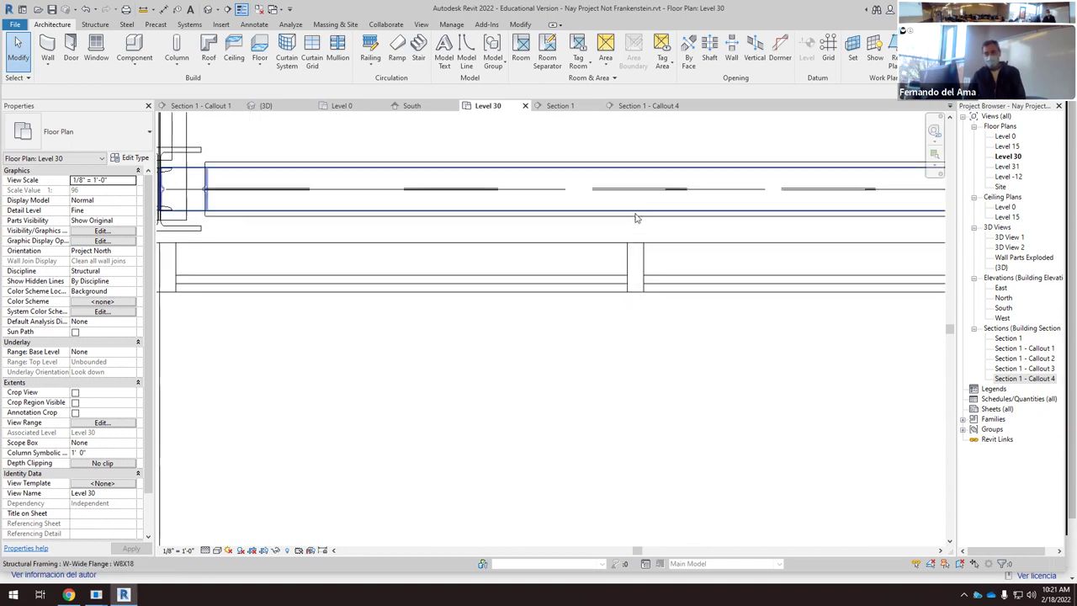
scroll(533, 257, "down", 2)
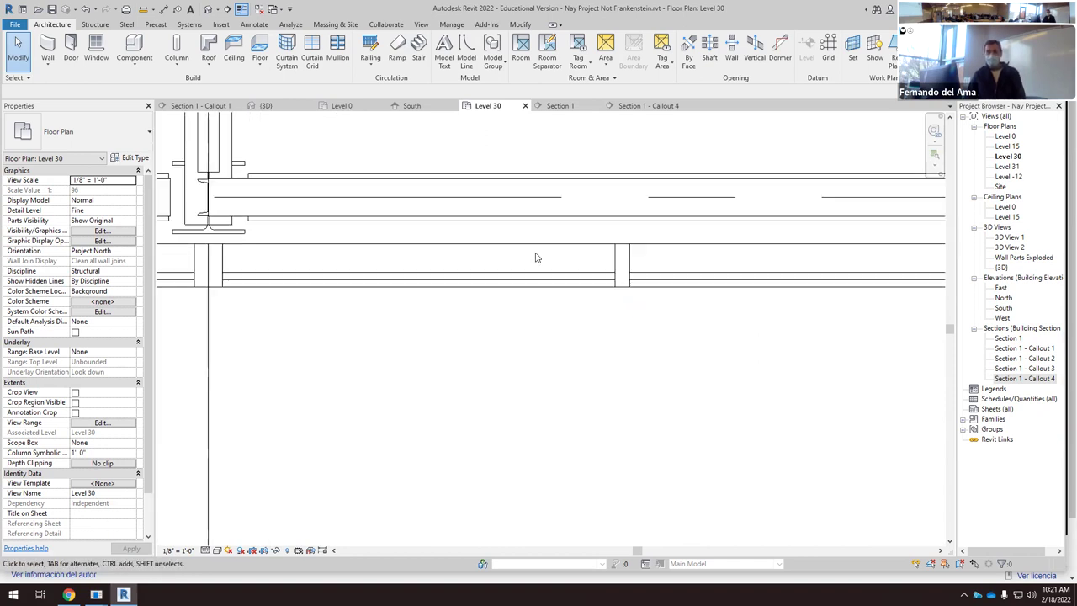
Step: Undo and redo the Storefront curtain wall's move to compare its two positions in plan
scroll(339, 257, "up", 2)
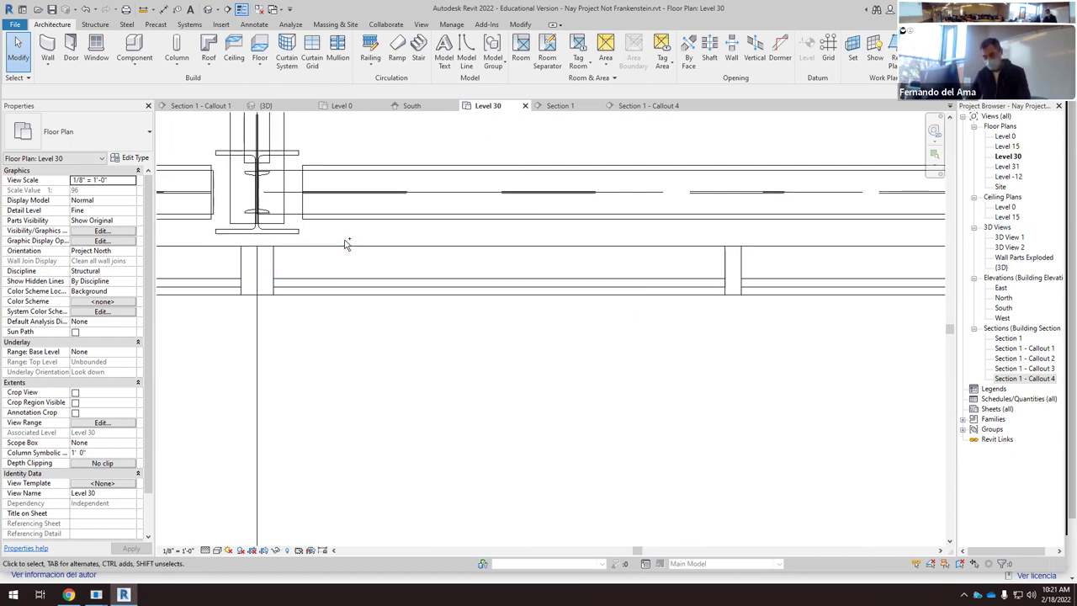
key("ctrl+z")
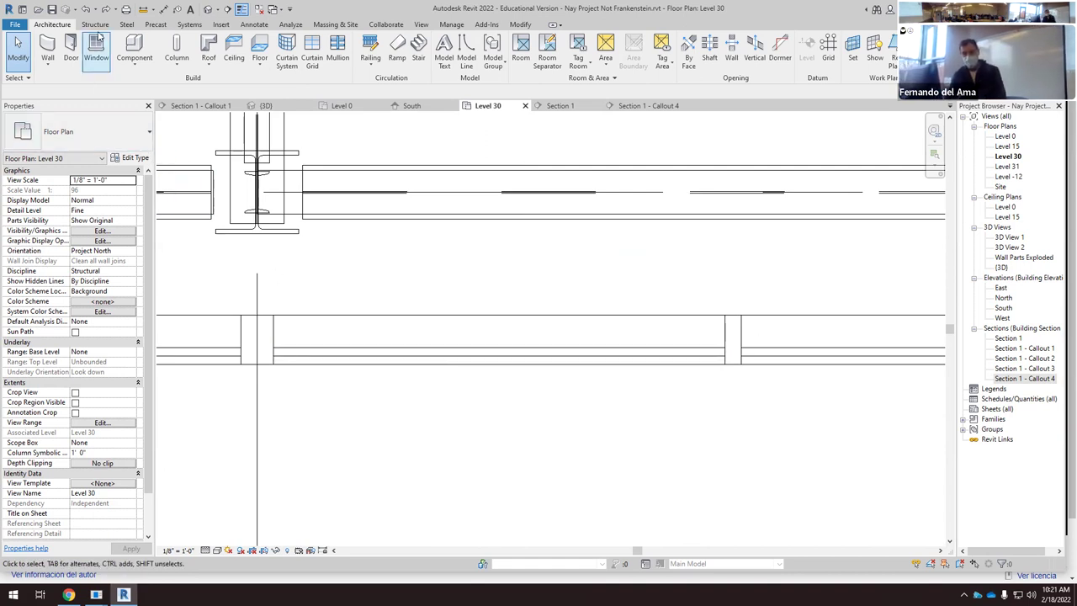
key("ctrl+z")
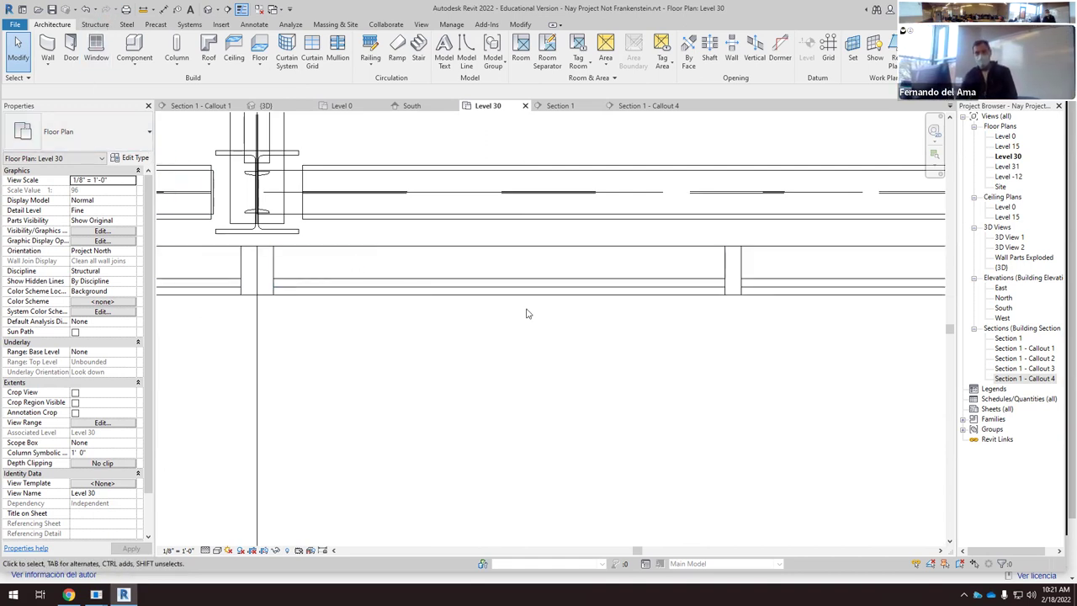
Step: Examine the Storefront mullions along the Level 30 bays against the steel beams and the truss ends at the grid lines
scroll(527, 313, "down", 4)
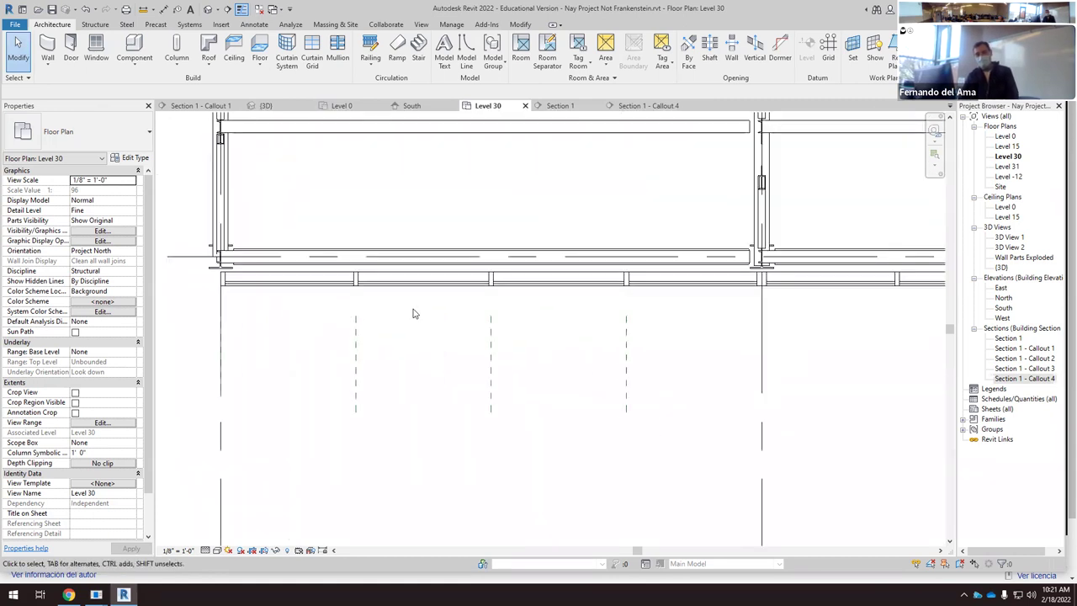
scroll(412, 313, "up", 1)
scroll(409, 282, "down", 3)
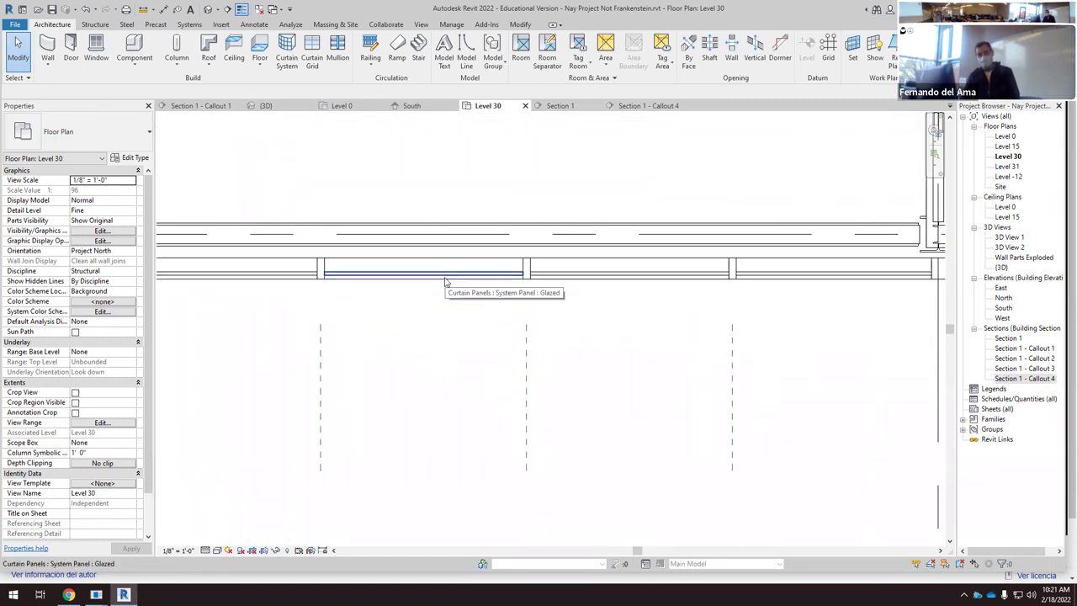
scroll(345, 289, "down", 1)
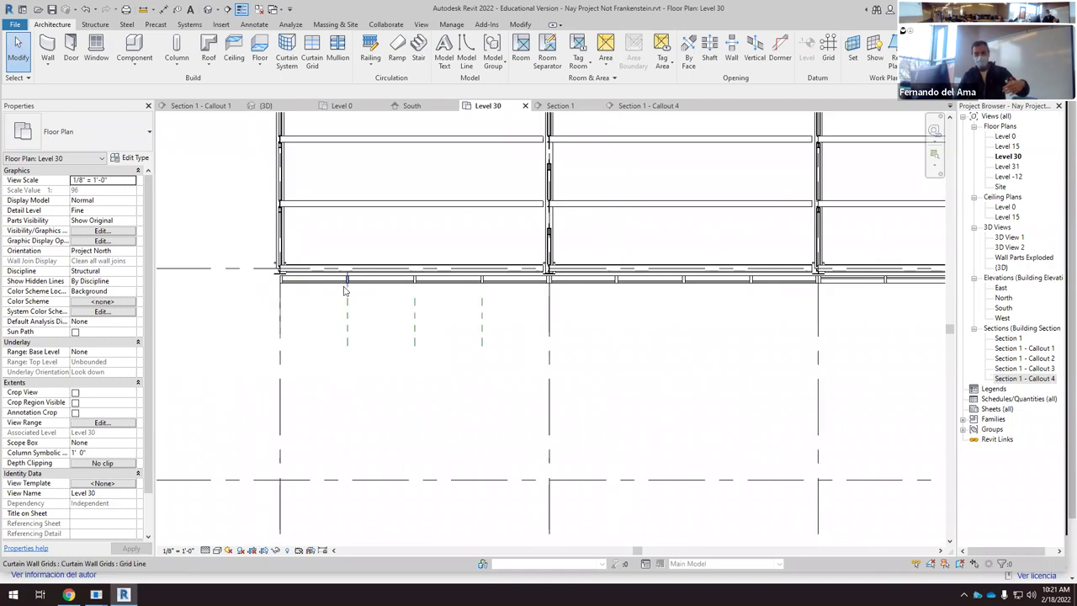
scroll(486, 278, "up", 4)
scroll(487, 277, "up", 2)
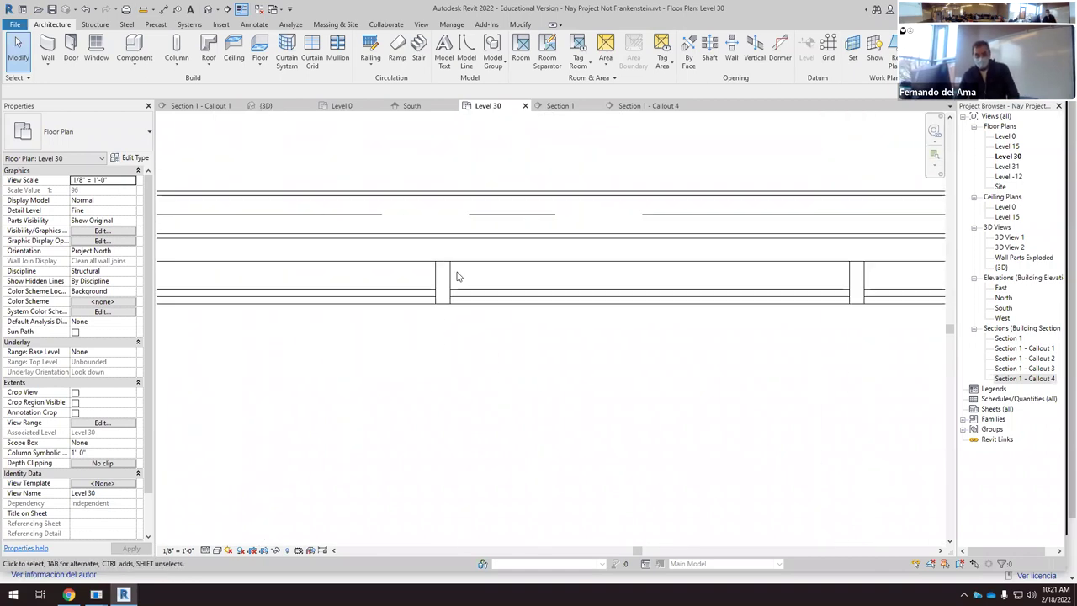
scroll(452, 256, "up", 1)
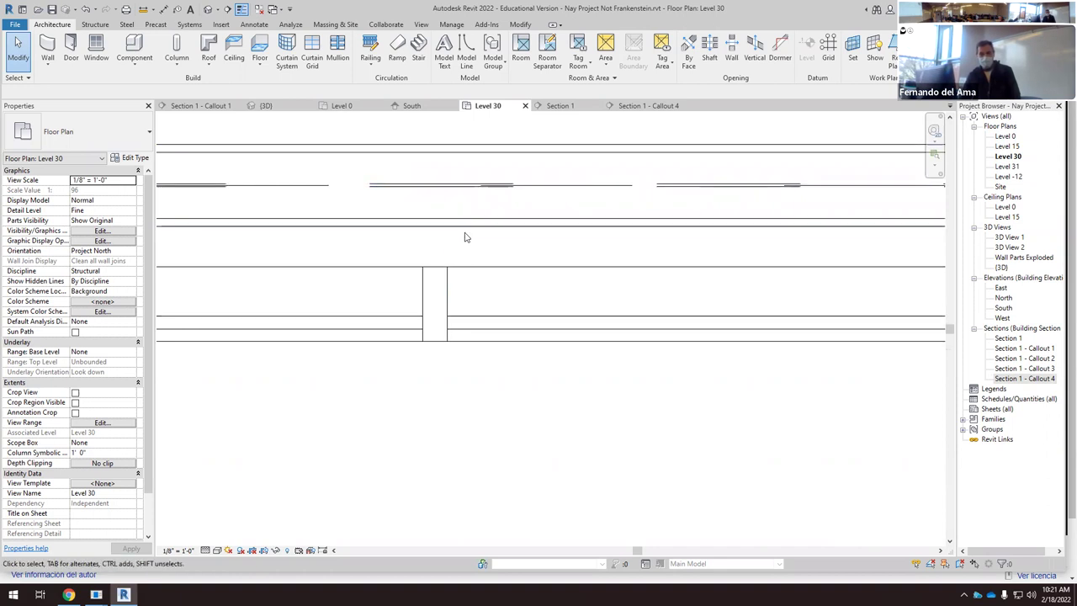
scroll(466, 238, "down", 3)
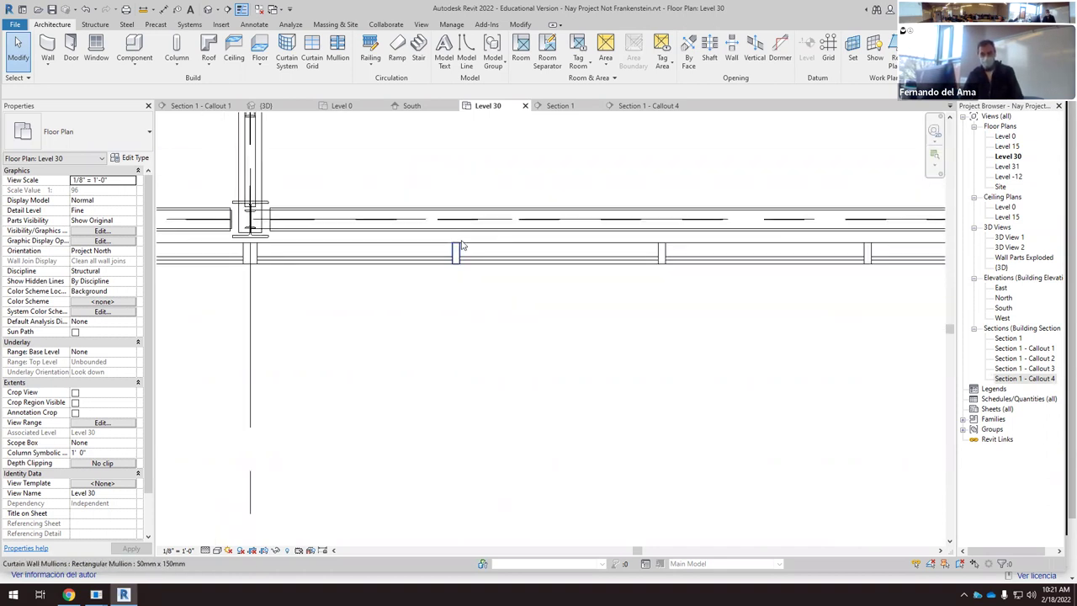
scroll(261, 248, "up", 4)
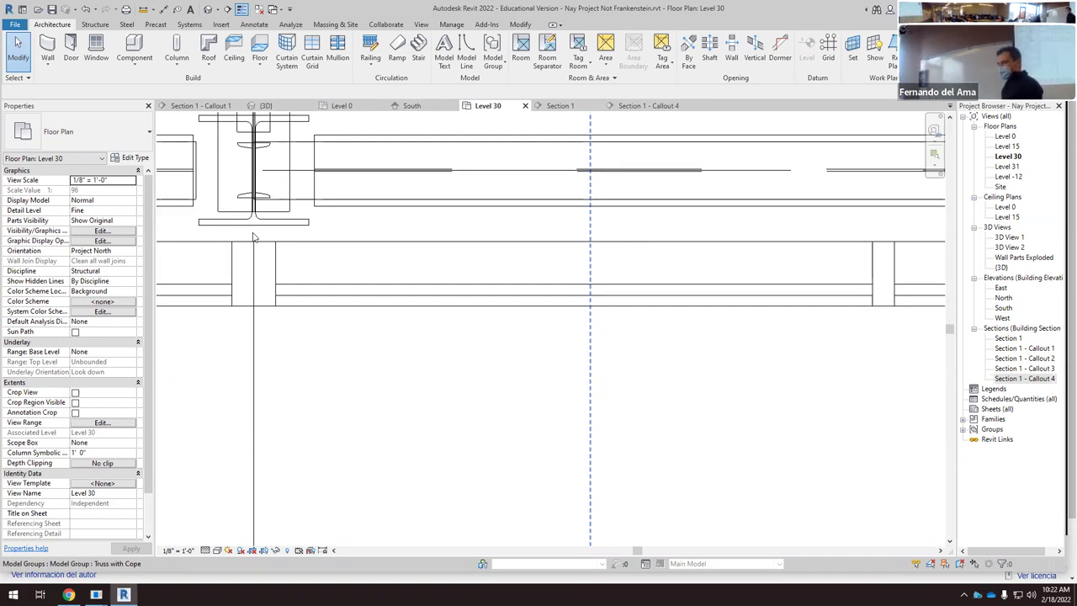
scroll(476, 279, "down", 5)
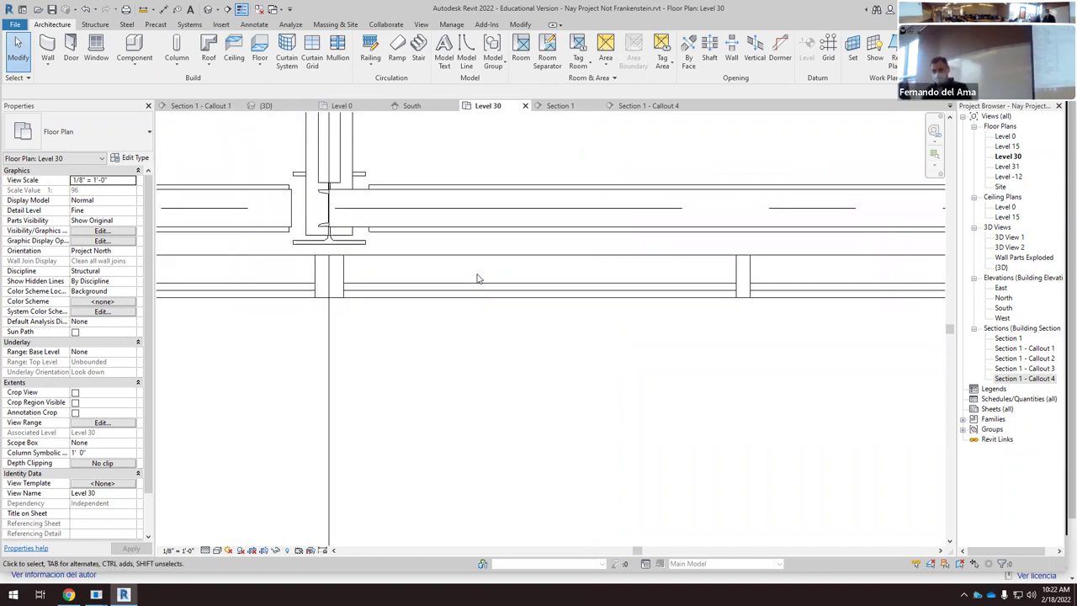
scroll(471, 290, "down", 5)
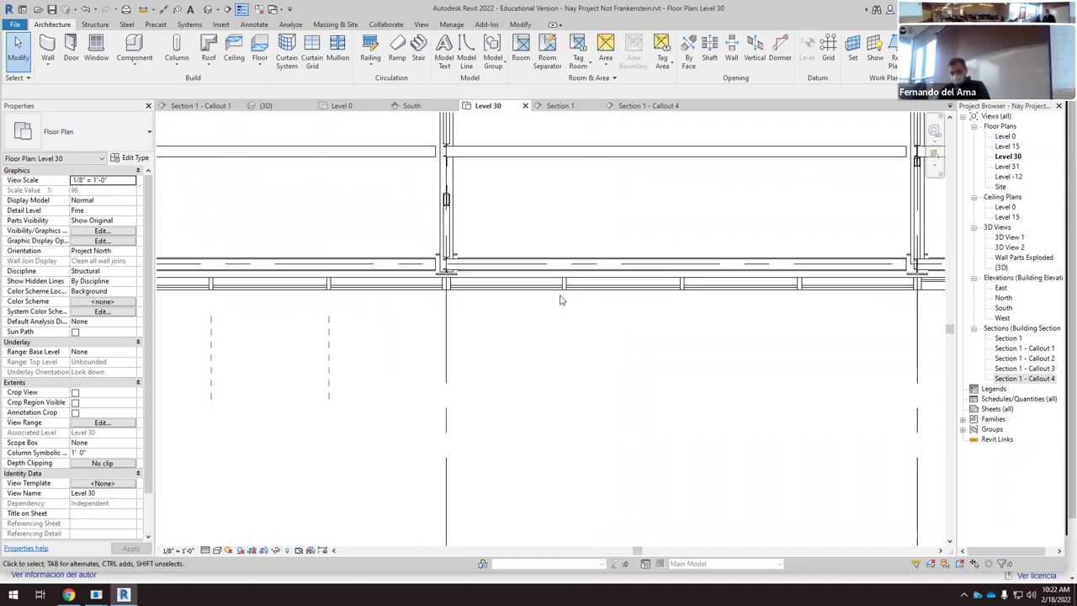
scroll(219, 328, "up", 1)
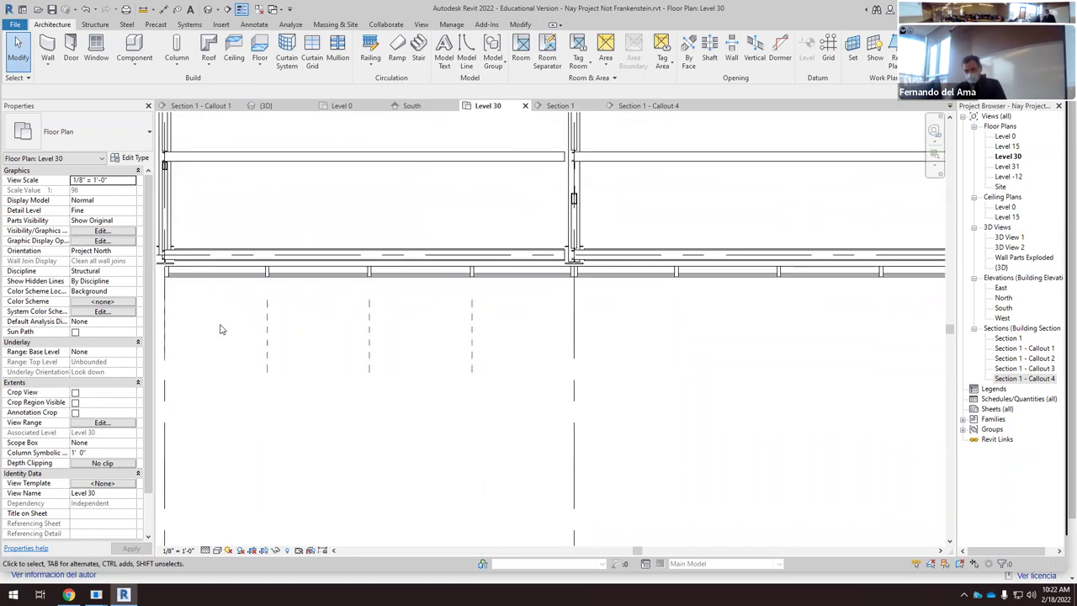
Step: Open the 3D view and examine the corner where the Storefront curtain wall sits on top of the panel wall
left_click(266, 106)
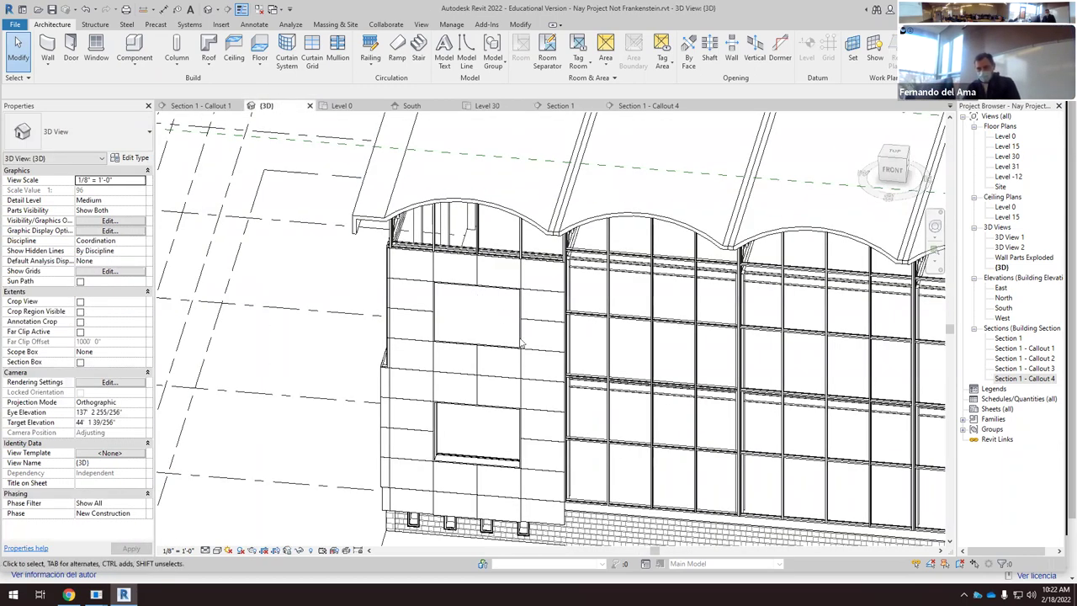
middle_click_drag(529, 389, 475, 324, "shift")
scroll(505, 244, "up", 6)
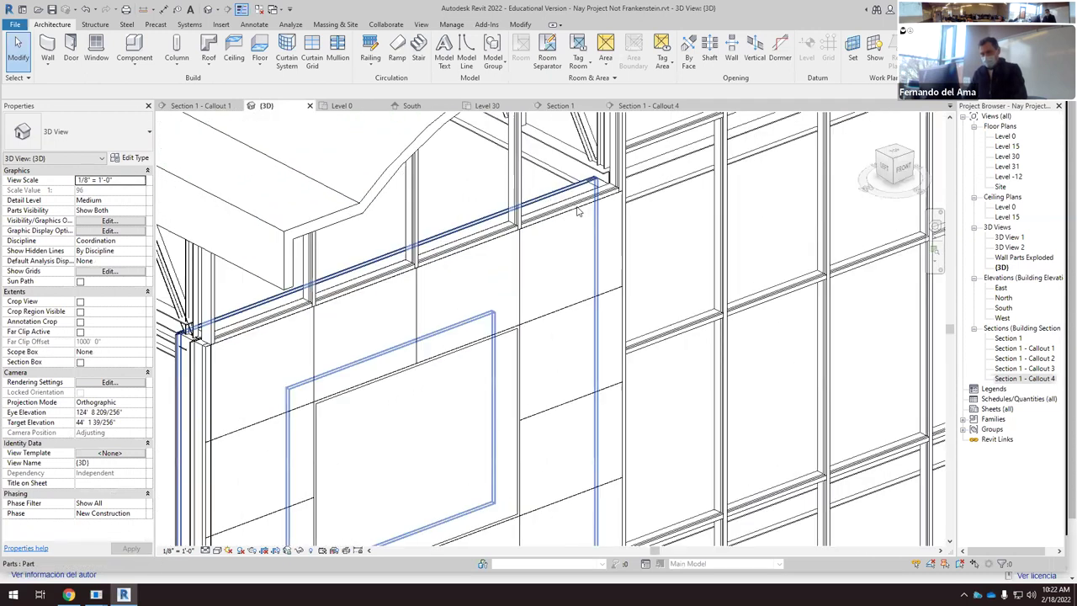
Step: Examine the topmost aluminum panel at the building corner, the Storefront sill above it and the roof overhang from several angles
scroll(613, 202, "up", 2)
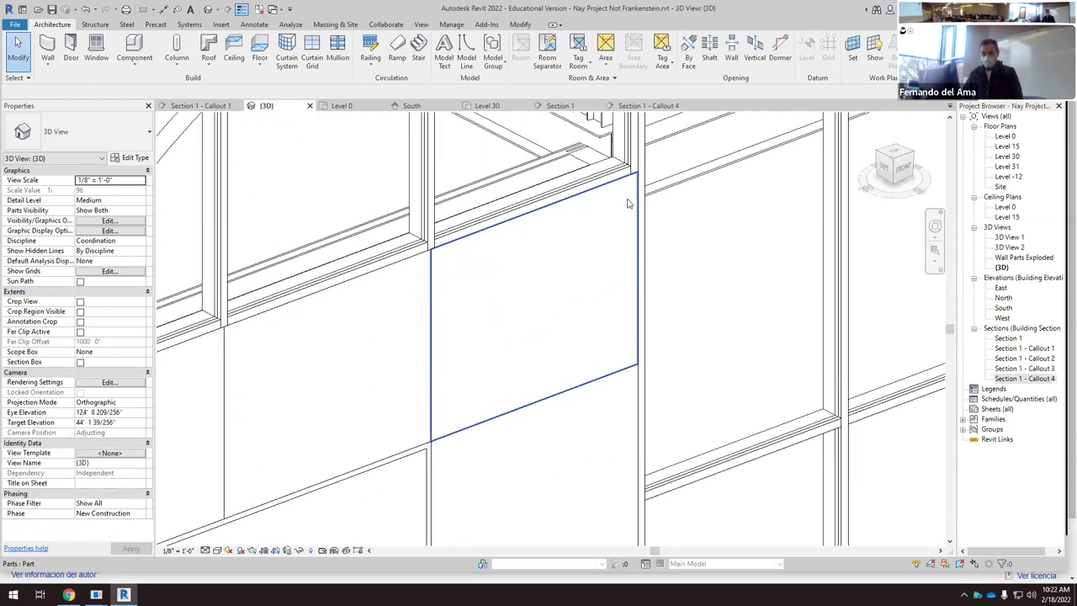
left_click(604, 217)
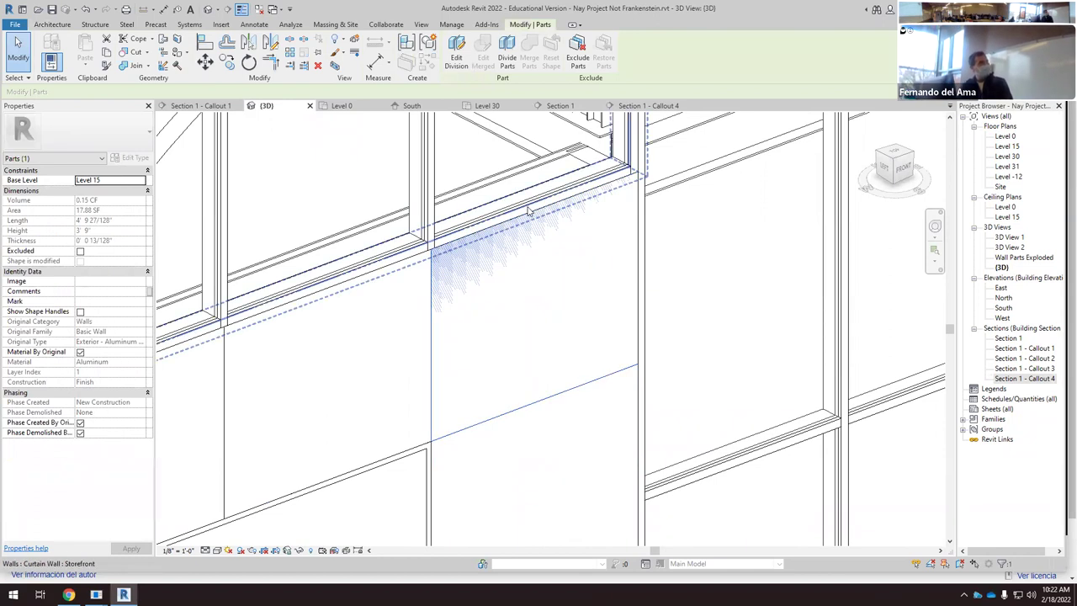
scroll(471, 239, "up", 3)
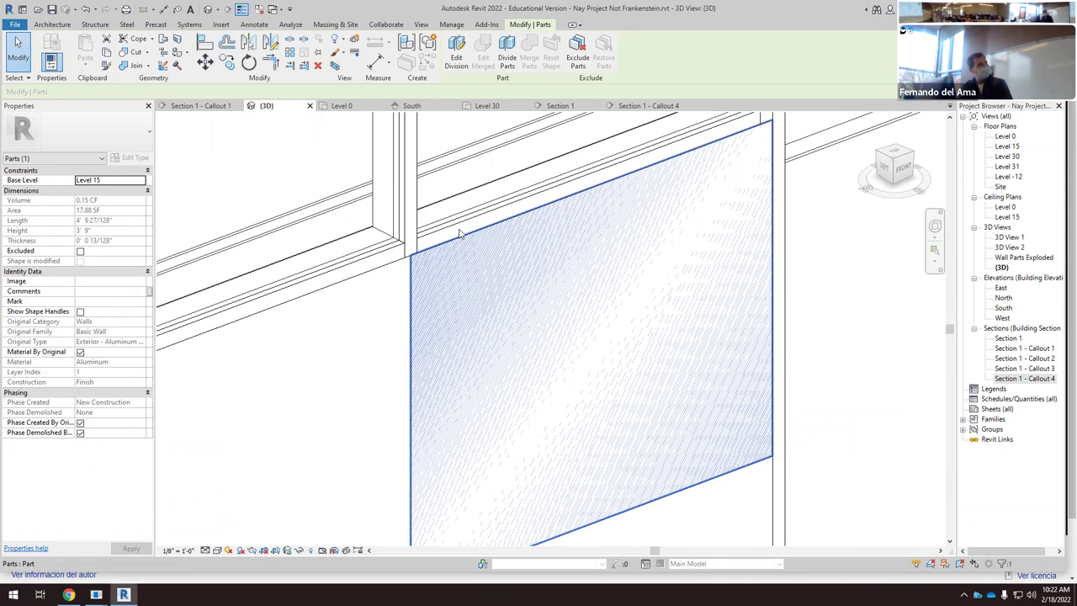
scroll(459, 233, "down", 5)
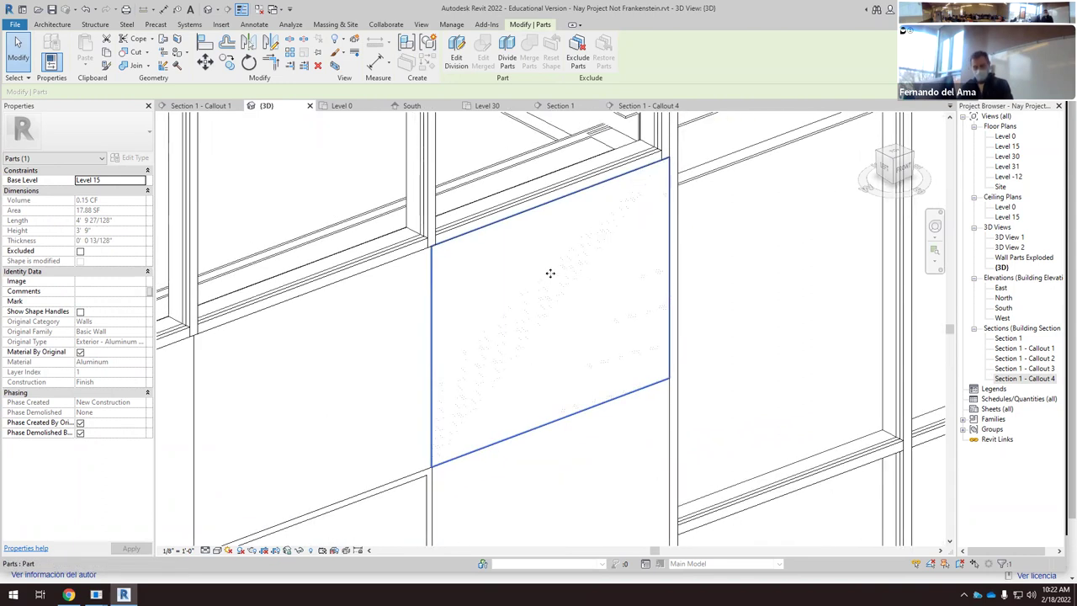
scroll(575, 248, "down", 4)
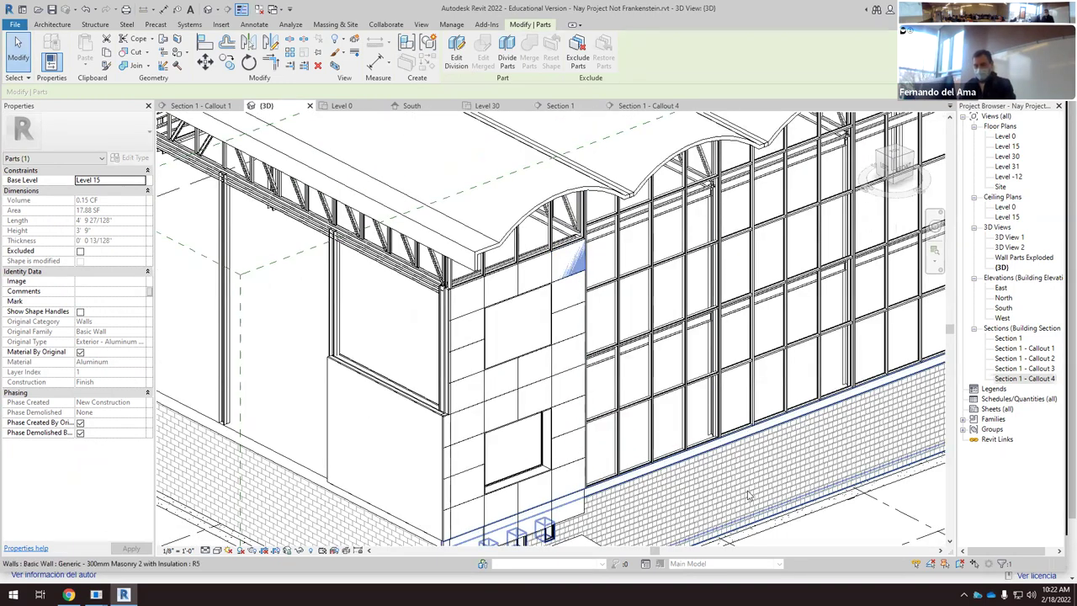
scroll(790, 514, "down", 2)
scroll(790, 514, "down", 2)
key("Escape")
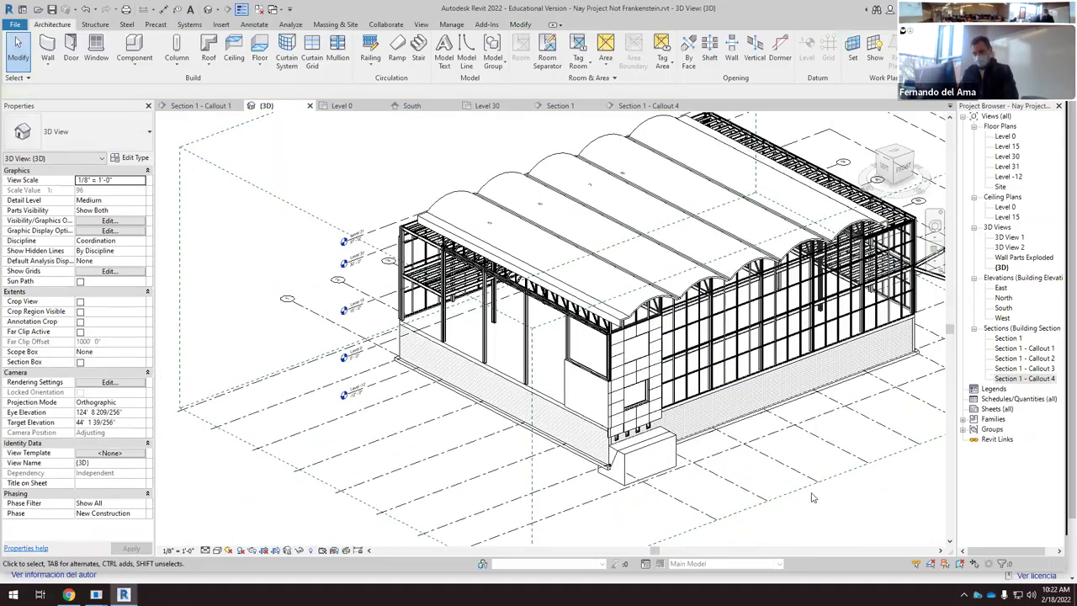
middle_click_drag(635, 393, 641, 370, "shift")
scroll(636, 332, "up", 4)
scroll(636, 332, "up", 4)
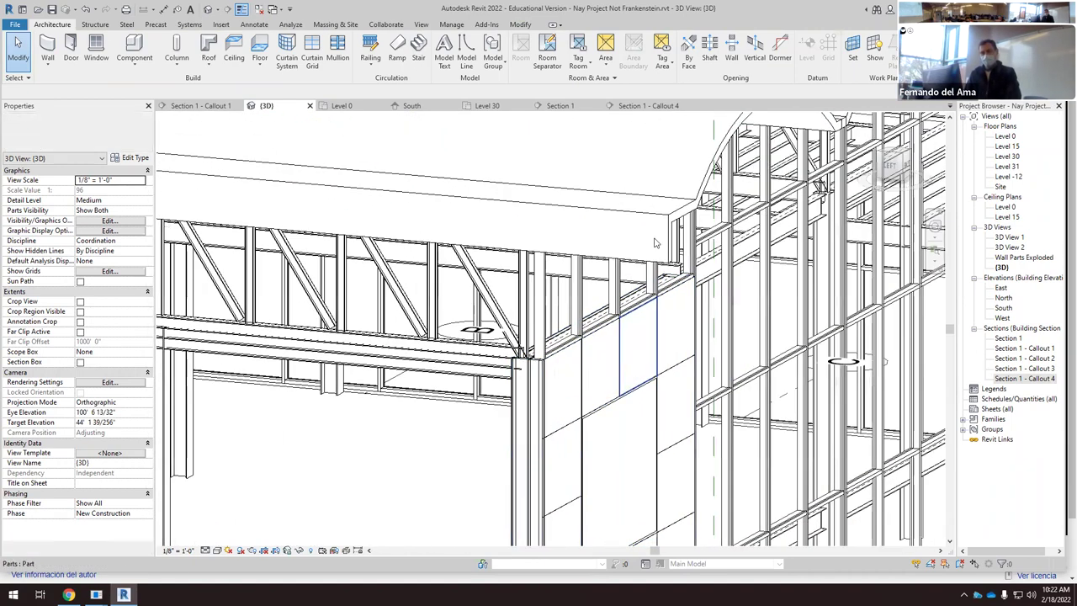
Step: Open Section 1 - Callout 4 and examine how the Storefront's bottom mullion sits on the insulated wall at Level 30
left_click(656, 105)
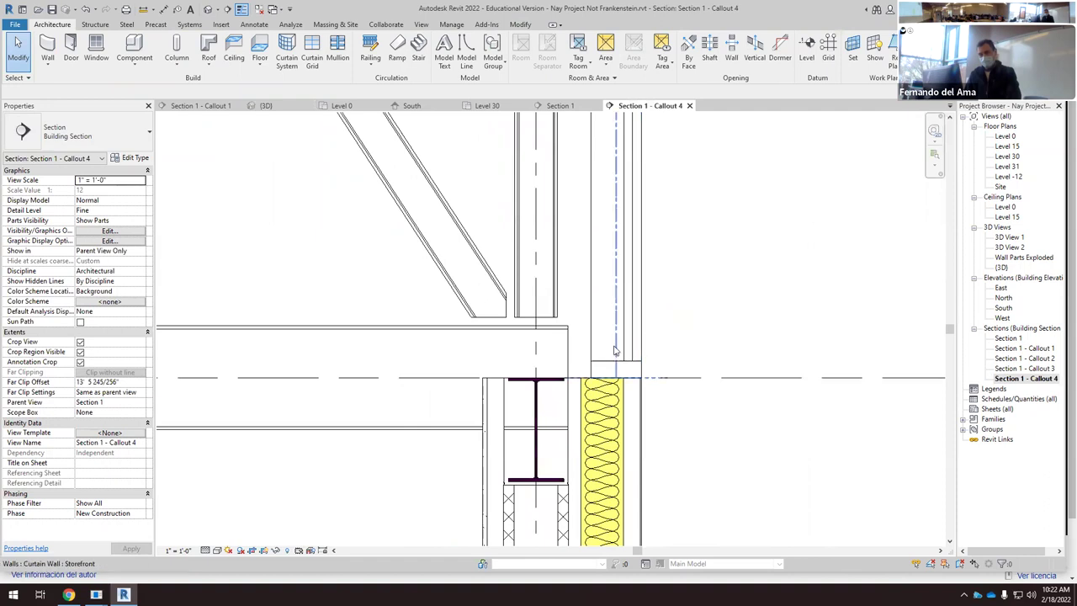
scroll(576, 343, "down", 1)
scroll(576, 342, "down", 1)
scroll(607, 362, "down", 2)
scroll(673, 357, "up", 1)
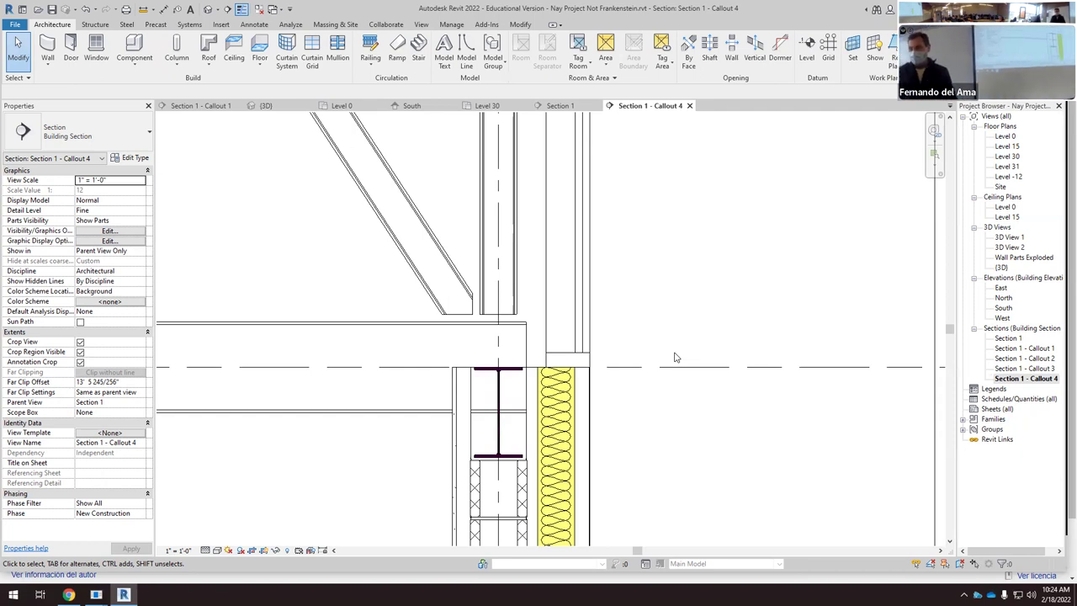
scroll(589, 379, "up", 5)
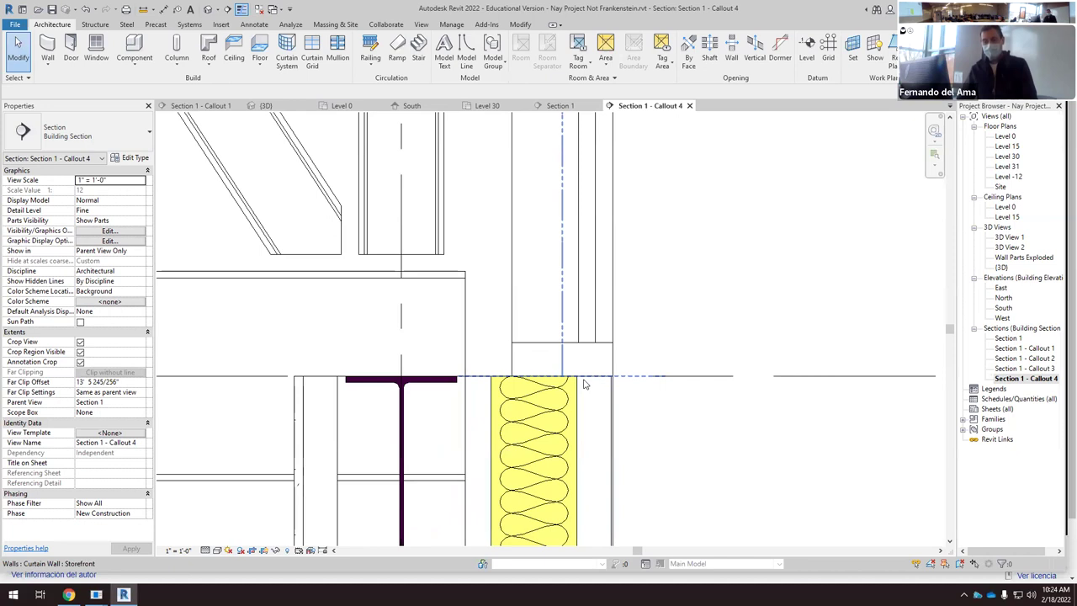
scroll(586, 385, "up", 2)
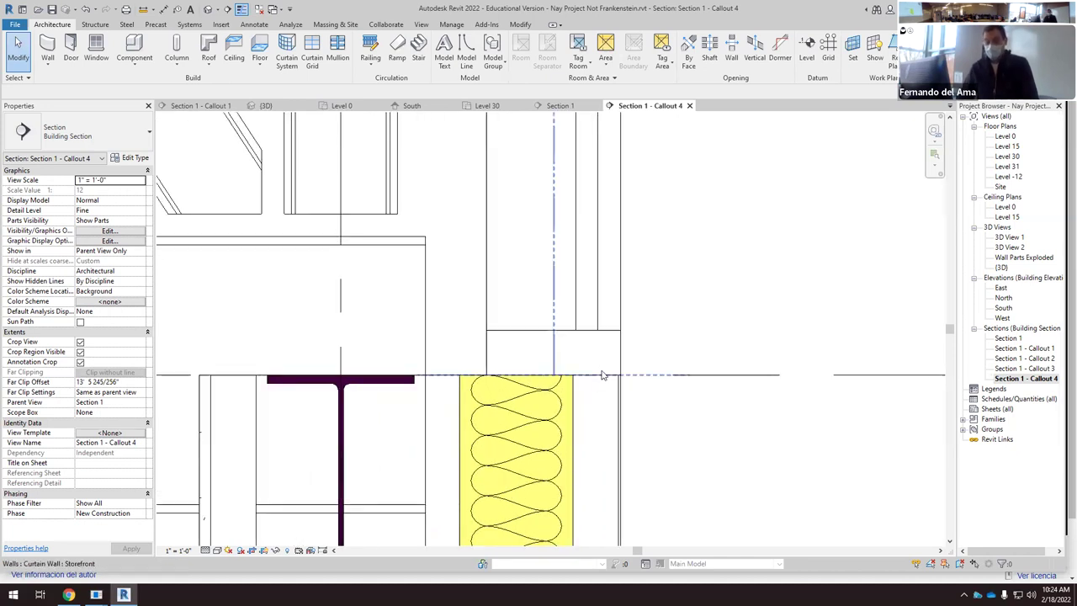
scroll(578, 391, "down", 2)
scroll(578, 391, "down", 8)
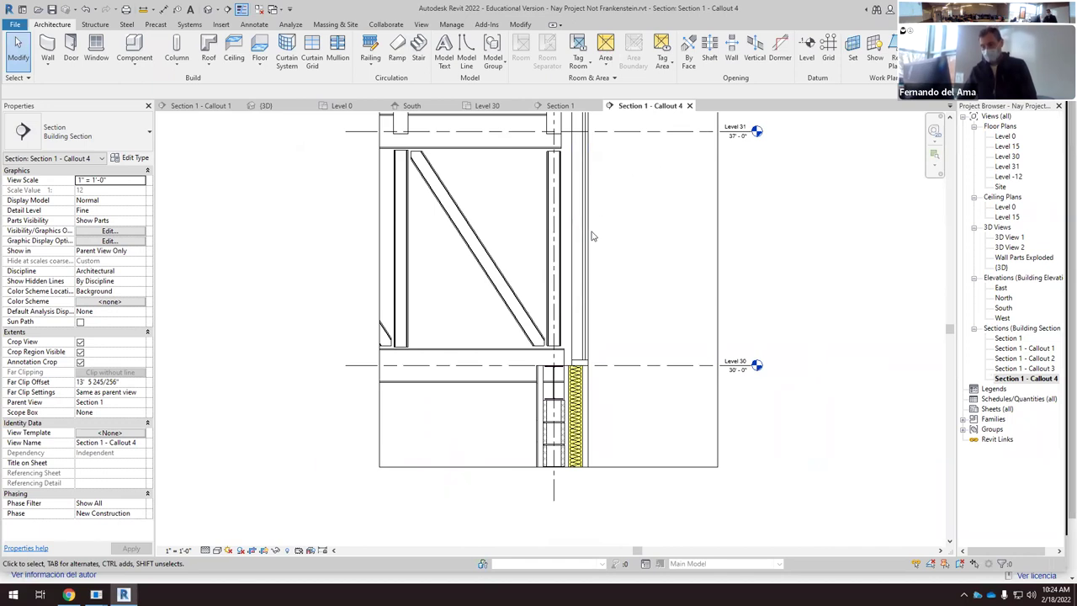
Step: Compare the Storefront mullion's outer face with the panel wall's outer face, both up close and across the whole callout
scroll(584, 369, "up", 15)
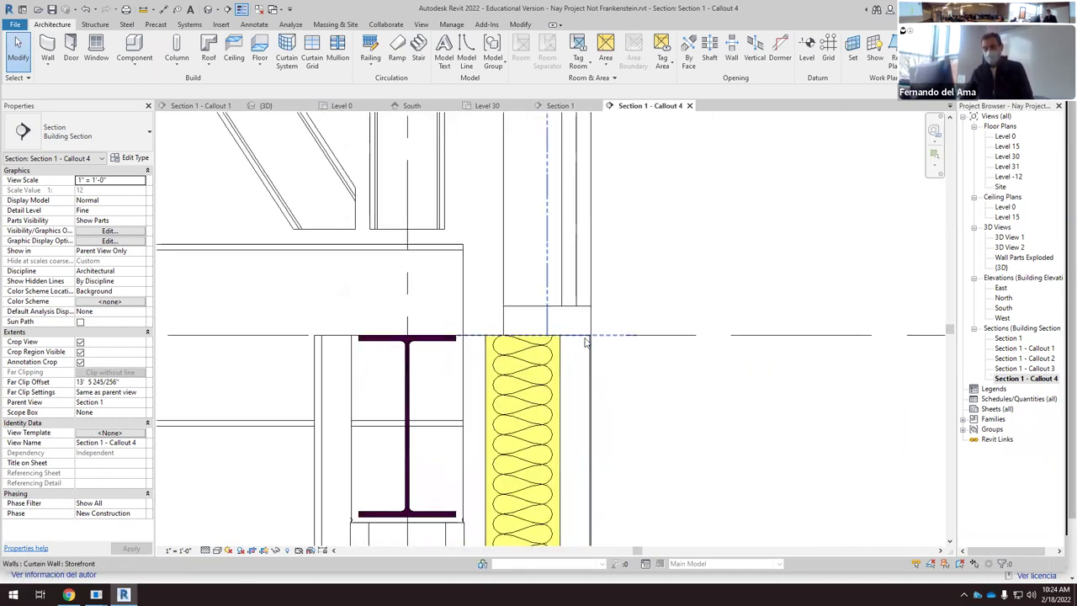
scroll(586, 340, "up", 2)
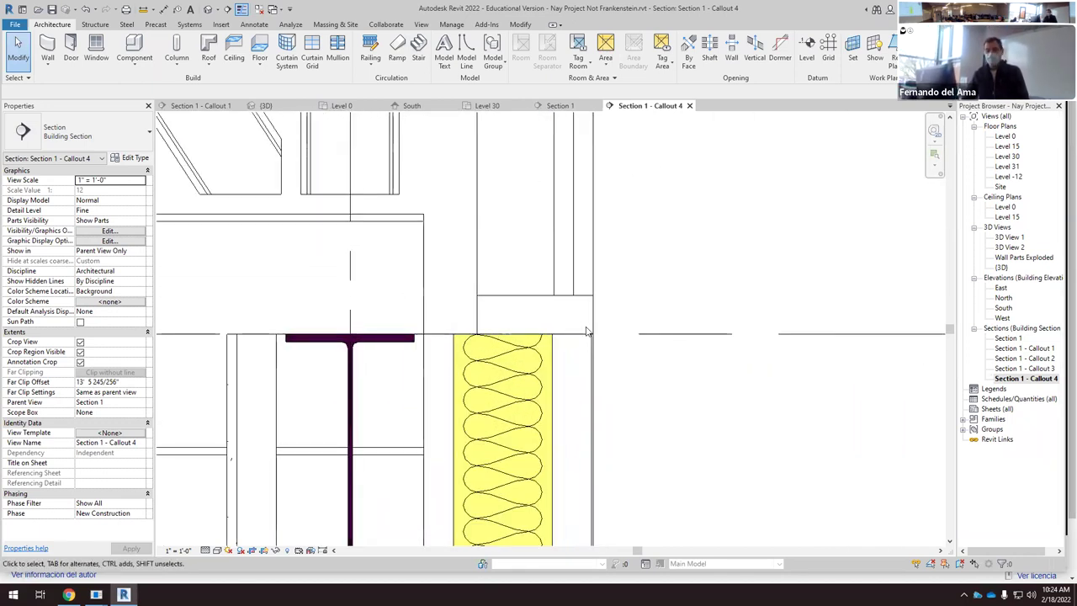
scroll(587, 334, "up", 2)
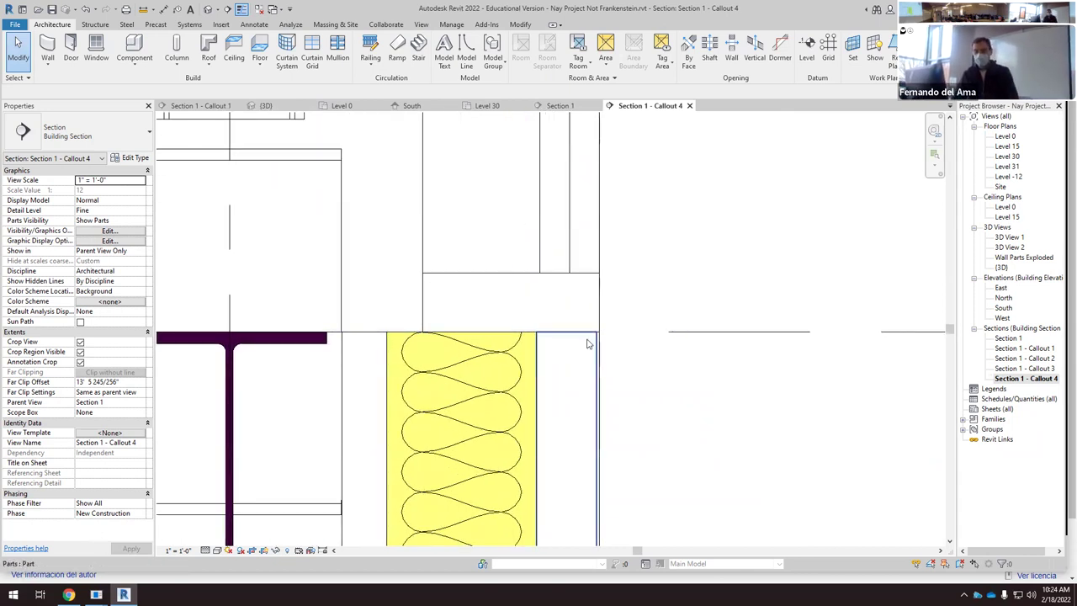
scroll(580, 344, "down", 6)
scroll(569, 344, "down", 6)
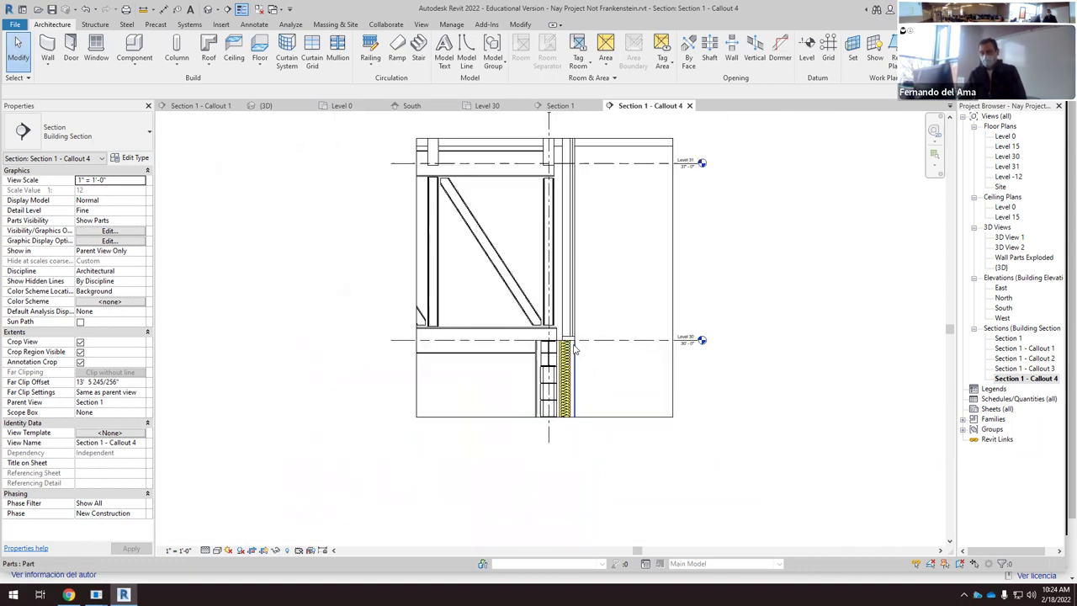
scroll(566, 370, "down", 1)
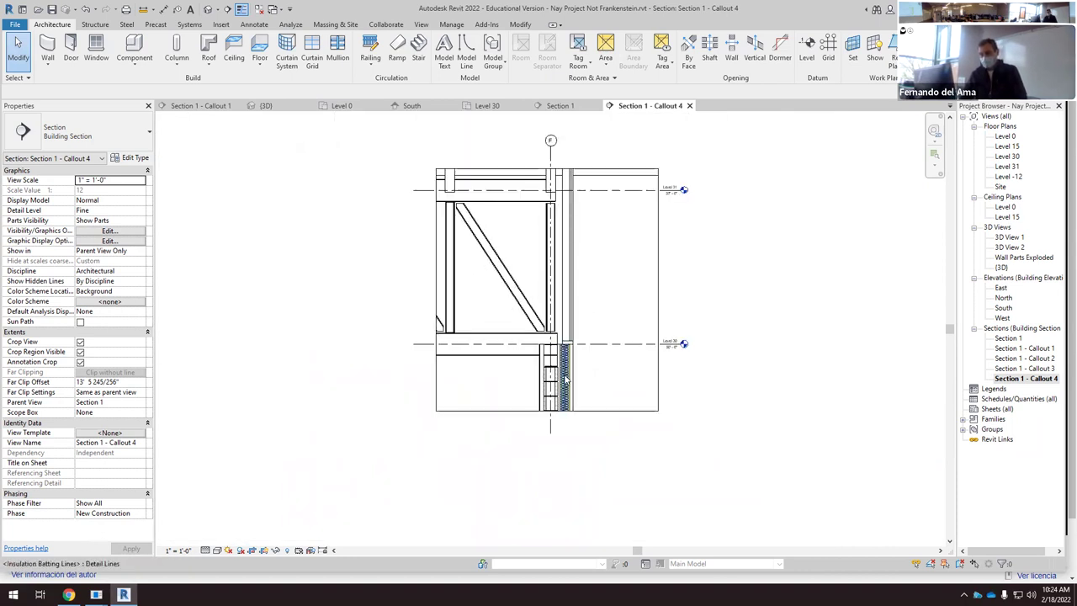
scroll(565, 352, "up", 3)
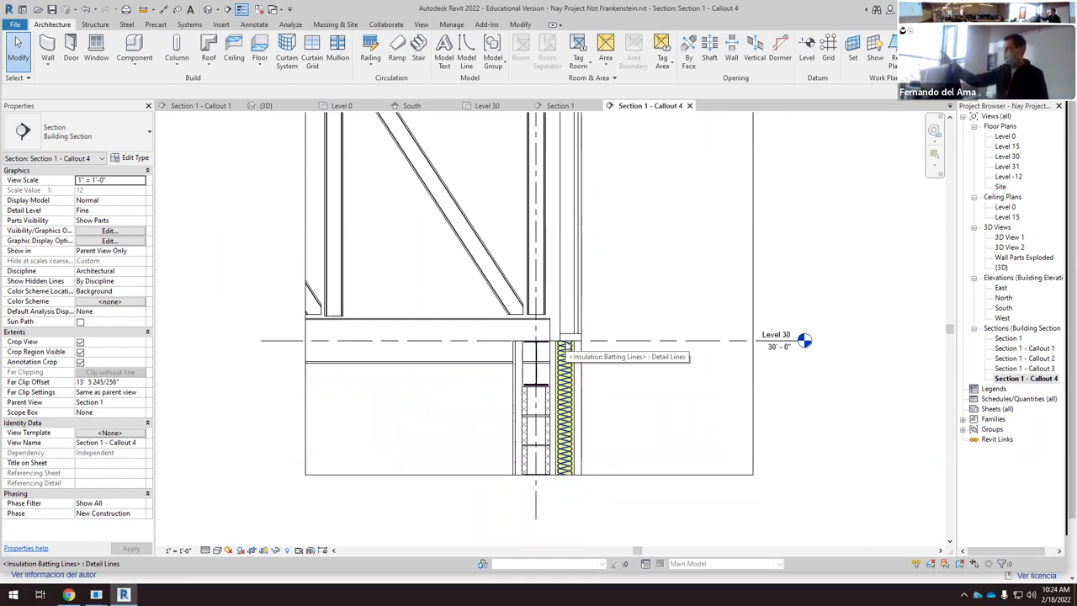
scroll(568, 346, "up", 2)
Step: Extend the upper edge of Callout 4's crop region upward to include the full roof thickness above the Storefront curtain wall
scroll(599, 258, "down", 5)
left_click(599, 168)
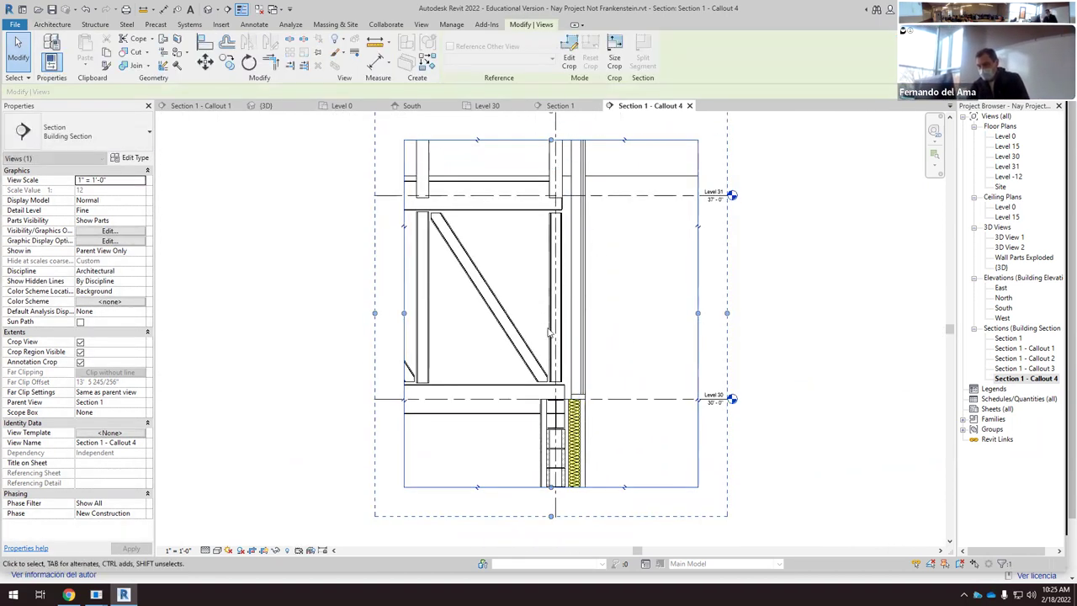
scroll(552, 169, "down", 3)
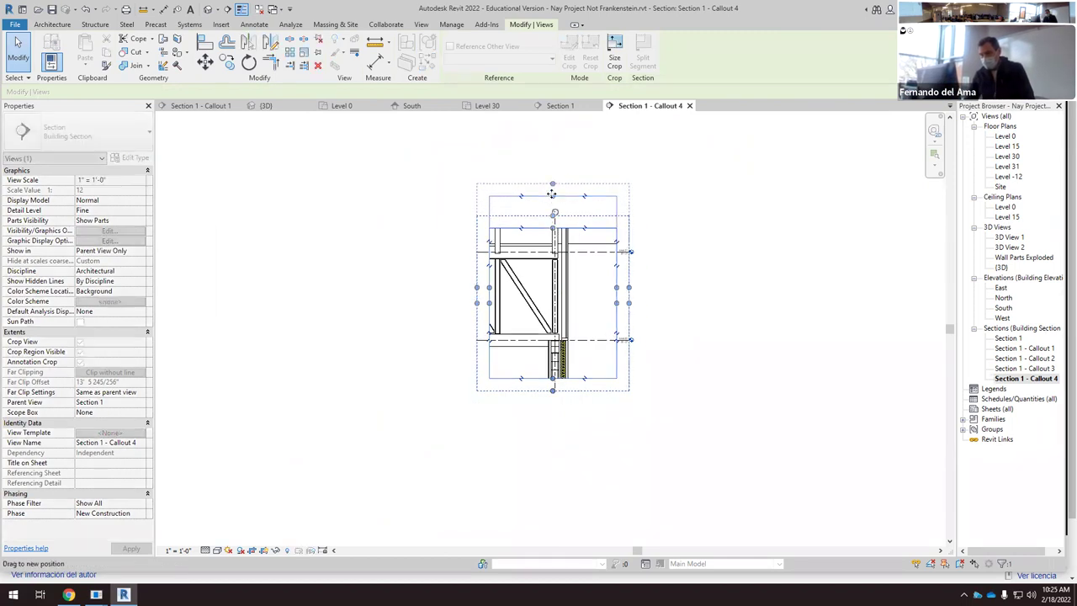
scroll(547, 202, "up", 2)
left_click_drag(552, 184, 552, 172)
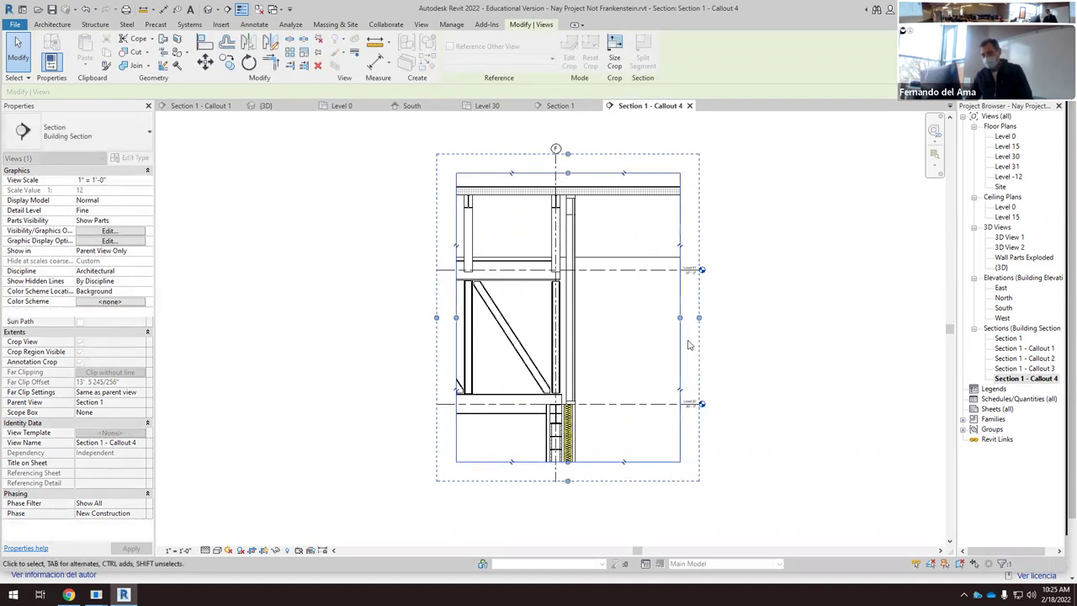
Step: Examine the Storefront's 50mm x 150mm head mullion where it meets the underside of the roof beside the steel beam
scroll(576, 212, "up", 4)
scroll(576, 212, "up", 2)
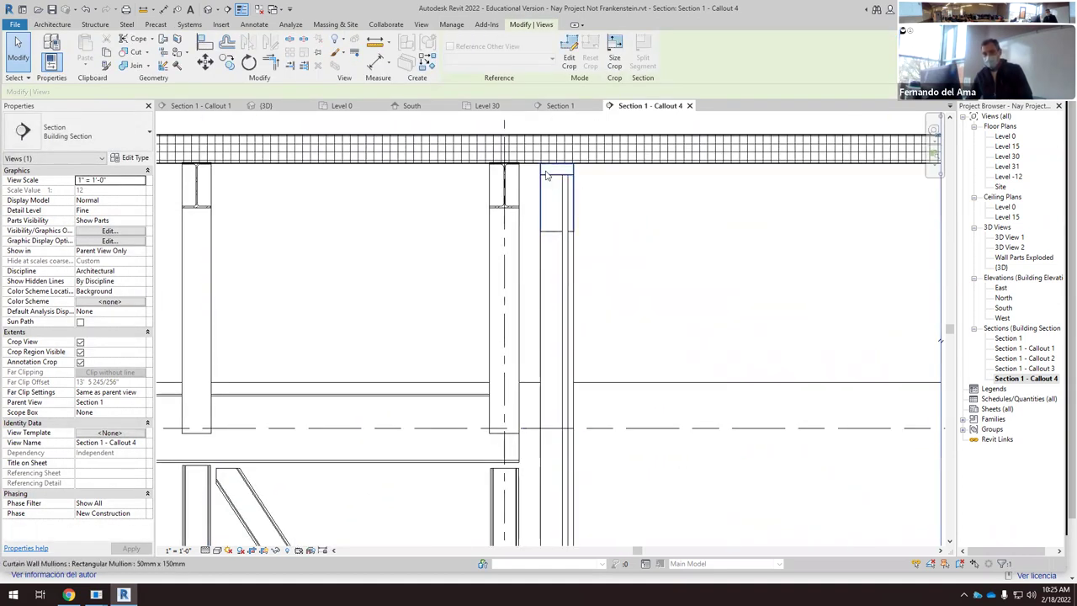
left_click(578, 212)
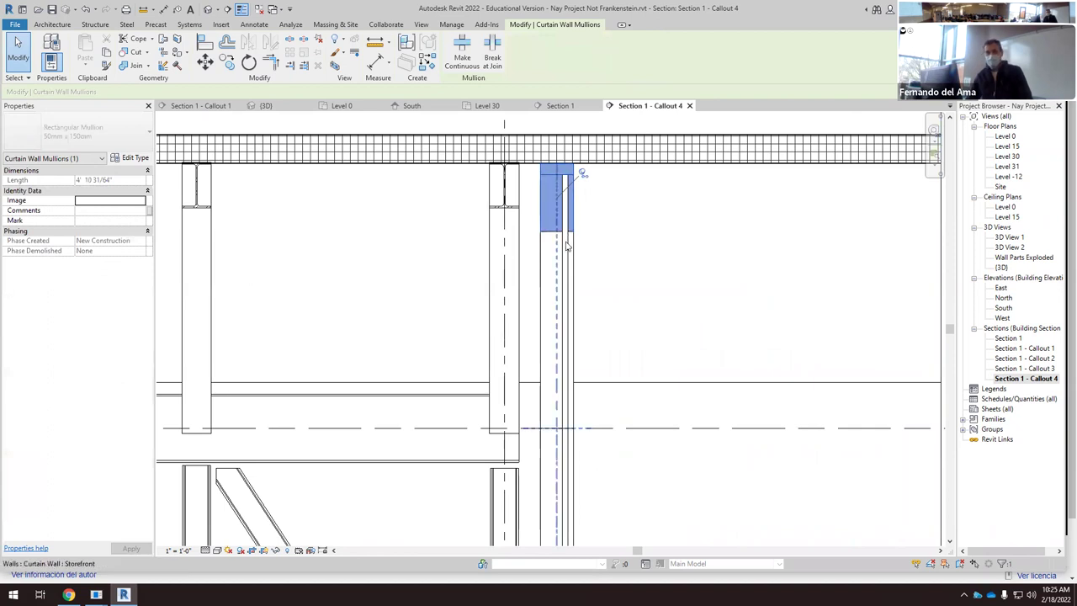
left_click(631, 233)
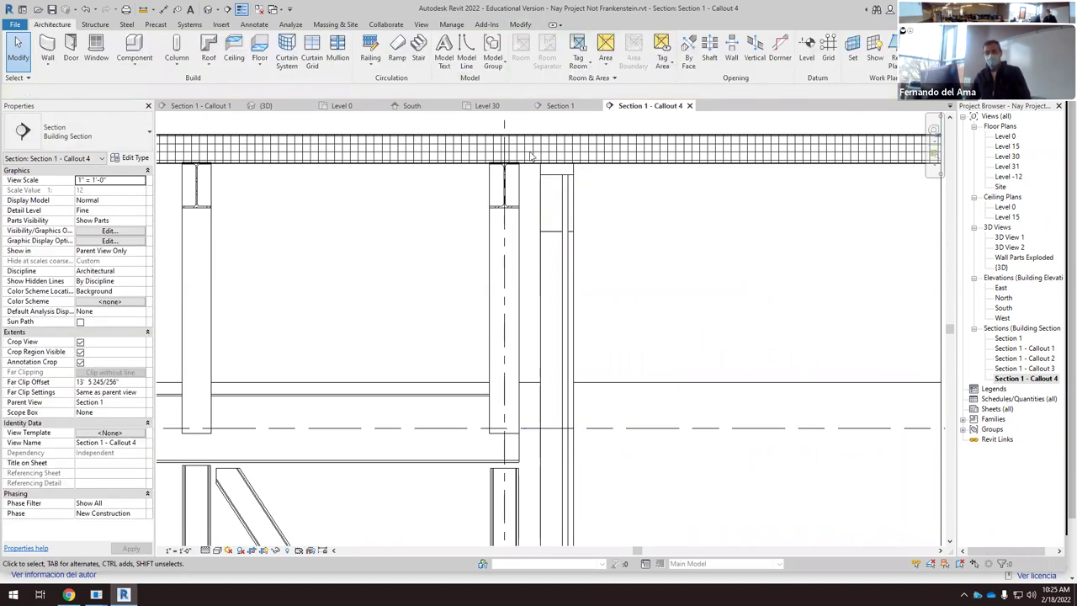
scroll(572, 181, "up", 3)
scroll(584, 182, "up", 2)
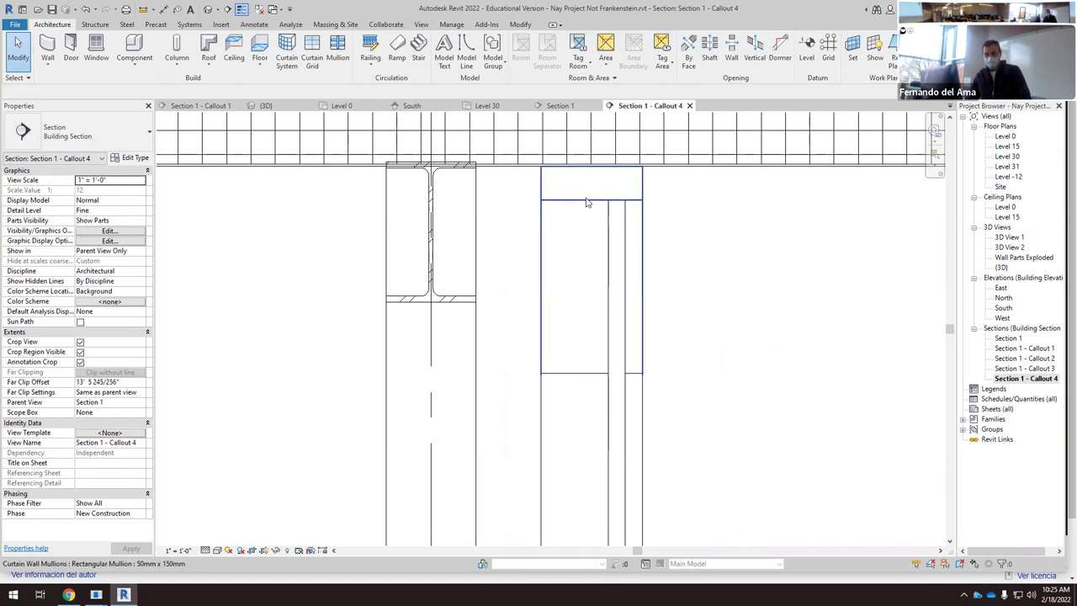
left_click(586, 203)
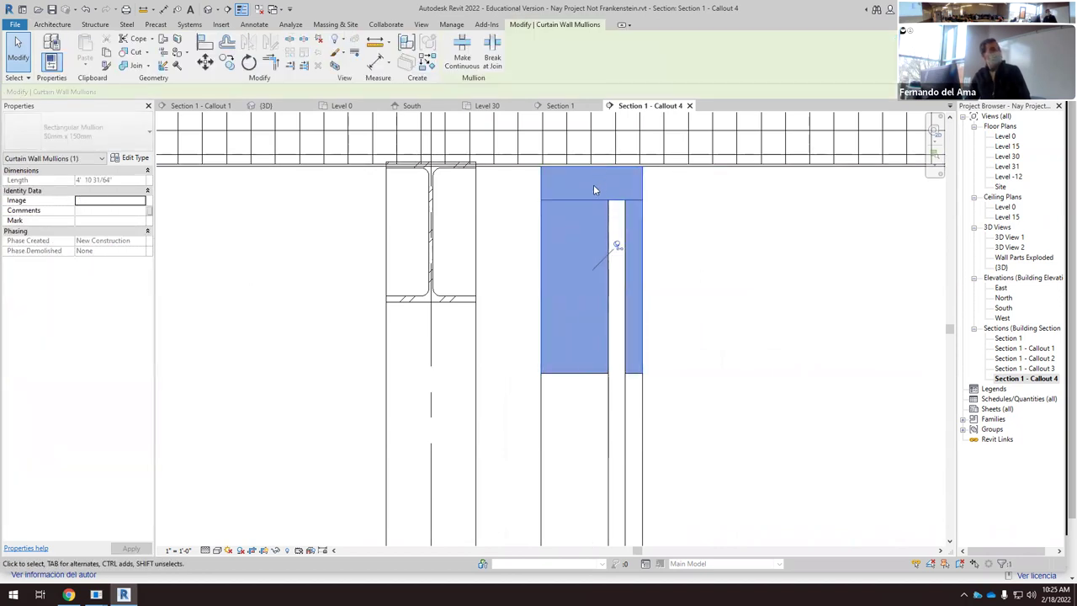
scroll(593, 189, "down", 5)
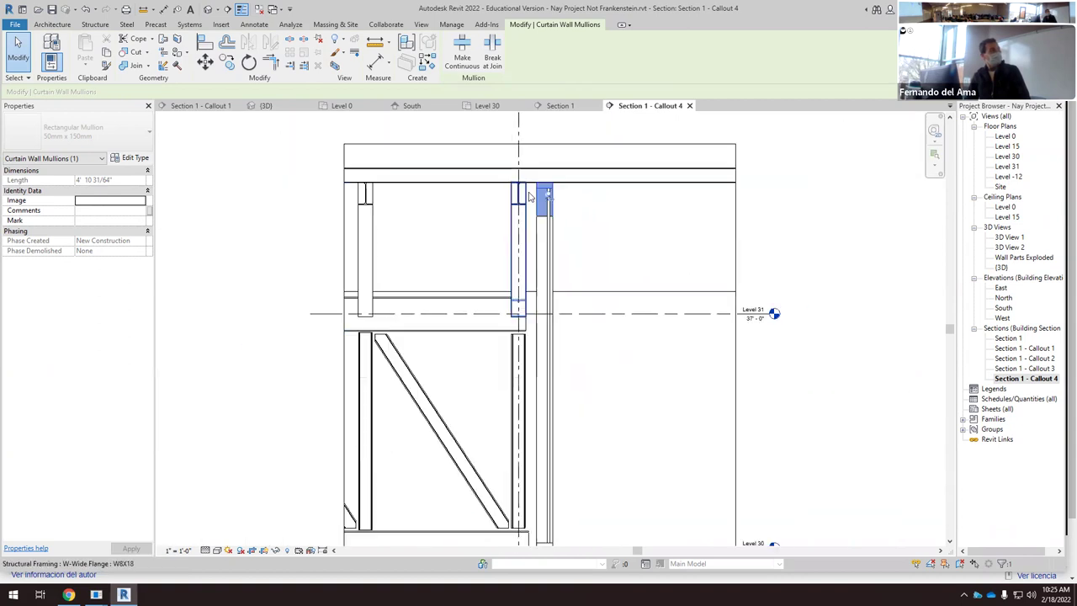
scroll(529, 196, "down", 3)
left_click(711, 426)
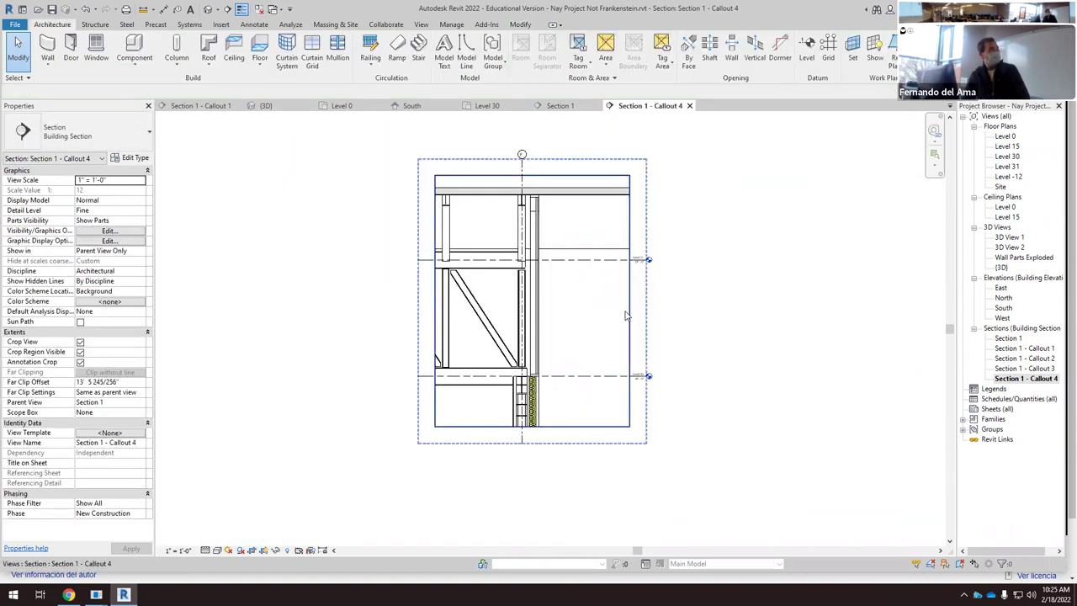
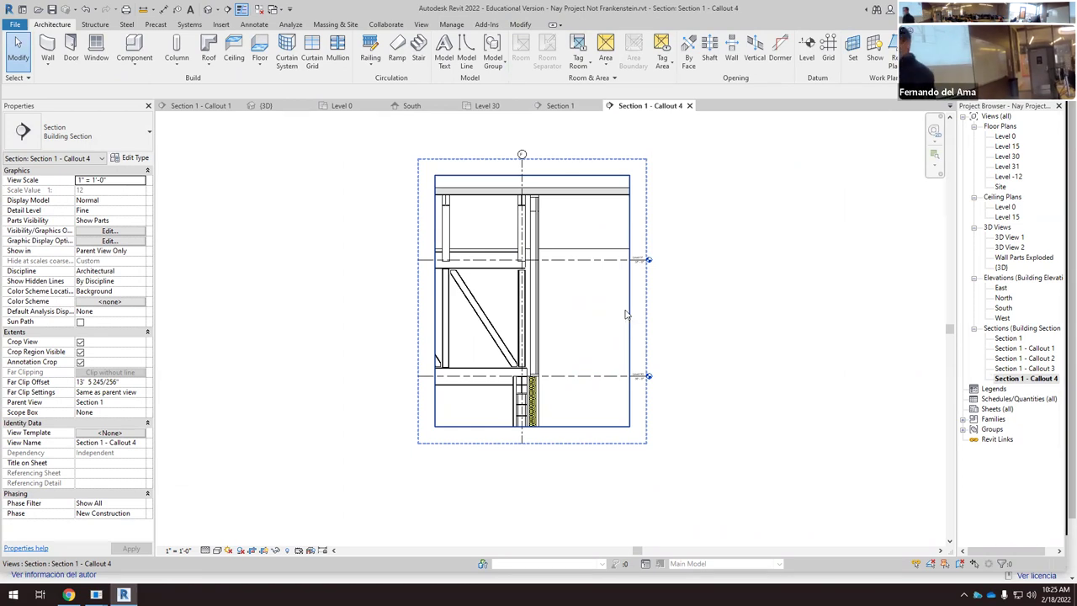
Step: Open Section 1 and extend the upper edge of its crop region above the roof
key("ctrl+Tab")
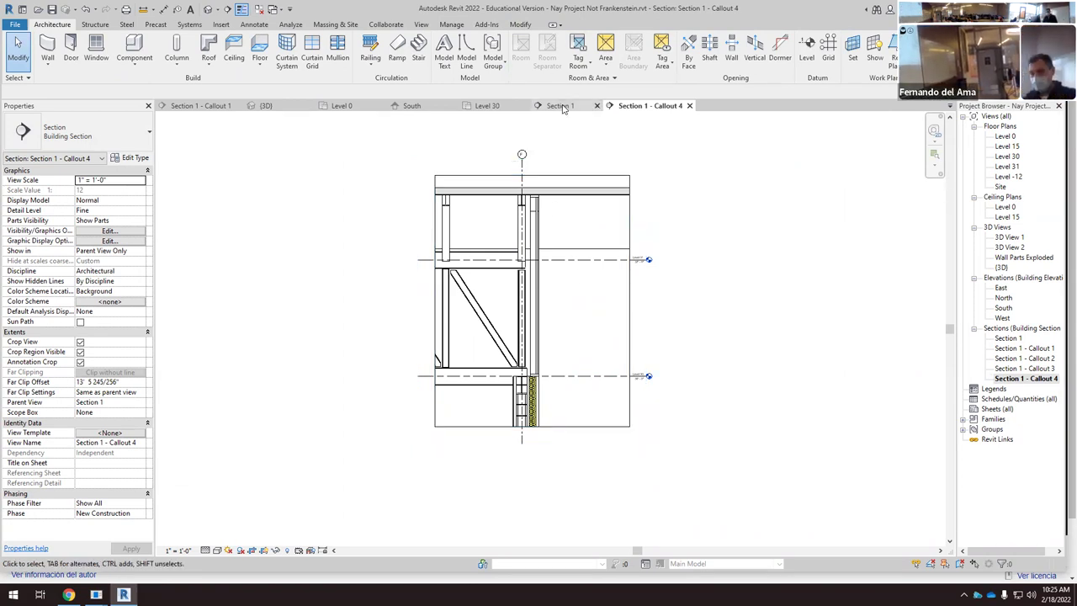
scroll(567, 314, "down", 5)
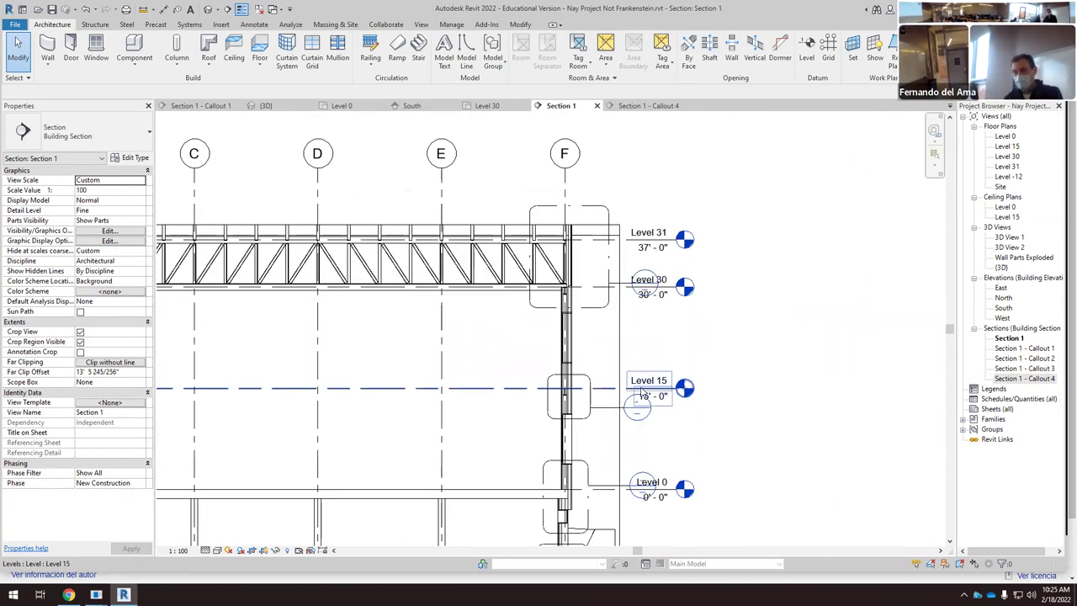
left_click(259, 226)
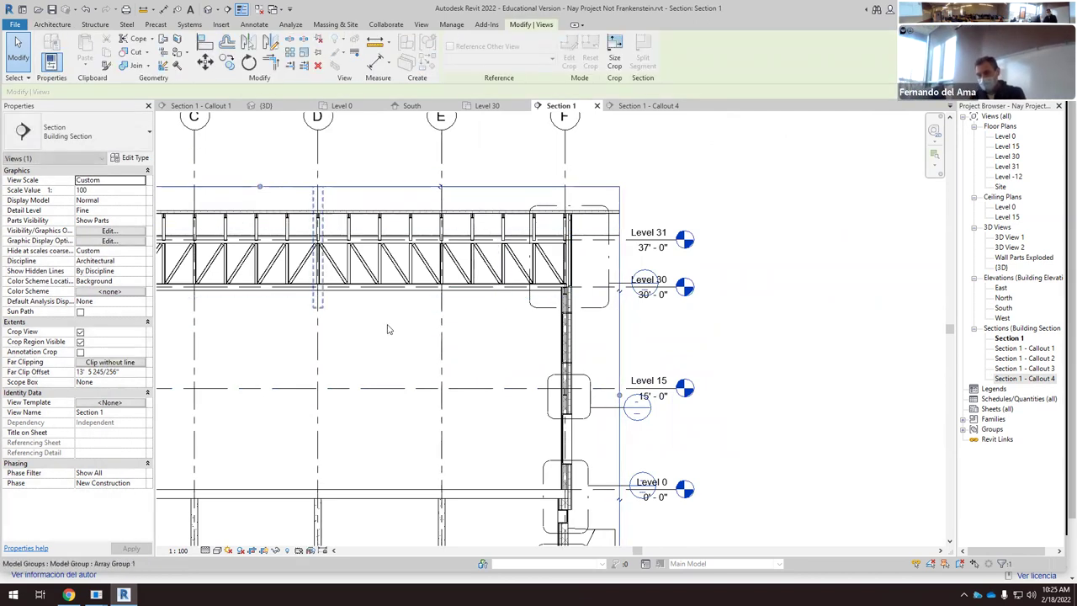
scroll(751, 373, "down", 3)
left_click(743, 257)
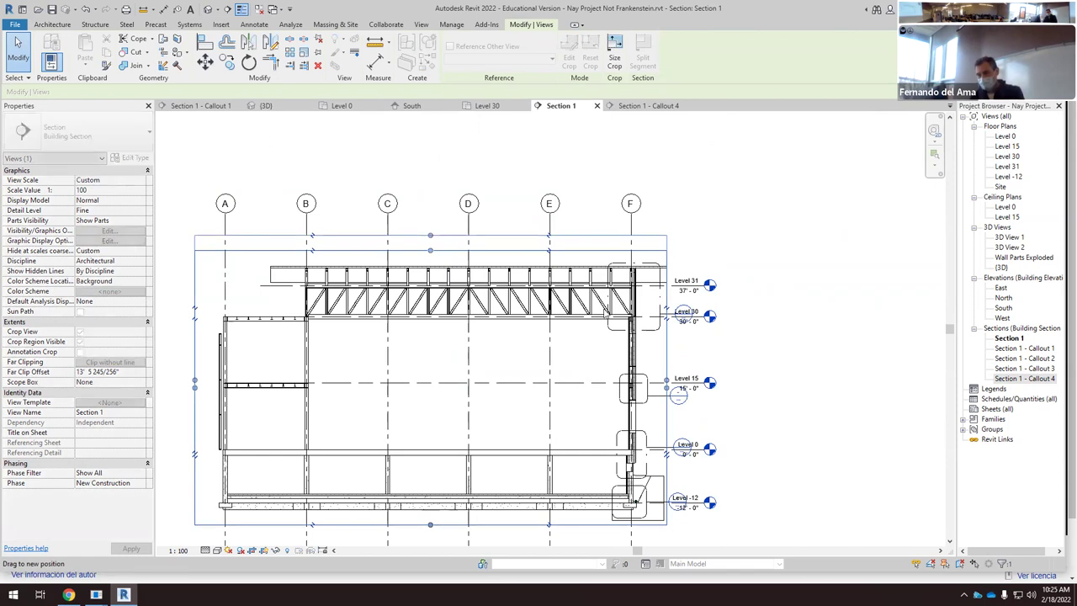
scroll(777, 370, "up", 3)
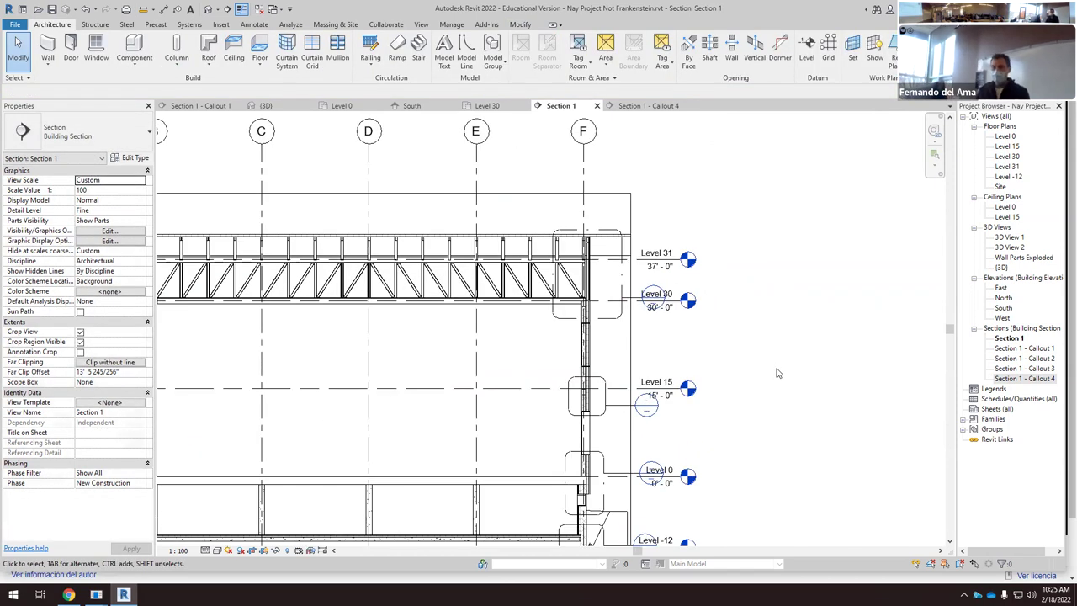
scroll(621, 309, "up", 2)
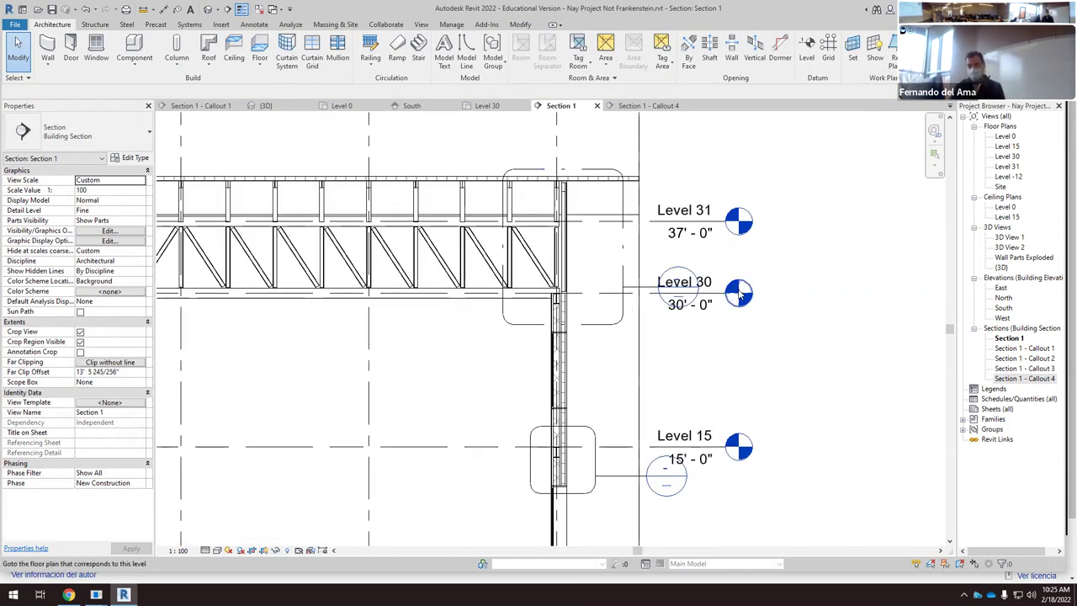
Step: Examine in Callout 4 how the Storefront's sill mullion sits on the insulated panel wall at Level 30
scroll(739, 293, "down", 1)
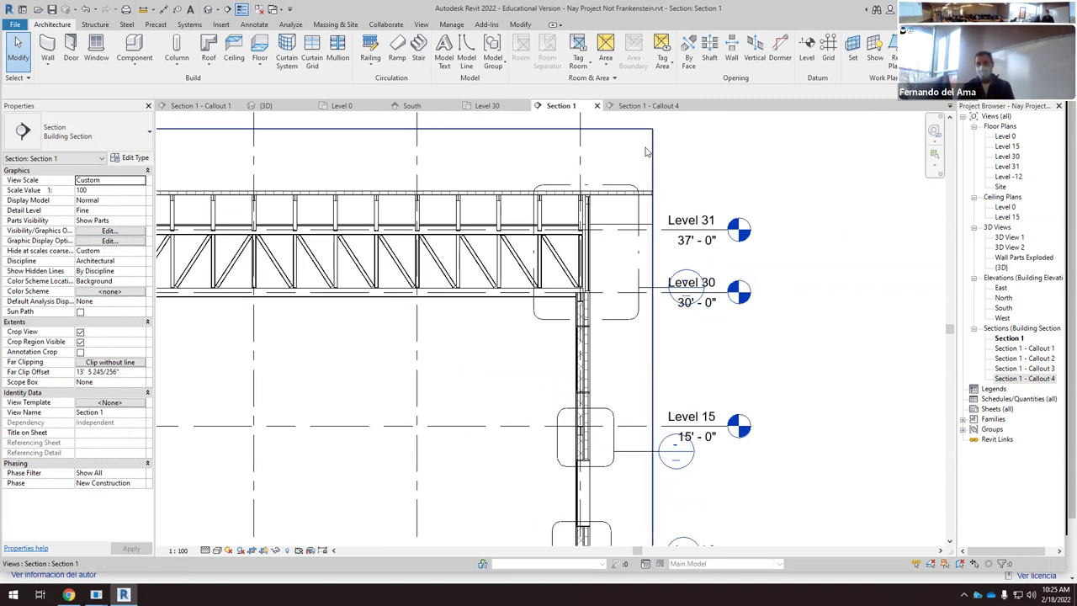
left_click(648, 105)
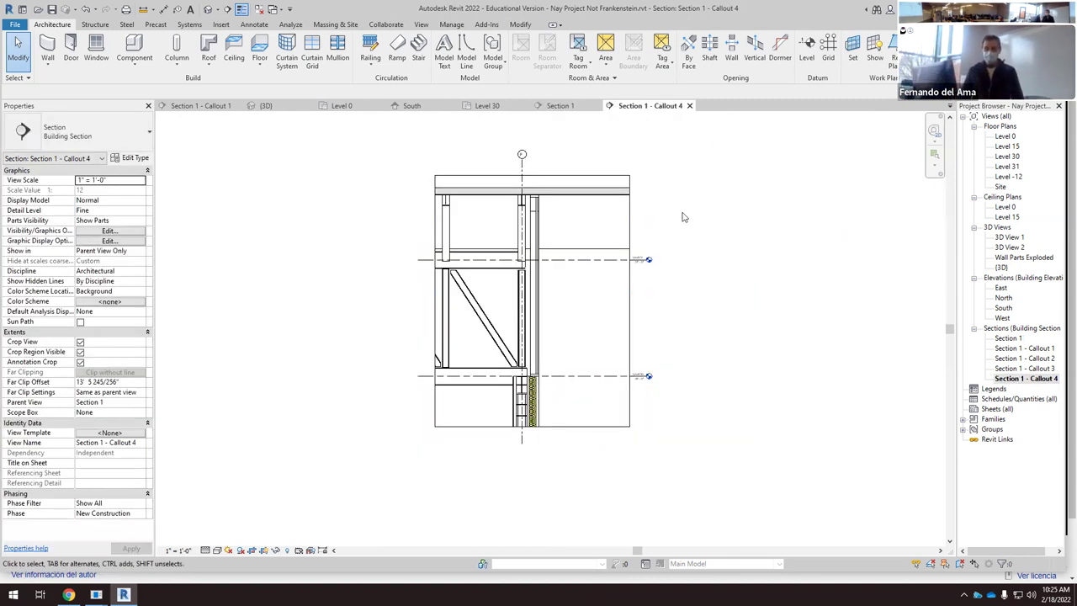
scroll(522, 394, "up", 3)
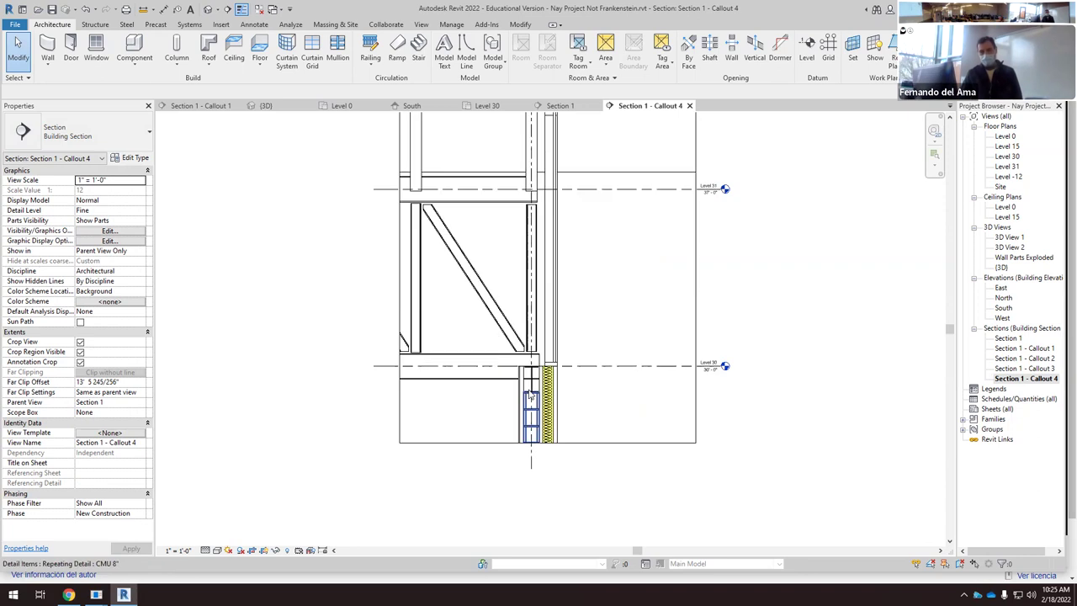
scroll(544, 389, "up", 6)
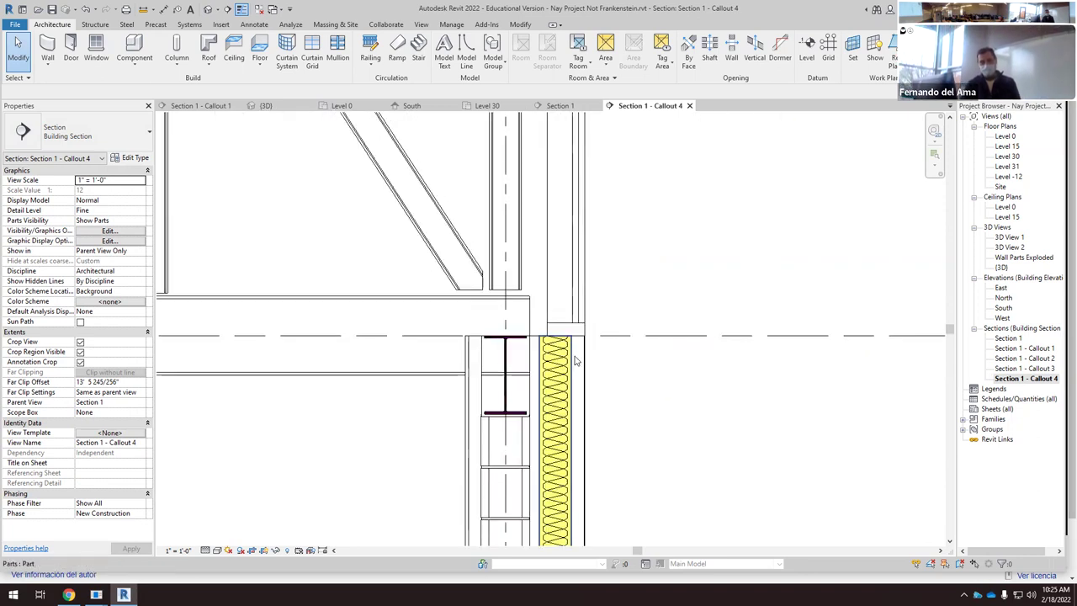
scroll(574, 332, "up", 4)
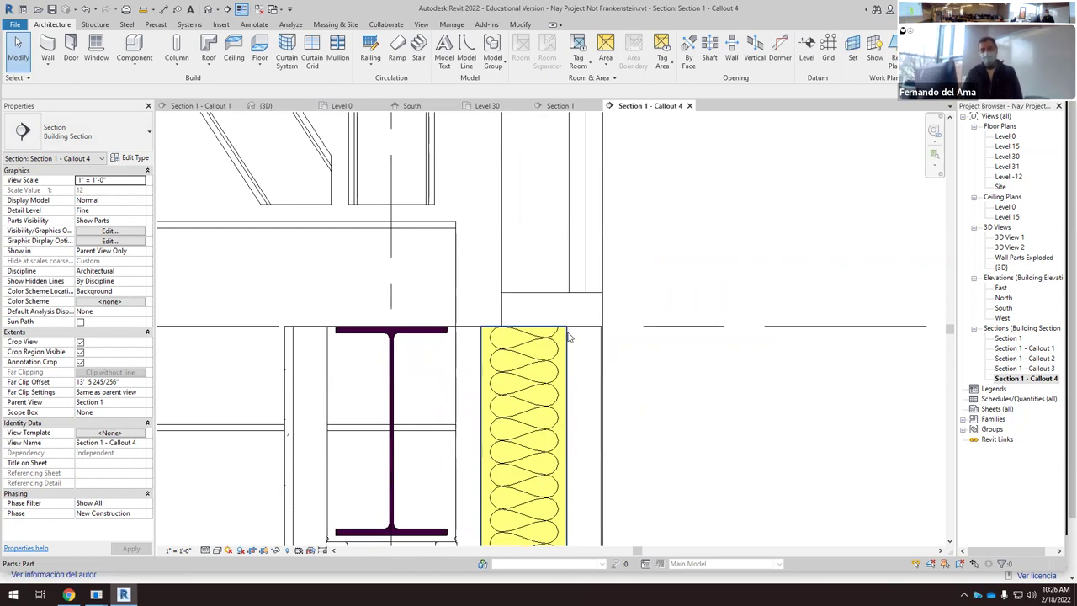
scroll(570, 337, "down", 3)
scroll(569, 337, "down", 8)
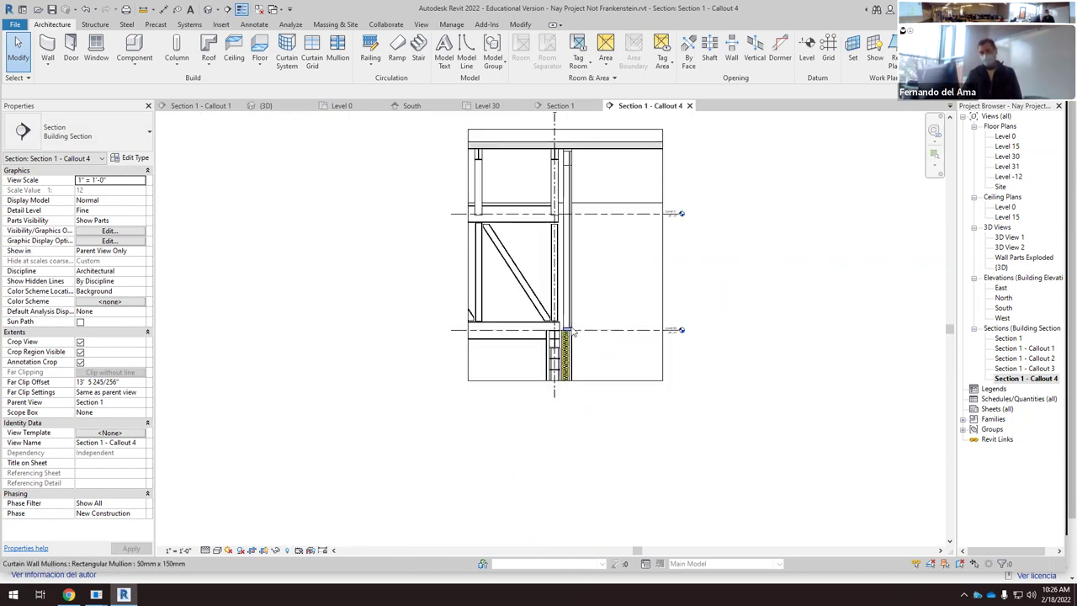
Step: Extend the upper edge of Callout 4's crop region slightly further above the roof
scroll(583, 185, "up", 3)
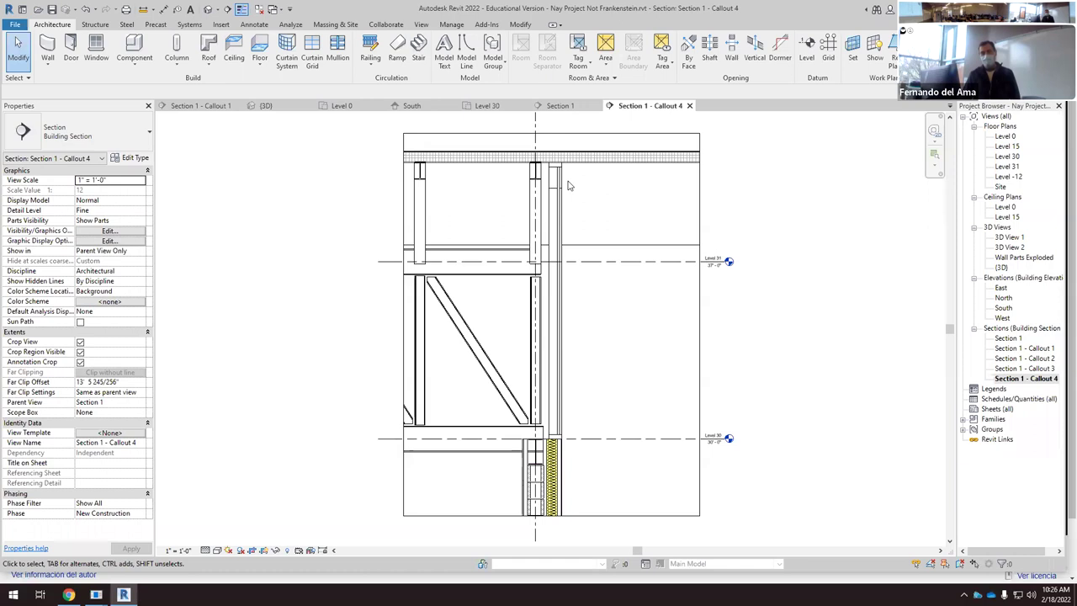
scroll(593, 252, "up", 2)
scroll(610, 202, "down", 2)
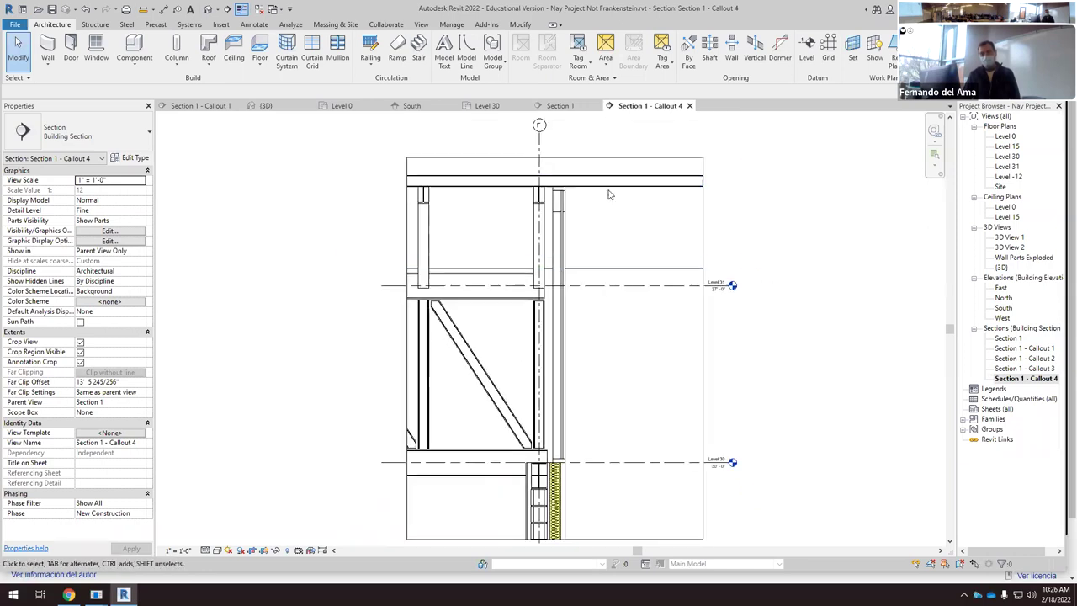
left_click(761, 243)
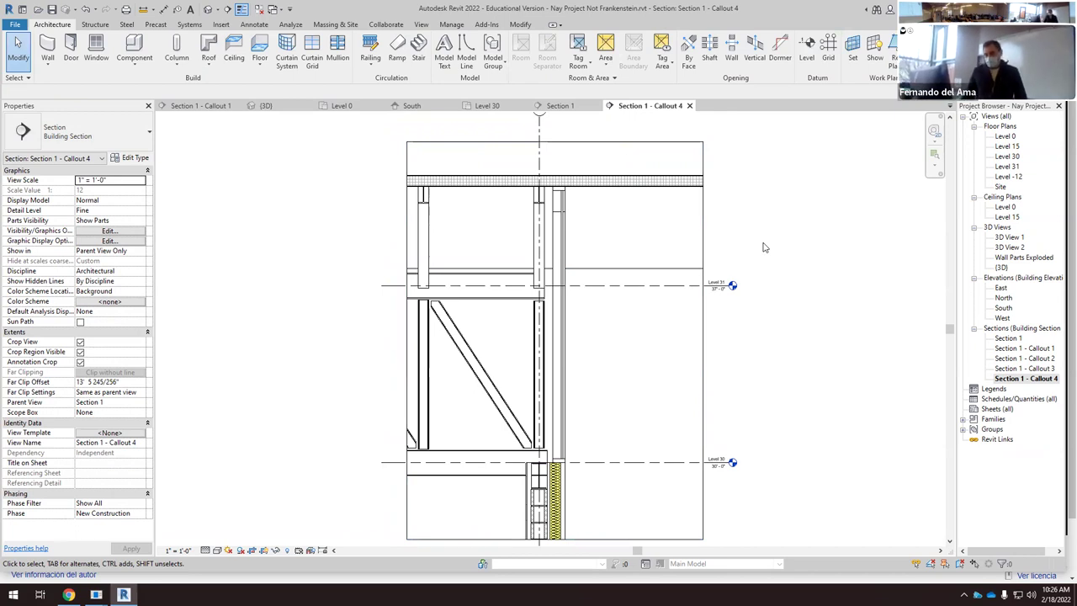
Step: Inspect the Truss with Cope model group where its bottom chord bears on the steel beam at Level 30
scroll(546, 475, "up", 3)
scroll(545, 474, "up", 1)
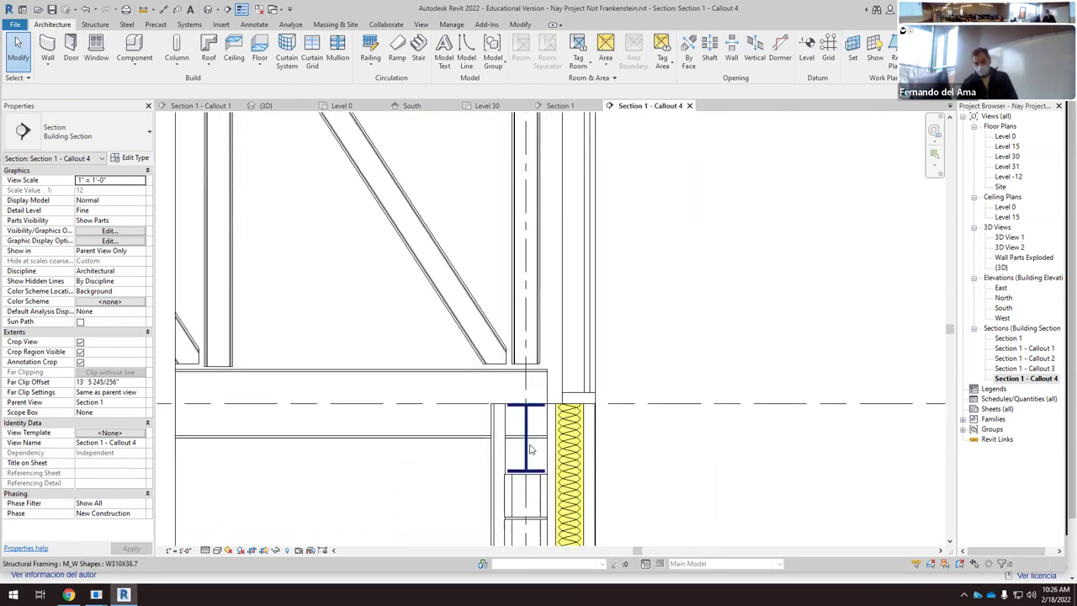
scroll(542, 433, "up", 2)
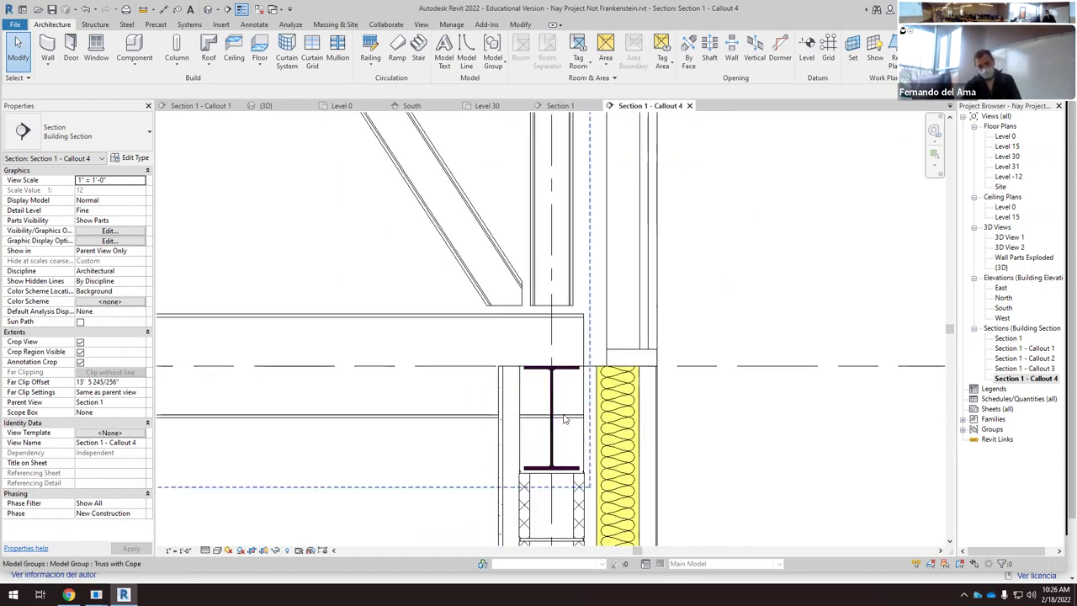
left_click(568, 422)
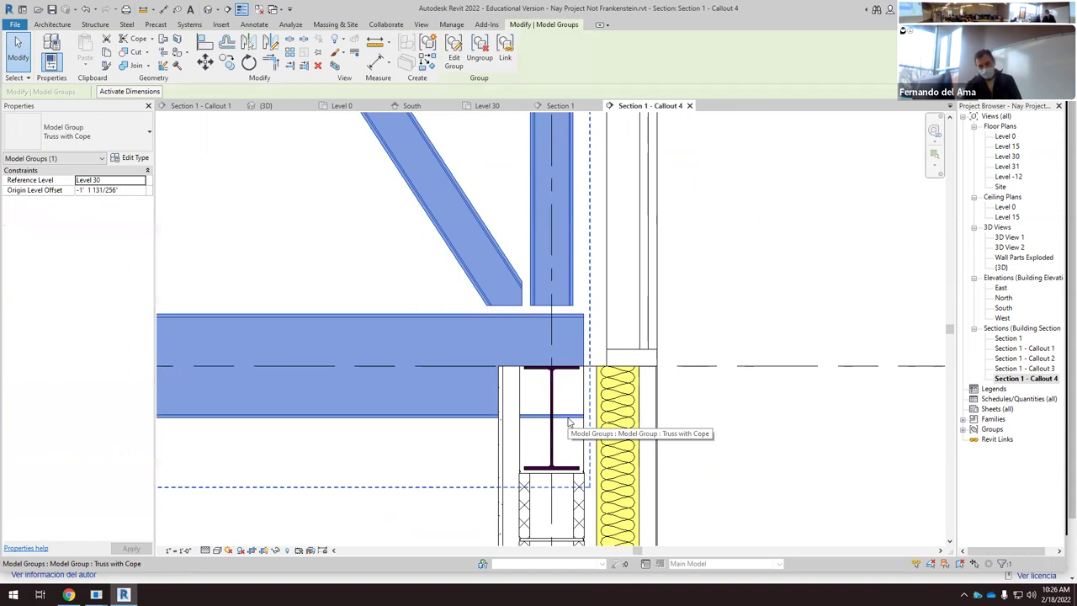
left_click(496, 465)
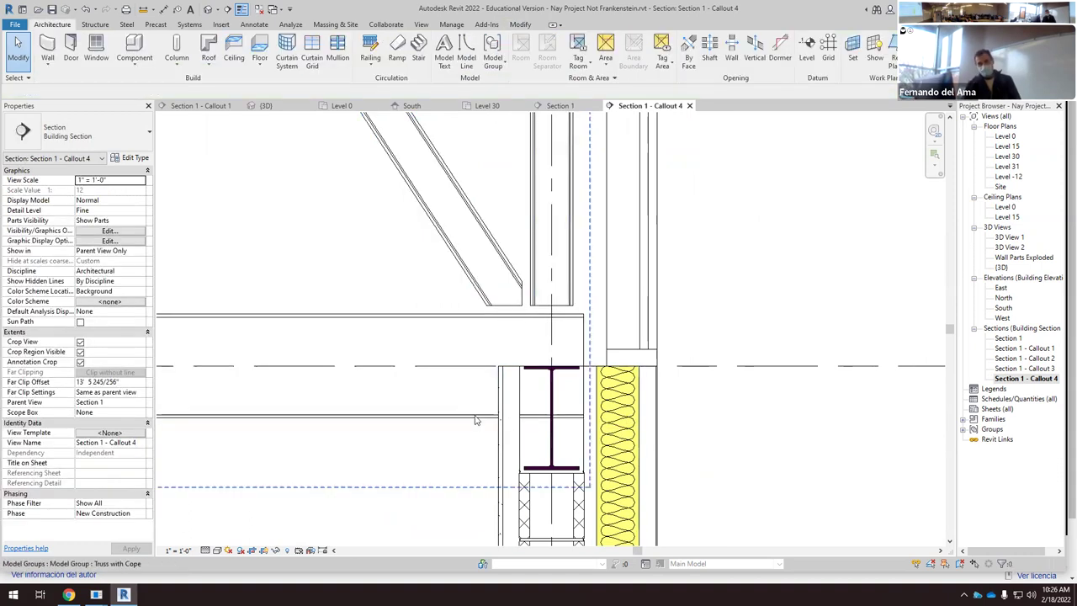
left_click(476, 419)
scroll(706, 457, "up", 2)
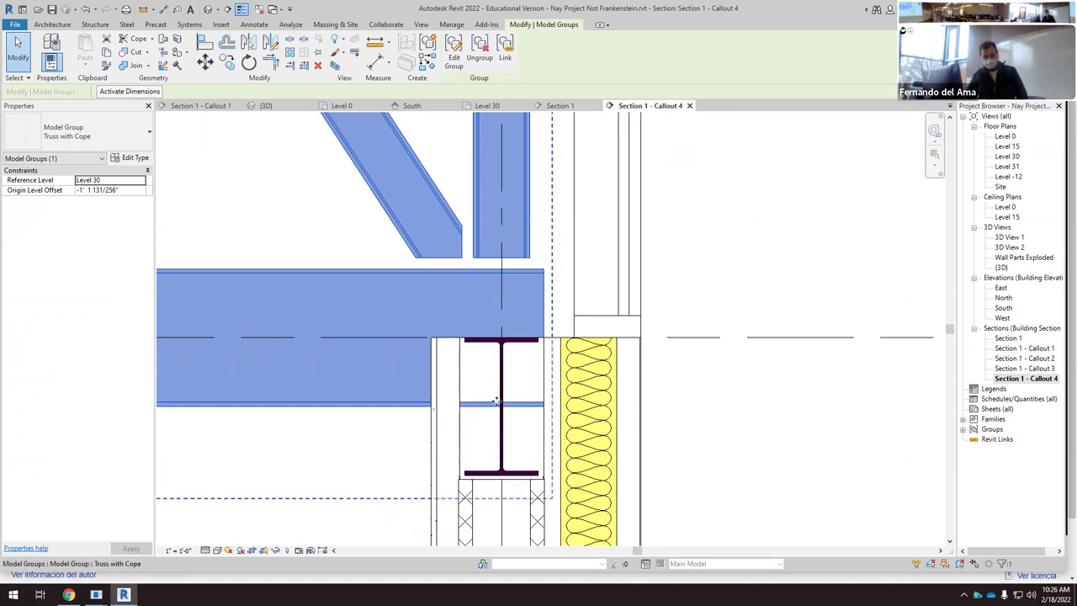
scroll(507, 378, "down", 4)
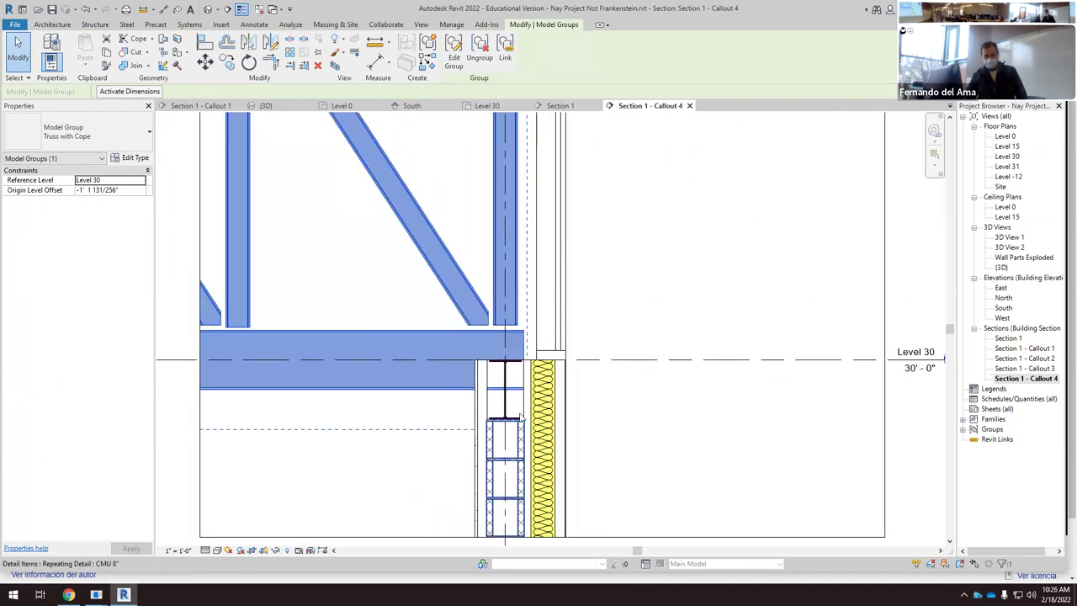
scroll(522, 454, "up", 1)
scroll(612, 427, "down", 1)
scroll(612, 427, "down", 2)
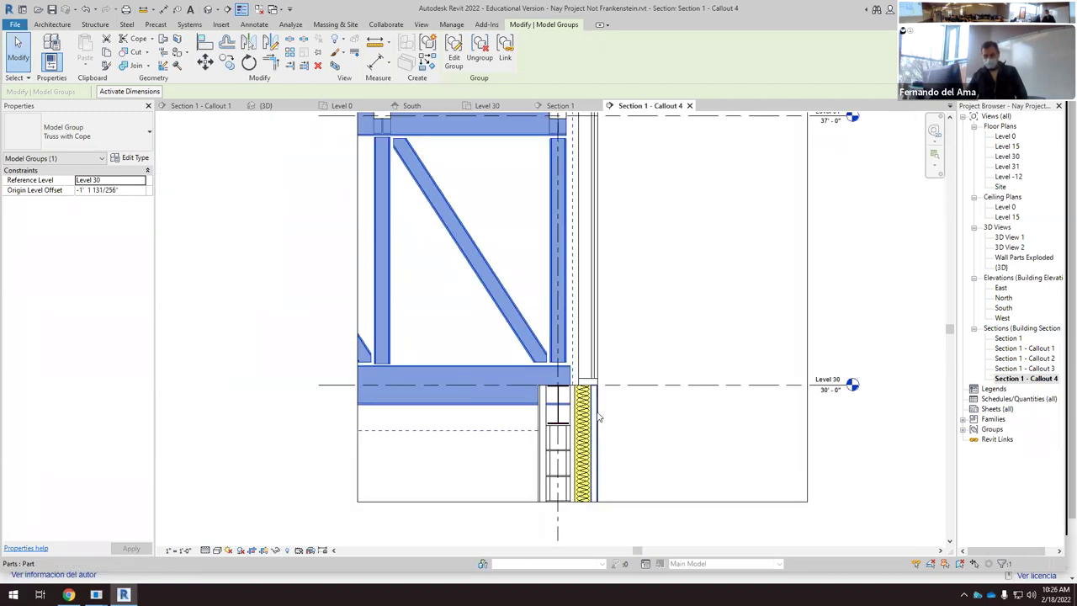
scroll(536, 380, "down", 1)
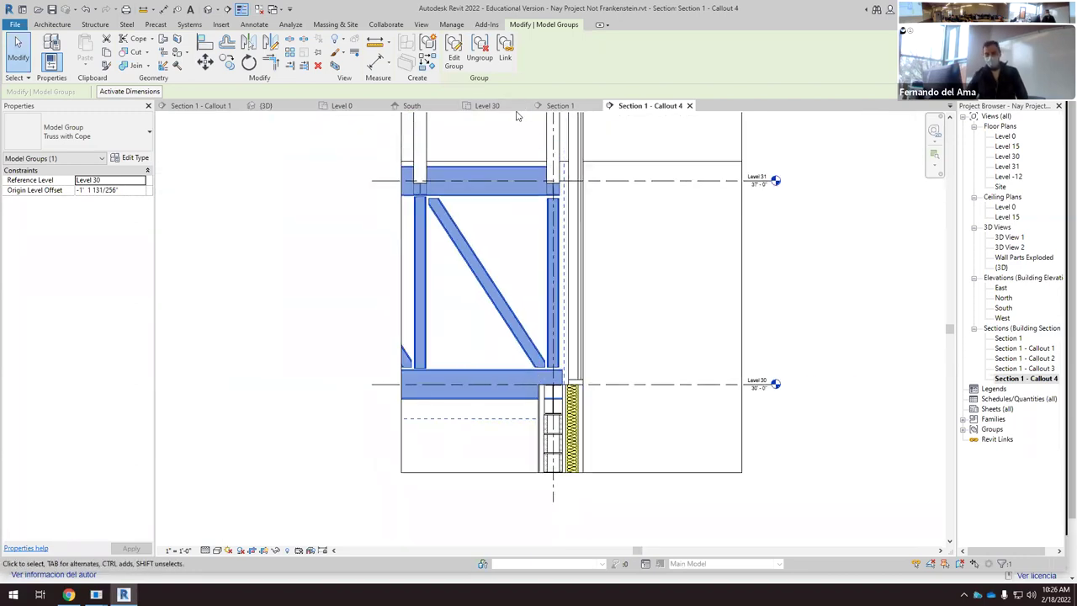
Step: Compare the Level 30 junction of truss, panel wall and Storefront in Section 1 with the same area in Callout 4
left_click(555, 106)
left_click(829, 351)
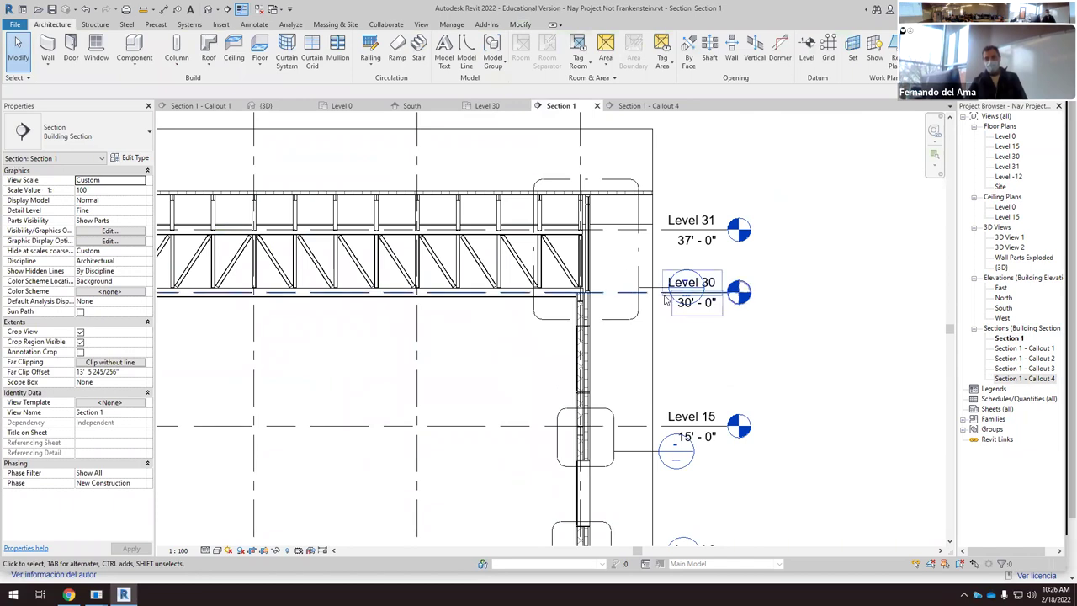
scroll(564, 349, "up", 4)
scroll(564, 349, "up", 2)
scroll(580, 319, "up", 4)
scroll(527, 358, "up", 3)
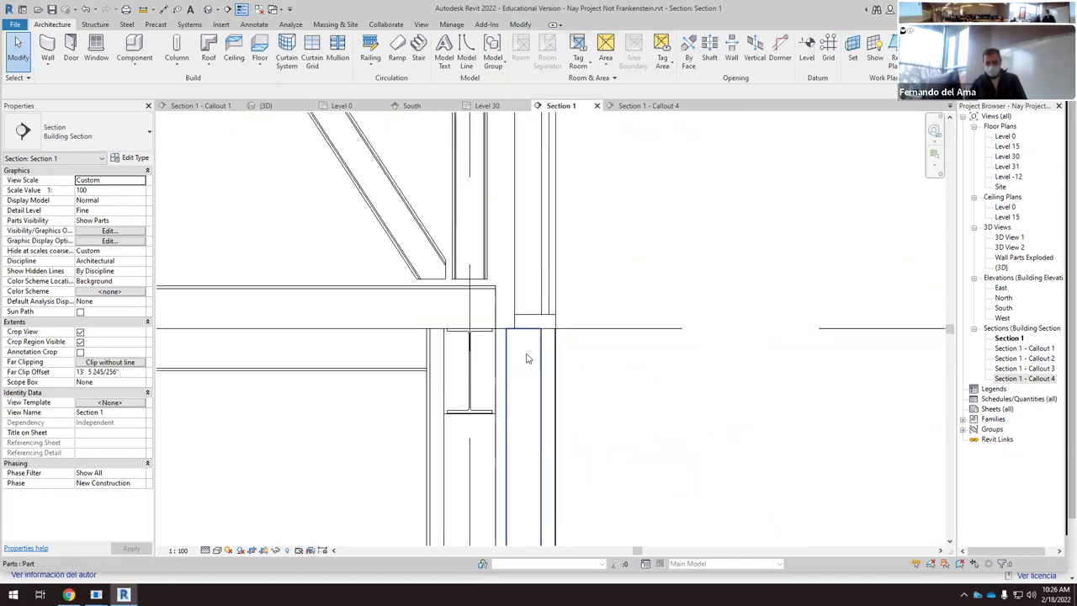
scroll(530, 341, "down", 4)
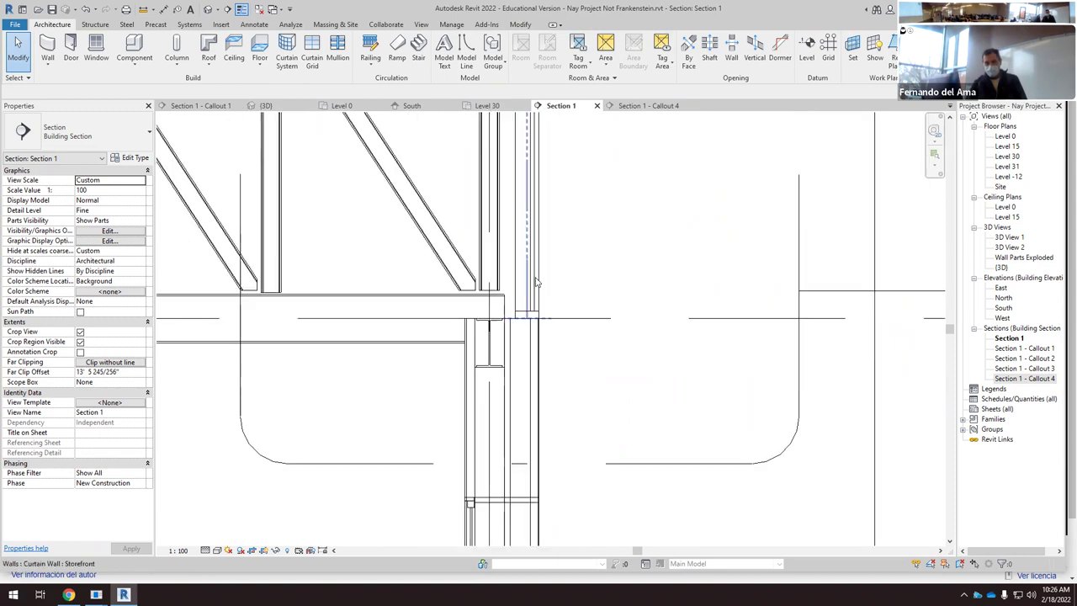
left_click(643, 105)
scroll(536, 357, "down", 3)
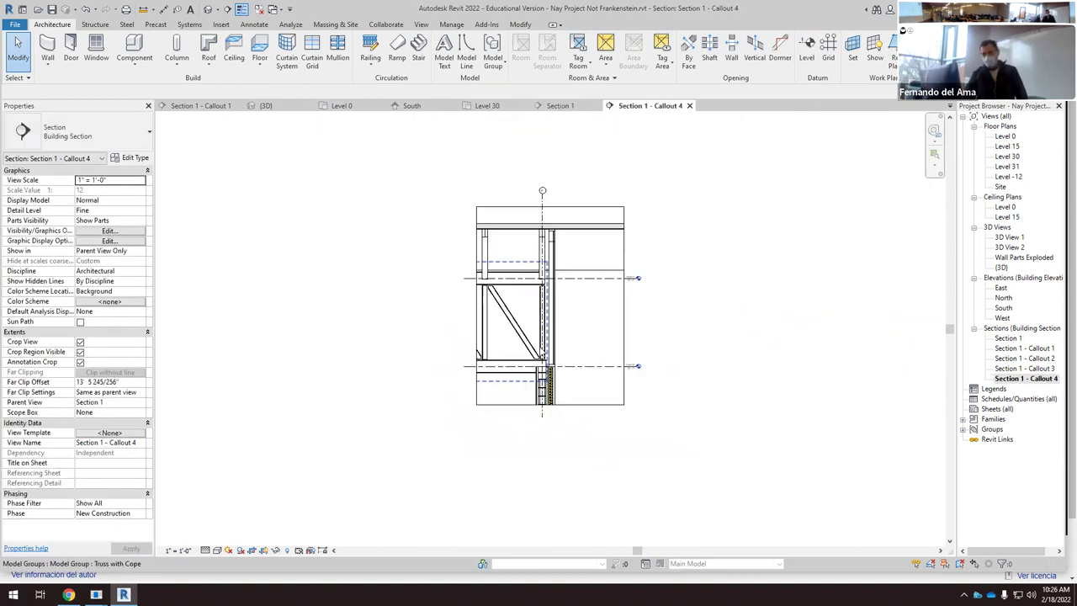
scroll(538, 355, "up", 3)
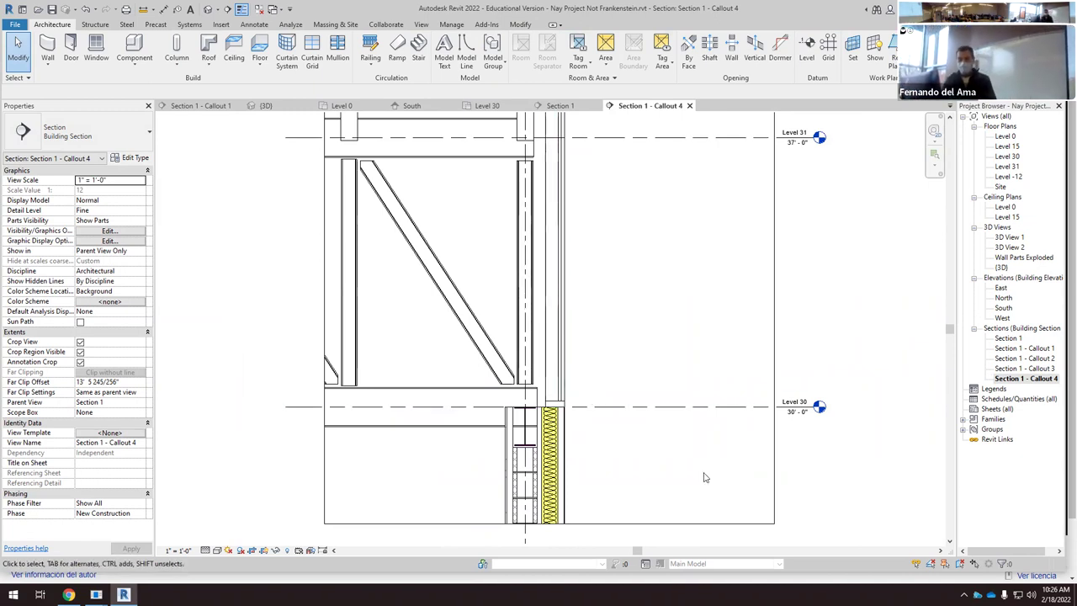
Step: Review the Storefront's full height and its head junction with the roof in Callout 4, checking it against Section 1
scroll(645, 365, "down", 3)
scroll(605, 172, "up", 1)
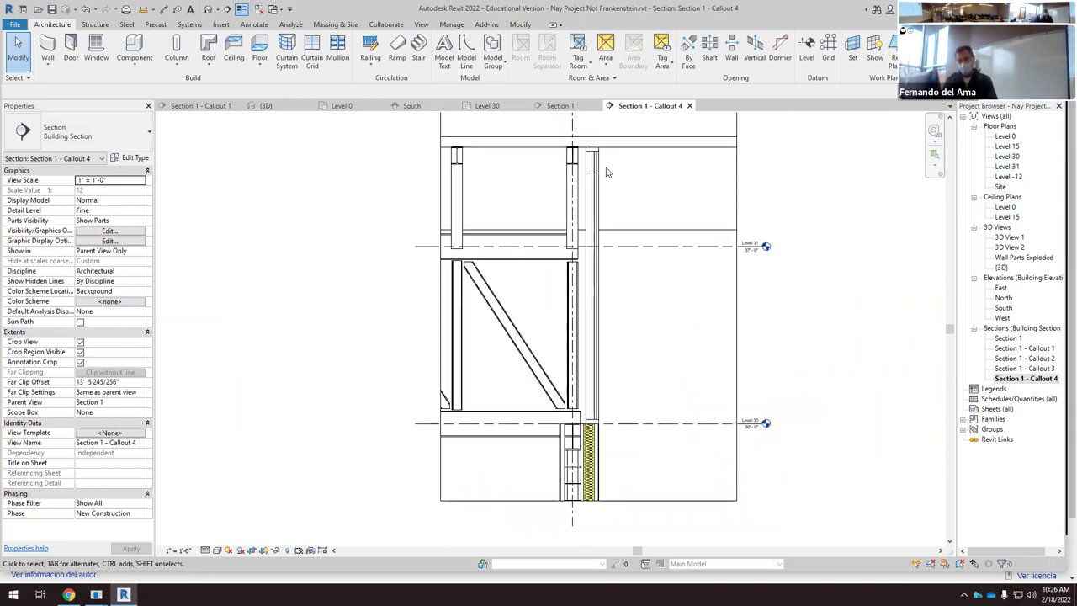
scroll(605, 171, "down", 1)
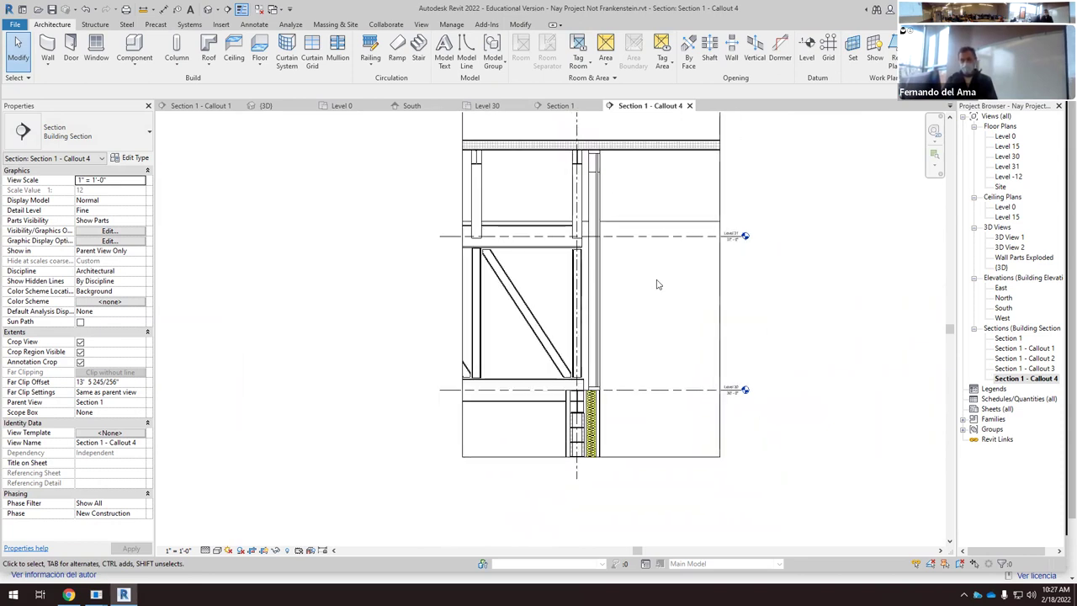
left_click(558, 106)
scroll(587, 237, "down", 5)
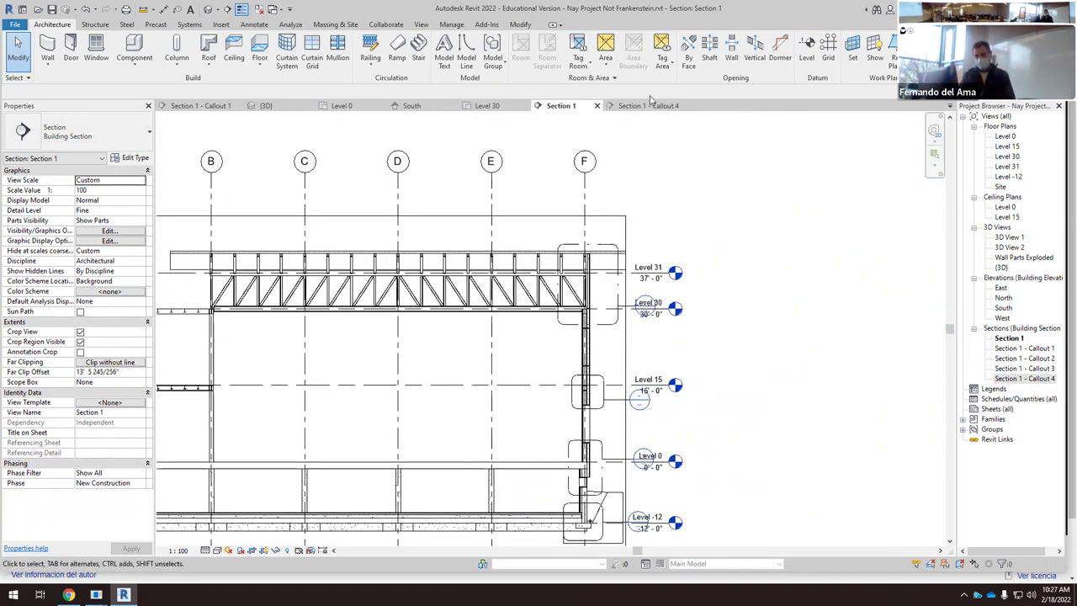
left_click(649, 105)
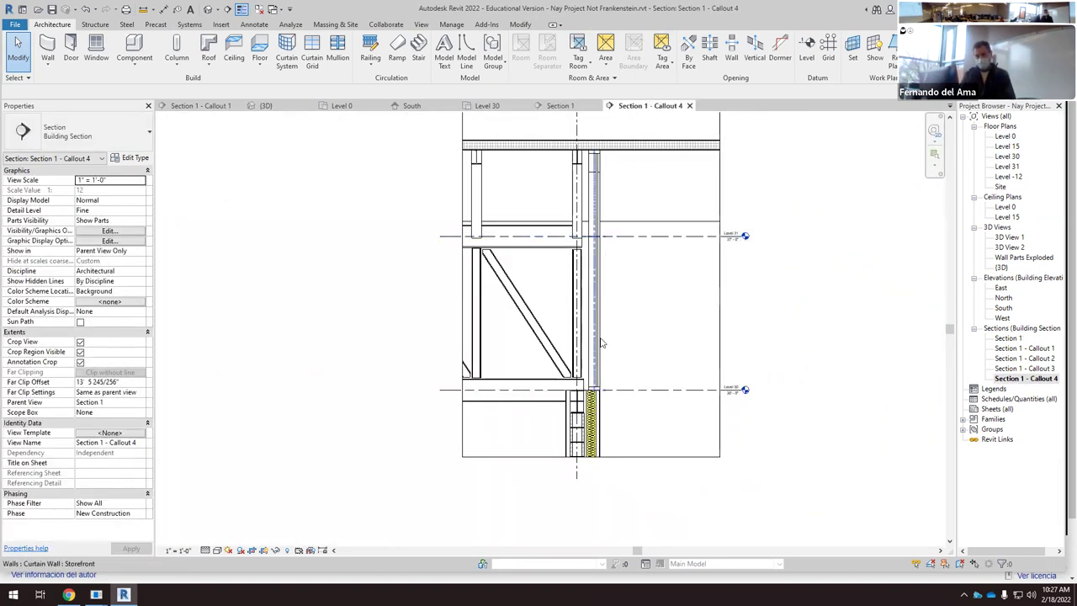
scroll(619, 325, "up", 1)
scroll(611, 382, "down", 2)
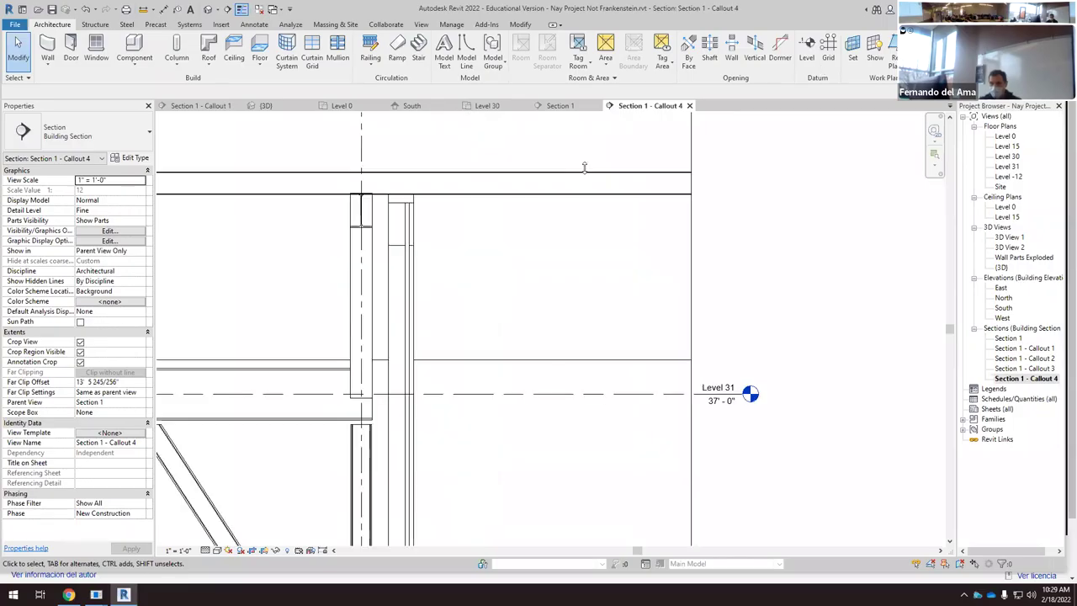
scroll(723, 324, "down", 2)
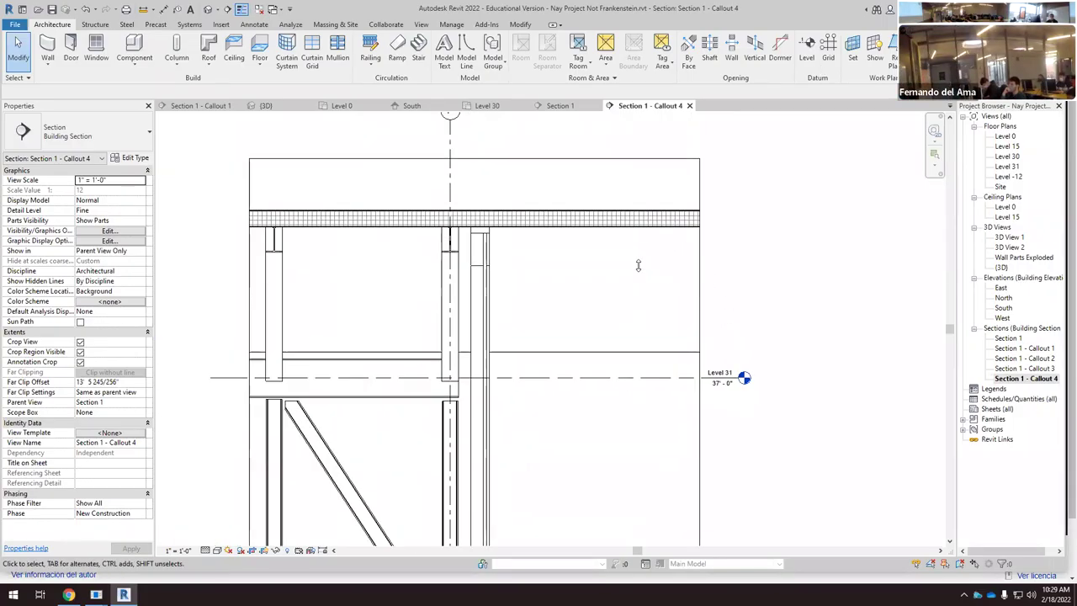
Step: Inspect the layer assembly of the Sandwich 5" roof type without changing it
left_click(130, 157)
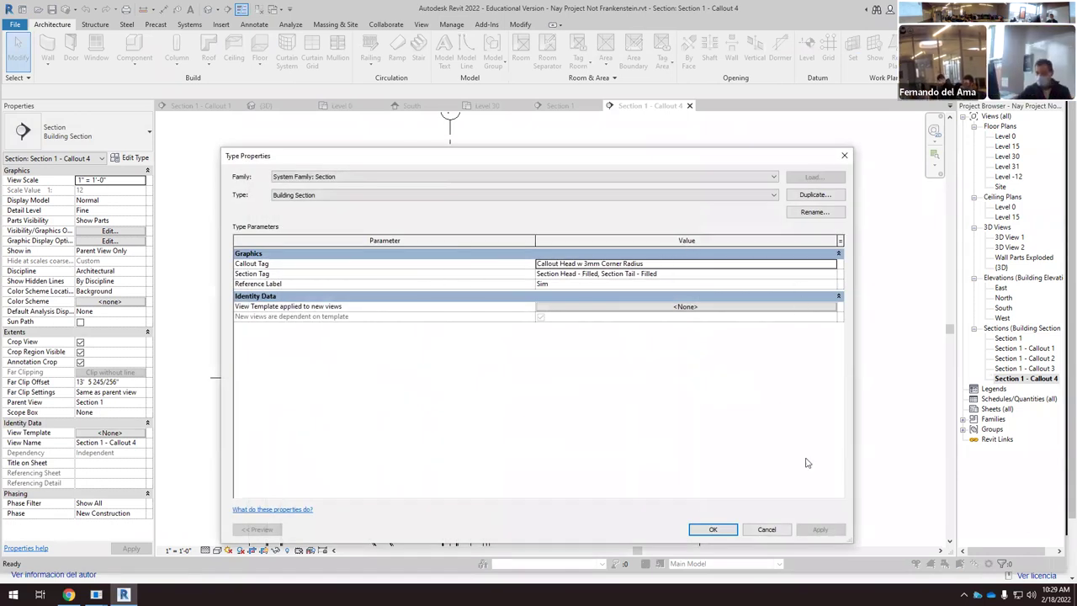
left_click(780, 527)
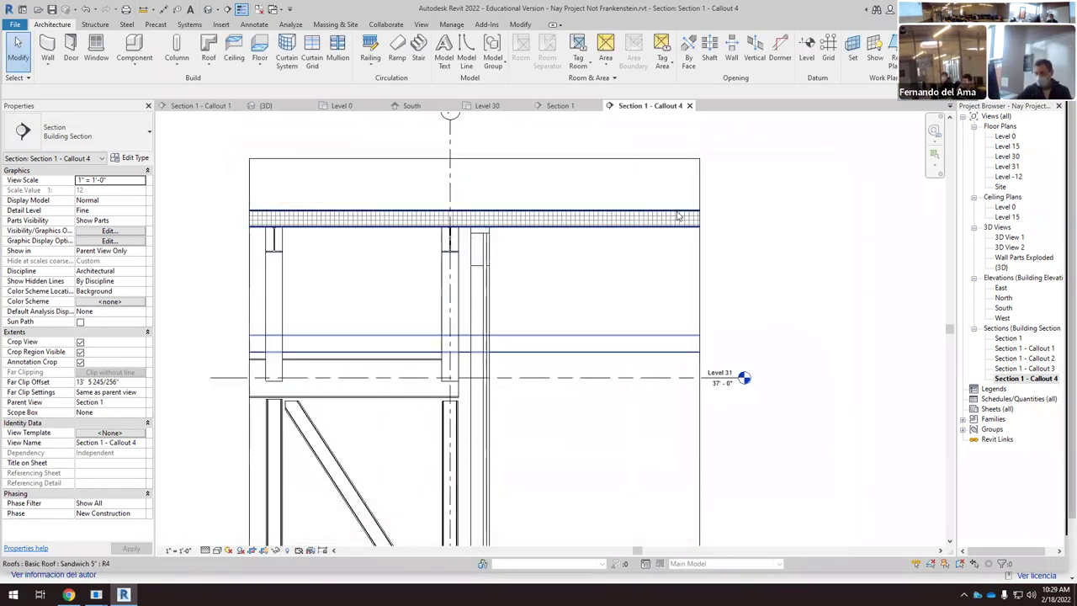
left_click(642, 235)
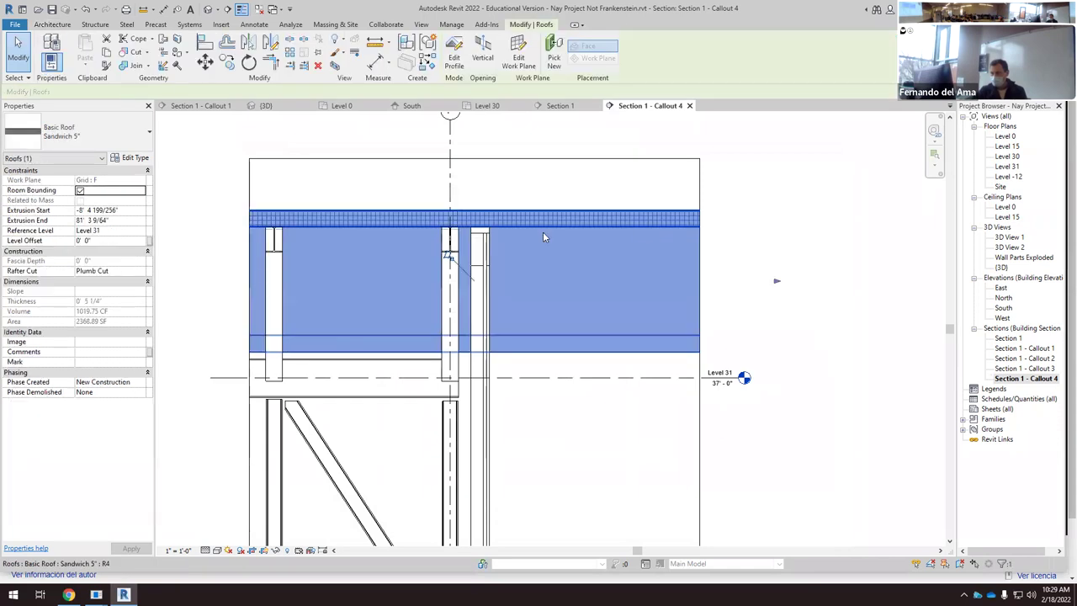
left_click(137, 159)
left_click(698, 268)
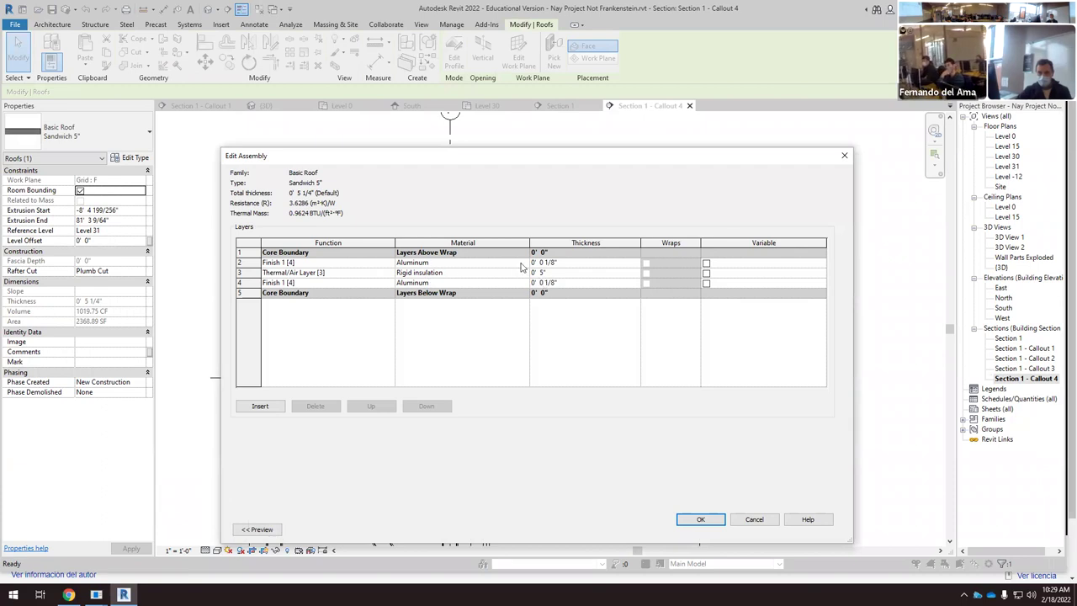
left_click(754, 520)
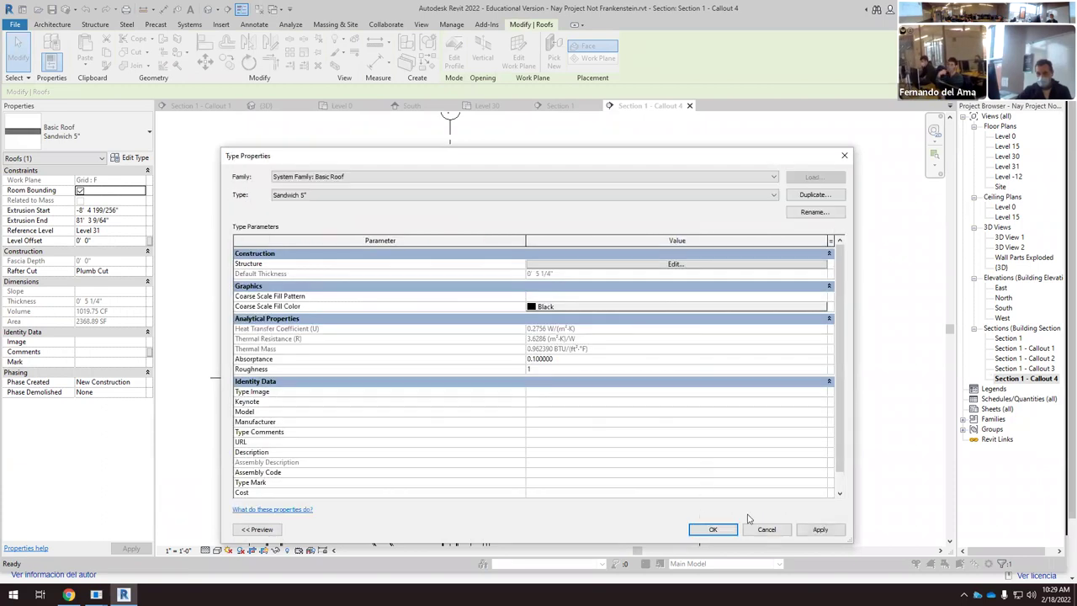
left_click(713, 529)
scroll(623, 322, "down", 3)
left_click(726, 427)
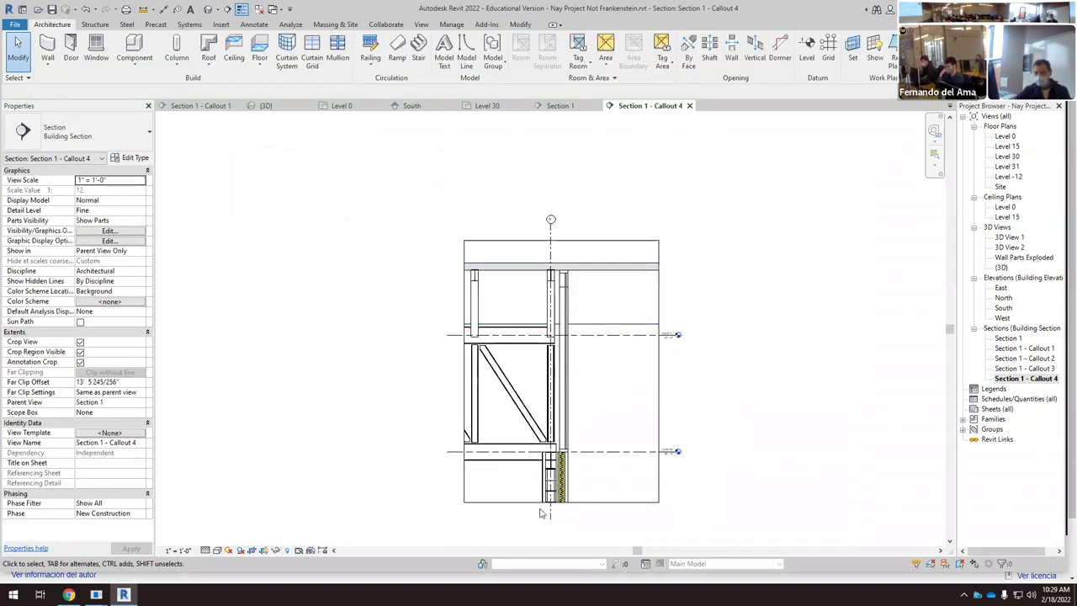
Step: Check the width of the insulation batting lines in the panel wall below Level 30
scroll(578, 496, "up", 3)
scroll(578, 496, "up", 5)
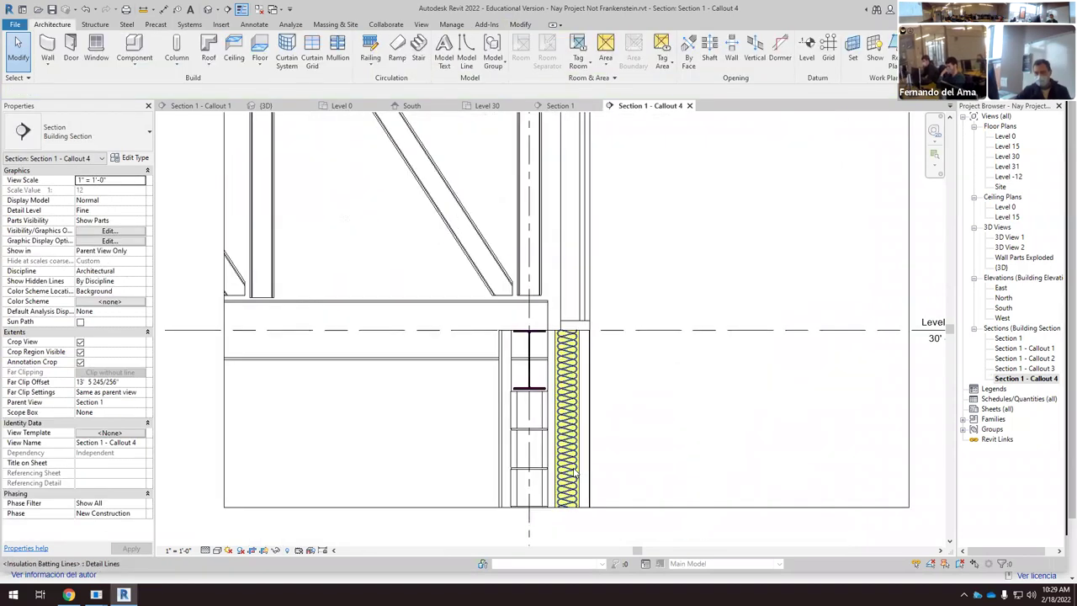
left_click(570, 387)
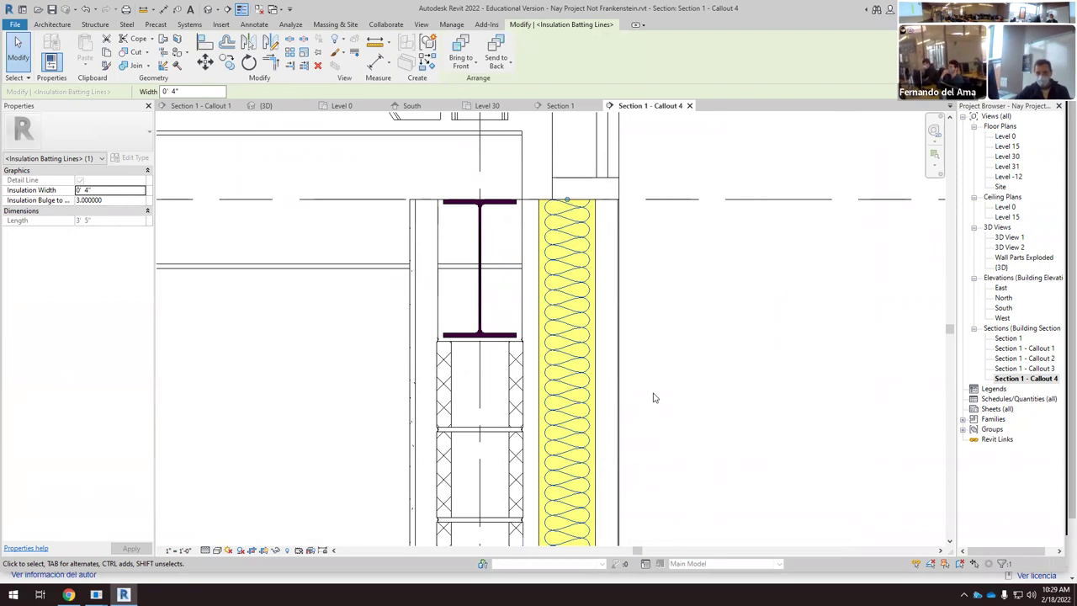
scroll(575, 444, "down", 4)
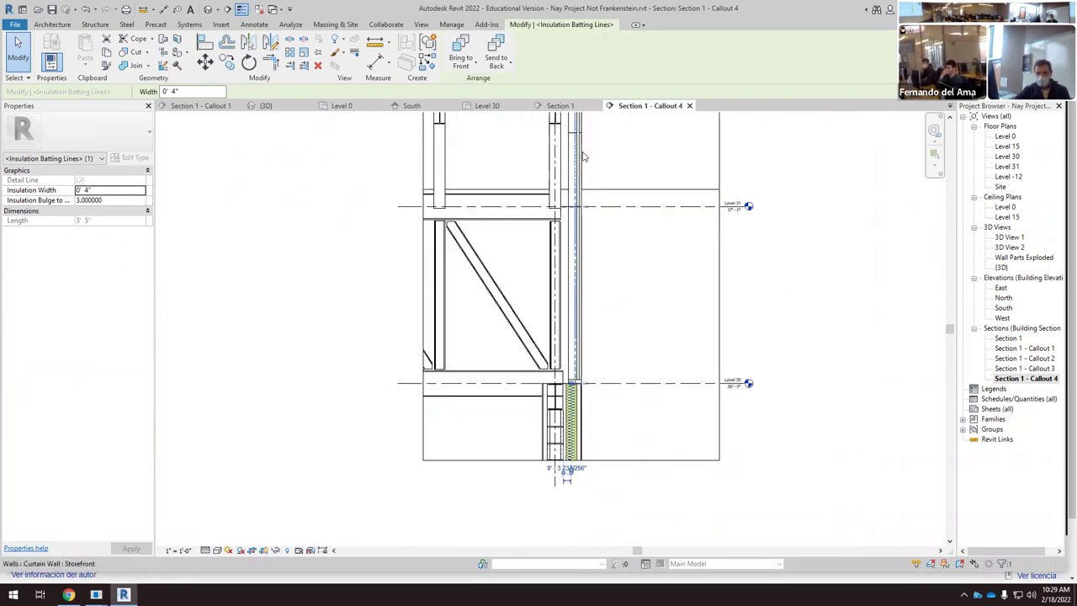
scroll(582, 156, "down", 2)
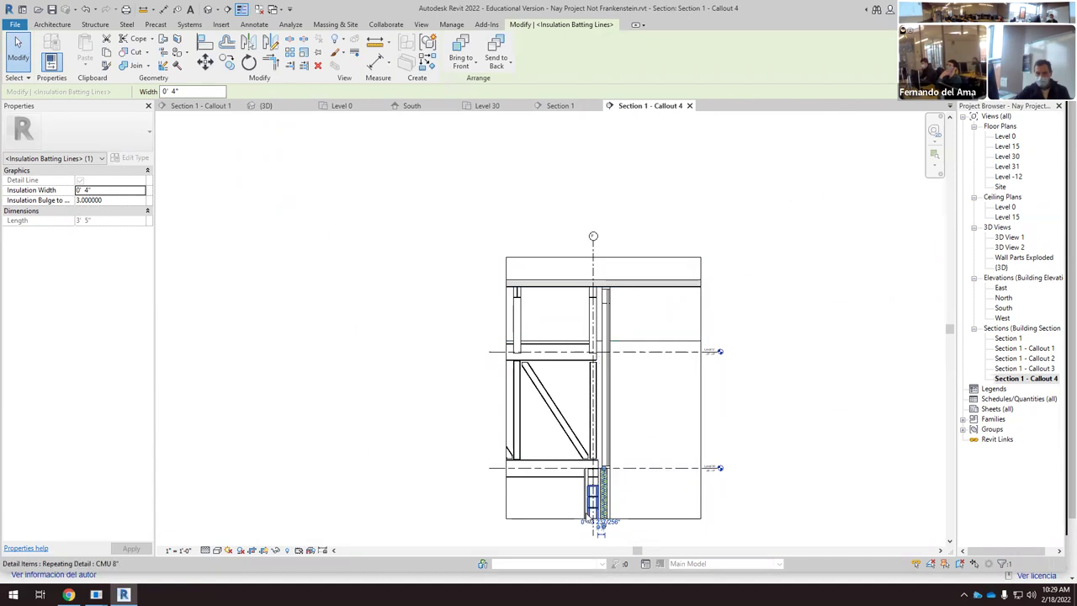
scroll(604, 516, "up", 2)
scroll(604, 511, "up", 4)
left_click(670, 461)
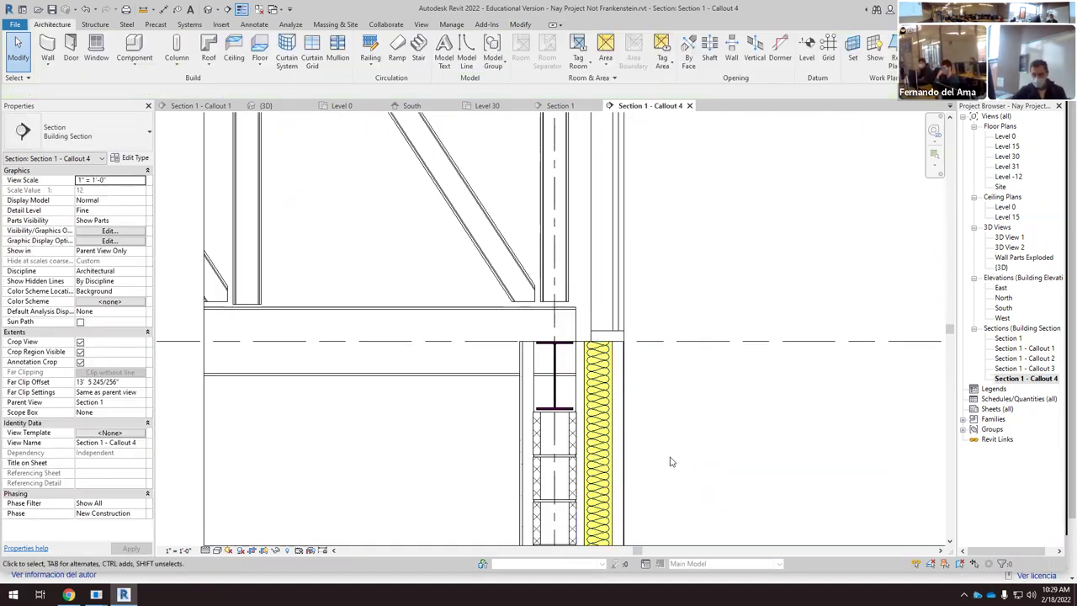
Step: Check the thickness of the panel wall's rigid insulation part just below Level 30
scroll(656, 461, "up", 2)
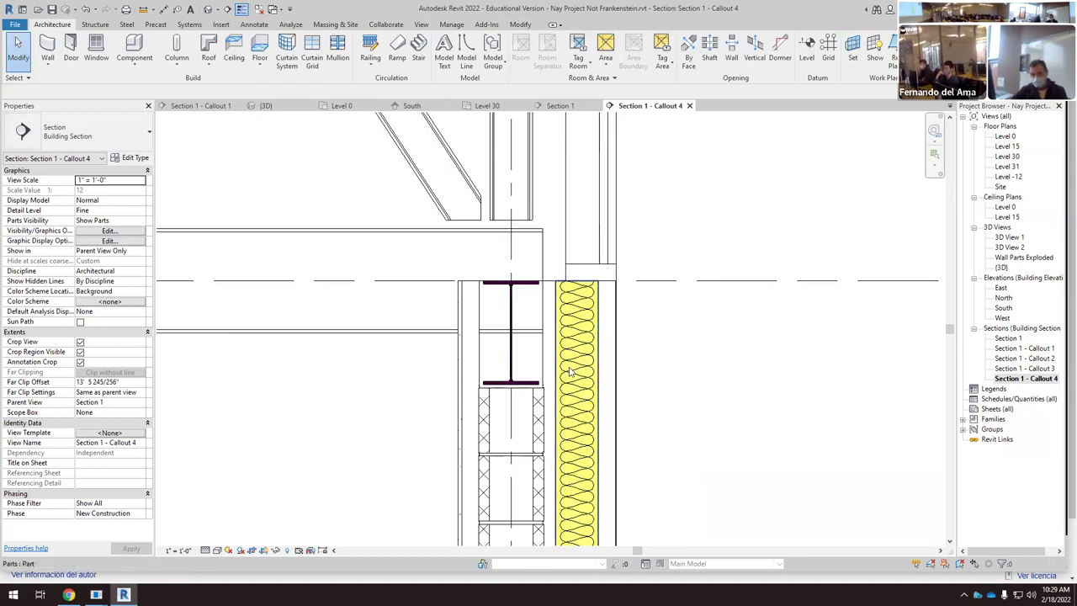
scroll(589, 338, "up", 2)
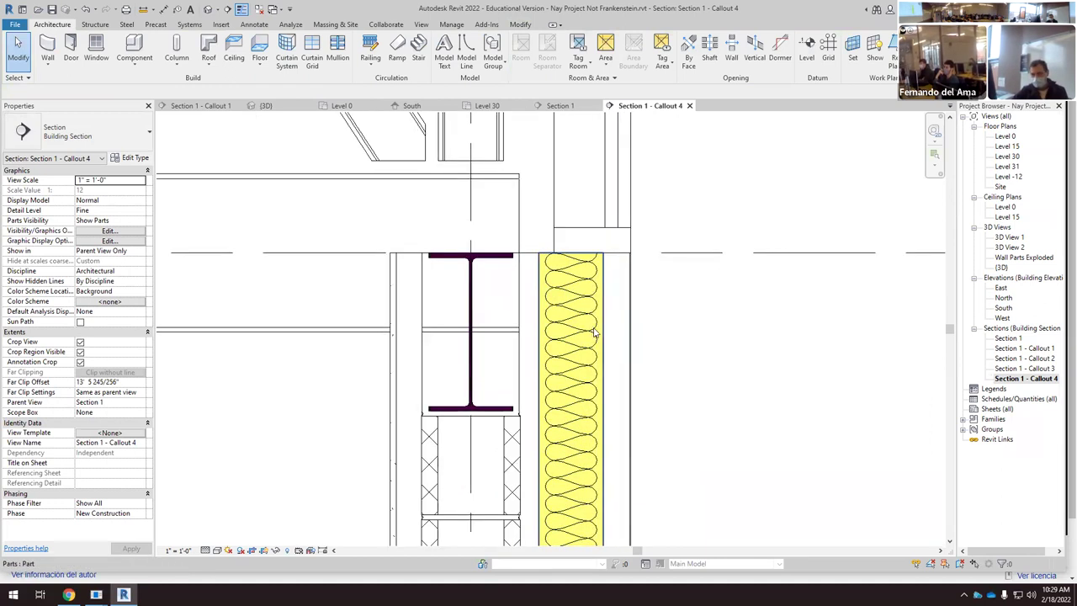
left_click(594, 333)
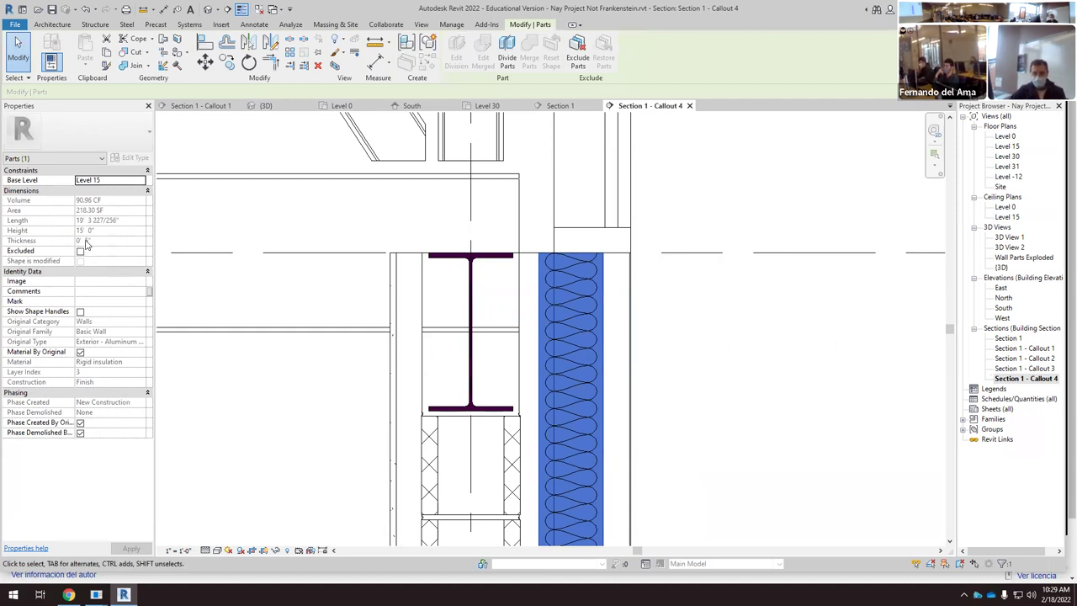
left_click(696, 354)
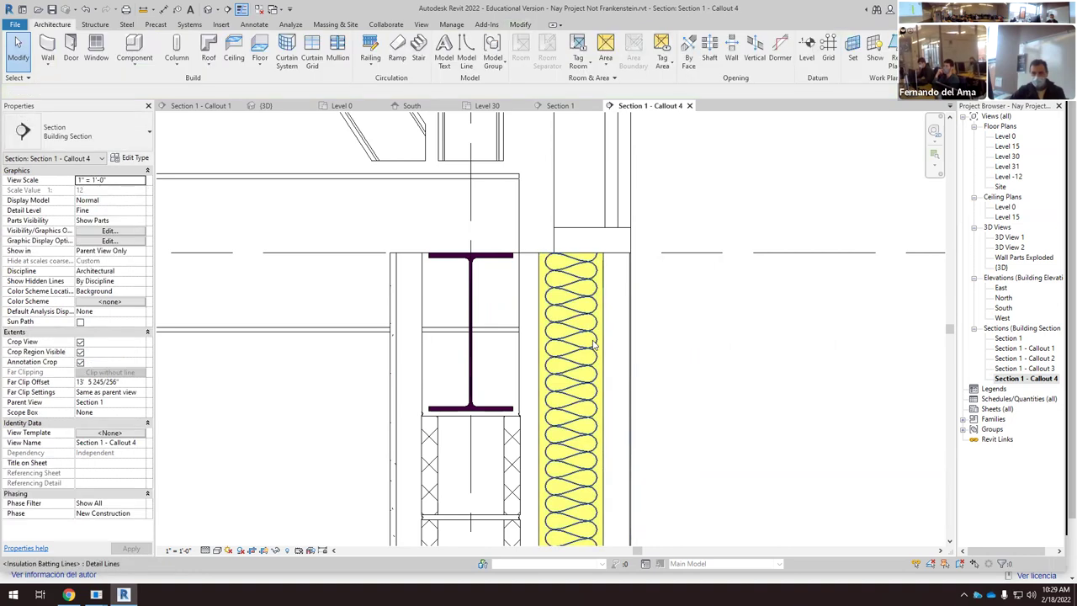
Step: Set the width of the panel wall's insulation batting lines to 0' 5" so they fill the rigid insulation layer
left_click(616, 414)
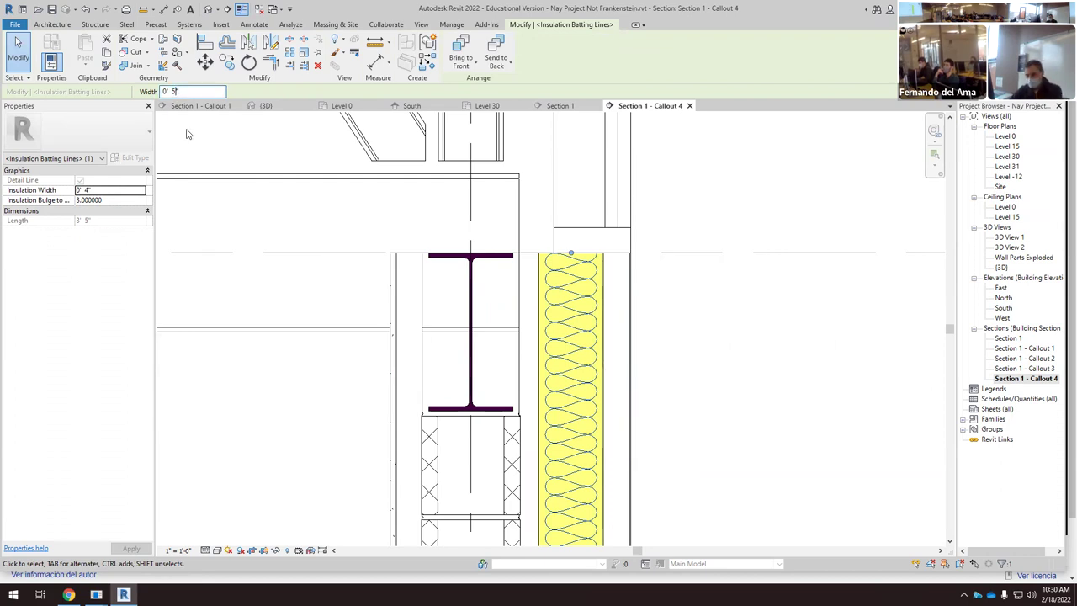
key("Return")
left_click(664, 315)
left_click(575, 361)
scroll(576, 362, "up", 2)
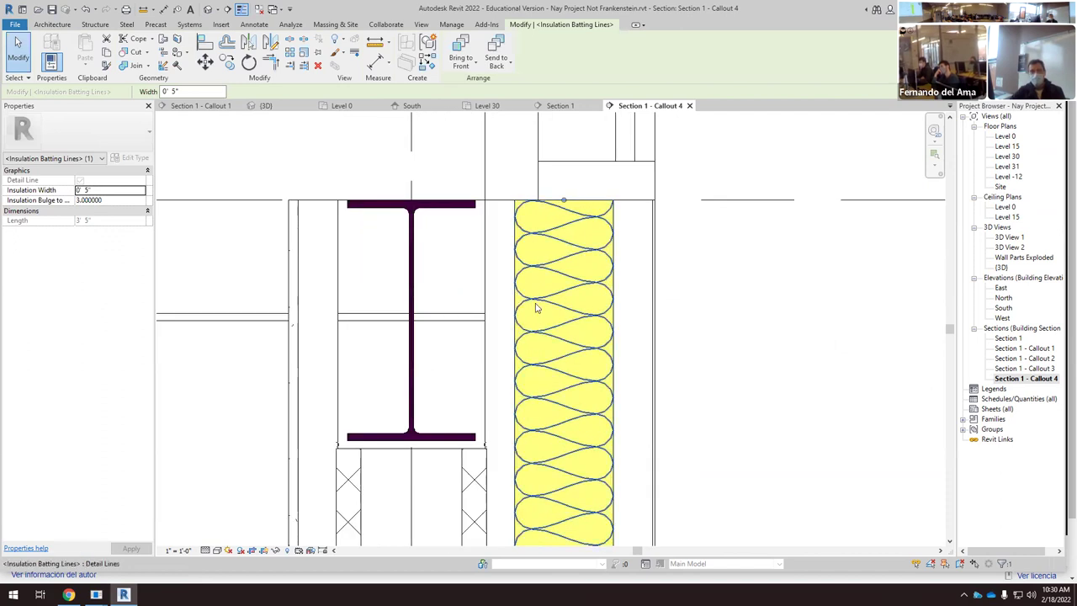
scroll(505, 286, "down", 5)
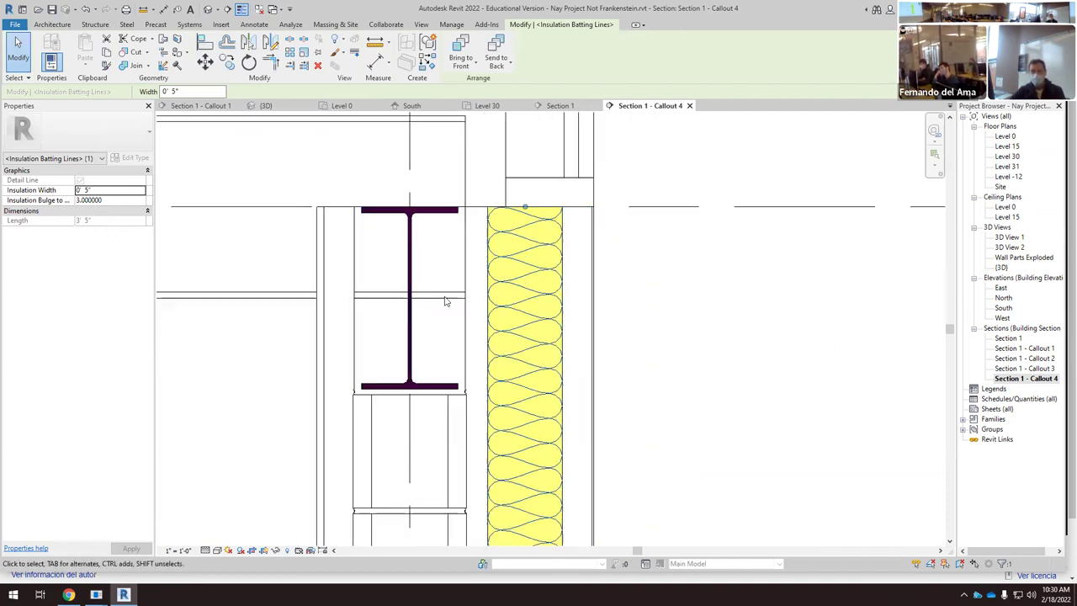
left_click(620, 342)
scroll(572, 396, "down", 5)
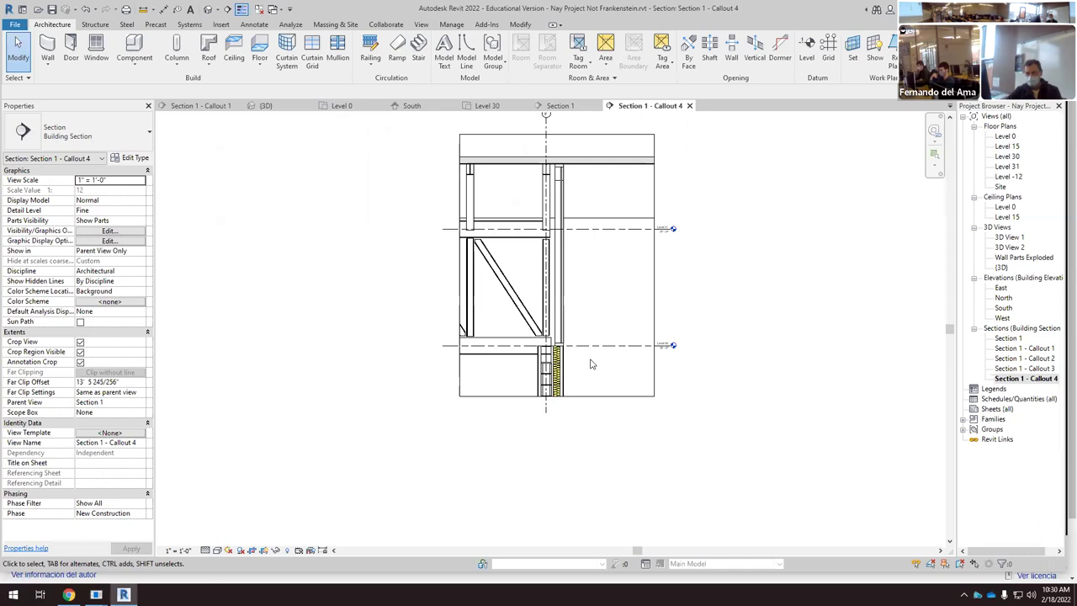
Step: Override the Sandwich 5" roof's graphics in this view by choosing Solid fill as the foreground cut pattern
scroll(654, 189, "up", 3)
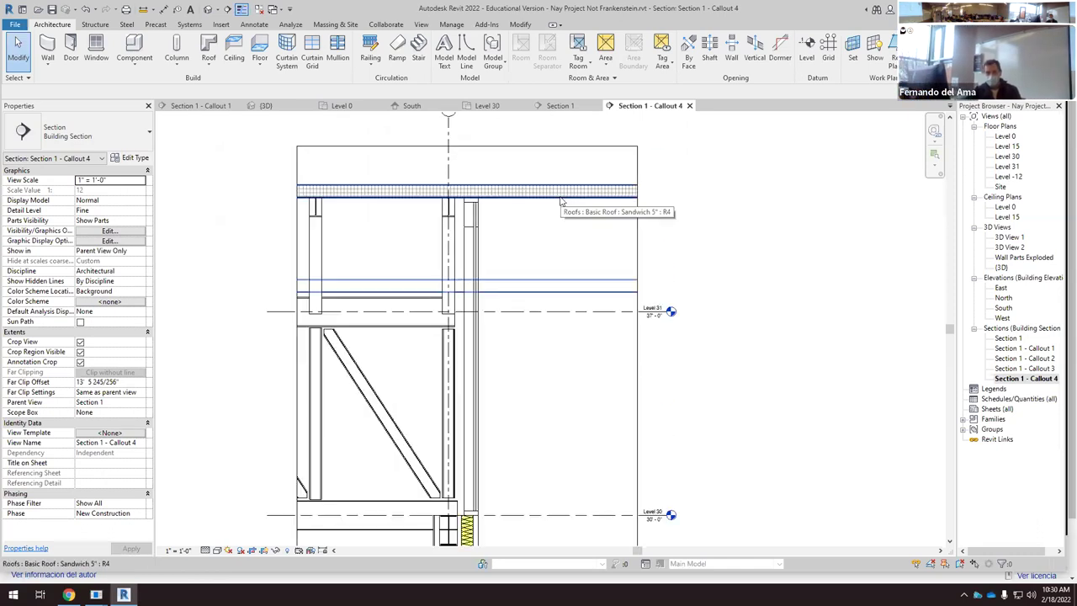
left_click(569, 192)
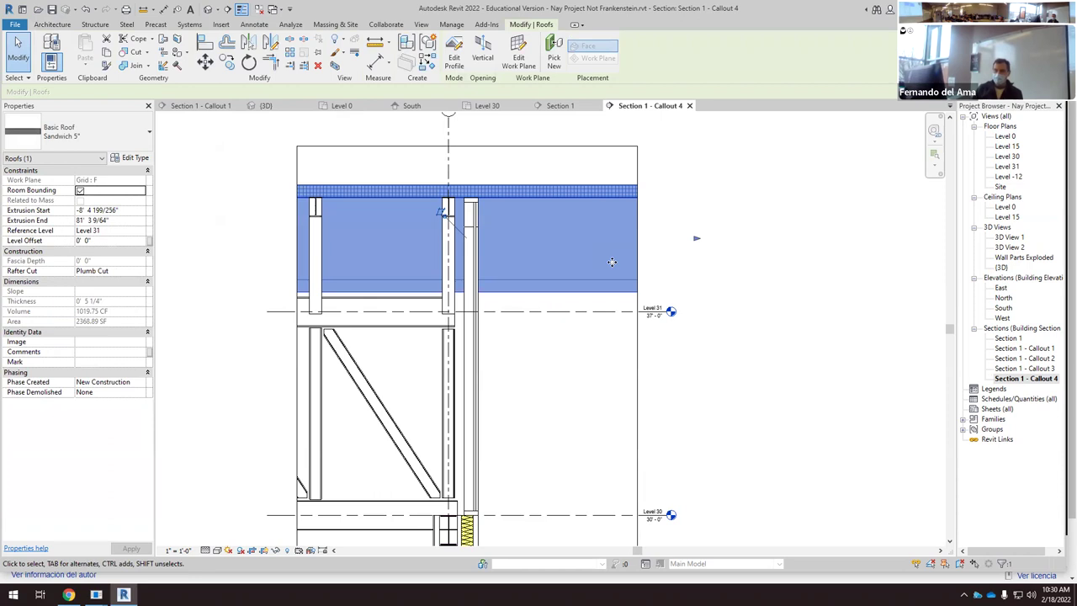
scroll(624, 214, "up", 4)
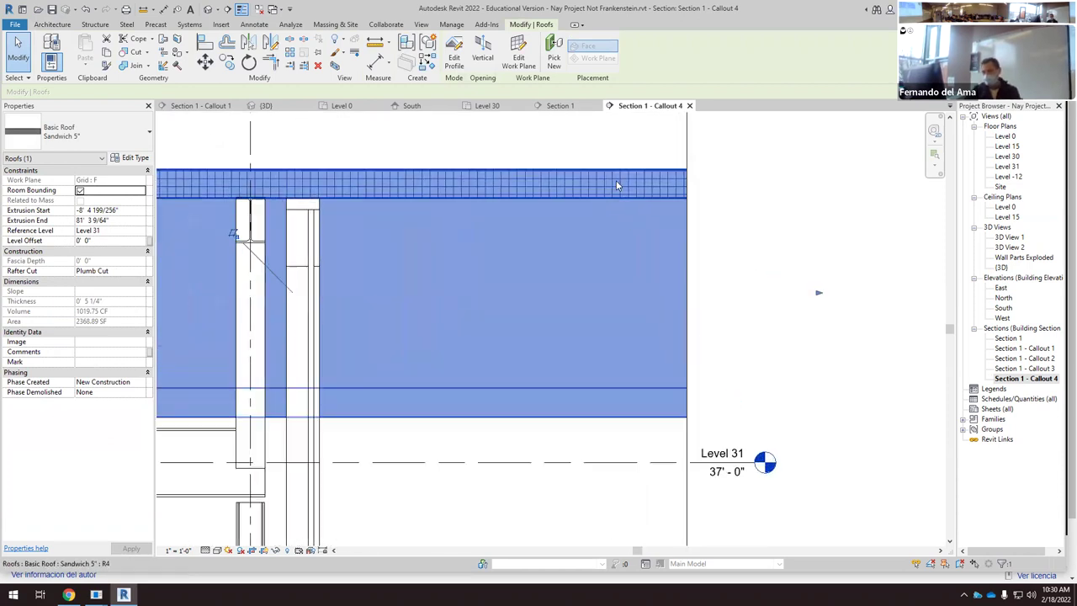
scroll(563, 235, "down", 4)
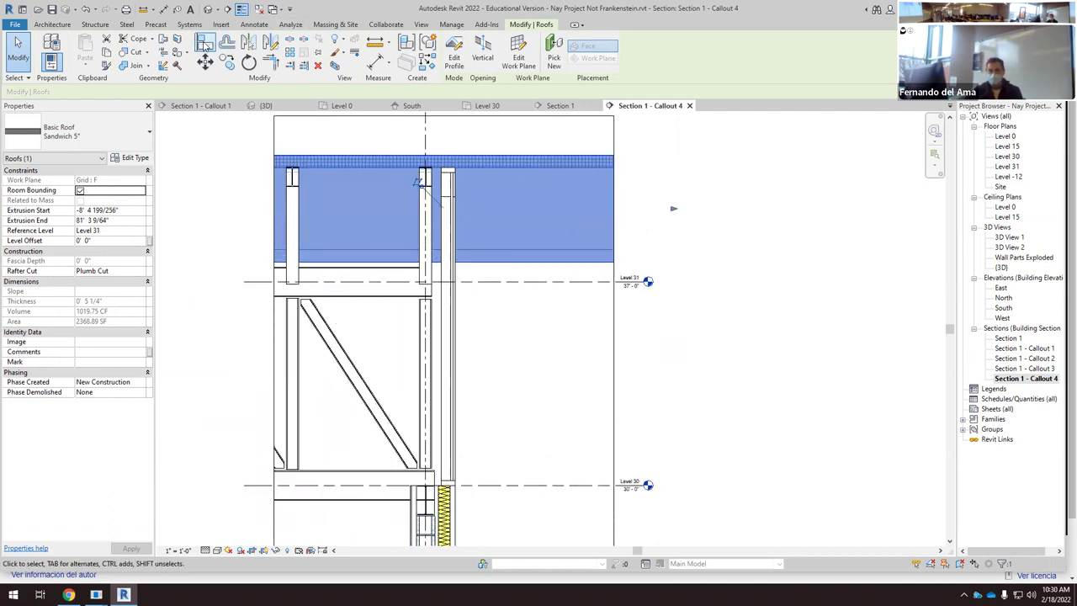
scroll(555, 168, "up", 3)
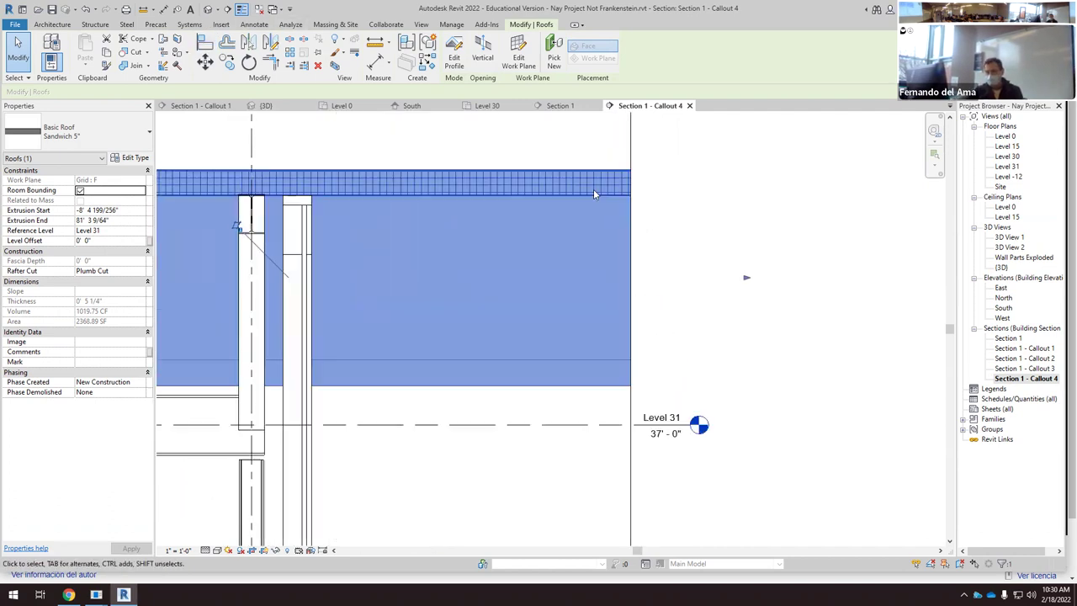
right_click(605, 191)
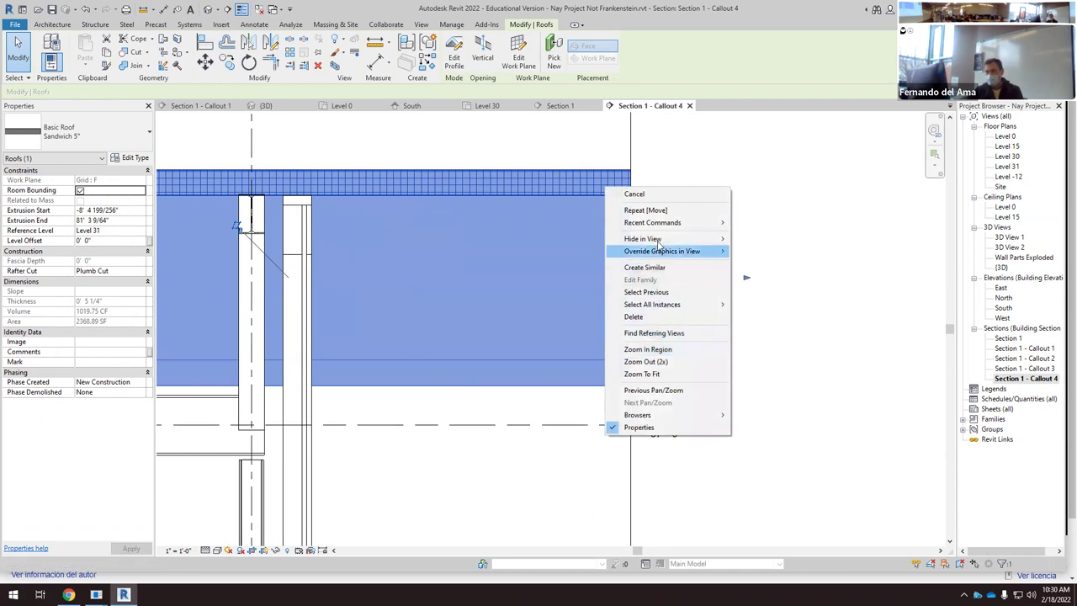
mouse_move(679, 253)
left_click(764, 252)
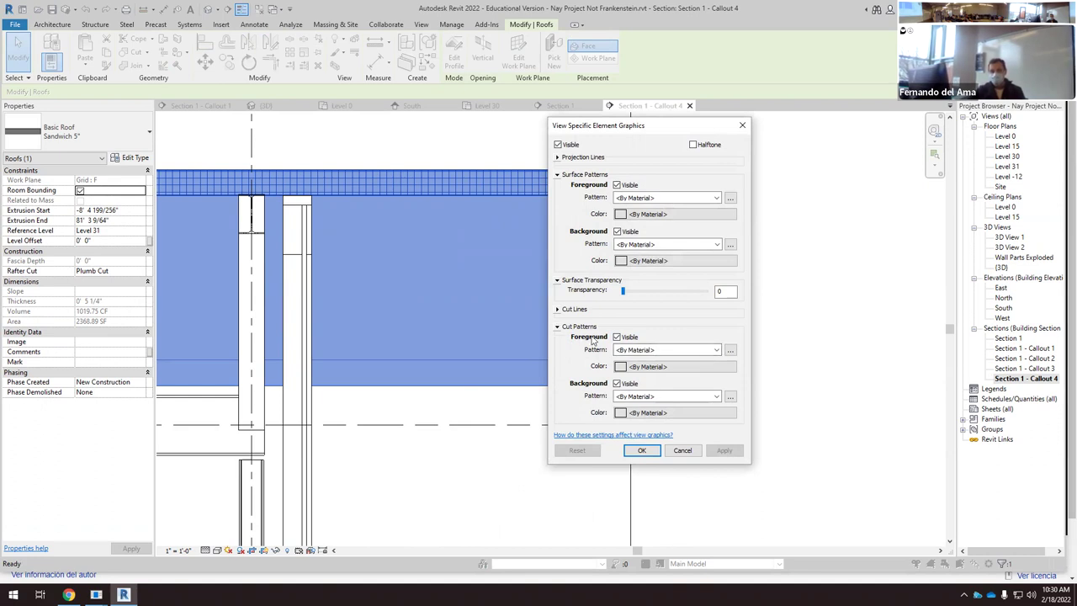
left_click(716, 349)
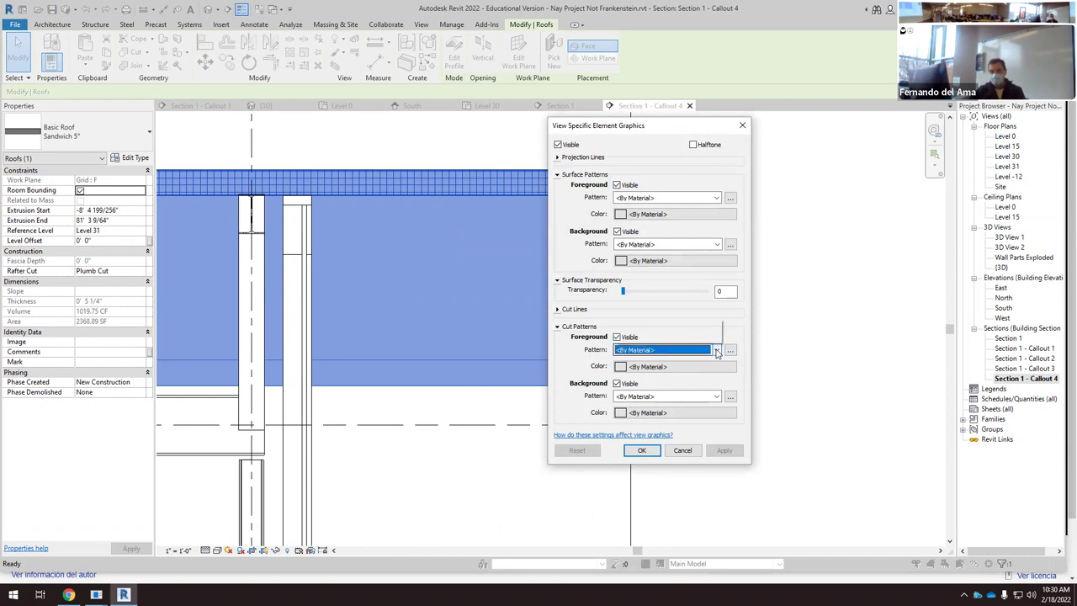
left_click(677, 87)
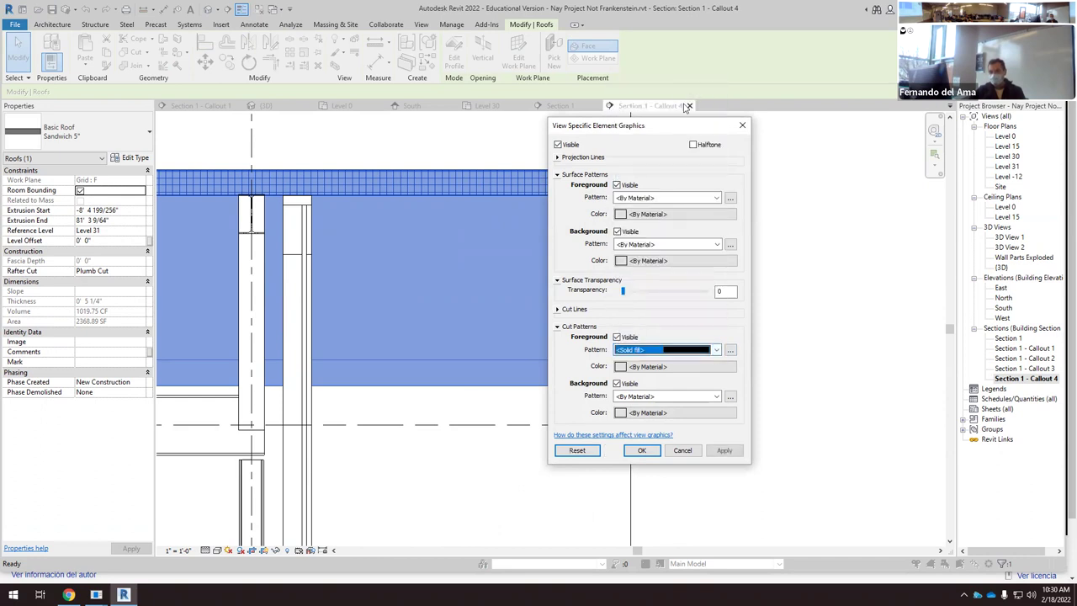
Step: Set the roof's foreground cut pattern color to yellow and apply the element override
left_click(620, 367)
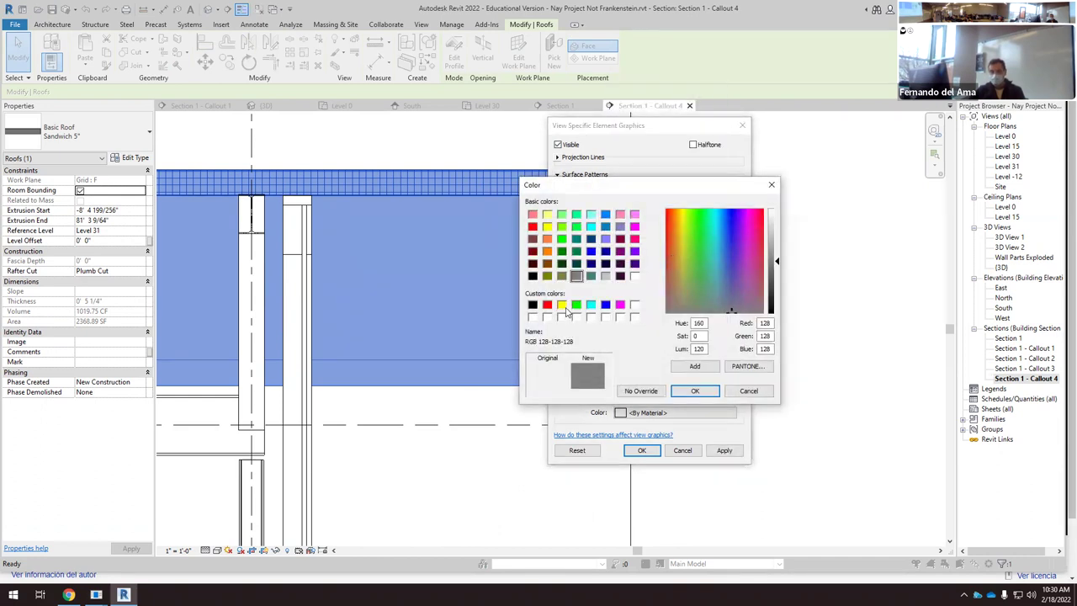
left_click(562, 305)
left_click(694, 390)
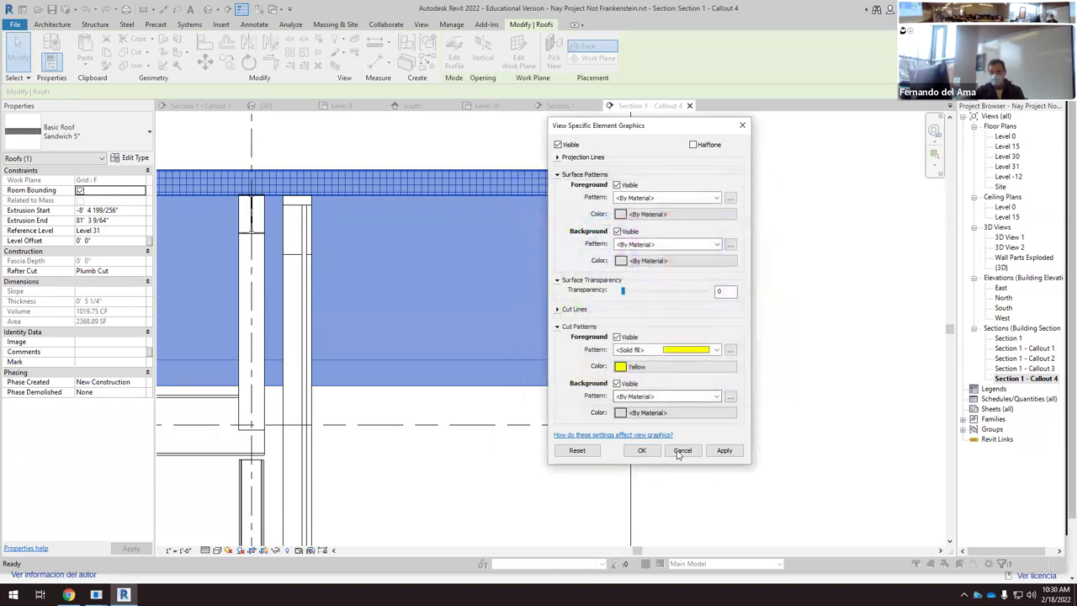
left_click(635, 450)
scroll(611, 300, "down", 3)
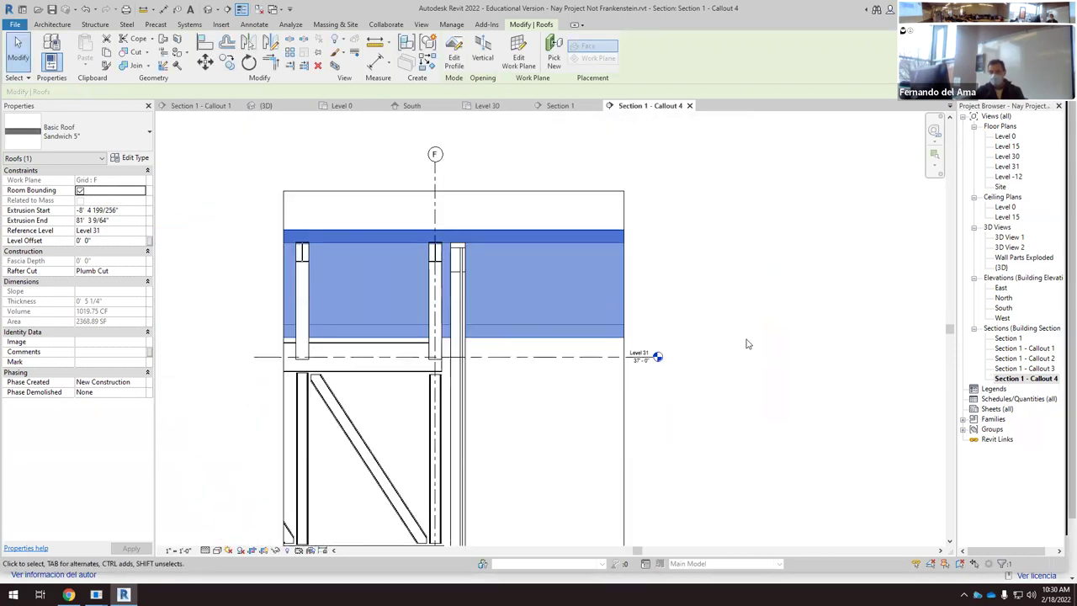
left_click(746, 341)
scroll(422, 223, "down", 3)
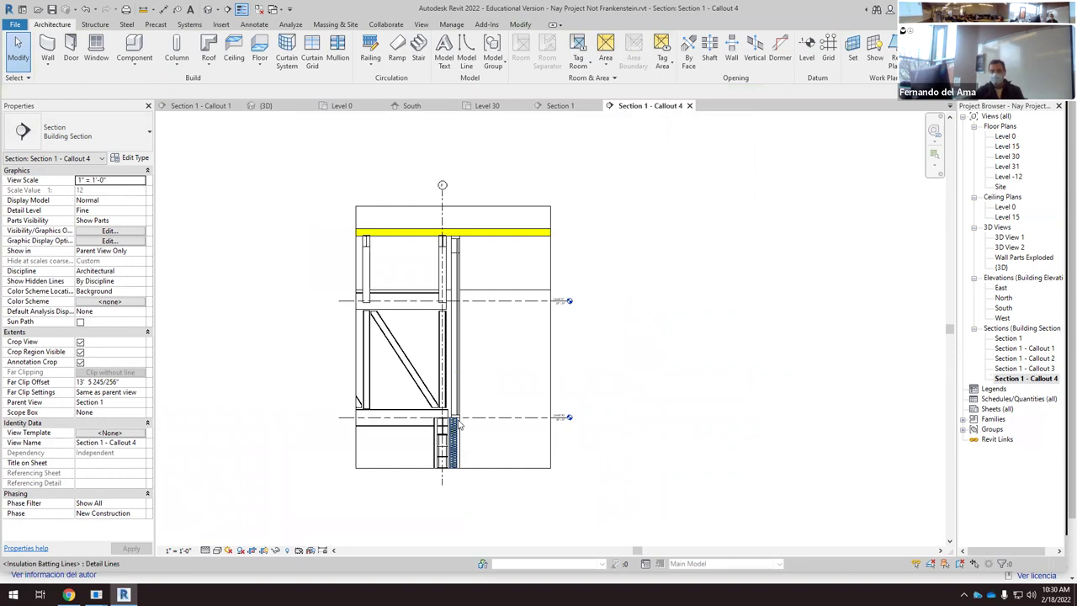
Step: Save the project and set up an Insulation detail with a width of 0' 5" for the roof
scroll(496, 236, "up", 1)
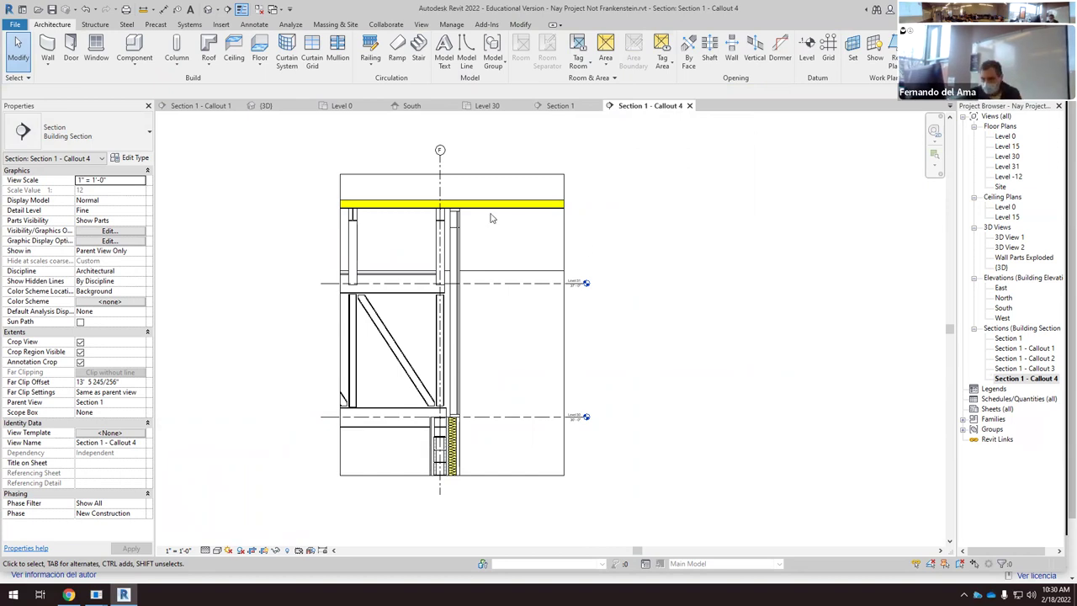
scroll(433, 447, "up", 1)
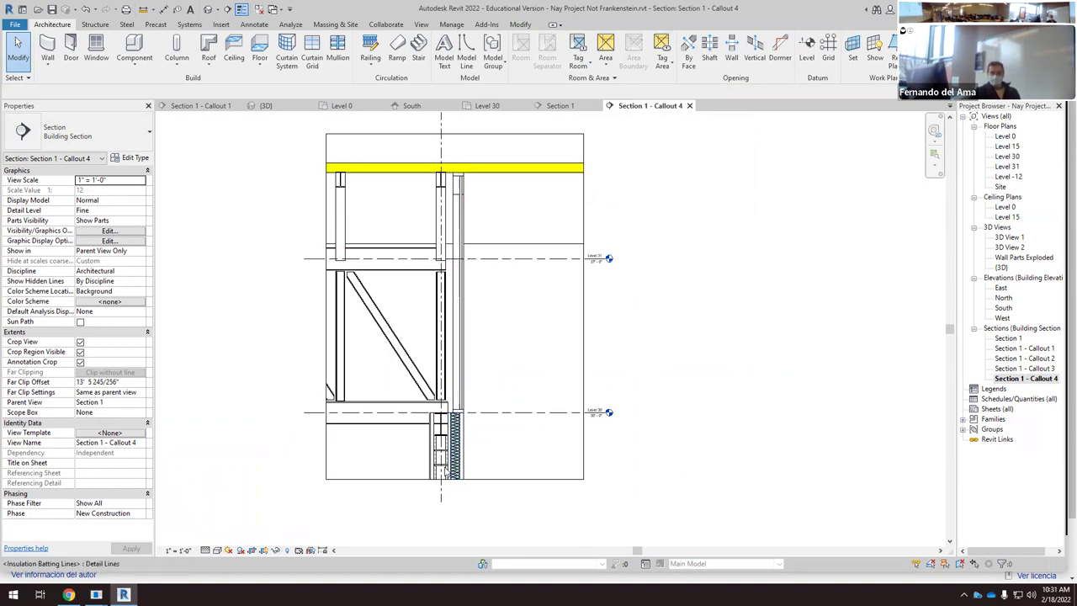
scroll(450, 431, "up", 3)
scroll(519, 409, "down", 3)
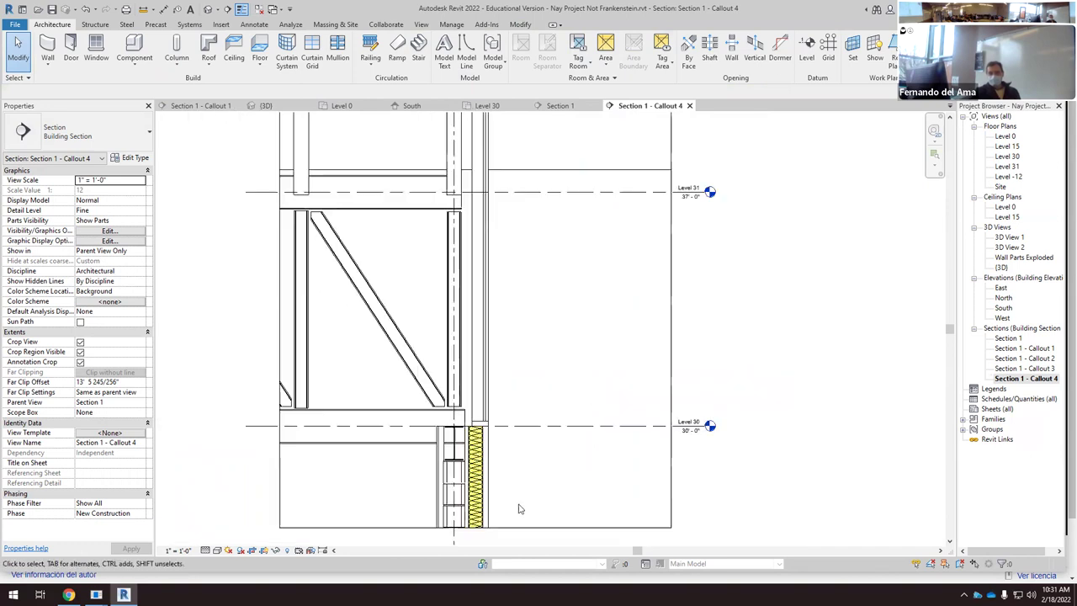
scroll(574, 188, "up", 1)
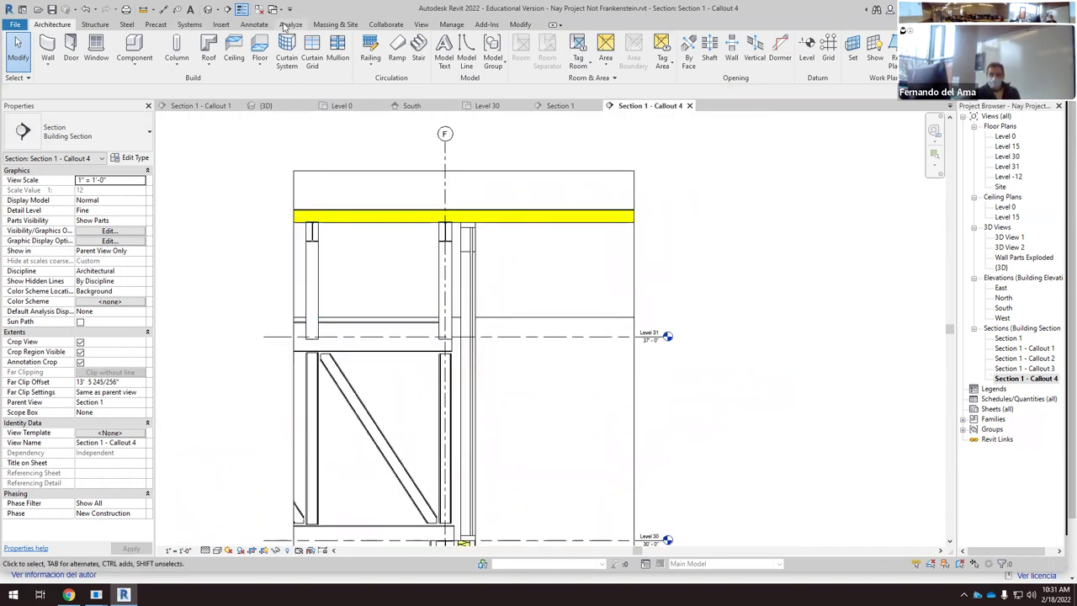
left_click(254, 24)
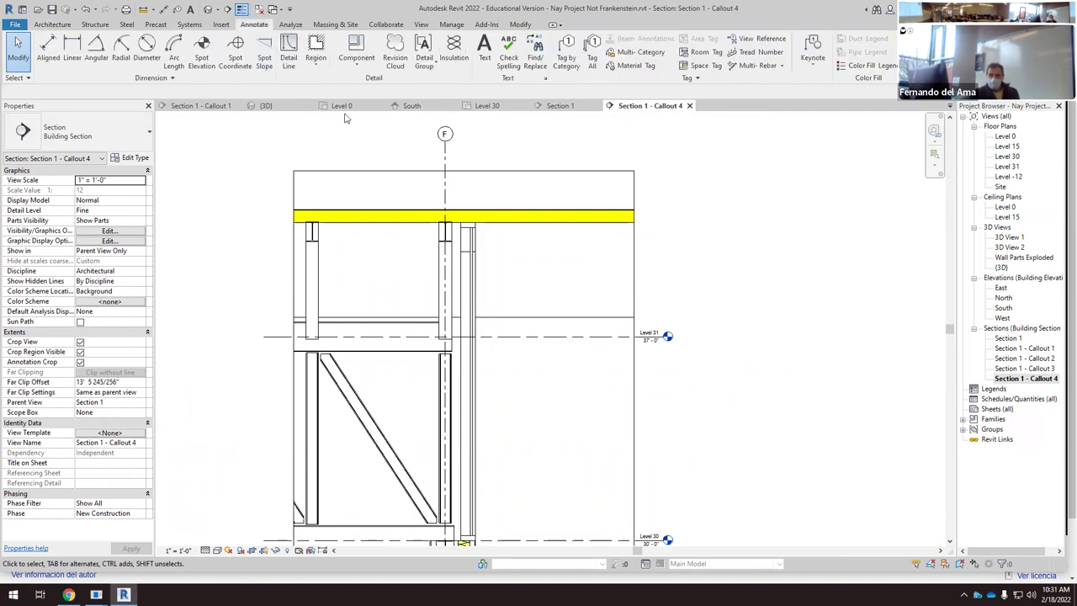
left_click(459, 52)
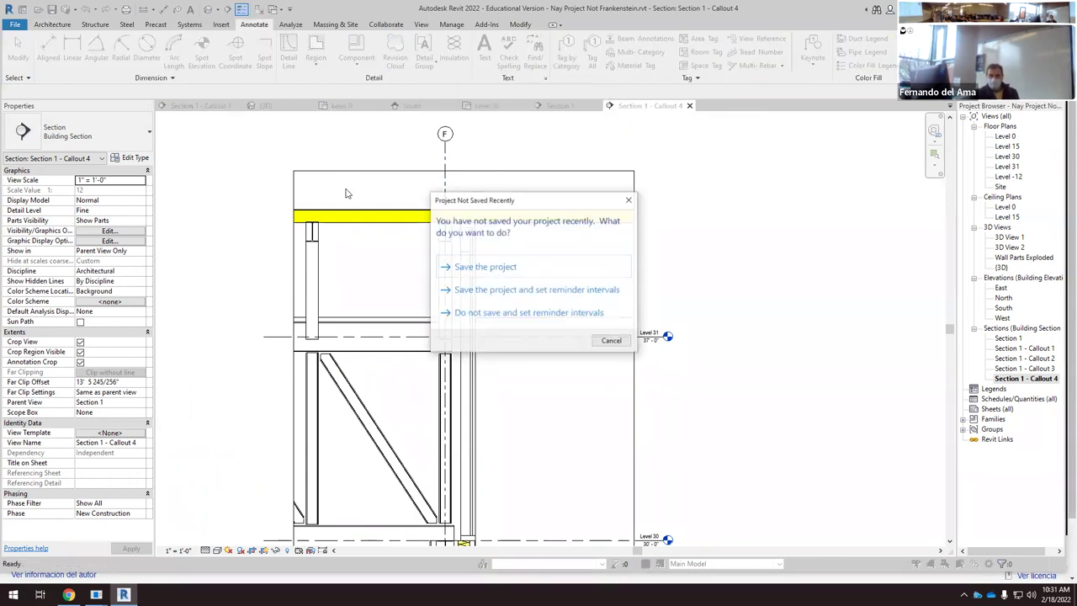
left_click(496, 265)
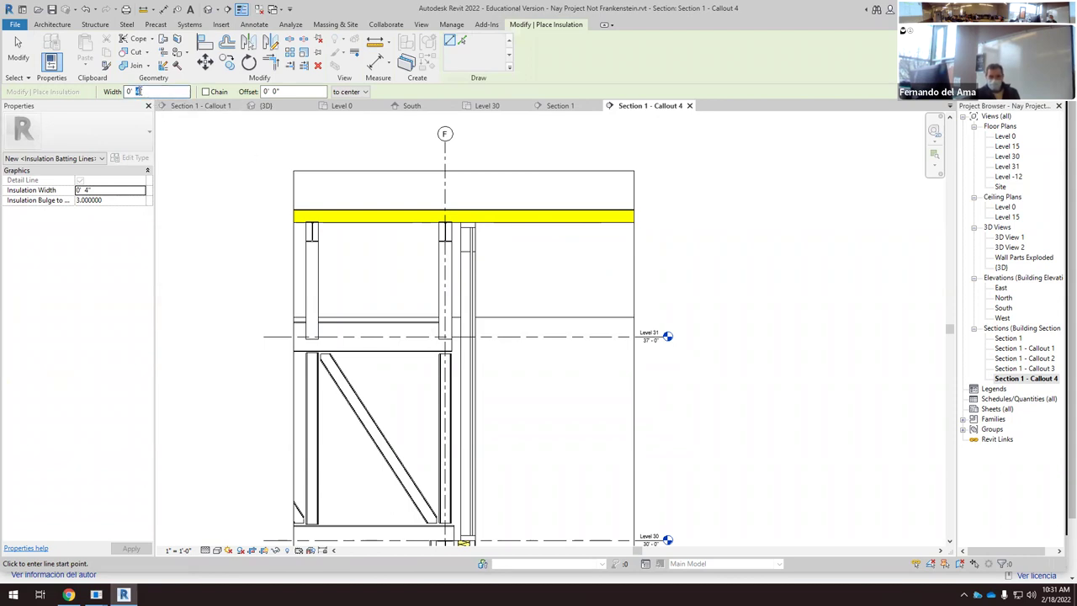
type("5")
key("Return")
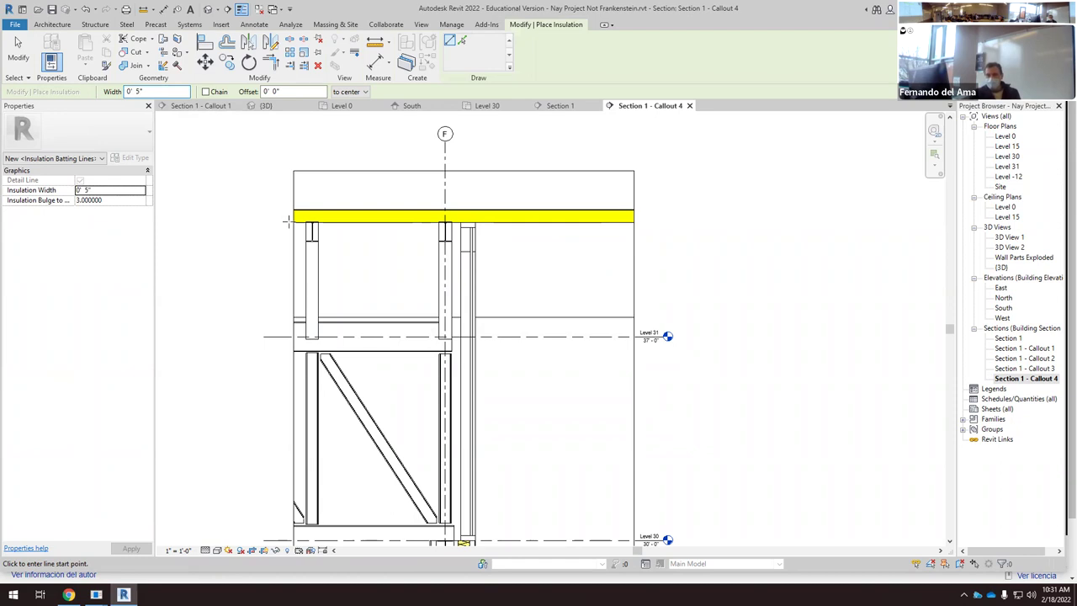
Step: Draw the 5" batting along the underside of the roof across the full crop width, located to far side
scroll(513, 220, "up", 3)
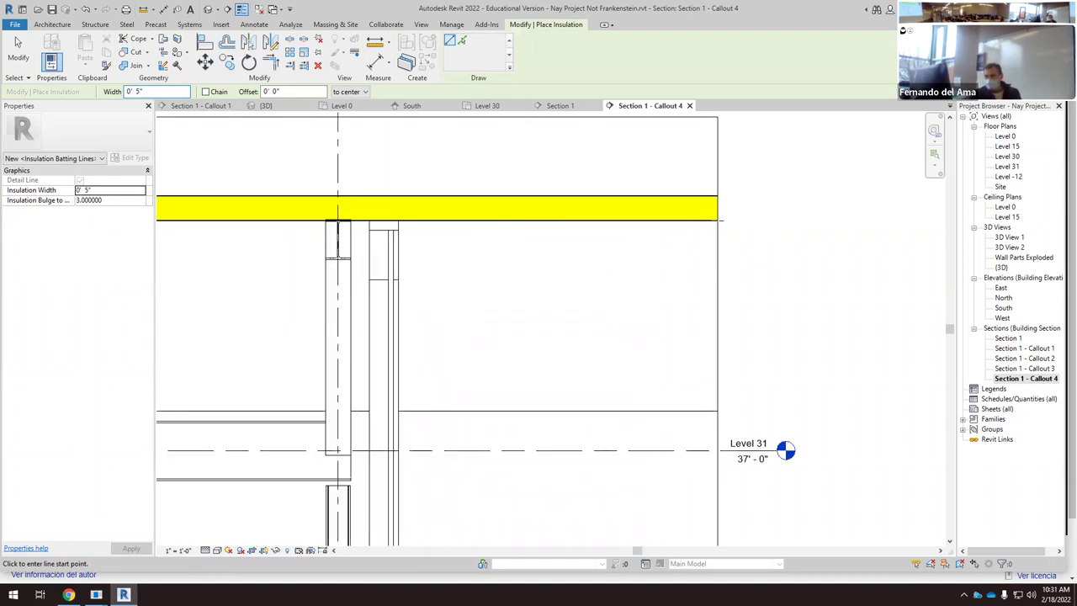
left_click(713, 220)
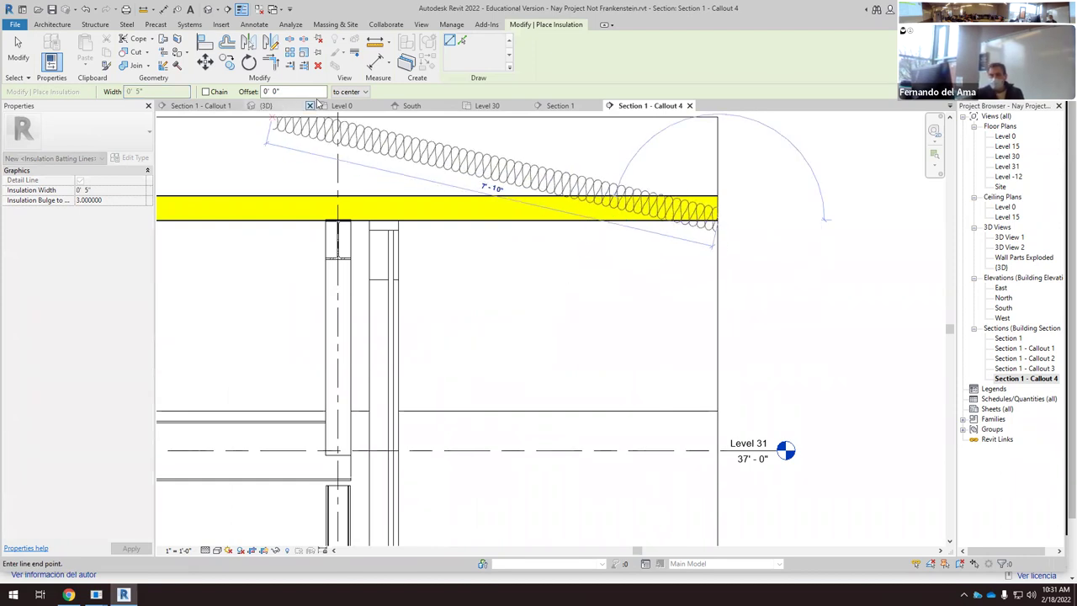
left_click(357, 92)
left_click(352, 111)
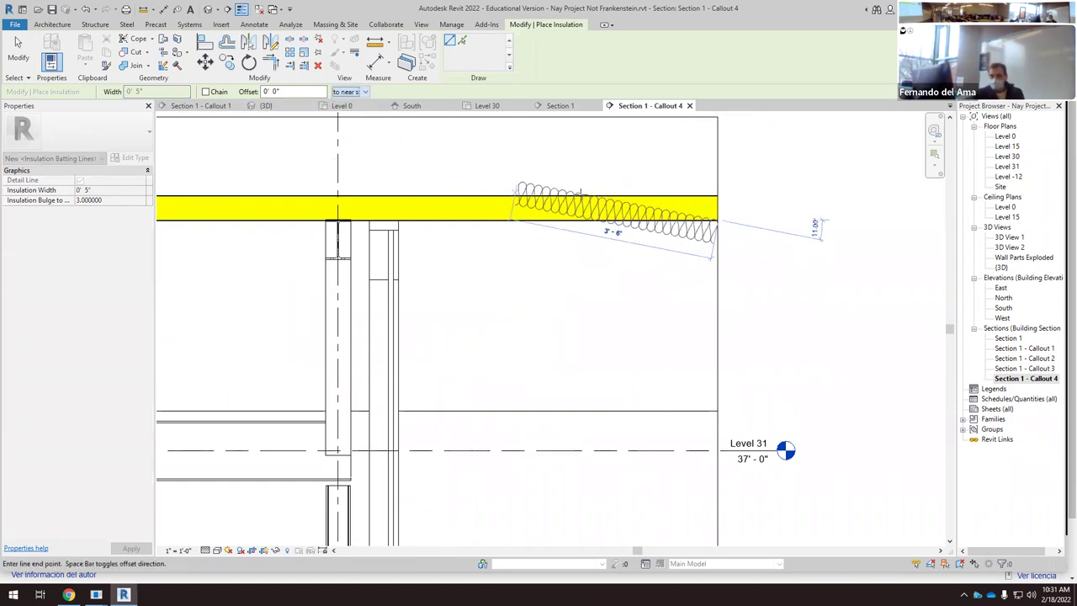
left_click(358, 92)
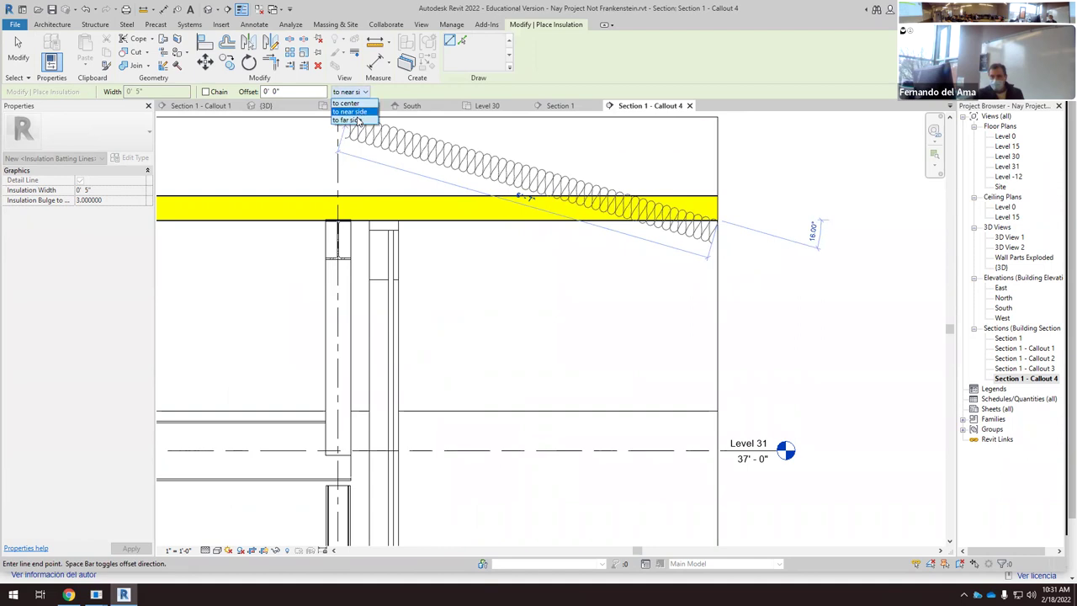
left_click(351, 121)
scroll(757, 229, "down", 1)
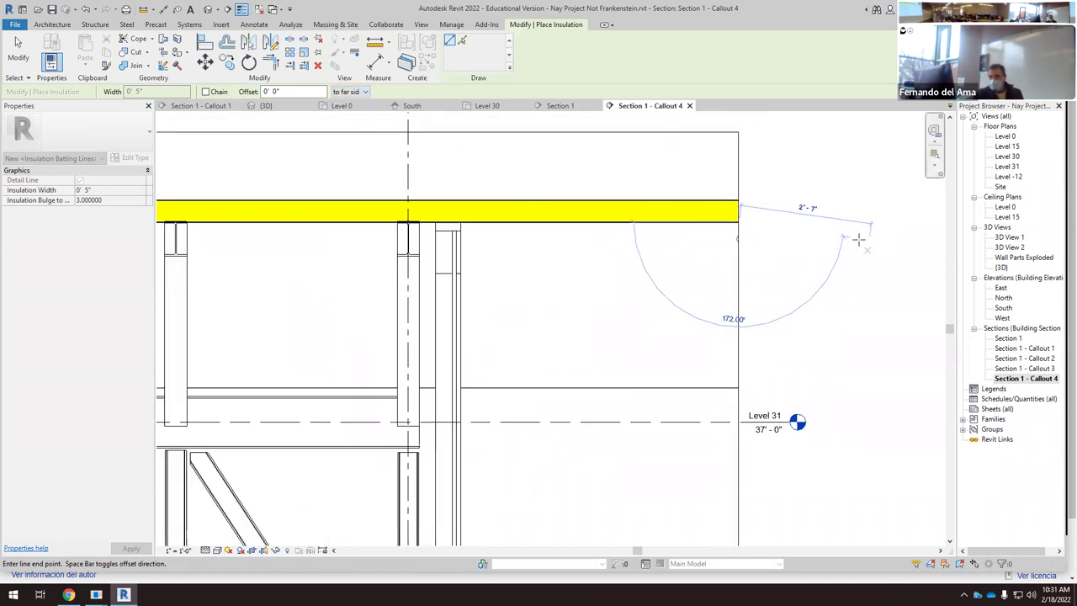
scroll(723, 220, "down", 1)
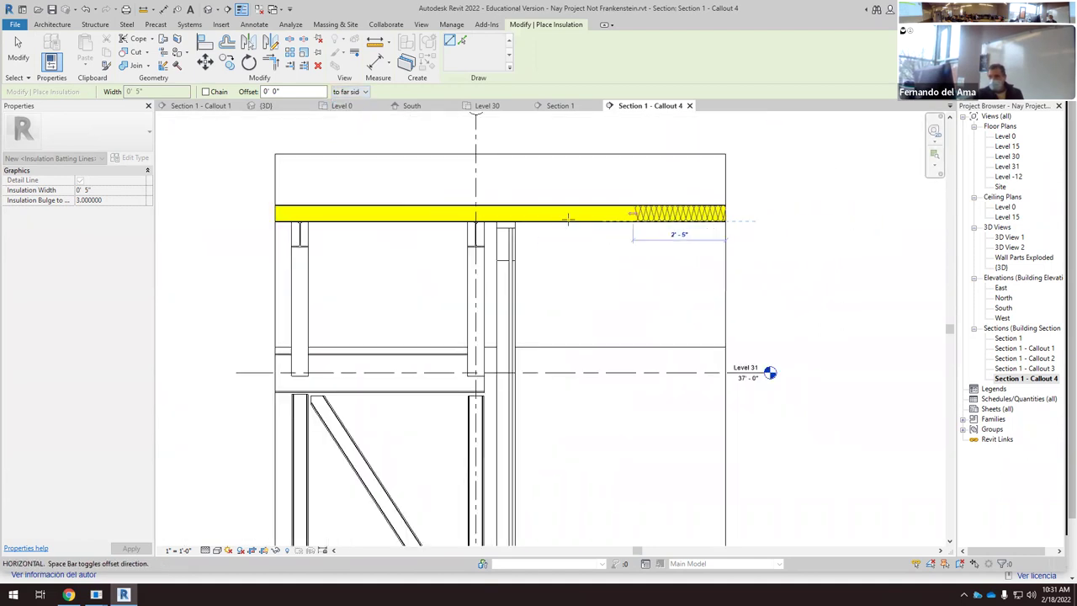
left_click(248, 217)
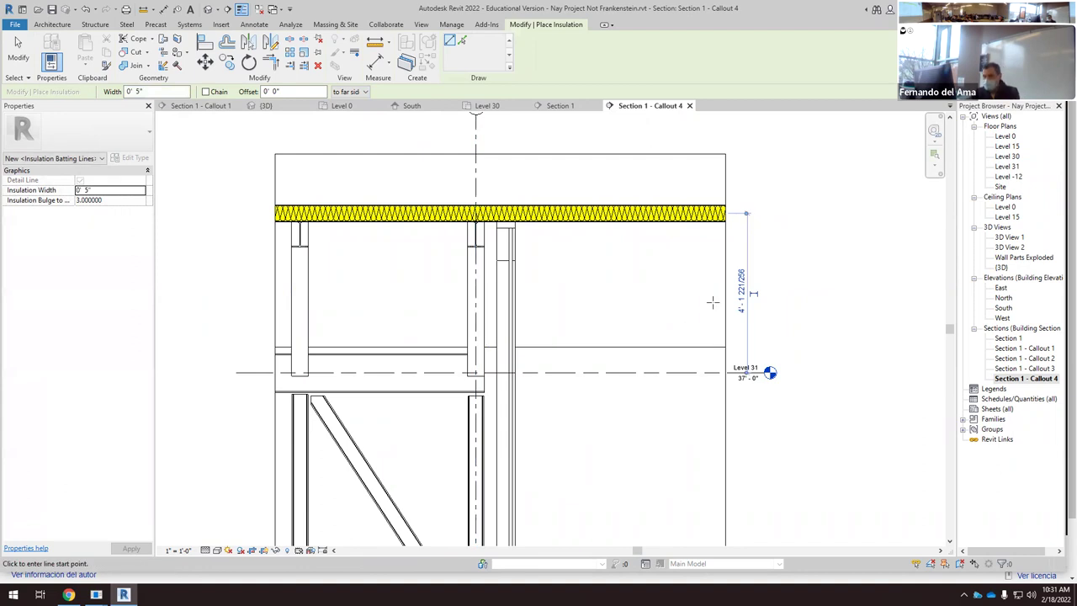
key("Escape")
scroll(740, 252, "up", 5)
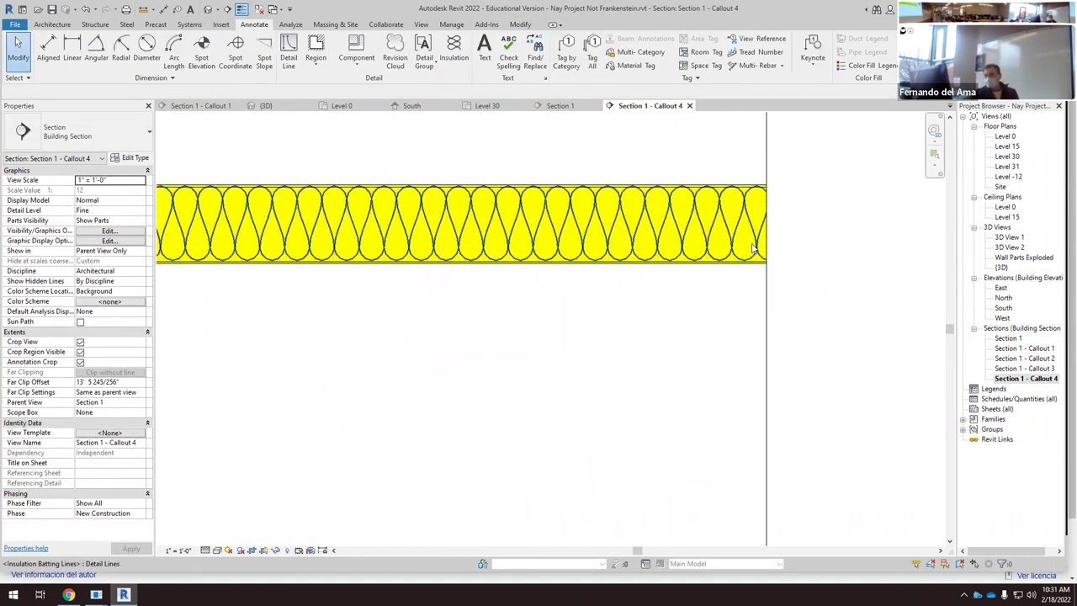
scroll(753, 248, "up", 2)
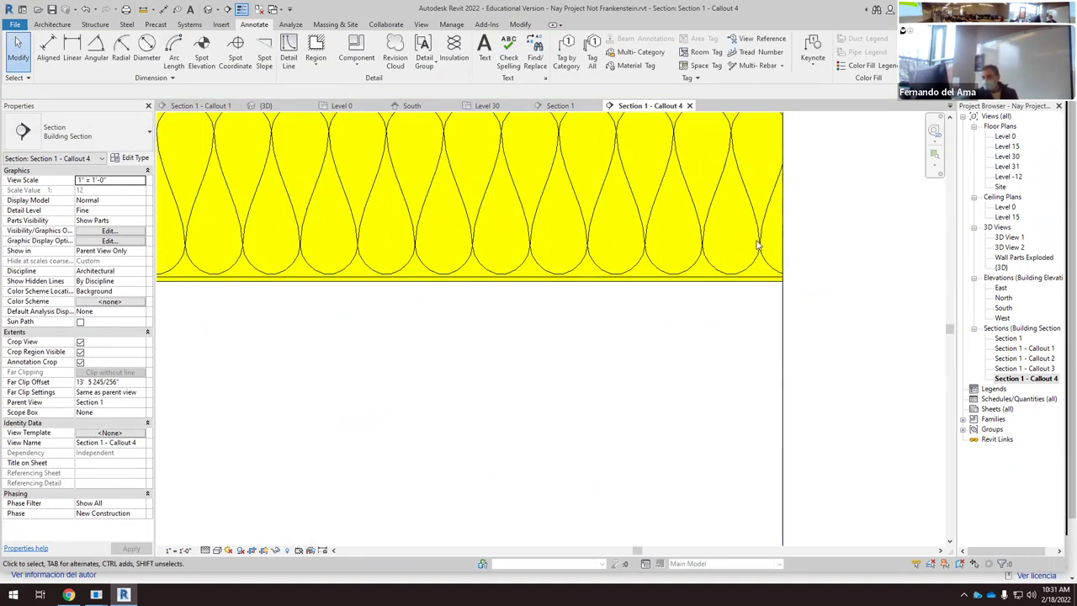
left_click(689, 202)
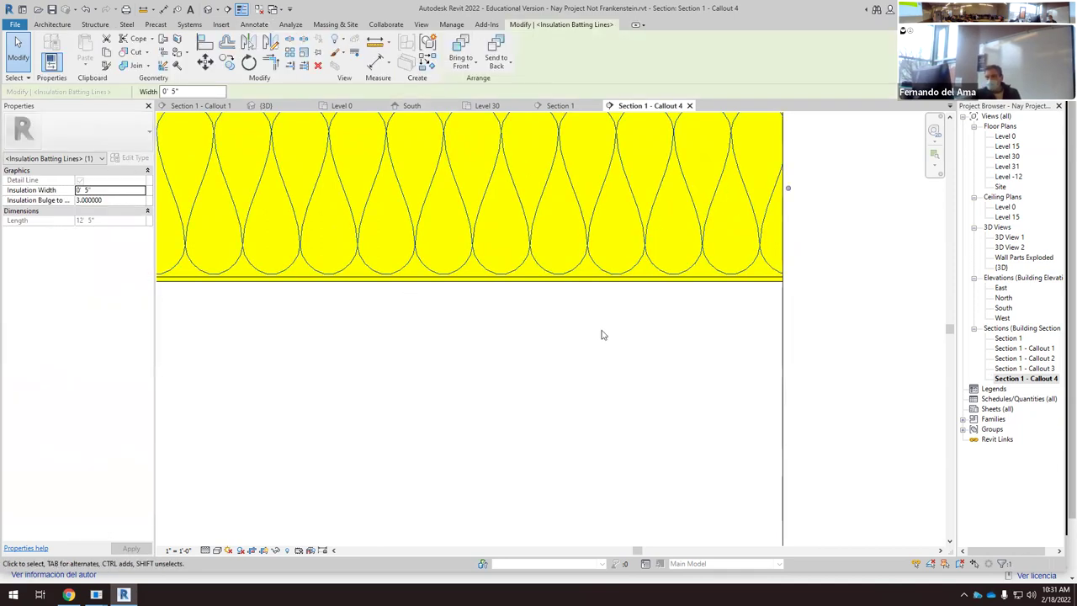
scroll(600, 332, "down", 1)
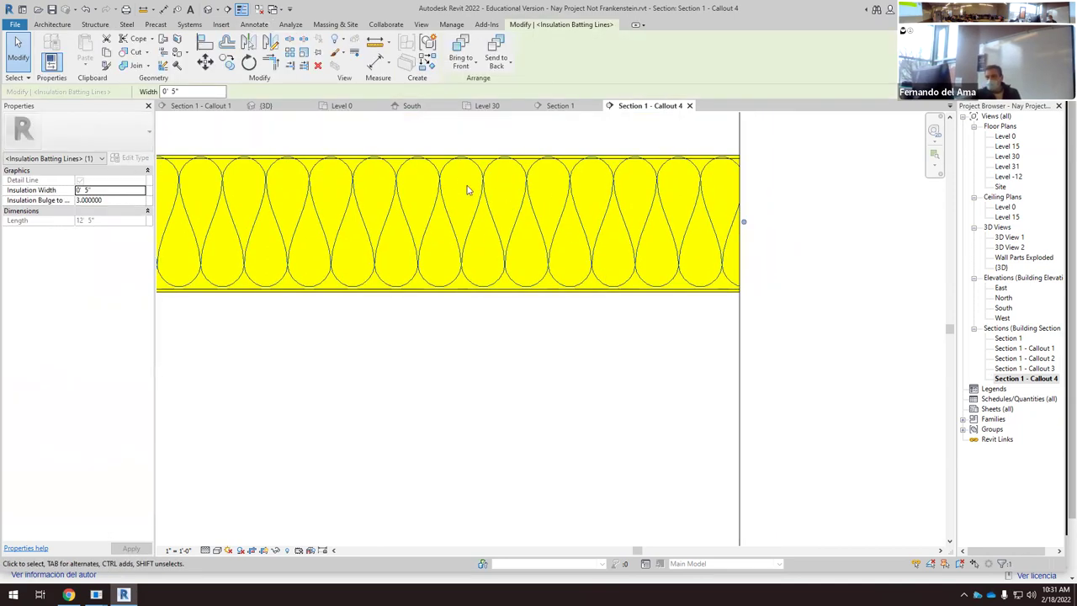
left_click(204, 61)
scroll(622, 227, "up", 1)
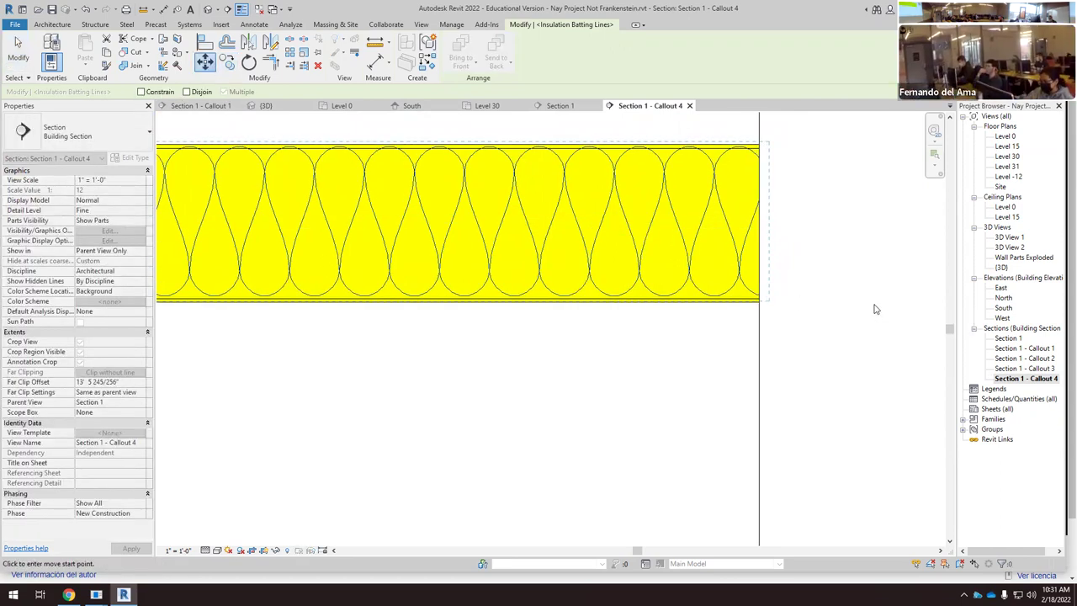
key("Escape")
key("Escape")
Step: Widen the callout's crop region on the overhang side so that it extends past the end of the roof
scroll(725, 375, "down", 2)
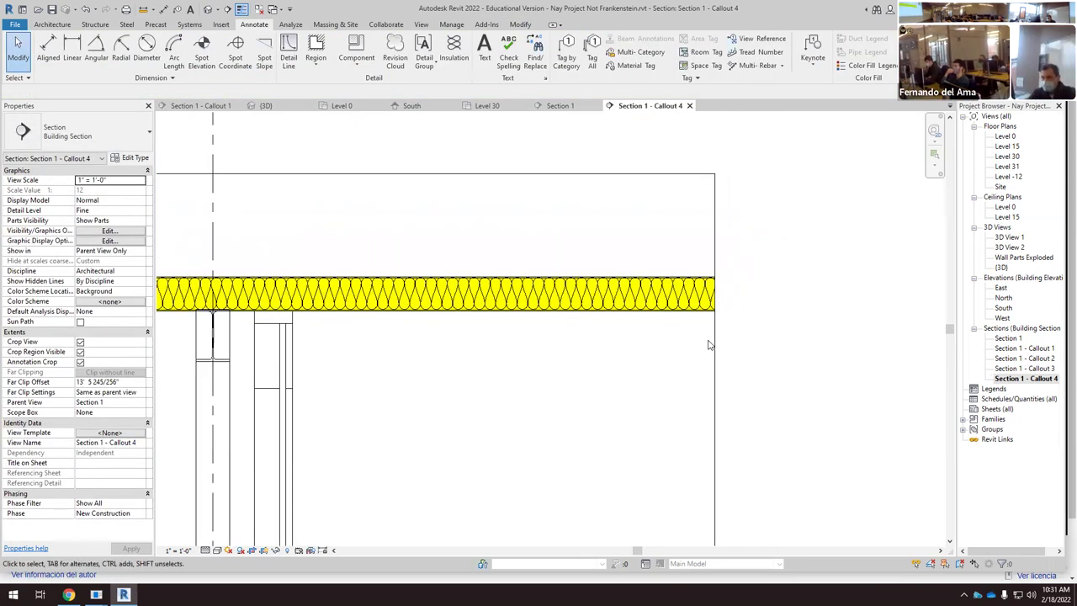
left_click(714, 385)
scroll(698, 471, "down", 3)
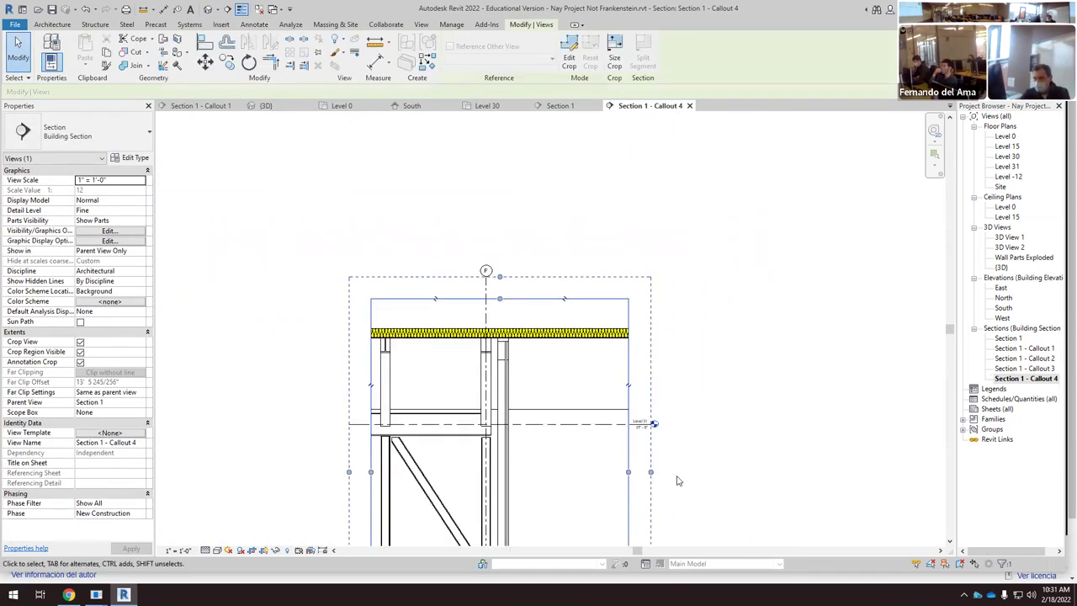
left_click_drag(627, 476, 751, 476)
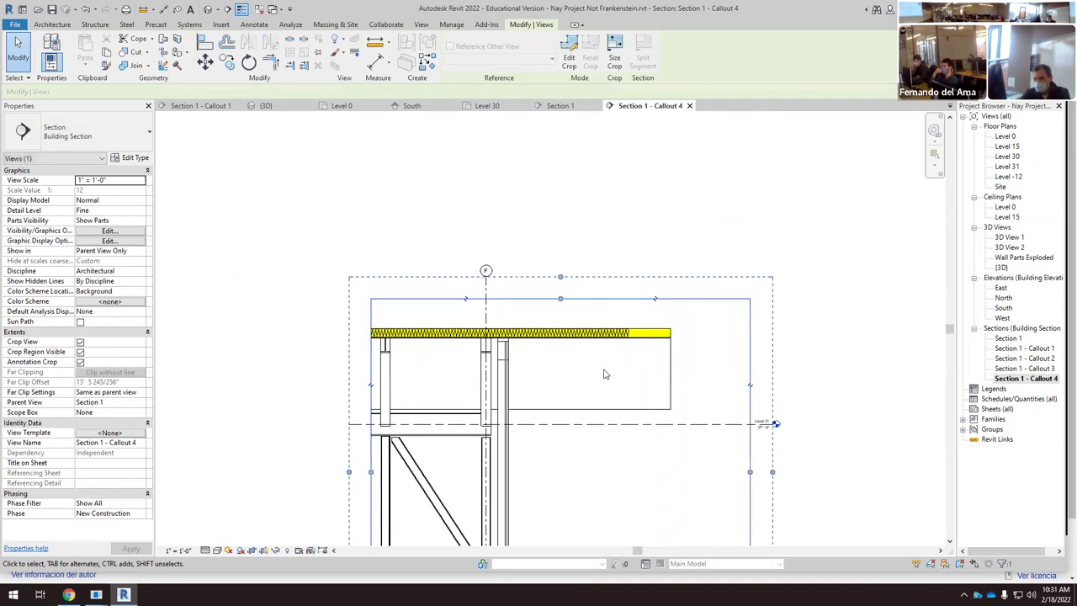
Step: Delete the insulation batting drawn in the roof
scroll(605, 373, "up", 3)
left_click(641, 304)
key("Delete")
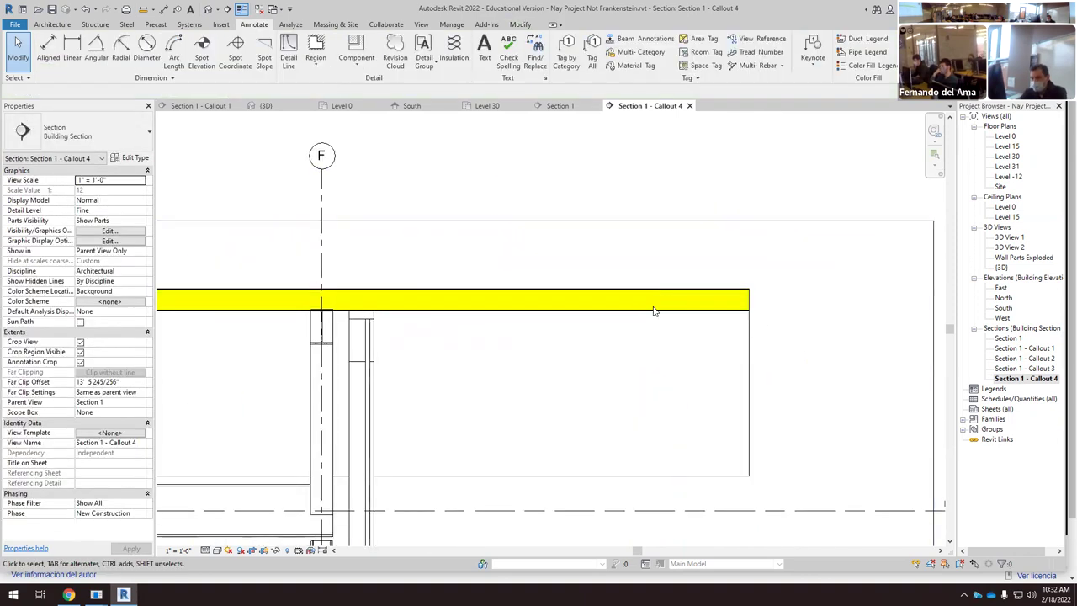
Step: Draw 5" batting located to far side, from the roof's lower layer line at its free end to the opposite crop edge
left_click(453, 51)
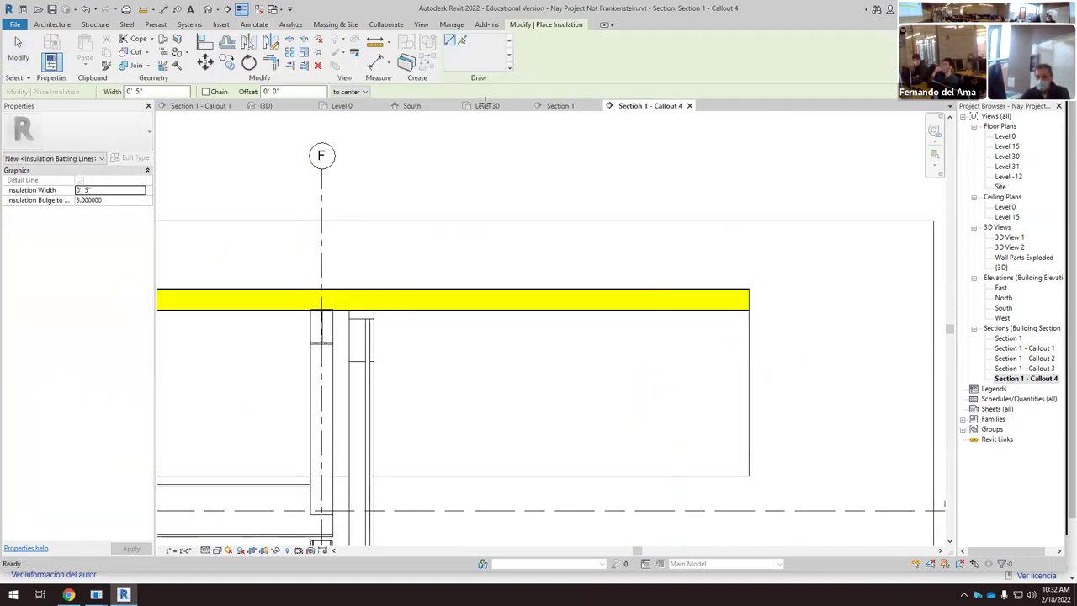
left_click(368, 91)
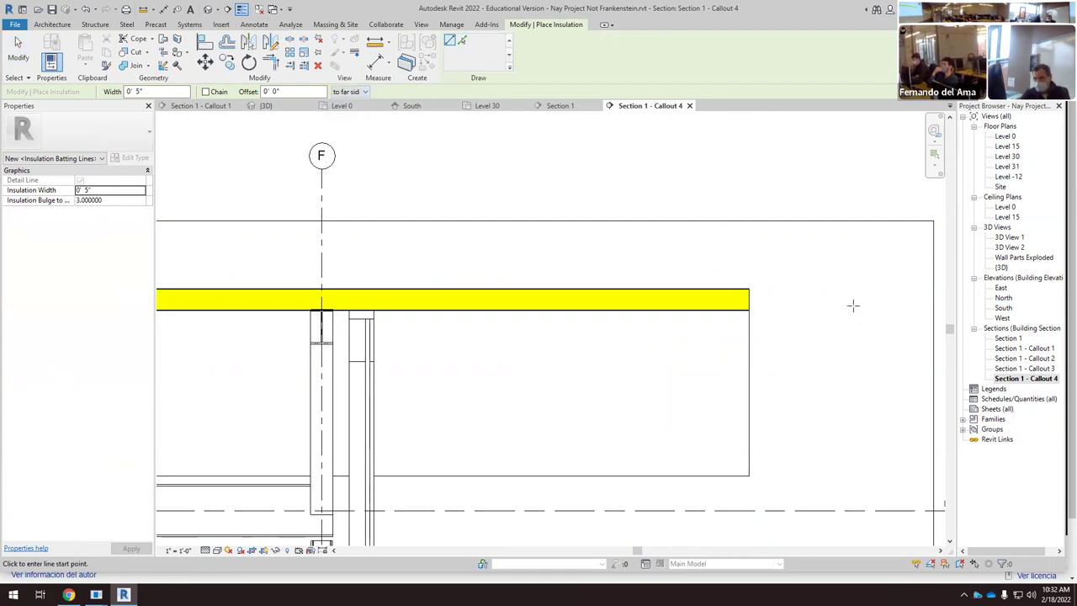
scroll(724, 307, "up", 6)
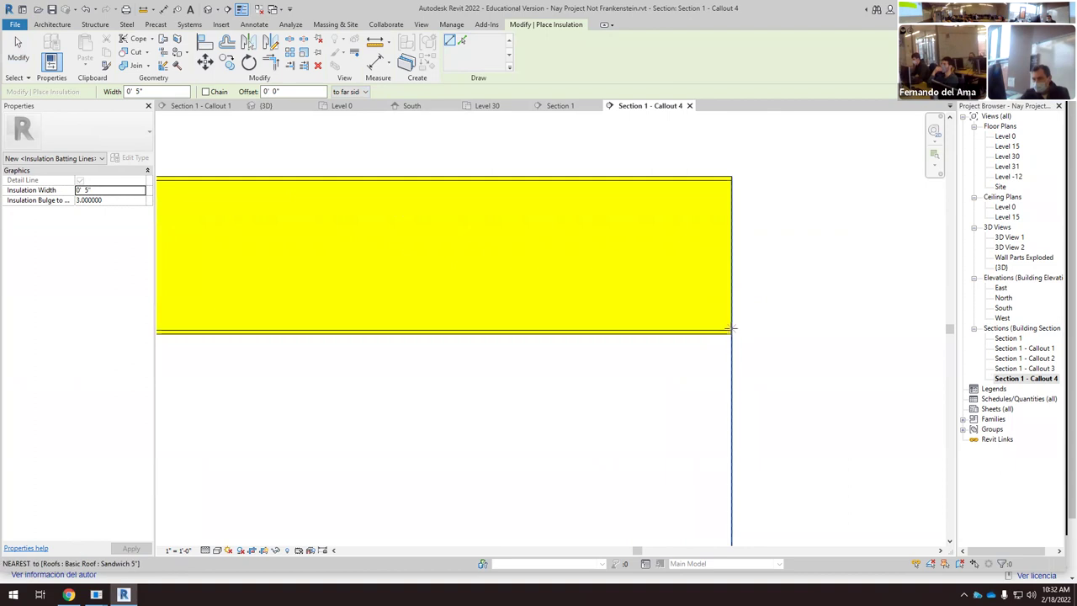
left_click(731, 329)
scroll(783, 303, "down", 2)
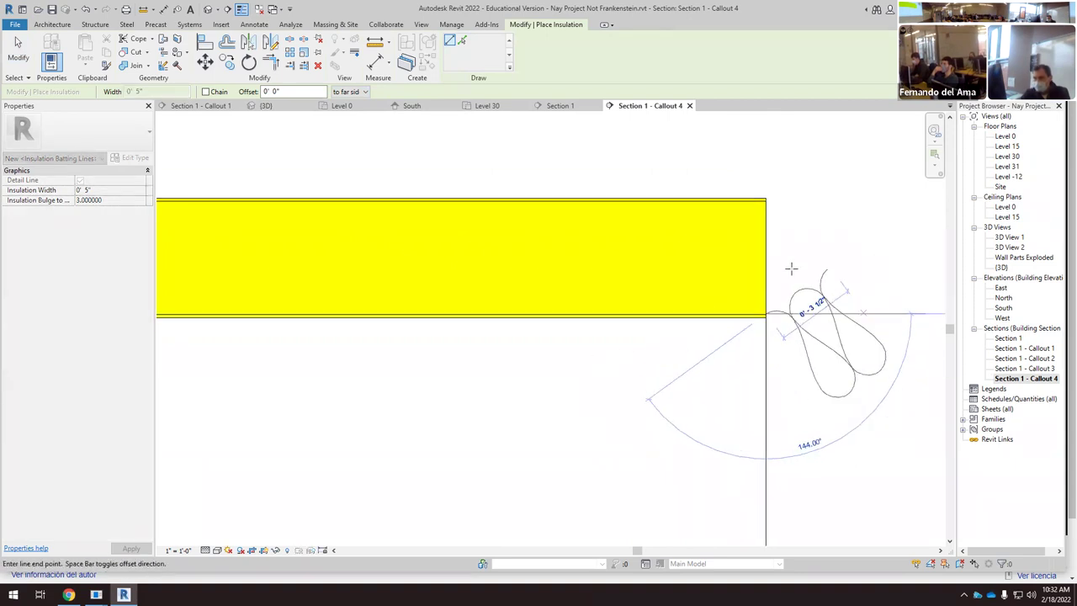
scroll(833, 278, "down", 5)
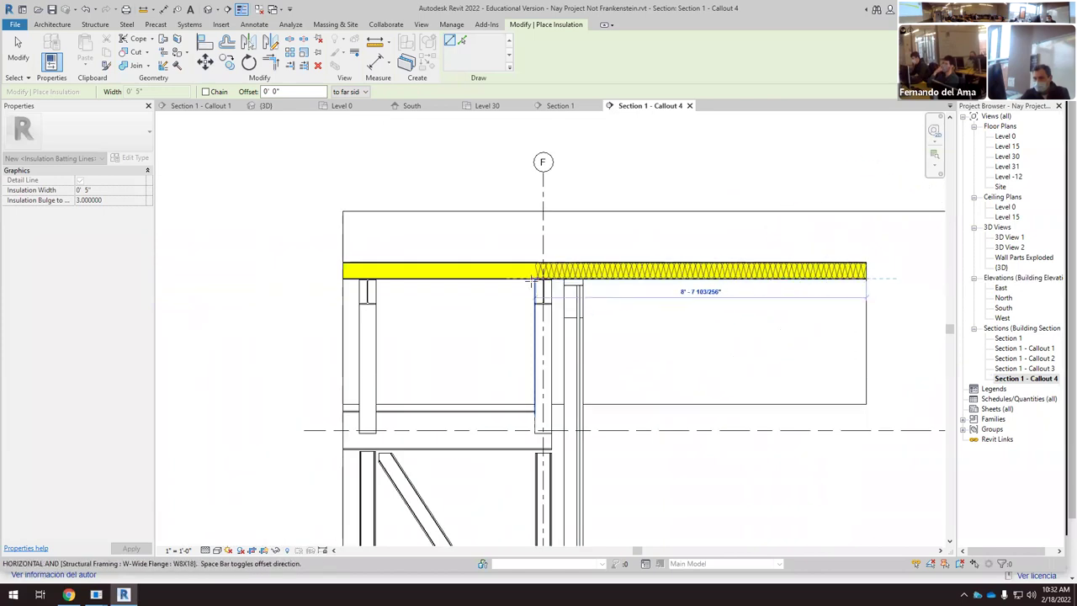
left_click(322, 290)
key("Escape")
key("Escape")
Step: Pull the crop region's side back inward so that it cuts through the roof overhang short of its end
left_click(343, 315)
scroll(404, 294, "down", 6)
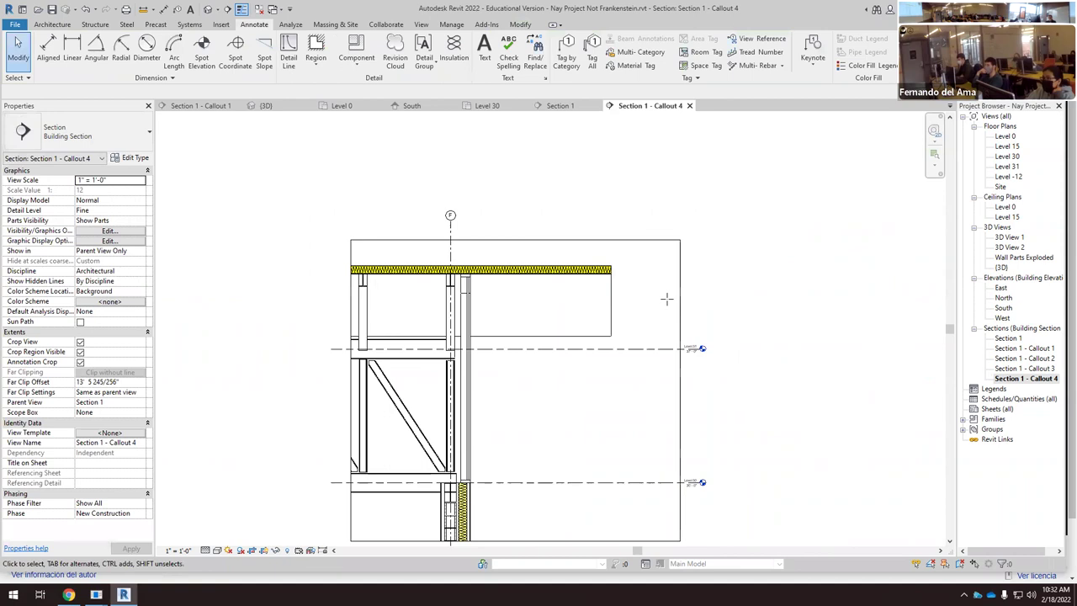
left_click_drag(721, 348, 649, 347)
left_click(677, 410)
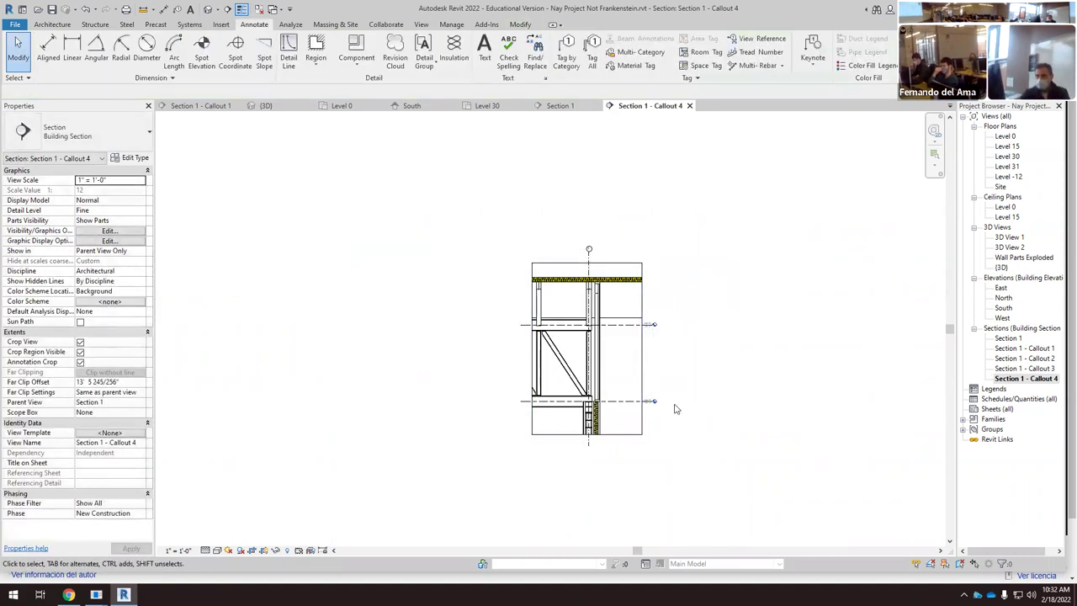
scroll(667, 376, "up", 2)
scroll(623, 264, "up", 10)
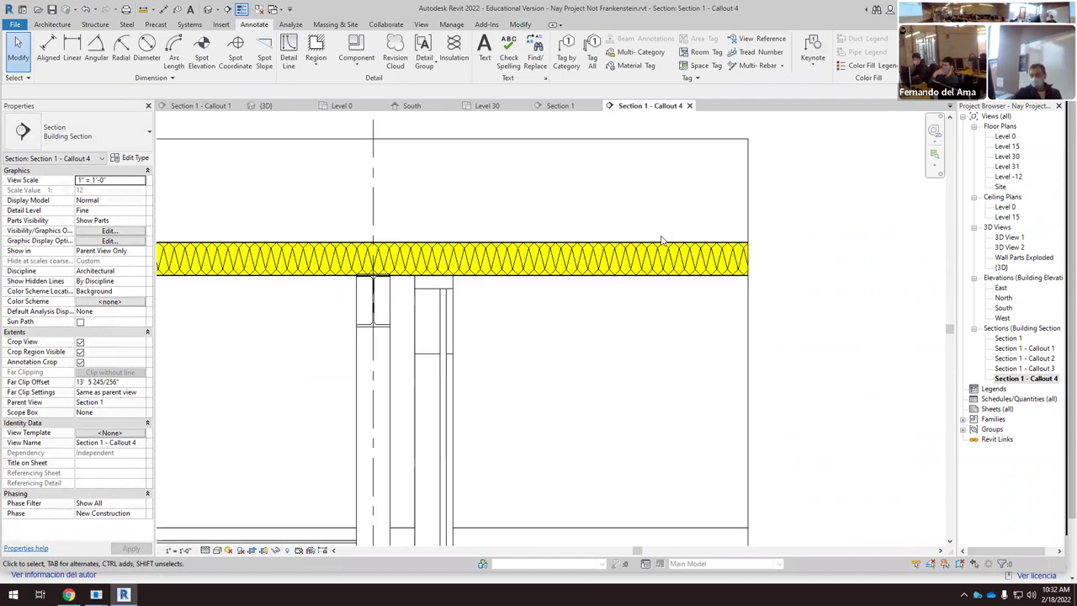
scroll(694, 306, "up", 2)
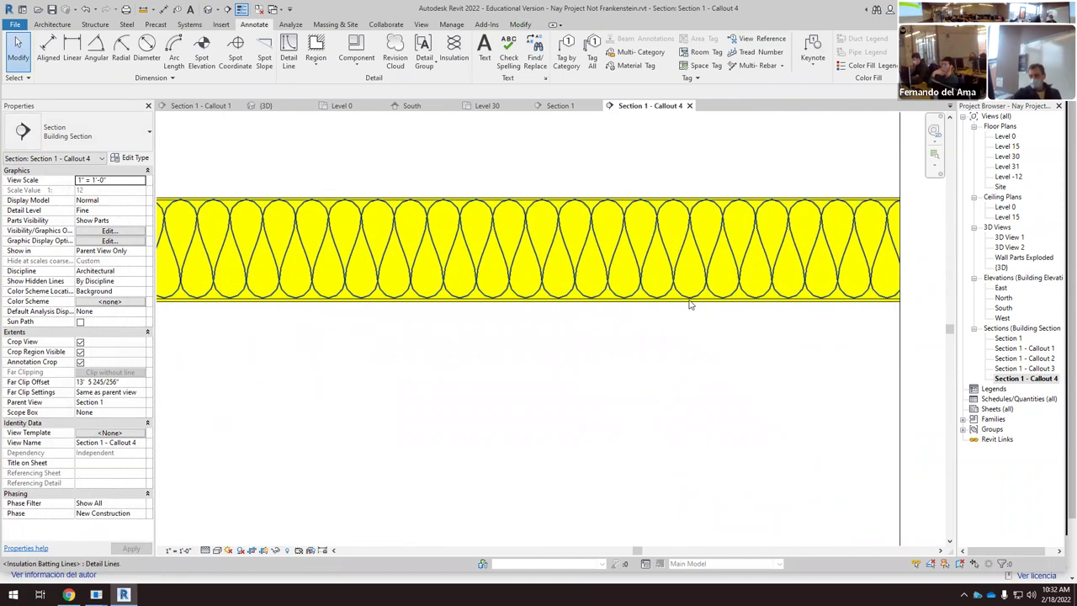
scroll(677, 282, "up", 2)
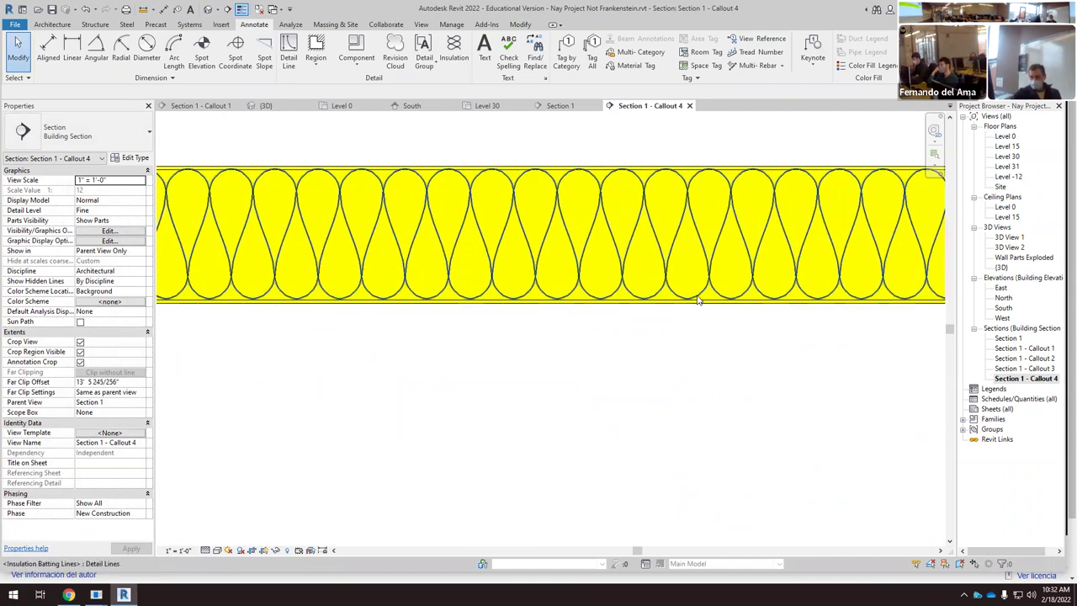
scroll(674, 303, "down", 8)
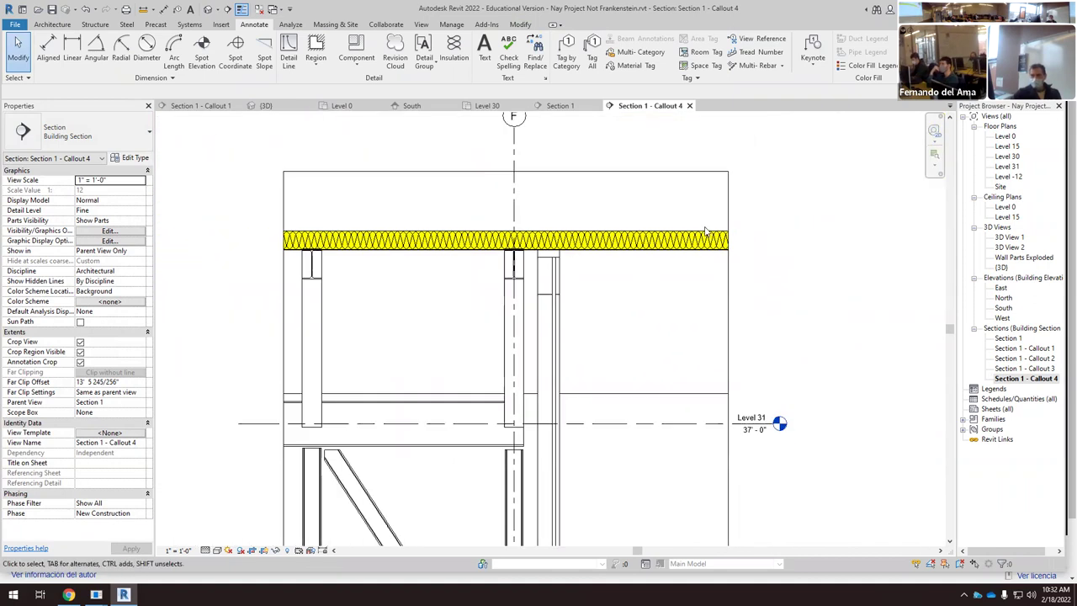
Step: Examine the callout's wall insulation and steel beam below the truss, and the beam and wall junction under the insulated roof
scroll(618, 331, "down", 1)
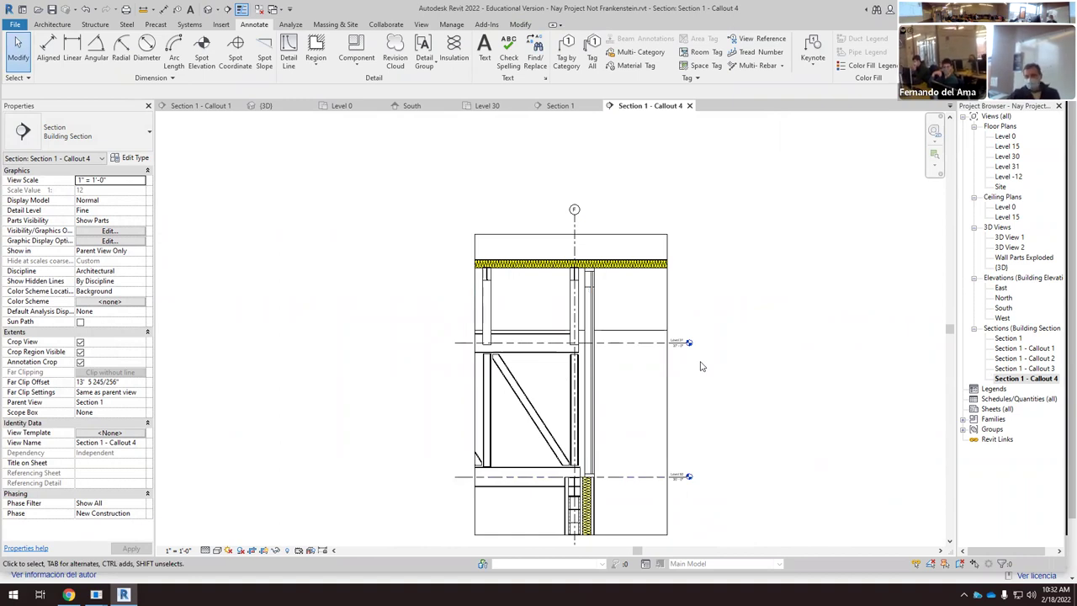
scroll(570, 487, "up", 10)
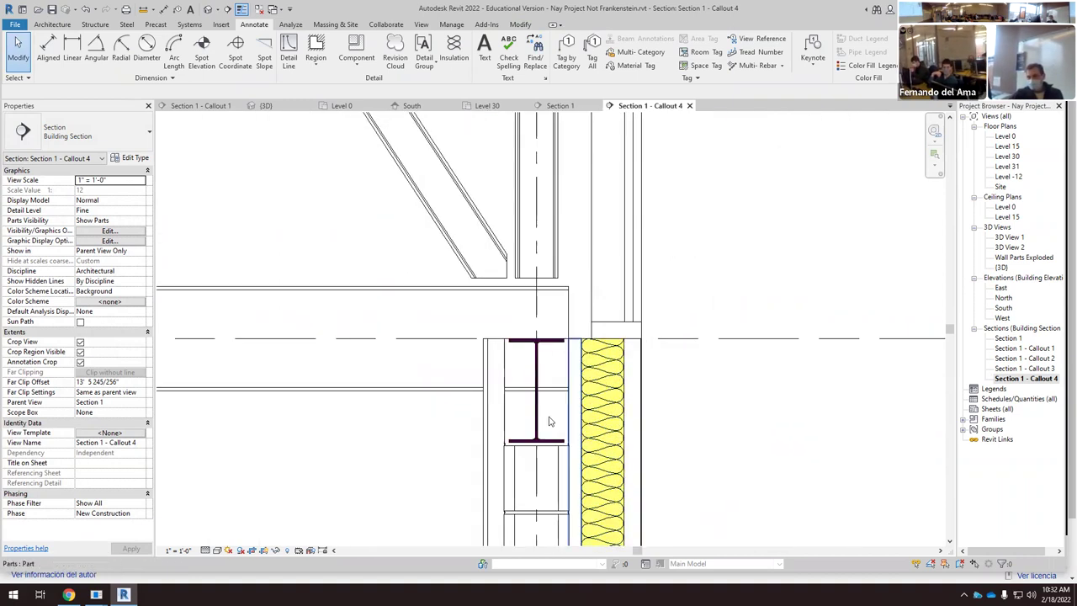
scroll(542, 476, "up", 2)
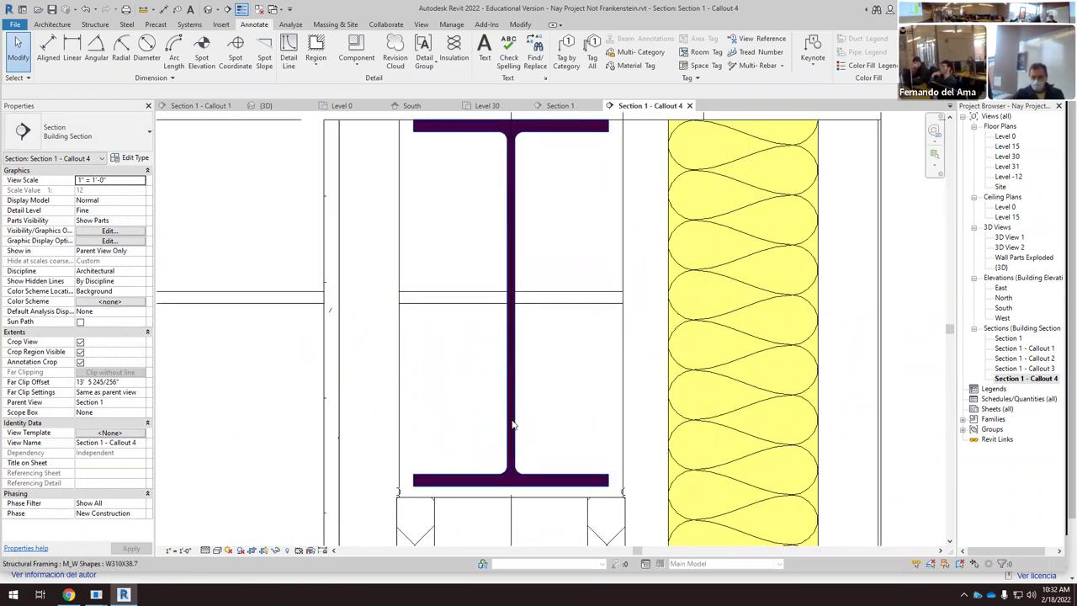
scroll(515, 420, "down", 8)
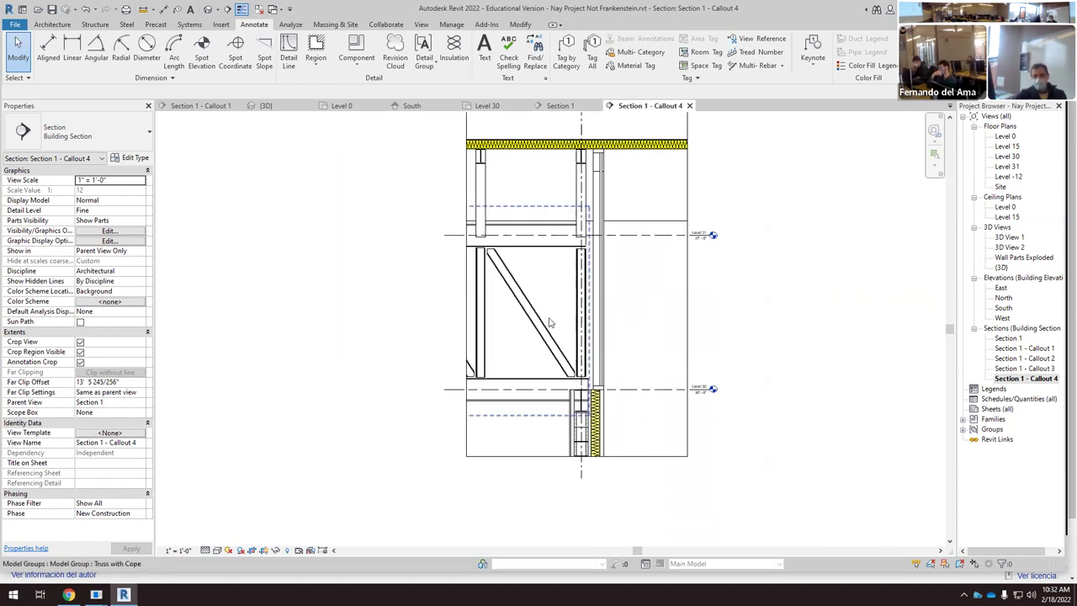
scroll(549, 244, "up", 3)
scroll(566, 255, "down", 3)
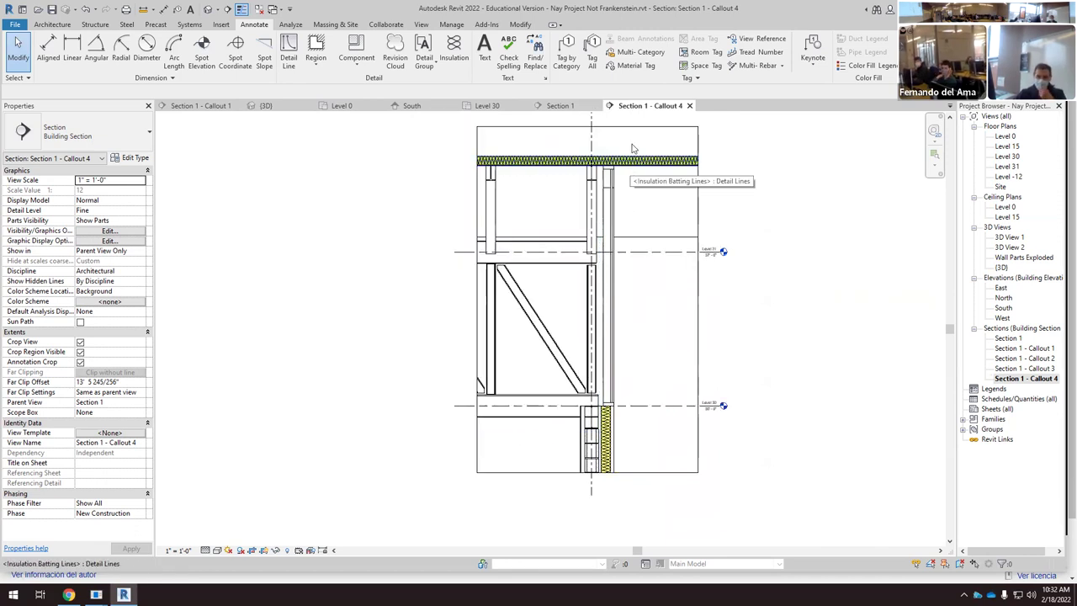
scroll(633, 148, "up", 6)
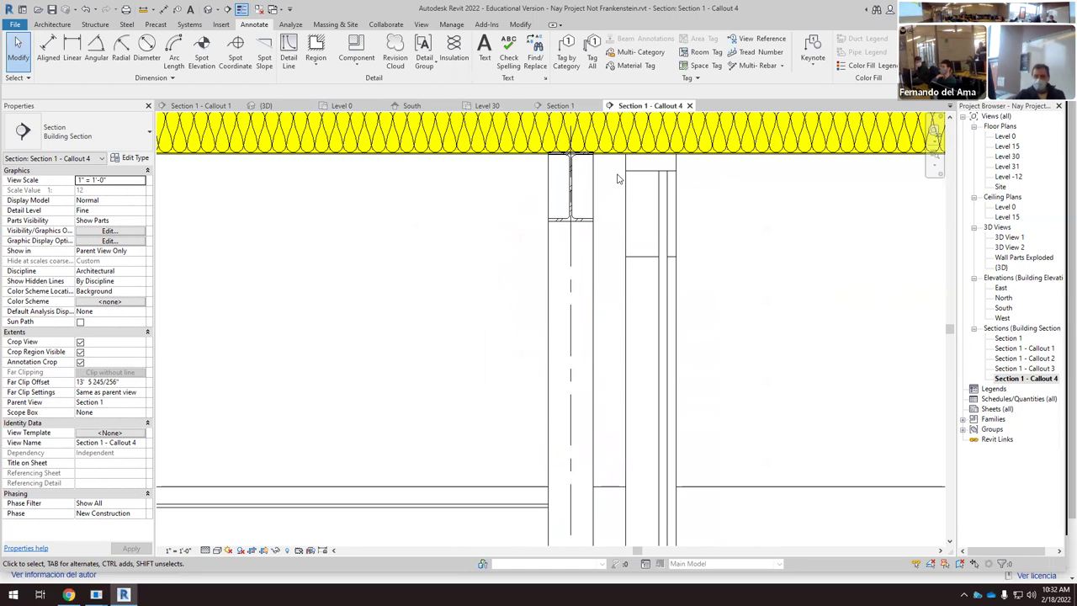
scroll(618, 178, "down", 5)
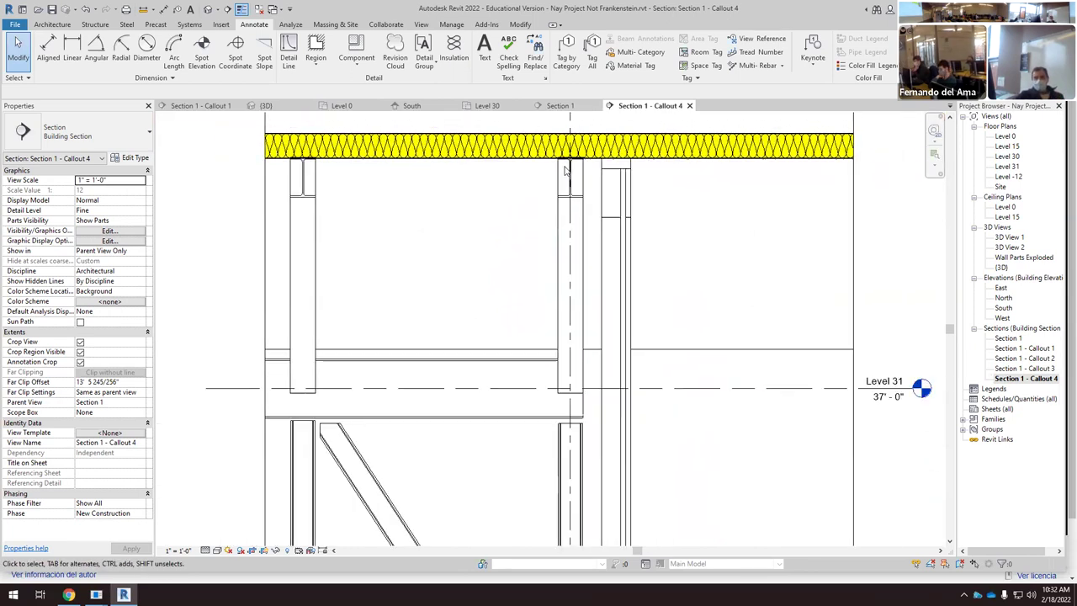
Step: Compare how the cut steel girder at Level 30 and the W8X18 beam under the roof are displayed
scroll(549, 412, "up", 3)
scroll(550, 409, "up", 6)
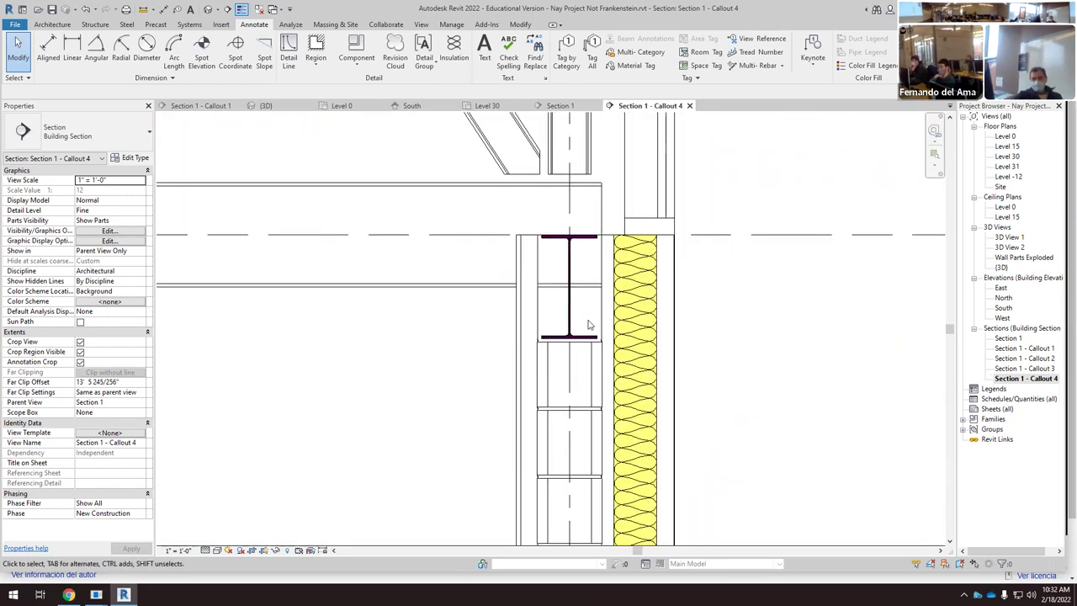
left_click(586, 212)
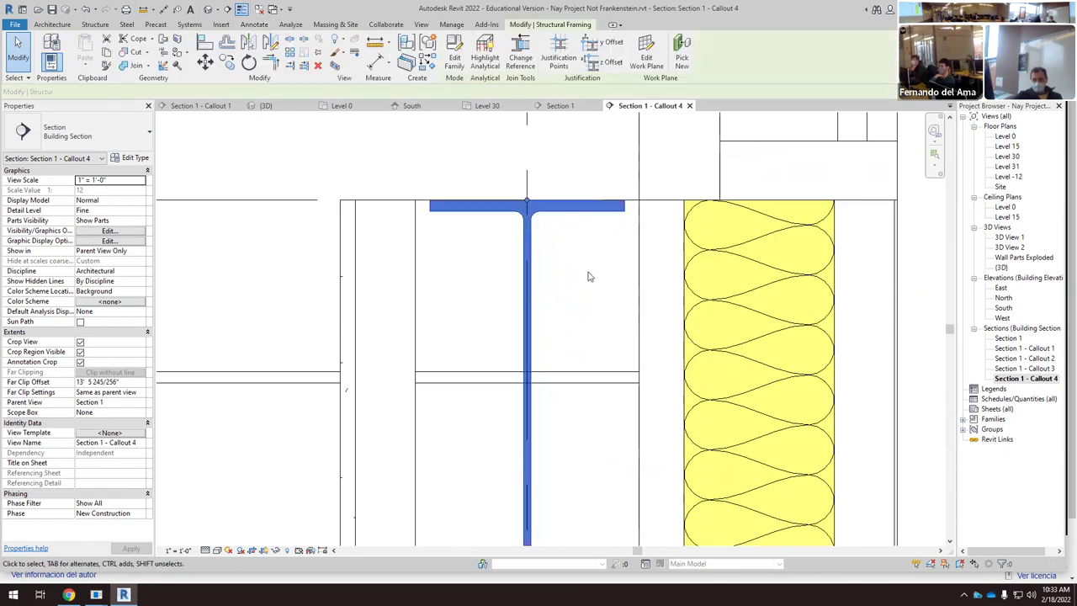
scroll(551, 261, "down", 3)
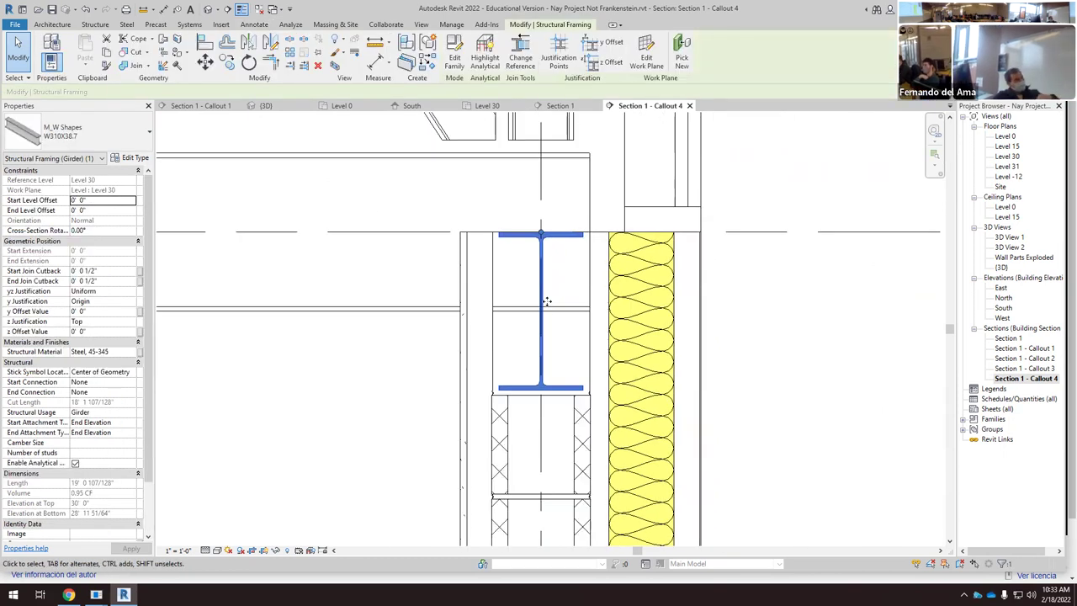
key("Escape")
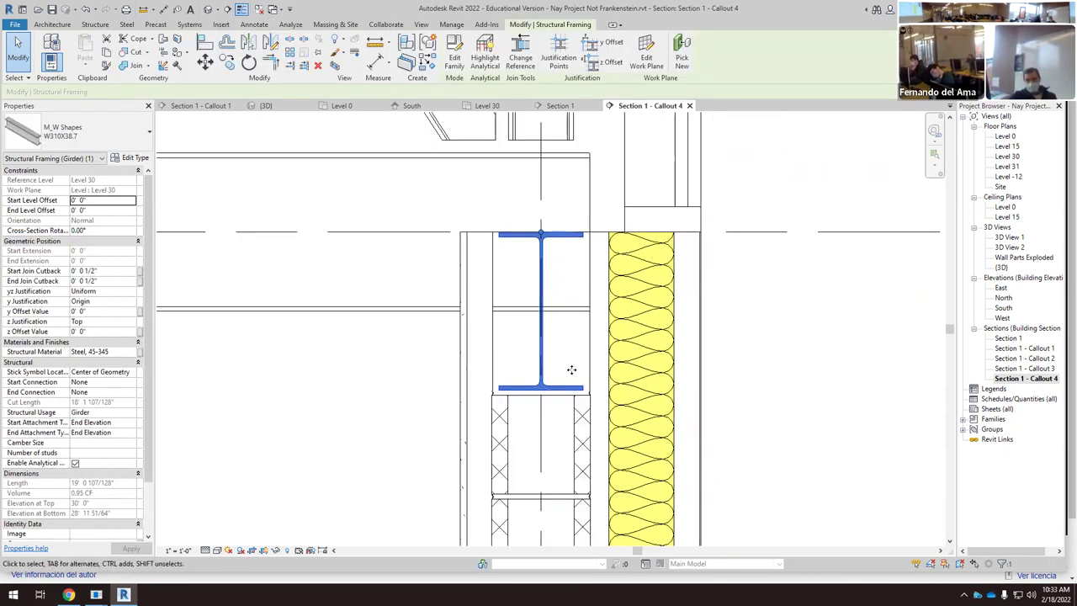
scroll(572, 368, "up", 4)
scroll(561, 365, "down", 5)
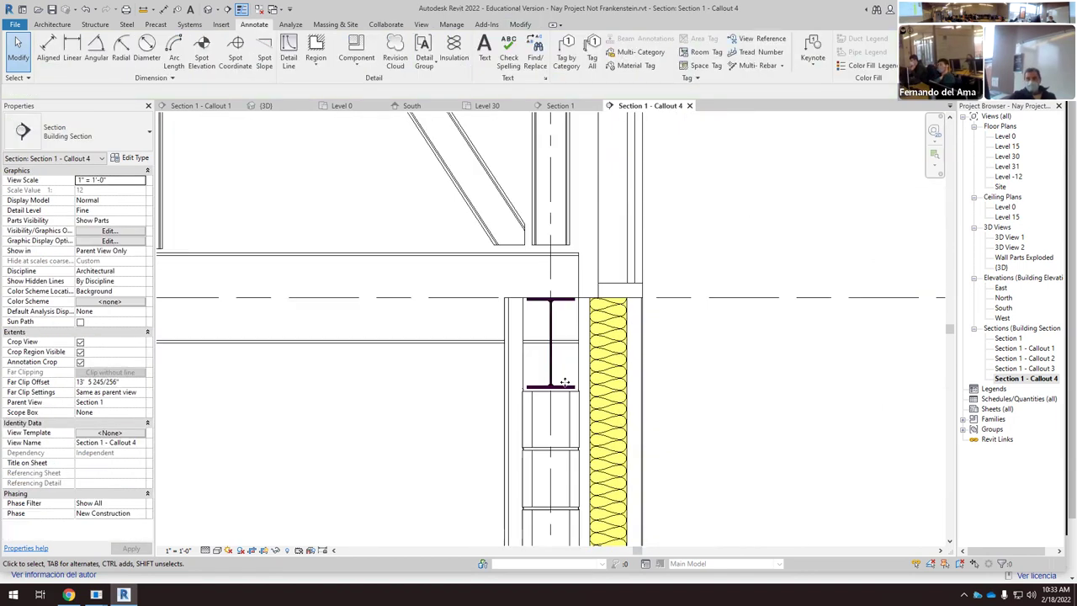
scroll(569, 155, "up", 6)
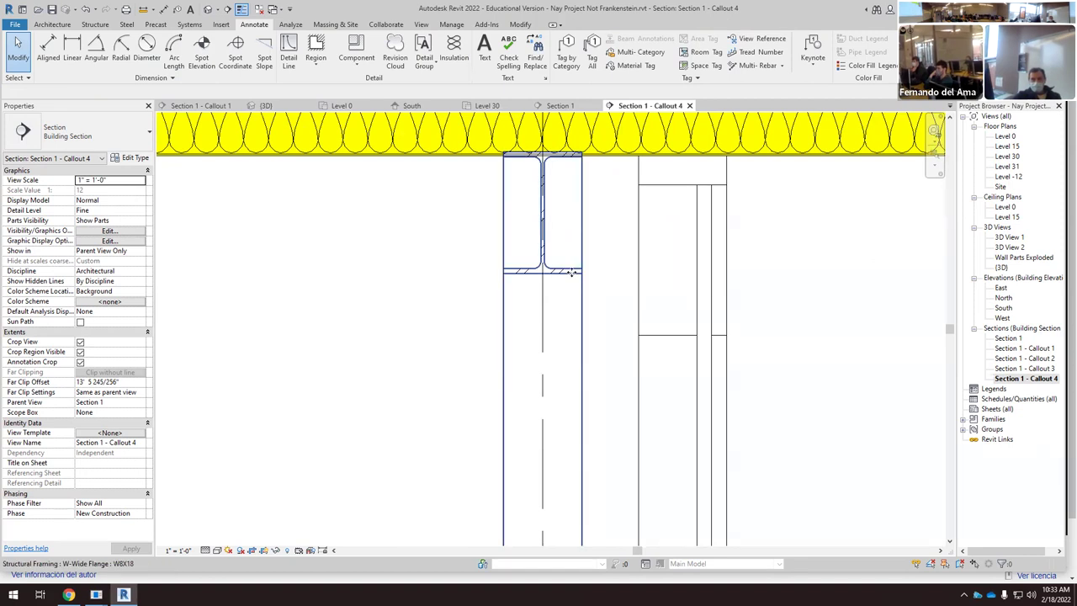
left_click(573, 280)
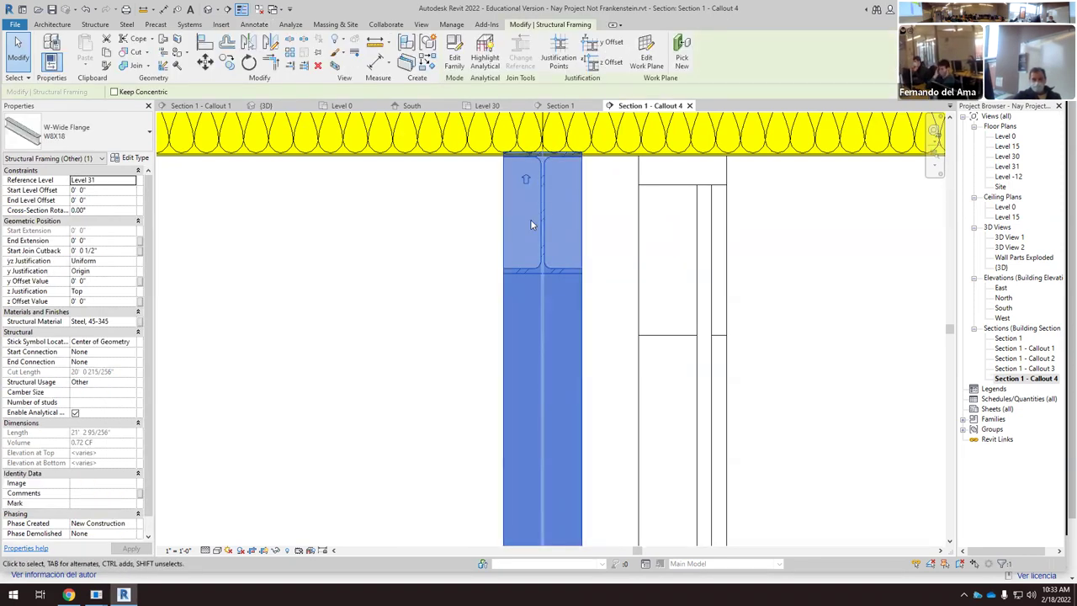
scroll(540, 227, "down", 5)
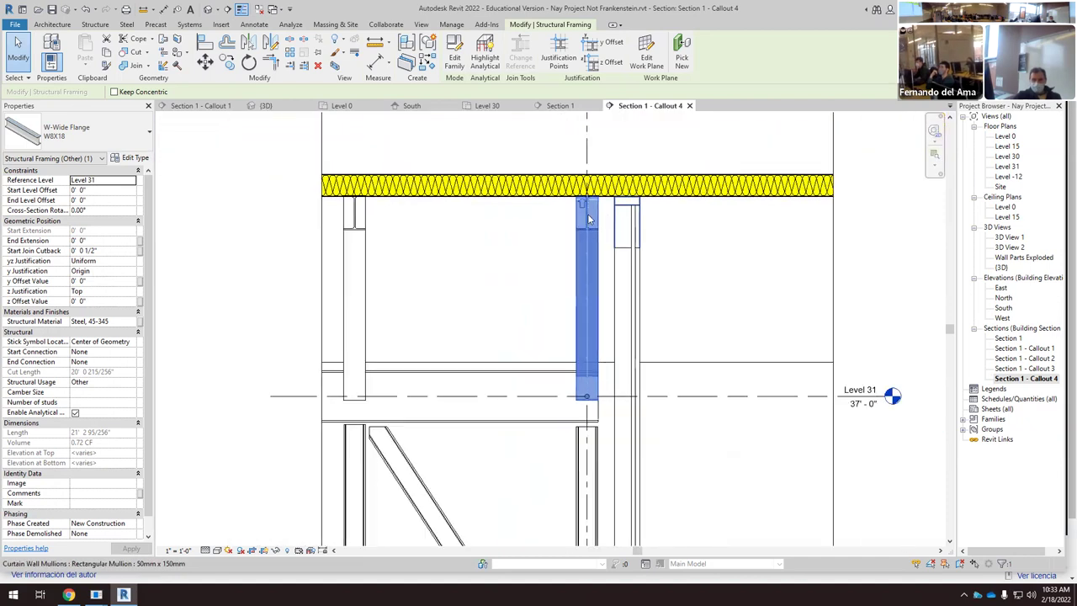
scroll(588, 218, "down", 1)
scroll(456, 228, "up", 6)
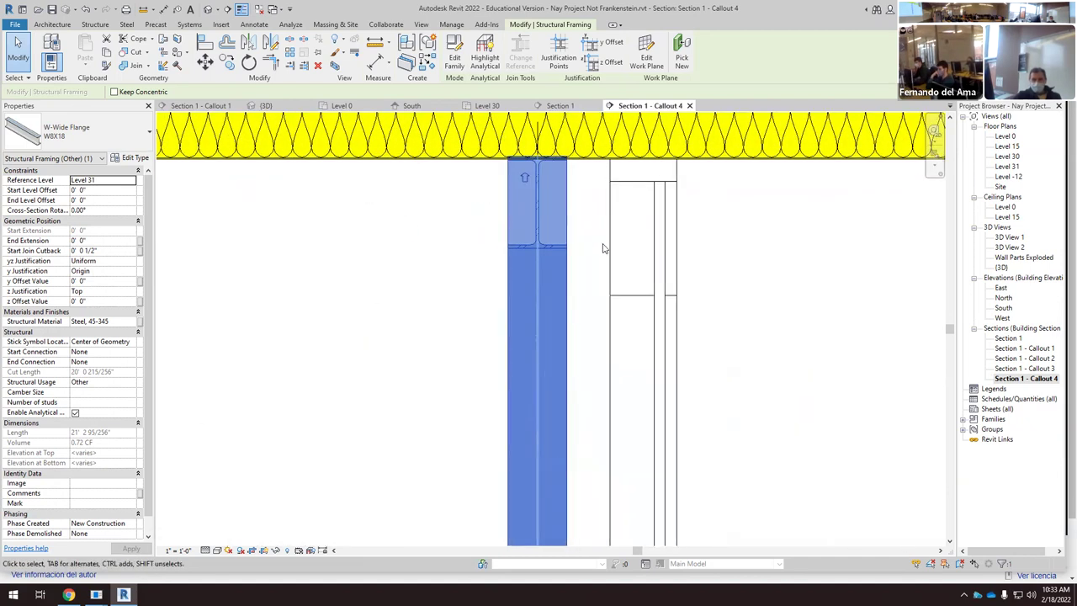
left_click(766, 260)
scroll(559, 253, "up", 2)
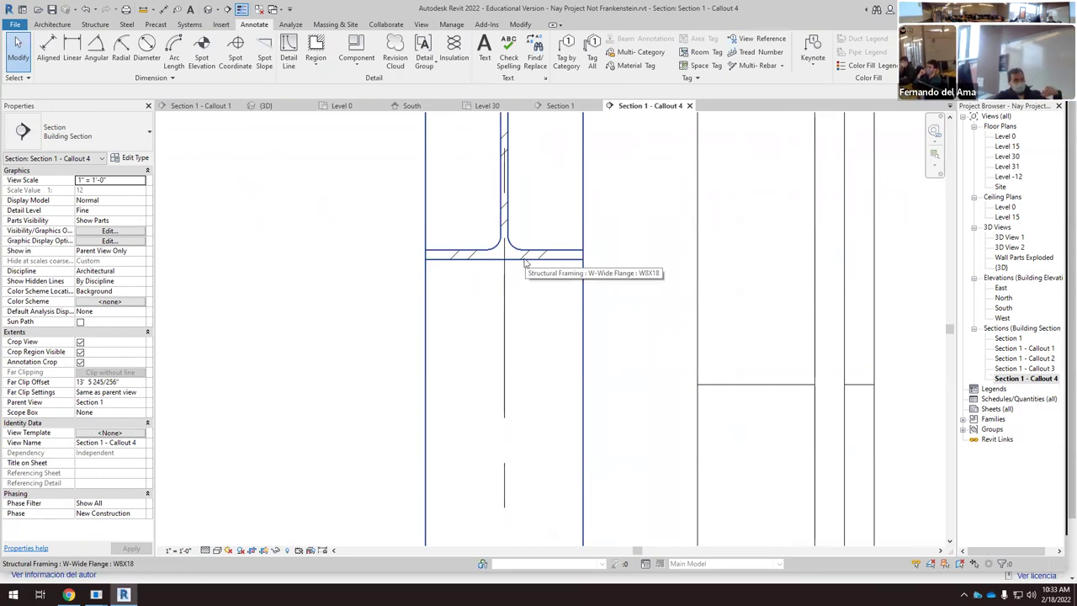
Step: Override the view graphics of the W8X18 roof beam on the gridline by element, using a solid fill cut foreground pattern
left_click(580, 263)
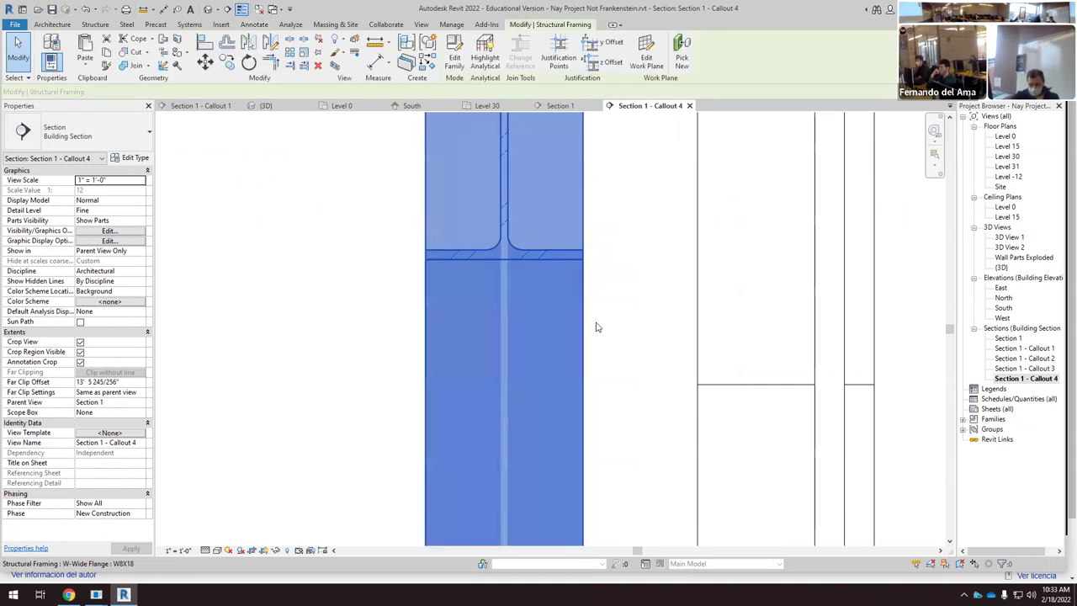
scroll(585, 295, "down", 3)
right_click(577, 288)
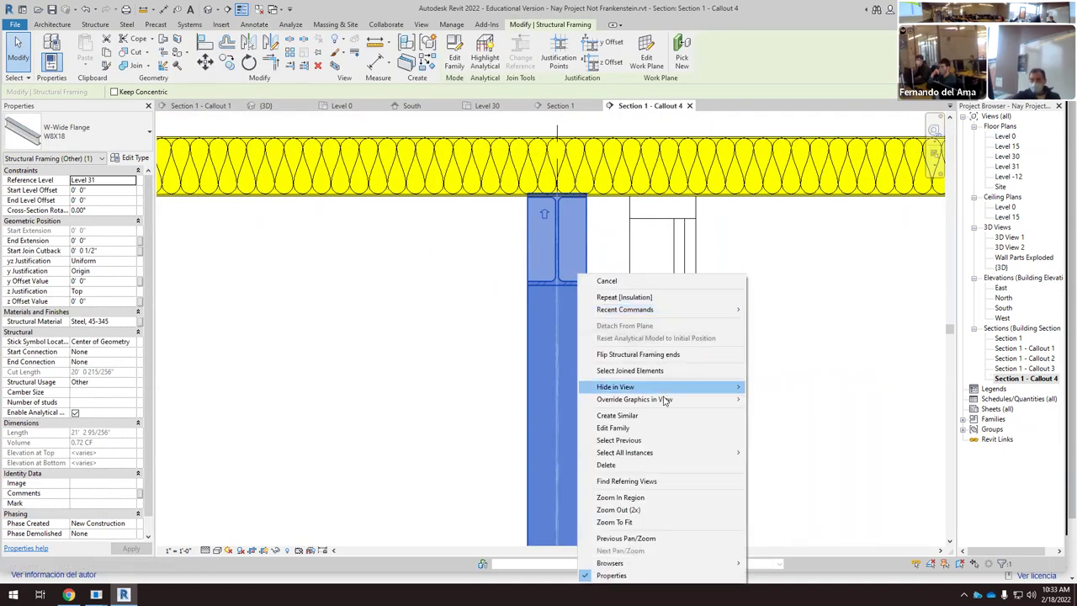
mouse_move(717, 400)
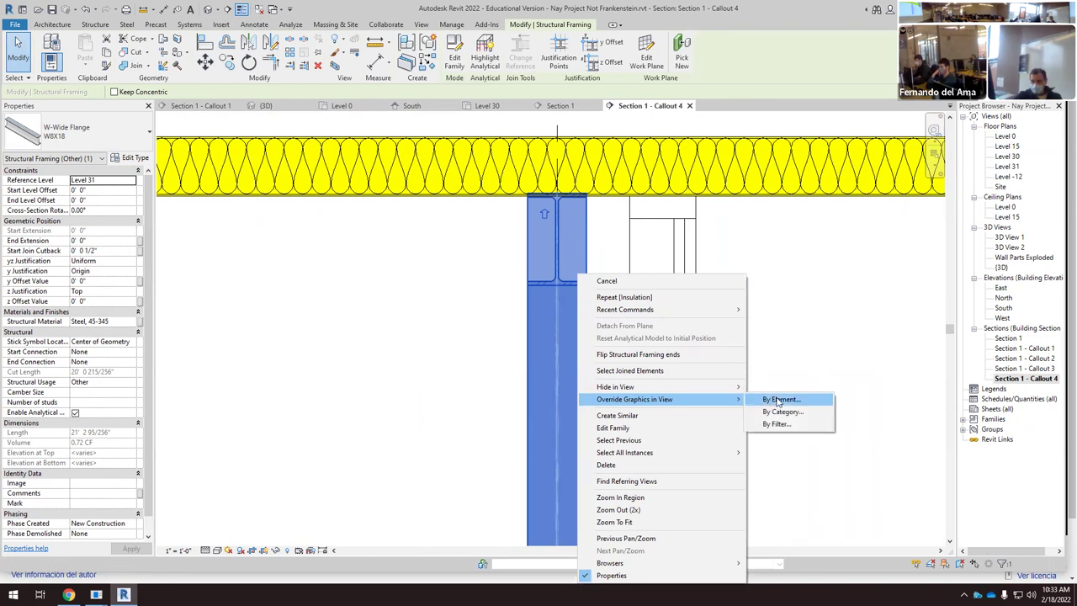
left_click(782, 400)
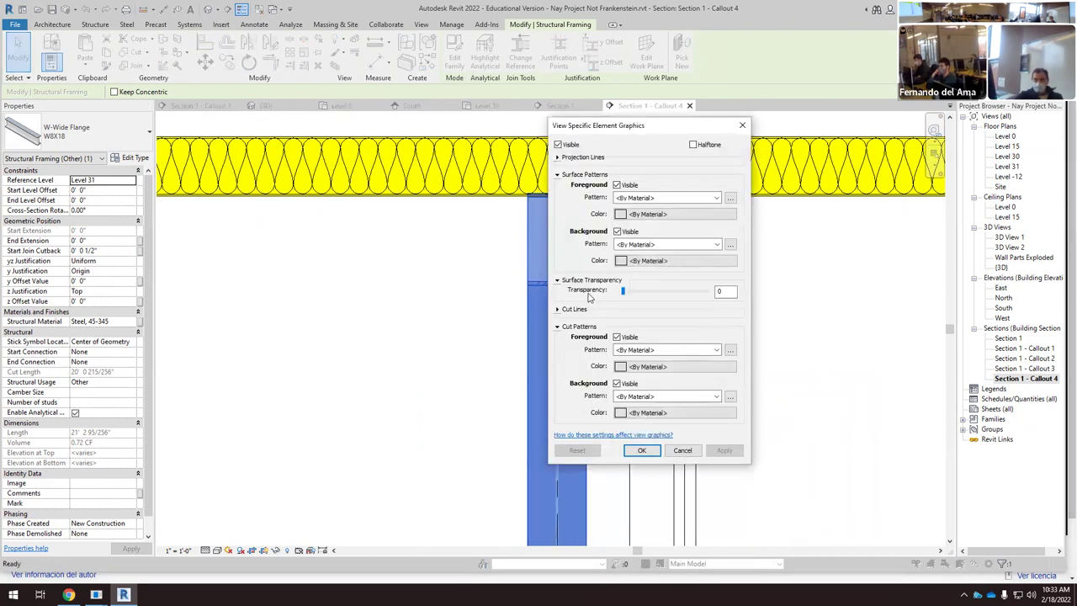
left_click(661, 348)
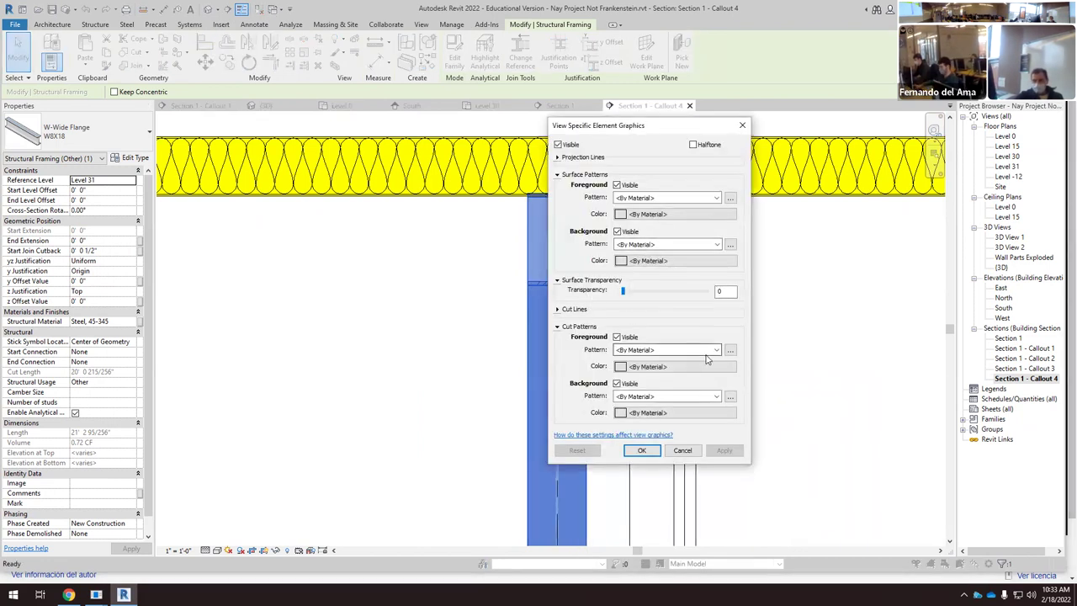
left_click(666, 87)
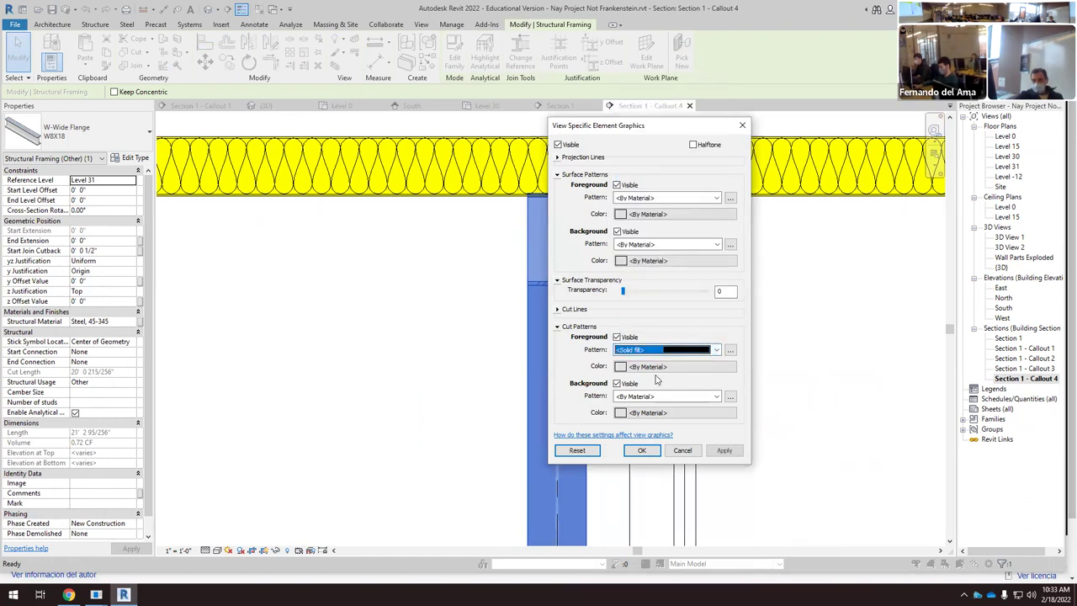
Step: Set the beam's cut foreground pattern color to black and apply the element override
left_click(616, 367)
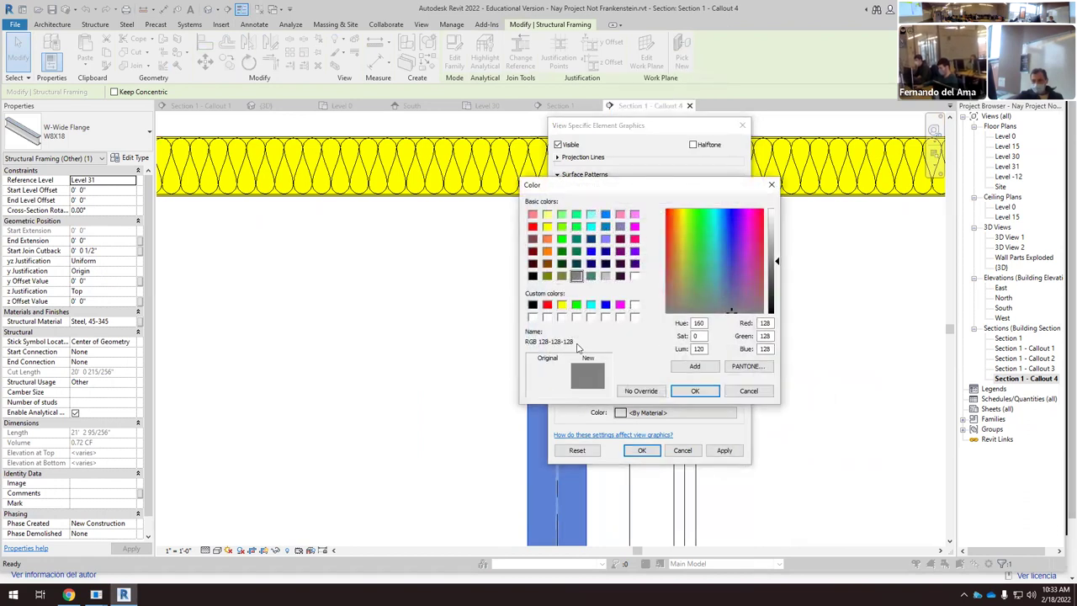
left_click(532, 305)
left_click(695, 391)
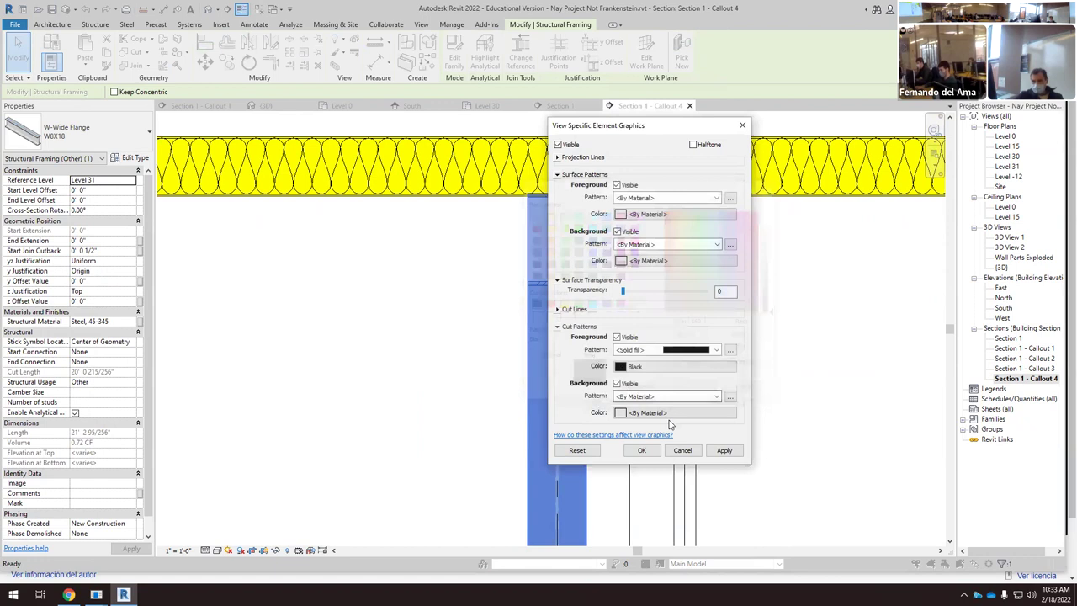
left_click(724, 450)
left_click(641, 450)
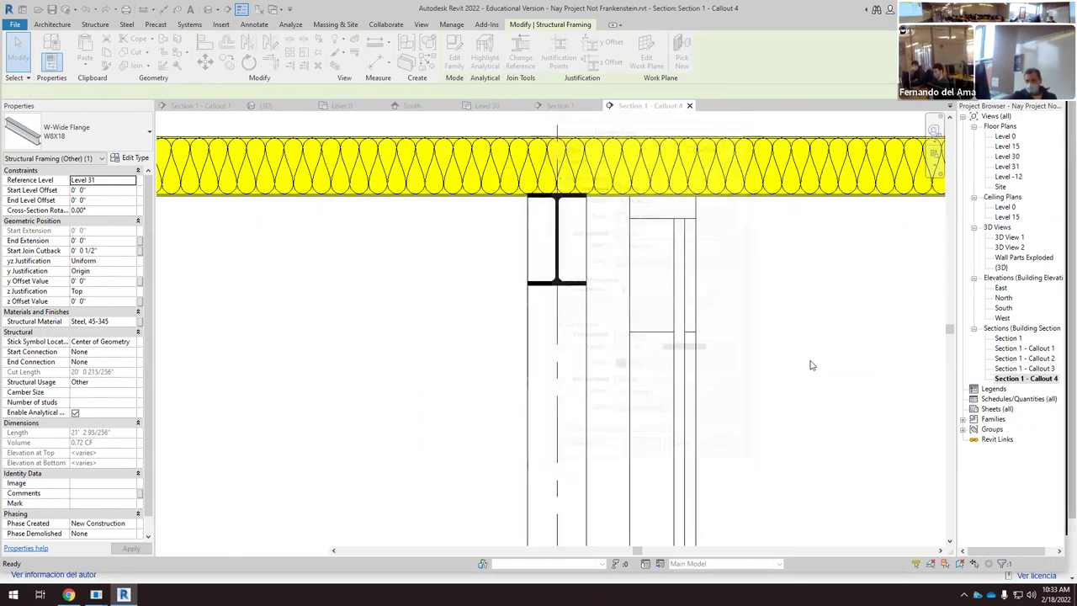
left_click(649, 343)
Step: Examine the overridden roof beam and the cut girder at Level 30 in the callout view
scroll(591, 276, "down", 3)
scroll(586, 286, "up", 1)
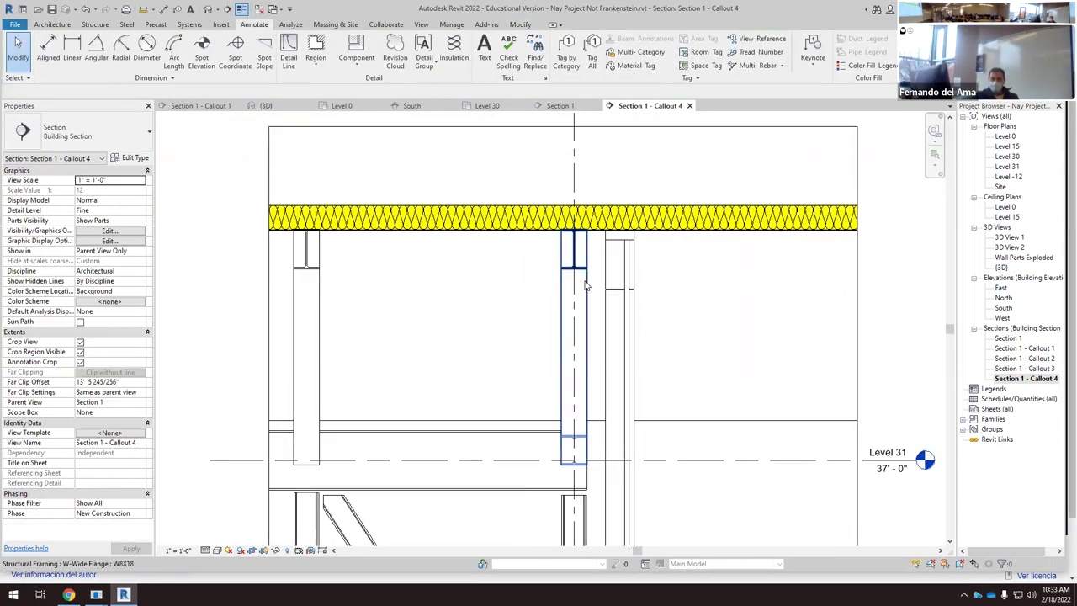
scroll(592, 282, "up", 5)
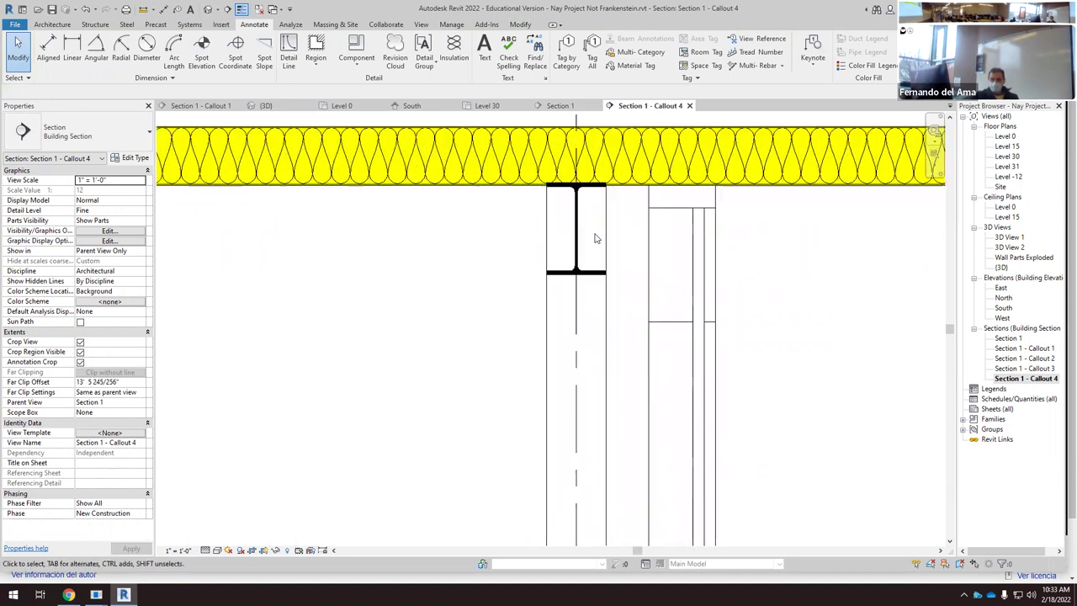
scroll(571, 215, "down", 4)
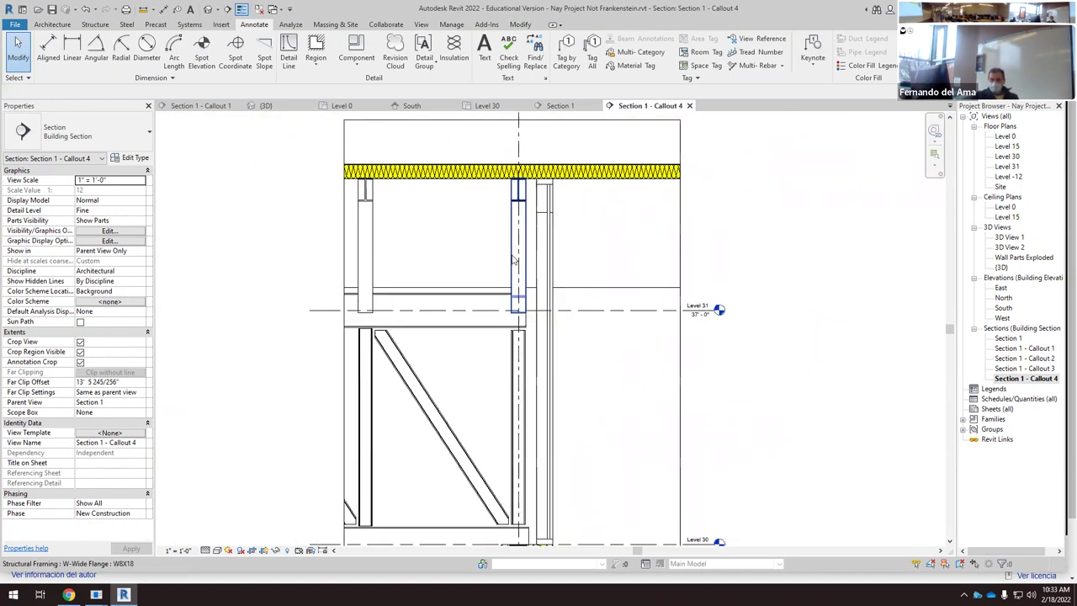
scroll(500, 366, "down", 1)
scroll(541, 484, "up", 5)
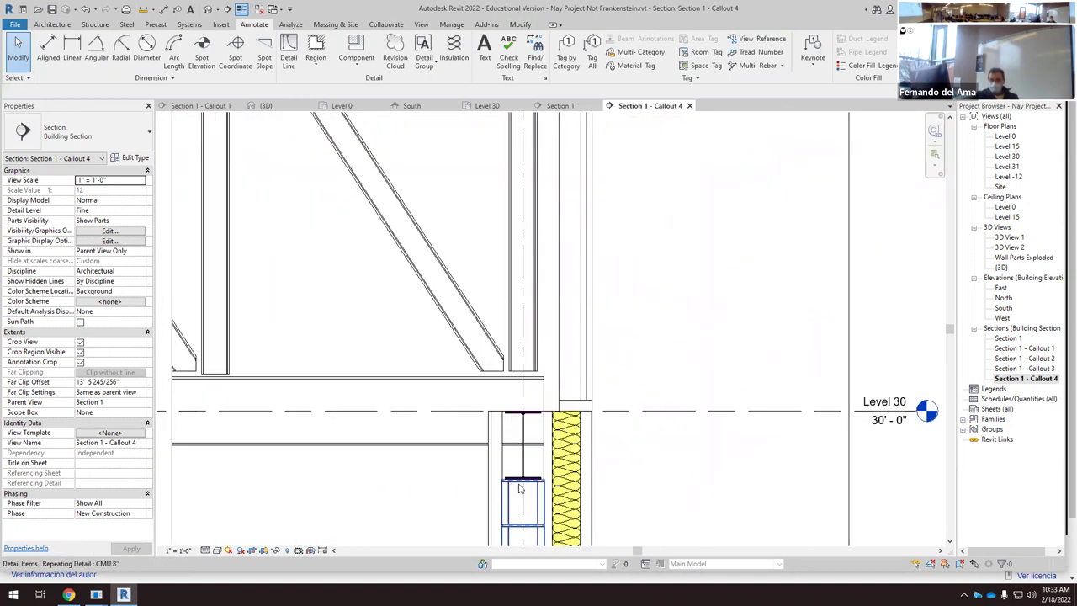
scroll(540, 483, "up", 1)
scroll(698, 426, "down", 1)
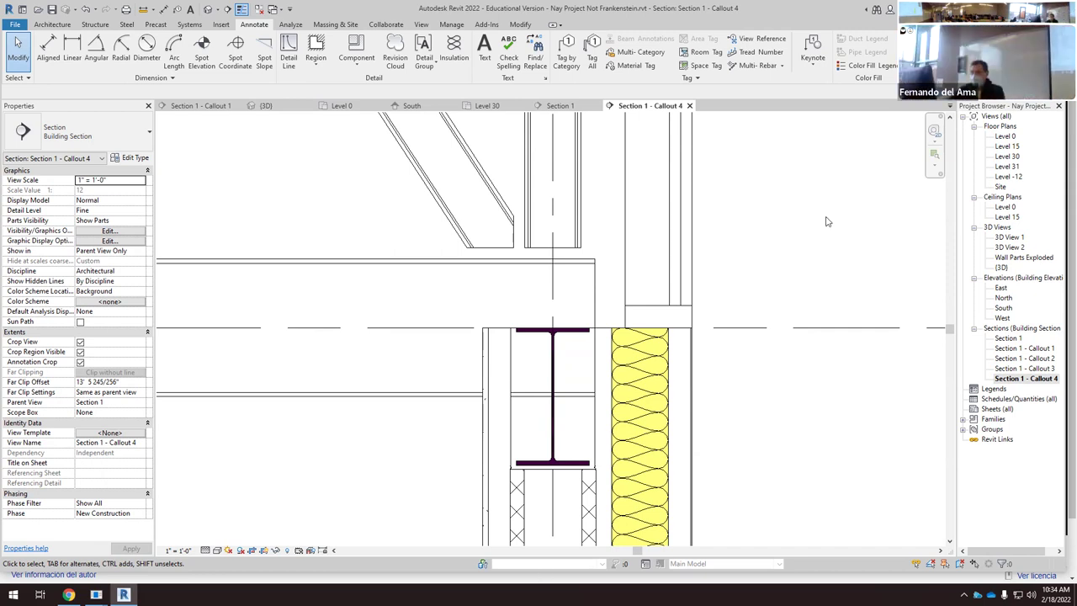
Step: Override the graphics of the other roof beam, in Array Group 1, by element with a solid fill cut foreground pattern
scroll(826, 221, "down", 3)
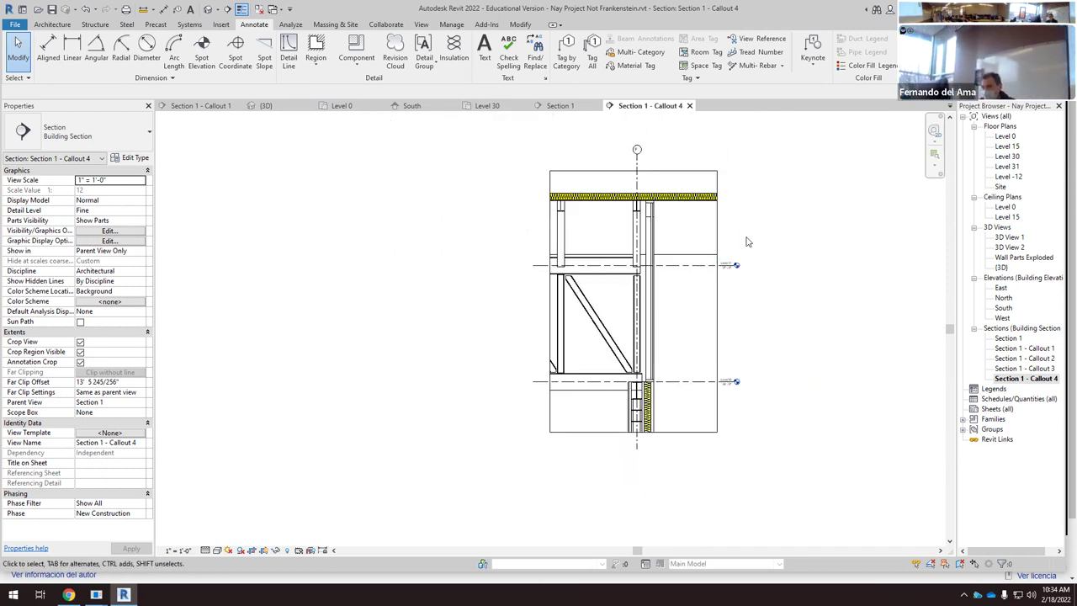
scroll(576, 223, "up", 5)
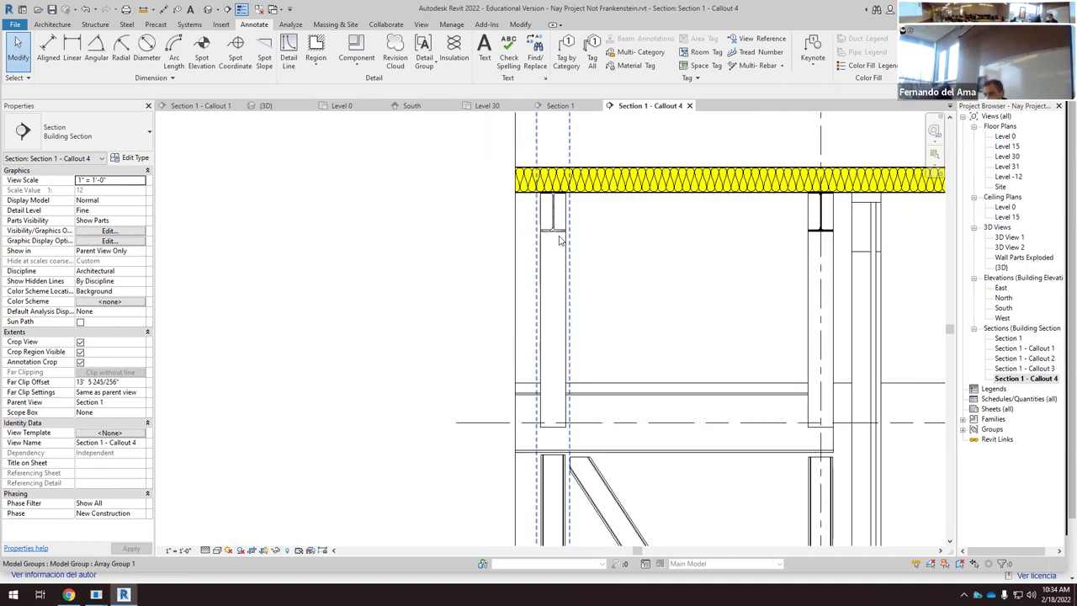
left_click(559, 238)
right_click(553, 228)
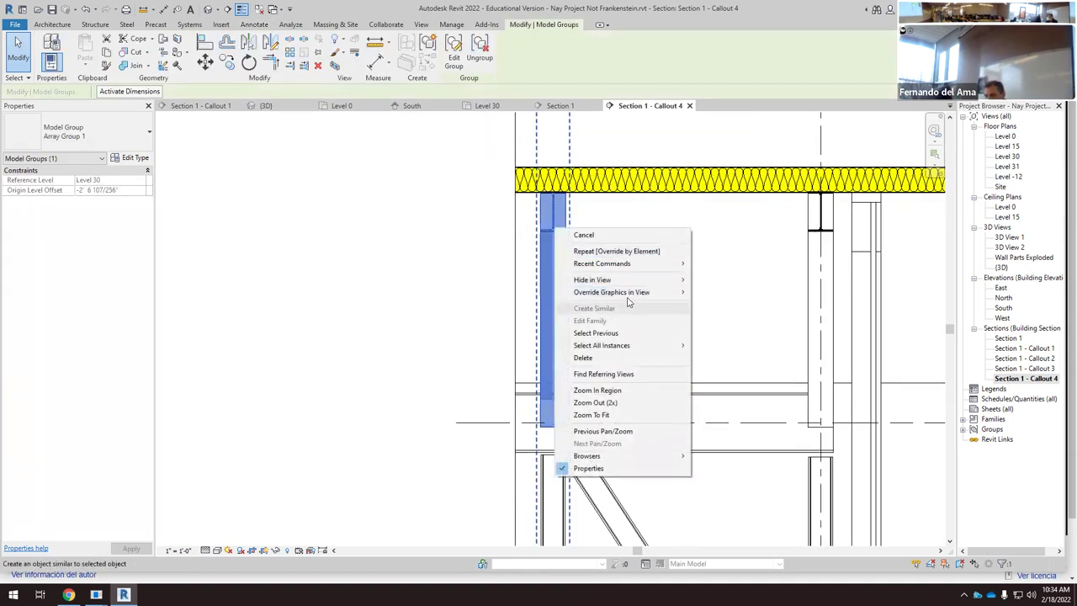
mouse_move(627, 293)
left_click(721, 294)
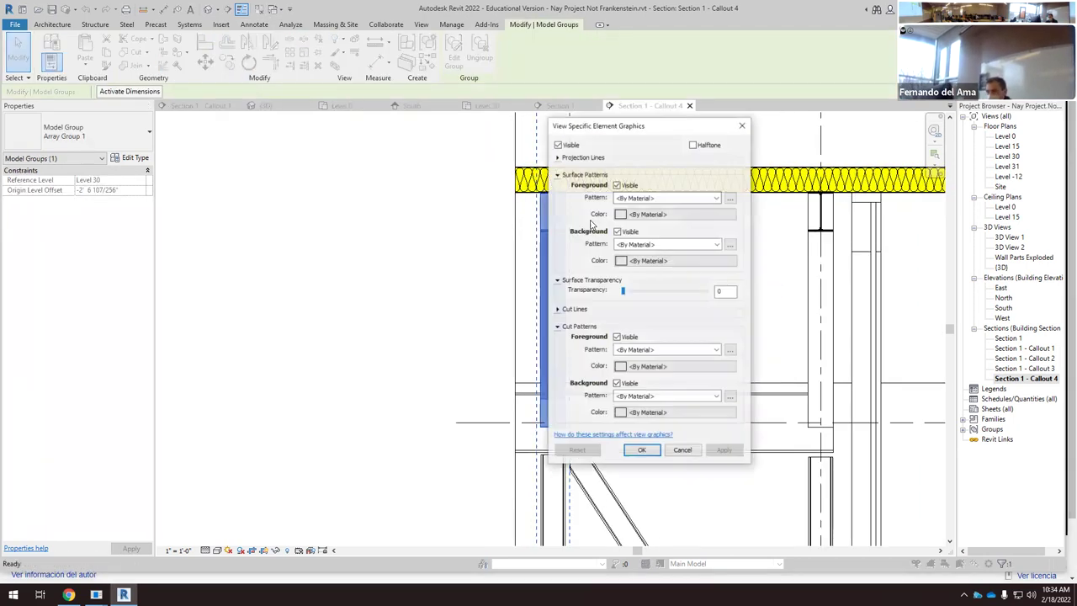
left_click(708, 348)
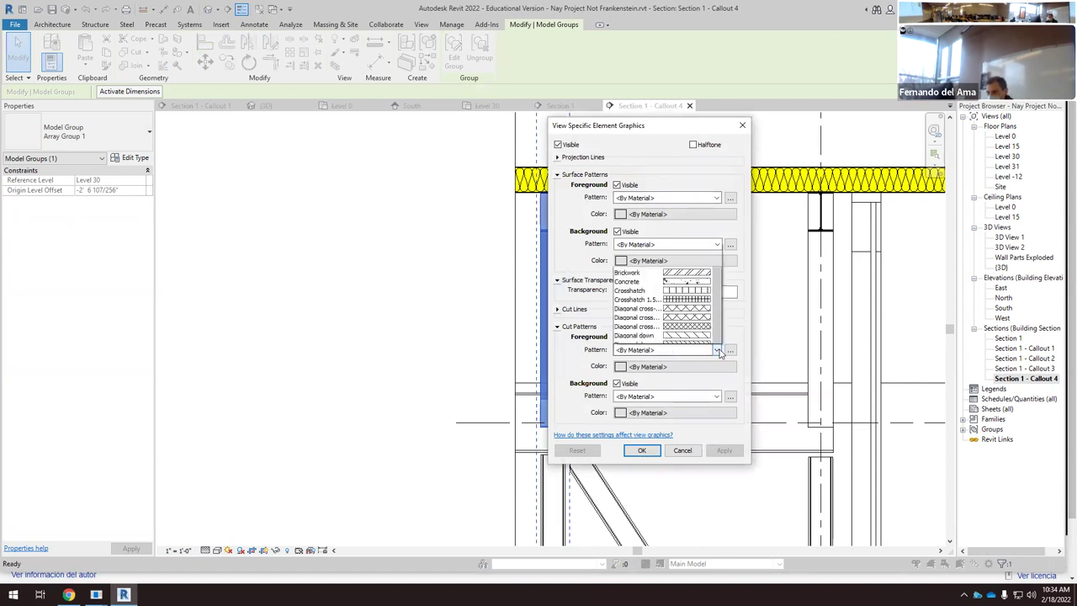
left_click(660, 93)
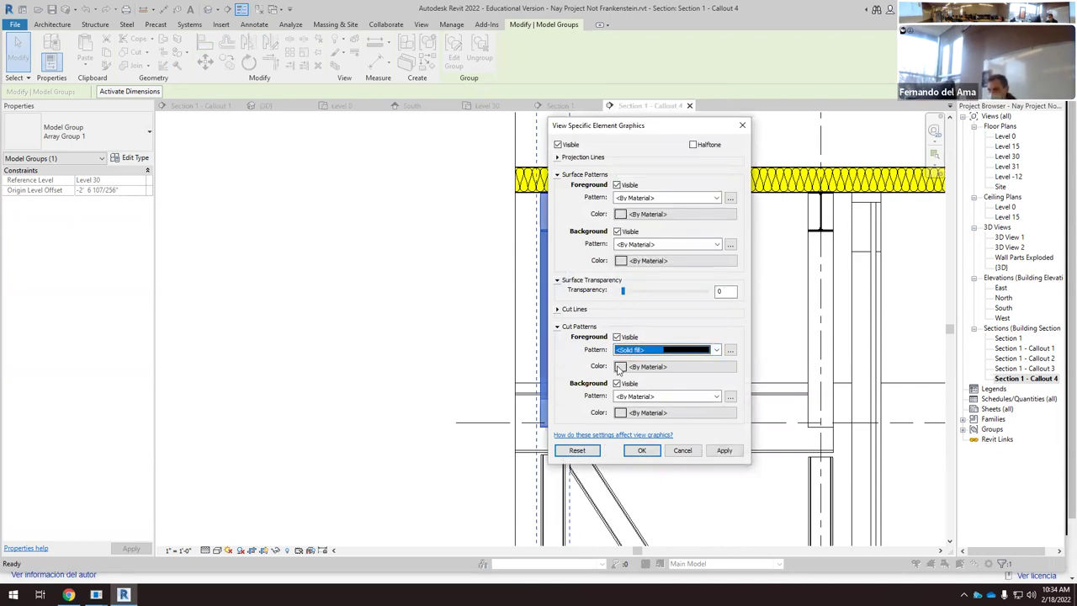
Step: Make the array group's cut foreground pattern black and accept the override
left_click(619, 367)
left_click(532, 304)
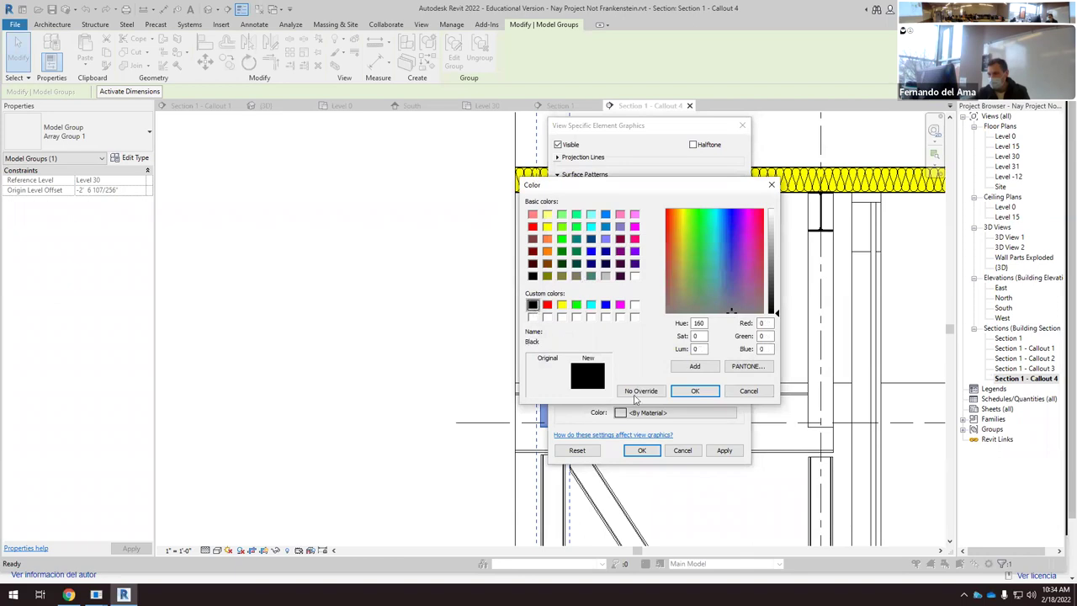
left_click(696, 392)
left_click(642, 449)
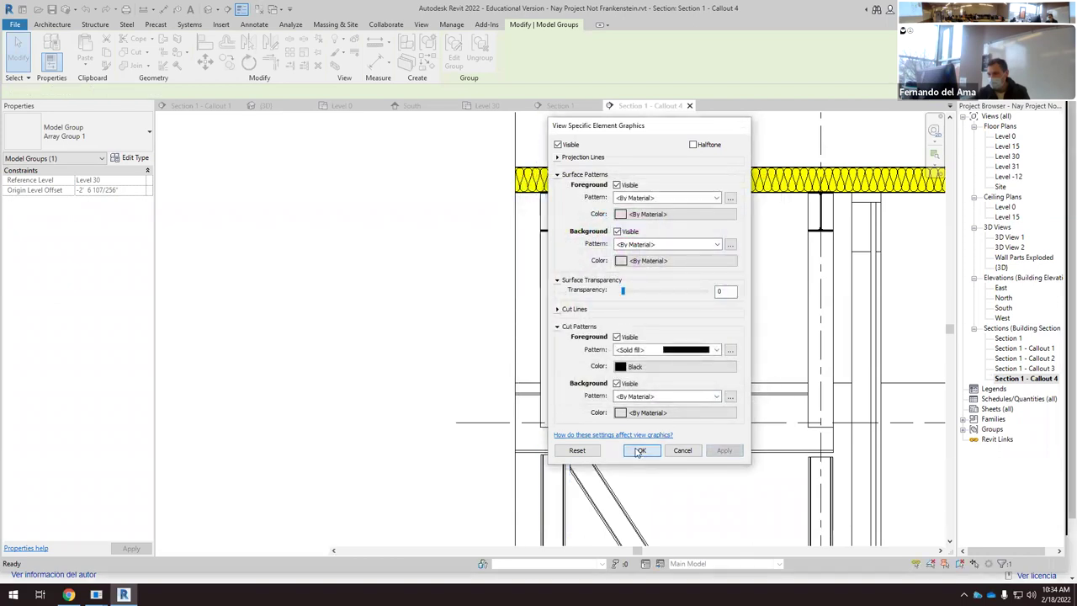
left_click(416, 342)
scroll(577, 284, "up", 2)
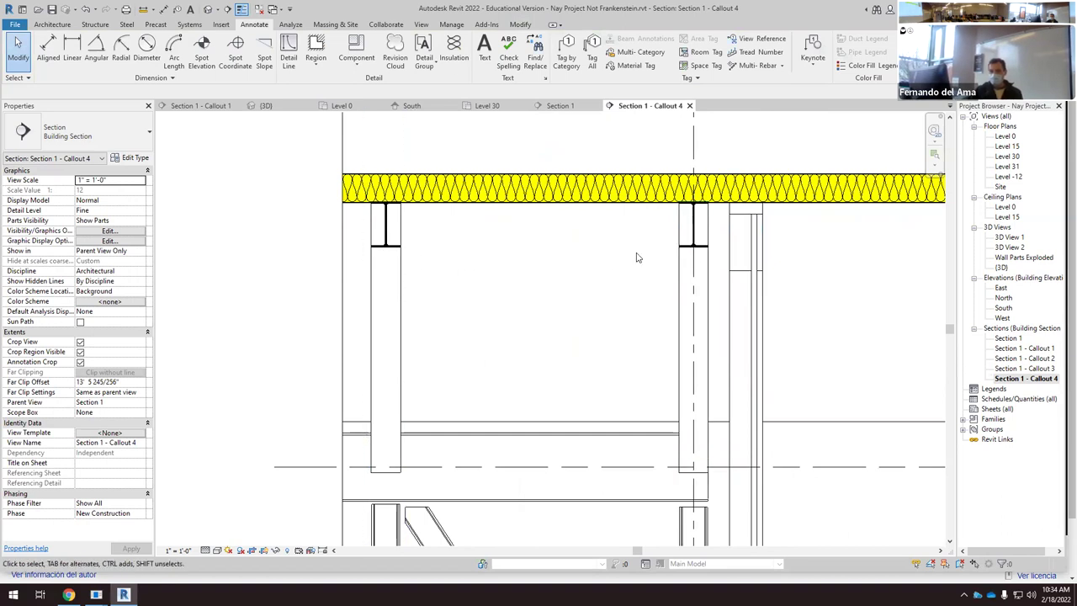
scroll(594, 256, "down", 3)
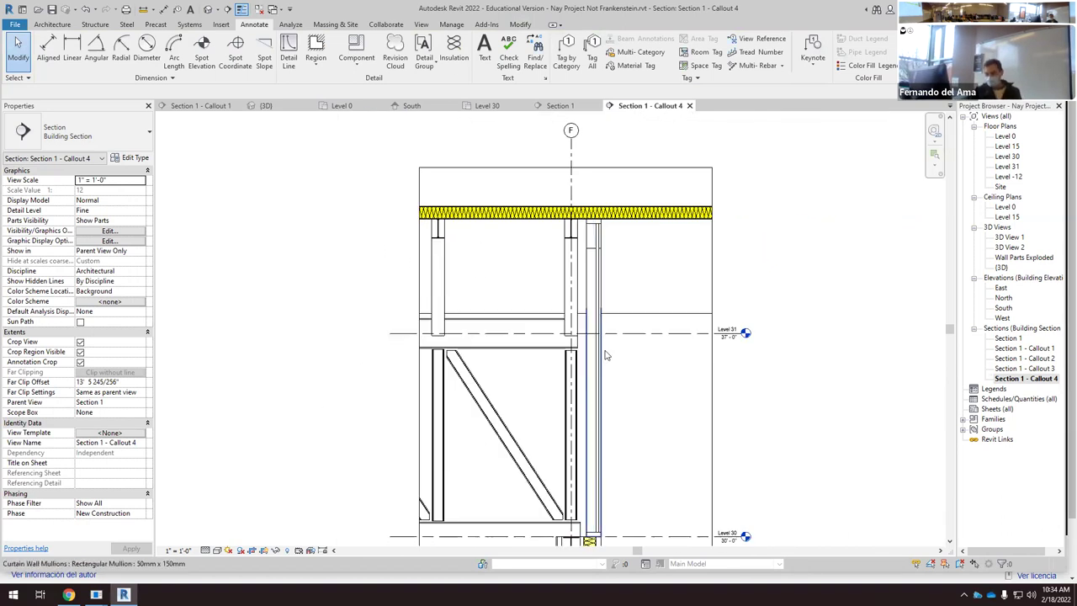
scroll(604, 354, "down", 1)
scroll(565, 330, "up", 2)
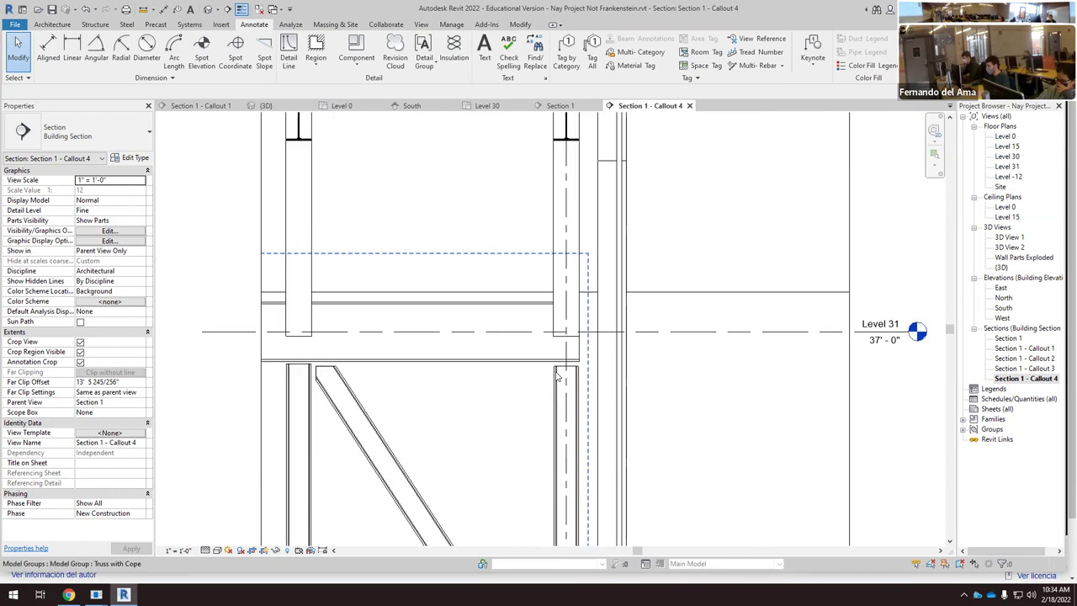
Step: Try overriding the Truss with Cope model group by element in this view with a solid fill surface foreground pattern
scroll(521, 318, "down", 5)
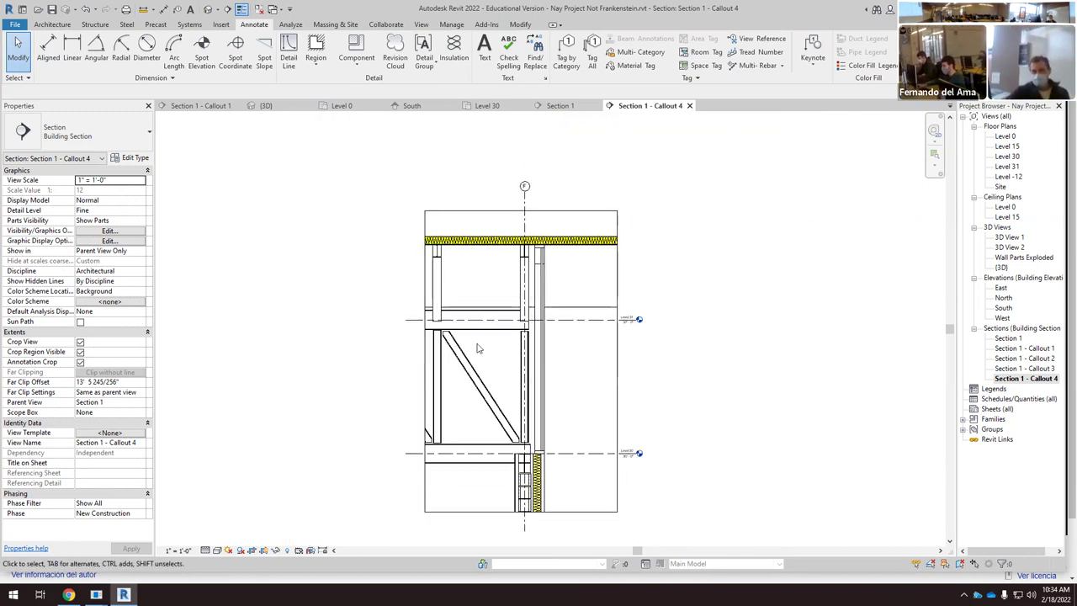
left_click(494, 317)
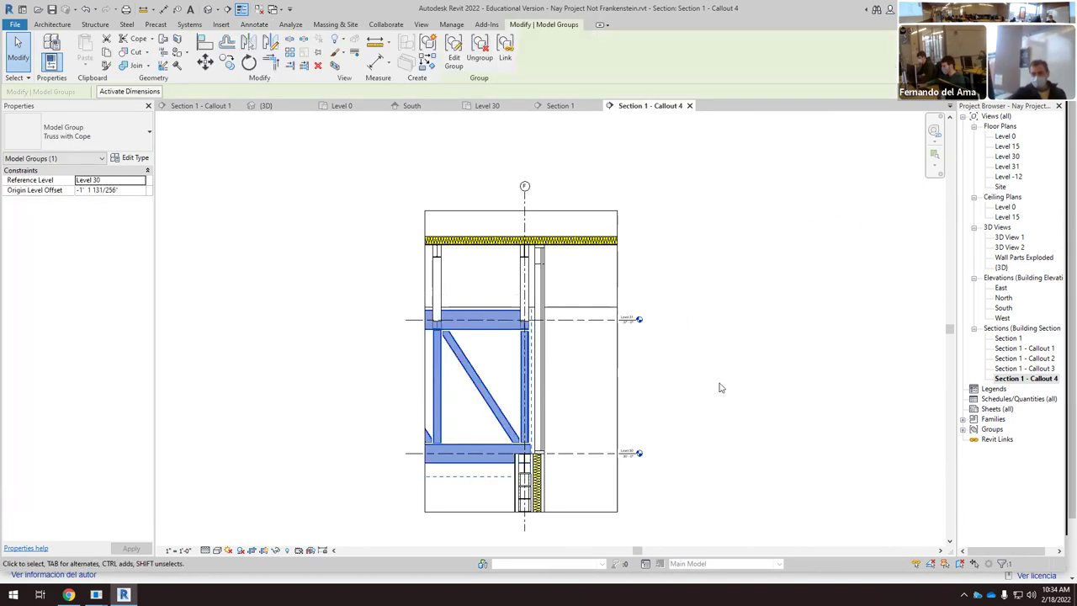
scroll(492, 339, "up", 1)
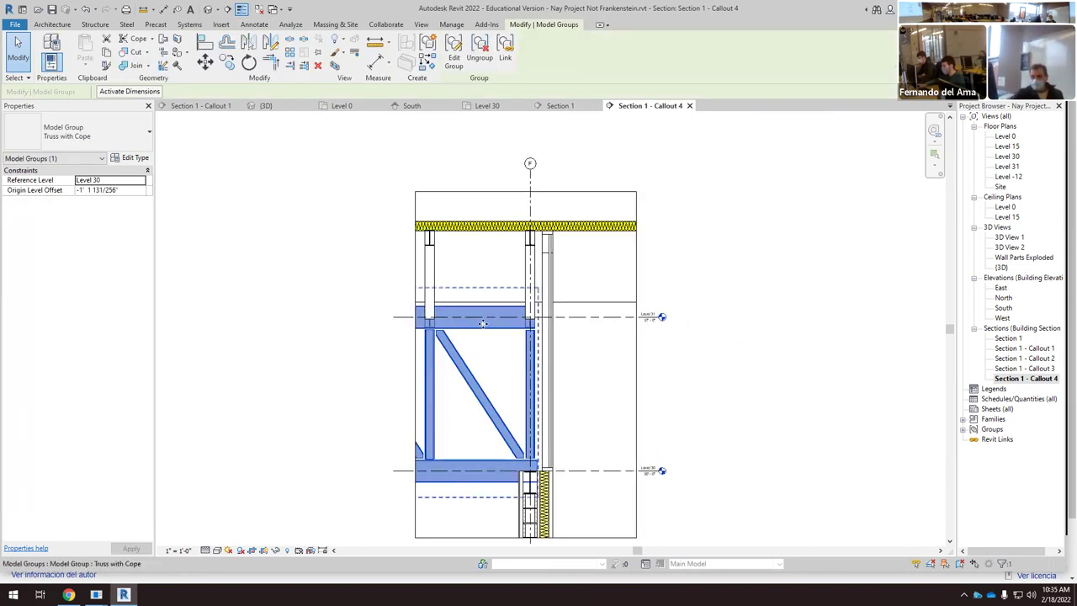
right_click(482, 324)
mouse_move(577, 387)
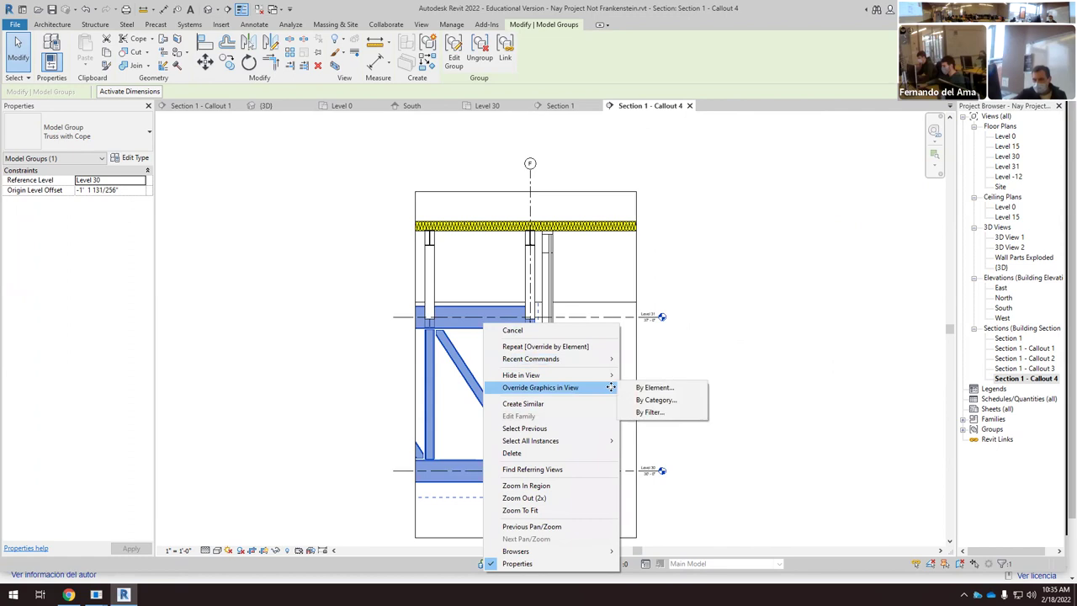
left_click(647, 387)
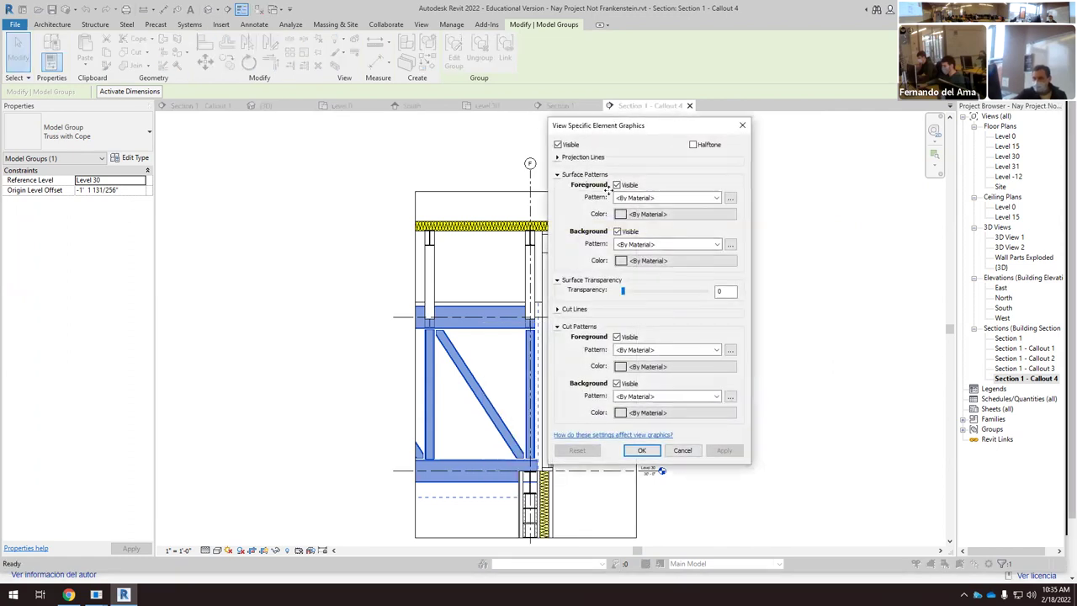
left_click(703, 198)
scroll(673, 252, "up", 1)
left_click(670, 214)
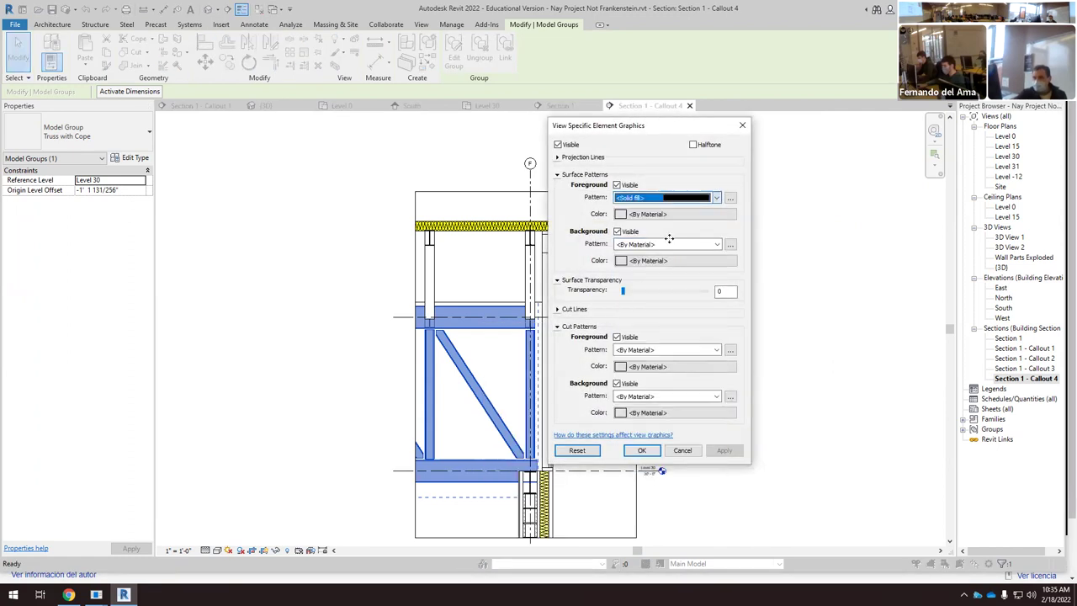
Step: Try light gray RGB 192-192-192 as the truss group's surface foreground pattern color and accept the override
left_click(687, 215)
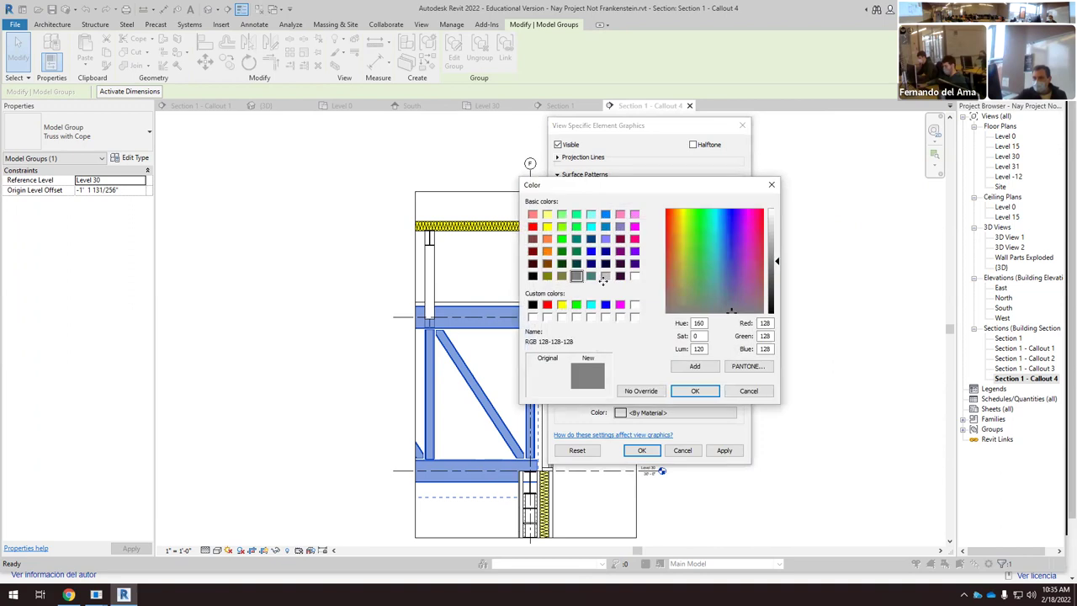
left_click(605, 276)
left_click(694, 391)
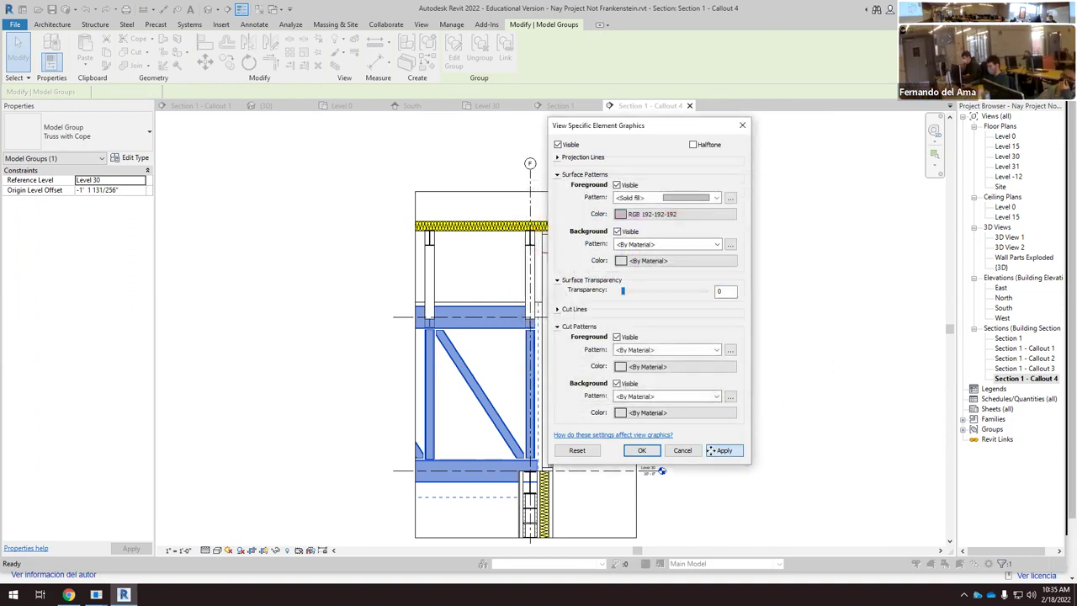
left_click(641, 450)
left_click(755, 423)
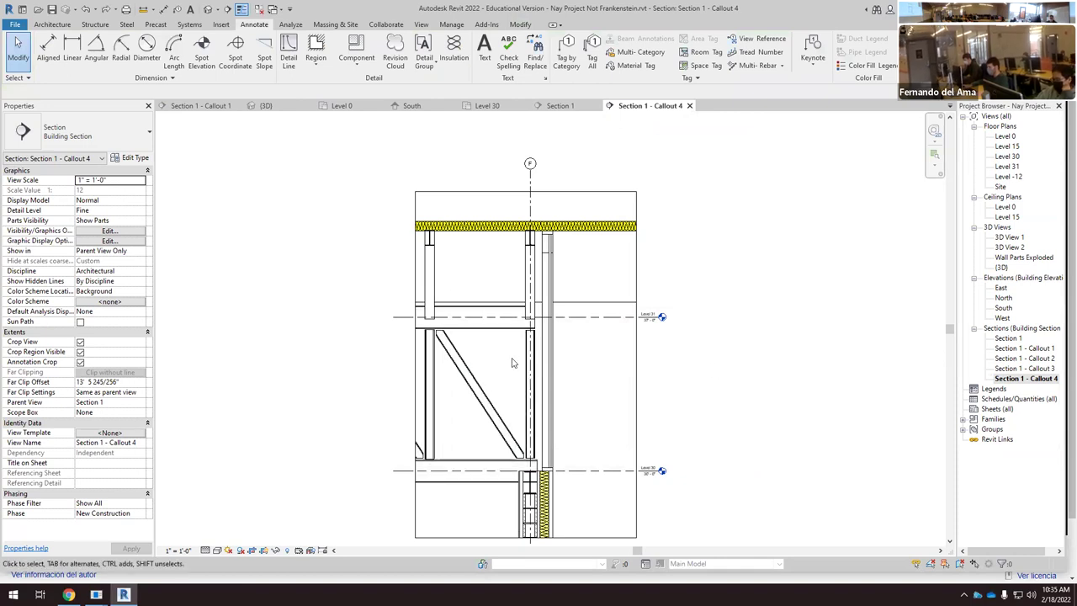
Step: Override the Truss with Cope group's graphics by element, using solid fill as the surface foreground pattern
scroll(504, 364, "up", 2)
scroll(464, 377, "up", 2)
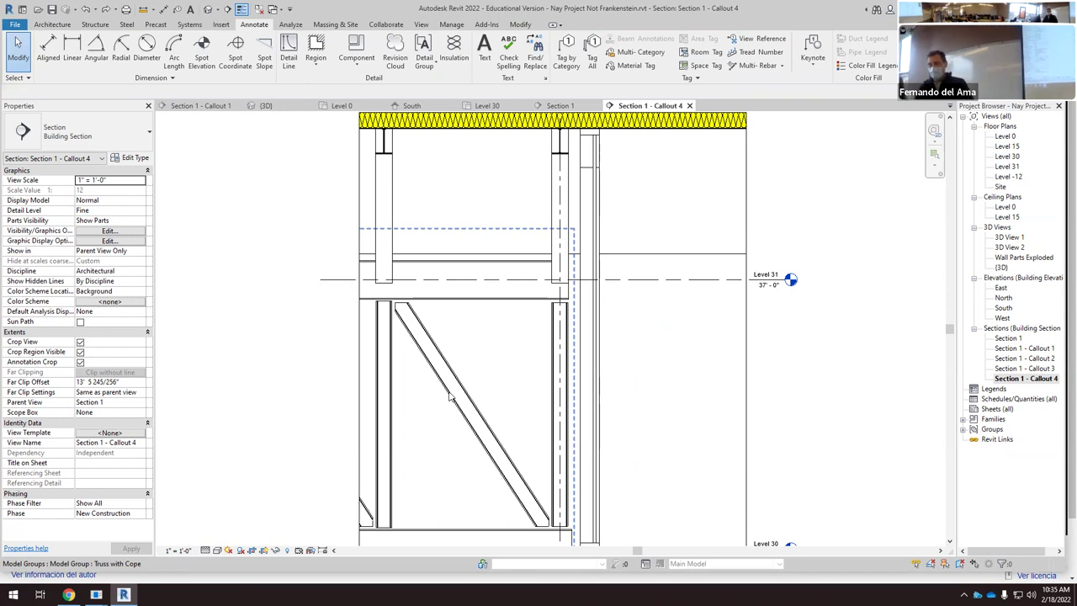
scroll(450, 396, "down", 4)
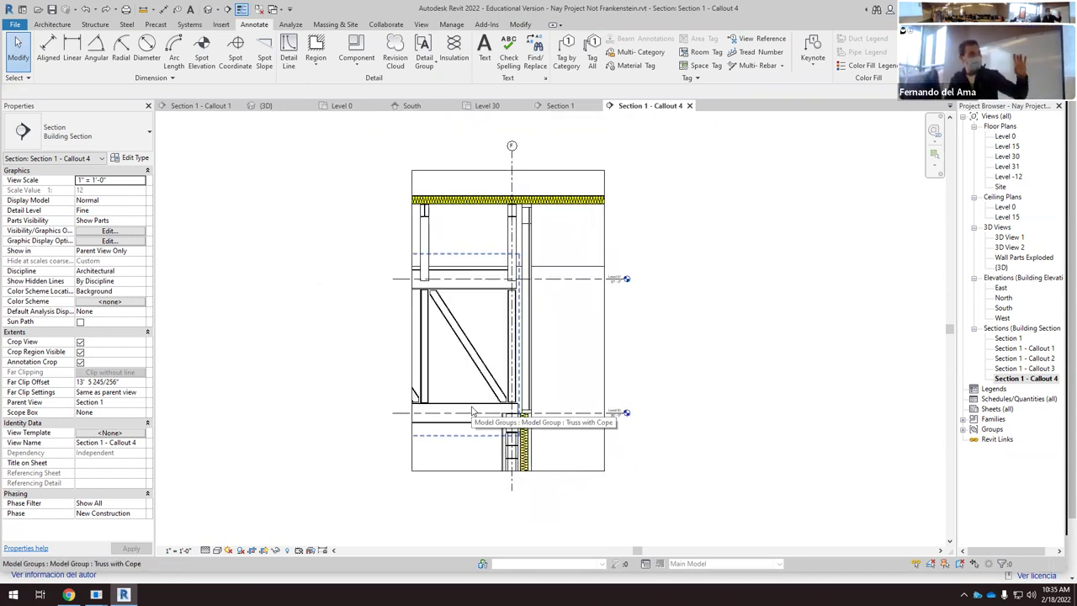
scroll(476, 369, "up", 2)
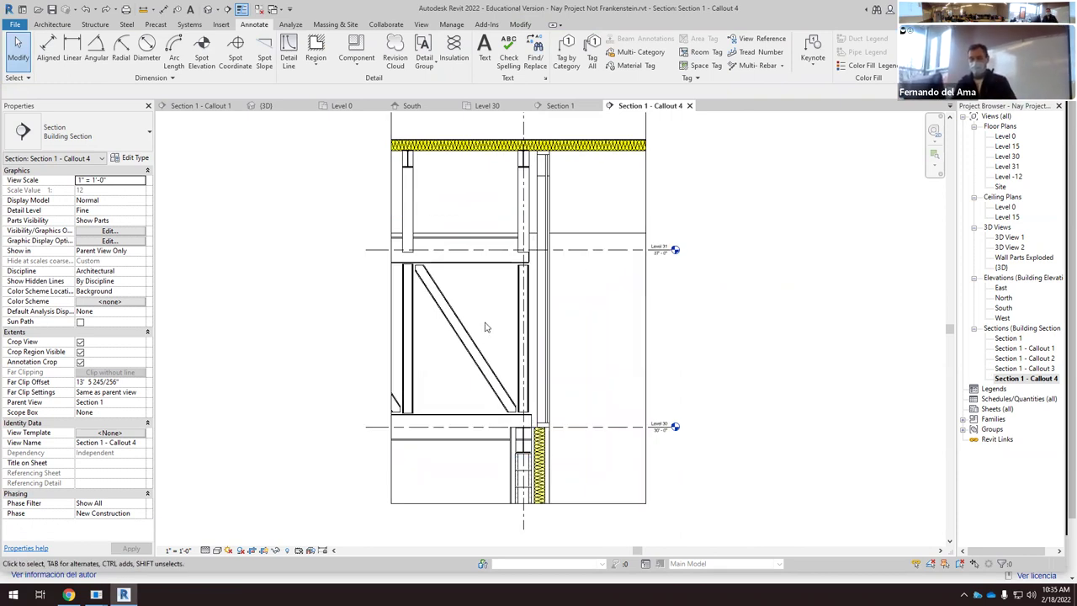
scroll(484, 328, "up", 1)
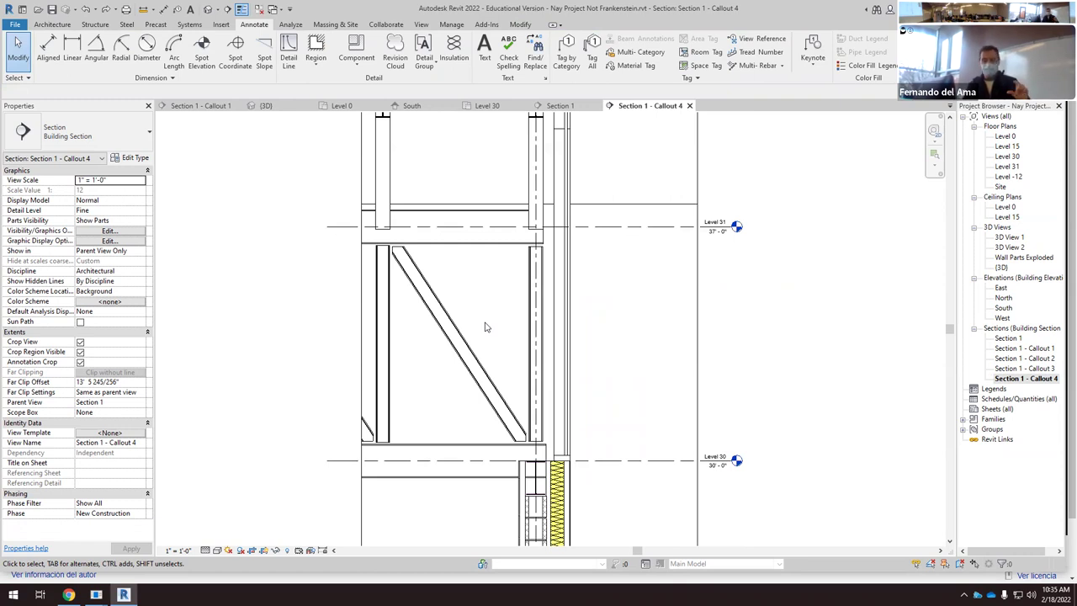
left_click(463, 244)
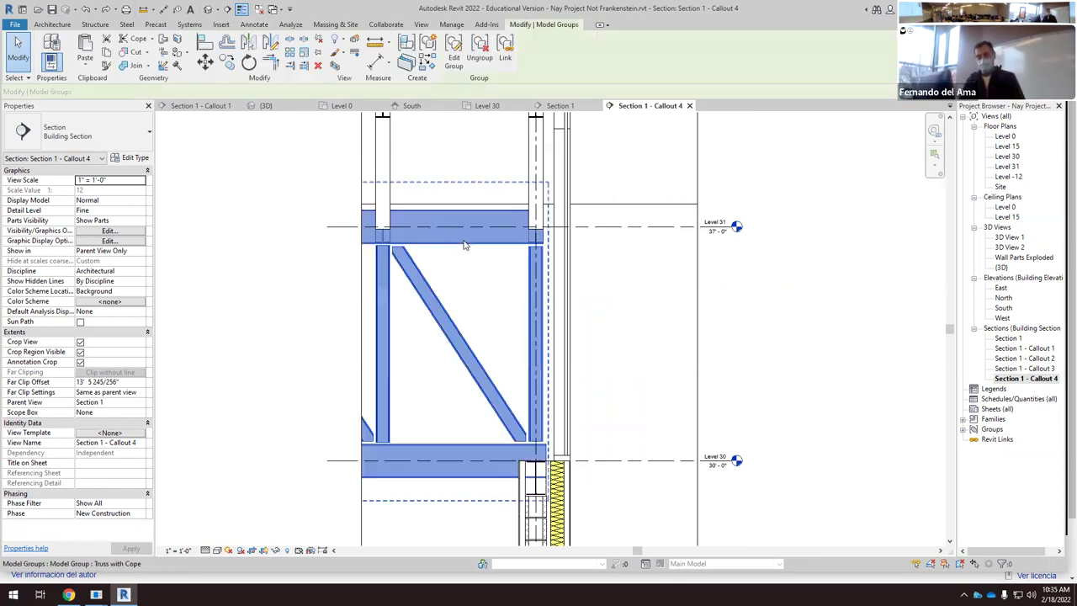
right_click(469, 240)
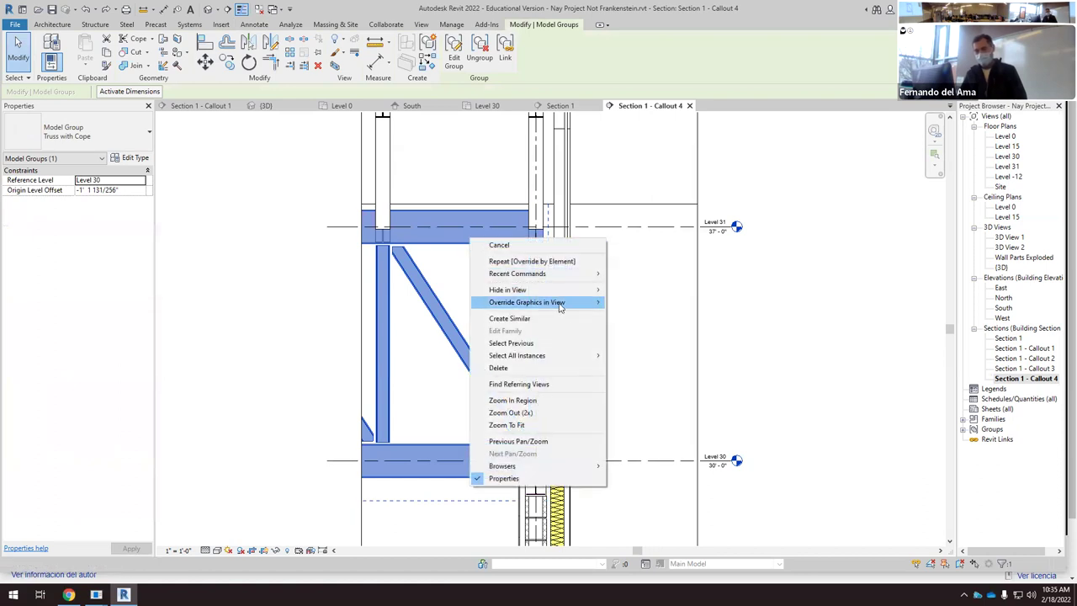
mouse_move(559, 307)
left_click(642, 305)
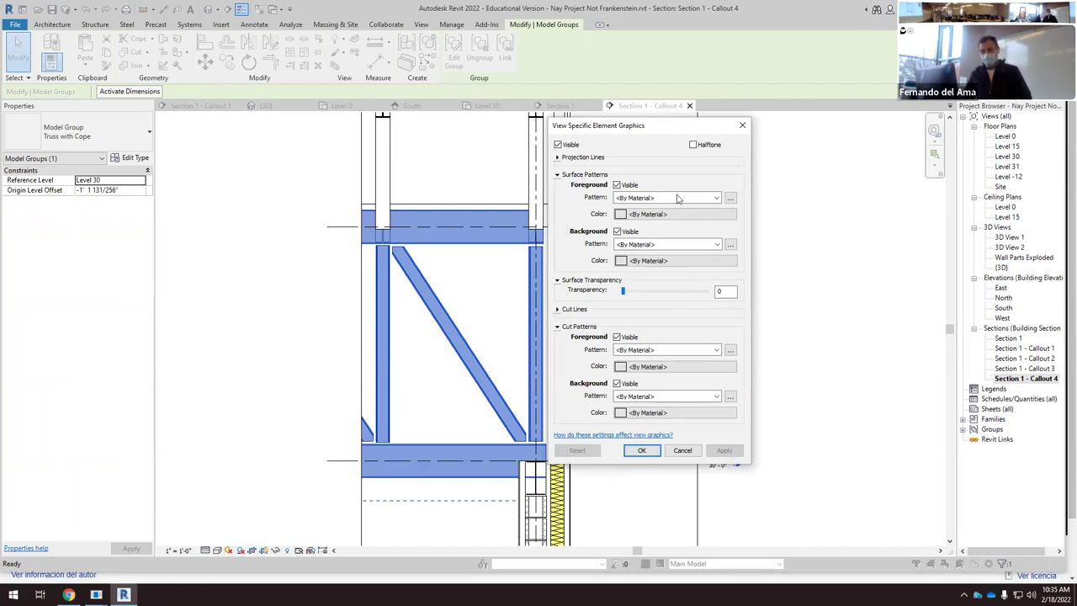
left_click(715, 198)
left_click(664, 218)
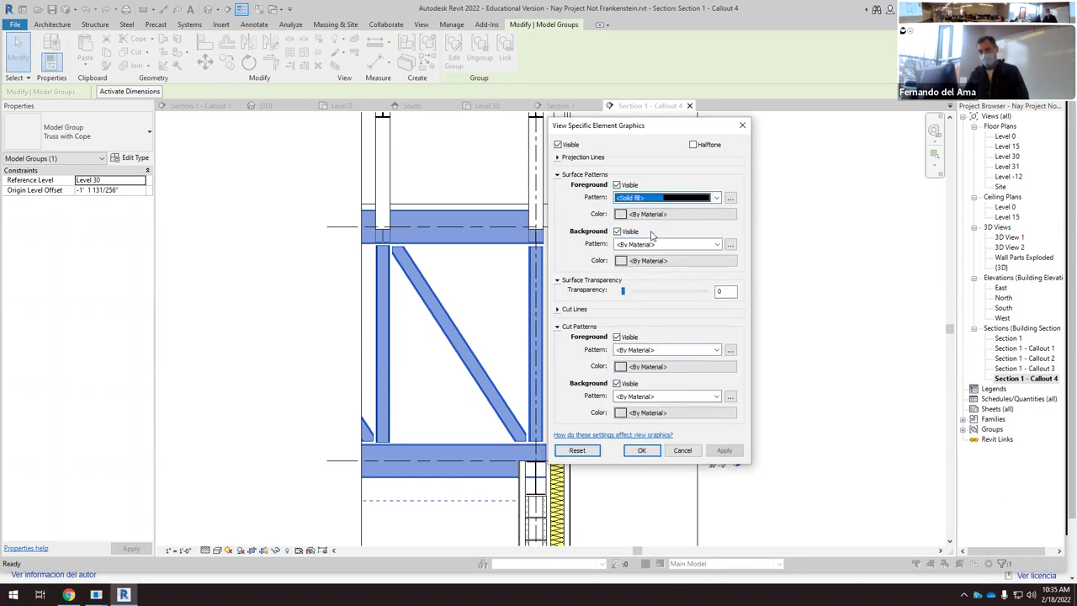
Step: Set the truss group's surface foreground pattern color to RGB 230-230-230, apply the override and deselect the group
left_click(626, 215)
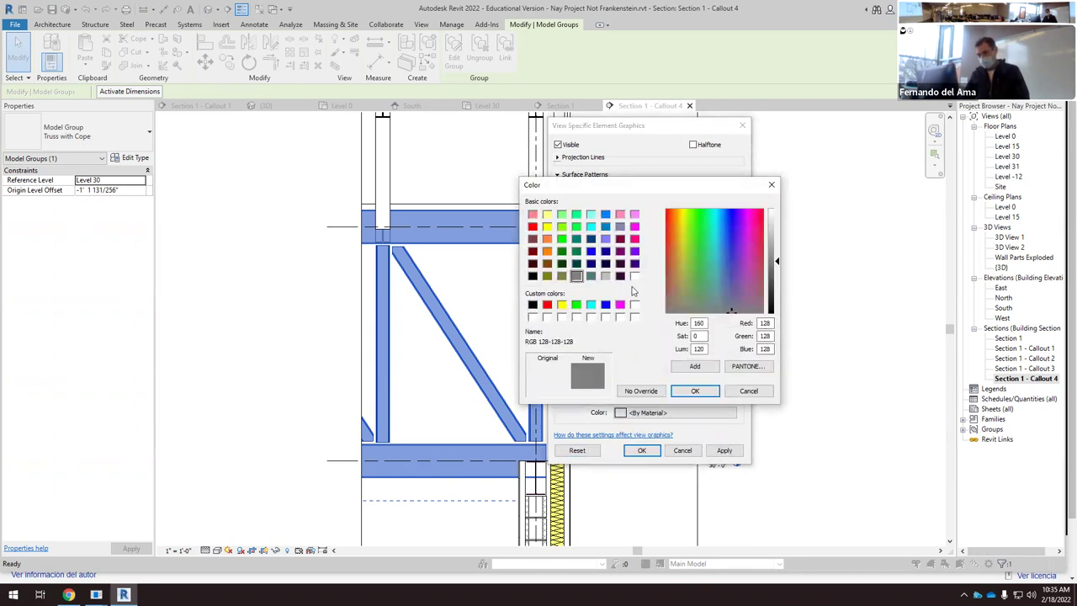
left_click(605, 277)
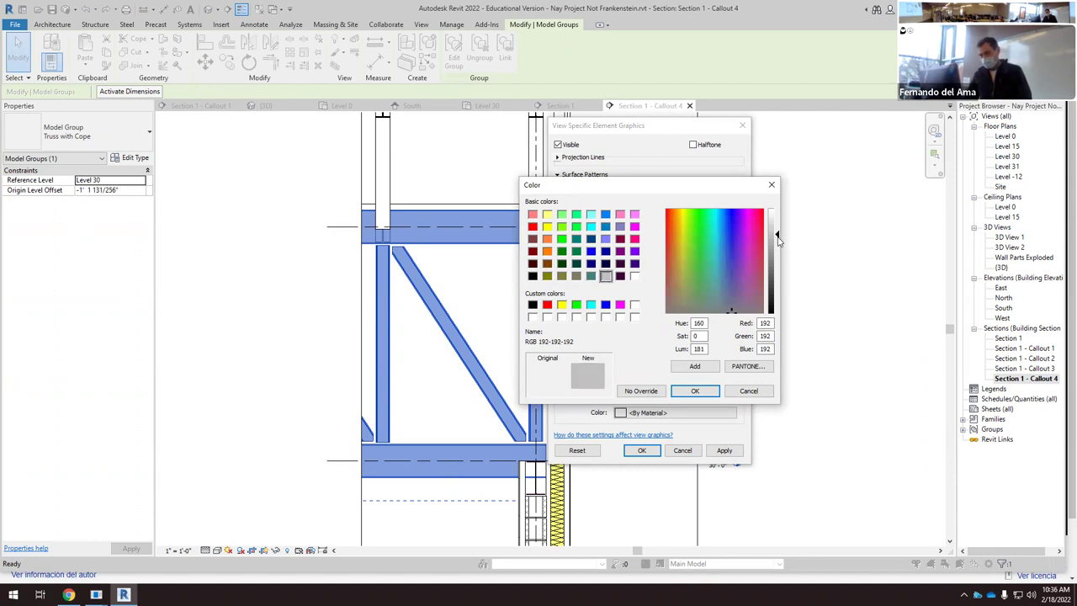
left_click(777, 239)
left_click_drag(777, 239, 777, 221)
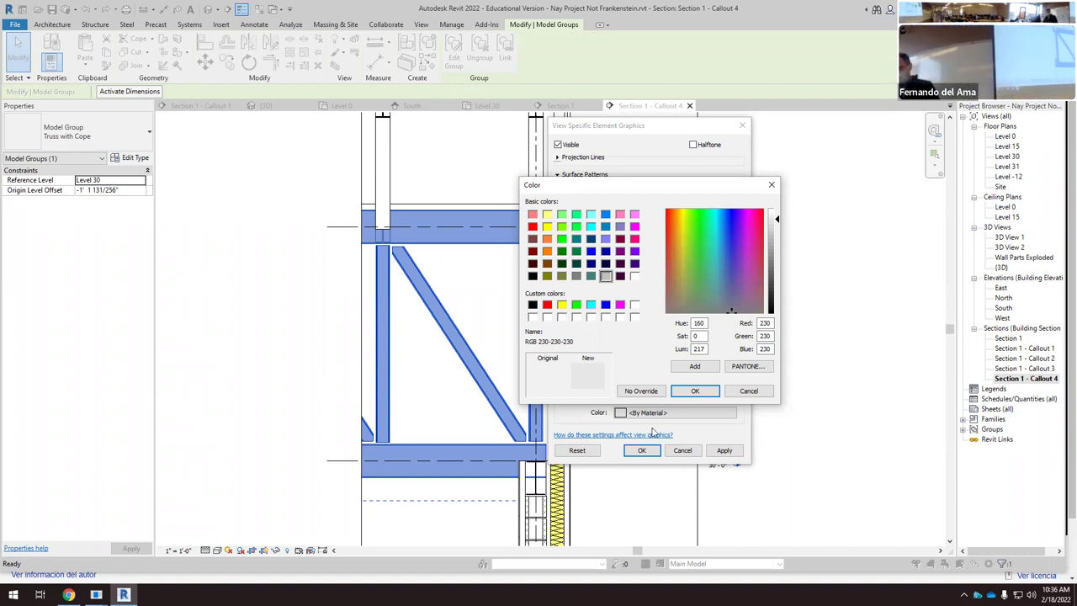
left_click(695, 390)
left_click(724, 450)
left_click(640, 452)
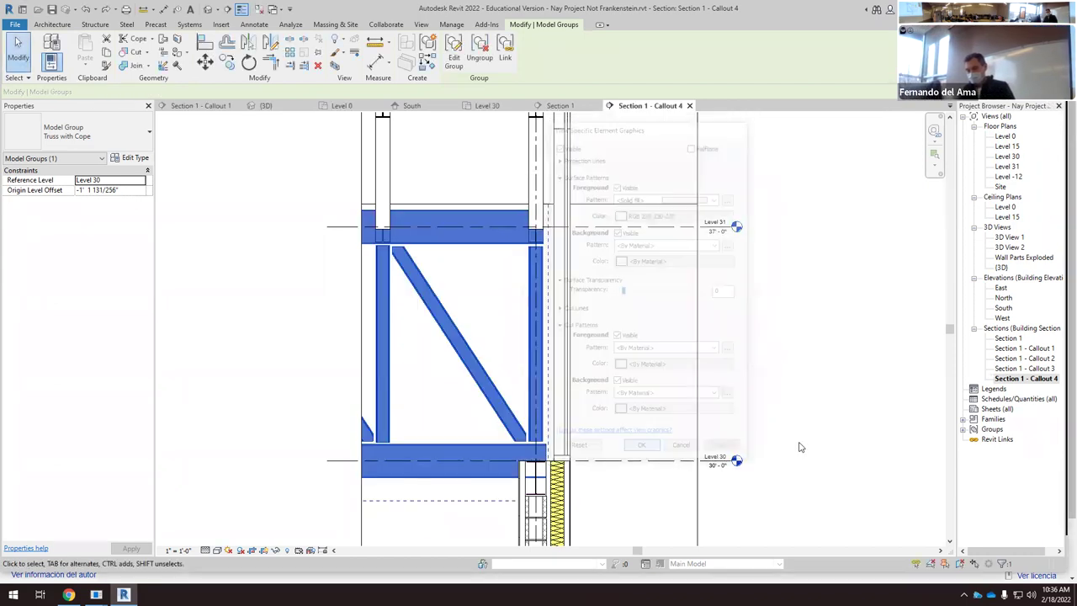
left_click(748, 377)
Step: Override both roof beam elements between the truss and the roof together by element with a solid fill surface foreground pattern
scroll(757, 371, "down", 2)
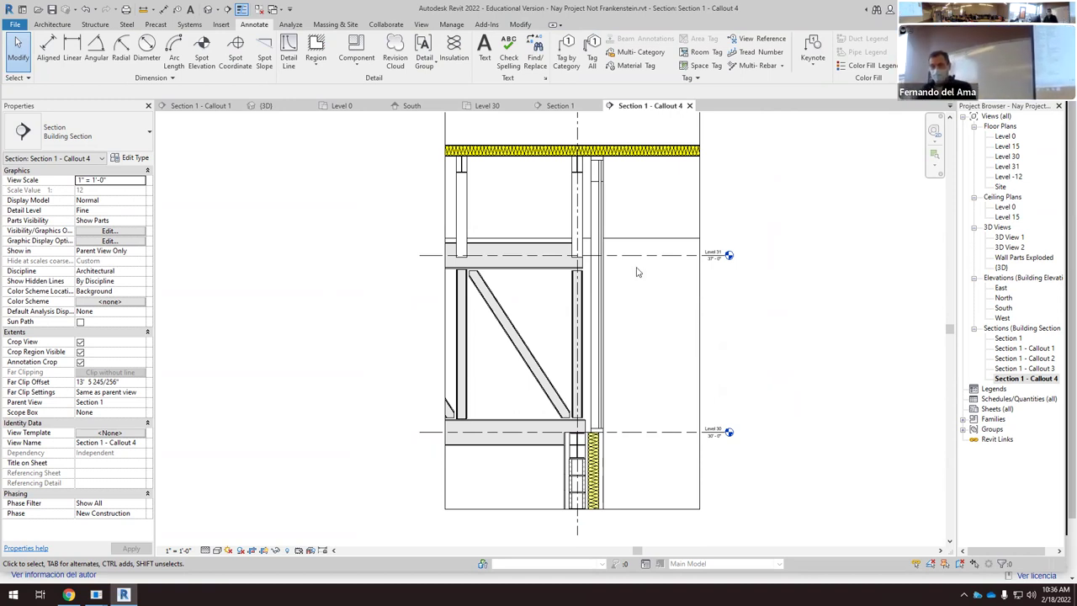
left_click(468, 201)
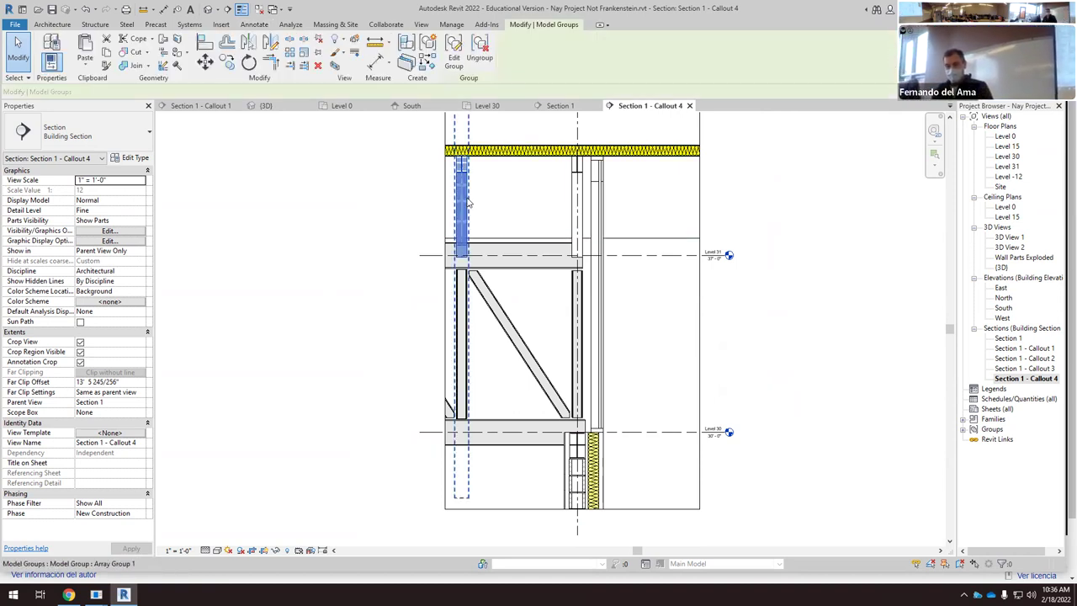
left_click(566, 246, "ctrl")
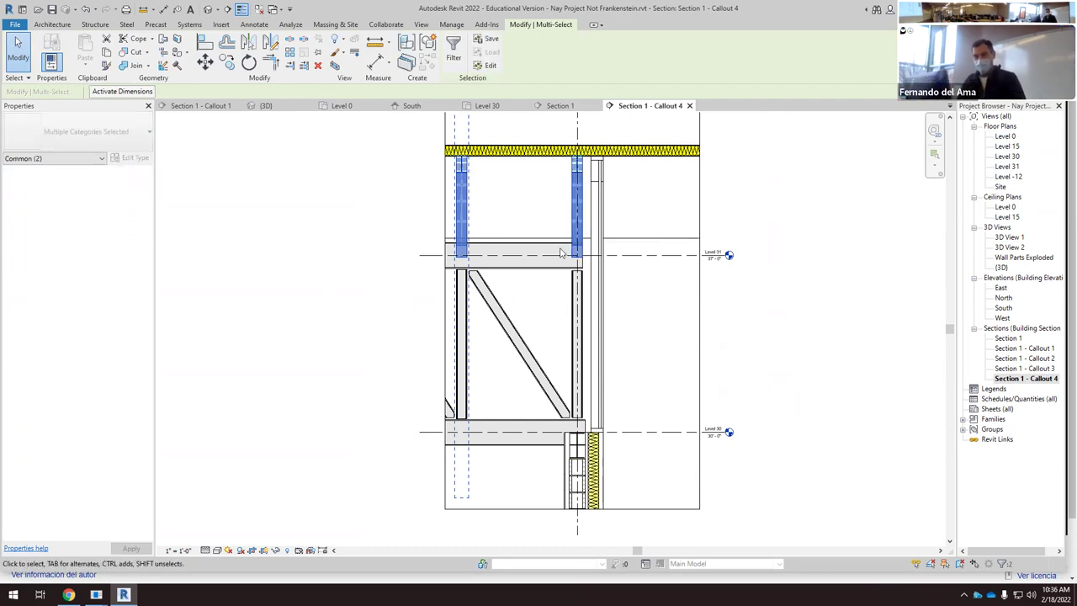
right_click(573, 201)
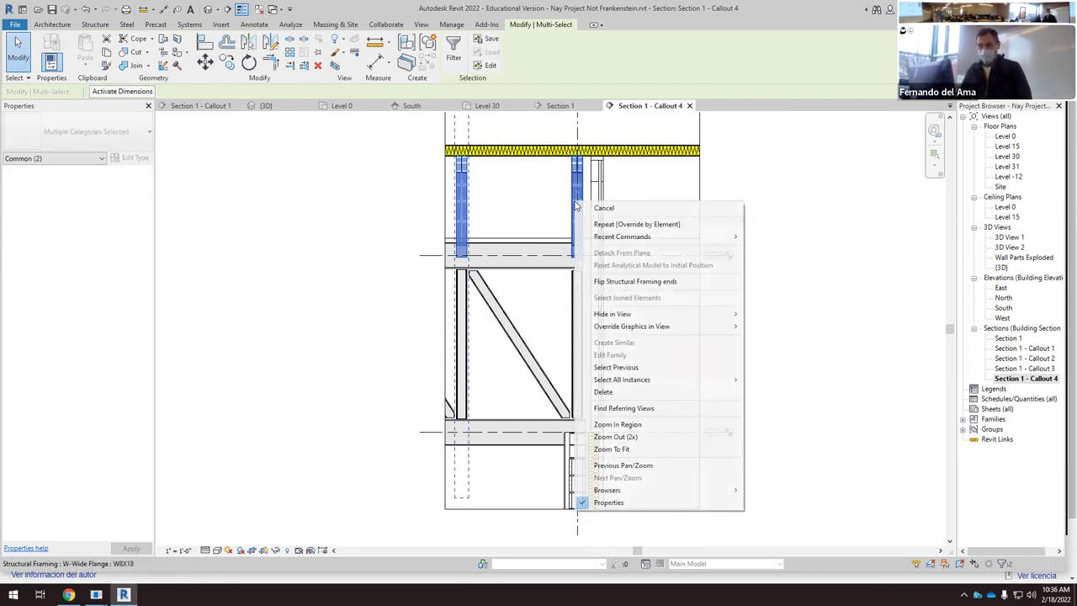
mouse_move(729, 326)
left_click(771, 328)
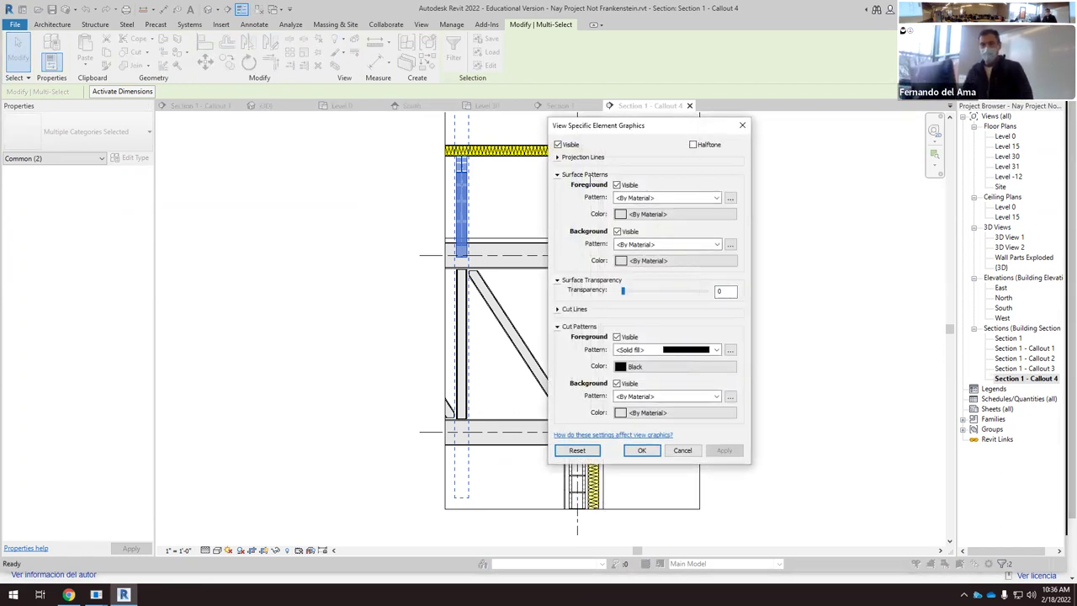
left_click(669, 197)
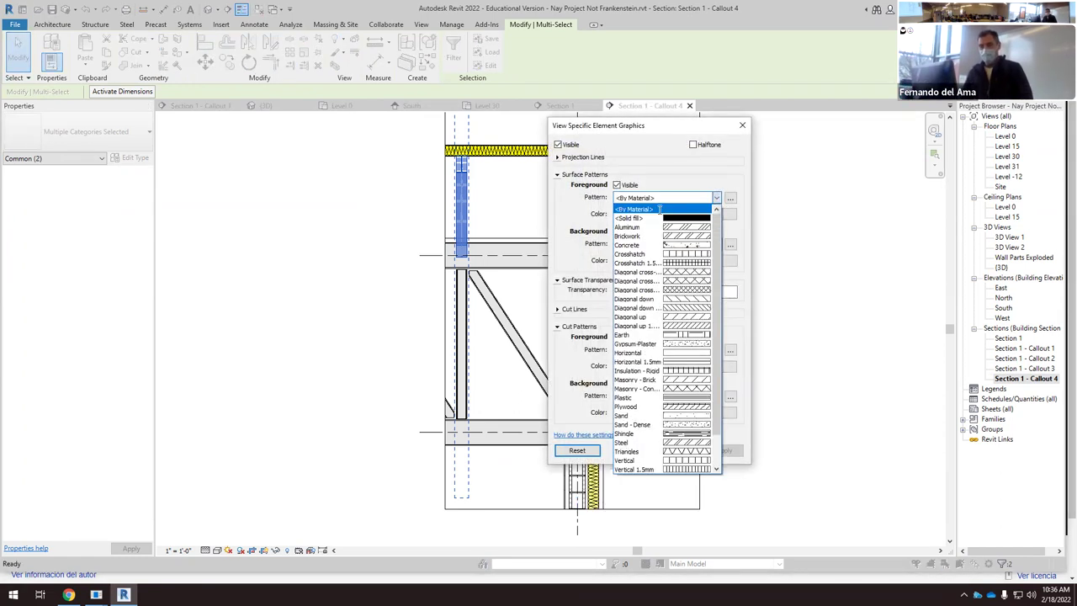
left_click(646, 217)
Step: Set the two roof beams' surface foreground pattern color to RGB 230-230-230 and apply the override
left_click(646, 214)
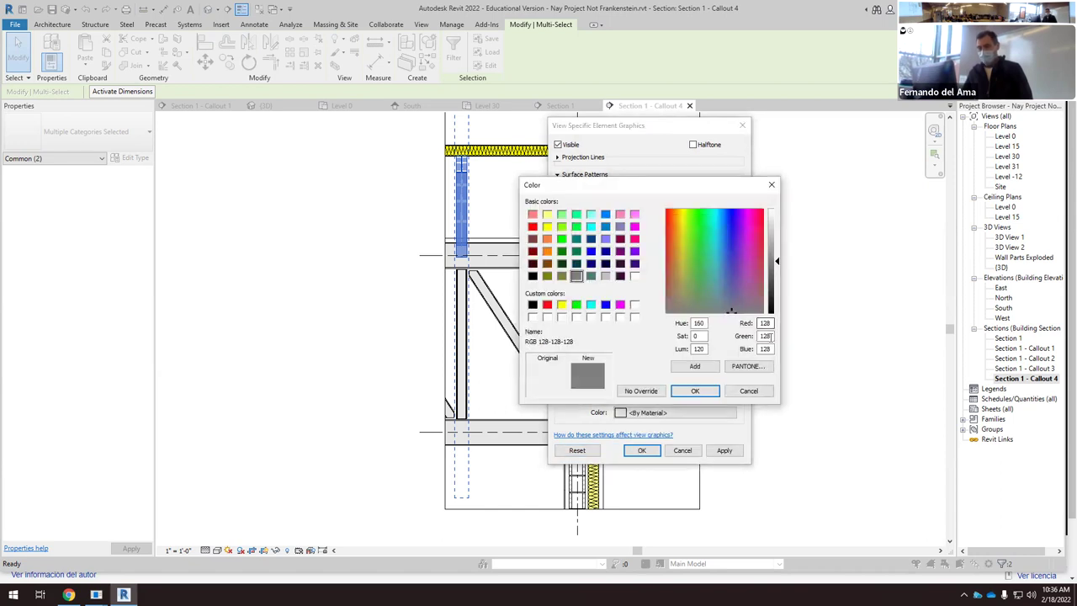
left_click_drag(762, 329, 750, 345)
type("230")
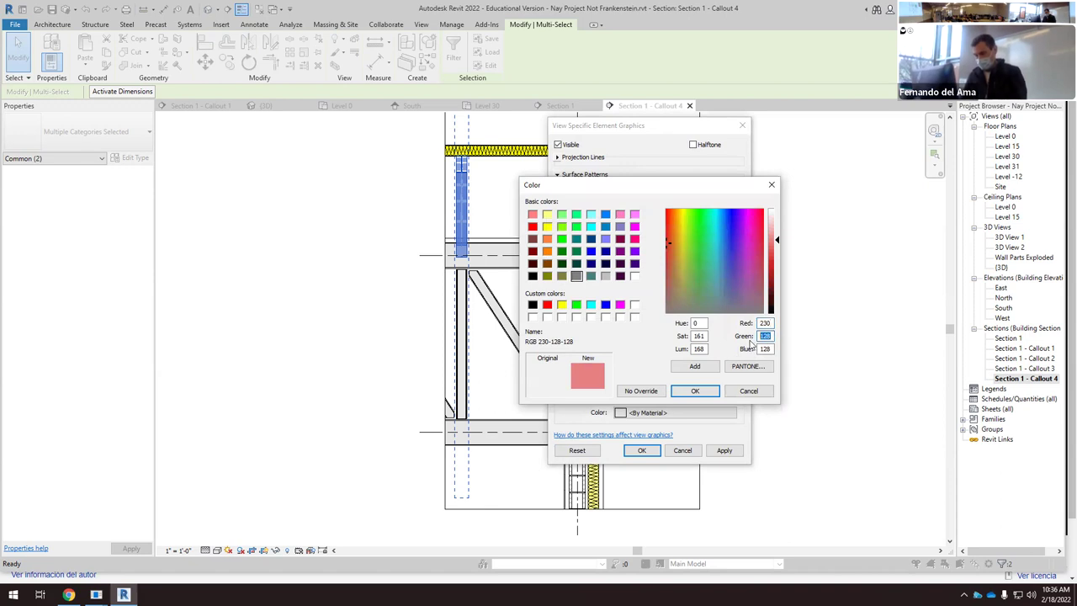
type("1")
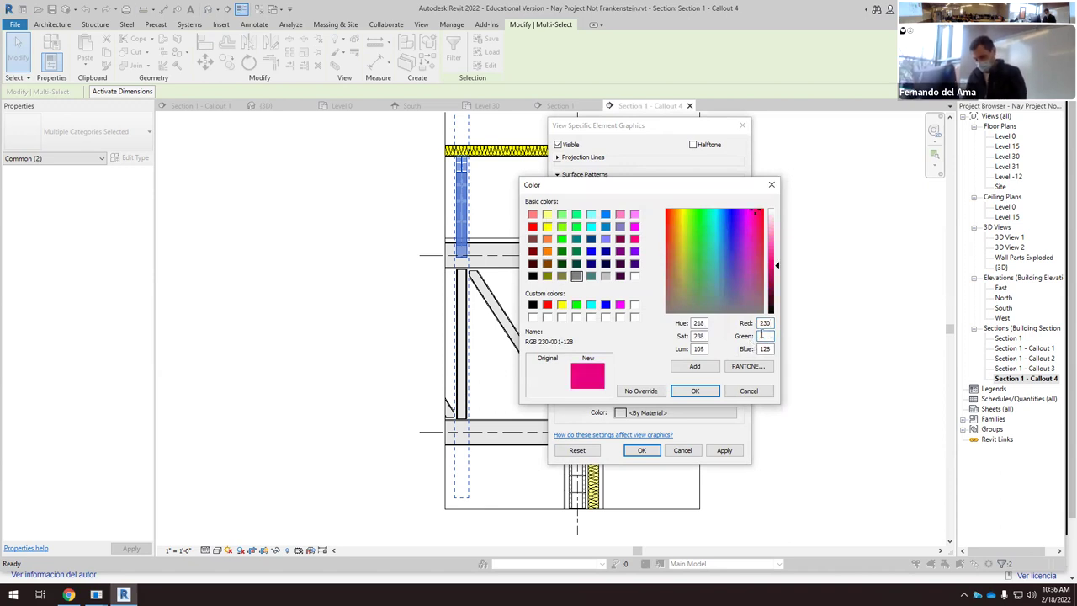
type("30")
double_click(764, 348)
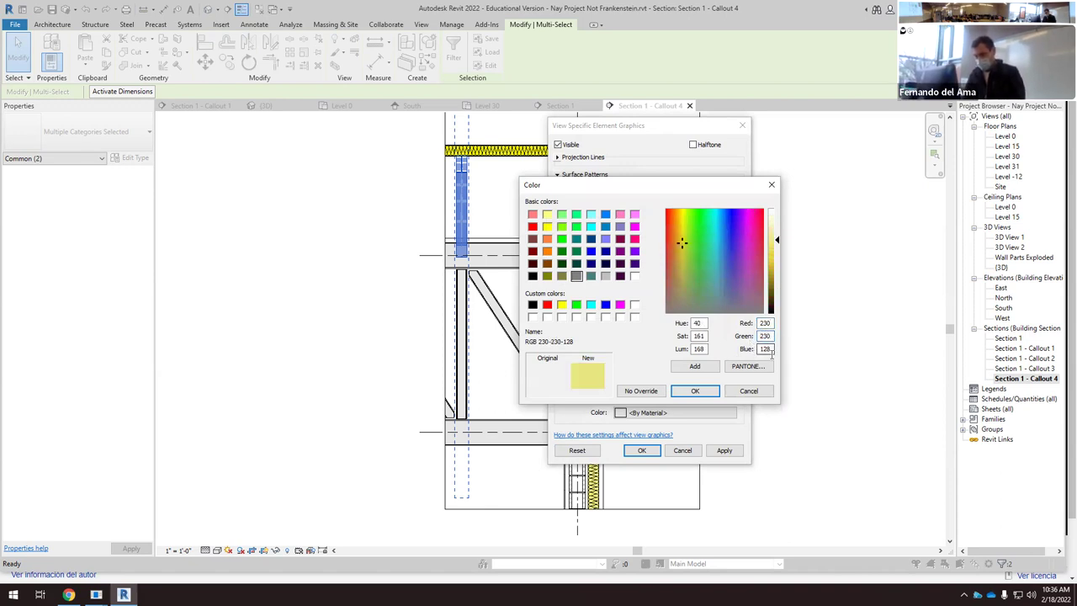
type("230")
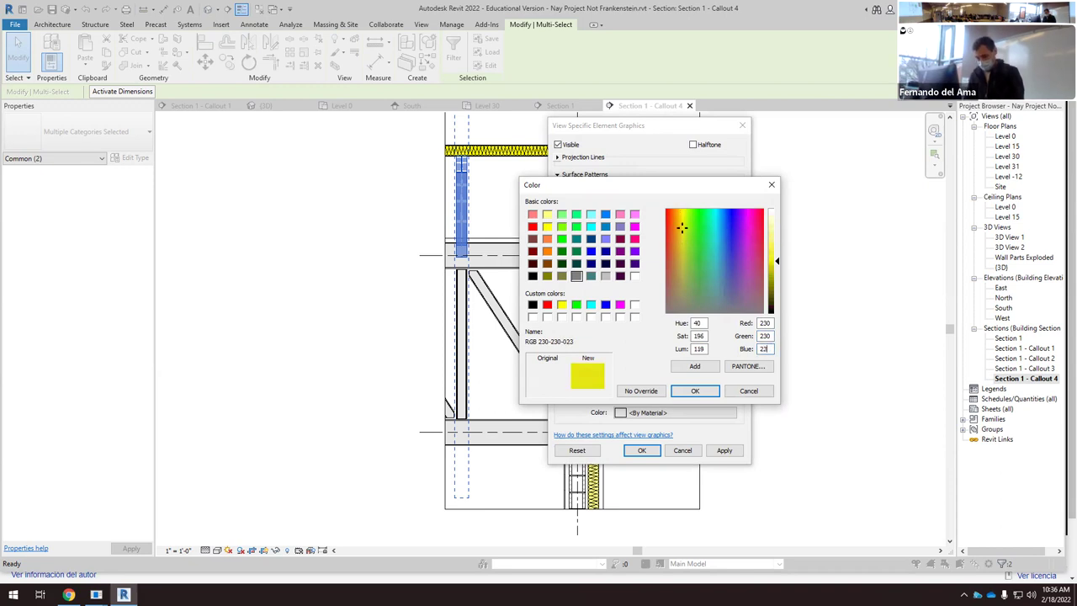
left_click(694, 391)
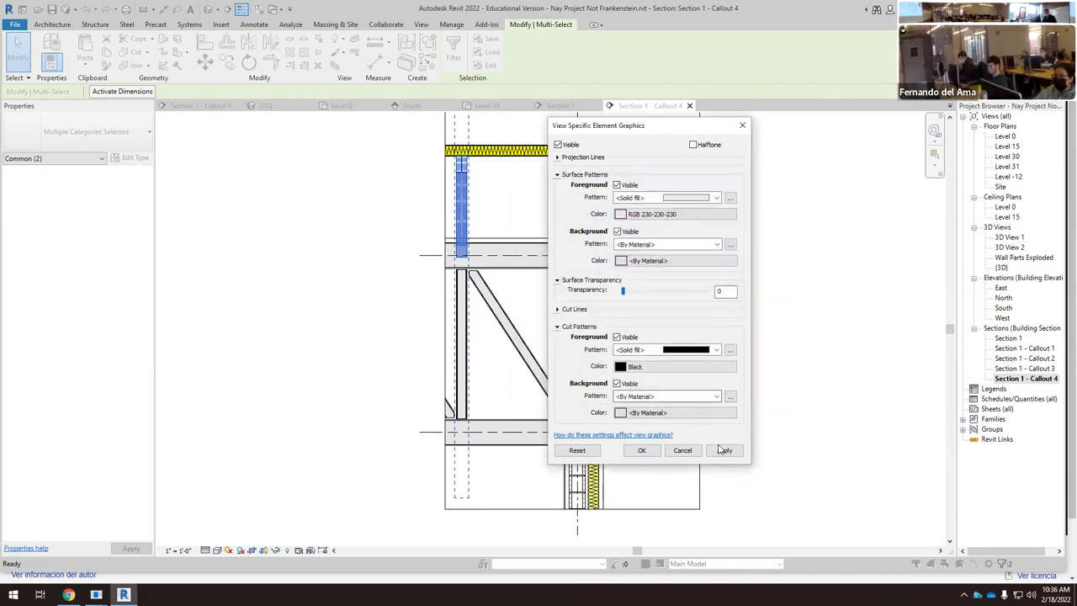
left_click(721, 450)
left_click(642, 451)
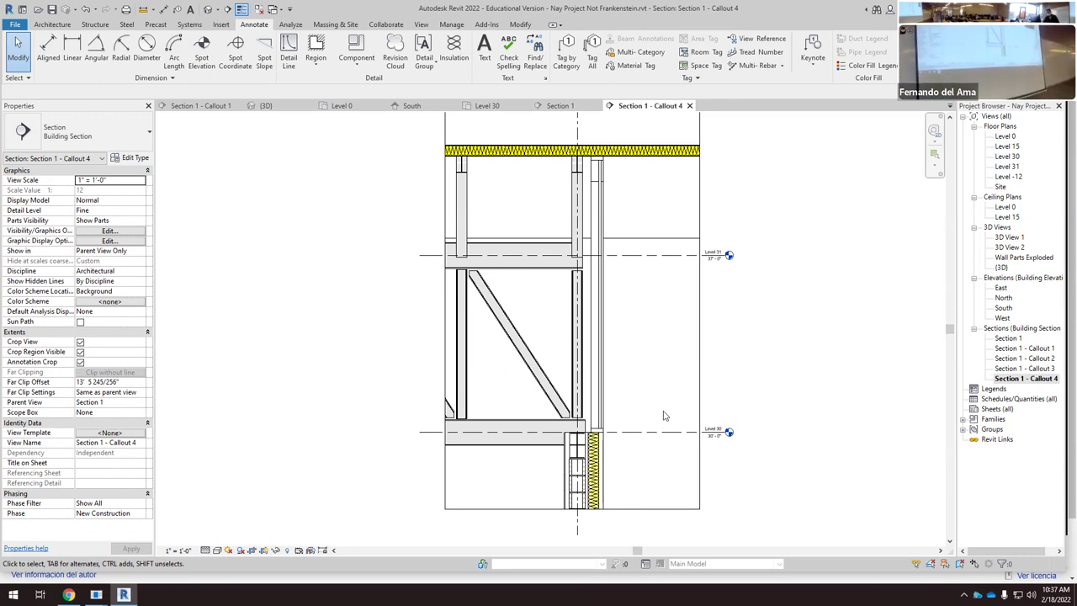
scroll(586, 459, "up", 5)
scroll(587, 460, "up", 2)
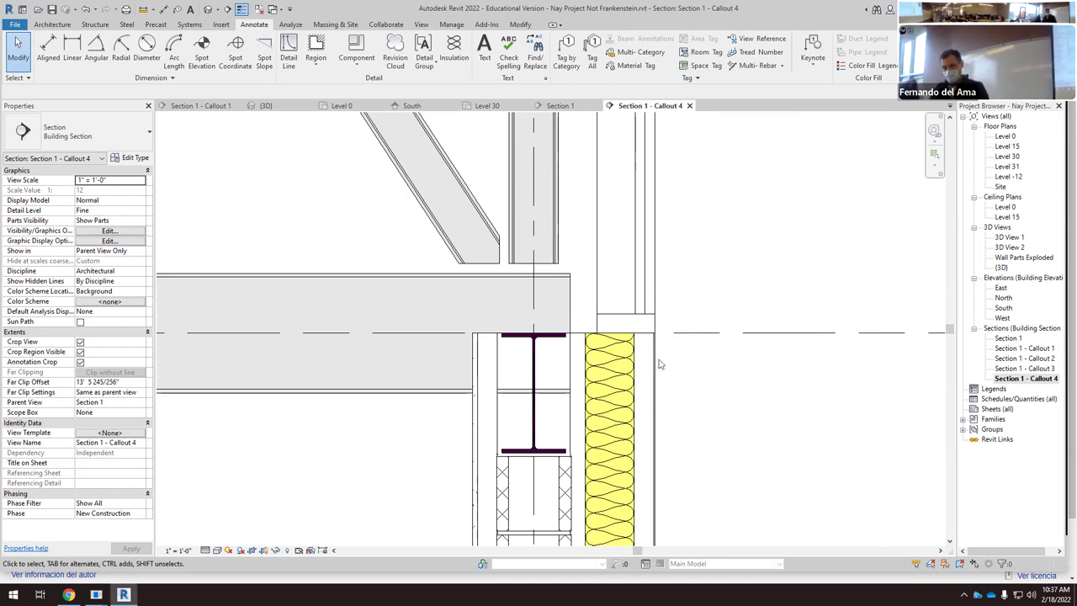
Step: Examine the curtain wall mullions above the insulated wall at Level 30 in the Section 1 - Callout 4 detail
scroll(530, 359, "down", 3)
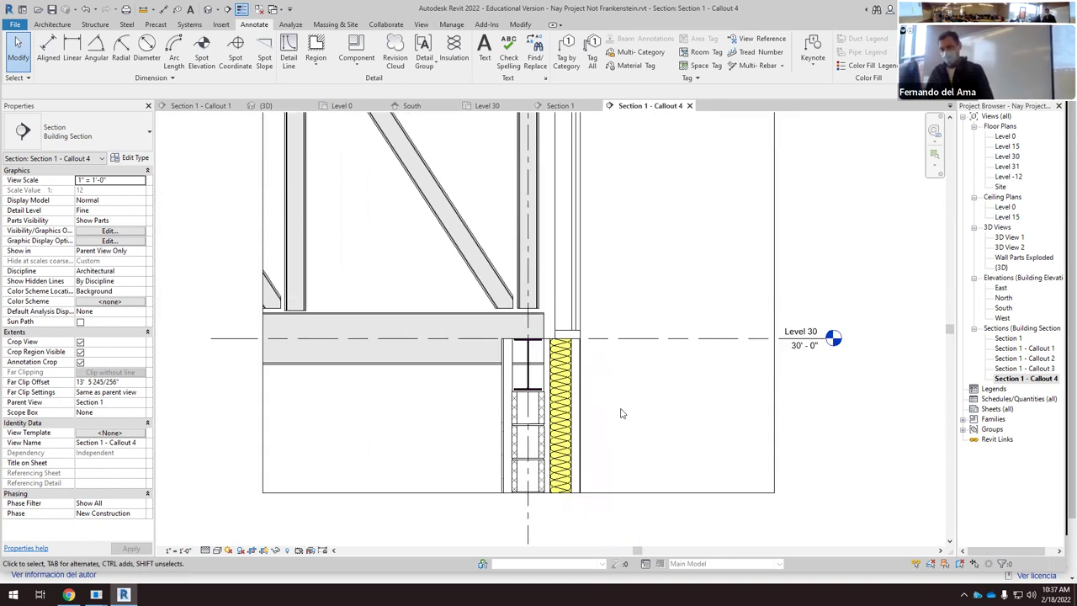
scroll(621, 412, "up", 3)
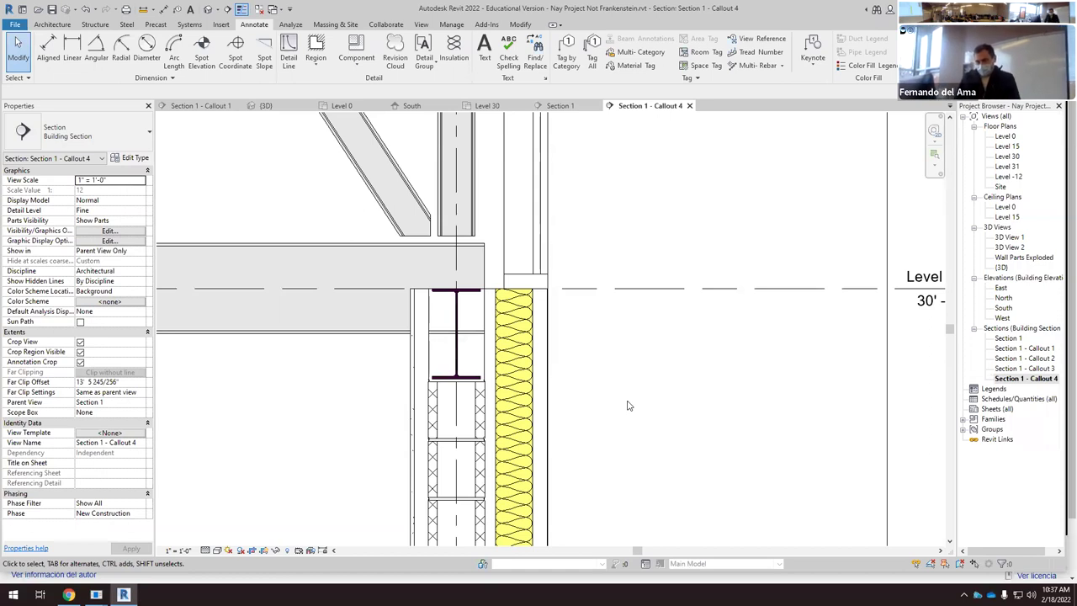
scroll(602, 383, "down", 5)
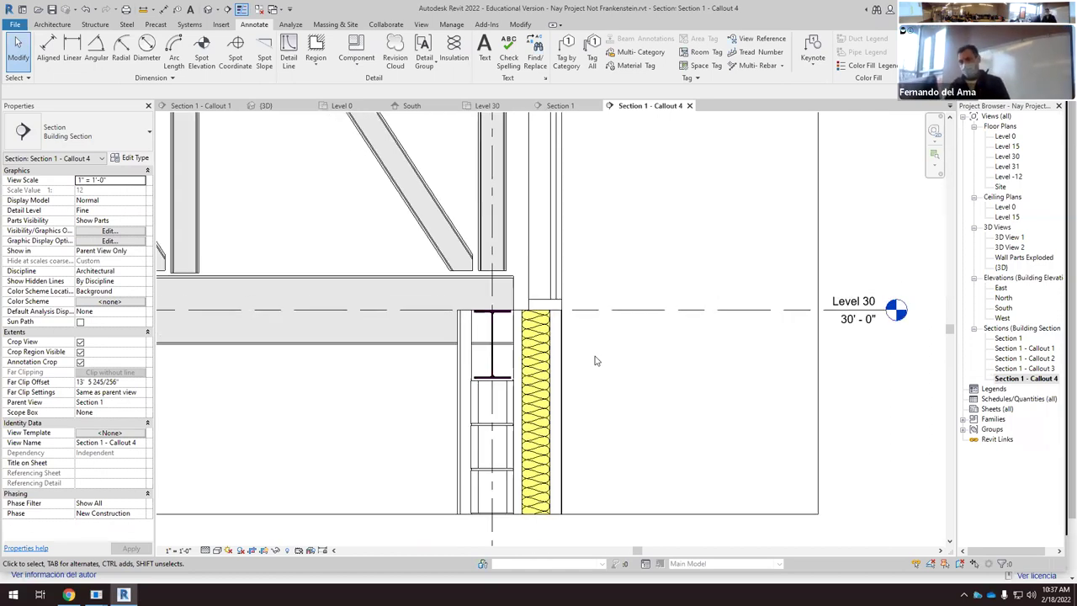
scroll(594, 353, "up", 5)
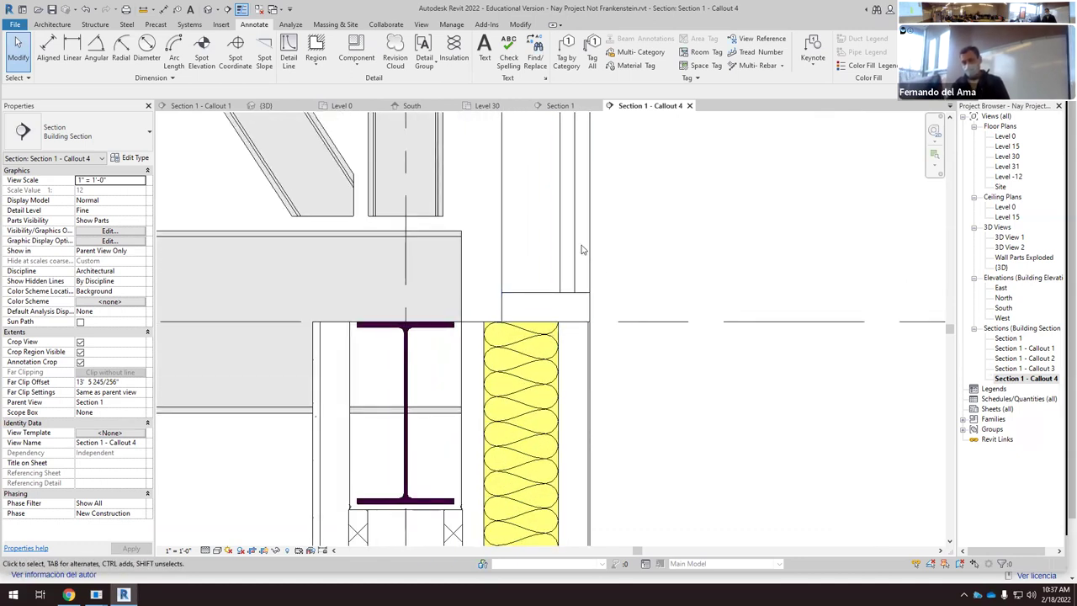
left_click(590, 249)
scroll(624, 280, "down", 4)
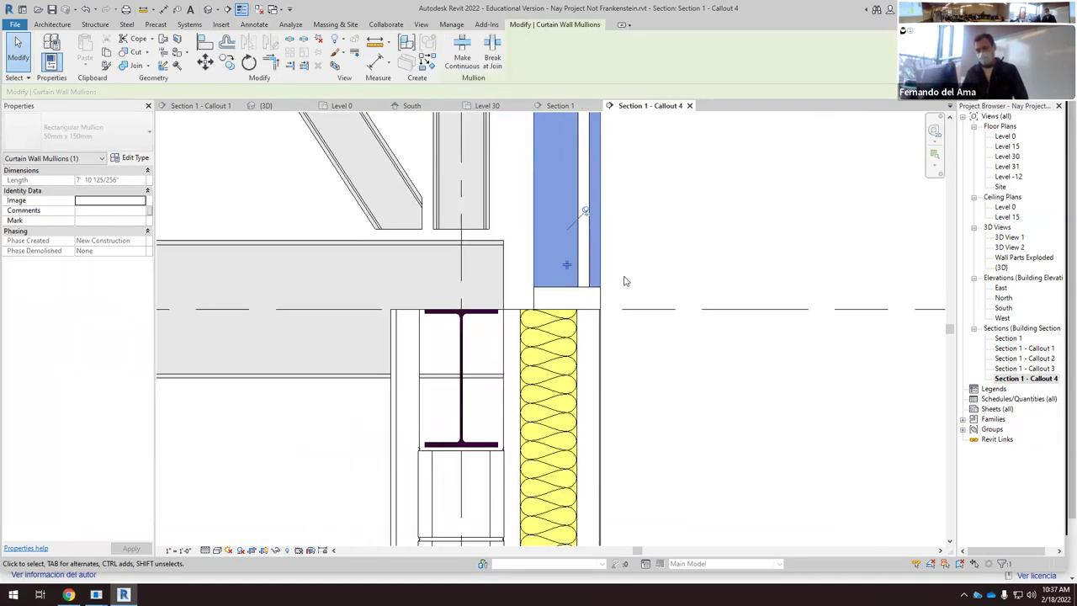
scroll(750, 307, "down", 2)
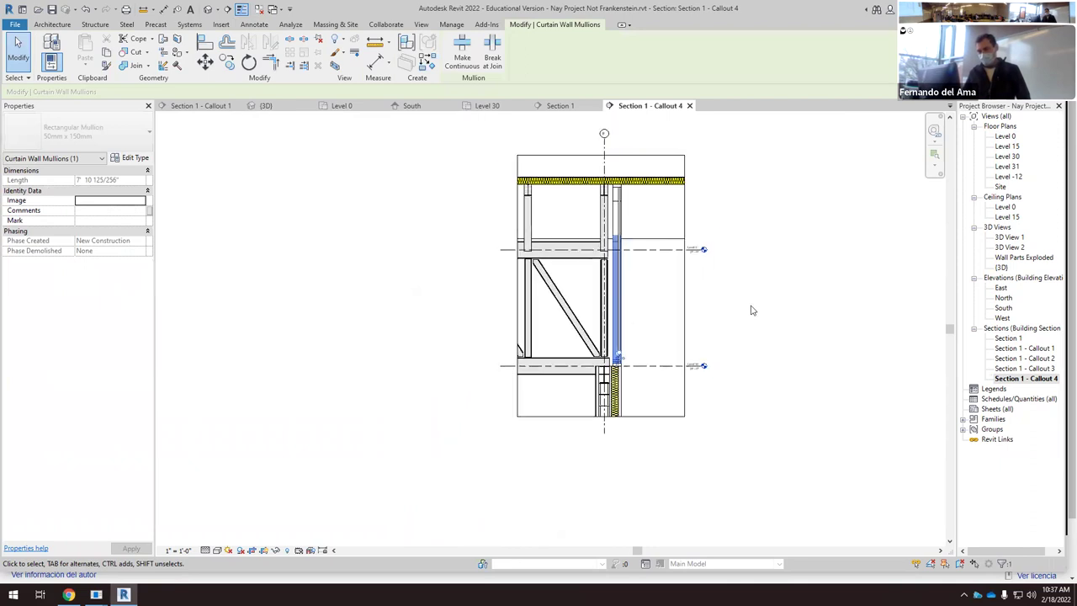
left_click(749, 308)
scroll(607, 374, "up", 4)
scroll(637, 378, "up", 3)
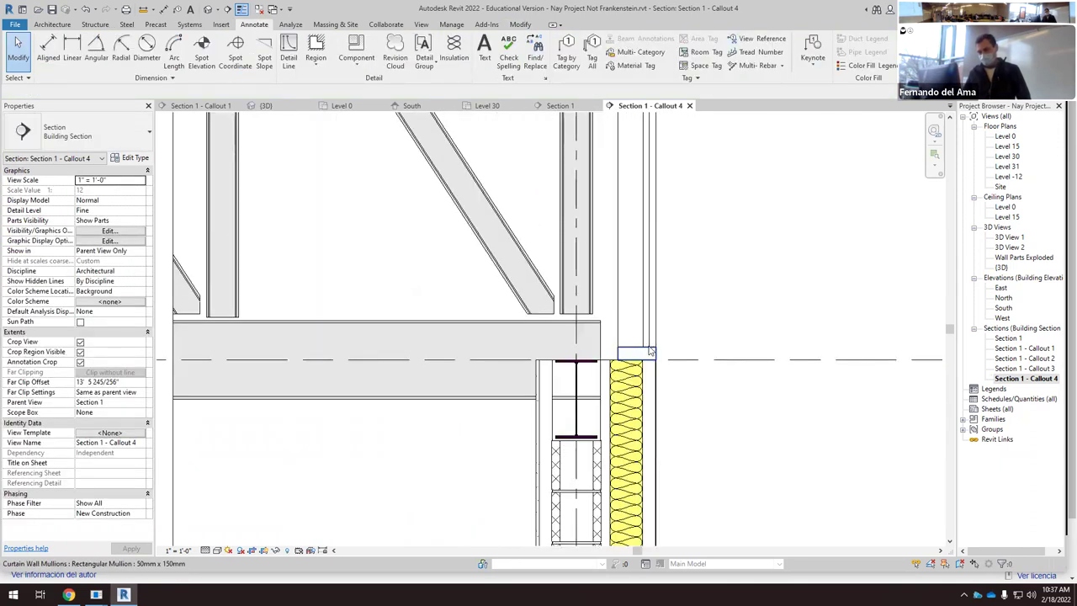
left_click(632, 352)
scroll(468, 308, "down", 2)
scroll(714, 373, "down", 2)
left_click(648, 404)
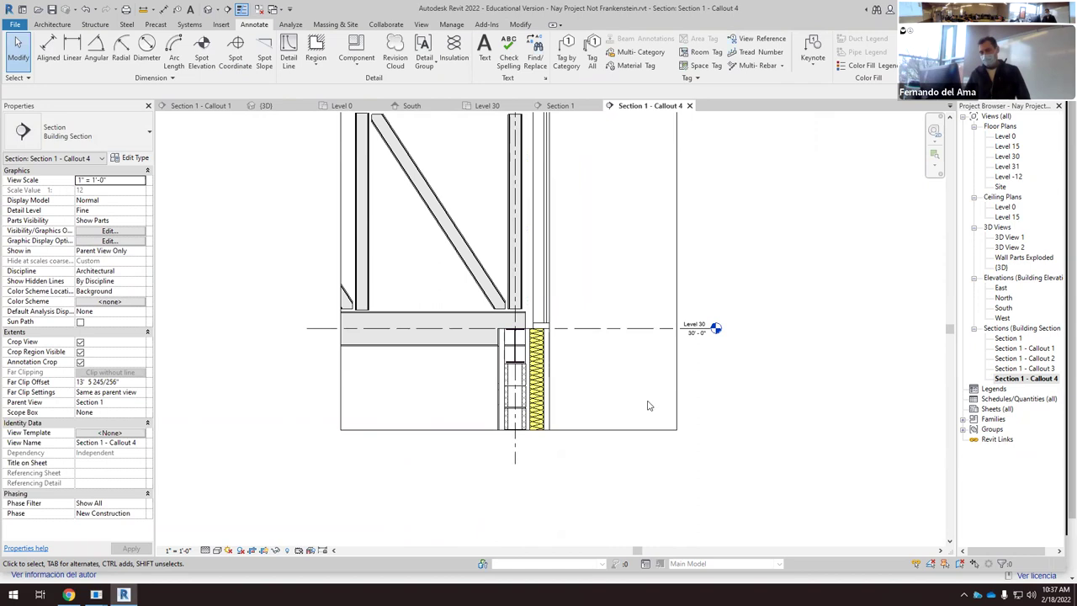
scroll(620, 320, "down", 3)
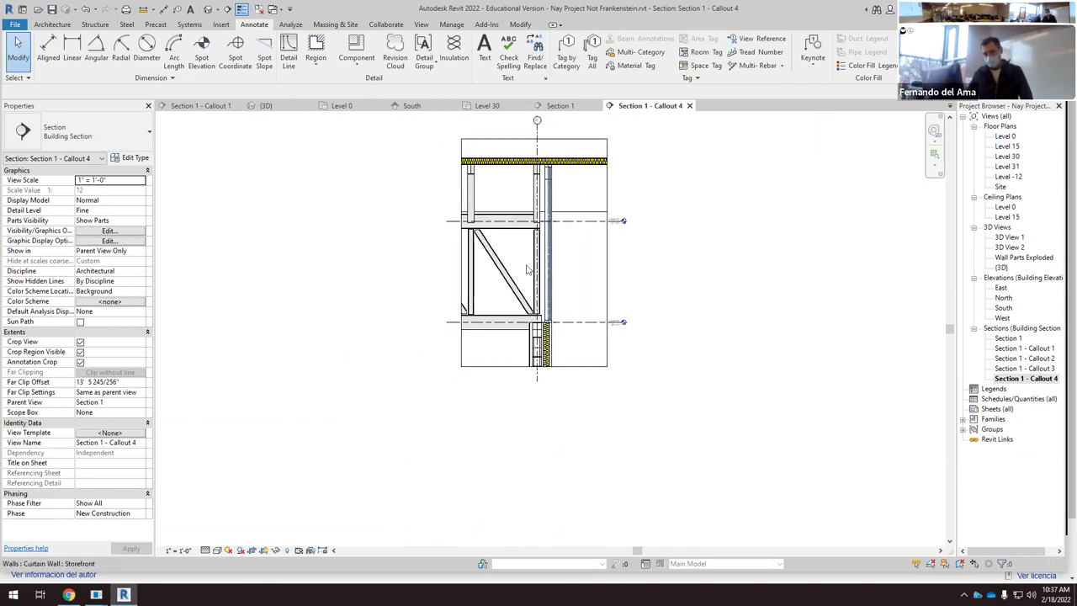
Step: Compare the aluminum window head detail in Section 1 - Callout 3 with the plain curtain wall sill mullion at Level 30 in Callout 4
double_click(1019, 369)
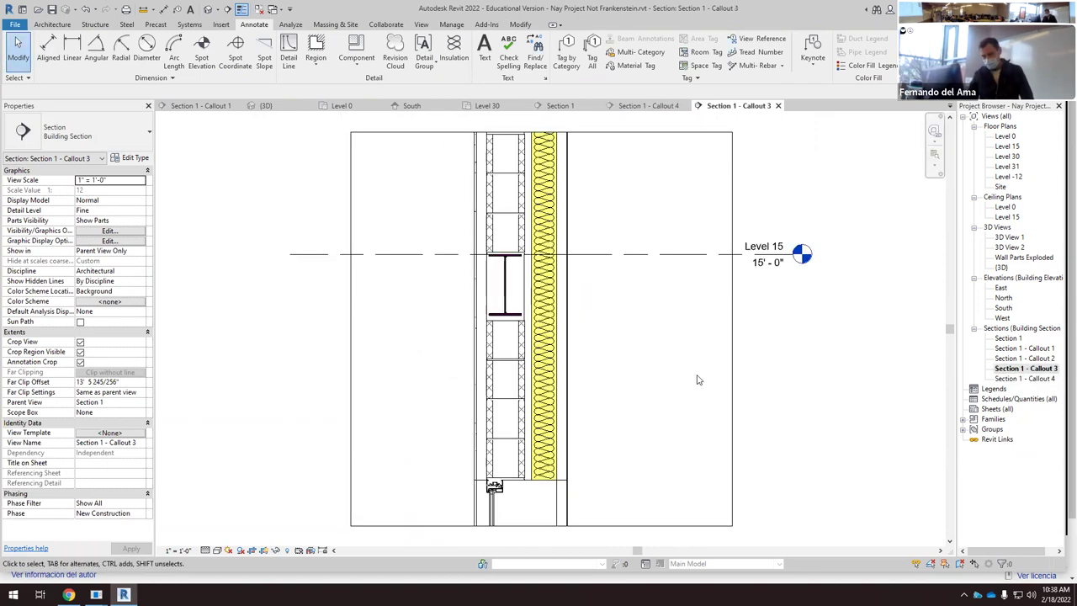
scroll(511, 505, "down", 2)
scroll(498, 485, "up", 5)
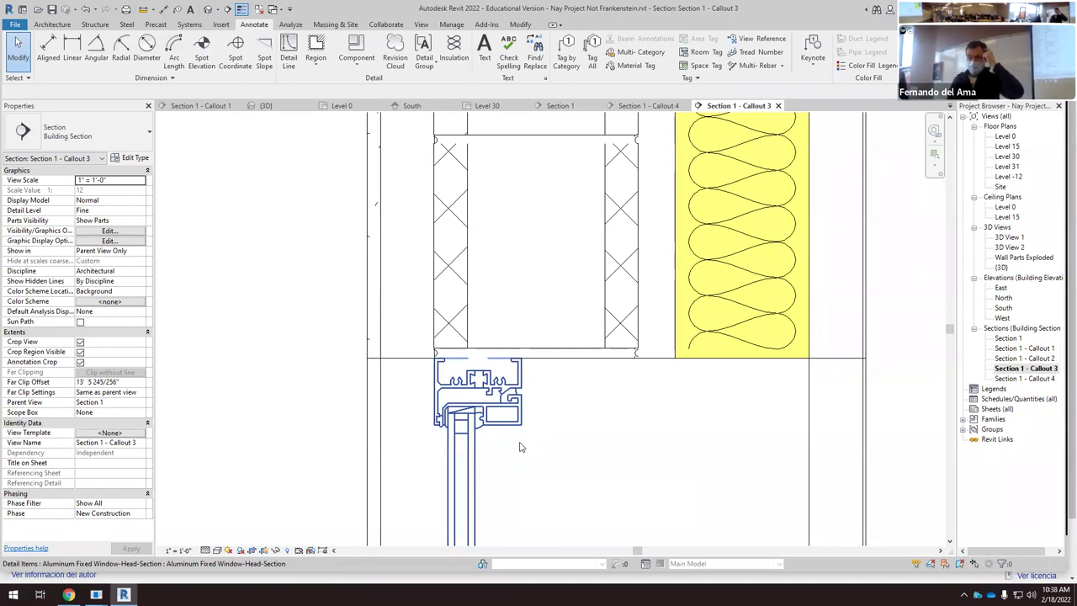
left_click(779, 105)
scroll(571, 367, "up", 2)
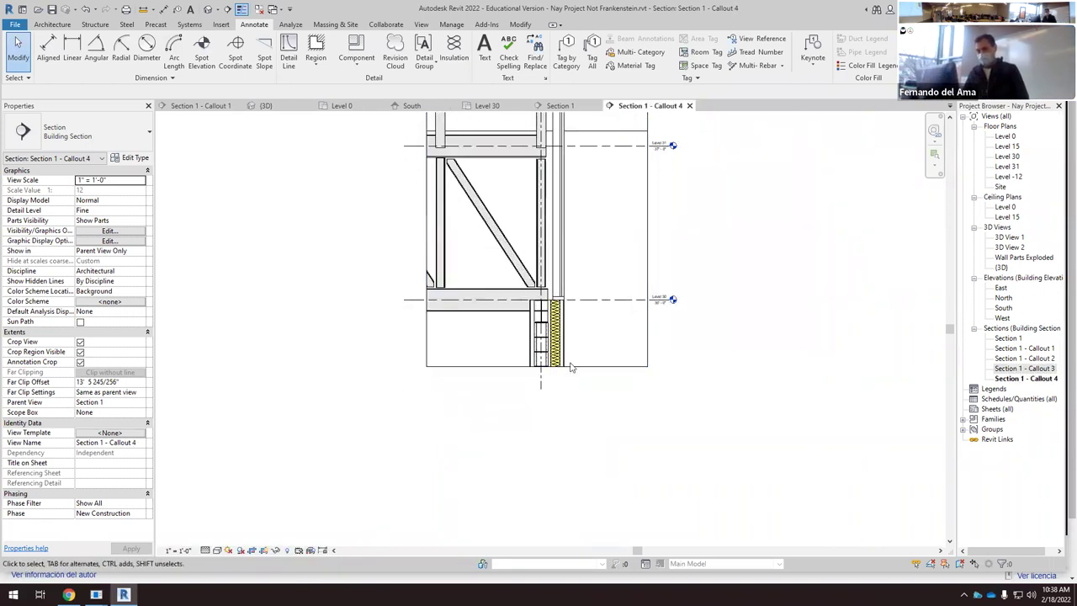
scroll(570, 368, "up", 5)
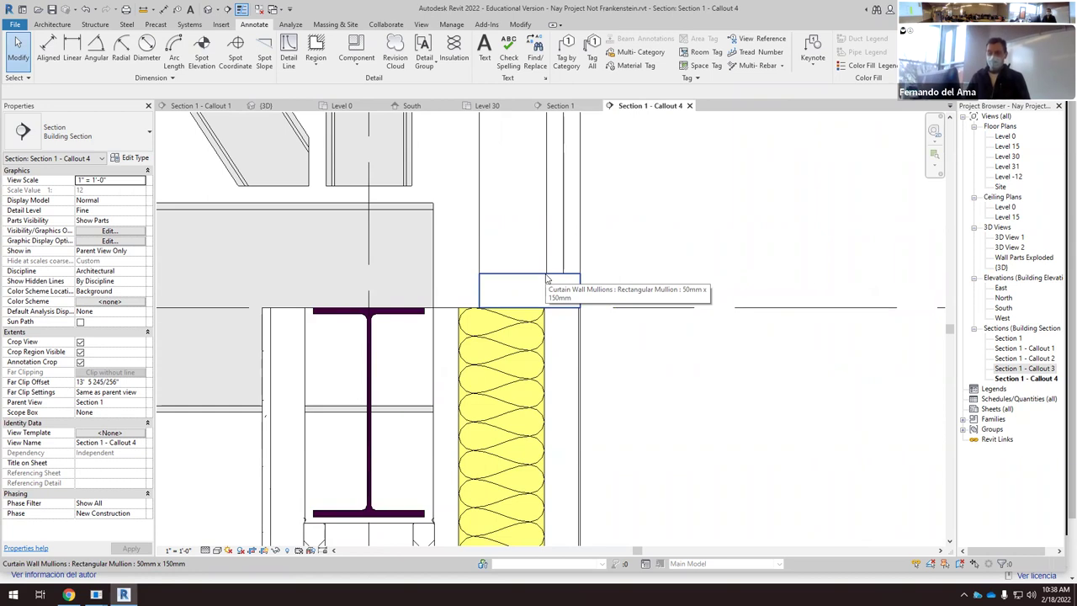
scroll(549, 280, "down", 1)
scroll(551, 285, "down", 6)
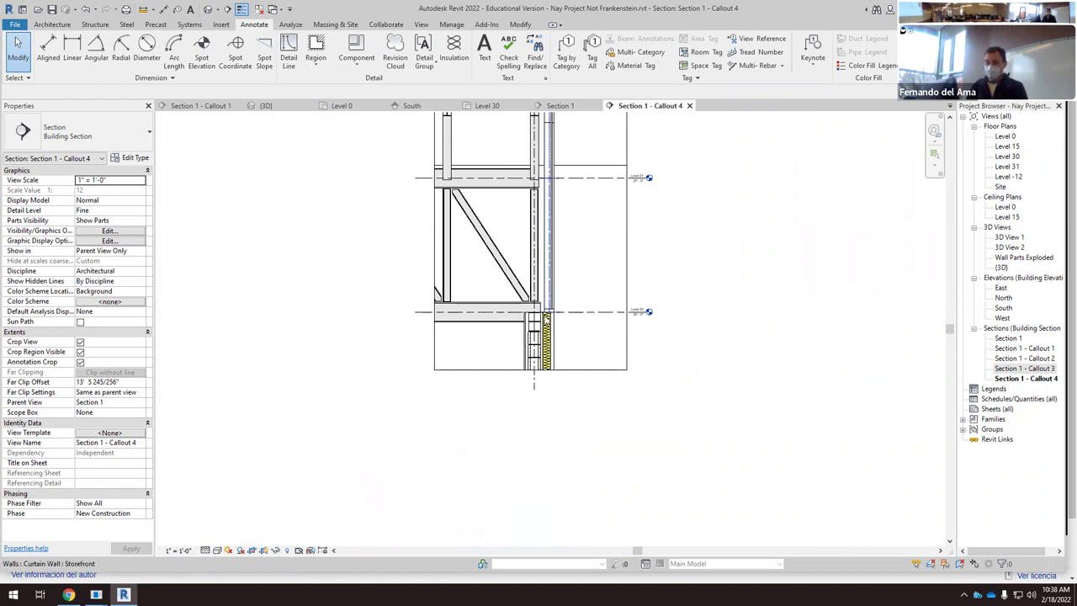
scroll(558, 290, "up", 3)
scroll(560, 304, "up", 2)
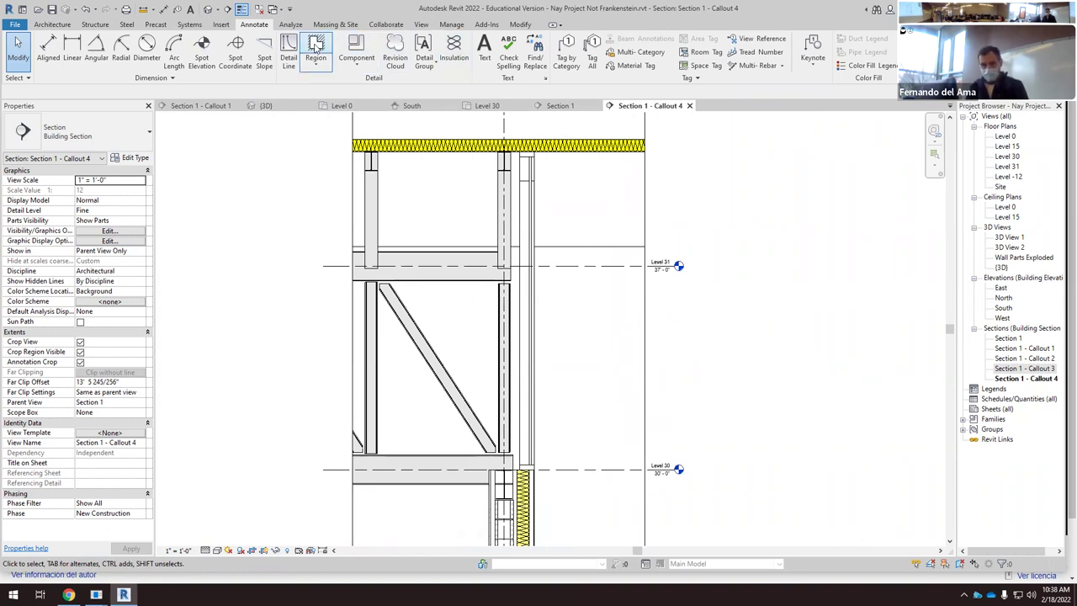
Step: Start loading a family and browse the English-Imperial library to Detail Items, Div 08-Openings, 084300-Storefronts
left_click(221, 24)
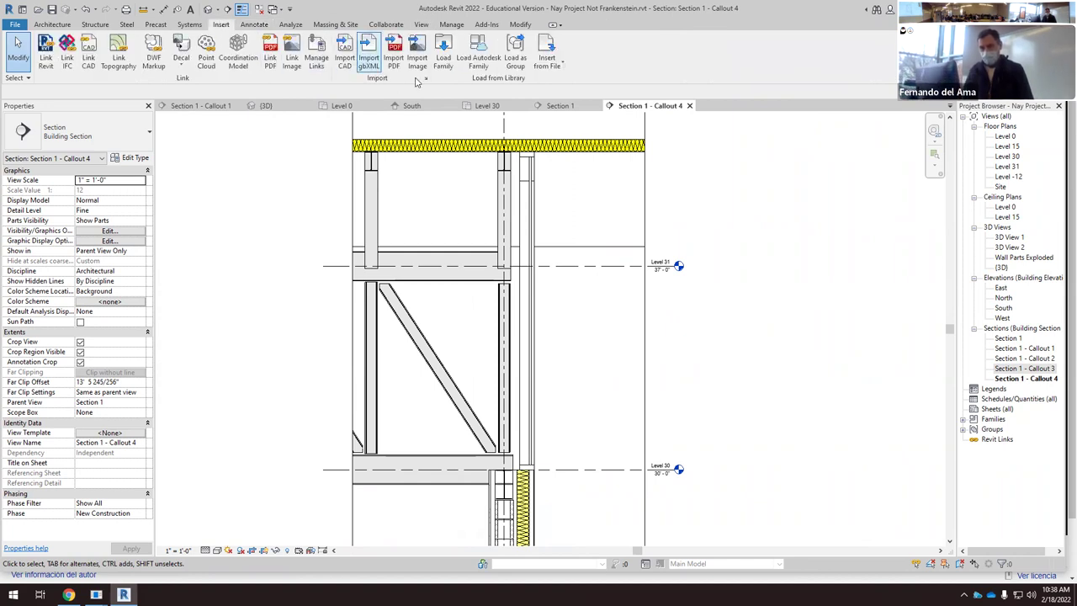
left_click(443, 52)
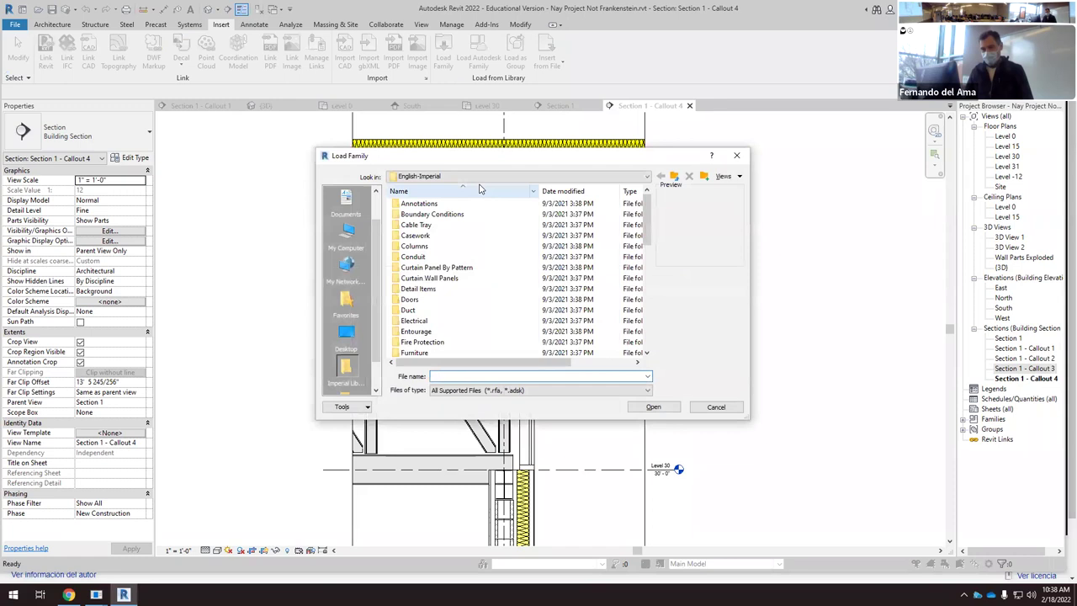
double_click(422, 289)
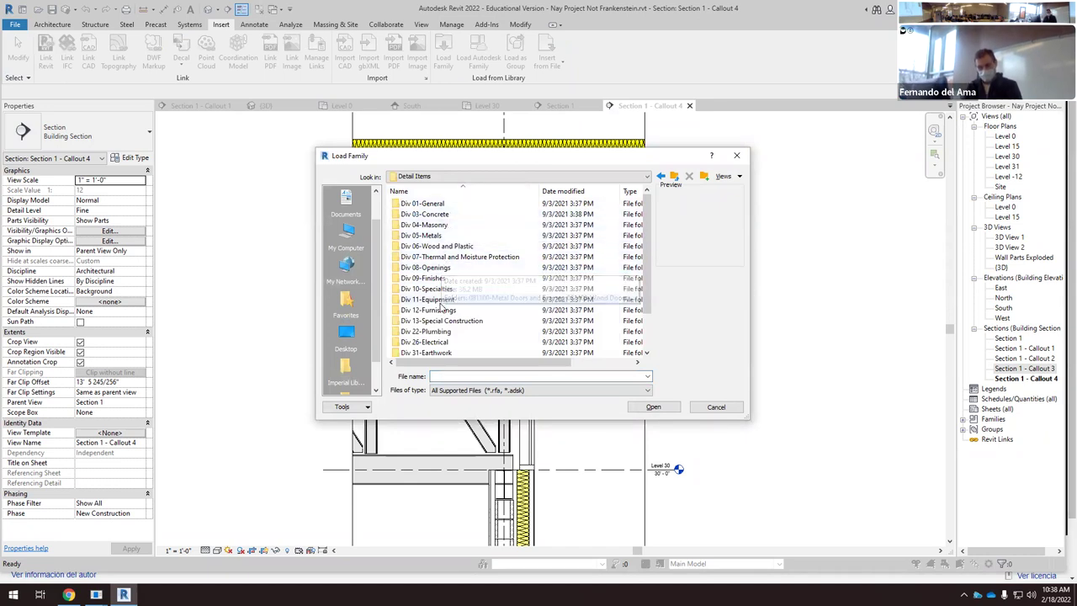
scroll(439, 308, "down", 2)
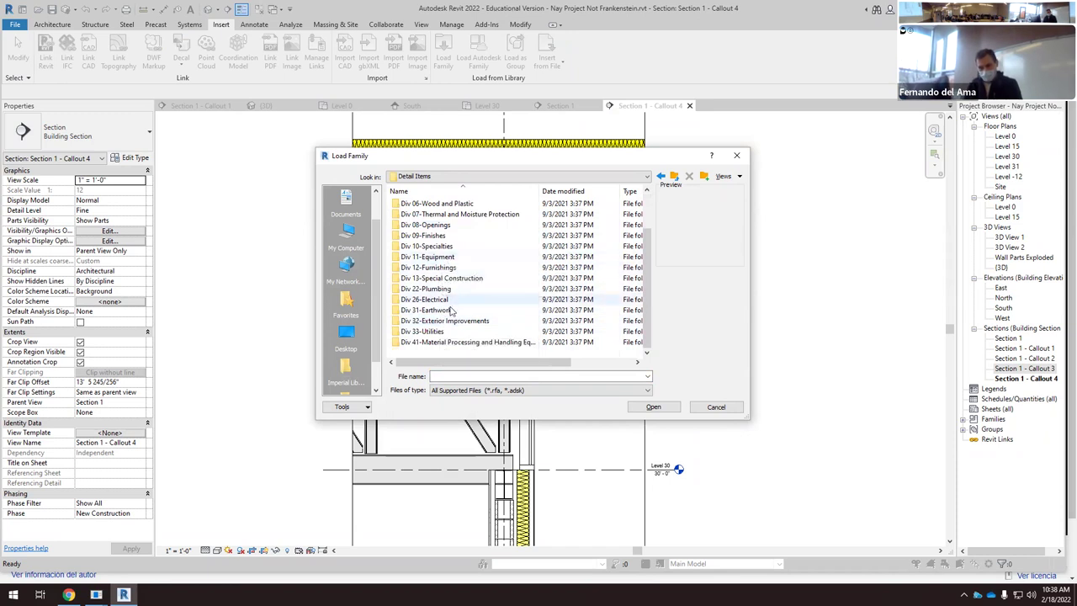
scroll(443, 320, "up", 2)
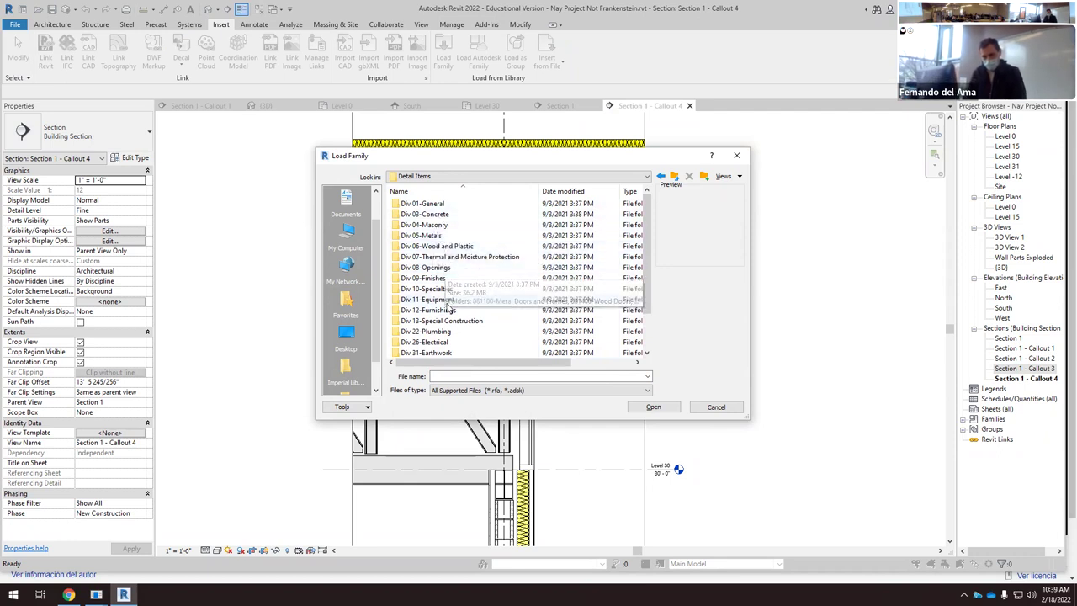
scroll(452, 335, "down", 1)
scroll(450, 334, "down", 1)
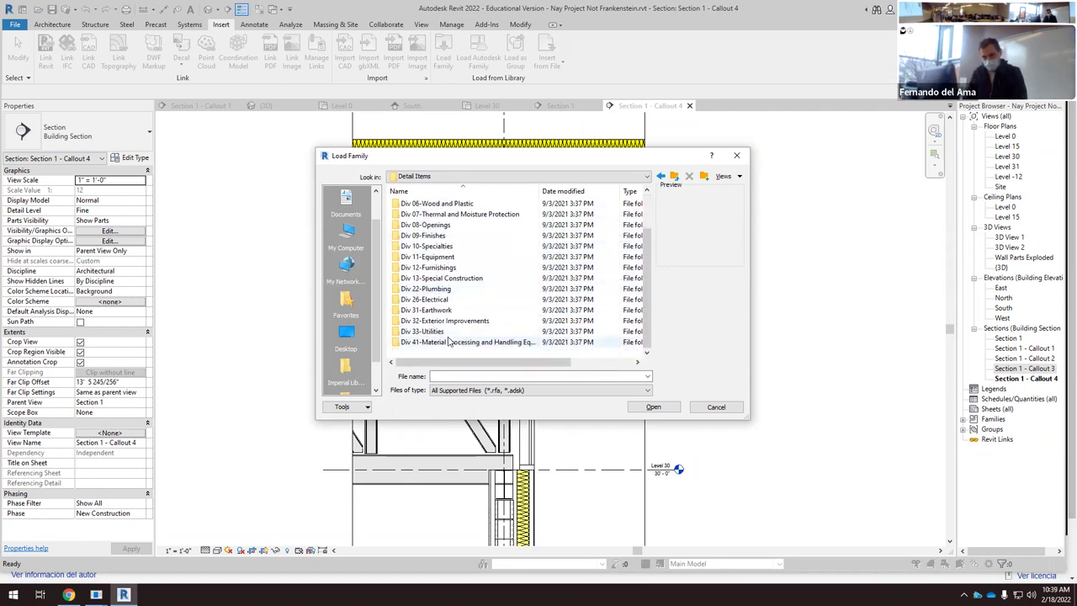
scroll(429, 294, "up", 2)
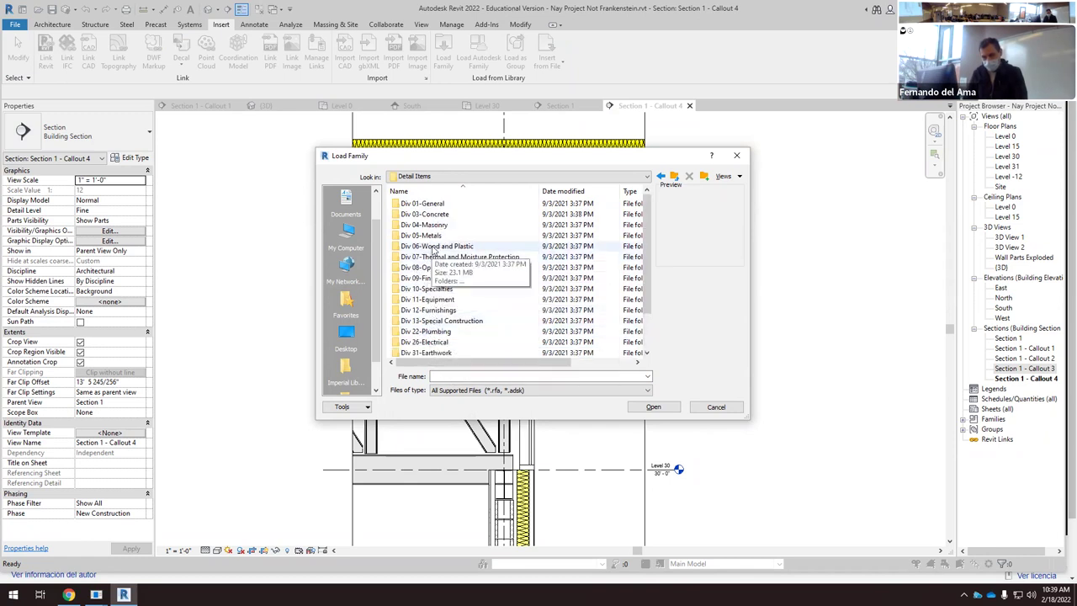
double_click(437, 267)
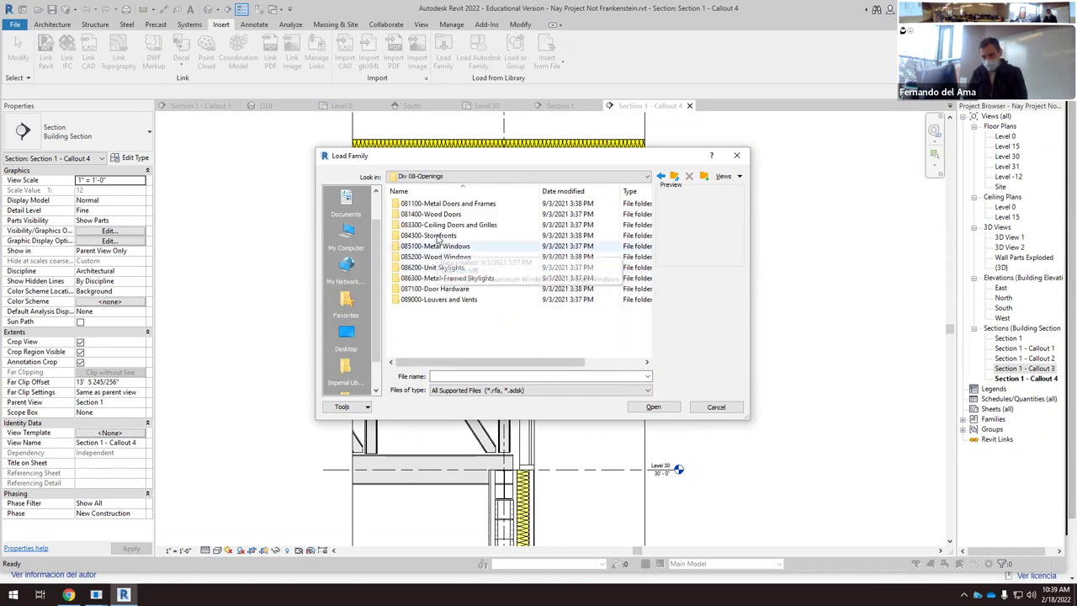
left_click(450, 207)
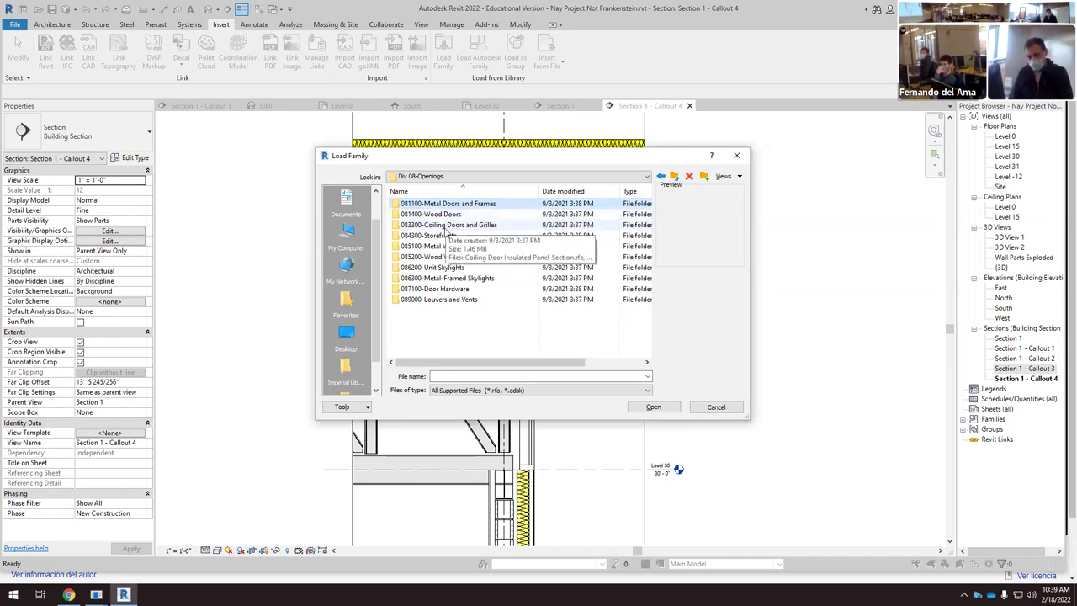
double_click(445, 236)
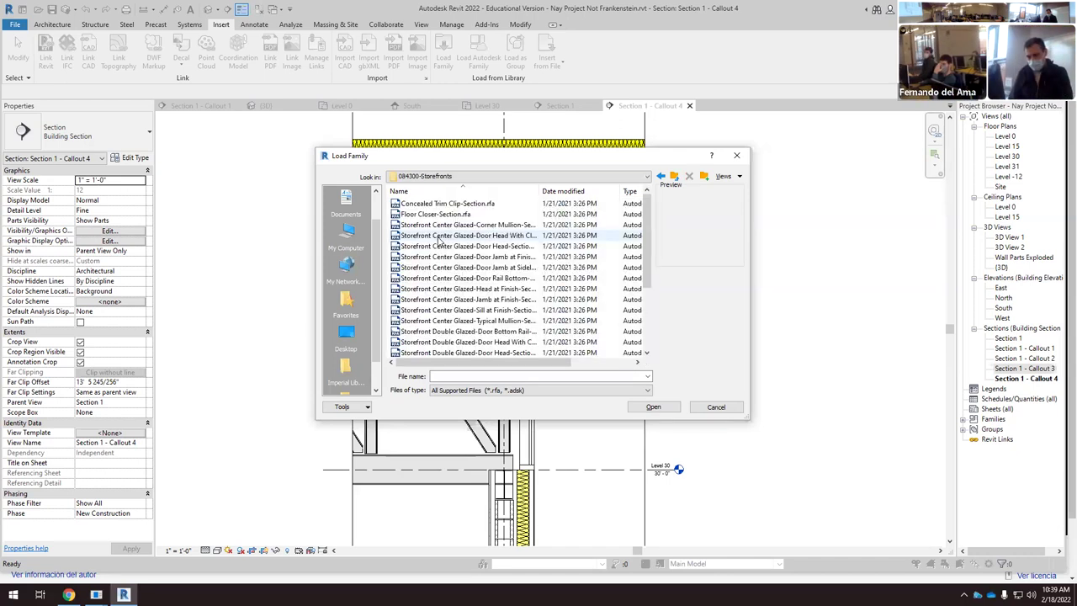
Step: Preview the storefront detail families in order, ending on Storefront Double Glazed-Sill at Finish-Section.rfa
left_click(443, 206)
key("Down")
key("Down")
key("Down")
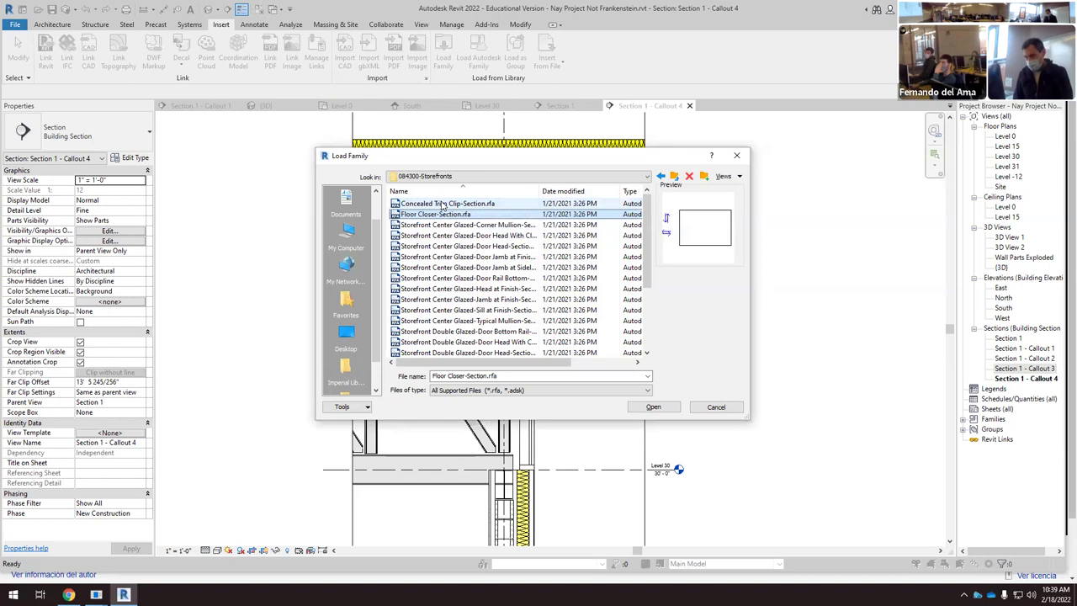
key("Down")
key("Down")
key("Down")
key("Down")
key("Down")
key("Down")
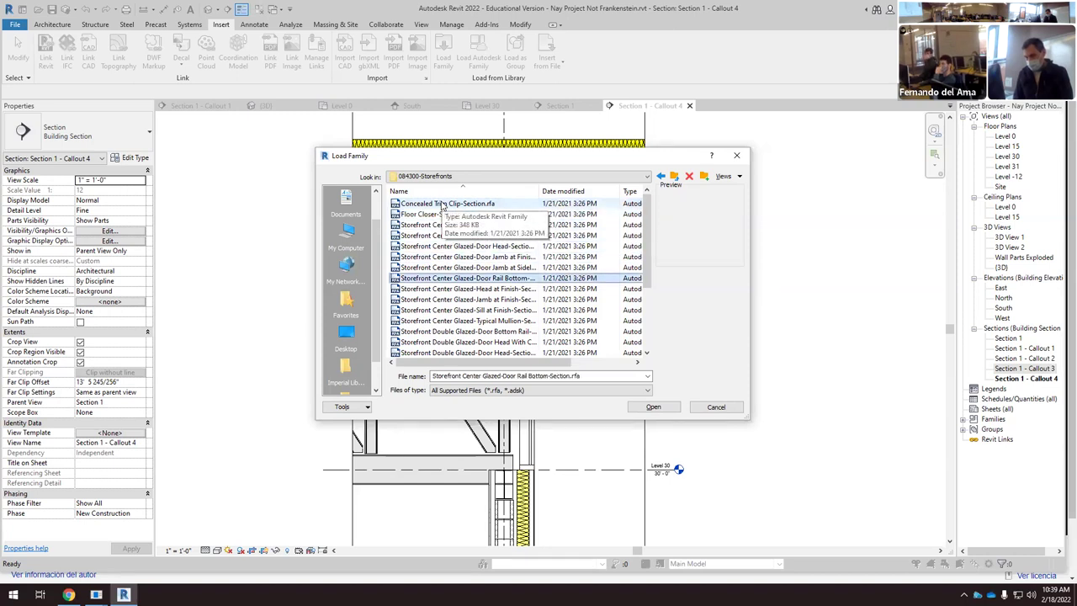
key("Down")
key("Down")
key("Down")
key("Down")
key("Down")
key("Down")
key("Down")
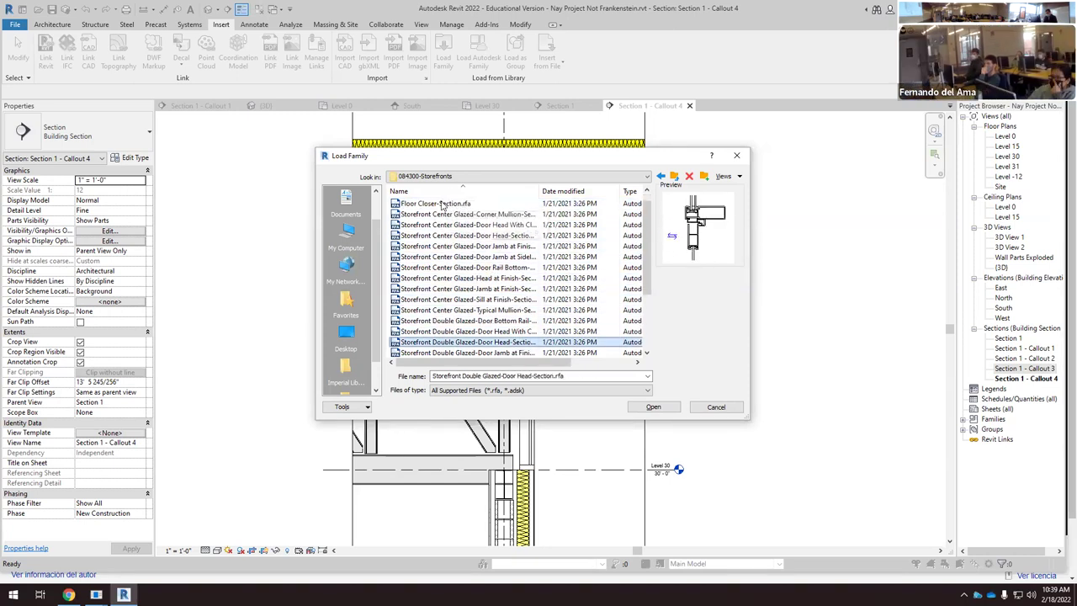
key("Down")
key("Down")
key("Down")
key("Down")
key("Down")
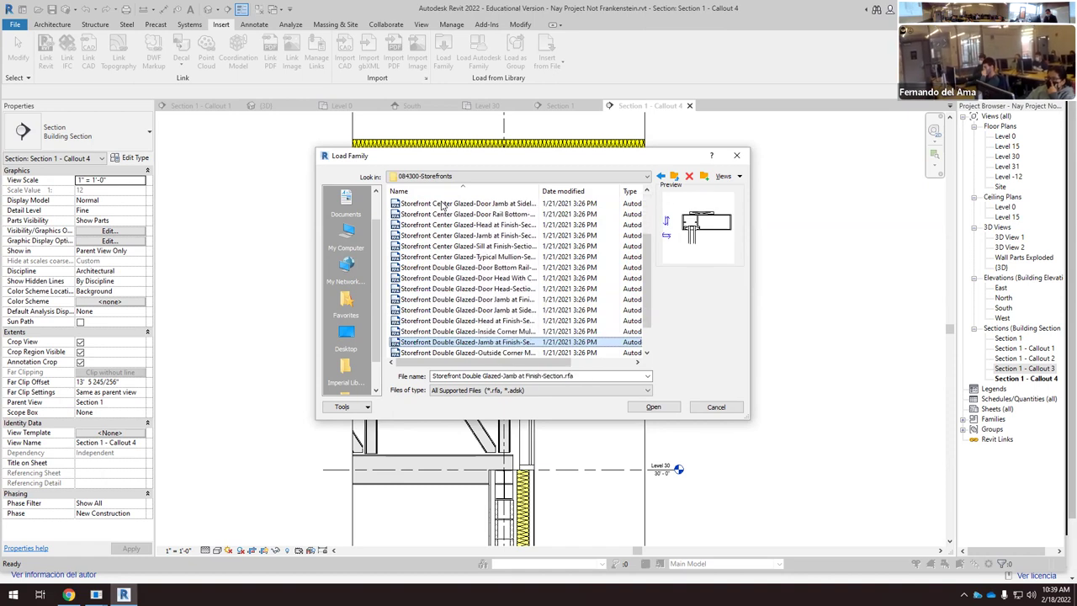
key("Down")
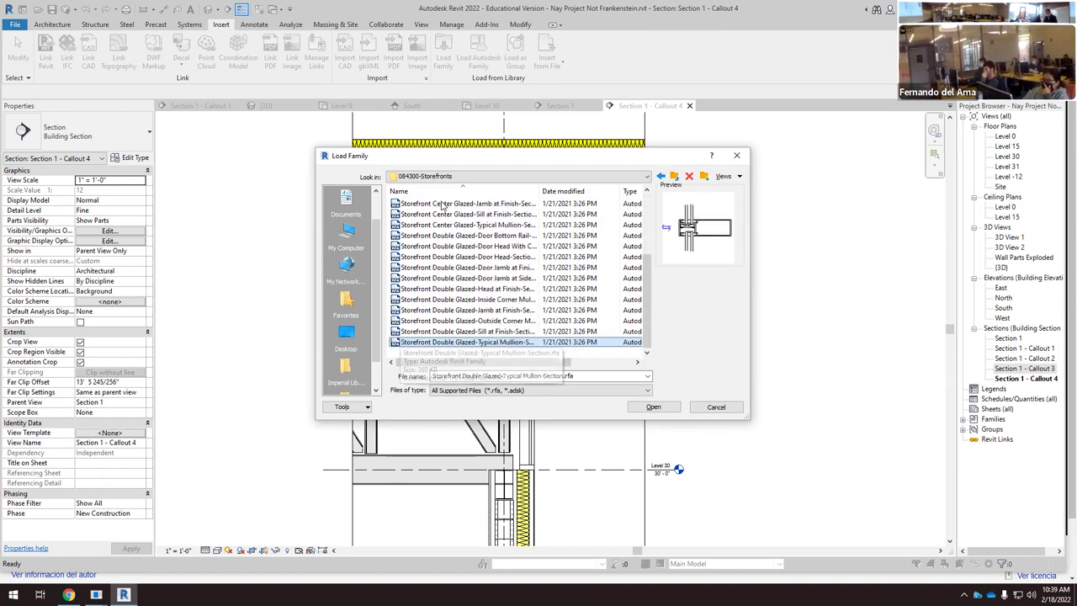
key("Up")
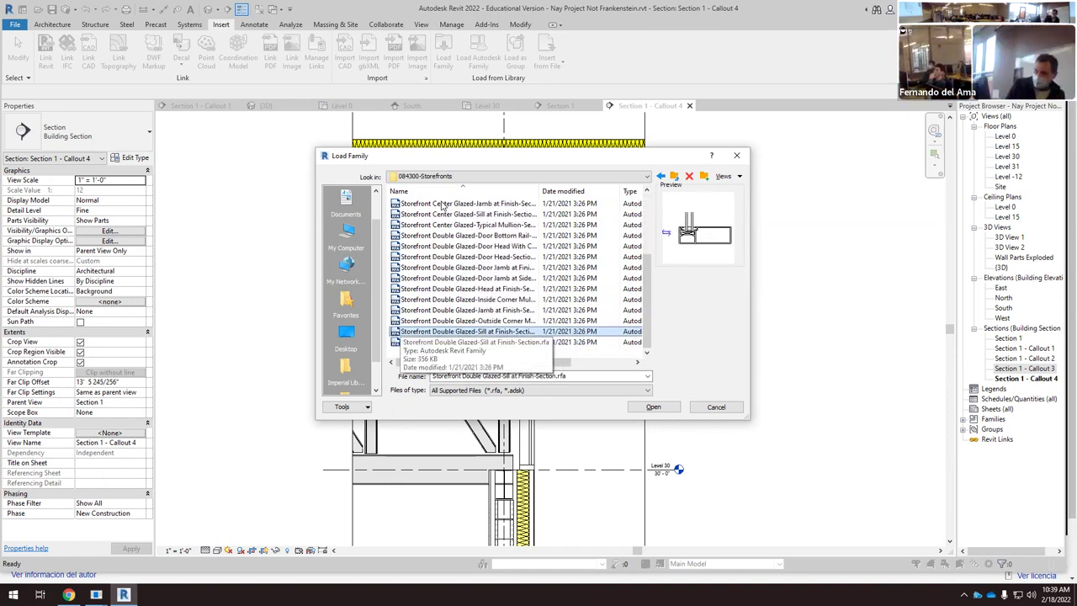
Step: Reopen the 084300-Storefronts folder and preview its families in order from Concealed Trim Clip-Section.rfa to Storefront Center Glazed-Sill at Finish-Section.rfa
left_click(661, 176)
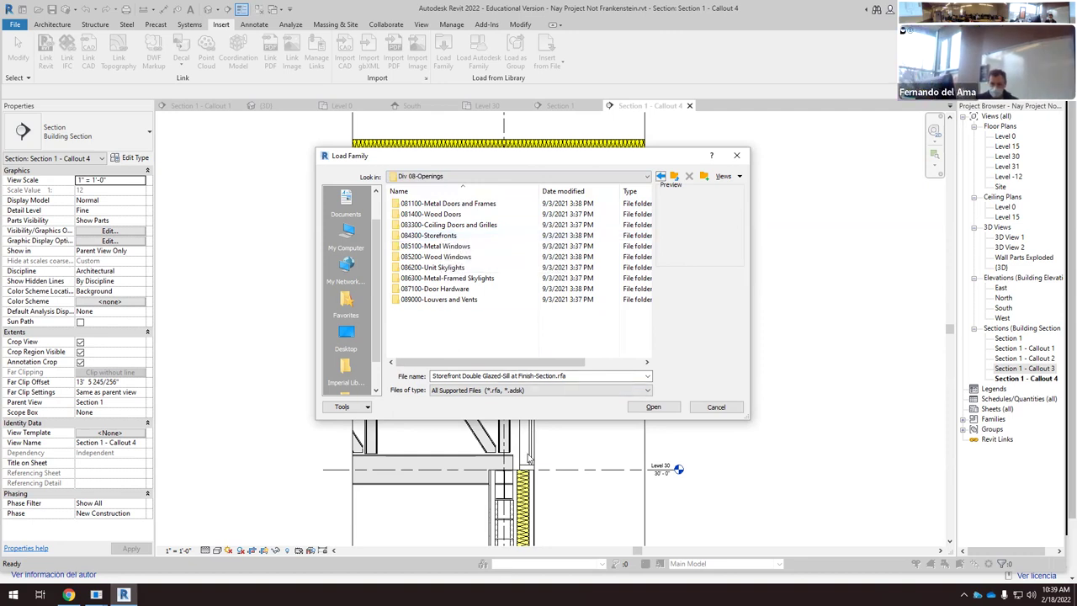
double_click(434, 236)
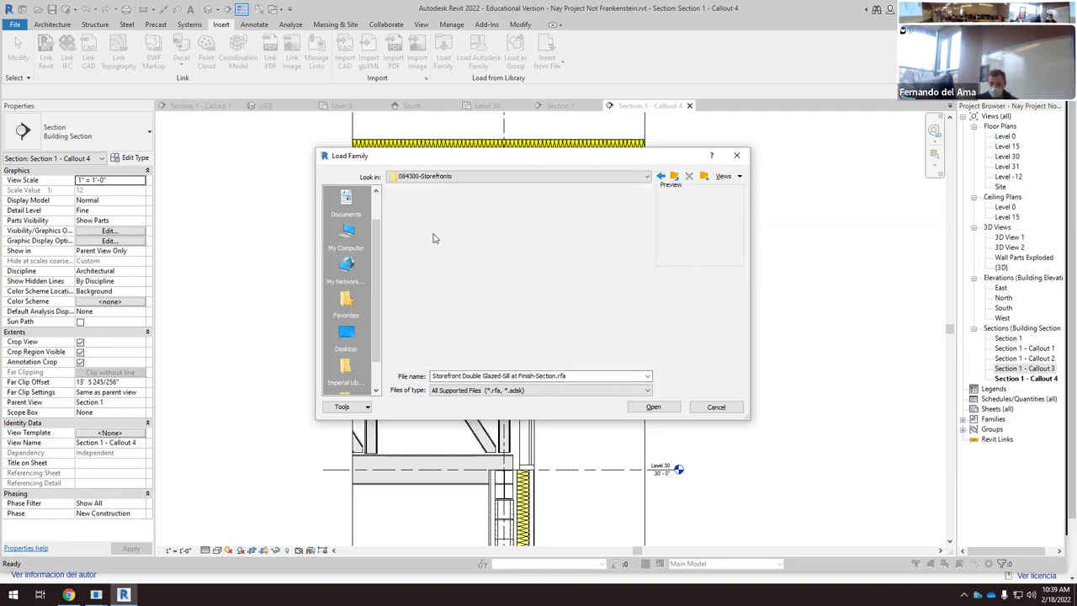
left_click(442, 206)
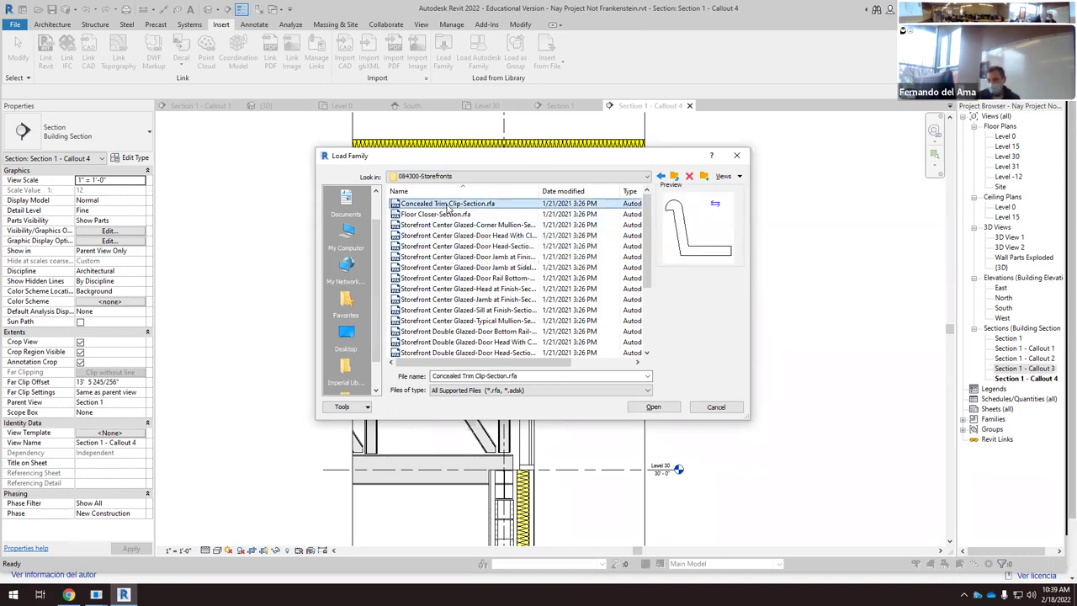
key("Down")
key("Down")
key("Down")
key("Down")
key("Down")
key("Down")
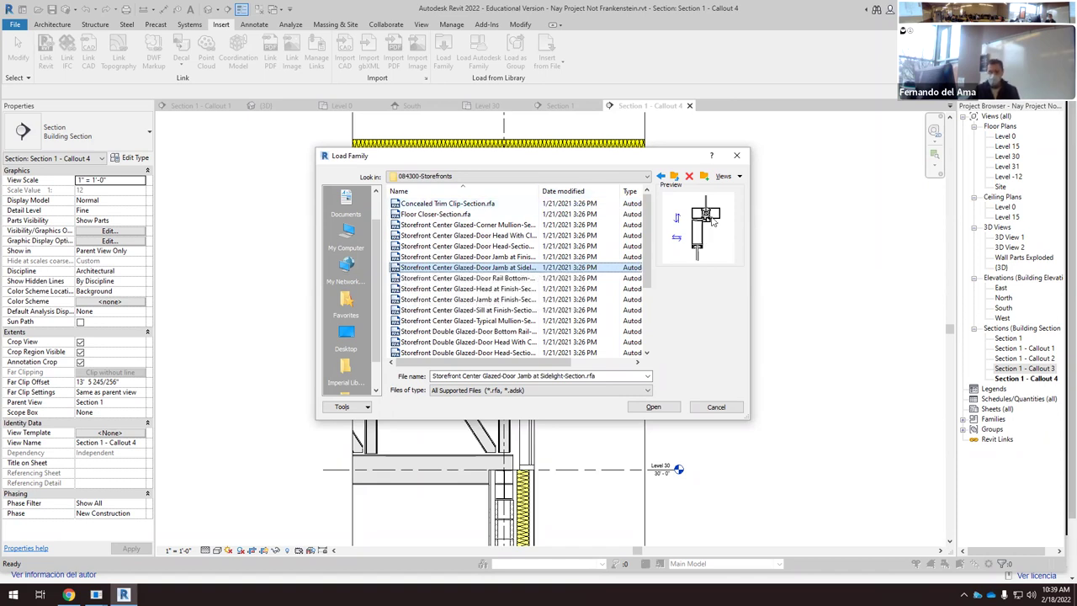
key("Down")
key("Down")
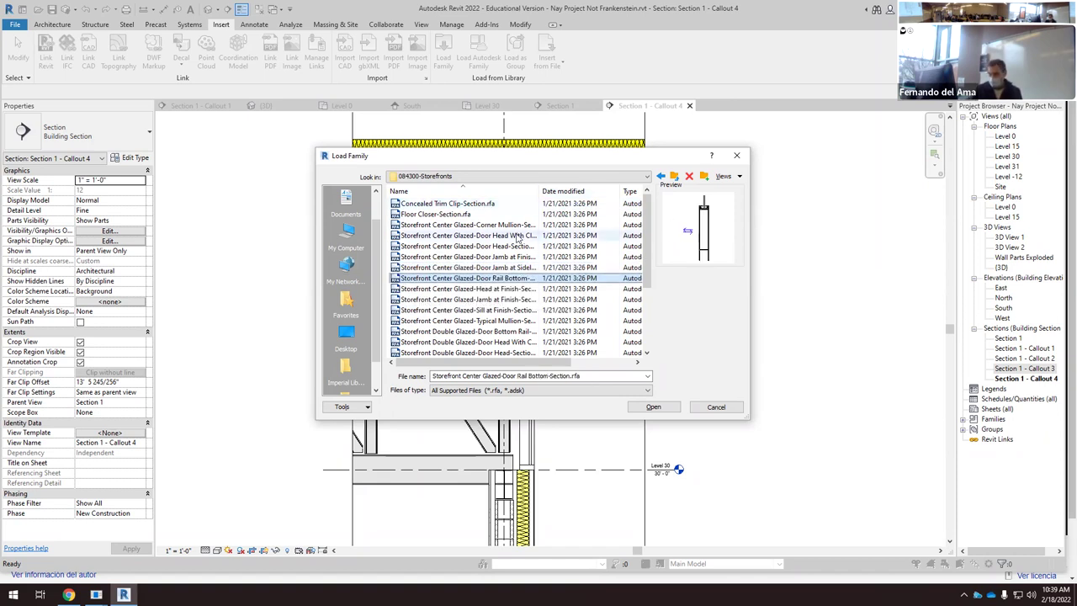
key("Down")
key("Down")
key("Down")
key("Down")
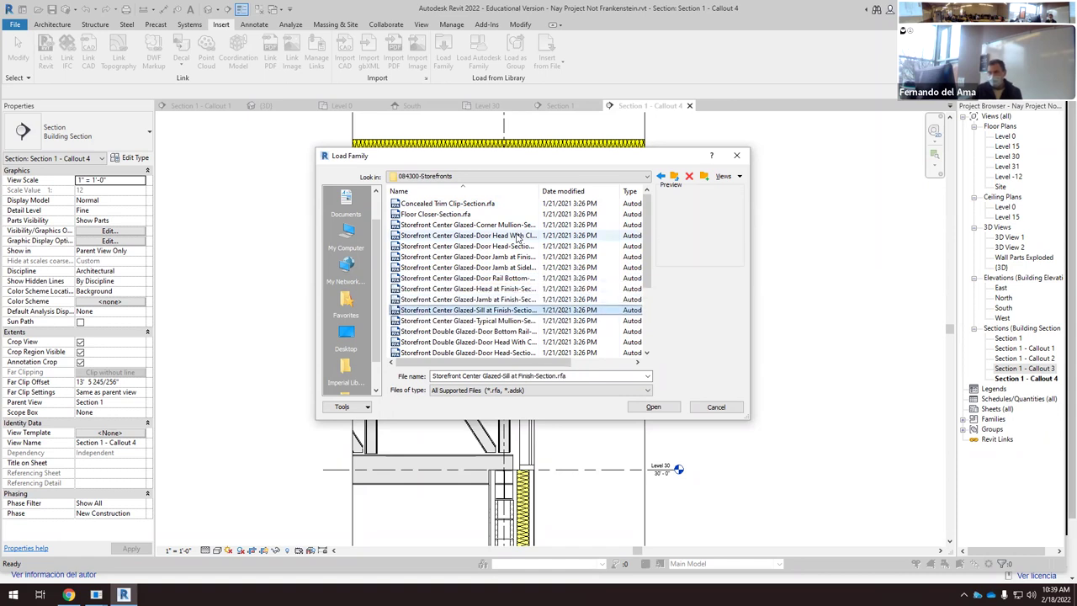
Step: Load the Storefront Double Glazed-Head at Finish-Section.rfa family into the project
key("Down")
key("Down")
key("Down")
key("Down")
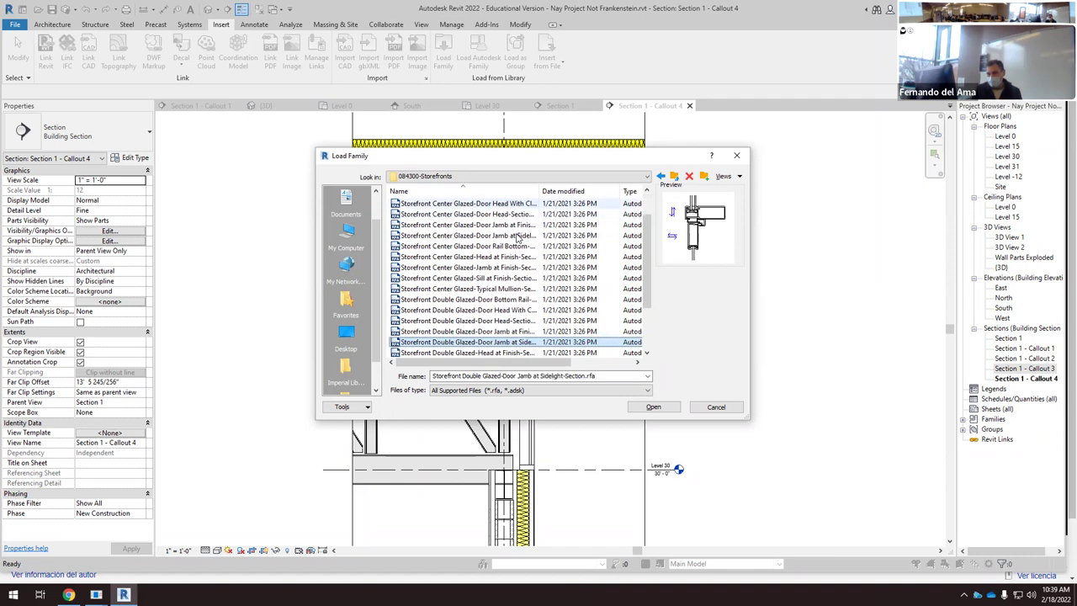
key("Down")
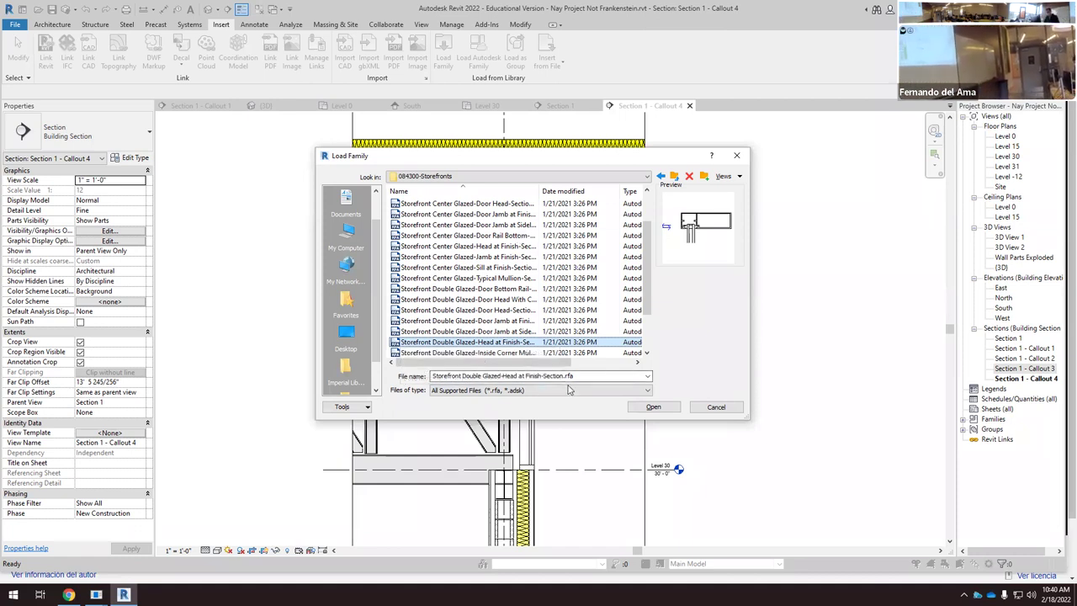
left_click(653, 406)
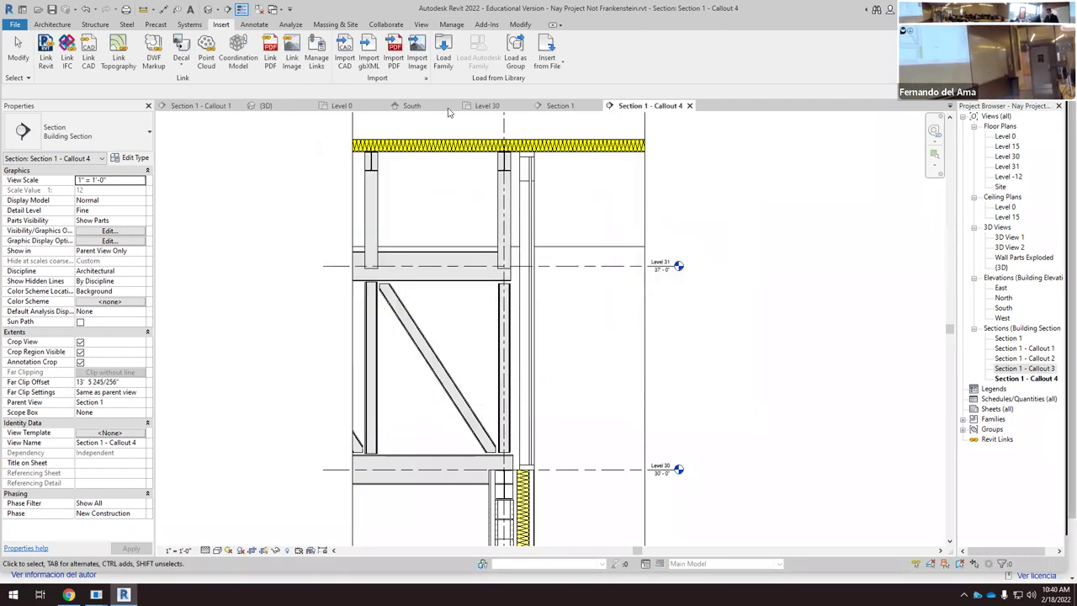
Step: Load the Storefront Double Glazed-Sill at Finish-Section.rfa family from the 084300-Storefronts folder
left_click(442, 50)
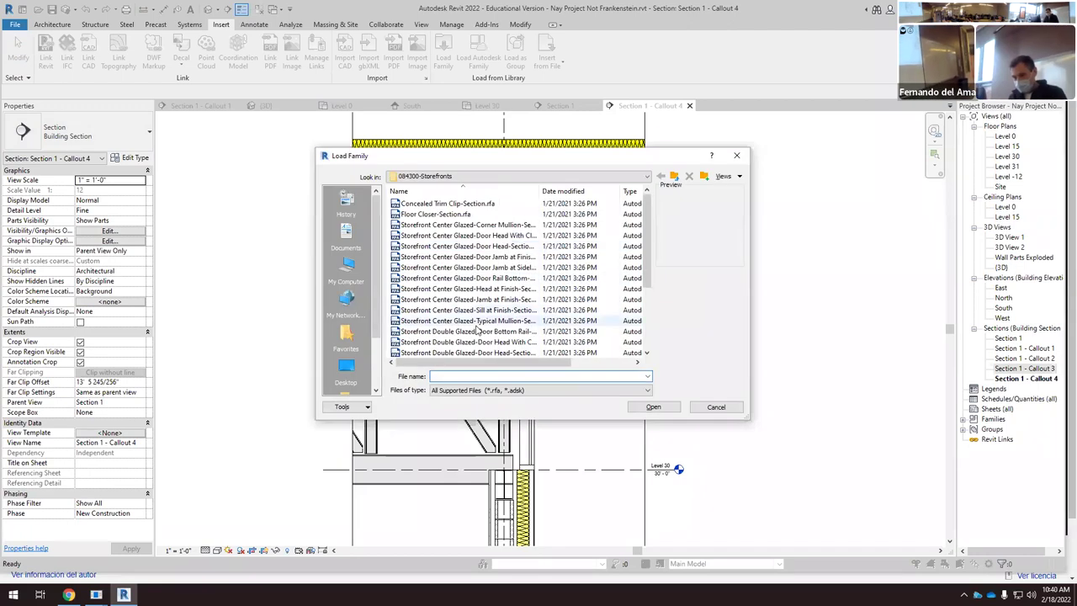
left_click(496, 320)
key("Down")
key("Down")
key("Down")
key("Down")
key("Down")
key("Down")
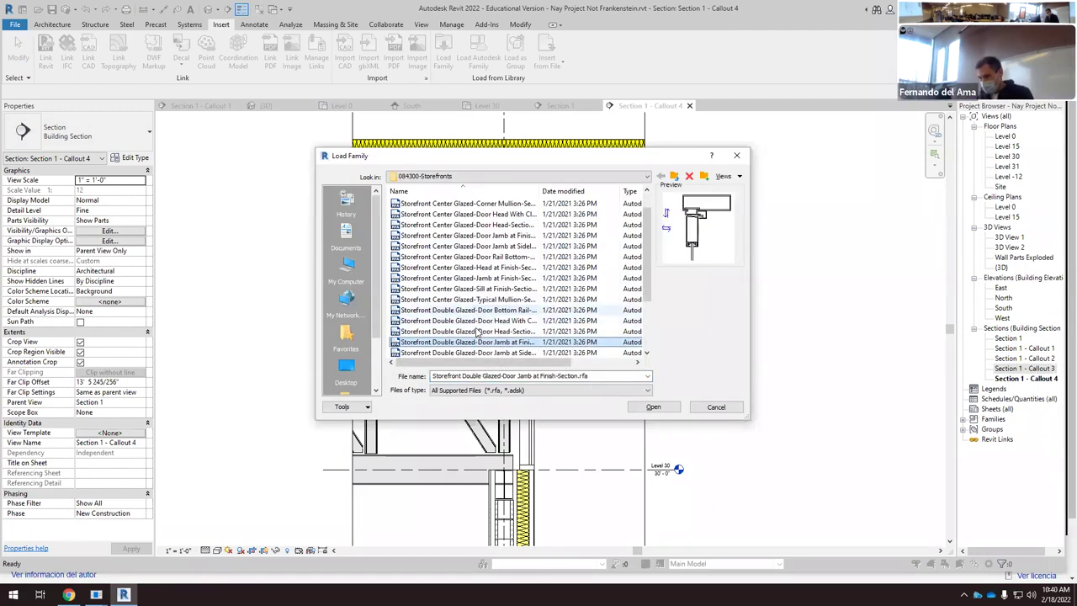
key("Down")
key("Down")
key("Down")
key("Down")
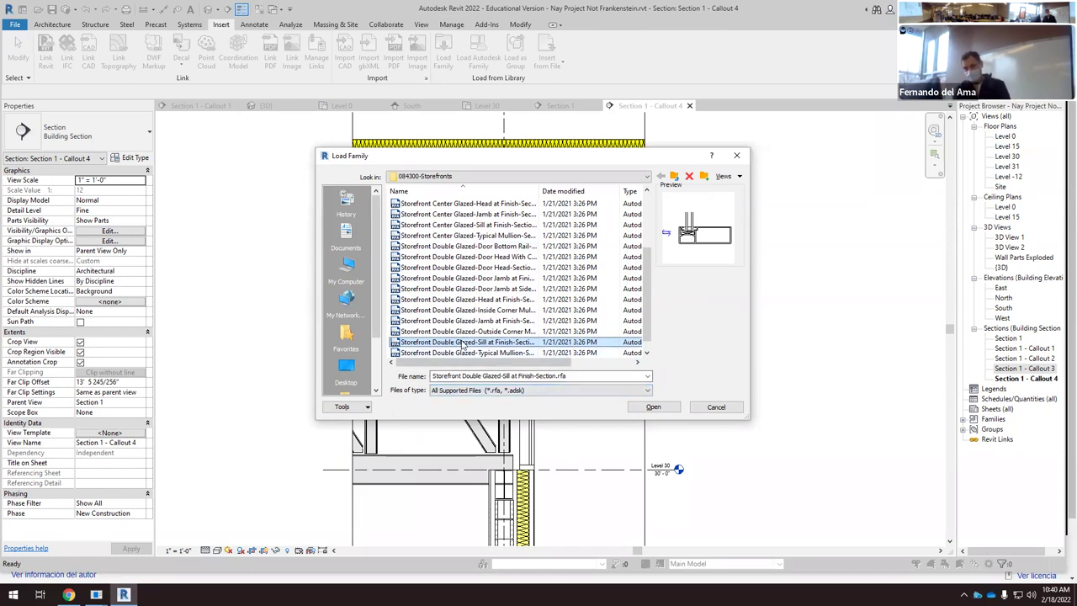
left_click(650, 407)
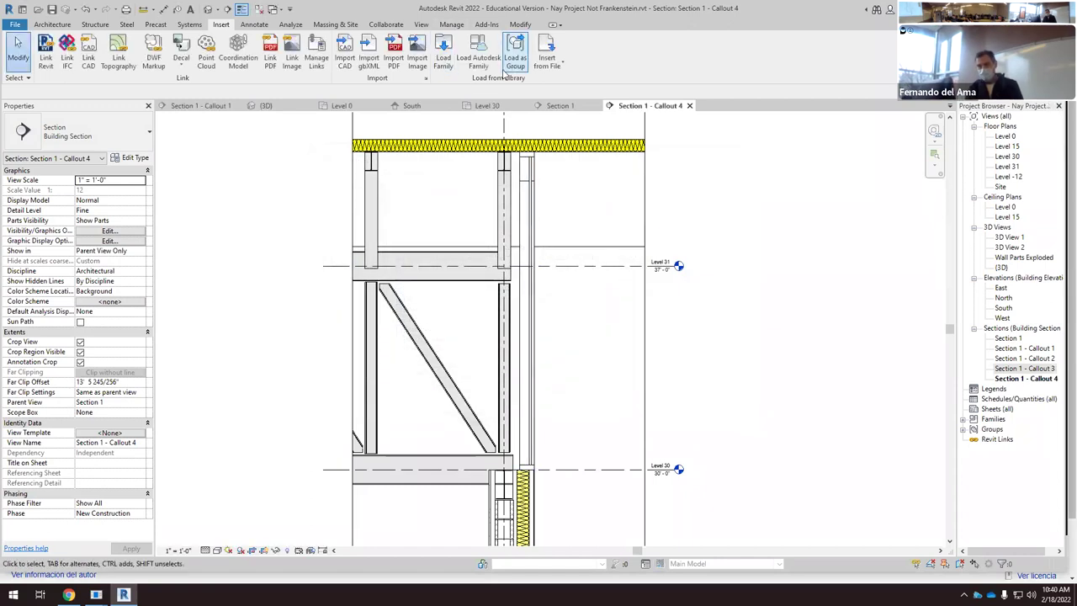
Step: Load the Storefront Double Glazed-Typical Mullion-Section.rfa family from the same storefront folder
left_click(452, 52)
left_click(487, 342)
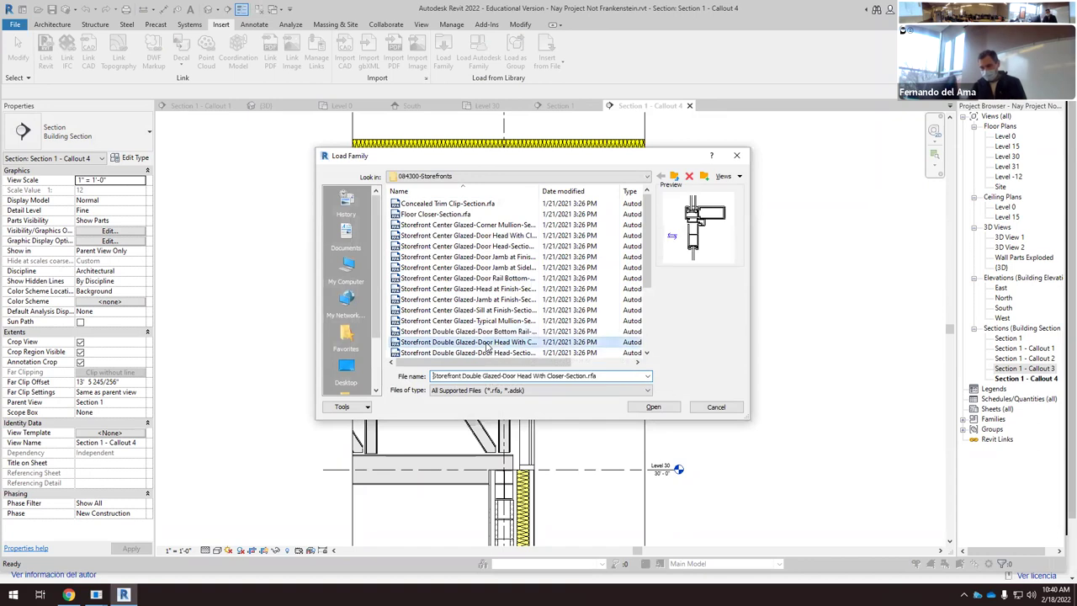
key("Down")
key("Down")
key("Down")
key("Down")
key("Down")
key("Down")
key("Down")
key("Down")
key("Down")
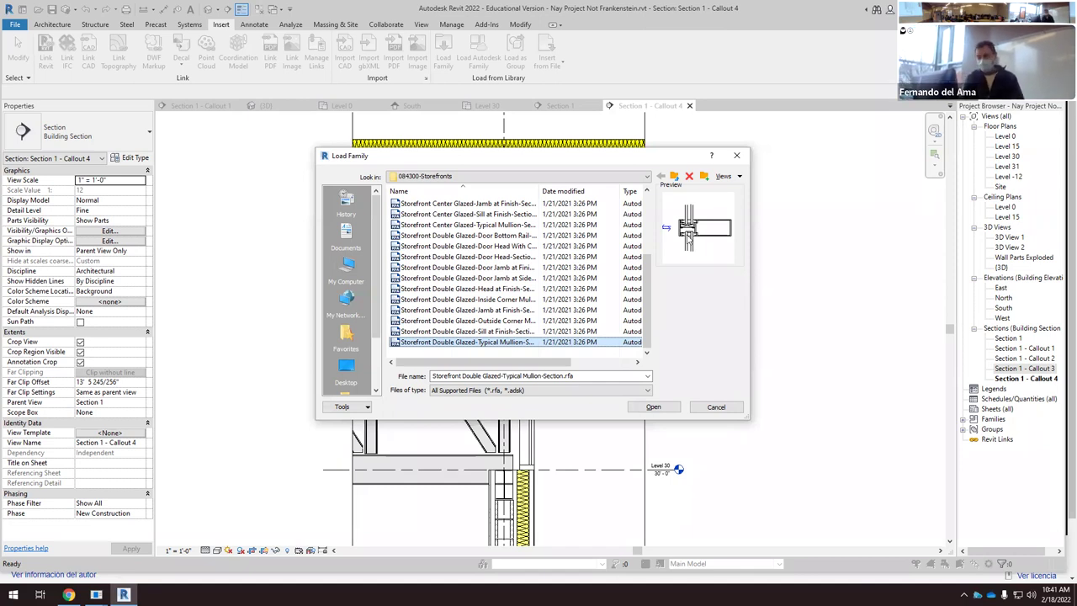
left_click(653, 406)
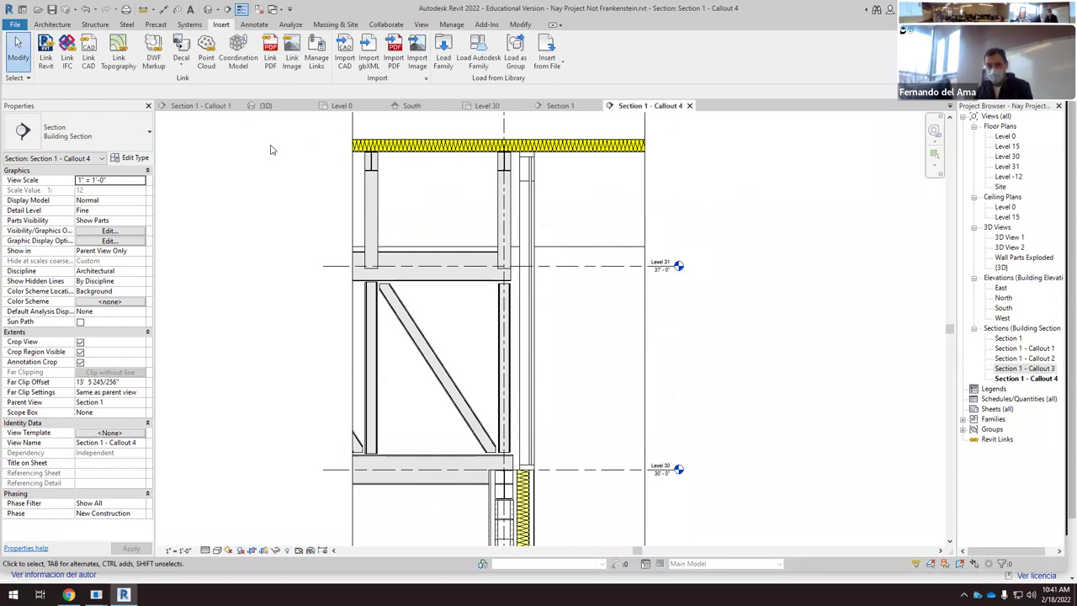
Step: Place a Storefront Double Glazed-Sill at Finish-Section detail component, glazing upward, in the empty area outside the curtain wall just above Level 30
left_click(256, 25)
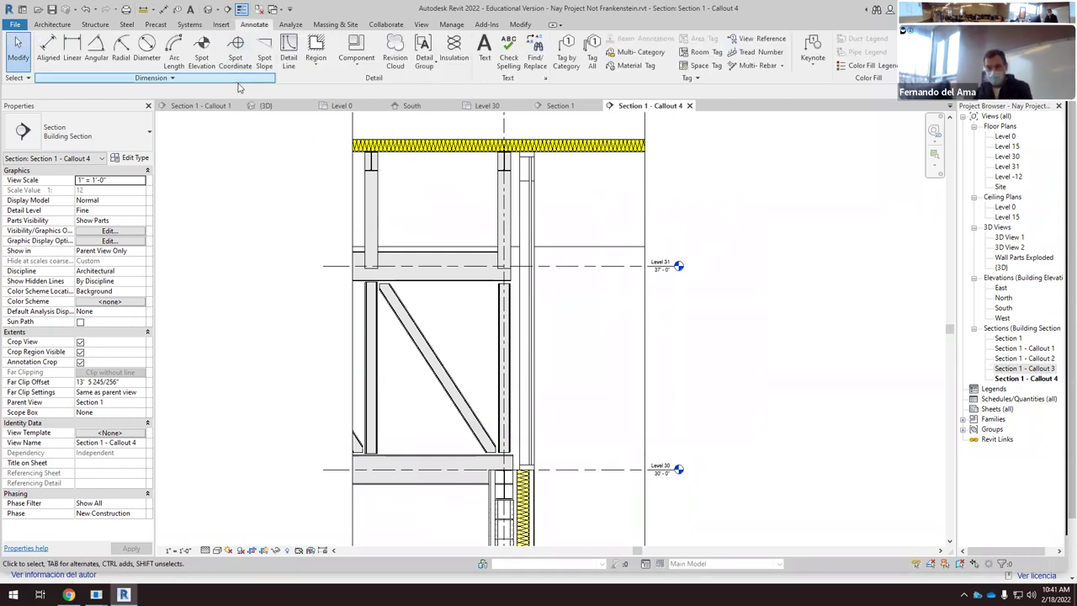
left_click(356, 66)
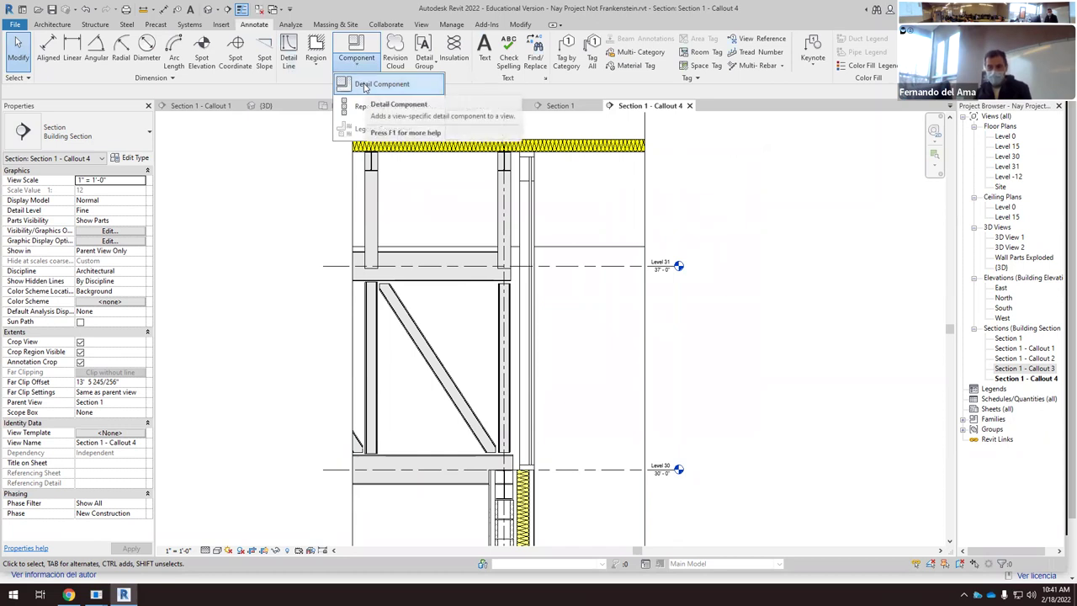
left_click(364, 85)
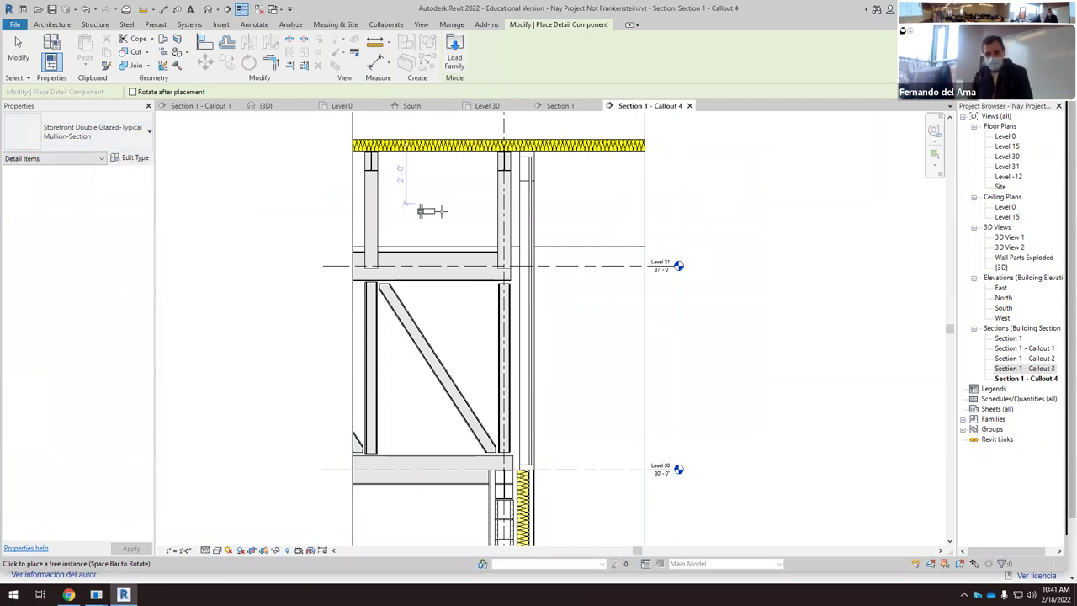
scroll(545, 344, "up", 2)
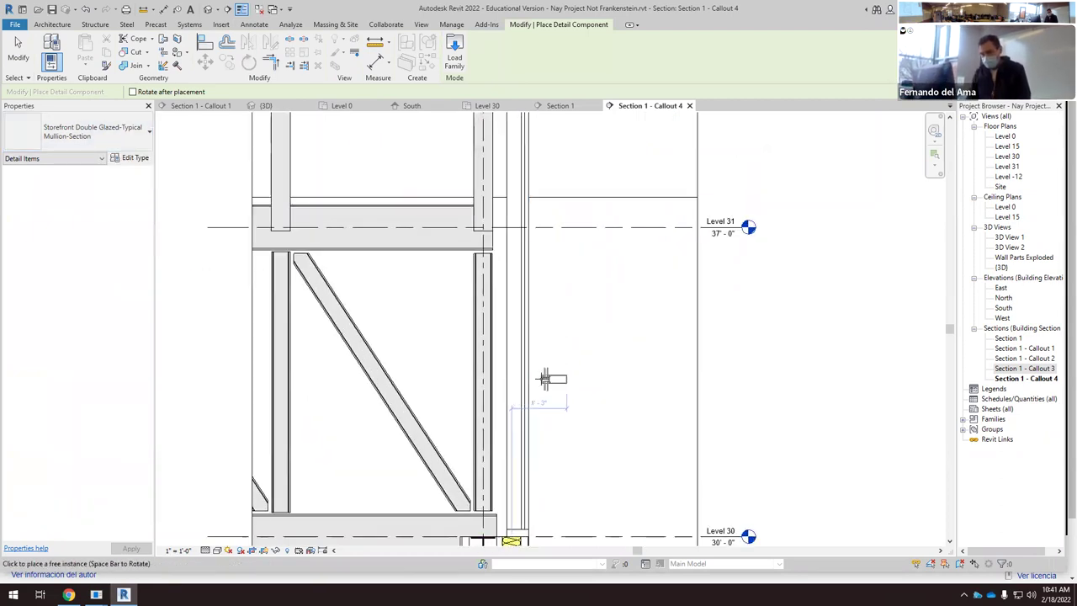
left_click(82, 126)
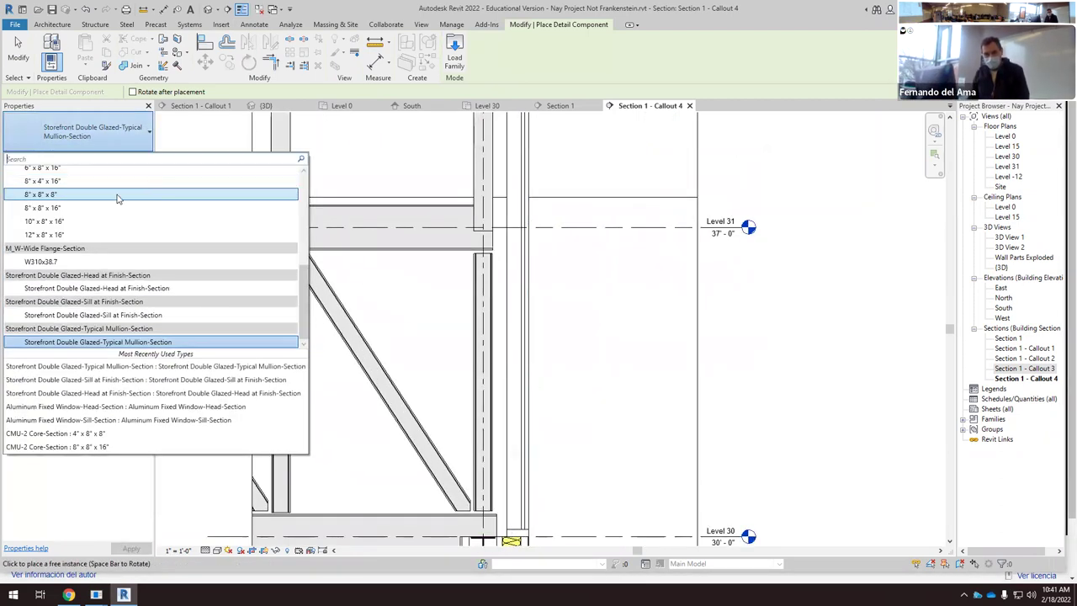
left_click(112, 315)
scroll(457, 293, "down", 1)
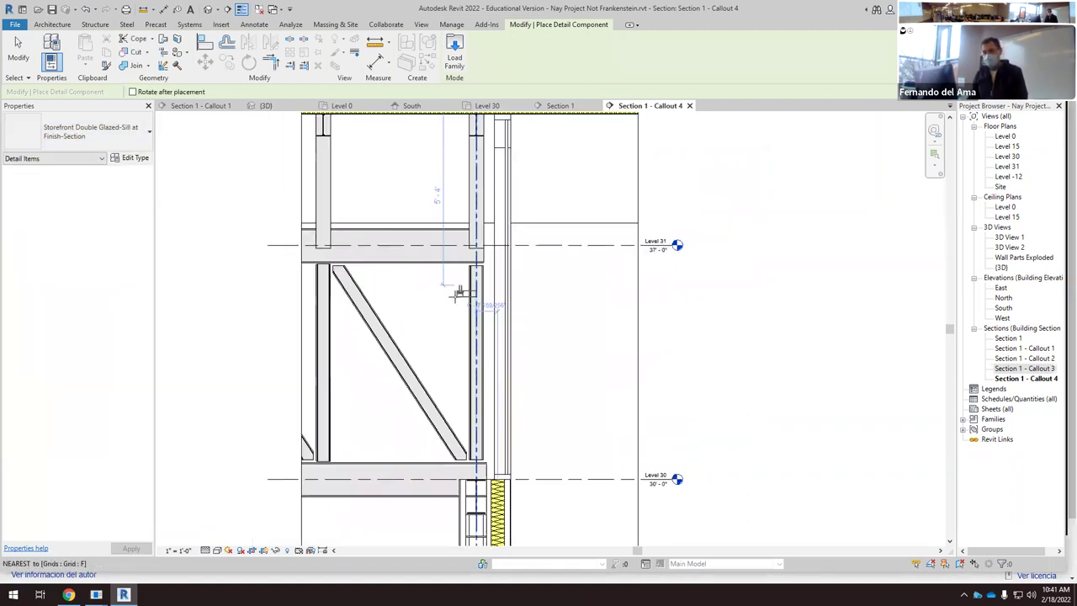
scroll(510, 478, "up", 1)
scroll(509, 478, "up", 6)
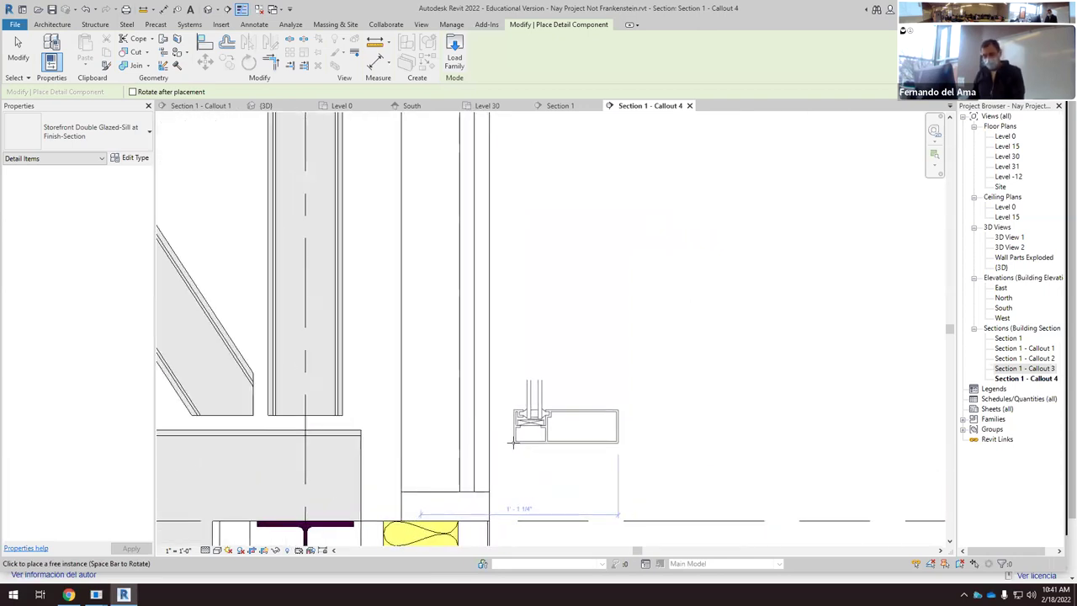
key("space")
key("space")
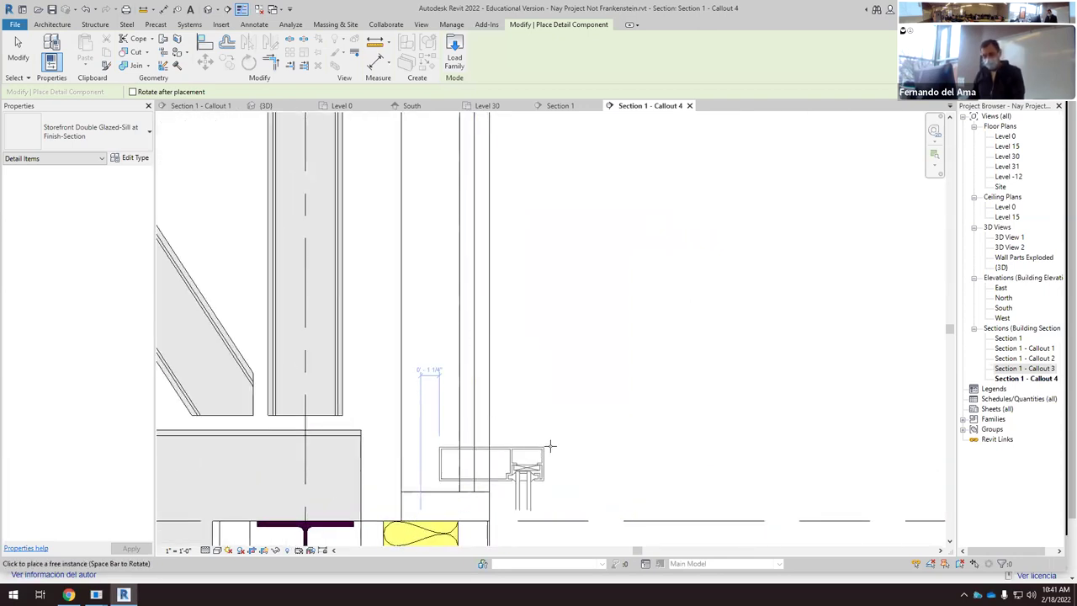
key("space")
key("space")
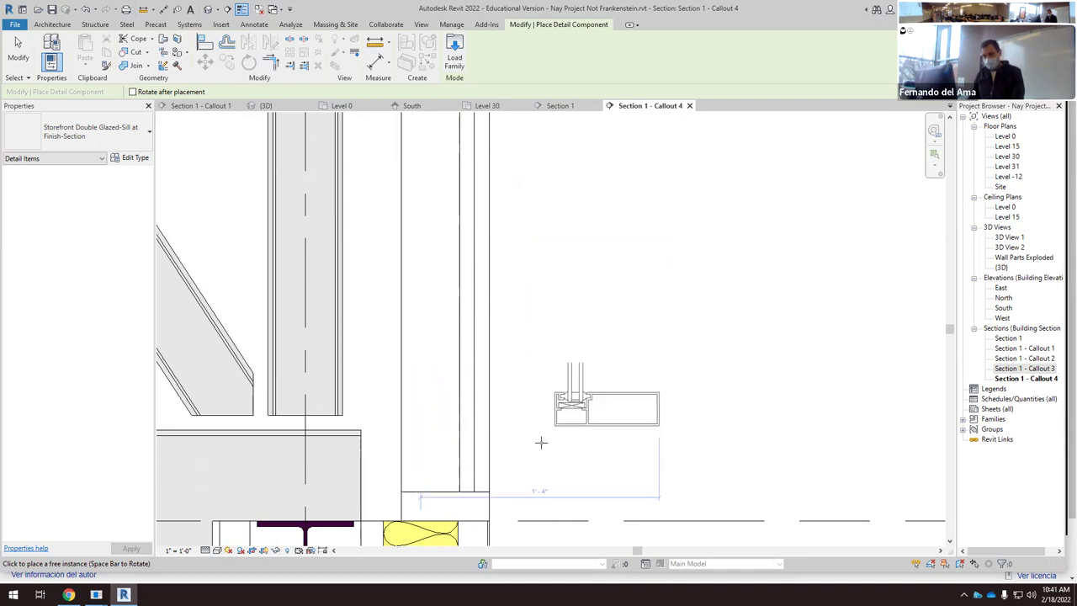
scroll(528, 472, "up", 1)
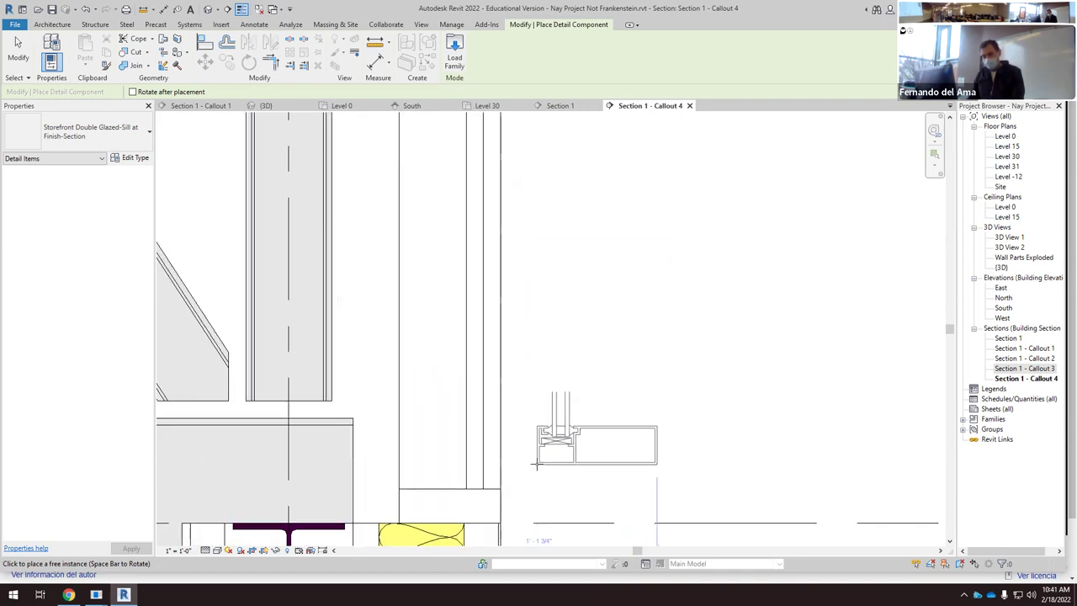
left_click(532, 483)
key("Escape")
Step: Try to mirror the placed sill component about its horizontal top edge
scroll(547, 471, "up", 2)
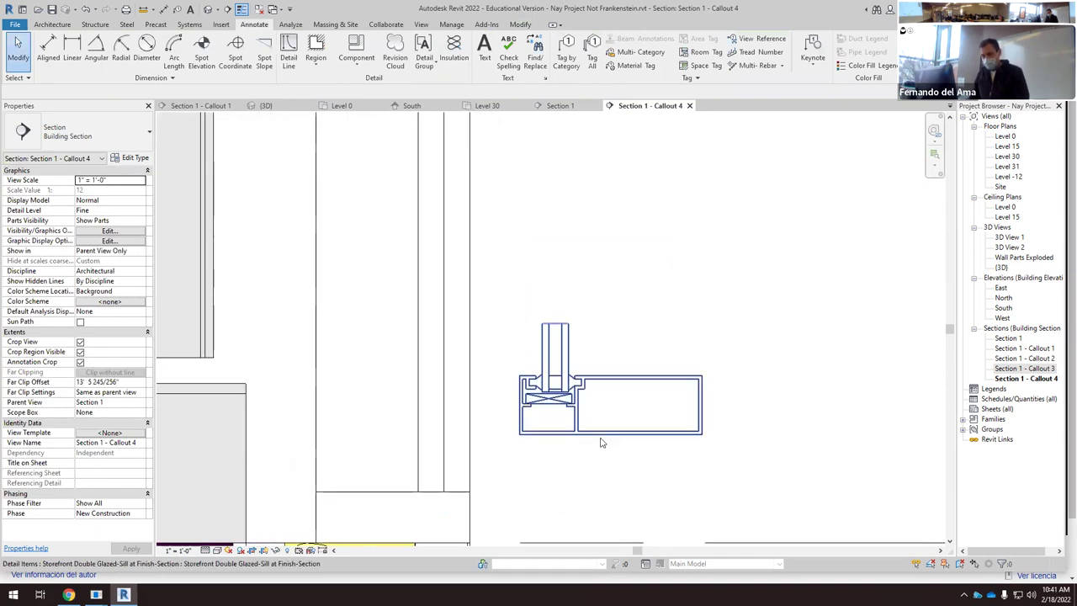
left_click(598, 439)
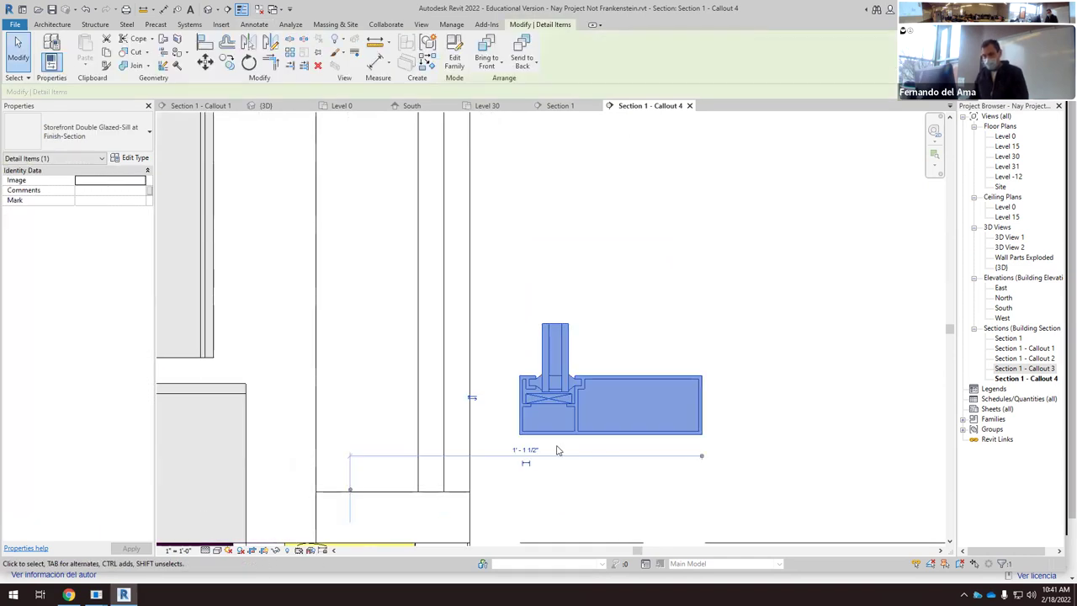
left_click(248, 47)
left_click(609, 376)
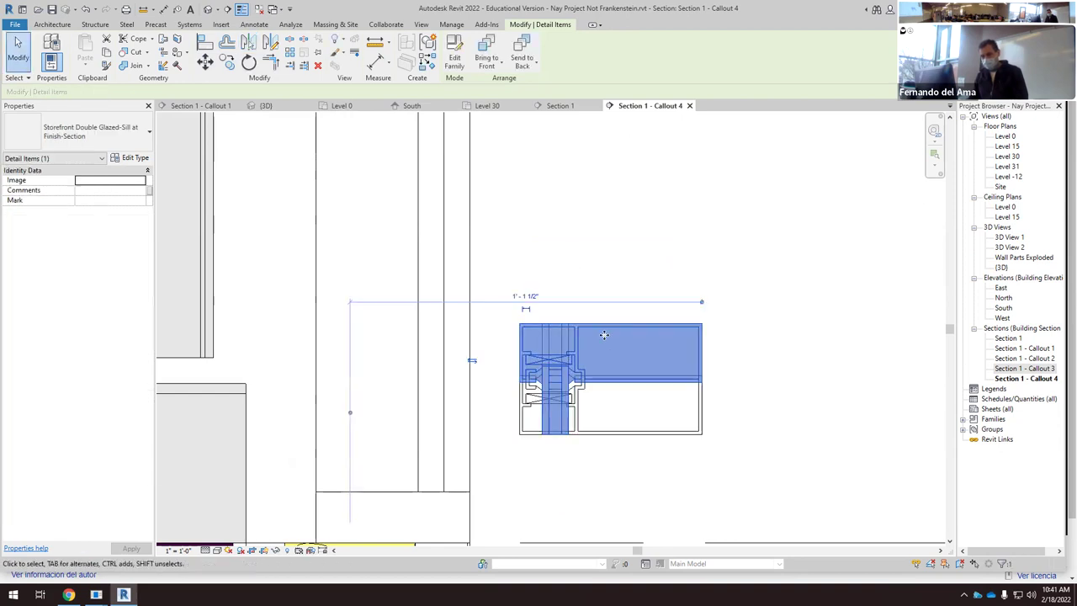
key("Escape")
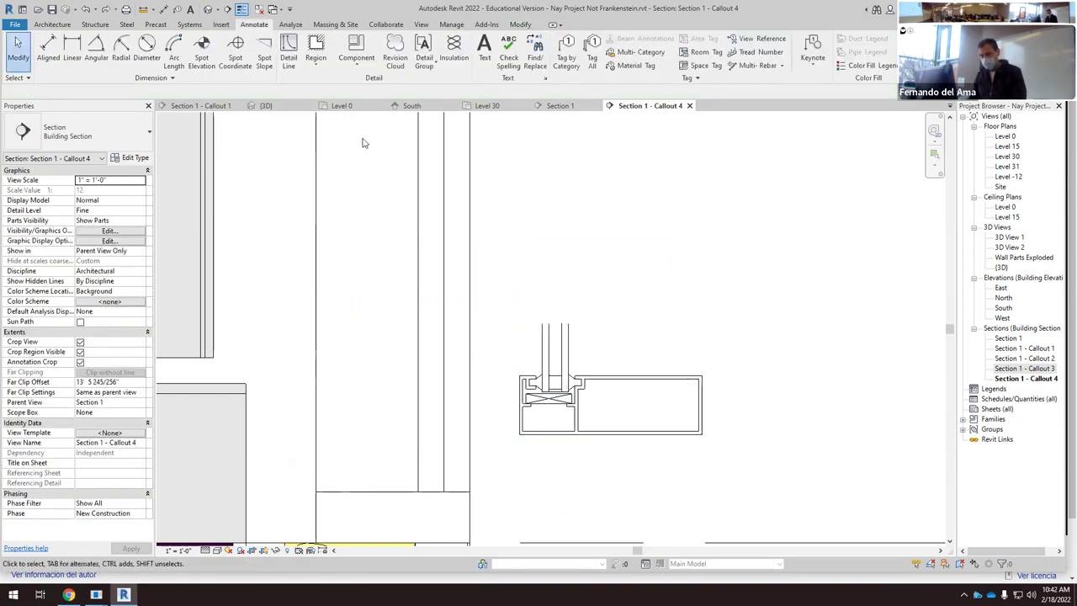
Step: Mirror a copy of the sill component about a drawn vertical axis so the glazing sits on the exterior side
left_click(584, 370)
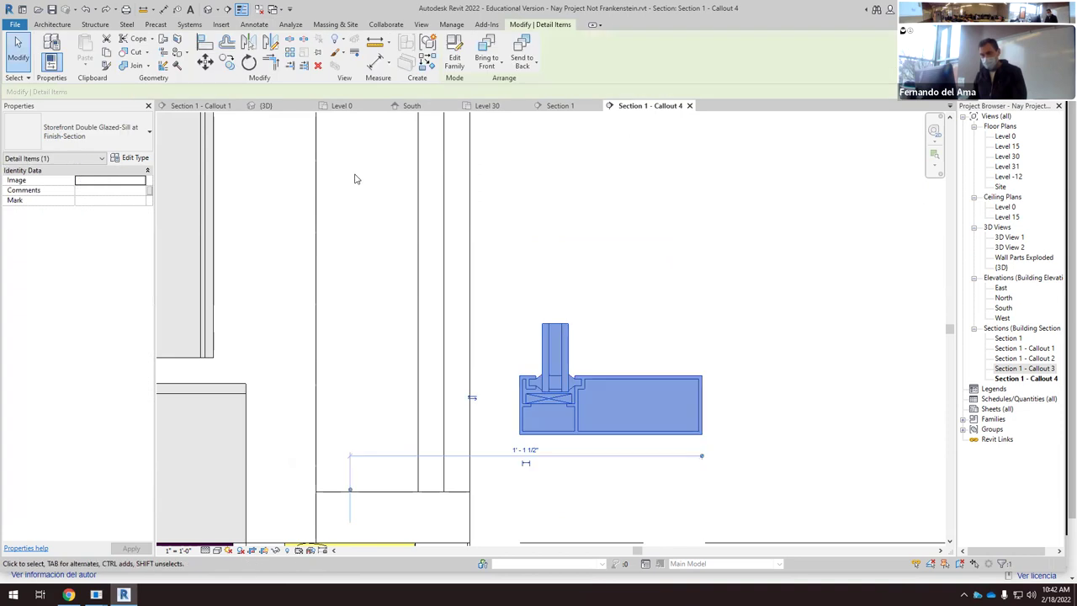
key("r")
key("o")
left_click(622, 361)
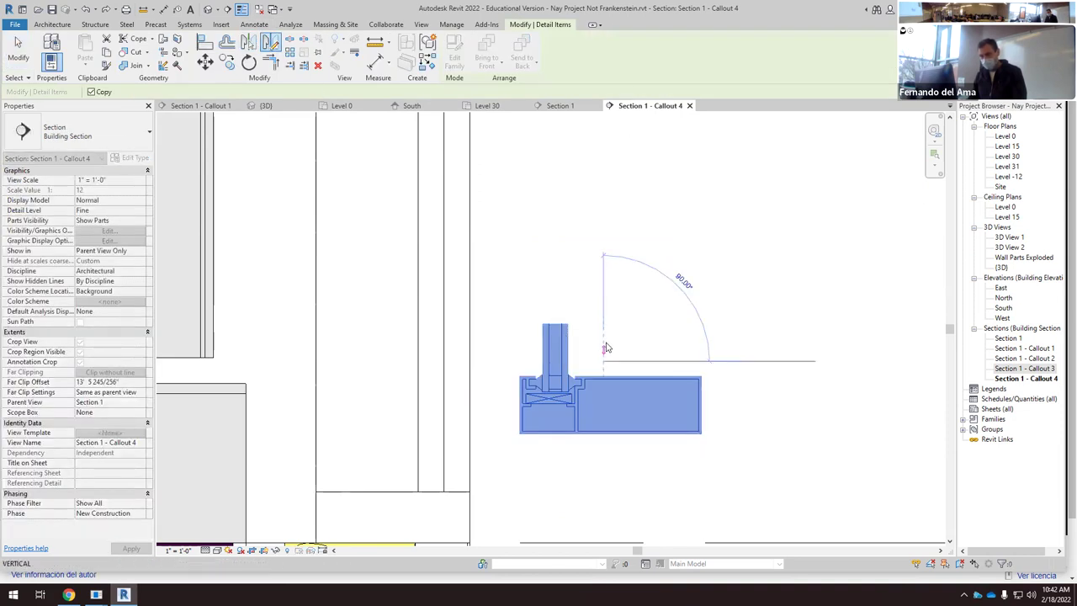
left_click(604, 248)
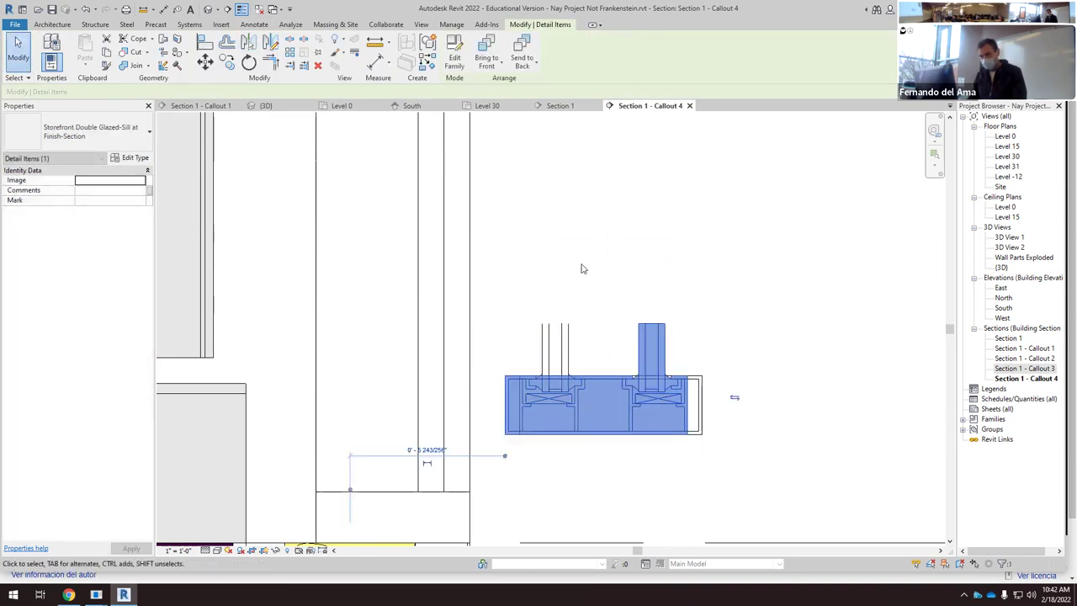
Step: Delete the original sill component and keep only the mirrored copy
left_click(25, 64)
key("ctrl+z")
left_click(568, 343)
Step: Move the mirrored sill component onto the curtain wall's bottom mullion at Level 30, flush with its exterior face and base
scroll(567, 343, "down", 3)
left_click(604, 341)
scroll(605, 397, "up", 2)
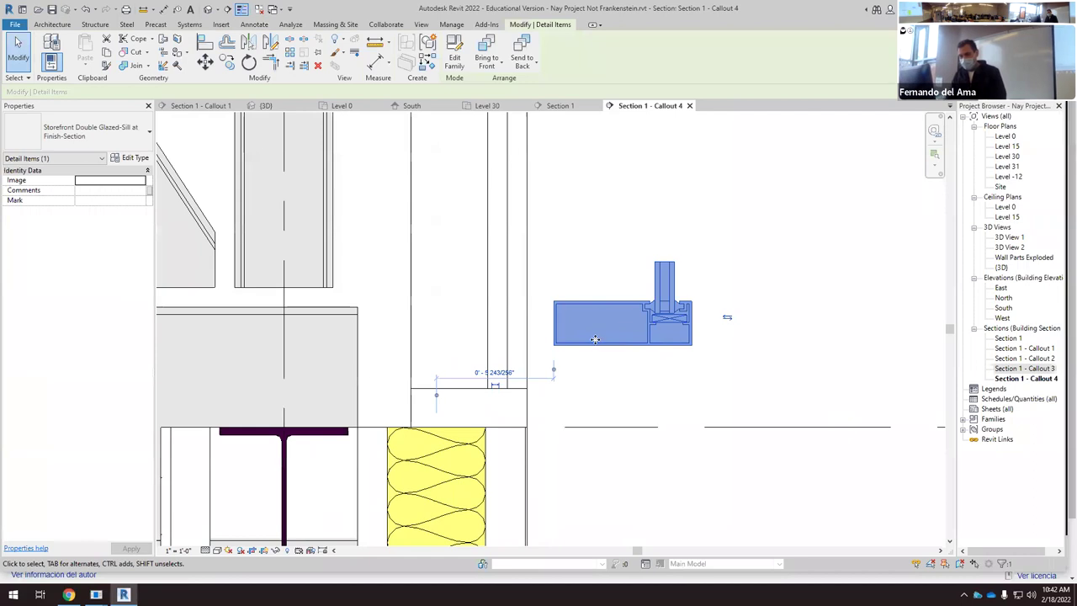
mouse_move(595, 339)
left_mouse_down()
mouse_move(444, 396)
mouse_move(483, 387)
mouse_move(431, 422)
left_mouse_up()
left_click(637, 339)
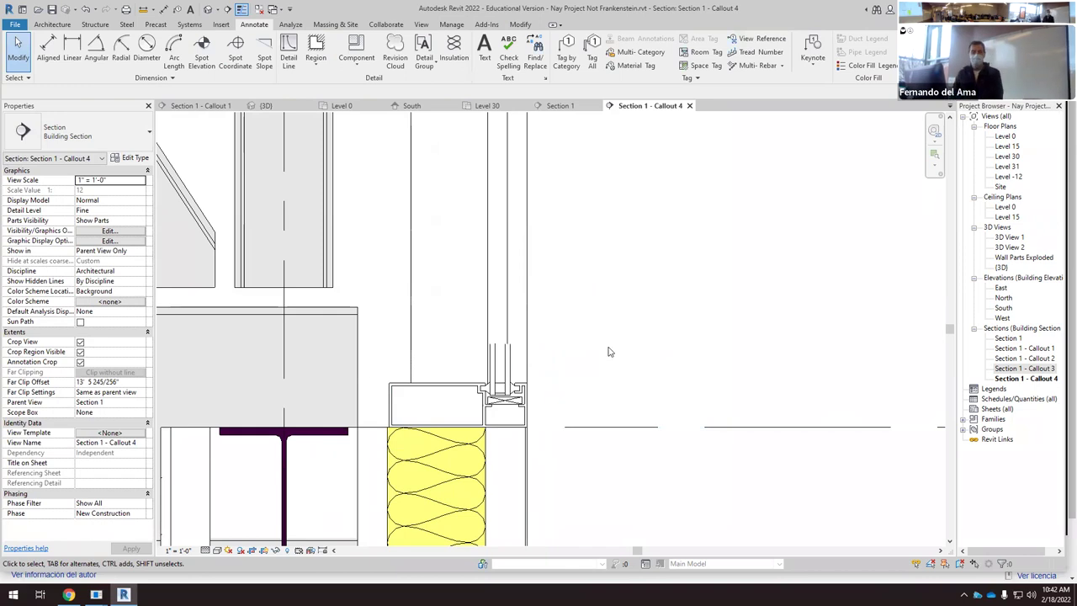
Step: Compare the mullion area at Level 30 in the Section 1 view with the detailed sill in Section 1 - Callout 4
scroll(542, 349, "down", 4)
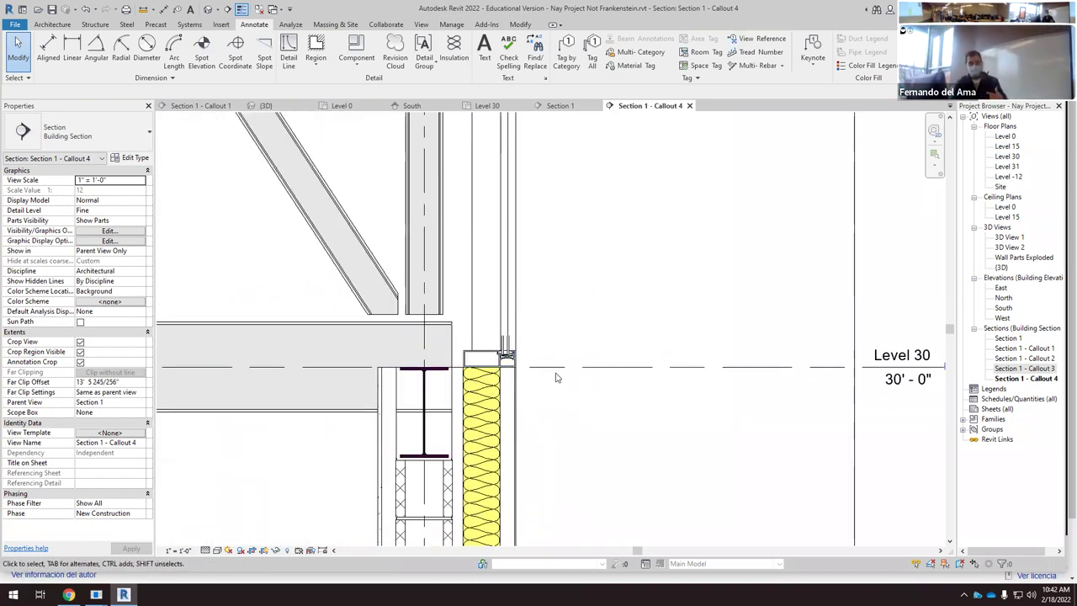
scroll(555, 378, "down", 4)
left_click(551, 107)
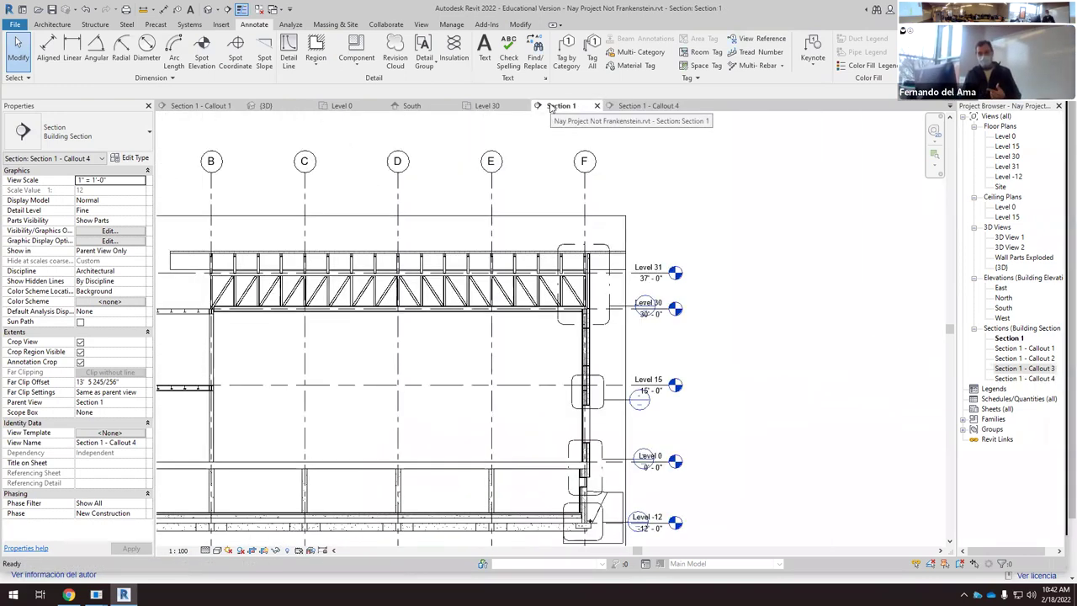
scroll(574, 340, "up", 7)
scroll(575, 340, "up", 3)
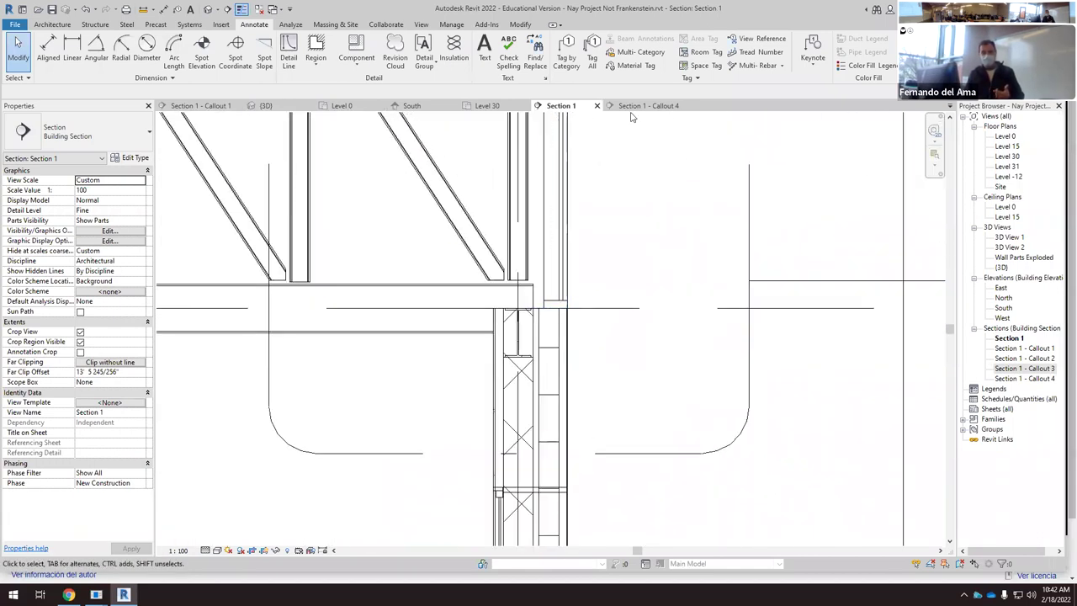
key("ctrl+Tab")
scroll(512, 348, "up", 2)
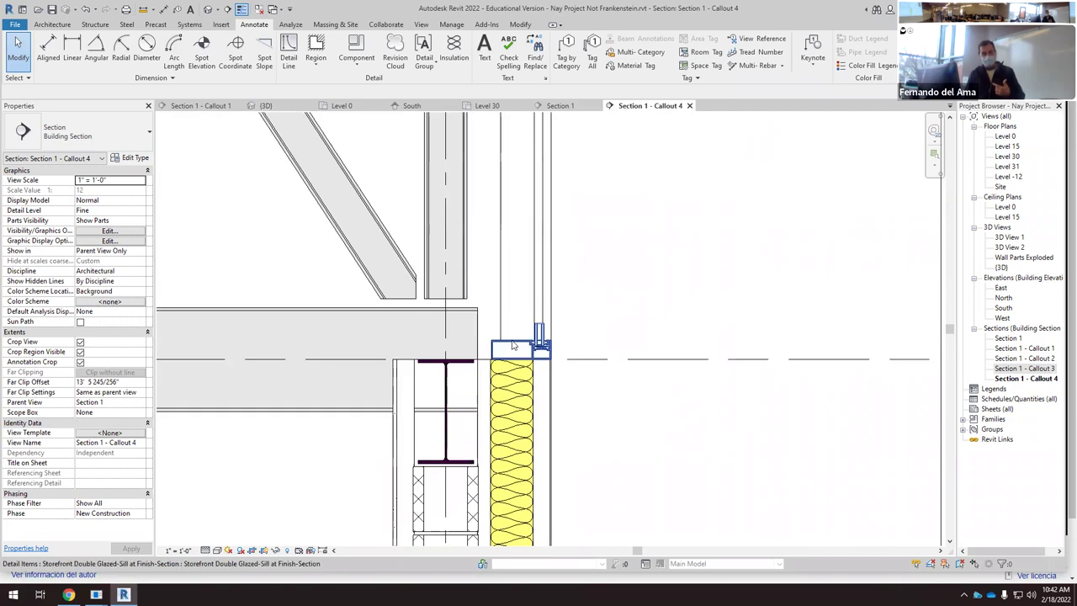
scroll(547, 311, "down", 4)
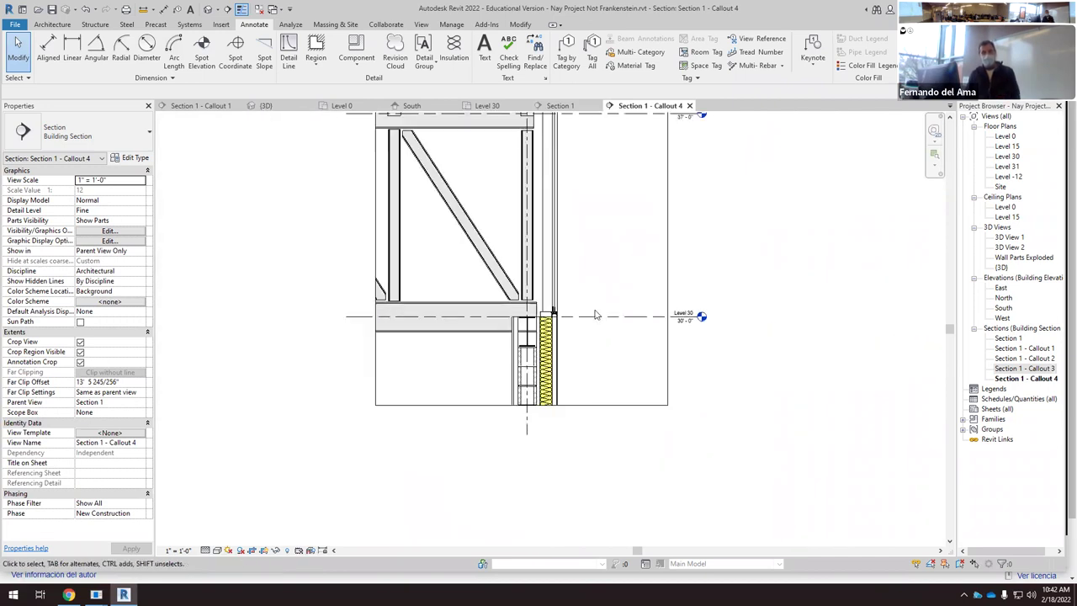
Step: Place a Storefront Double Glazed-Head at Finish-Section detail component on the exterior side of the curtain wall's top, just under the roof
scroll(594, 315, "down", 1)
scroll(586, 311, "up", 3, "ctrl")
scroll(576, 168, "up", 1)
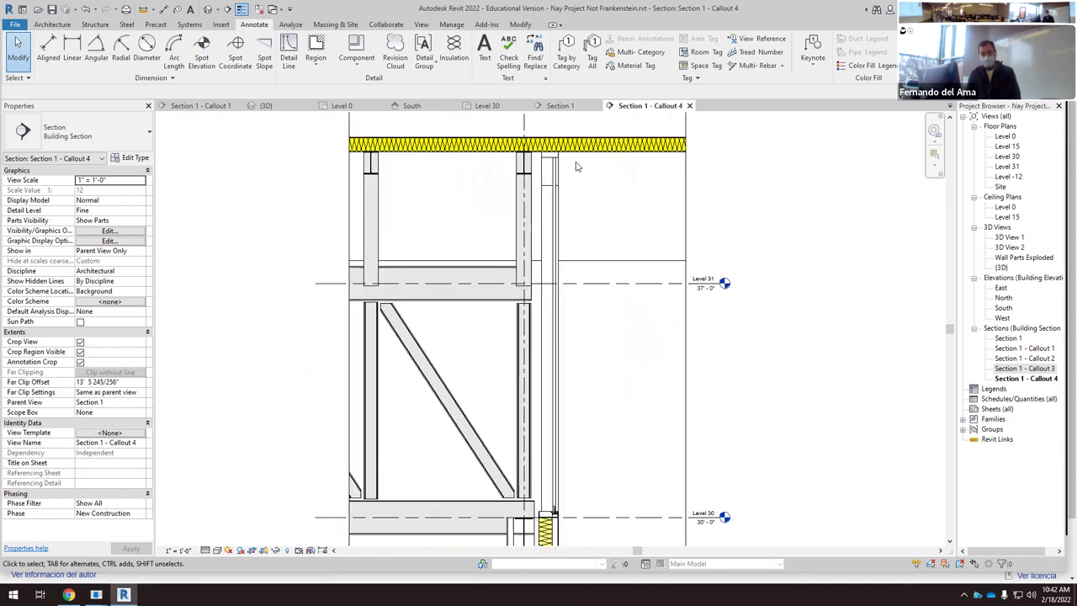
scroll(576, 167, "up", 2)
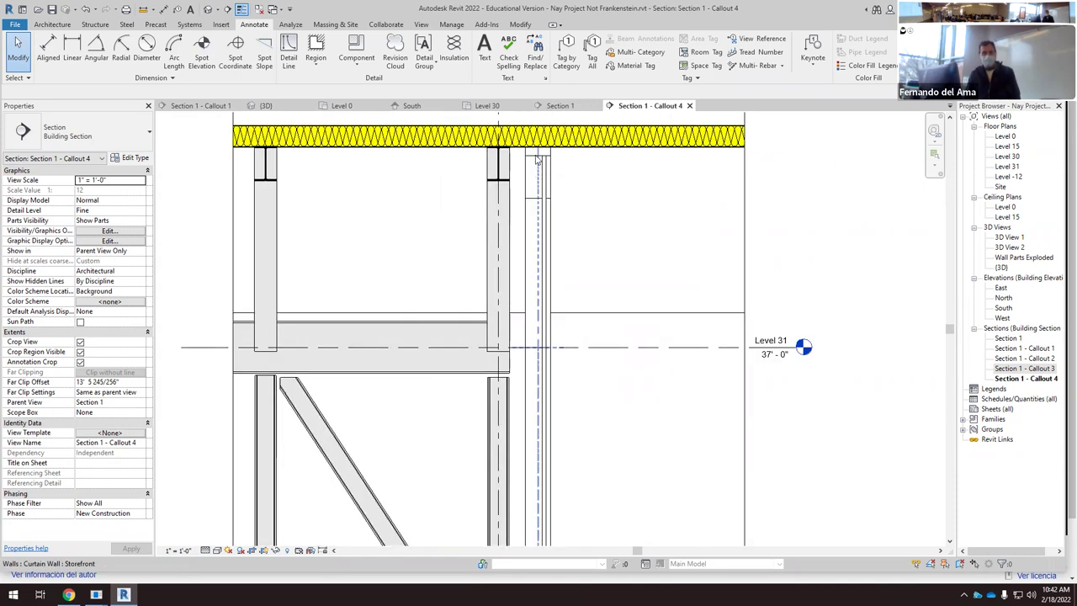
left_click(351, 64)
left_click(379, 84)
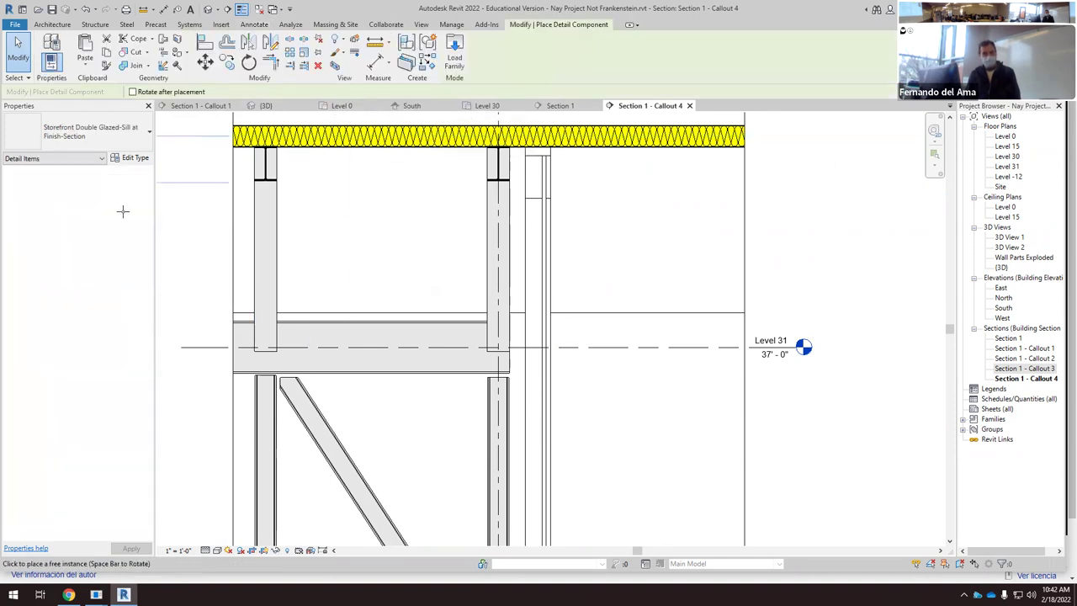
left_click(137, 131)
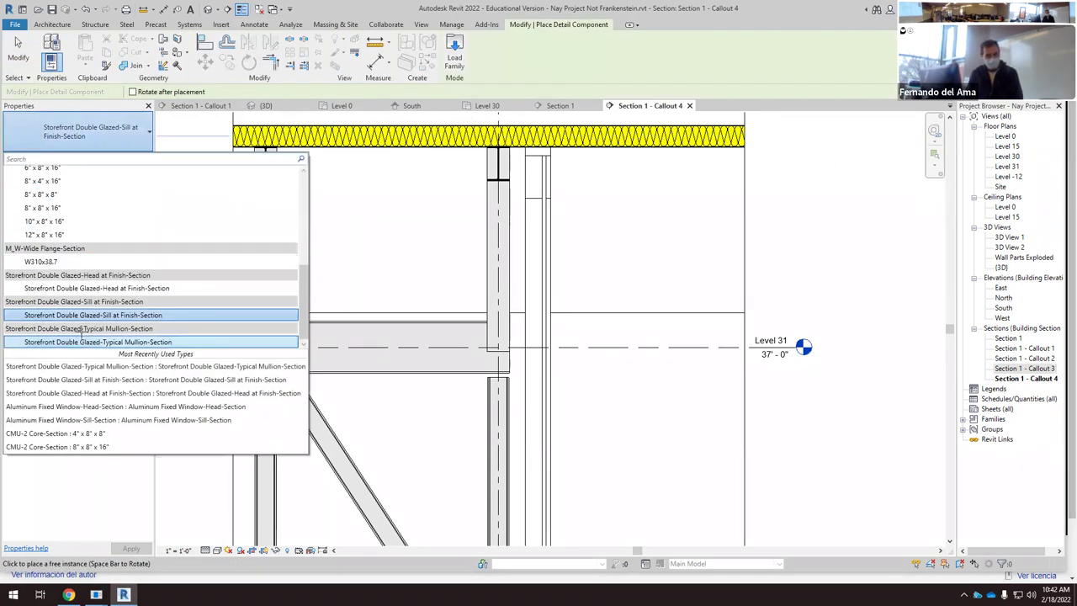
left_click(81, 288)
scroll(529, 181, "up", 3)
left_click(584, 166)
key("Escape")
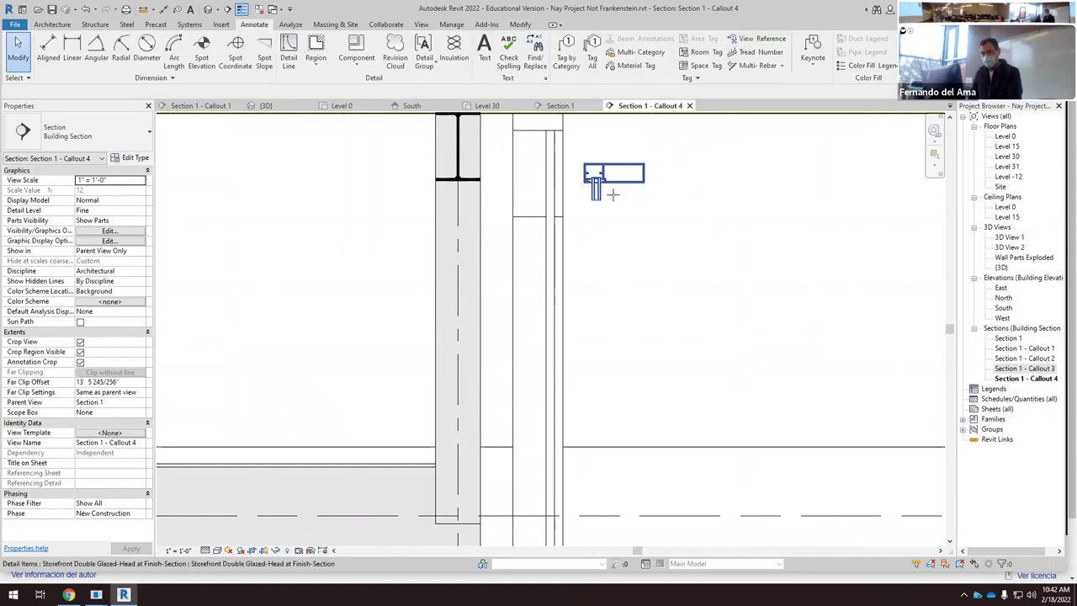
Step: Mirror a copy of the head component about a drawn vertical axis so the glazing faces the exterior, and delete the original
left_click(614, 178)
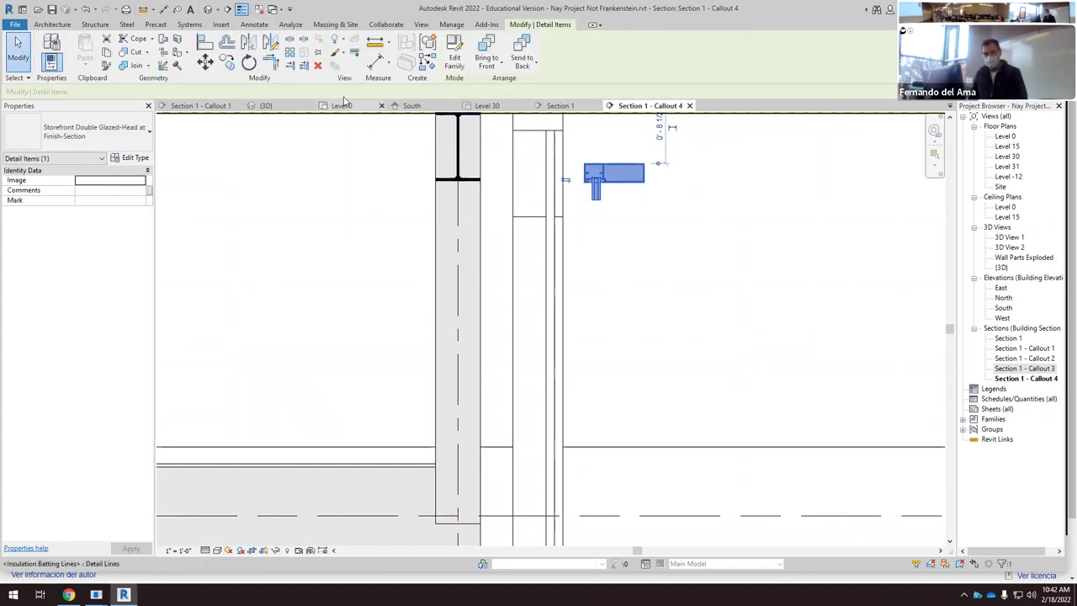
left_click(269, 44)
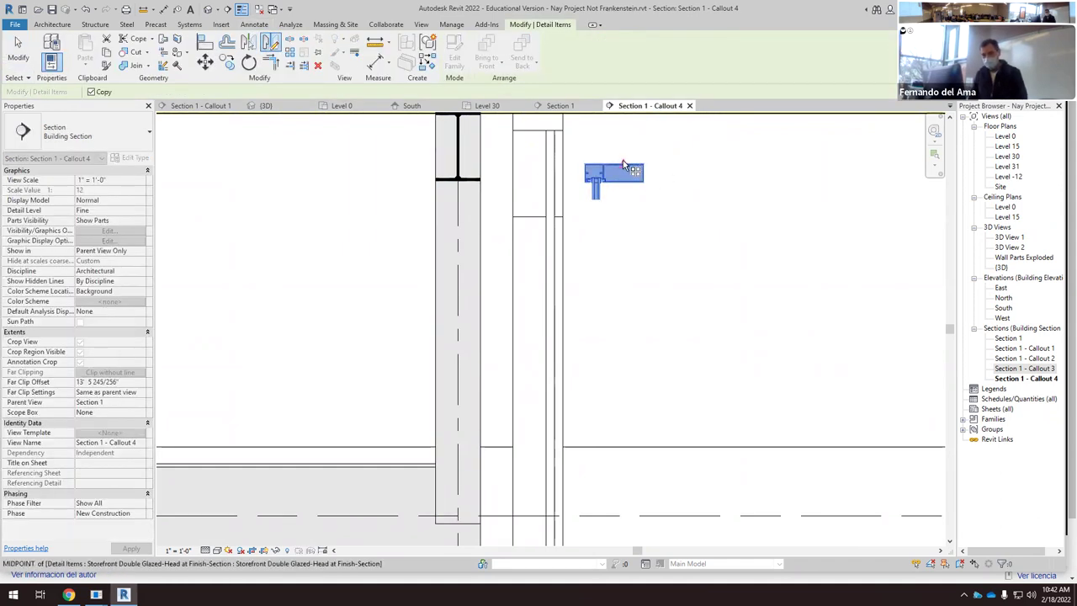
left_click(622, 156)
left_click(622, 139)
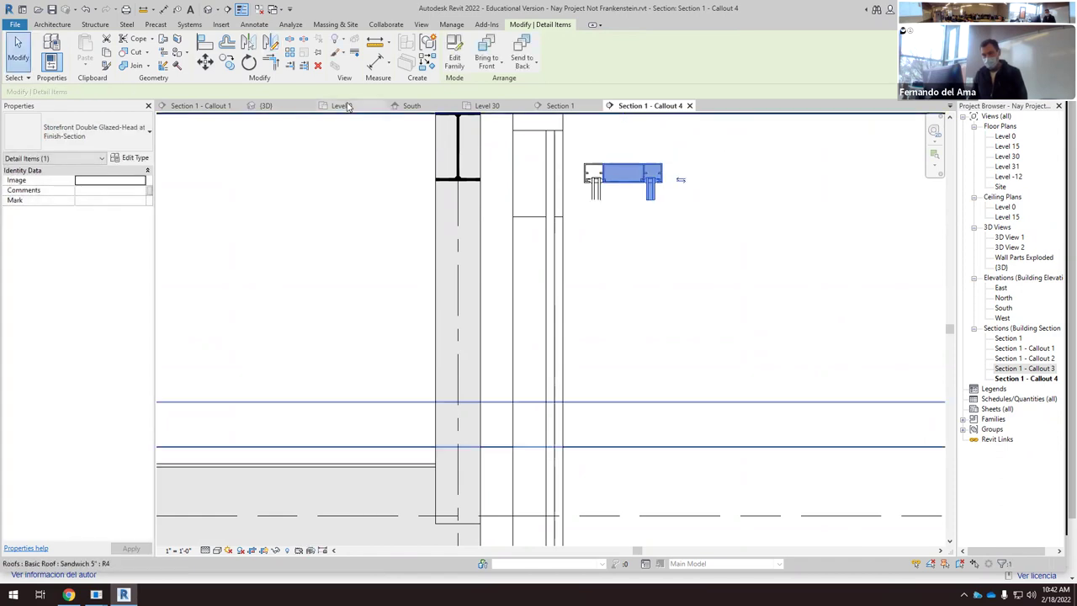
left_click(21, 57)
left_click(596, 187)
key("Delete")
Step: Move the mirrored head component onto the curtain wall's top mullion beneath the roof
left_click(623, 175)
scroll(635, 187, "down", 2)
scroll(641, 185, "up", 2)
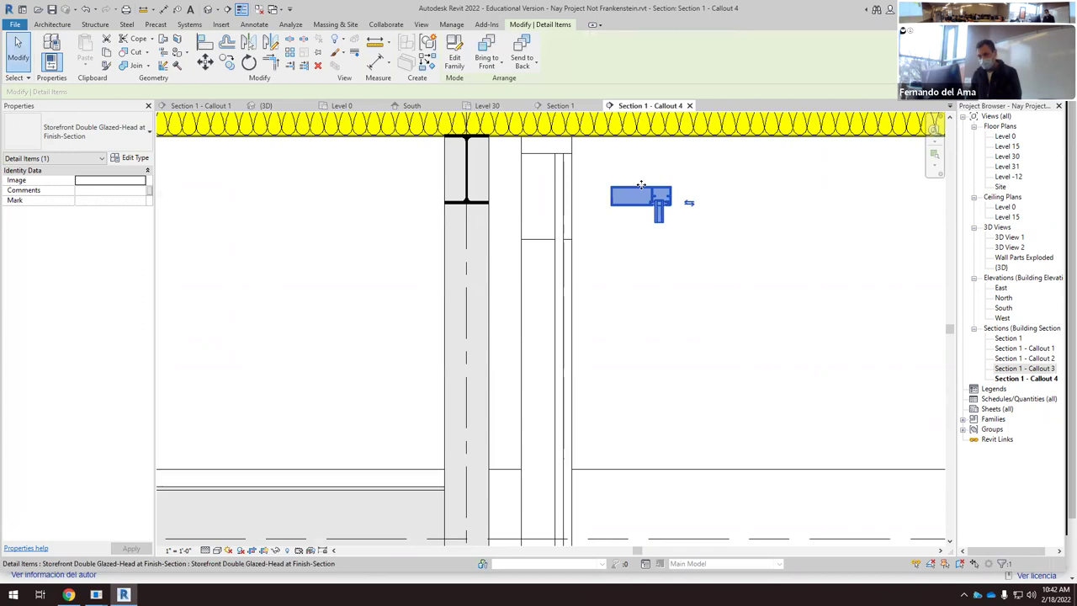
left_click_drag(632, 185, 547, 143)
left_click(628, 211)
Step: Place a Storefront Double Glazed-Typical Mullion-Section detail component on the exterior side of the curtain wall, just below Level 31
scroll(622, 206, "down", 4)
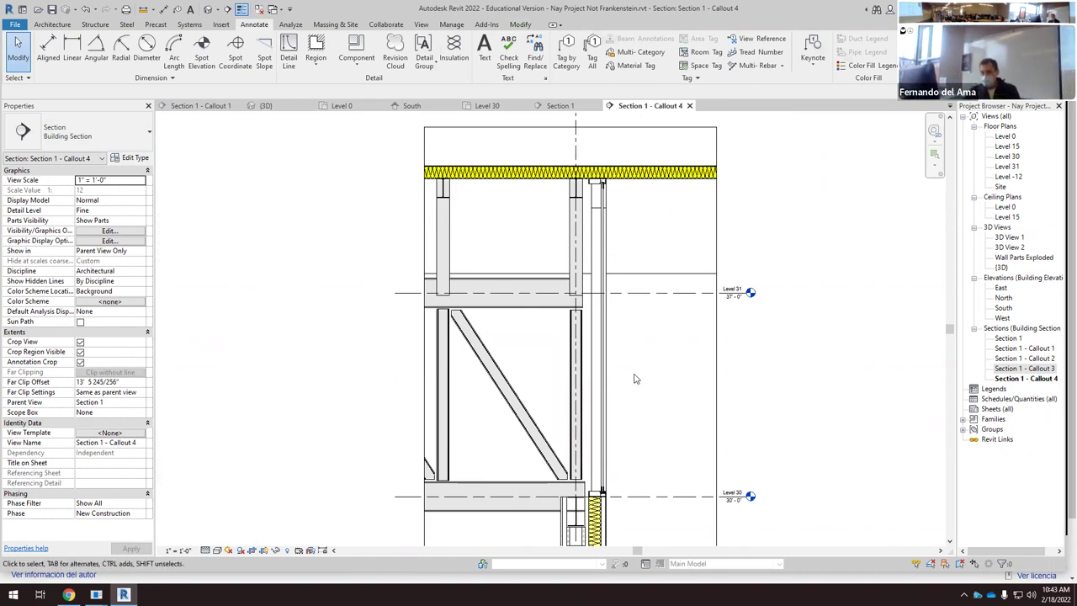
scroll(622, 353, "up", 2)
scroll(580, 353, "down", 3)
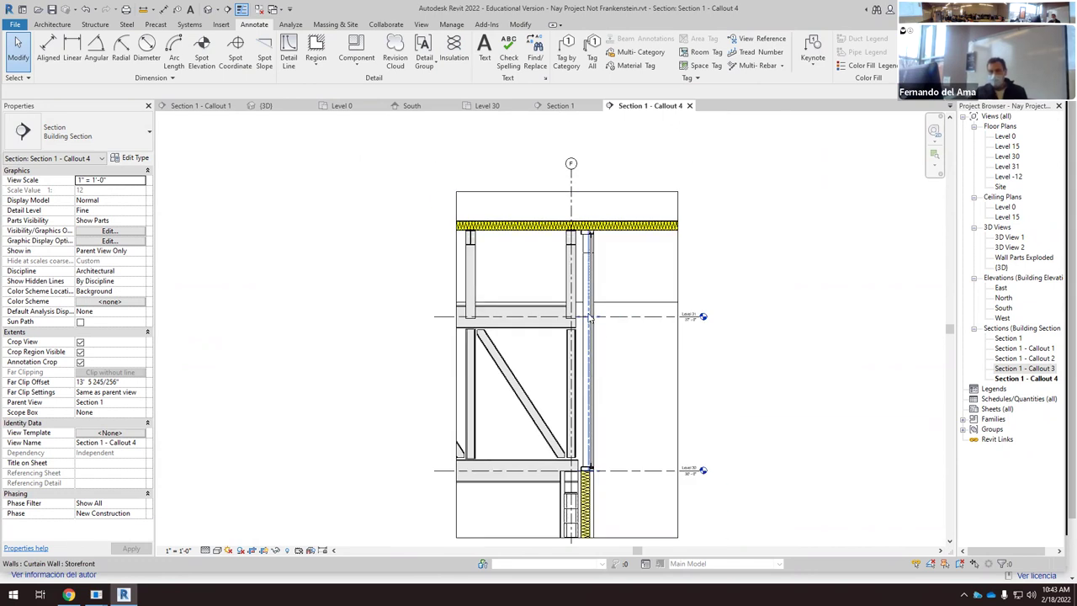
scroll(587, 248, "up", 1)
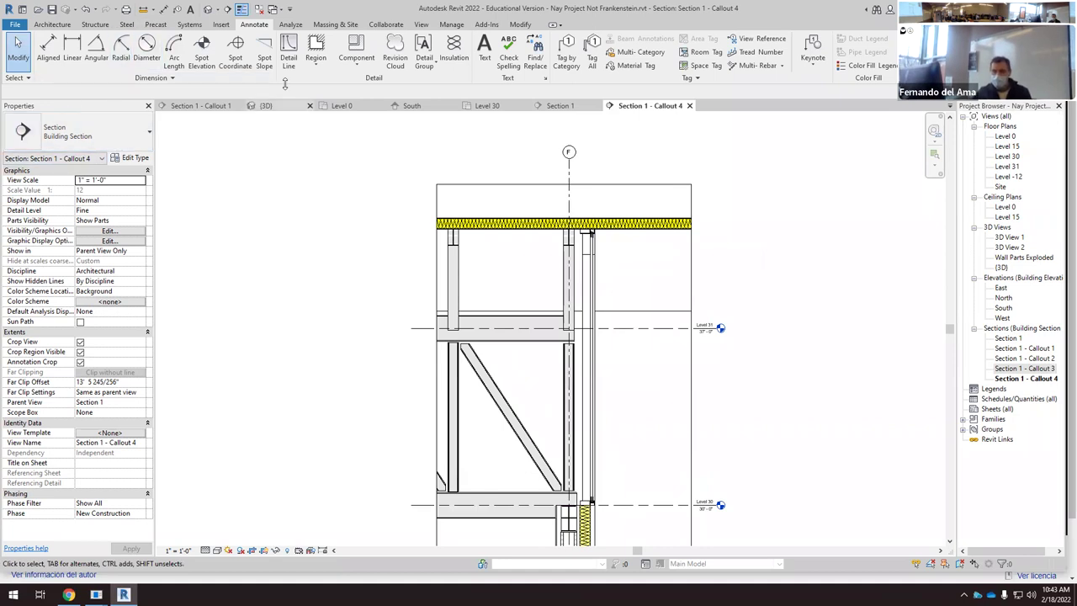
left_click(358, 67)
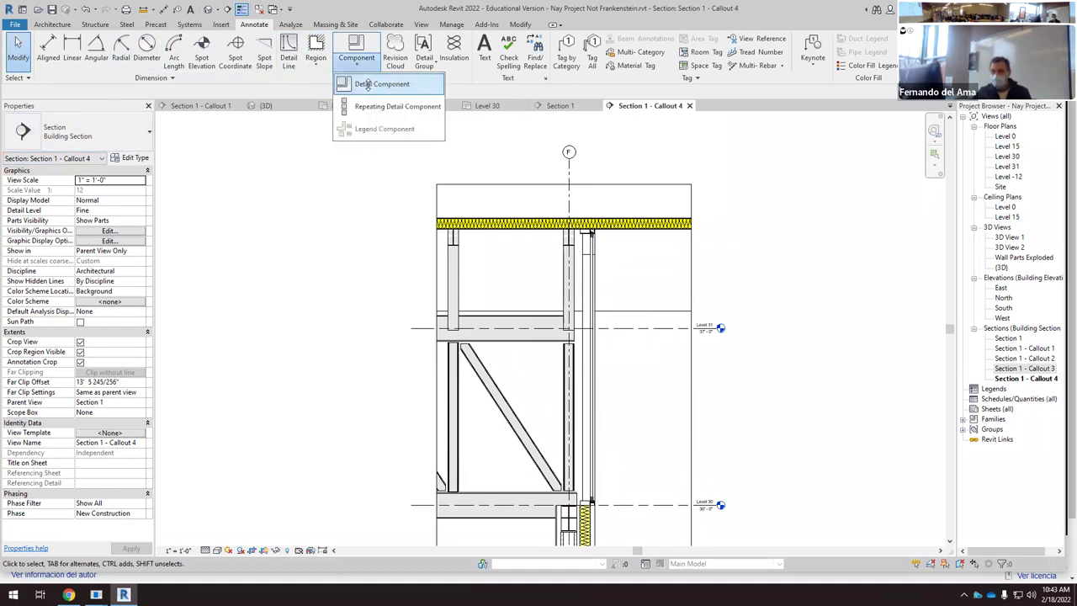
left_click(361, 84)
left_click(135, 145)
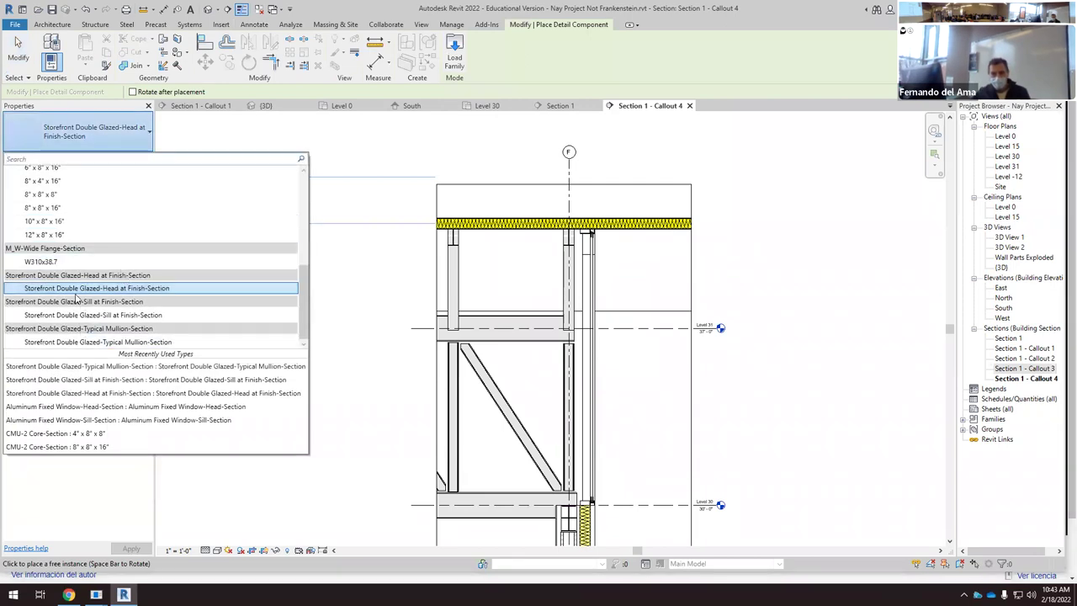
left_click(85, 342)
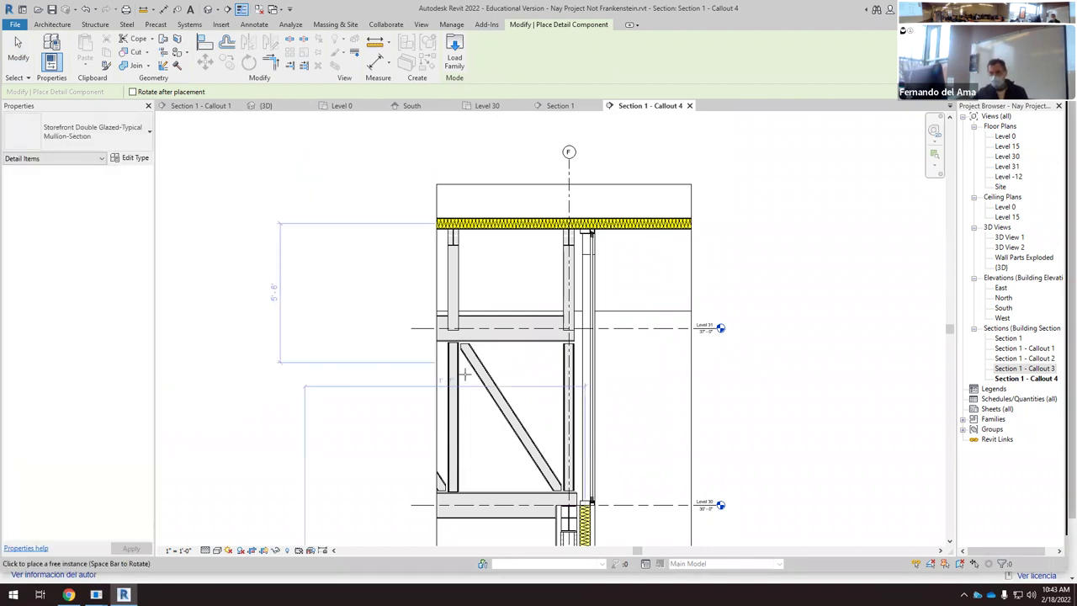
scroll(618, 360, "up", 3)
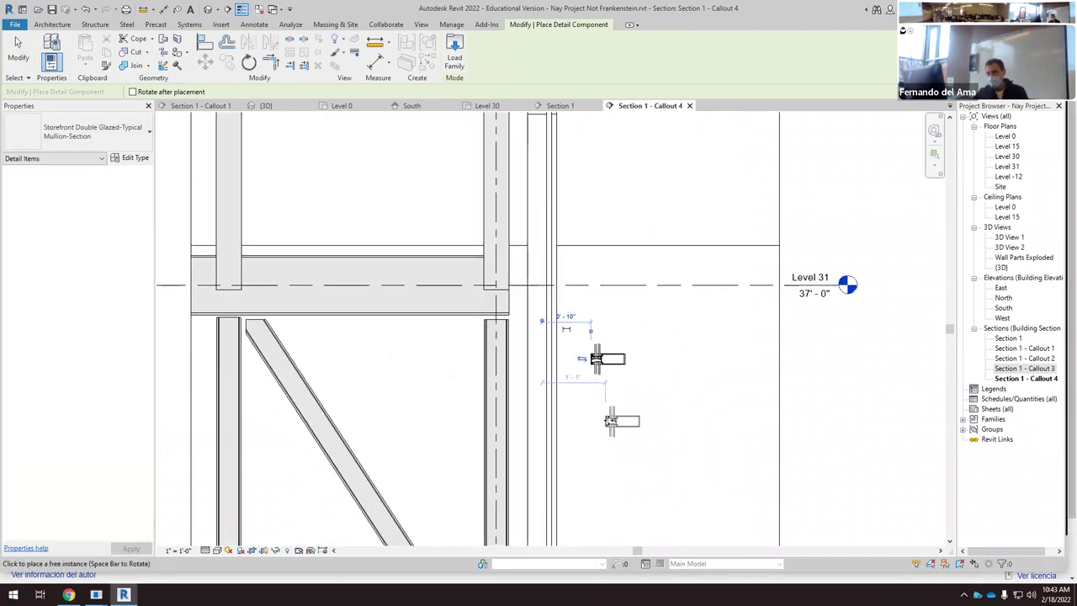
left_click(596, 360)
key("Escape")
key("Escape")
Step: Mirror a copy of the typical mullion component about a drawn vertical axis and keep only the mirrored copy
left_click(607, 363)
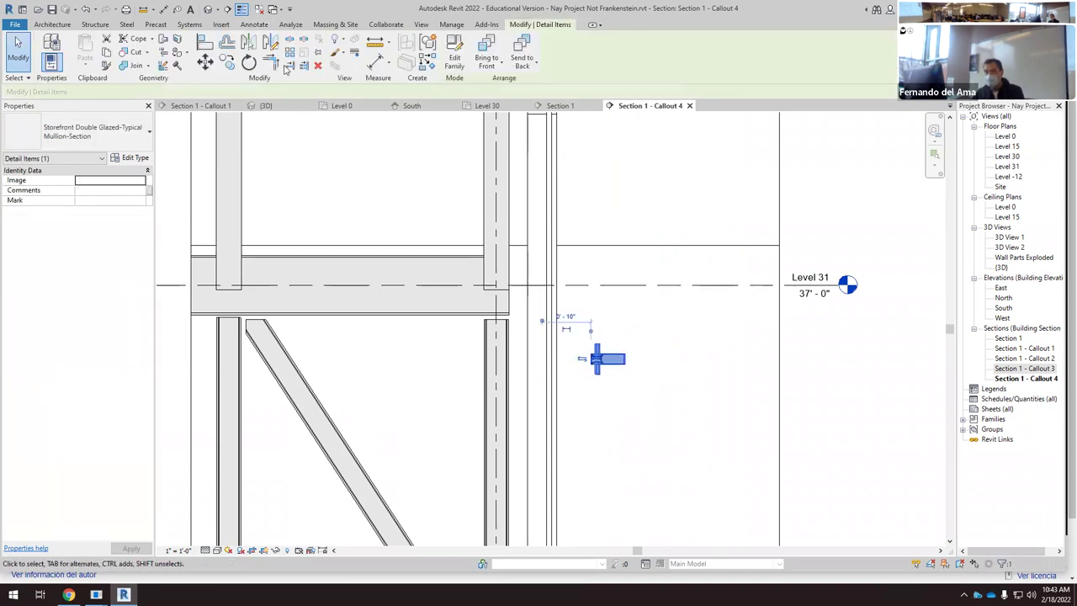
left_click(270, 44)
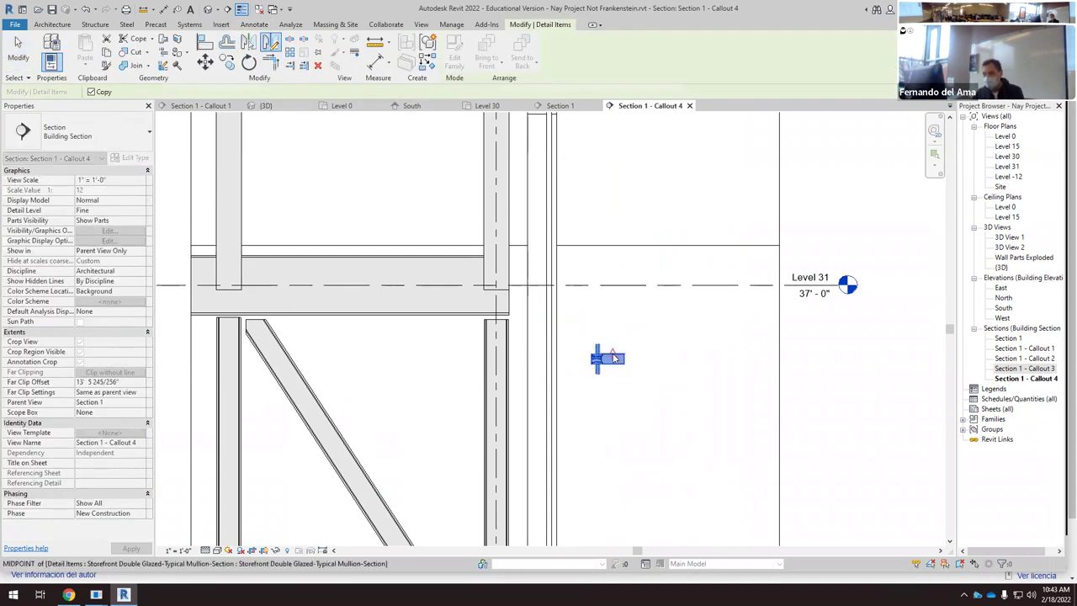
left_click(613, 355)
left_click(613, 332)
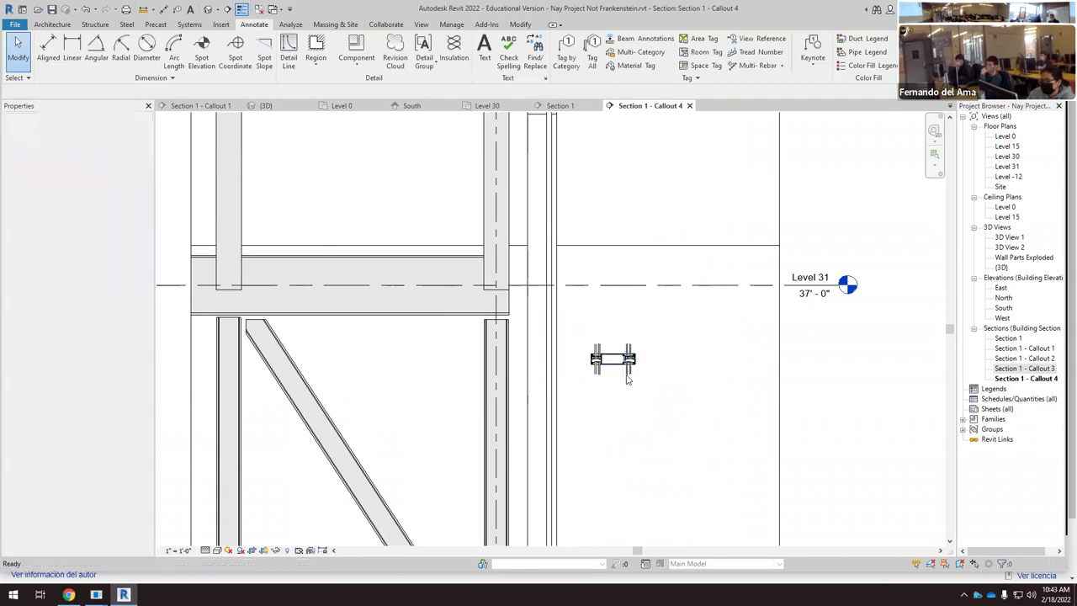
key("Escape")
Step: Move the mirrored typical mullion component horizontally onto the curtain wall below Level 31, flush with its exterior face
scroll(616, 385, "up", 2)
left_click(620, 360)
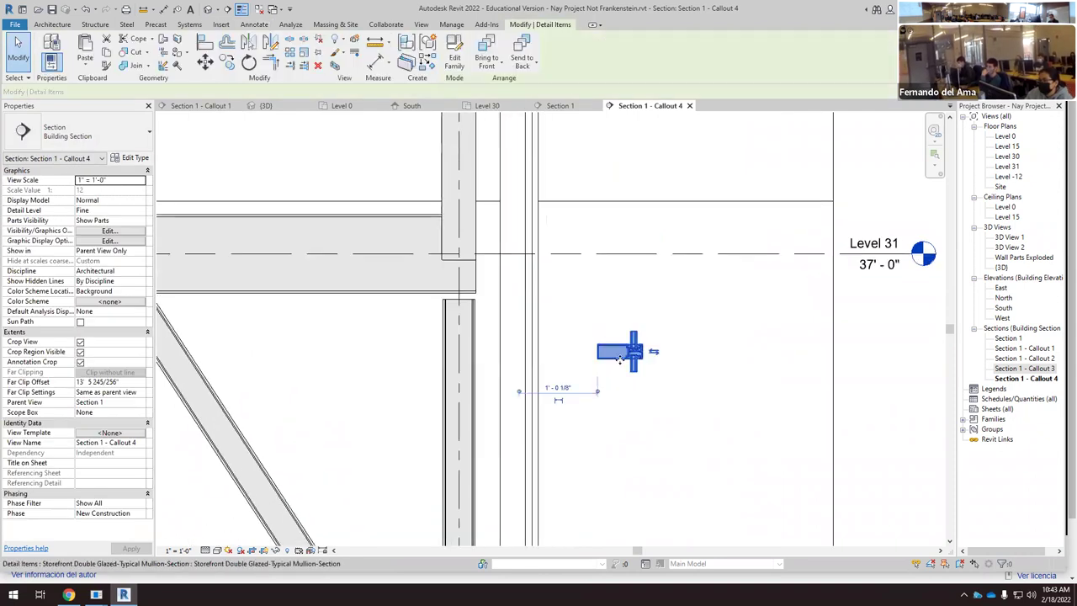
left_click_drag(620, 360, 516, 360)
left_click(571, 392)
Step: Examine the typical mullion component's profile and glazing close up, and how the storefront details sit within the whole callout
scroll(580, 394, "down", 4)
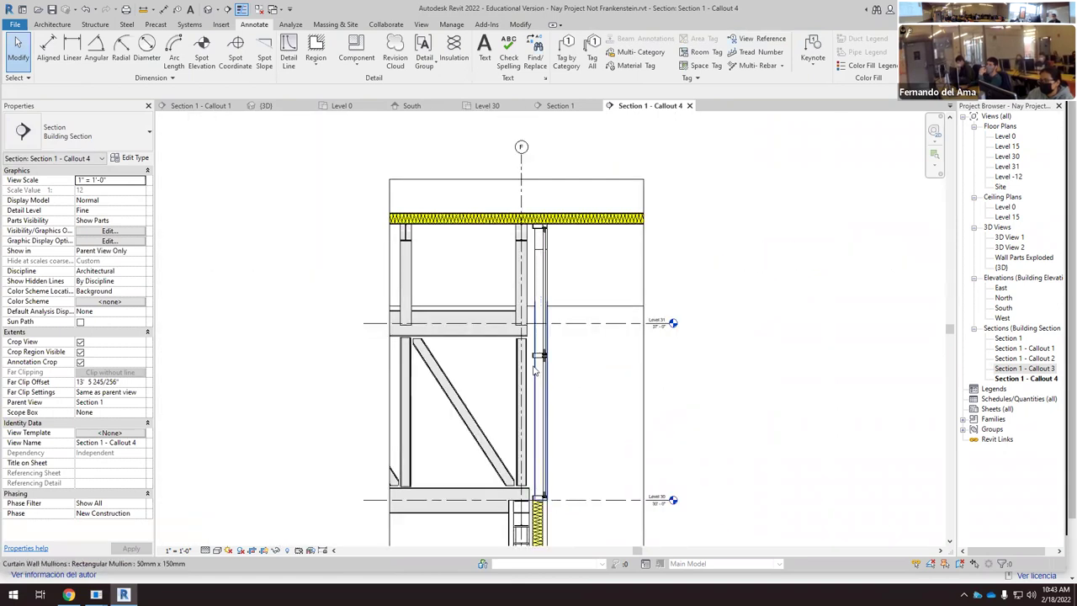
scroll(545, 358, "up", 4)
scroll(551, 359, "up", 5)
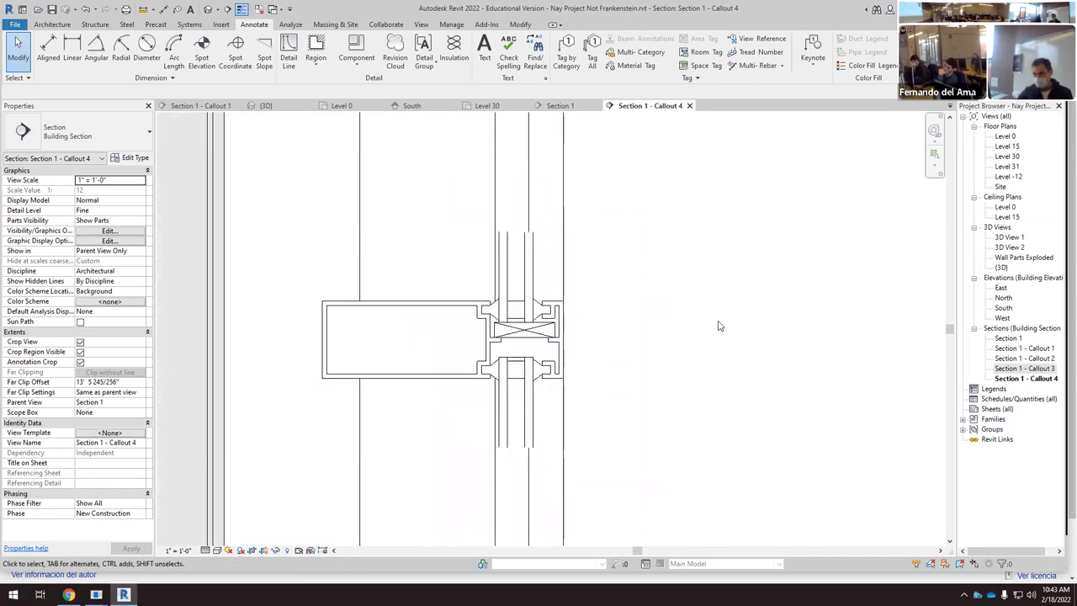
left_click(443, 365)
scroll(620, 328, "up", 2)
key("Escape")
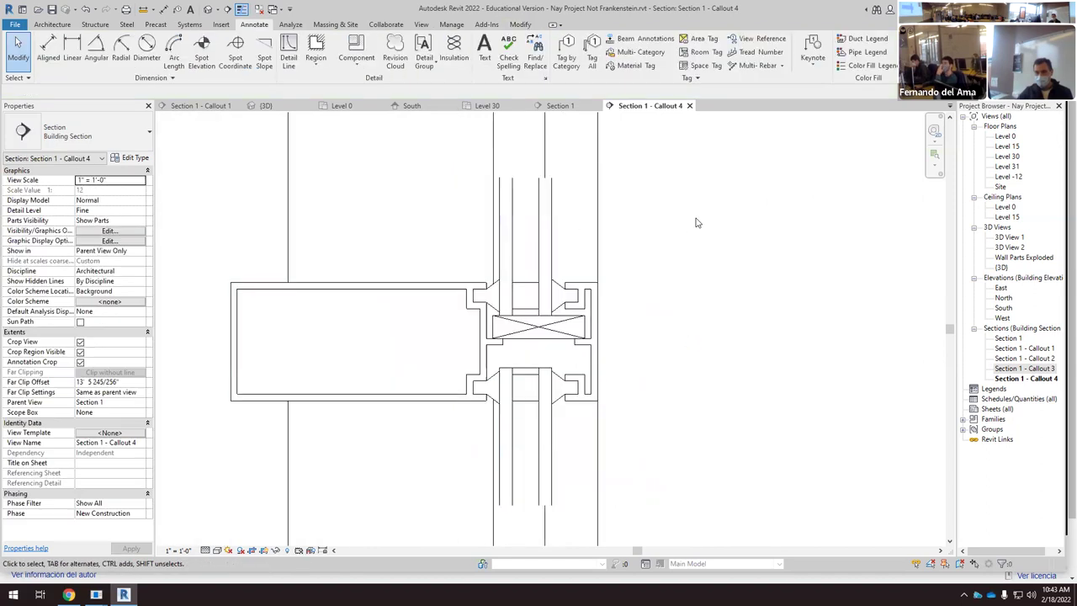
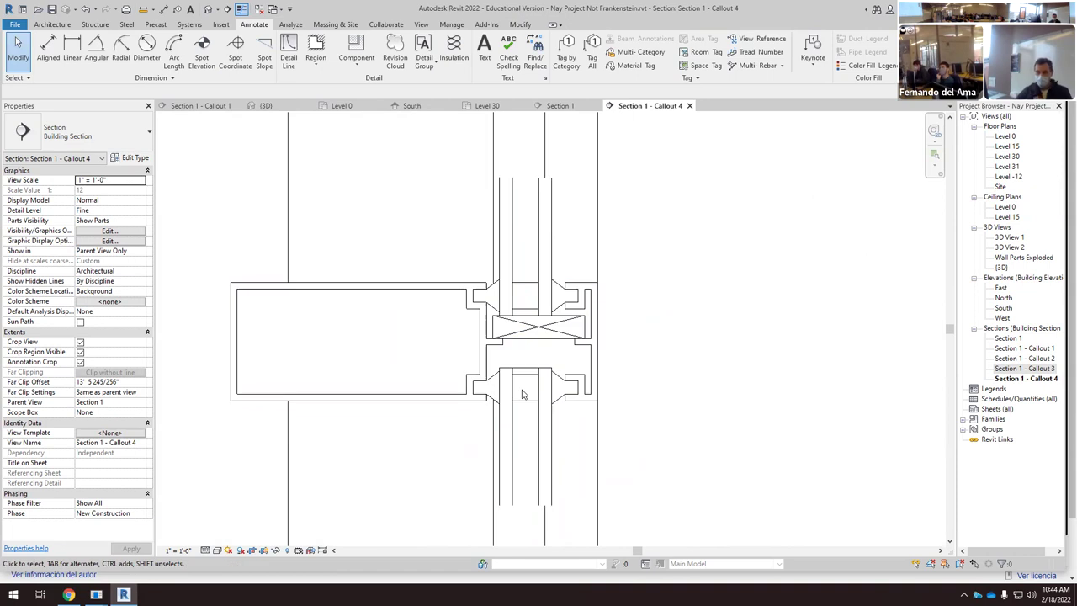
scroll(471, 336, "down", 8)
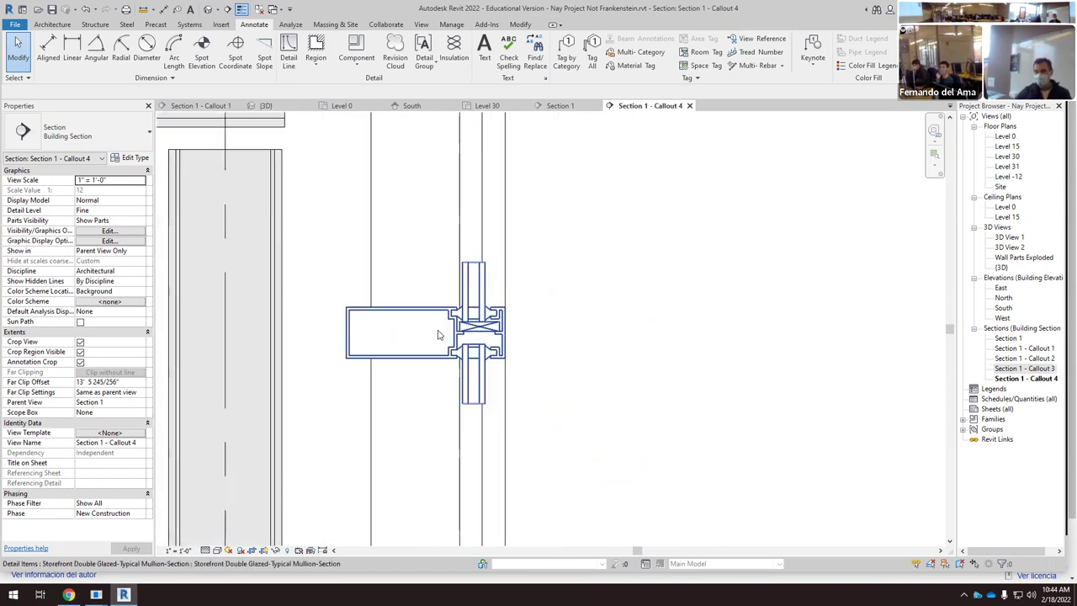
scroll(475, 340, "down", 5)
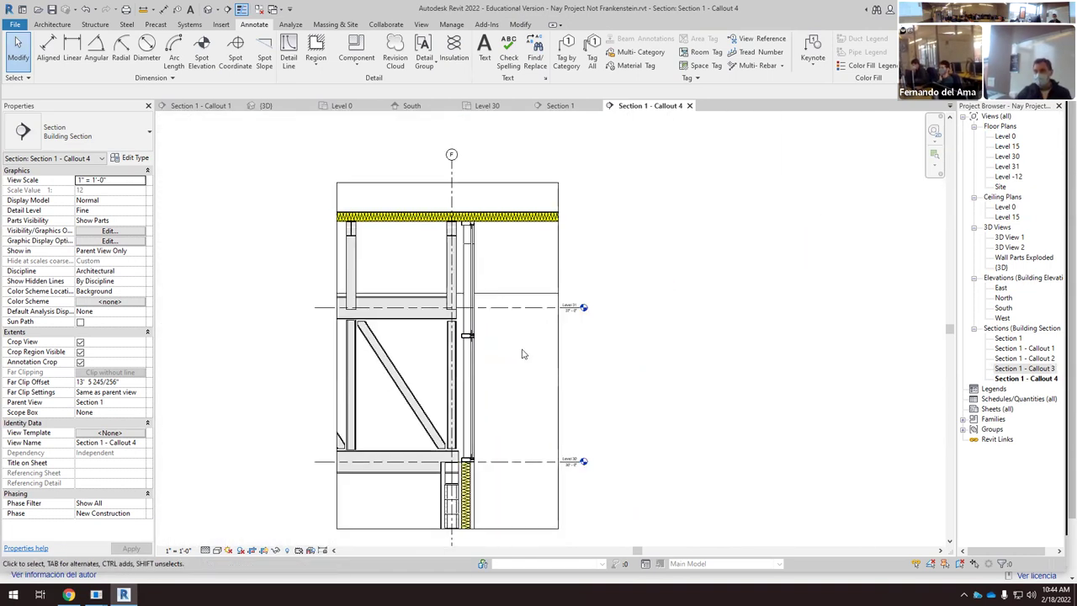
scroll(519, 353, "up", 2)
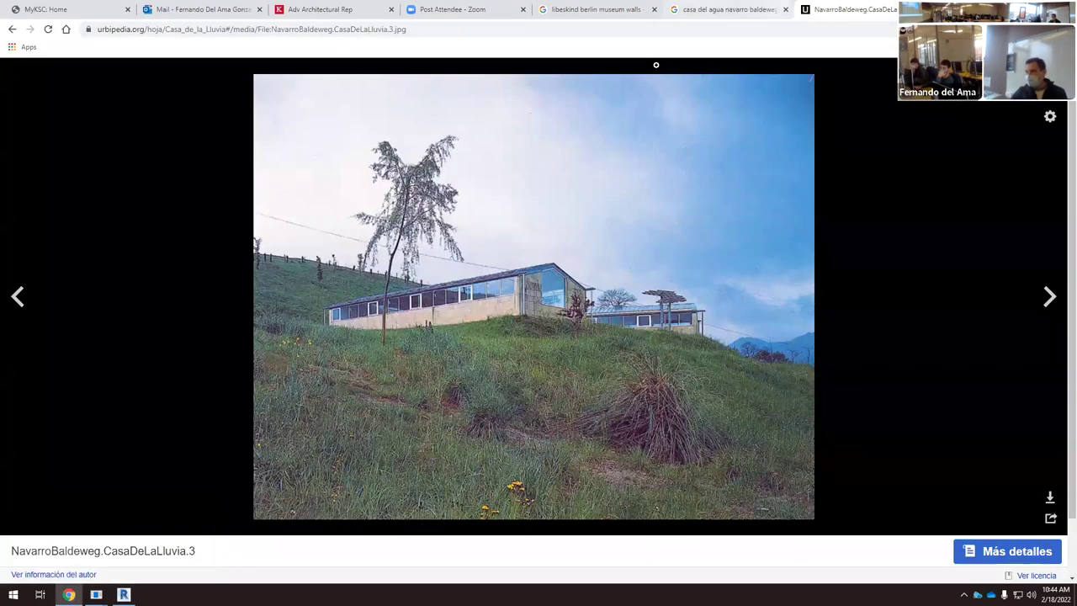
Step: Return to the image search results for casa del agua navarro baldeweg and look through the related Casa de la Lluvia photos
key("ctrl+shift+Tab")
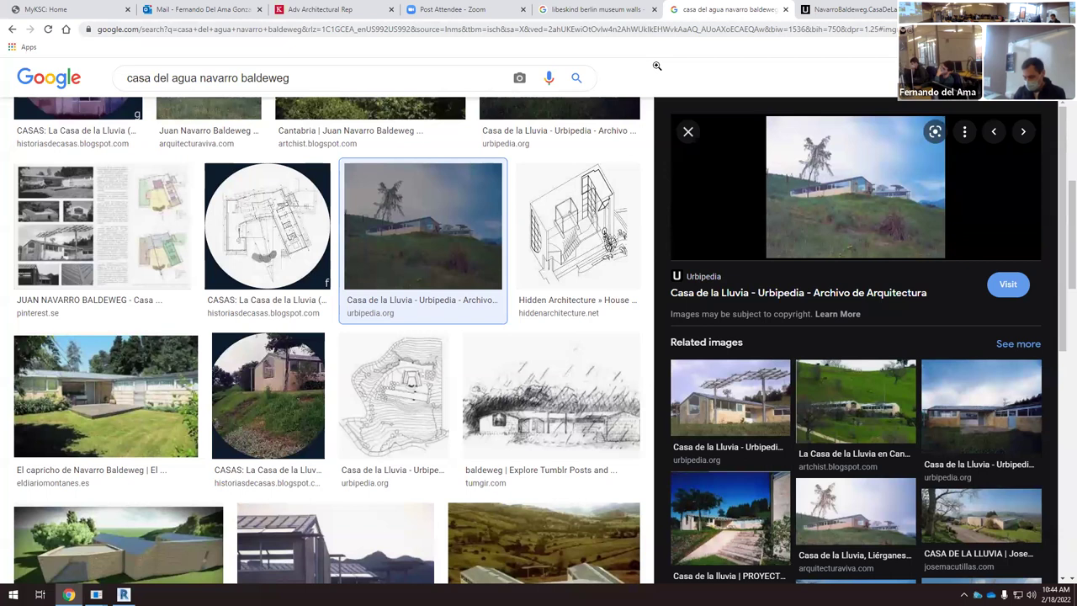
scroll(854, 337, "down", 5)
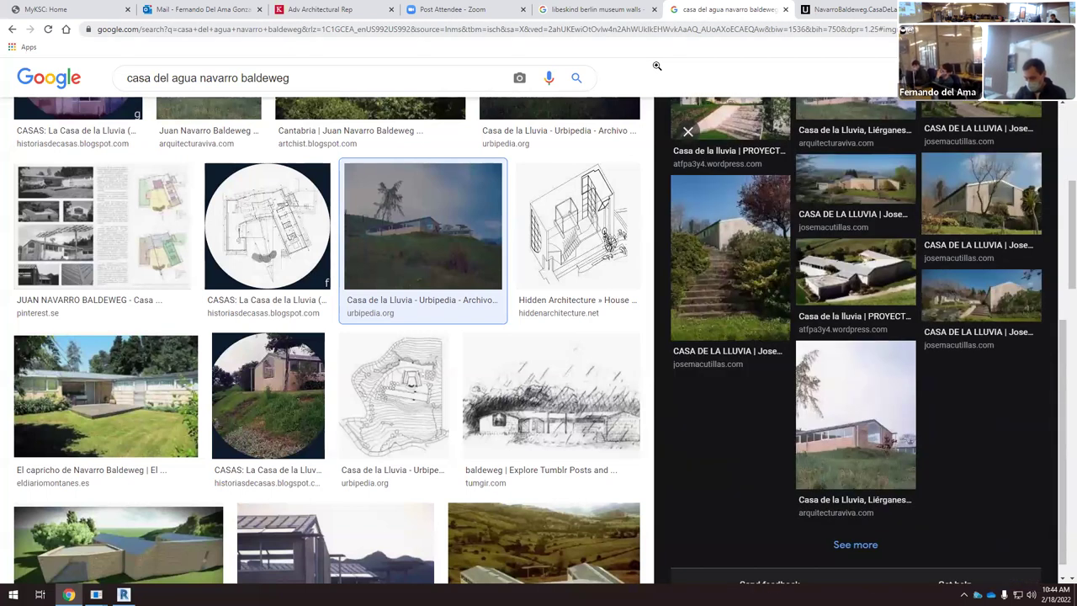
scroll(865, 340, "down", 1)
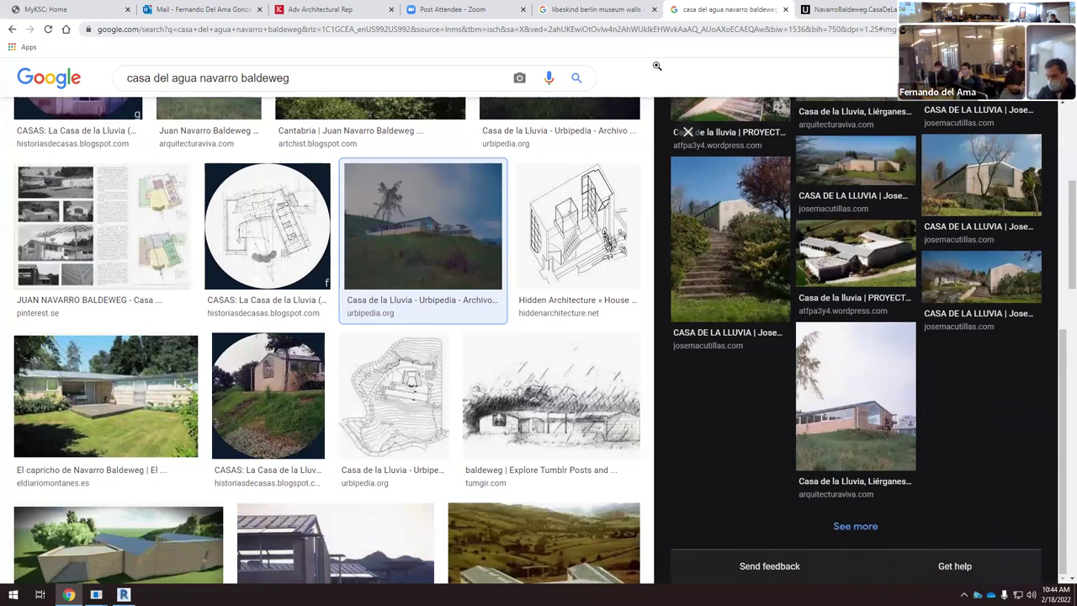
scroll(657, 66, "down", 5)
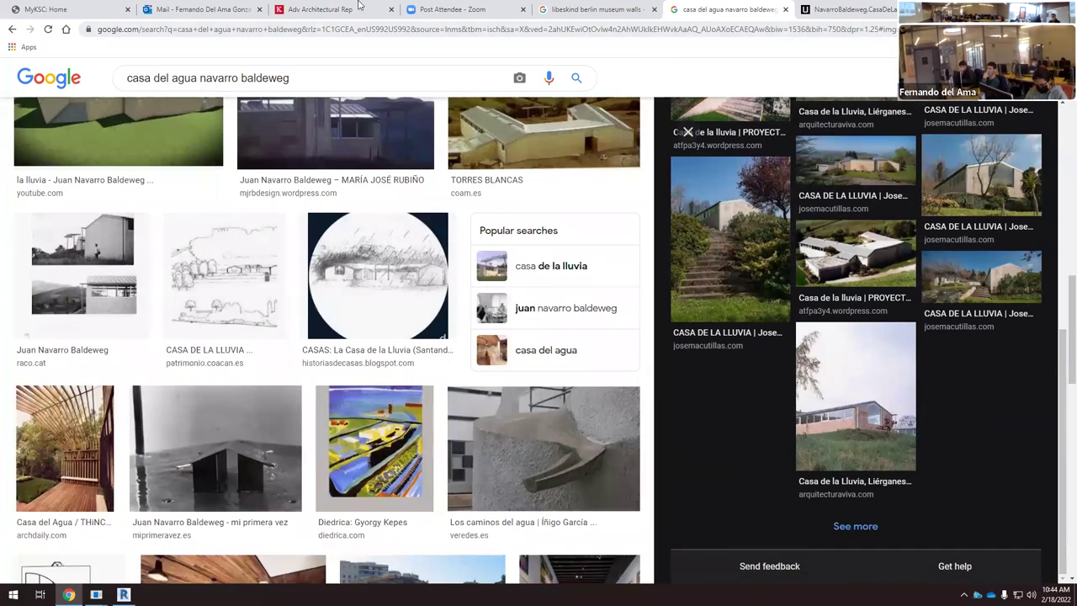
Step: Search the web for "detail curtain wall Shuco" and show the image results
left_click(368, 34)
type("deta")
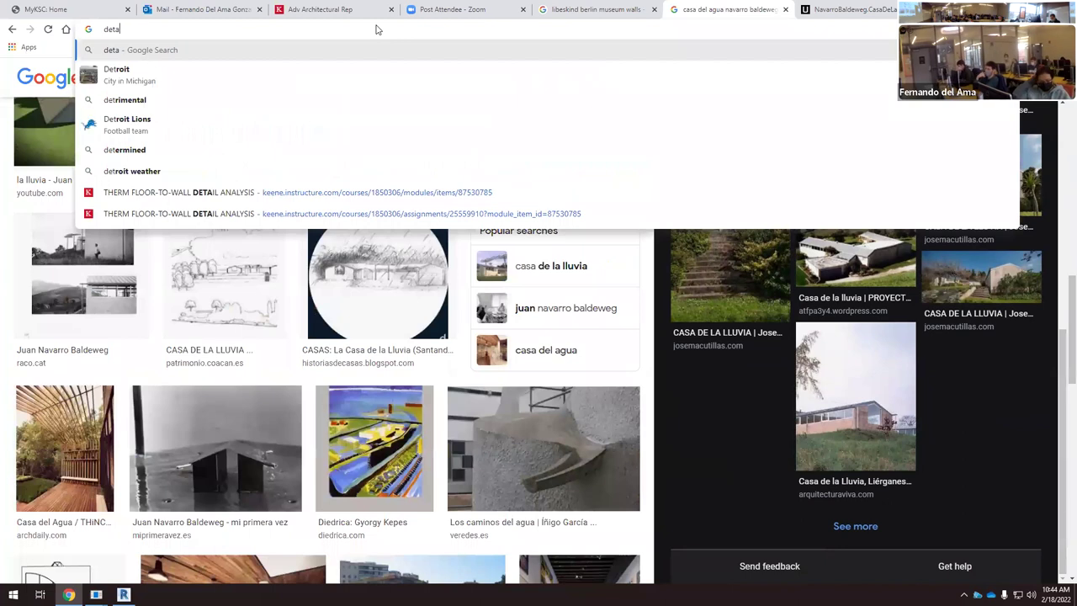
type("il curtain ")
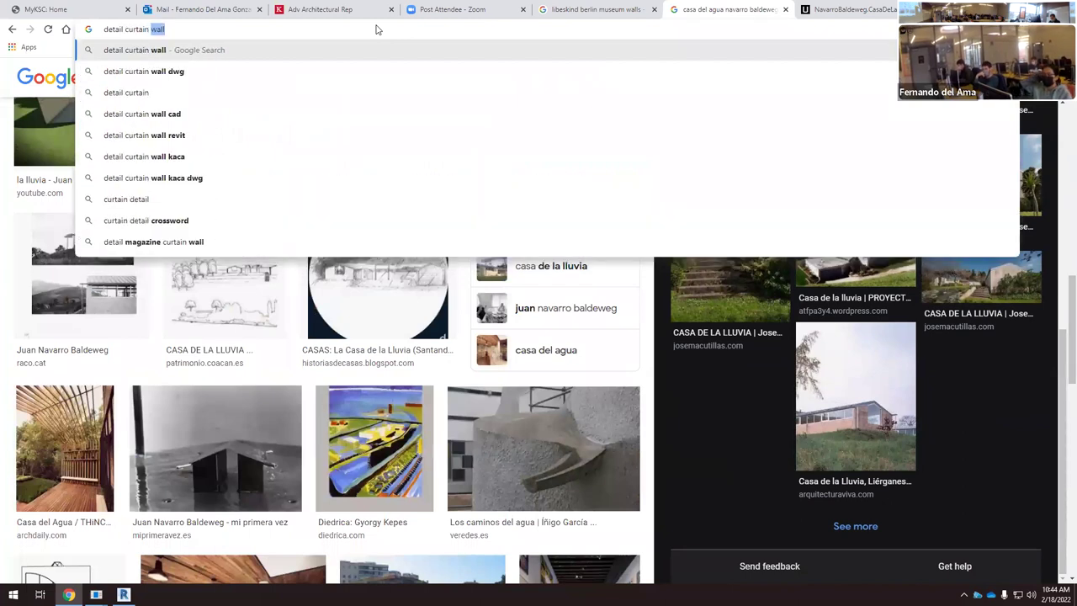
type("wall")
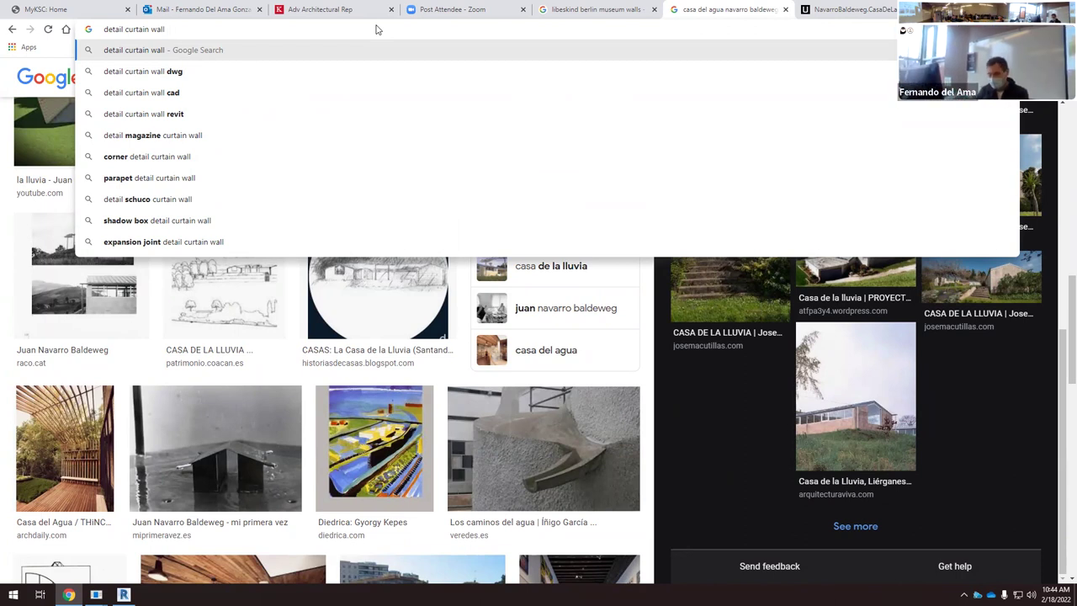
type("Shi")
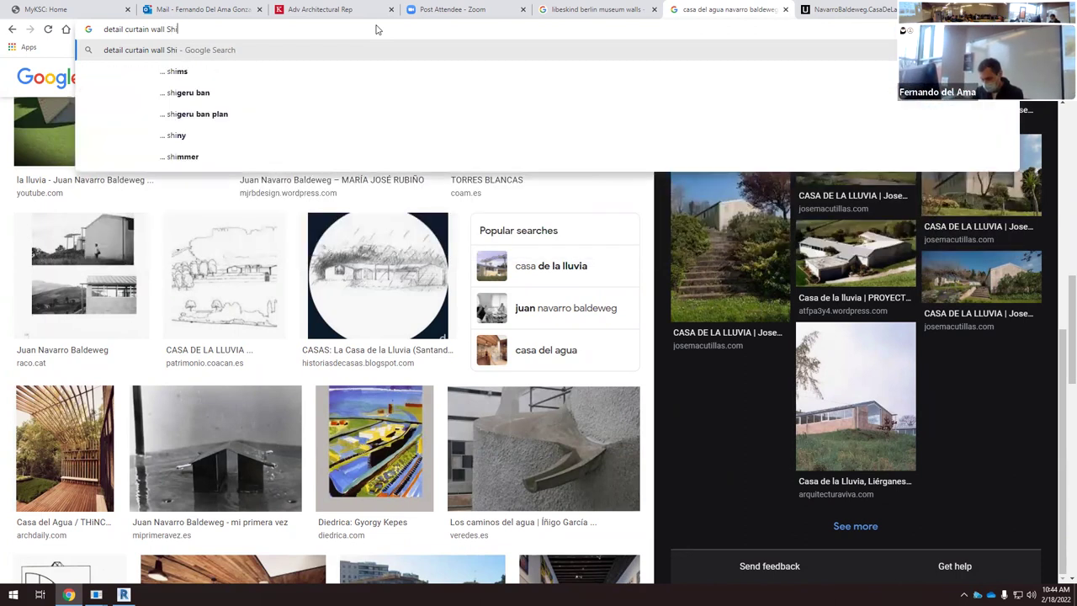
type("co")
key("BackSpace")
key("BackSpace")
key("BackSpace")
type("uco")
key("Return")
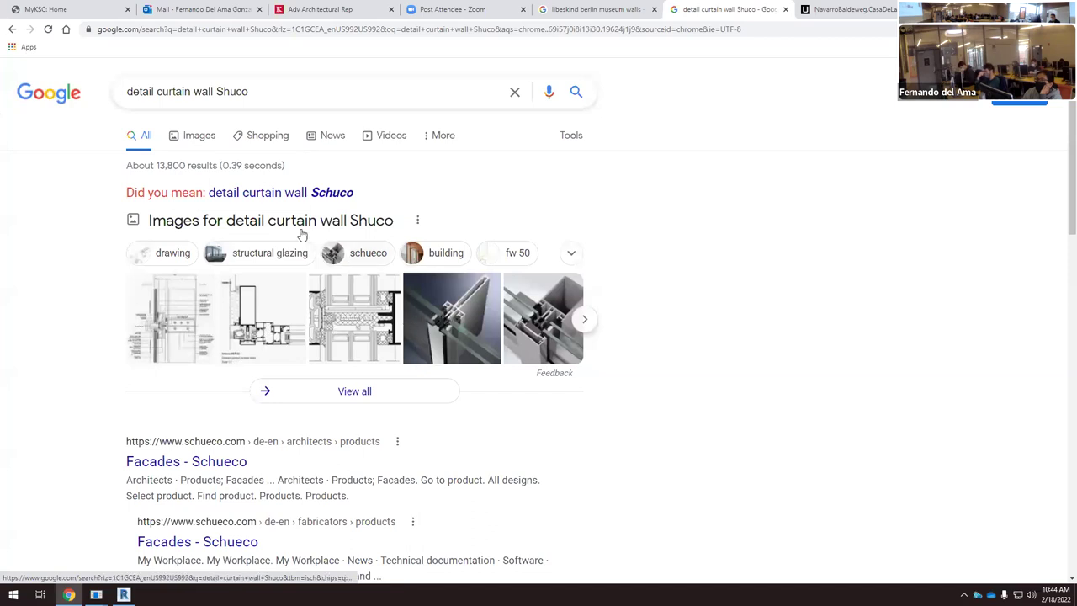
left_click(205, 136)
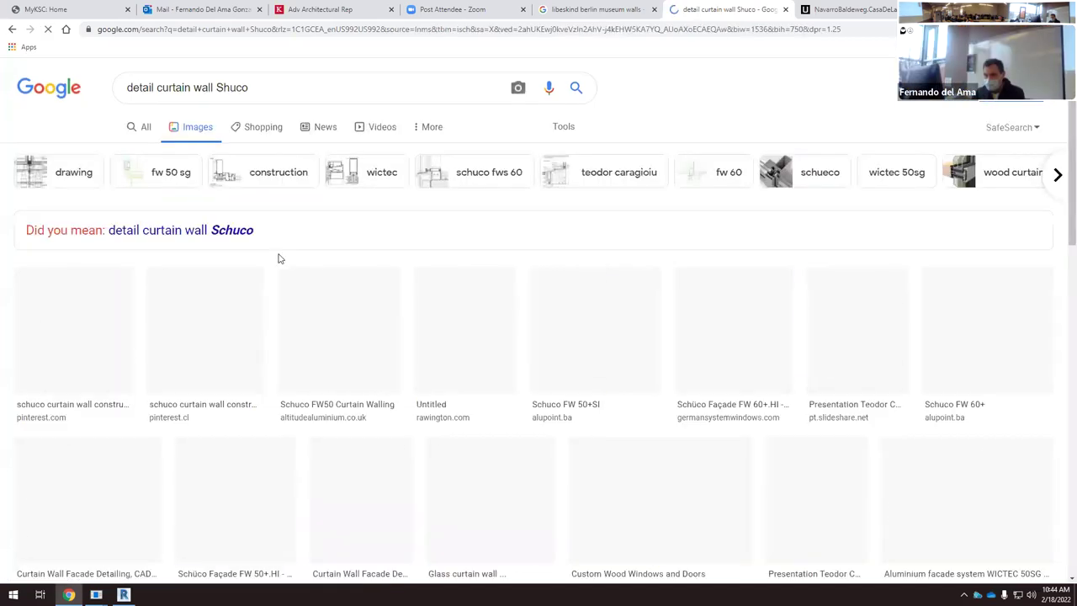
Step: Preview the Schuco FW50 Curtain Walling detail, followed by the SlideShare horizontal section drawing of a curtain wall corner
scroll(317, 298, "down", 1)
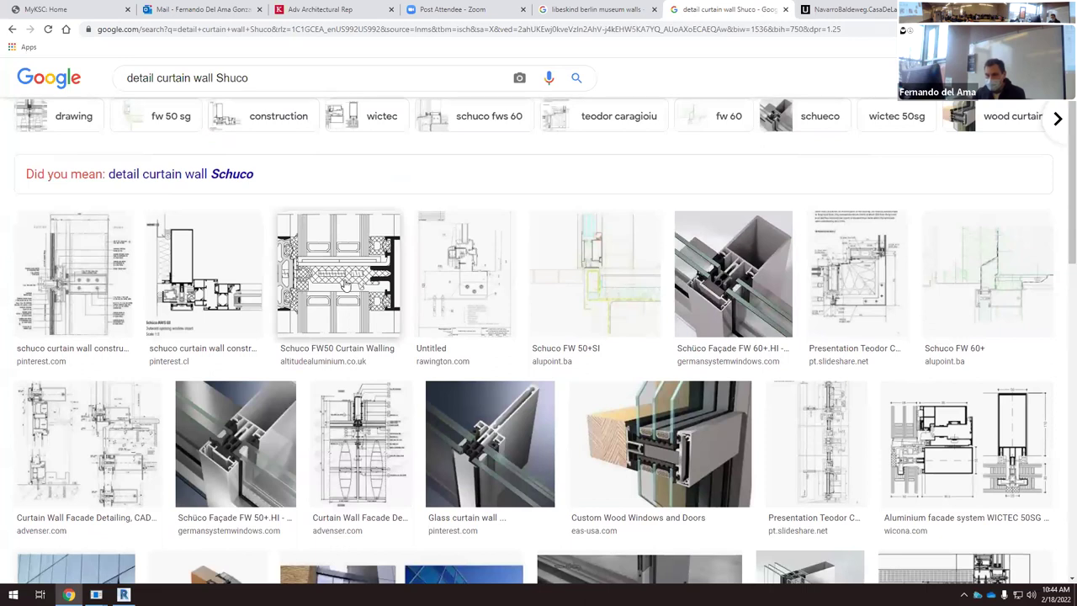
left_click(345, 286)
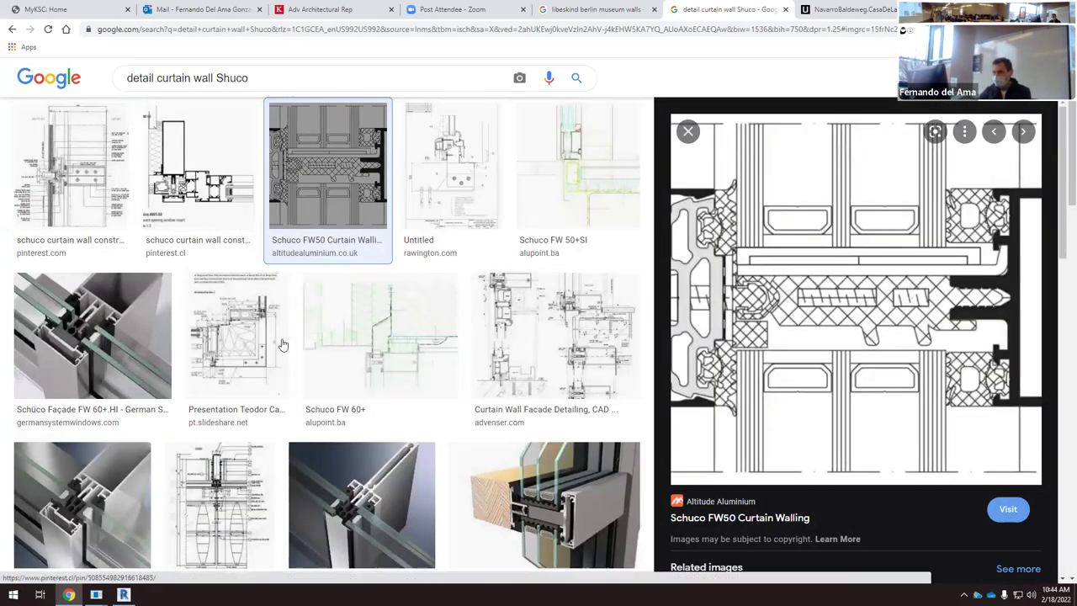
scroll(294, 362, "down", 1)
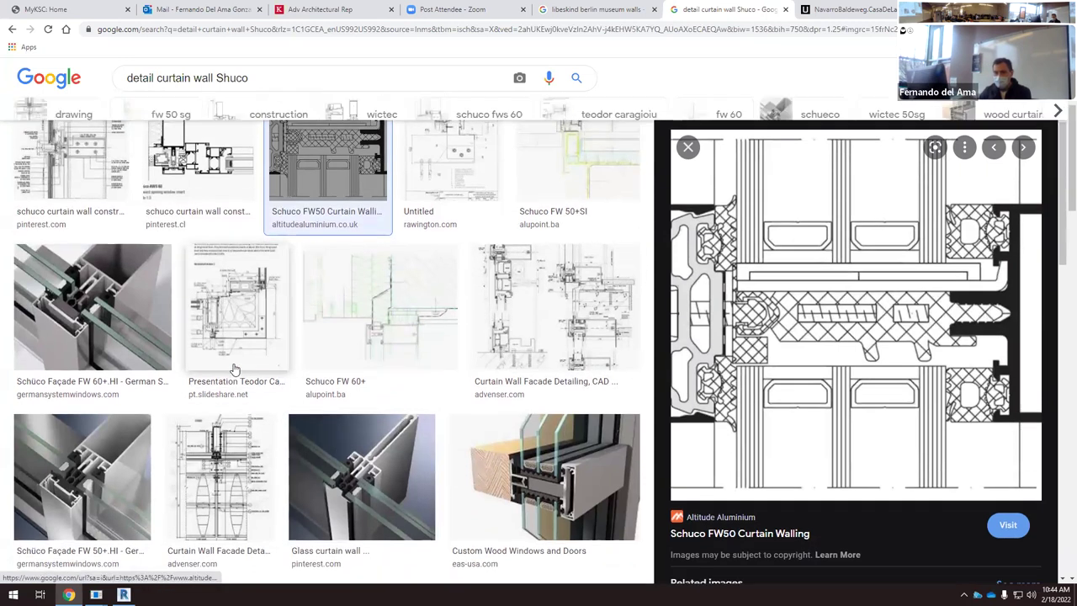
scroll(252, 379, "up", 2)
left_click(243, 437)
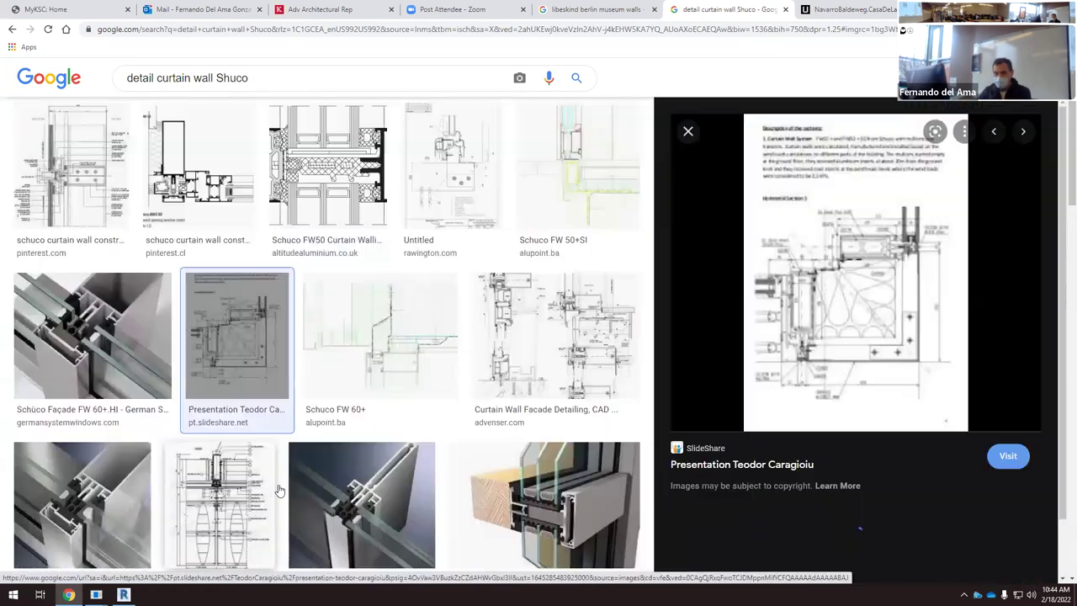
Step: Preview the Schüco AWS 60 outward opening window insert detail and the WICONA WICTEC 50SG facade system drawing, comparing them with neighbouring results
scroll(855, 424, "up", 2)
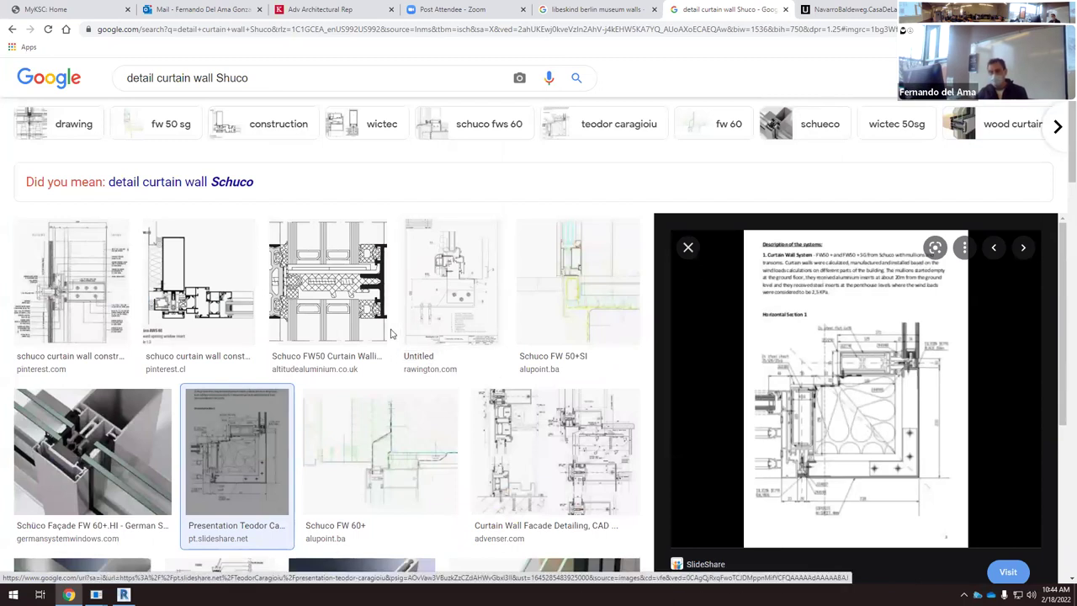
left_click(198, 282)
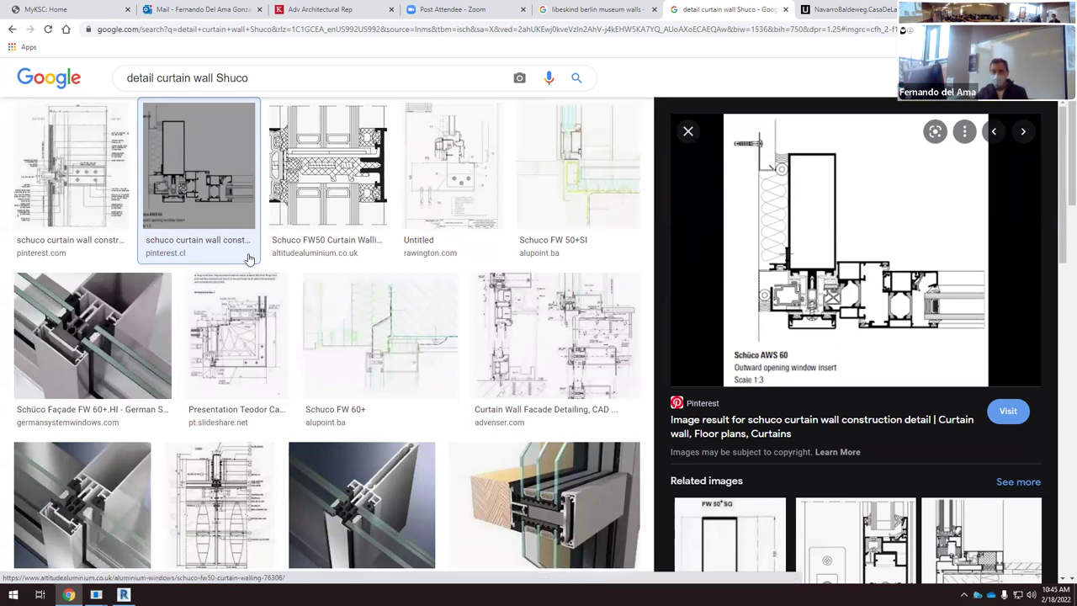
scroll(282, 284, "down", 4)
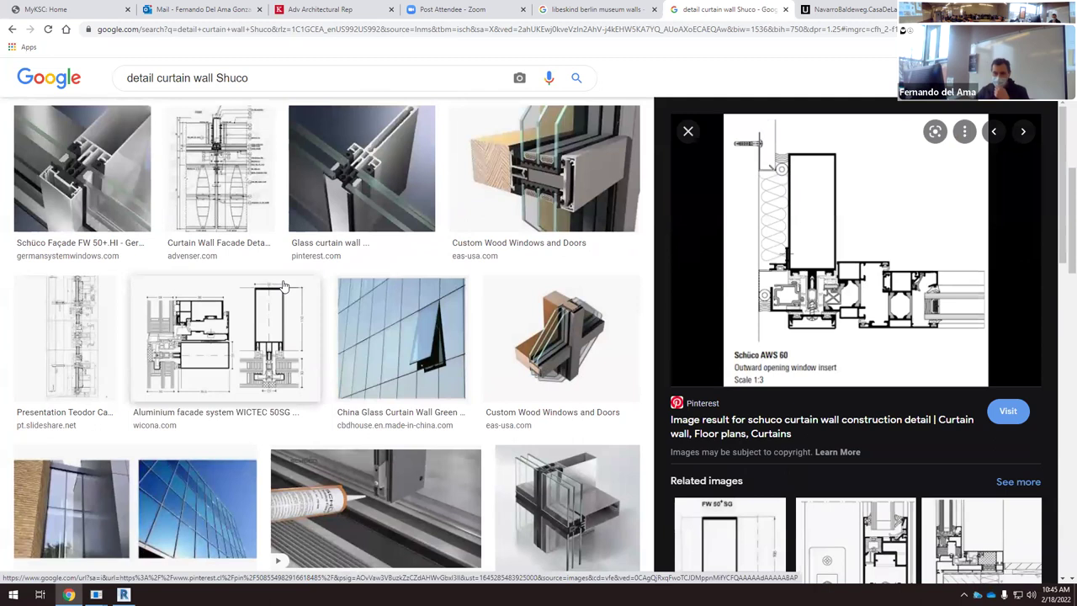
left_click(271, 348)
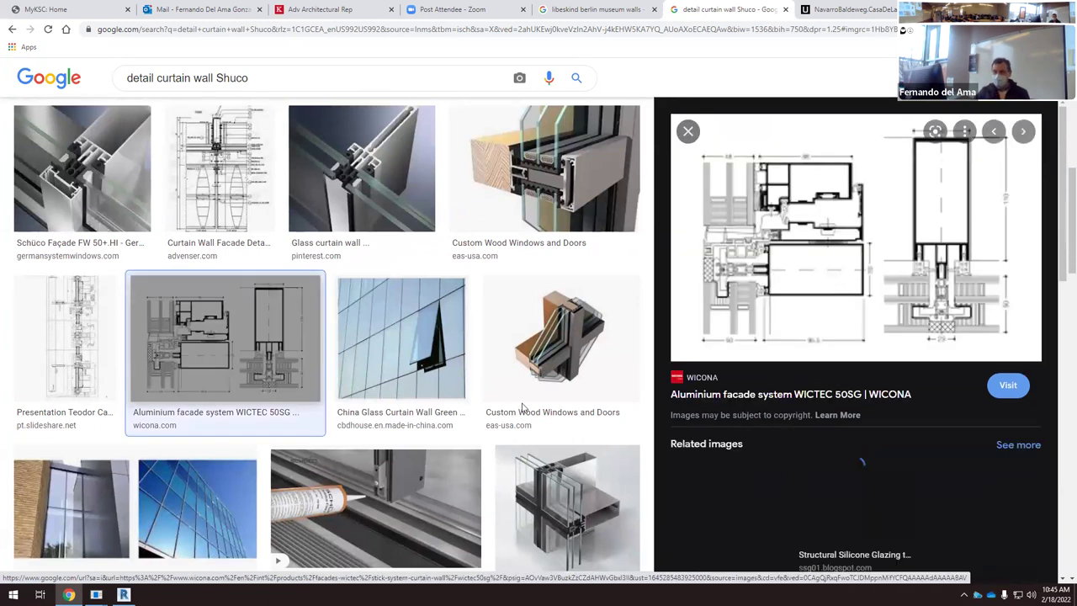
scroll(895, 354, "up", 2)
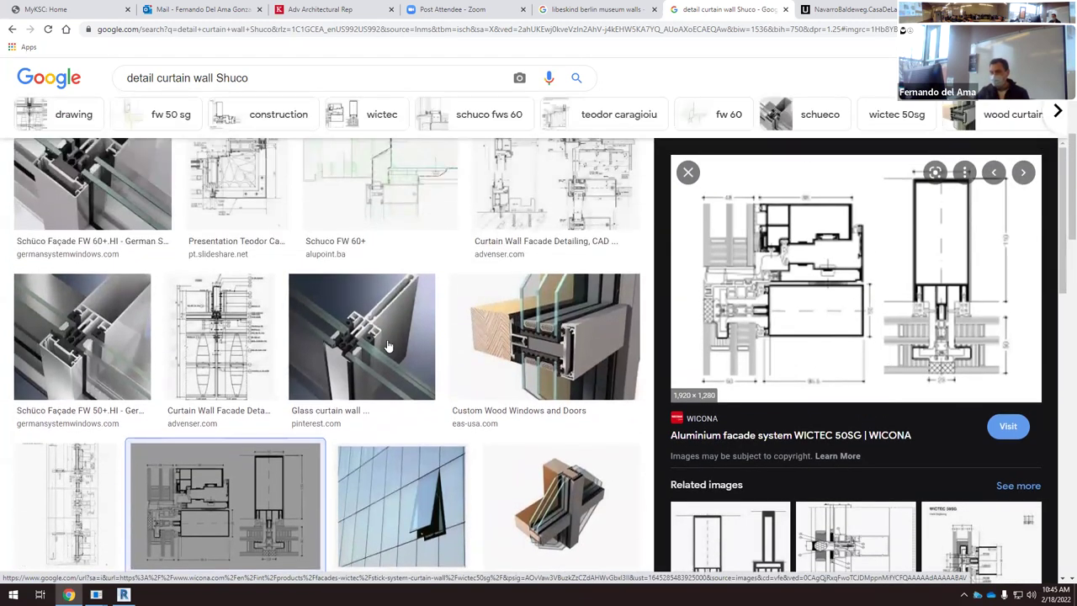
scroll(341, 356, "down", 2)
scroll(350, 356, "up", 3)
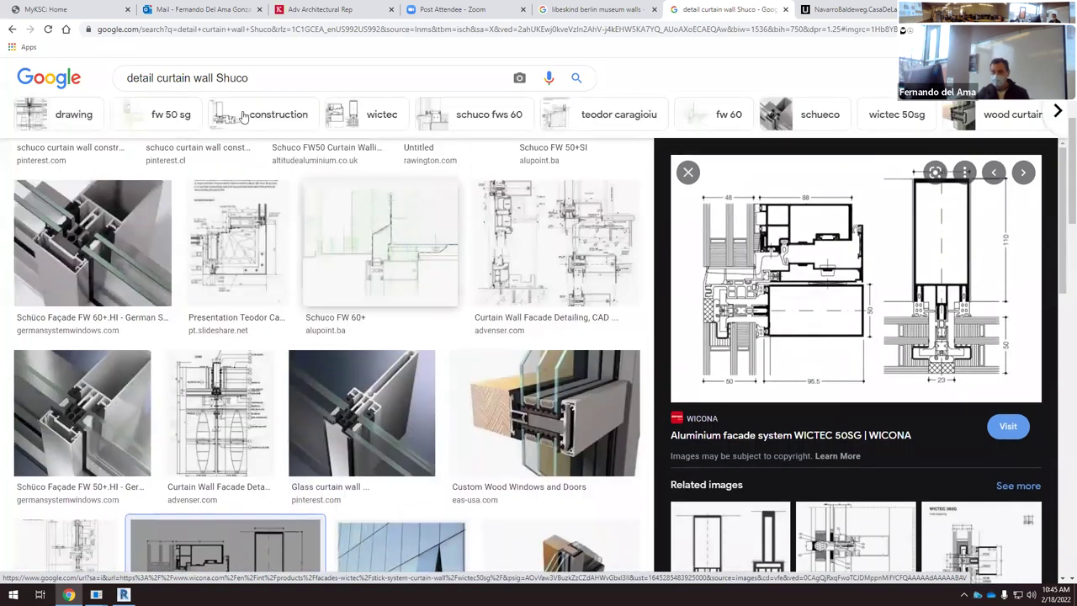
scroll(242, 115, "up", 3)
Step: Search for "shuco detail revit family" and show all web results instead of images
left_click_drag(252, 78, 122, 95)
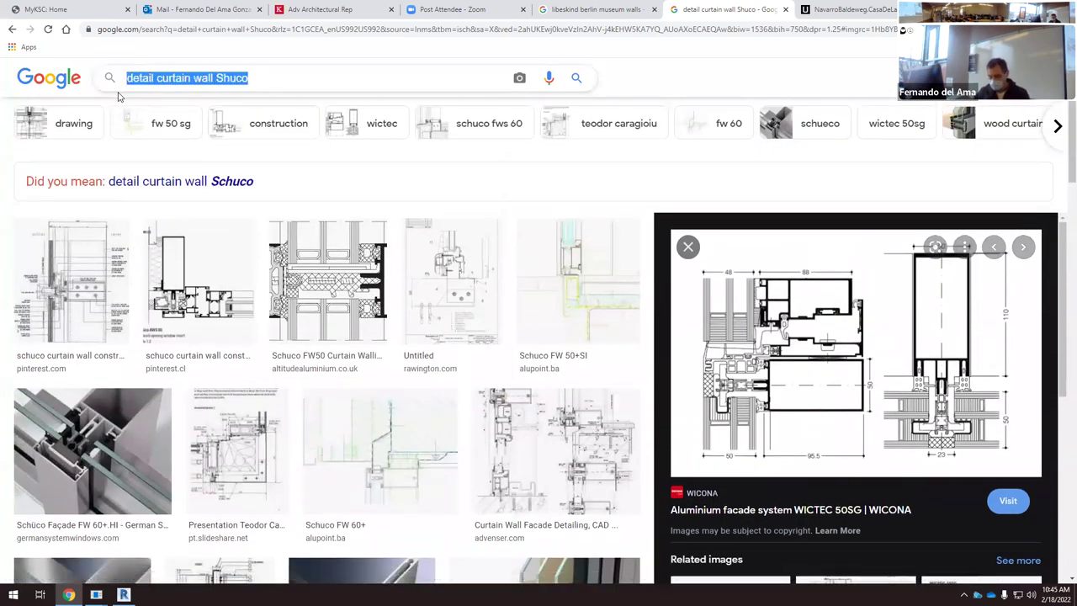
type("shuco")
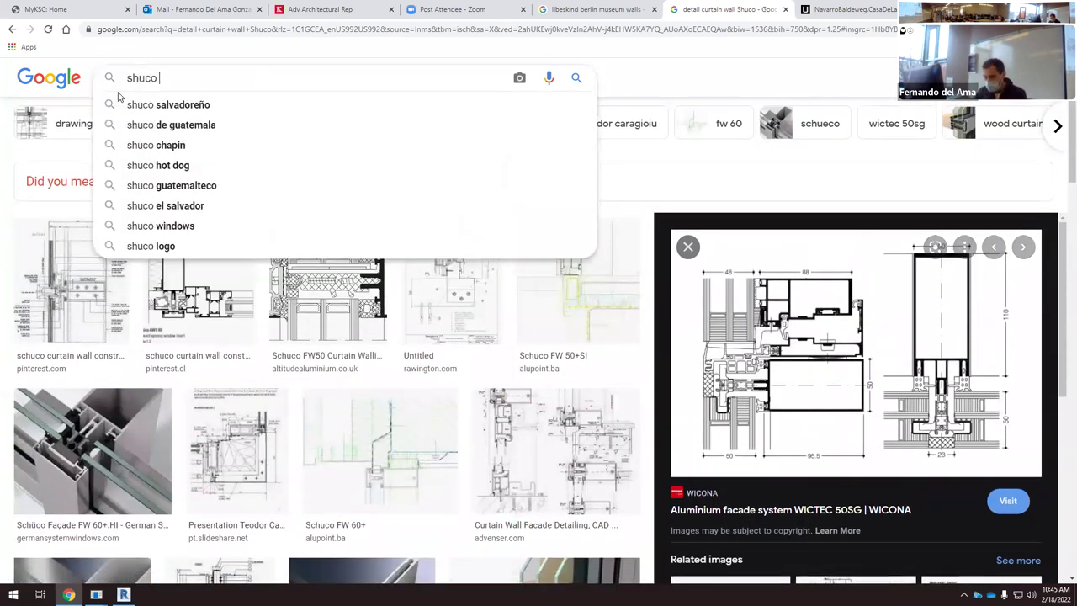
type(" detail revit family")
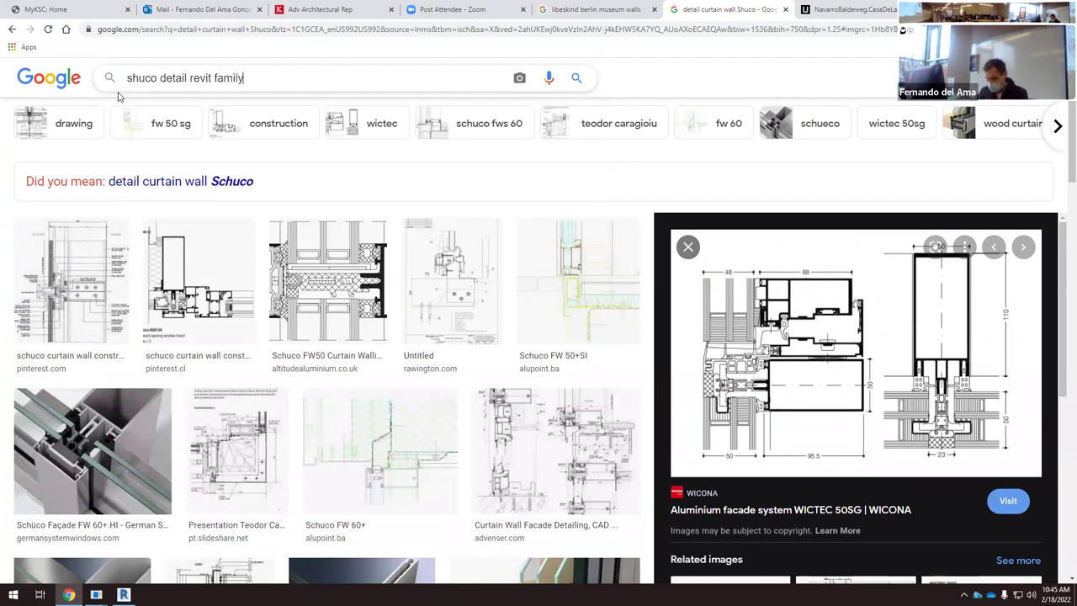
key("Return")
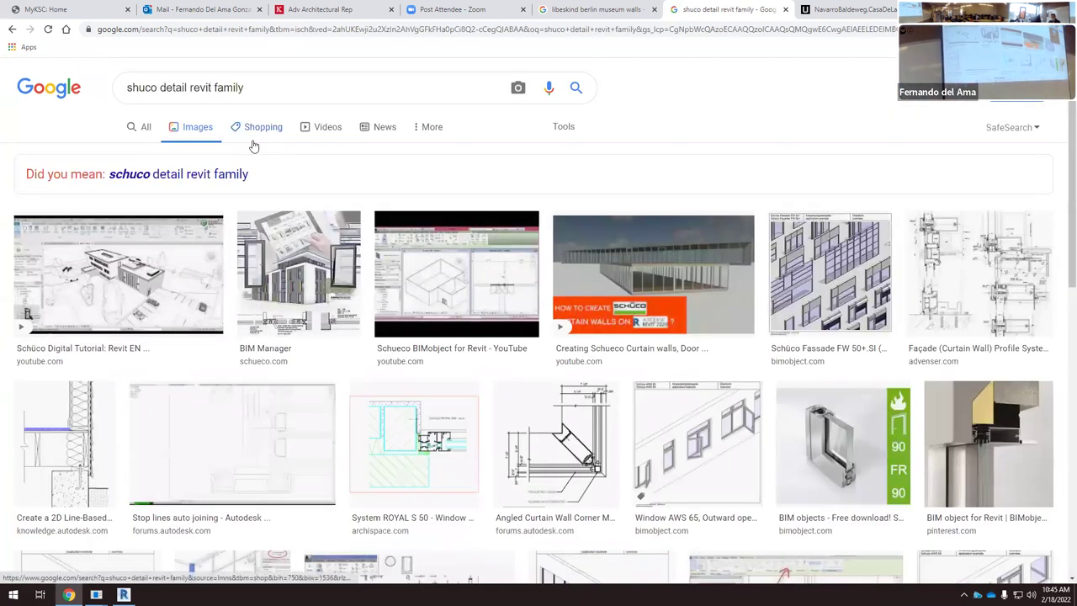
left_click(143, 129)
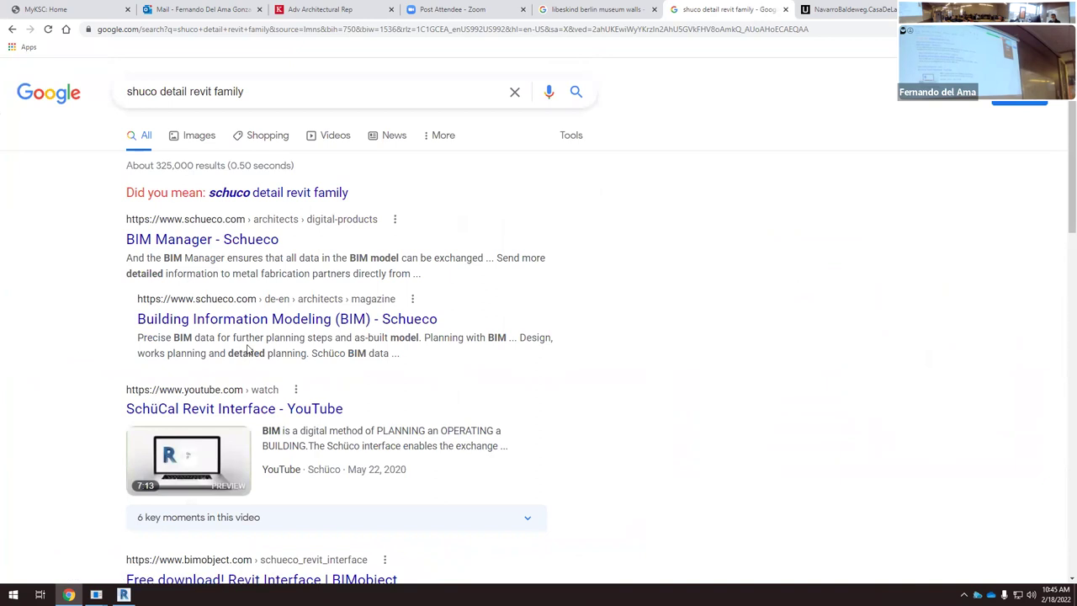
Step: Find the BIMobject free download result for Schüco among the web results and open it
scroll(248, 345, "down", 2)
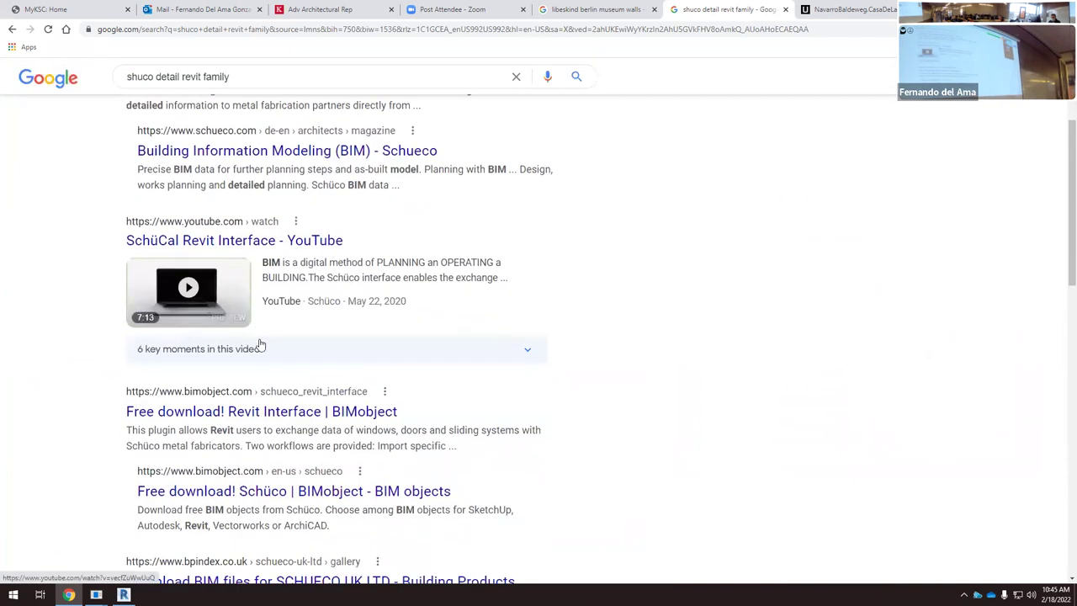
scroll(223, 370, "down", 2)
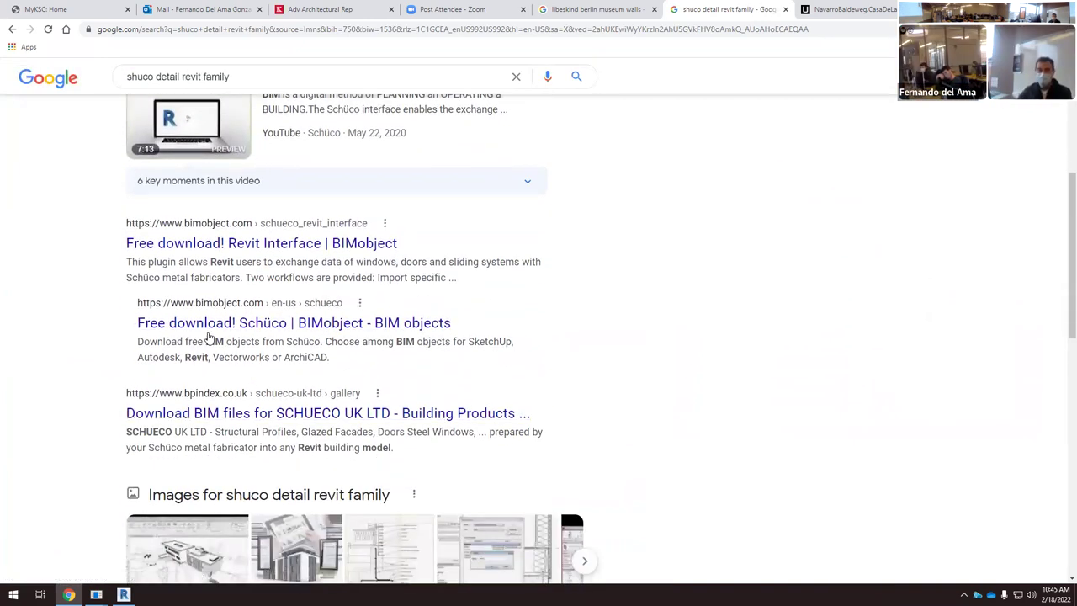
left_click(283, 324)
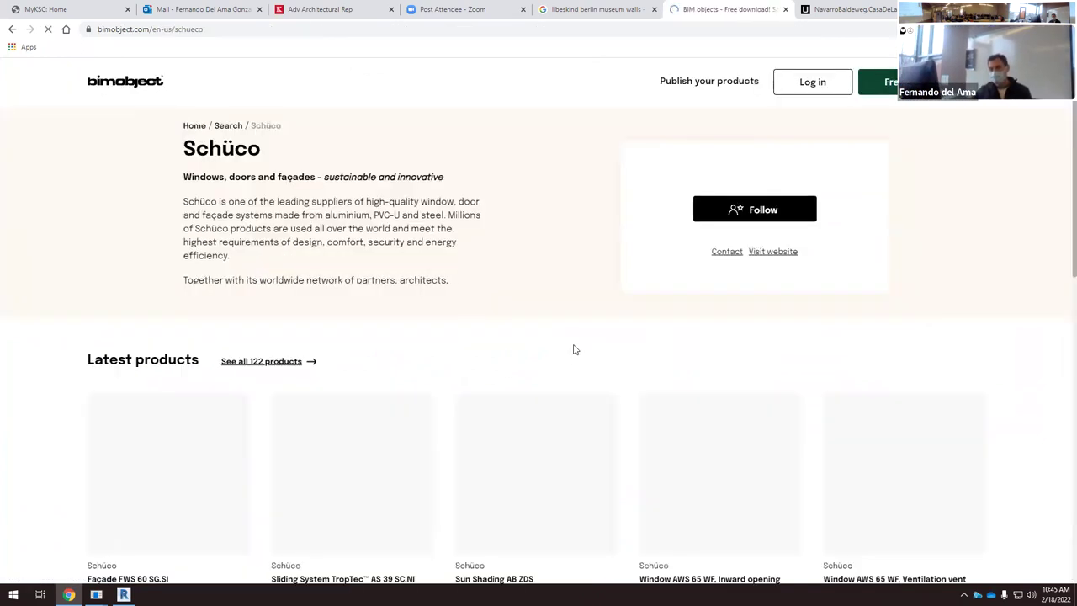
Step: Look through Schüco's latest façade, window and door products on BIMobject, and highlight the manufacturer's name in the page heading
scroll(373, 284, "down", 2)
scroll(373, 284, "down", 1)
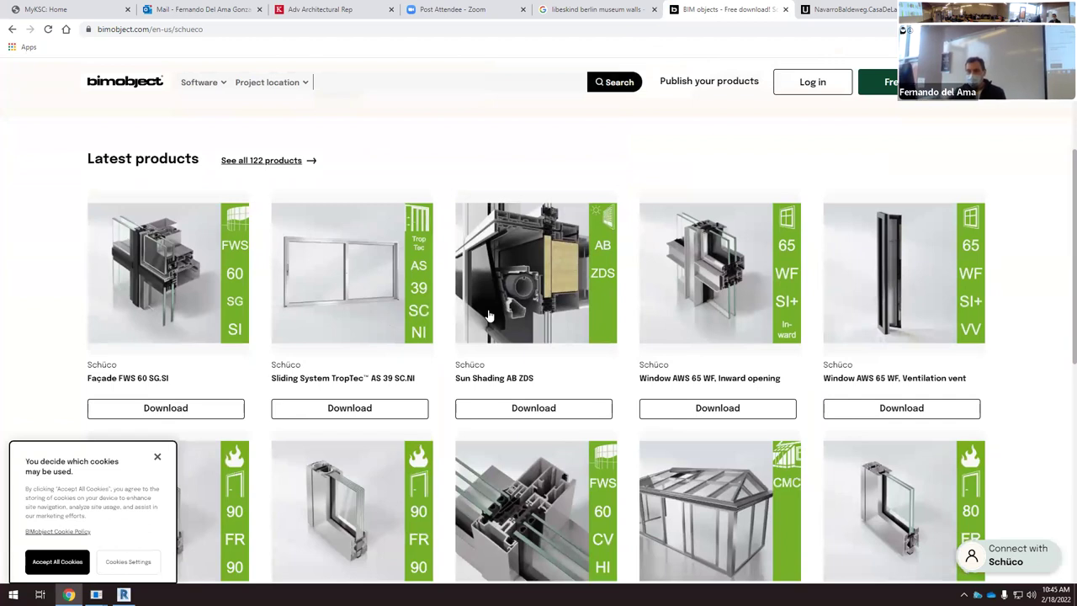
scroll(444, 373, "down", 2)
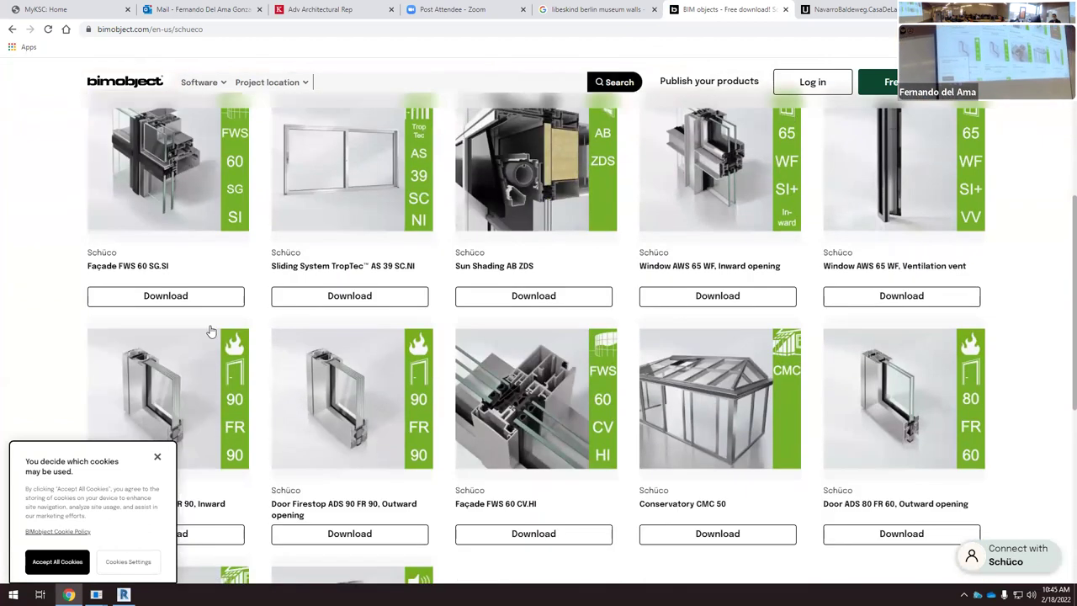
scroll(215, 362, "down", 2)
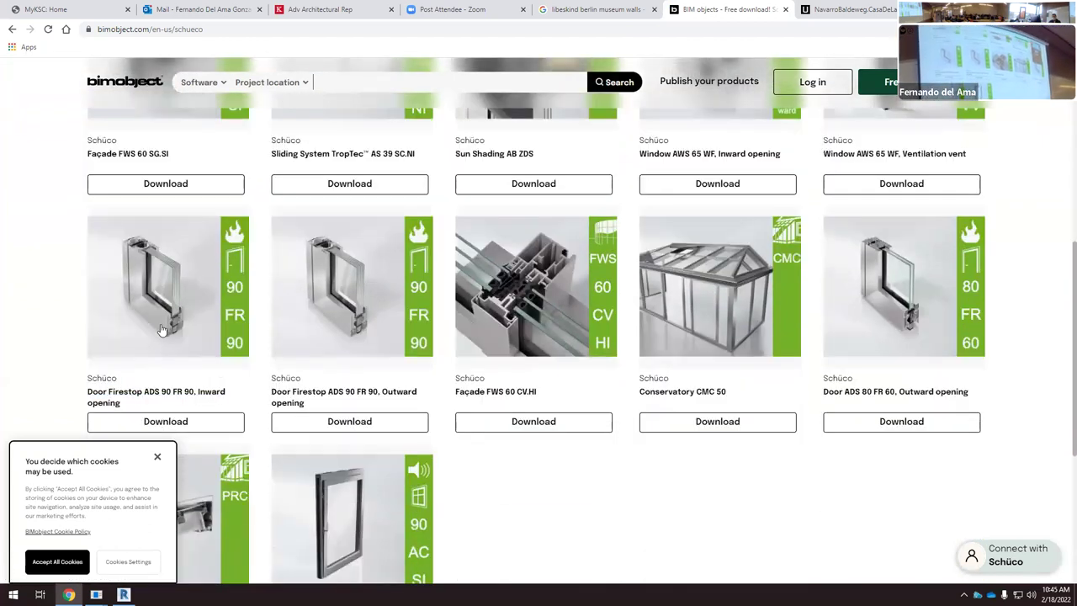
scroll(160, 329, "up", 3)
scroll(178, 249, "up", 2)
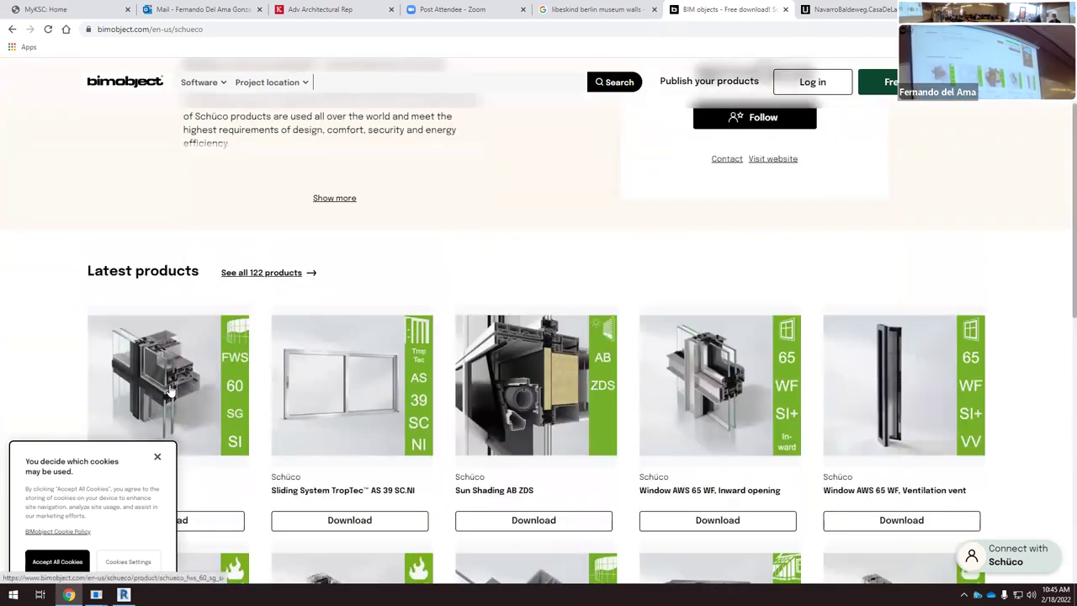
scroll(168, 262, "up", 2)
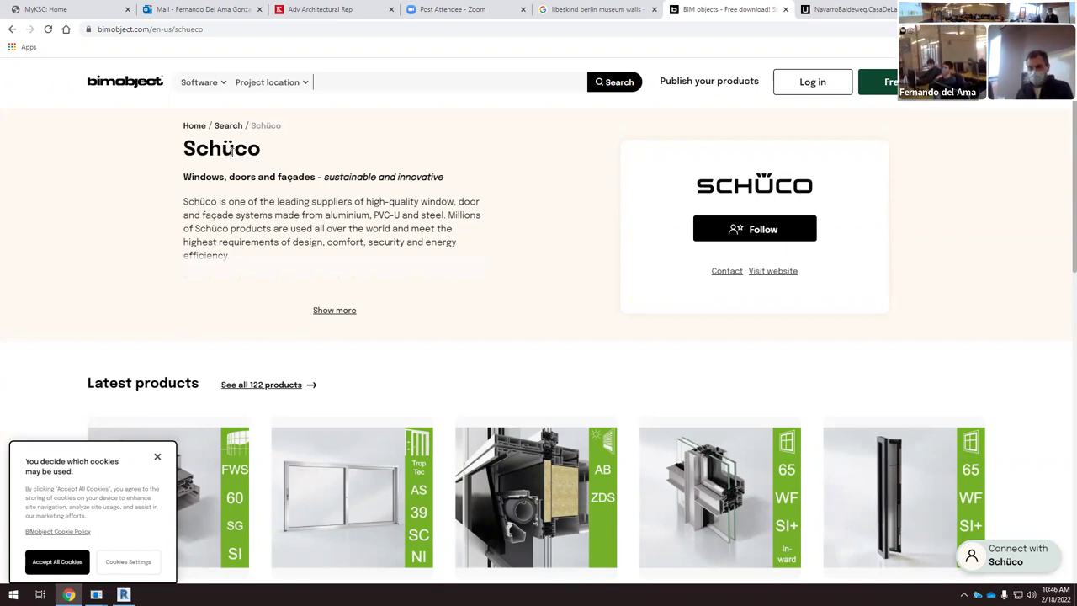
left_click_drag(185, 149, 263, 147)
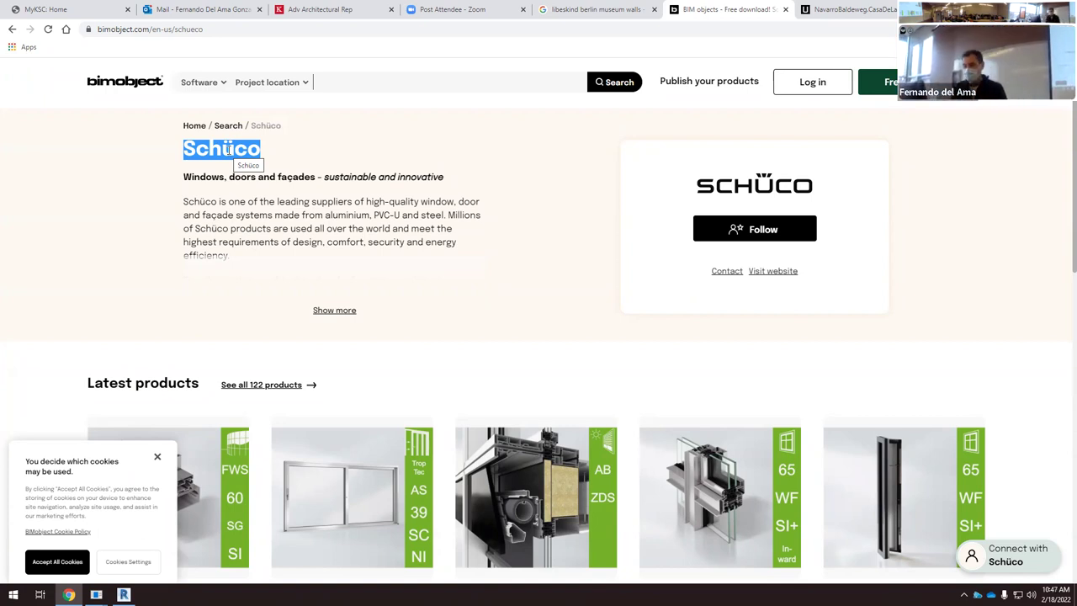
scroll(194, 298, "down", 5)
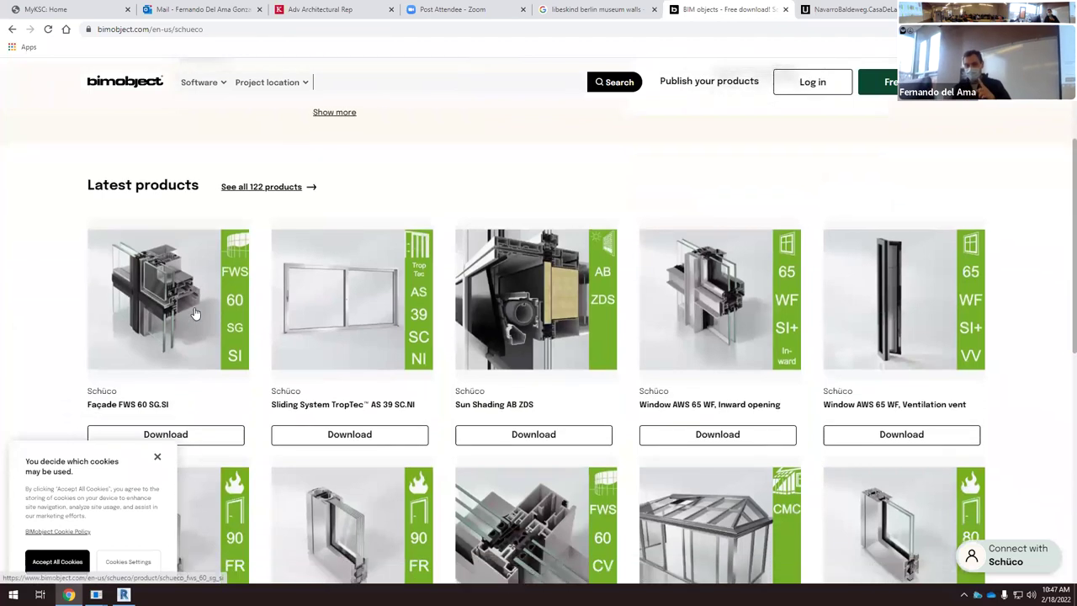
Step: Search the web in a new tab for "detail curtain wall Shuco" and open the Schüco AWS 60 outward opening window insert image
scroll(312, 333, "down", 1)
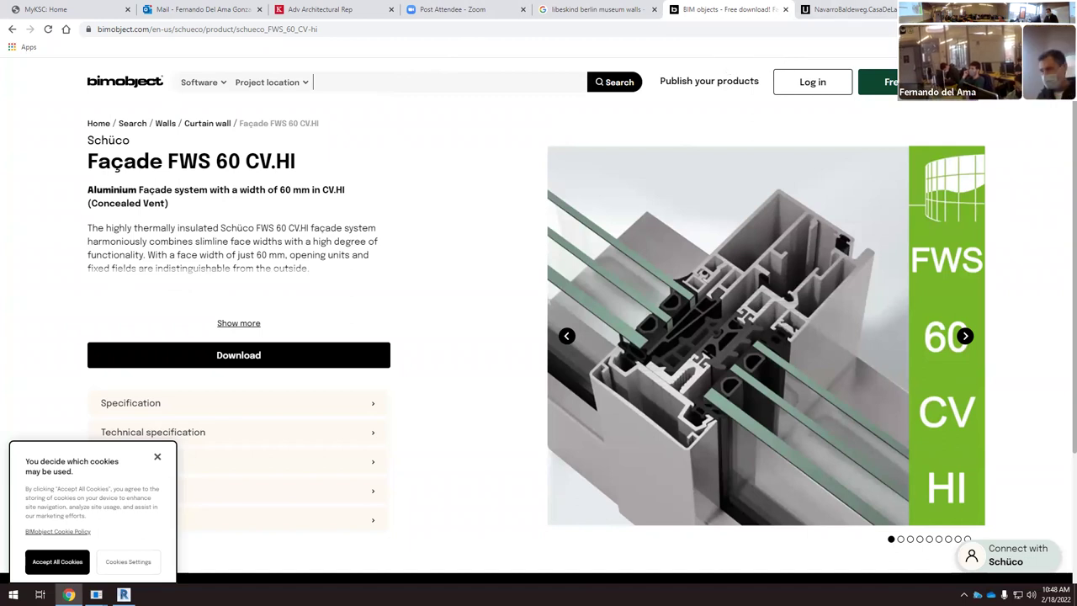
key("ctrl+t")
type("detail curtain wall")
key("Return")
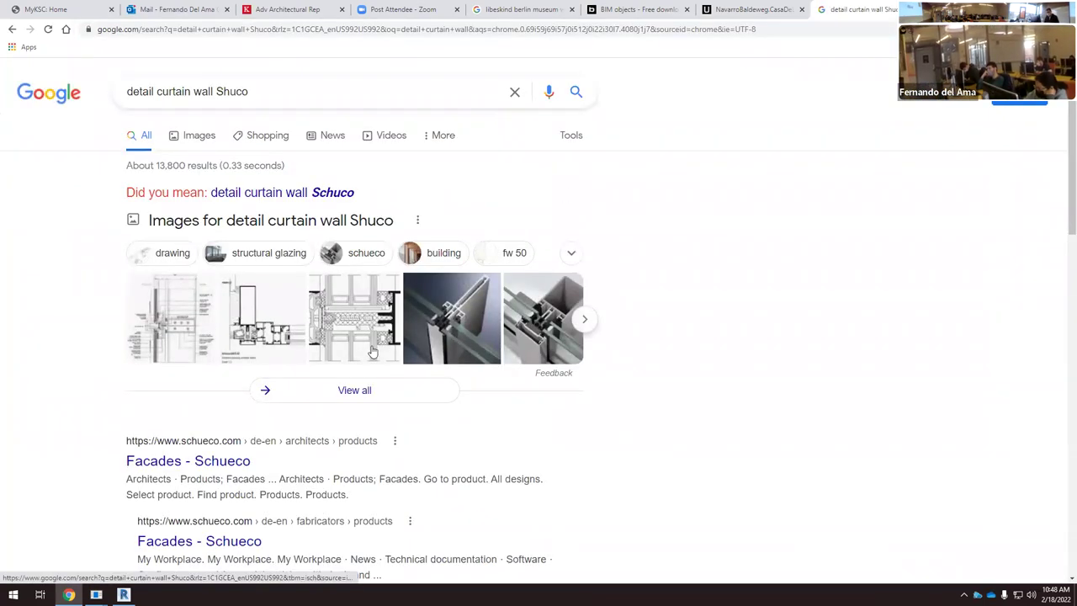
left_click(257, 340)
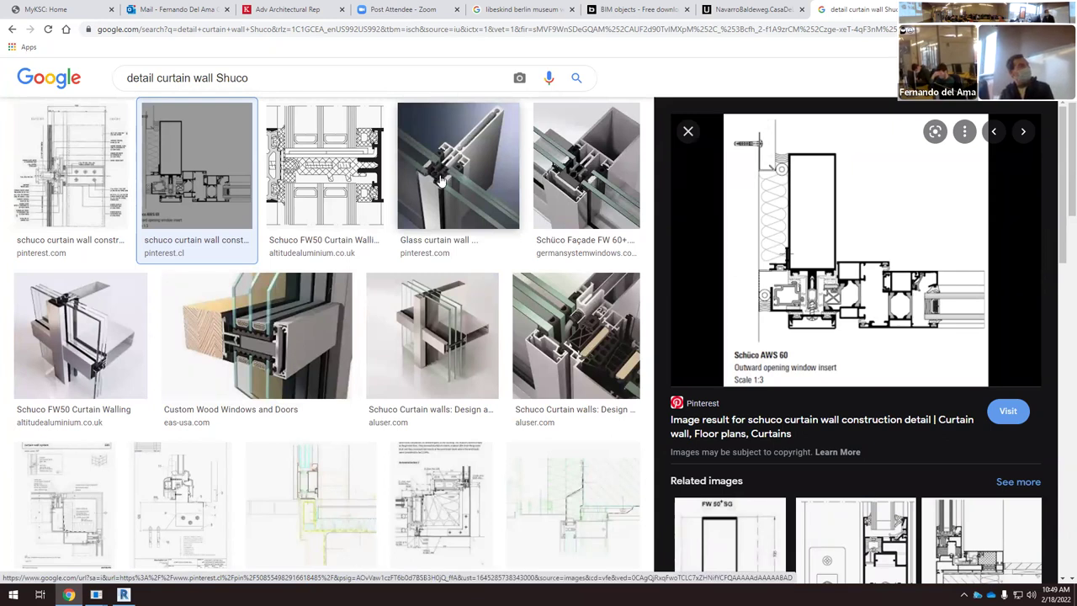
Step: Preview the Schüco FW 50+S stick system image and the European Architectural Supply wood curtain wall image
left_click(444, 170)
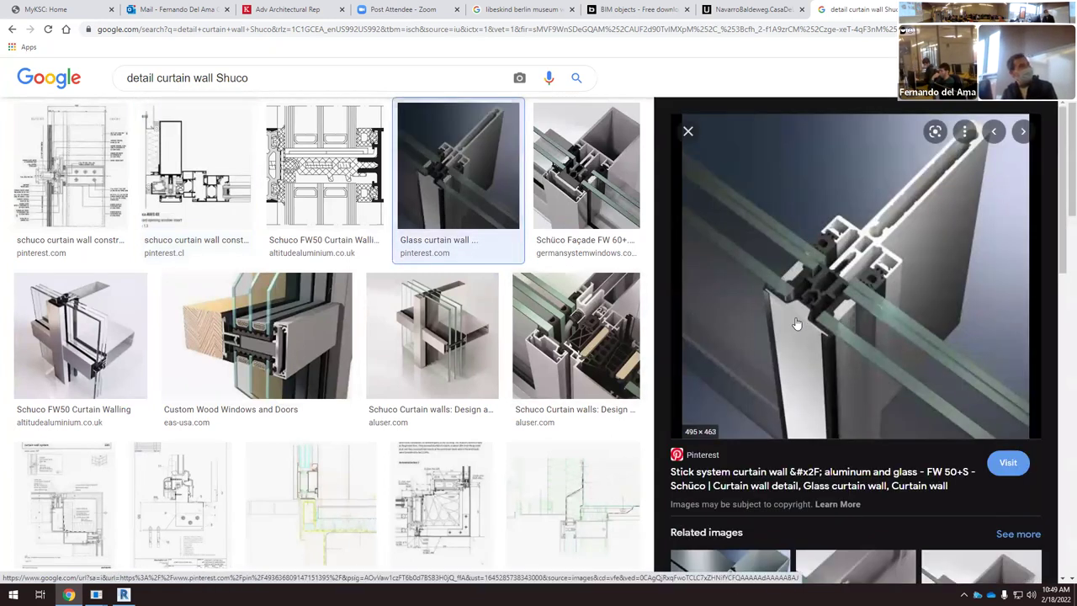
scroll(811, 370, "up", 1)
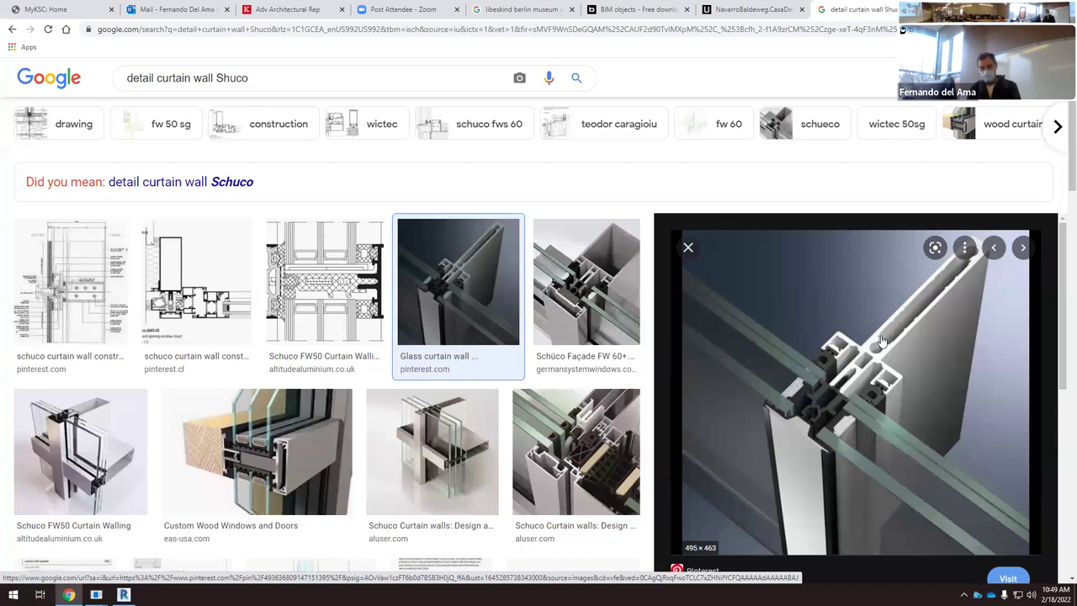
left_click(267, 462)
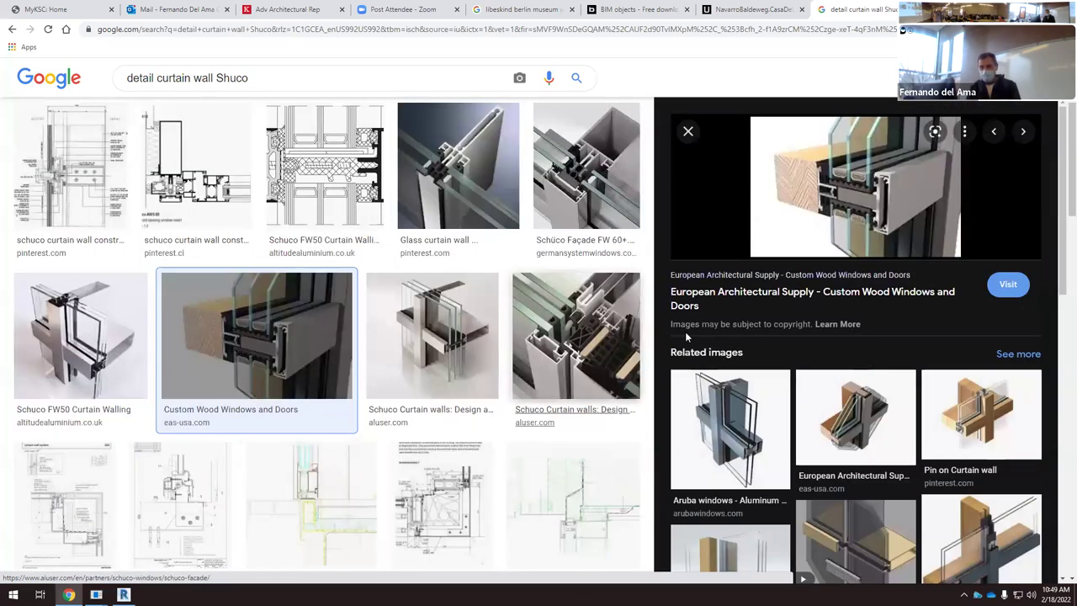
scroll(739, 252, "up", 2)
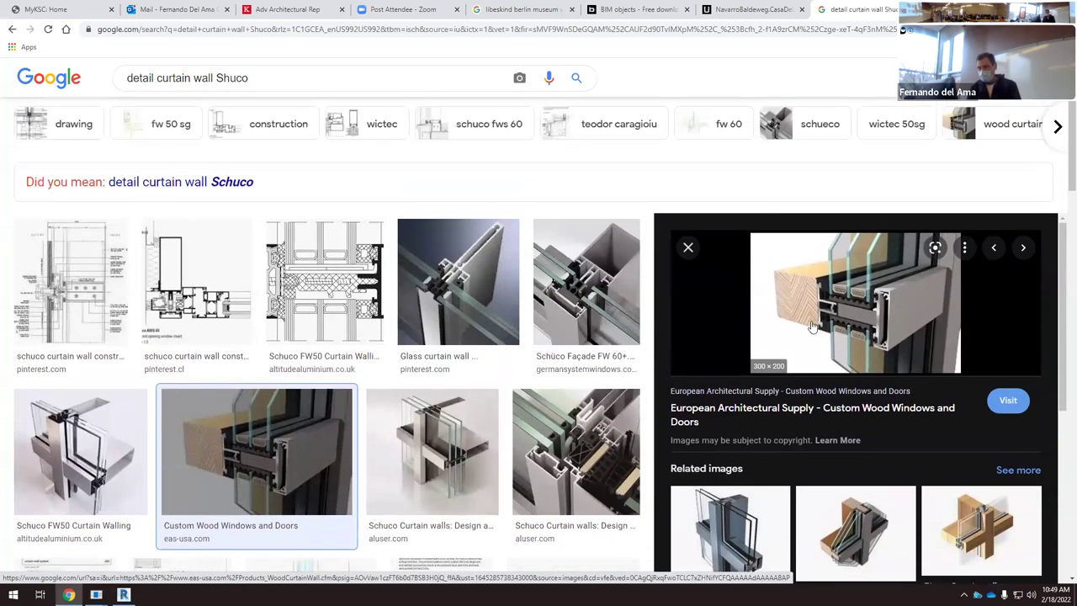
scroll(929, 384, "up", 1)
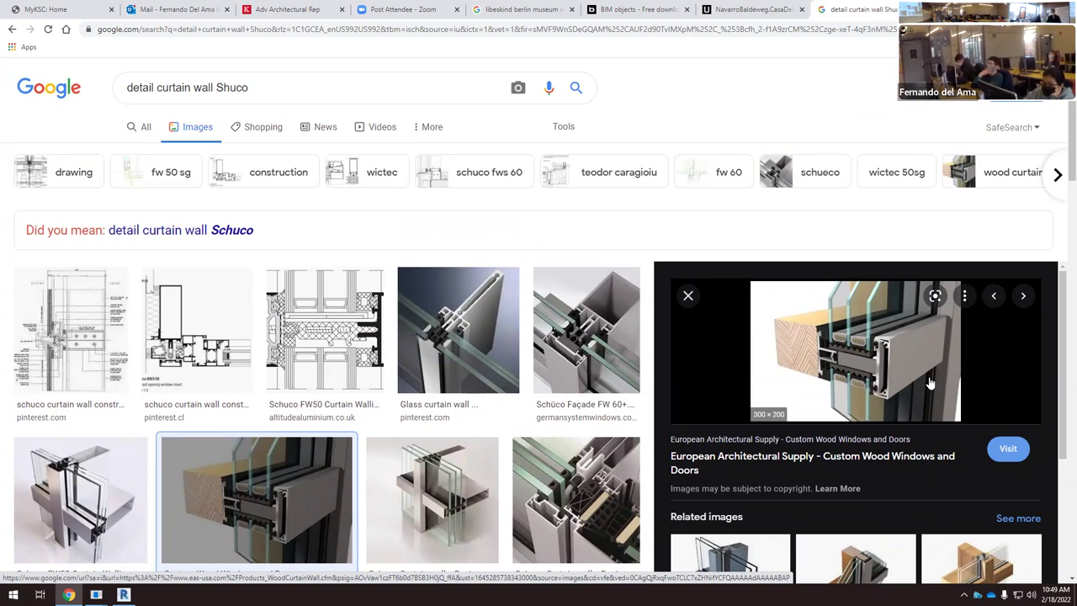
Step: Switch to Revit and examine the Storefront Double Glazed typical mullion section in the callout view
left_click(124, 594)
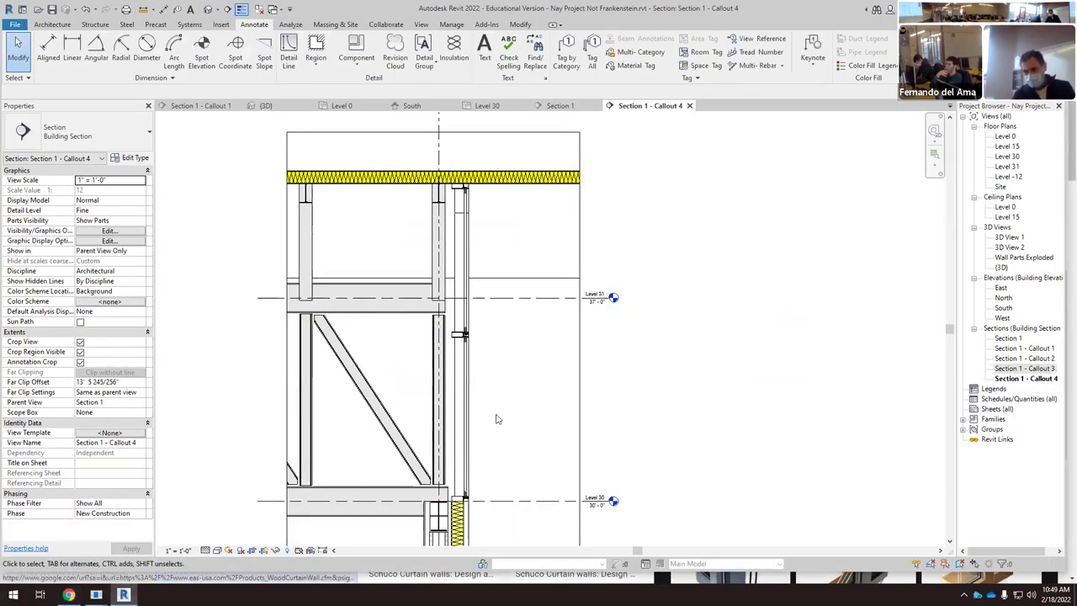
scroll(458, 337, "up", 8)
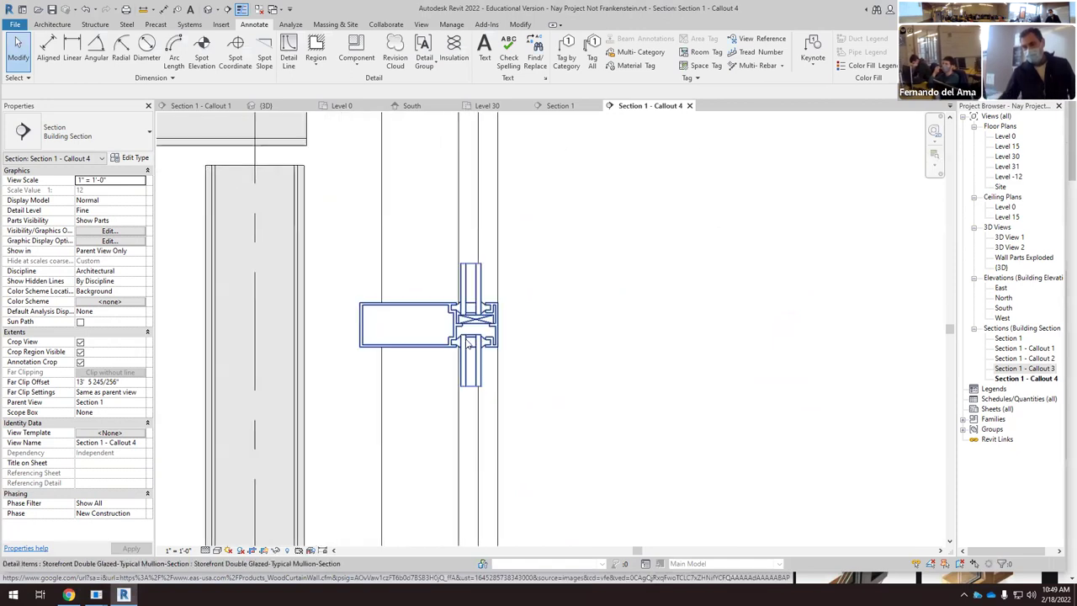
scroll(480, 329, "up", 2)
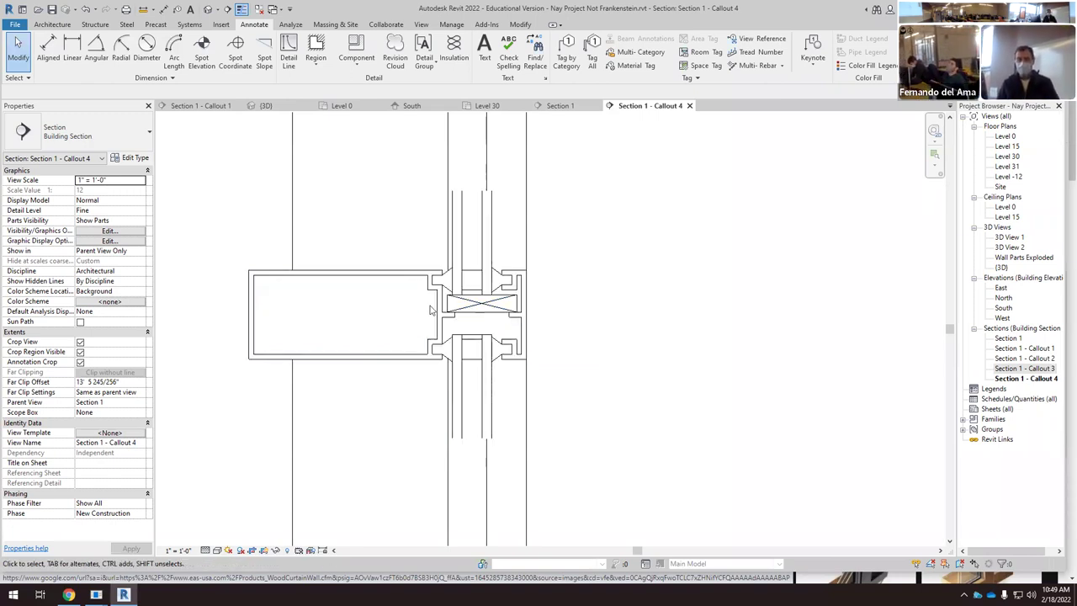
scroll(421, 353, "down", 3)
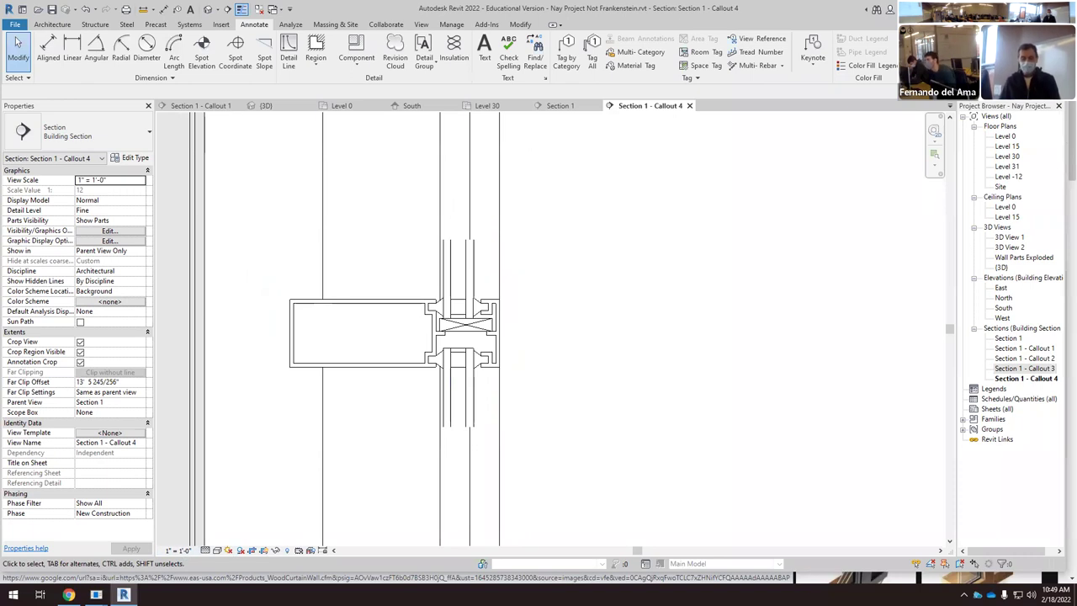
Step: Return to the browser and look through the Schüco curtain wall image results for comparable detail drawings
left_click(124, 595)
scroll(507, 348, "down", 1)
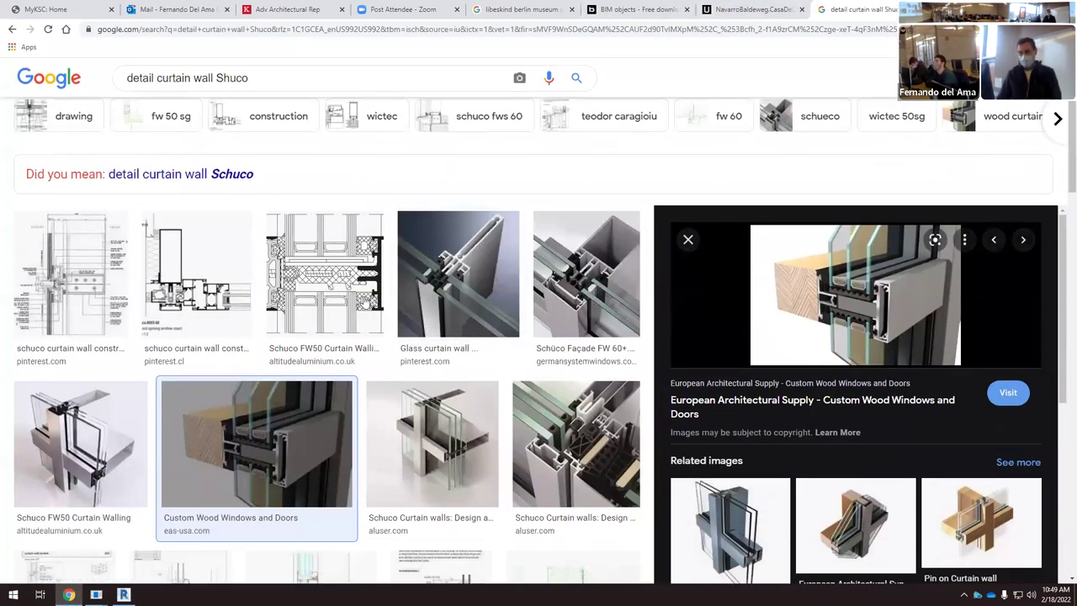
scroll(298, 360, "up", 1)
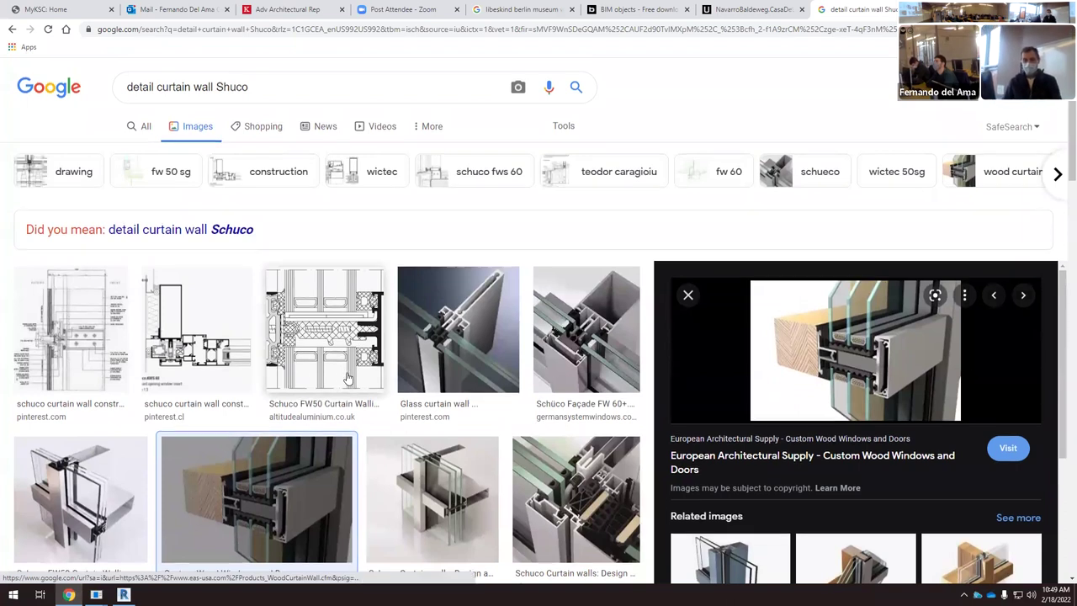
scroll(169, 378, "down", 5)
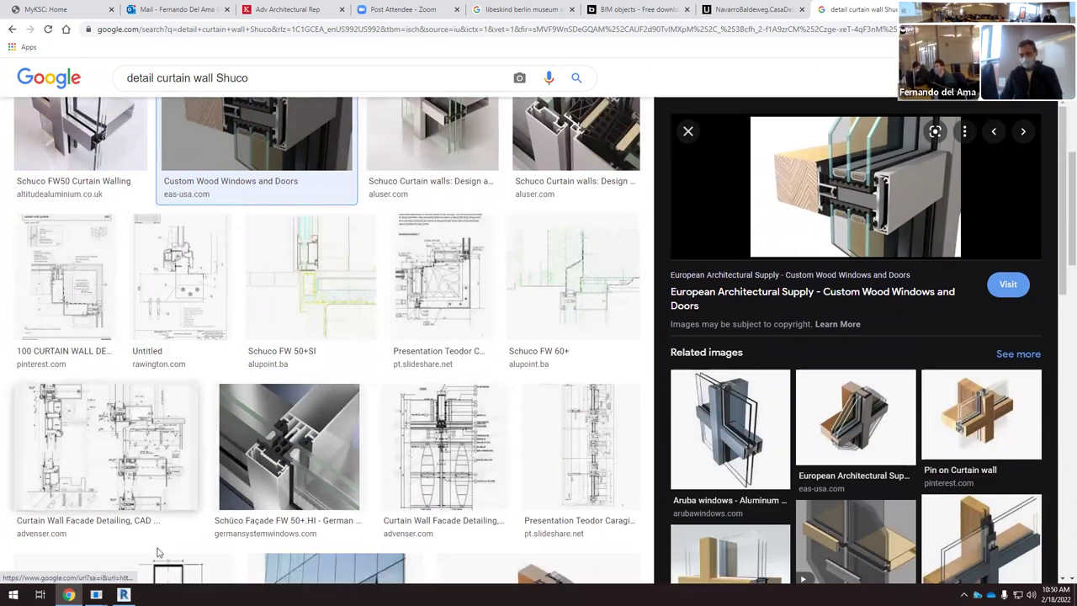
Step: Switch back to Revit and examine the Storefront Double Glazed head at finish section beneath the insulated roof
key("alt+Tab")
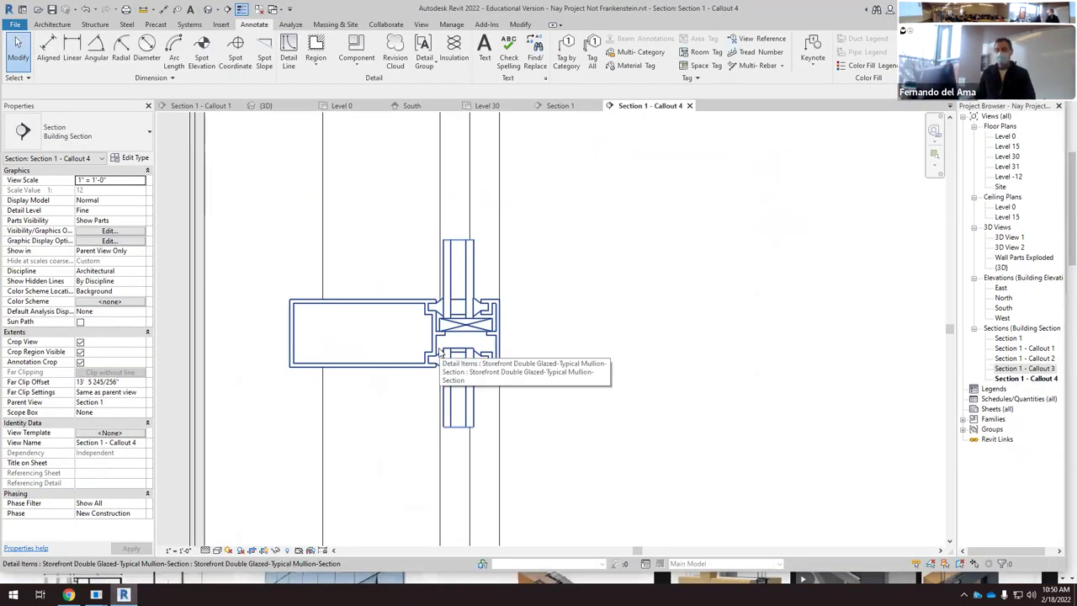
scroll(438, 352, "down", 5)
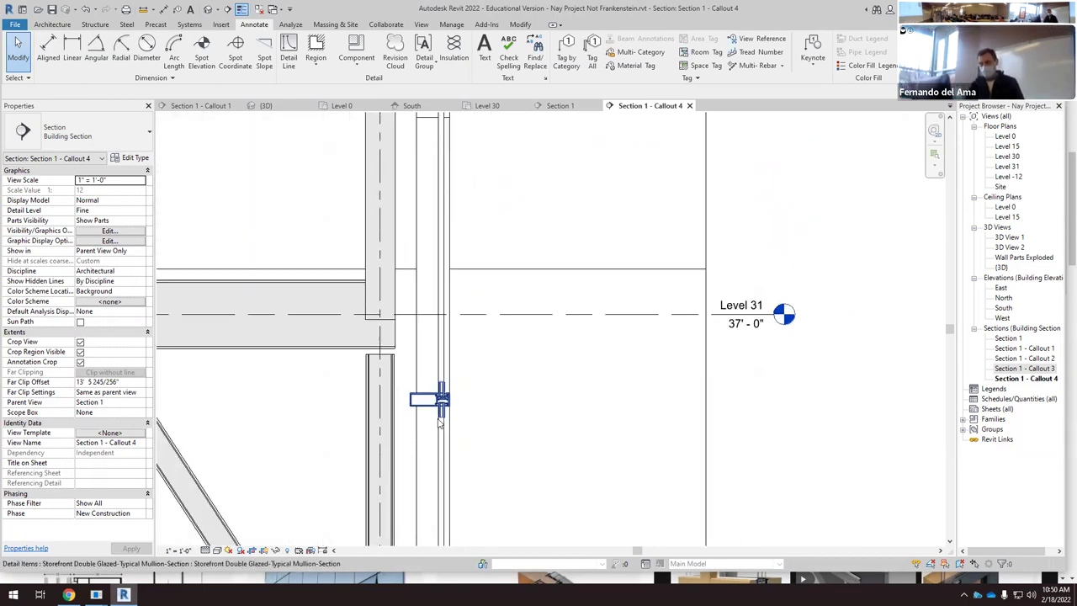
scroll(438, 216, "up", 5)
left_click(434, 215)
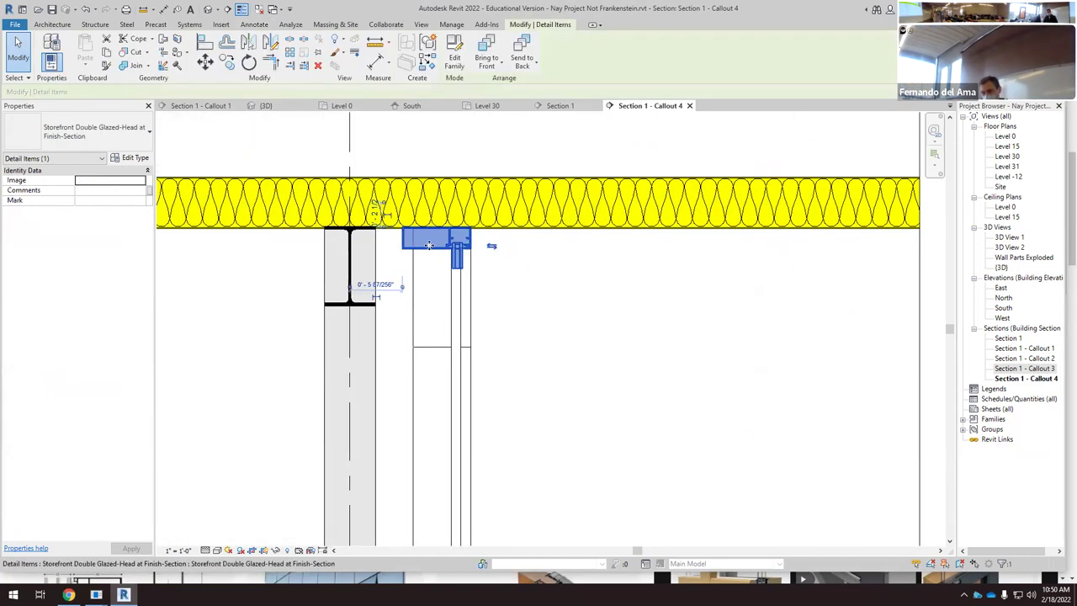
key("Escape")
scroll(421, 243, "up", 3)
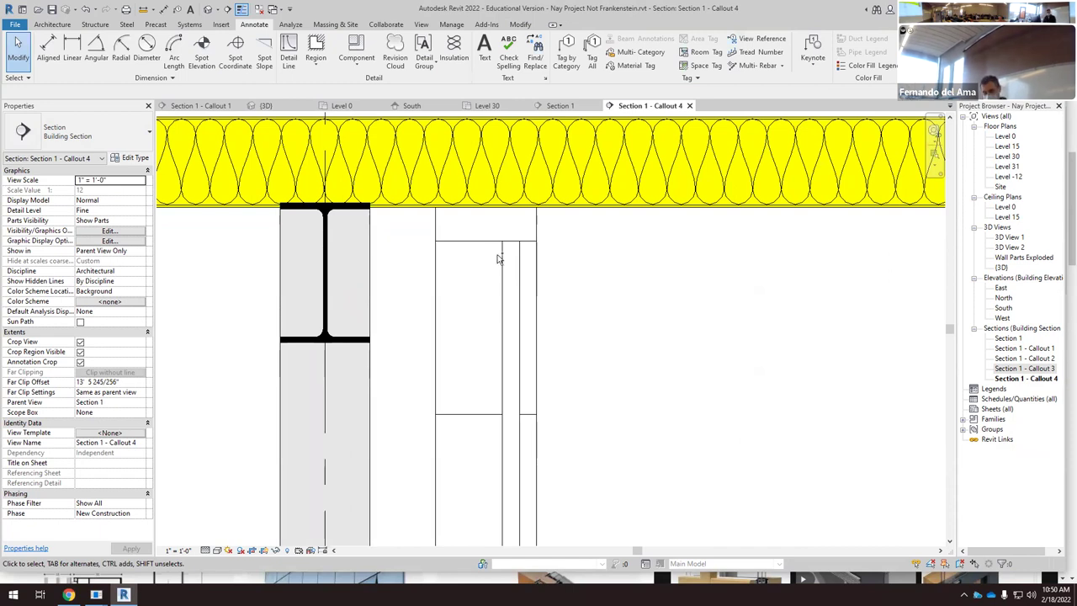
scroll(497, 259, "down", 2)
scroll(478, 243, "up", 4)
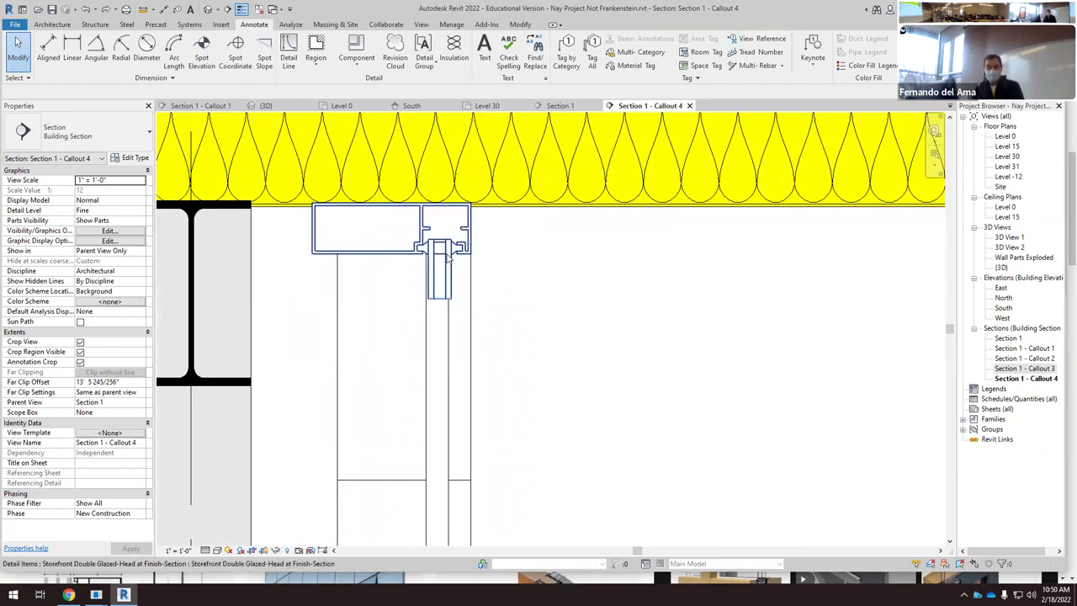
scroll(505, 273, "down", 3)
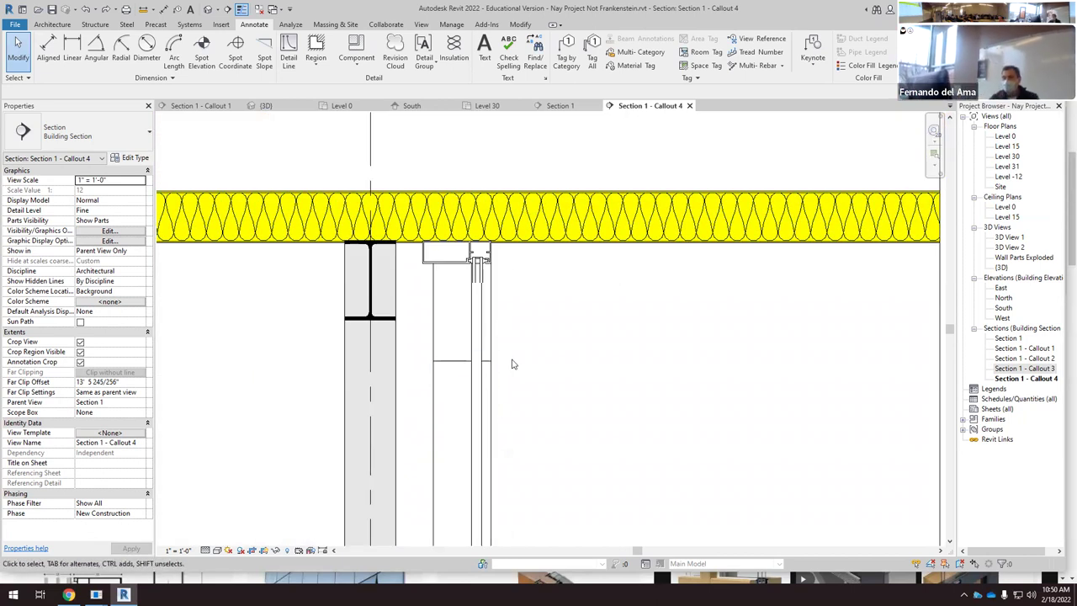
Step: Inspect the typical mullion detail below Level 31 against the vertical 50mm x 150mm curtain wall mullion behind it
scroll(510, 364, "down", 5)
scroll(488, 445, "up", 4)
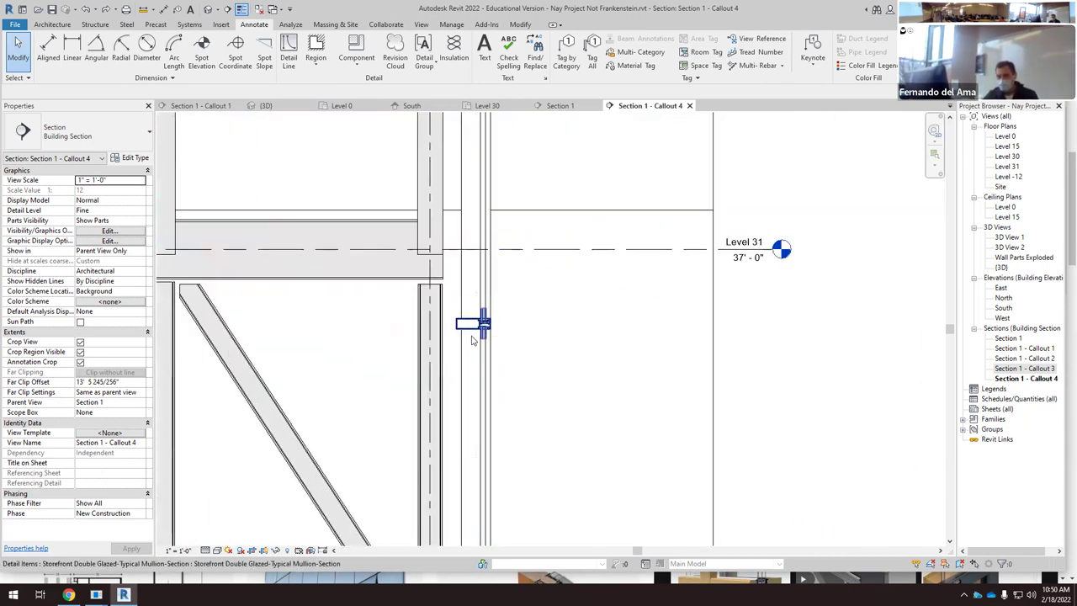
scroll(473, 339, "up", 3)
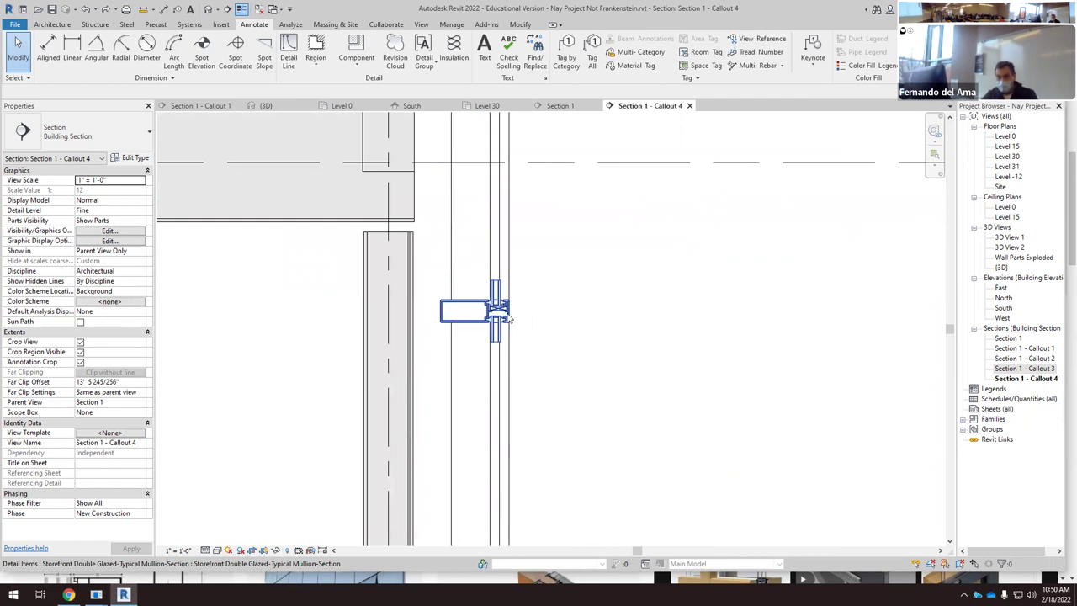
left_click(508, 316)
scroll(512, 400, "up", 1)
left_click(512, 405)
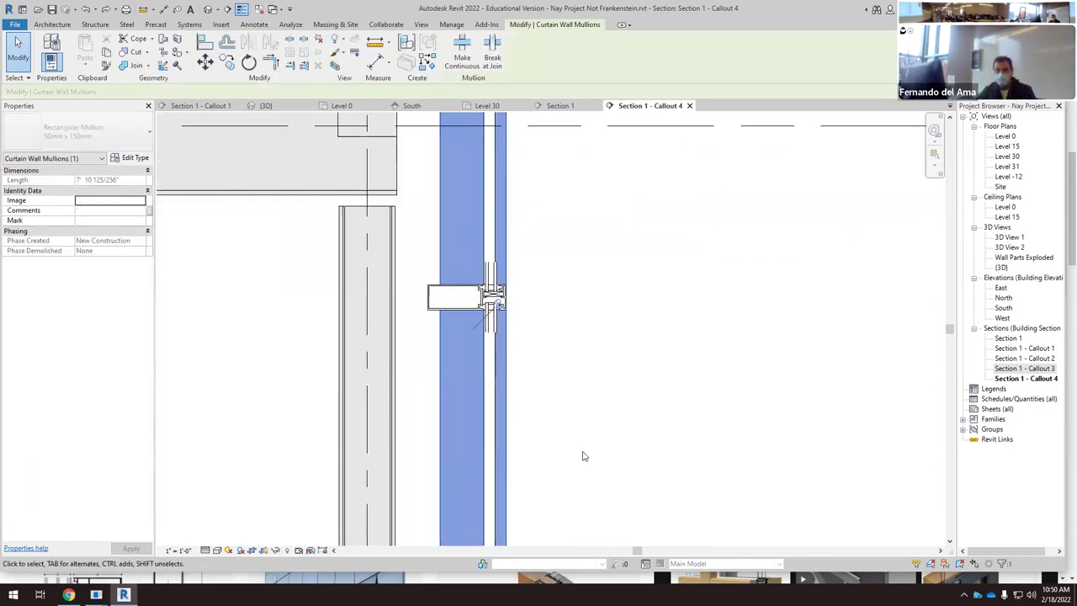
scroll(591, 365, "down", 6)
left_click(761, 398)
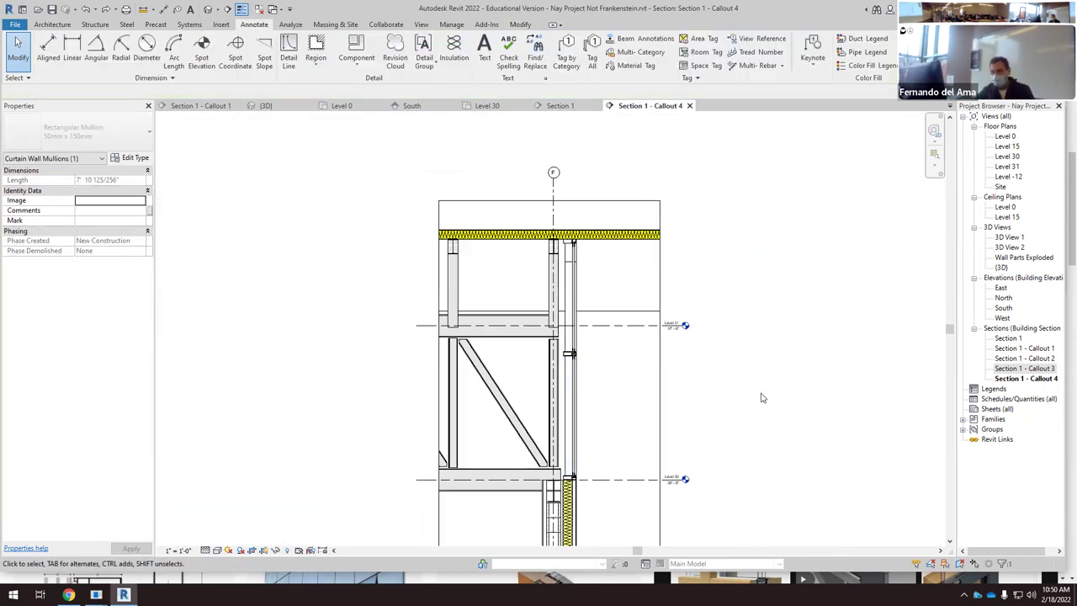
Step: Hide two overlapping vertical curtain wall mullions one by one as elements in the Section 1 - Callout 4 view
scroll(627, 423, "up", 3)
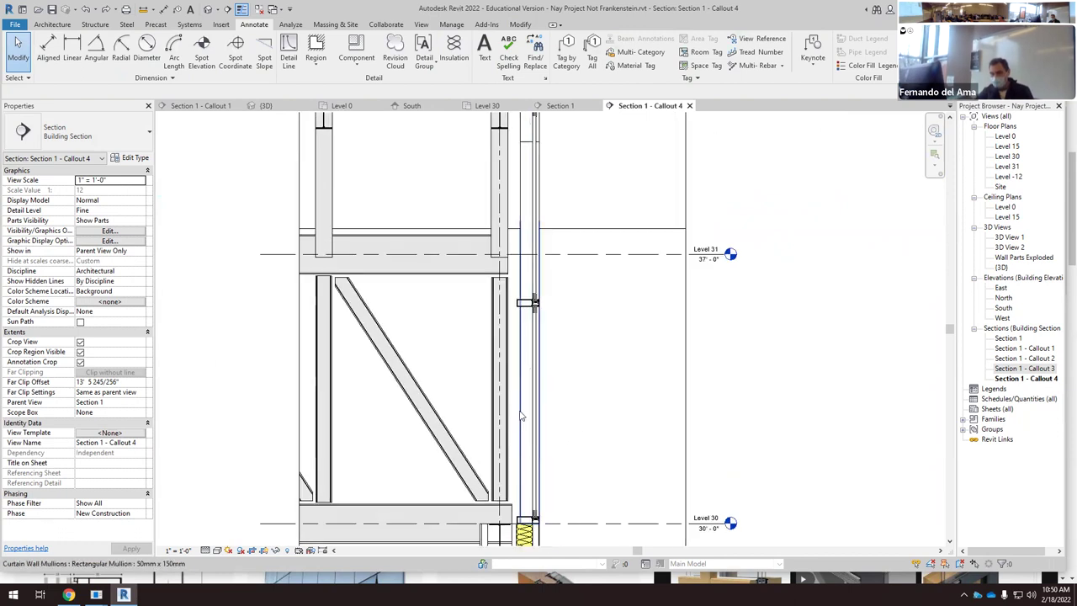
right_click(521, 417)
mouse_move(597, 217)
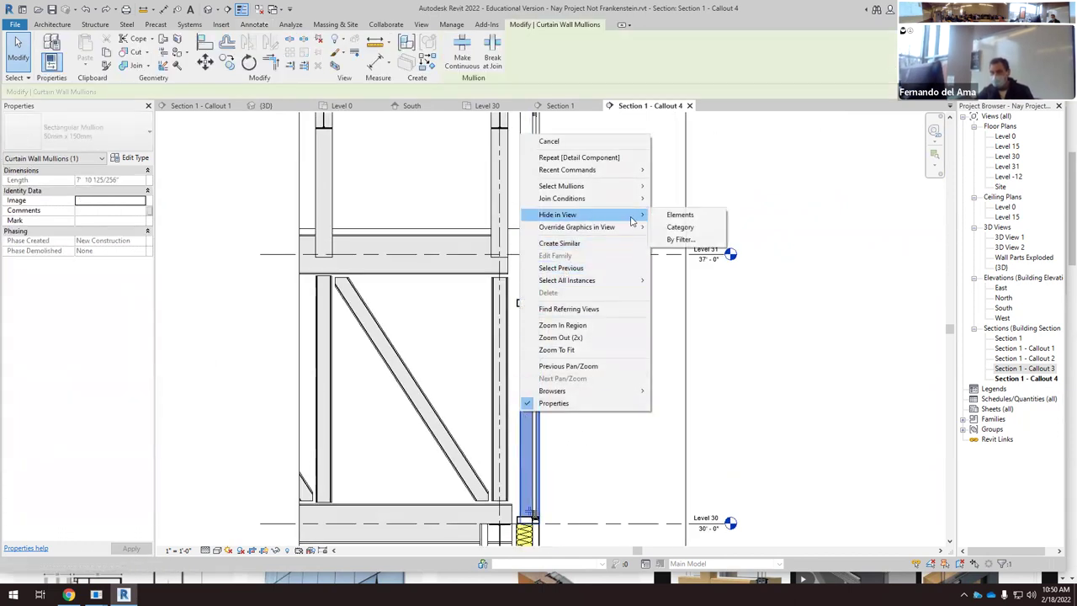
left_click(679, 214)
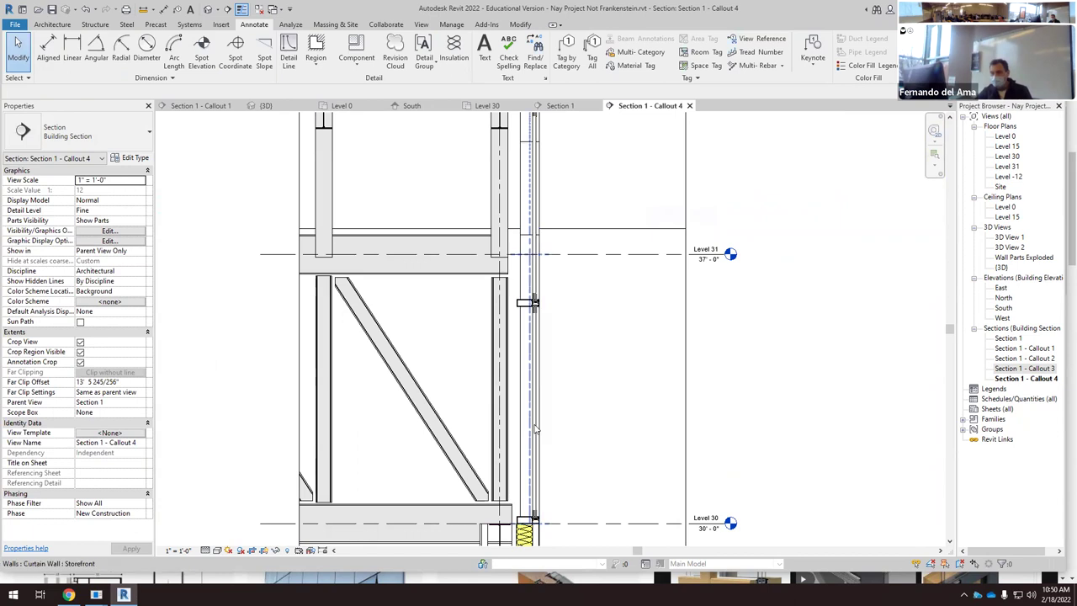
scroll(555, 396, "up", 3)
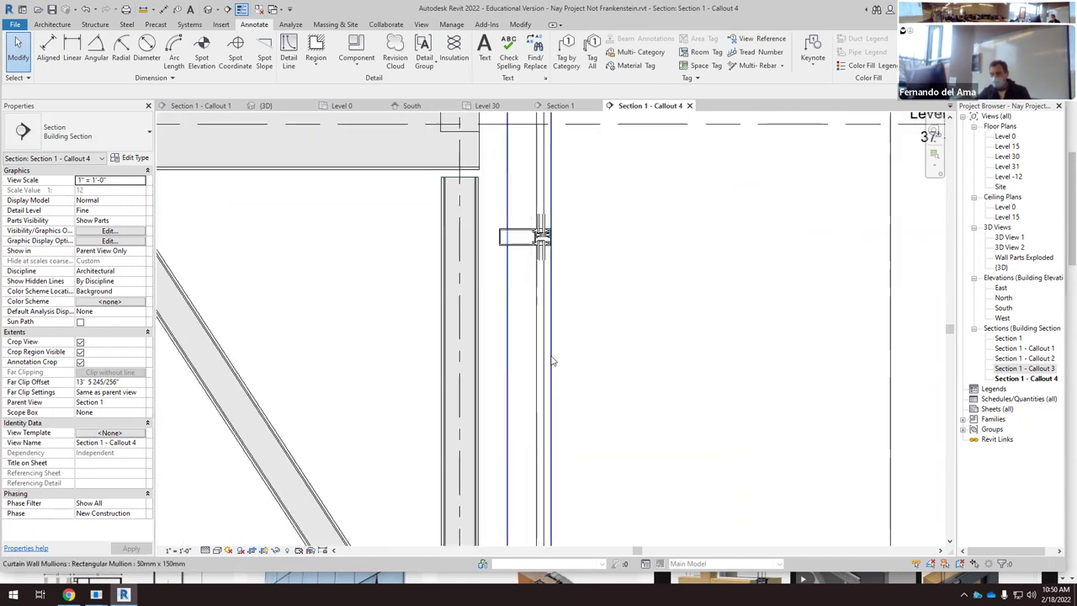
left_click(551, 362)
right_click(551, 361)
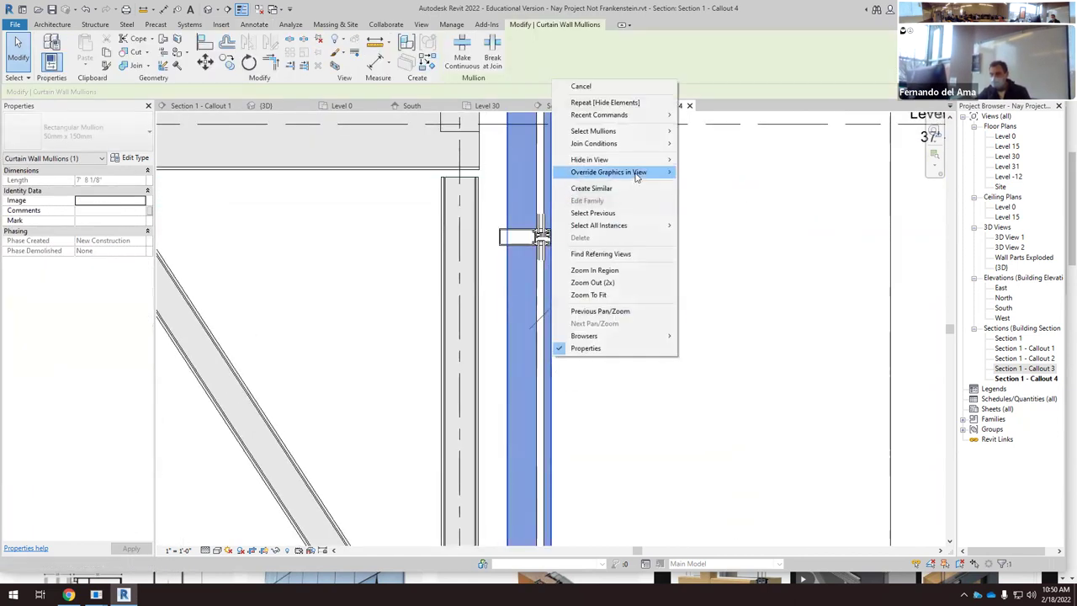
mouse_move(648, 159)
left_click(705, 160)
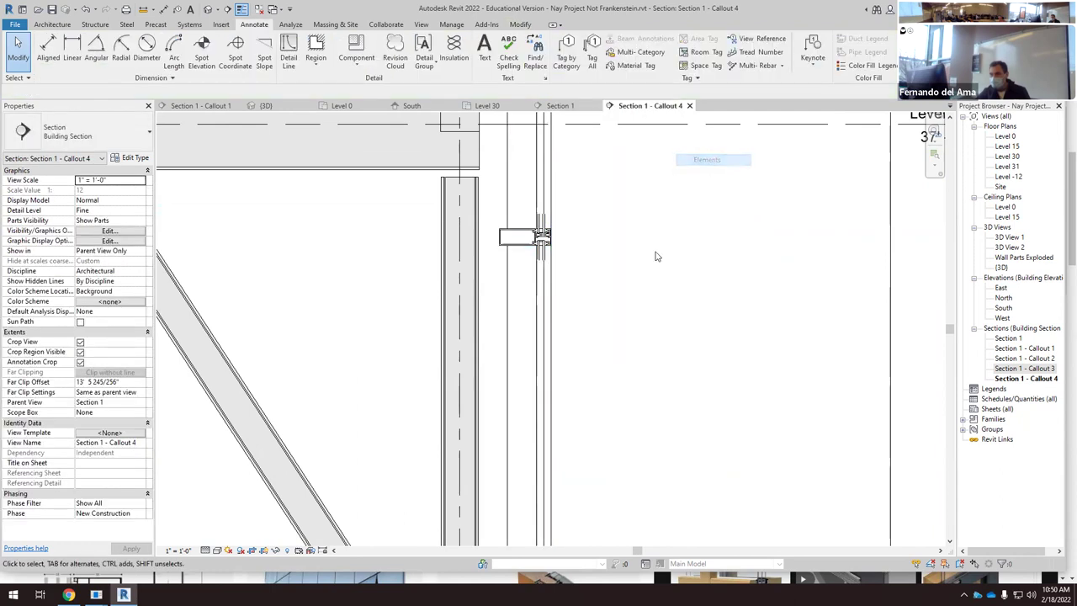
Step: Hide the entire Curtain Wall Mullions category in the Section 1 - Callout 4 view
left_click(552, 308)
right_click(554, 307)
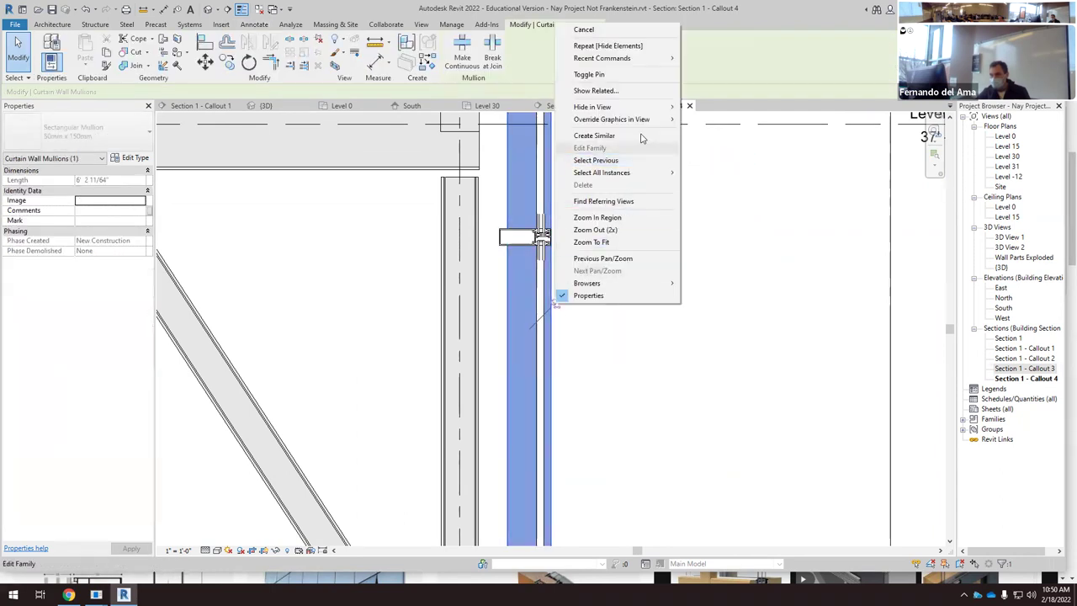
mouse_move(656, 107)
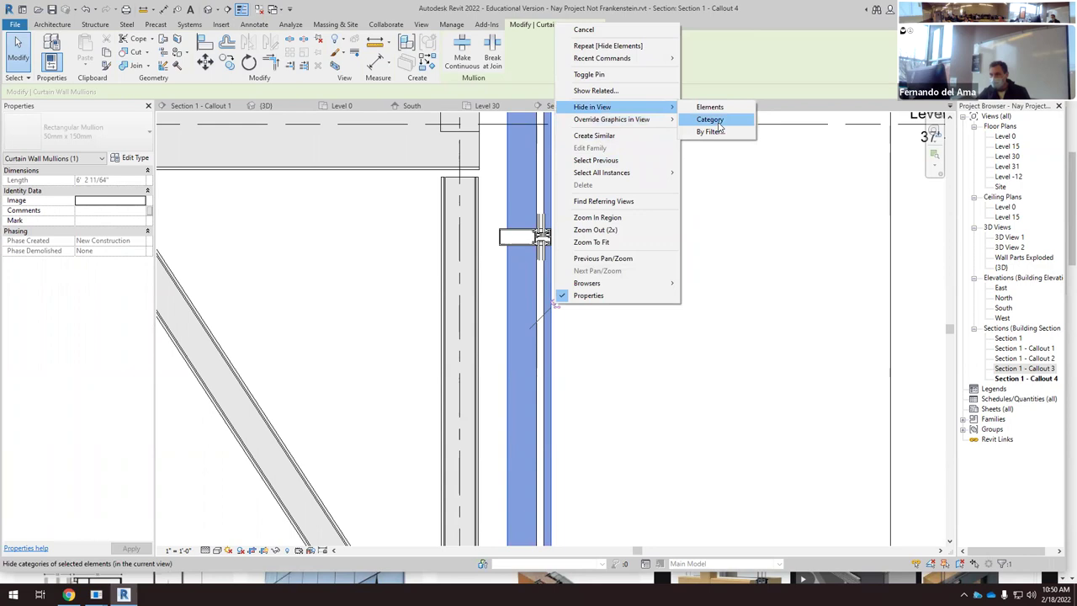
left_click(718, 122)
scroll(711, 385, "down", 4)
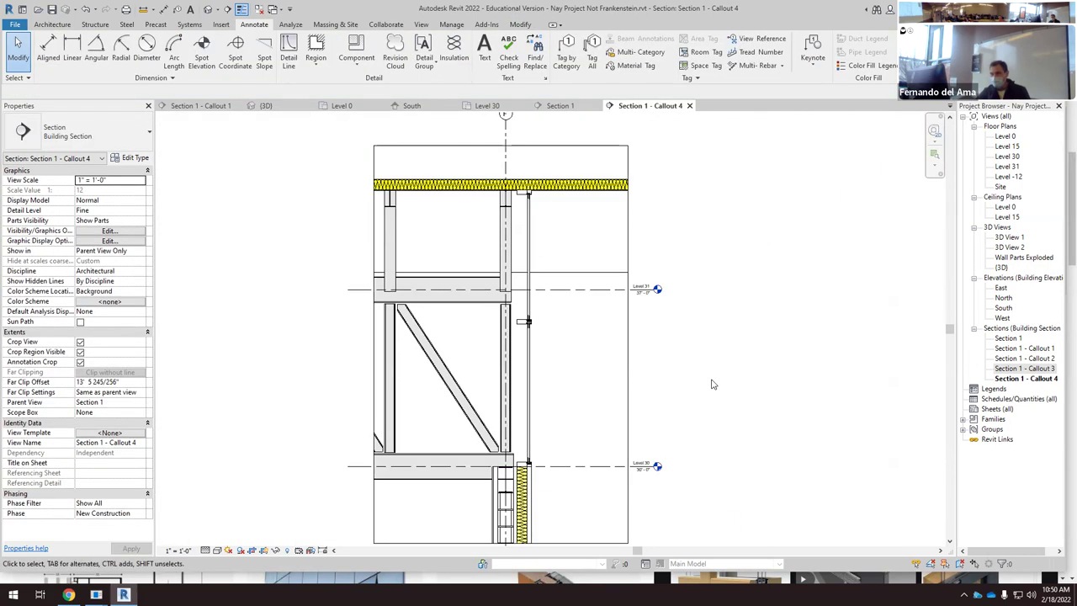
scroll(523, 328, "up", 5)
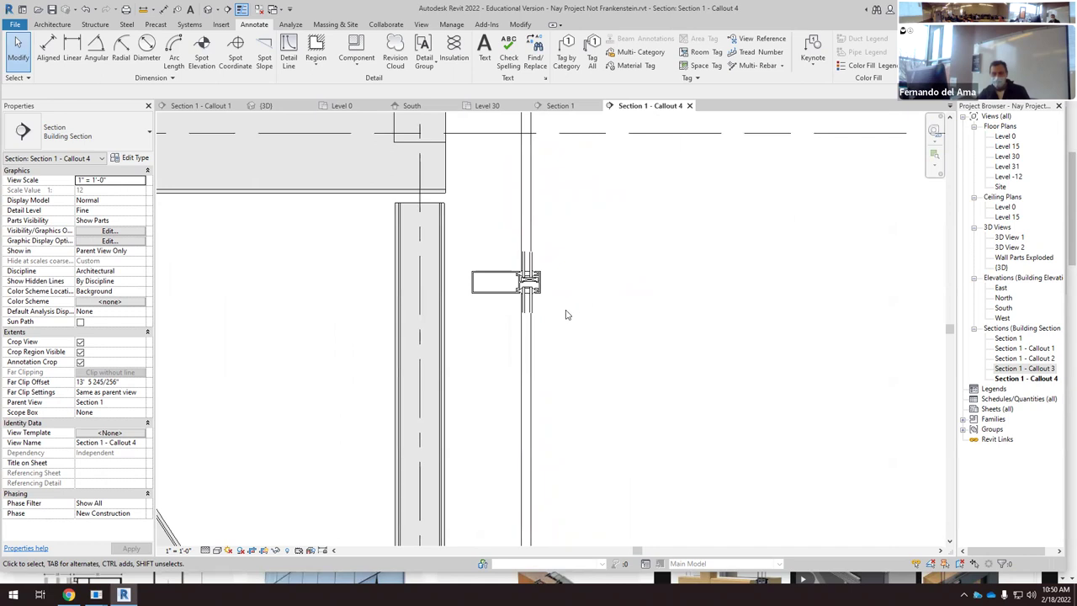
Step: Open the Storefront Double Glazed typical mullion section family below Level 31 for editing
scroll(566, 315, "up", 4)
left_click(509, 315)
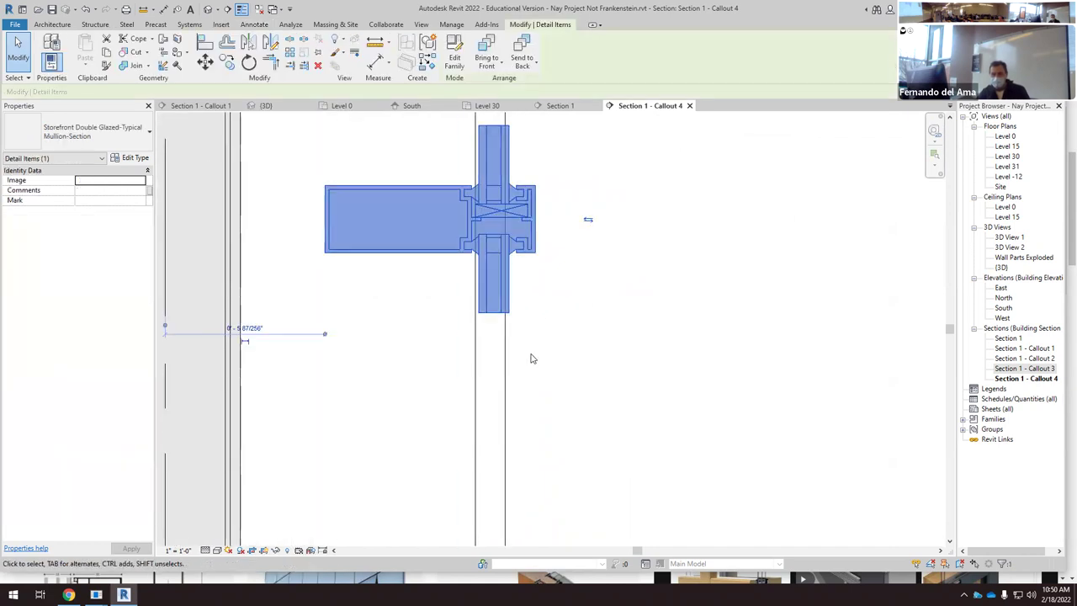
scroll(528, 351, "down", 5)
scroll(525, 340, "down", 4)
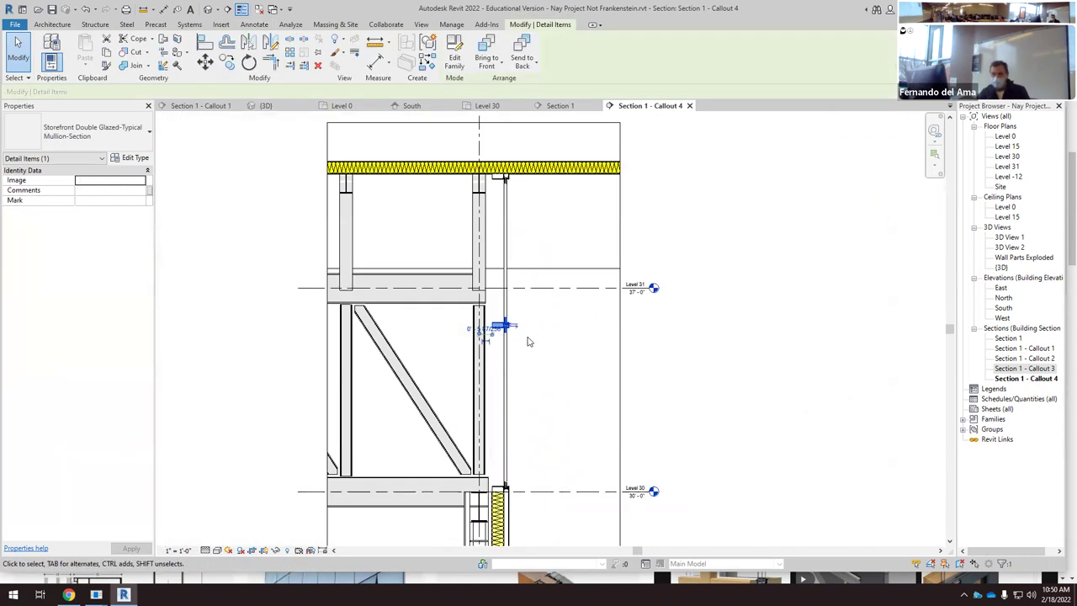
scroll(536, 339, "up", 4)
scroll(539, 339, "up", 2)
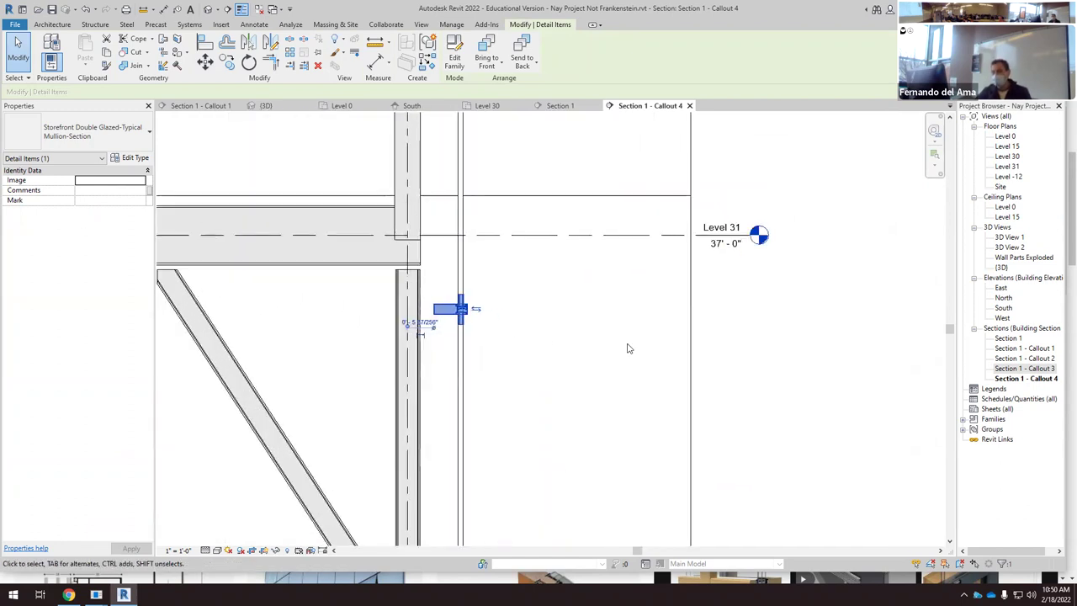
left_click(449, 65)
scroll(538, 220, "down", 5)
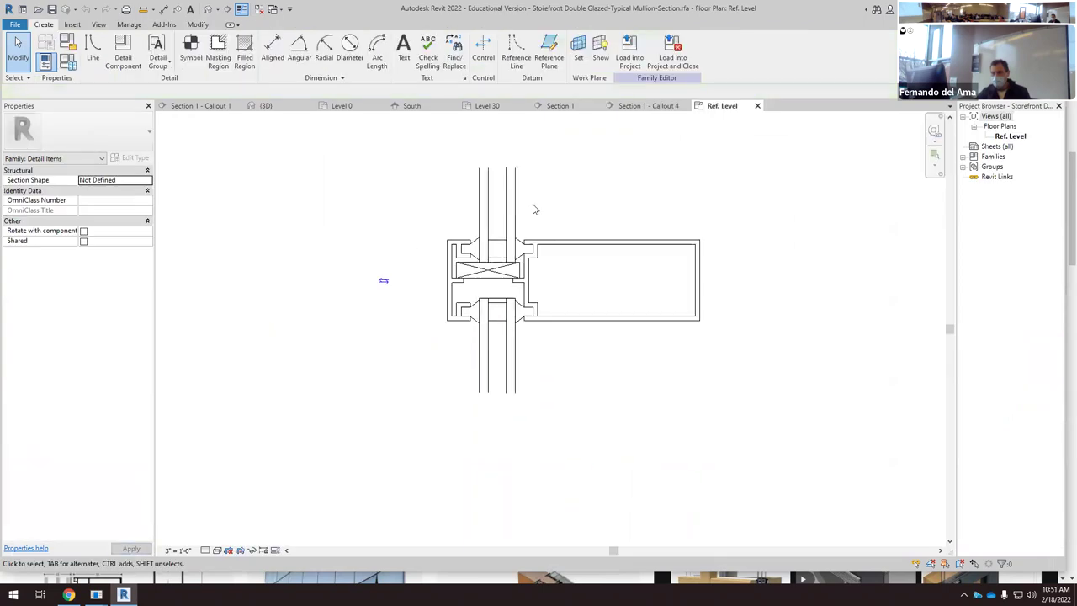
scroll(546, 236, "down", 3)
left_click(539, 251)
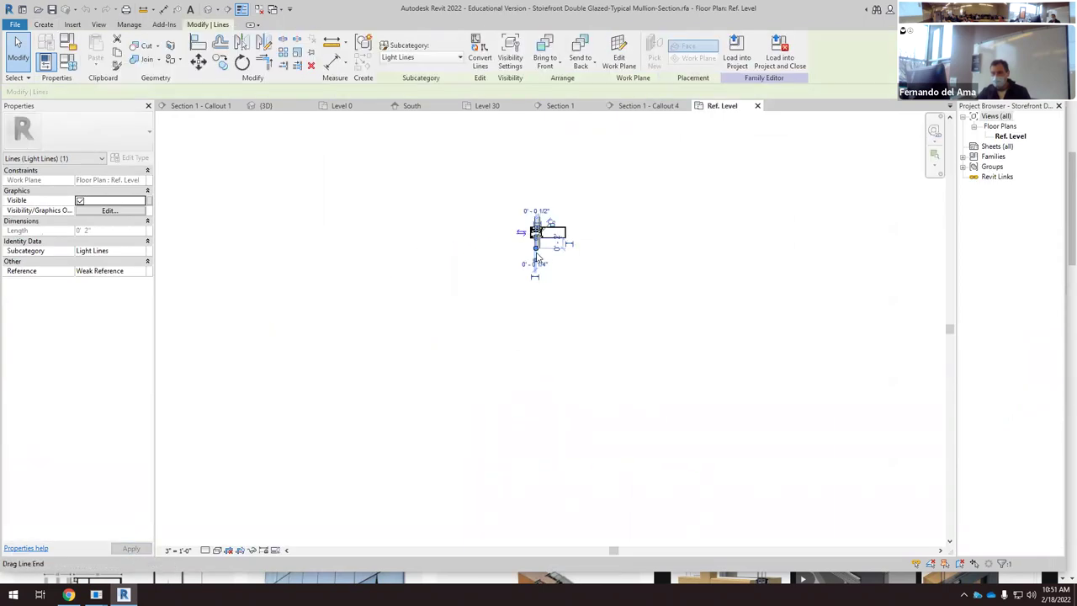
scroll(547, 253, "up", 6)
left_click(564, 252)
left_click_drag(572, 241, 479, 204)
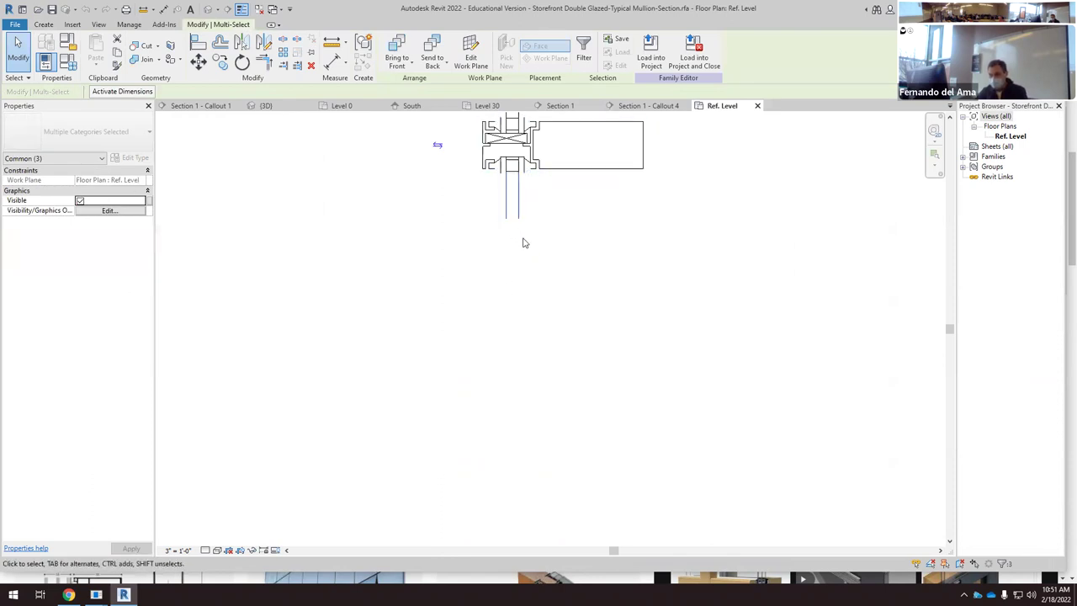
left_click(547, 274)
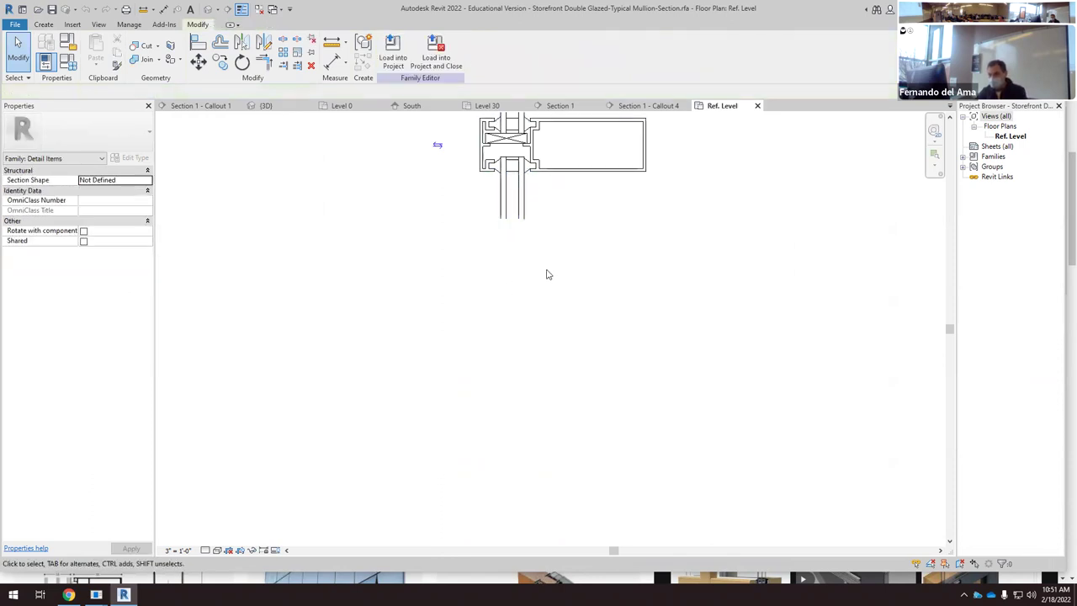
Step: Stretch the lower edge of the mullion family's masking region down well beyond the ends of the glazing lines
left_click(520, 235)
left_click_drag(514, 223, 515, 513)
scroll(542, 269, "down", 3)
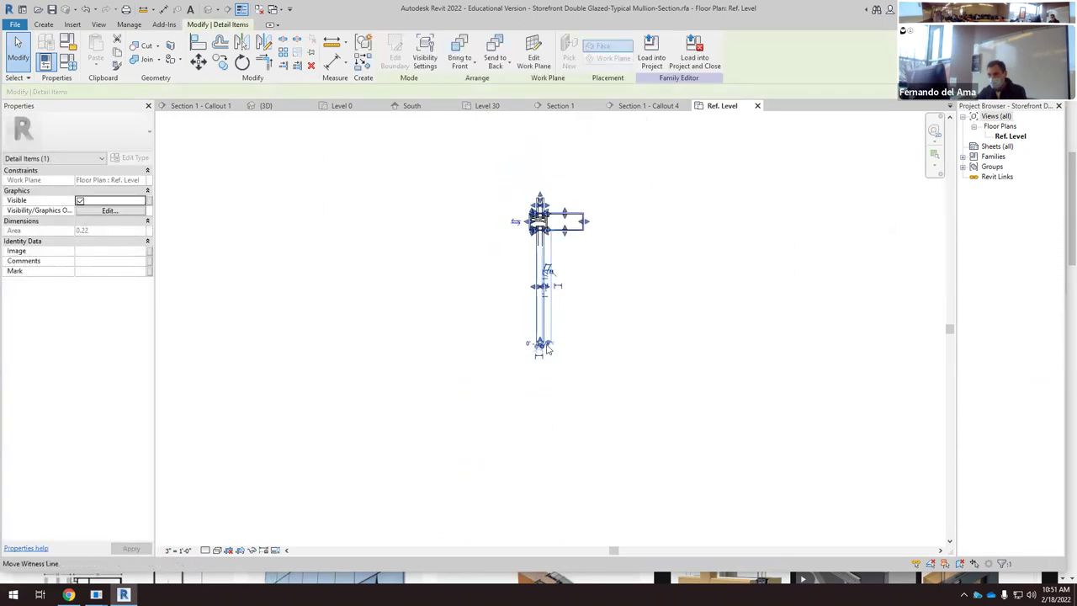
scroll(540, 353, "up", 5)
left_click_drag(543, 324, 543, 454)
scroll(613, 332, "down", 4)
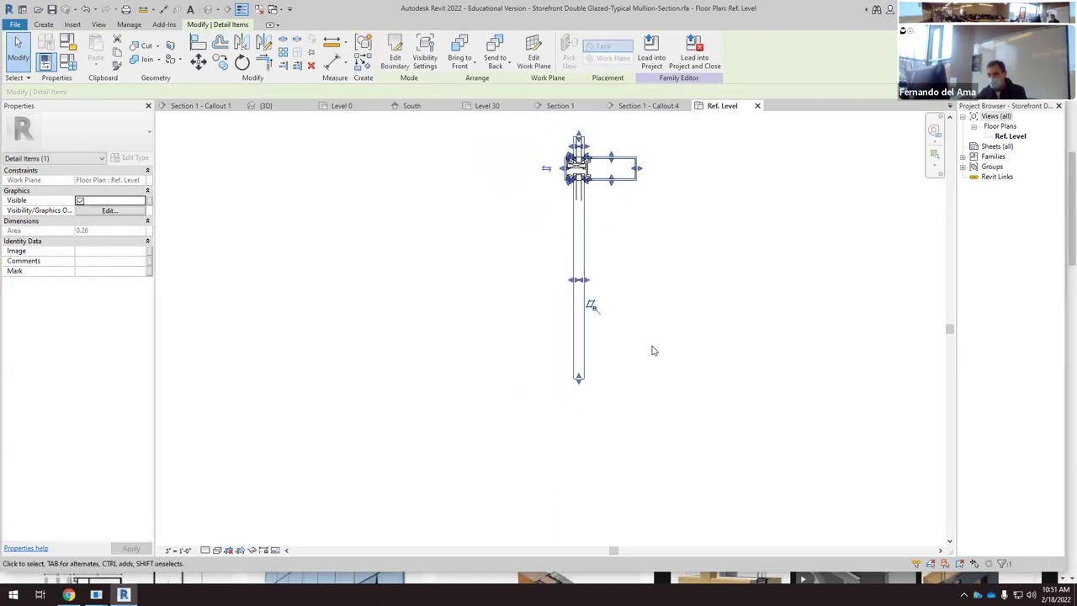
Step: Extend the glazing lines below the mullion, about 1' 7 3/8" long, down to the lower edge of the masking region
scroll(598, 193, "up", 4)
left_click(561, 215)
scroll(561, 221, "down", 2)
left_click_drag(561, 215, 560, 432)
scroll(580, 336, "up", 2)
left_click_drag(571, 312, 571, 318)
left_click_drag(571, 461, 573, 466)
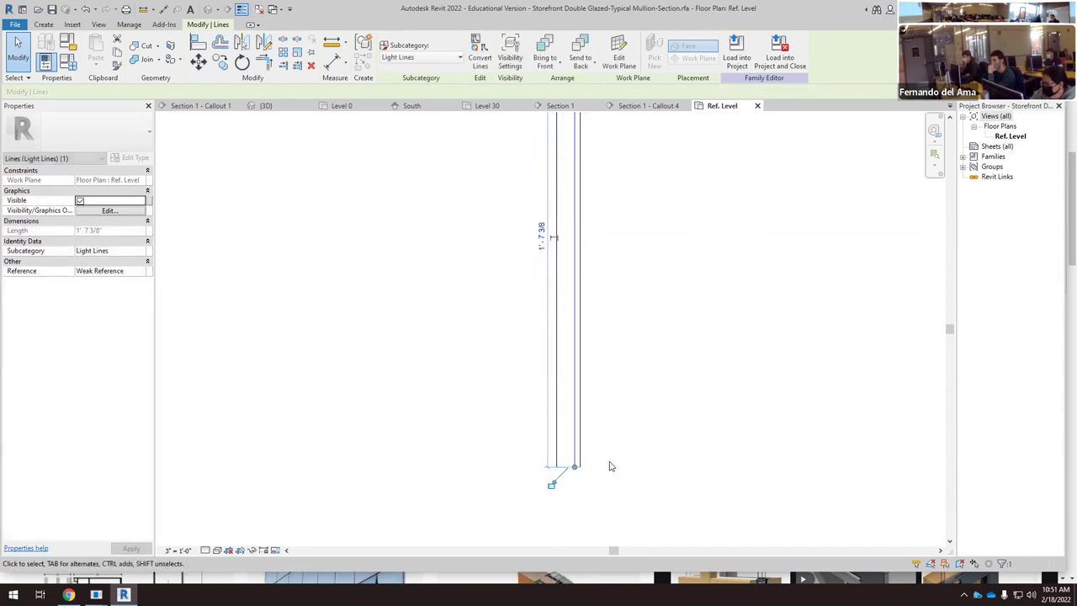
left_click(611, 466)
scroll(615, 396, "down", 2)
left_click_drag(583, 199, 582, 496)
left_click(437, 426)
scroll(437, 421, "down", 2)
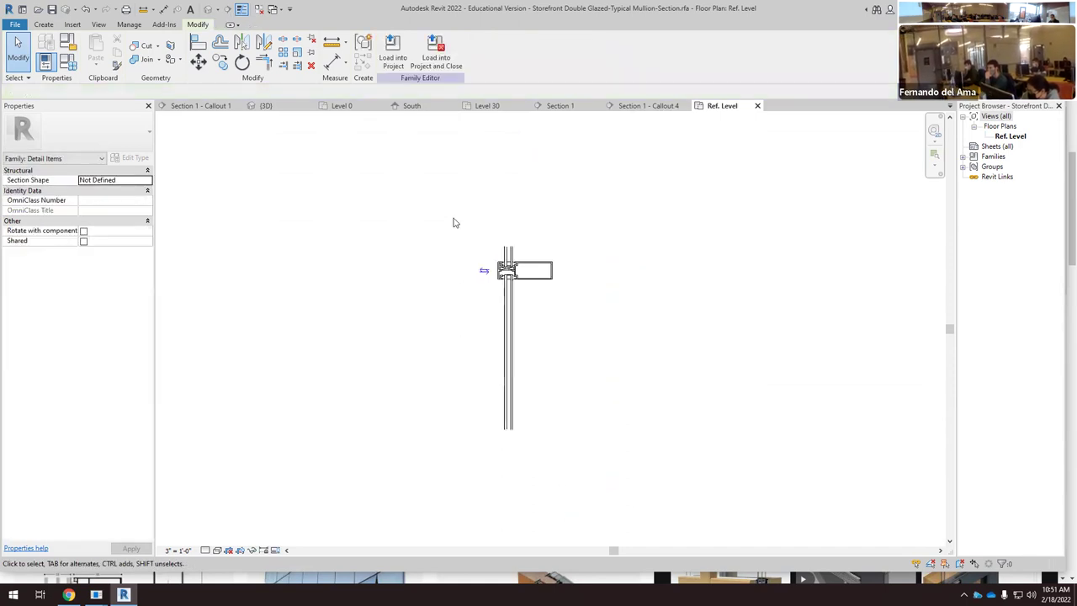
Step: Load the mullion family into the project, overwriting the existing version, and check the extended glazing in Section 1 - Callout 4
left_click(392, 59)
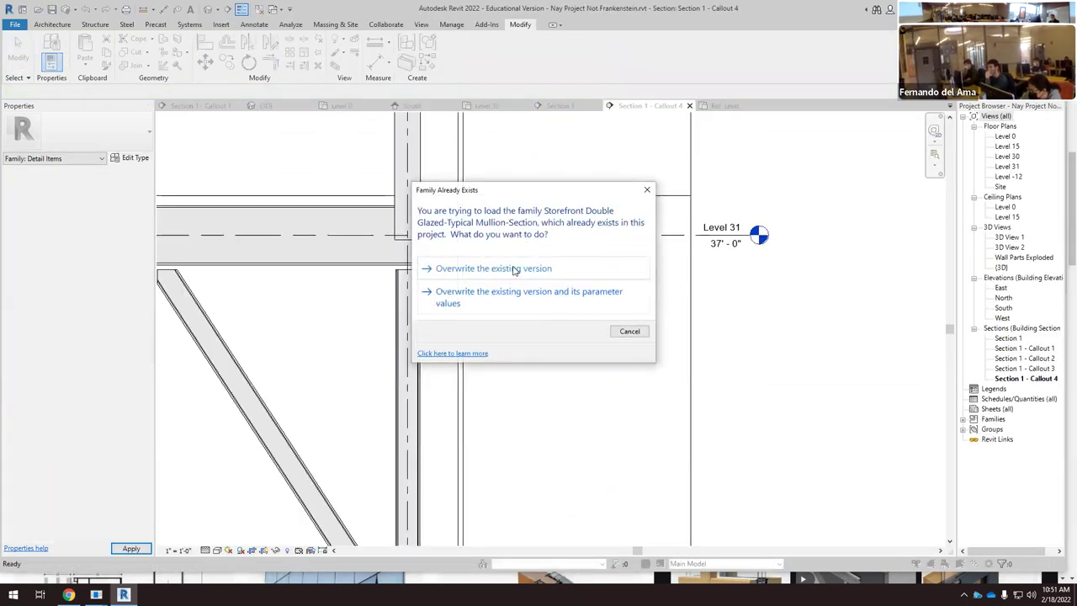
left_click(513, 268)
scroll(455, 371, "down", 2)
scroll(459, 365, "up", 2)
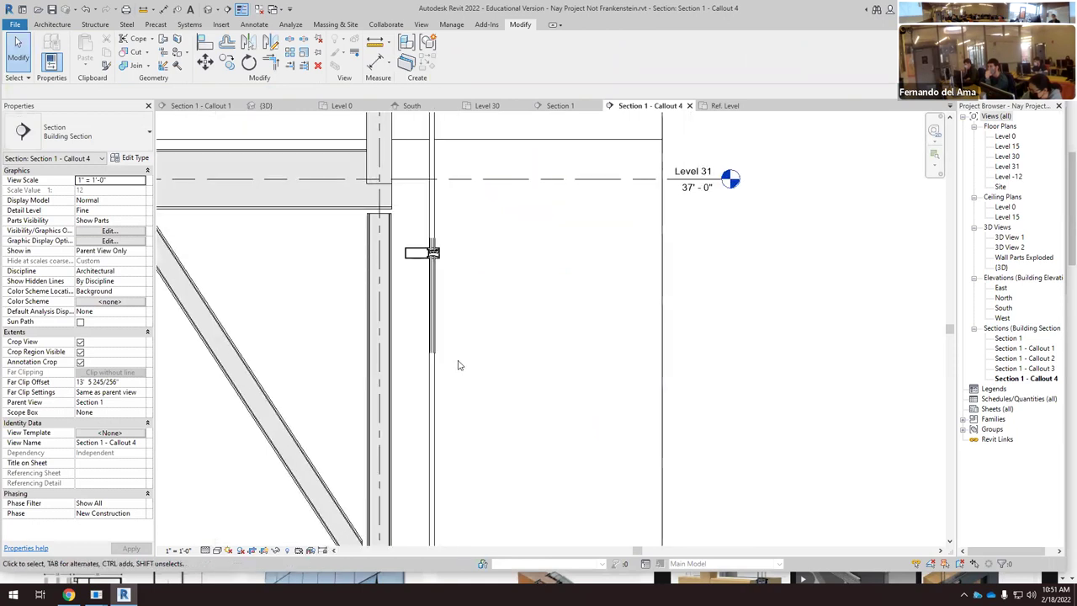
scroll(459, 365, "up", 3)
left_click(408, 334)
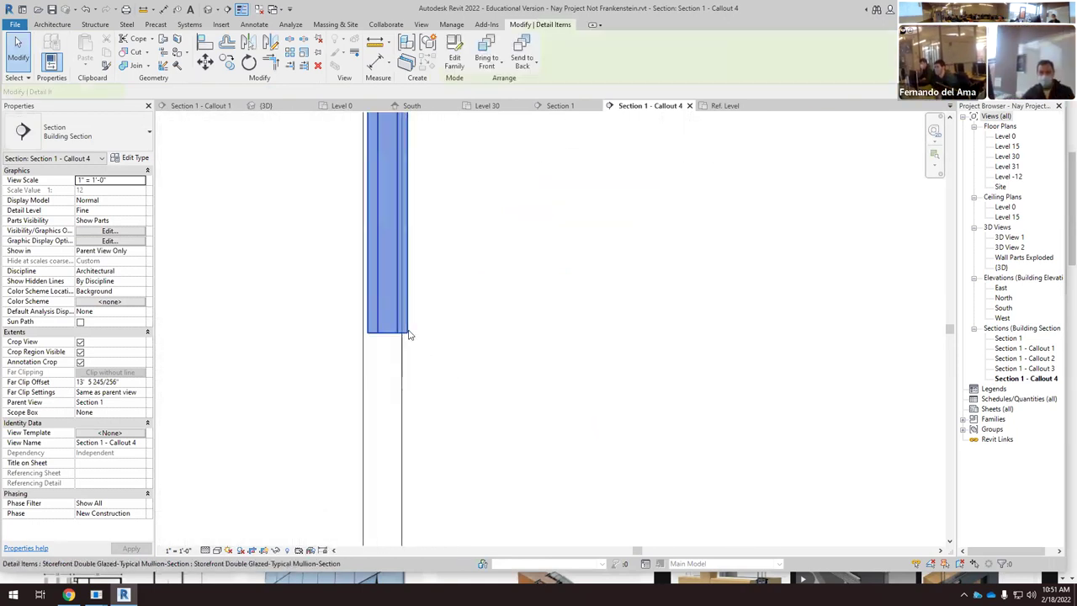
scroll(459, 332, "down", 5)
left_click(542, 371)
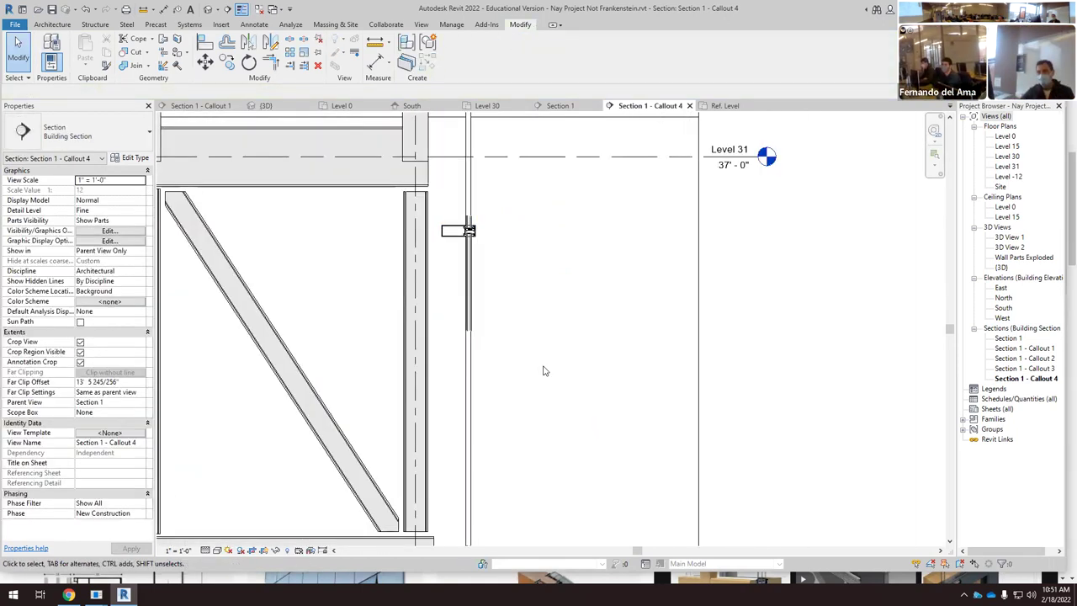
Step: Open the Storefront Double Glazed head at finish section family under the insulated roof and fit its whole profile in view
scroll(504, 303, "down", 3)
scroll(499, 293, "up", 2)
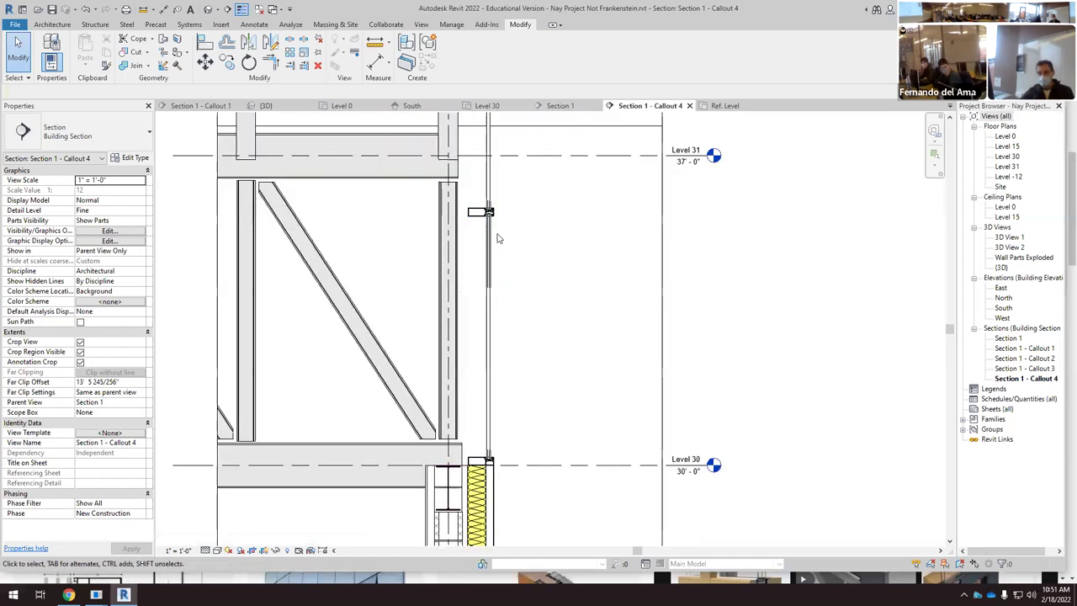
scroll(497, 238, "up", 2)
scroll(488, 212, "down", 1)
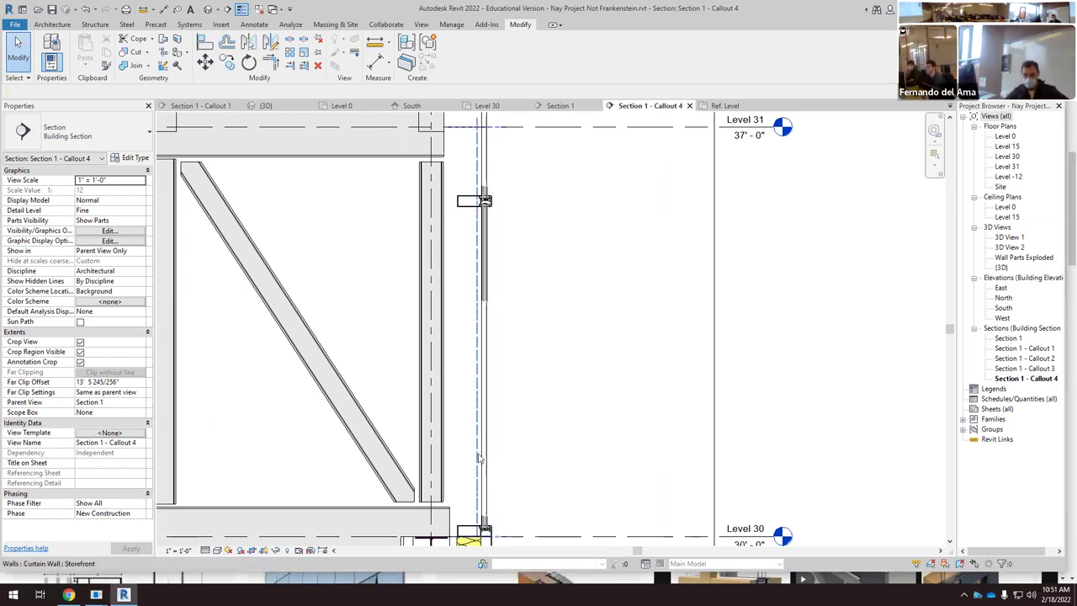
scroll(492, 378, "down", 2)
scroll(508, 314, "down", 5)
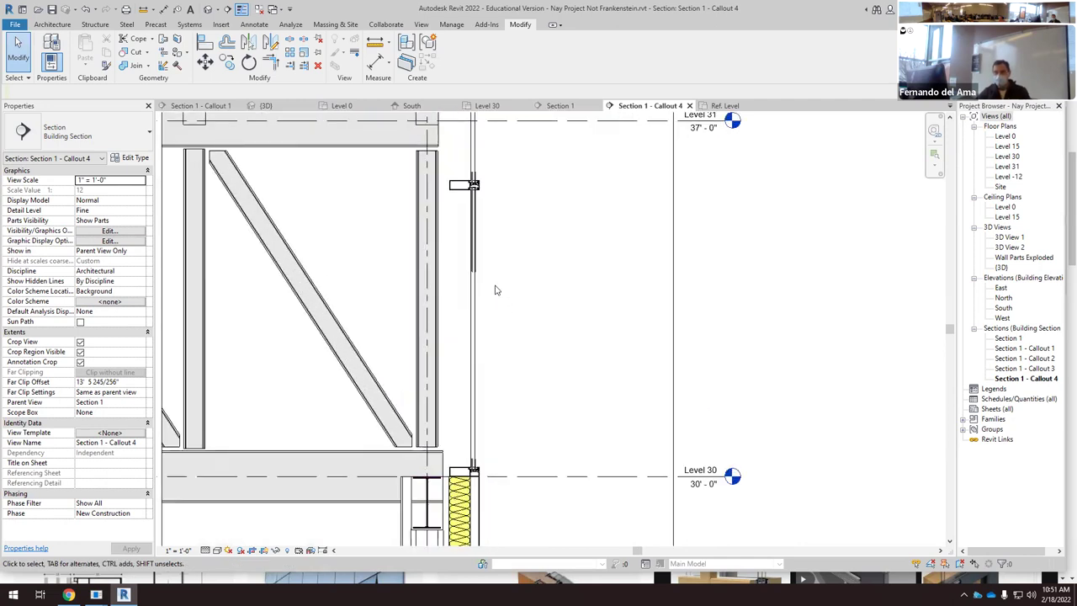
scroll(505, 243, "up", 6)
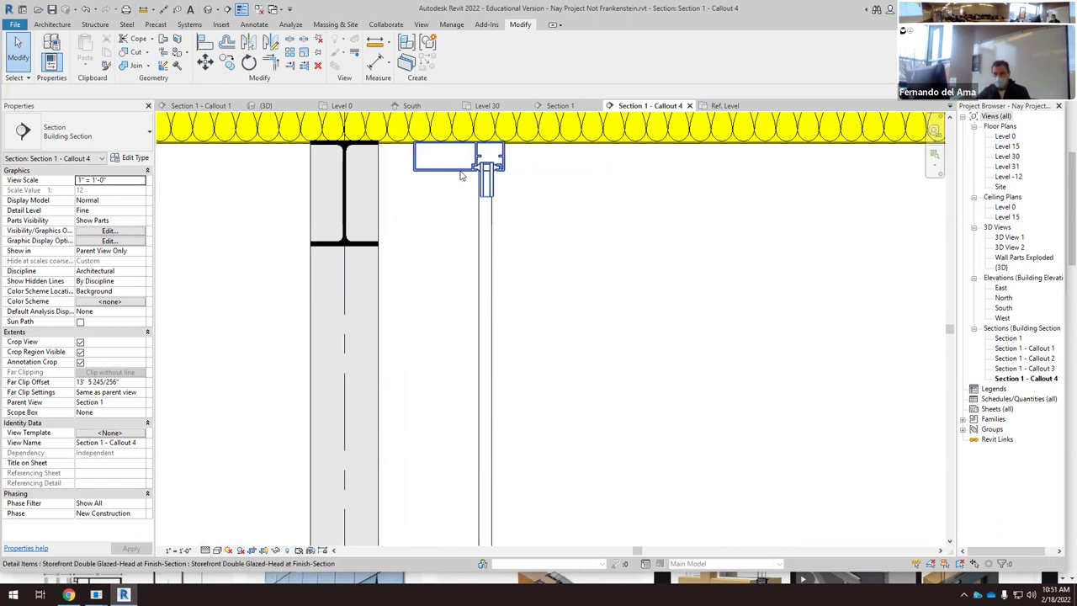
double_click(458, 175)
scroll(594, 296, "up", 1)
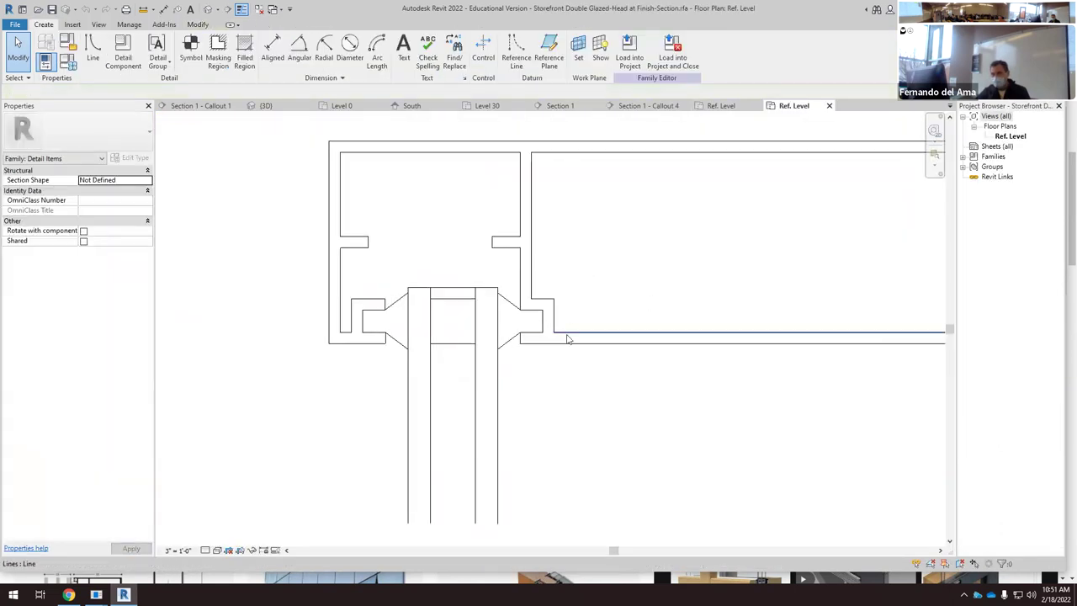
left_click(567, 339)
key("z")
key("f")
left_click(623, 409)
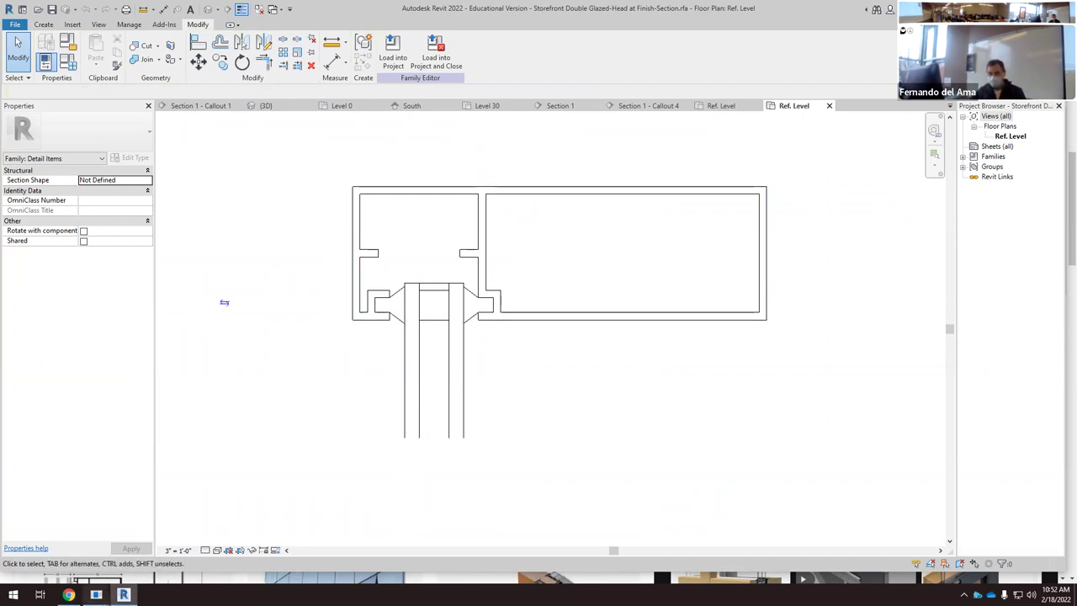
Step: Switch to Chrome and enlarge the first Schuco curtain wall construction detail in the image results
mouse_move(68, 594)
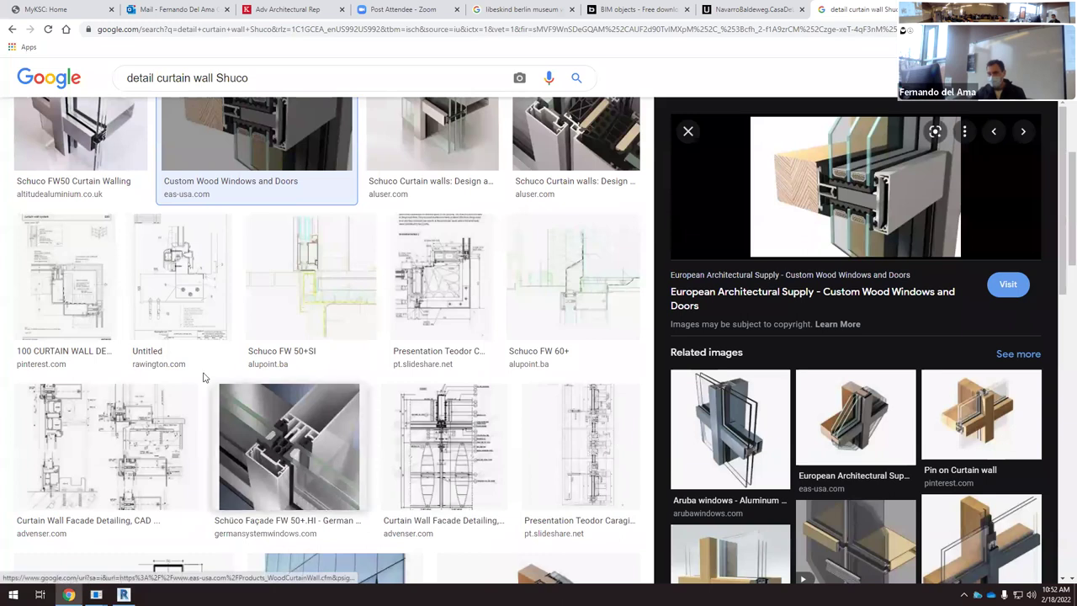
scroll(199, 412, "up", 5)
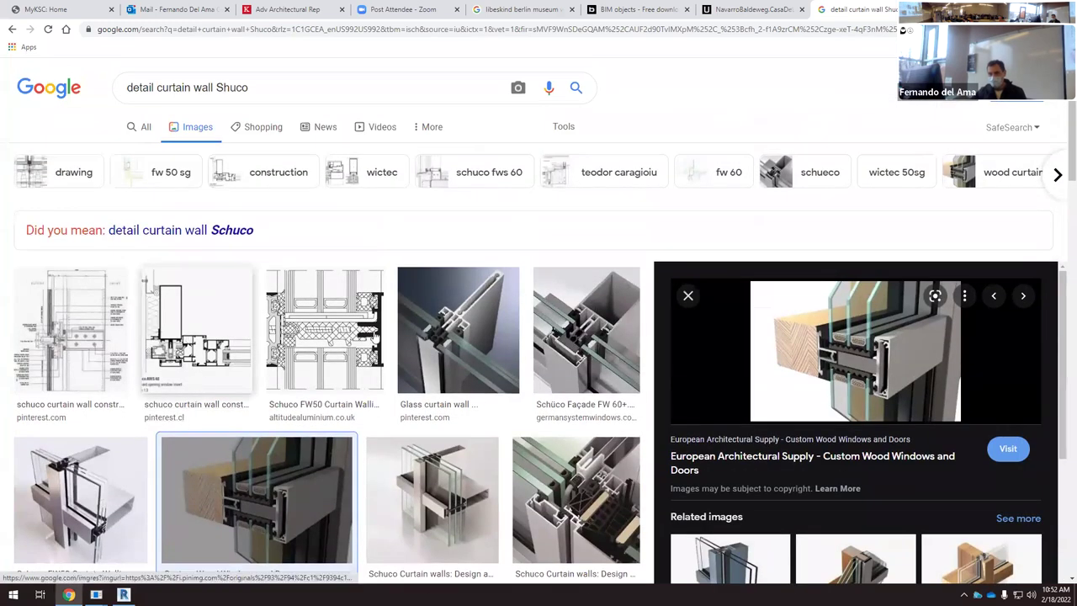
left_click(51, 340)
scroll(856, 374, "up", 1)
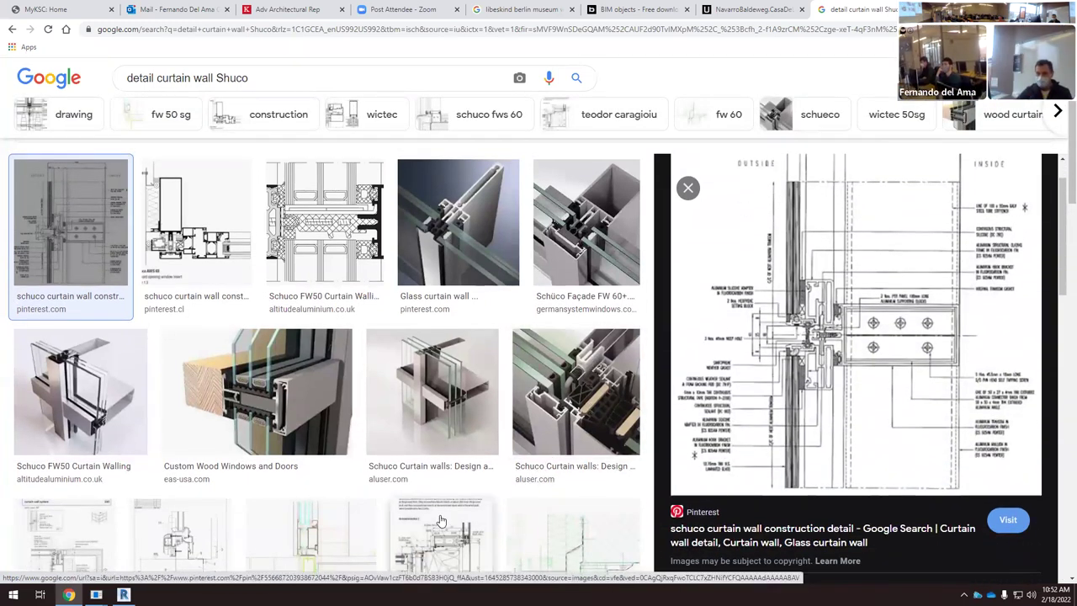
Step: Switch back to Revit and compare the head at finish profile with the Schuco reference detail
left_click(123, 594)
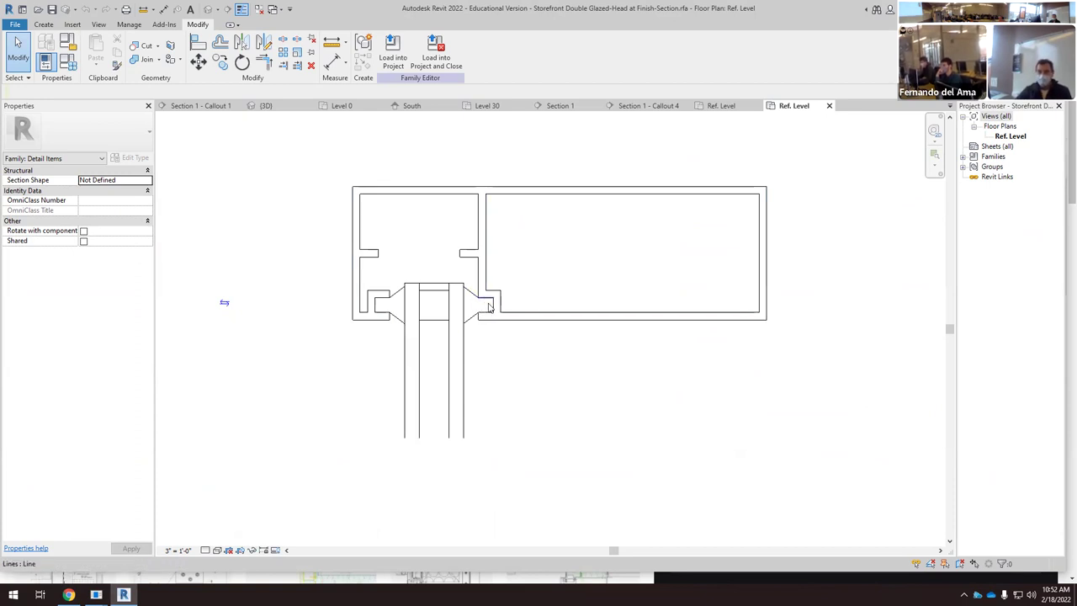
scroll(450, 328, "up", 1)
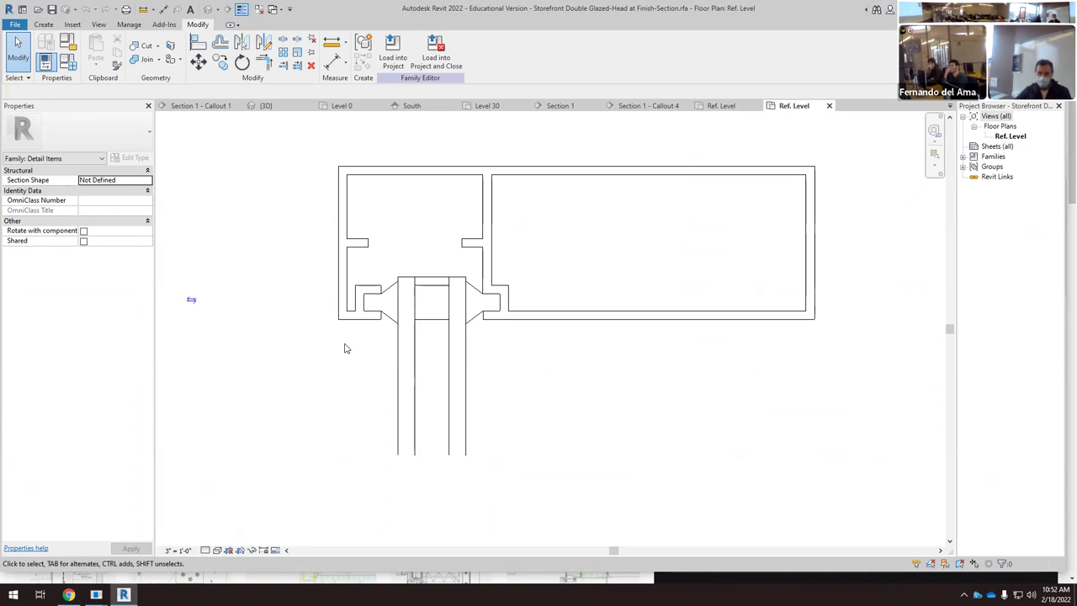
scroll(404, 305, "down", 1)
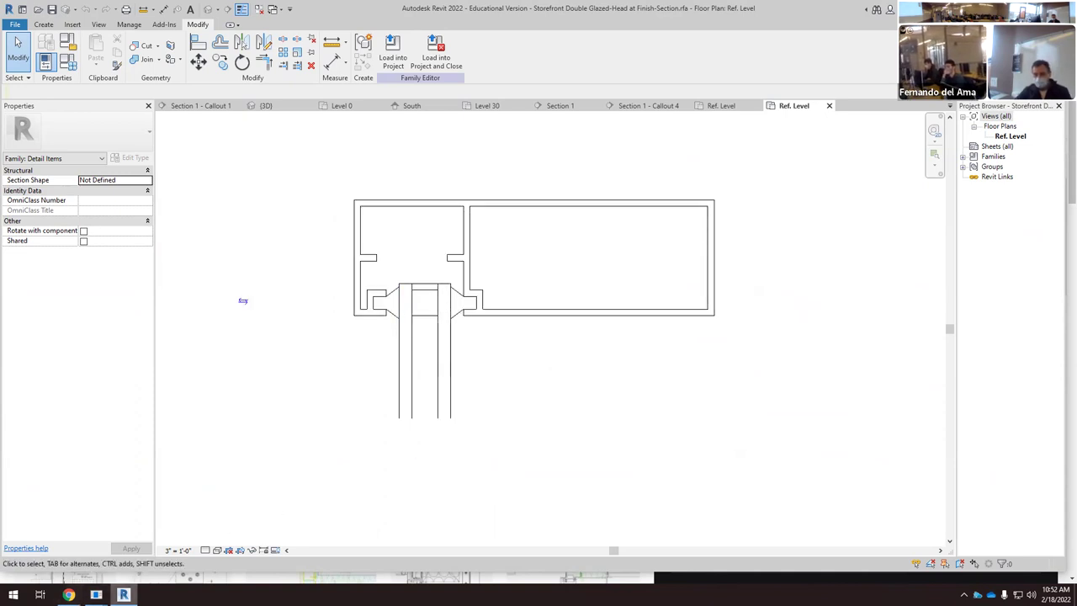
key("alt+Tab")
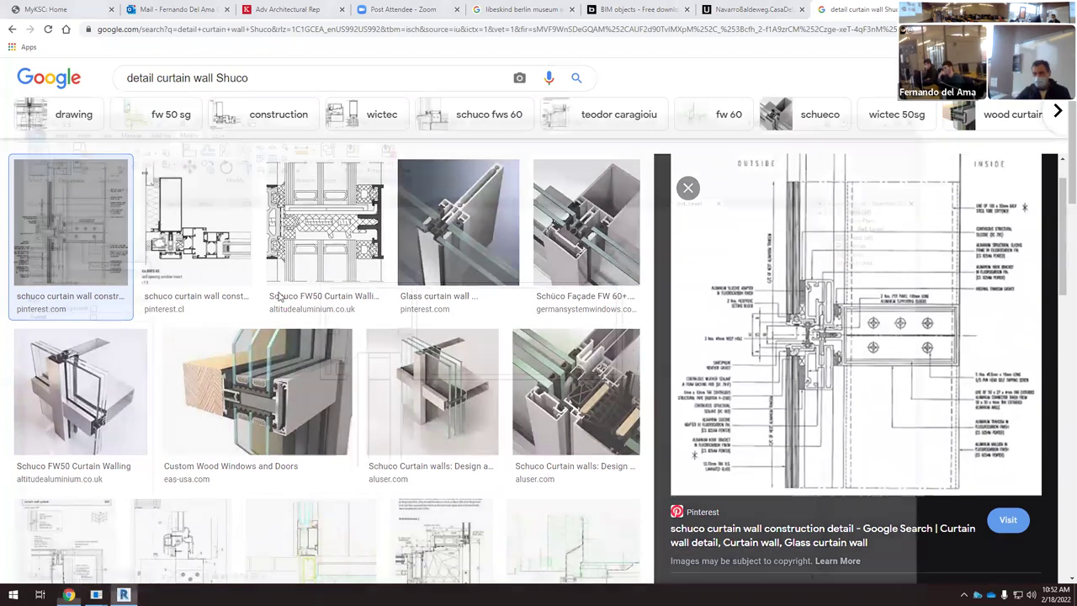
key("alt+Tab")
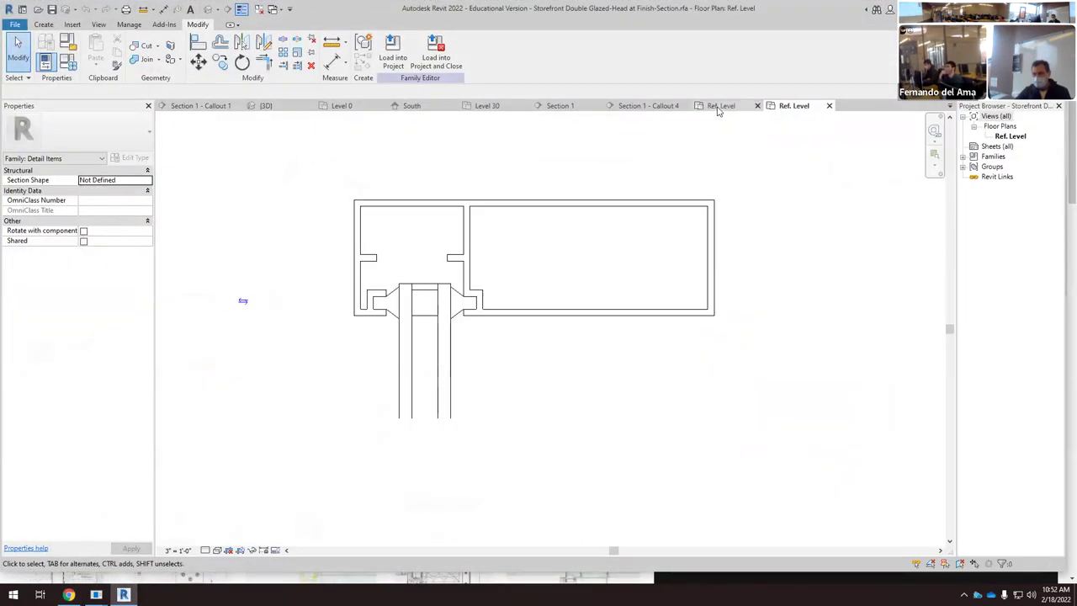
Step: Return to Section 1 - Callout 4 and examine the placed storefront details, checking them against the parent Section 1 view
left_click(646, 106)
scroll(477, 226, "down", 1)
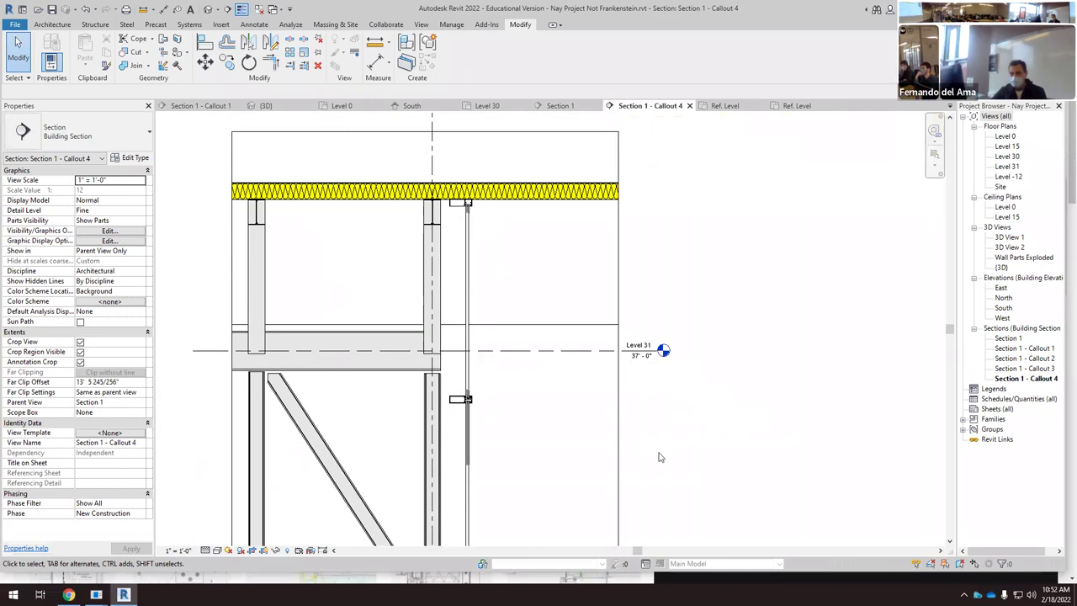
scroll(458, 439, "up", 4)
scroll(484, 391, "down", 4)
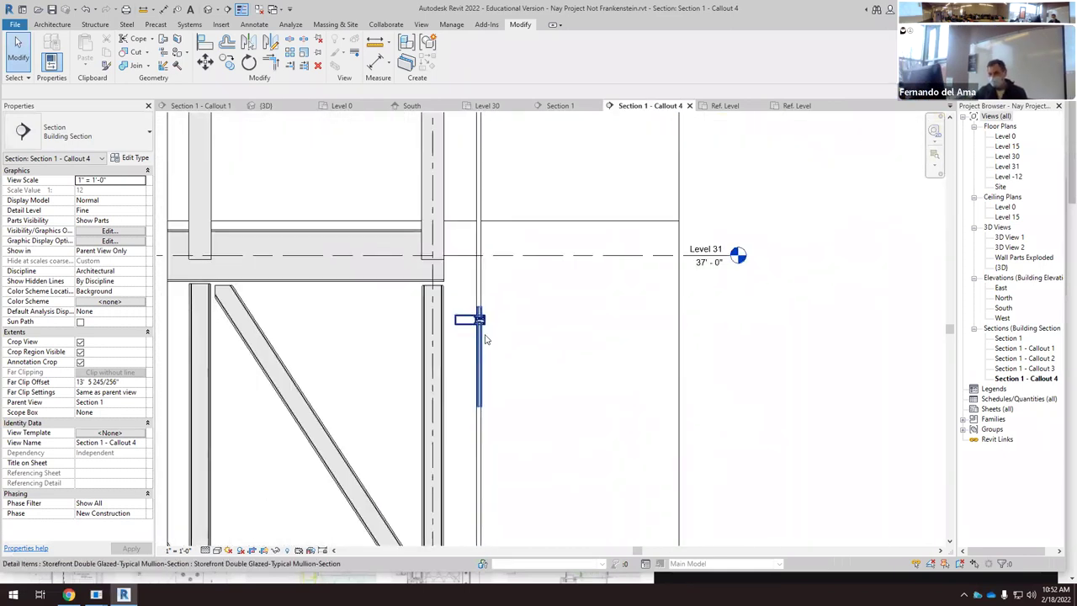
scroll(485, 339, "down", 2)
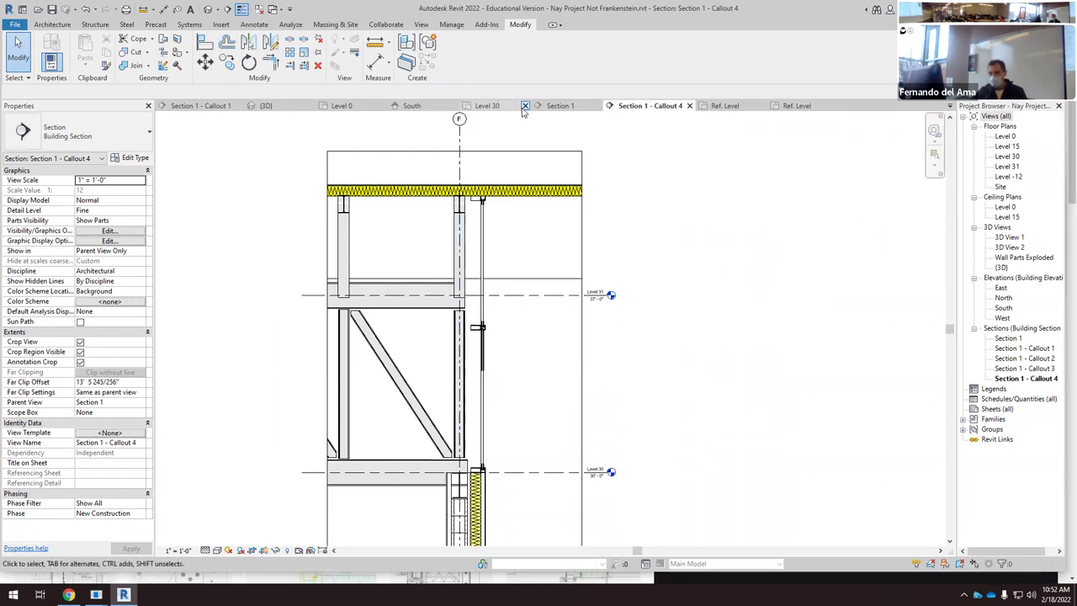
left_click(557, 106)
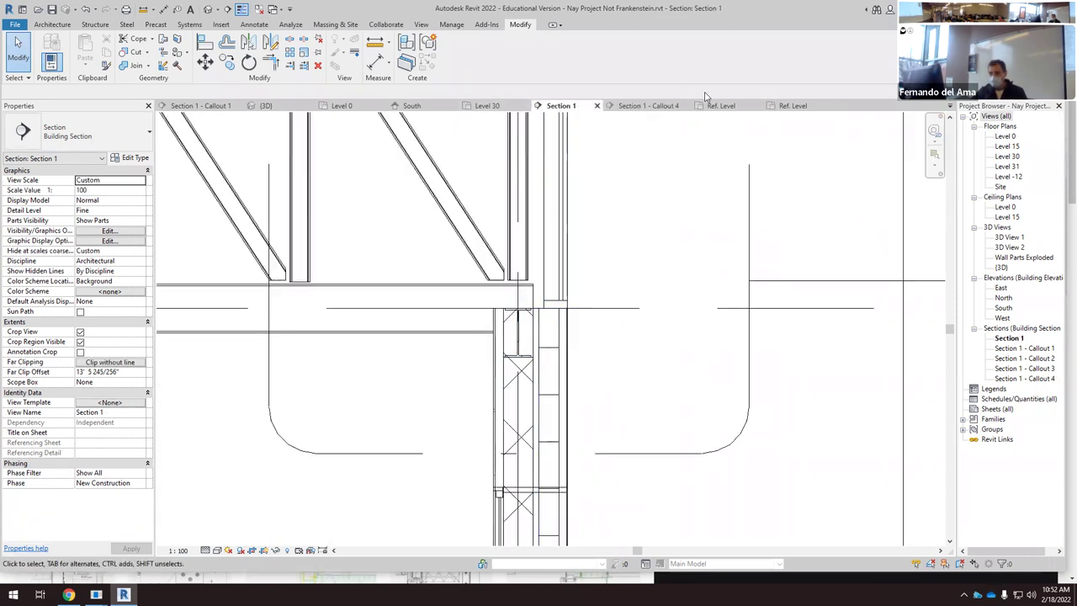
left_click(647, 106)
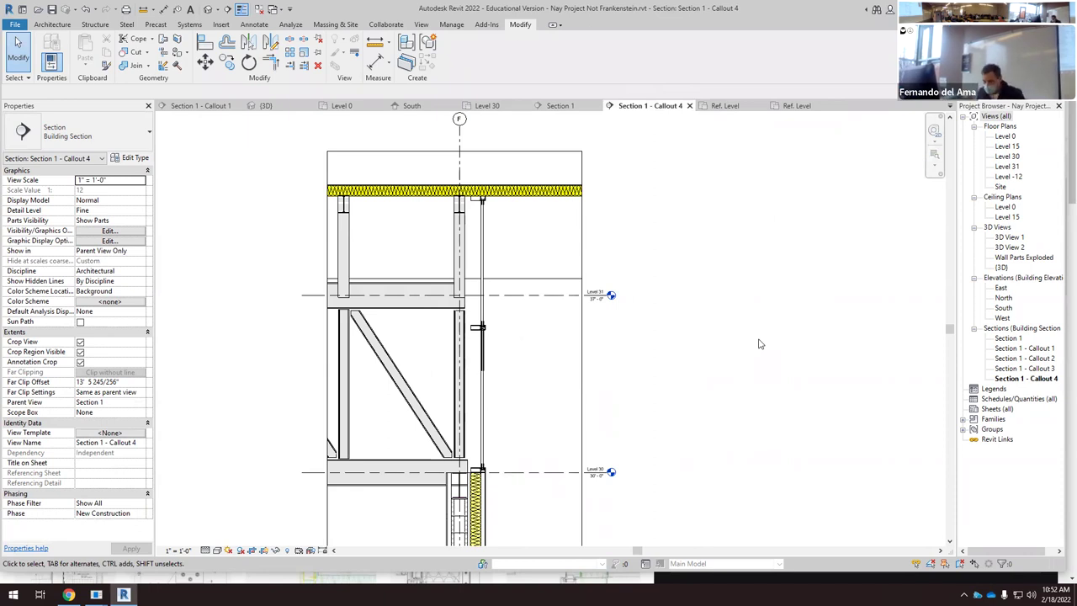
scroll(514, 372, "up", 4)
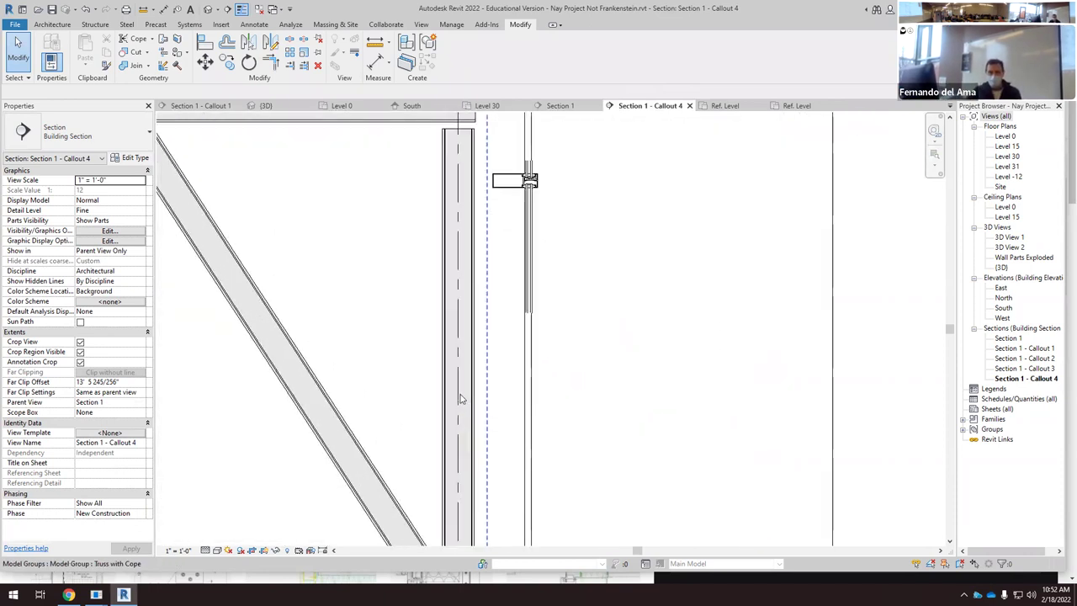
Step: Examine the storefront mullion and the Level 30 sill junction, checking the truss group around the W310X38.7 beam above the CMU wall
scroll(437, 401, "down", 4)
scroll(488, 269, "up", 5)
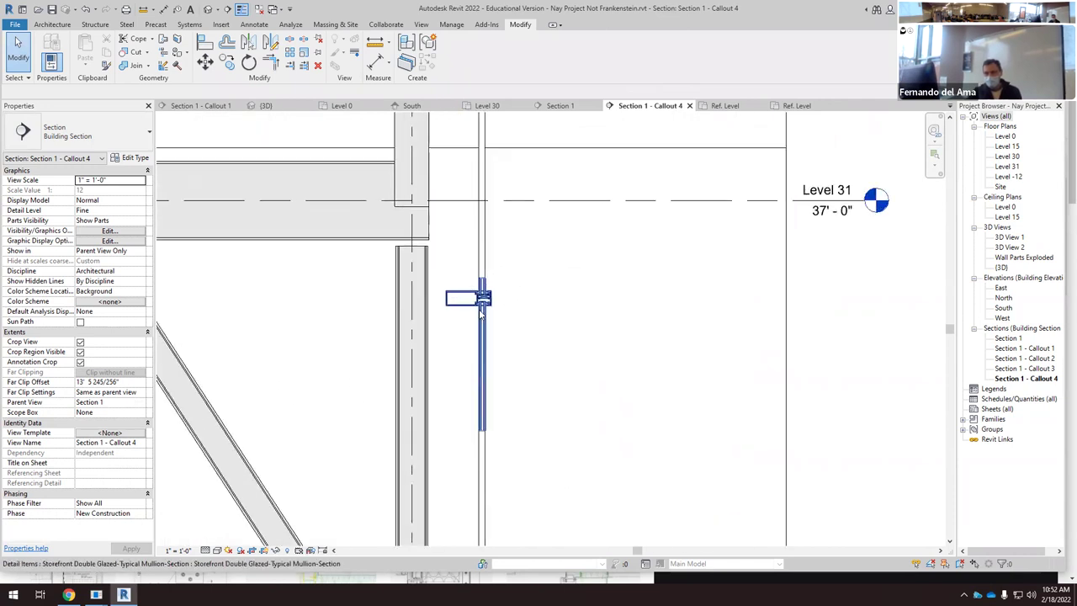
scroll(460, 287, "down", 5)
scroll(445, 461, "up", 4)
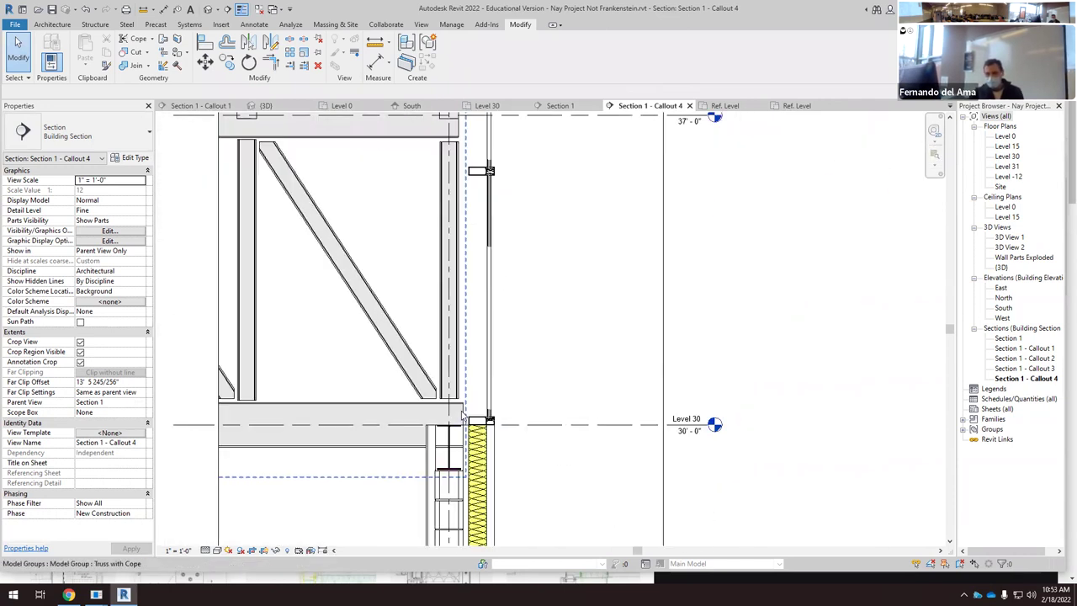
scroll(446, 461, "up", 4)
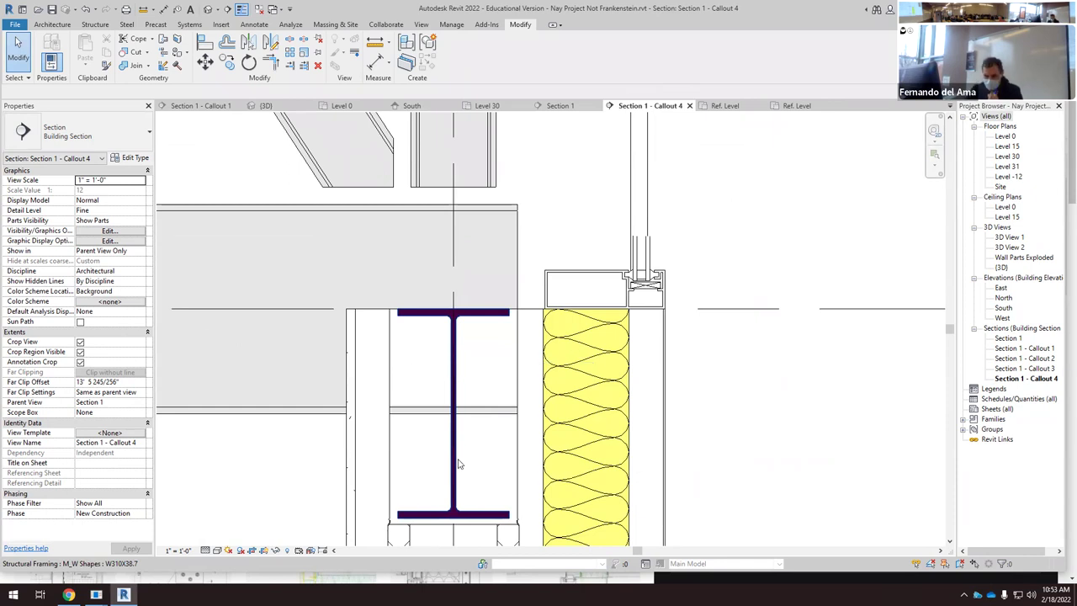
scroll(459, 463, "down", 1)
scroll(459, 462, "down", 1)
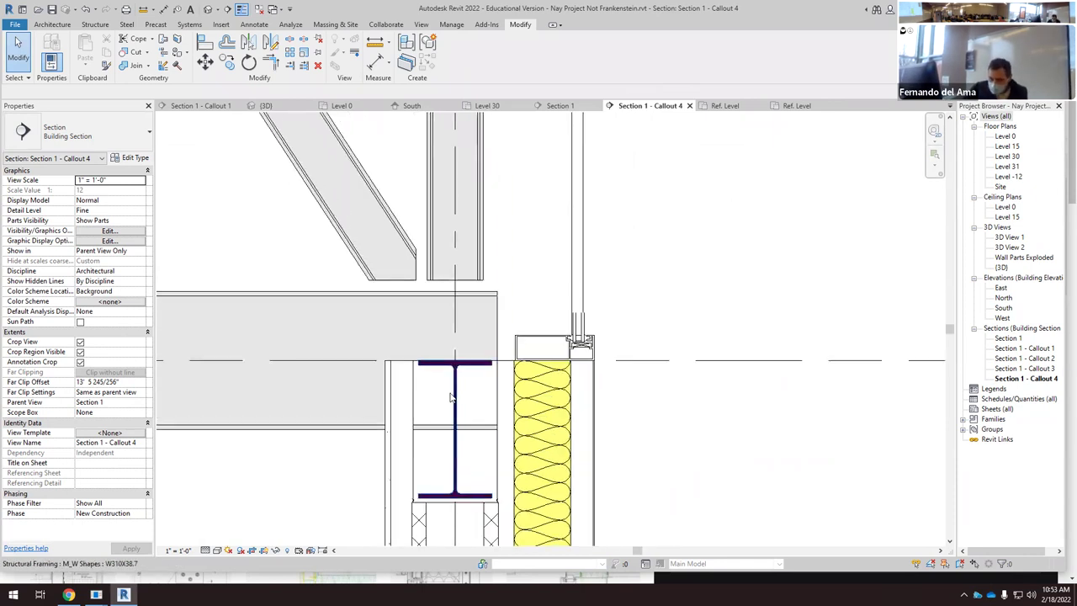
scroll(458, 461, "up", 2)
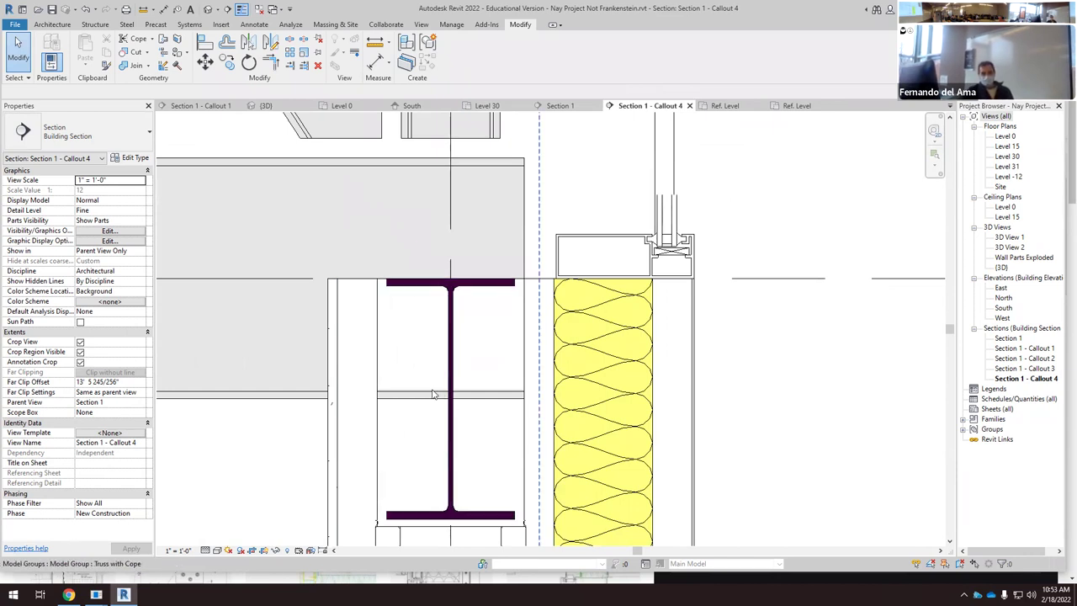
left_click(282, 393)
scroll(426, 404, "up", 2)
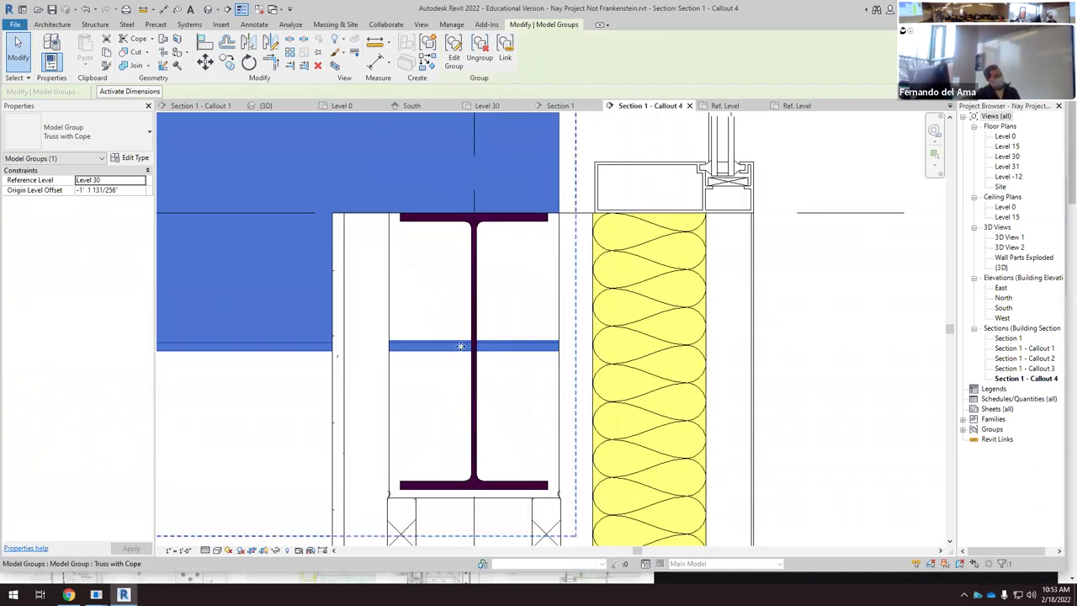
left_click(297, 390)
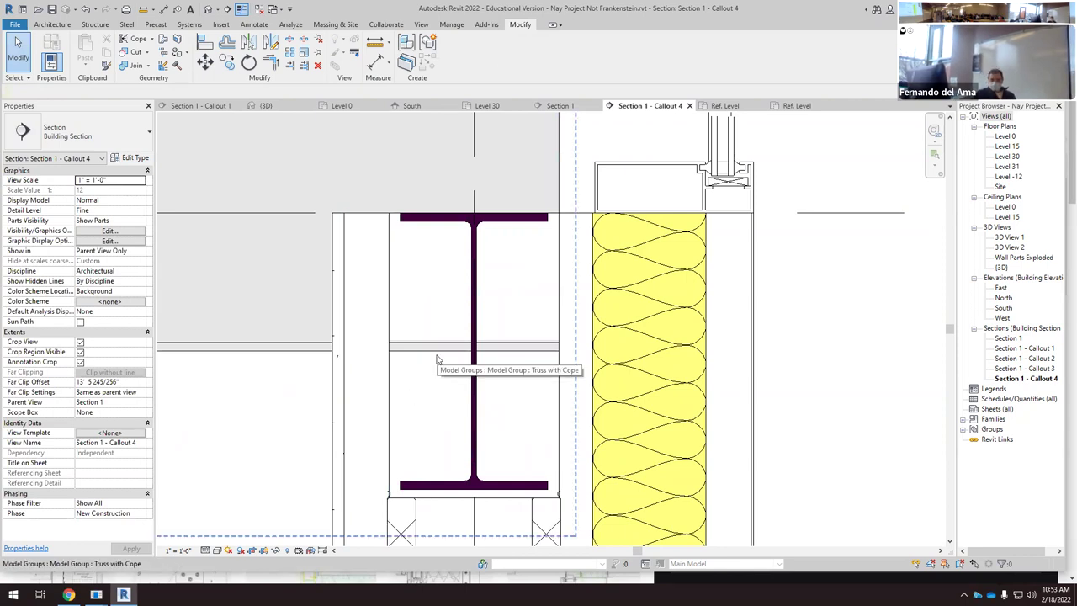
scroll(454, 319, "down", 3)
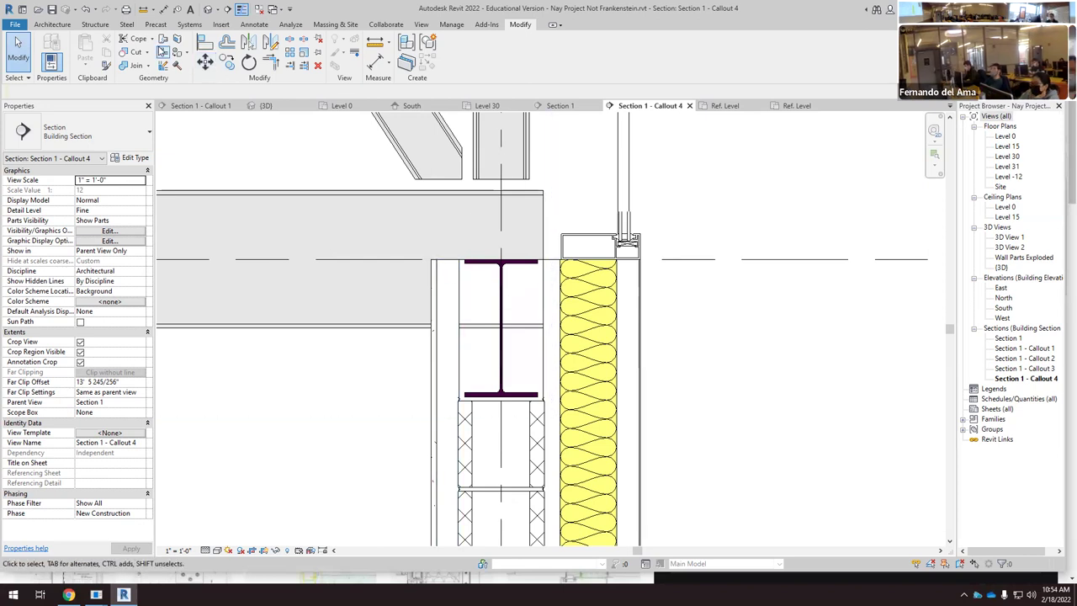
Step: Start a Diagonal Crosshatch filled region and pick the W310X38.7 beam's top flange underside and web face on its right half as boundaries
left_click(256, 25)
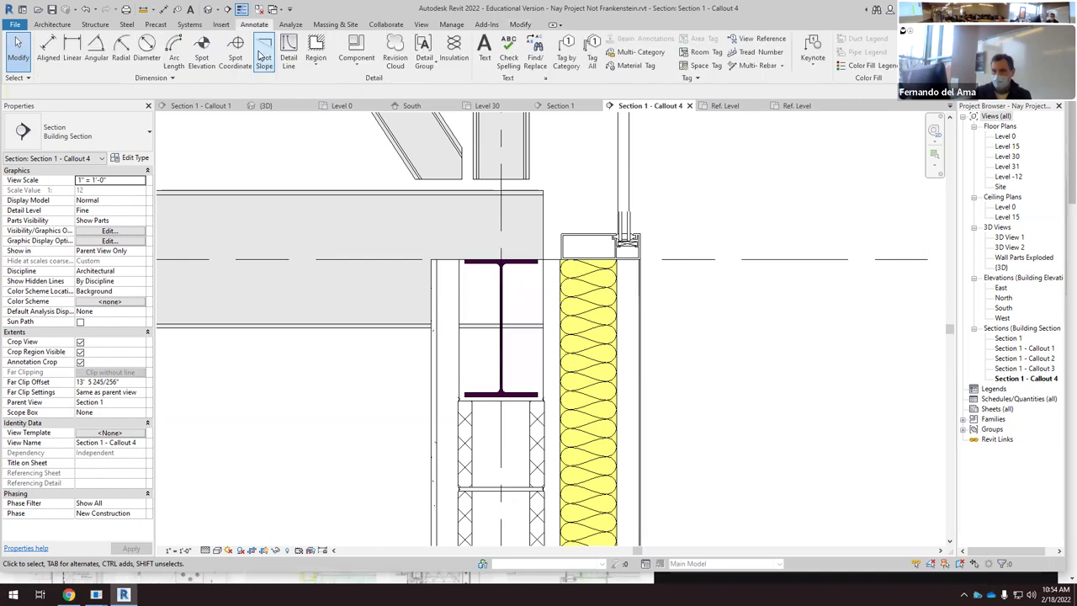
left_click(315, 67)
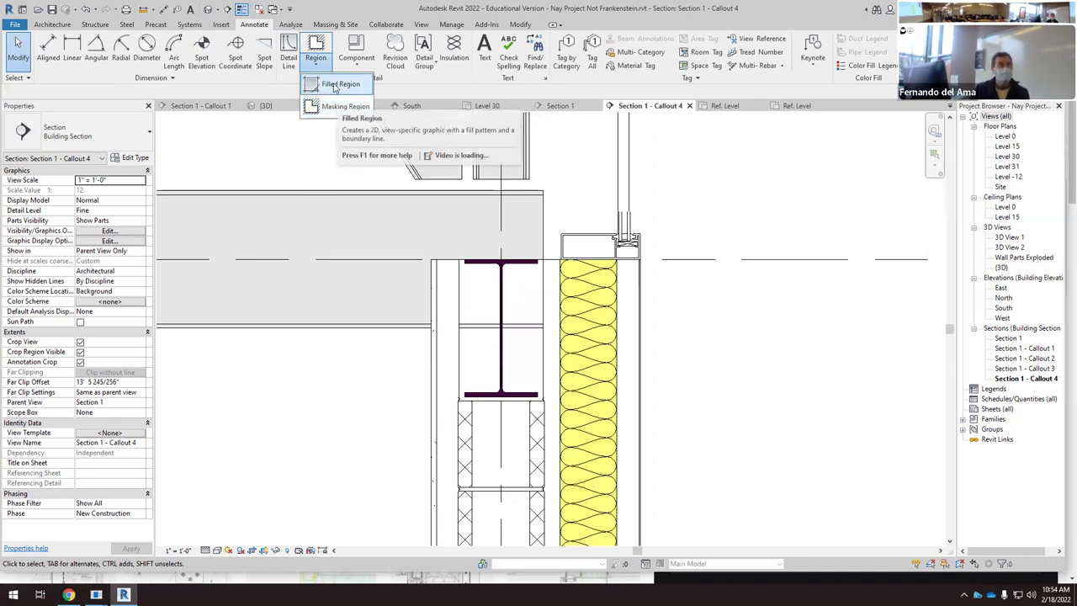
left_click(334, 87)
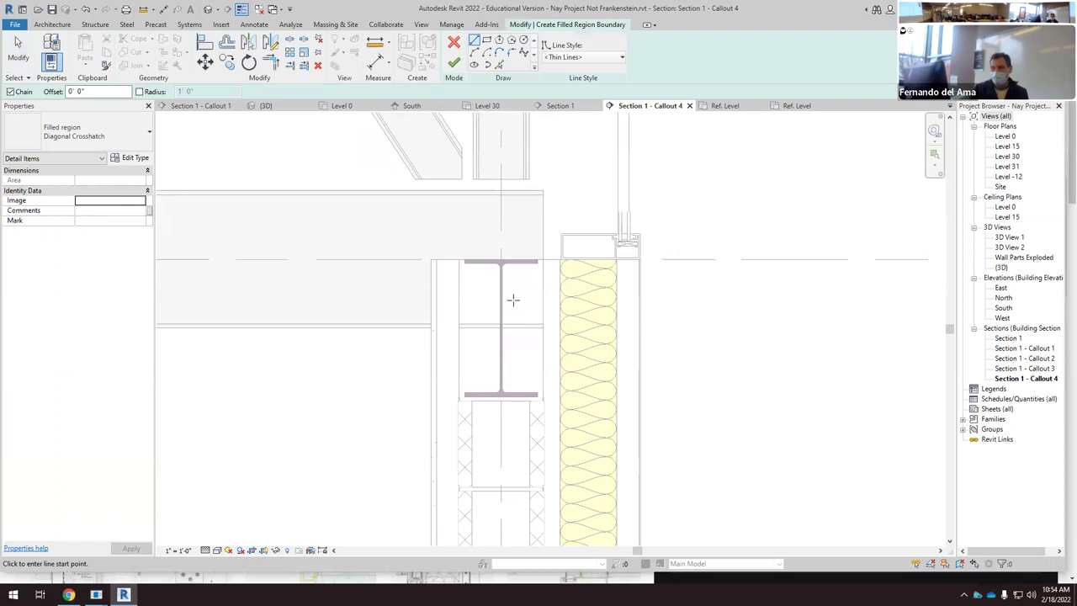
scroll(705, 340, "up", 2)
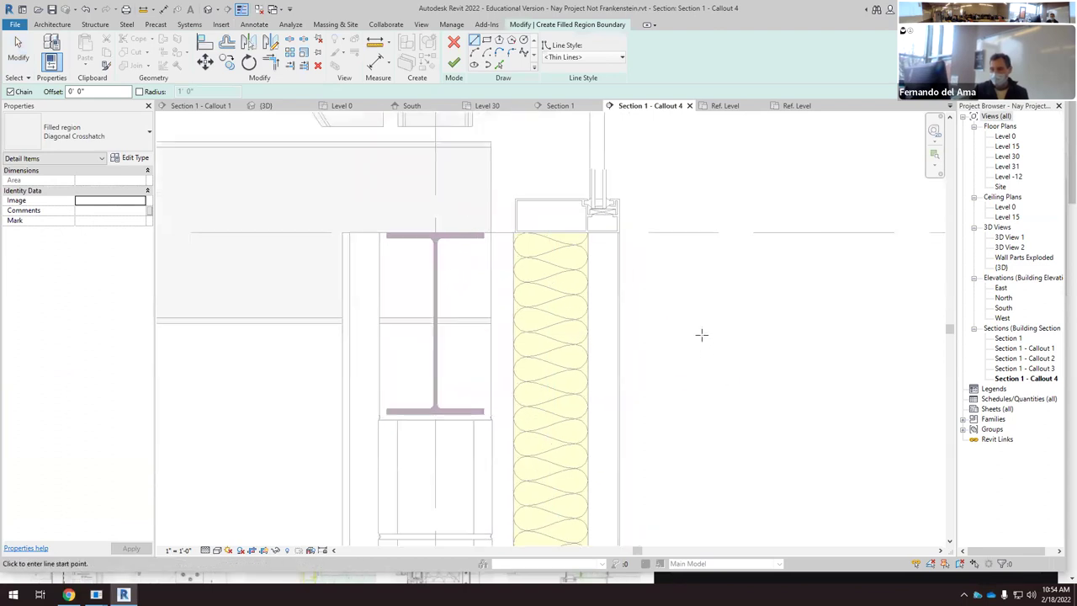
left_click(499, 65)
scroll(463, 269, "up", 2)
scroll(497, 186, "up", 2)
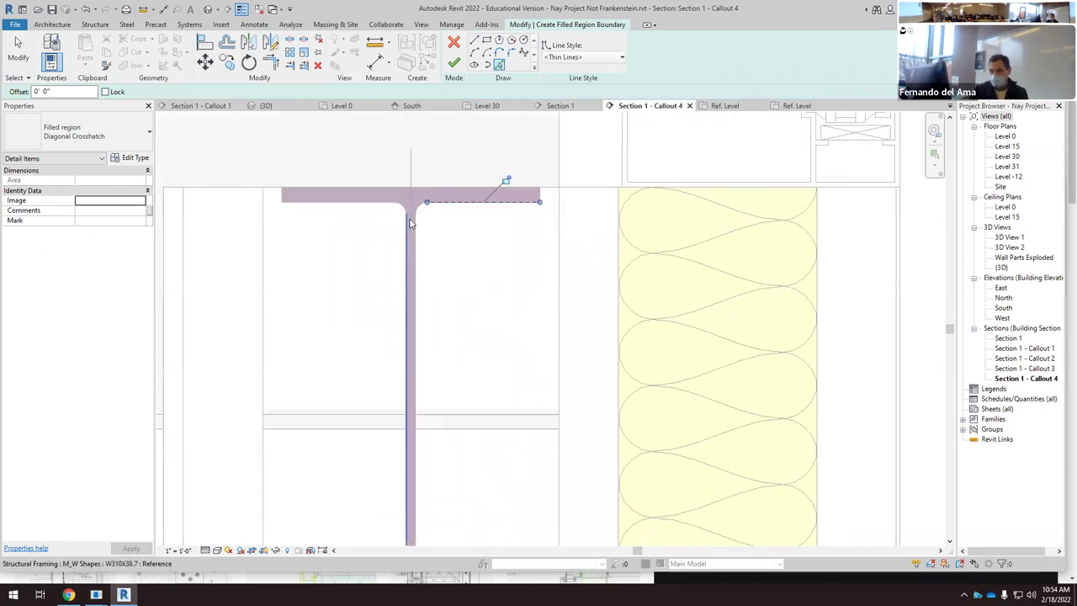
left_click(421, 230)
scroll(457, 233, "down", 3)
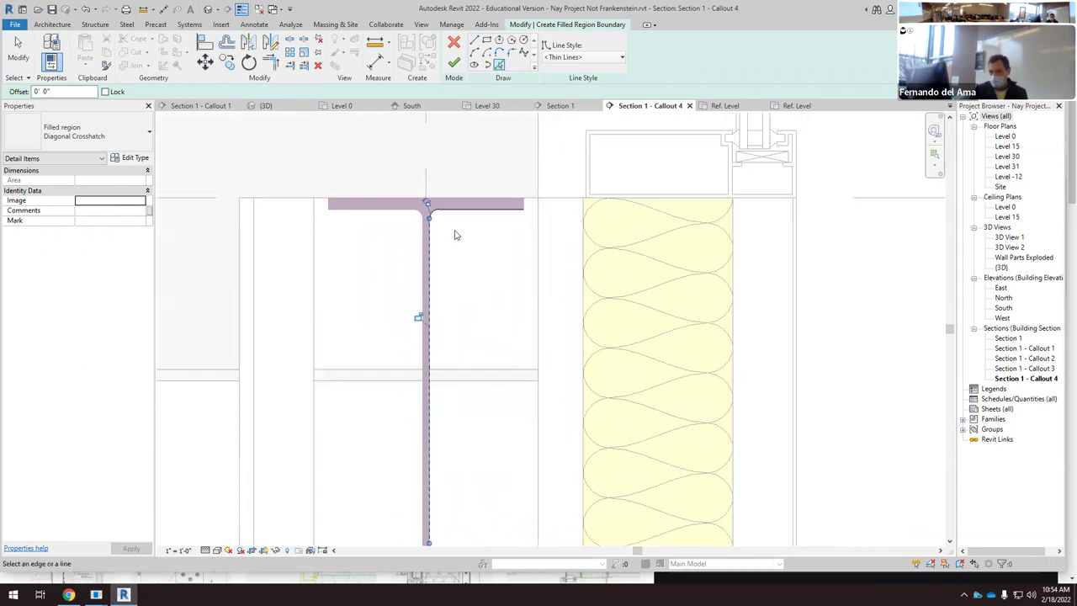
Step: Add the beam's lower right fillet, the bottom flange's upper edge and its right end to the filled region boundary
scroll(435, 516, "up", 1)
scroll(435, 516, "up", 2)
left_click(438, 464)
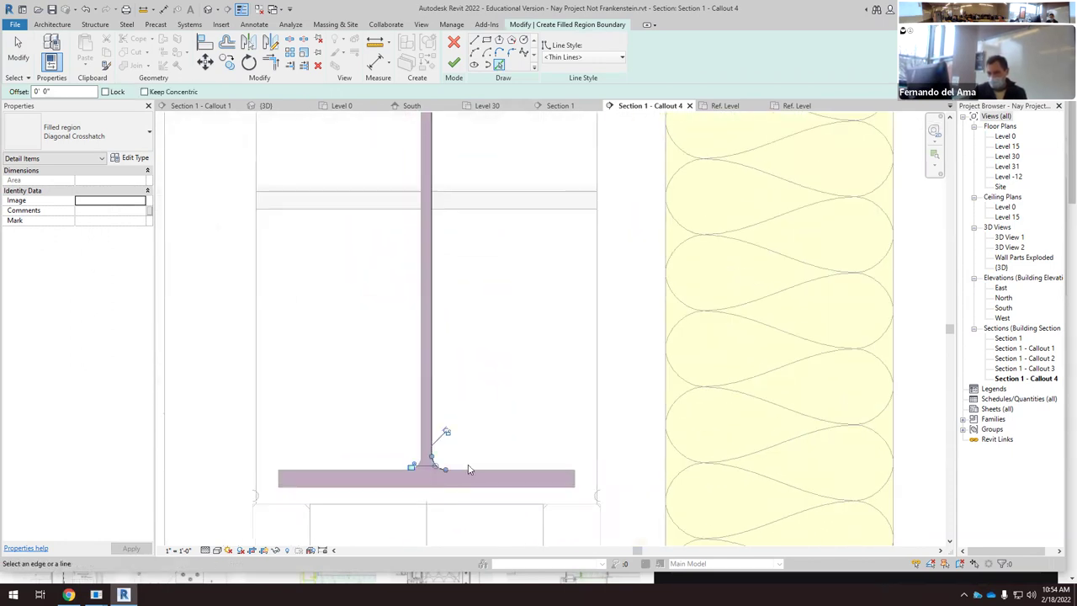
left_click(482, 473)
left_click(574, 482)
Step: Trace the left half of the beam into the boundary, including its web face, top flange end and bottom flange edges
scroll(577, 467, "down", 2)
scroll(500, 288, "up", 1)
scroll(507, 228, "up", 1)
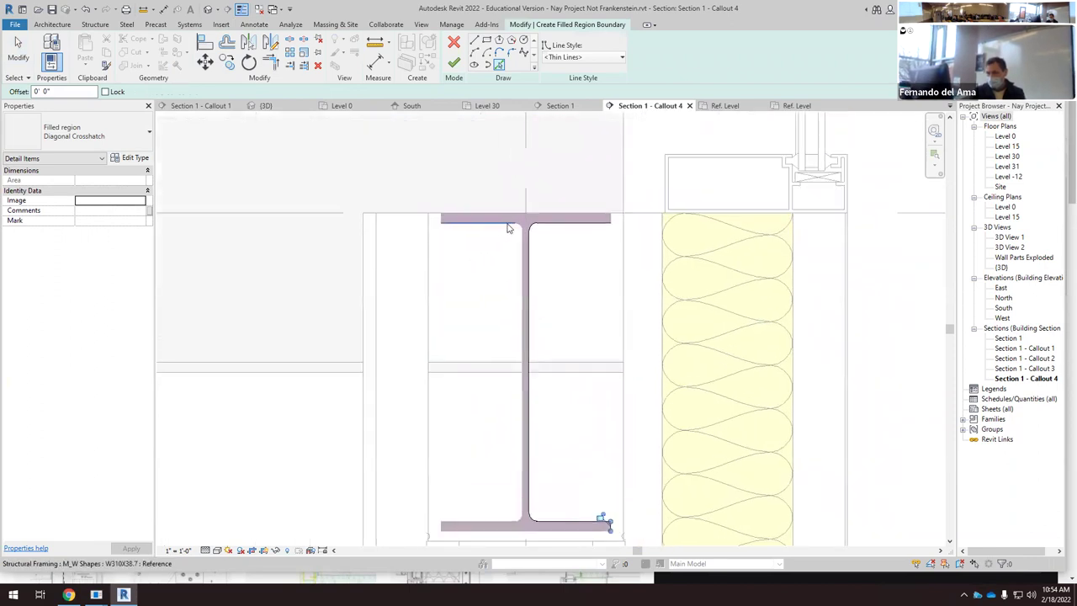
scroll(509, 228, "up", 2)
left_click(535, 253)
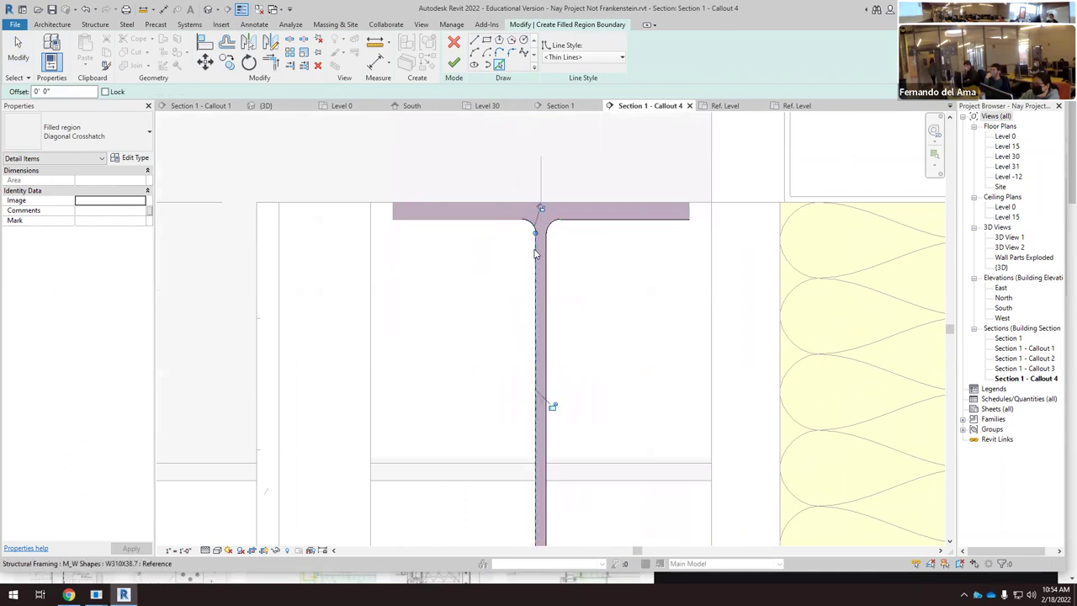
left_click(393, 212)
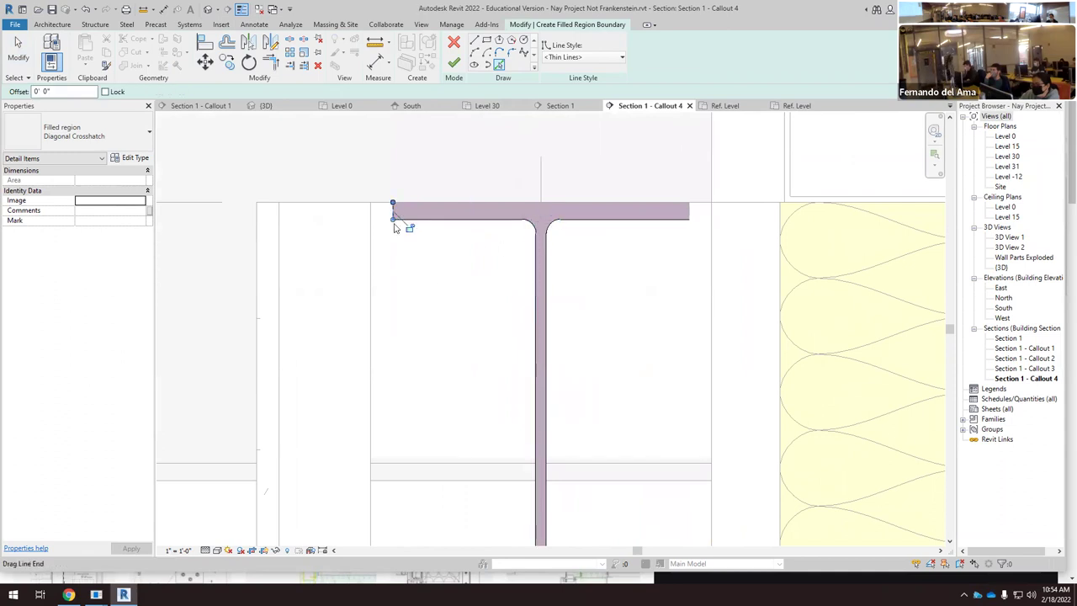
scroll(496, 244, "down", 2)
scroll(500, 337, "down", 1)
scroll(513, 500, "up", 2)
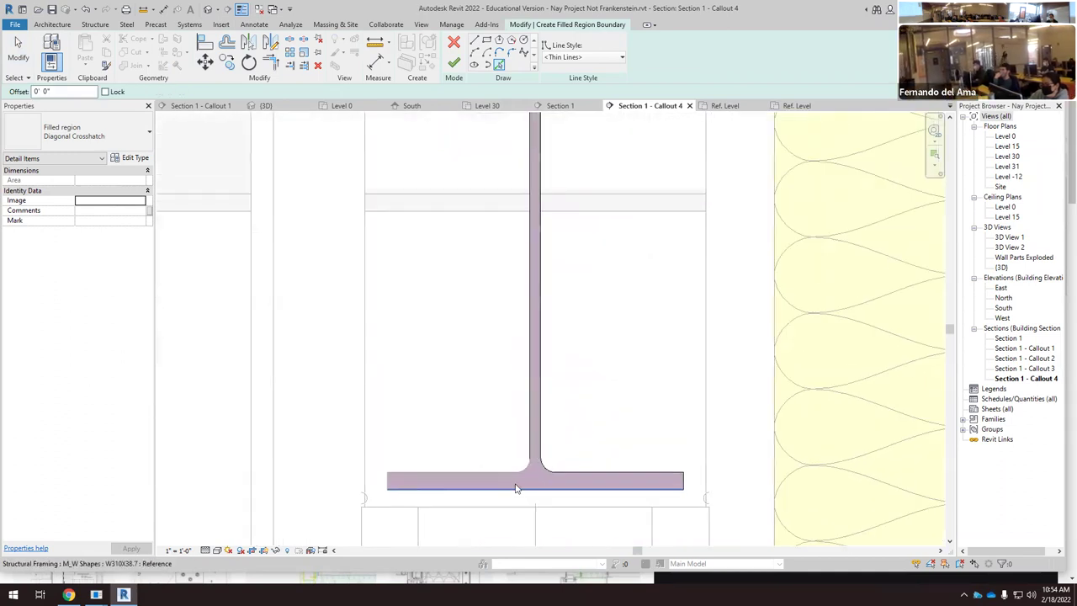
scroll(515, 488, "up", 1)
left_click(508, 468)
left_click(525, 465)
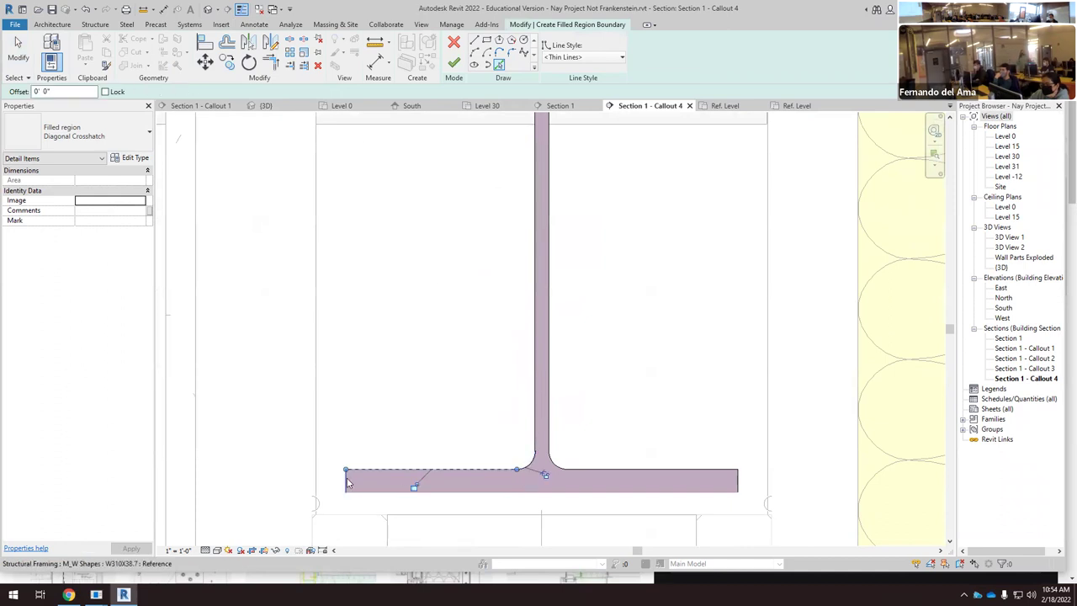
Step: Pick the beam's bottom edge as boundary and draw a horizontal line from the bottom flange's right corner to the CMU's outer face
left_click(493, 500)
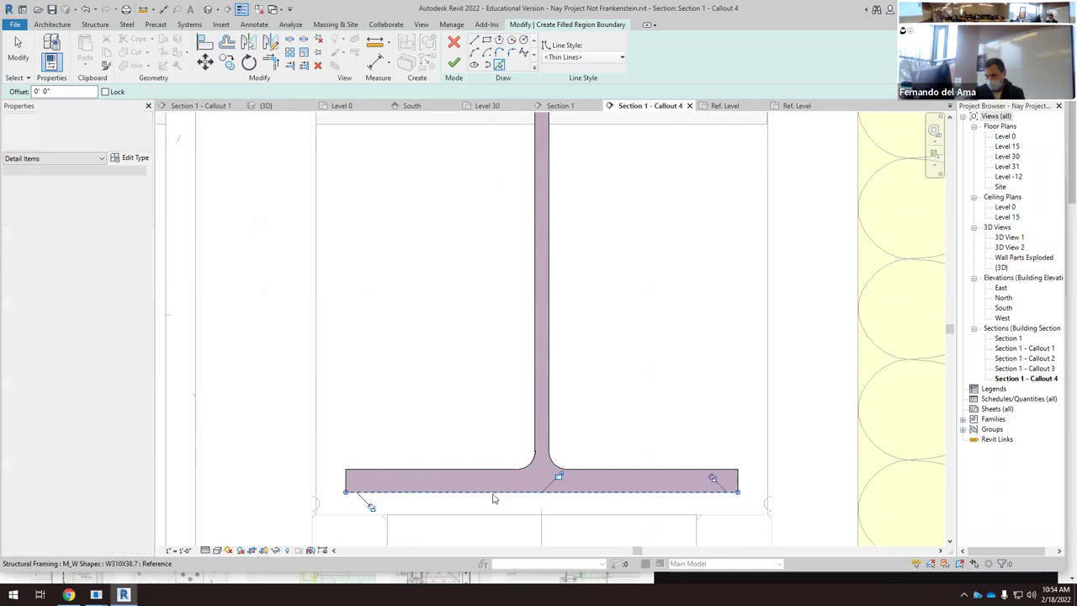
scroll(473, 463, "down", 4)
scroll(483, 423, "down", 1)
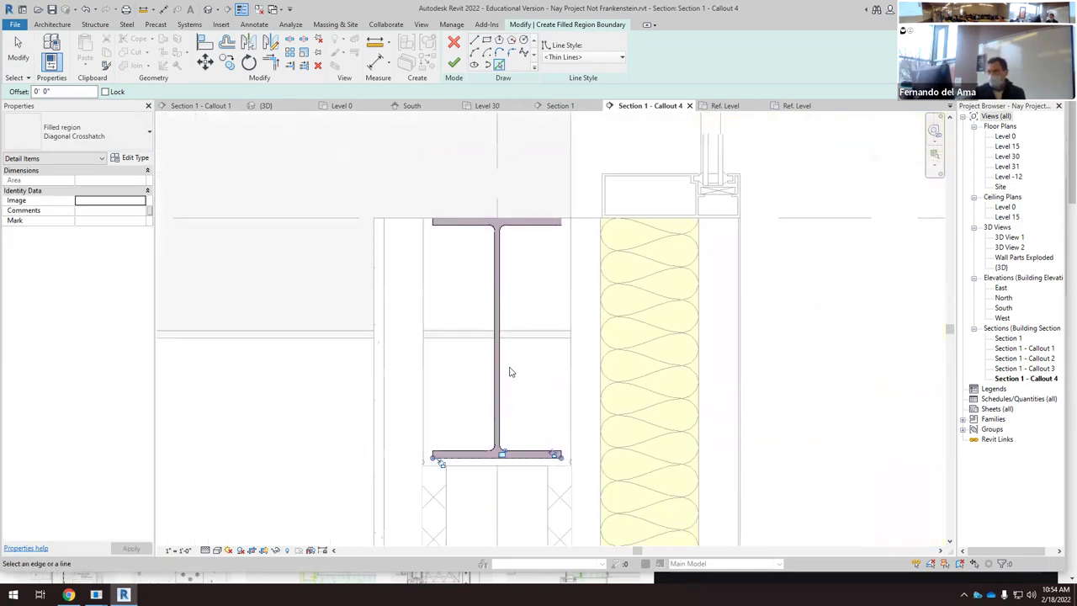
key("l")
key("i")
scroll(558, 457, "up", 2)
left_click(557, 459)
scroll(577, 456, "up", 1)
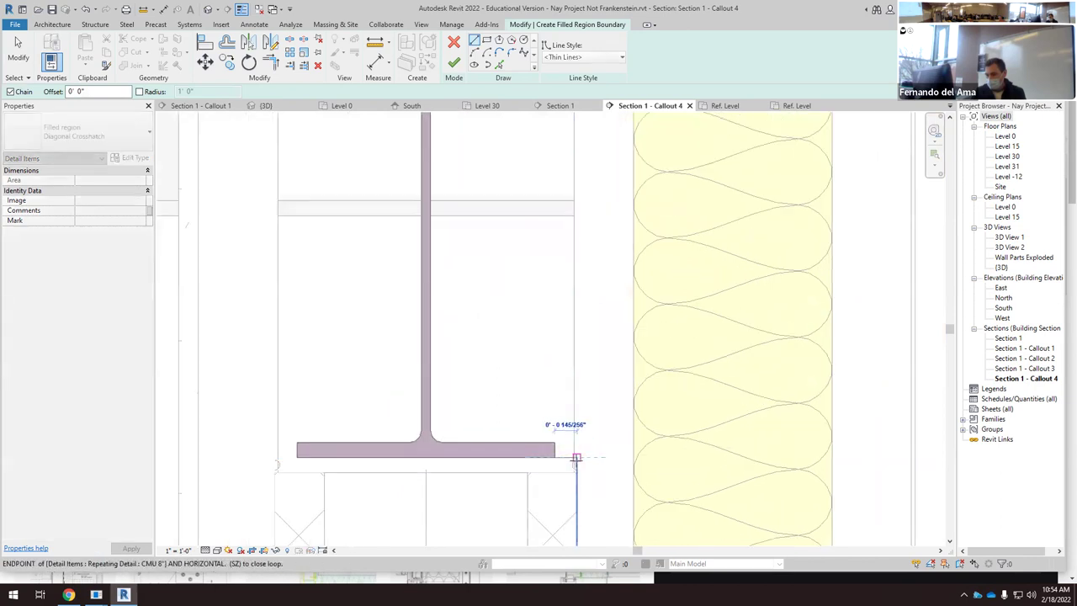
scroll(576, 455, "up", 3)
left_click(576, 455)
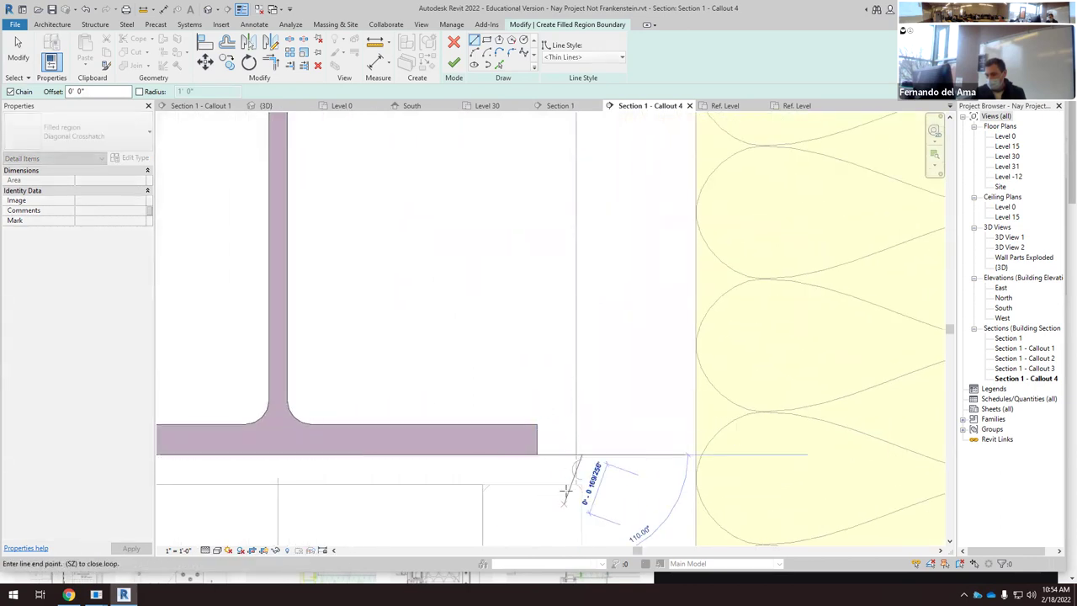
Step: Draw the boundary vertically up to Level 30, back to the top flange's right corner and down the flange end
scroll(571, 471, "down", 4)
scroll(585, 252, "up", 4)
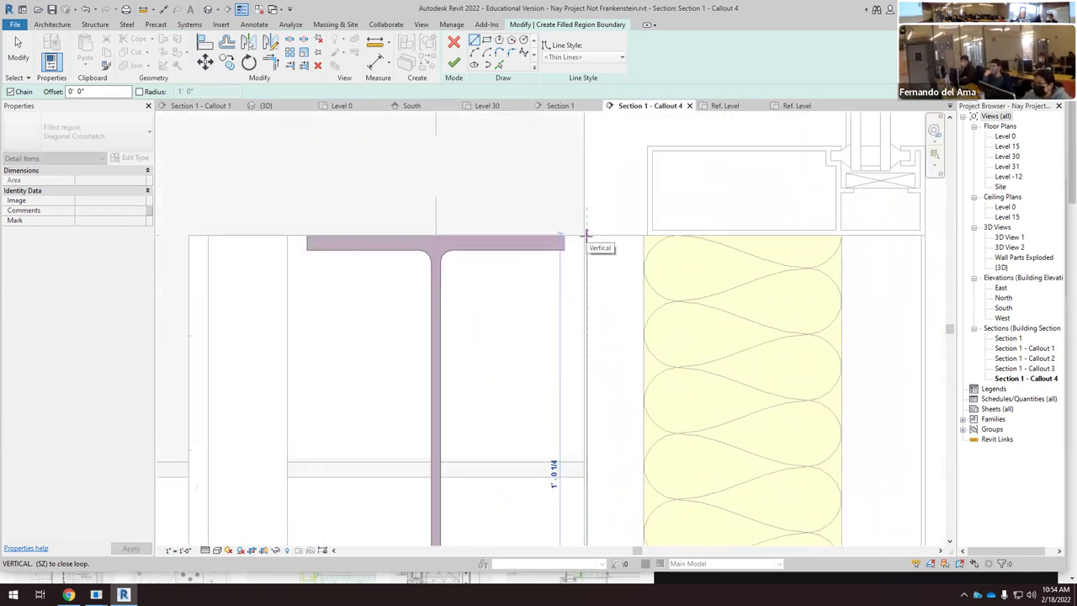
scroll(586, 235, "up", 5)
left_click(587, 231)
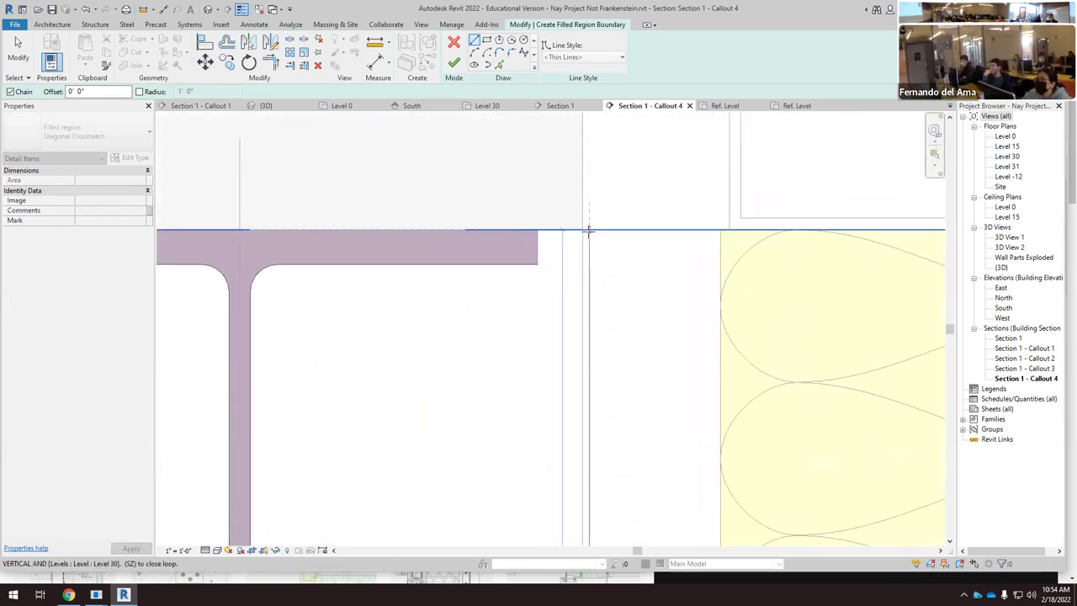
left_click(537, 230)
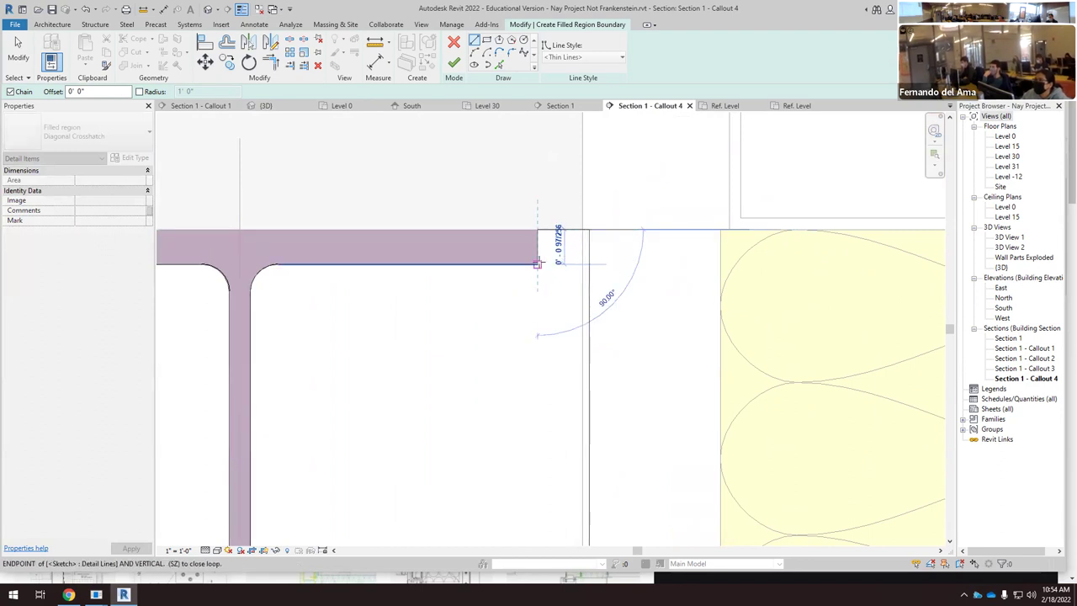
key("Escape")
scroll(678, 275, "down", 4)
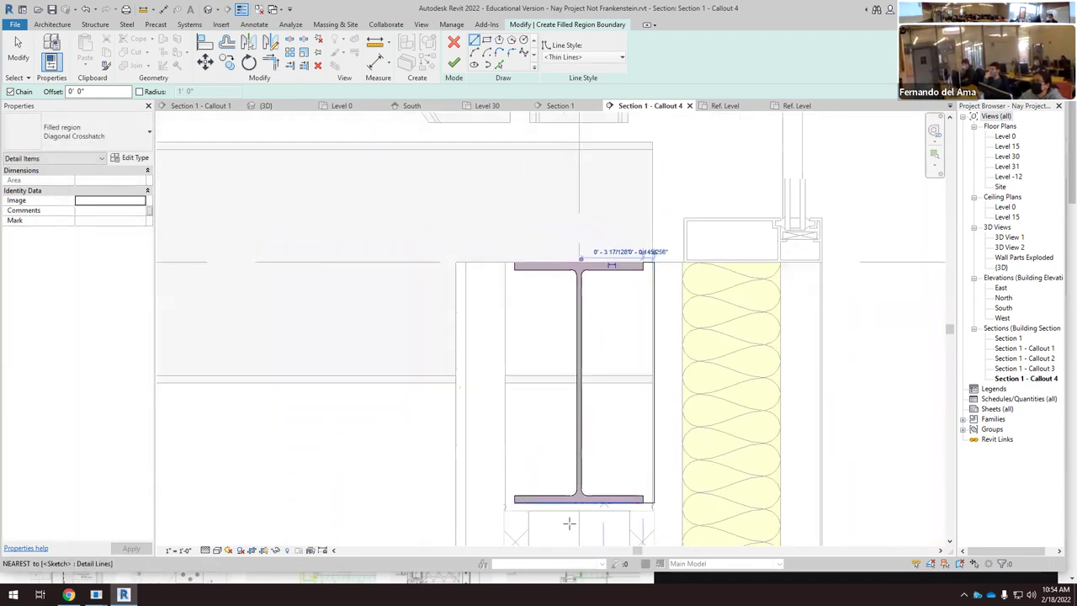
key("Escape")
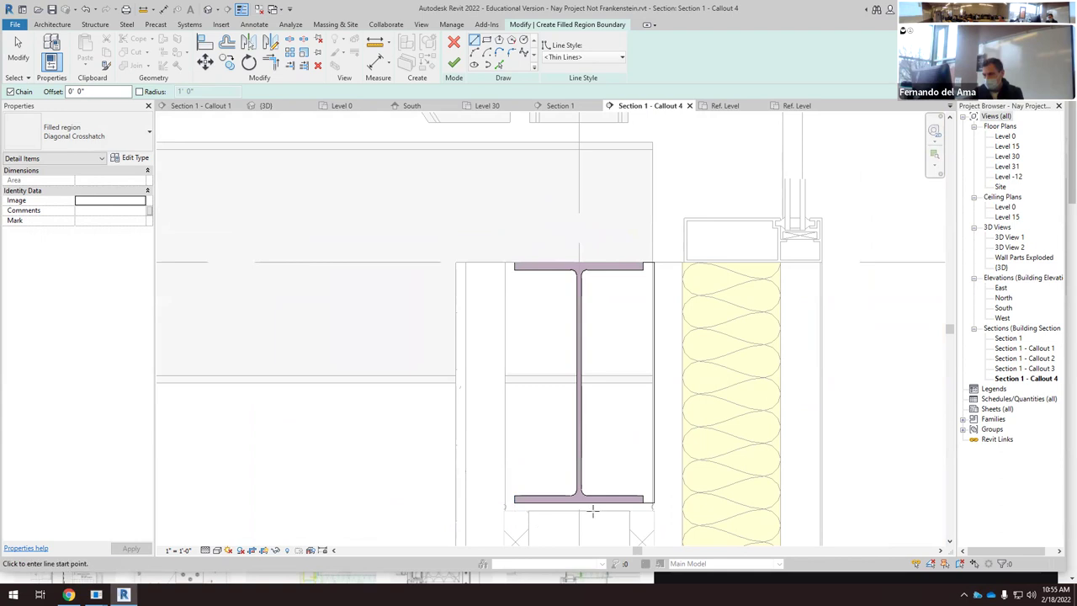
Step: Delete the boundary lines traced along the left half of the beam
scroll(636, 418, "up", 2)
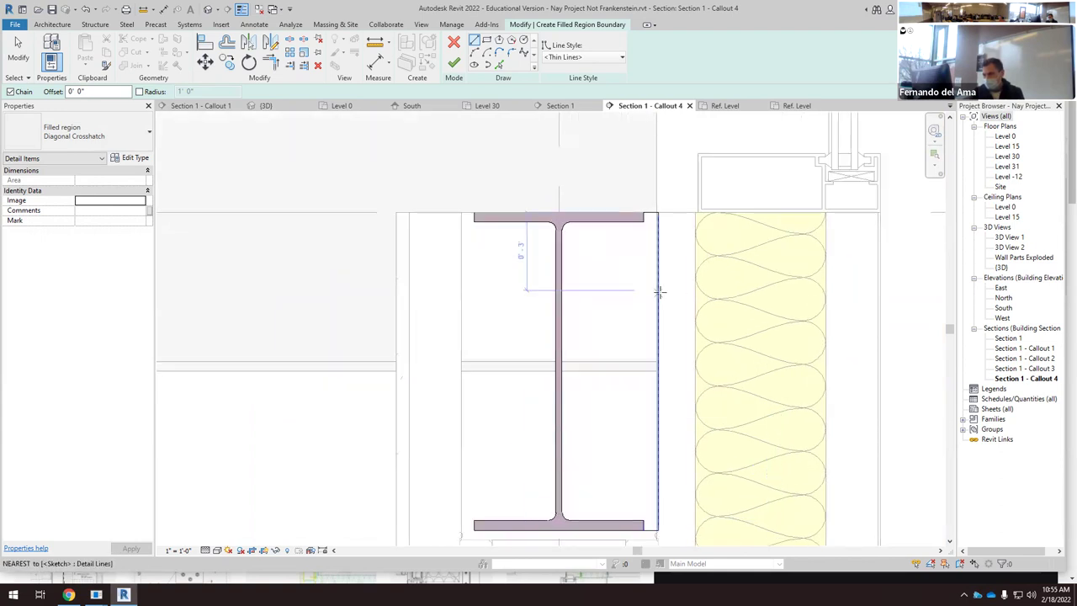
left_click(26, 53)
scroll(446, 418, "down", 1)
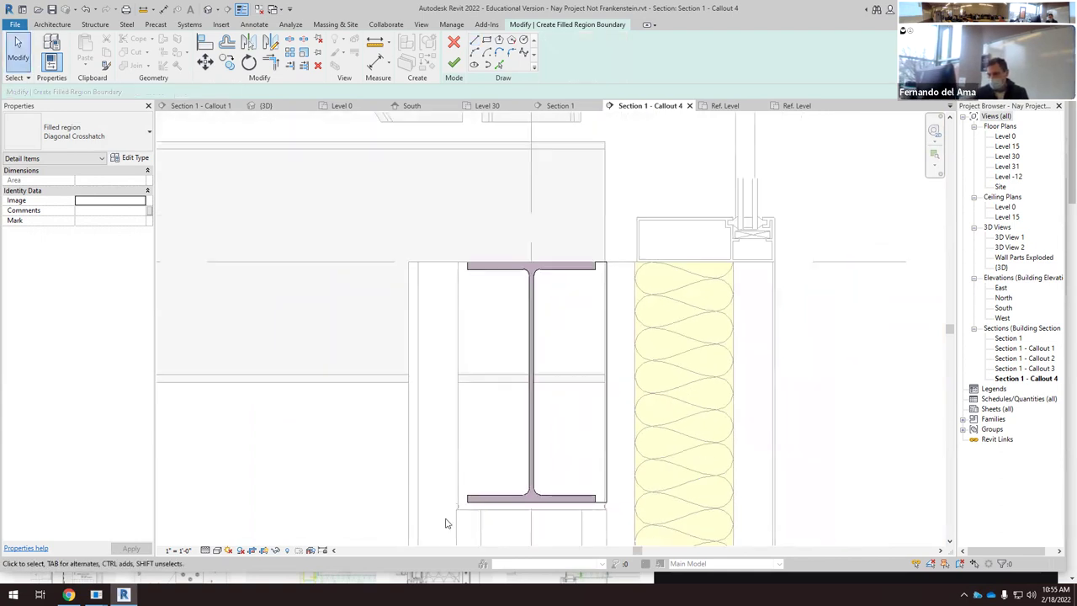
mouse_move(442, 527)
left_mouse_down()
mouse_move(503, 457)
mouse_move(537, 253)
left_mouse_up()
key("Delete")
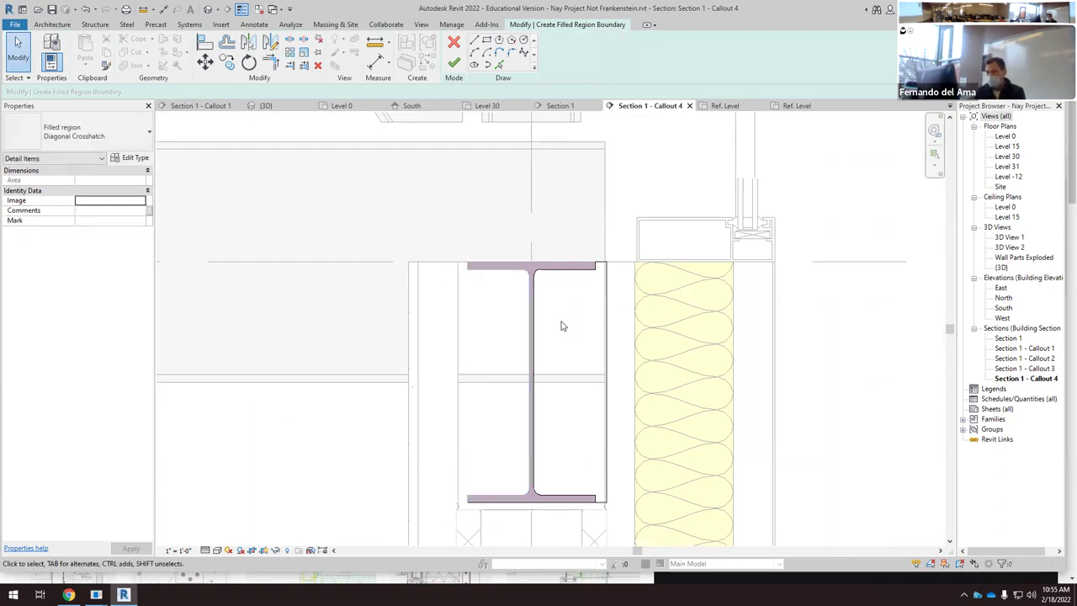
Step: Try to finish the filled region boundary, and quit the sketch, discarding the region
scroll(605, 271, "up", 1)
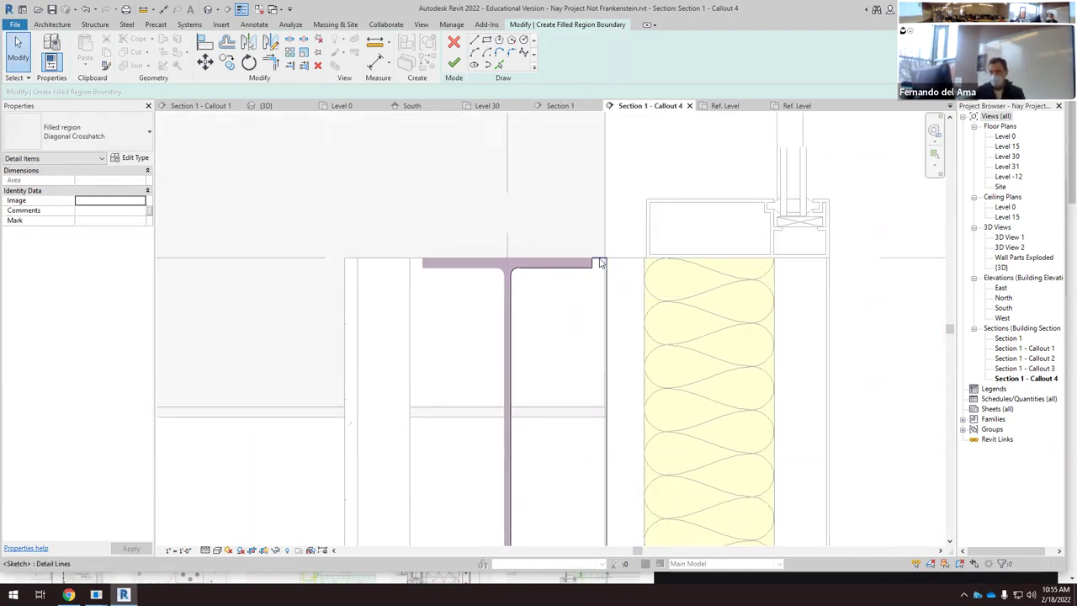
scroll(429, 224, "down", 1)
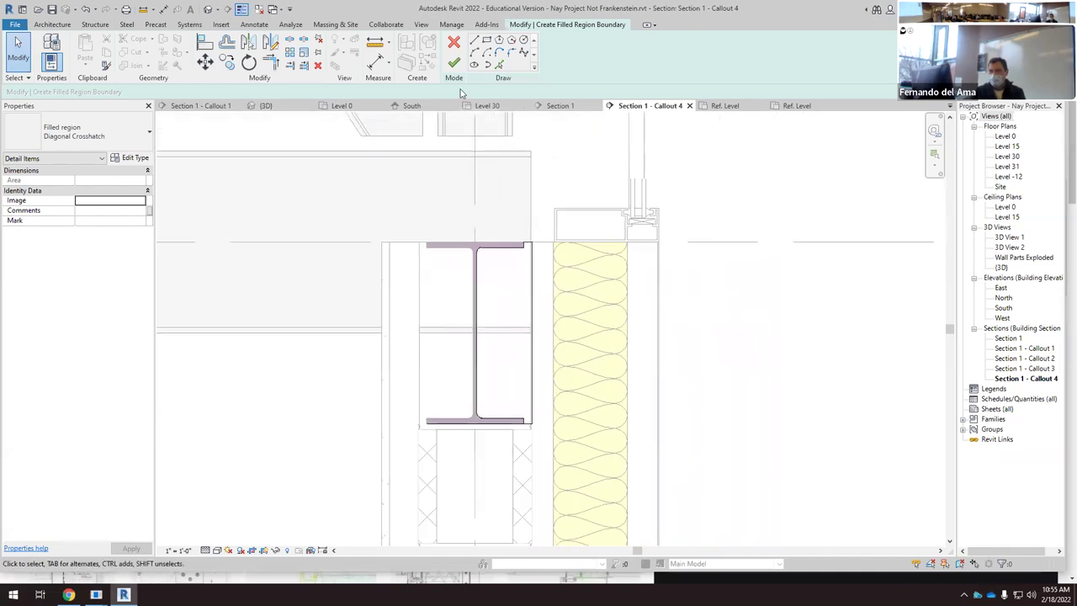
left_click(454, 64)
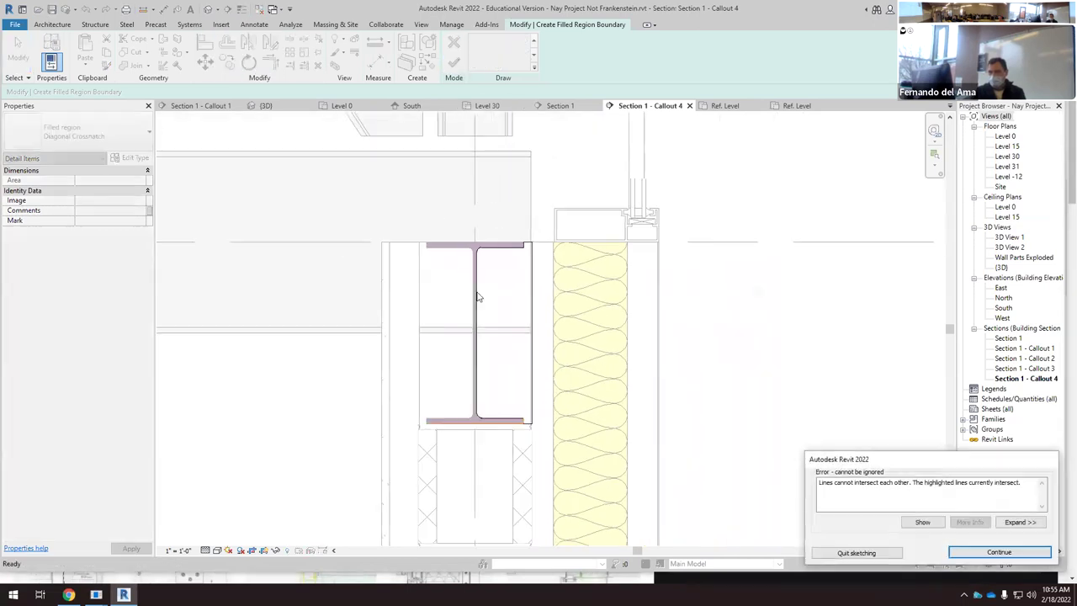
left_click(878, 554)
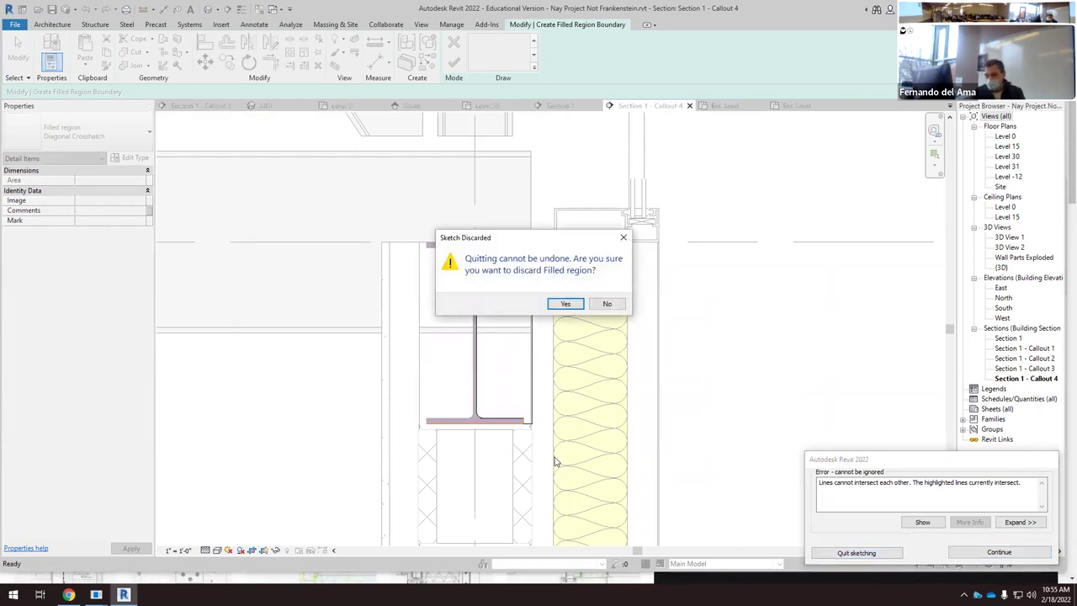
left_click(565, 303)
scroll(528, 374, "up", 4)
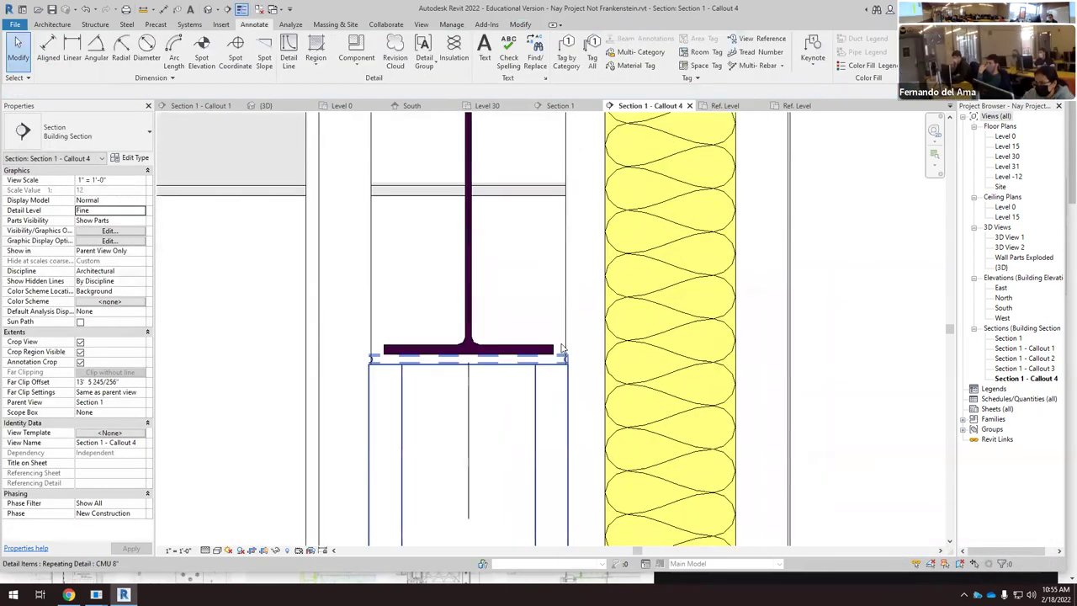
scroll(409, 501, "down", 3)
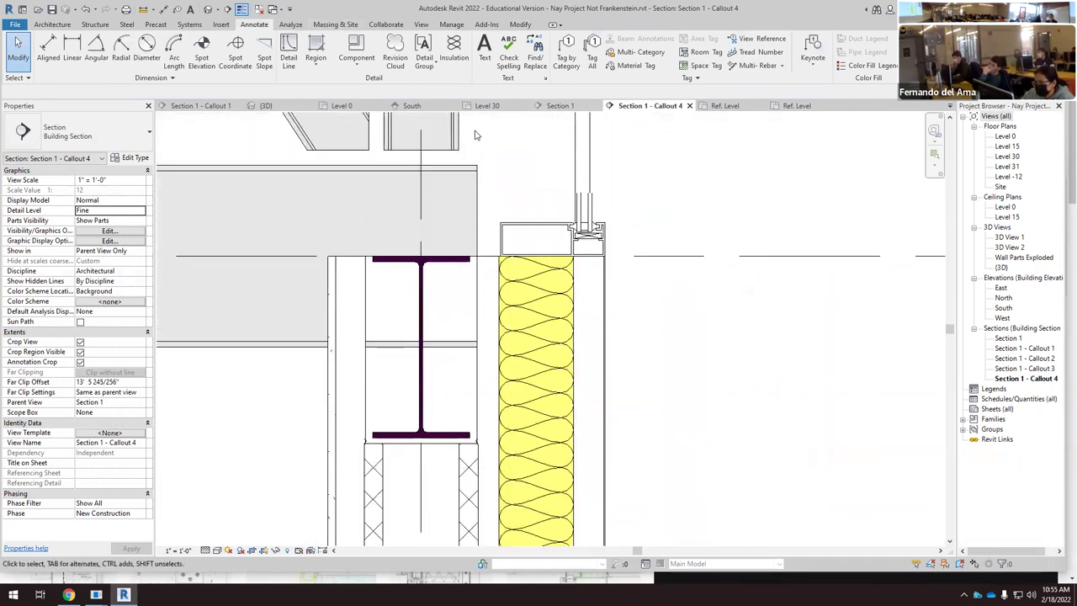
Step: Start a new filled region and trace the beam's right web face, inner flange edges and bottom flange end with Pick Lines
left_click(316, 58)
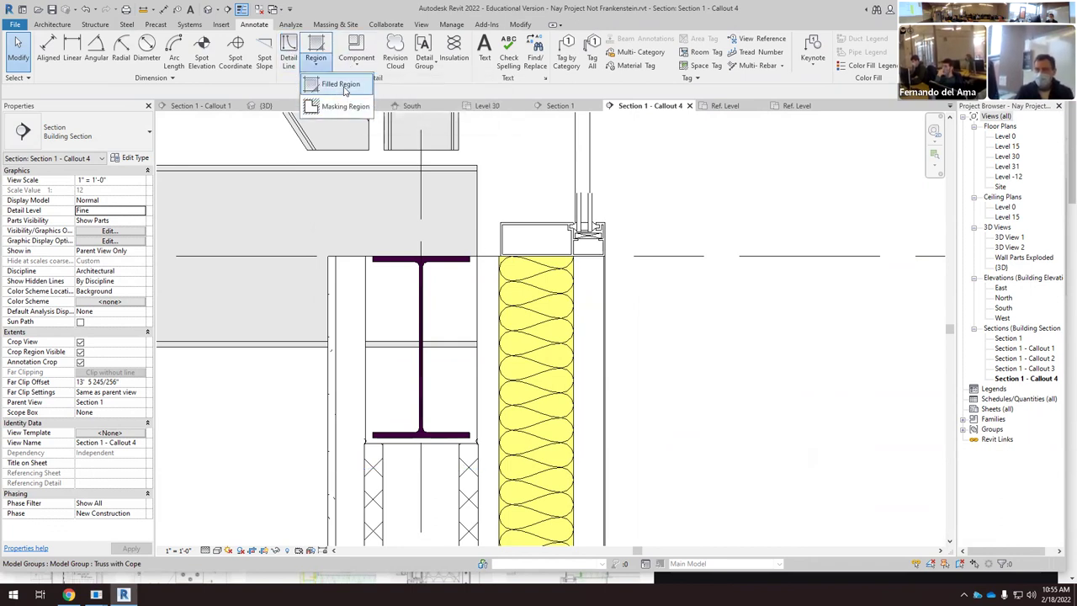
left_click(338, 85)
left_click(499, 65)
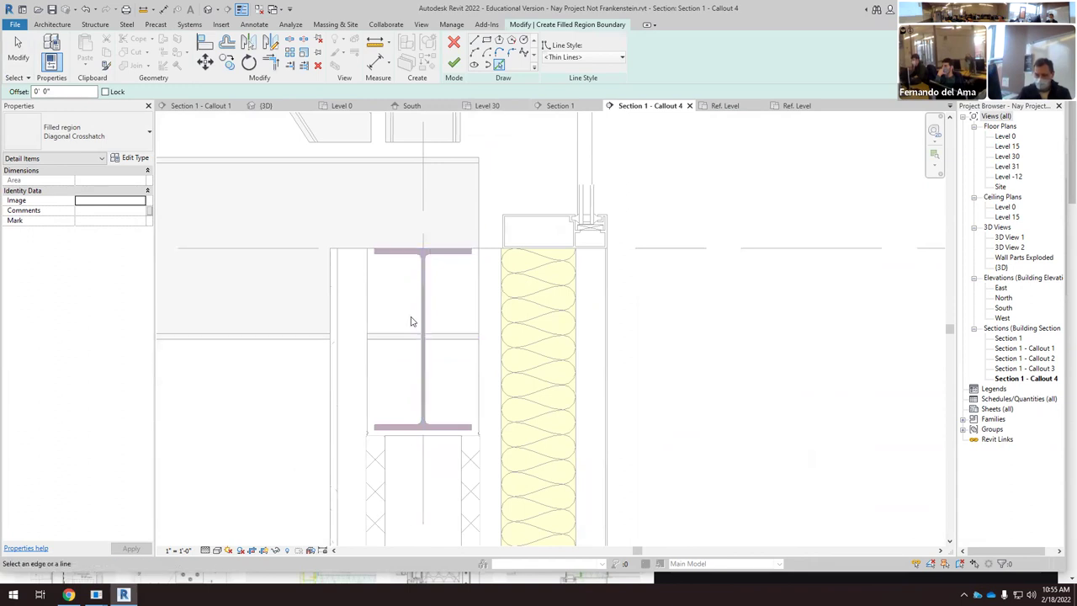
scroll(473, 254, "up", 5)
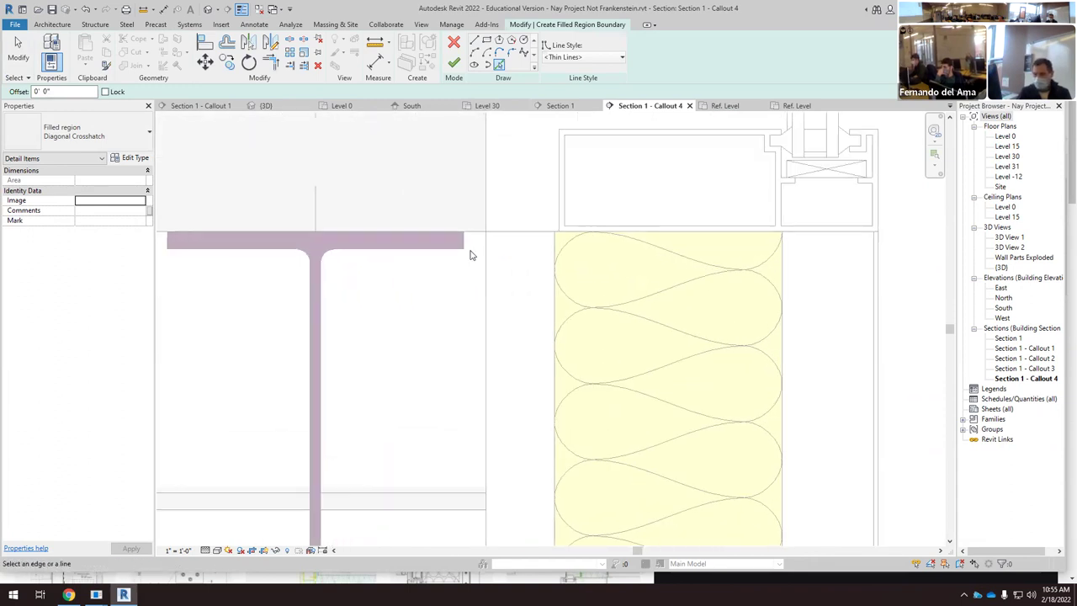
left_click(323, 281)
scroll(372, 197, "down", 3)
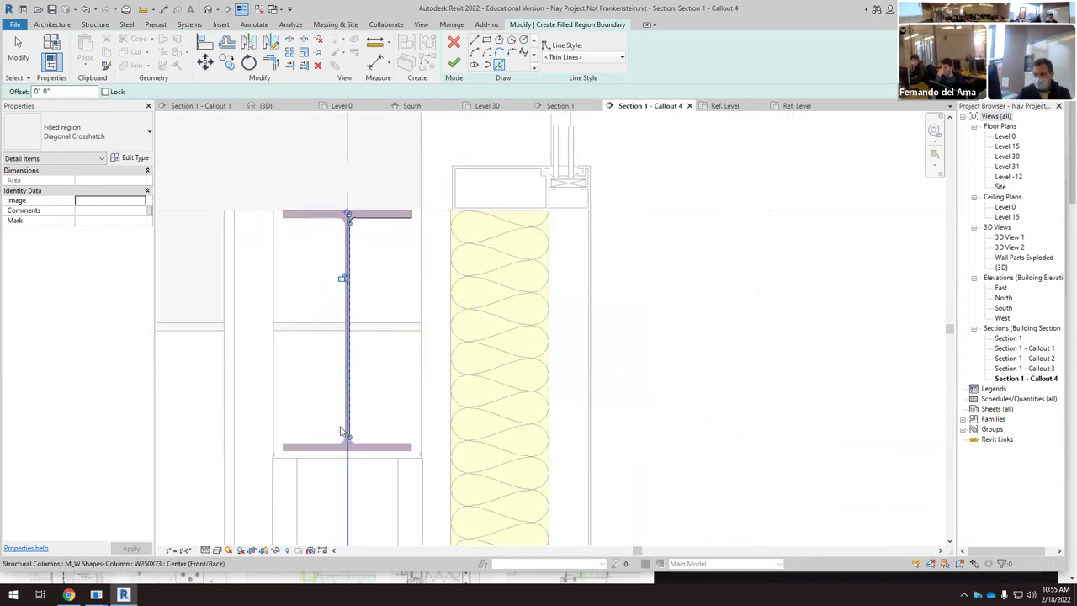
scroll(366, 448, "up", 2)
scroll(365, 447, "up", 2)
left_click(408, 429)
left_click(522, 439)
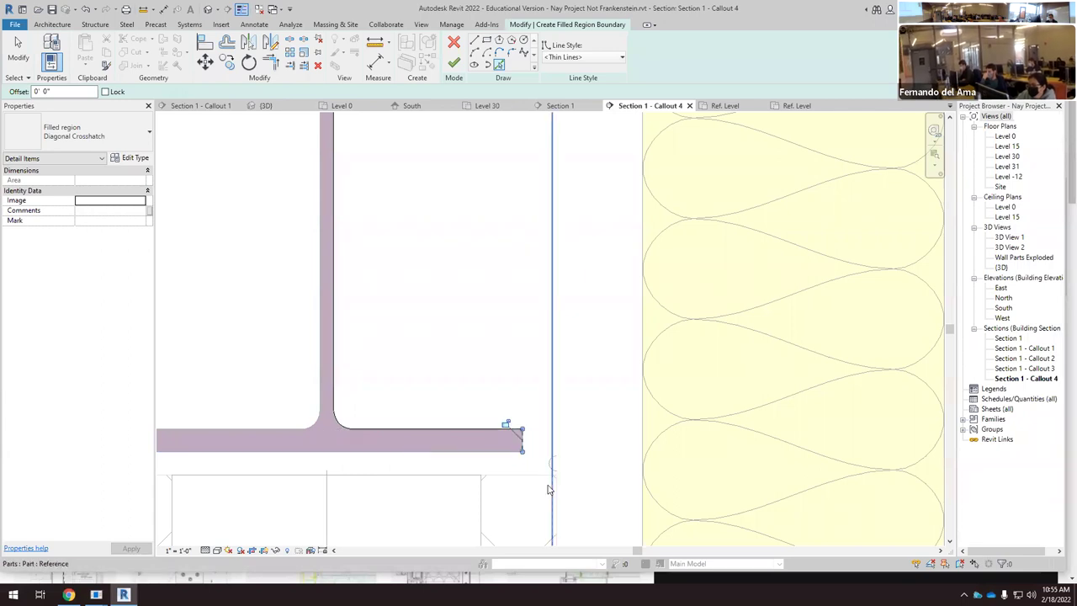
Step: Close the boundary from the bottom flange corner to the CMU's outer face, up to Level 30 and back to the top flange, and finish the region
key("l")
key("i")
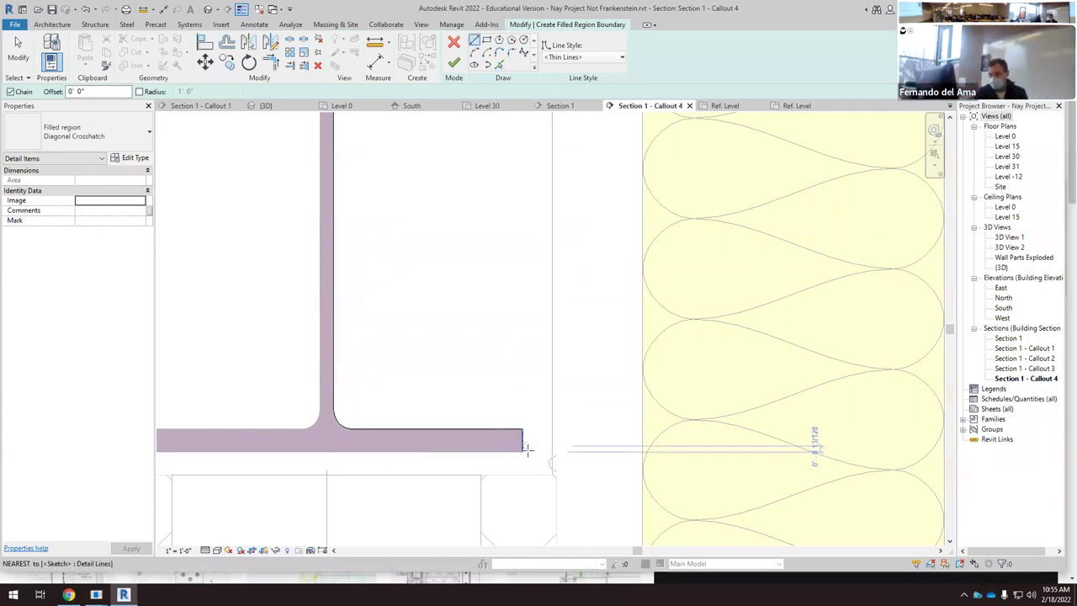
left_click(521, 451)
scroll(549, 445, "down", 2)
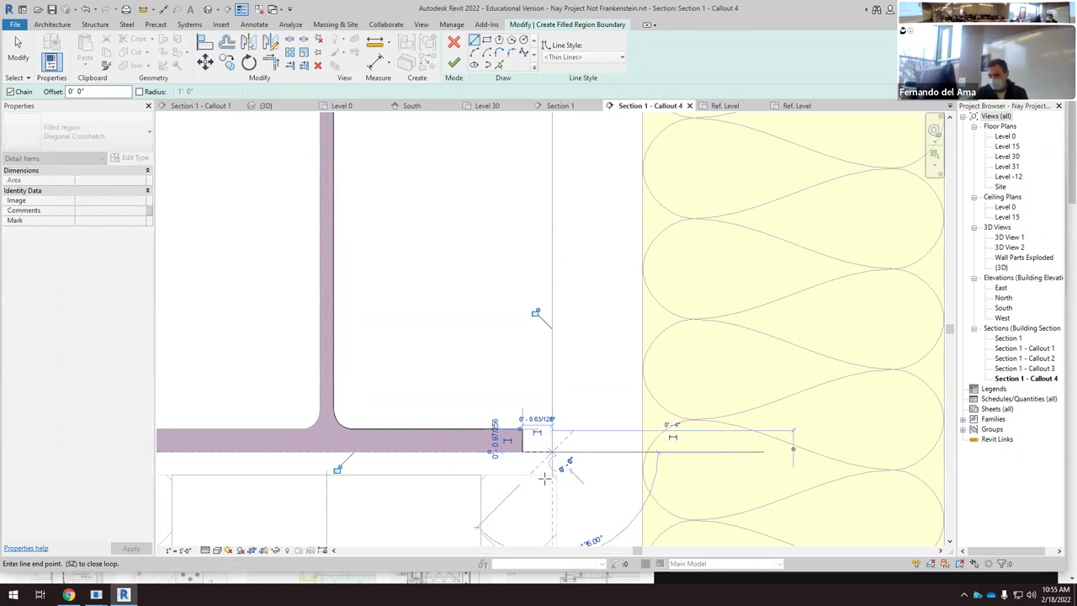
scroll(548, 420, "down", 3)
scroll(547, 228, "up", 4)
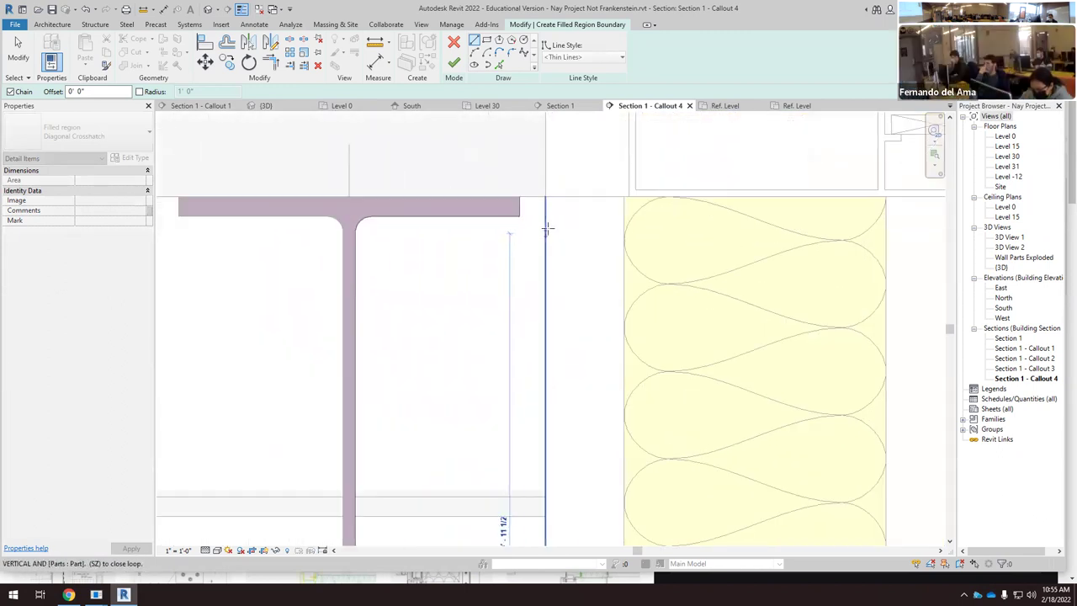
left_click(544, 200)
left_click(520, 197)
scroll(458, 215, "down", 3)
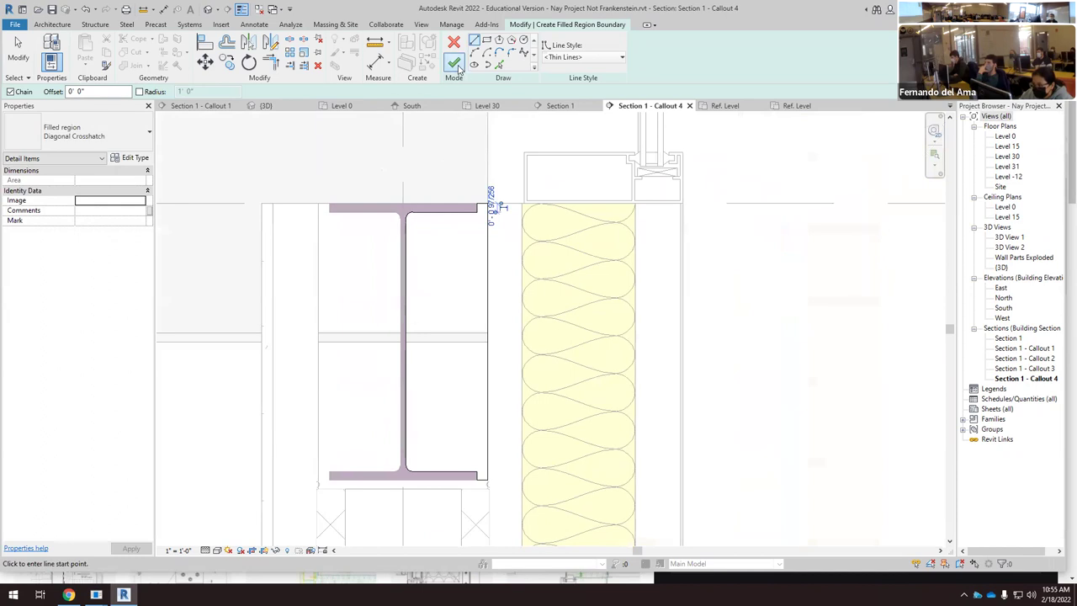
left_click(455, 63)
scroll(462, 348, "down", 2)
key("Escape")
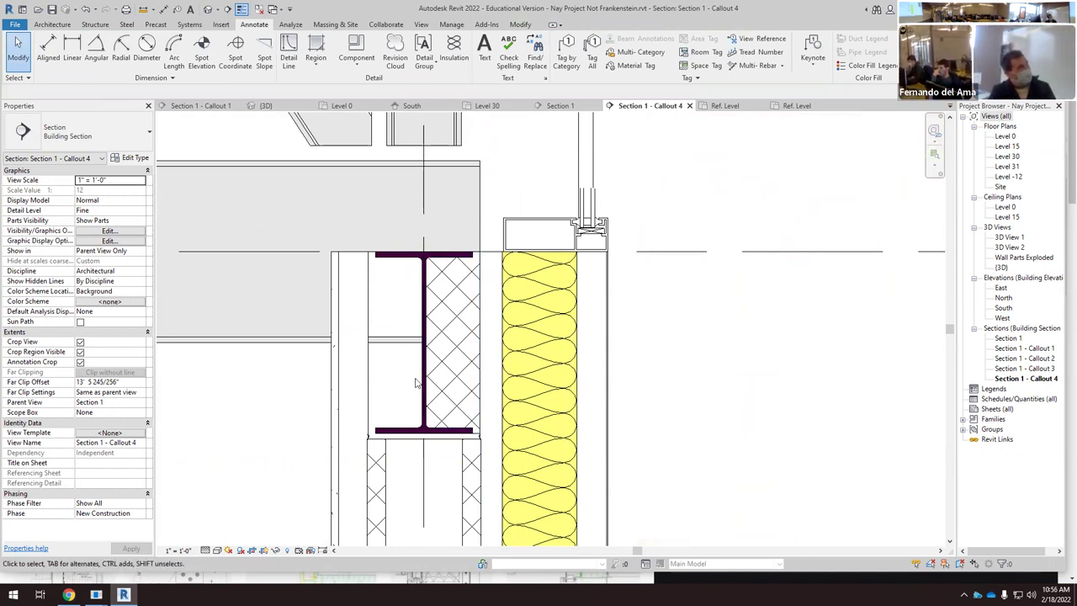
Step: Override the filled region's graphics in this view with a solid fill foreground pattern in yellow
left_click(448, 429)
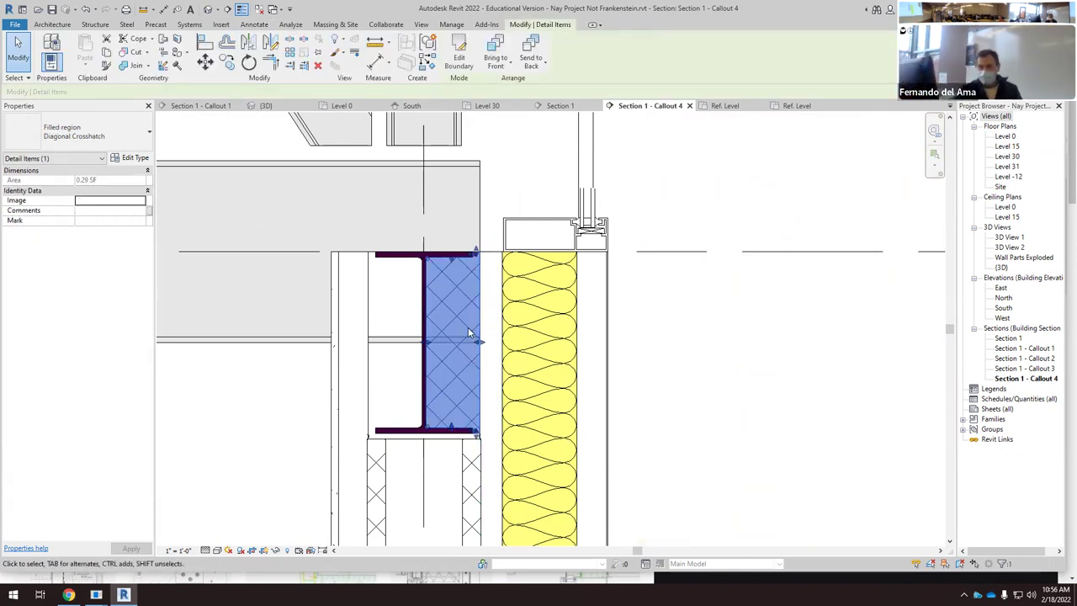
right_click(469, 331)
mouse_move(543, 397)
left_click(640, 394)
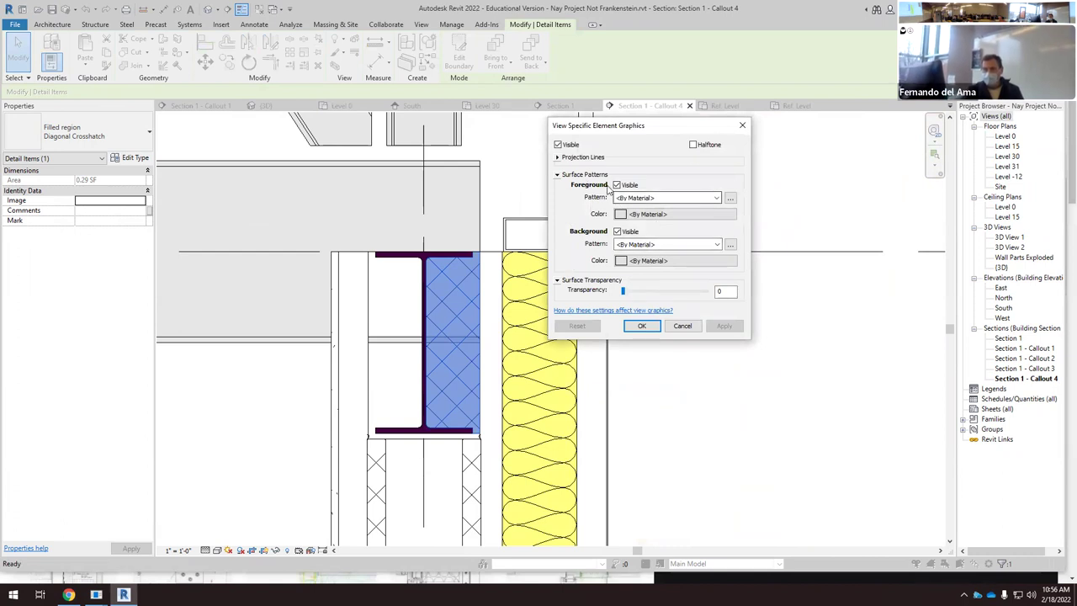
left_click(713, 198)
left_click(615, 219)
left_click(619, 215)
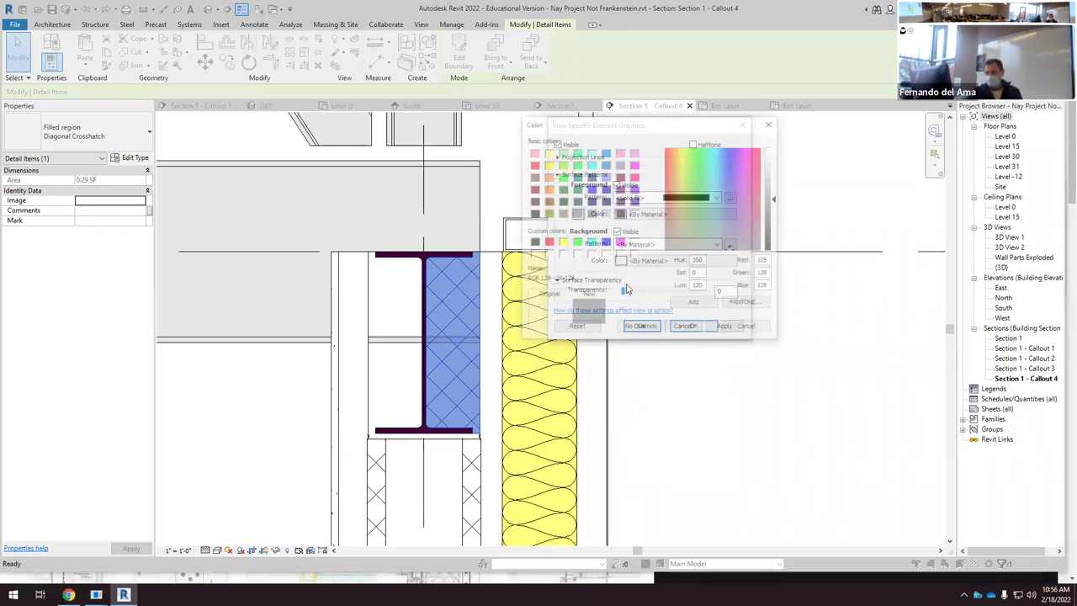
left_click(561, 242)
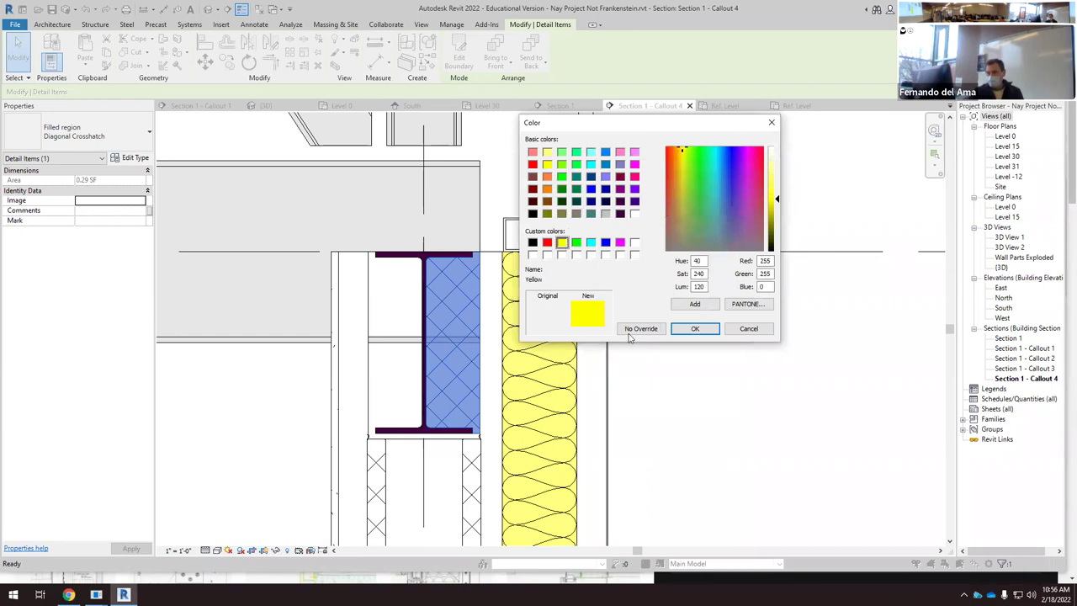
left_click(695, 328)
left_click(722, 328)
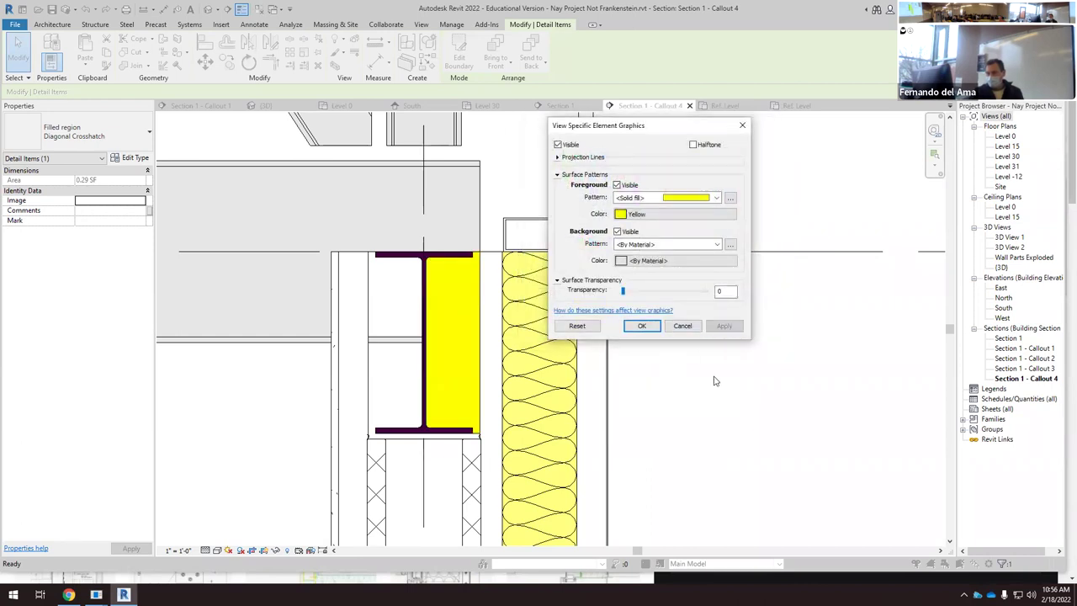
left_click(647, 326)
left_click(685, 413)
Step: Mirror a copy of the yellow filled region to the beam's other side, using the beam's centerline as the axis
scroll(538, 341, "down", 3)
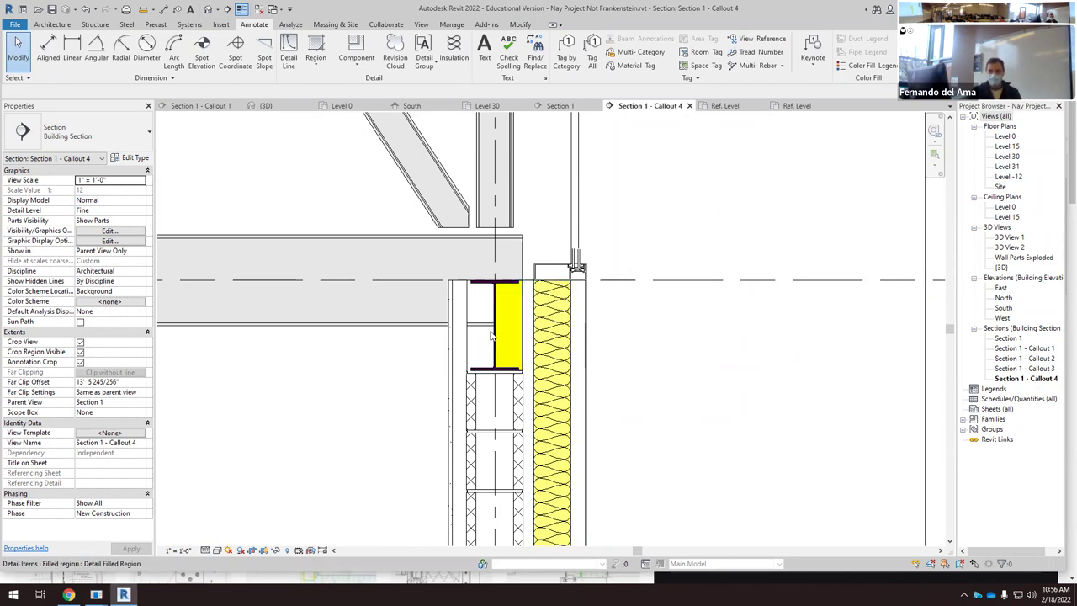
scroll(530, 351, "up", 1)
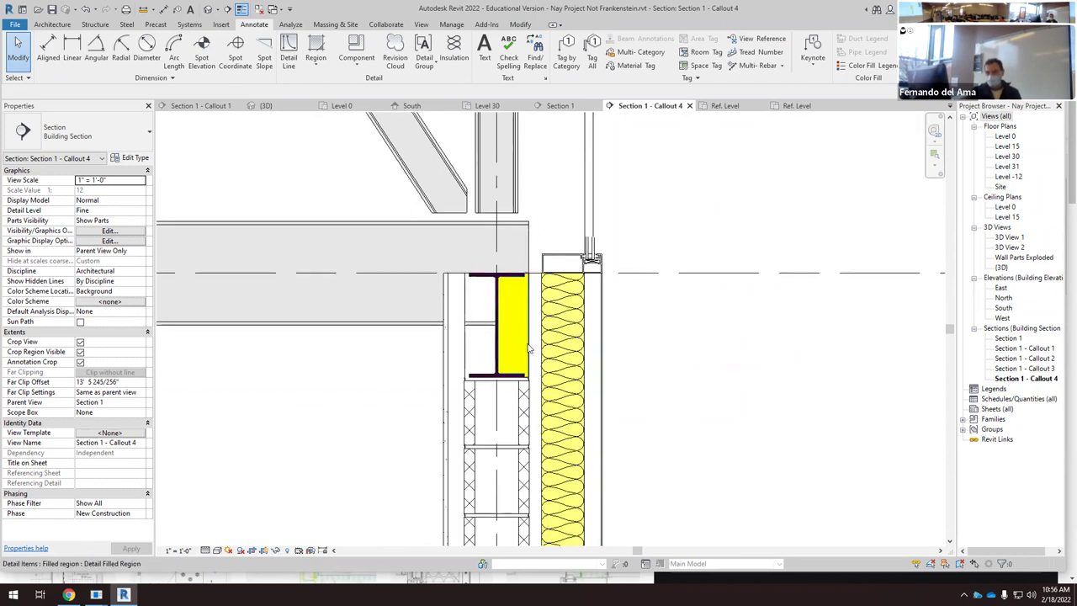
scroll(528, 348, "up", 1)
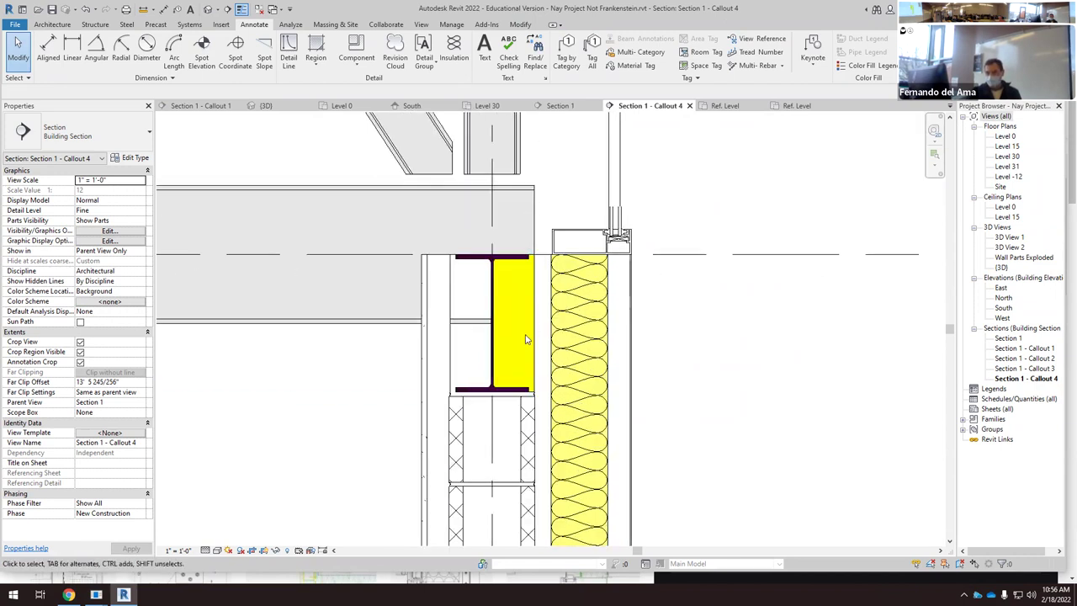
left_click(525, 339)
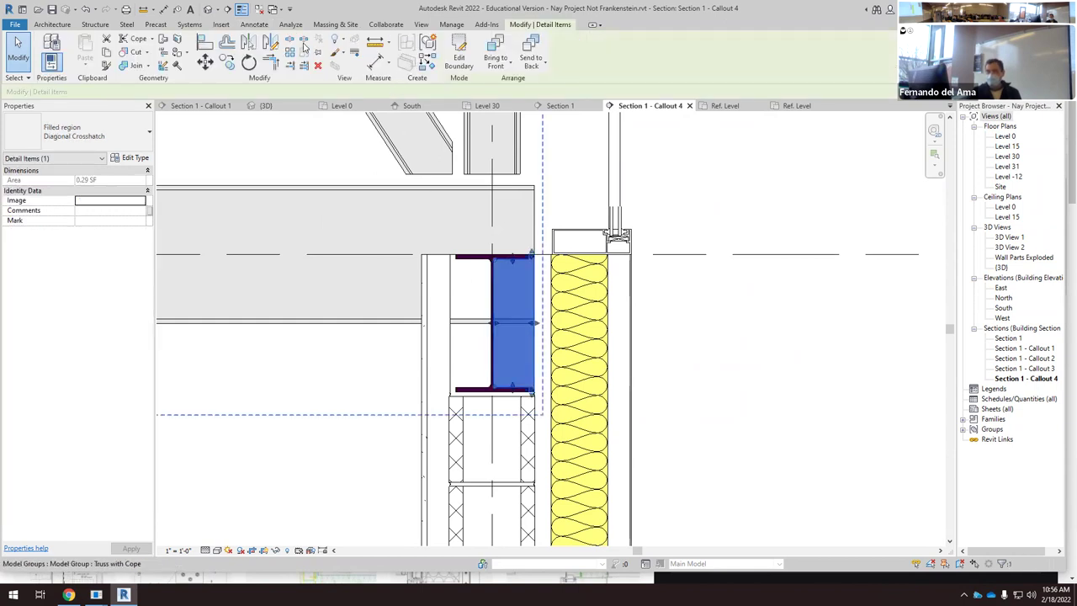
left_click(249, 45)
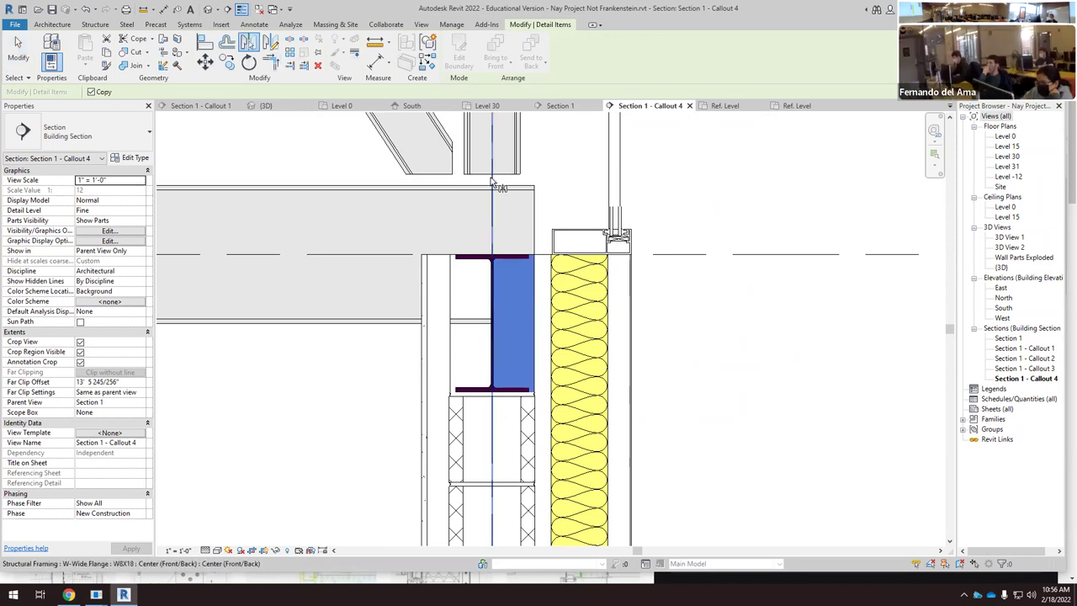
left_click(494, 183)
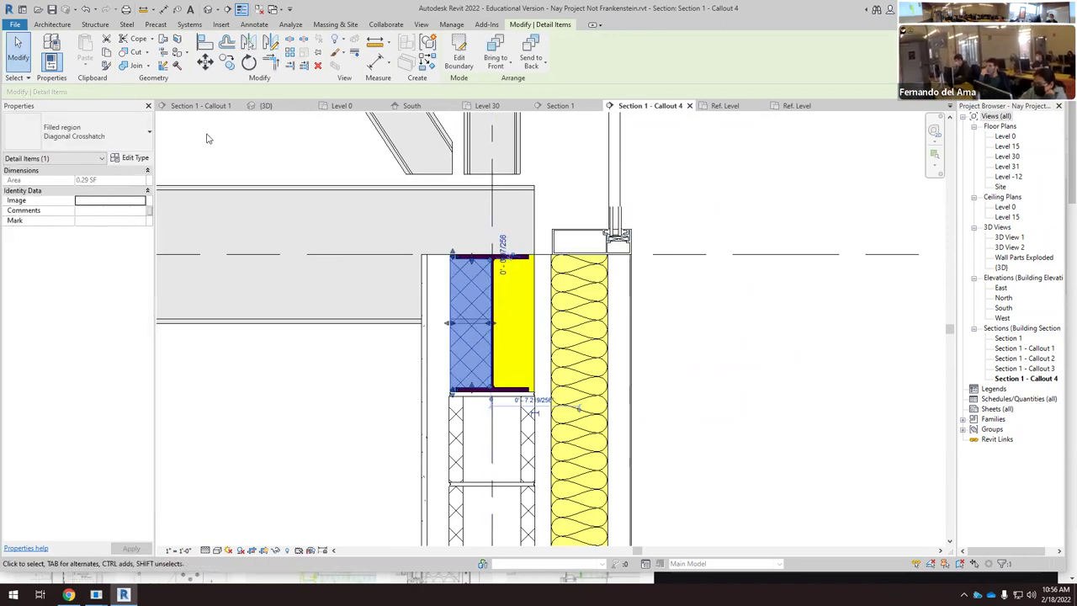
left_click(351, 265)
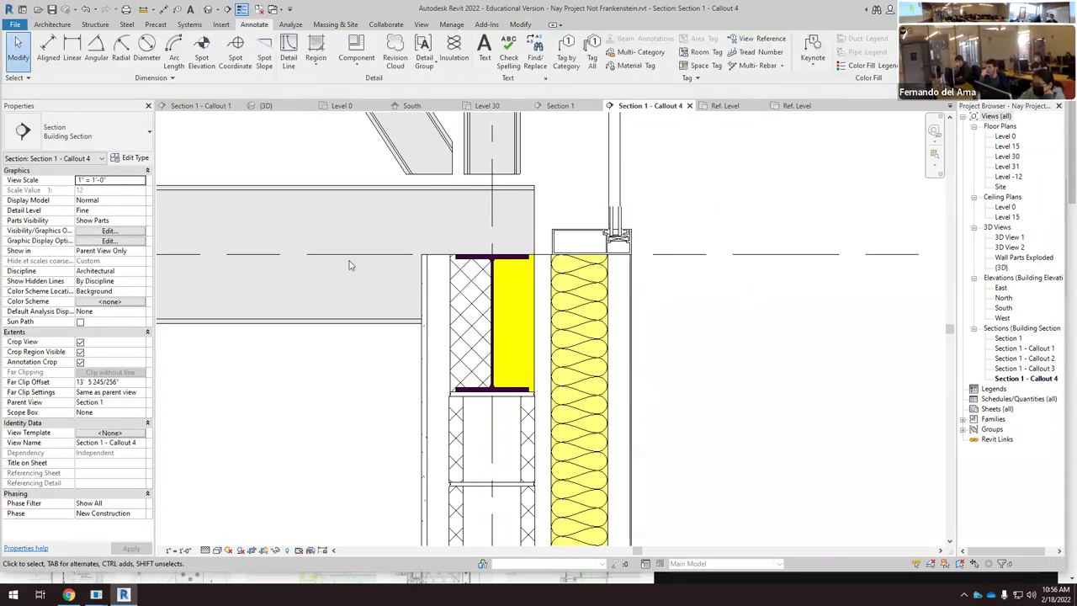
Step: Override the mirrored region's foreground surface pattern by element, using a yellow solid fill
left_click(487, 288)
right_click(484, 305)
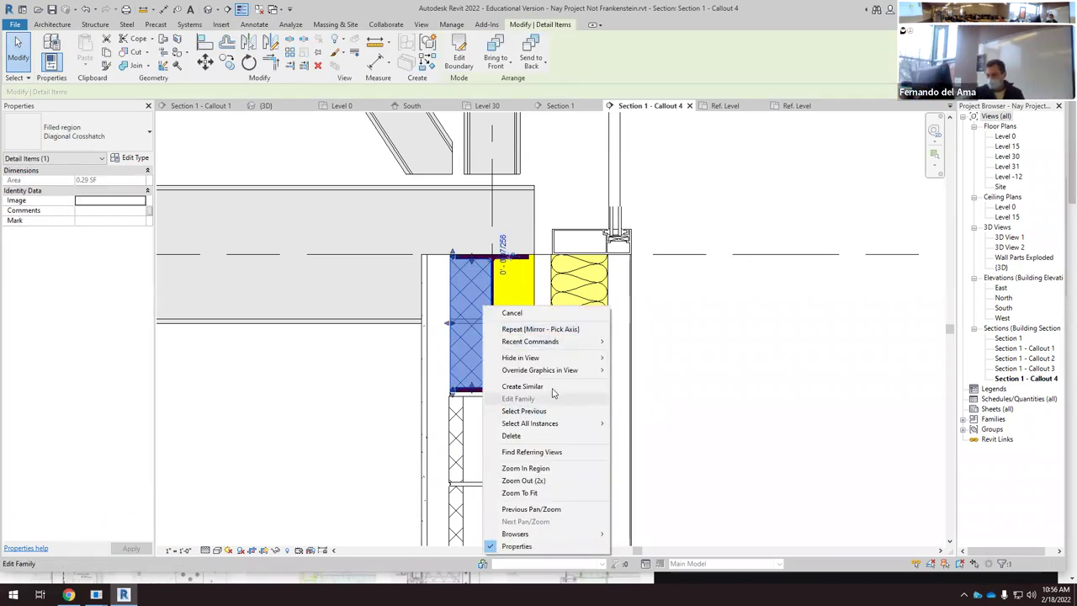
mouse_move(601, 372)
left_click(639, 371)
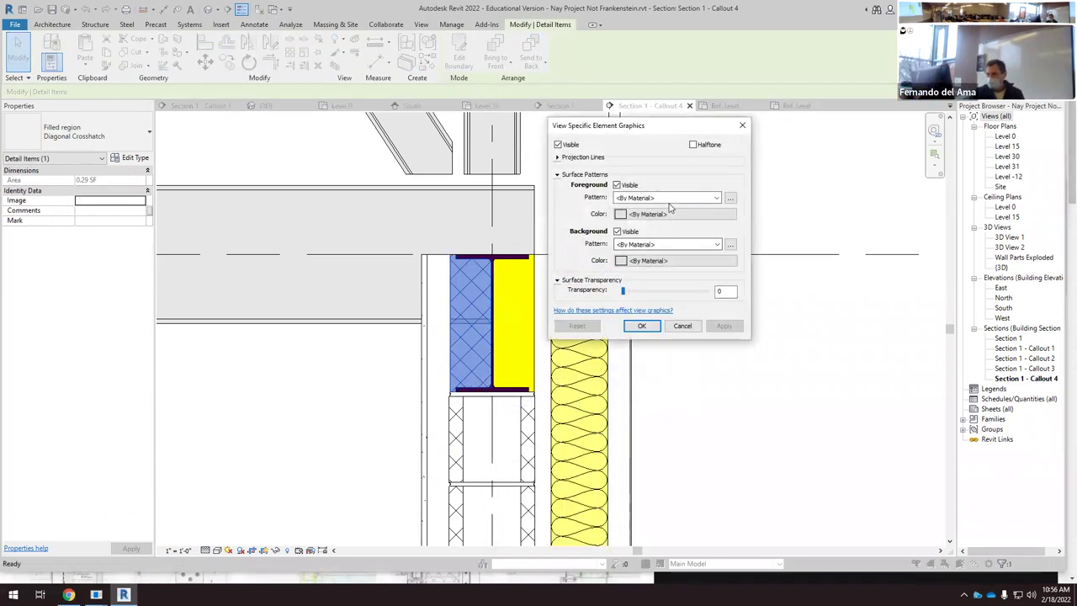
left_click(707, 199)
left_click(649, 216)
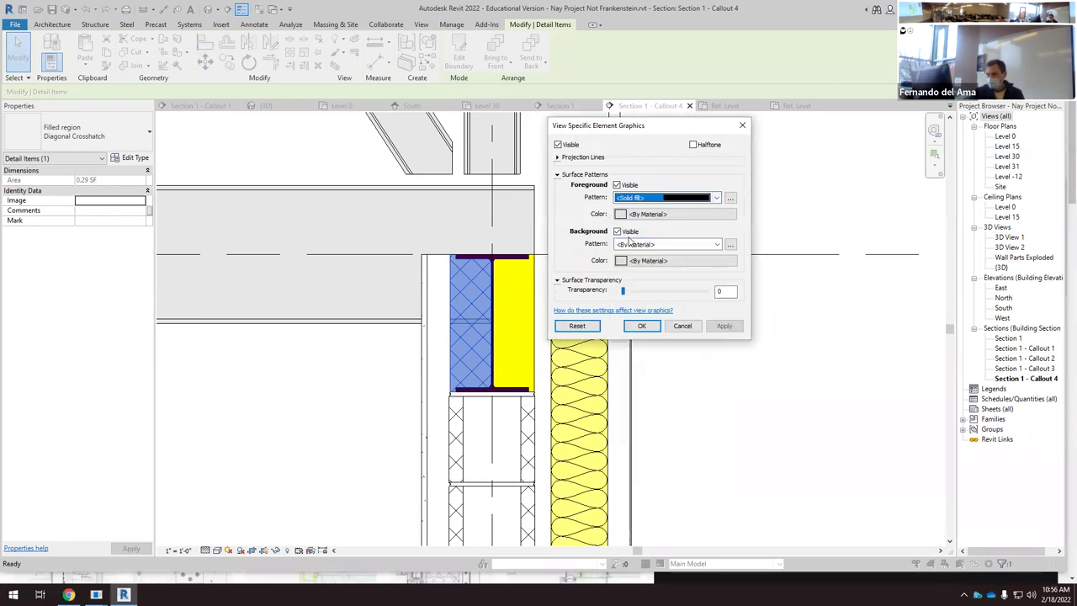
left_click(649, 214)
left_click(561, 243)
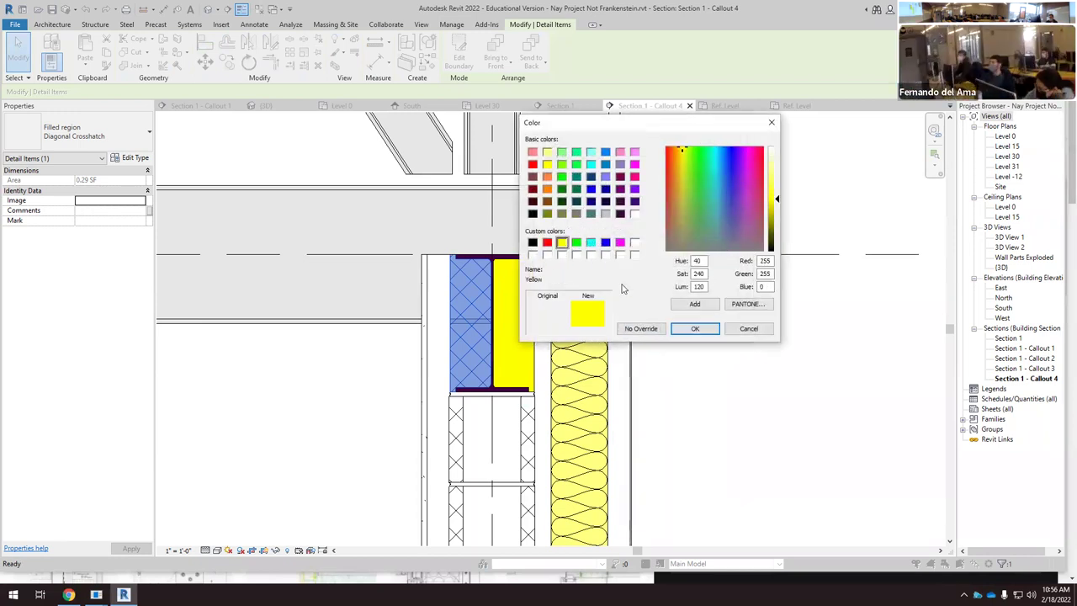
left_click(695, 329)
left_click(722, 328)
left_click(645, 329)
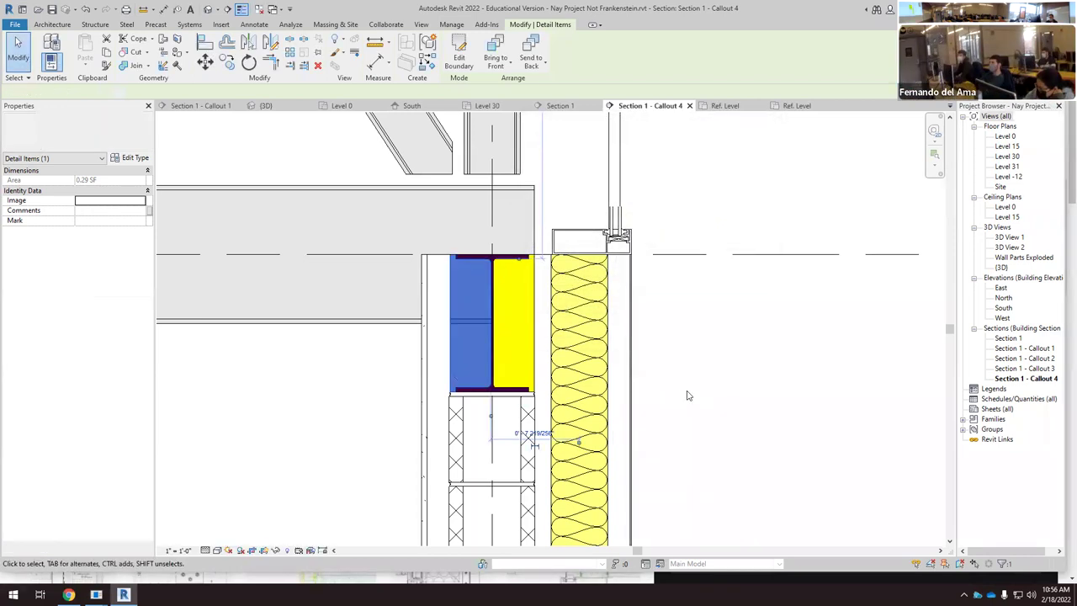
left_click(700, 396)
Step: Create a callout around the Level 30 beam, storefront sill and top of the CMU wall
scroll(712, 396, "down", 3)
scroll(704, 392, "down", 1)
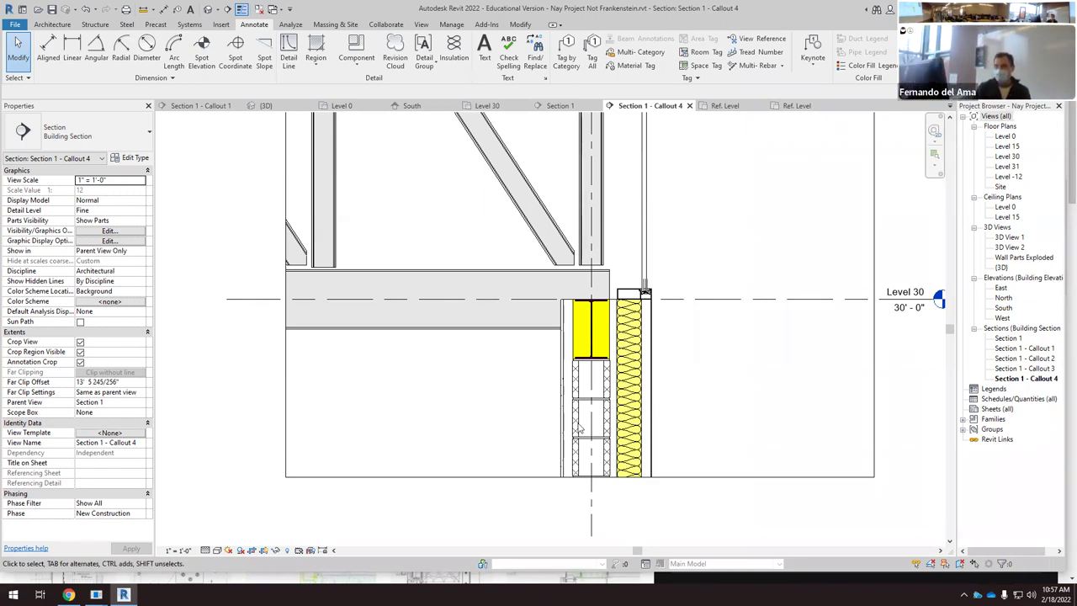
scroll(454, 358, "down", 5)
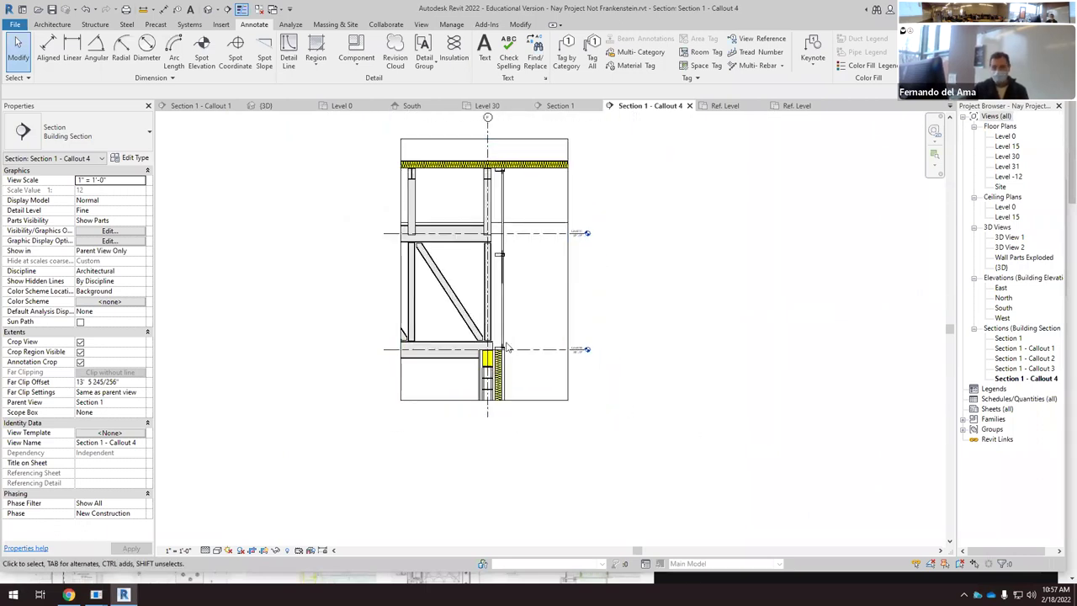
scroll(507, 347, "up", 2)
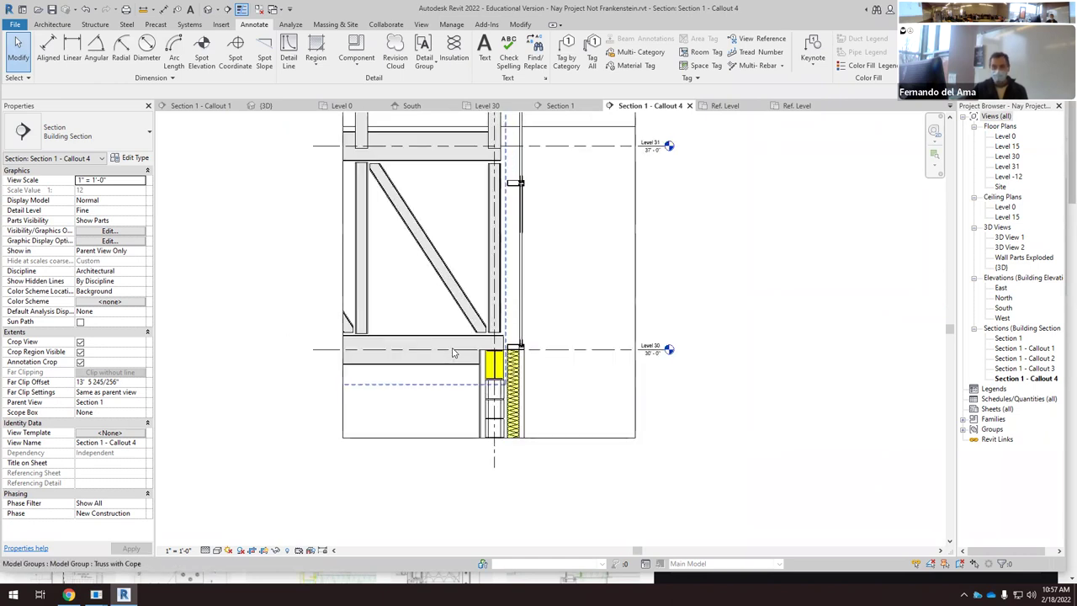
scroll(337, 360, "down", 1)
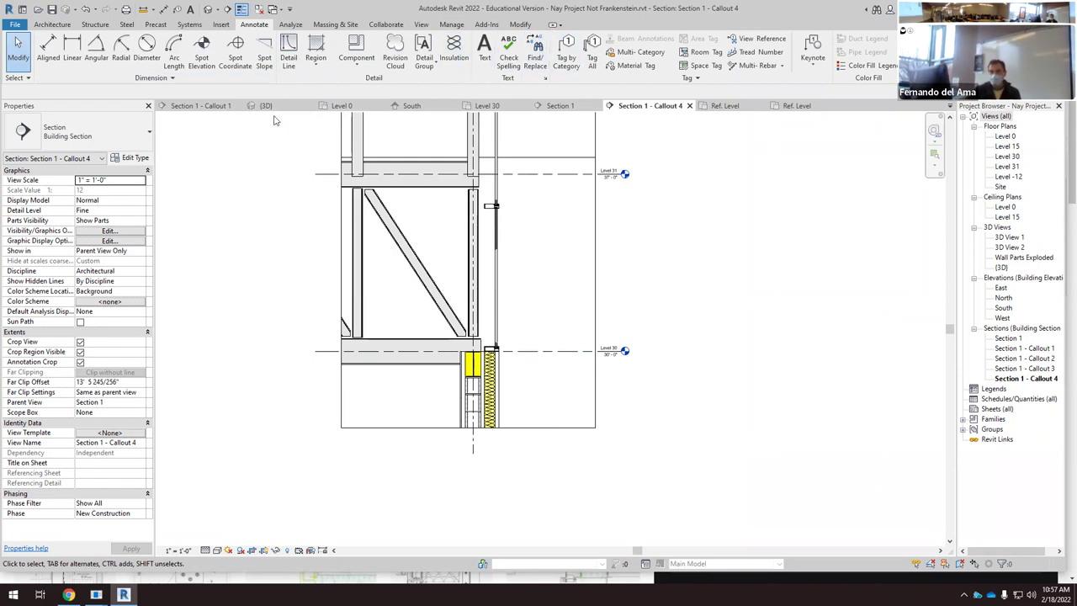
left_click(420, 24)
left_click(407, 55)
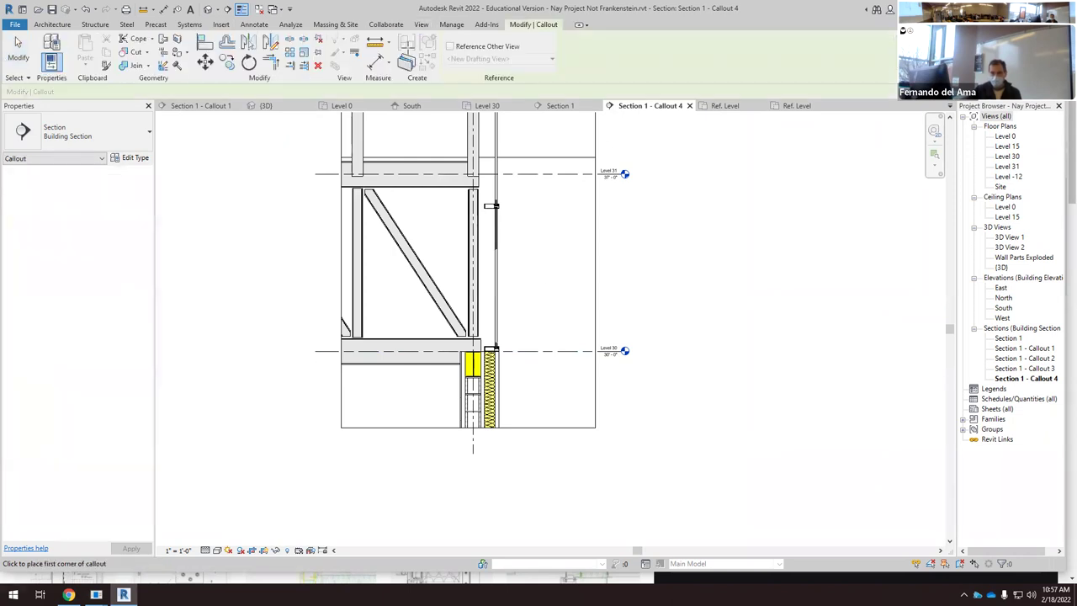
left_click(427, 309)
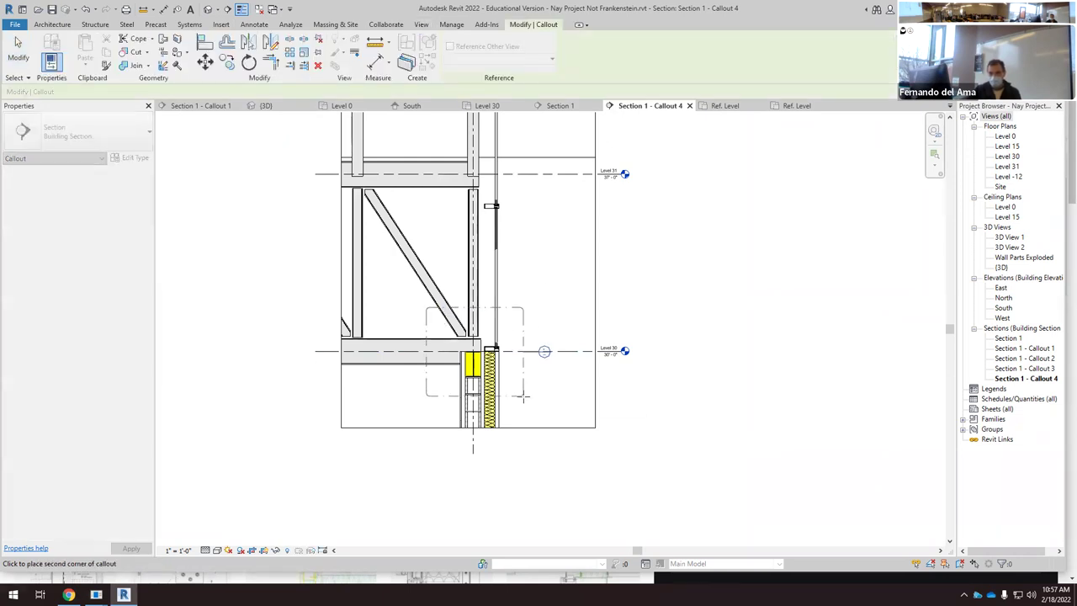
left_click(521, 402)
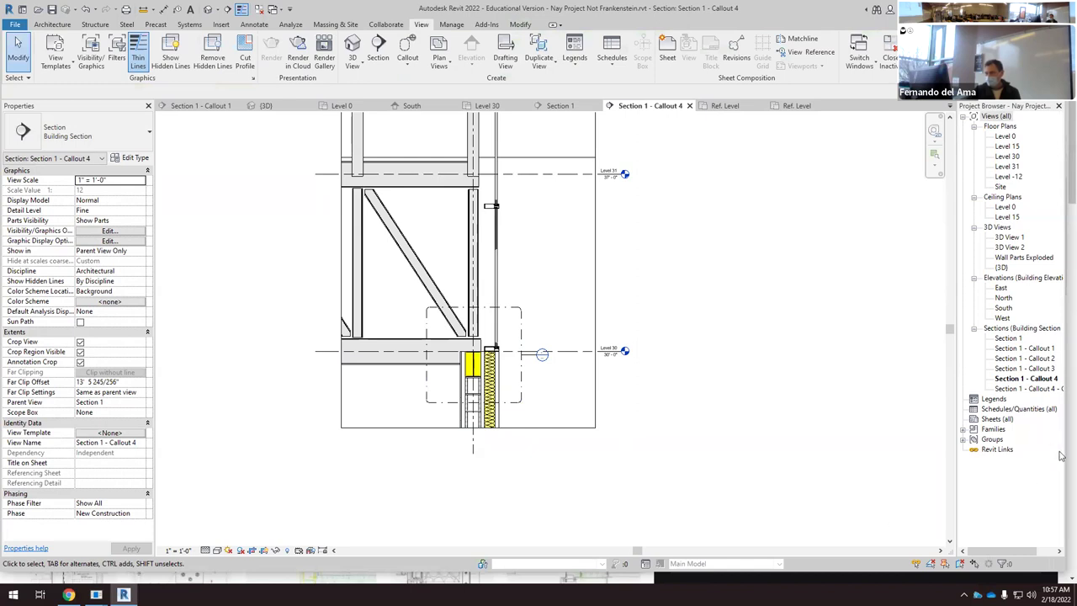
Step: Open the Section 1 - Callout 4 - Callout 1 view to check it, and delete that view from the project
left_click_drag(976, 551, 1005, 550)
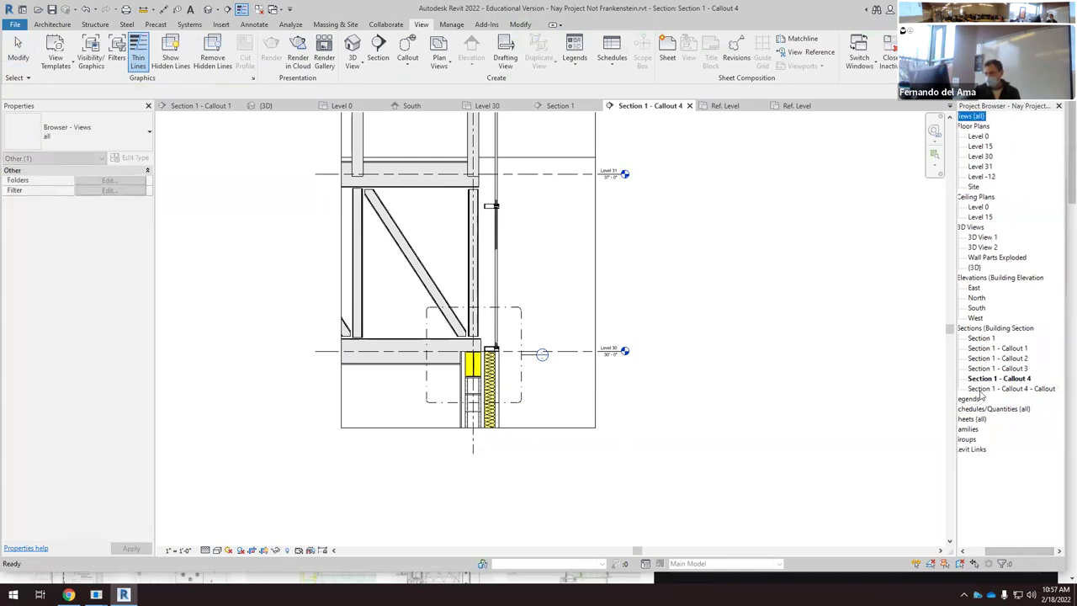
double_click(1040, 390)
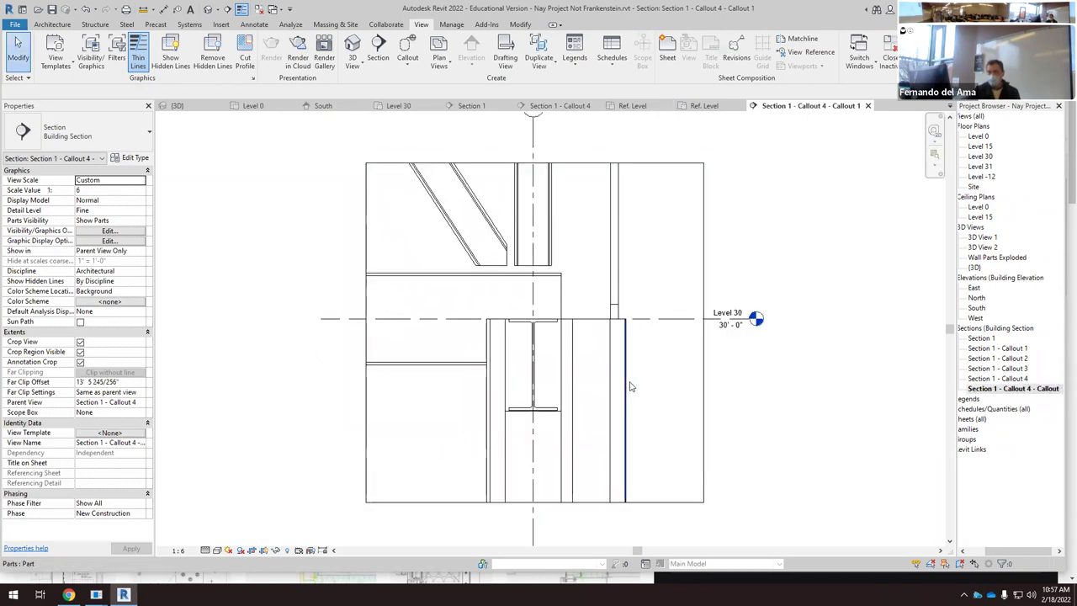
scroll(631, 386, "up", 2)
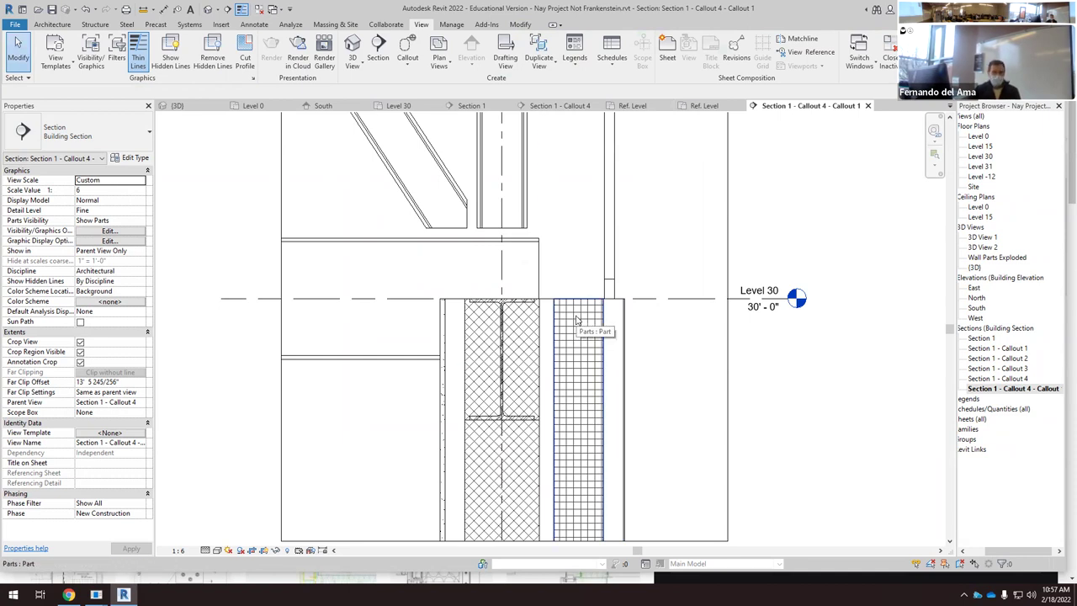
right_click(1006, 385)
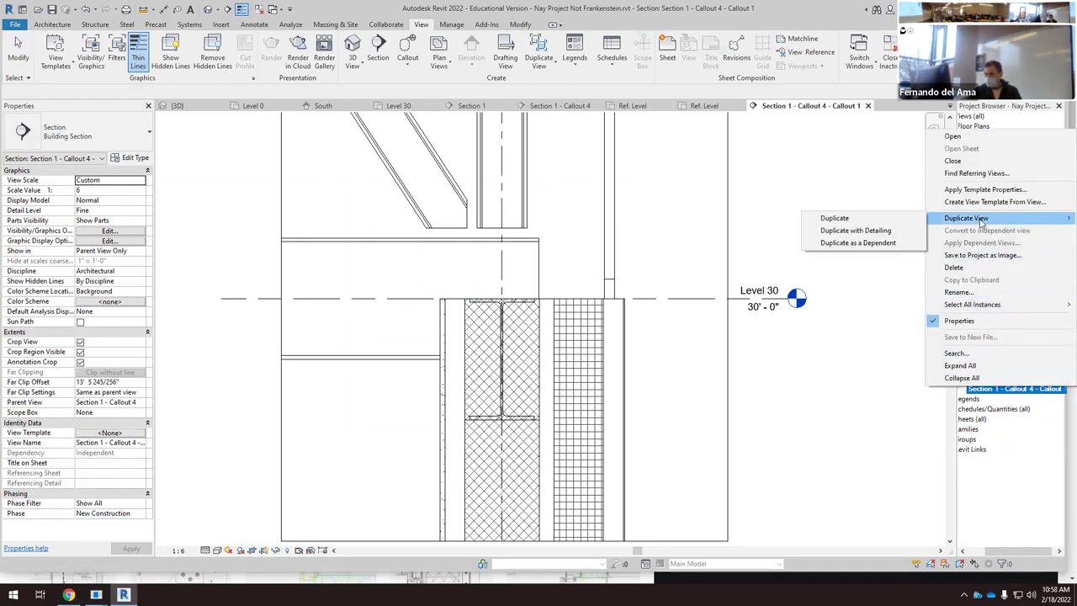
left_click(954, 267)
Step: Examine the wall layers around the steel beam below Level 30 in Section 1 - Callout 4, including the interior gypsum board and its cavity
scroll(532, 370, "up", 5)
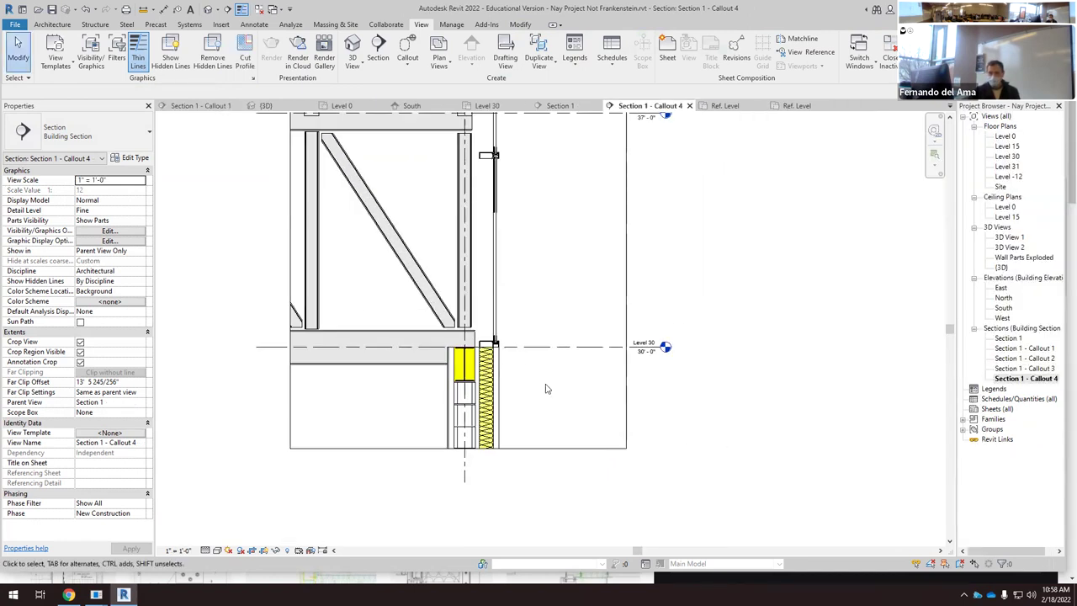
scroll(518, 362, "down", 4)
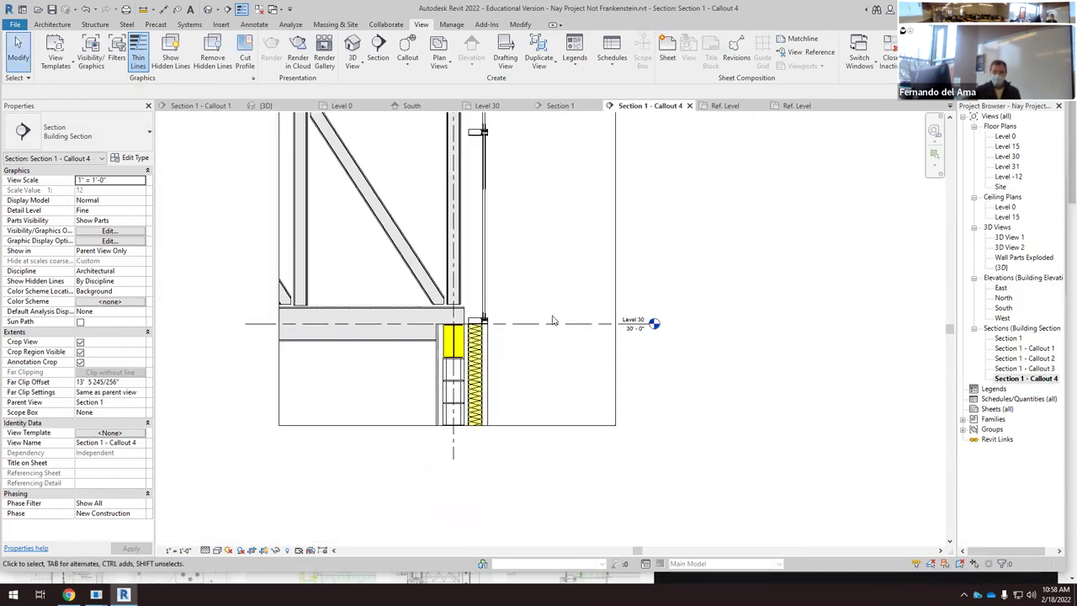
scroll(496, 340, "up", 6)
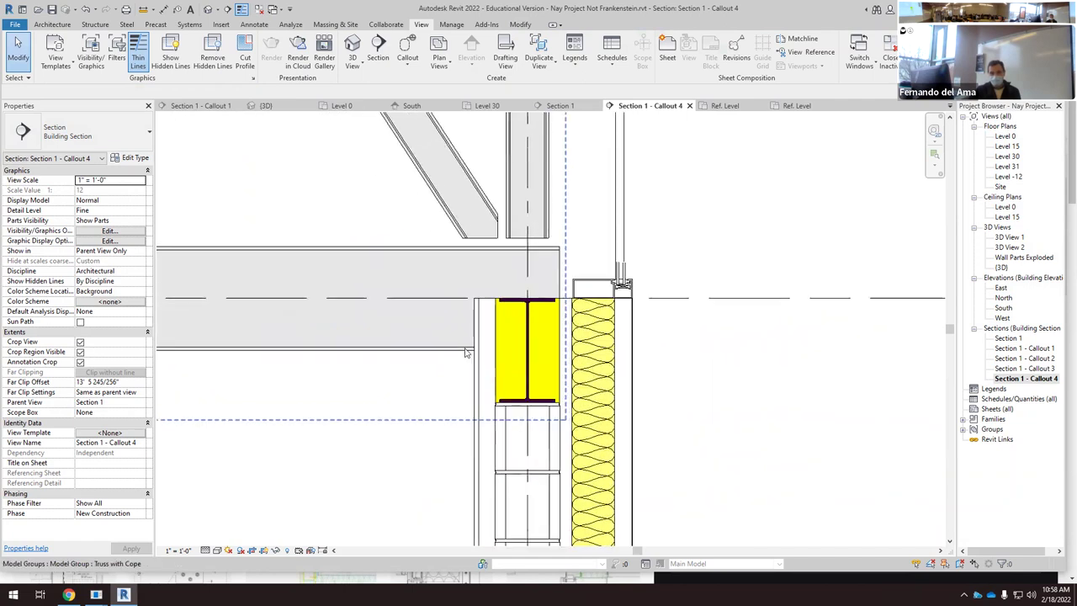
left_click(477, 402)
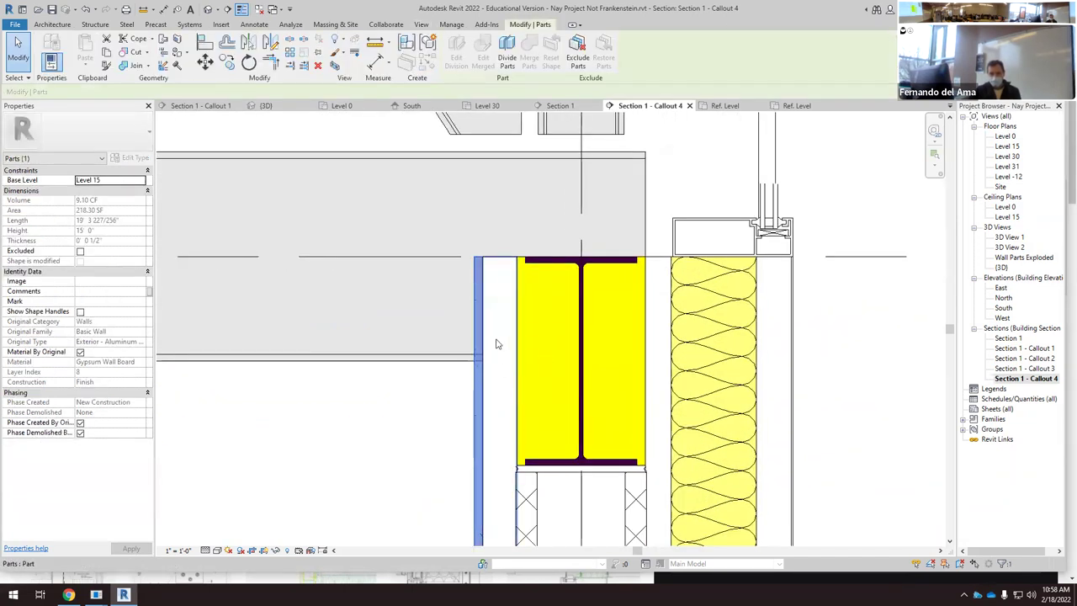
scroll(497, 343, "down", 2)
key("Escape")
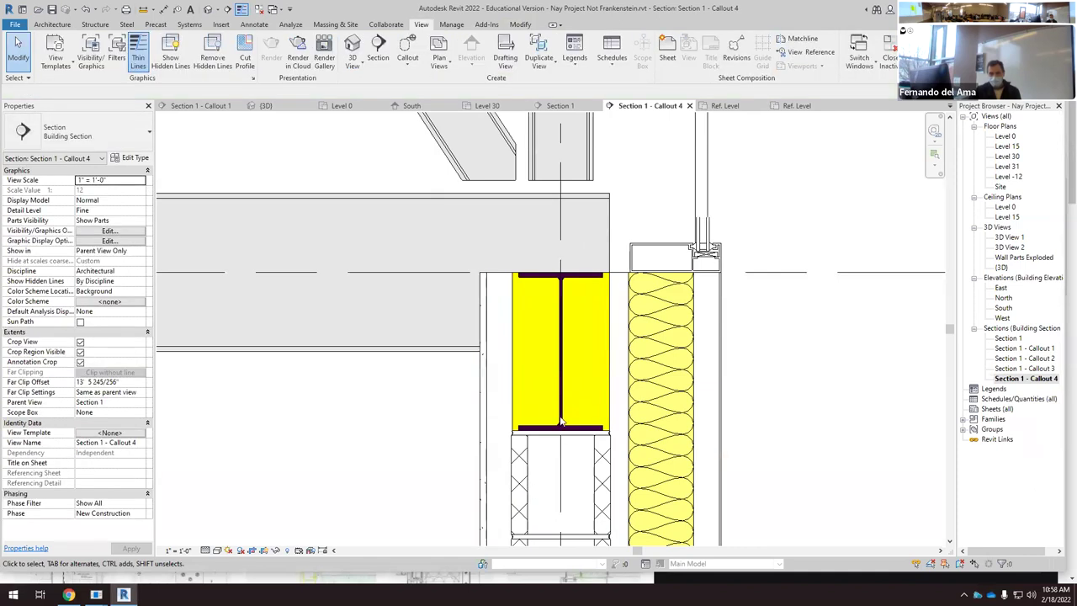
scroll(534, 467, "down", 2)
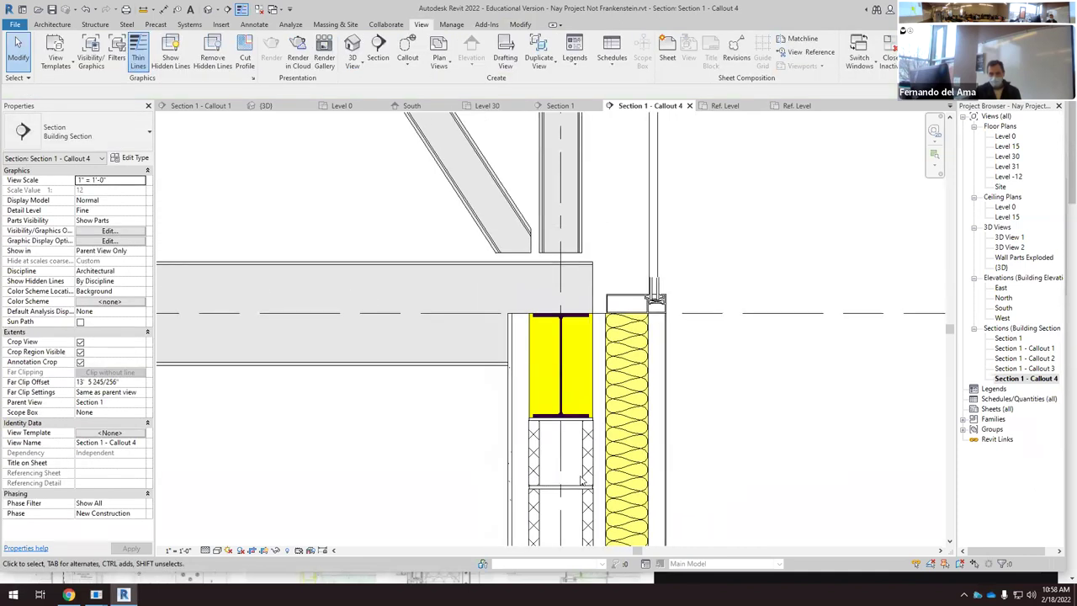
scroll(581, 480, "down", 2)
scroll(514, 413, "up", 3)
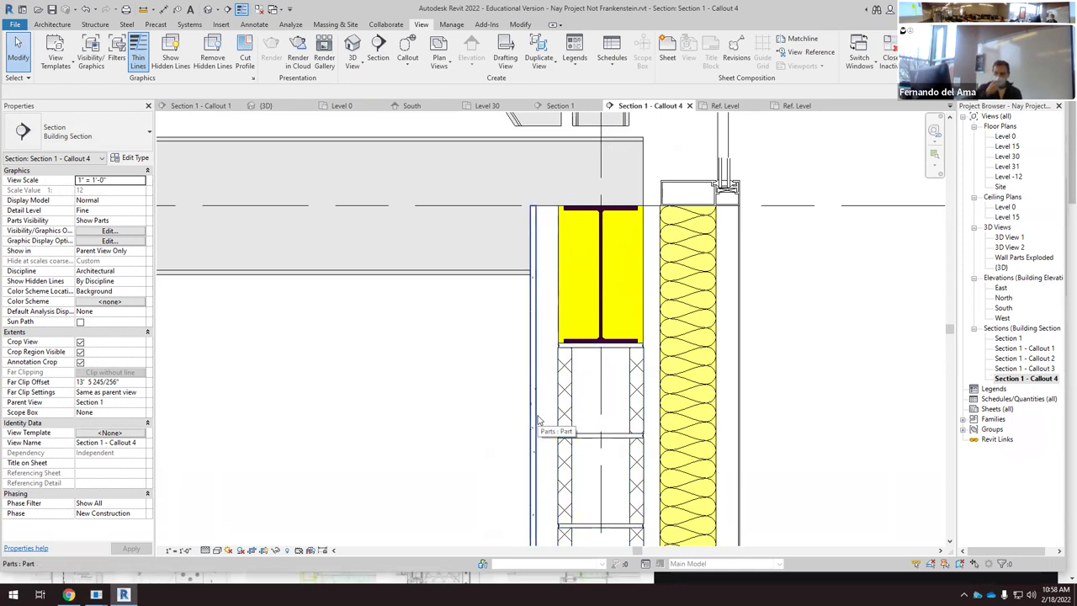
scroll(561, 363, "up", 3)
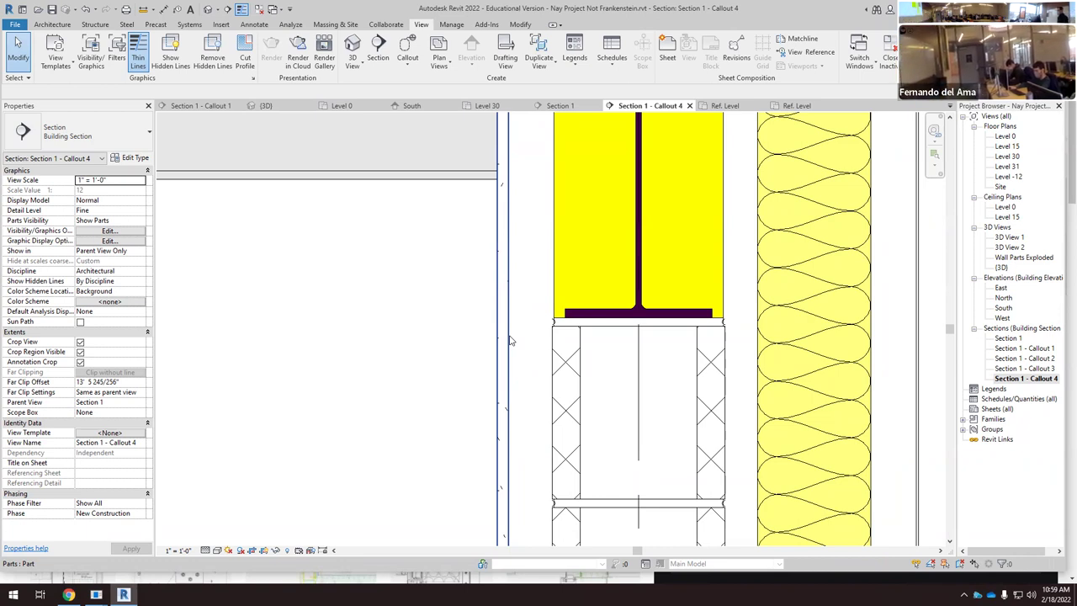
scroll(377, 454, "down", 3)
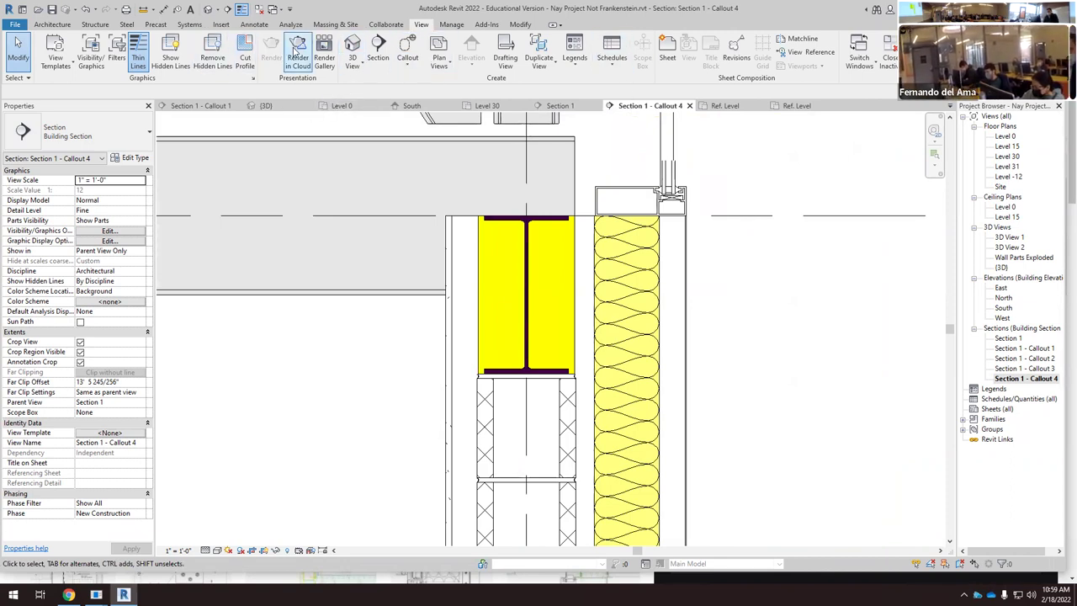
Step: Start loading a family and go up from 084300-Storefronts to the Detail Items folder
left_click(221, 24)
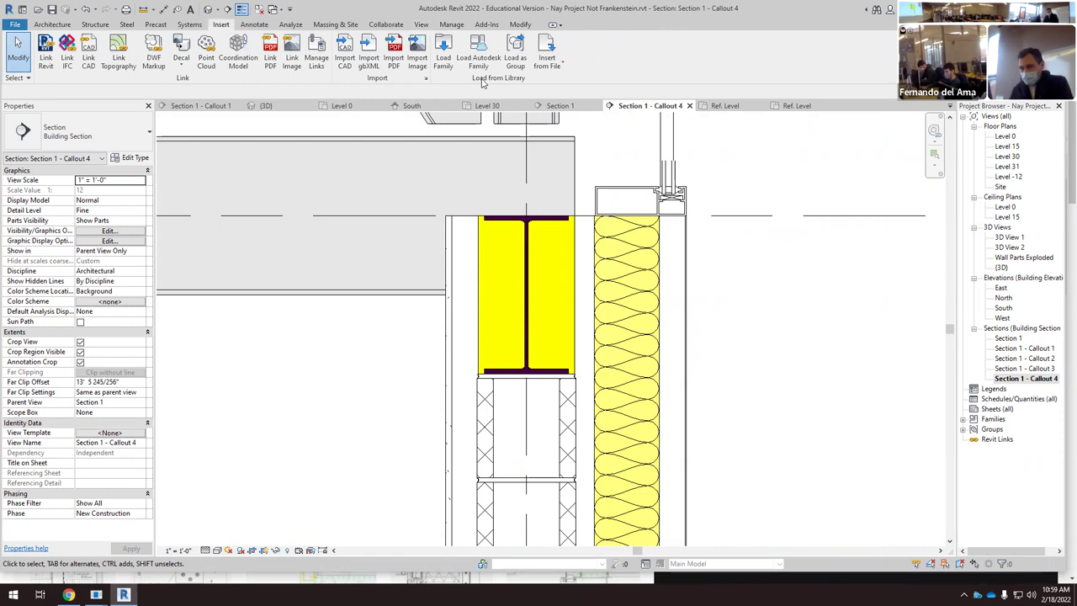
left_click(444, 55)
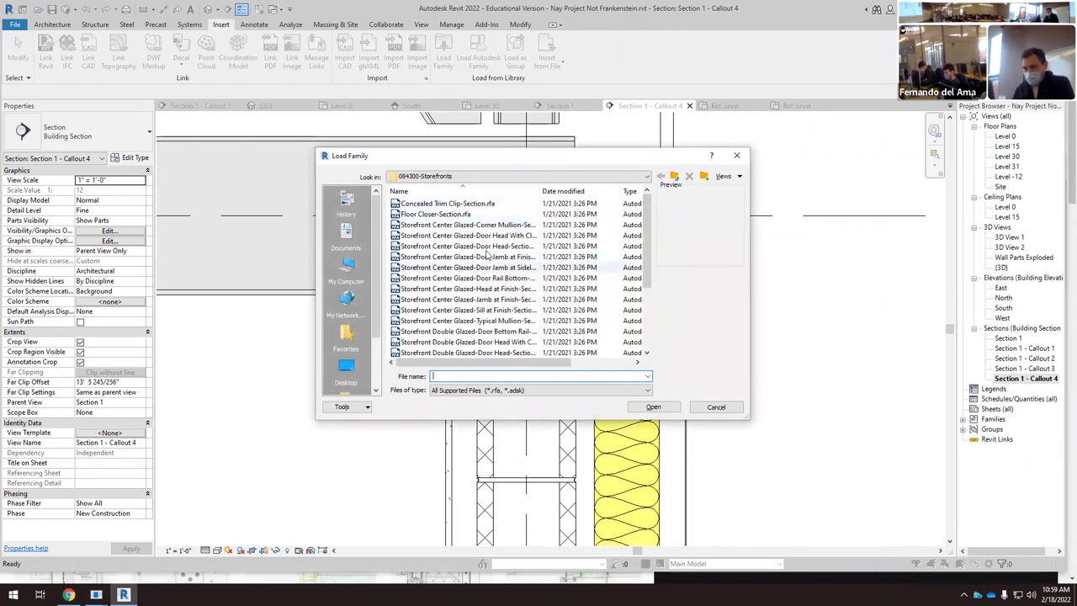
left_click(674, 175)
left_click(674, 175)
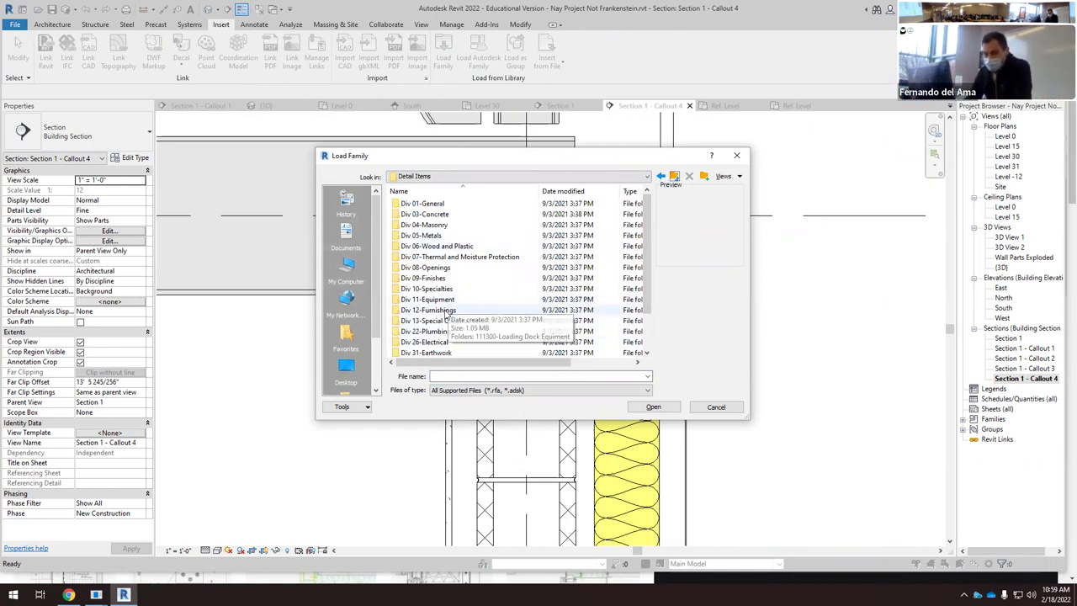
scroll(443, 319, "down", 2)
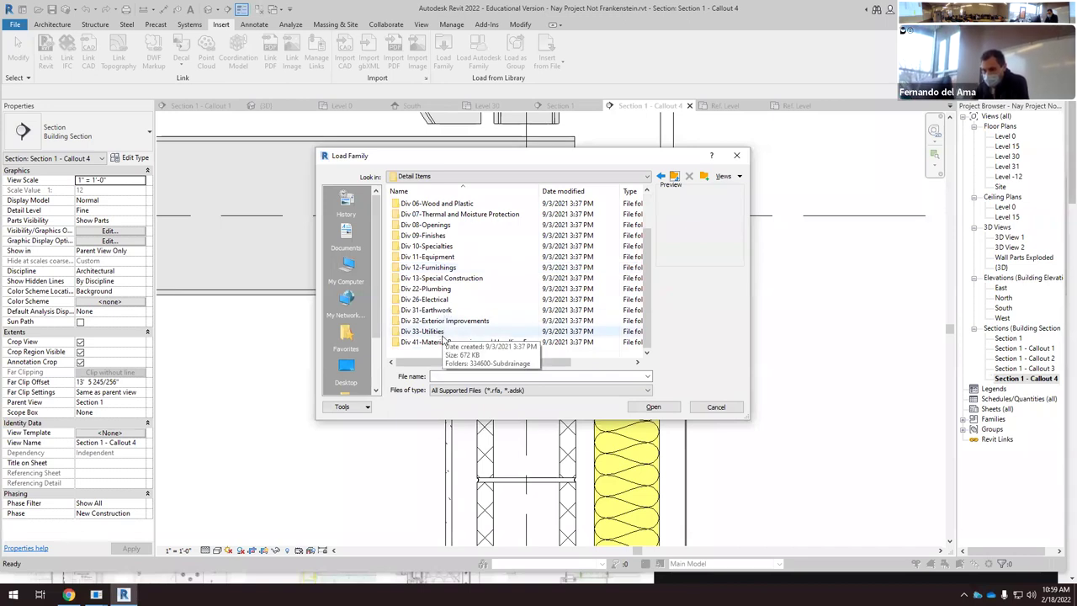
double_click(455, 343)
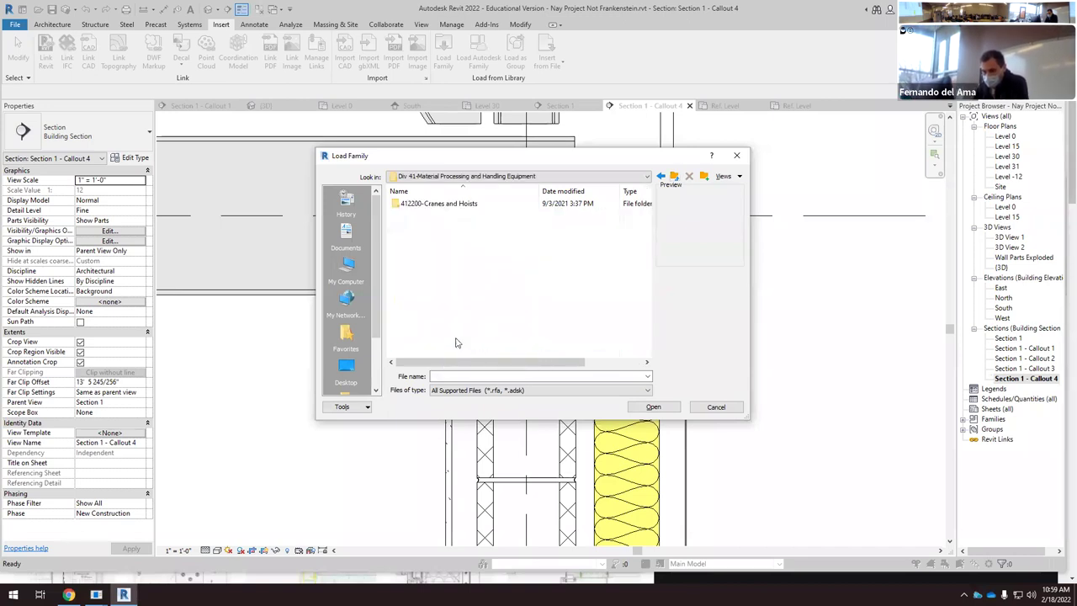
double_click(447, 204)
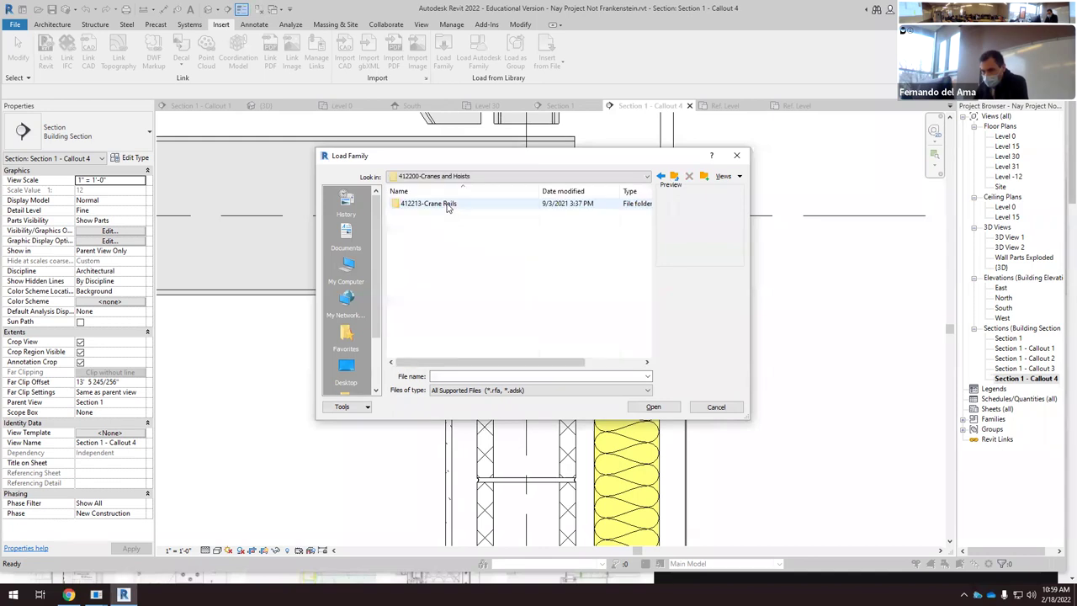
left_click(674, 176)
left_click(674, 177)
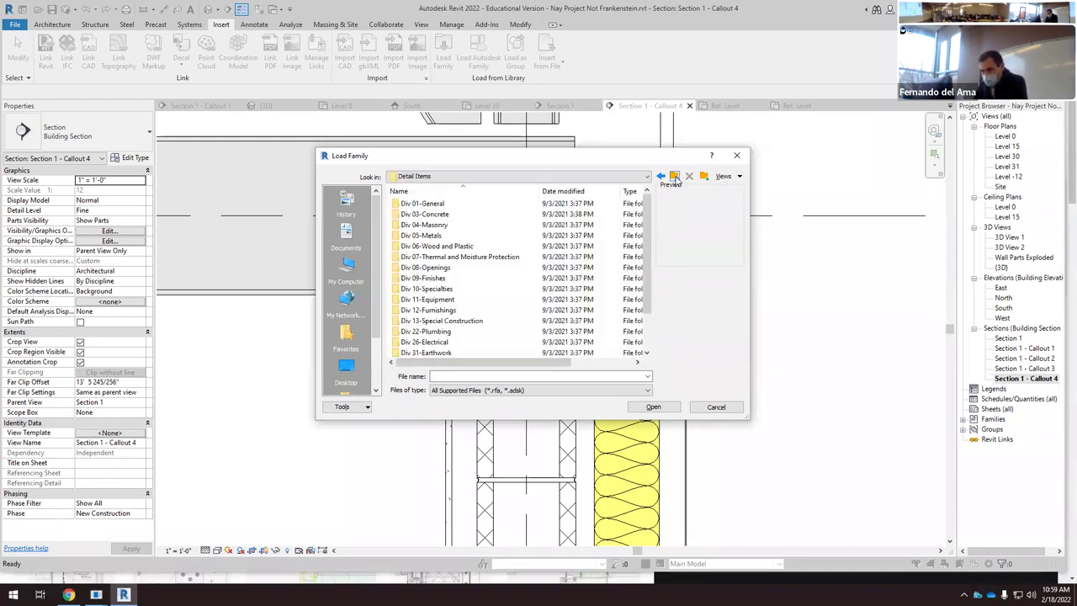
Step: Open the 054000-Cold-Formed Metal Framing folder within Div 05-Metals and preview Furring Channels-Section.rfa
double_click(441, 235)
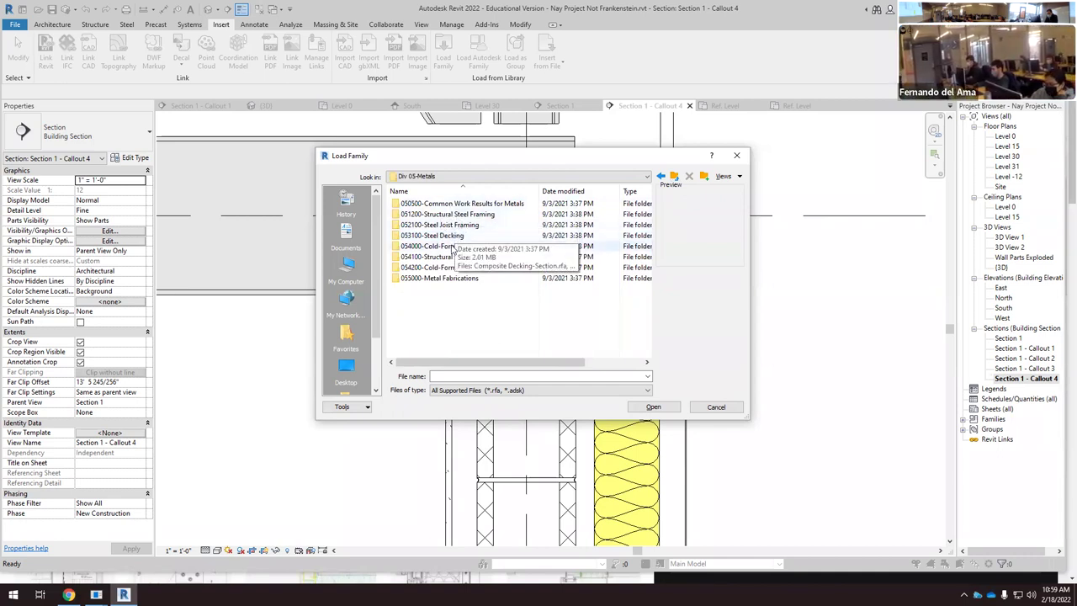
double_click(452, 247)
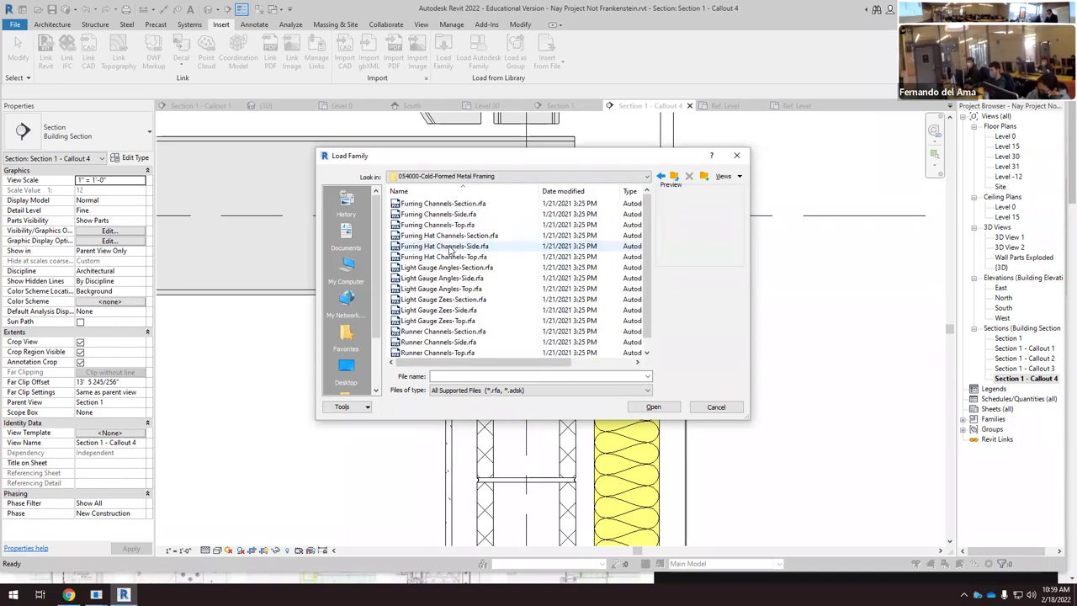
left_click(443, 205)
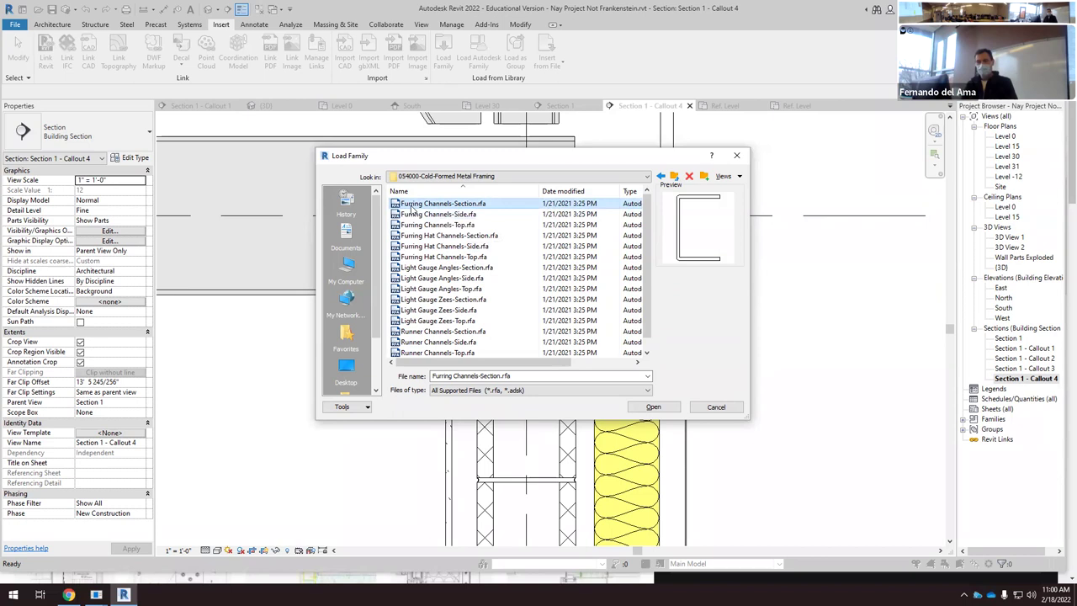
Step: Preview the other furring channel, hat channel, light gauge angle, zee and runner channel families to compare their profiles
left_click(462, 215)
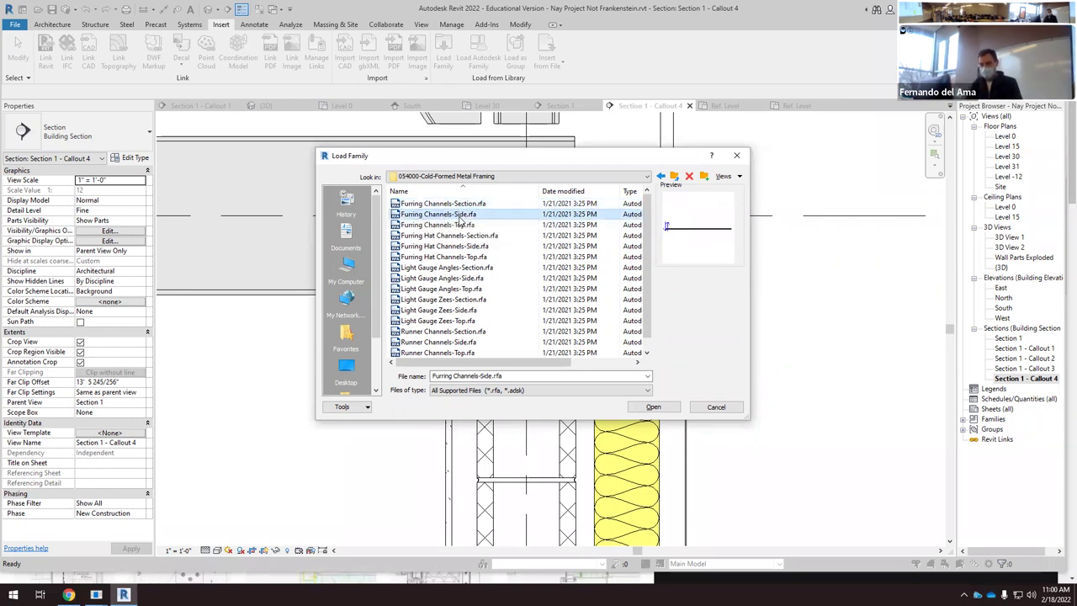
key("Down")
key("Down")
key("Down")
key("Down")
key("Down")
key("Down")
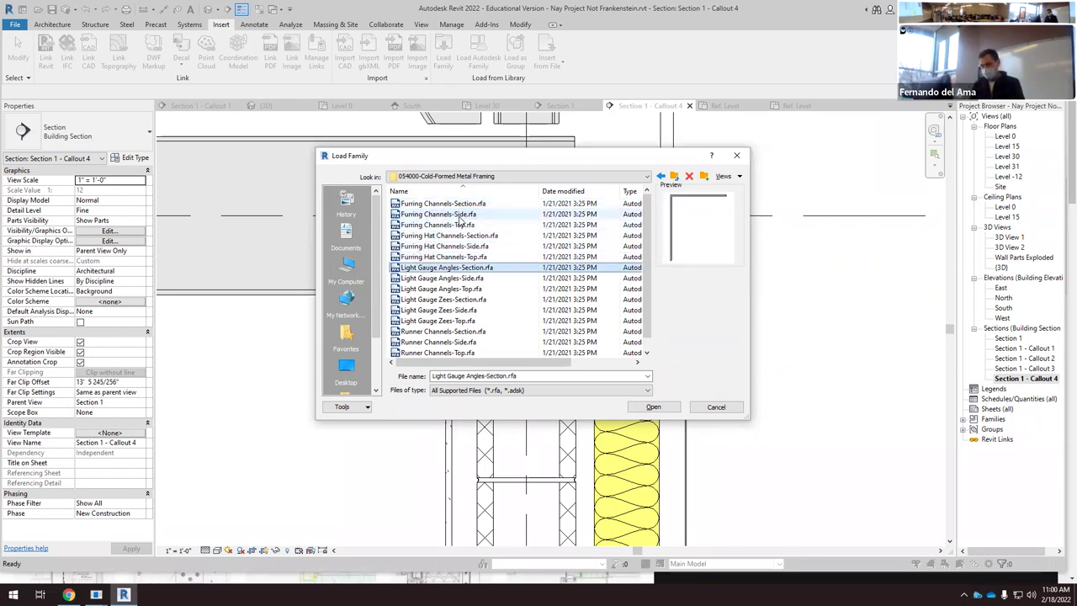
key("Down")
key("Down")
key("Down")
key("Down")
key("Down")
key("Down")
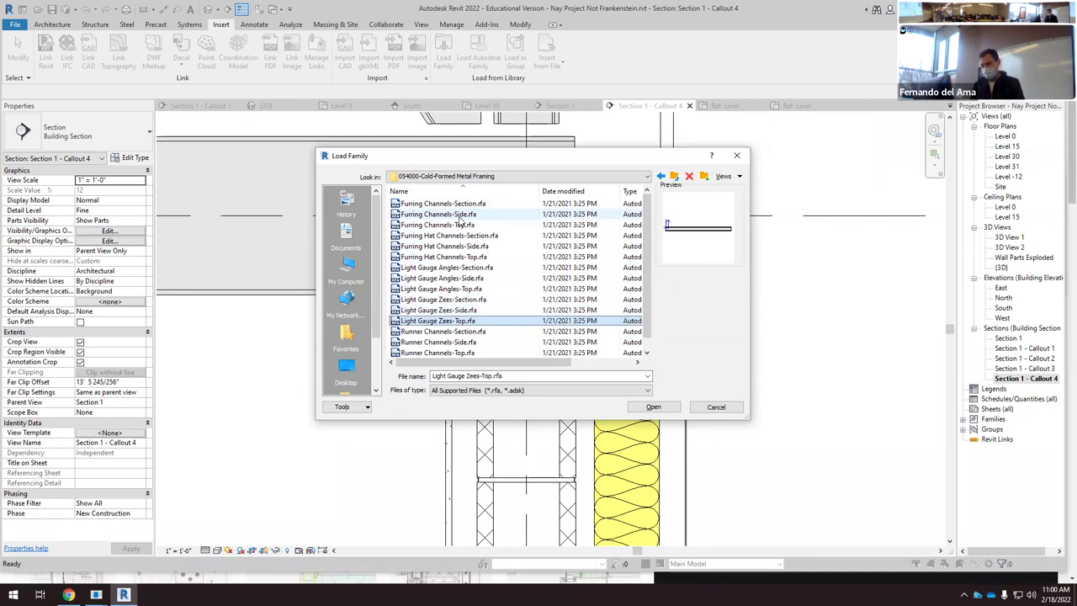
key("Down")
key("Up")
key("Up")
key("Up")
key("Up")
key("Up")
key("Up")
key("Up")
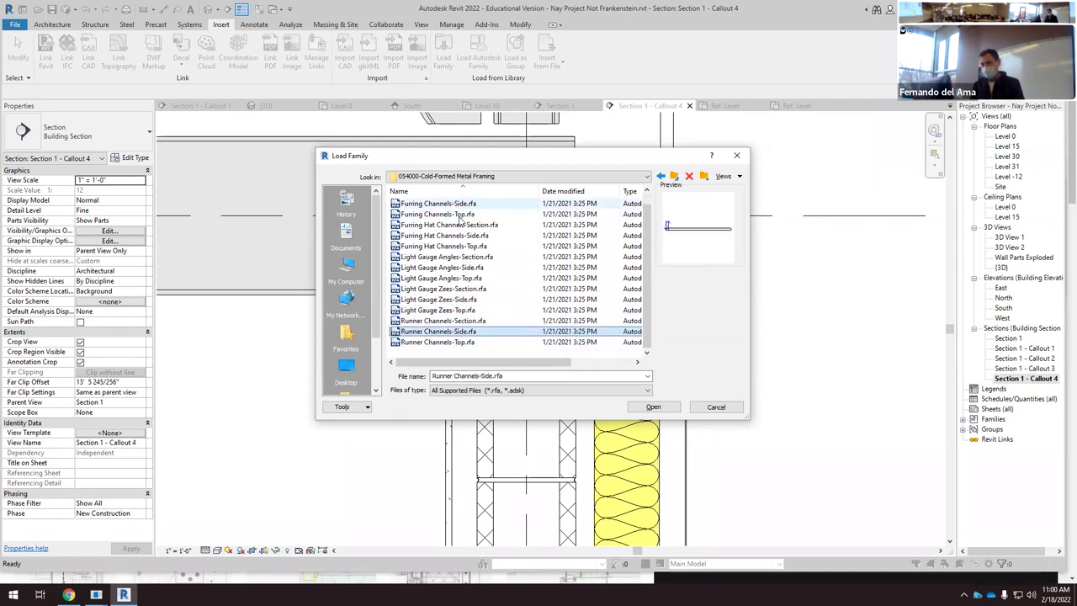
key("Up")
key("Up")
key("Up")
key("Up")
key("Up")
key("Up")
key("Up")
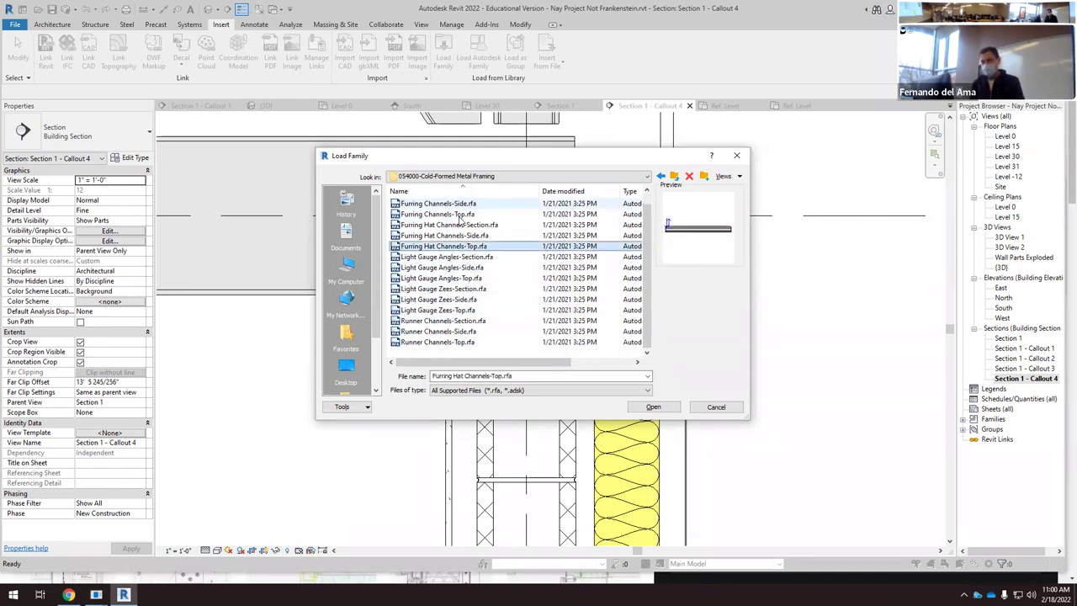
key("Down")
key("Down")
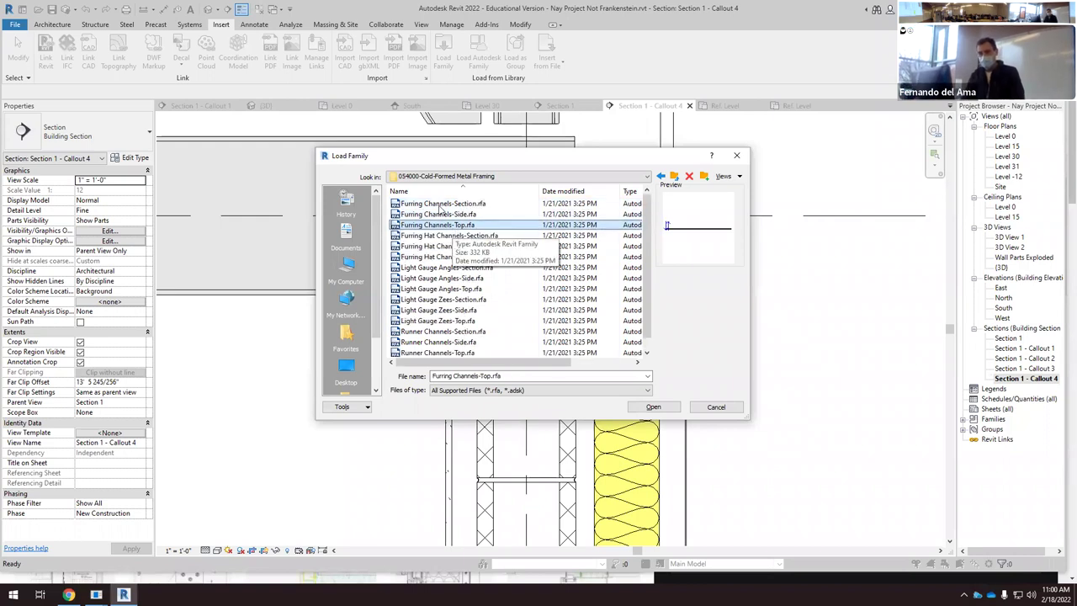
Step: Load the Furring Channels-Section.rfa detail family into the project
left_click(436, 205)
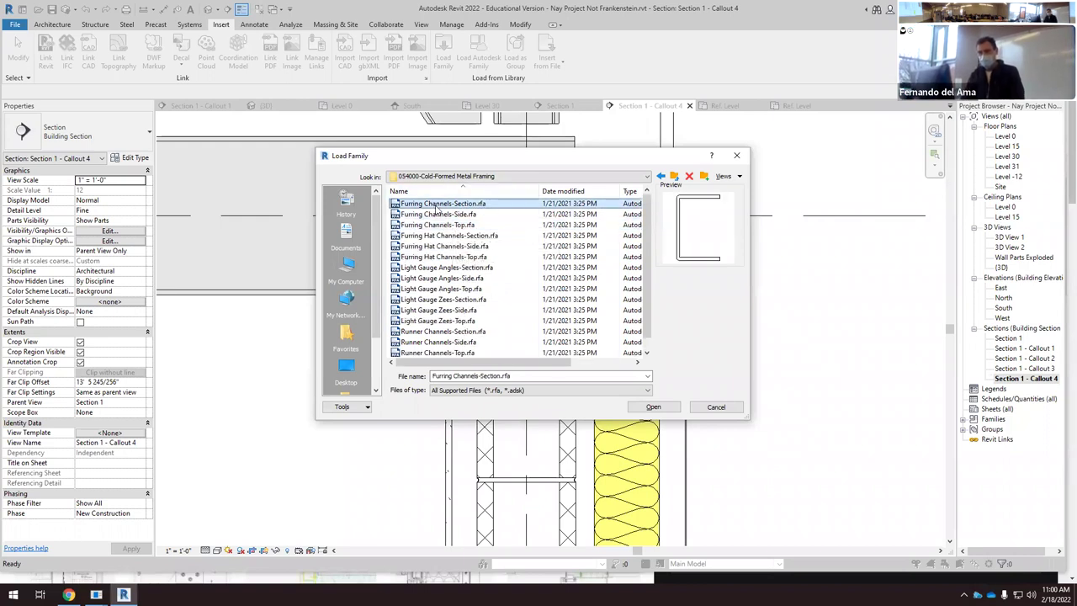
left_click(671, 408)
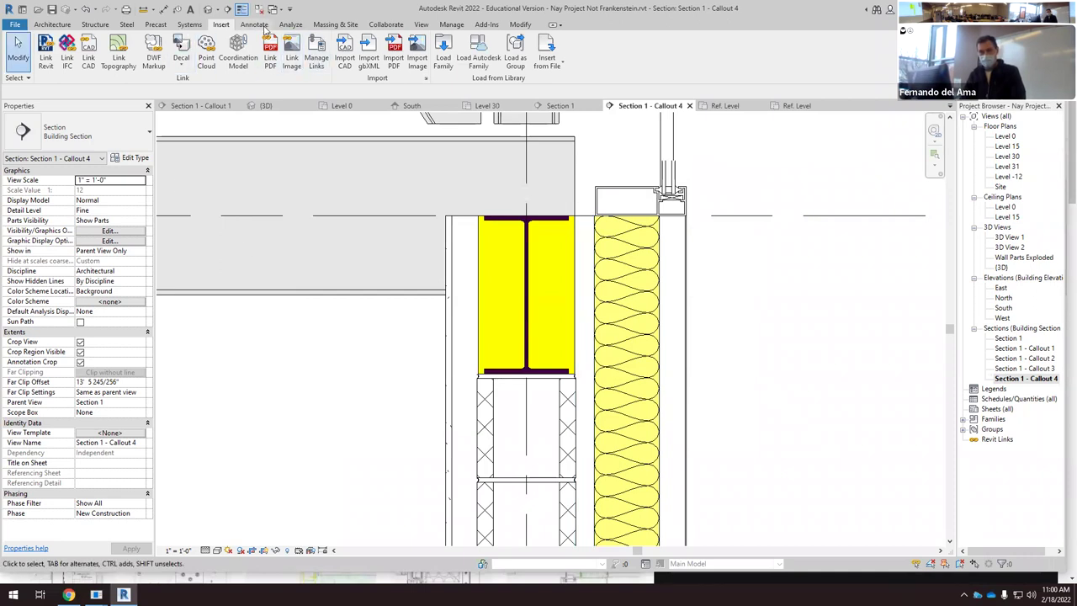
Step: Place a 3/4" x 1/2" Furring Channels-Section detail component in the cavity between the gypsum board and the block wall, just below the beam
left_click(254, 24)
left_click(356, 58)
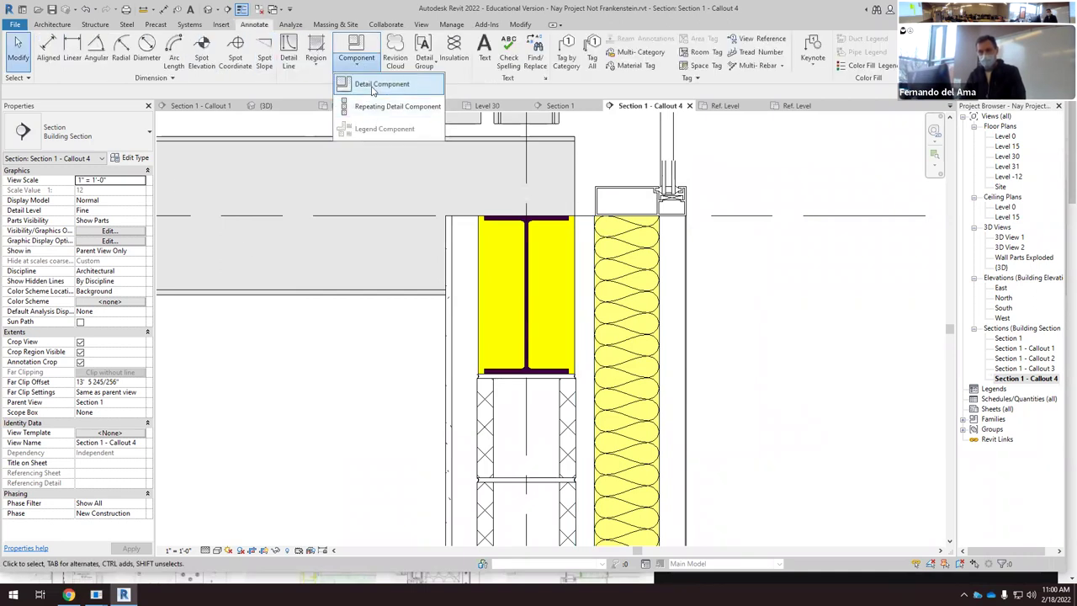
left_click(378, 84)
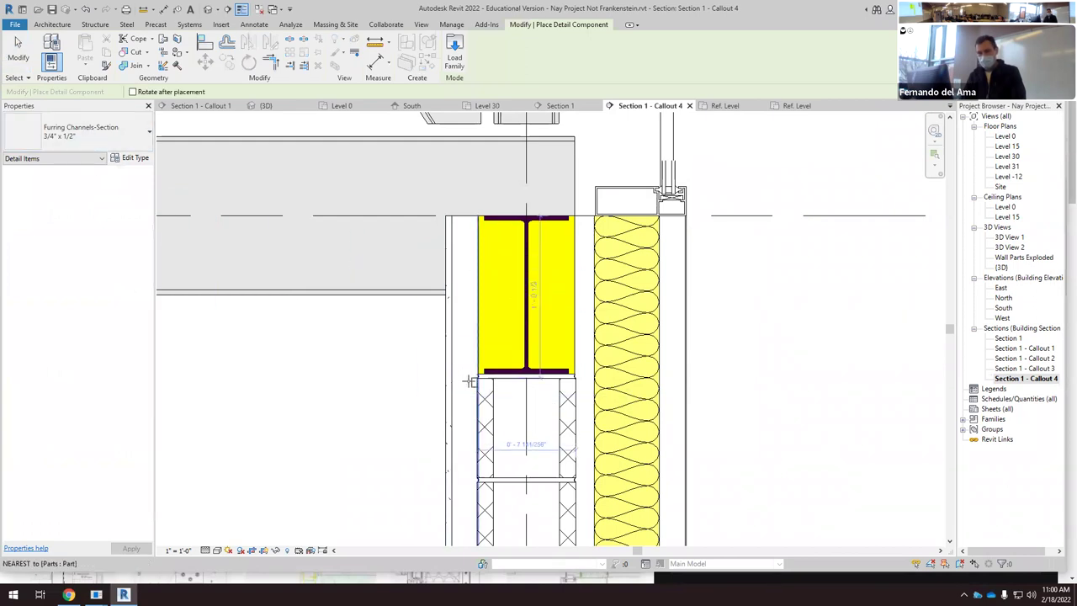
scroll(471, 382, "up", 3)
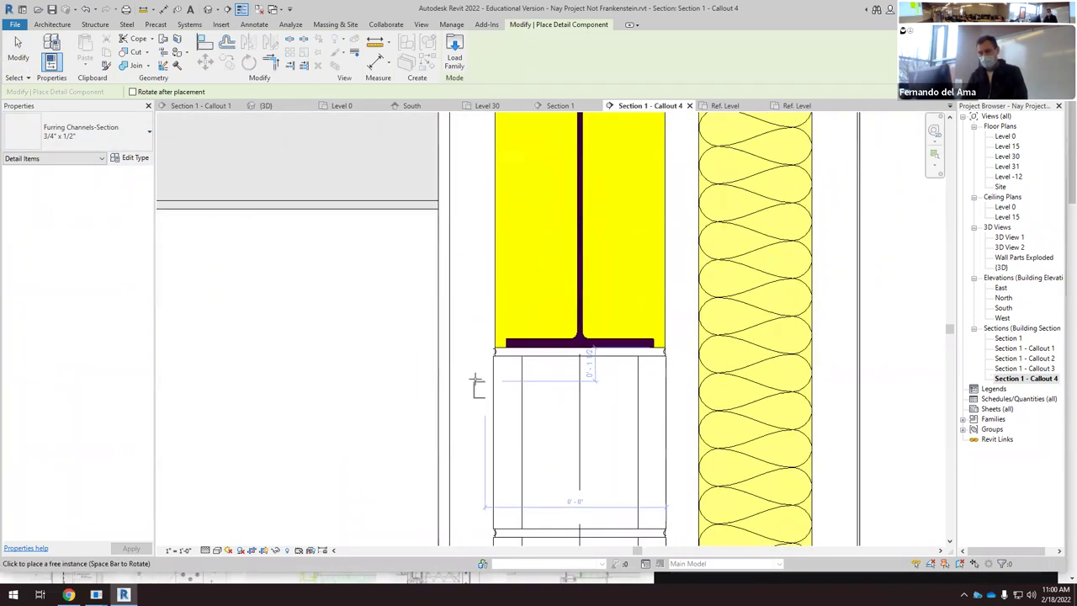
left_click(471, 378)
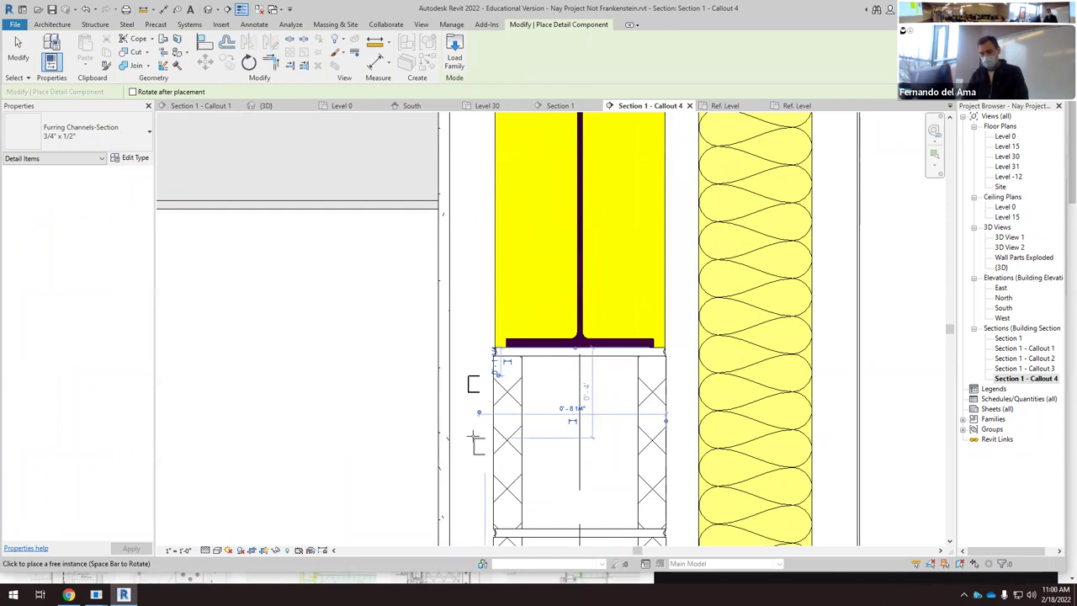
Step: Rotate the placed furring channel 90 degrees clockwise so its open side faces down
key("Escape")
scroll(488, 392, "up", 3)
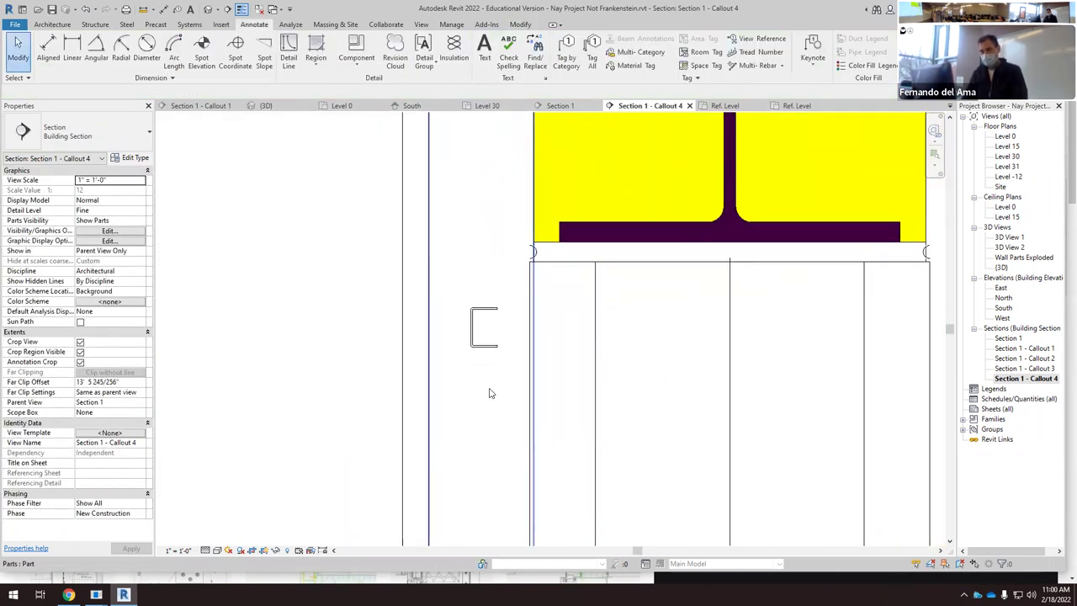
left_click(498, 346)
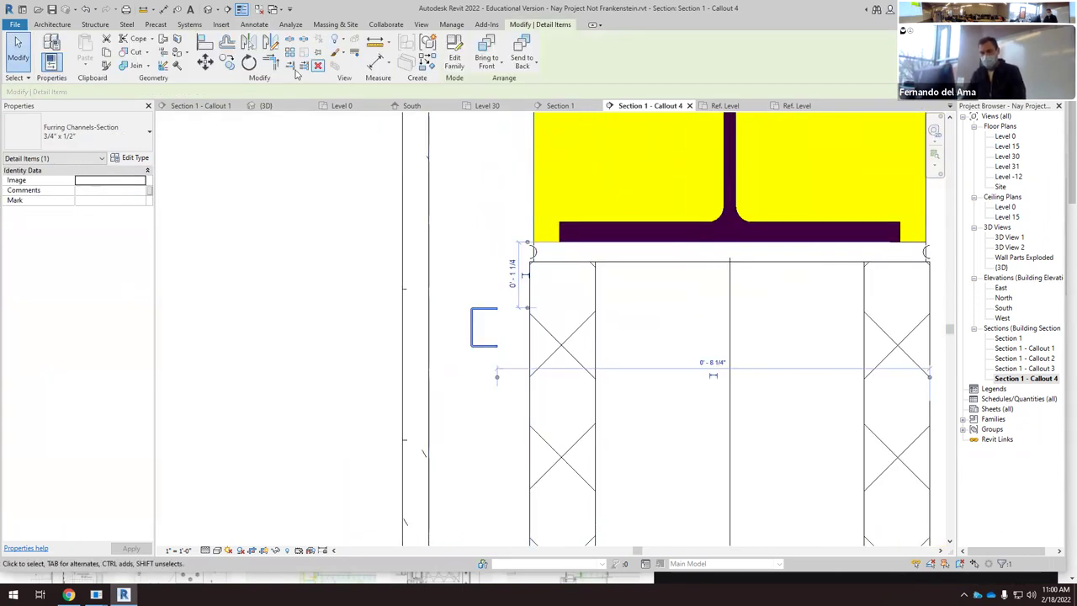
left_click(249, 64)
left_click(481, 290)
left_click(620, 331)
scroll(494, 369, "up", 3)
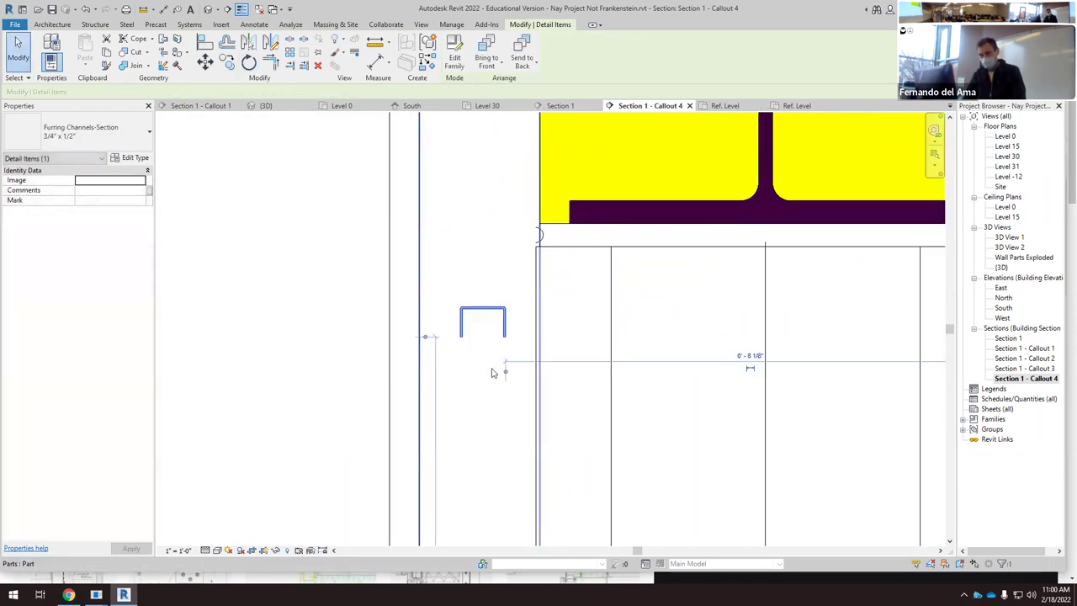
Step: Move the furring channel against the interior face of the block wall, aligned with the upper corner of the top block
left_click_drag(508, 314, 544, 241)
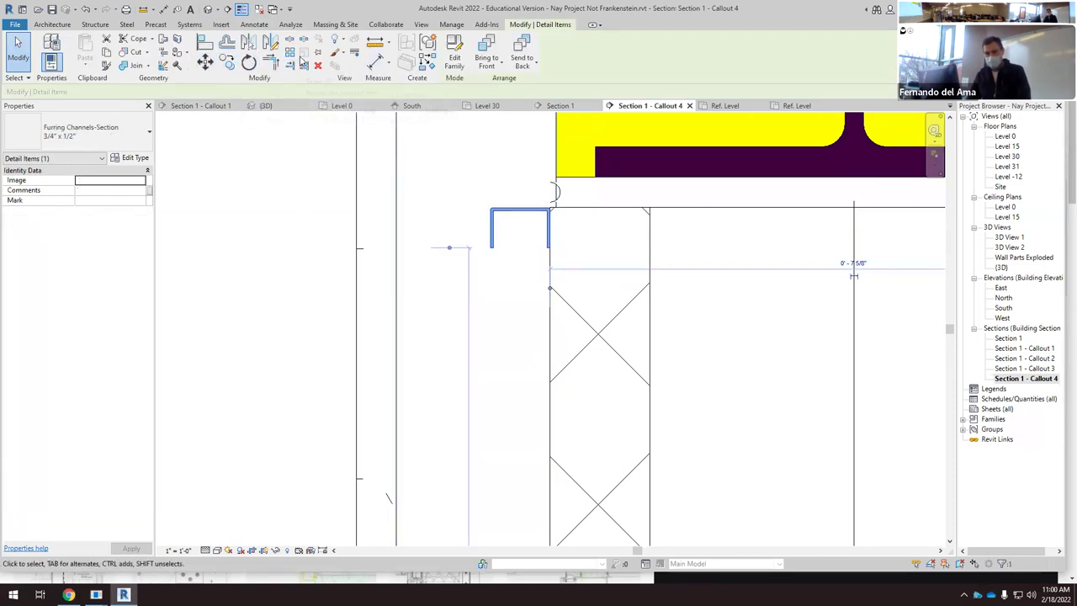
left_click(497, 300)
left_click(276, 245)
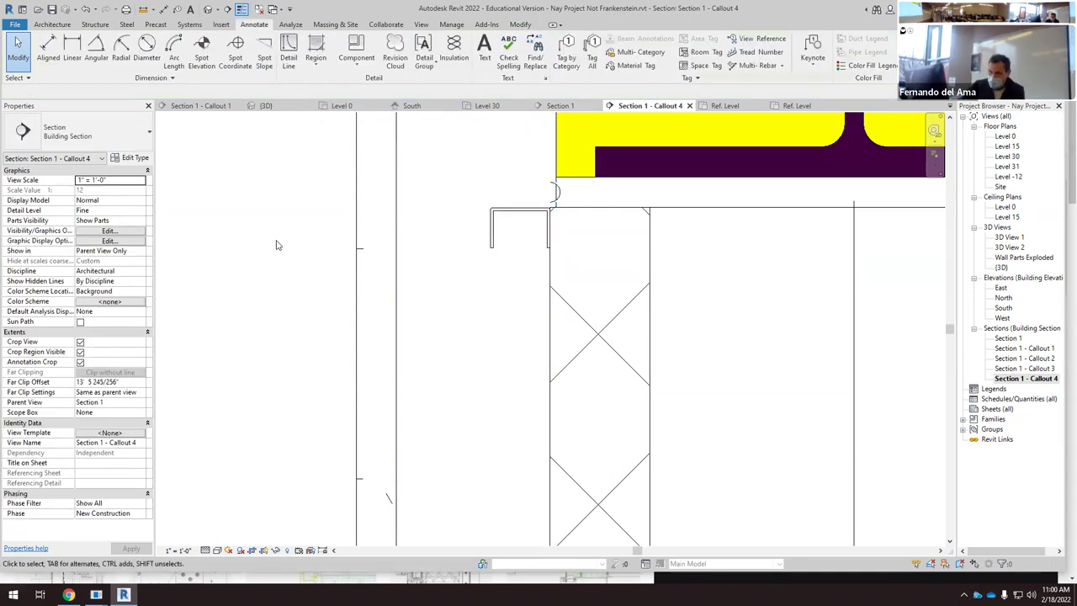
scroll(484, 245, "up", 2)
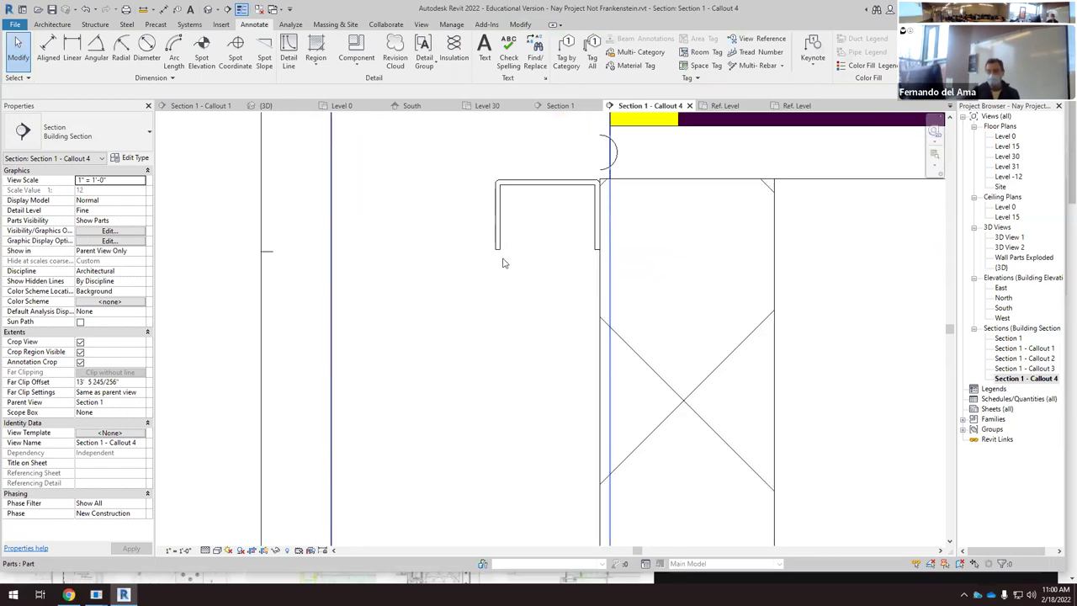
scroll(503, 264, "down", 3)
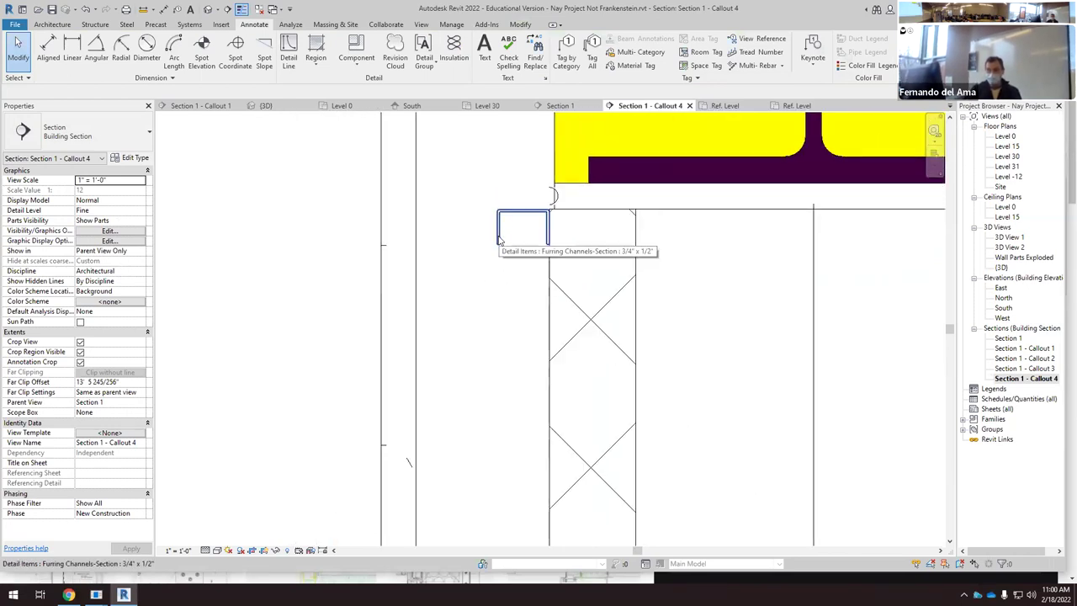
scroll(435, 375, "down", 1)
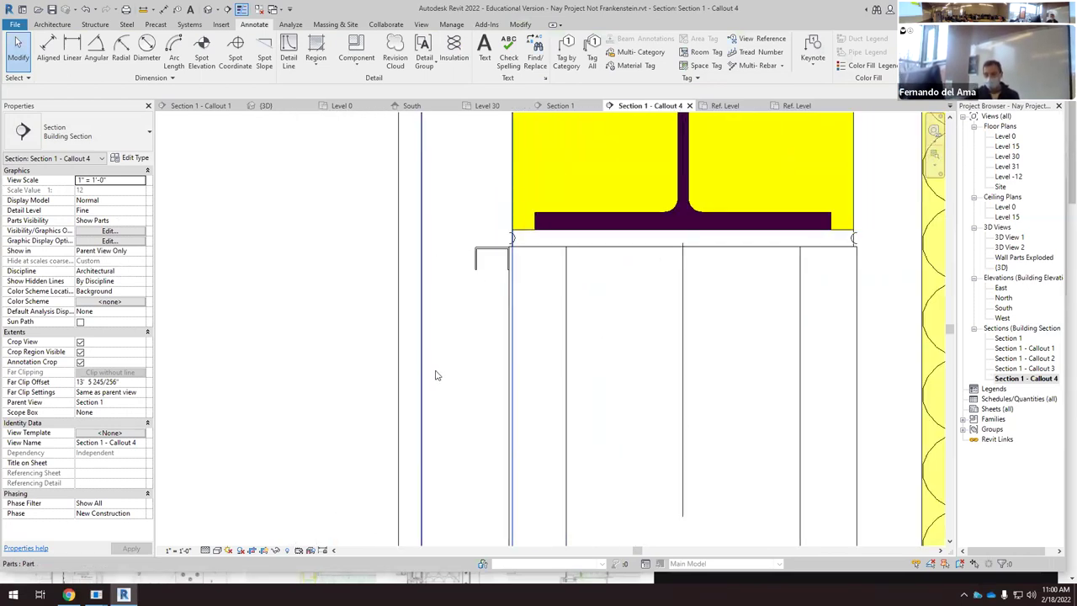
Step: Measure the cavity width between the gypsum board and the block wall with a temporary aligned dimension
scroll(435, 375, "down", 1)
key("d")
key("i")
scroll(461, 309, "up", 2)
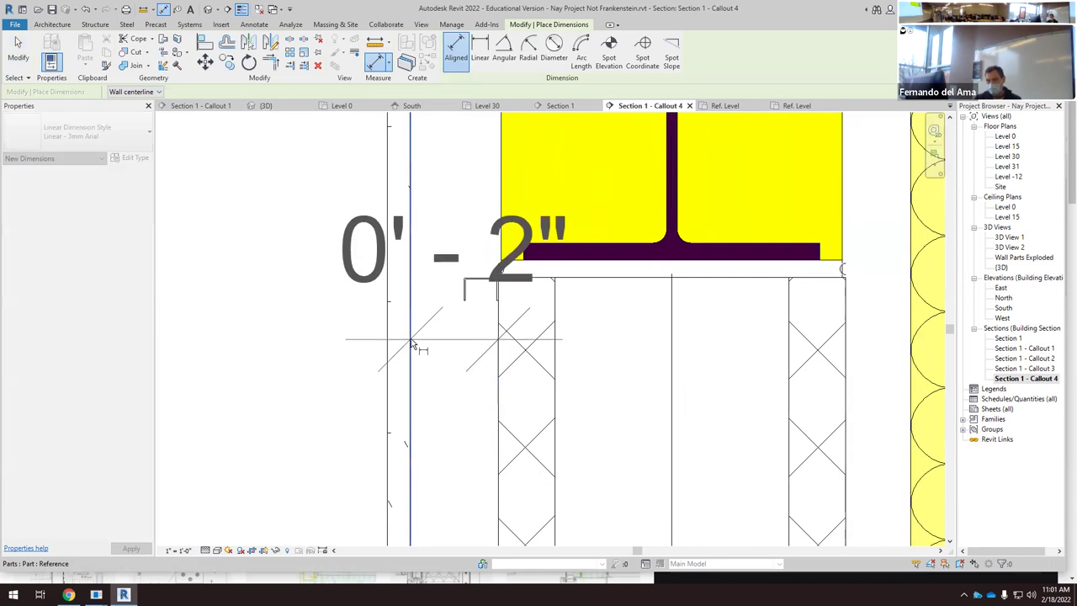
key("Escape")
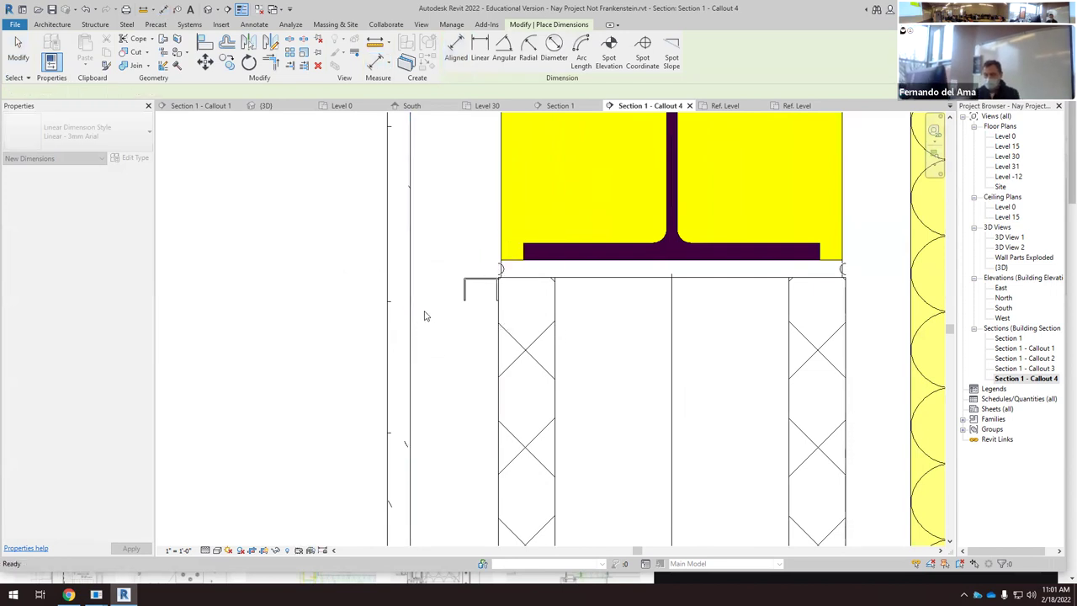
key("Escape")
Step: Open the placed Furring Channels-Section family for editing and inspect the masking region that forms the channel
scroll(462, 257, "up", 1)
double_click(476, 274)
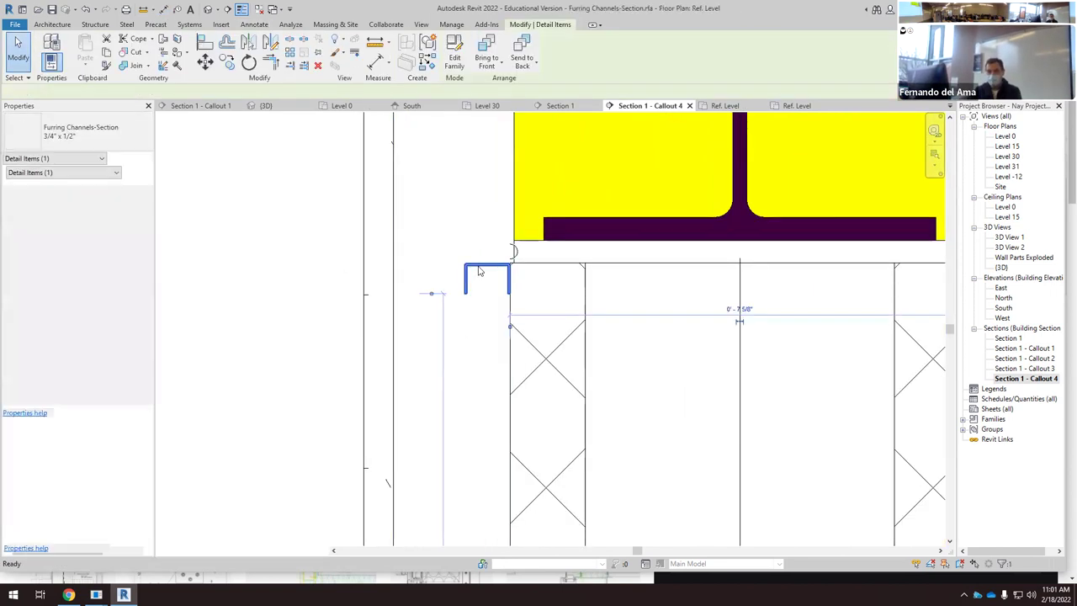
scroll(538, 269, "down", 2)
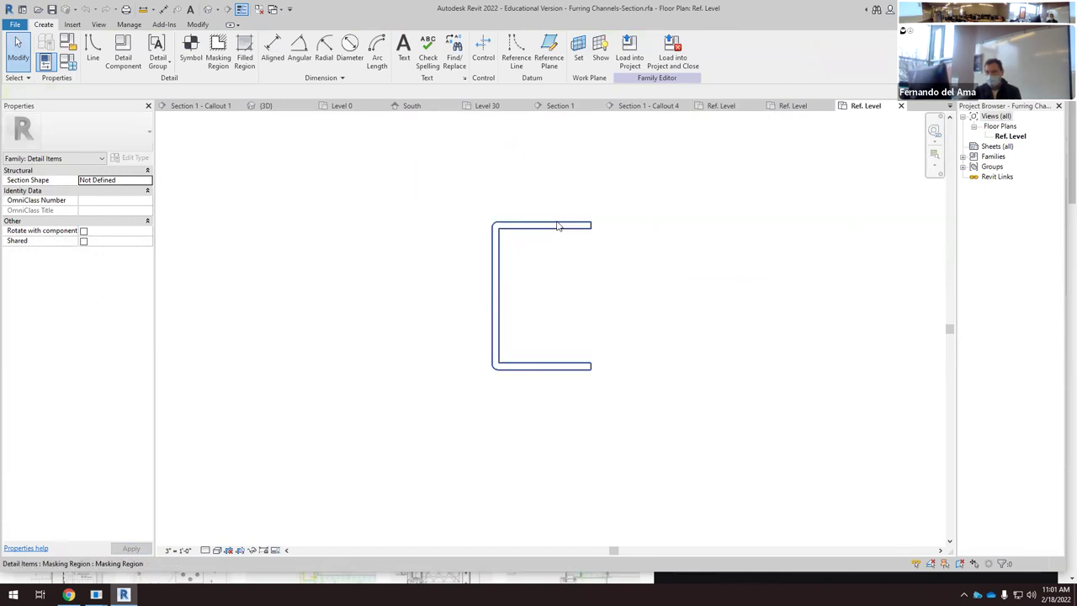
left_click(558, 225)
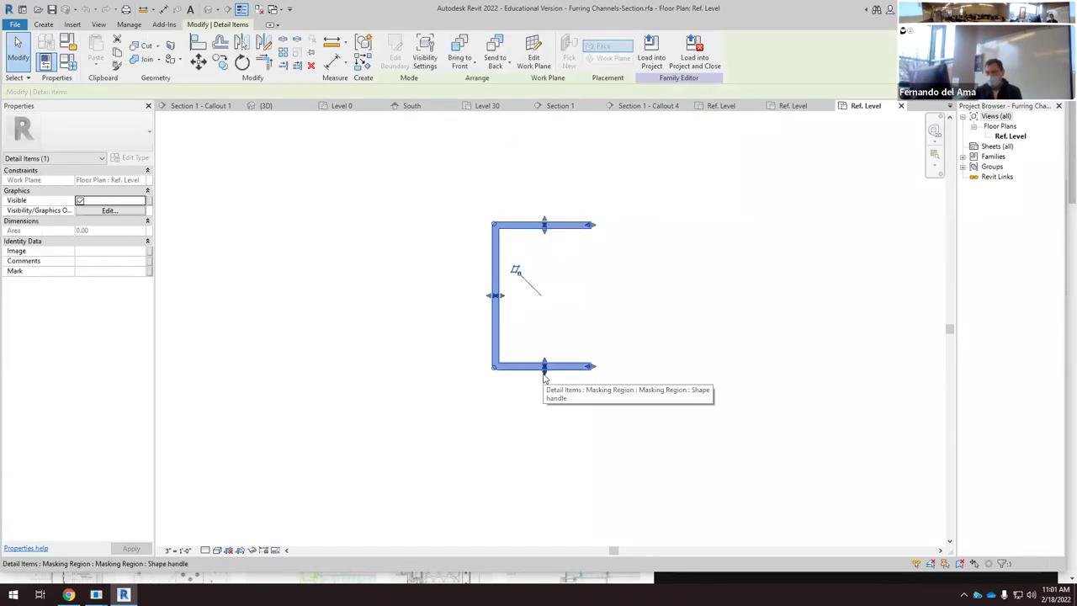
left_click(625, 298)
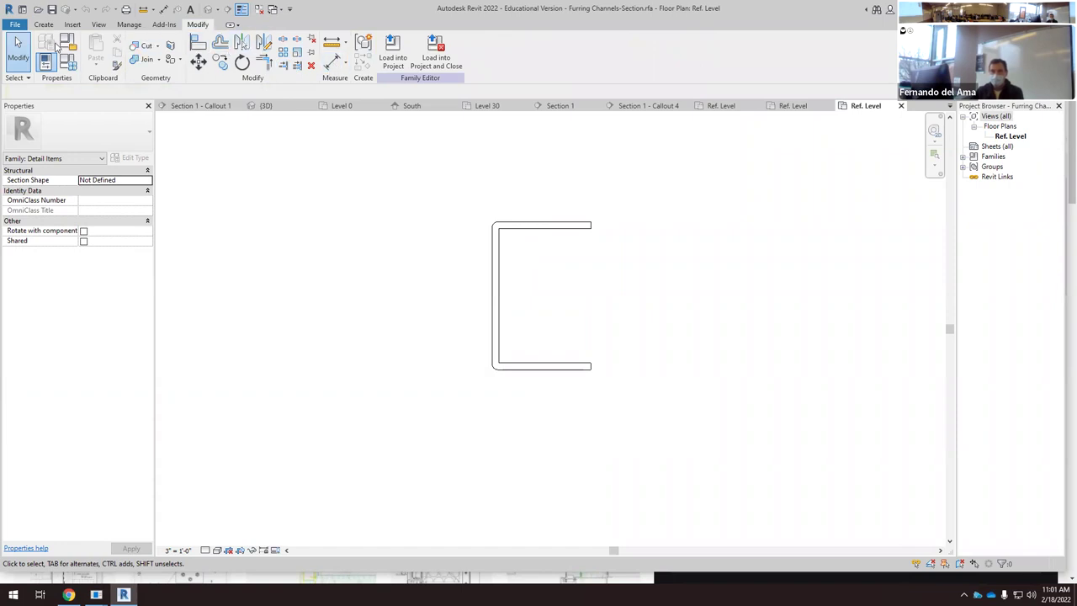
Step: Draw guide lines in the family: one extending horizontally from the upper flange and a 2" line straight down from its end
left_click(43, 23)
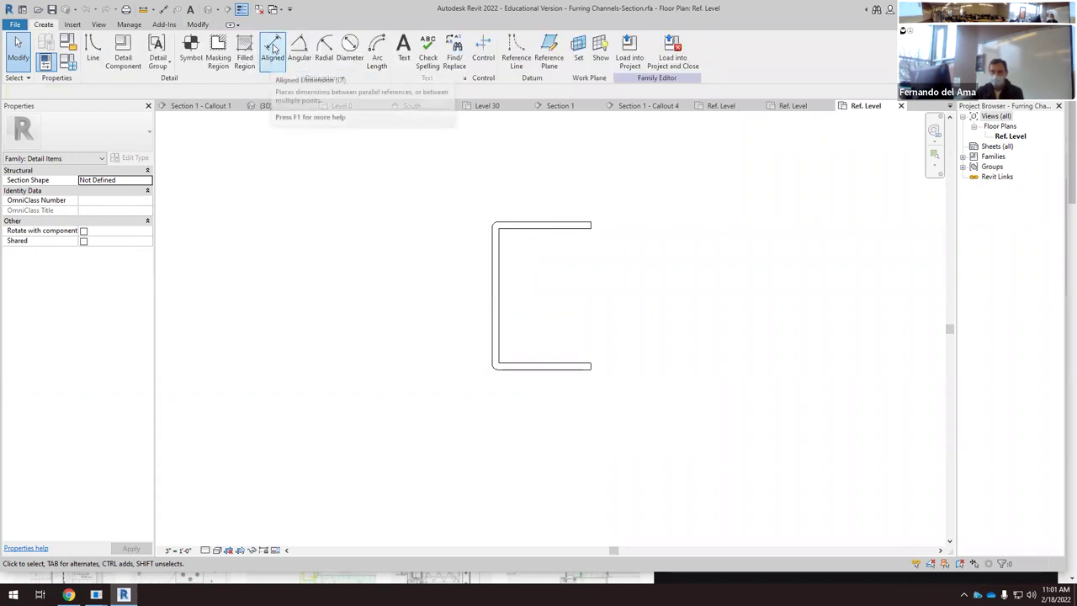
left_click(93, 48)
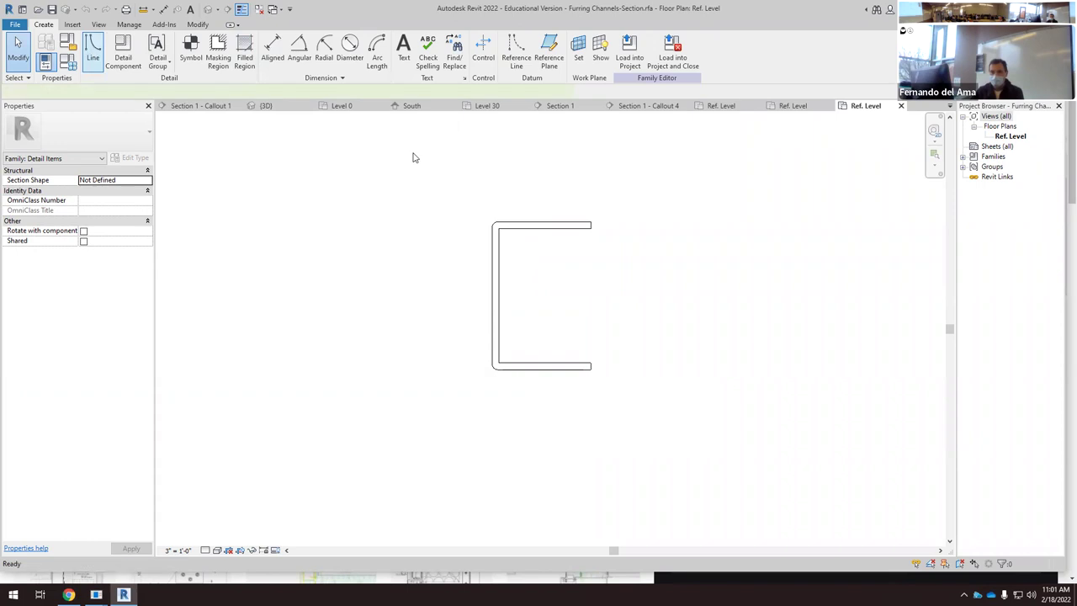
left_click(592, 221)
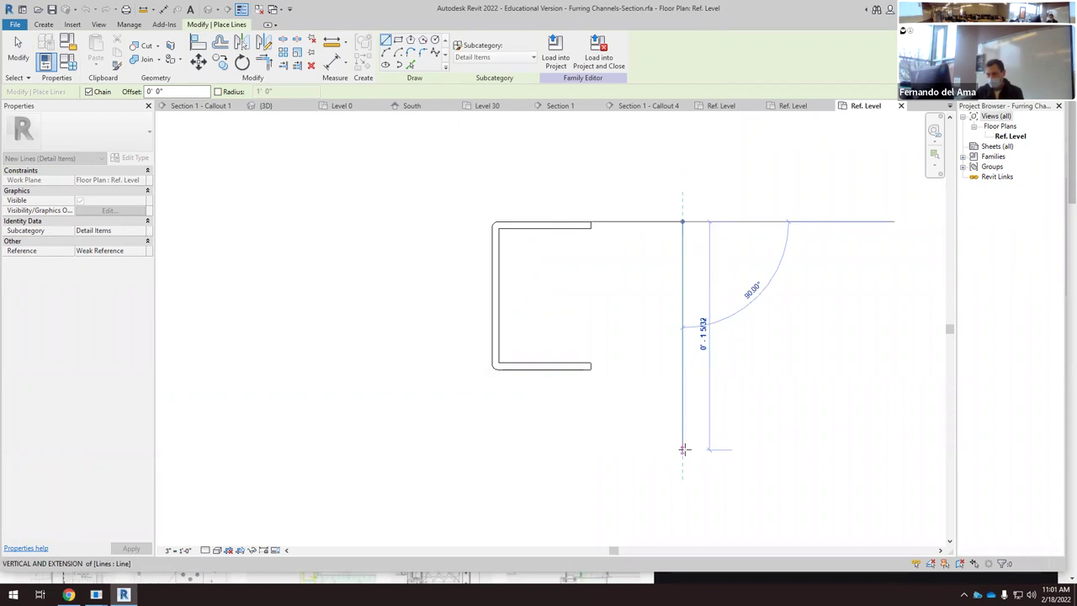
type("2\"")
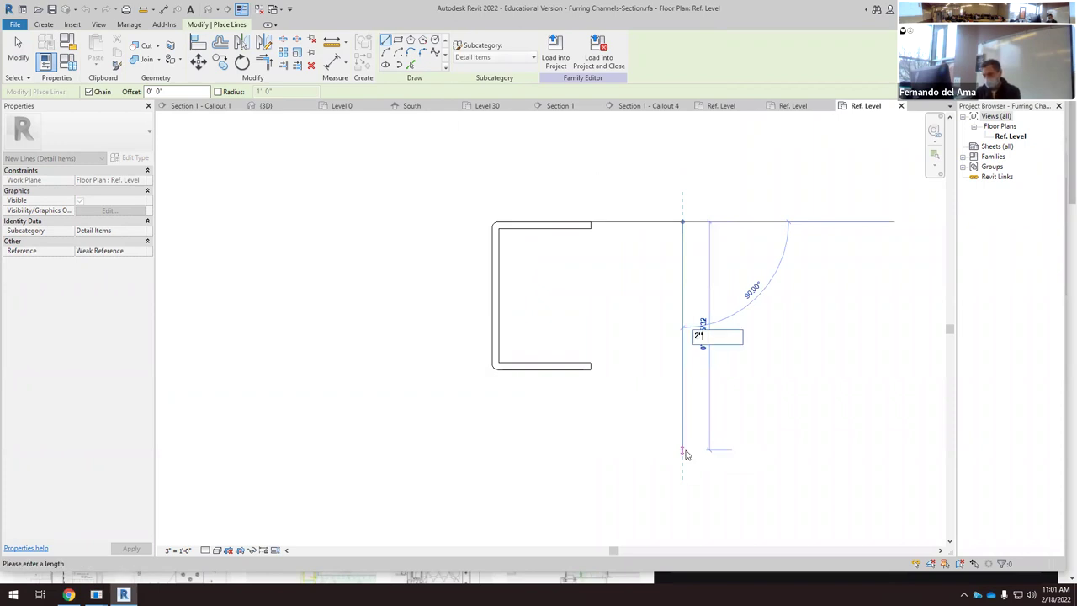
key("Return")
scroll(692, 303, "down", 3)
key("Escape")
key("Escape")
Step: Try to stretch the channel's lower flange down to the end of the 2" guide line, and undo the change
left_click(624, 333)
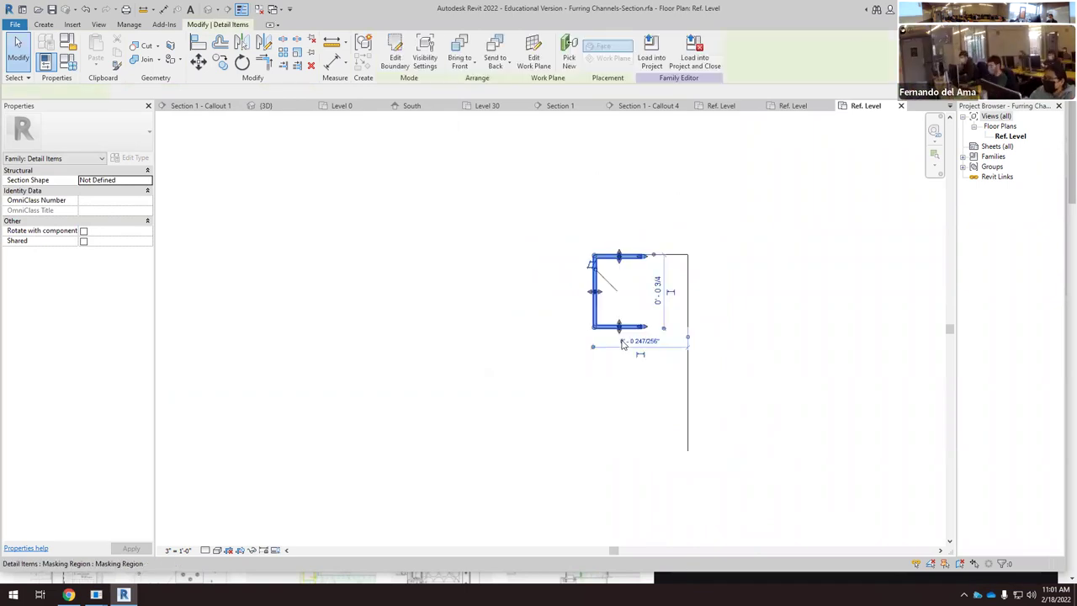
left_click_drag(619, 336, 617, 375)
left_click_drag(617, 433, 617, 452)
left_click(863, 556)
left_click(848, 554)
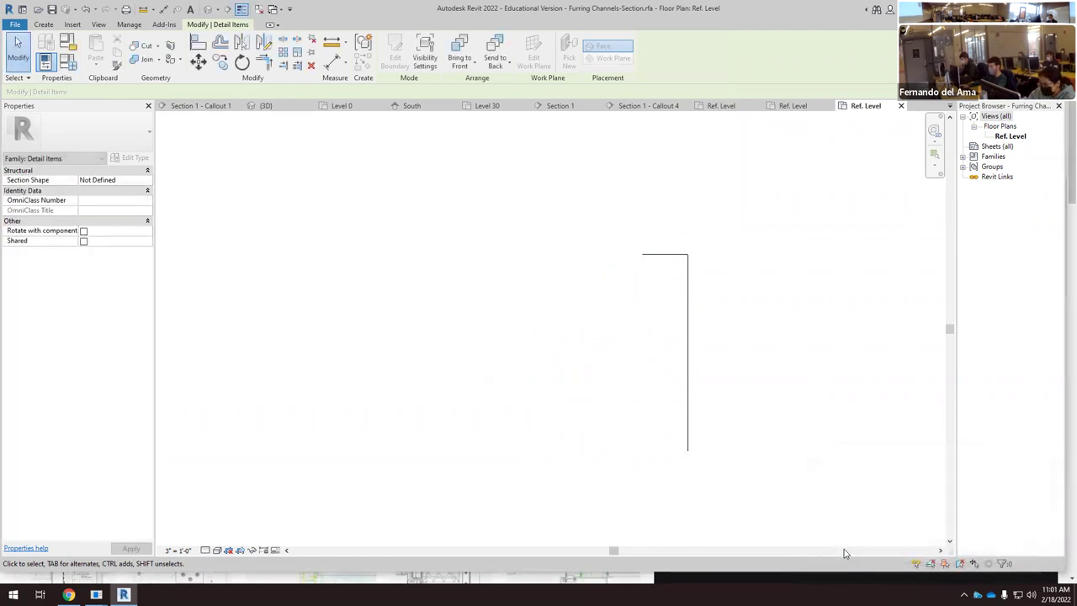
left_click(683, 375)
key("ctrl+z")
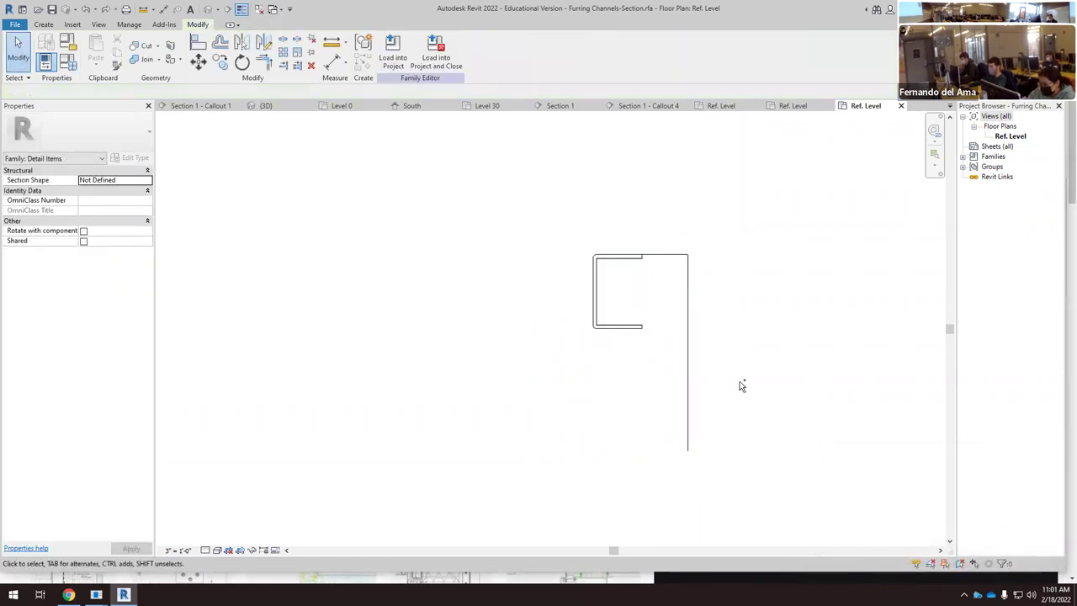
Step: Set the distance from the horizontal guide line to the channel's lower edge to 2", removing the family's constraints
left_click(642, 331)
scroll(641, 339, "up", 4)
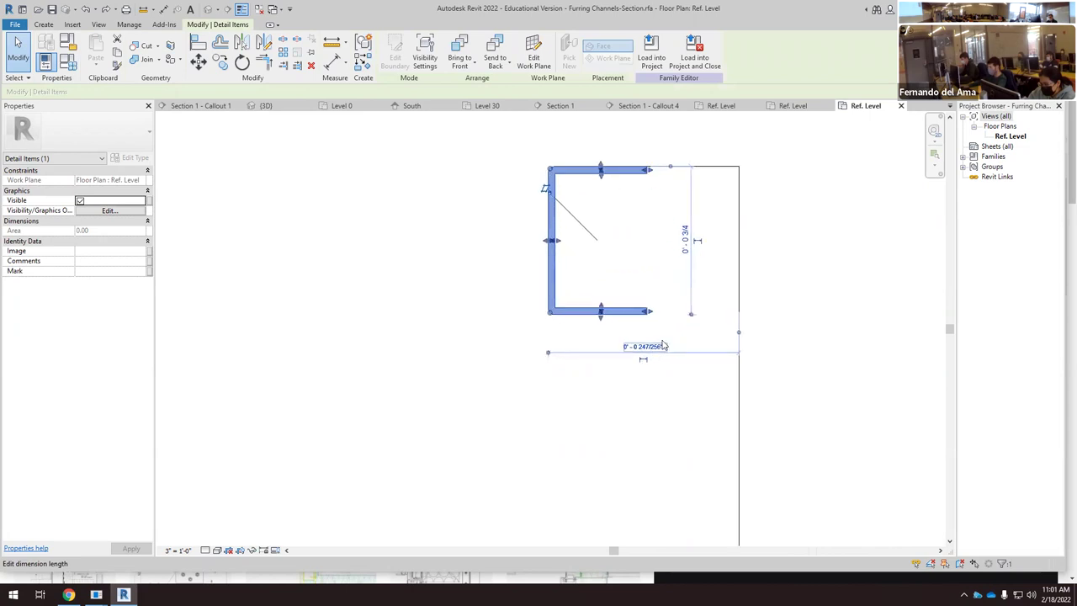
left_click(826, 413)
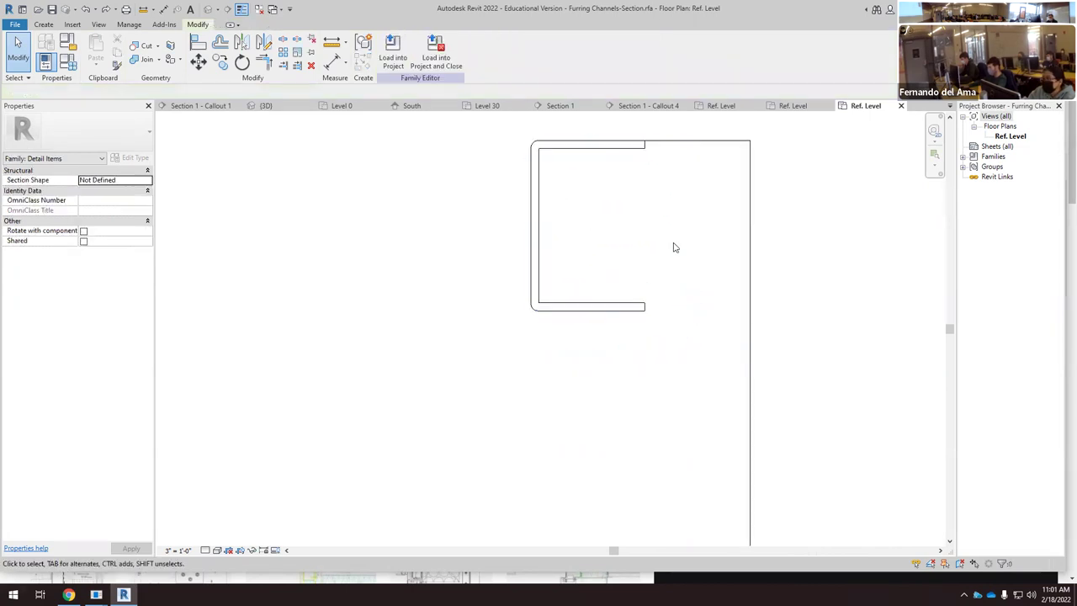
left_click(642, 313)
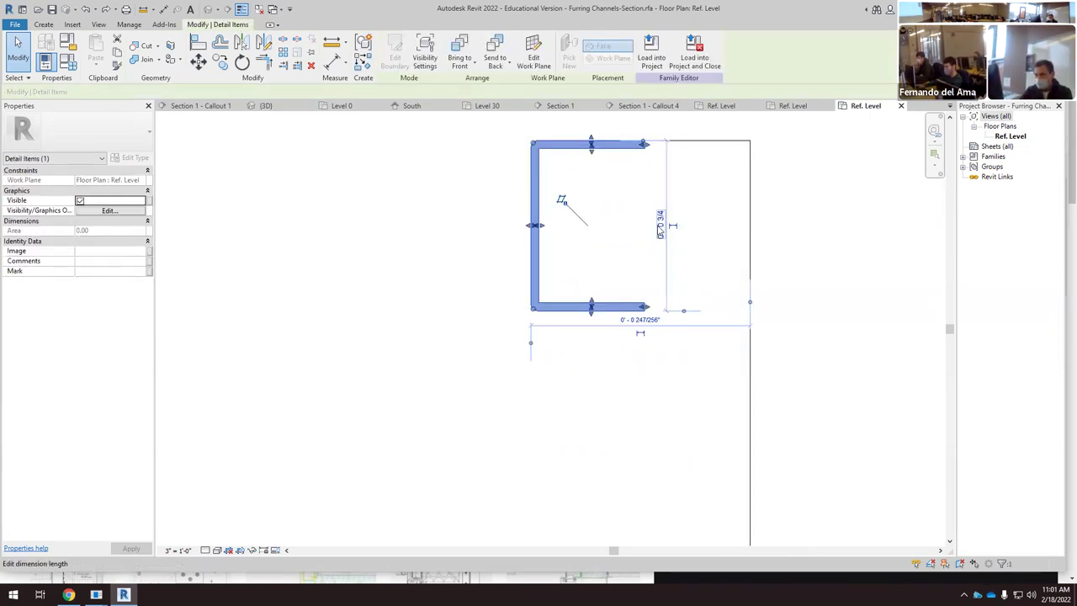
left_click(660, 224)
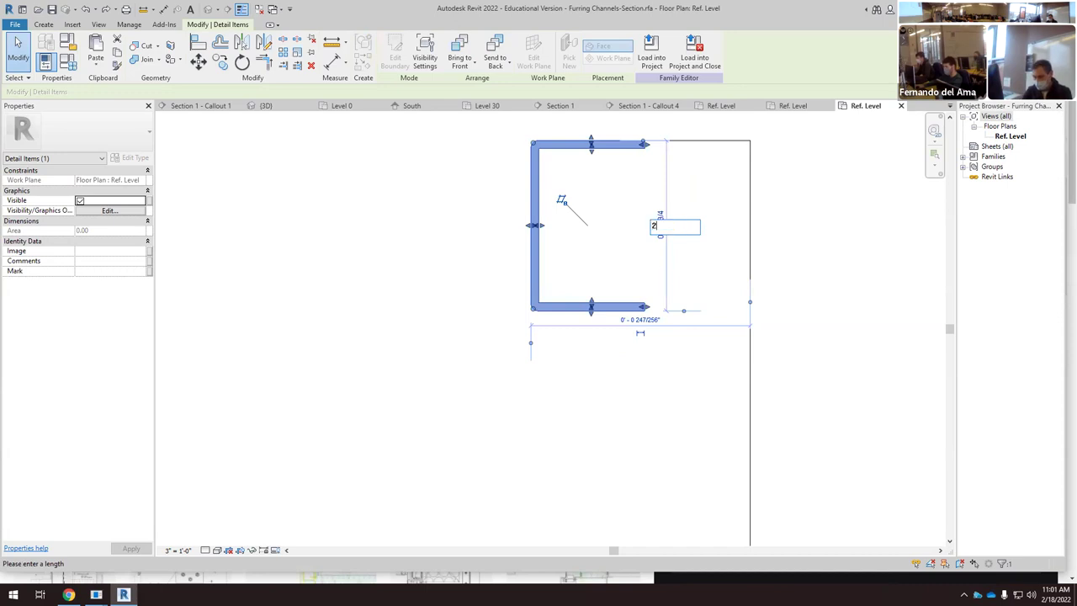
type("2\"")
key("Return")
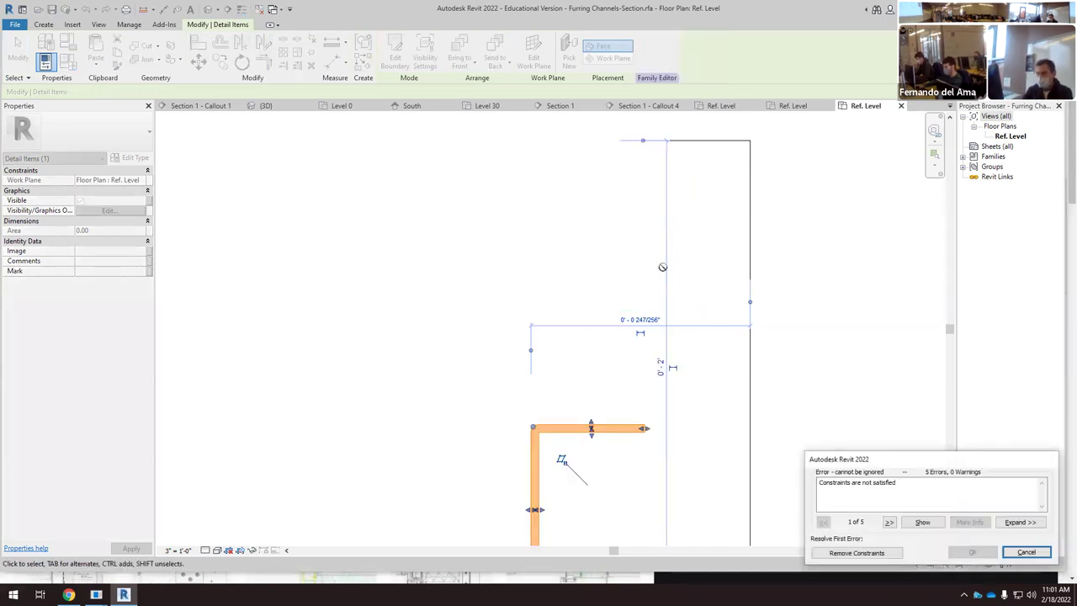
scroll(688, 278, "down", 1)
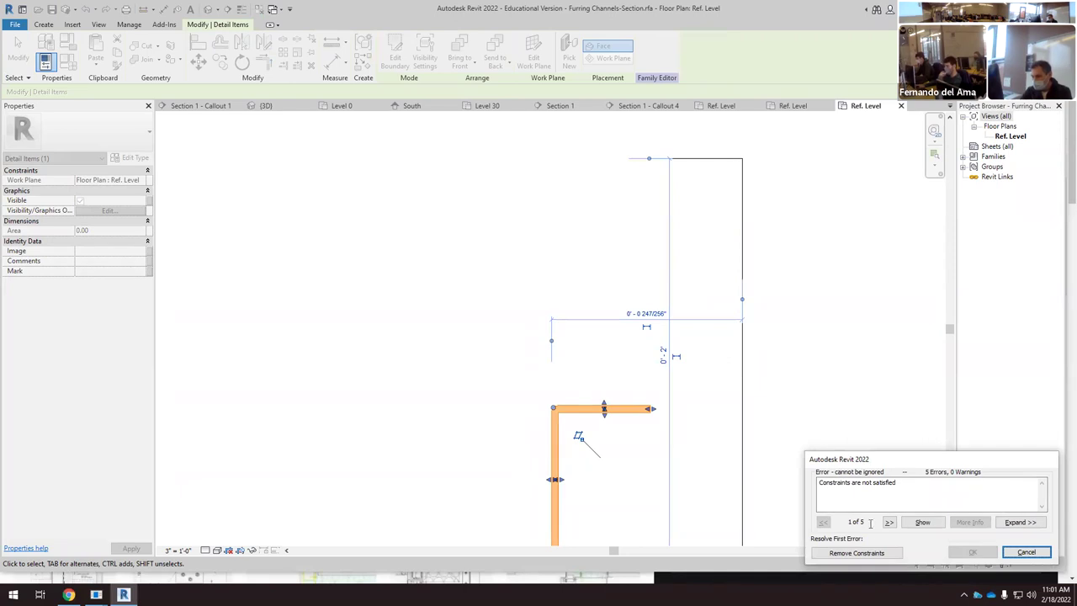
left_click(871, 551)
scroll(591, 356, "down", 2)
scroll(590, 356, "down", 1)
left_click(706, 389)
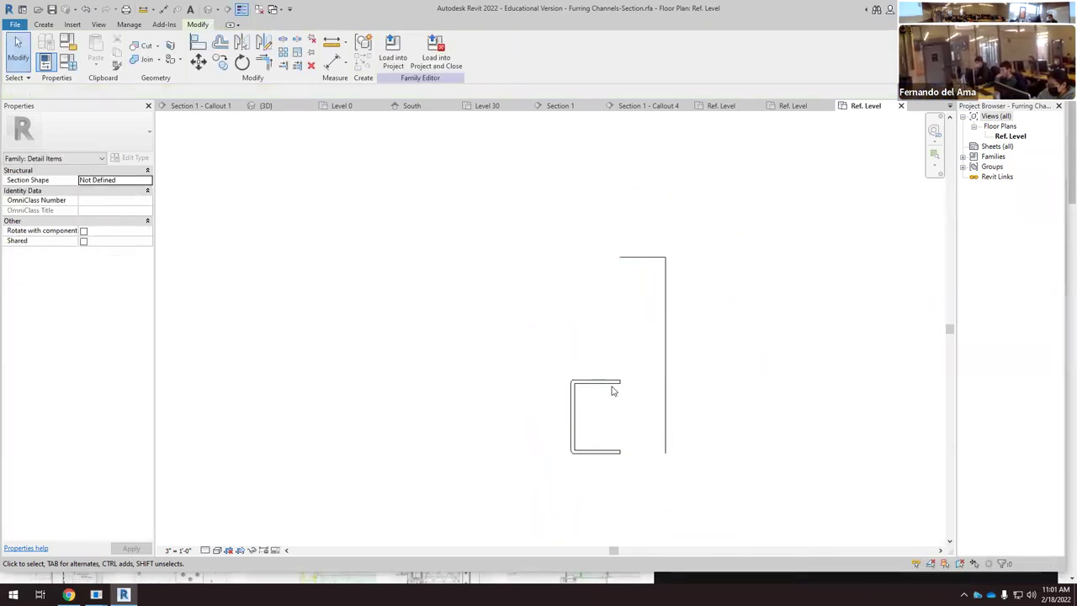
Step: Stretch the outer and inner edges of the channel's upper flange up to the horizontal guide line, keeping the flange thin
left_click(618, 384)
scroll(604, 379, "up", 3)
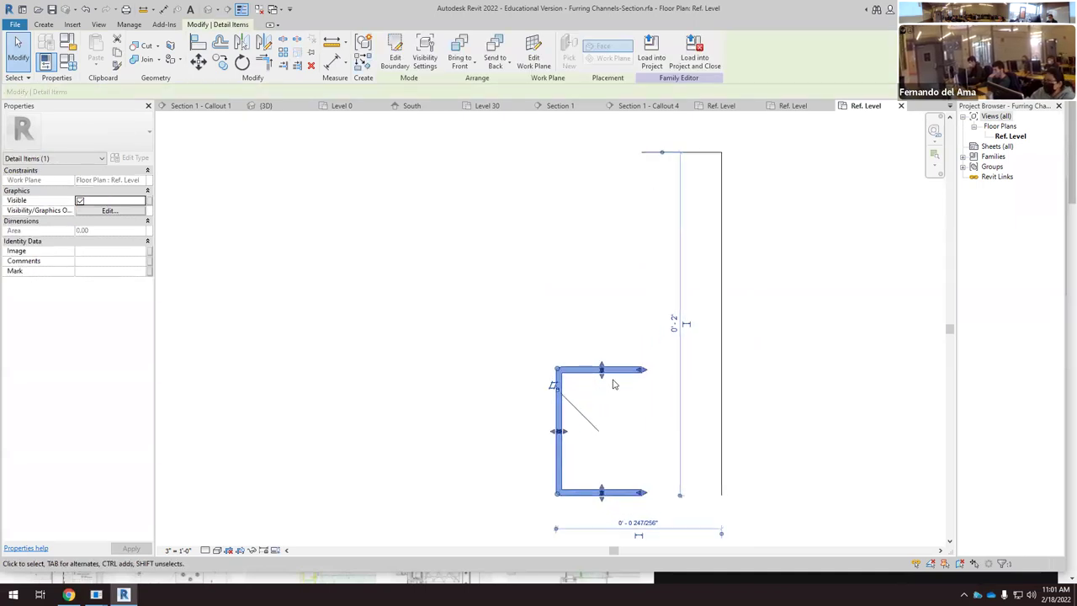
left_click_drag(602, 370, 606, 321)
left_click_drag(608, 378, 587, 251)
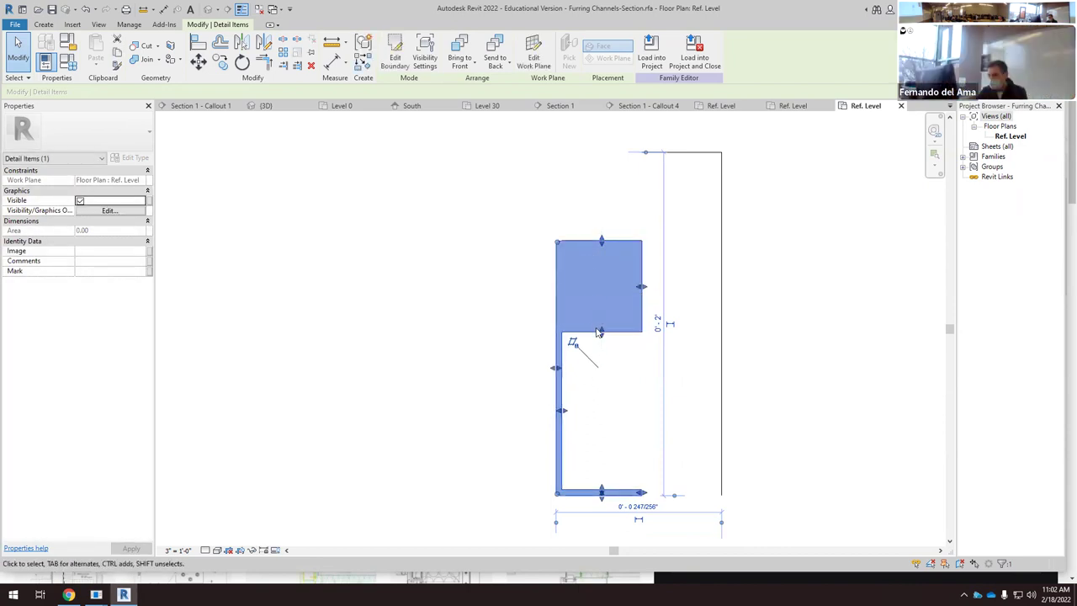
left_click_drag(602, 333, 600, 130)
scroll(600, 255, "up", 2)
left_click_drag(601, 125, 601, 122)
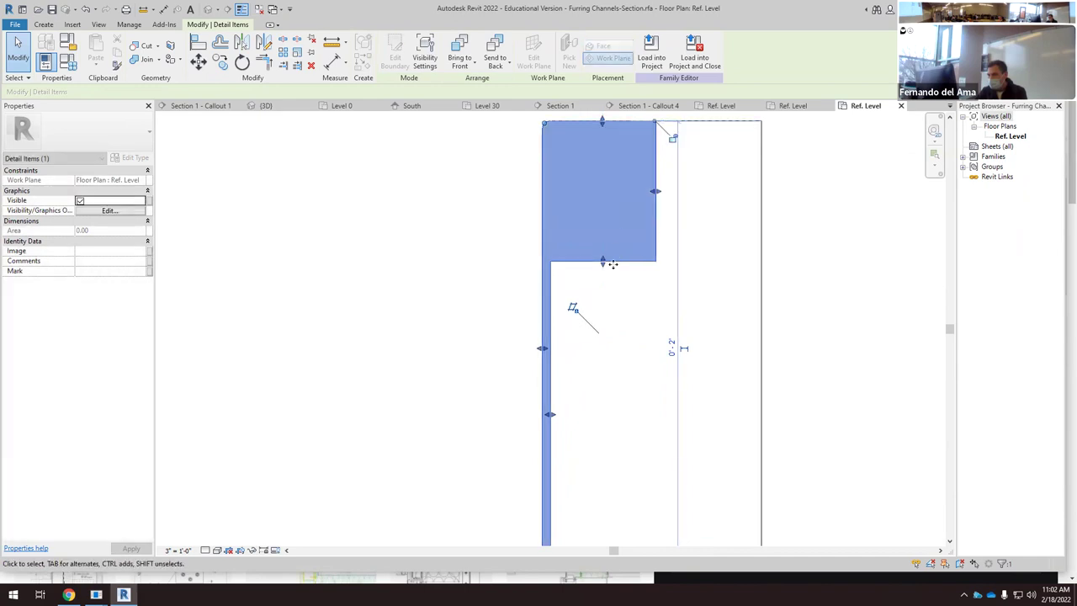
left_click_drag(603, 269, 603, 132)
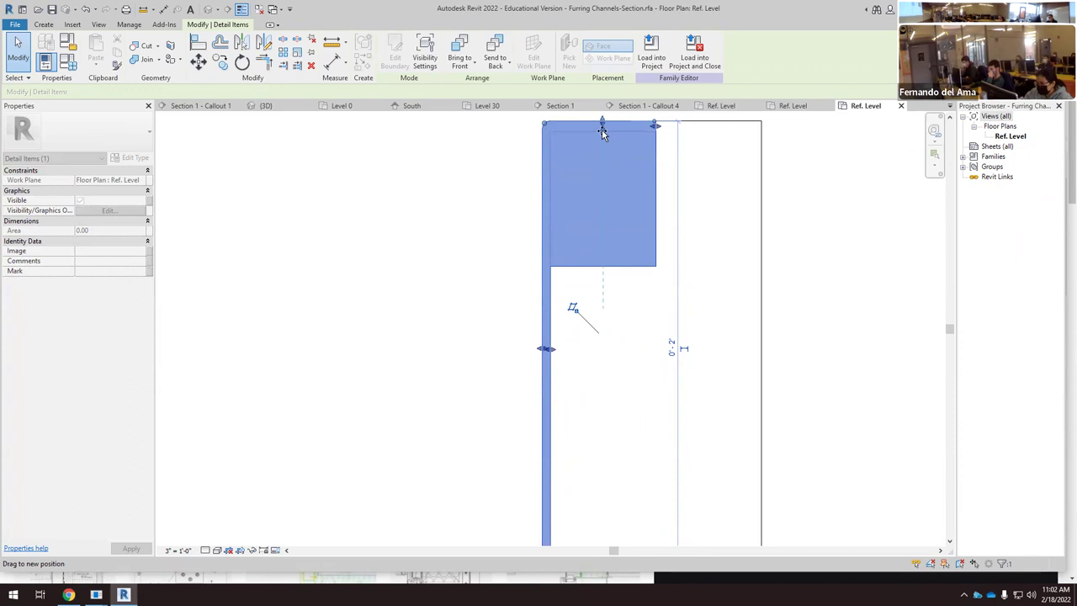
scroll(589, 269, "down", 3)
left_click(759, 382)
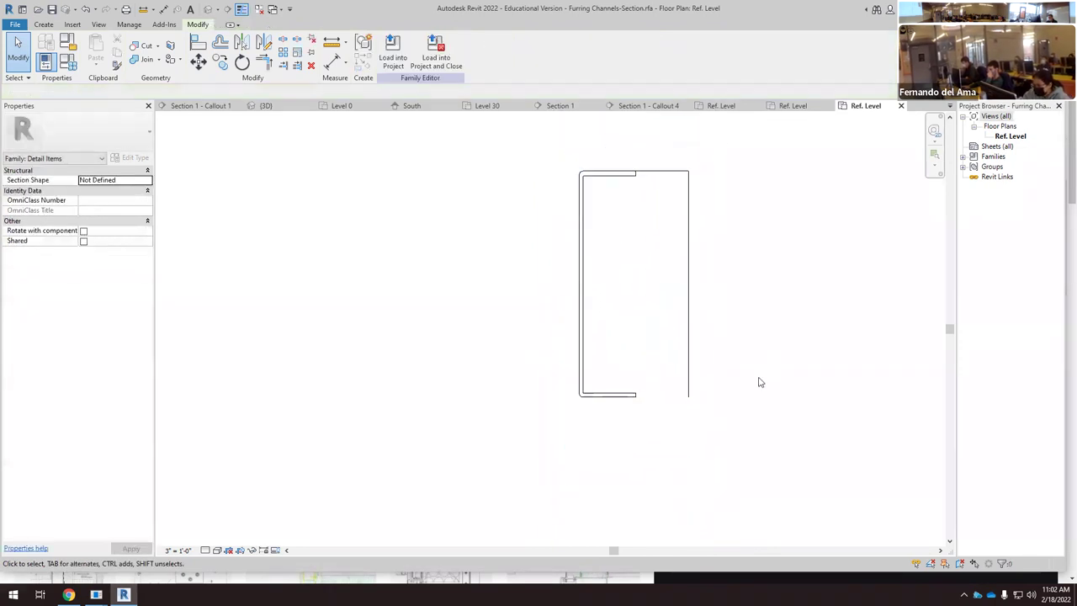
Step: Delete the vertical and horizontal guide lines beside the channel
left_click(689, 331)
key("Delete")
left_click(670, 178)
key("Delete")
scroll(683, 327, "down", 2)
scroll(639, 210, "up", 4)
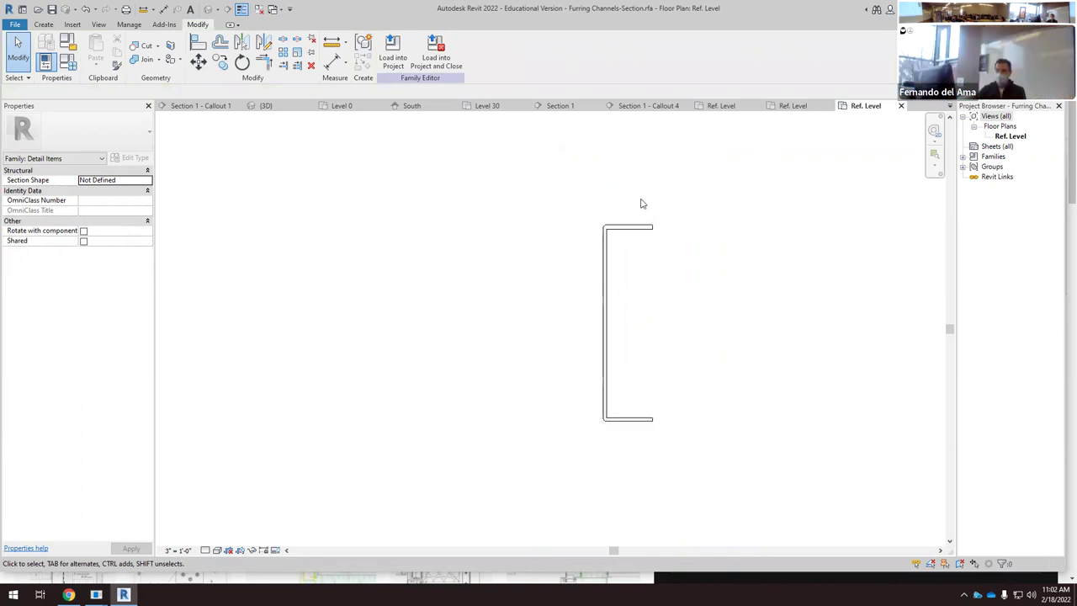
Step: Fine-tune the inner edge of the channel's upper flange
left_click(626, 250)
scroll(623, 251, "up", 3)
left_click_drag(613, 264, 614, 311)
left_click(615, 311)
scroll(630, 188, "down", 3)
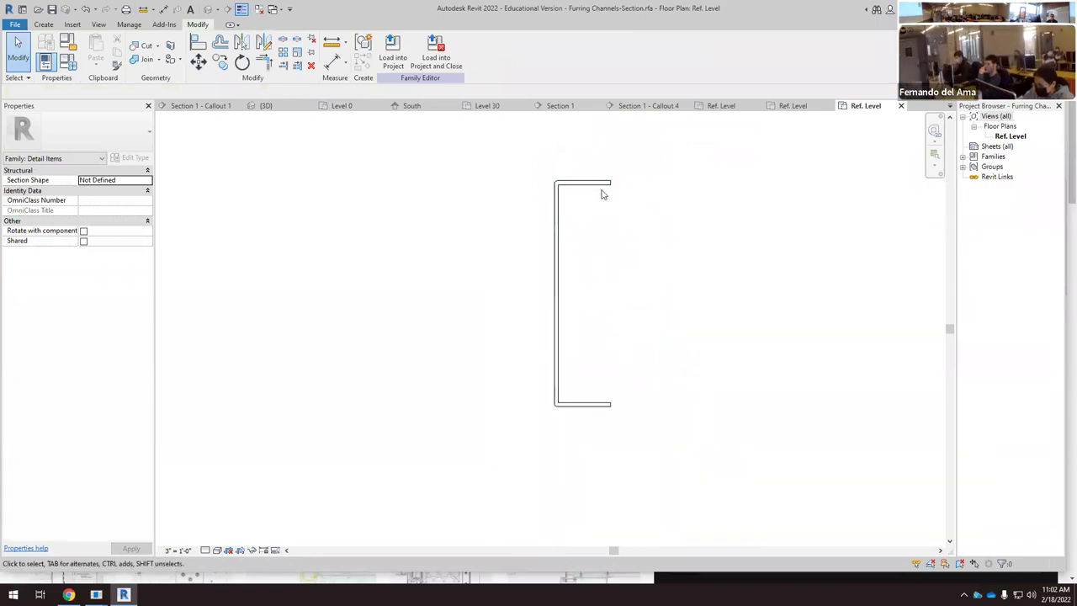
Step: Load the edited furring channel family into Nay Project Not Frankenstein.rvt, overwriting the existing version
left_click(392, 51)
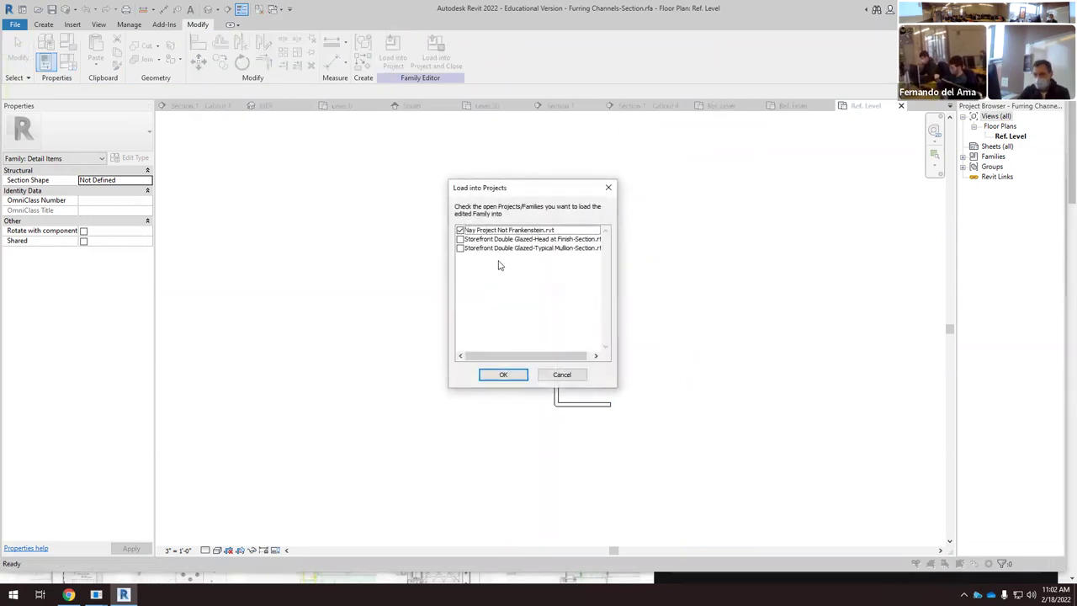
left_click(502, 375)
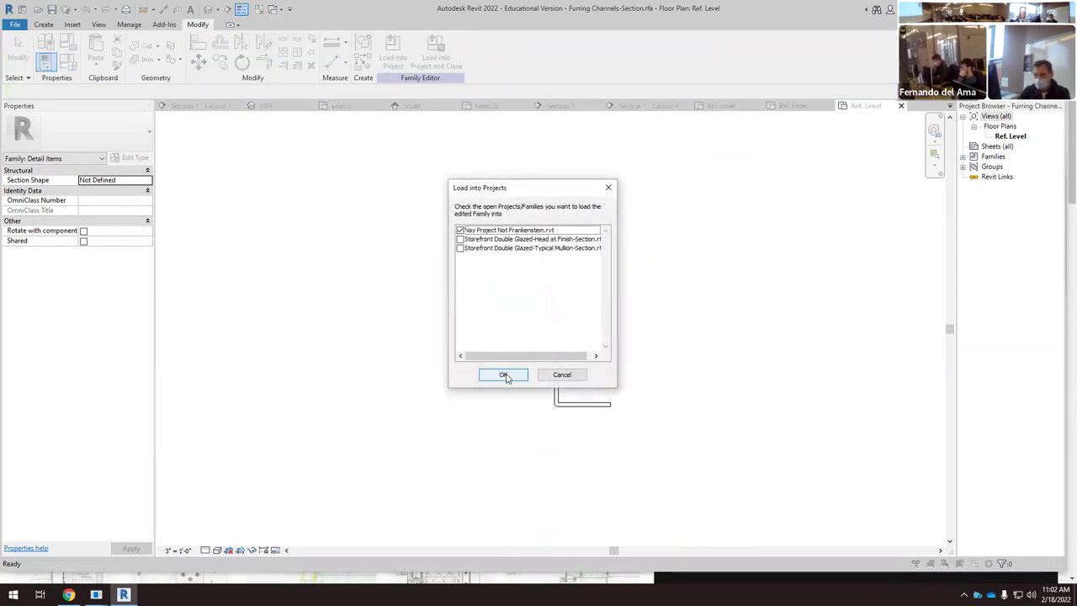
left_click(508, 276)
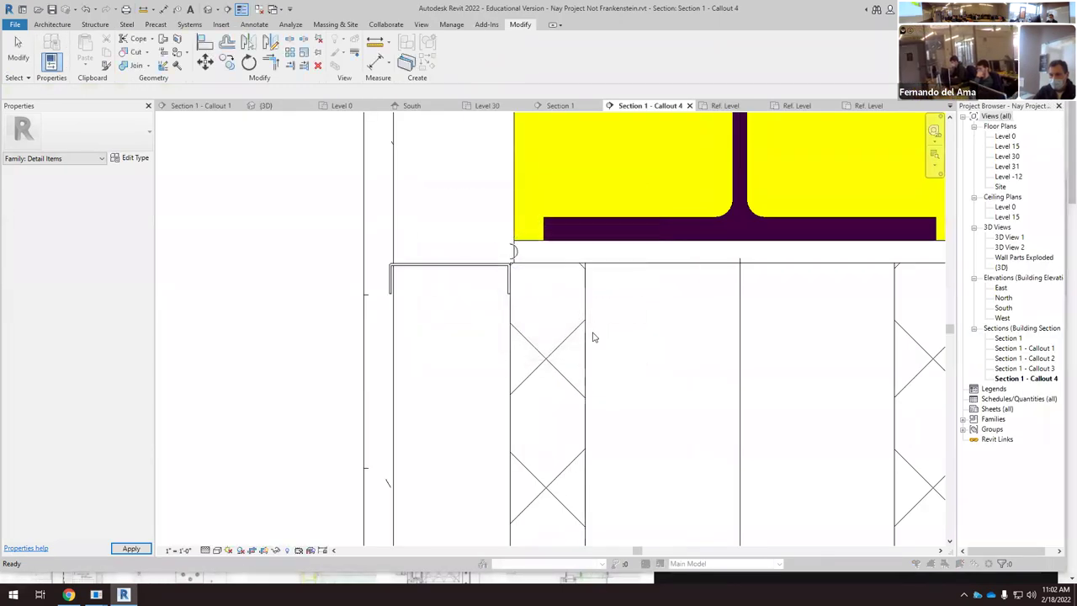
left_click(610, 342)
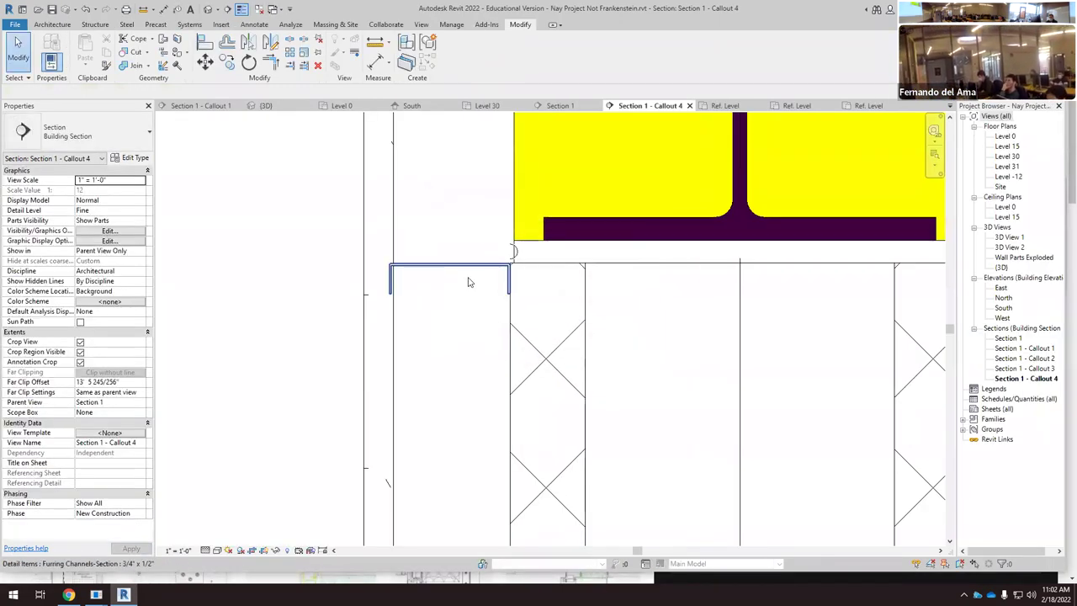
Step: Inspect the reloaded furring channel's fit and measure the cavity width with an aligned dimension, without placing it
scroll(437, 282, "up", 3)
left_click(412, 263)
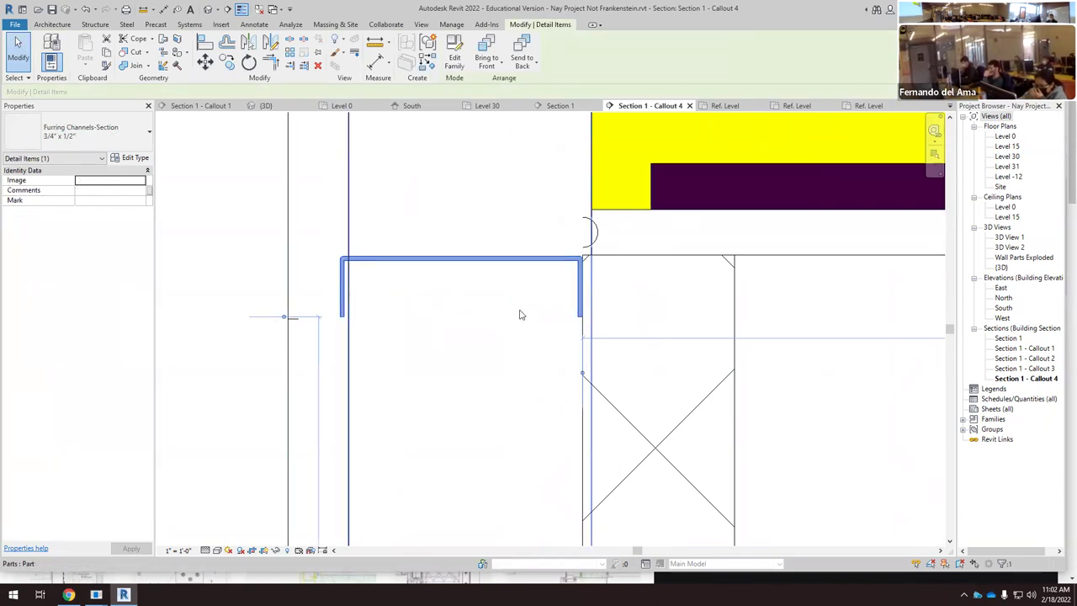
scroll(551, 284, "up", 1)
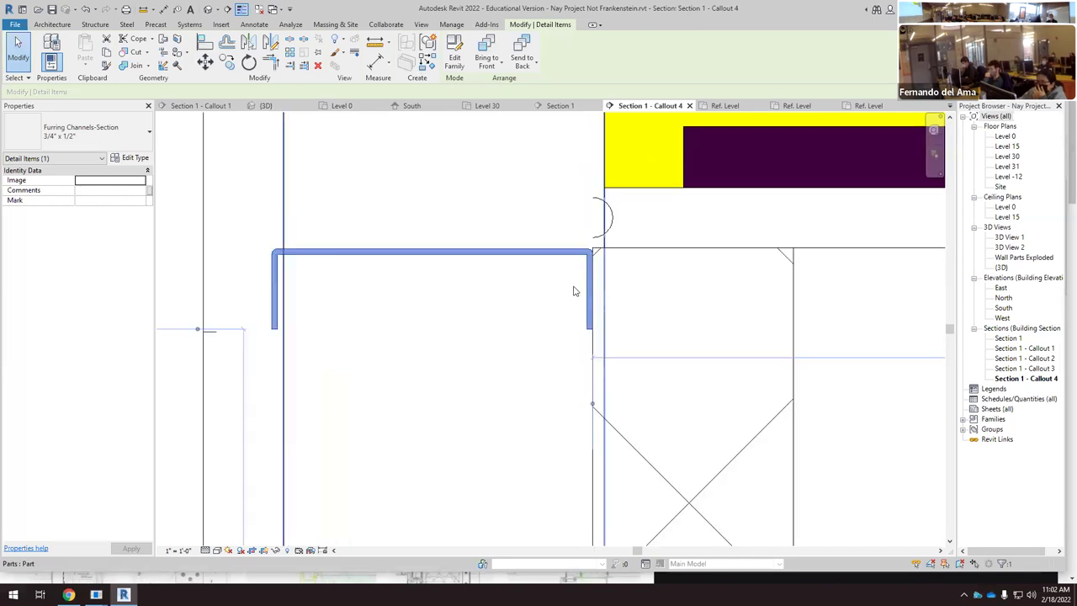
scroll(574, 291, "down", 2)
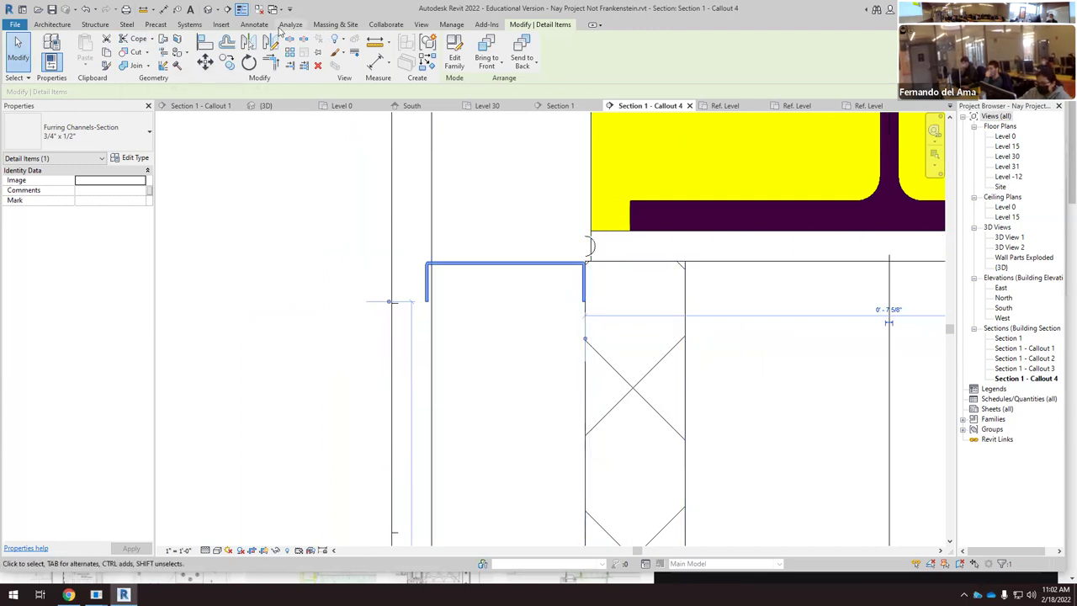
left_click(253, 26)
left_click(48, 52)
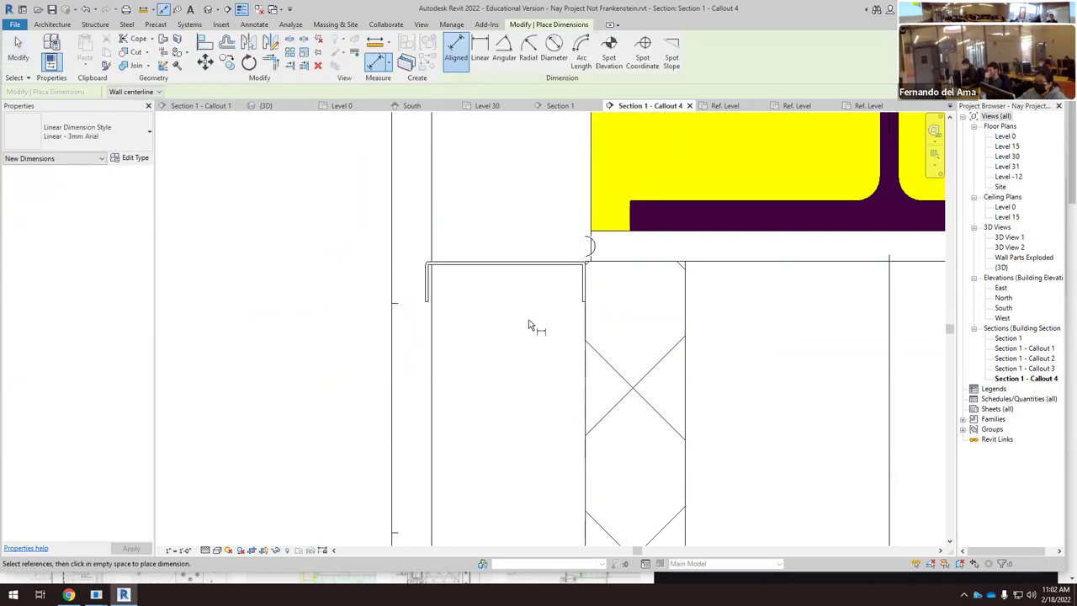
left_click(586, 247)
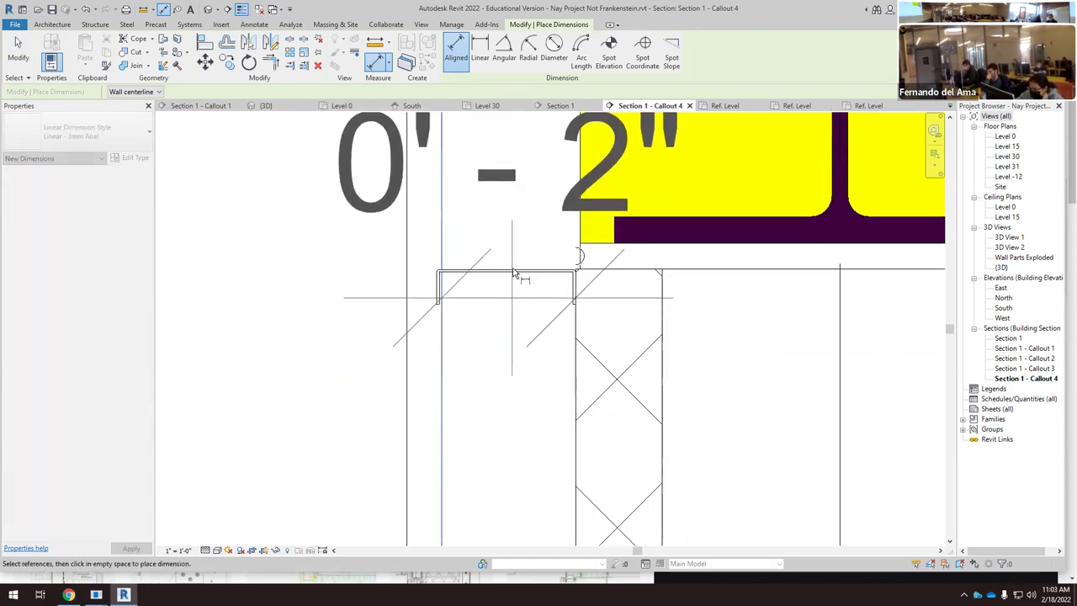
key("Escape")
key("Escape")
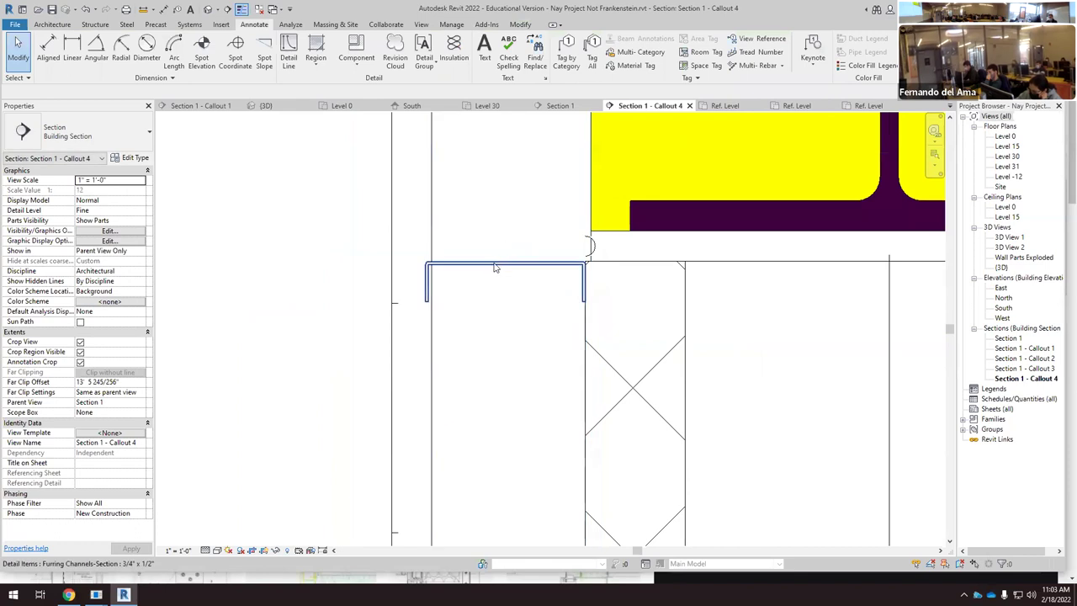
Step: Reopen the furring channel family for editing and lower its upper flange slightly to shorten the channel
left_click(495, 263)
scroll(495, 264, "up", 2)
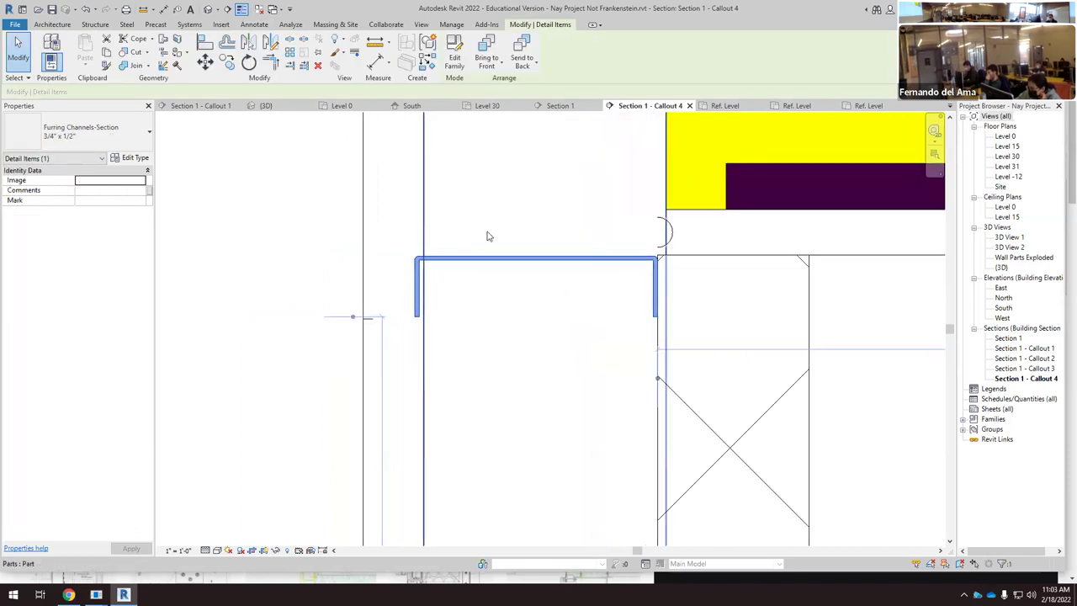
double_click(493, 259)
scroll(591, 179, "up", 3)
left_click(593, 192)
scroll(589, 193, "up", 2)
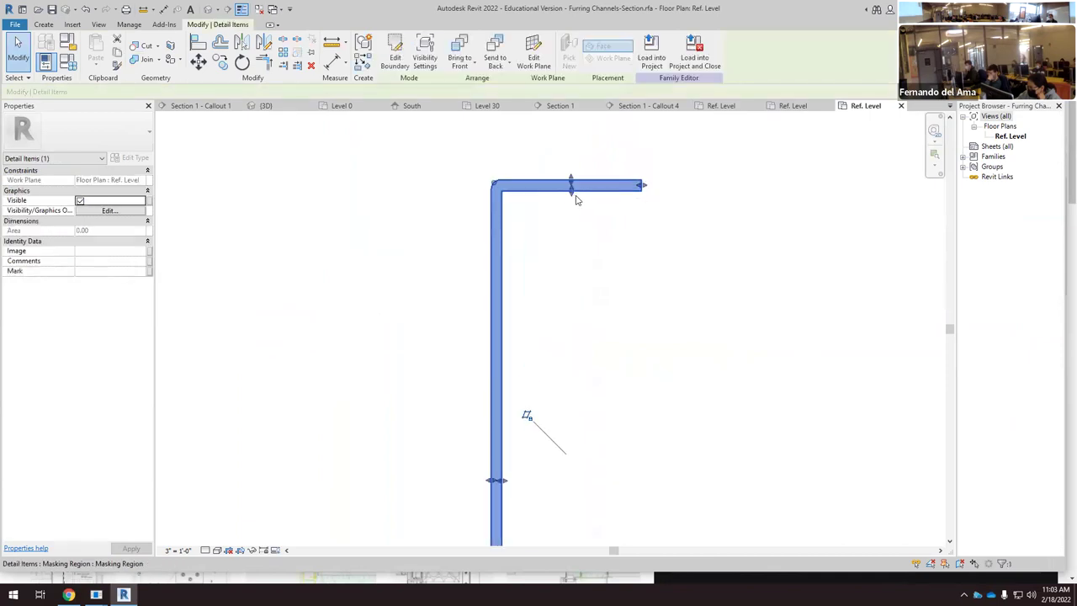
mouse_move(572, 192)
left_mouse_down()
mouse_move(572, 210)
mouse_move(570, 179)
mouse_move(569, 203)
left_mouse_up()
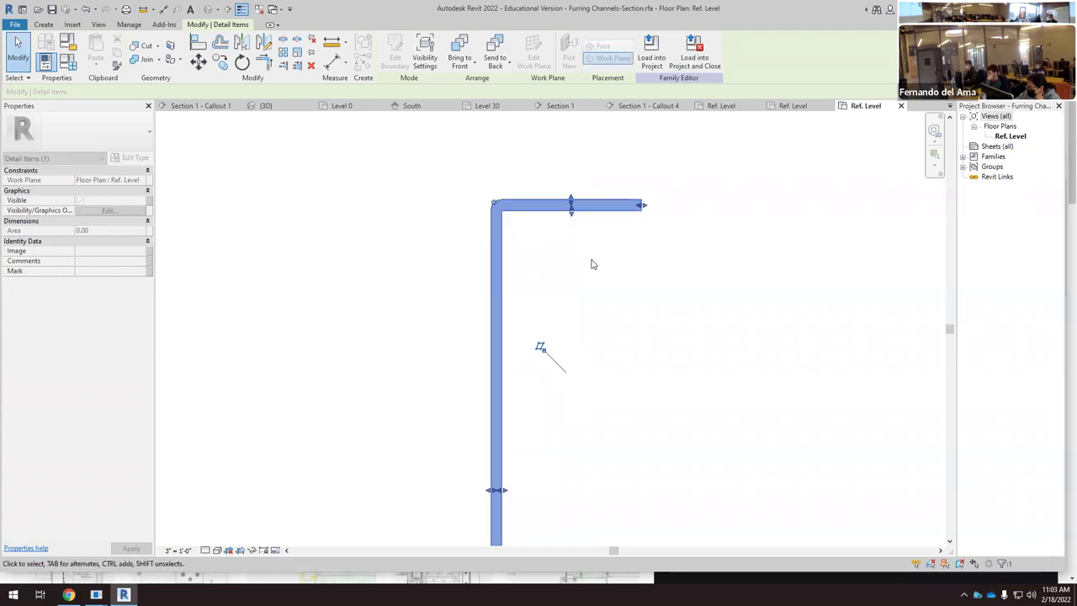
left_click(511, 194)
left_click(393, 60)
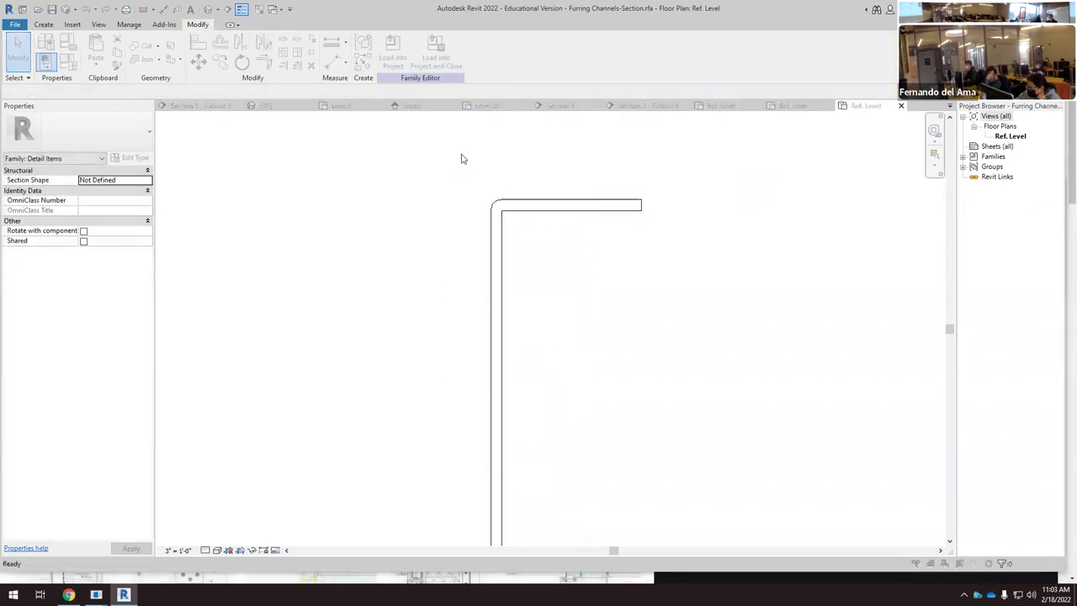
left_click(503, 375)
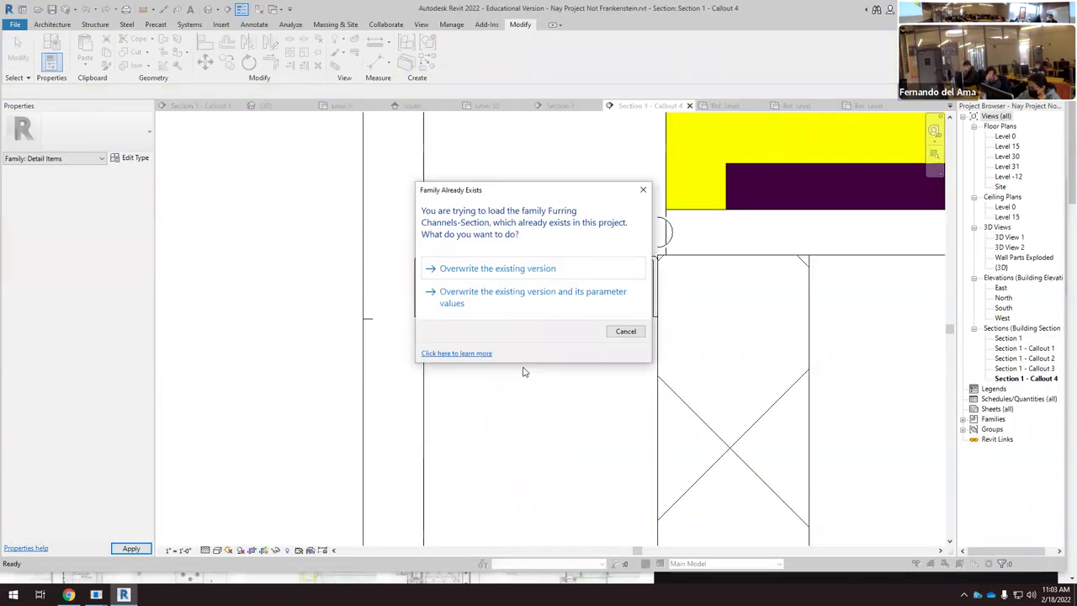
left_click(621, 330)
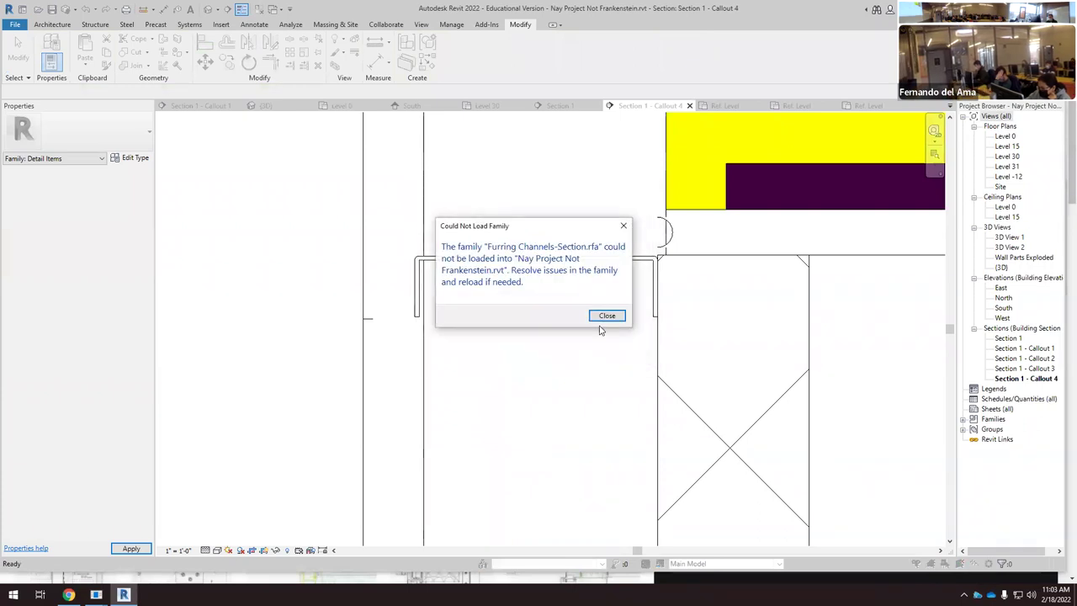
key("Return")
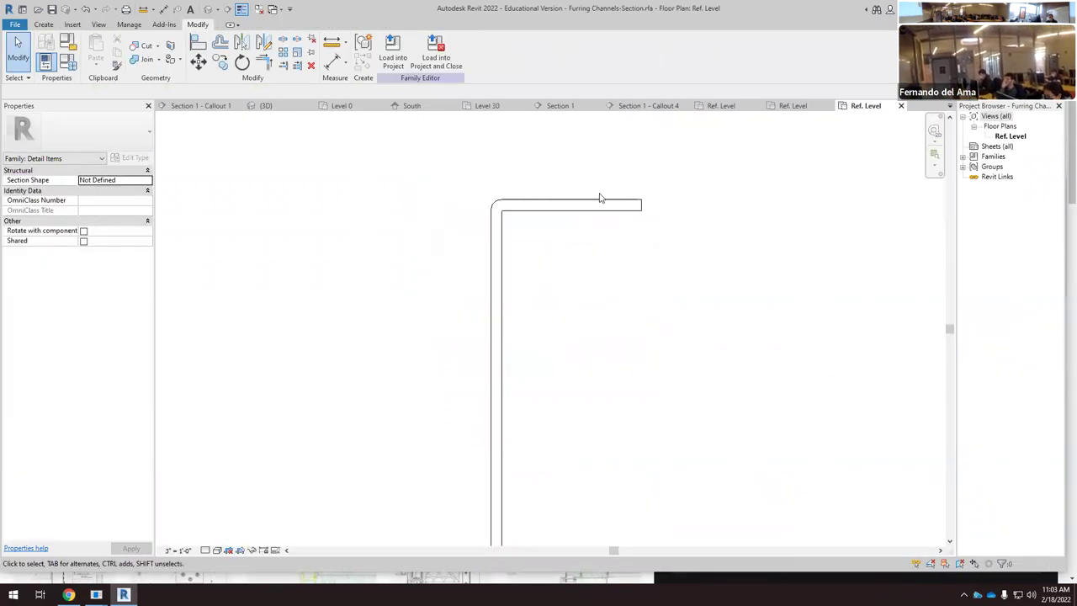
Step: Reload the shortened furring channel family into Nay Project Not Frankenstein.rvt, overwriting the existing version
left_click(392, 50)
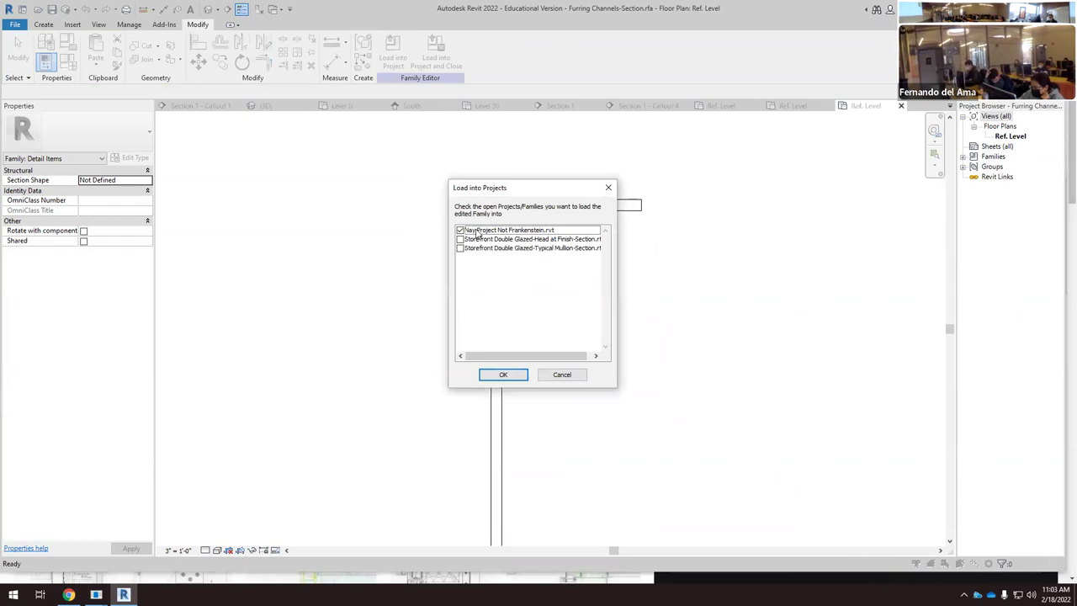
left_click(520, 374)
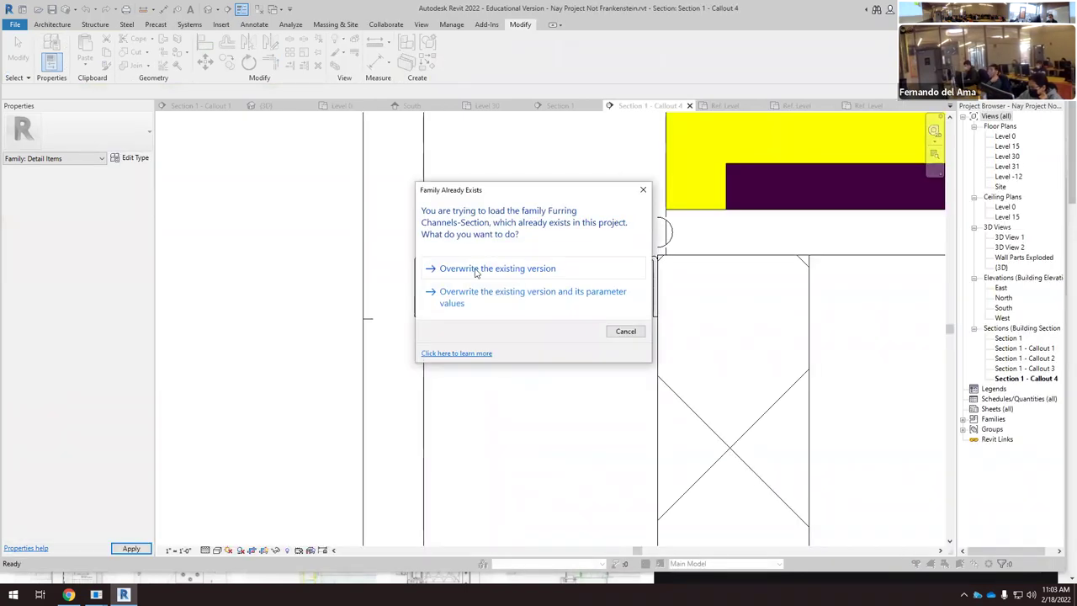
left_click(474, 270)
Step: Move the furring channel so that its flanges sit flush between the gypsum board and the CMU face
left_click(647, 273)
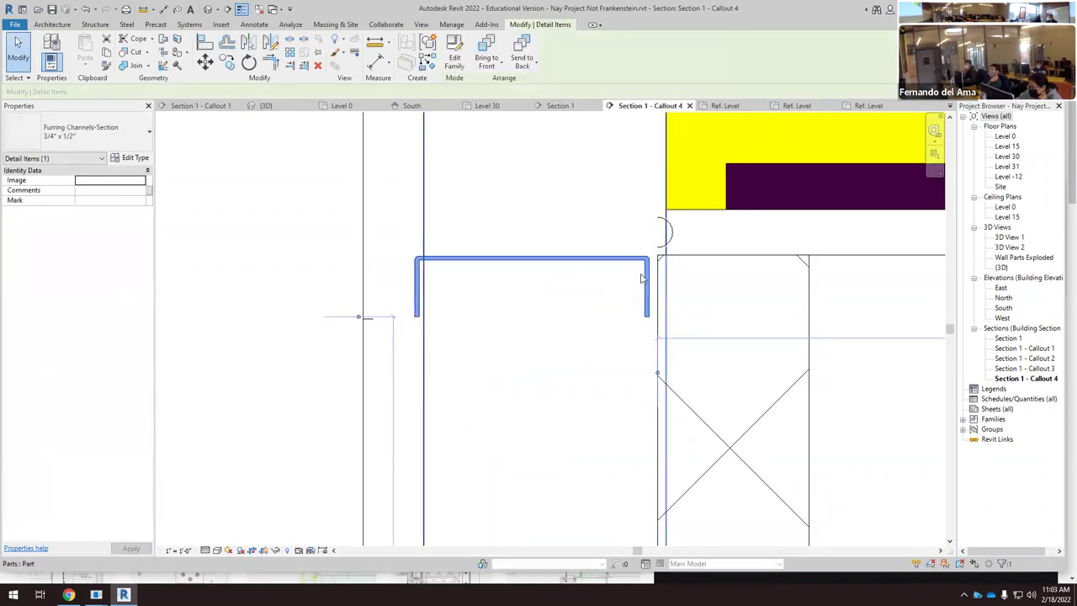
scroll(649, 273, "up", 2)
left_click_drag(661, 275, 662, 276)
scroll(454, 286, "down", 5)
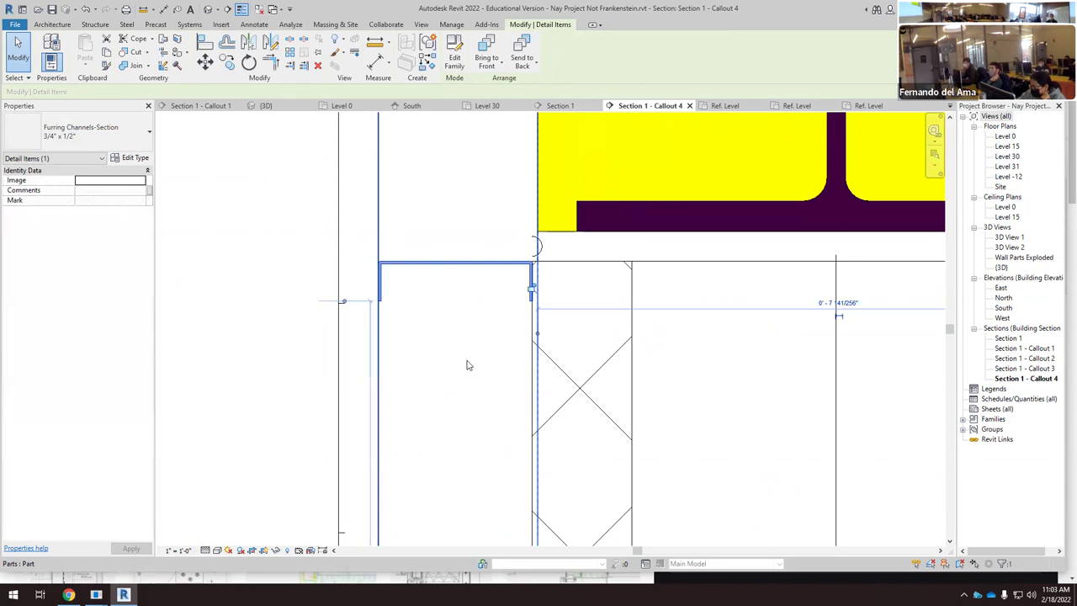
left_click(440, 287)
scroll(440, 287, "down", 4)
key("Escape")
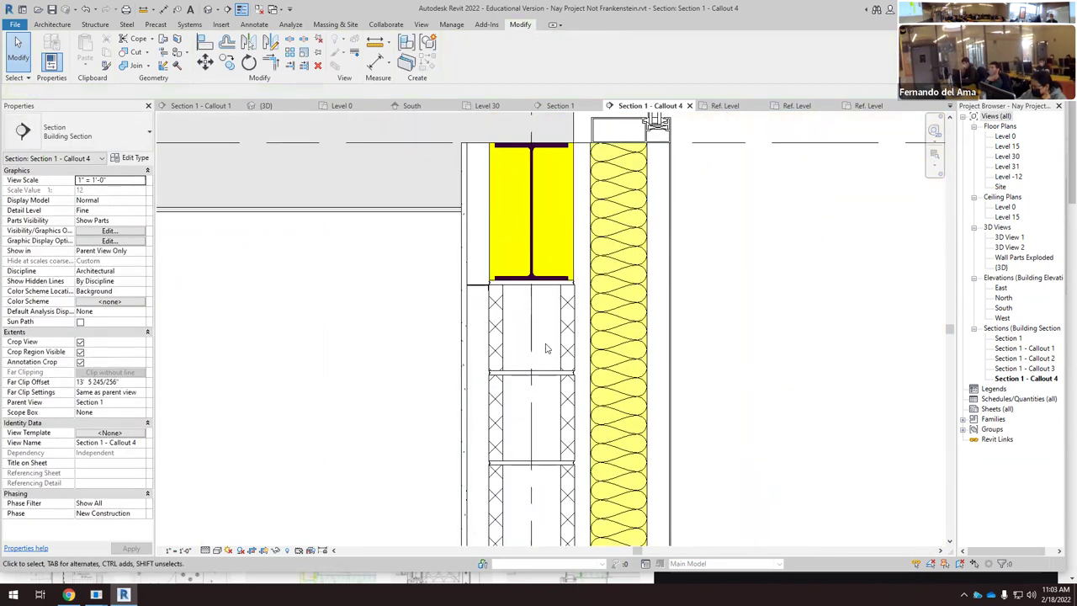
Step: Copy the furring channel straight down the cavity to a second position near the bottom of the wall section
scroll(463, 309, "up", 2)
scroll(463, 308, "up", 2)
left_click(505, 266)
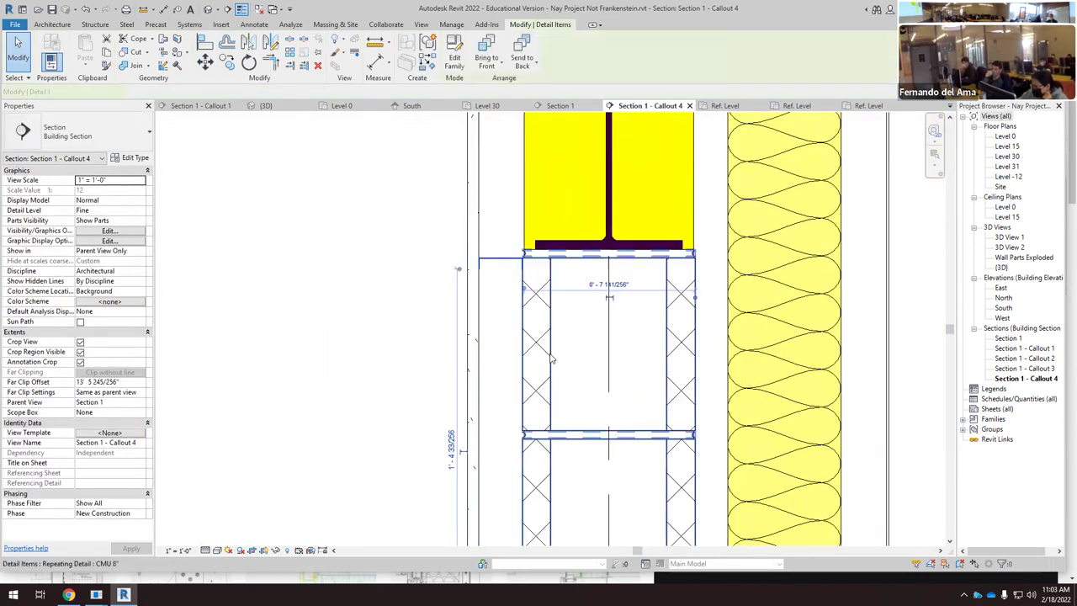
scroll(474, 306, "down", 2)
scroll(496, 304, "up", 1)
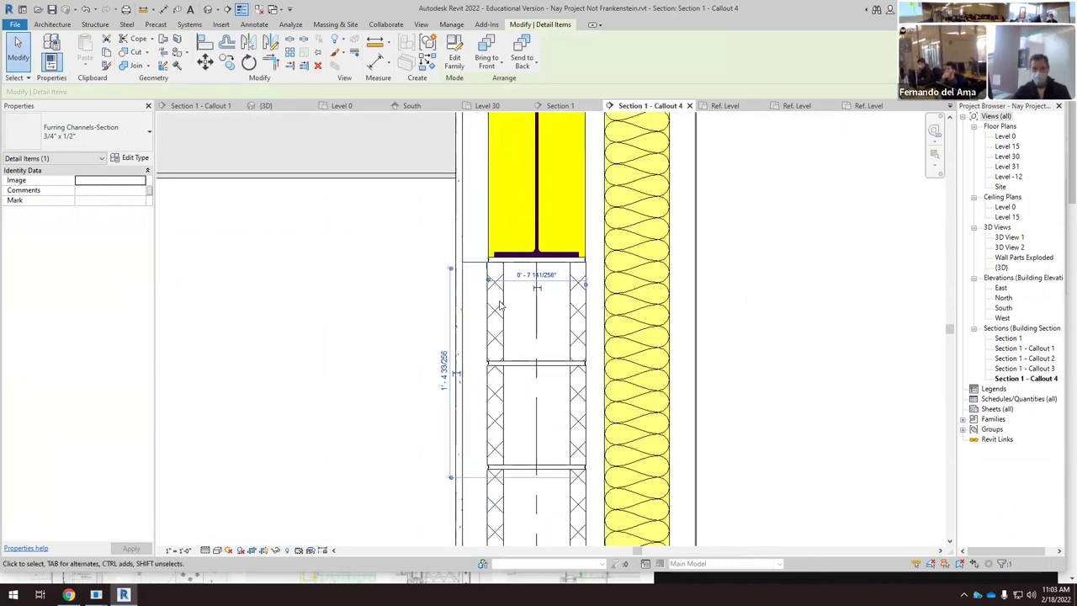
scroll(500, 320, "up", 1)
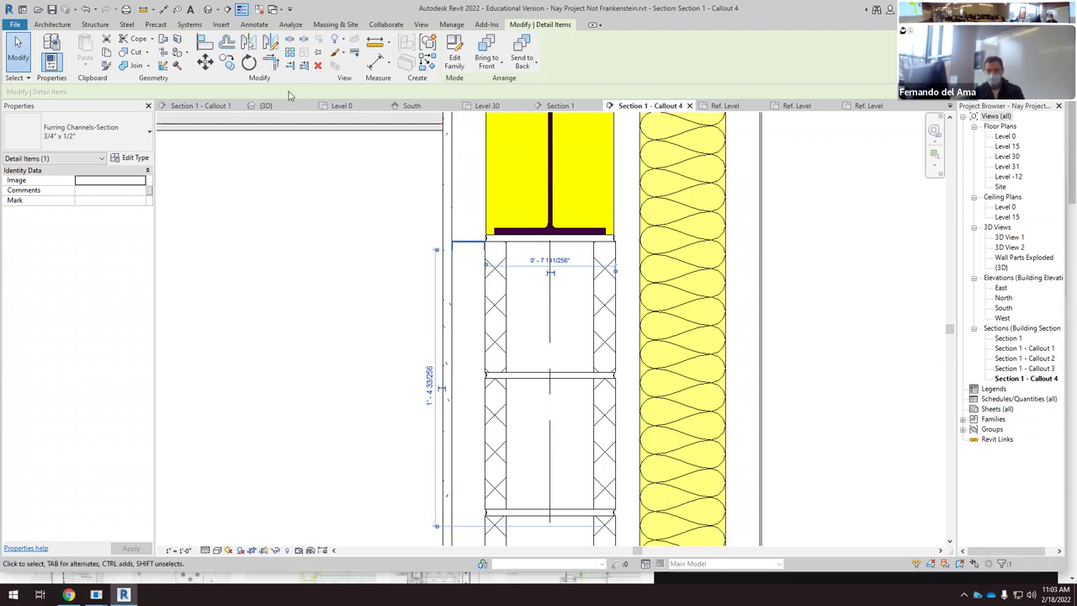
left_click(227, 66)
scroll(693, 289, "down", 2)
left_click(715, 263)
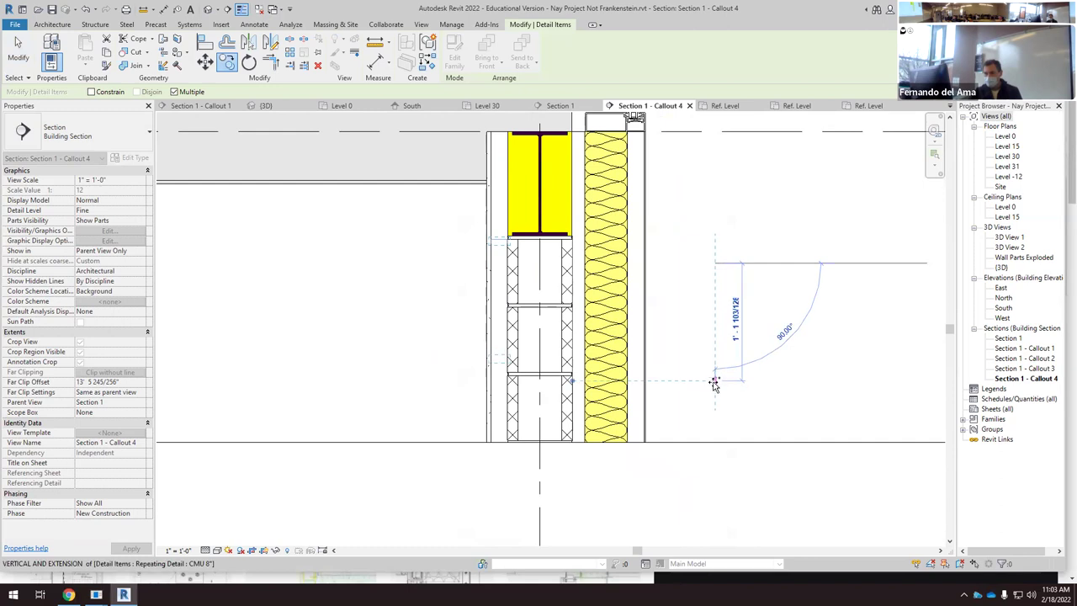
left_click(716, 411)
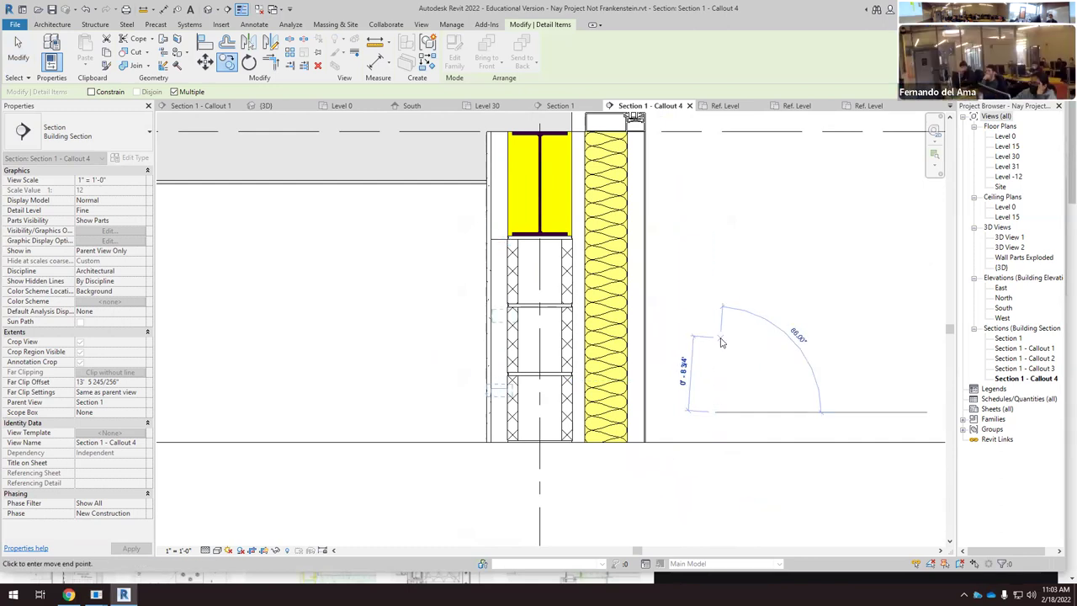
key("Escape")
scroll(698, 320, "down", 1)
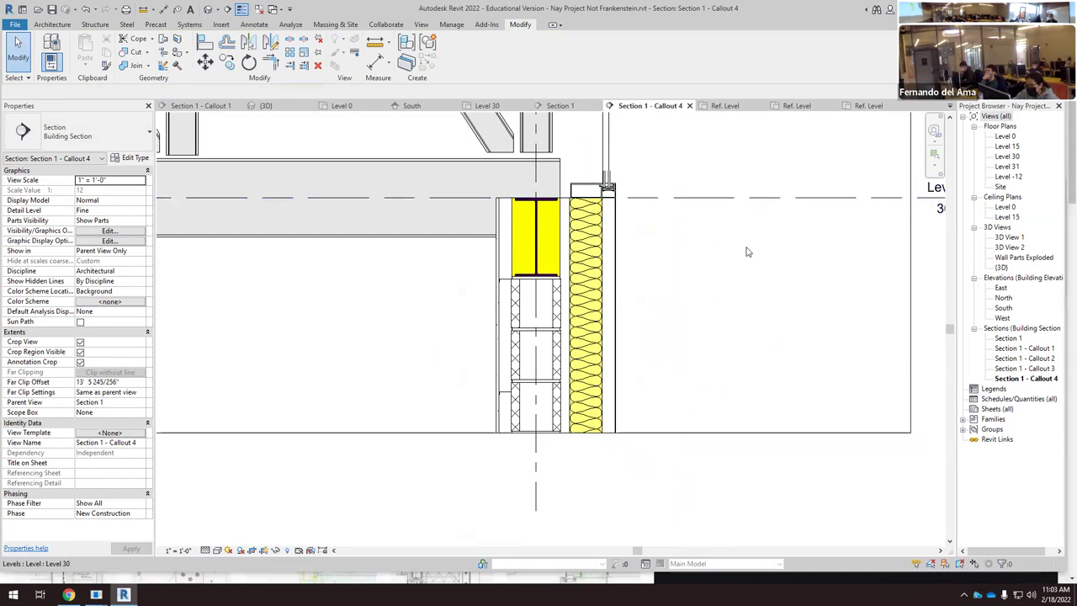
Step: Draw a thin detail-line channel outline across the cavity below the furring channel, about 2" wide with 1/2" legs and a short lip on the gypsum-side leg
scroll(513, 396, "up", 5)
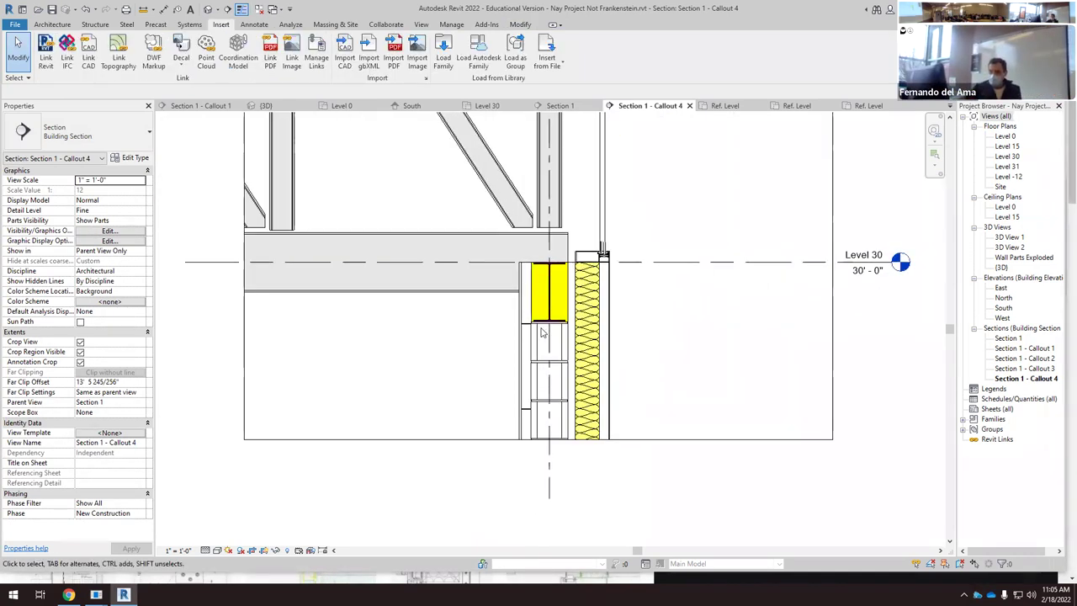
scroll(494, 352, "up", 4)
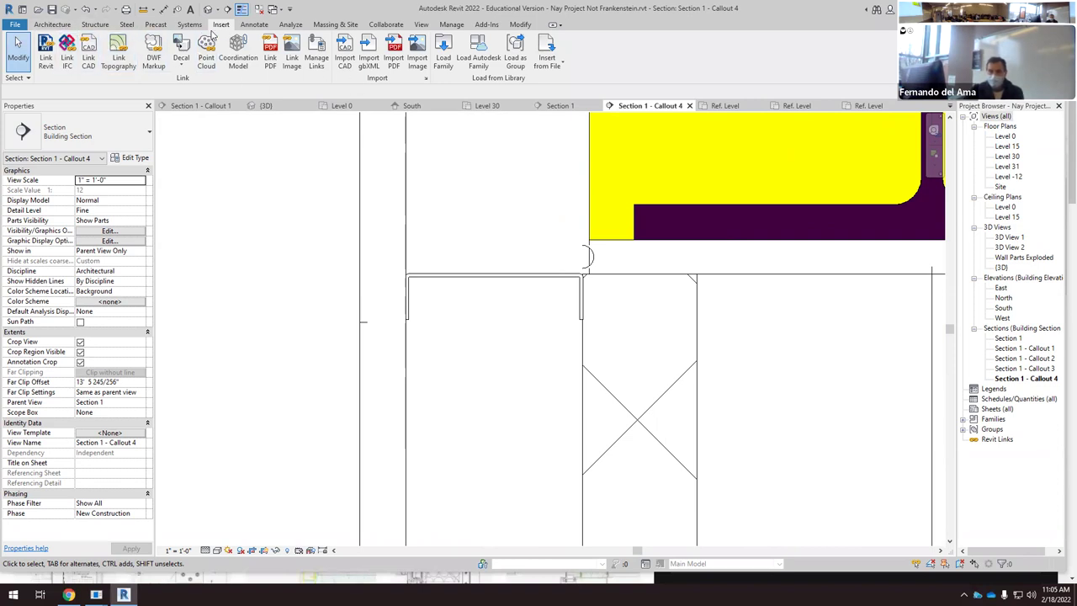
left_click(261, 25)
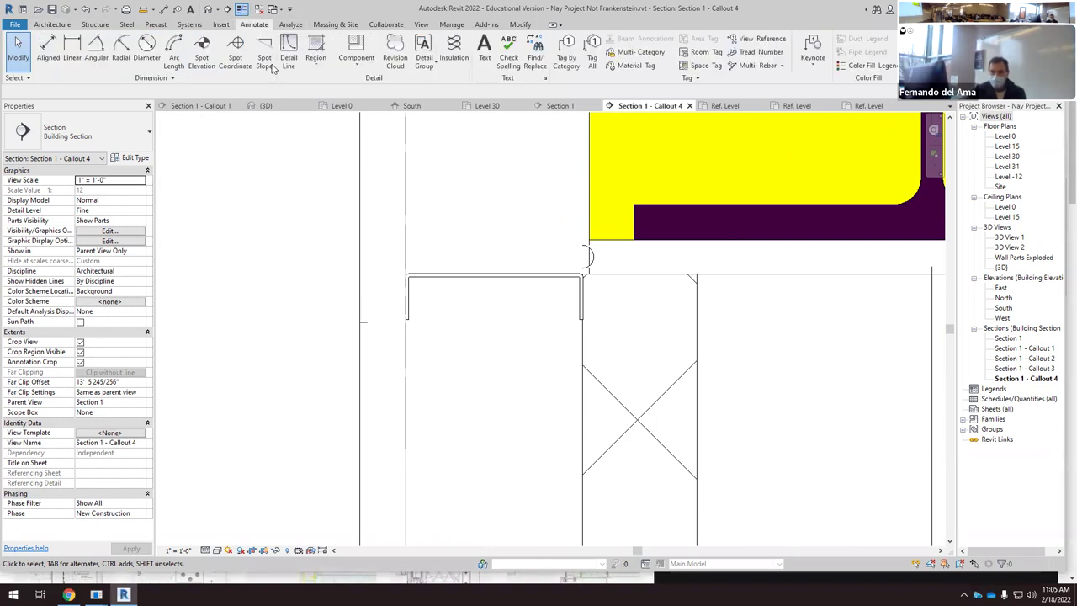
left_click(317, 67)
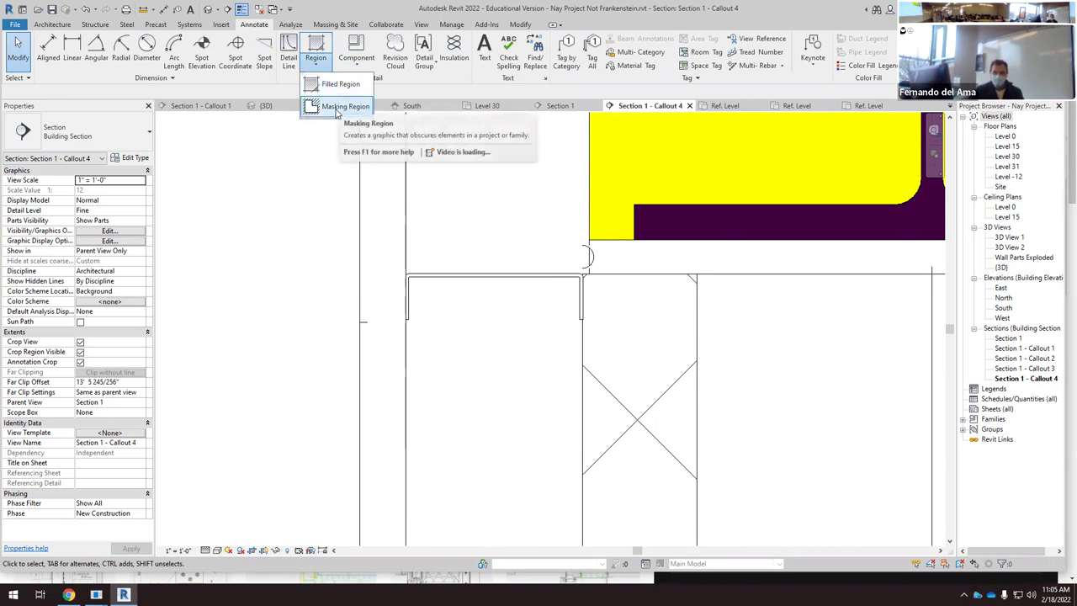
left_click(357, 65)
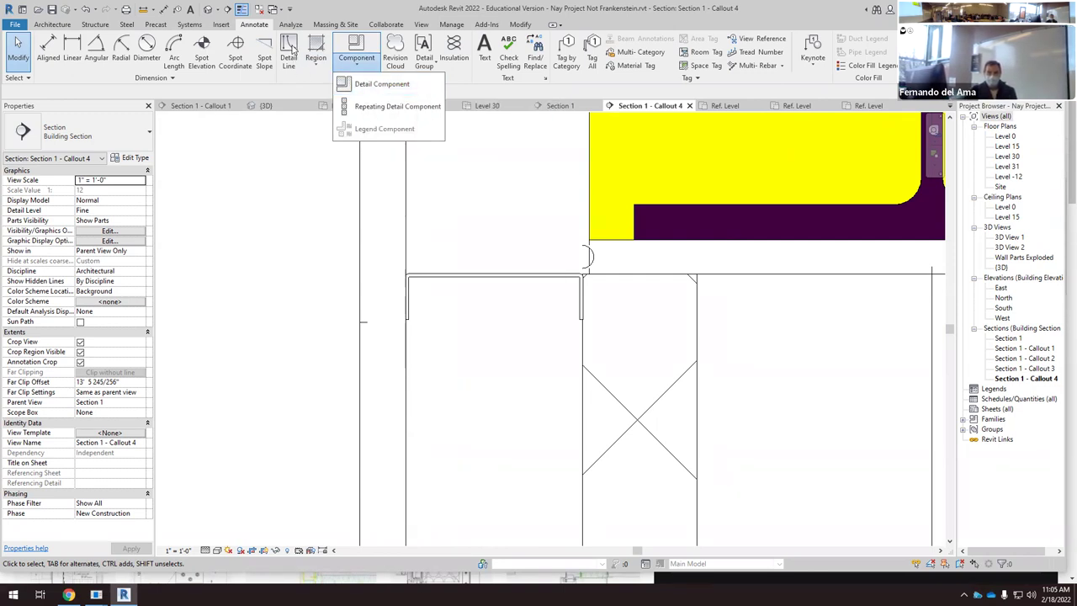
left_click(289, 52)
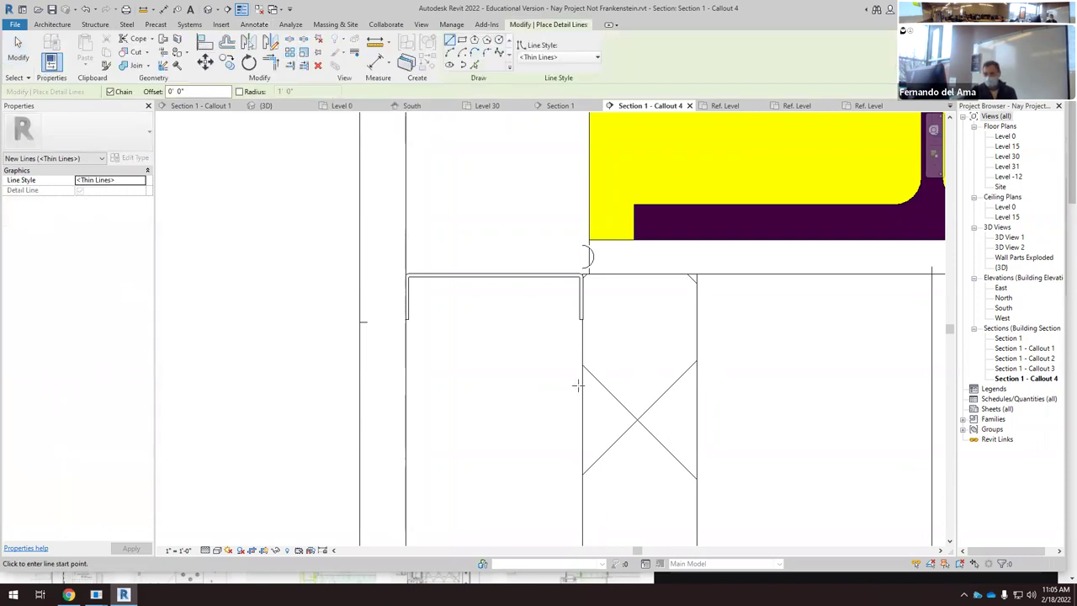
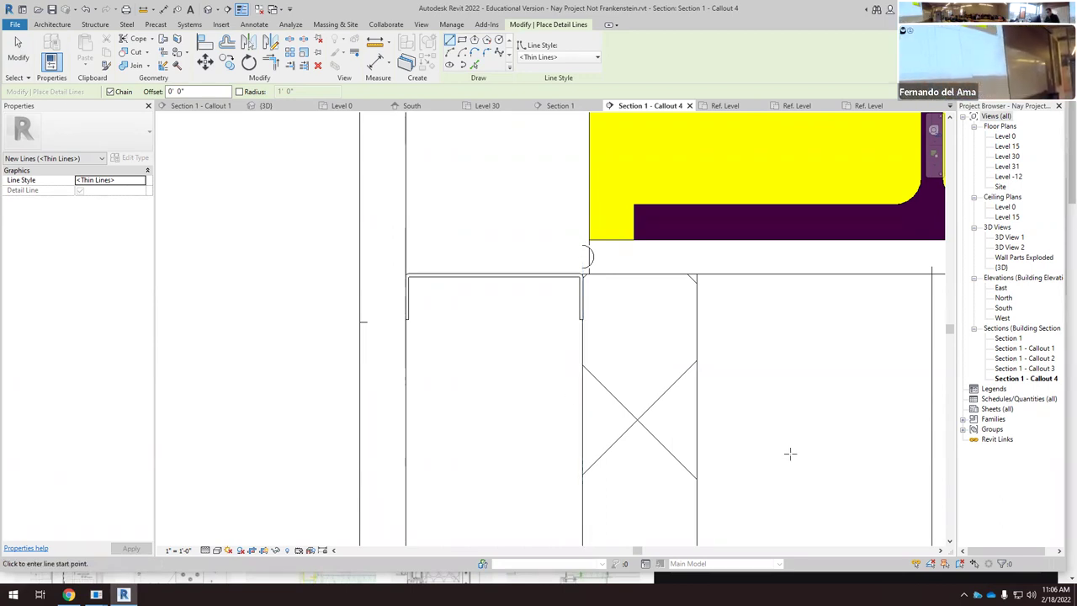
left_click(582, 446)
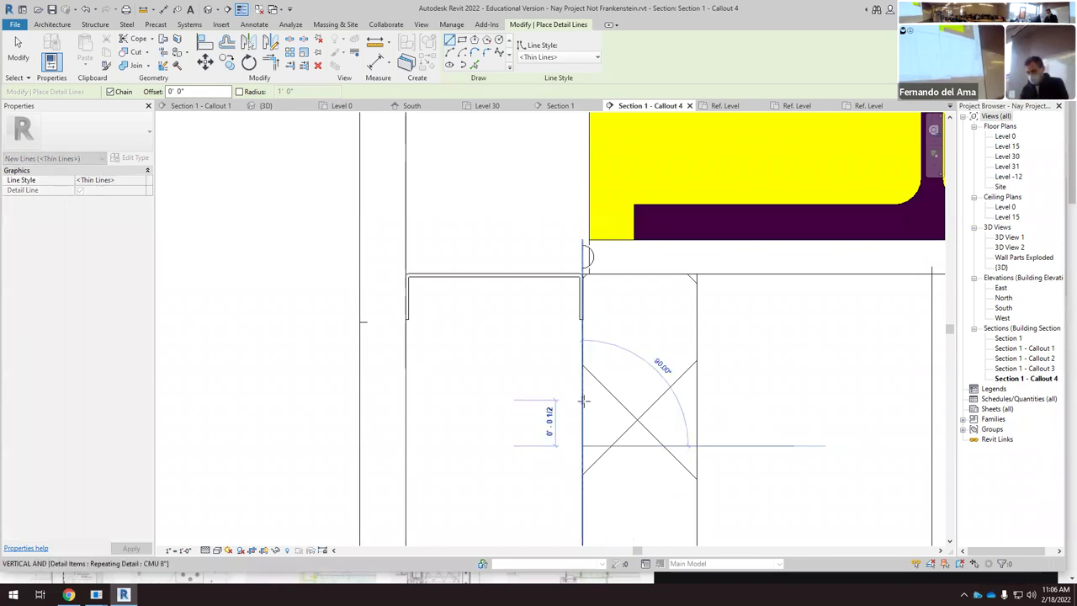
left_click(581, 399)
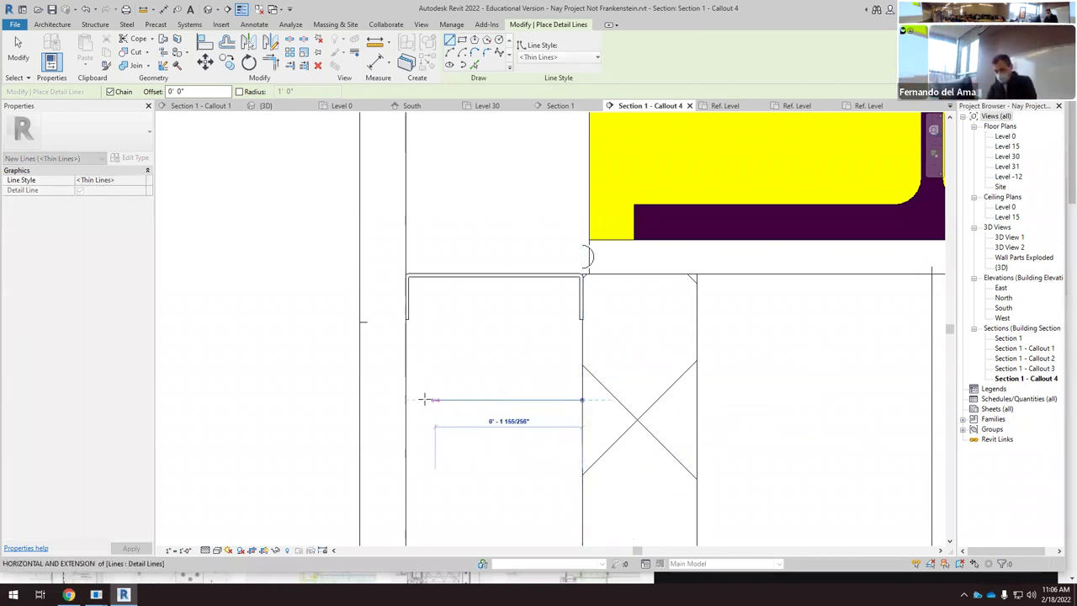
left_click(406, 400)
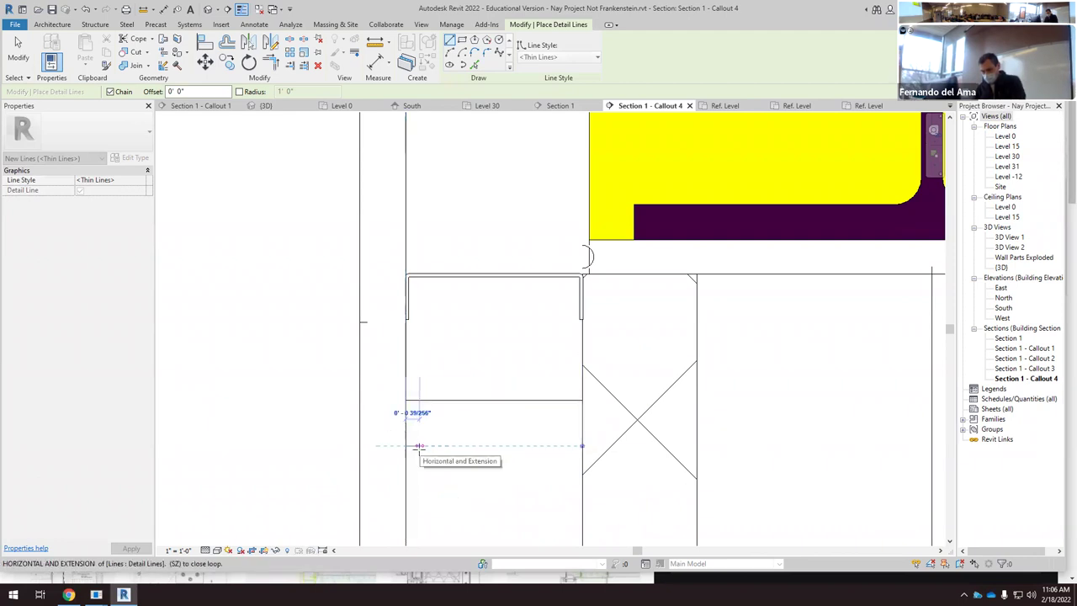
left_click(412, 447)
key("Escape")
key("Escape")
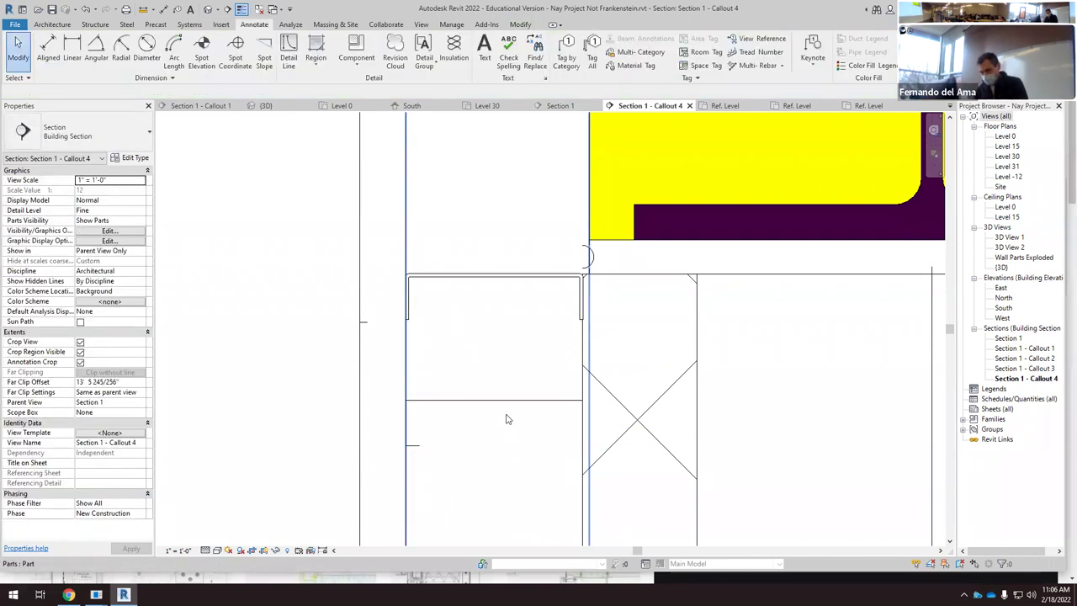
Step: Draw half a notch in detail lines from the cross line's midpoint, about 3/32" down, about 1/8" across and sloping back up to the line
left_click(504, 403)
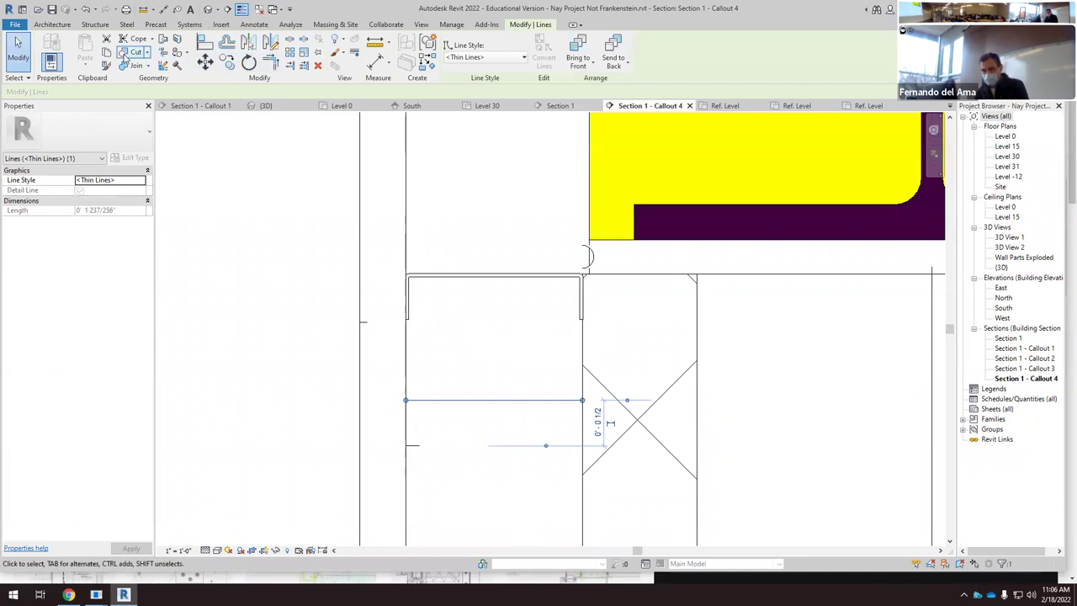
left_click(291, 207)
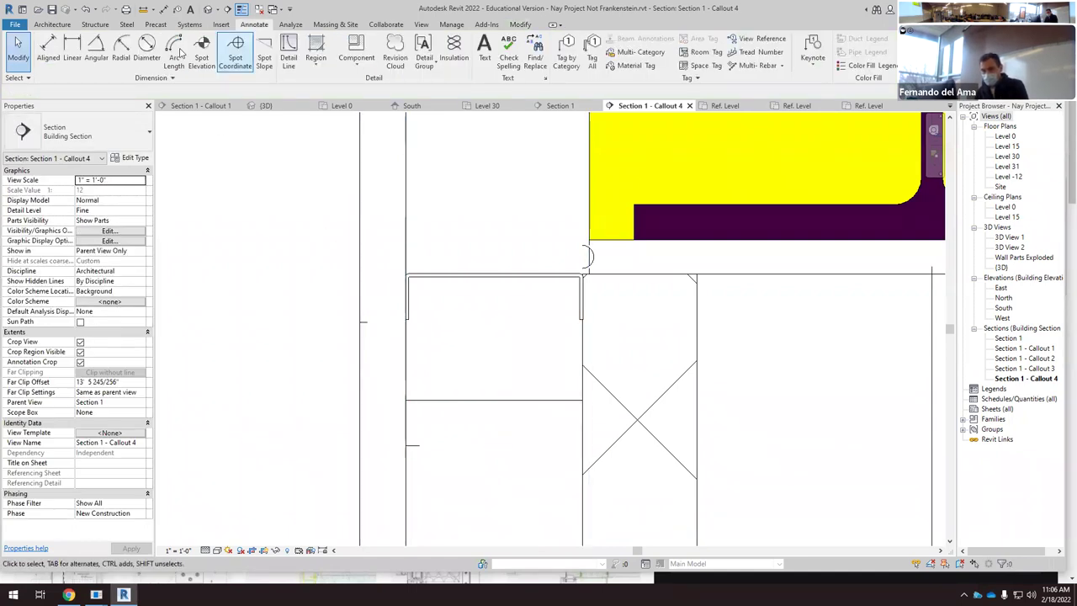
left_click(288, 55)
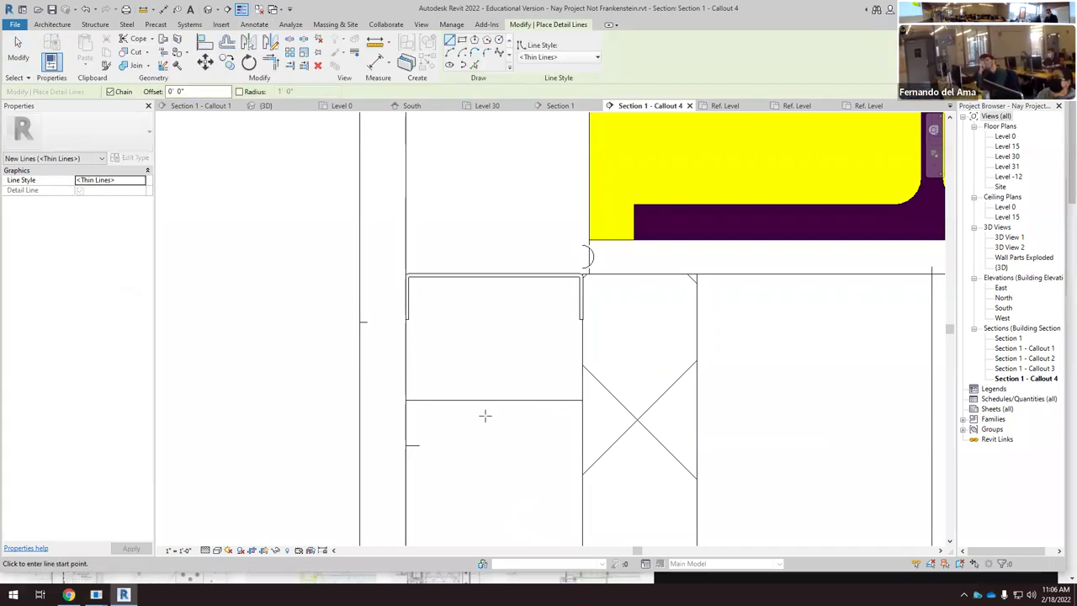
scroll(485, 414, "up", 3)
left_click(499, 392)
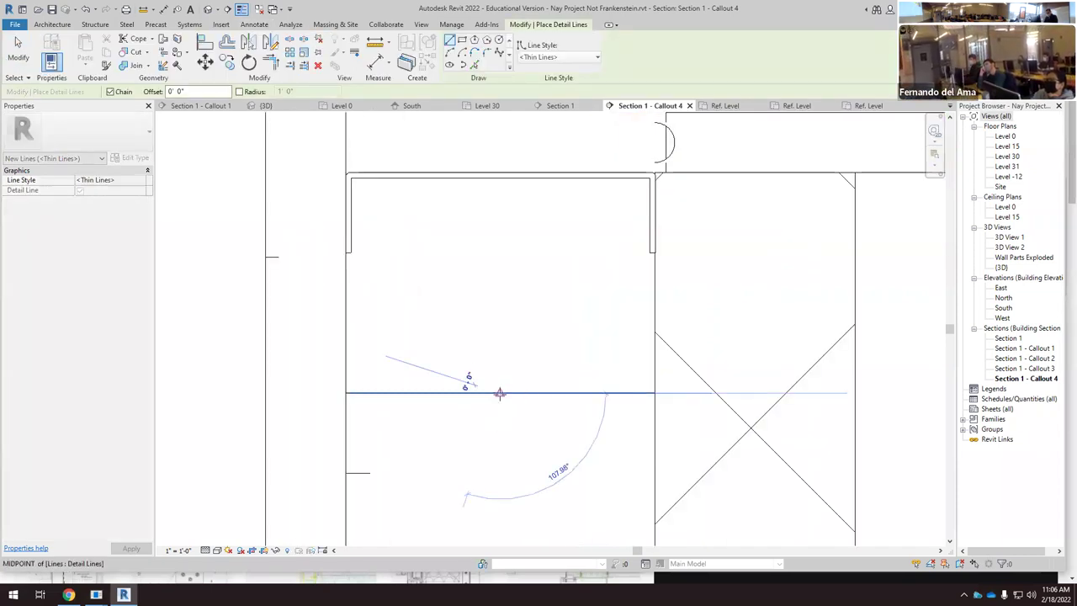
scroll(499, 408, "up", 1)
left_click(500, 408)
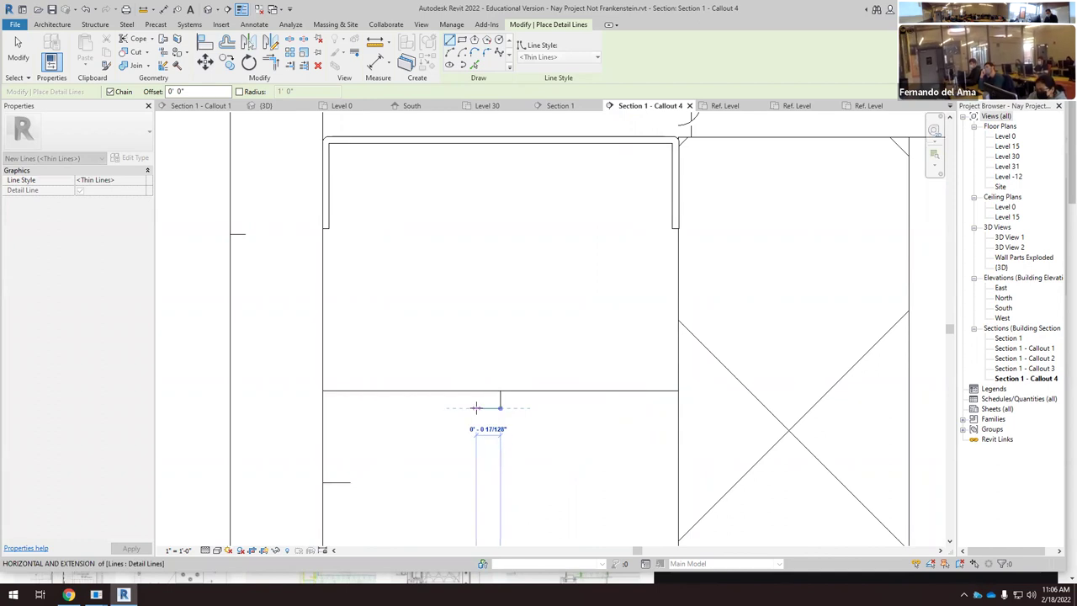
left_click(474, 408)
key("Escape")
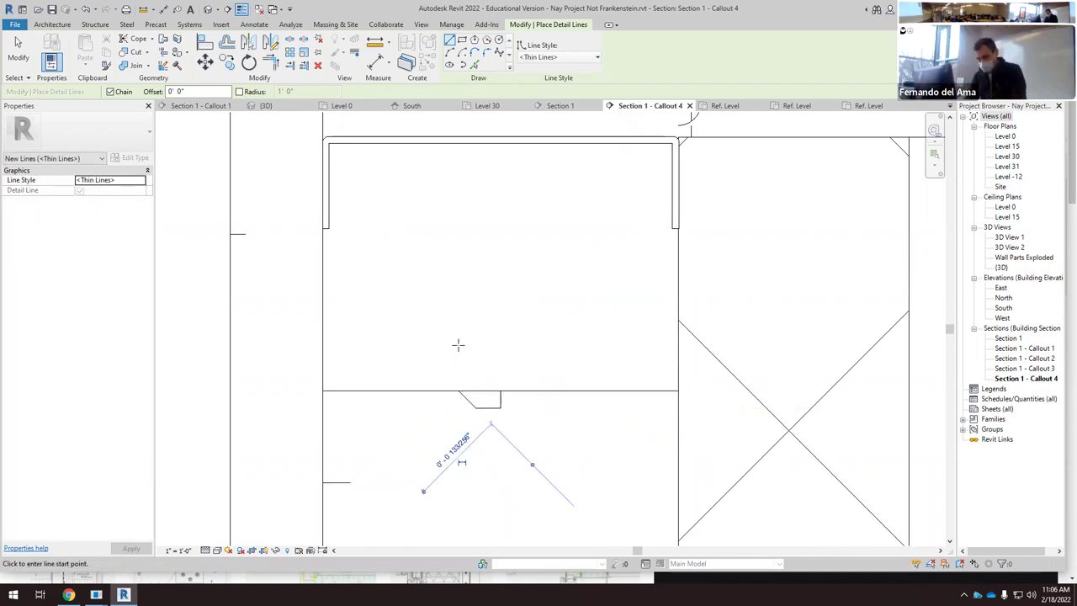
key("Escape")
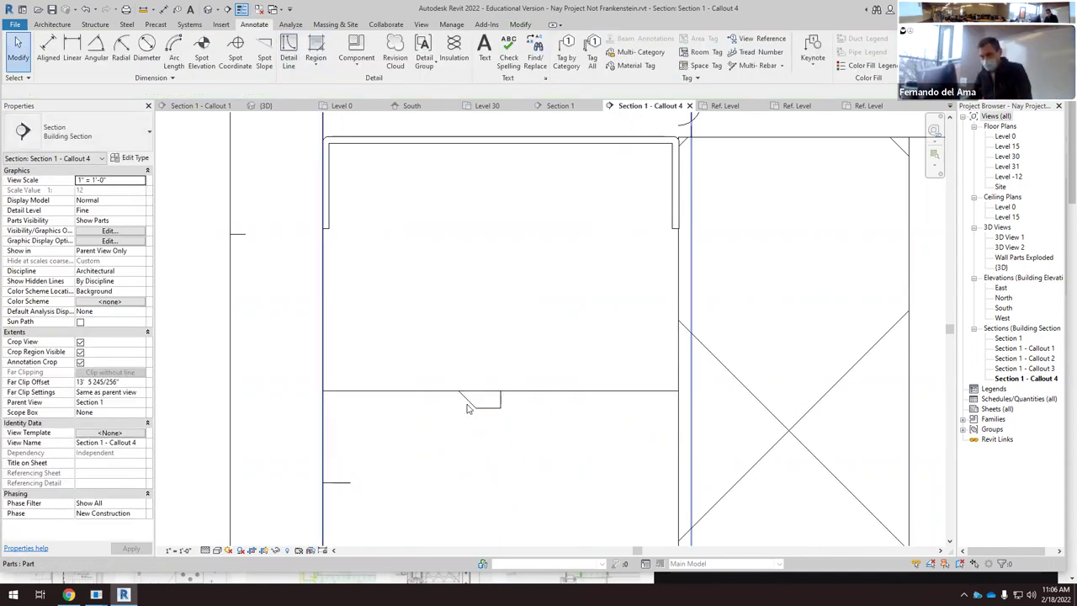
Step: Mirror copies of the half-notch's base and sloped lines and the short lip about the notch's vertical centre line
left_click(468, 407)
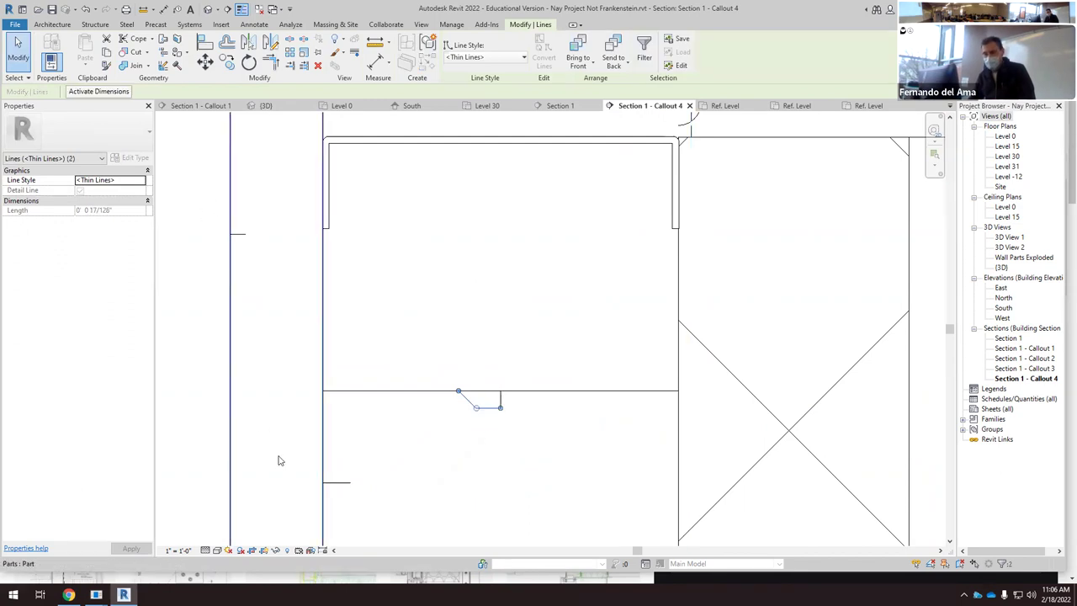
left_click(338, 483)
left_click(270, 45)
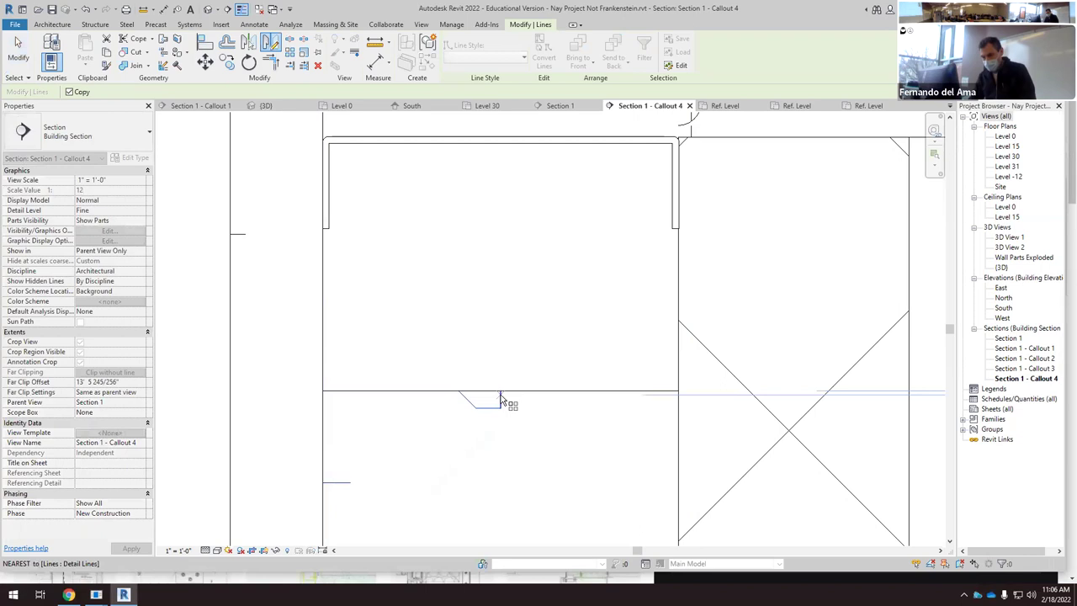
left_click(496, 391)
left_click(494, 324)
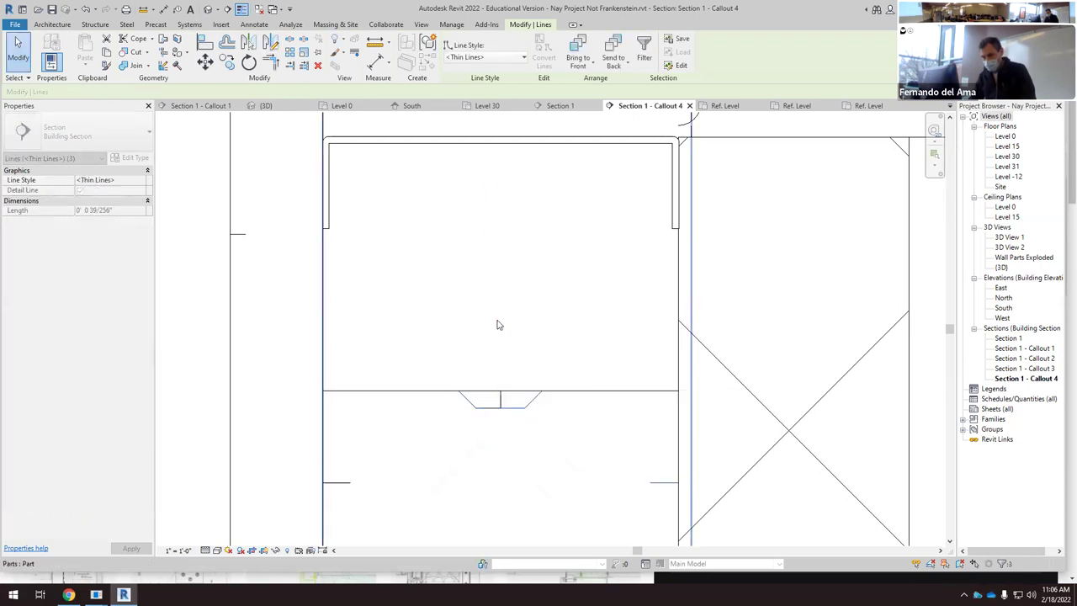
key("Escape")
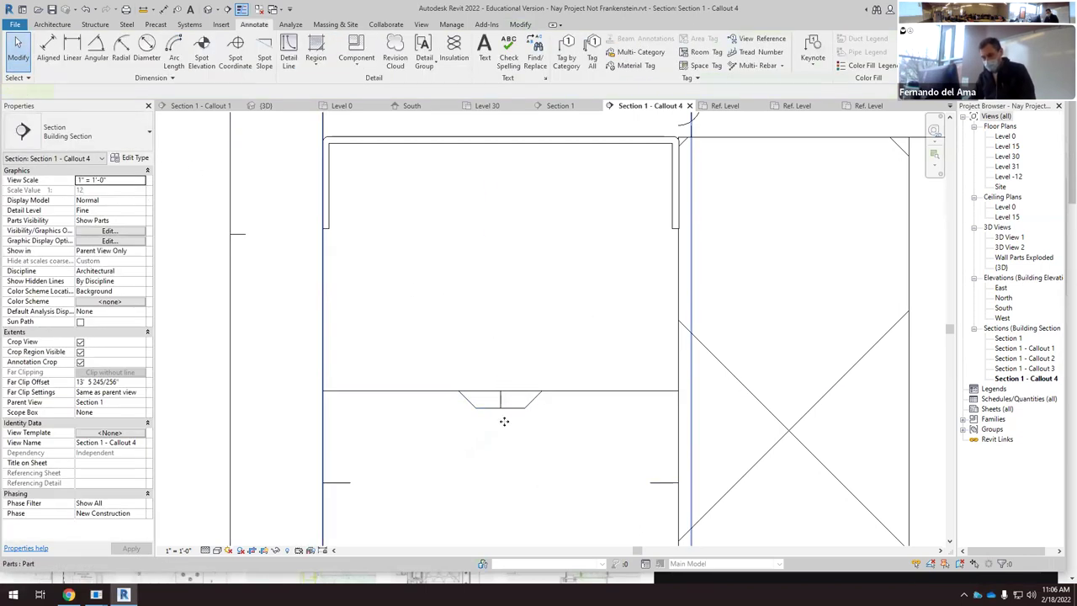
Step: Delete the short vertical centre line inside the notch
left_click(508, 420)
key("Escape")
left_click(503, 408)
key("Escape")
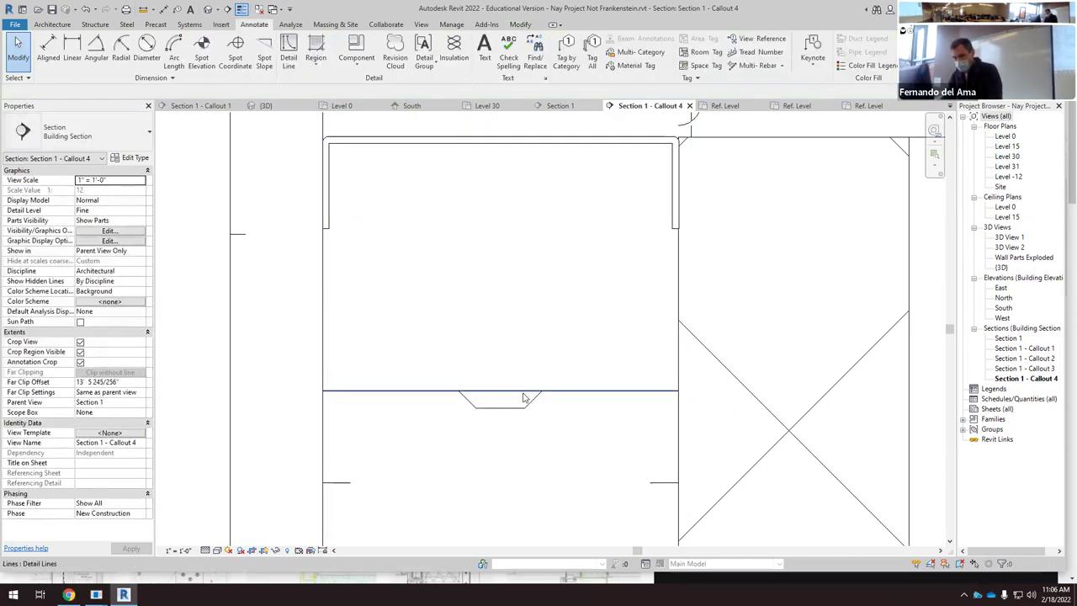
Step: Split the channel's cross line at its middle and trim both halves to the notch's sloped sides to open the notch
left_click(502, 393)
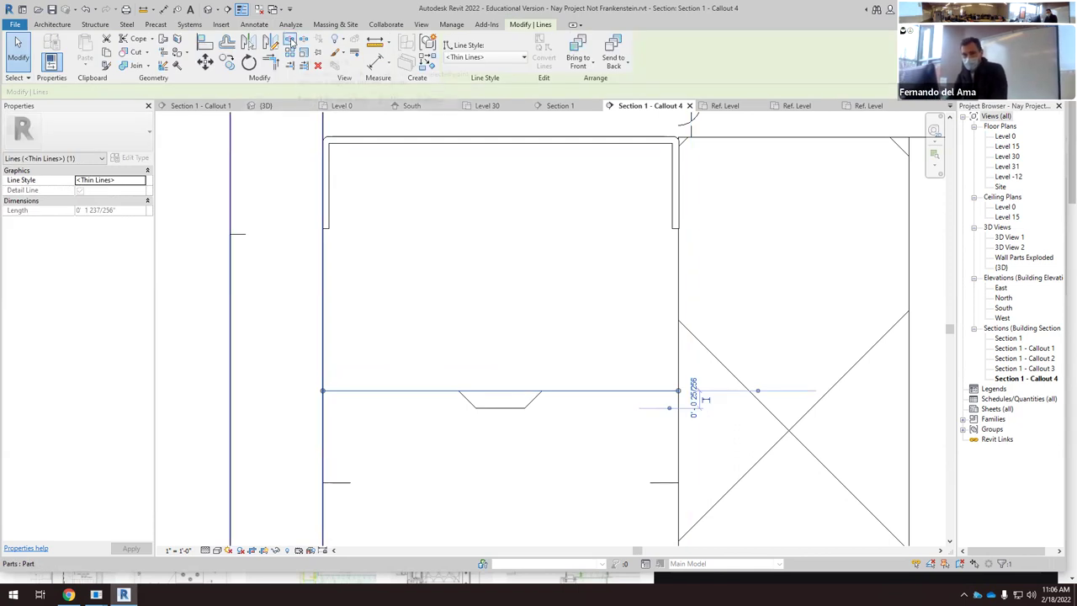
left_click(291, 52)
left_click(500, 390)
left_click(269, 61)
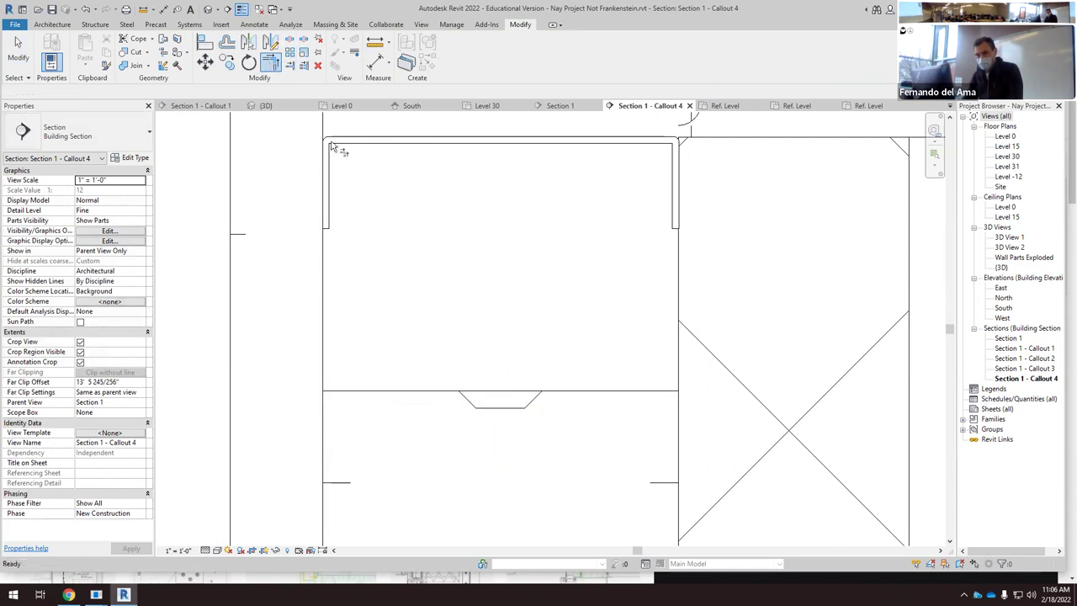
left_click(539, 400)
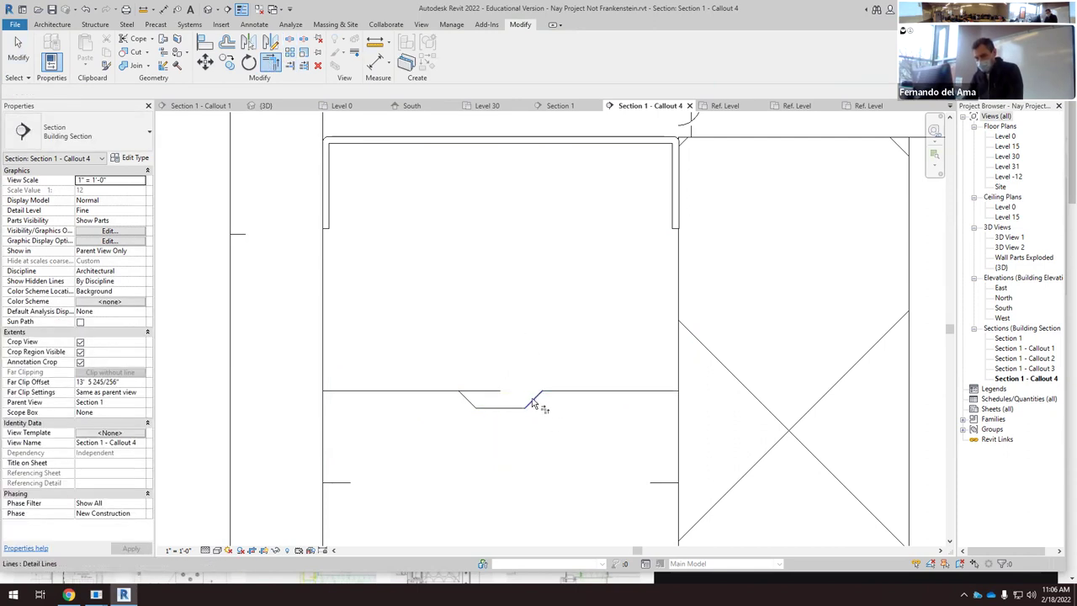
left_click(447, 392)
scroll(447, 450, "down", 1)
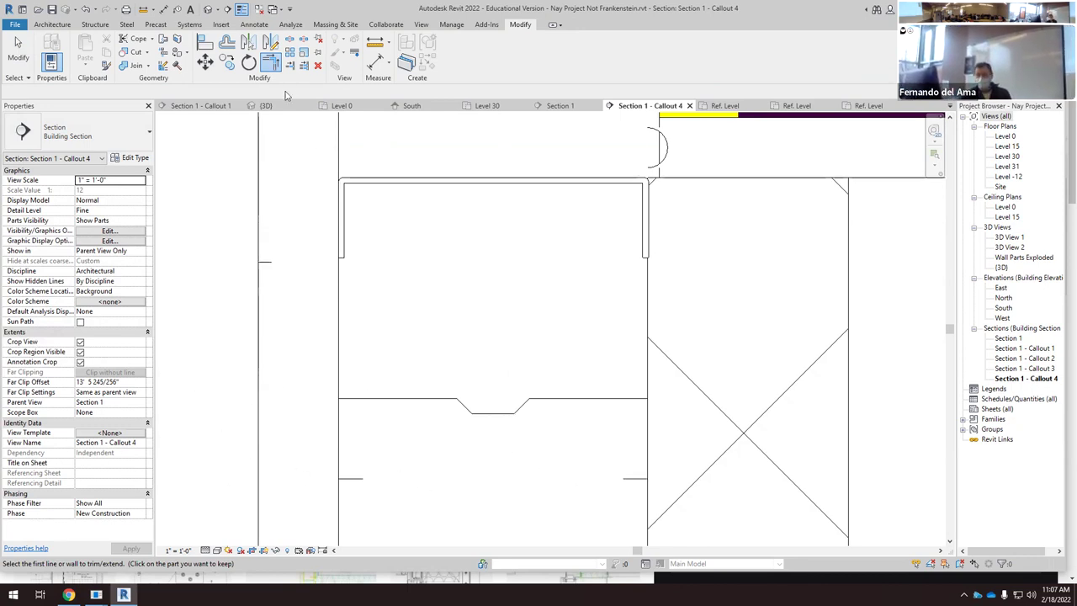
Step: Offset copies of the cross line, notch, legs and lip 1/16" toward the inside of the channel outline
left_click(228, 46)
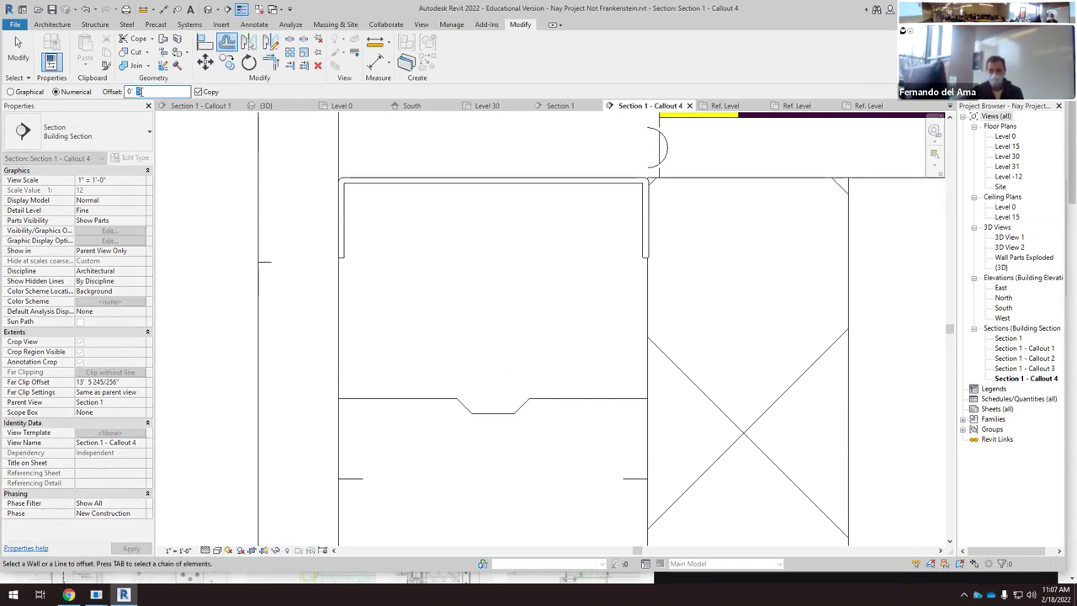
type("1")
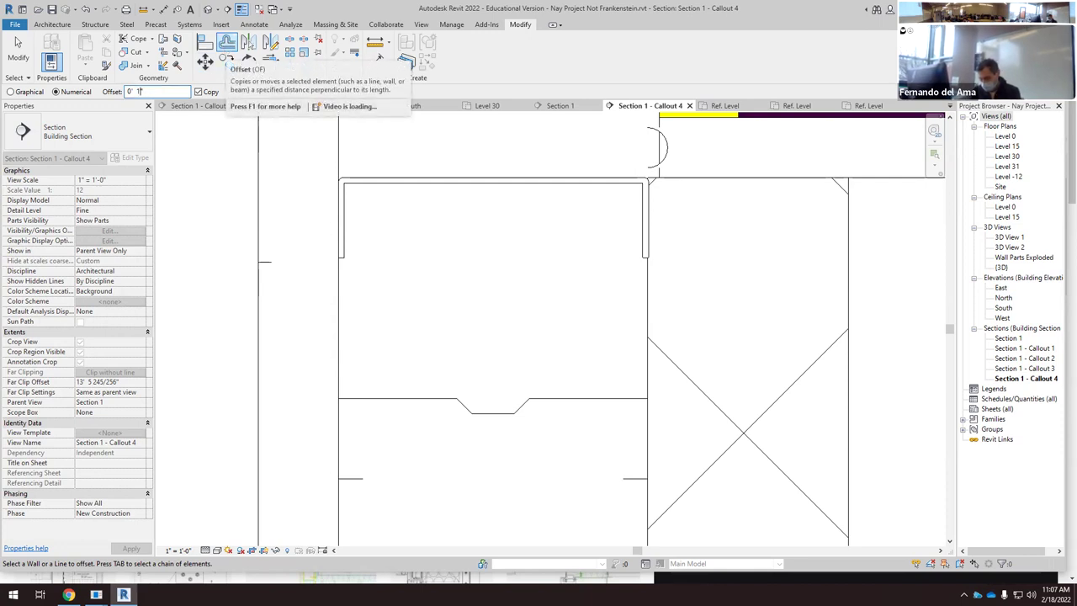
type("/8")
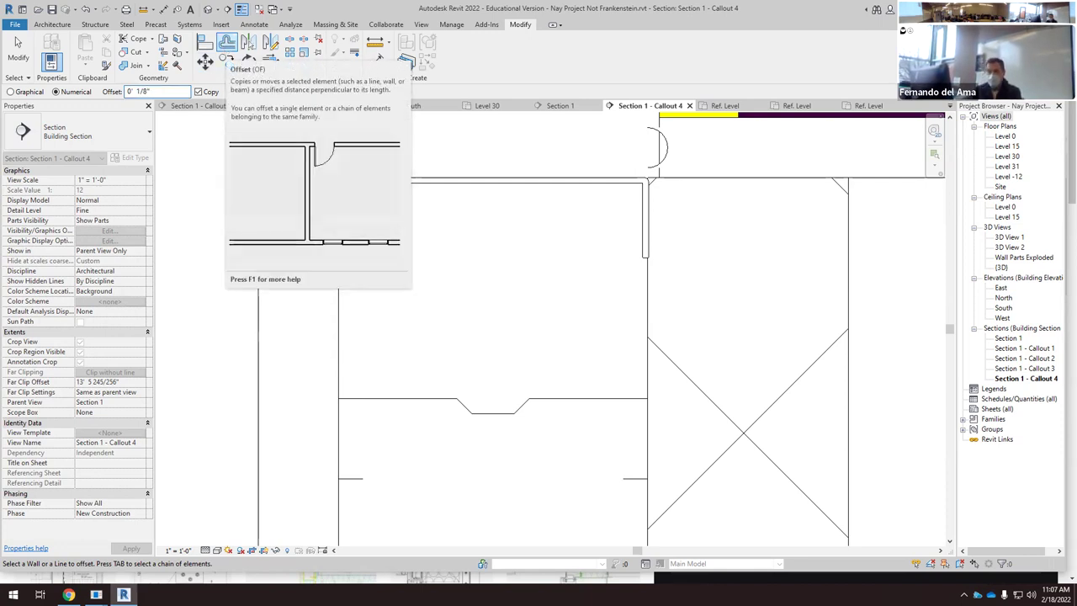
key("Return")
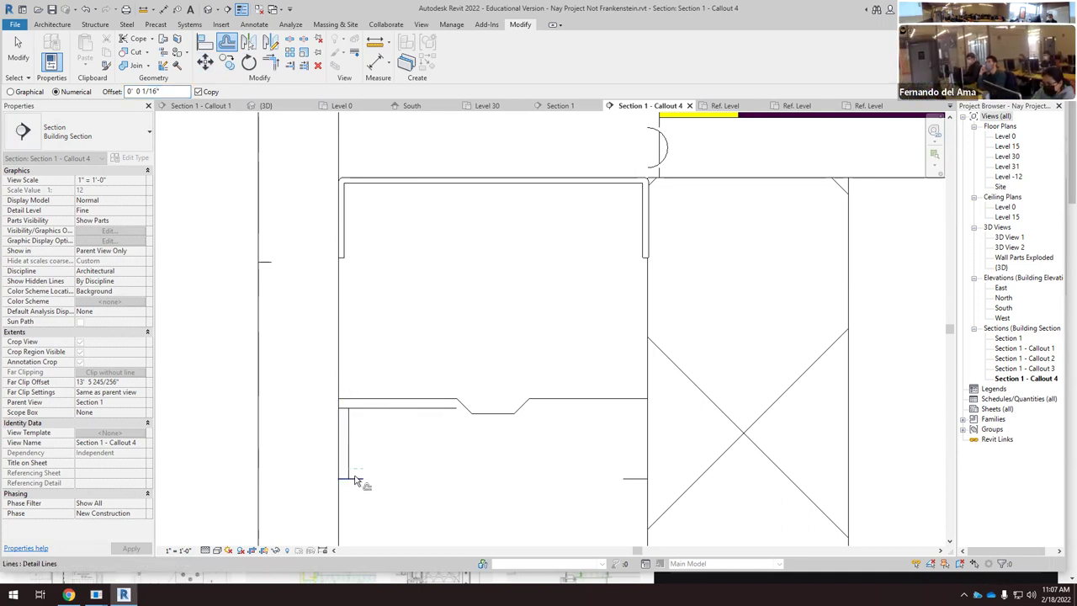
left_click(493, 420)
left_click(526, 410)
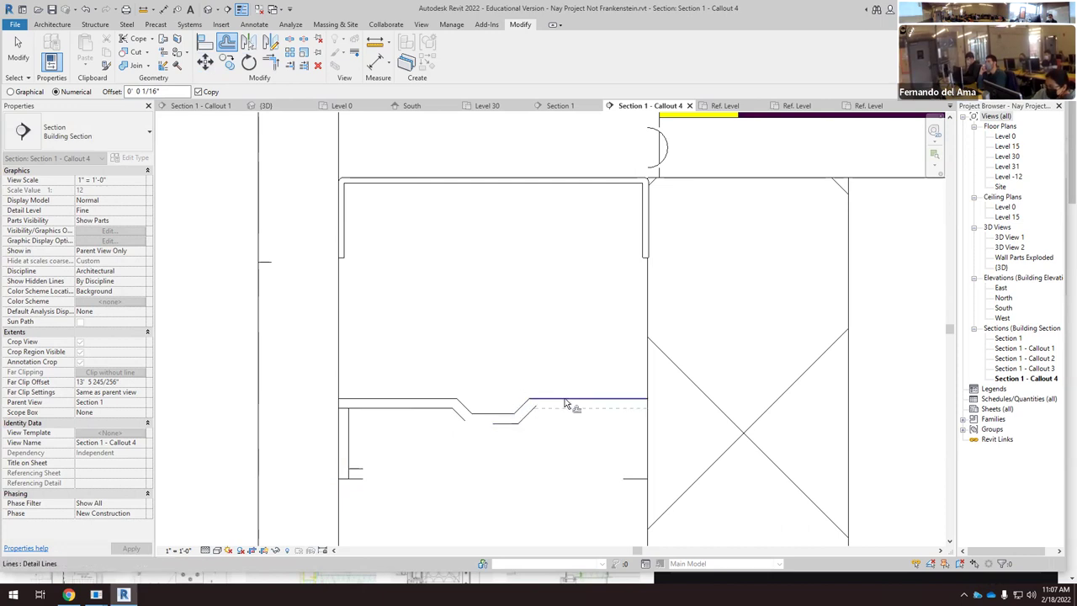
left_click(643, 434)
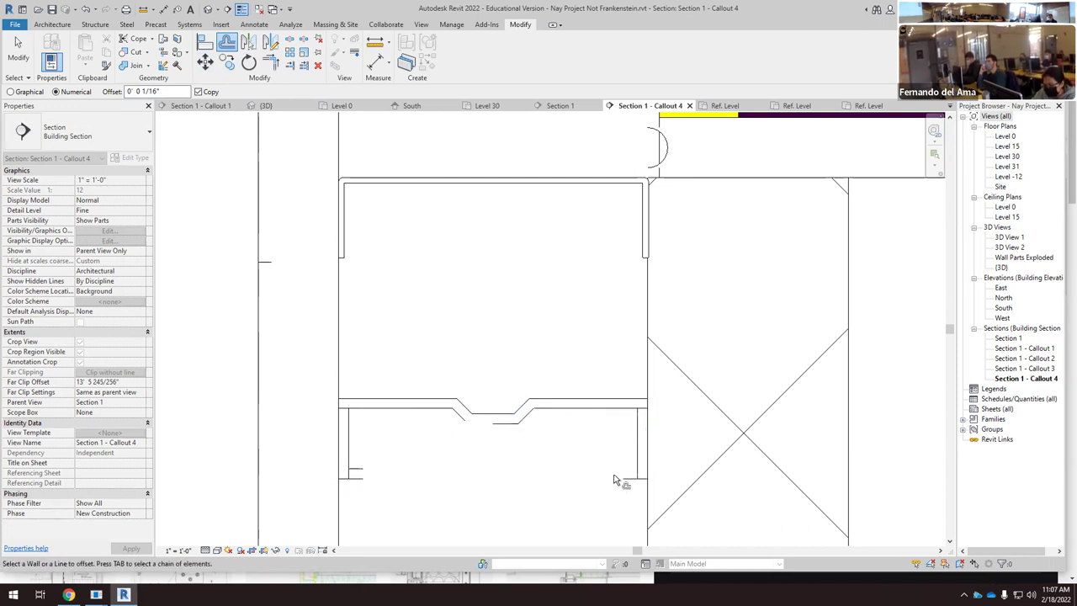
Step: Trim the channel's inner offset lines into corners where the notch base meets its sloped side and where both legs meet their lips
key("t")
key("r")
left_click(356, 435)
left_click(370, 411)
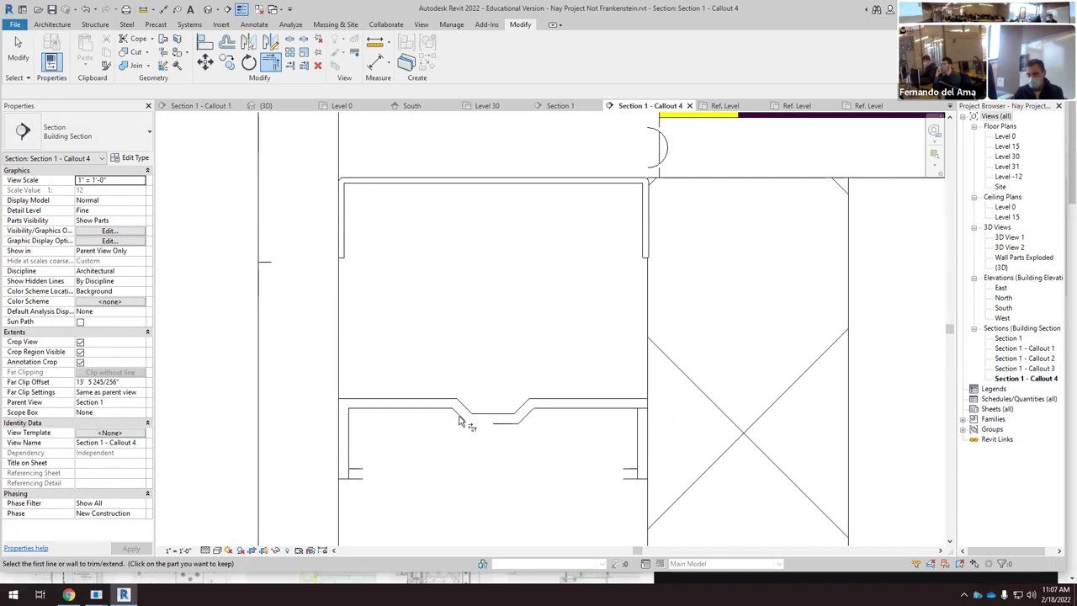
left_click(491, 426)
left_click(461, 413)
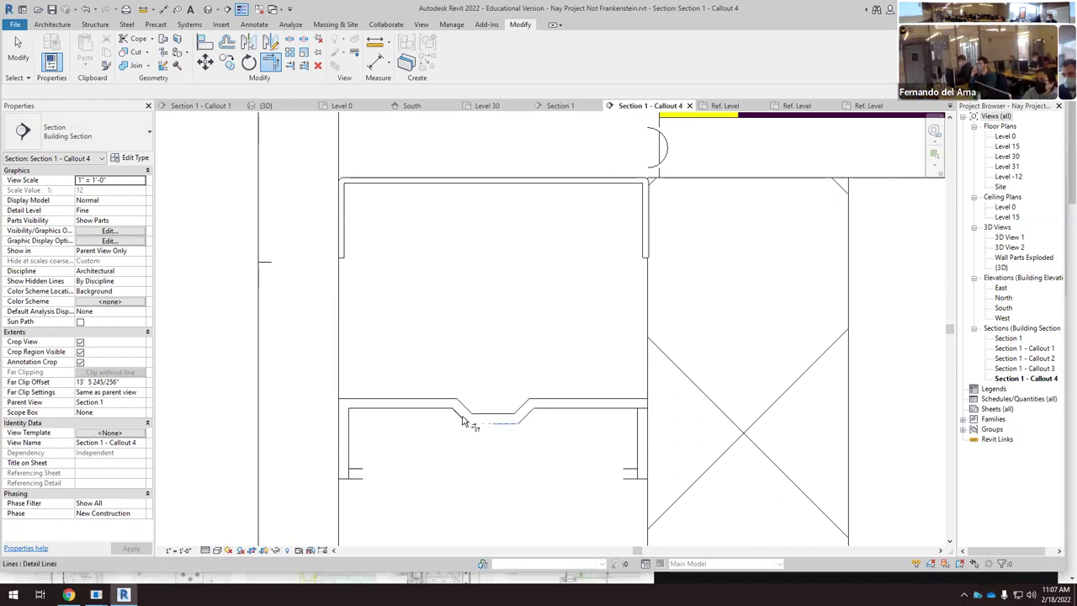
left_click(637, 446)
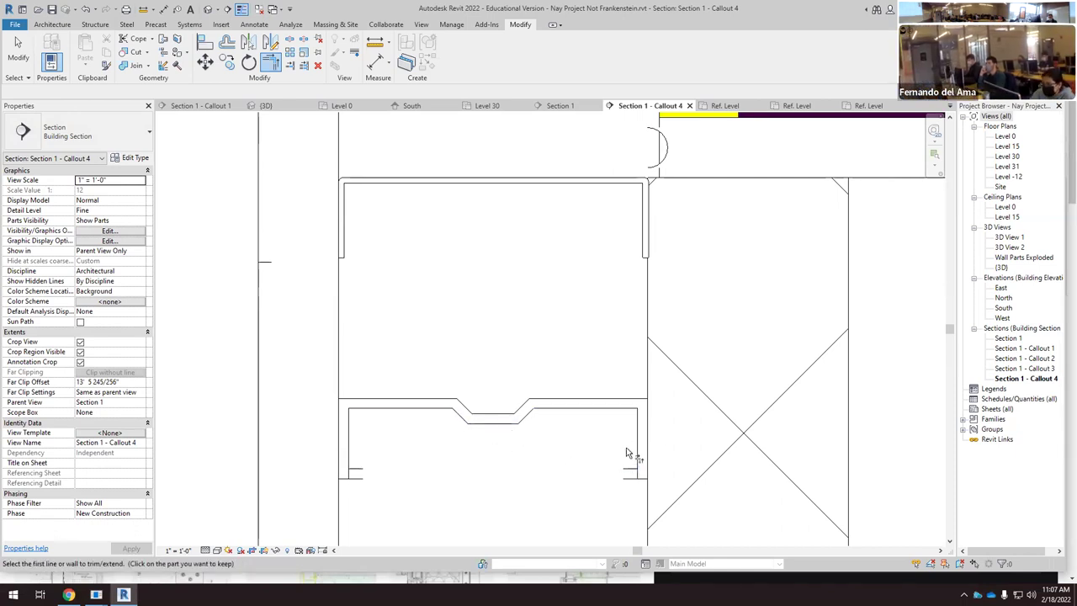
left_click(353, 456)
left_click(356, 469)
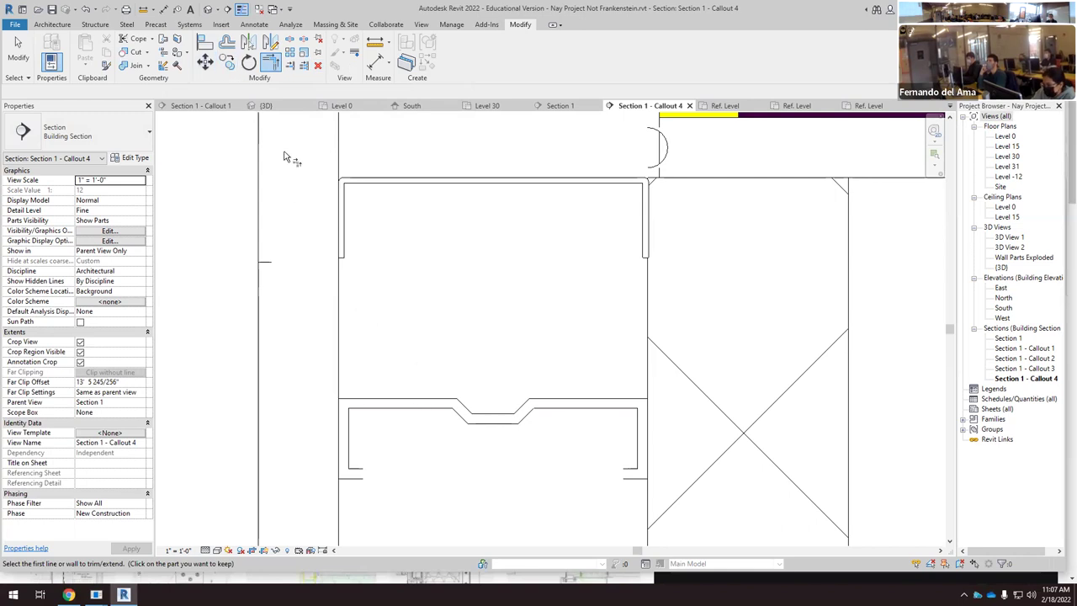
key("Escape")
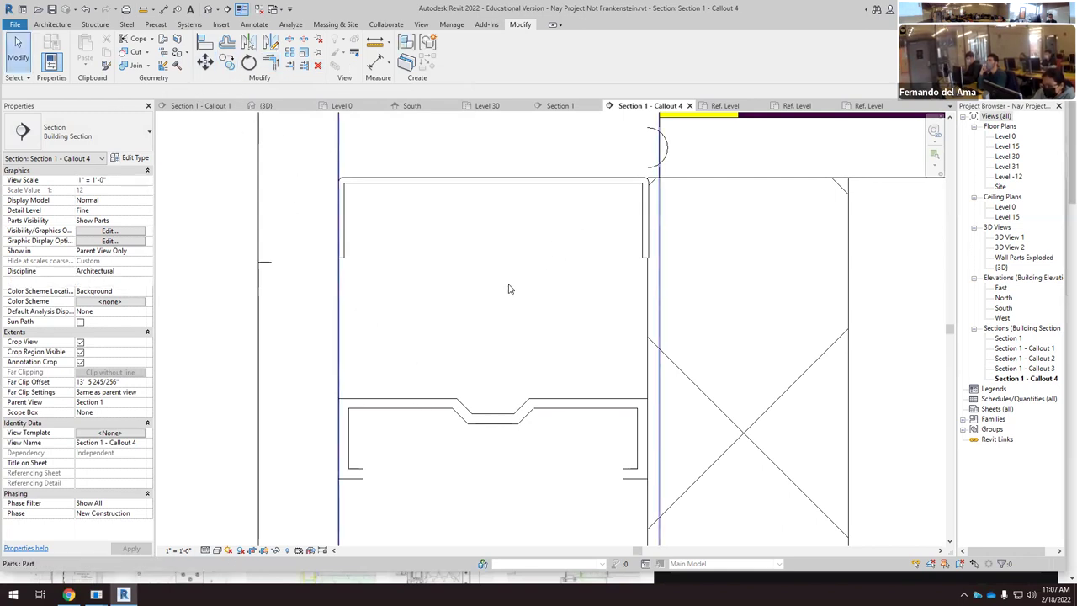
Step: Draw short vertical thin detail lines closing the open ends of both lips of the notched channel
left_click(464, 318)
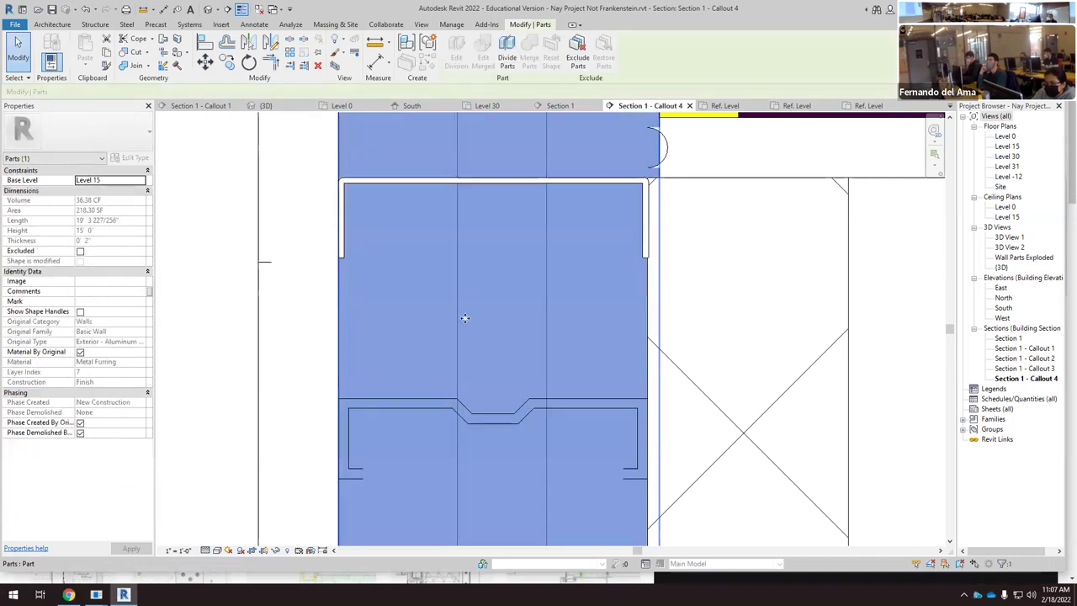
left_click(760, 491)
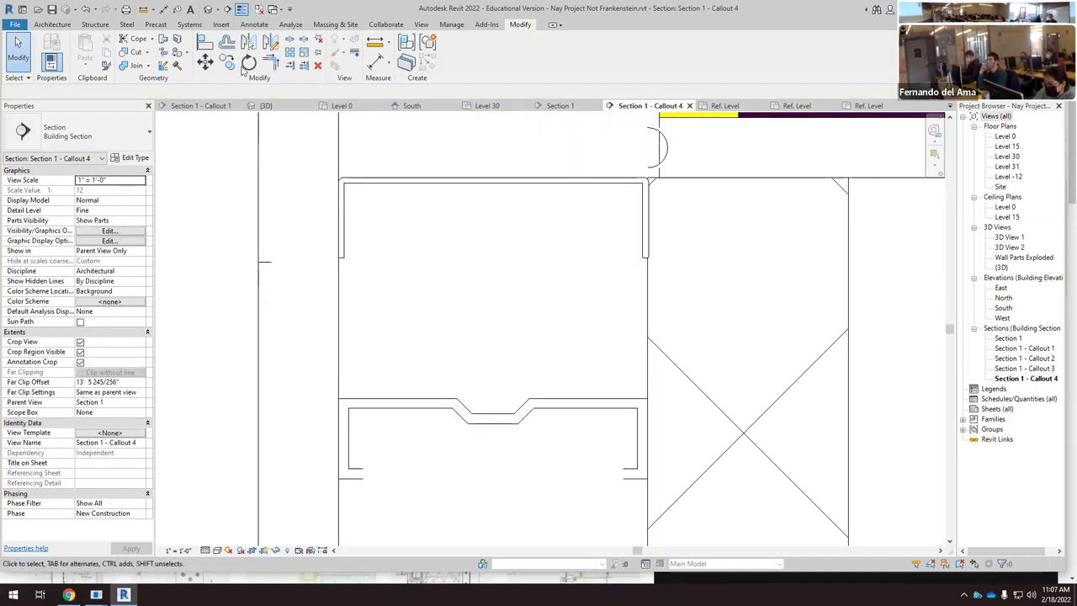
left_click(254, 24)
left_click(288, 56)
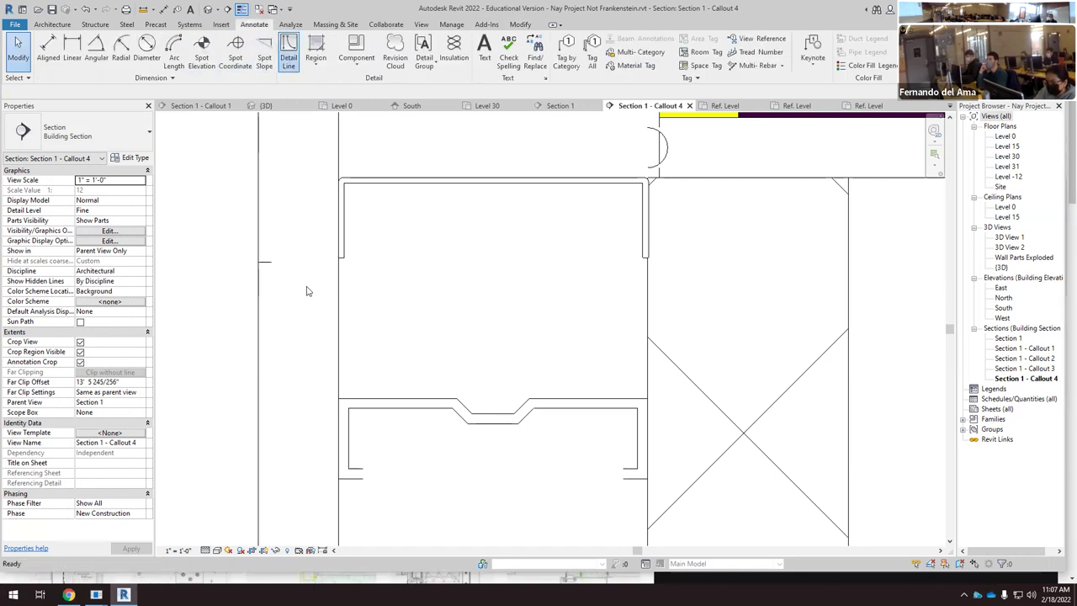
scroll(362, 505, "up", 1)
left_click(364, 466)
left_click(364, 454)
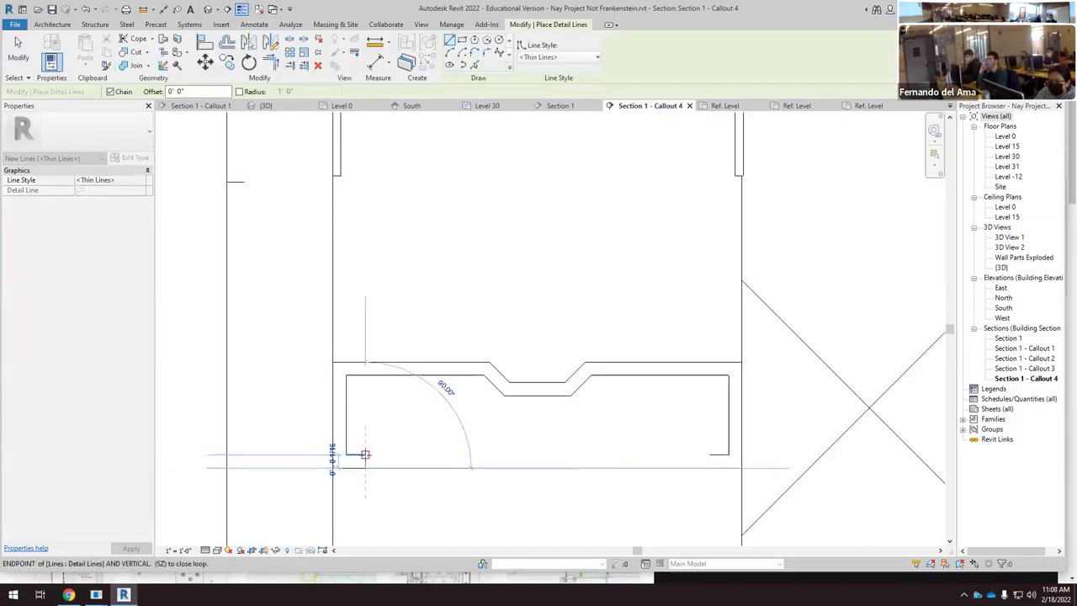
key("Escape")
left_click(709, 467)
left_click(709, 454)
key("Escape")
scroll(460, 380, "down", 4)
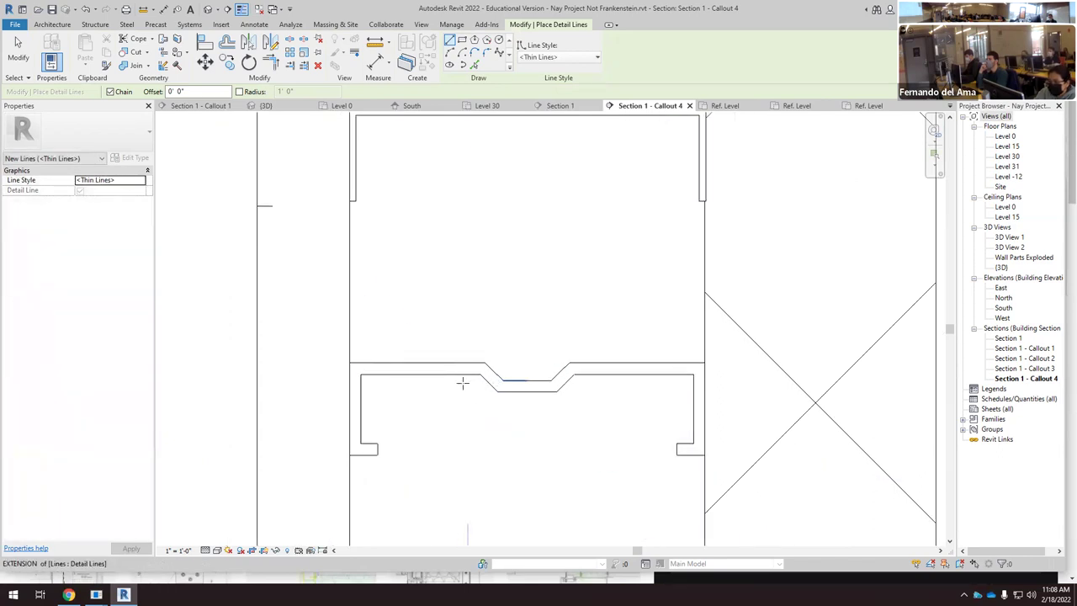
middle_click_drag(559, 375, 592, 501)
scroll(393, 387, "down", 4)
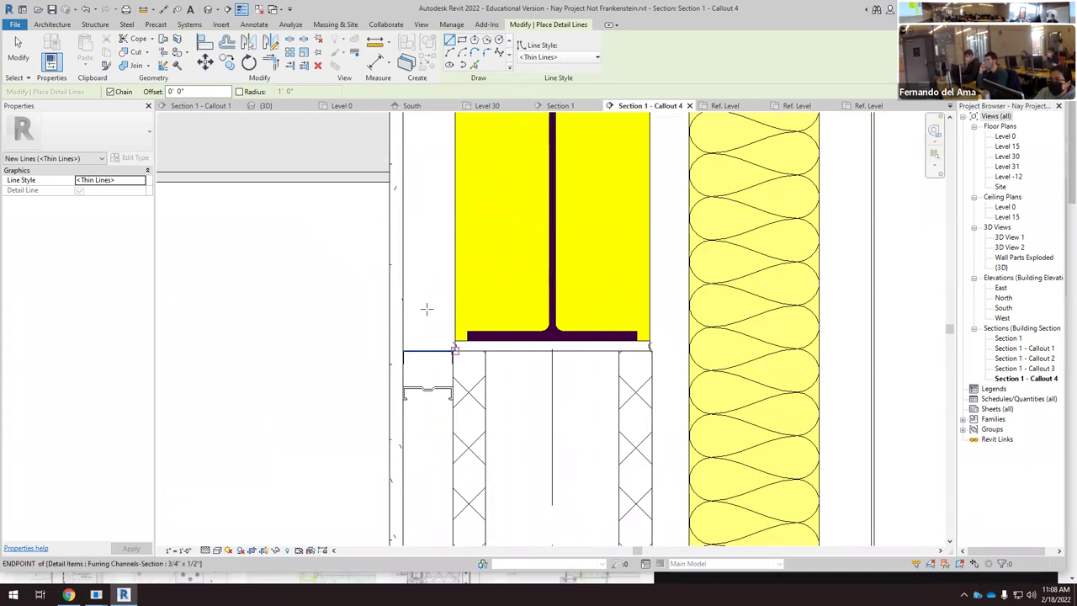
scroll(433, 434, "up", 4)
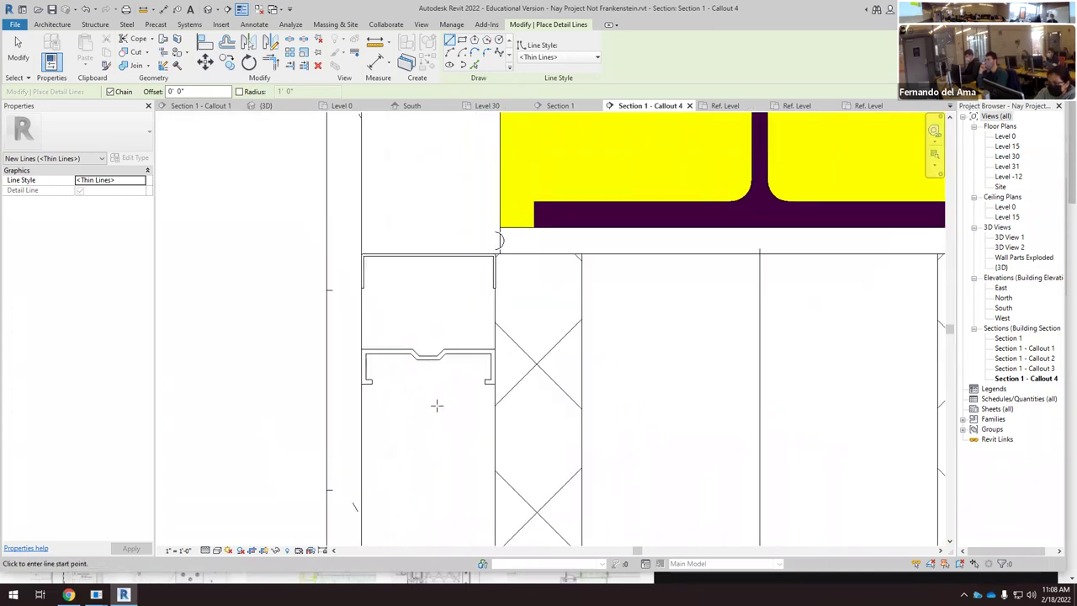
key("Escape")
Step: Delete the 3/4" x 1/2" Furring Channels-Section detail item above the notched channel
scroll(317, 243, "up", 1)
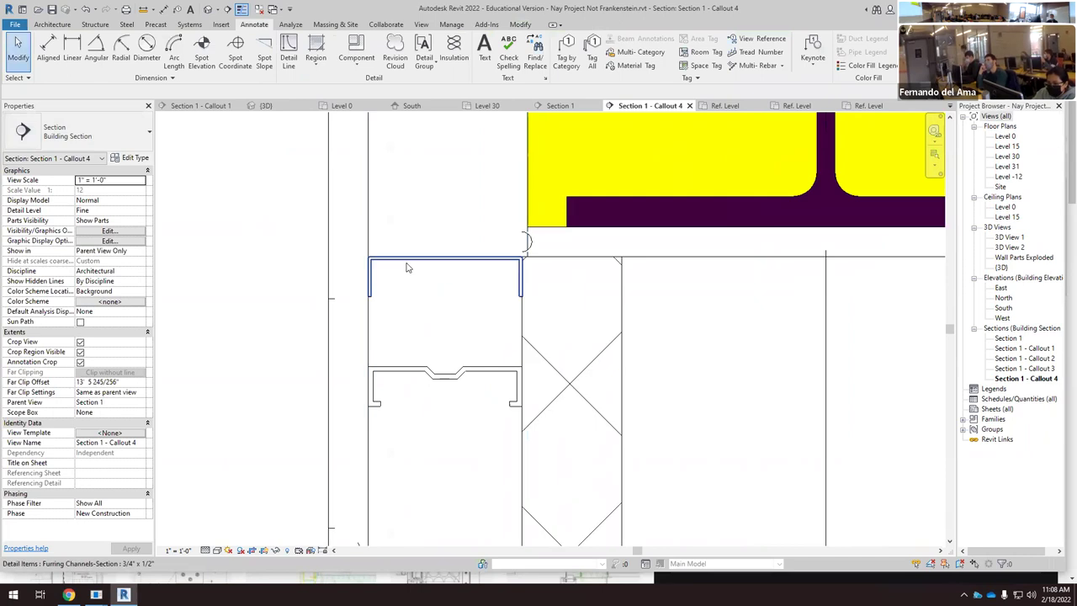
left_click(408, 264)
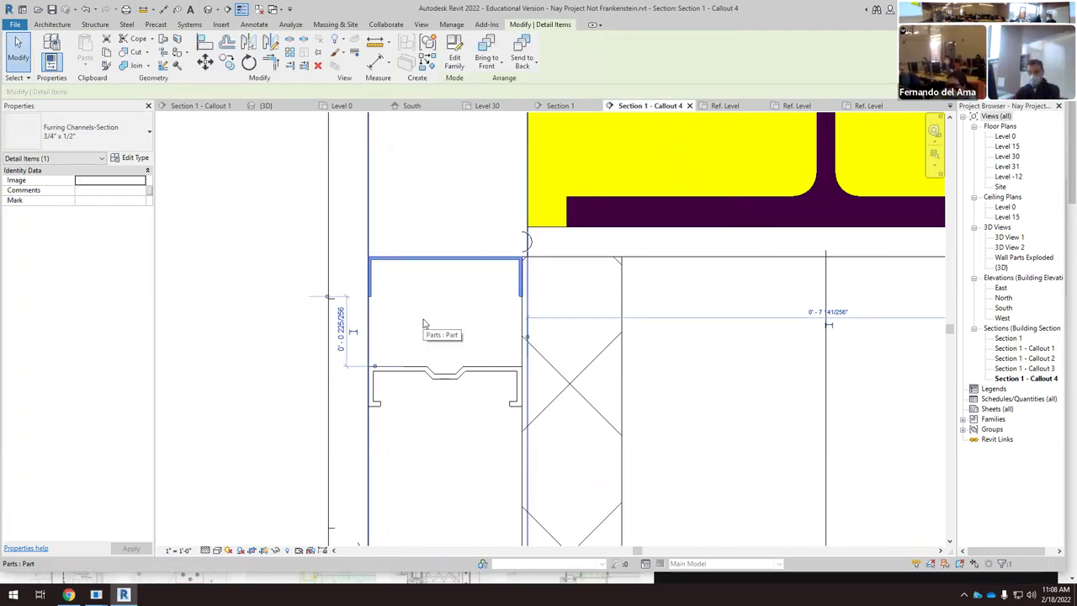
key("Escape")
Step: Move all the notched channel's detail lines straight up to the top corner of the CMU below the steel beam
left_click_drag(263, 455, 550, 325)
left_click(203, 62)
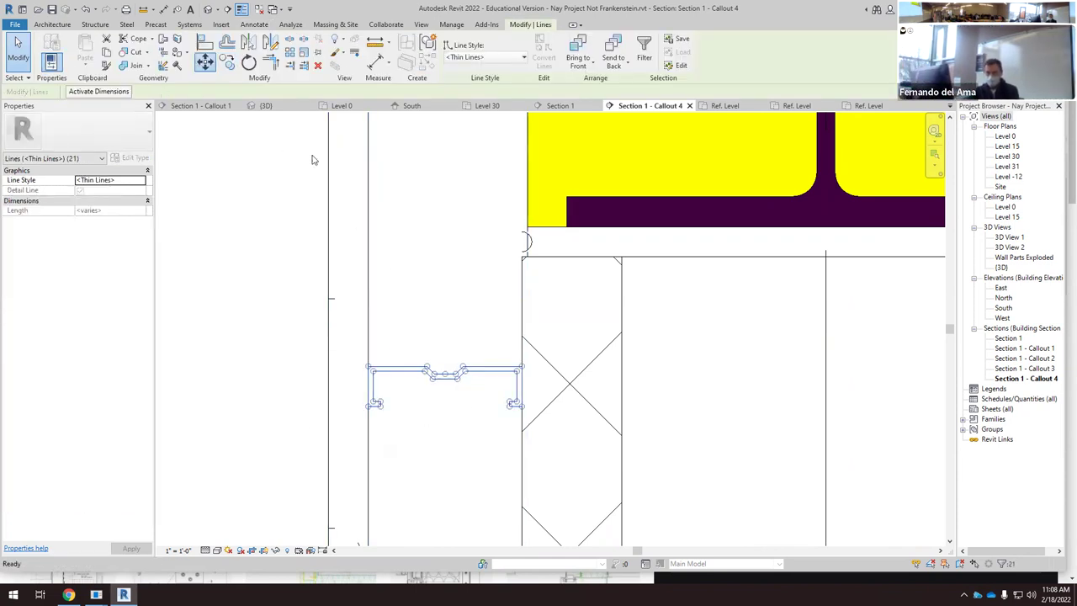
scroll(522, 352, "up", 2)
left_click(521, 368)
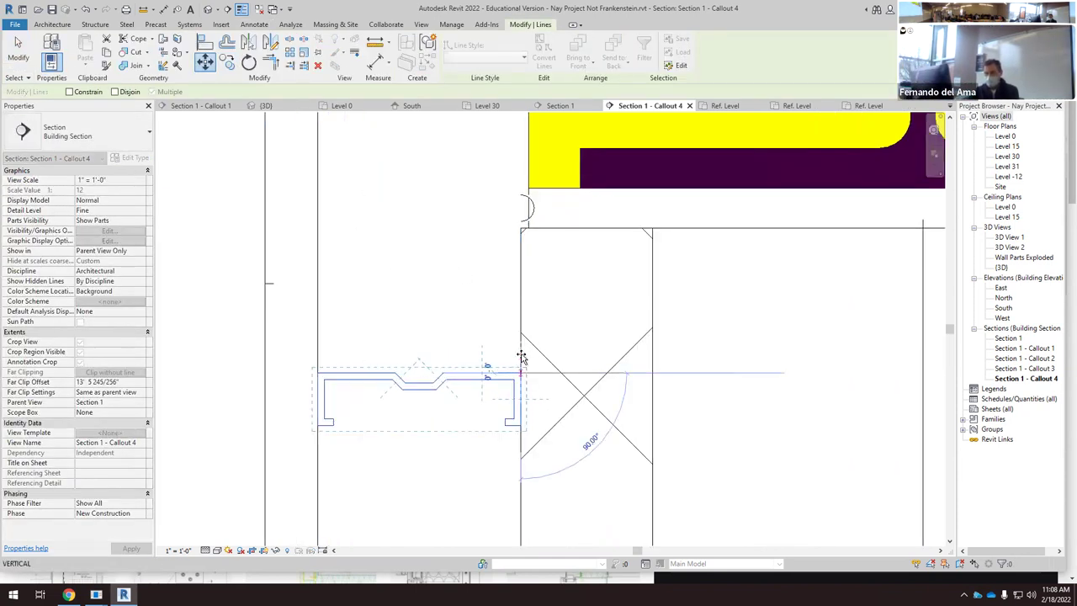
left_click(521, 233)
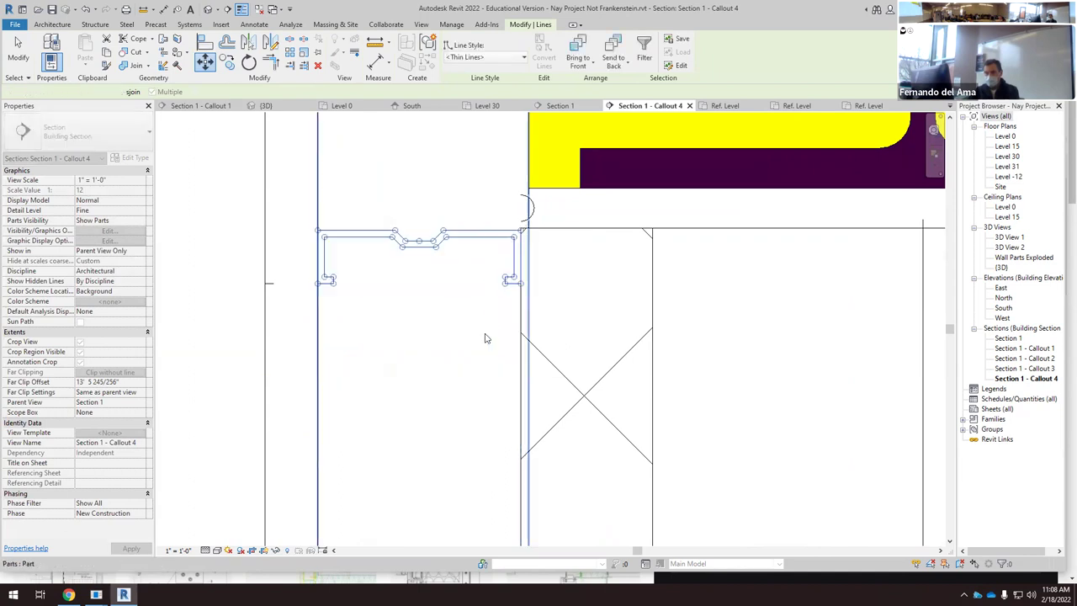
scroll(487, 328, "up", 4)
left_click(843, 347)
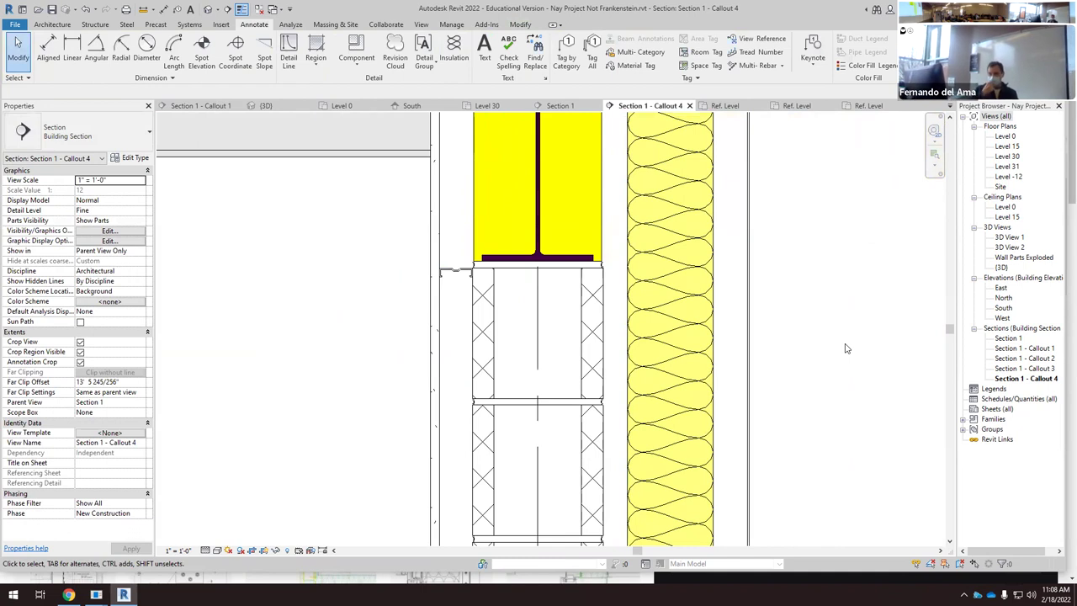
Step: Examine the callout's wall assembly from the roof framing and storefront mullions down to the Level 30 beam, furring channels, CMU and insulation
scroll(509, 370, "down", 3)
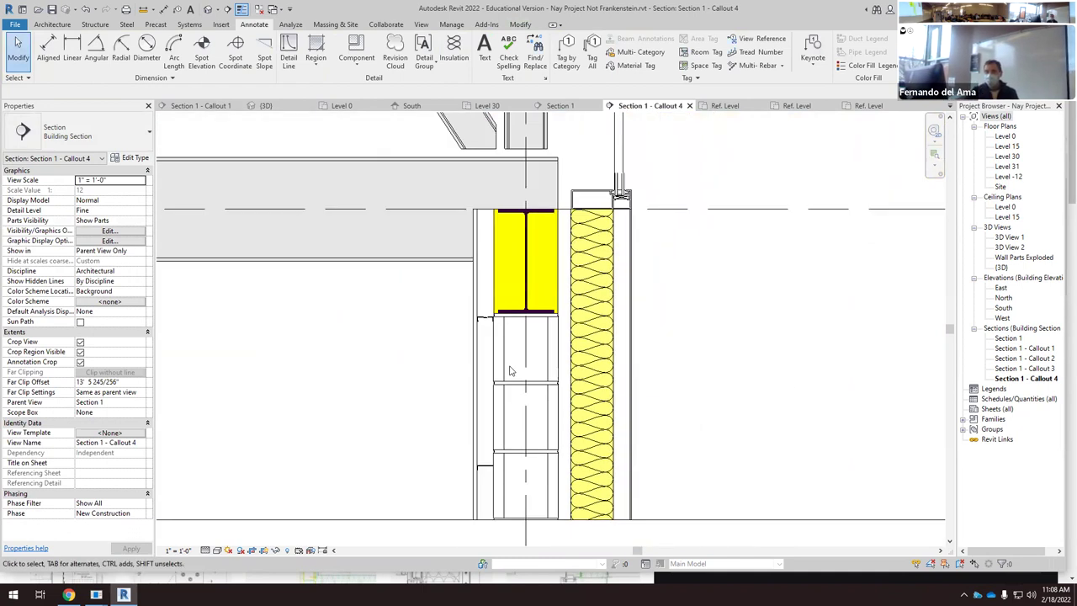
scroll(508, 353, "down", 2)
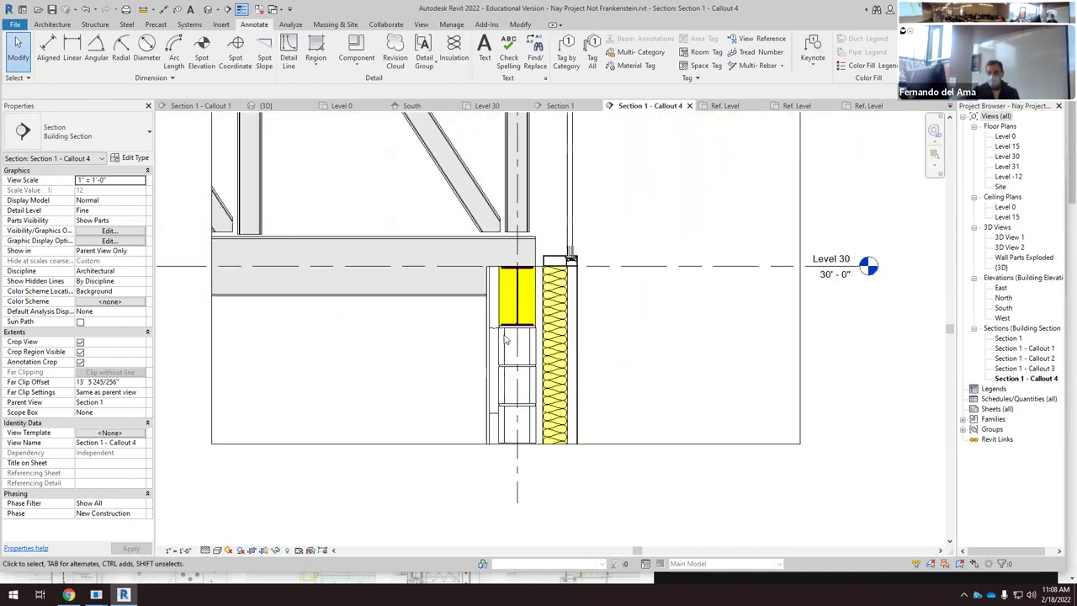
scroll(513, 427, "down", 2)
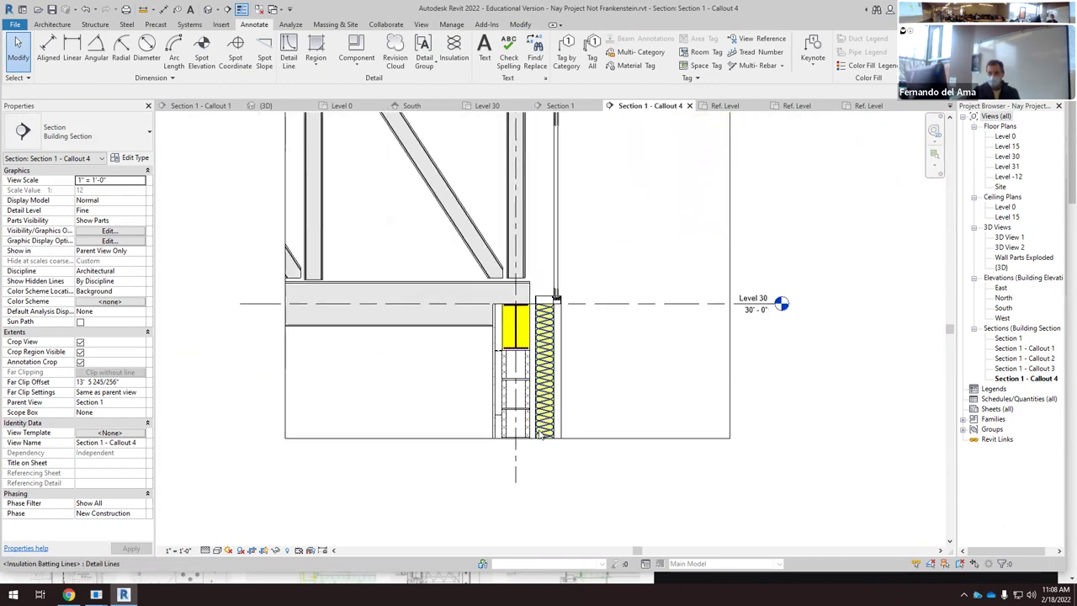
scroll(555, 324, "down", 2)
scroll(558, 322, "up", 4)
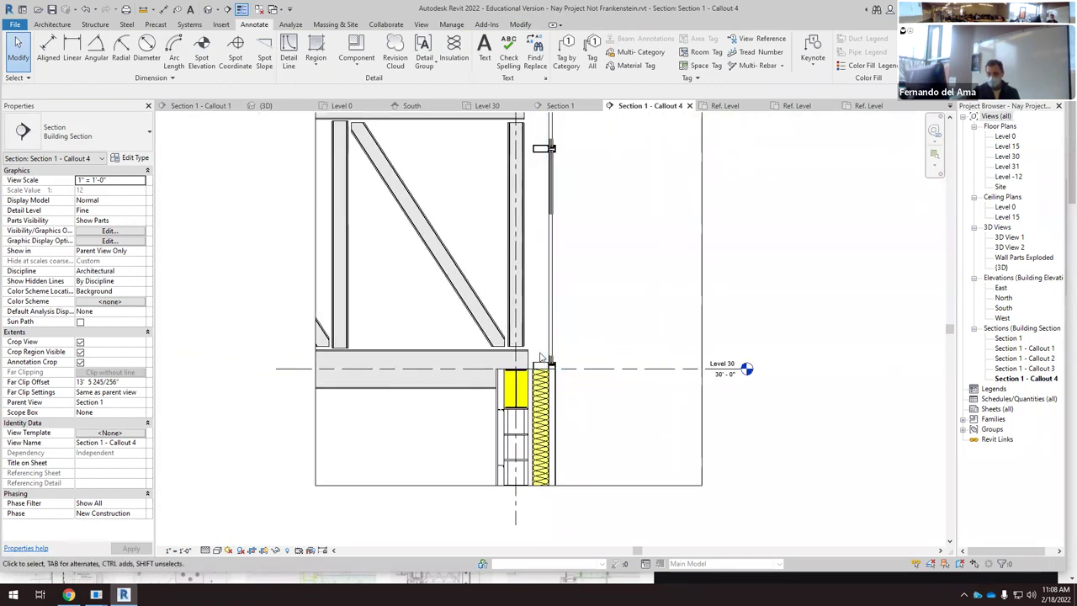
scroll(517, 397, "down", 3)
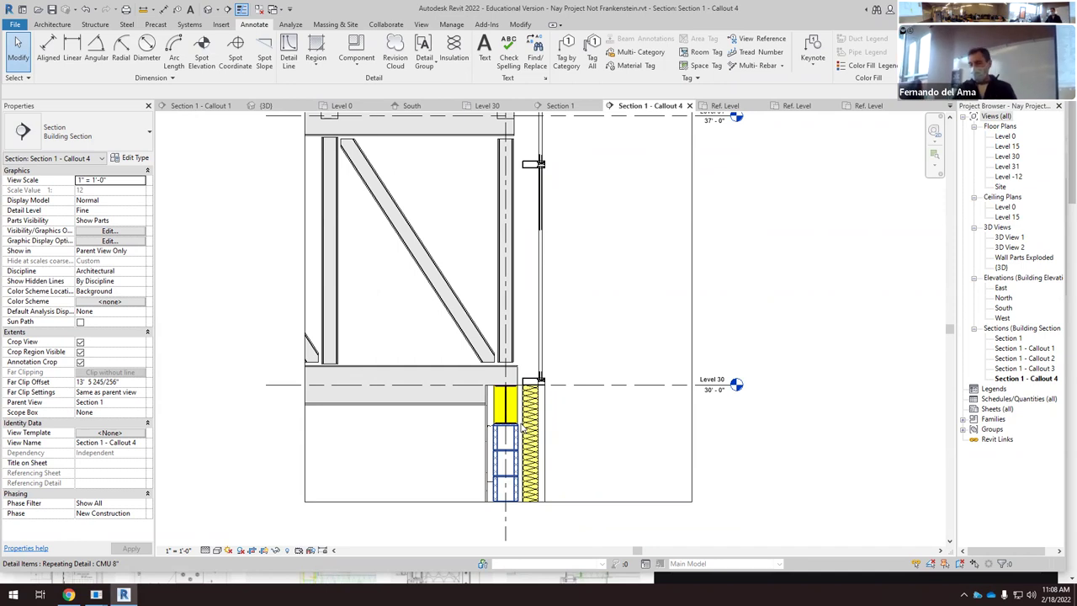
scroll(395, 425, "down", 3)
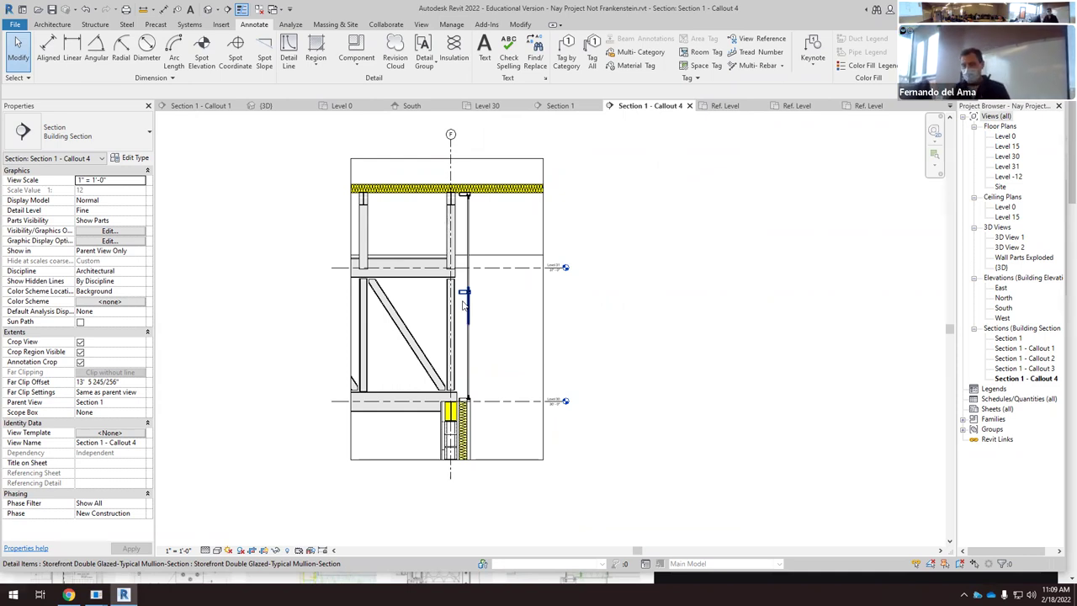
scroll(439, 224, "up", 5)
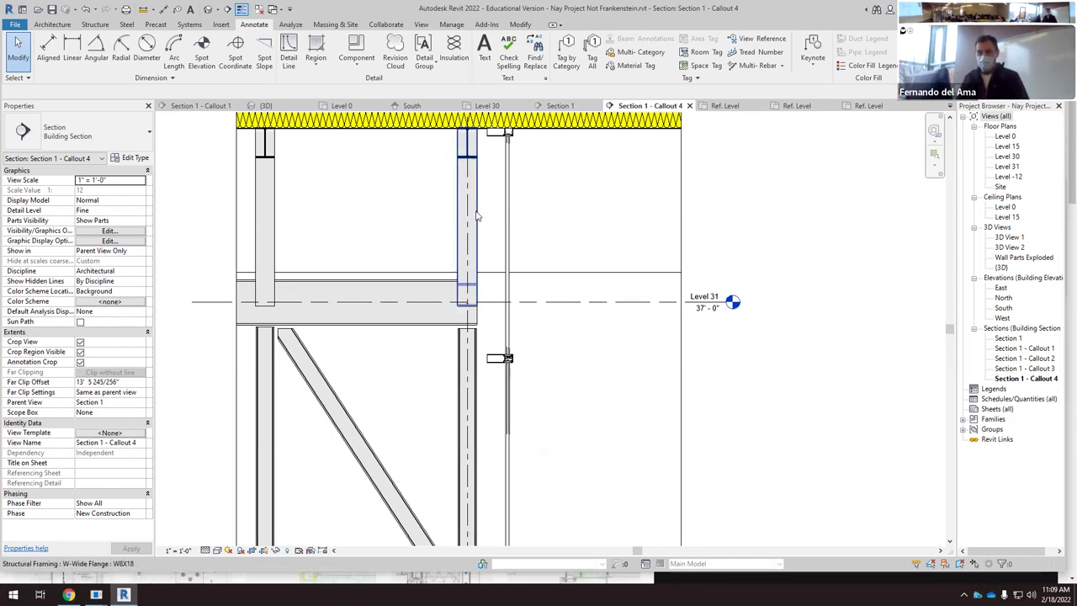
scroll(476, 216, "down", 3)
scroll(504, 434, "up", 5)
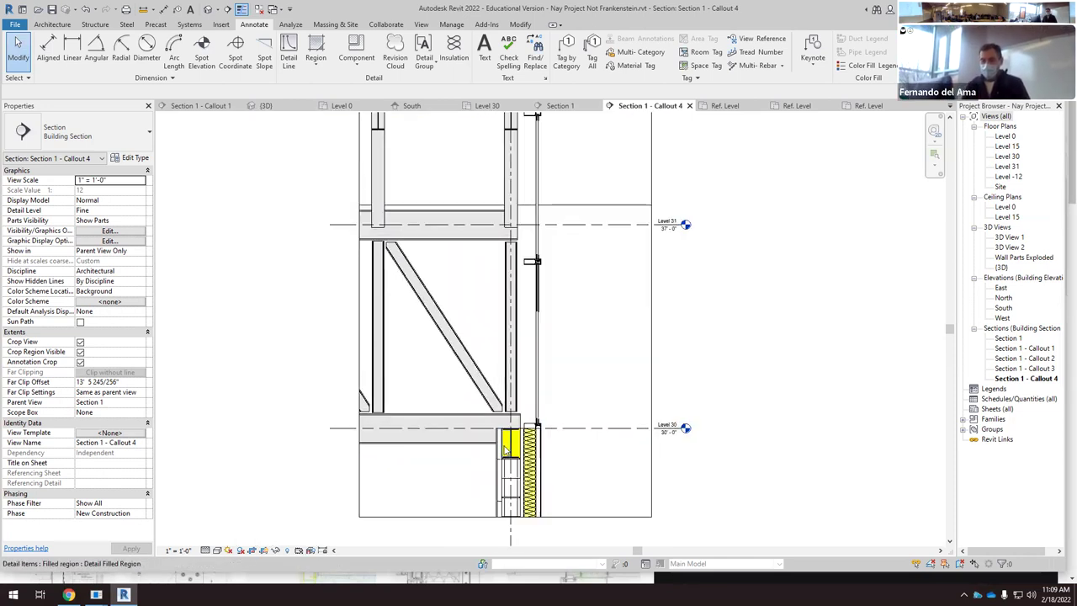
scroll(504, 434, "up", 2)
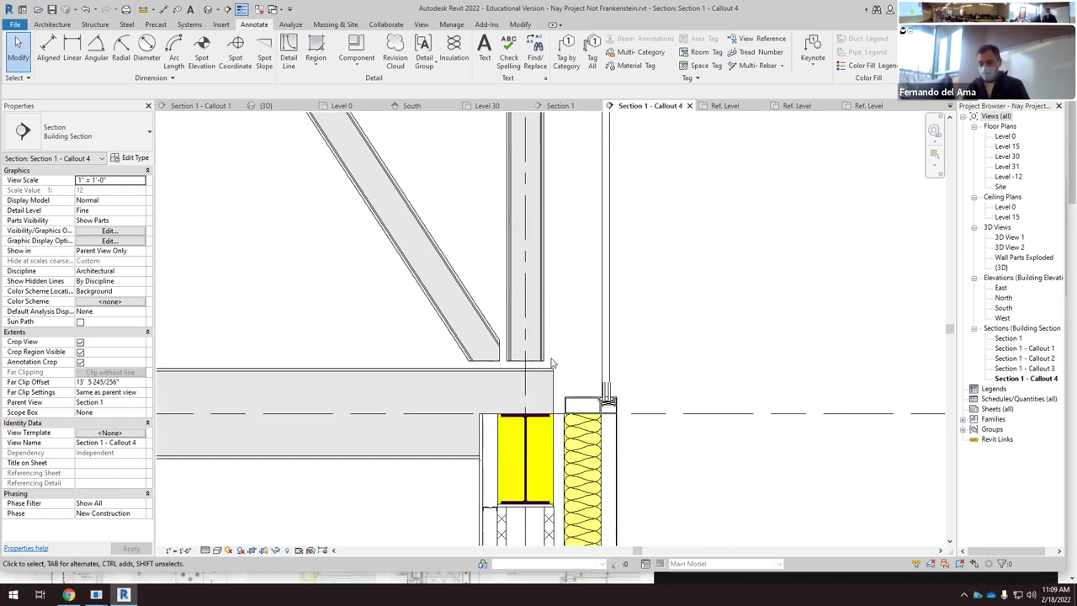
scroll(551, 364, "down", 3)
scroll(542, 409, "up", 6)
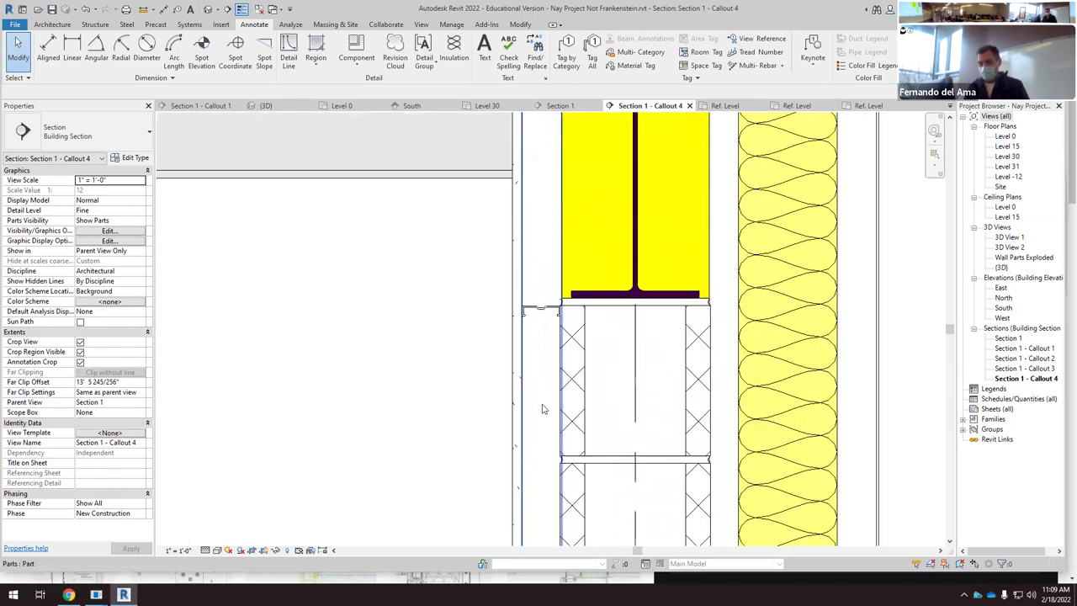
scroll(547, 378, "up", 3)
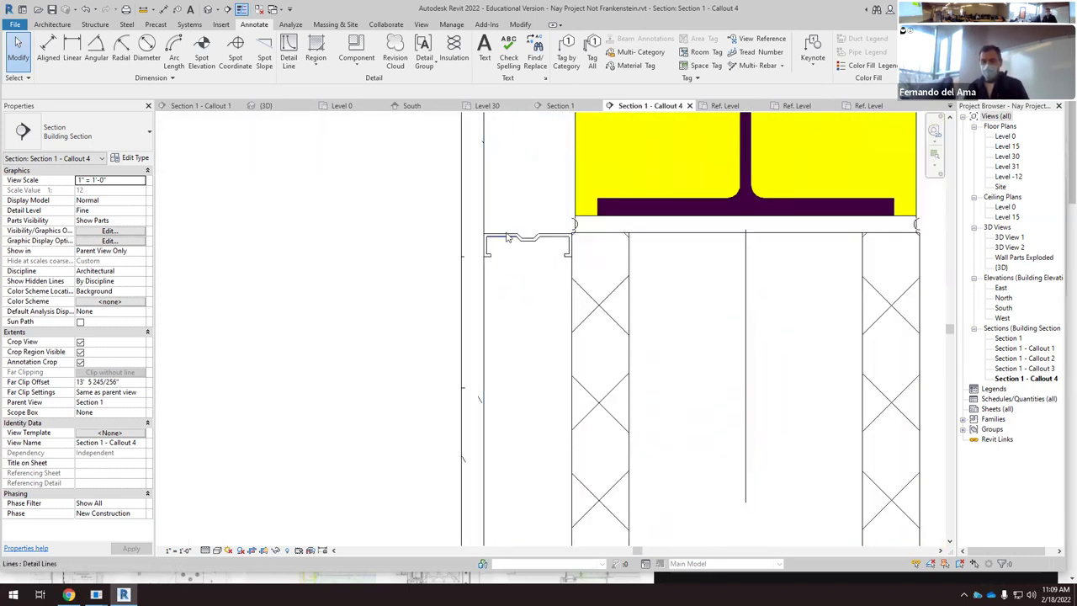
scroll(504, 238, "down", 5)
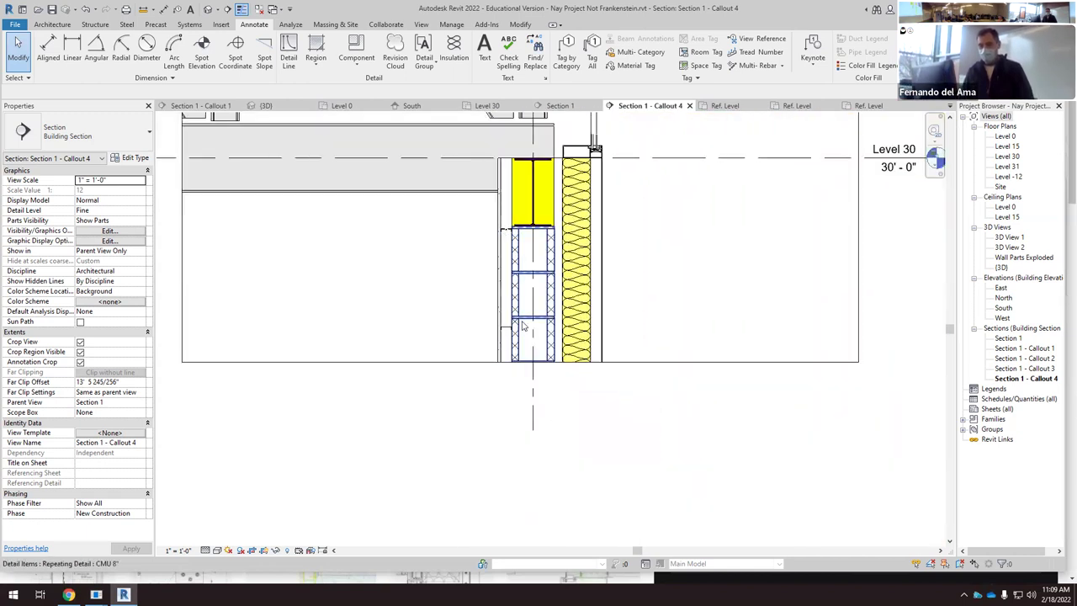
scroll(547, 286, "down", 5)
scroll(572, 236, "up", 3)
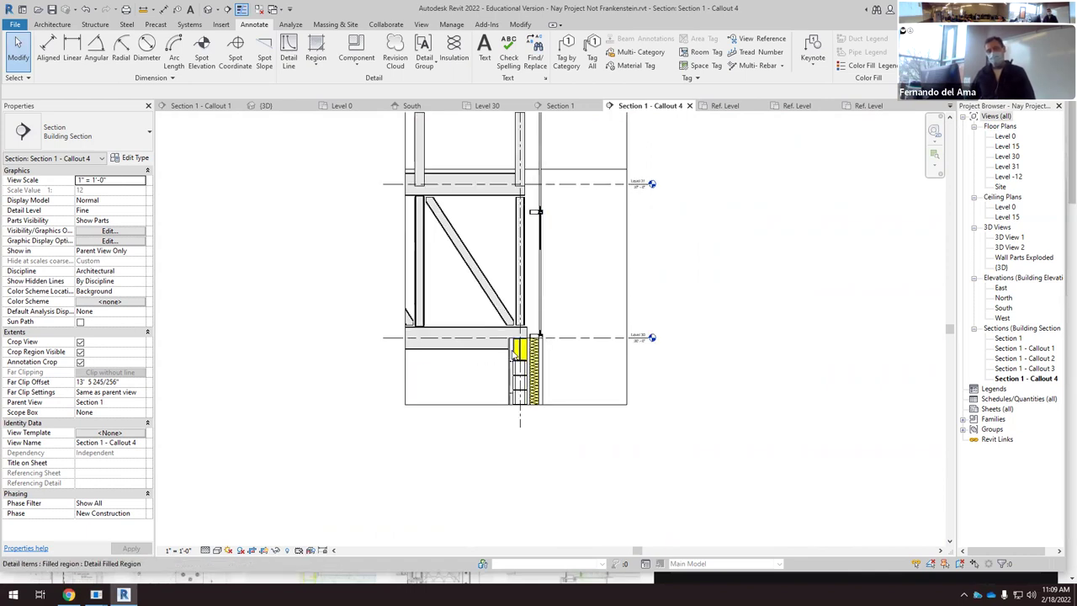
scroll(515, 346, "up", 3)
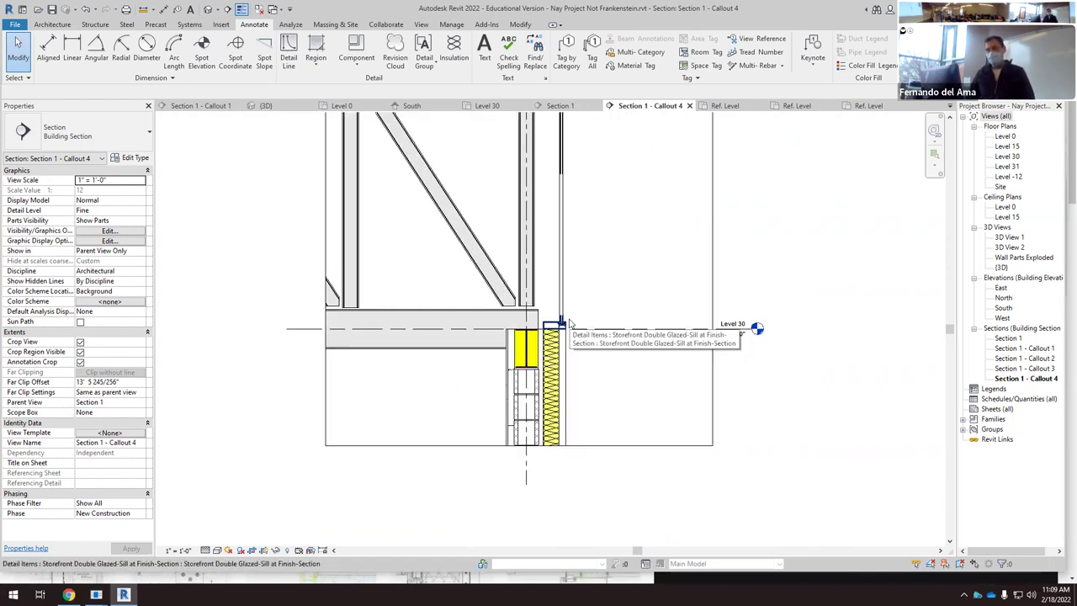
scroll(395, 366, "down", 3)
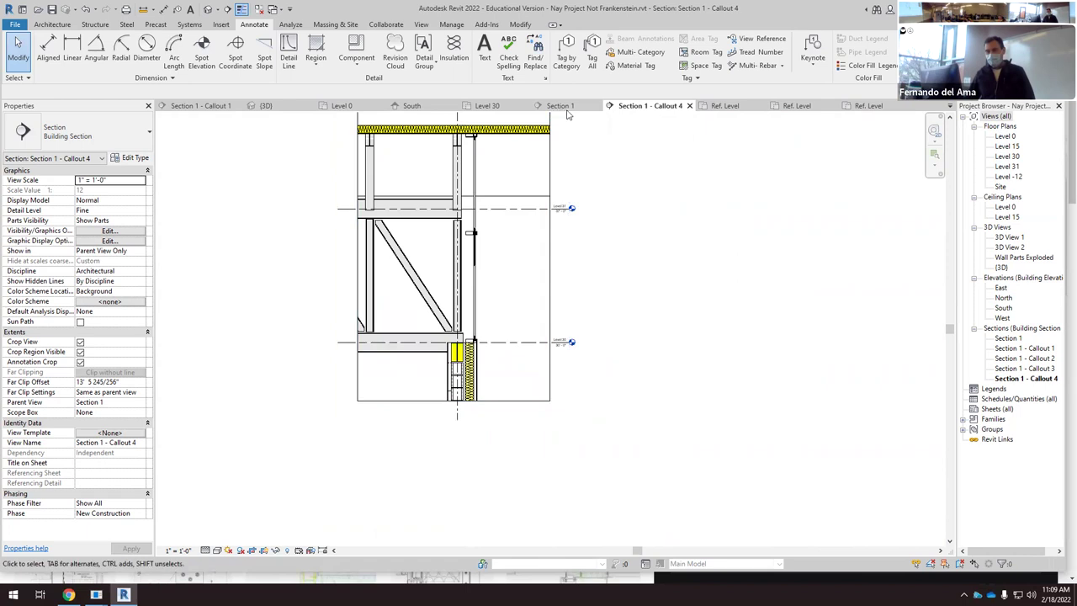
Step: Review the callout locations along the exterior wall in the Section 1 view, and return to Section 1 - Callout 4
key("ctrl+Tab")
scroll(492, 239, "up", 5)
scroll(543, 352, "down", 5)
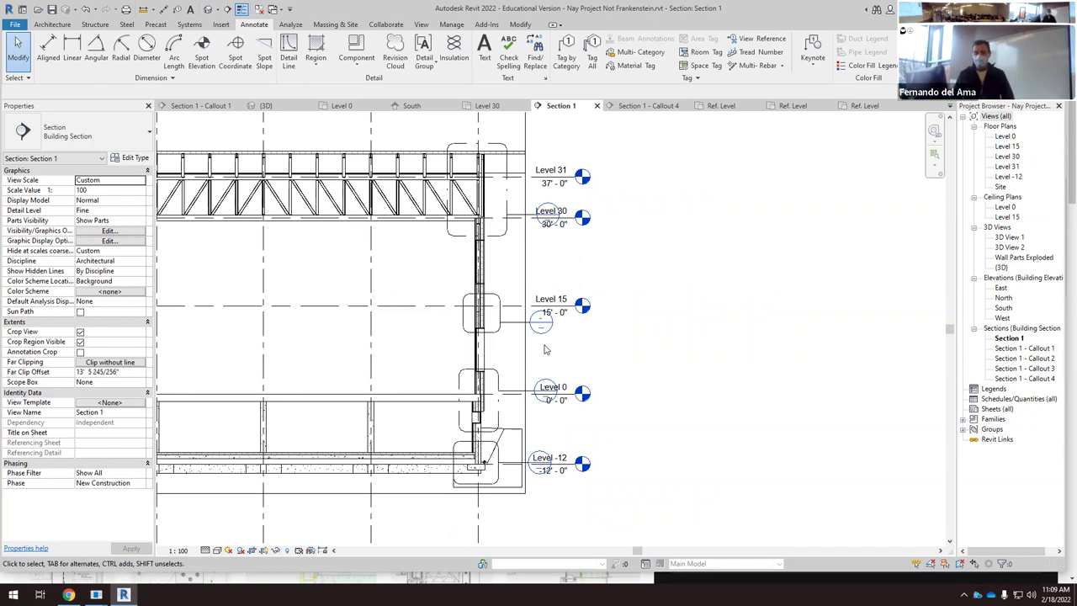
left_click(659, 106)
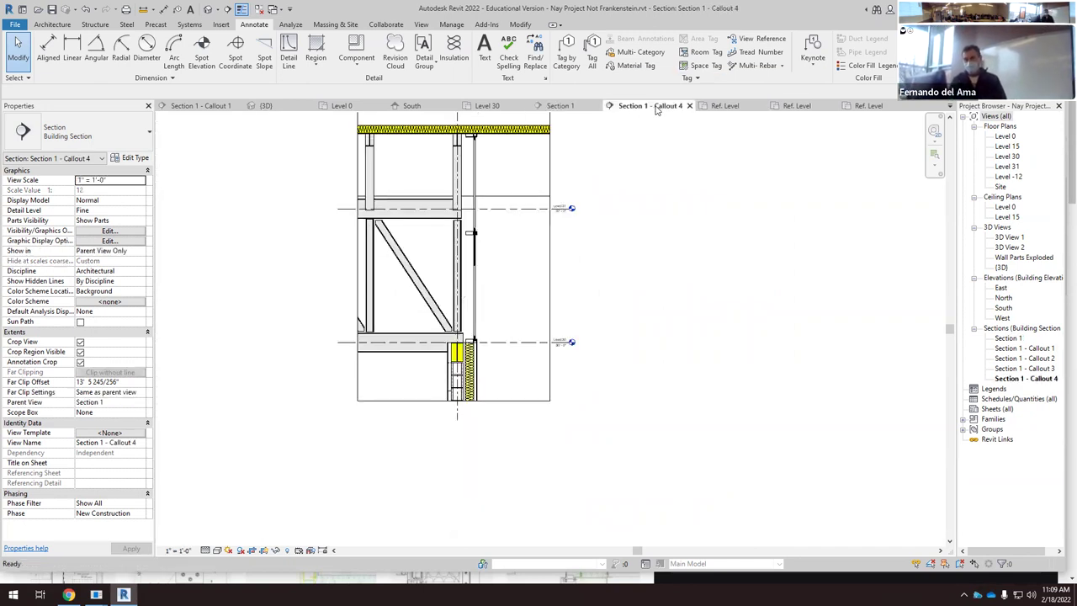
Step: Examine the storefront wall and its intermediate mullion beside the truss between the roof and Level 30
scroll(453, 214, "up", 4)
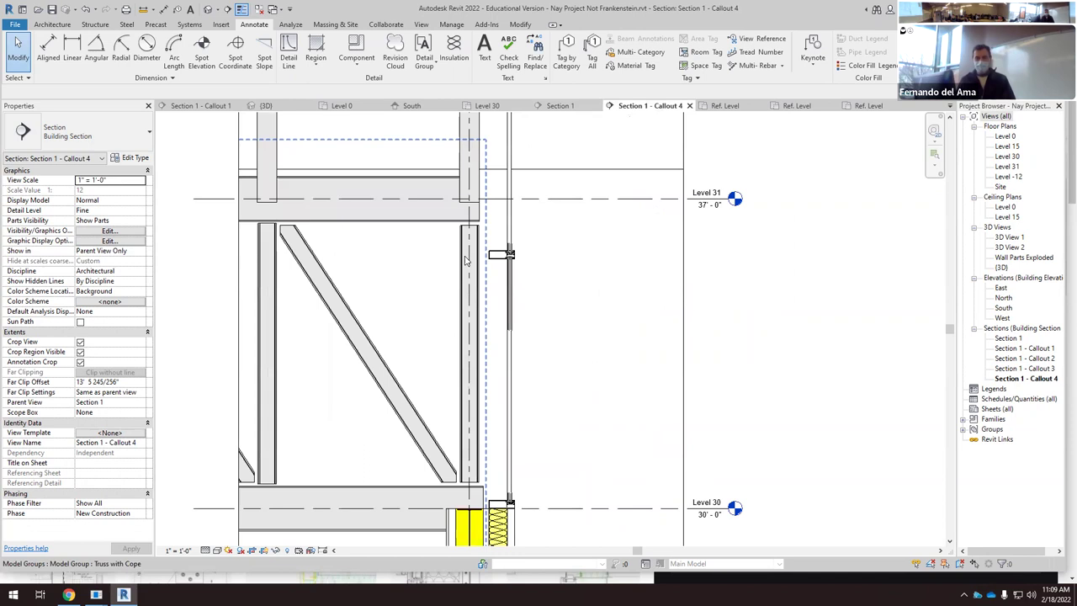
scroll(547, 454, "down", 3)
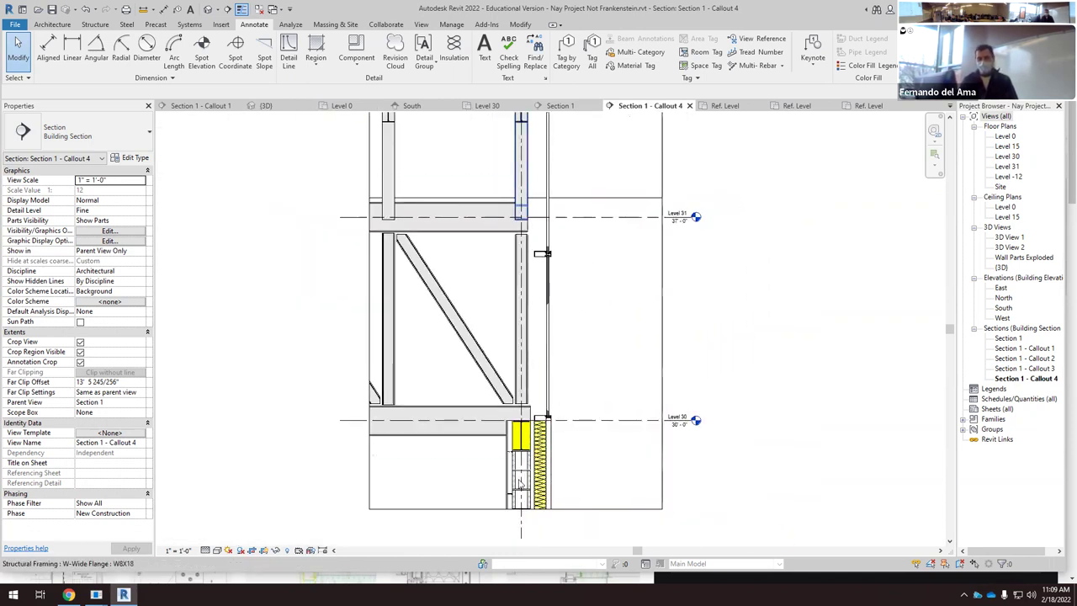
scroll(519, 482, "down", 2)
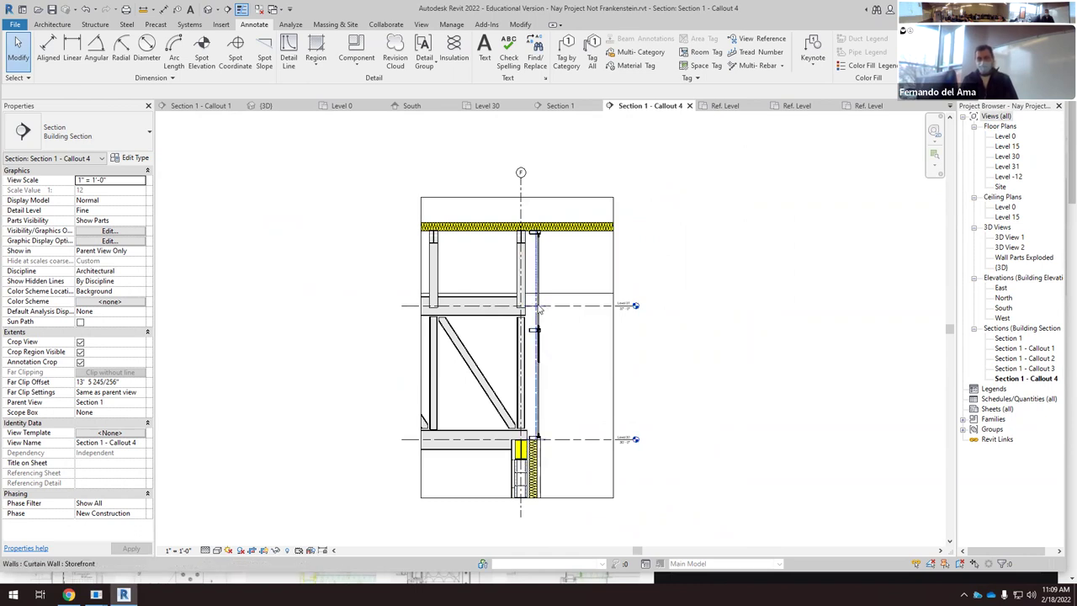
scroll(543, 323, "up", 4)
scroll(577, 370, "up", 2)
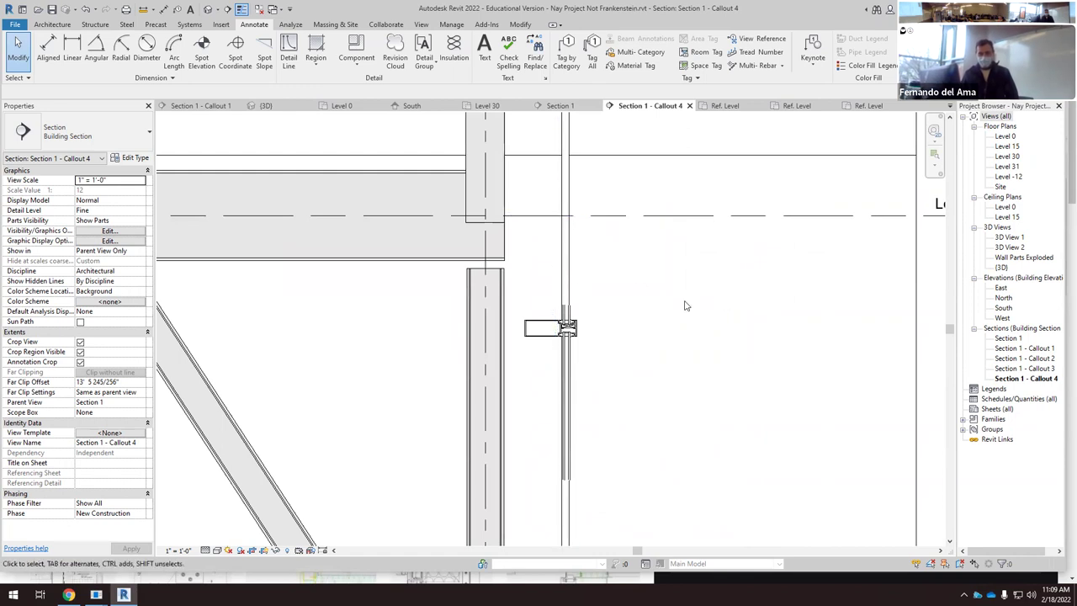
scroll(605, 286, "down", 4)
scroll(591, 329, "up", 2)
scroll(592, 330, "up", 2)
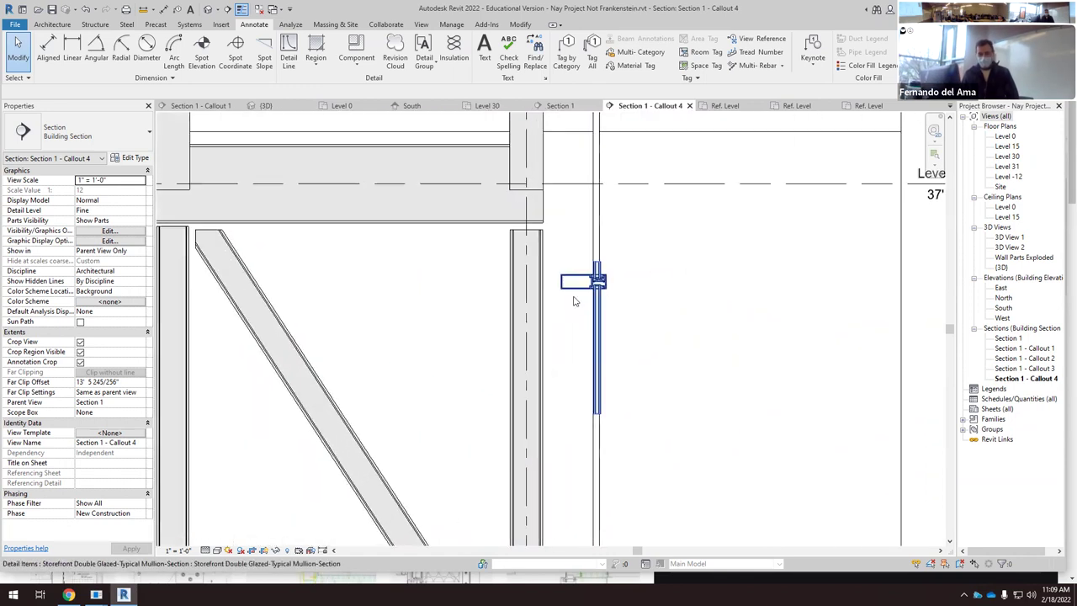
scroll(576, 260, "up", 3)
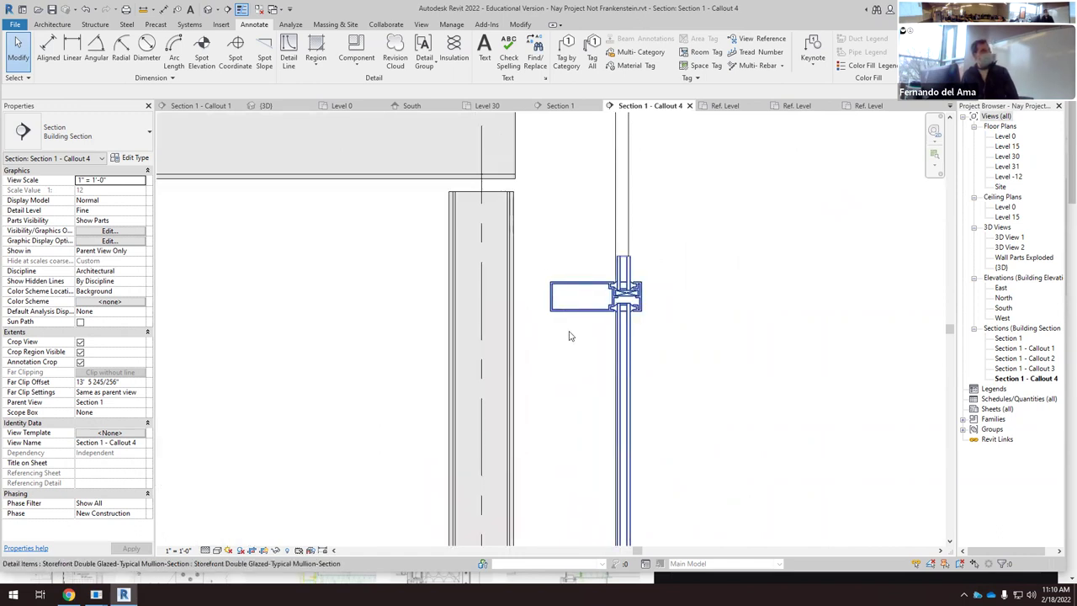
scroll(572, 354, "down", 3)
scroll(576, 370, "down", 3)
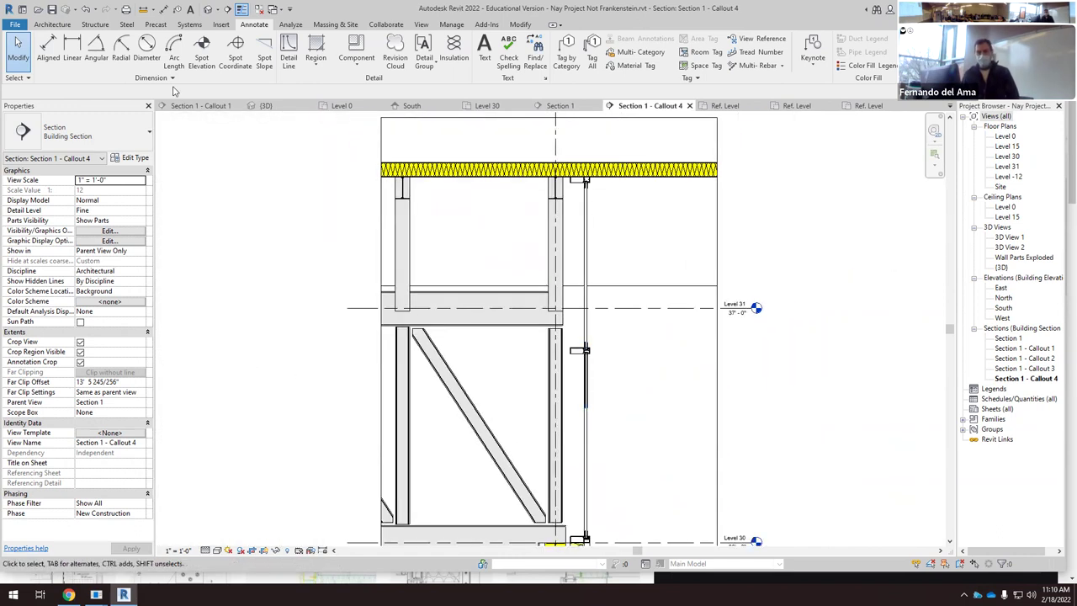
Step: Draw a vertical Thin Lines detail line about 4'-11" long from the storefront head's interior corner down to the intermediate mullion
left_click(286, 57)
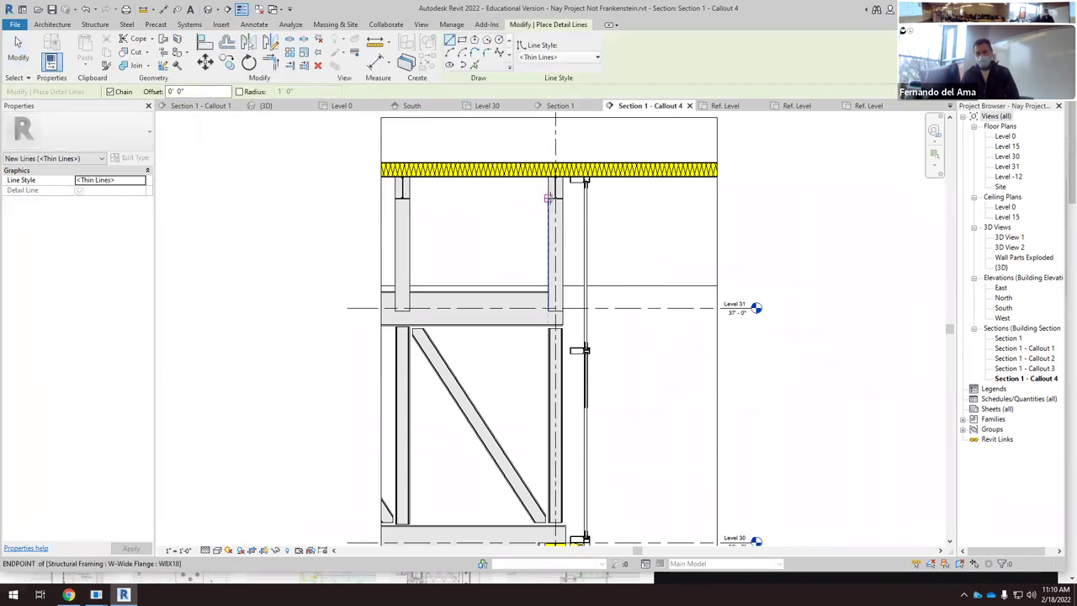
scroll(575, 178, "up", 4)
scroll(575, 178, "up", 3)
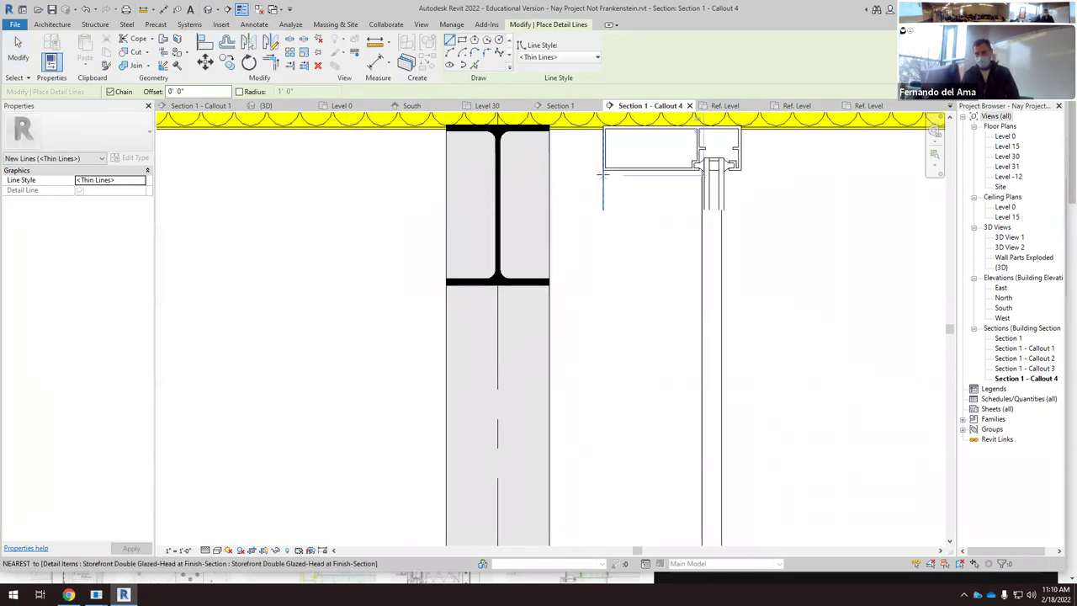
left_click(602, 174)
scroll(602, 227, "down", 5)
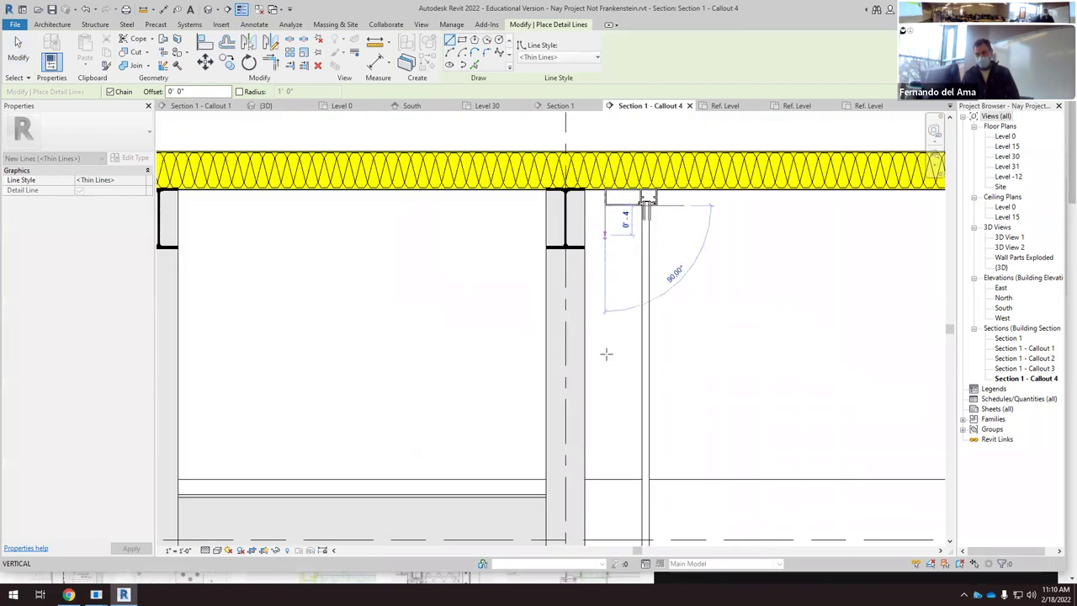
scroll(597, 439, "up", 6)
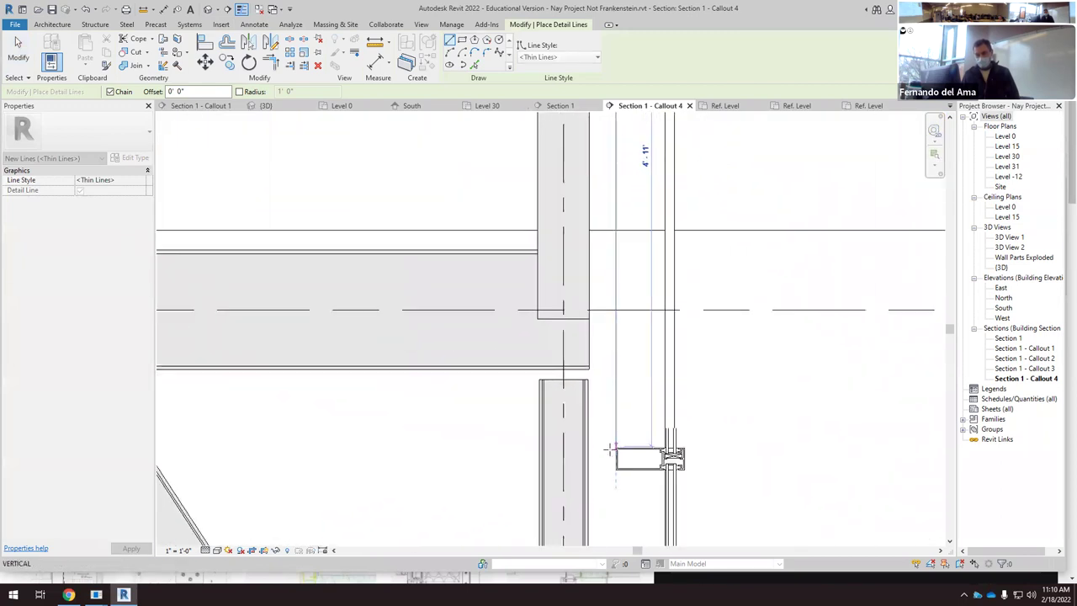
left_click(619, 443)
scroll(647, 362, "down", 2)
scroll(673, 370, "down", 1)
key("Escape")
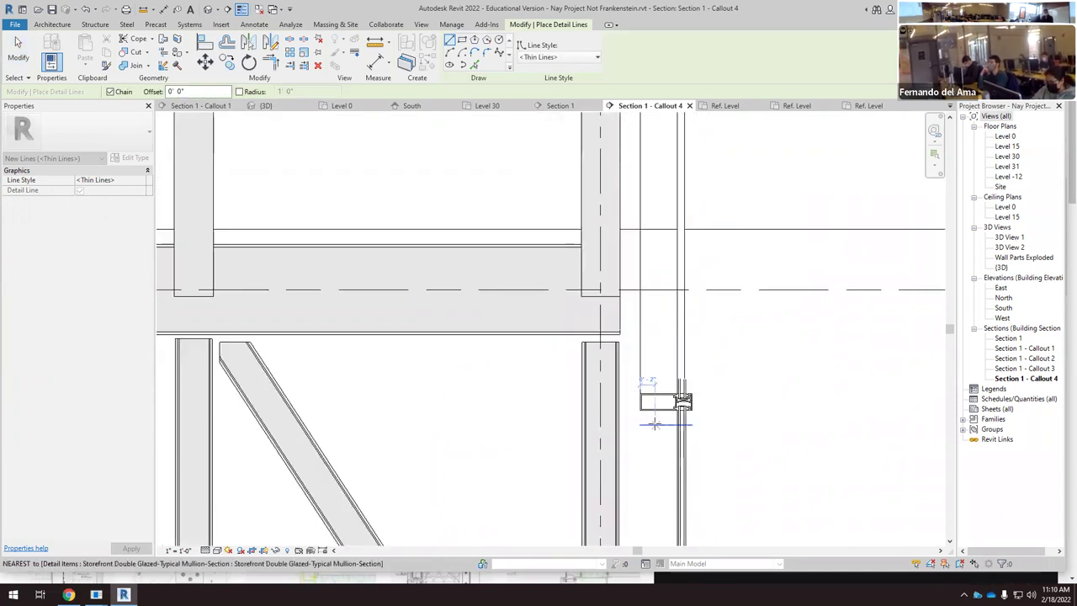
Step: Draw a second vertical thin detail line from the intermediate mullion's lower interior corner down to the storefront sill's upper interior corner
scroll(639, 412, "up", 4)
left_click(638, 395)
scroll(639, 388, "down", 2)
scroll(640, 383, "down", 3)
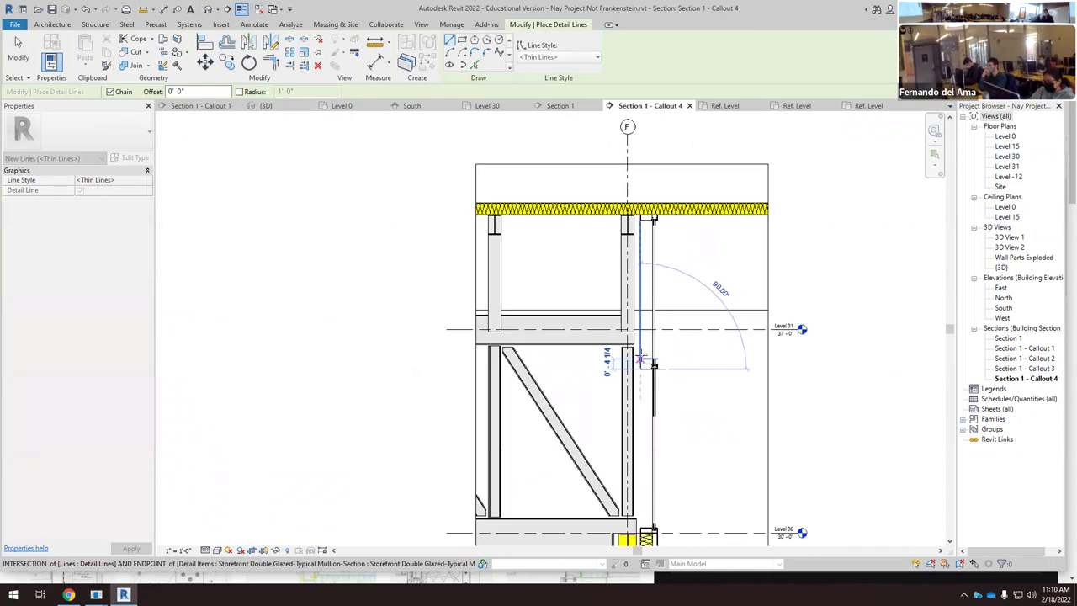
scroll(656, 420, "up", 3)
scroll(663, 441, "up", 5)
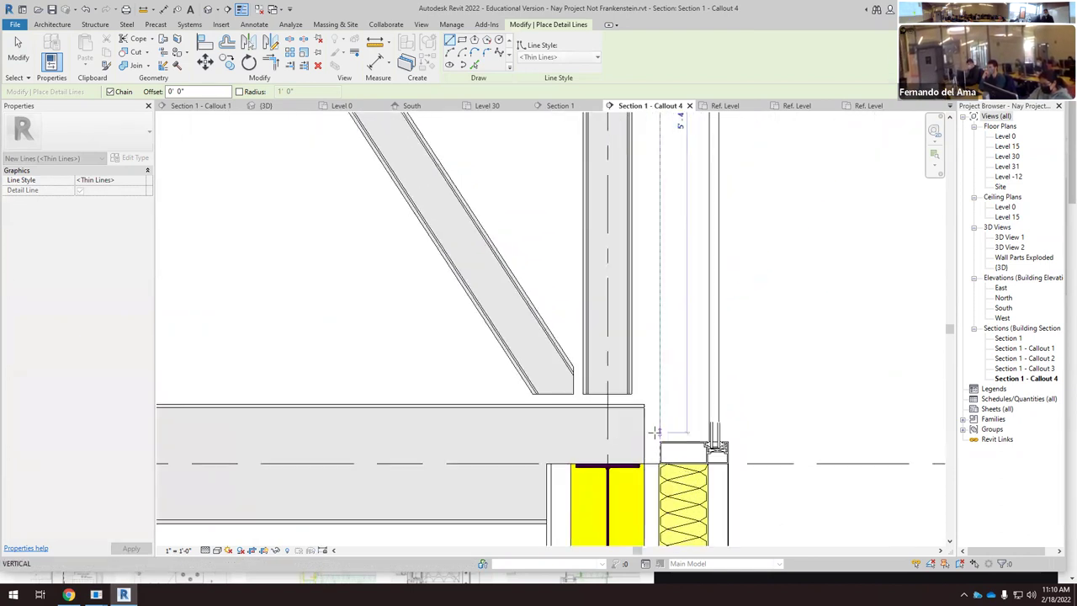
left_click(661, 446)
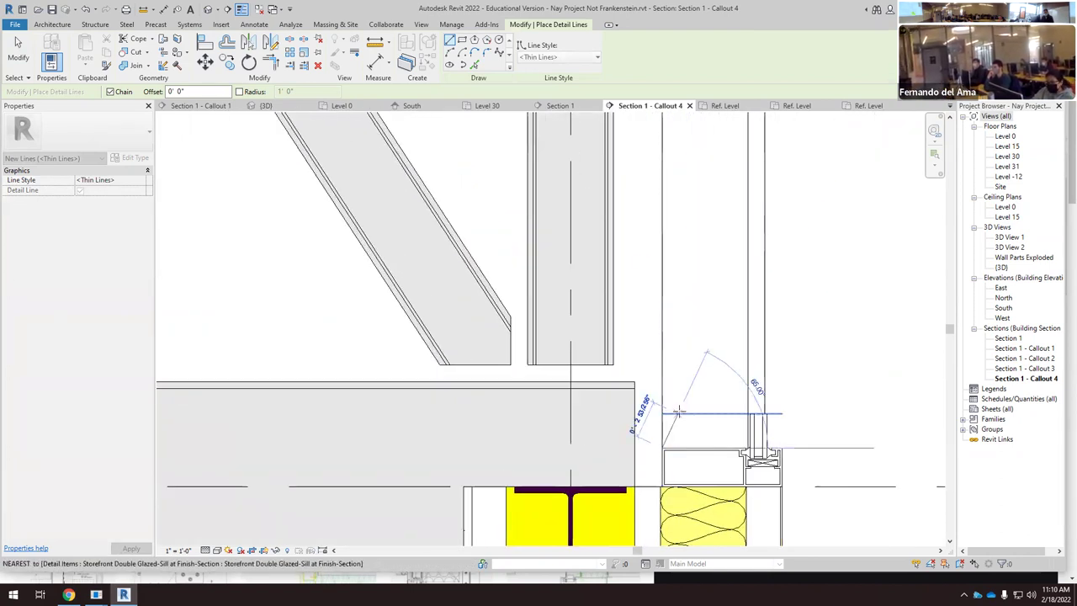
key("Escape")
key("Escape")
Step: Inspect the storefront head, the new mullion lines, and the beam, CMU and insulation junction at Level 30
scroll(652, 409, "down", 2)
scroll(651, 409, "down", 4)
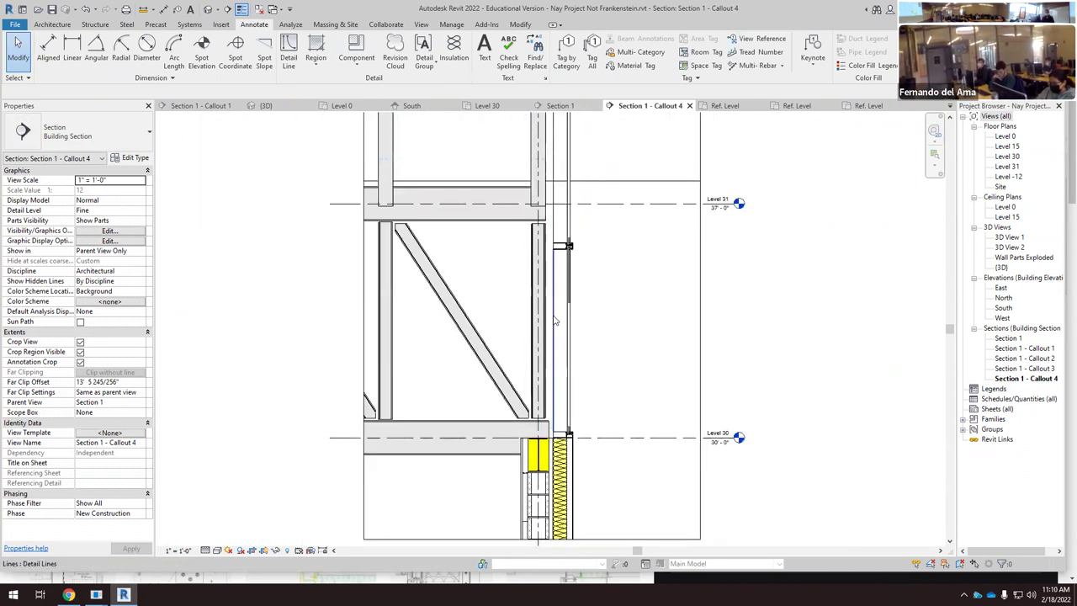
scroll(589, 240, "up", 4)
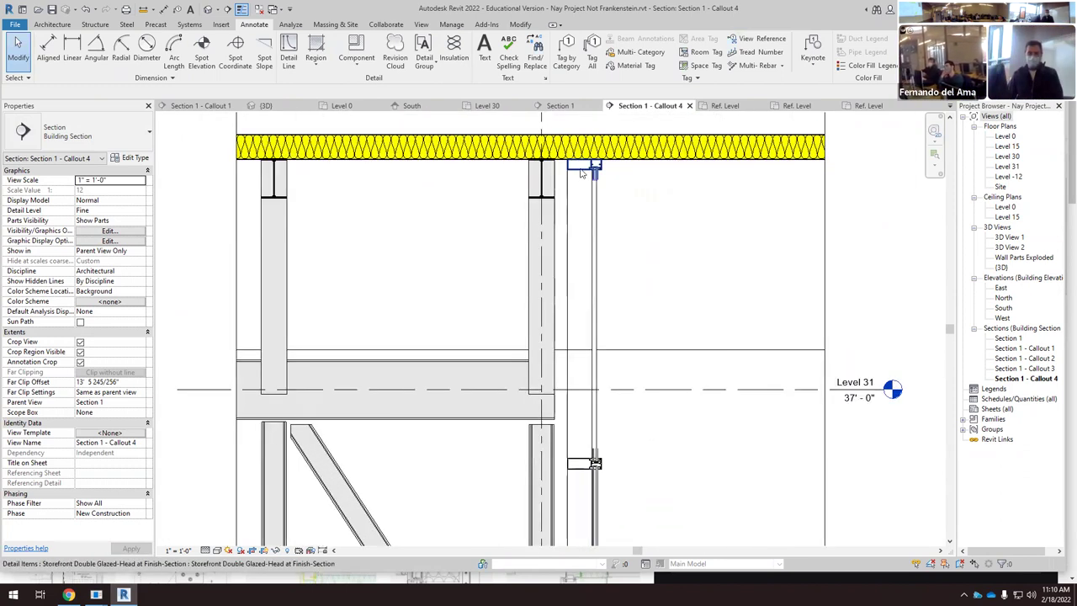
left_click(582, 171)
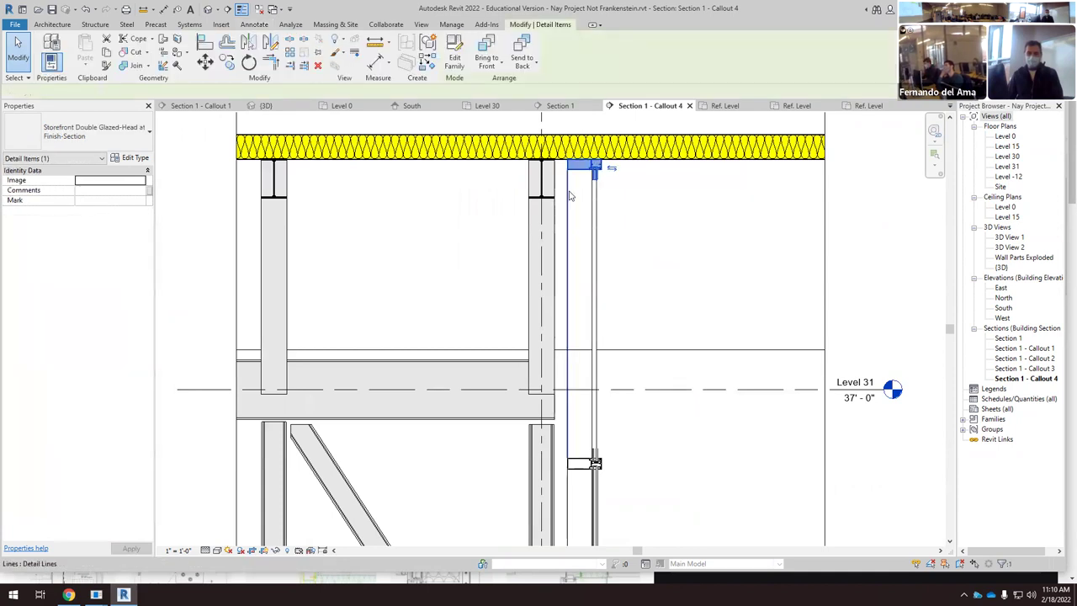
left_click(569, 195)
scroll(644, 294, "down", 3)
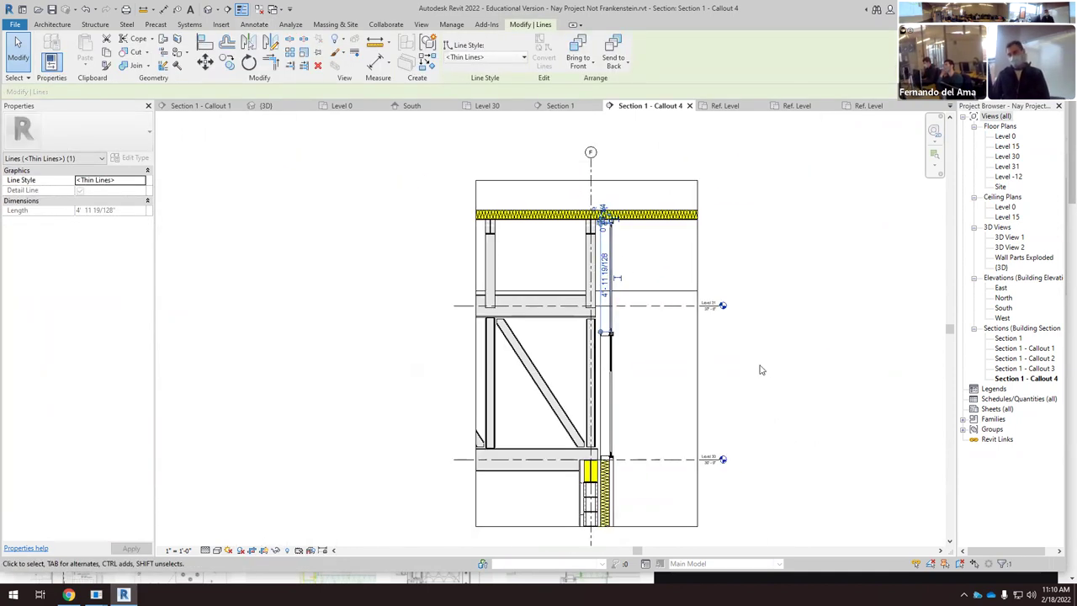
left_click(761, 370)
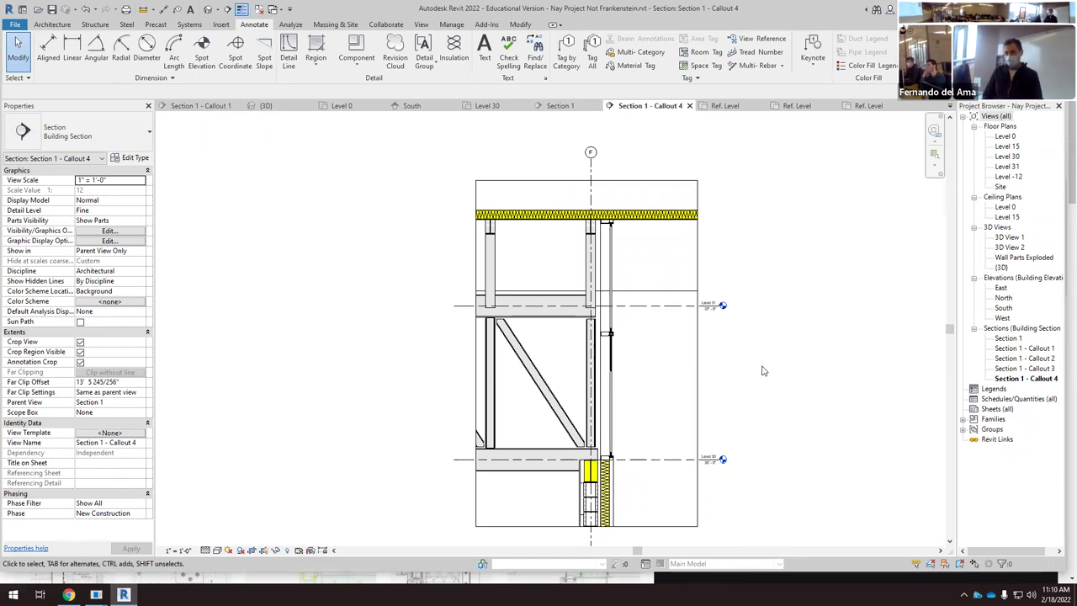
scroll(593, 488, "up", 4)
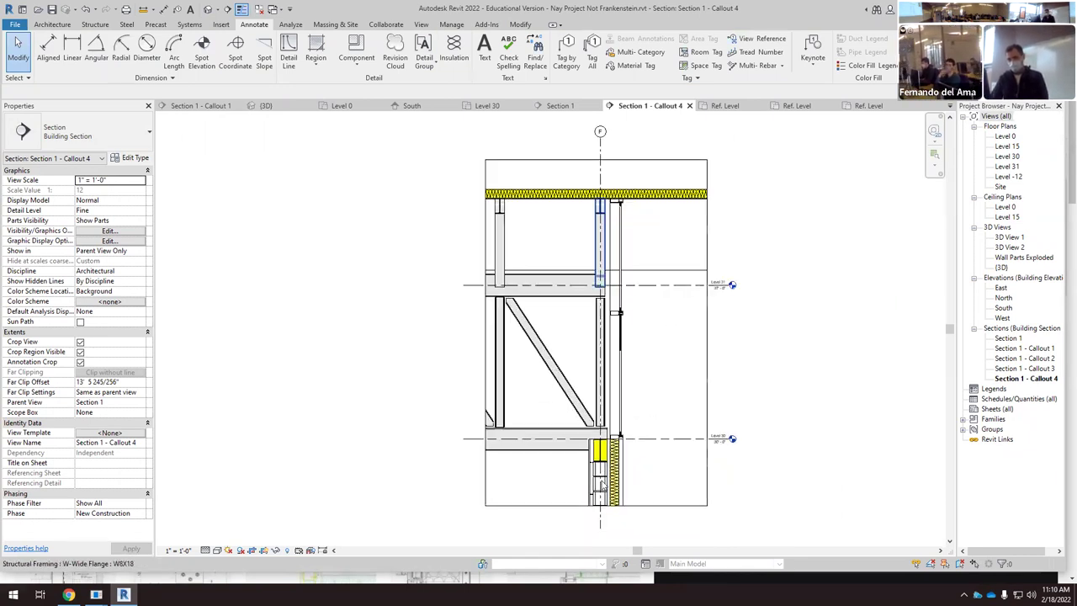
scroll(611, 459, "up", 1)
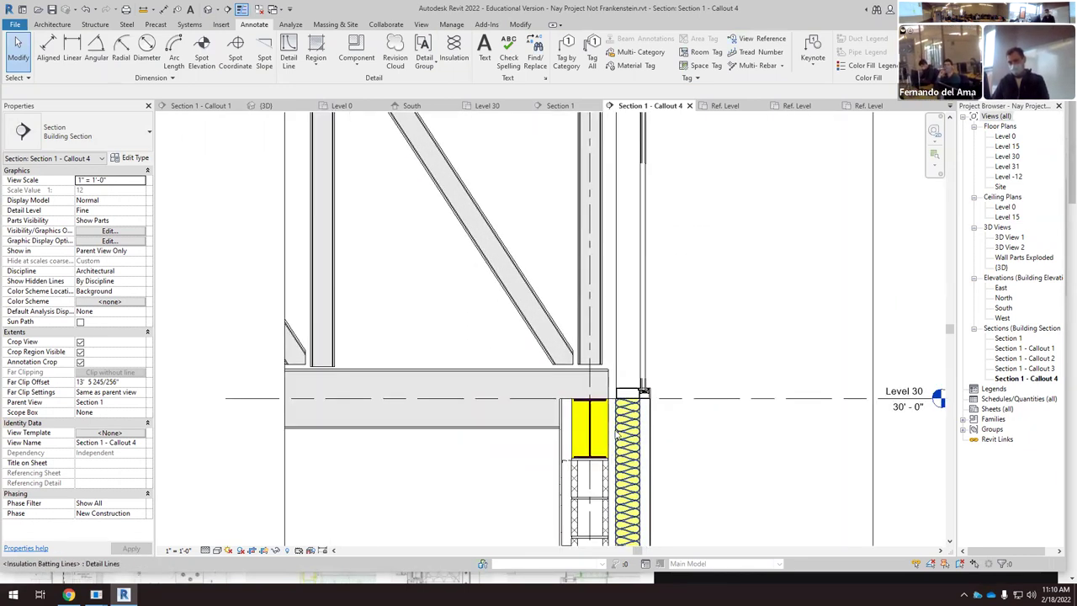
scroll(617, 435, "down", 5)
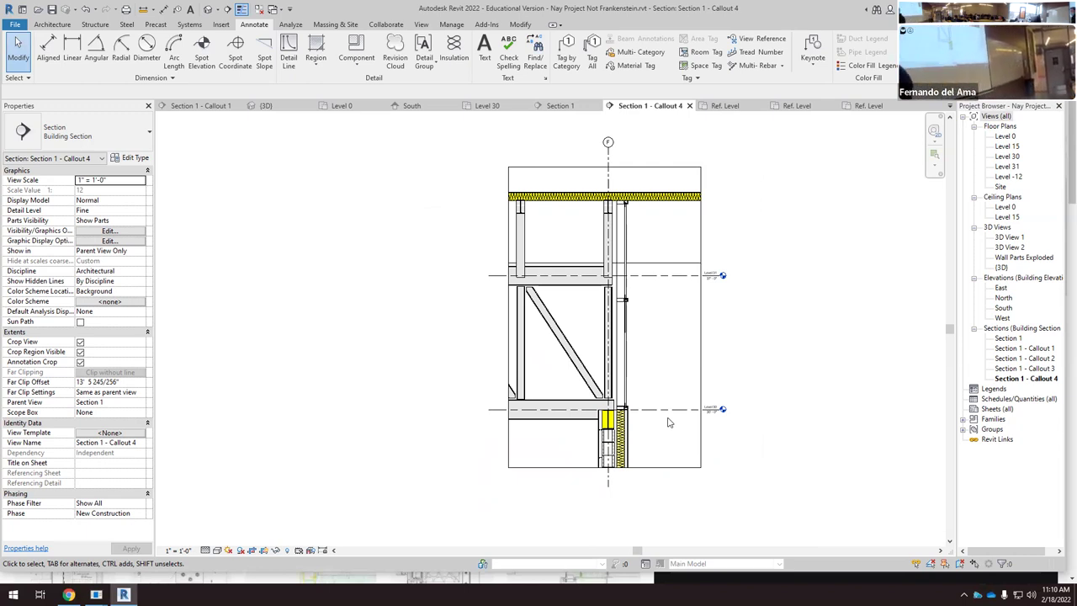
scroll(648, 451, "up", 5)
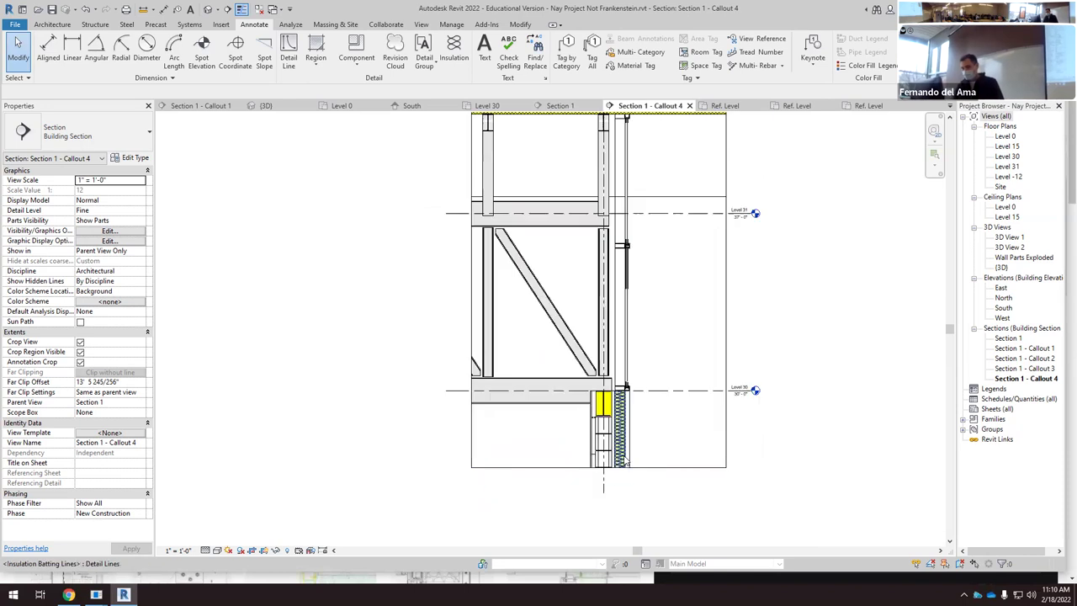
scroll(647, 390, "up", 2)
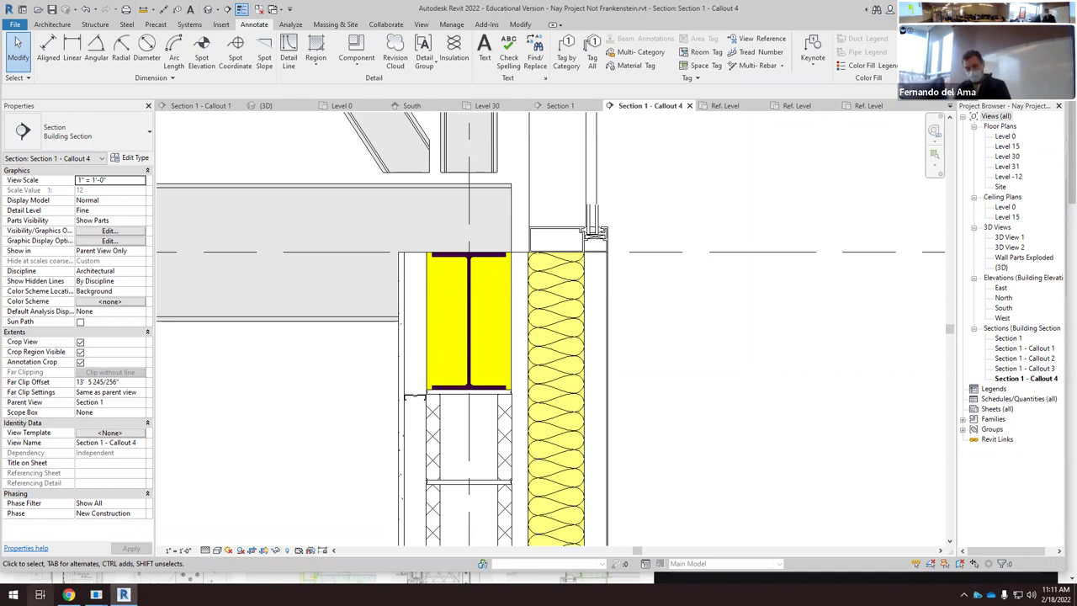
Step: Switch to Chrome and search Google Images for "detail vapor barrier"
left_click(68, 594)
scroll(346, 156, "up", 3)
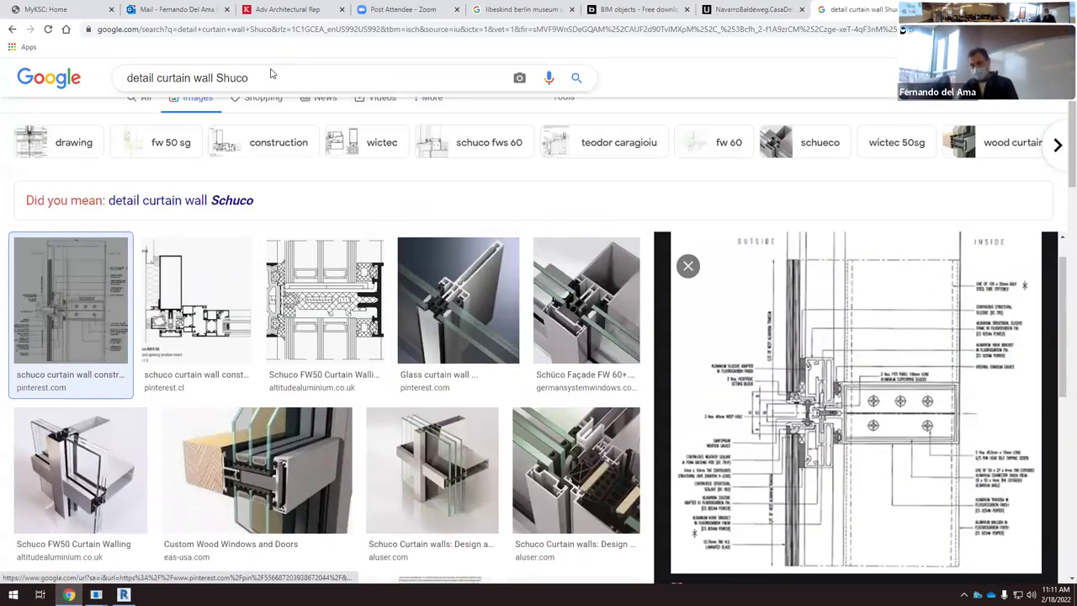
left_click_drag(249, 88, 157, 88)
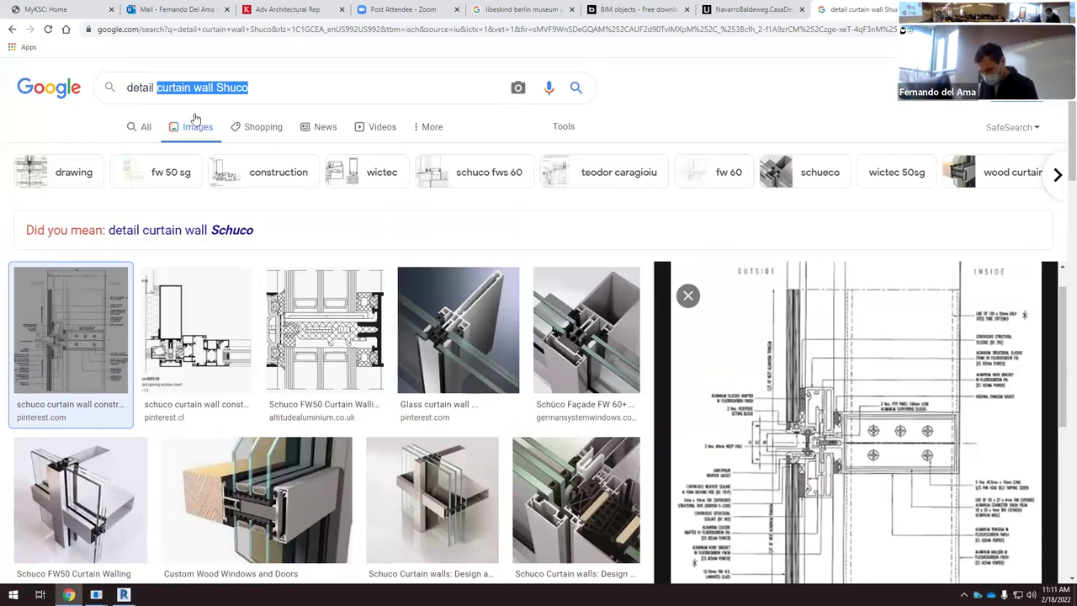
type("vapor ba")
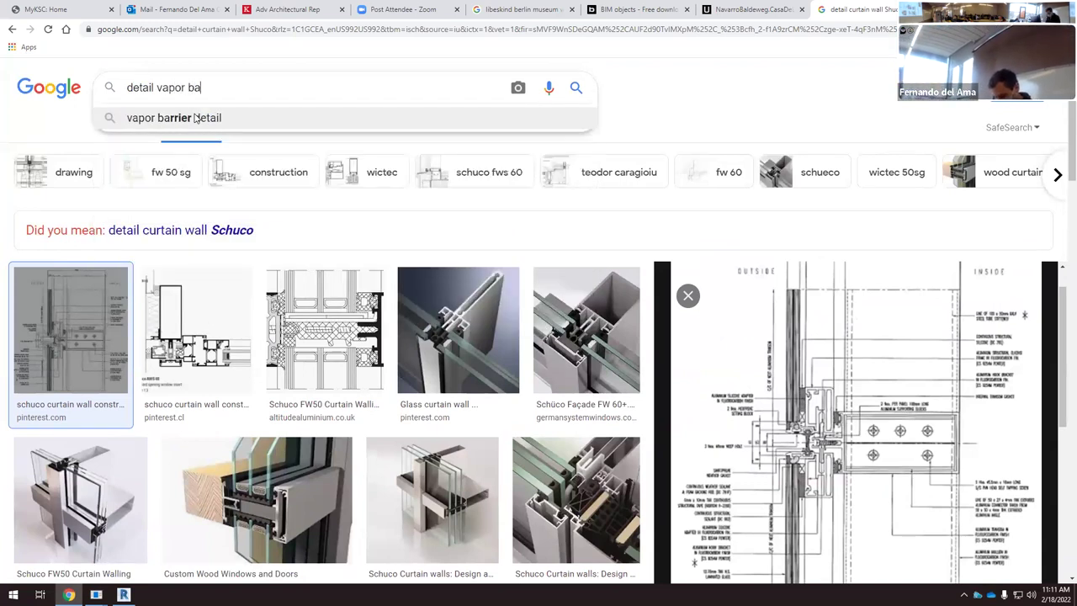
type("rrier")
key("Return")
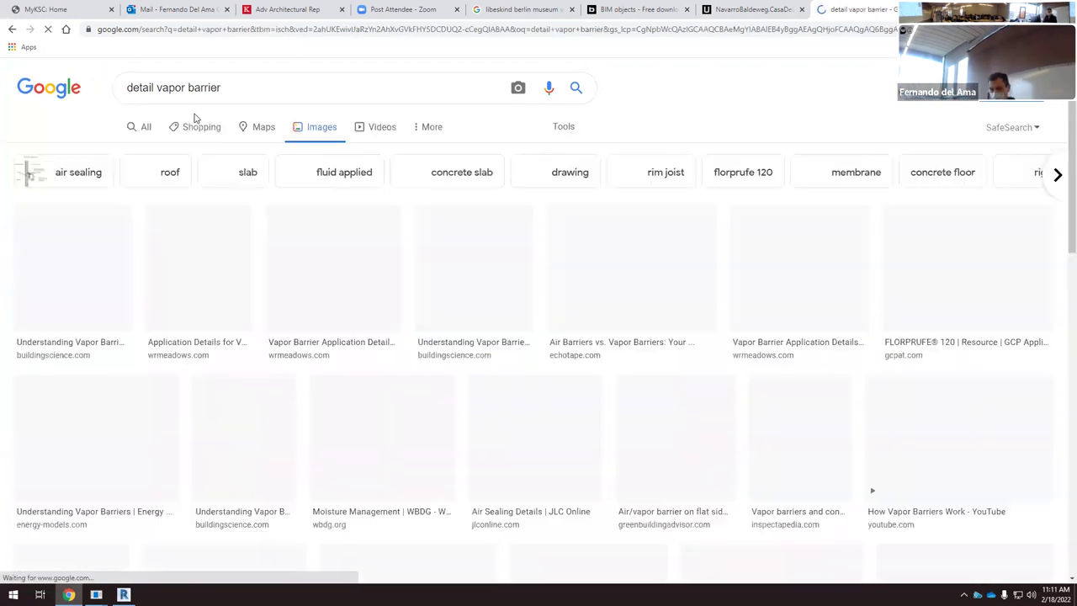
Step: Open the Green Building Advisor "Air/vapor barrier on flat side of LVL" result, read through the discussion, and return to the image results
left_click(666, 449)
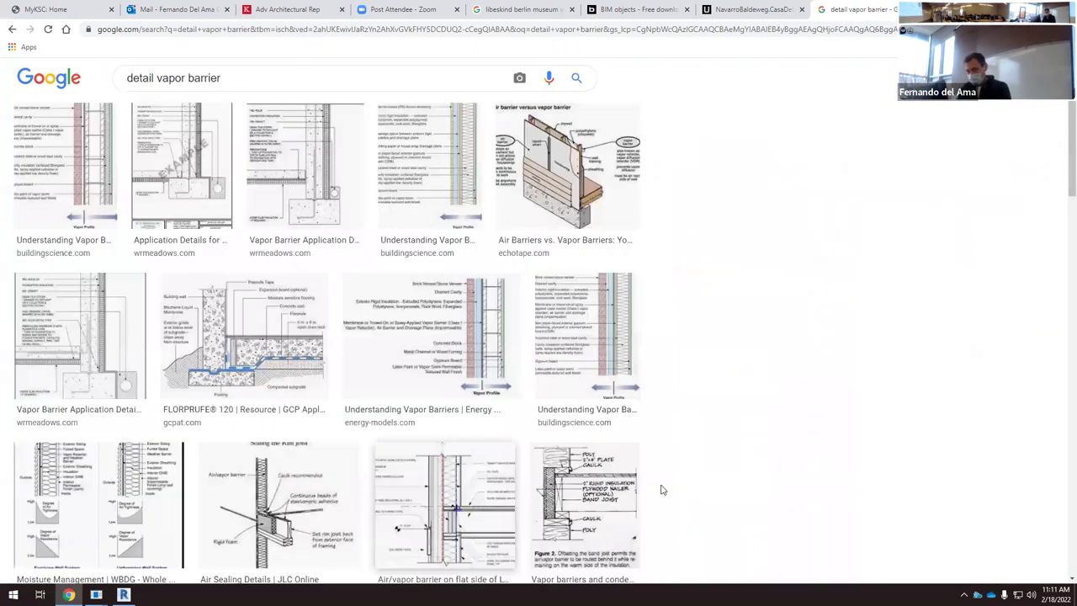
left_click(891, 296)
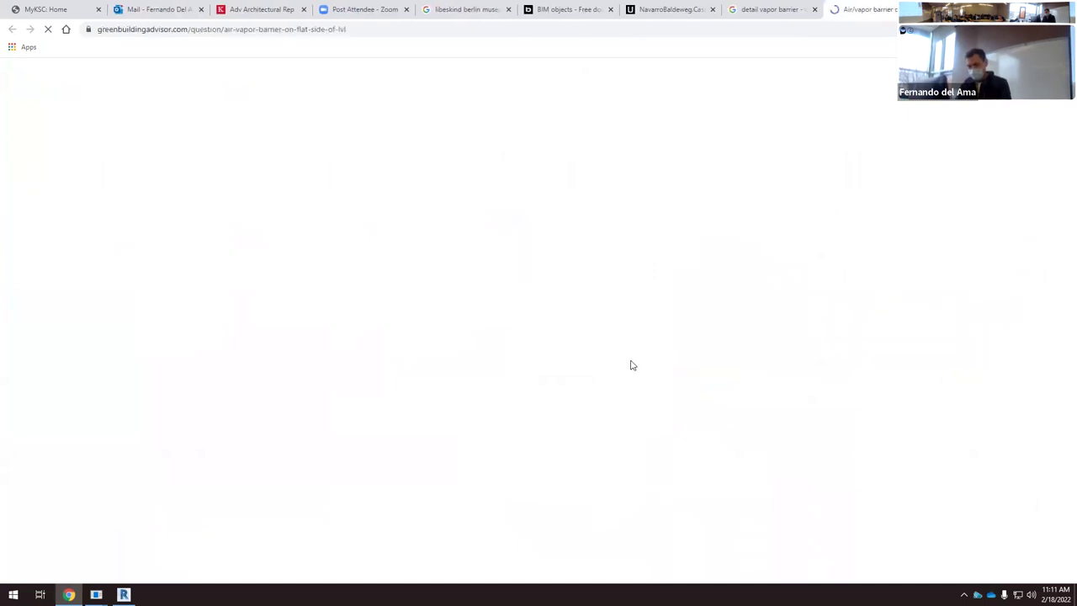
scroll(501, 354, "down", 8)
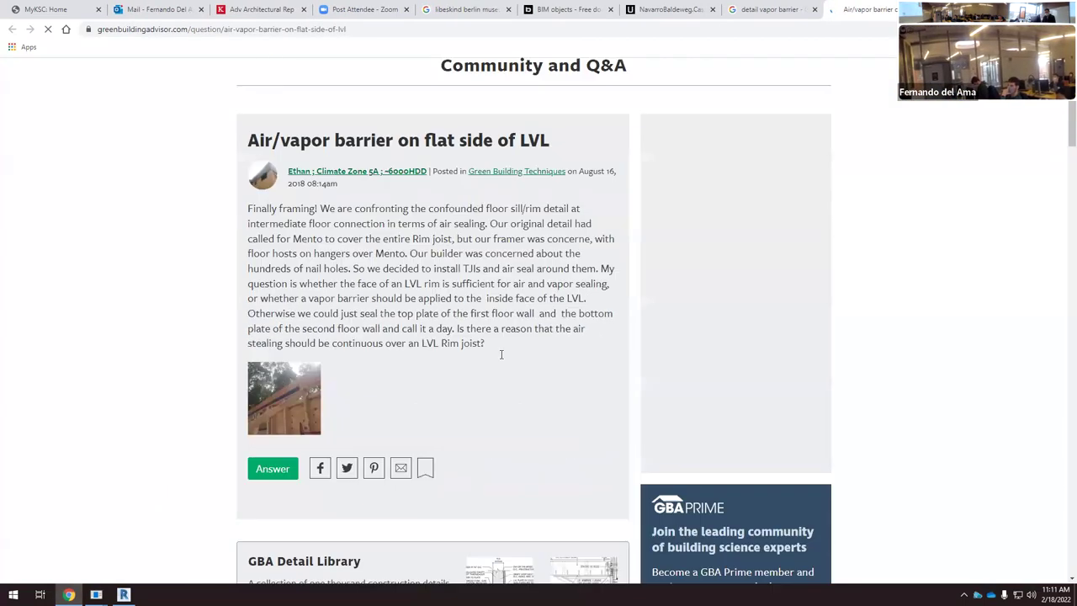
scroll(501, 354, "down", 20)
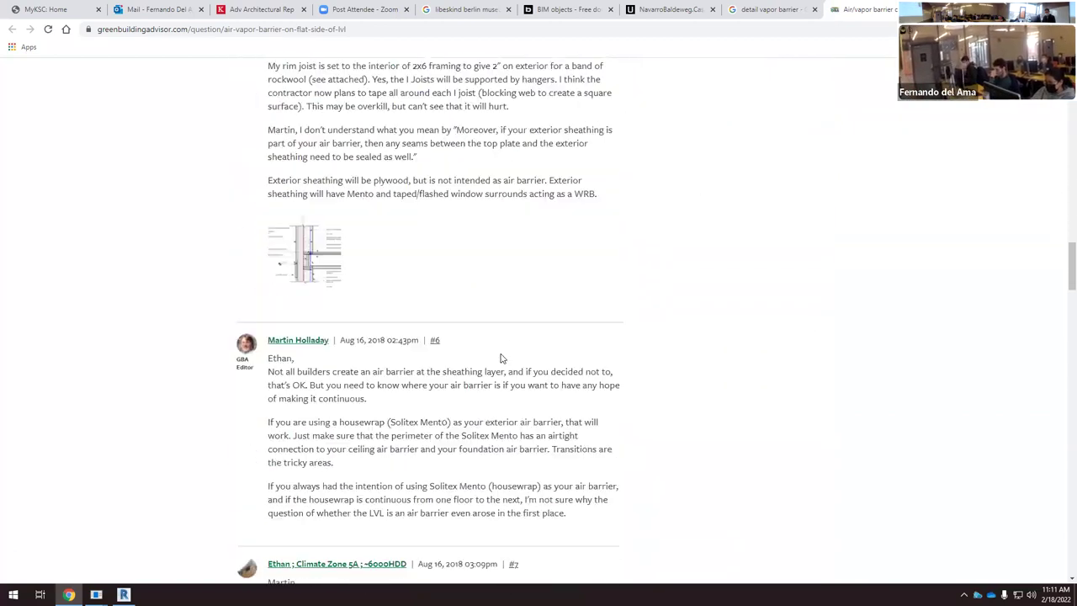
scroll(500, 358, "down", 20)
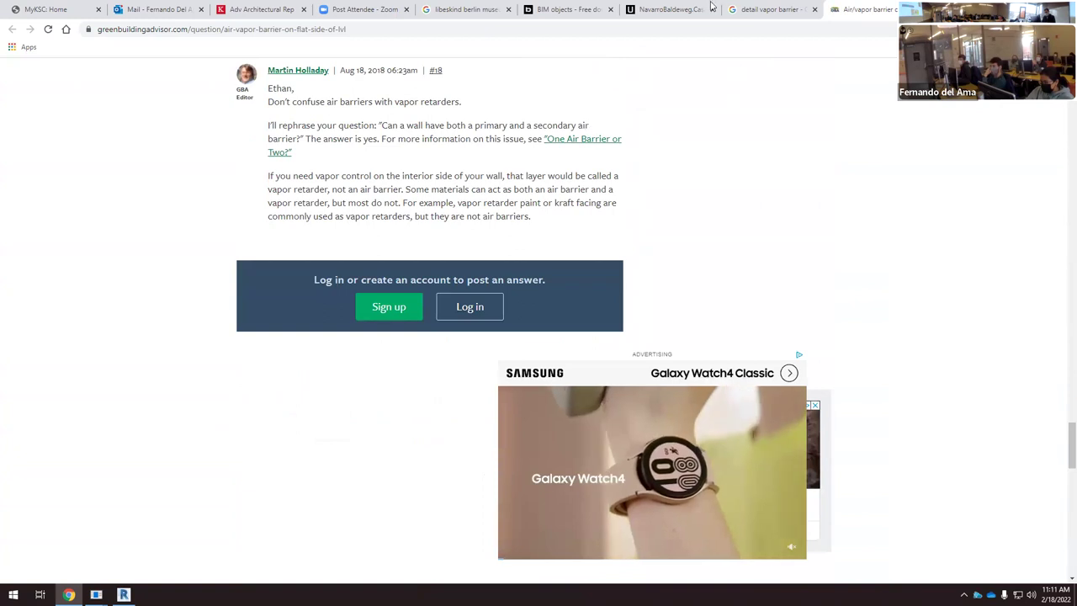
left_click(749, 9)
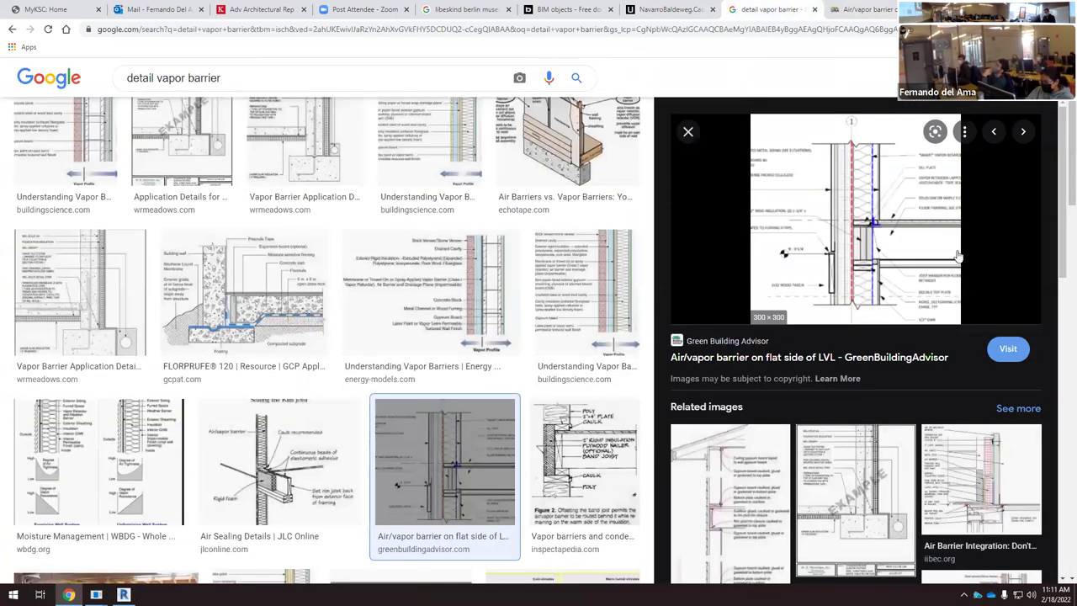
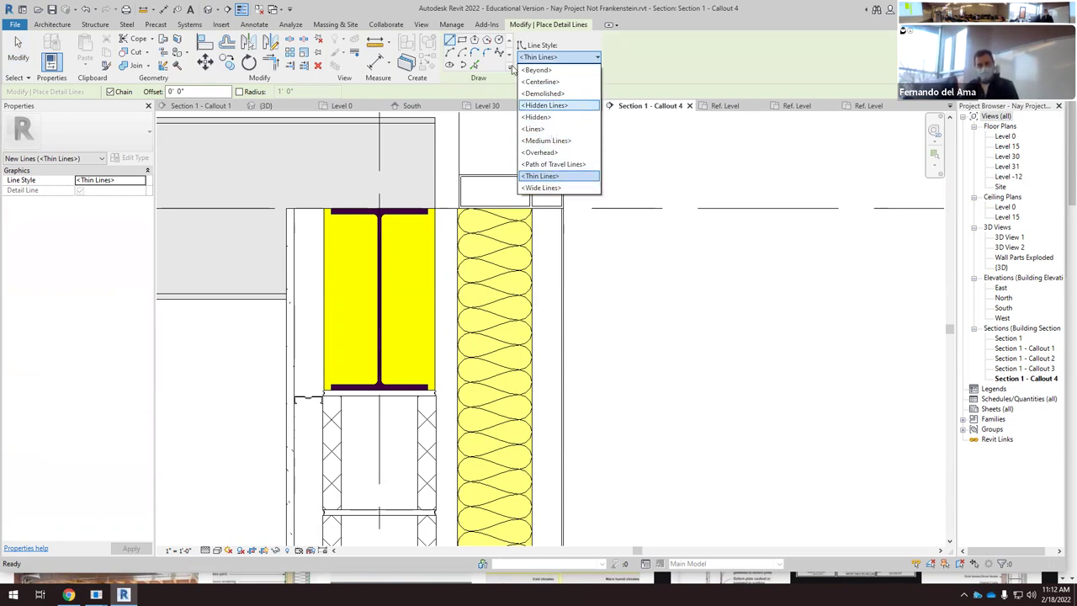
Step: Draw a vertical thin detail line about 3' 2" long in the cavity outside the insulation, from the Level 30 storefront sill to the callout's lower edge
left_click(709, 5)
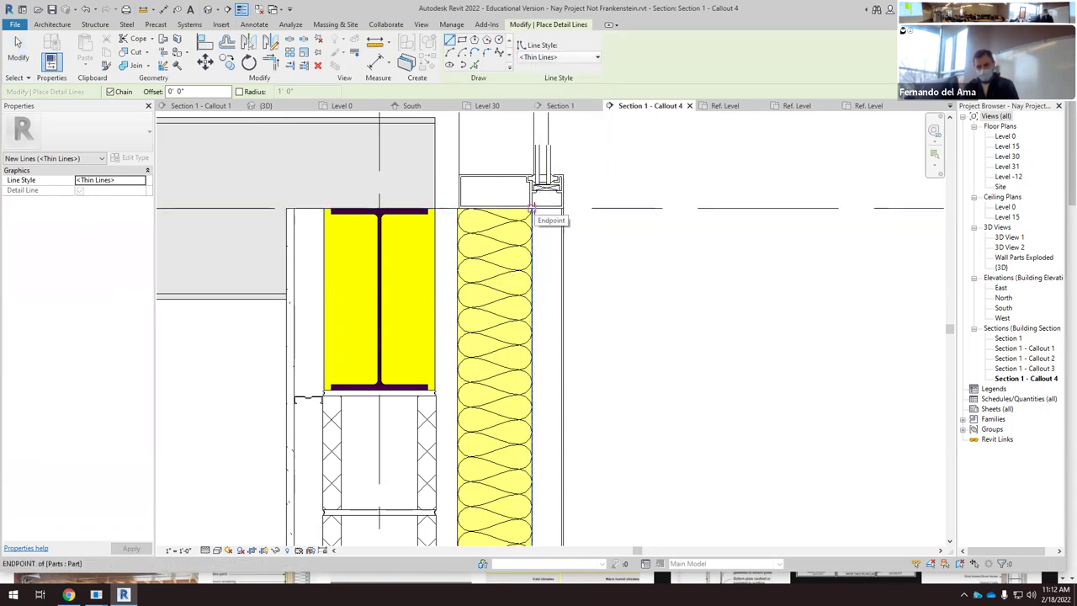
left_click(532, 207)
scroll(546, 223, "down", 1)
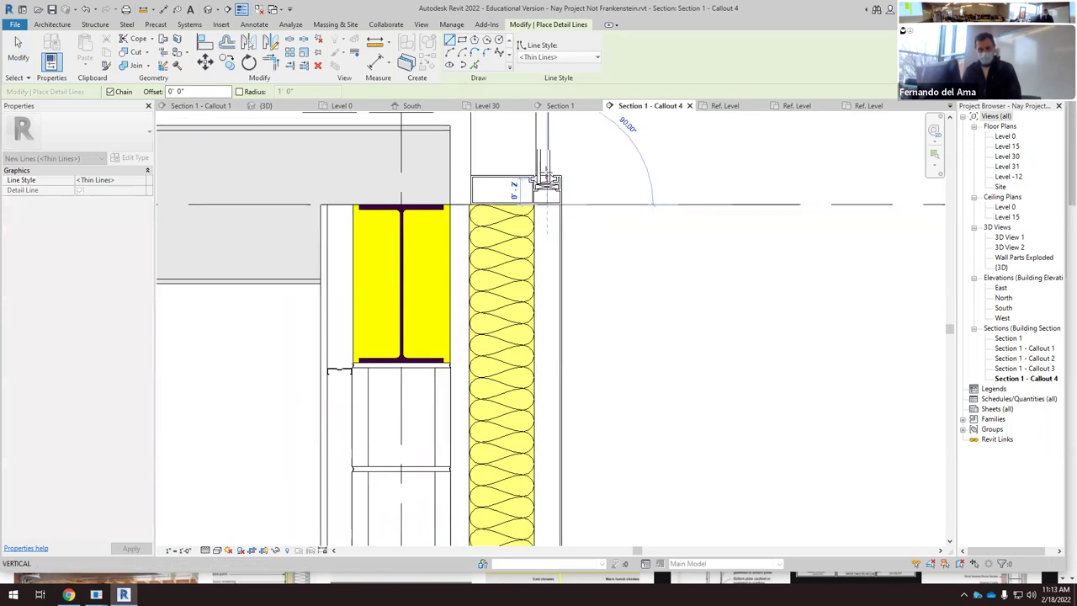
scroll(547, 227, "down", 2)
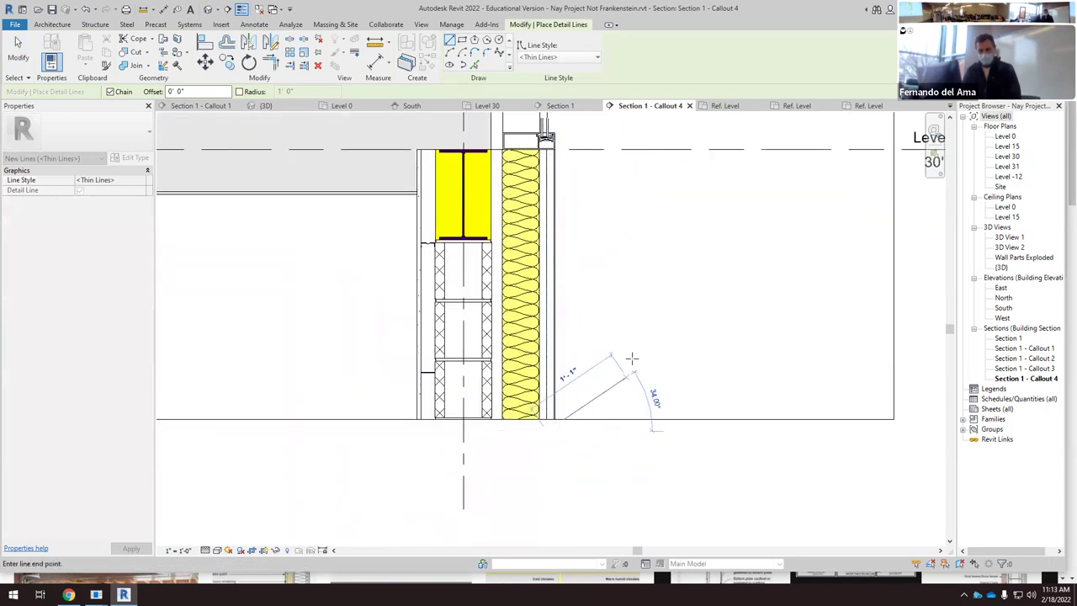
key("Escape")
key("Escape")
scroll(589, 174, "up", 3)
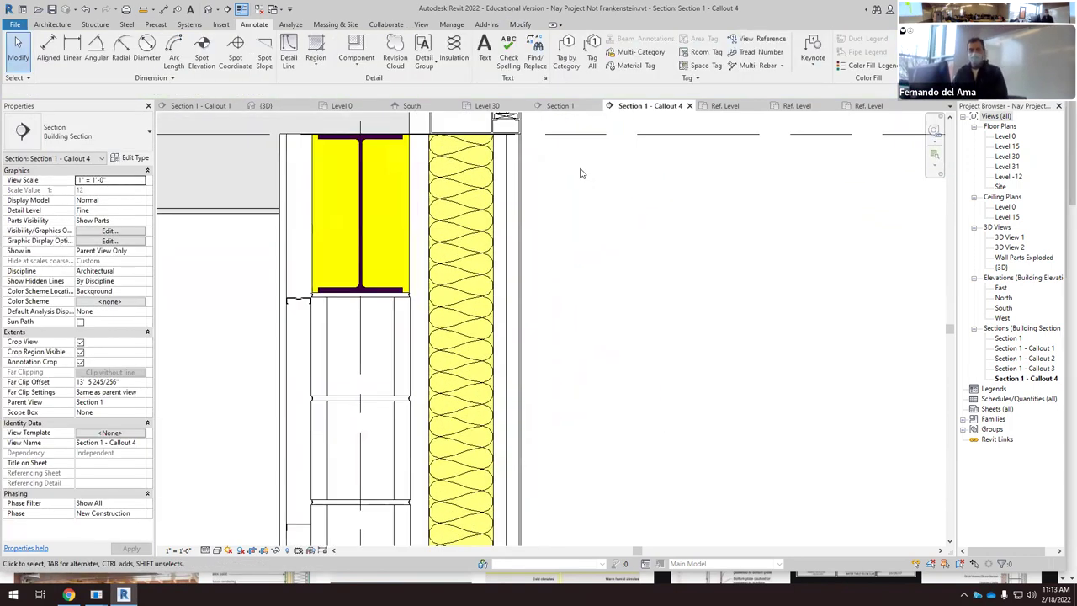
Step: Change the new cavity detail line's style to <Hidden>
scroll(538, 198, "up", 1)
left_click(493, 222)
scroll(546, 184, "down", 1)
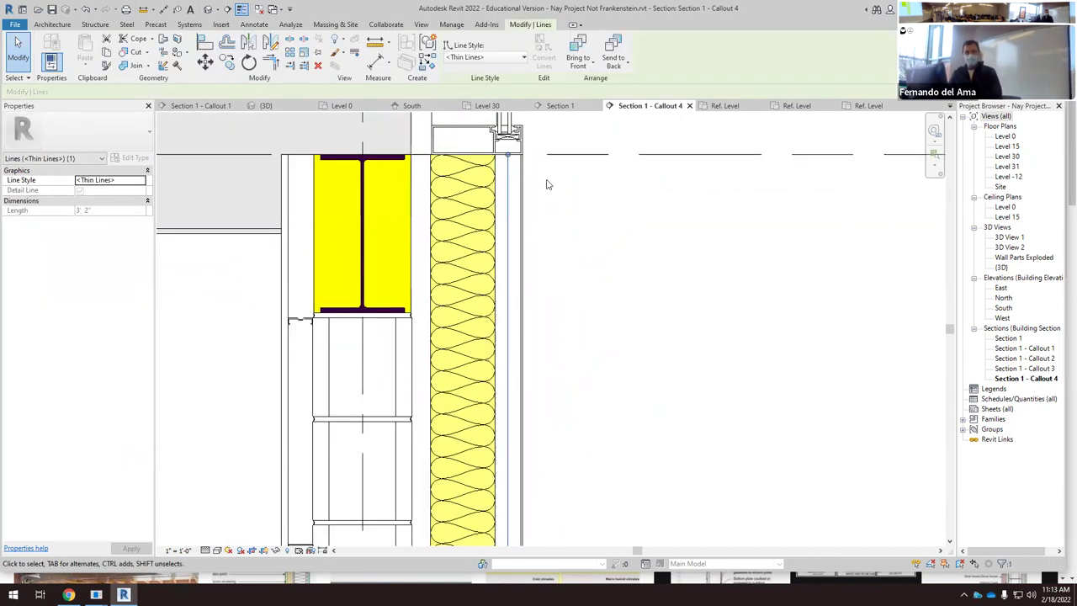
left_click(492, 57)
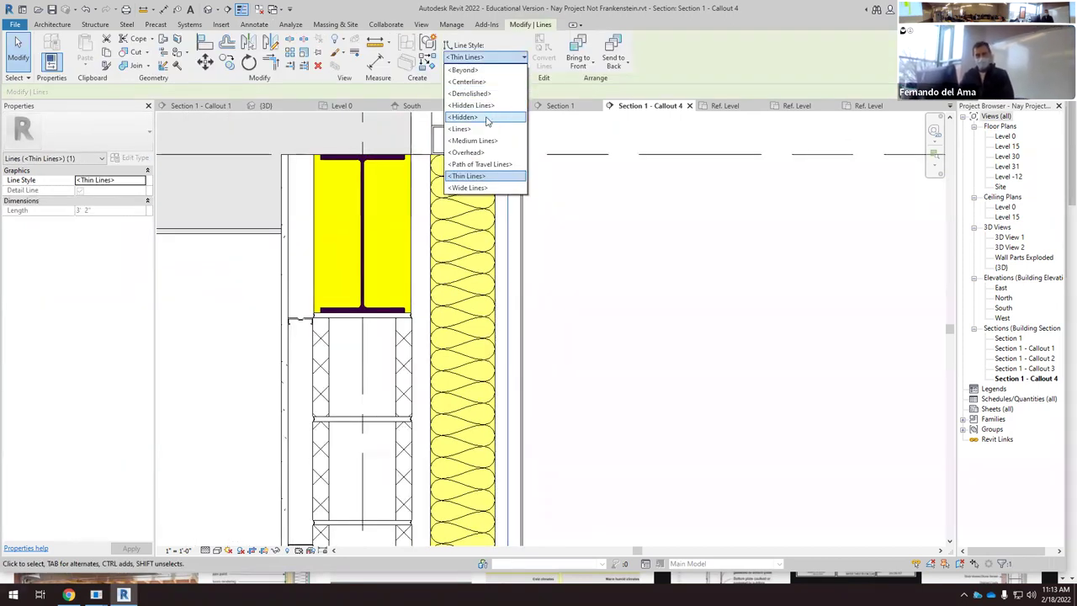
left_click(486, 118)
scroll(546, 227, "down", 1)
key("Escape")
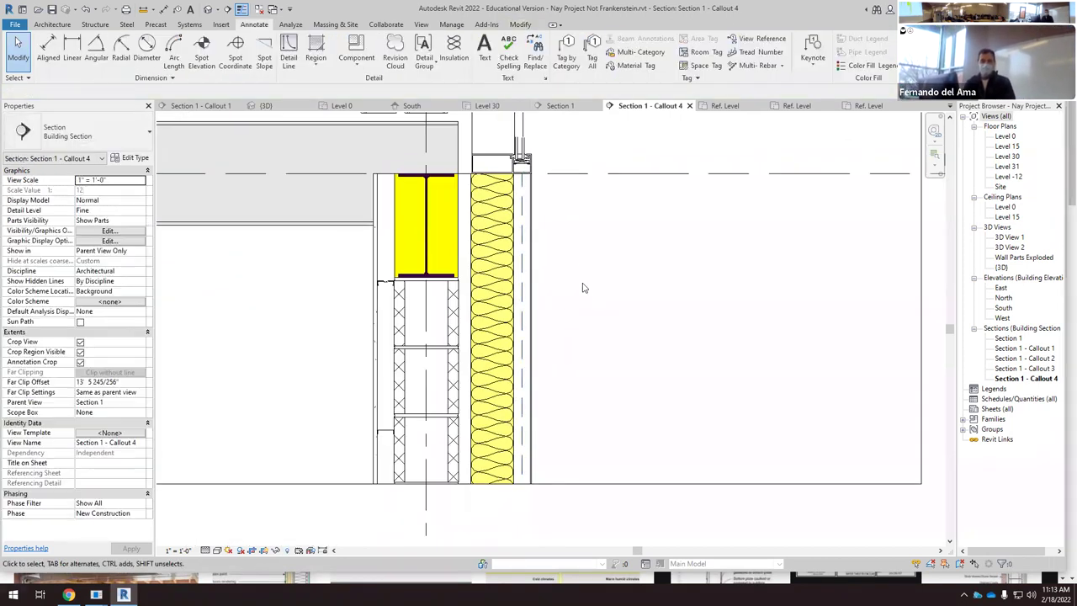
Step: Override the cavity detail line's graphics by element with a projection line weight of 10
left_click(521, 235)
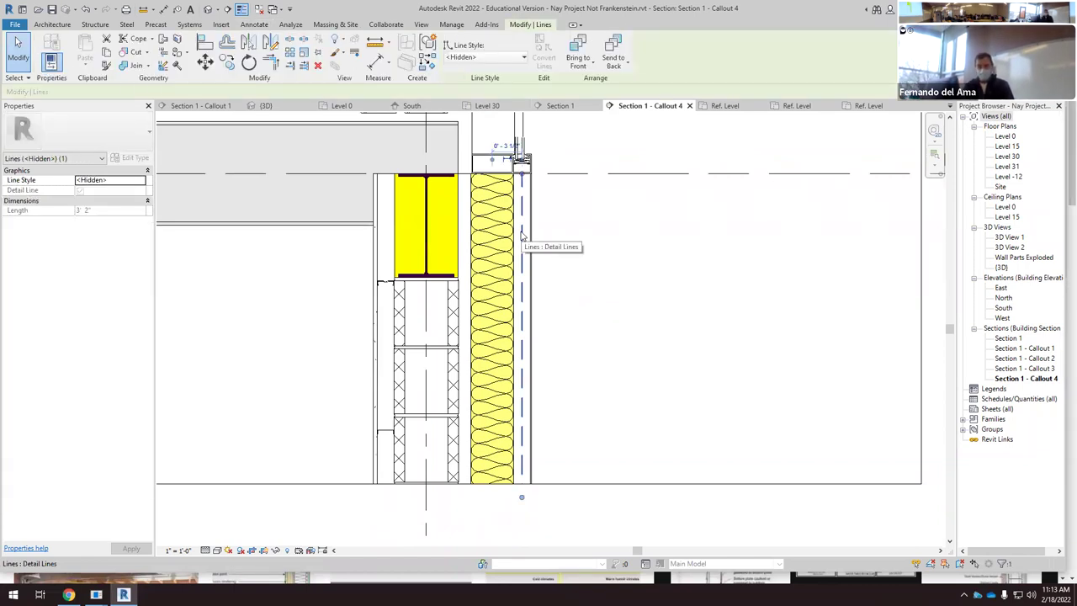
right_click(521, 235)
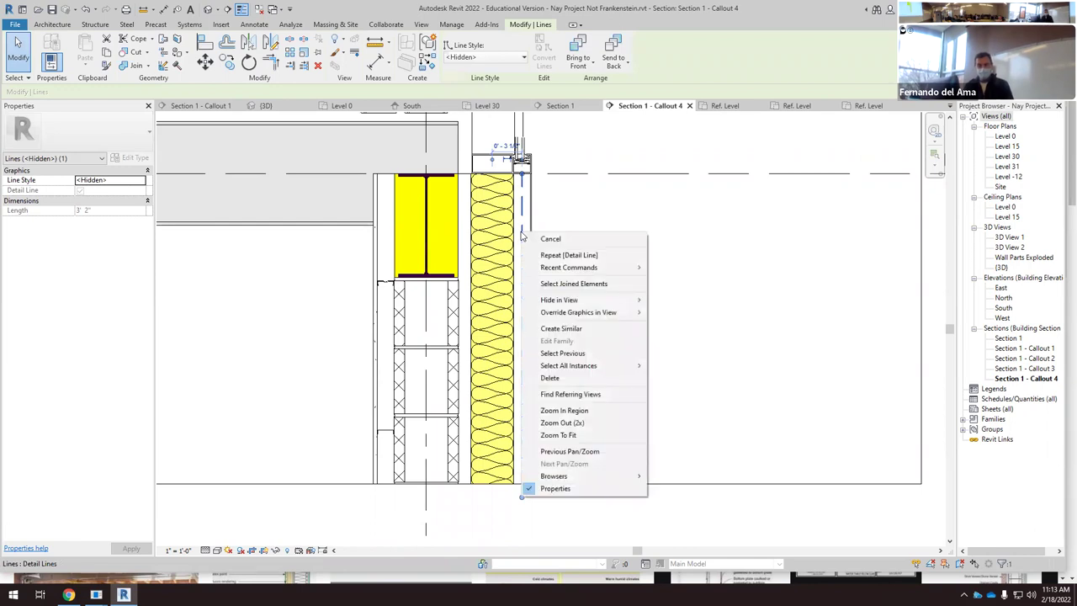
mouse_move(605, 312)
left_click(671, 315)
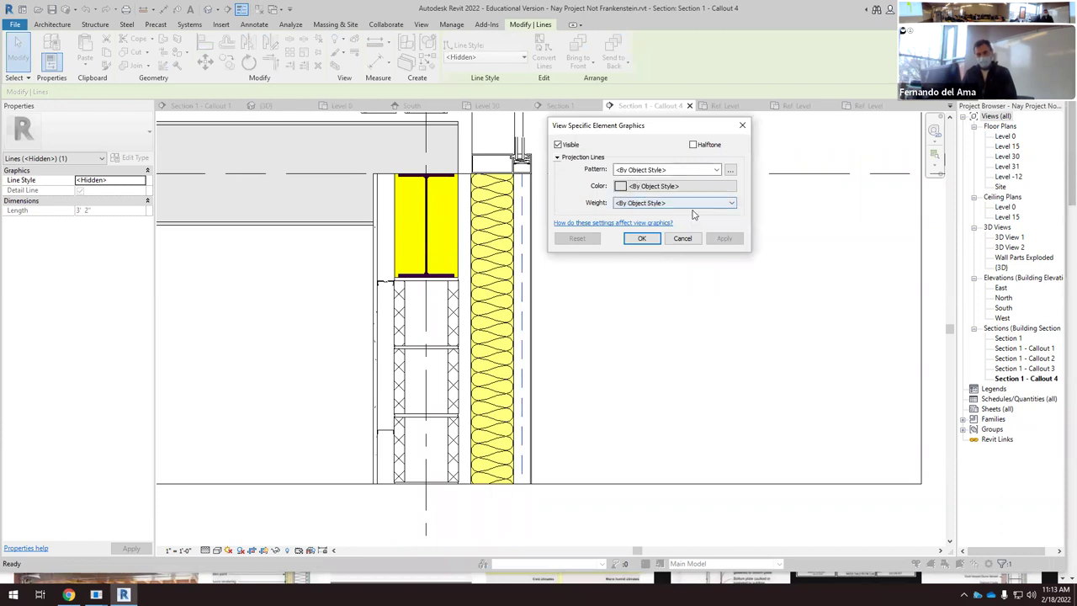
left_click(729, 210)
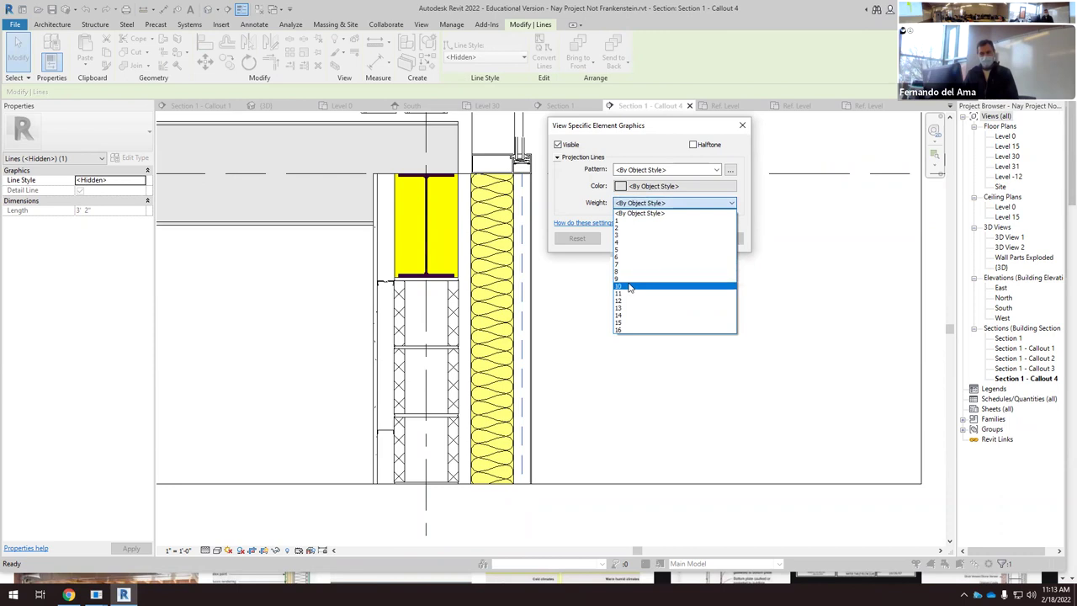
left_click(630, 287)
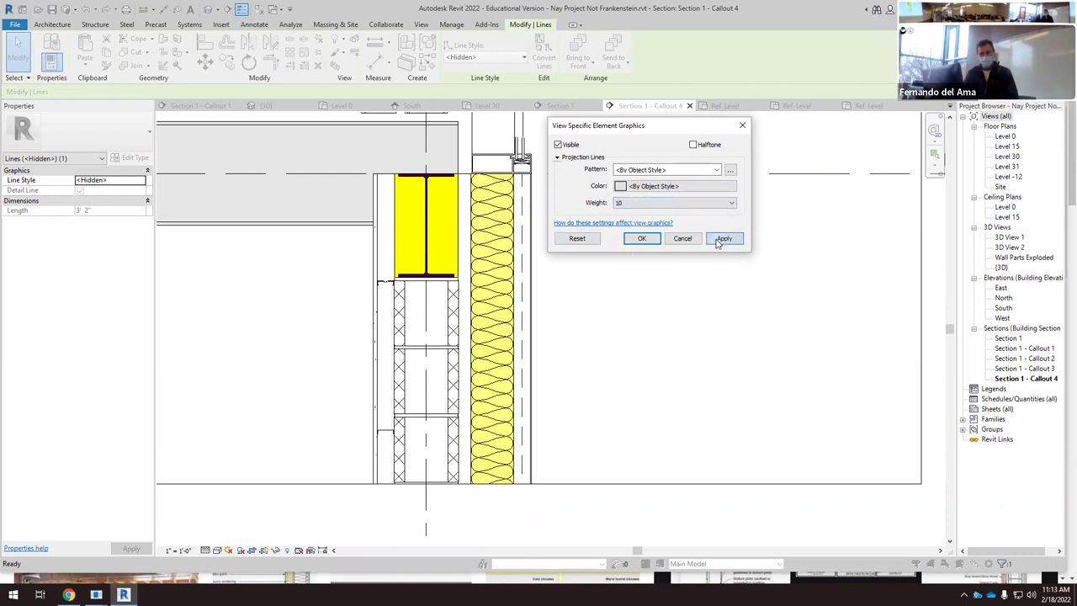
left_click(642, 239)
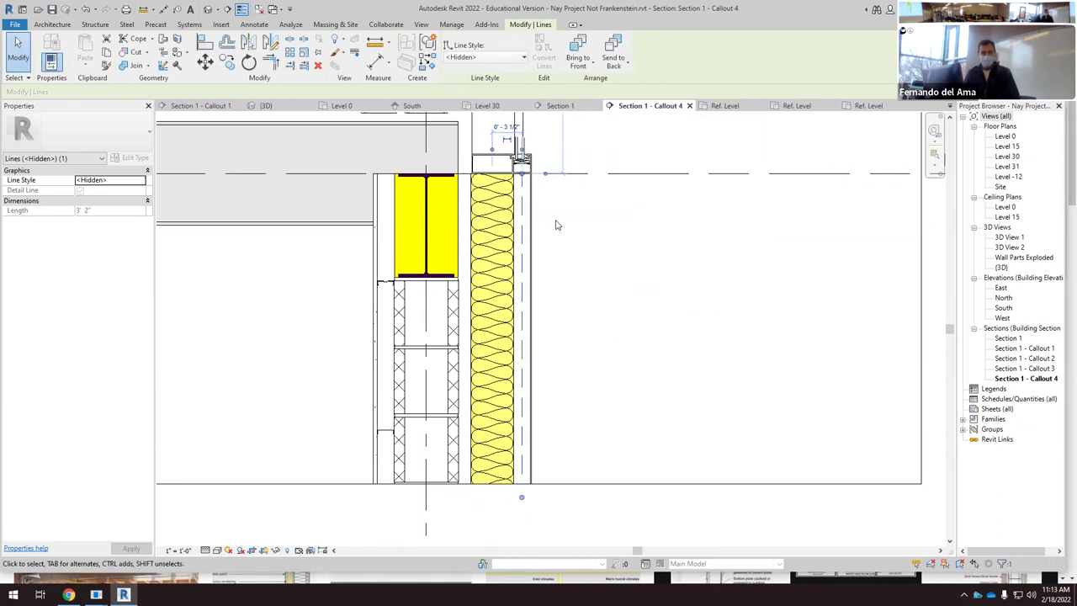
Step: Toggle the Thin Lines display and leave it off to show the wall section's true line weights
left_click(242, 10)
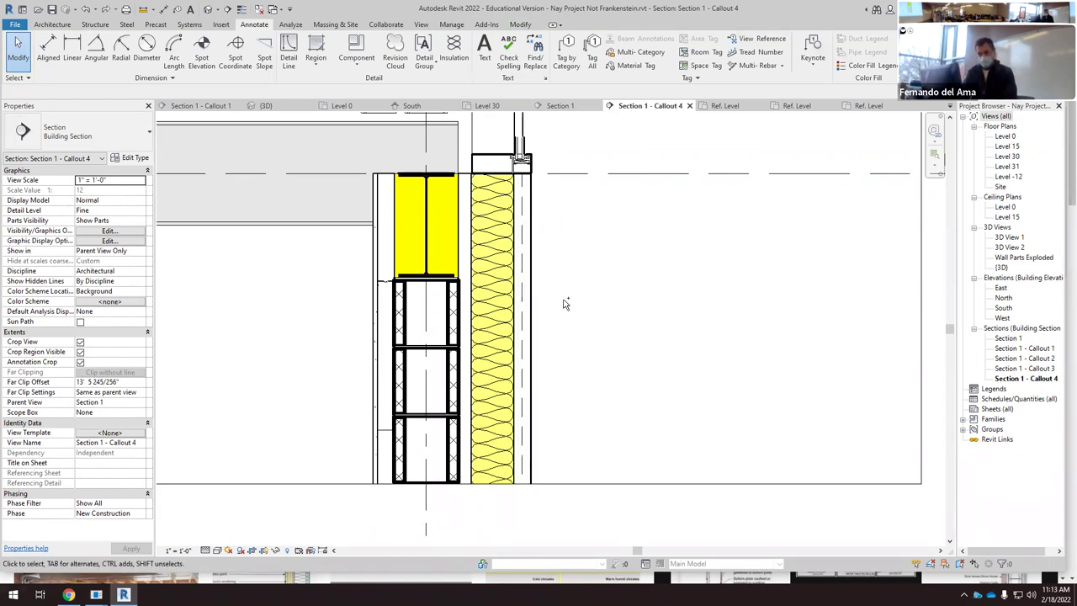
scroll(564, 300, "up", 2)
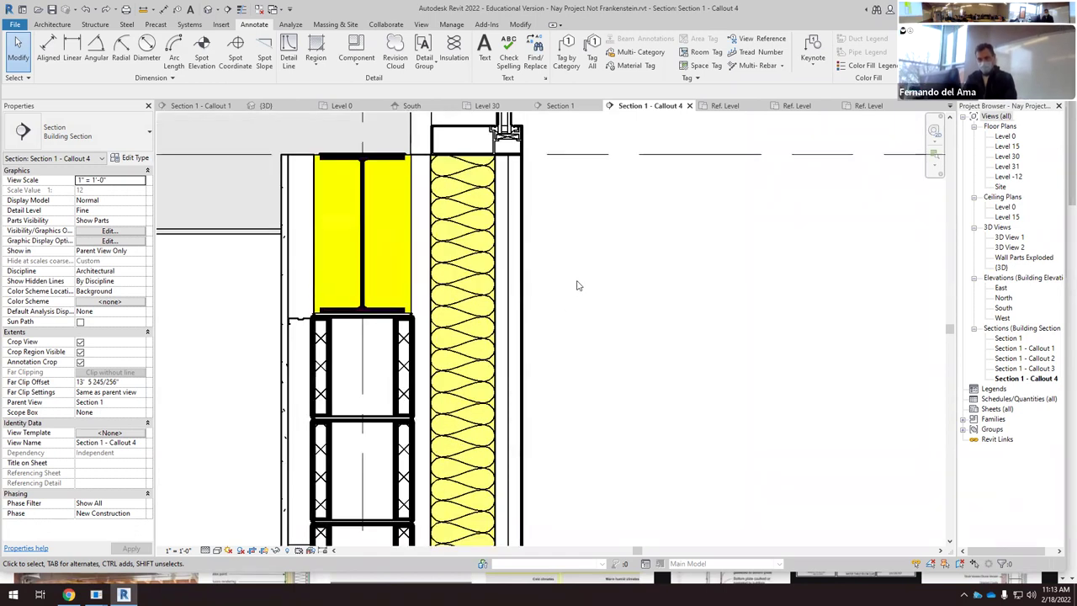
left_click(241, 9)
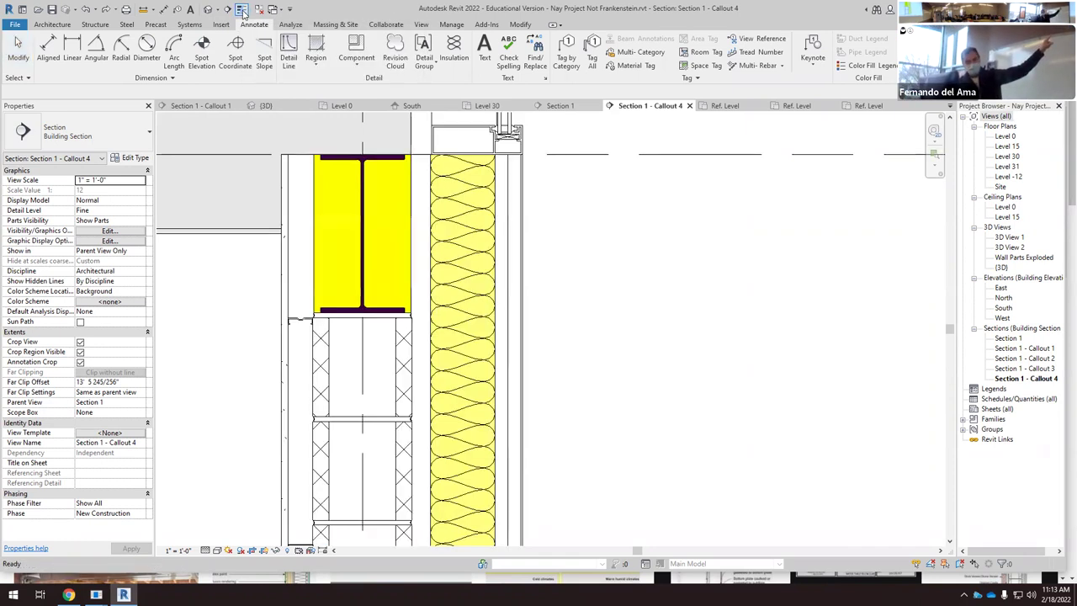
scroll(579, 228, "down", 3)
scroll(579, 228, "up", 2)
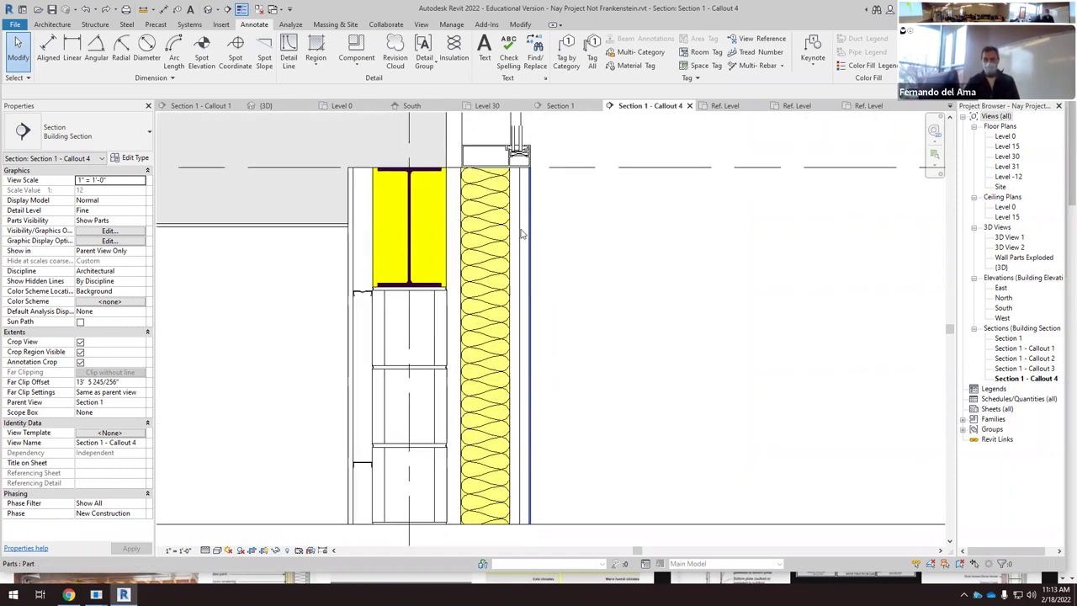
left_click(519, 252)
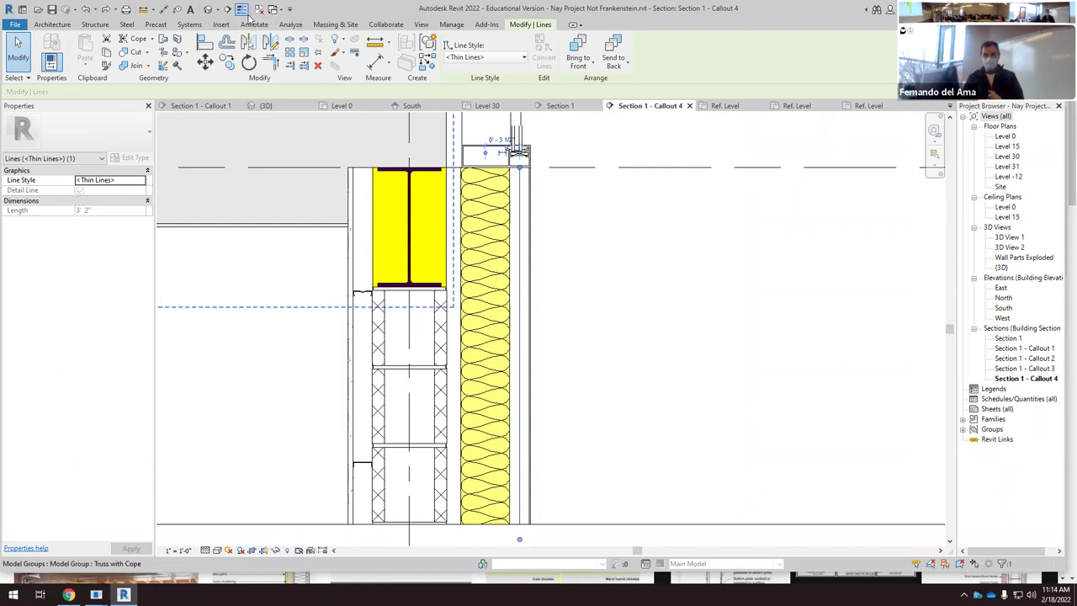
left_click(578, 224)
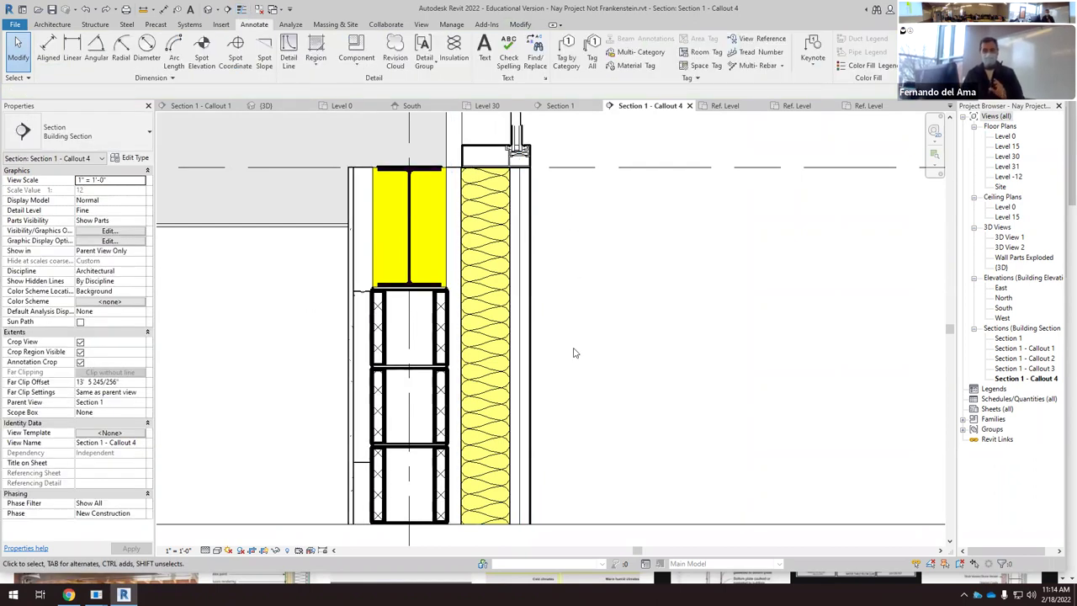
Step: Assign the <Hidden> line style to the vertical detail line in the cavity between the insulation and the exterior layer
scroll(598, 303, "down", 6)
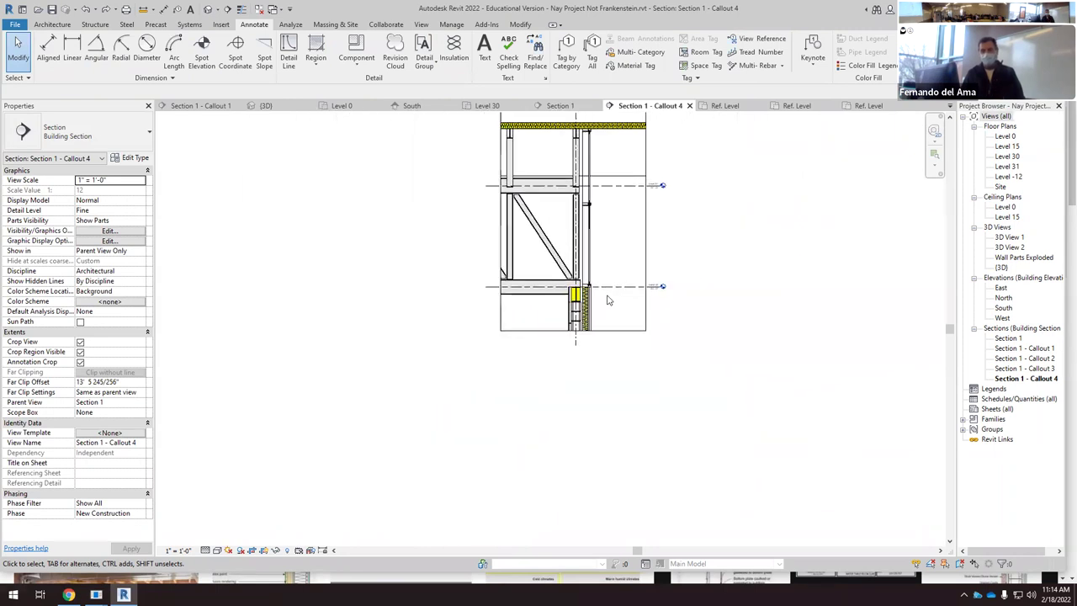
scroll(599, 140, "up", 5)
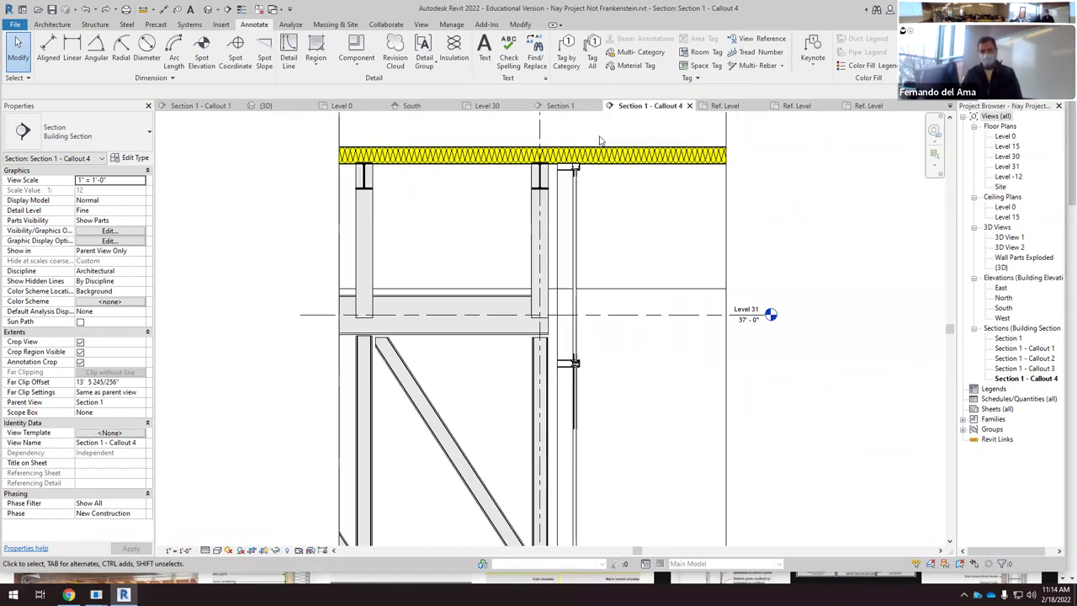
scroll(600, 140, "up", 3)
scroll(602, 138, "down", 5)
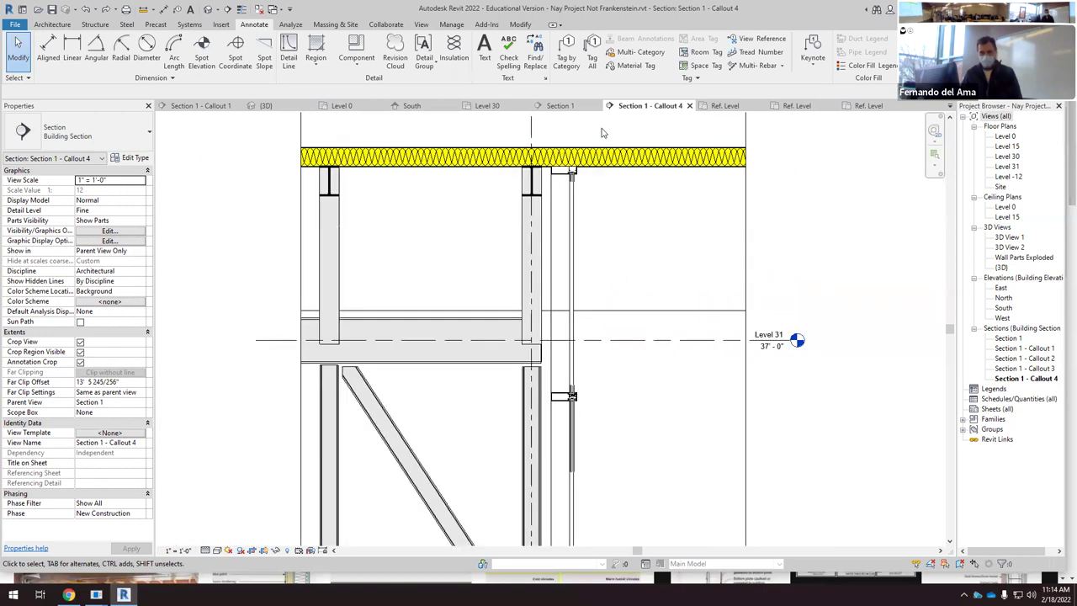
scroll(589, 336, "up", 4)
scroll(589, 336, "up", 4)
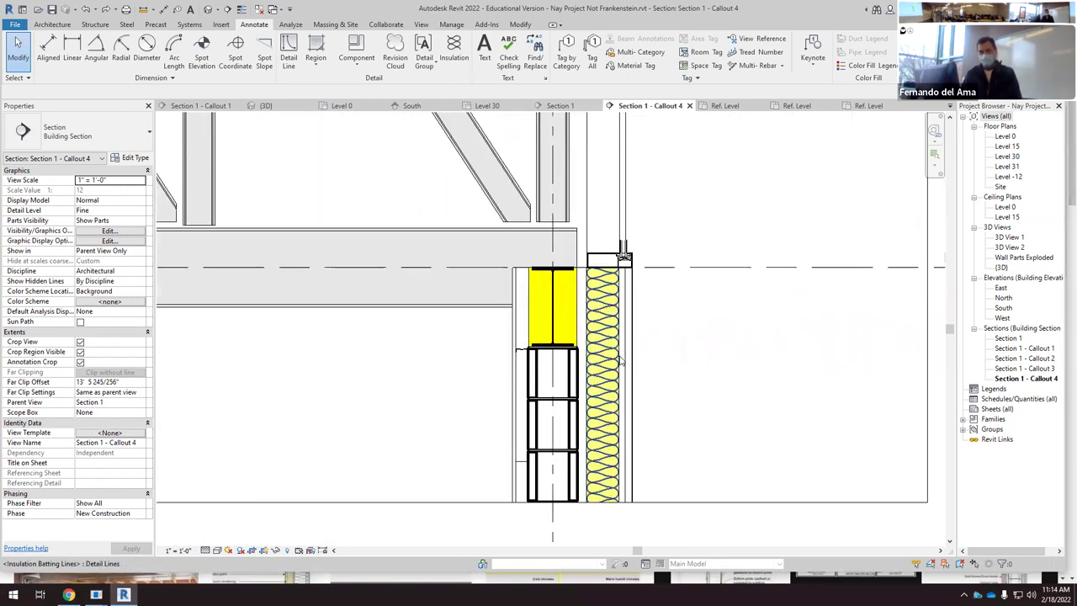
left_click(626, 271)
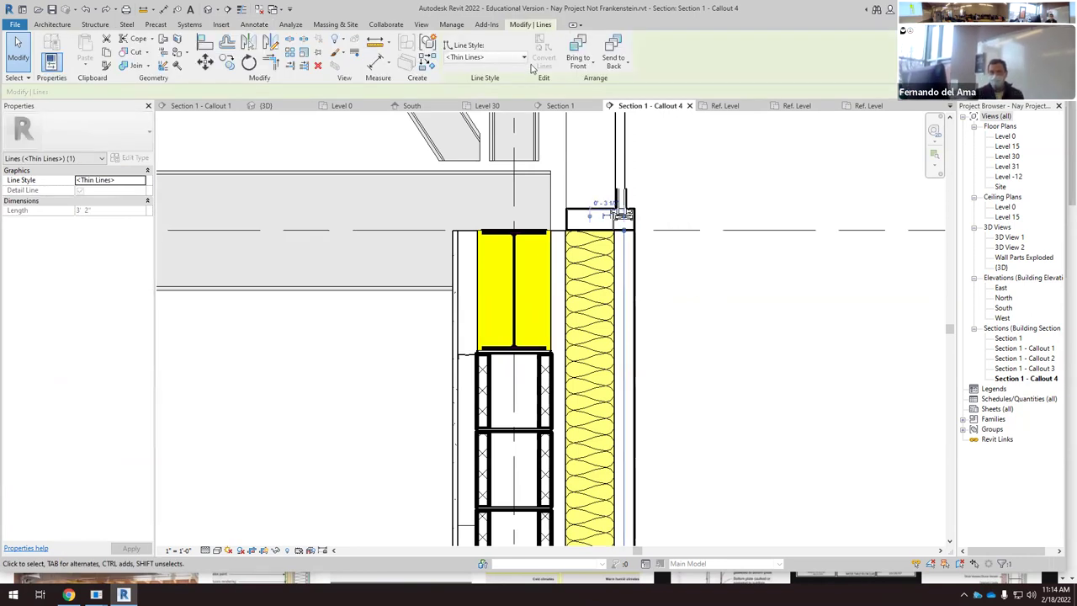
left_click(484, 56)
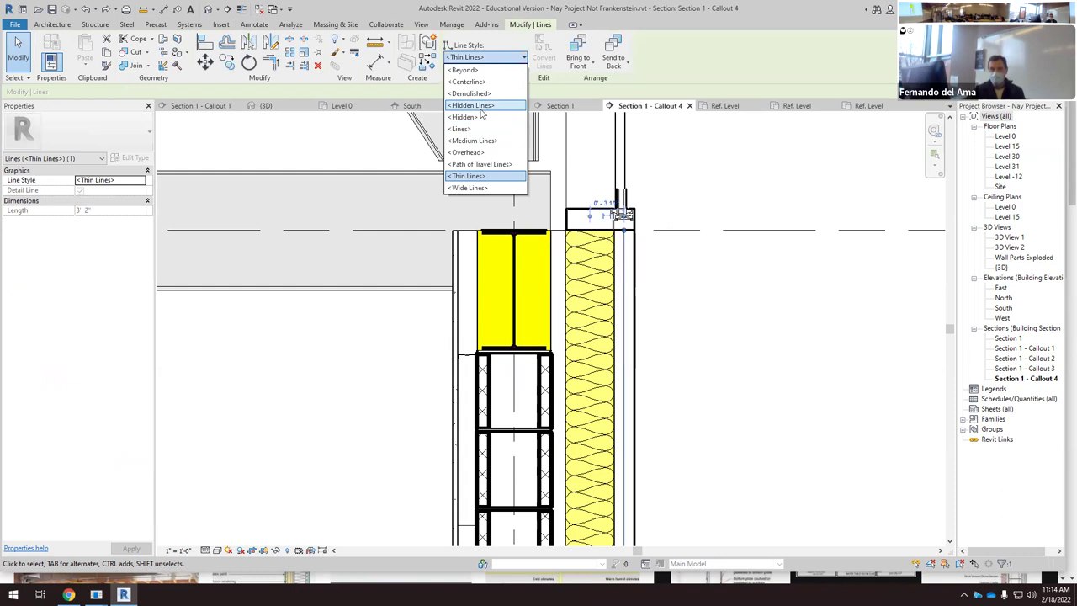
left_click(476, 117)
left_click(779, 325)
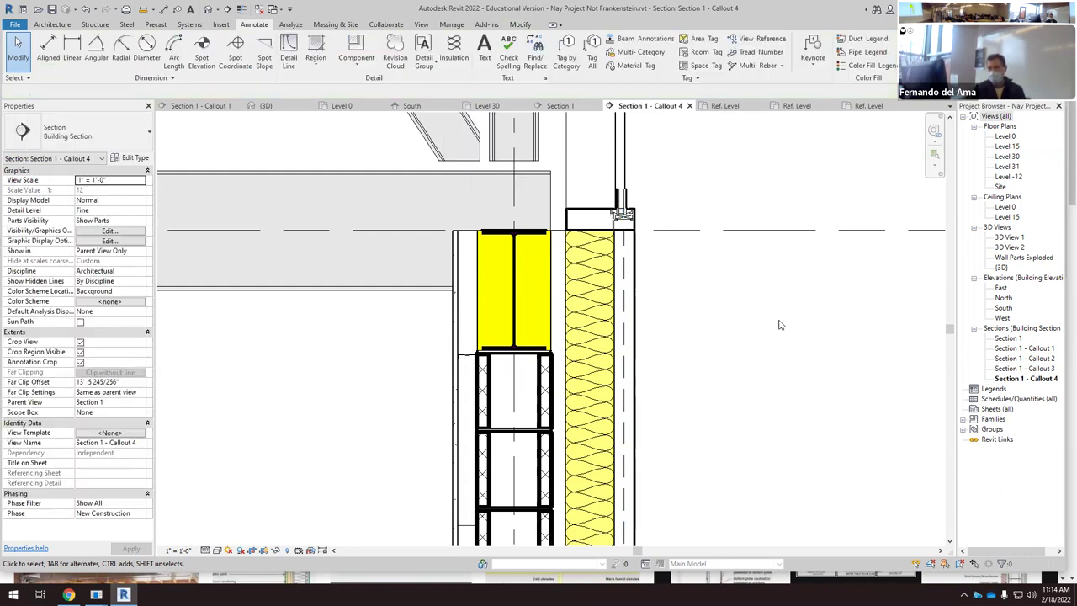
Step: Override the dashed cavity line's graphics in this view with a projection line weight of 3
left_click(624, 282)
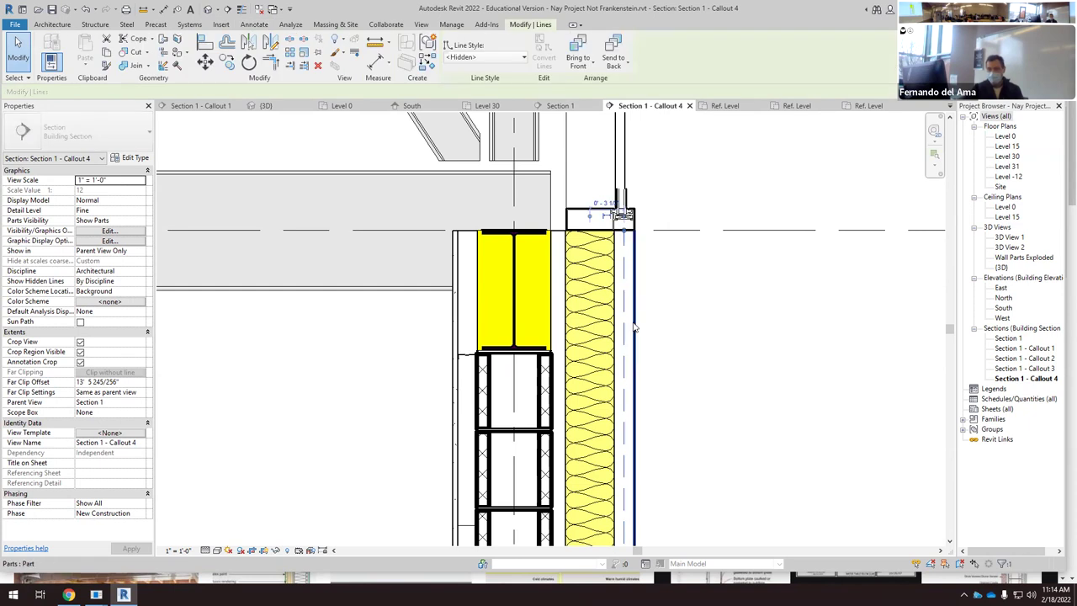
right_click(622, 271)
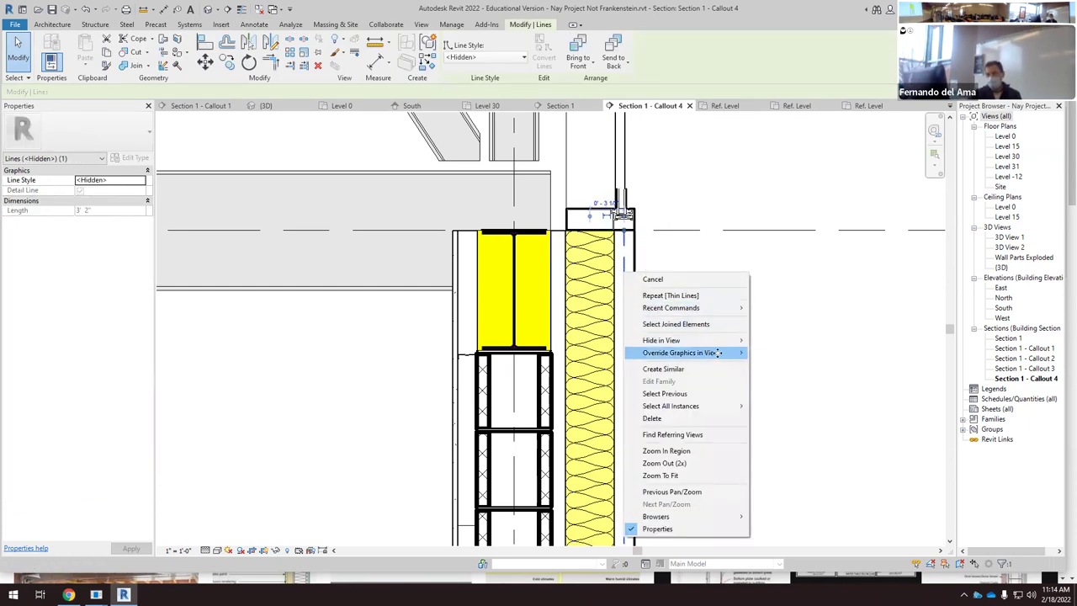
mouse_move(710, 353)
left_click(798, 354)
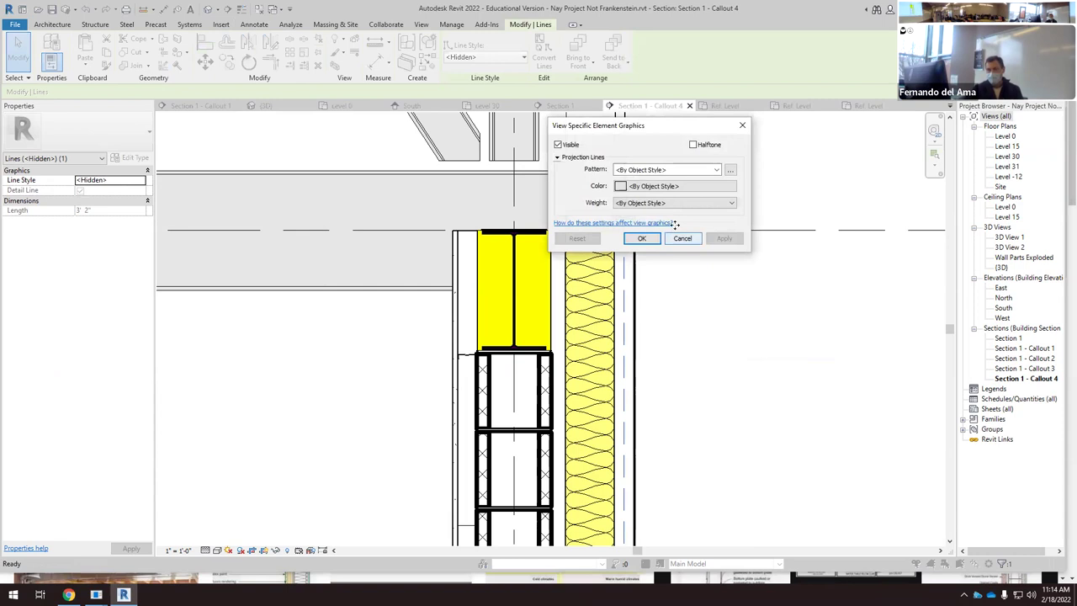
left_click(734, 203)
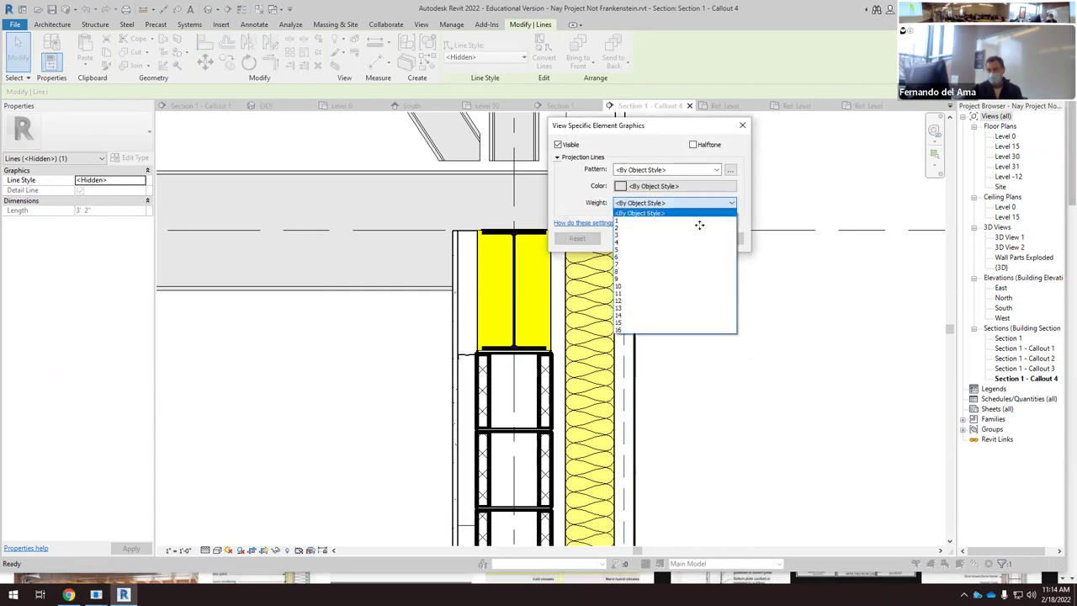
left_click(638, 233)
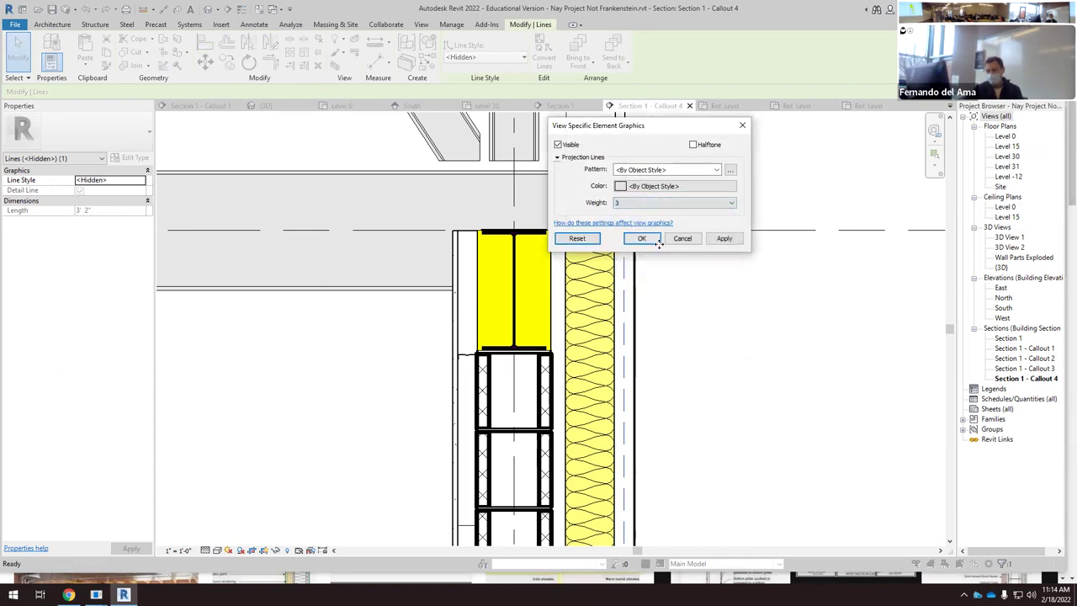
left_click(641, 238)
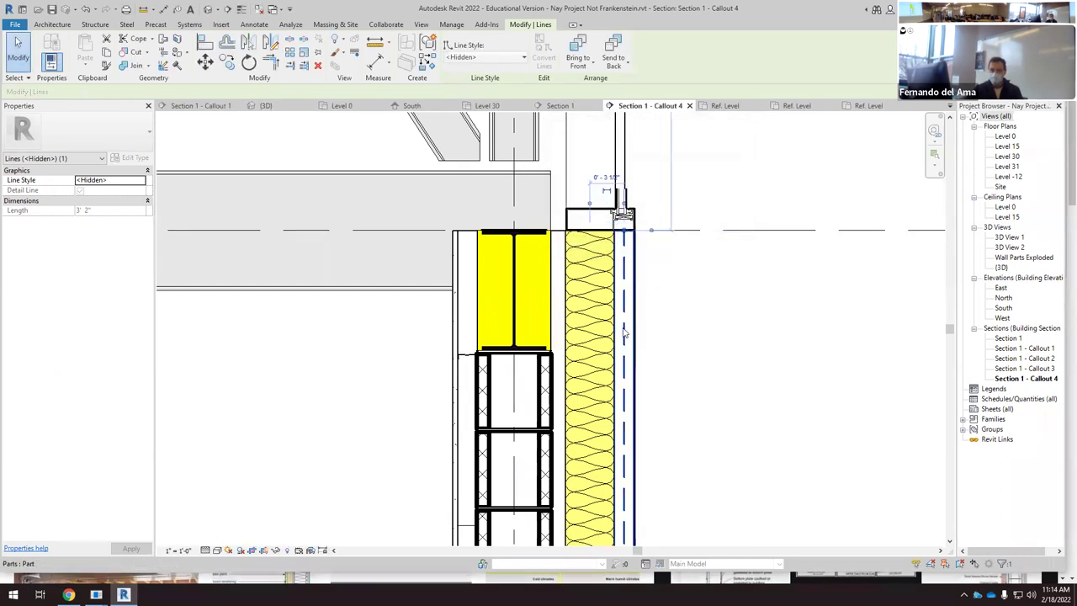
Step: Override the dashed cavity line's graphics by element with a projection line weight of 5
right_click(623, 304)
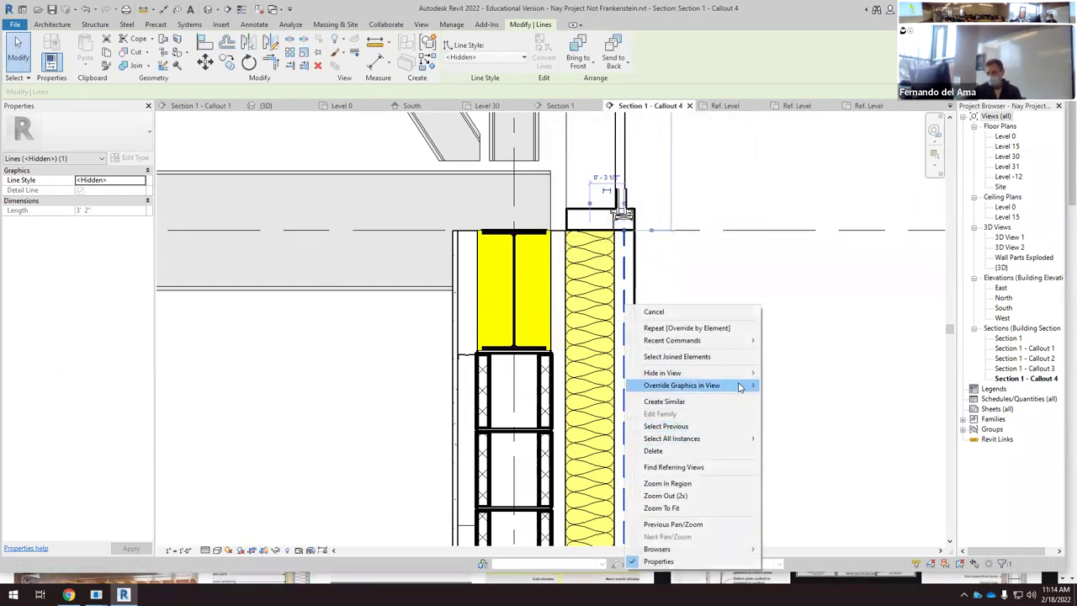
mouse_move(743, 387)
left_click(786, 385)
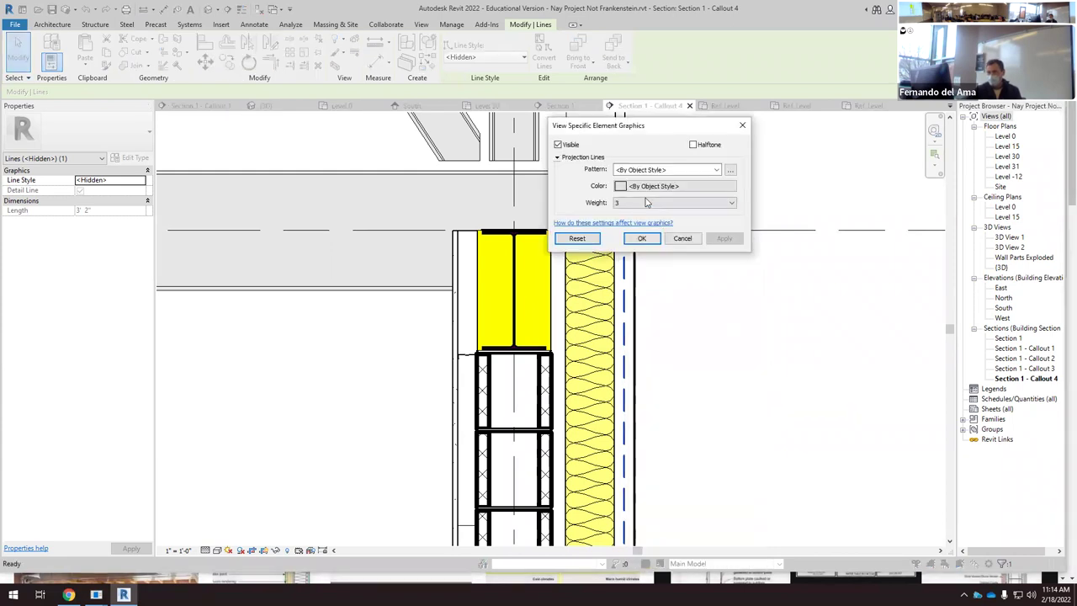
left_click(723, 204)
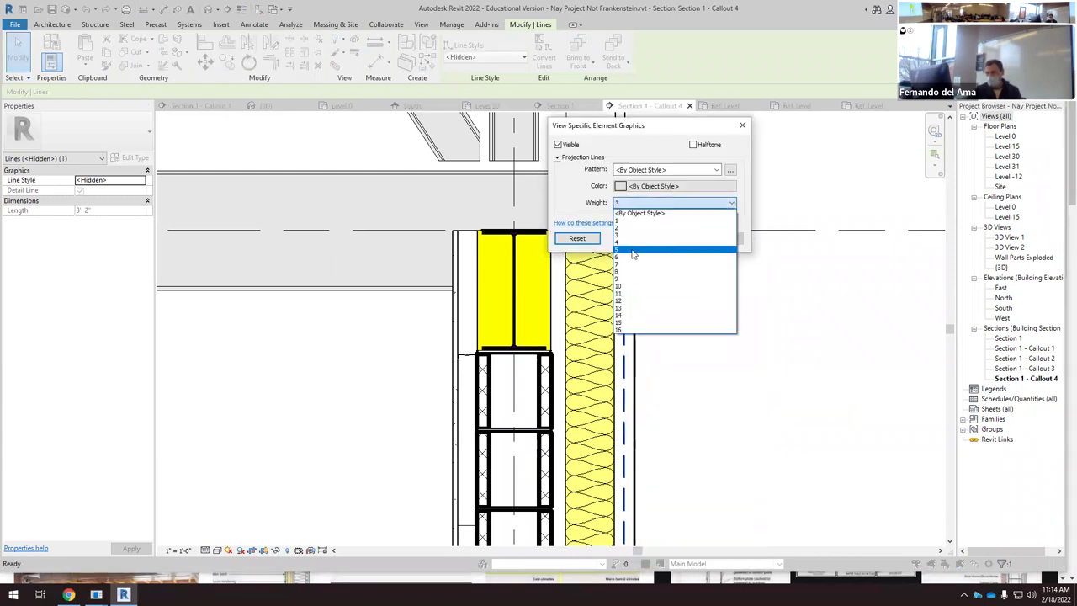
left_click(634, 249)
left_click(724, 239)
left_click(641, 239)
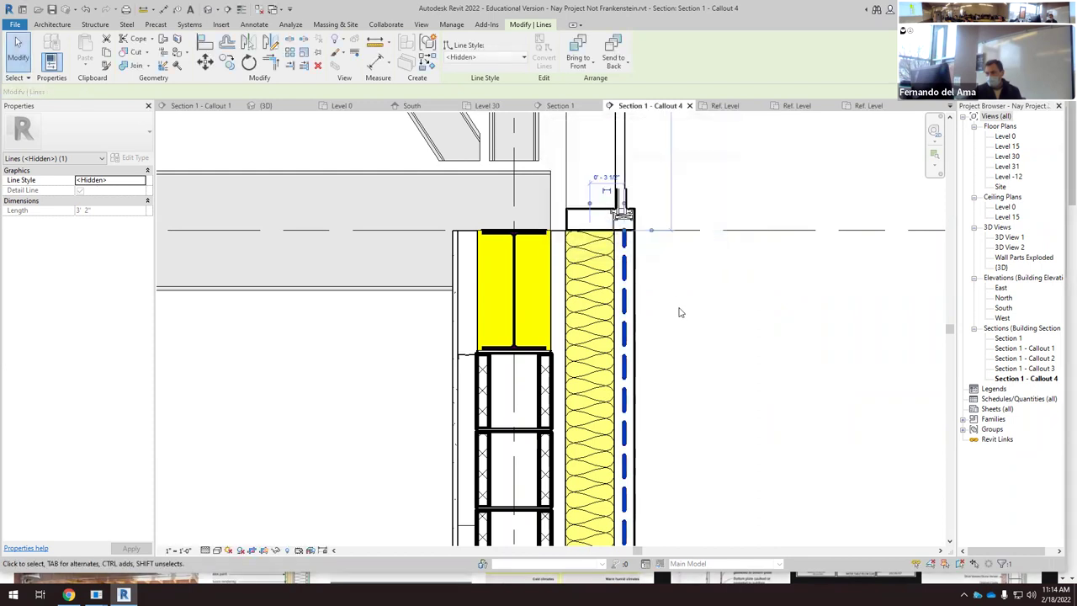
left_click(680, 312)
scroll(709, 246, "down", 2)
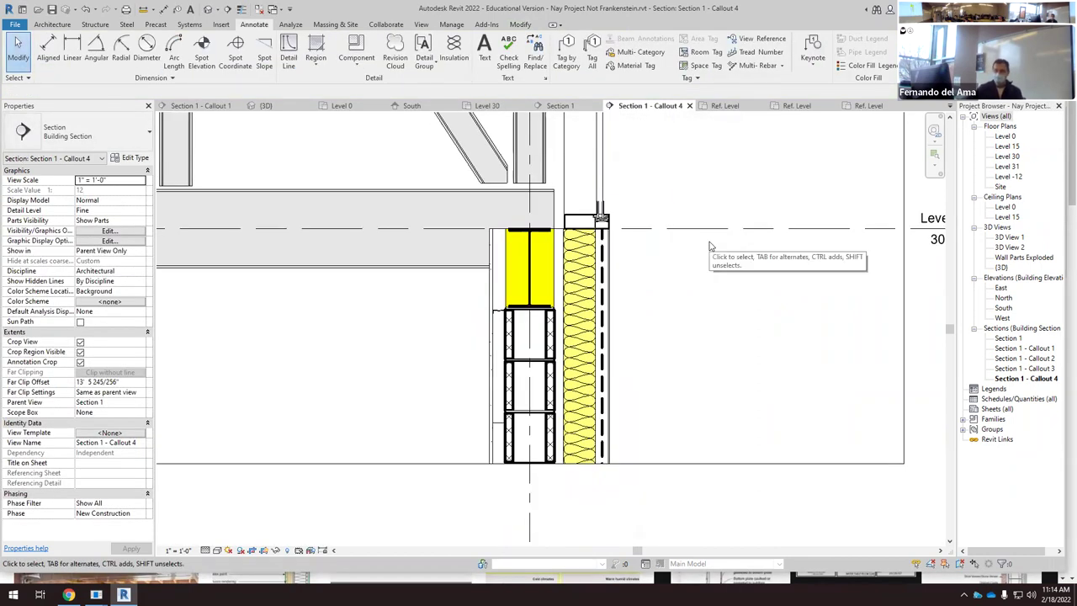
Step: Move the dashed cavity line horizontally onto the outer face of the insulation
scroll(629, 269, "up", 3)
left_click(585, 282)
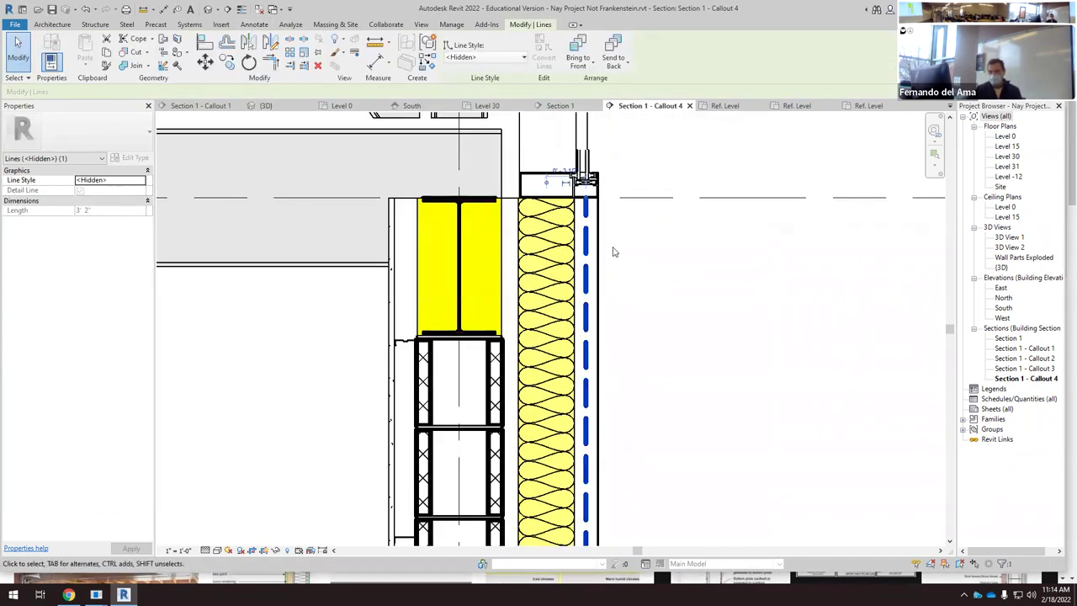
scroll(610, 247, "up", 2)
left_click(205, 62)
scroll(543, 169, "up", 2)
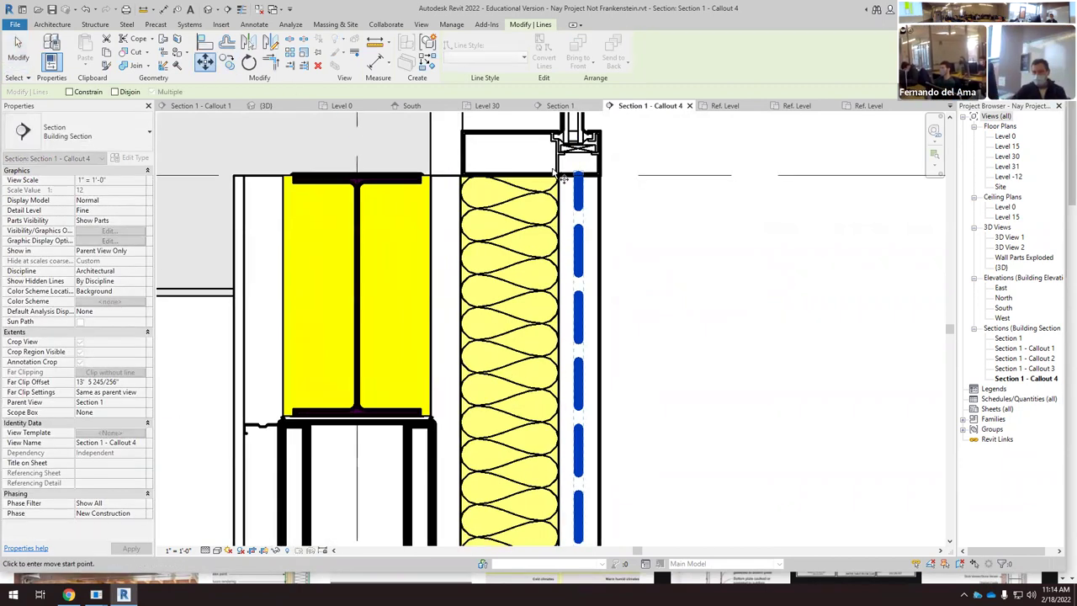
left_click(574, 179)
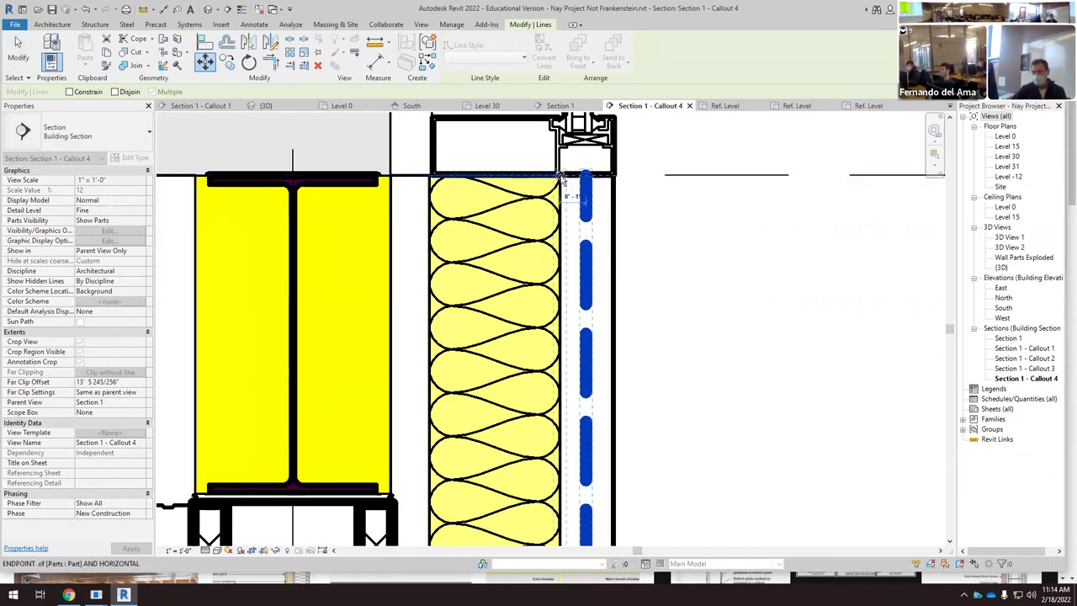
left_click(551, 179)
scroll(593, 214, "down", 4)
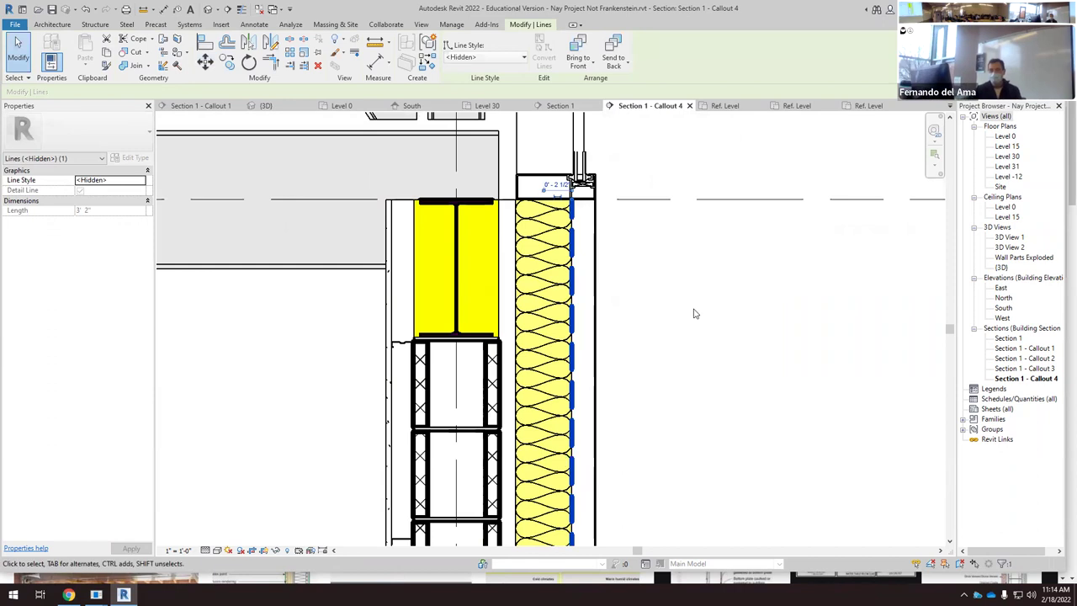
scroll(642, 319, "down", 2)
key("Escape")
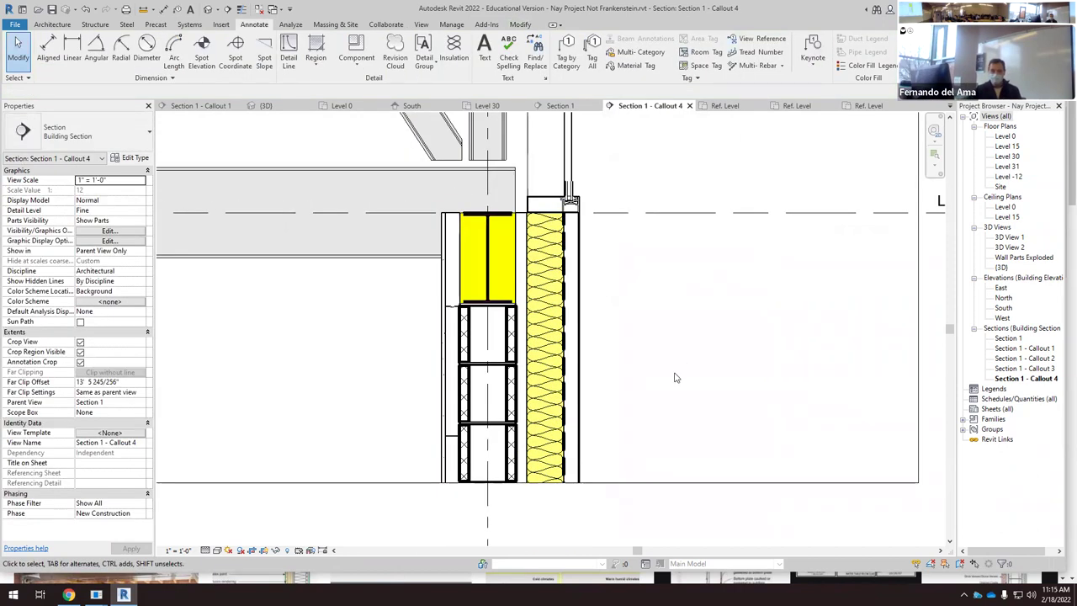
Step: Override the color of the dashed line on the insulation's outer face by element to Blue
scroll(623, 410, "up", 3)
left_click(538, 425)
right_click(540, 425)
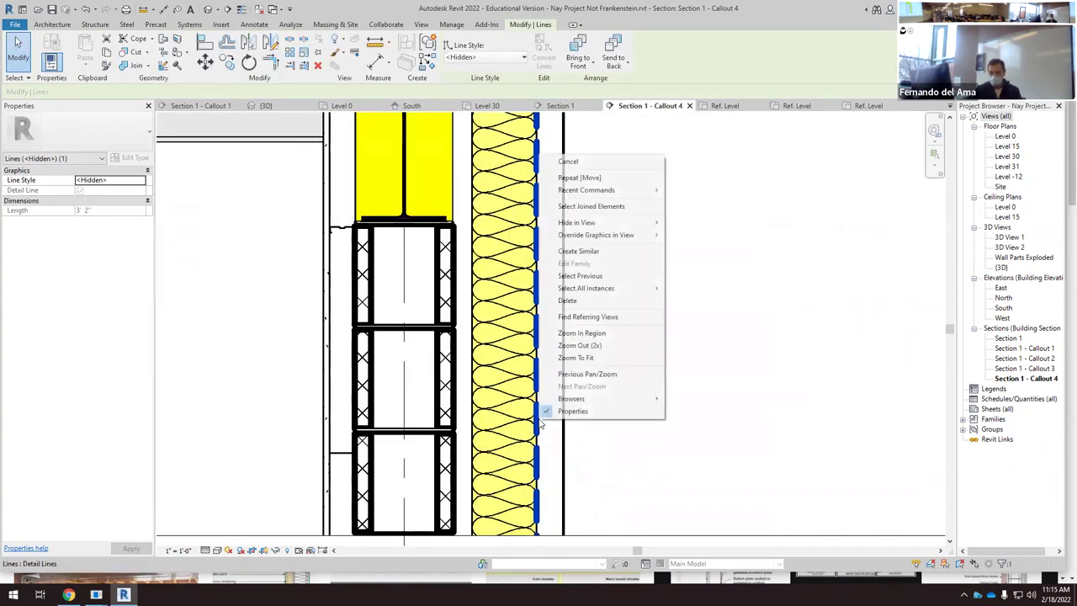
mouse_move(614, 235)
left_click(681, 236)
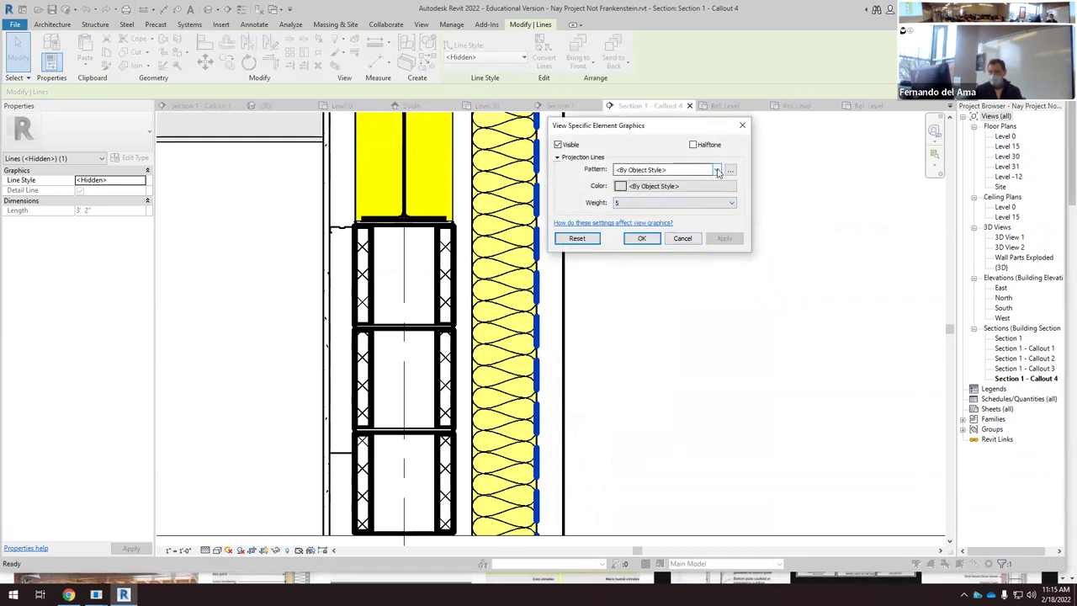
left_click(716, 170)
left_click(627, 186)
left_click(627, 186)
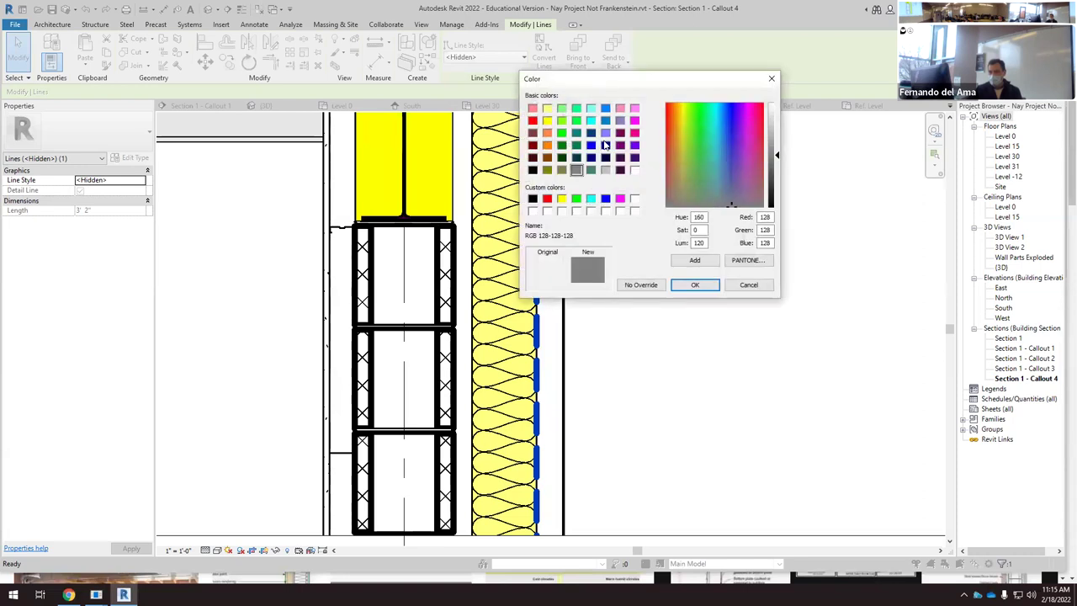
left_click(592, 145)
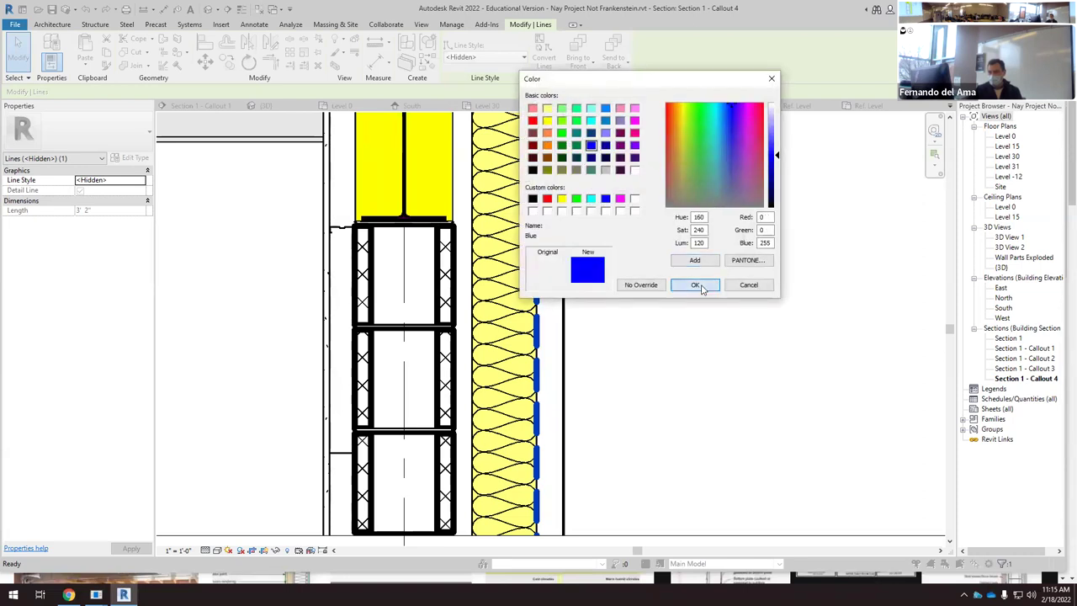
left_click(695, 285)
left_click(724, 239)
left_click(642, 238)
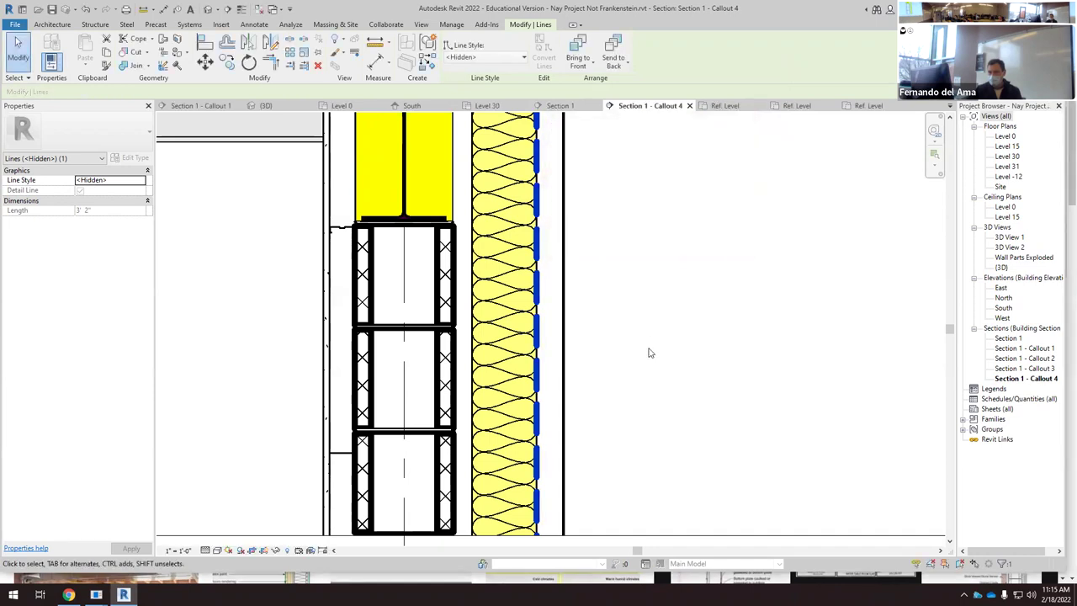
left_click(646, 350)
scroll(600, 344, "down", 2)
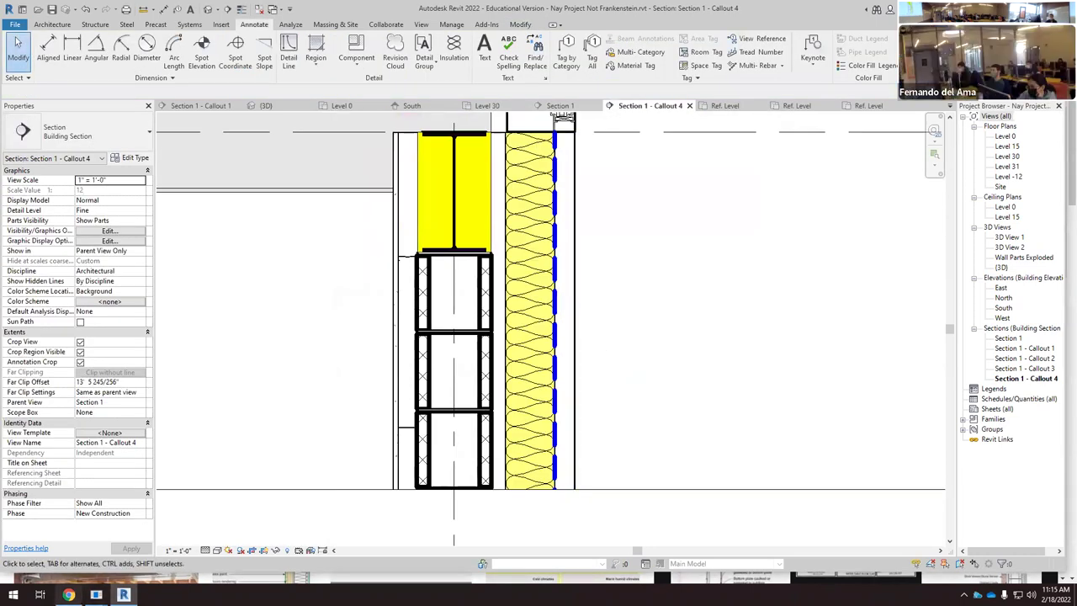
Step: Switch to the browser to examine the air/vapor barrier reference detail, and return to the Revit wall section
left_click(68, 594)
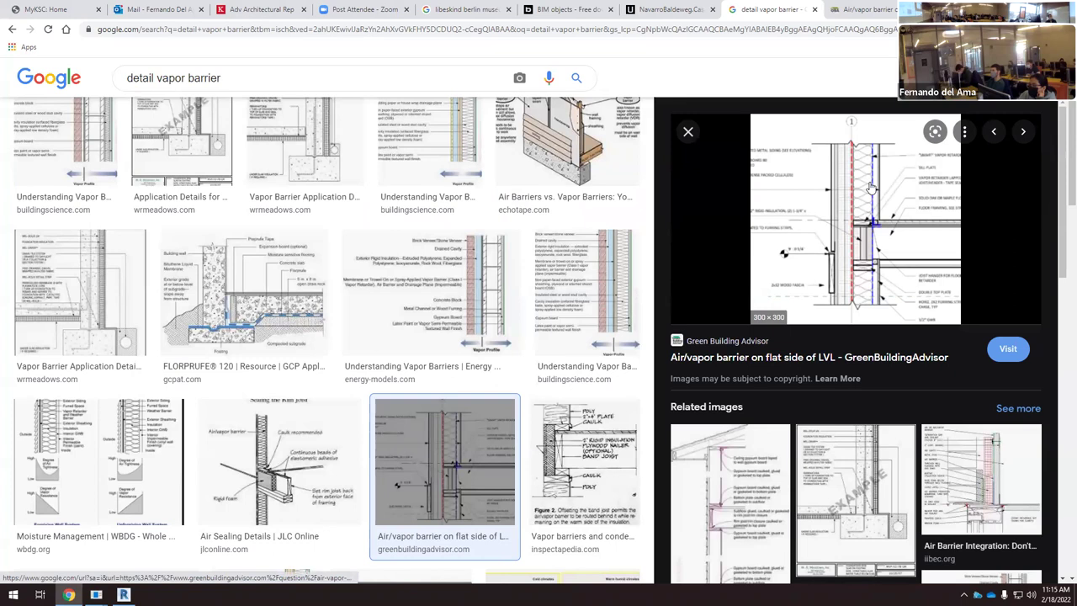
left_click(124, 595)
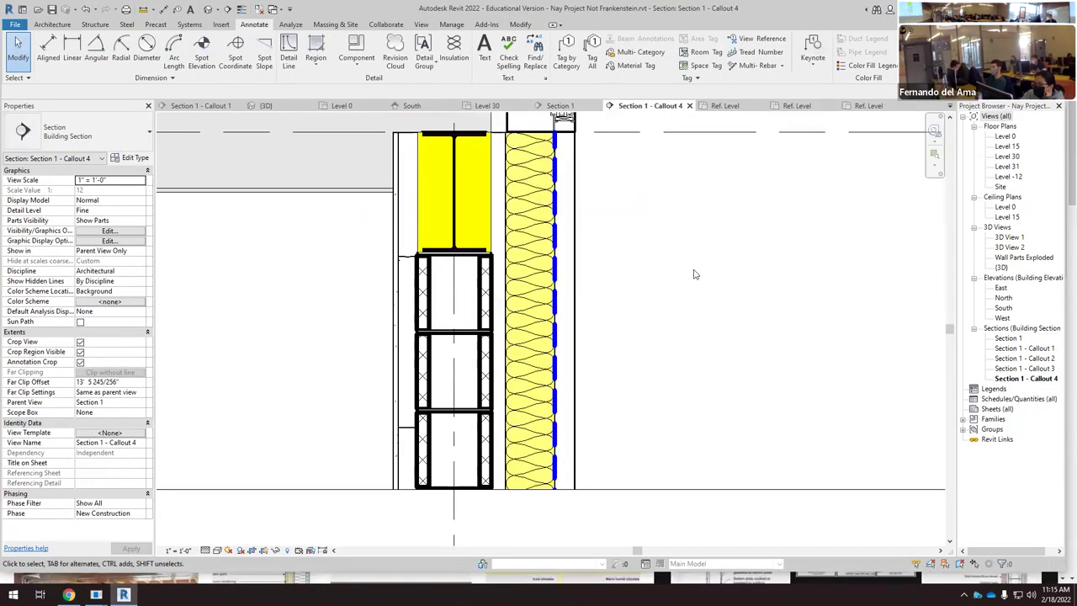
left_click(554, 303)
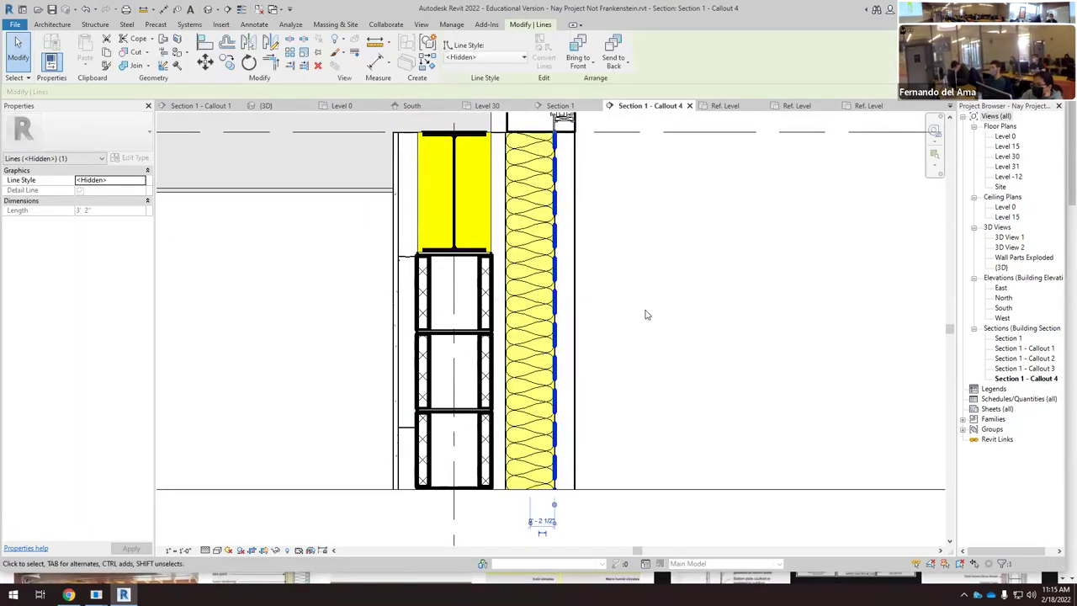
left_click(226, 61)
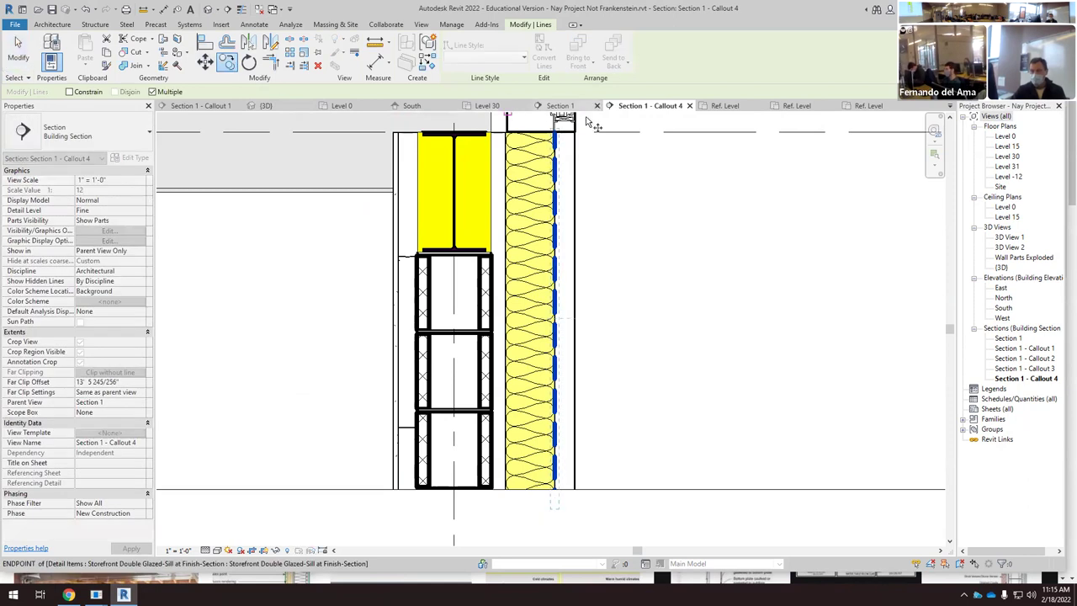
scroll(559, 143, "up", 2)
left_click(551, 138)
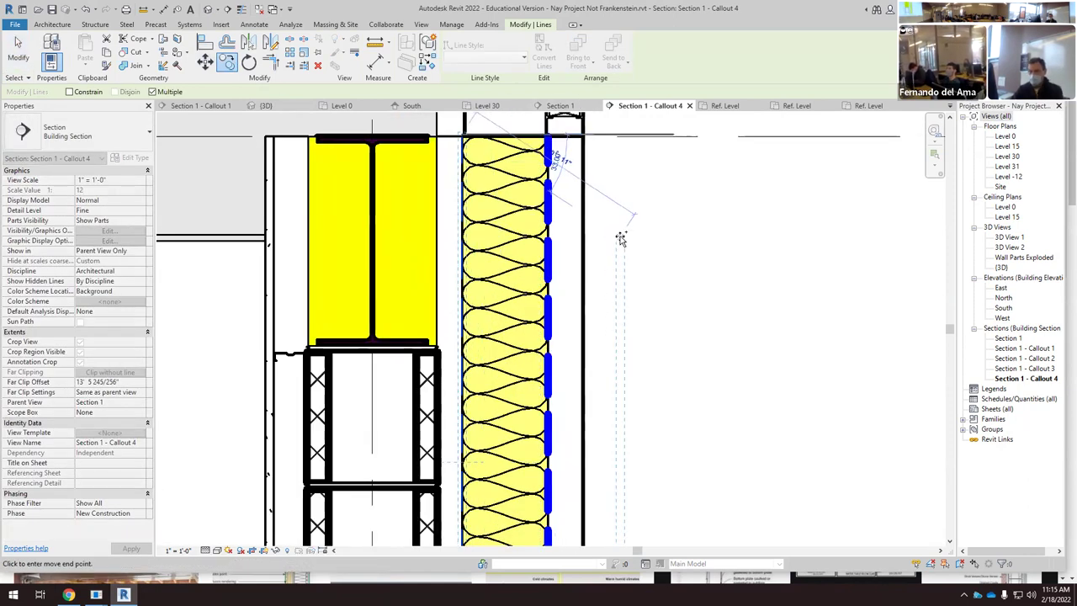
key("Escape")
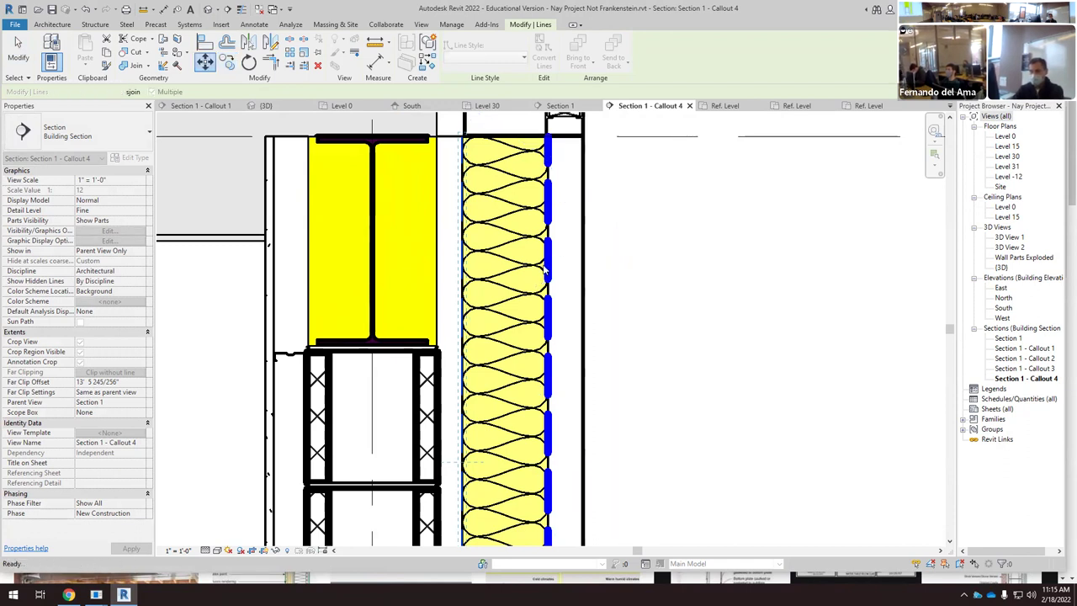
key("Escape")
Step: Copy the blue dashed line into the gap between the insulation and the steel beam
left_click(549, 265)
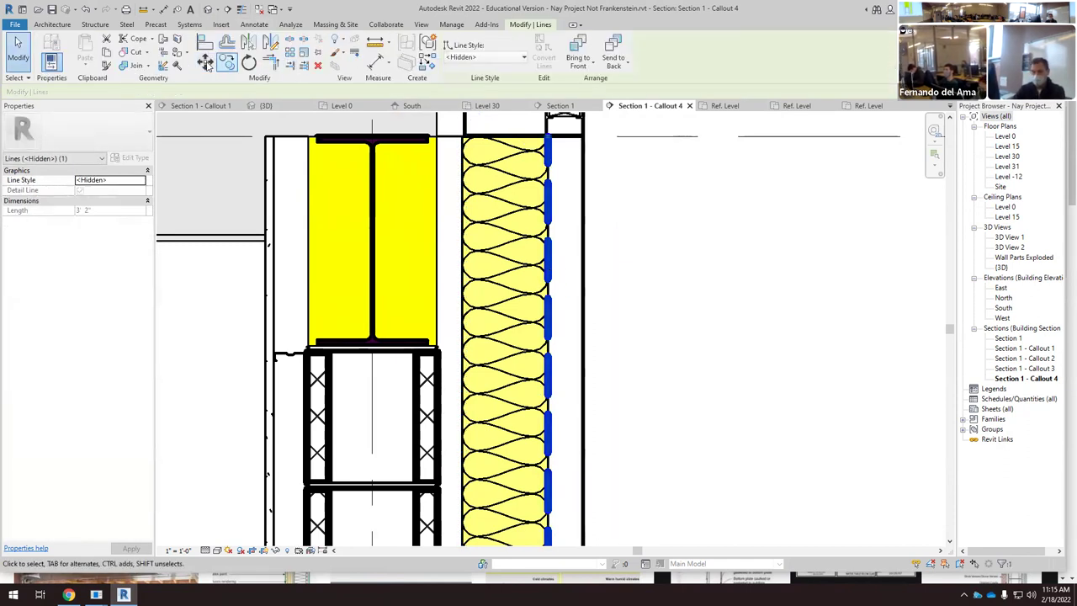
left_click(227, 65)
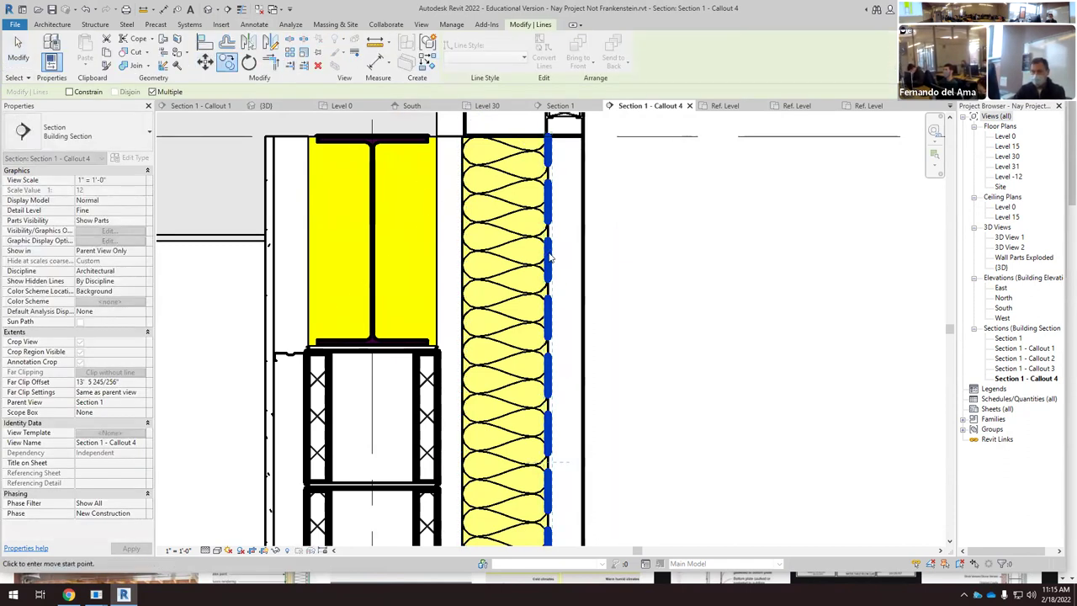
left_click(455, 255)
key("Escape")
key("Escape")
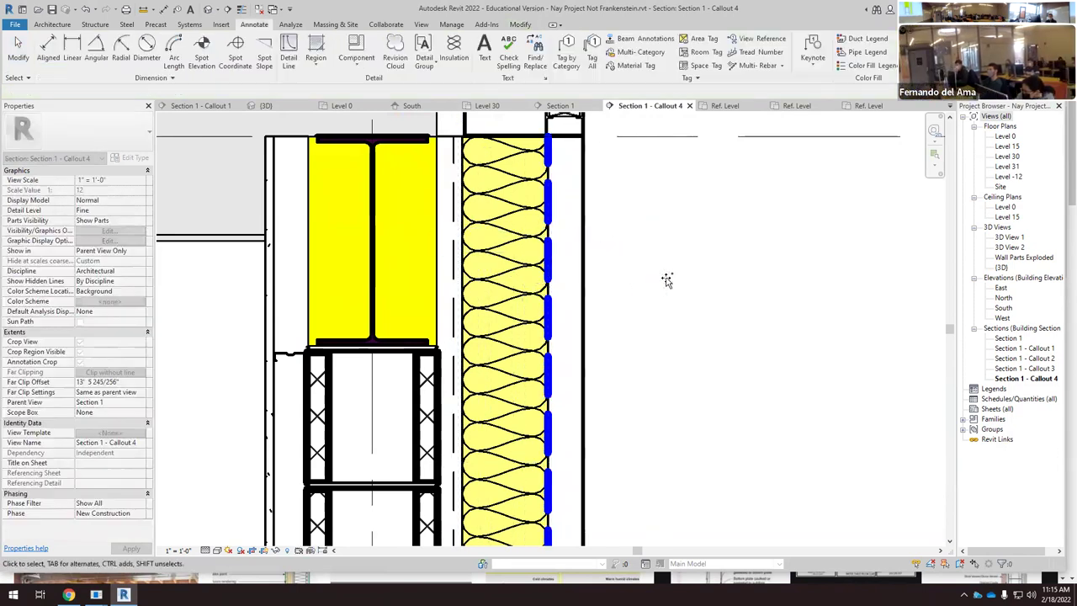
Step: Override the copied dashed line's graphics by element with projection line weight 5 and color Red
scroll(774, 225, "down", 2)
scroll(581, 262, "up", 3)
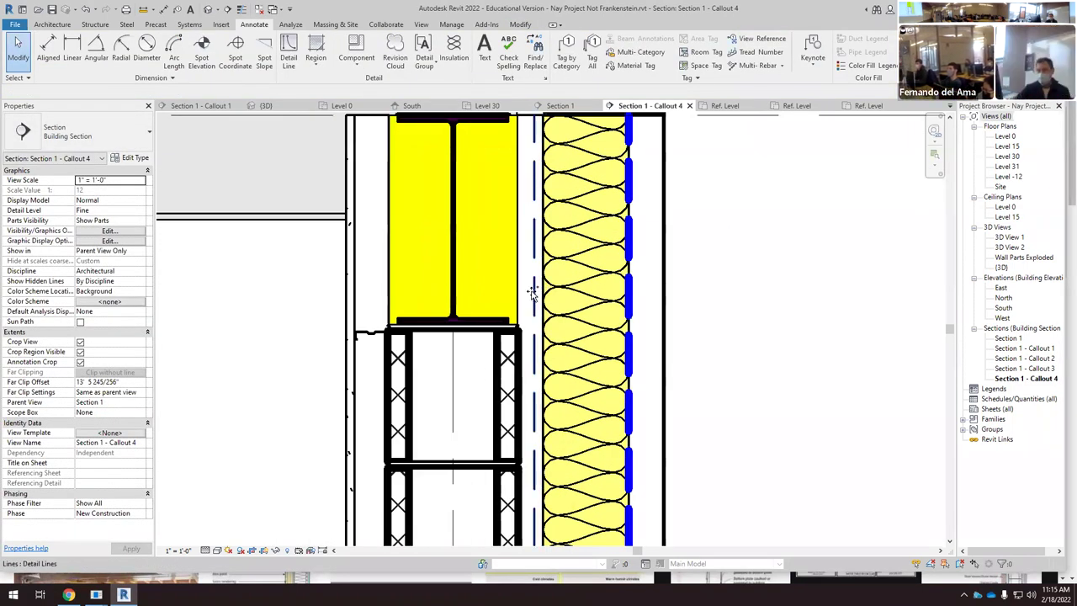
left_click(531, 292)
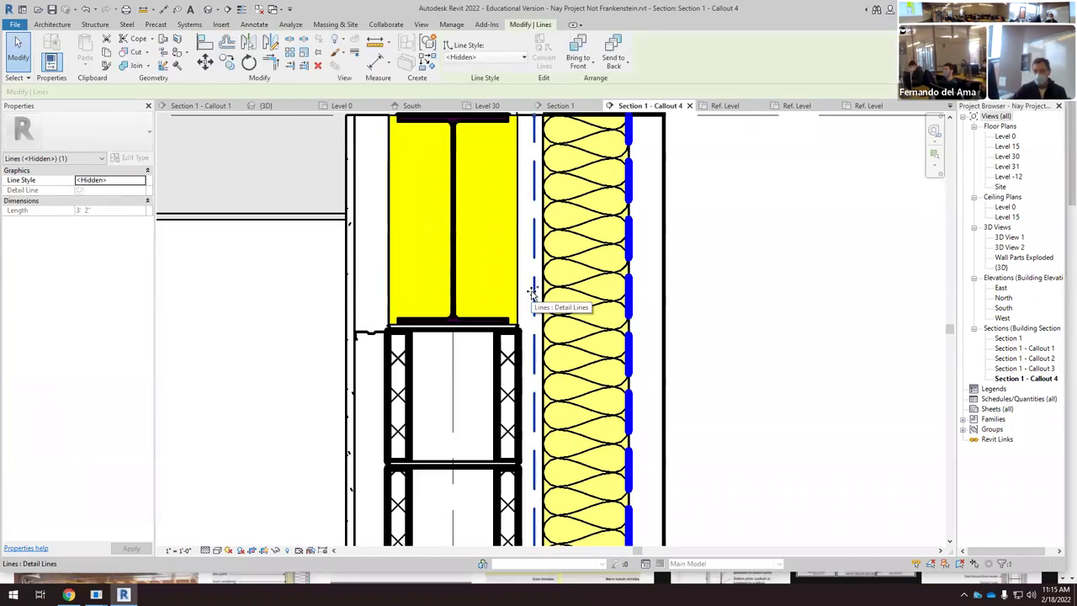
right_click(531, 292)
mouse_move(641, 375)
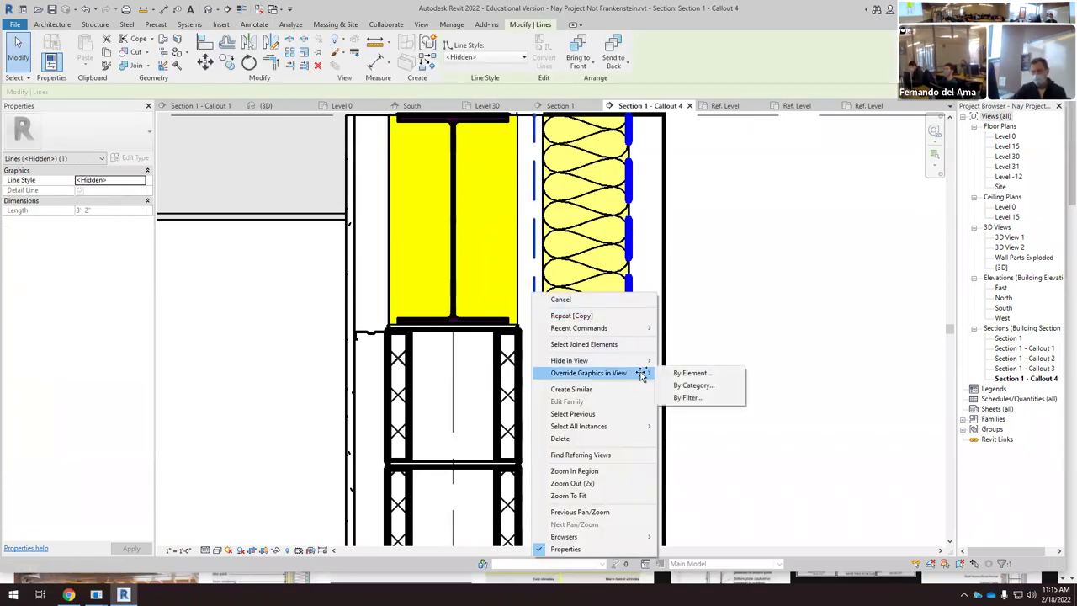
left_click(699, 372)
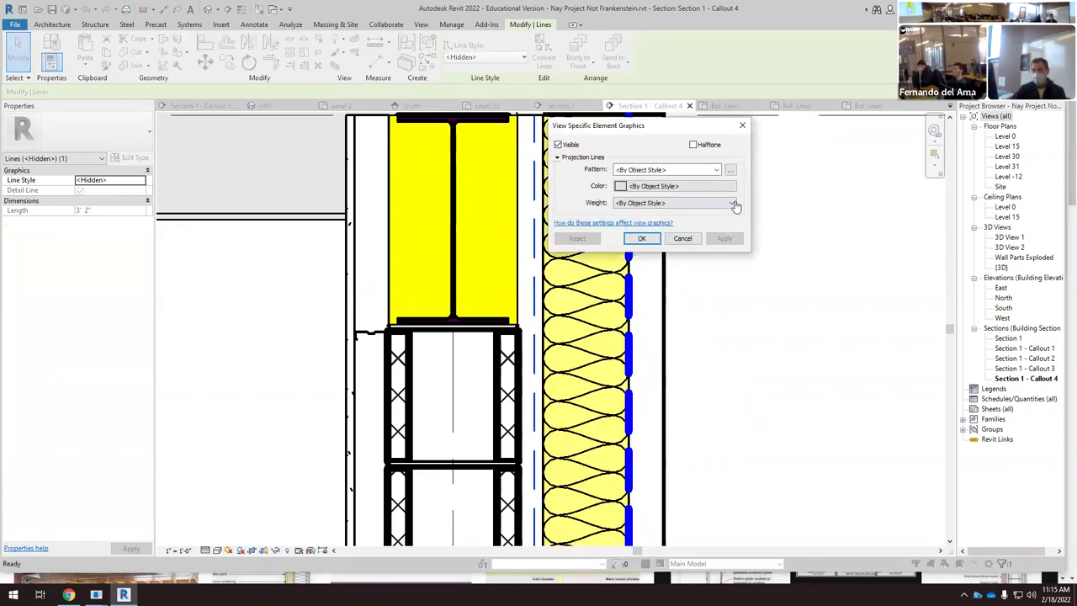
left_click(735, 205)
left_click(632, 253)
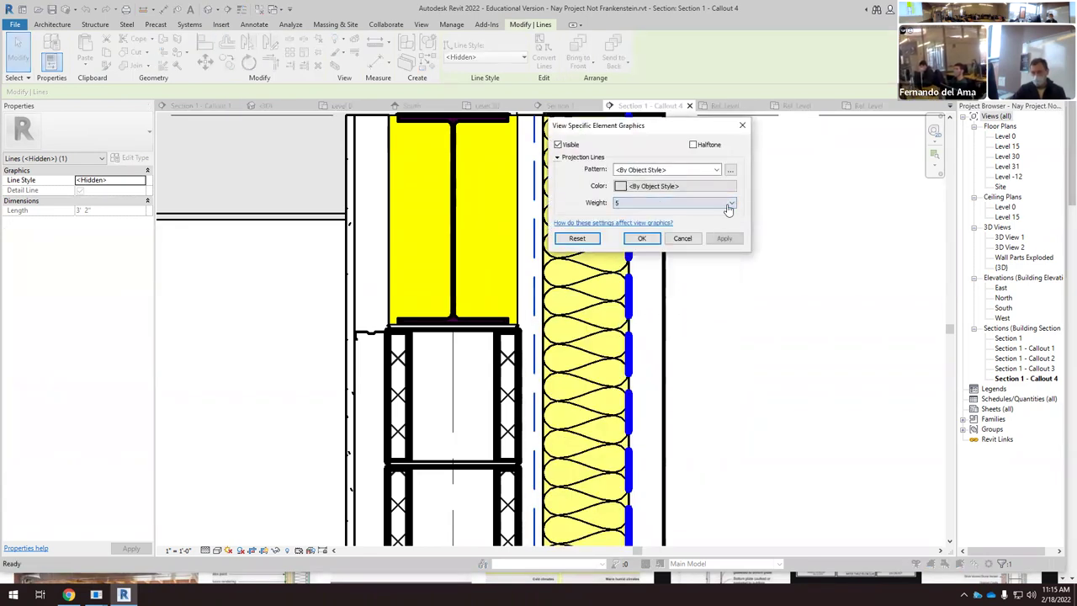
left_click(620, 186)
left_click(547, 199)
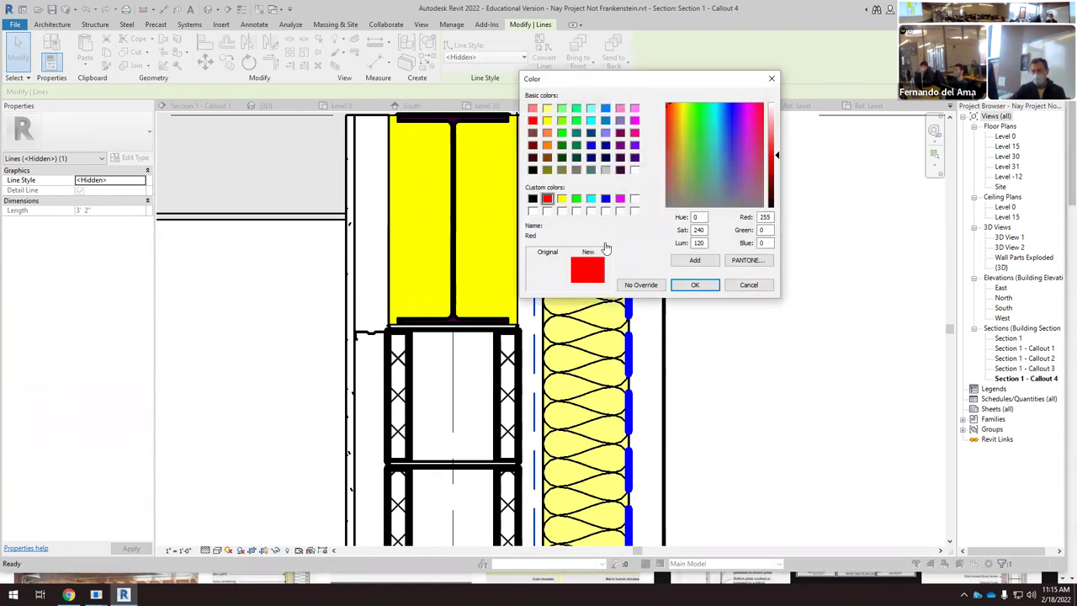
left_click(694, 287)
left_click(725, 239)
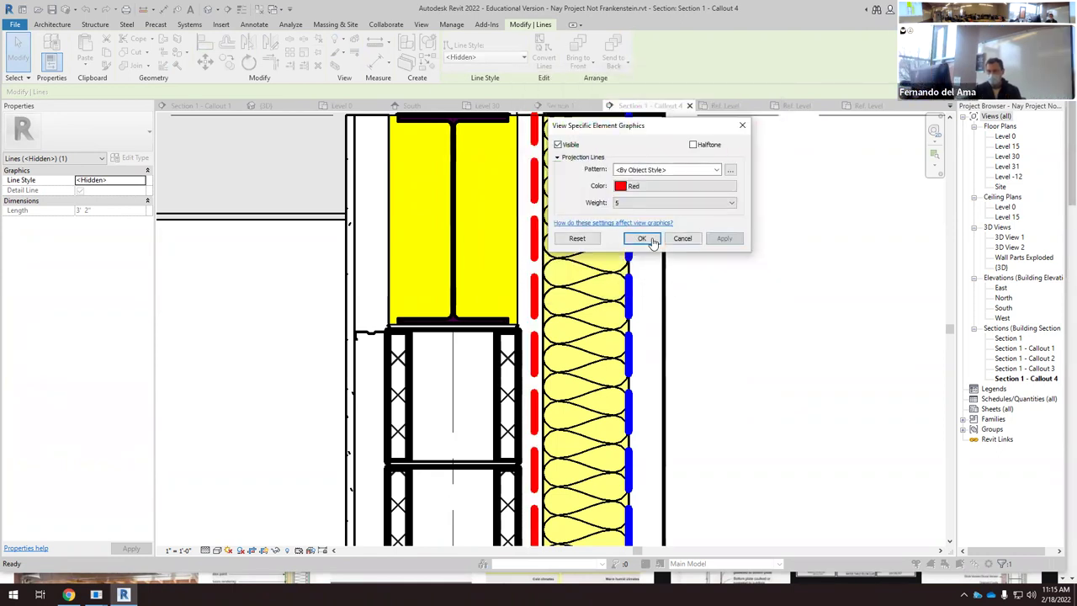
left_click(643, 239)
Step: Move the red dashed line horizontally onto the inner face of the insulation
scroll(541, 318, "down", 3)
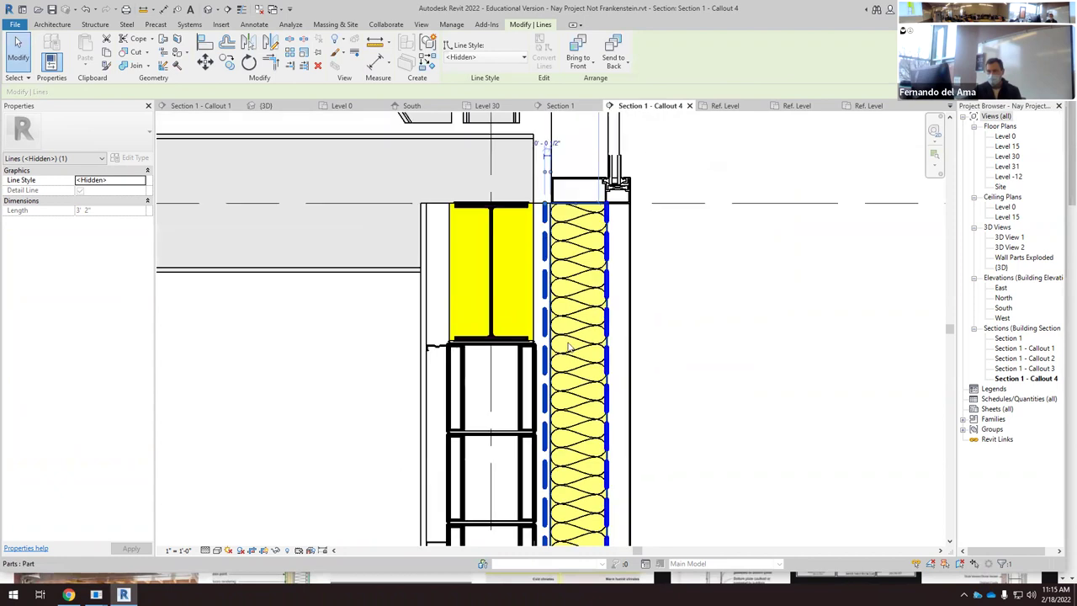
left_click(205, 61)
scroll(619, 279, "up", 4)
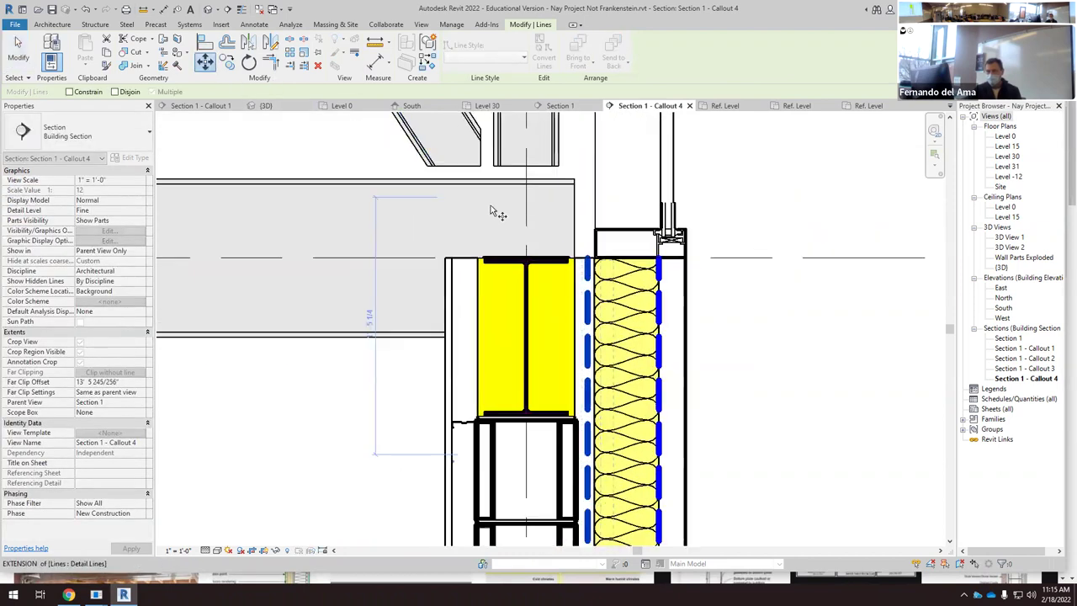
left_click(619, 279)
left_click(632, 276)
scroll(605, 301, "down", 5)
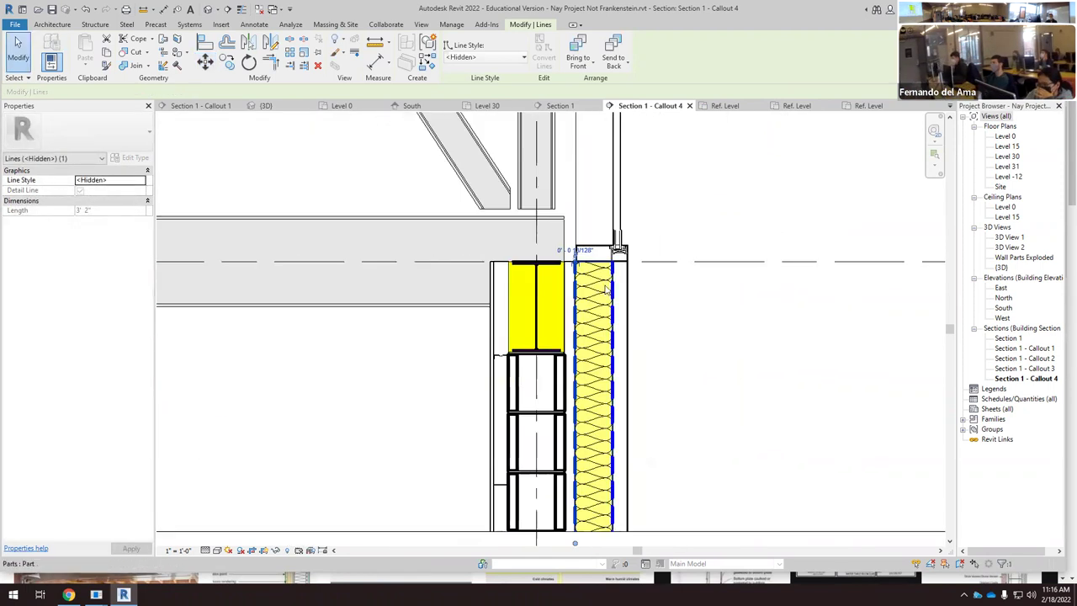
Step: Examine the red and blue barrier lines in the wall section and compare them with the air/vapor barrier reference in the browser
key("Escape")
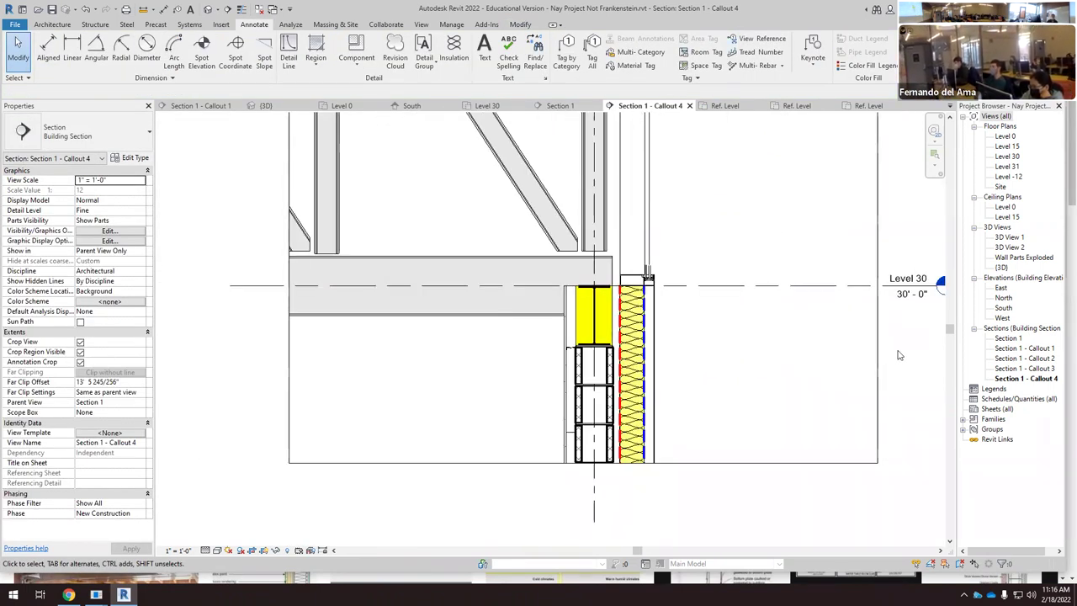
scroll(644, 397, "up", 3)
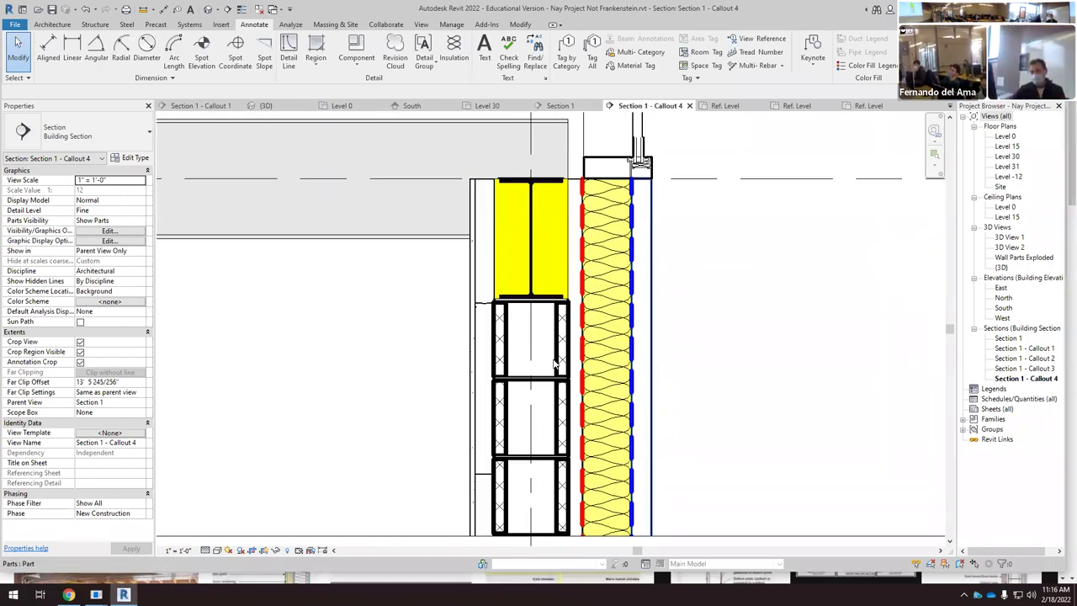
scroll(669, 330, "down", 2)
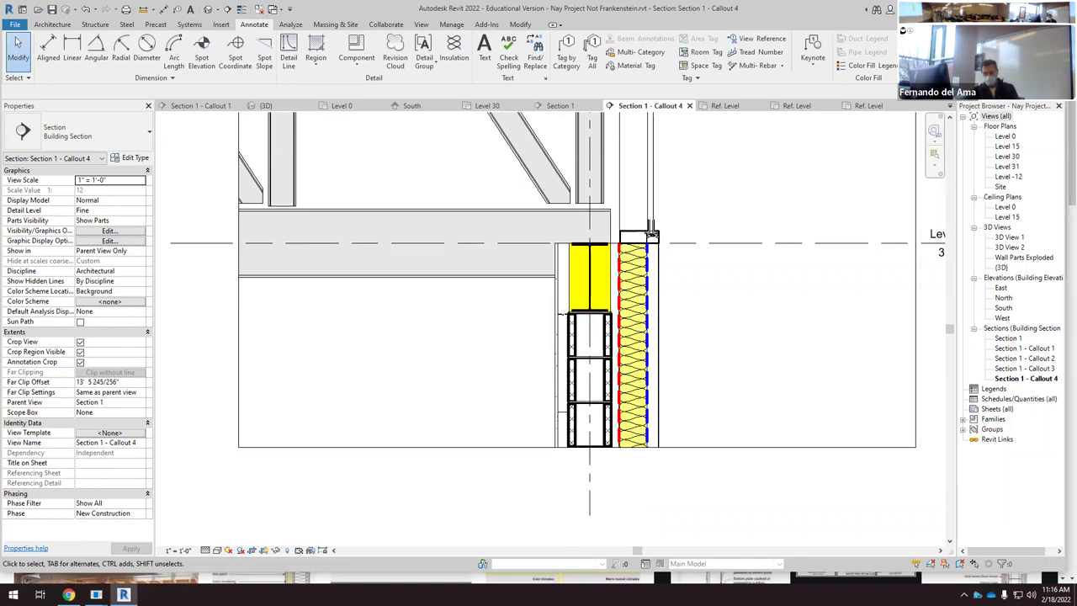
left_click(69, 594)
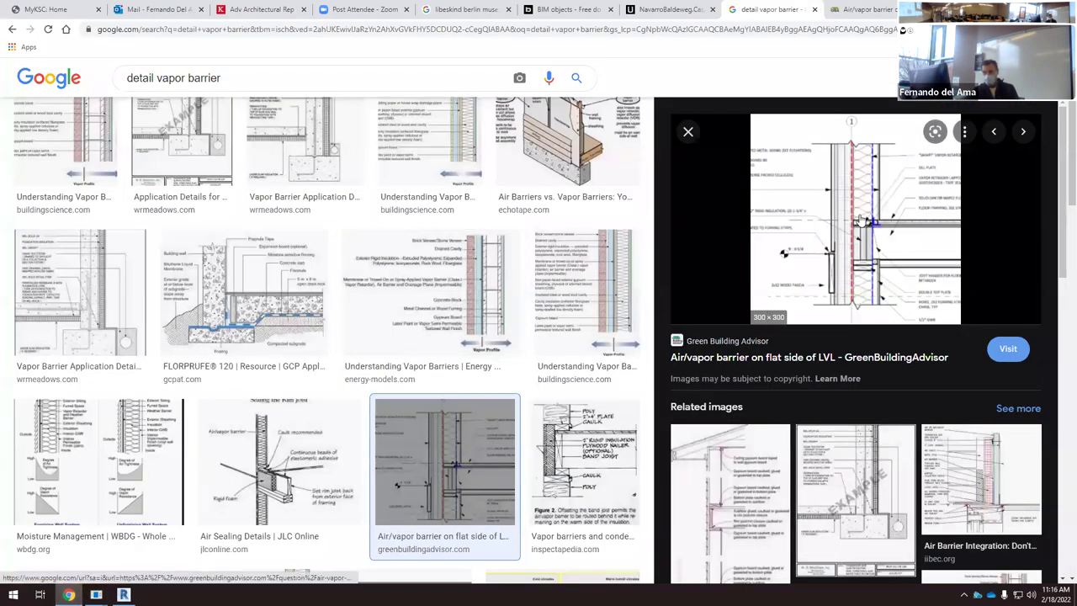
left_click(124, 595)
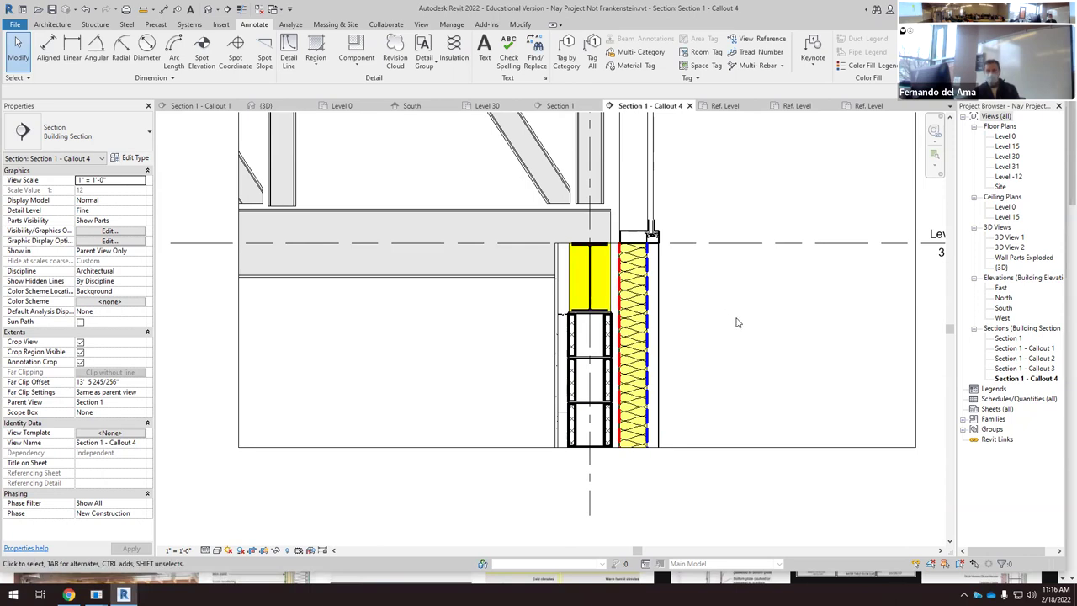
scroll(730, 360, "down", 5)
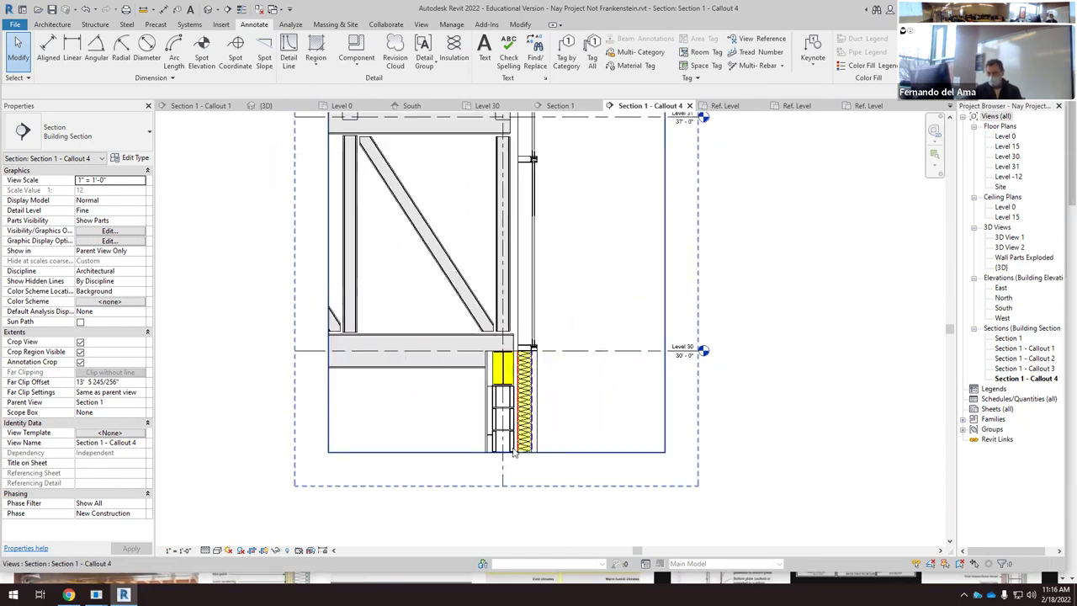
scroll(529, 370, "up", 6)
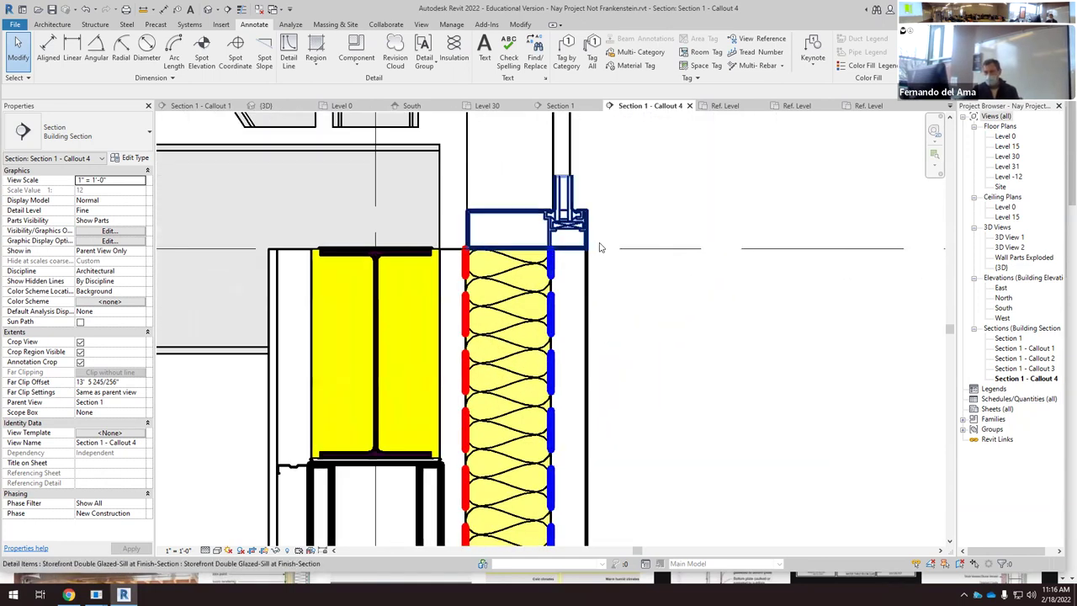
scroll(598, 247, "up", 1)
scroll(637, 245, "down", 3)
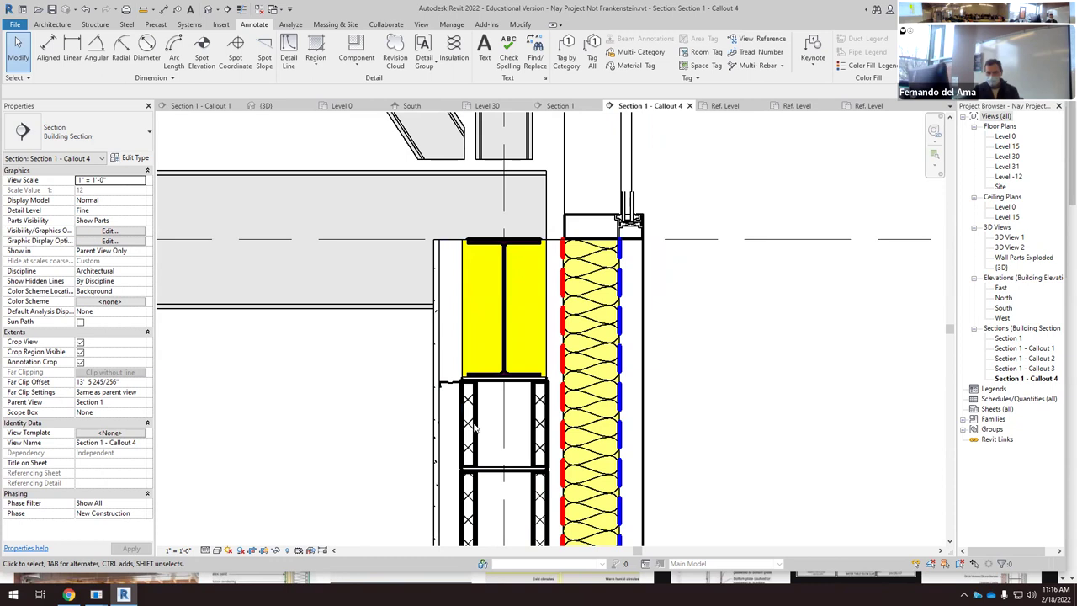
Step: Review the type properties of the CMU 8" repeating detail below the steel beam, including its available detail components
right_click(475, 429)
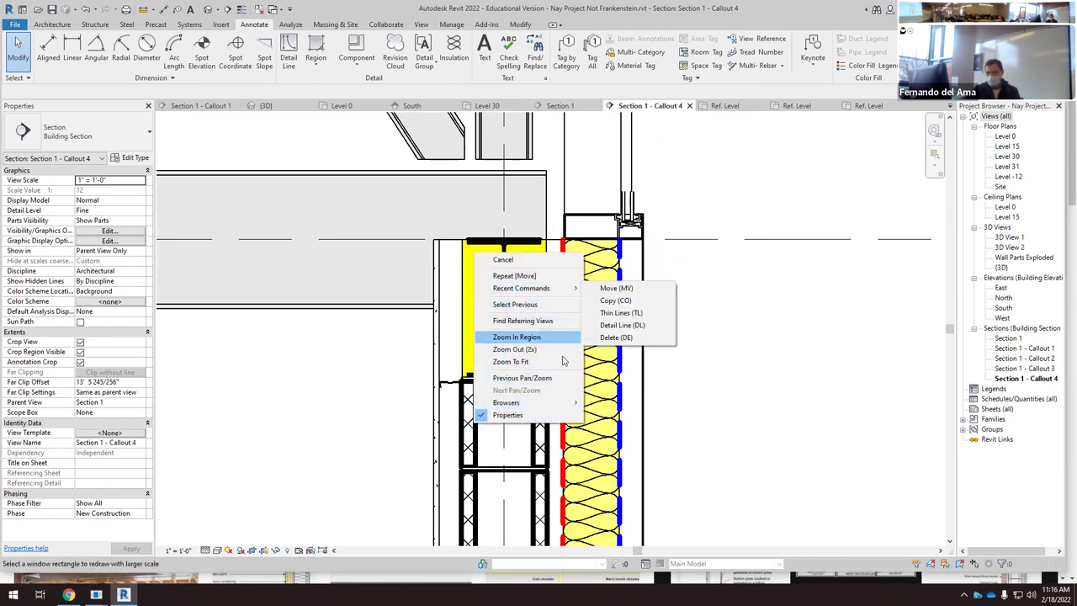
left_click(757, 414)
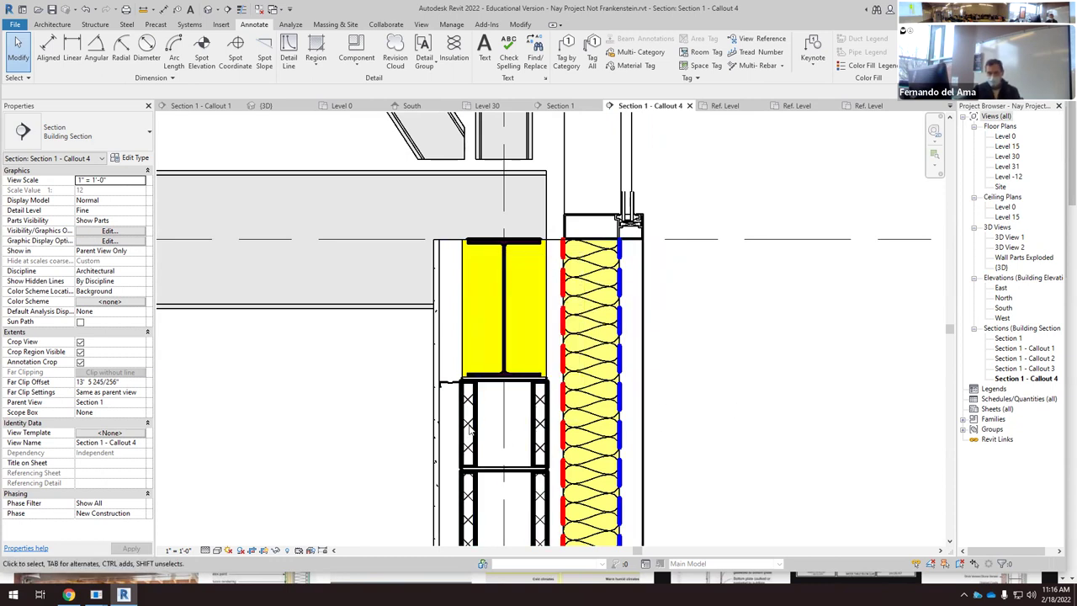
left_click(467, 429)
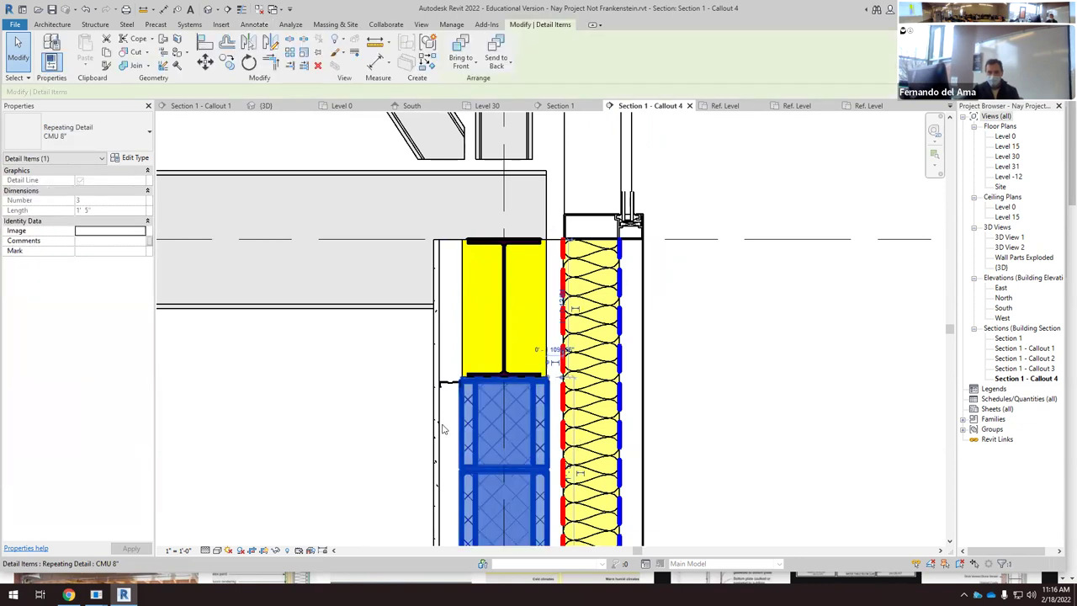
left_click(134, 157)
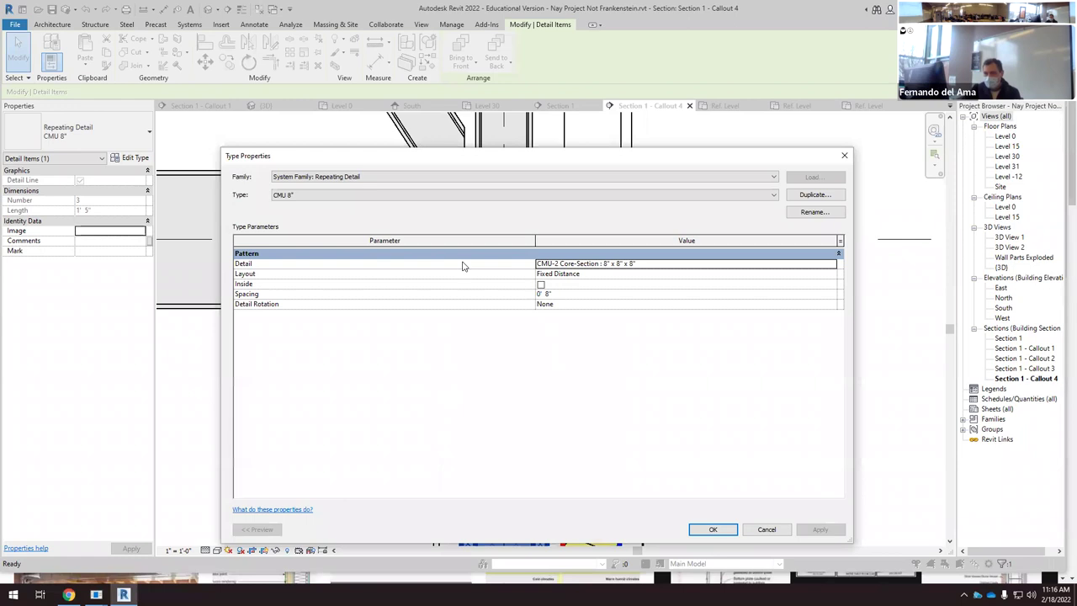
left_click(577, 264)
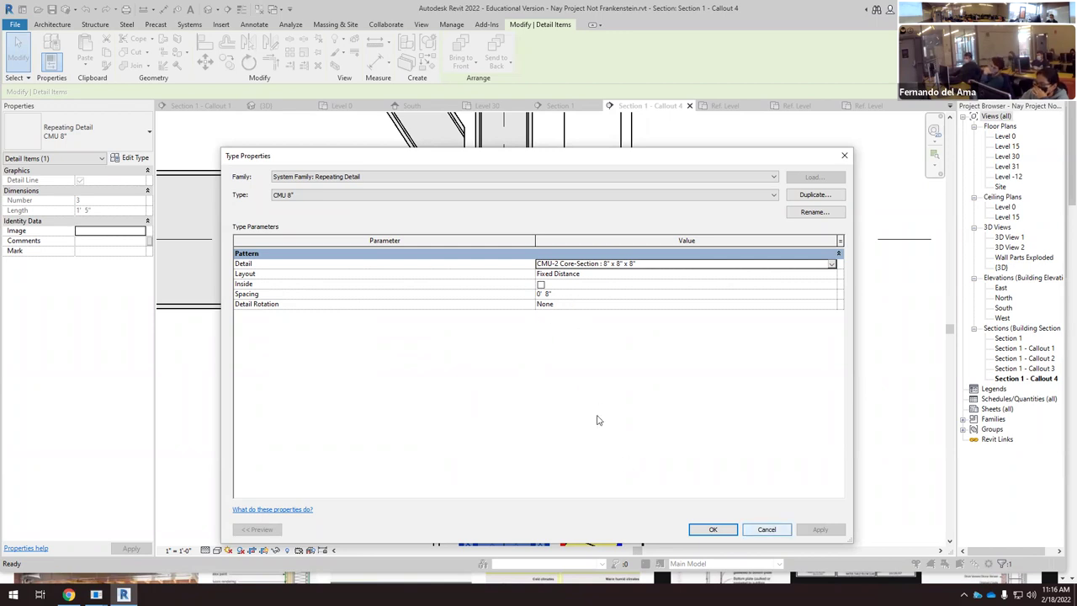
left_click(831, 265)
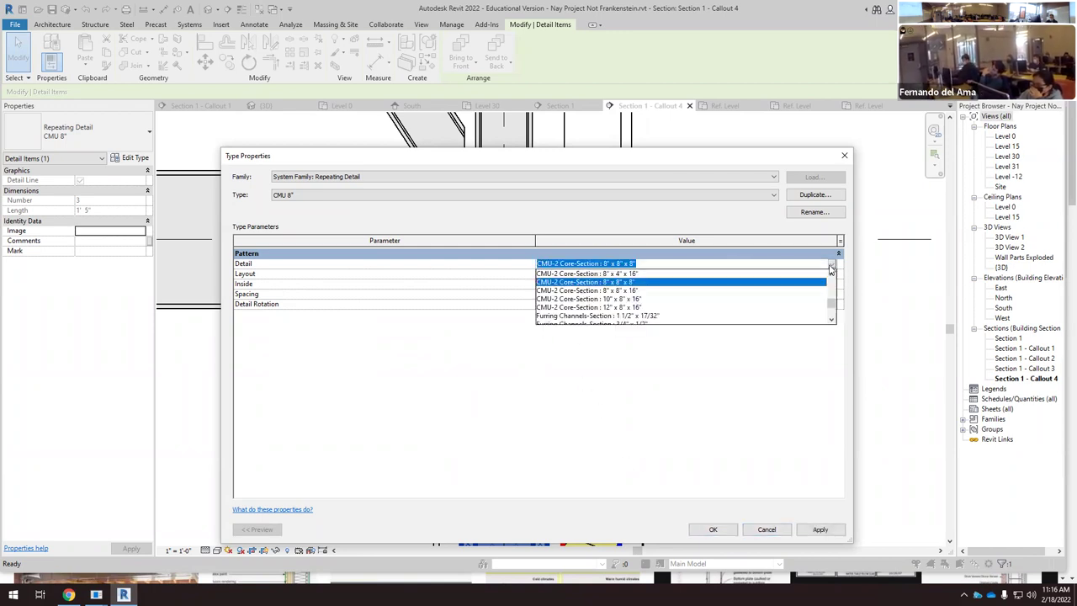
left_click(589, 366)
left_click(817, 529)
left_click(712, 530)
key("Escape")
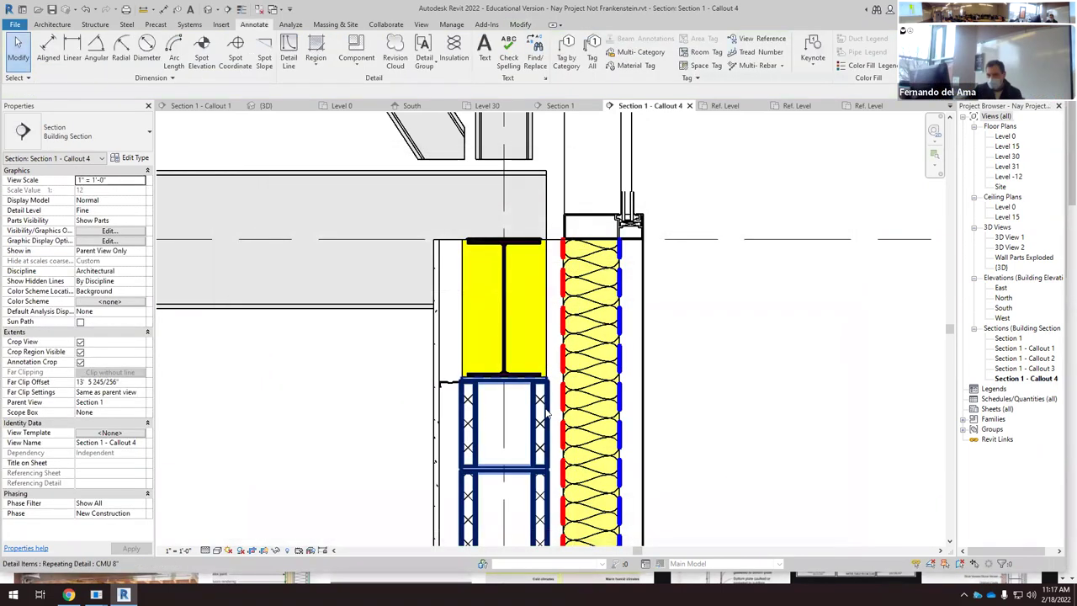
left_click(539, 414)
left_click(697, 386)
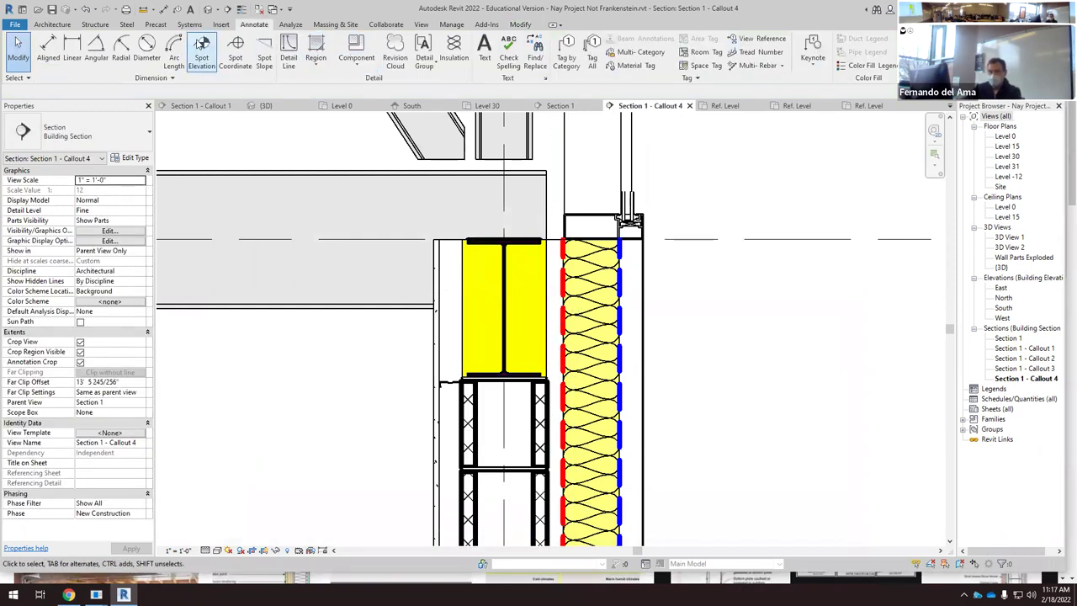
Step: Place a CMU-2 Core-Section 8" x 8" x 8" detail component in the empty space outside the wall
left_click(220, 24)
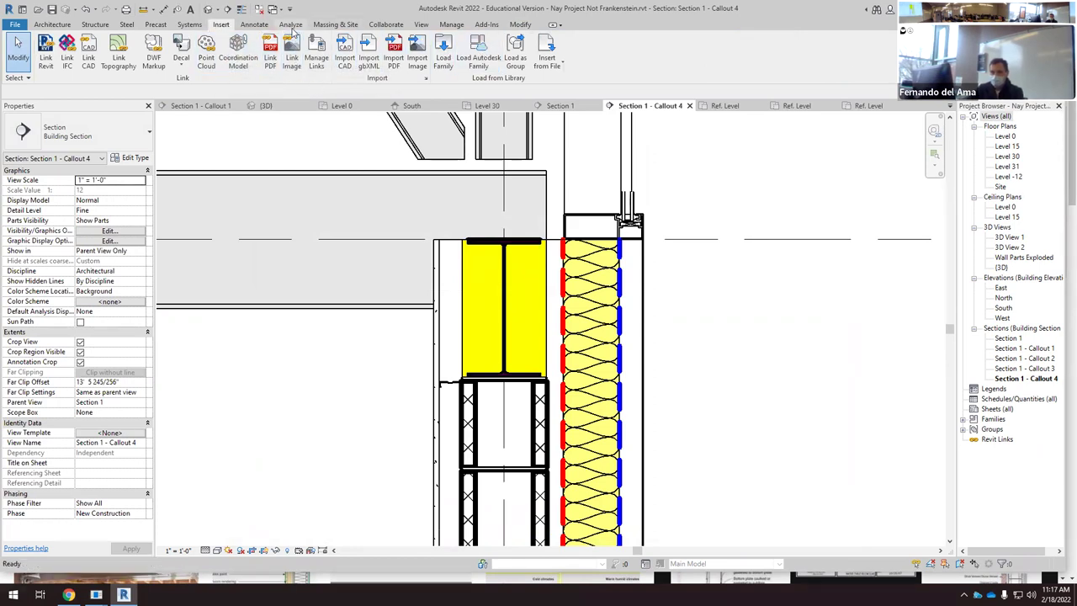
left_click(253, 24)
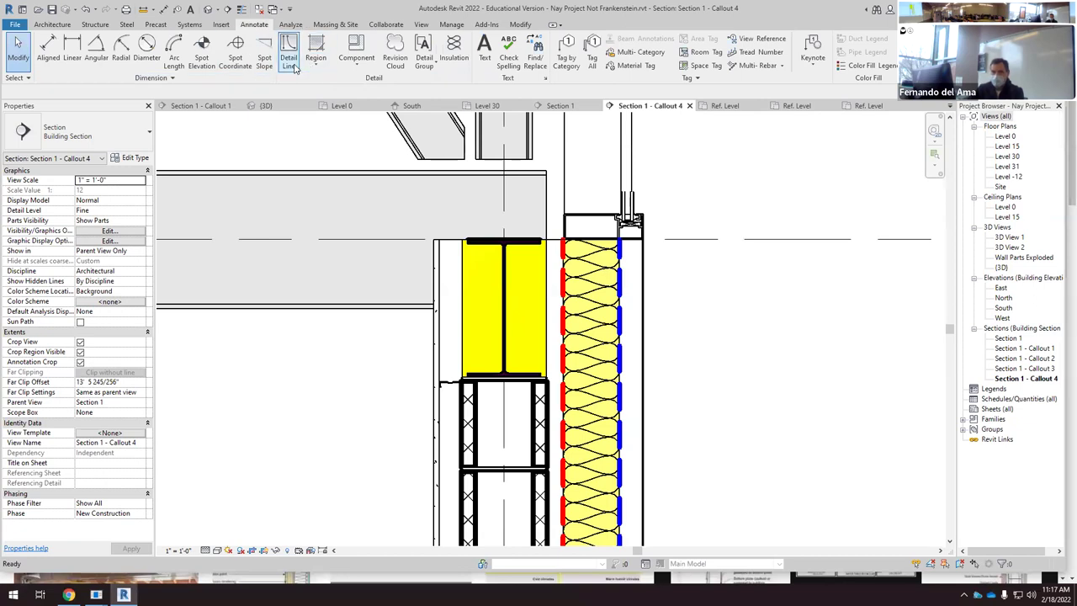
left_click(356, 64)
left_click(360, 85)
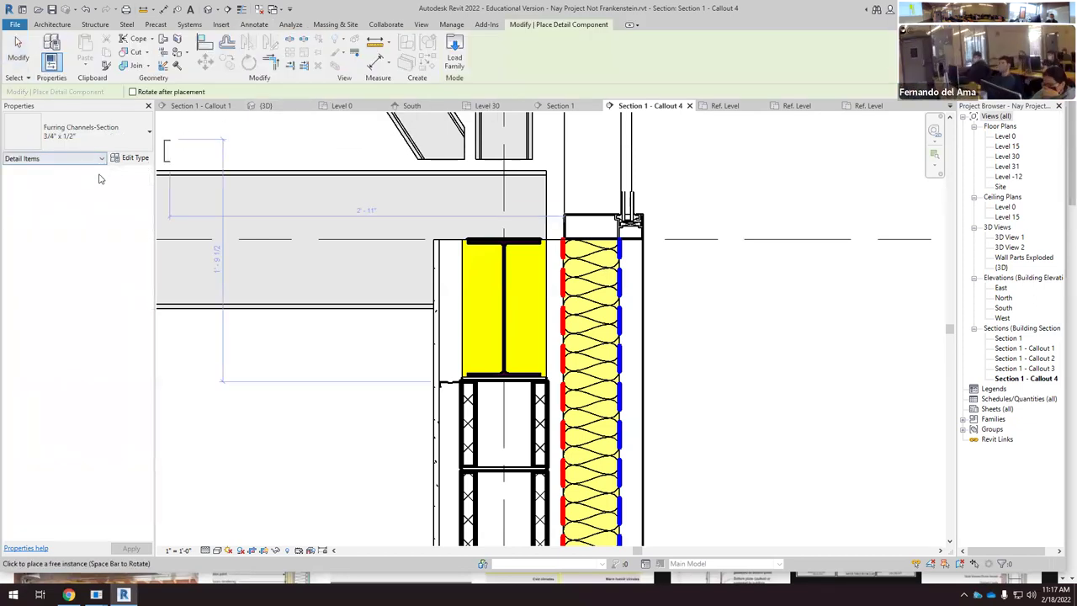
left_click(80, 131)
scroll(74, 260, "up", 4)
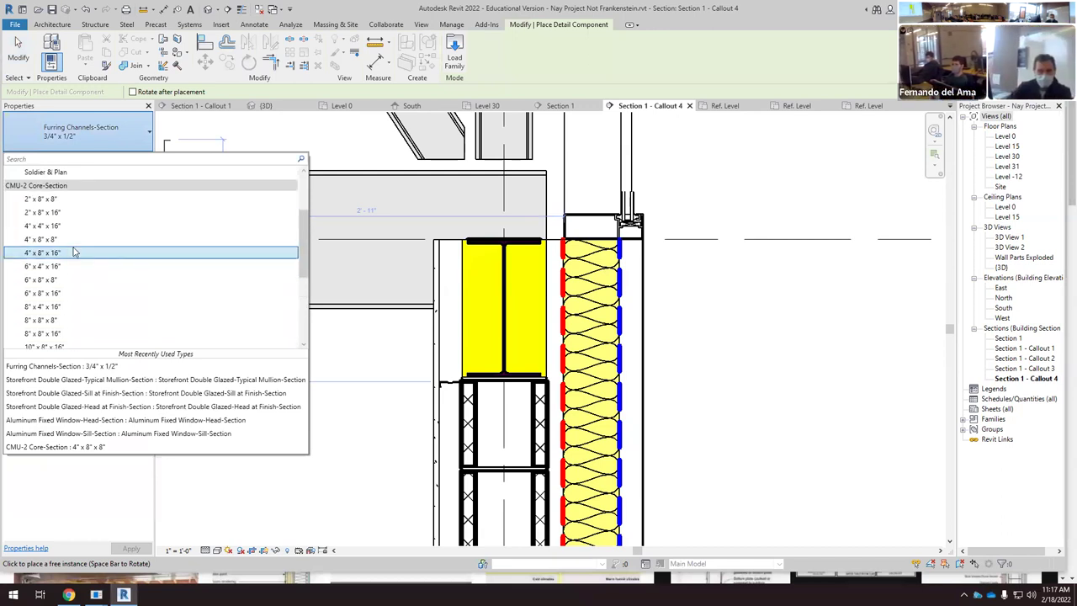
scroll(72, 252, "down", 1)
left_click(64, 280)
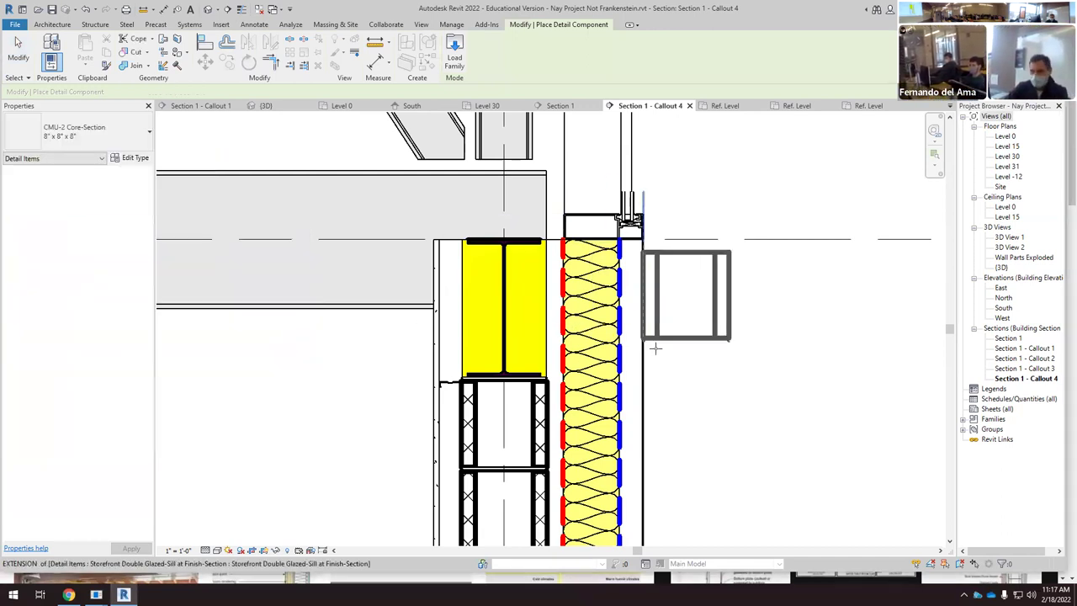
left_click(724, 390)
key("Escape")
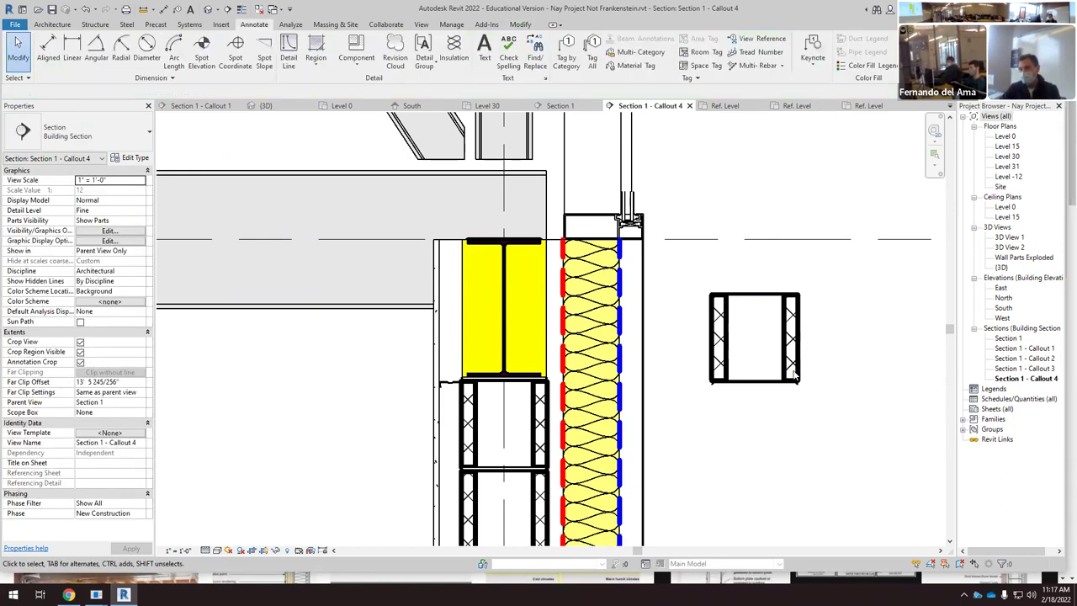
Step: Open the placed CMU-2 Core-Section family for editing and select its Concrete Block filled region
double_click(794, 376)
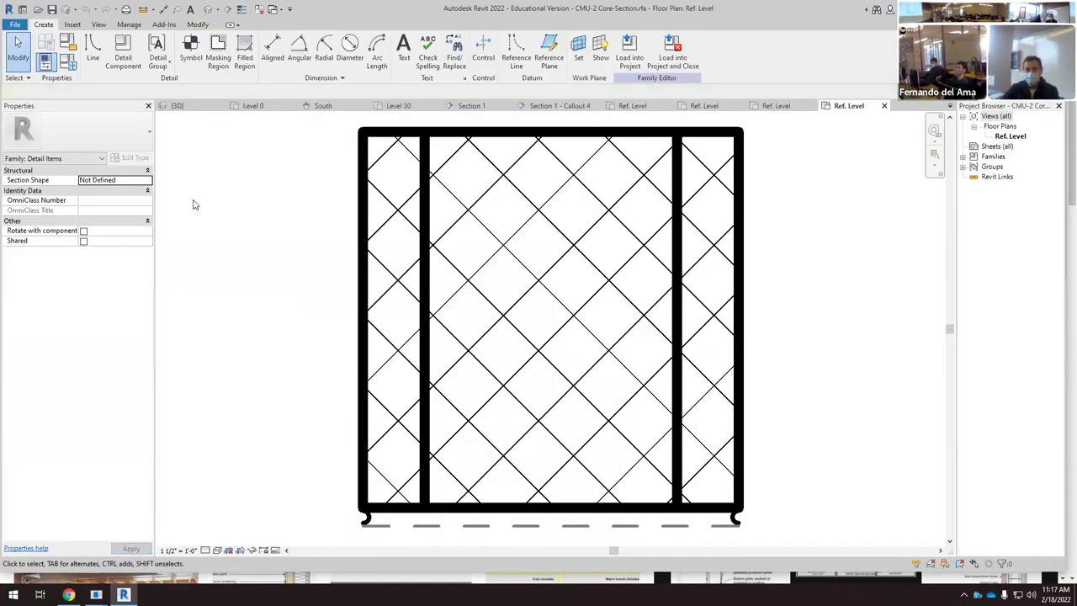
left_click(737, 217)
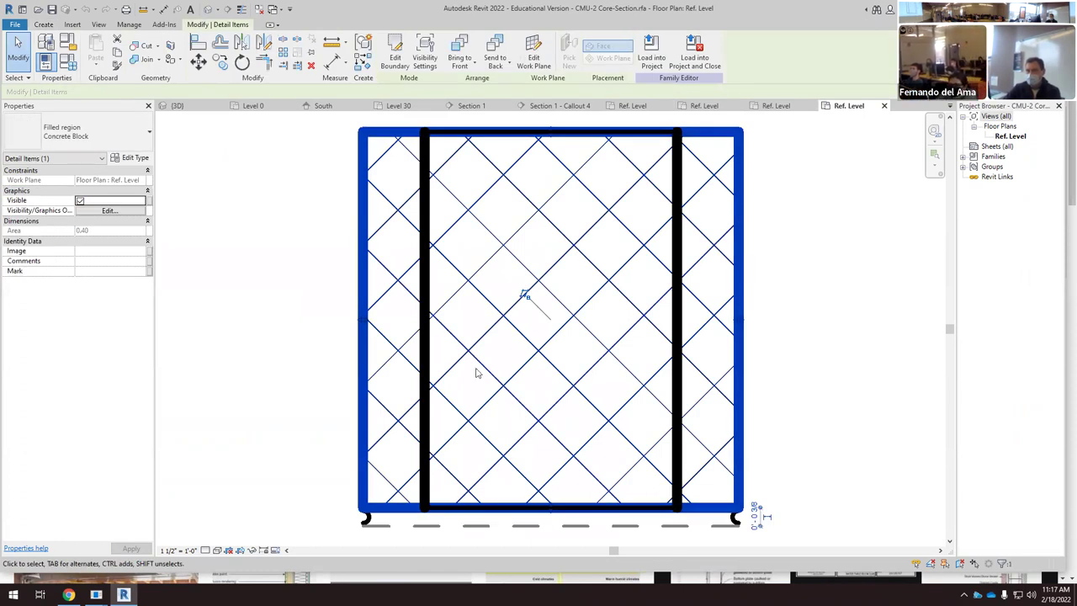
scroll(439, 318, "down", 3)
key("Escape")
left_click_drag(360, 457, 686, 189)
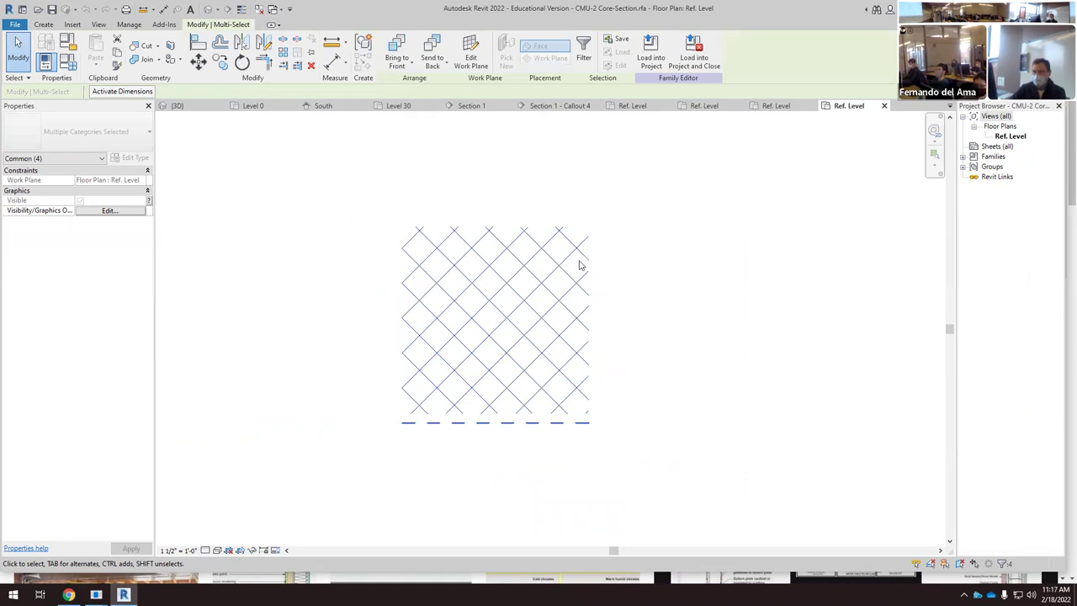
key("Escape")
left_click(591, 308)
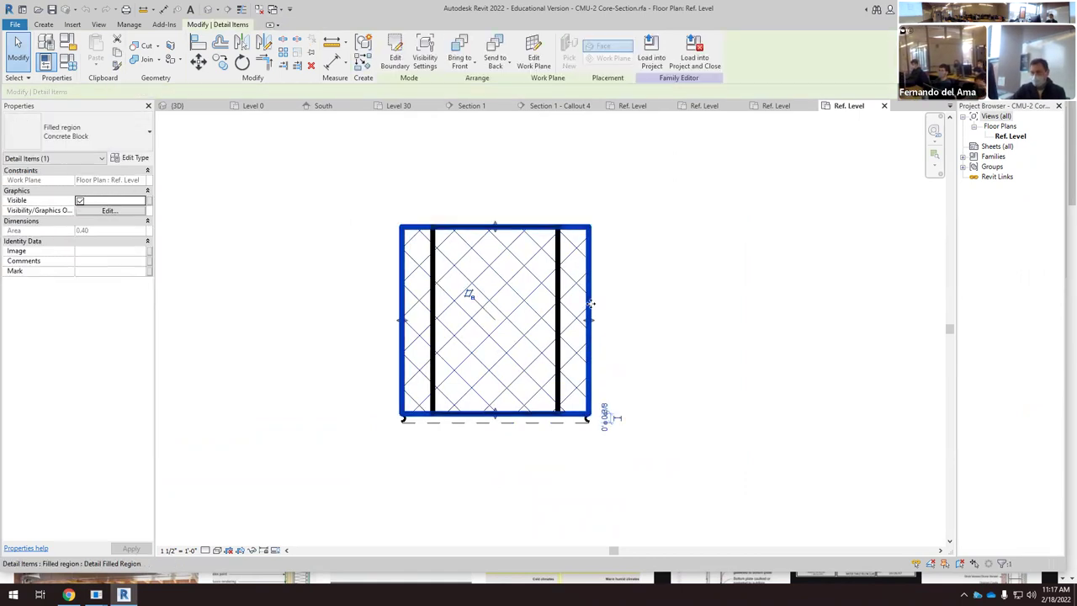
right_click(592, 310)
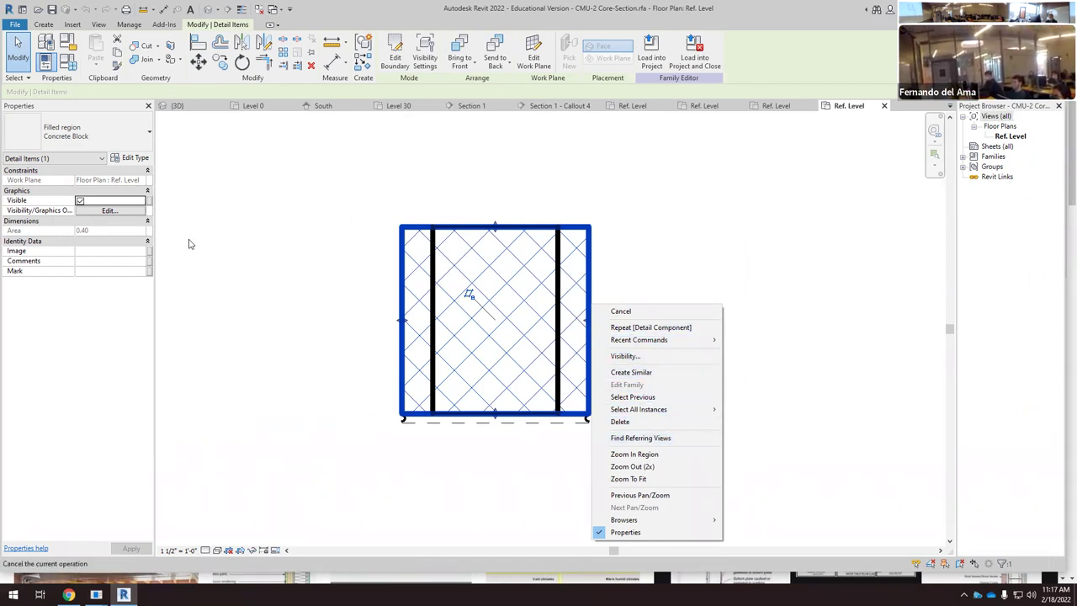
Step: Set the Concrete Block filled region type's line weight to 1 and apply it
left_click(140, 158)
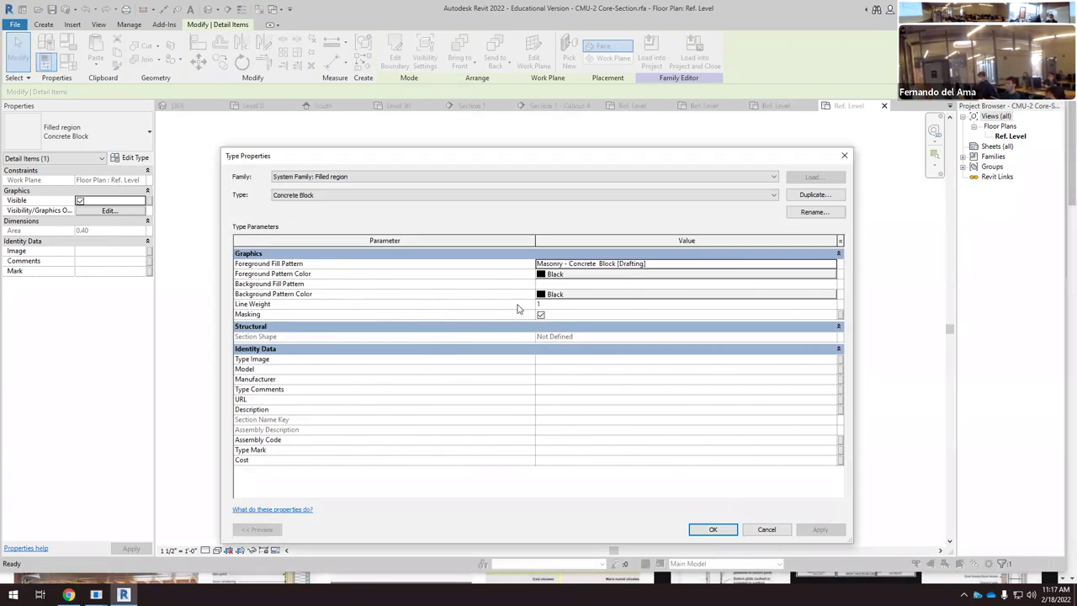
left_click(708, 305)
left_click(832, 305)
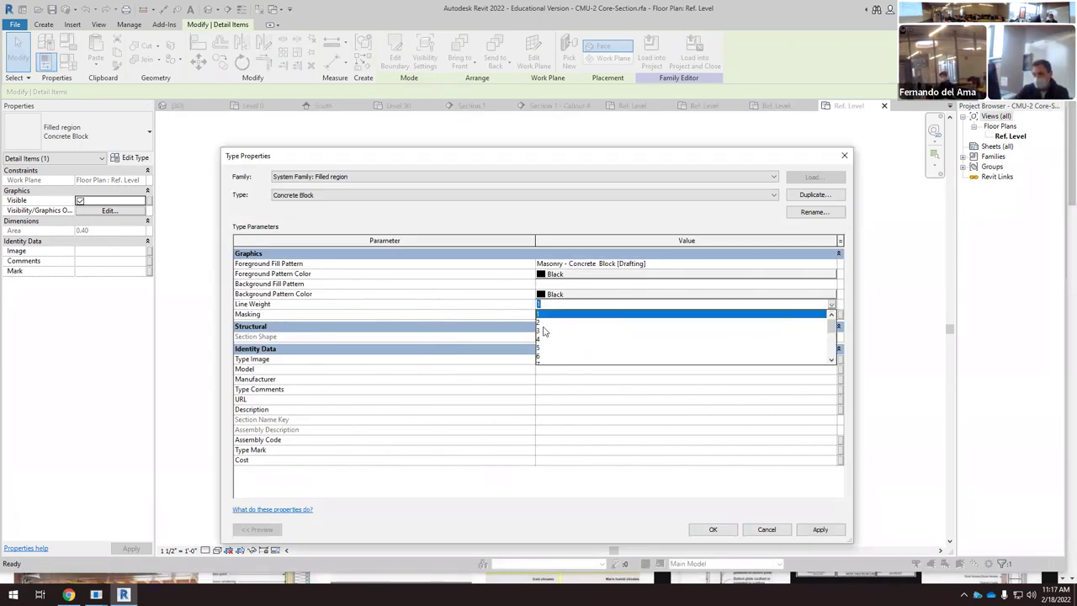
left_click(543, 317)
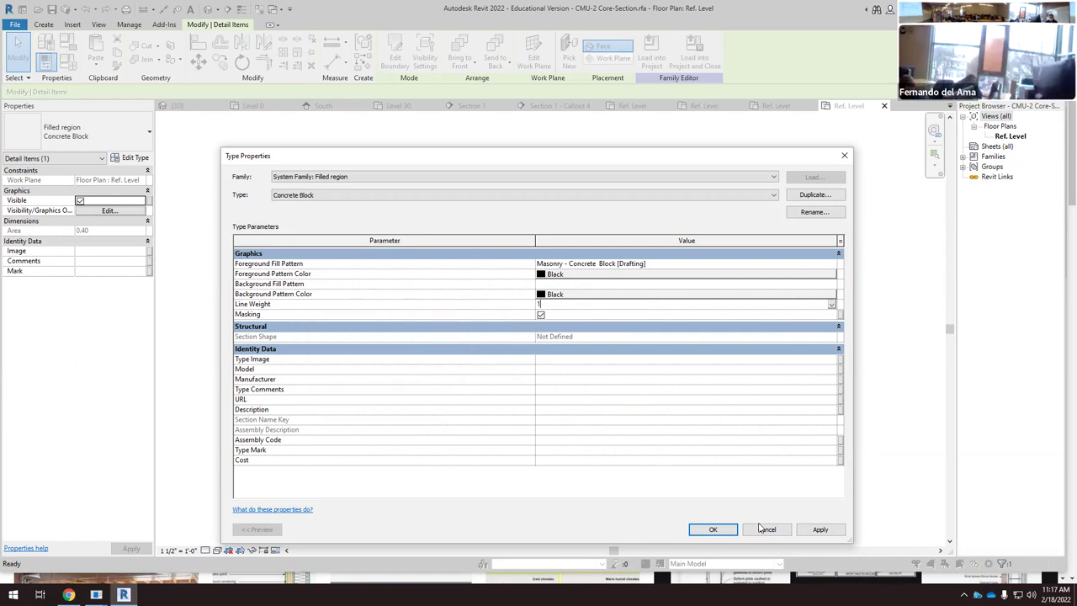
left_click(820, 529)
left_click(712, 529)
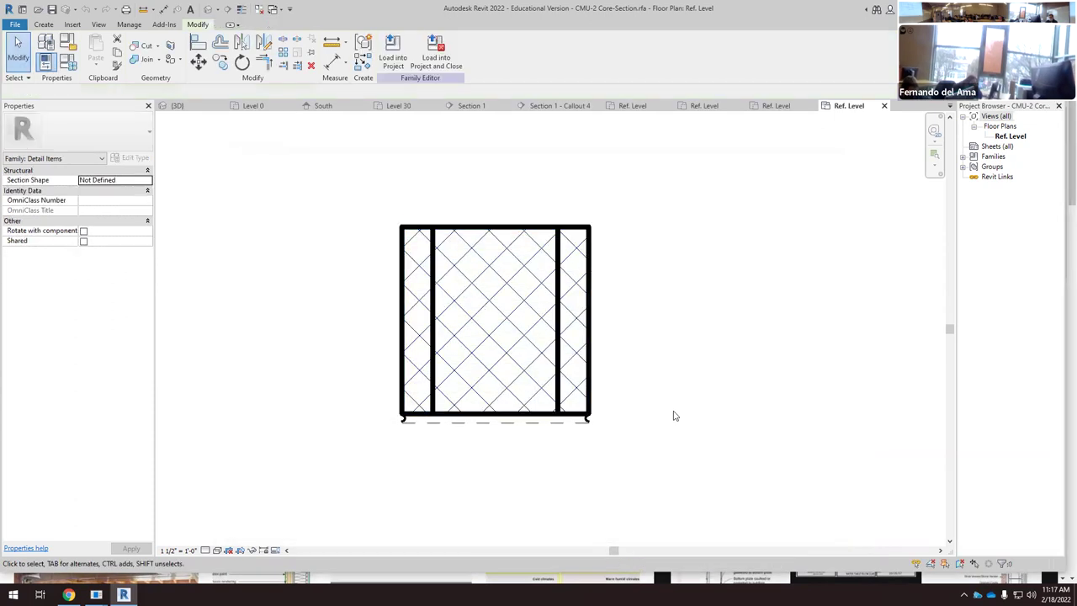
Step: Inspect the boundary sketch of the block's central masking region, finish it, and return to Section 1 - Callout 4
left_click(563, 307)
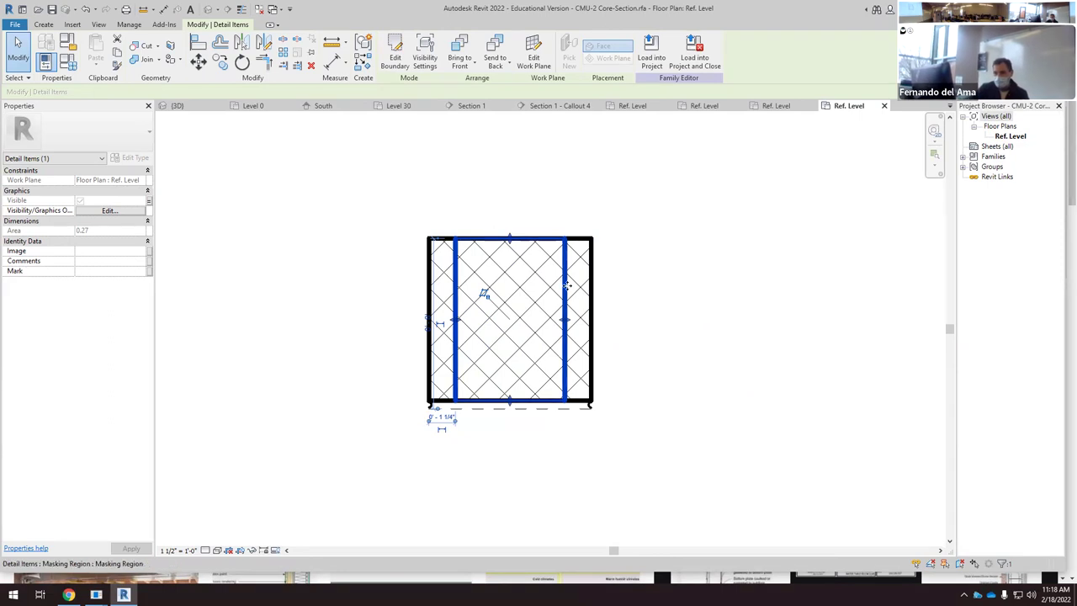
double_click(567, 288)
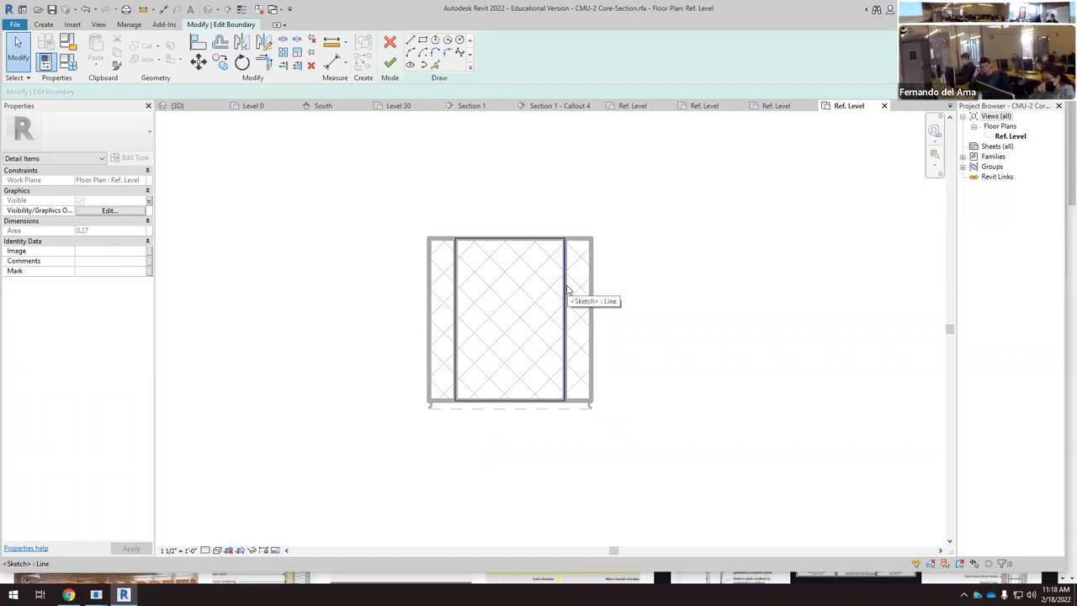
left_click(390, 62)
key("Escape")
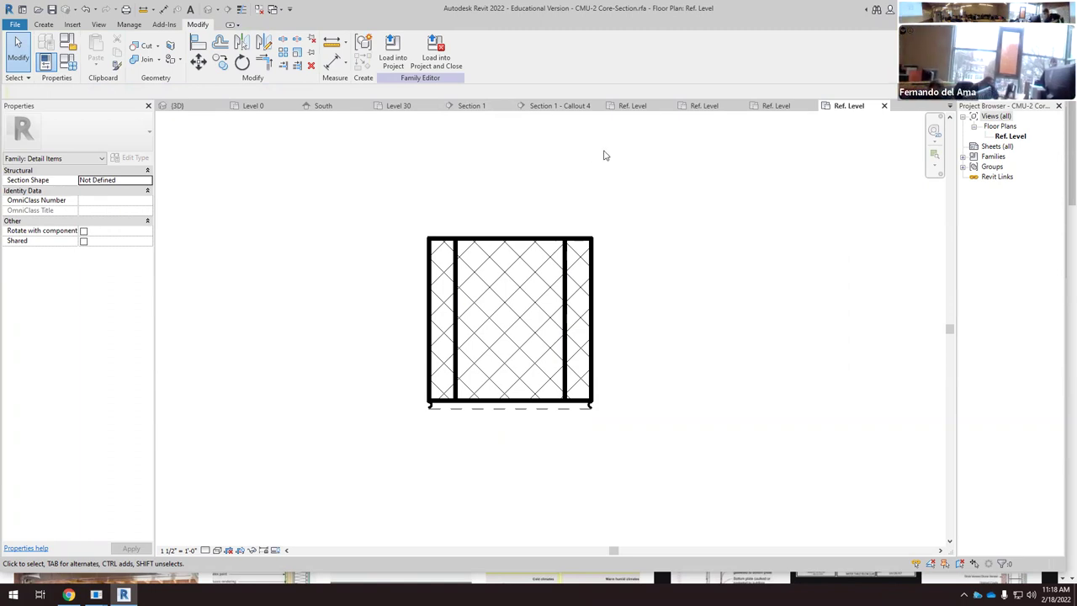
left_click(572, 106)
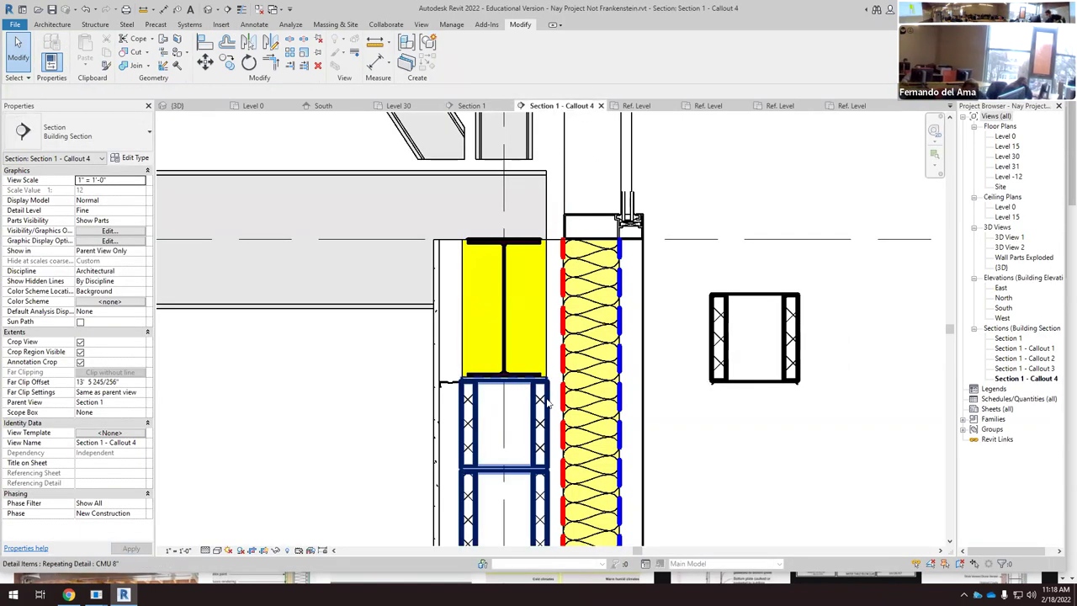
Step: Override the CMU 8" repeating detail's graphics by element in this view, applying a projection line weight of 1
left_click(547, 417)
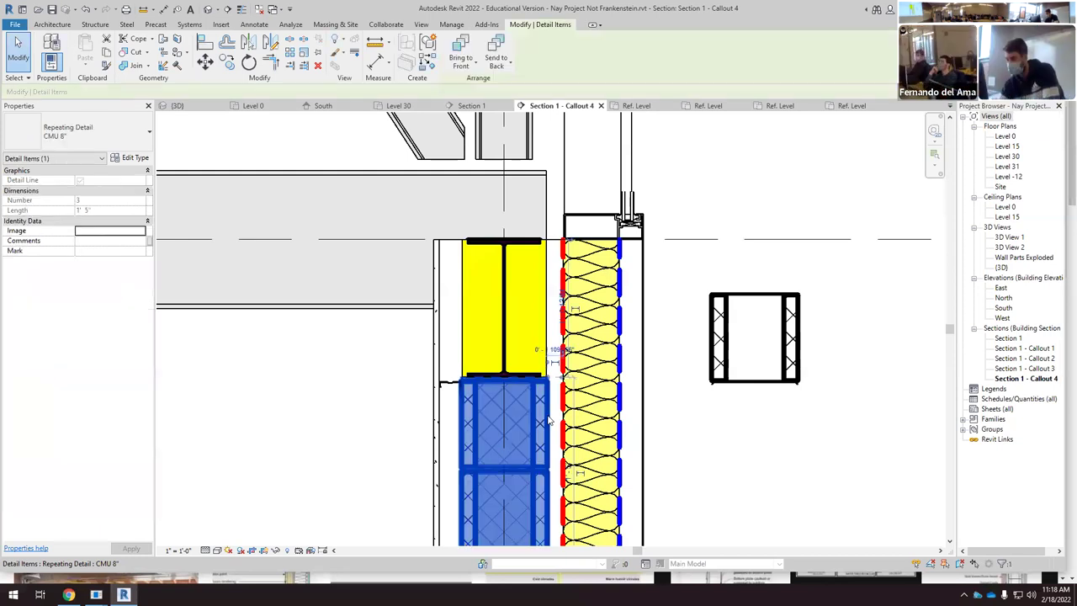
scroll(539, 393, "down", 2)
right_click(525, 437)
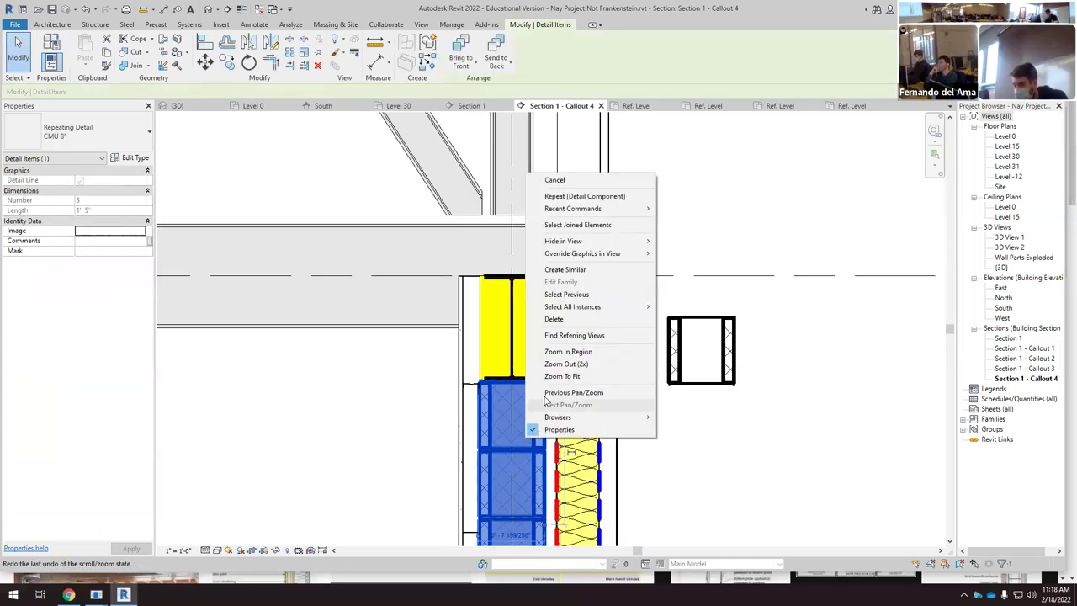
mouse_move(614, 259)
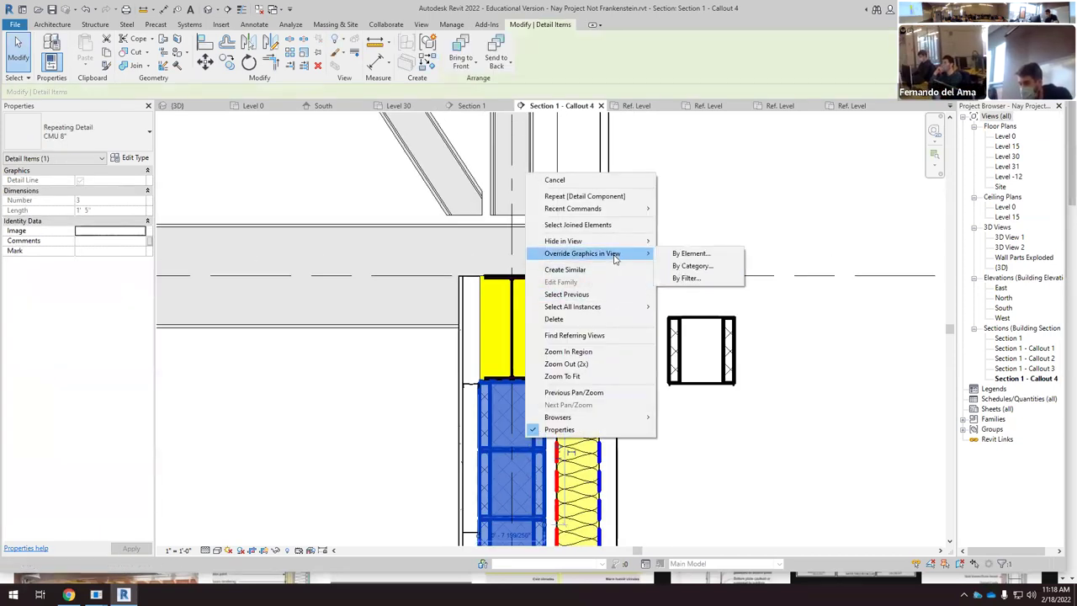
left_click(673, 254)
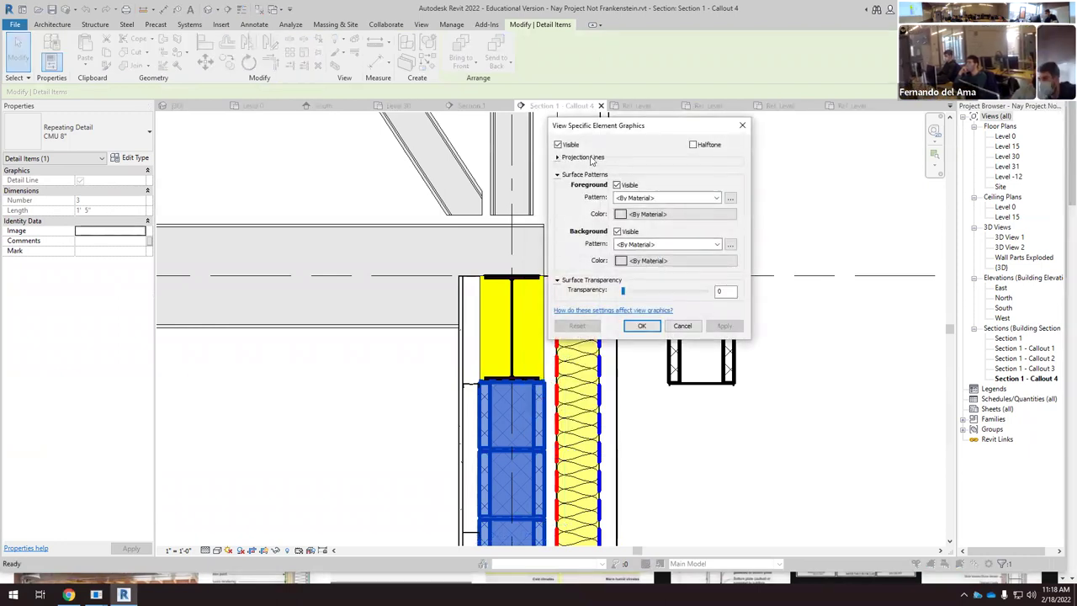
left_click(560, 159)
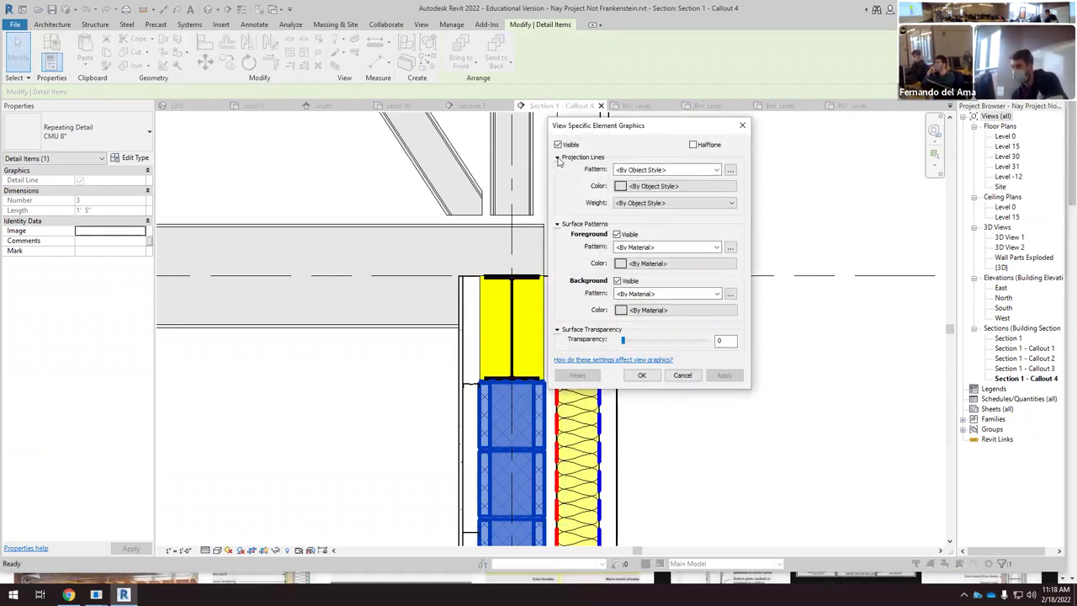
left_click(641, 204)
left_click(643, 220)
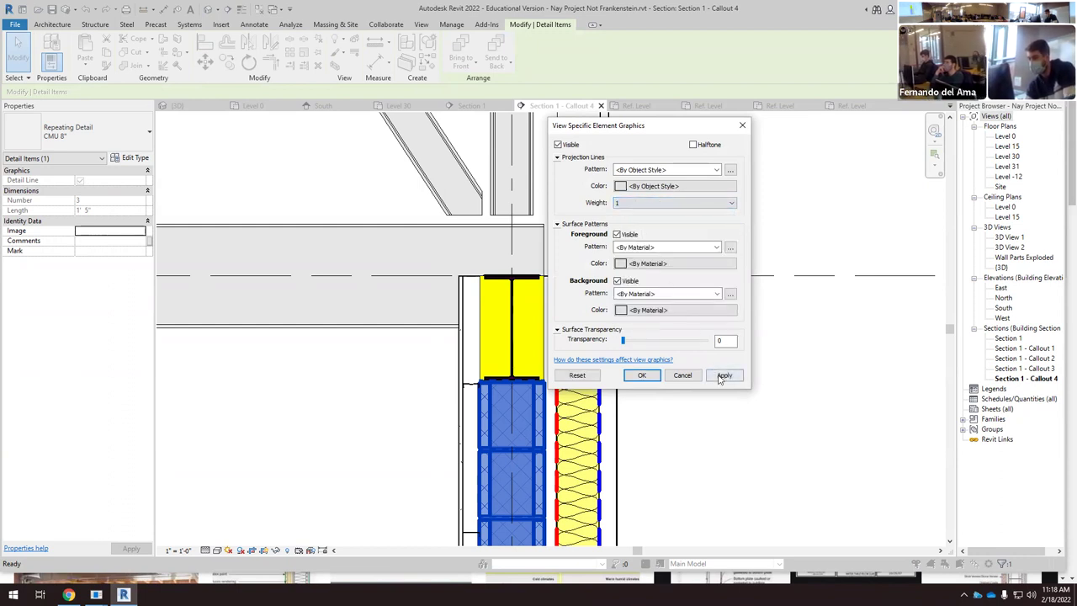
left_click(719, 377)
Step: Change the CMU 8" repeating detail's projection line weight override to 3 and accept it
left_click(670, 206)
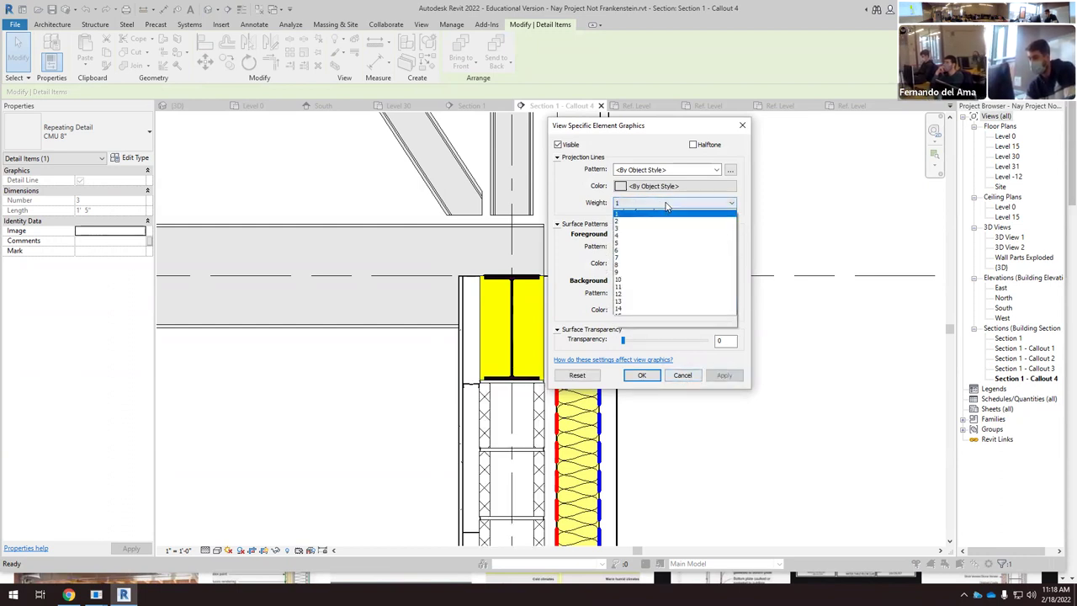
left_click(659, 236)
left_click(721, 376)
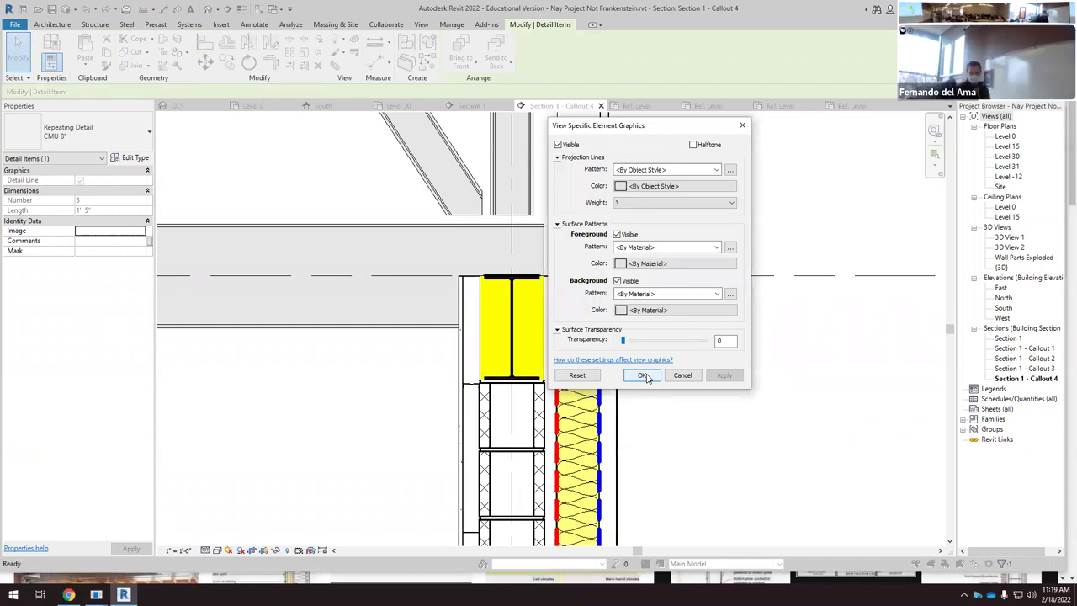
left_click(648, 376)
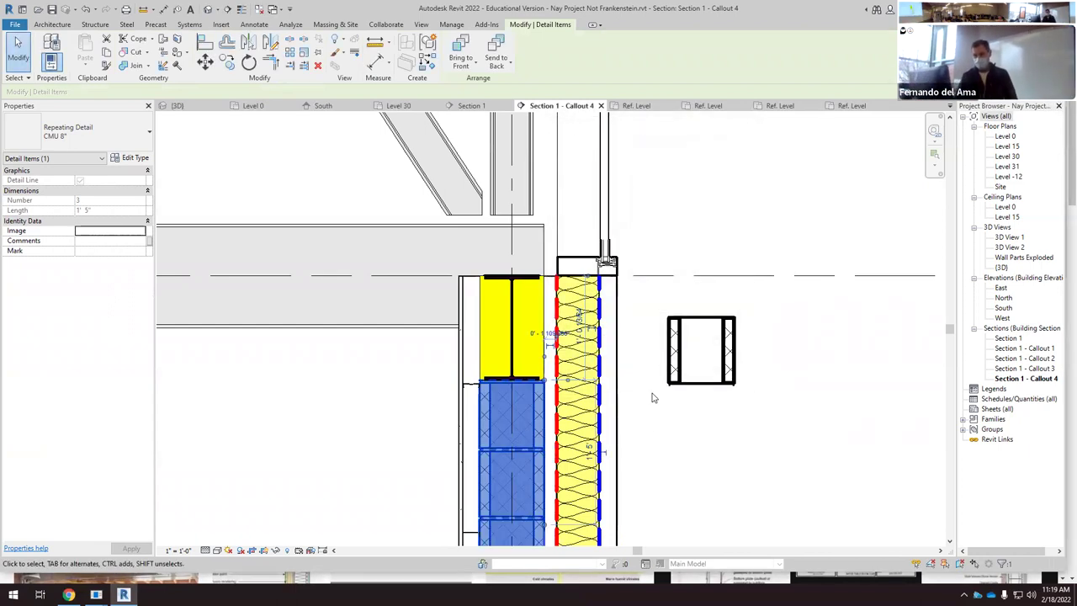
Step: Delete the loose CMU-2 Core-Section 8" x 8" x 8" detail component outside the wall
left_click(661, 437)
left_click(705, 386)
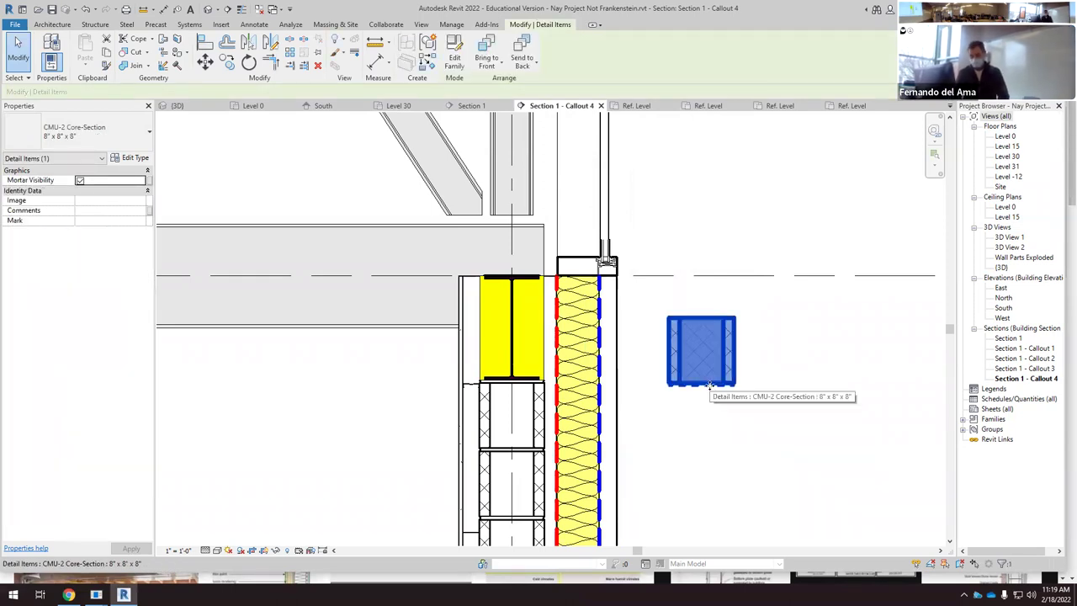
key("Delete")
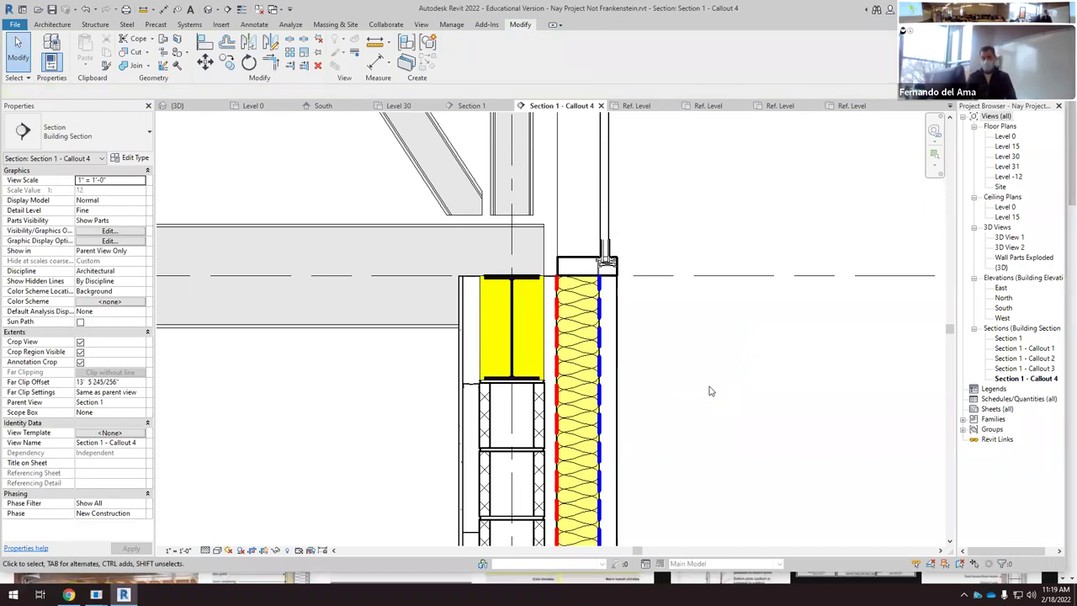
Step: Override the Storefront Double Glazed-Sill at Finish-Section detail by element in this view with projection line weight 1
scroll(596, 263, "up", 3)
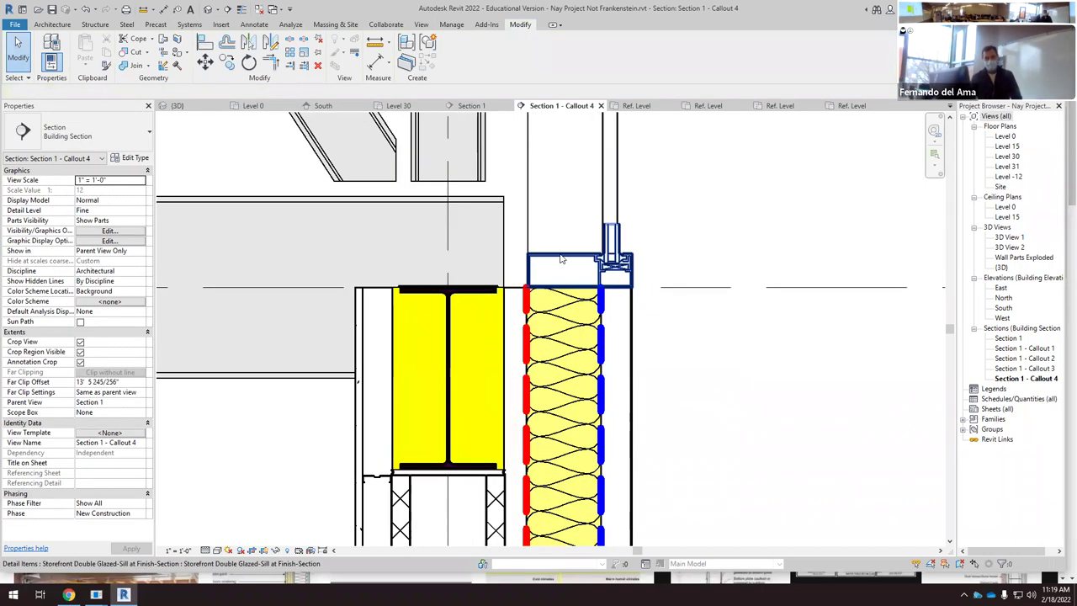
scroll(568, 260, "up", 2)
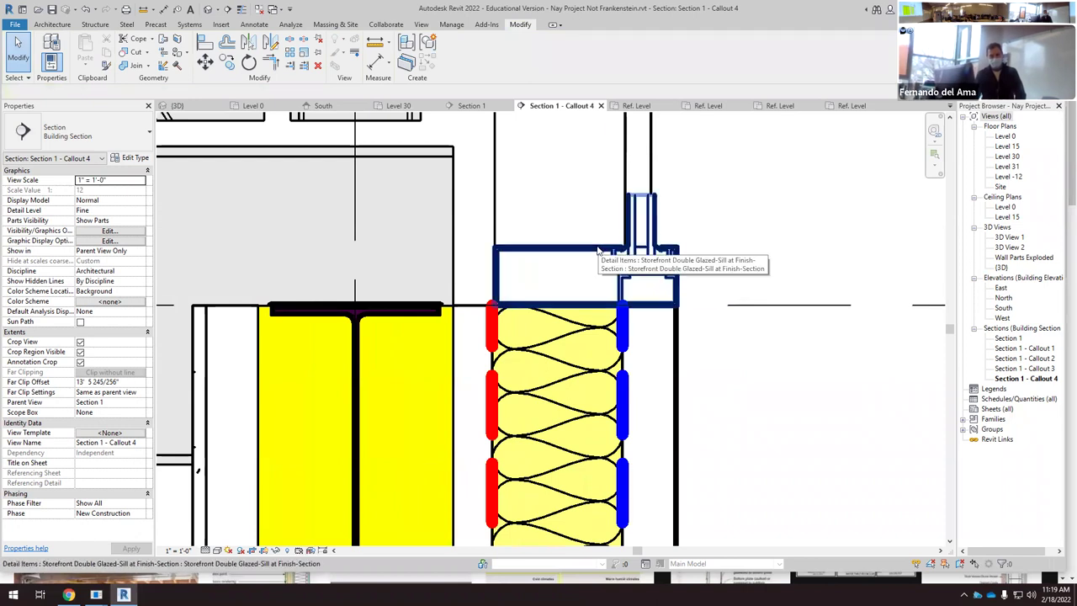
left_click(595, 248)
right_click(594, 248)
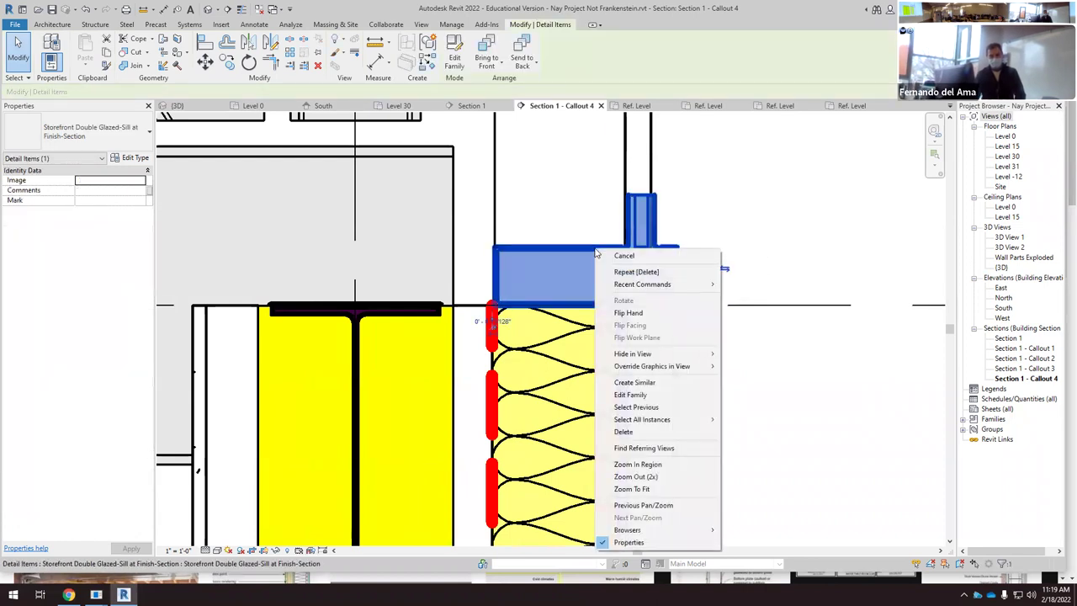
mouse_move(693, 370)
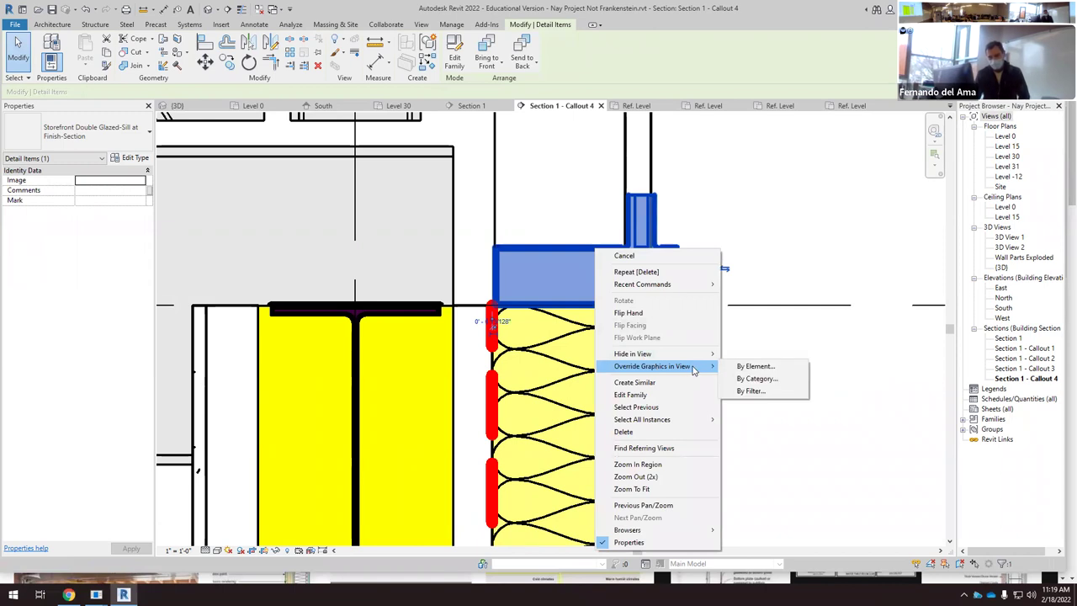
left_click(754, 366)
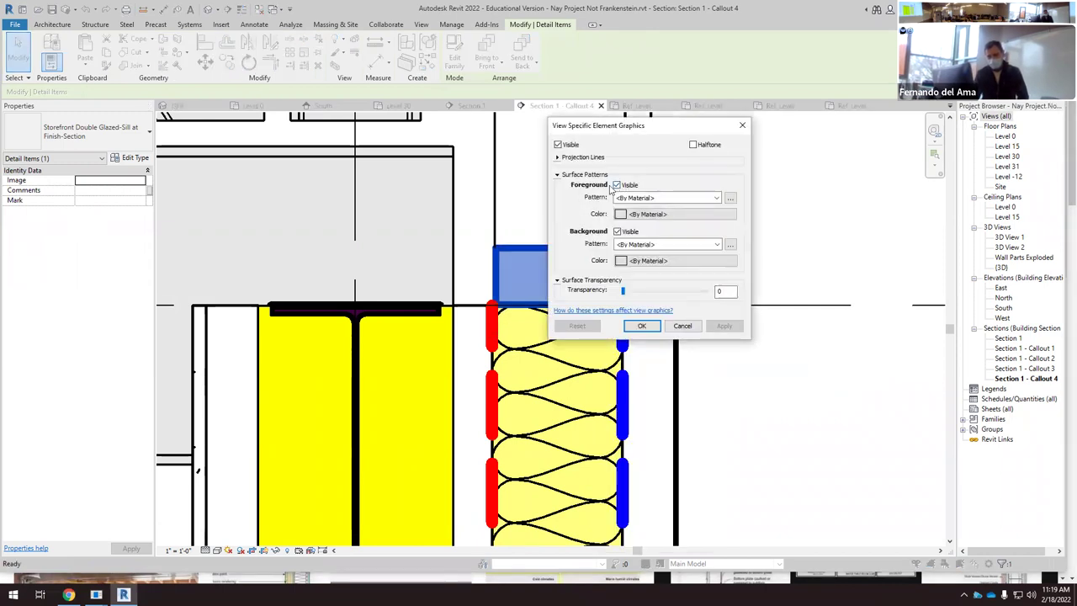
left_click(557, 157)
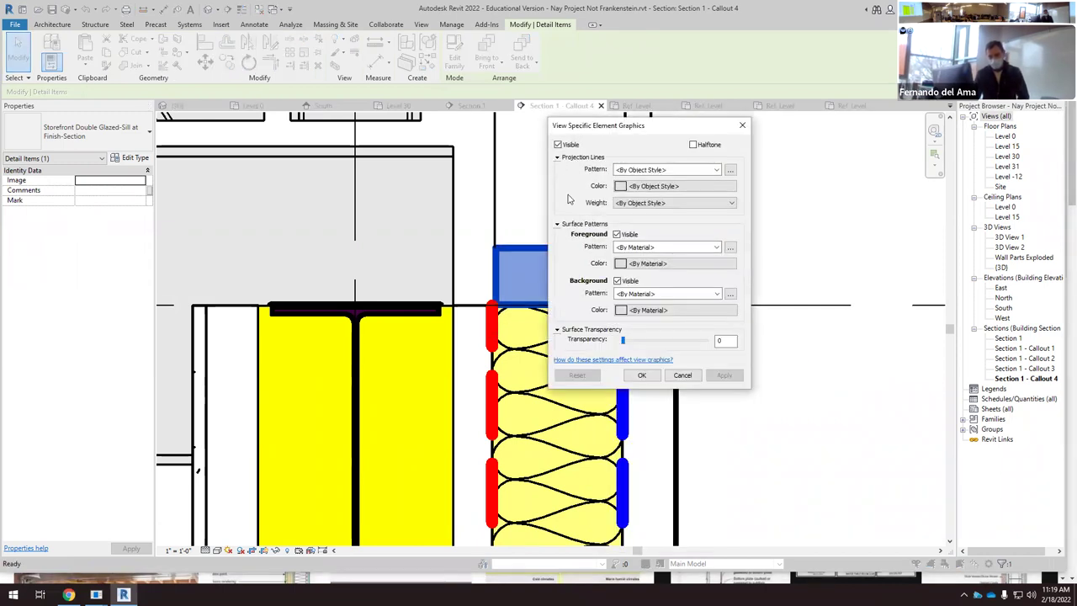
left_click(726, 207)
left_click(703, 218)
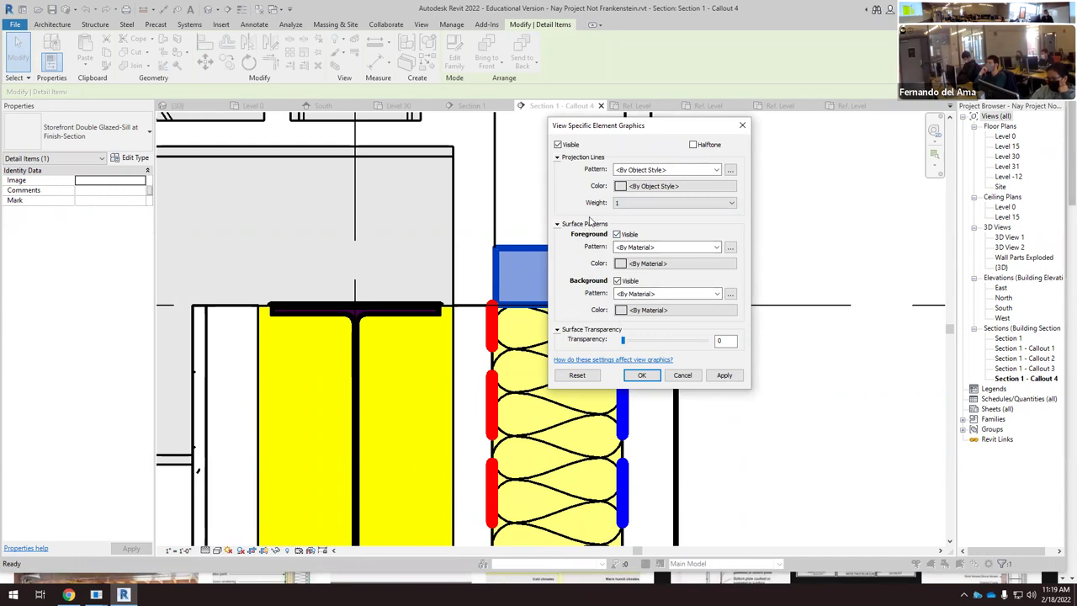
left_click(723, 376)
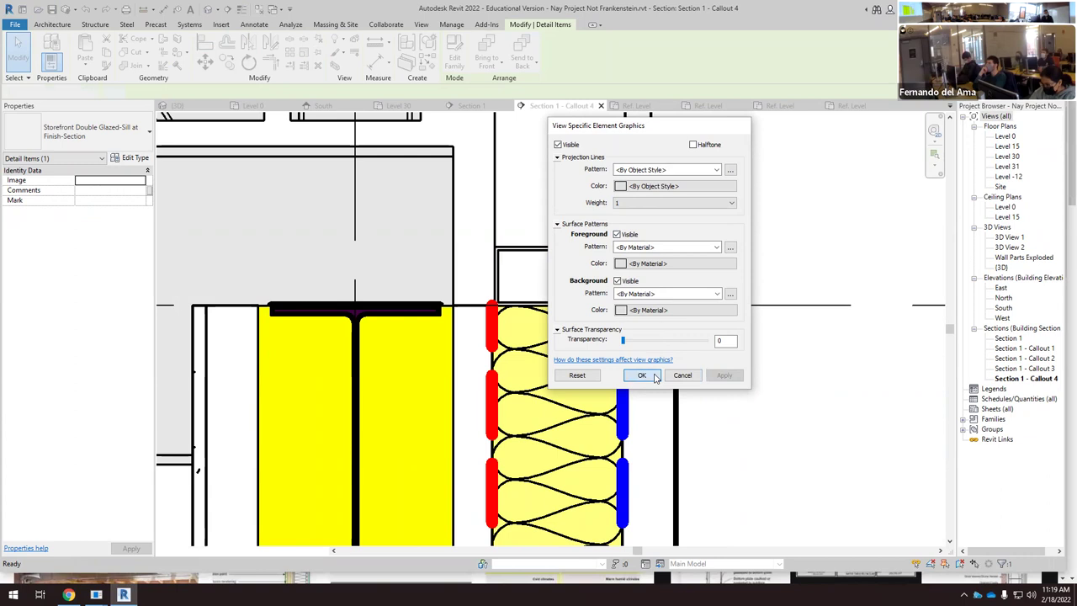
left_click(641, 375)
left_click(644, 354)
Step: Examine the storefront sill's linework up close, and the wall detailing across the whole callout
scroll(635, 339, "down", 2)
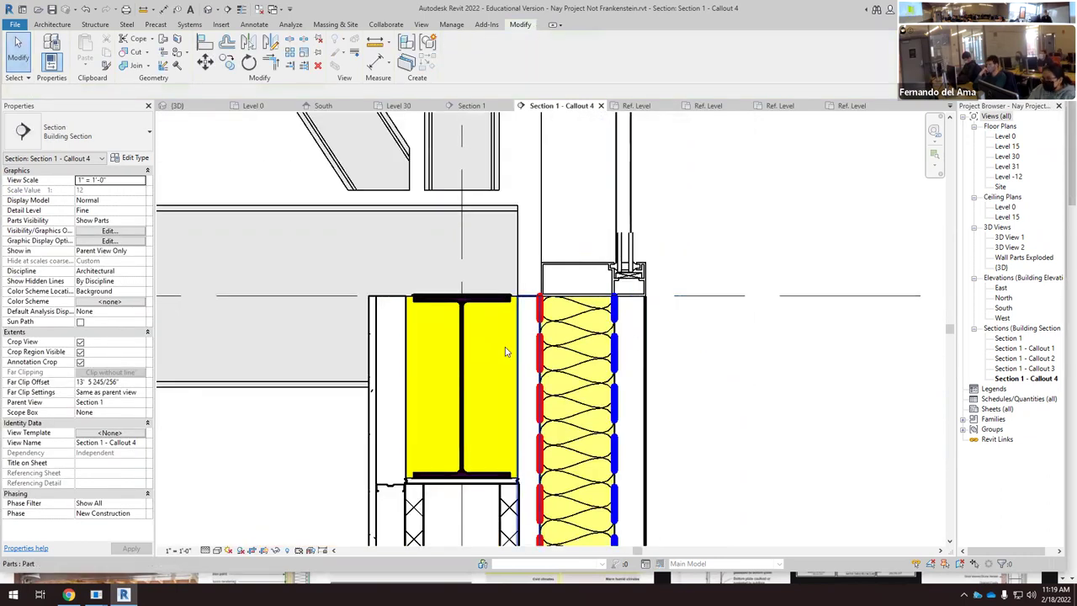
scroll(566, 279, "down", 1)
scroll(565, 279, "up", 3)
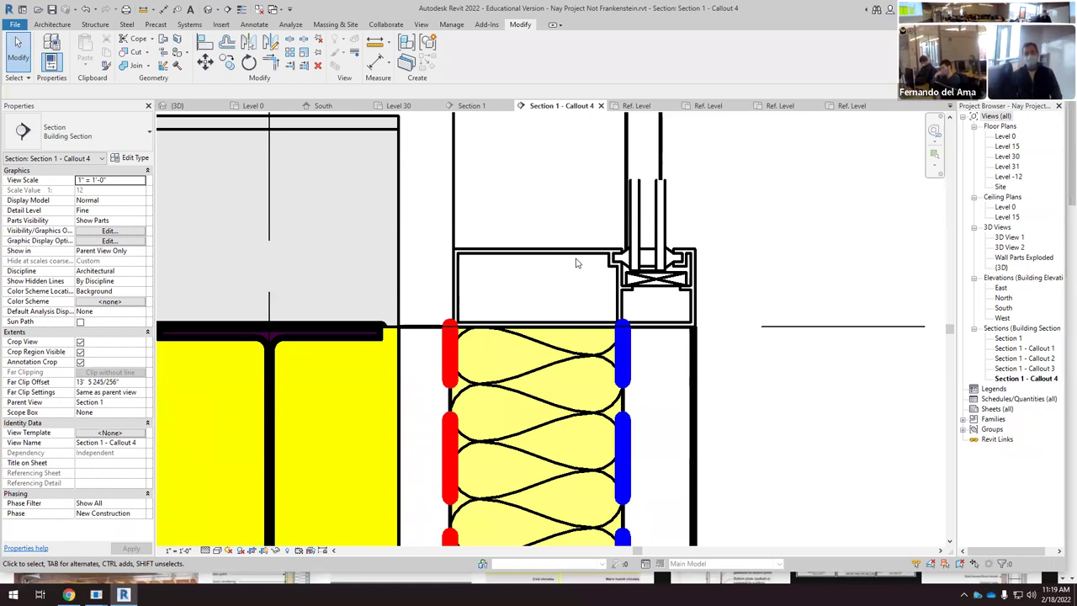
scroll(576, 264, "down", 1)
scroll(626, 271, "up", 3)
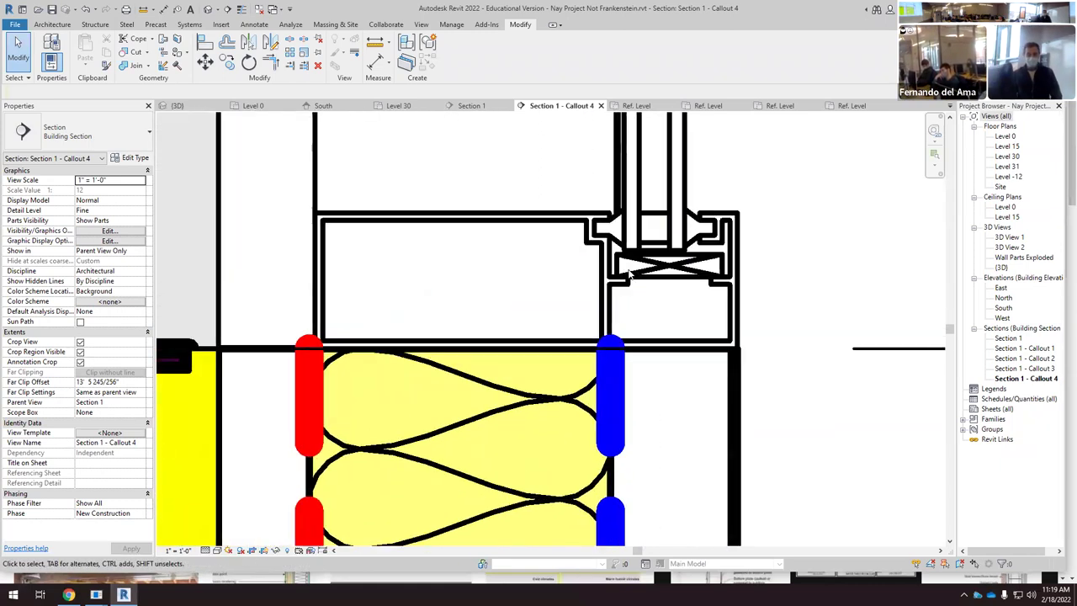
scroll(629, 273, "up", 1)
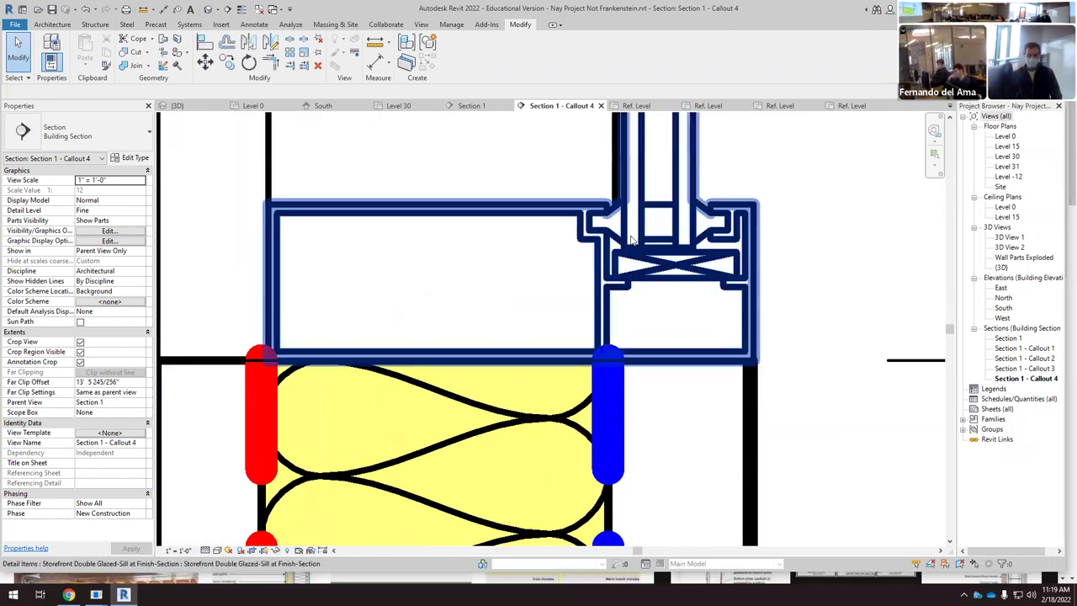
scroll(632, 274, "down", 14)
scroll(625, 329, "down", 3)
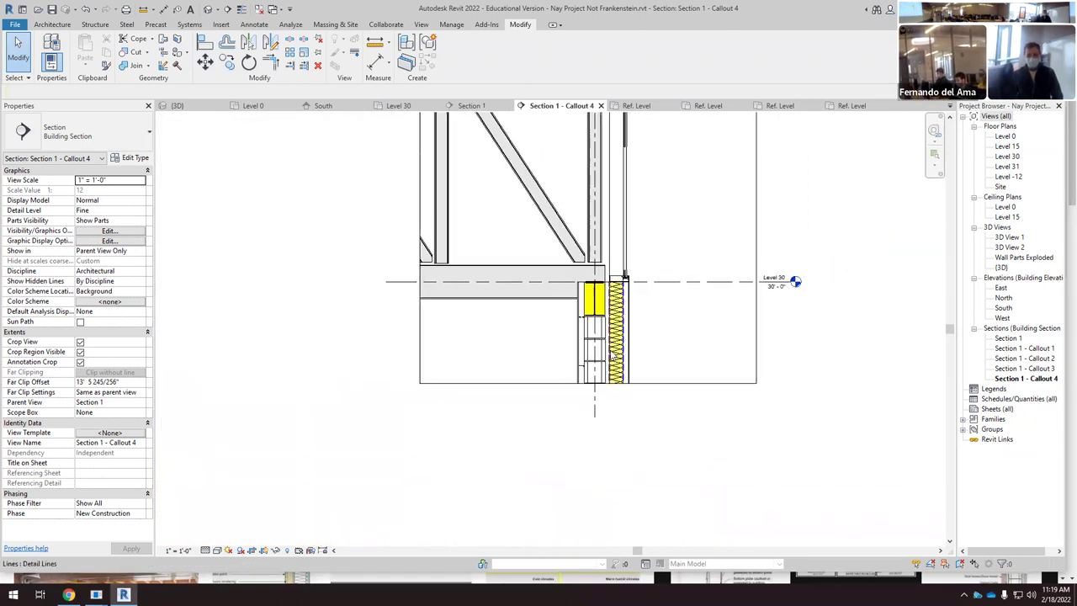
scroll(649, 232, "up", 1)
scroll(647, 238, "down", 1)
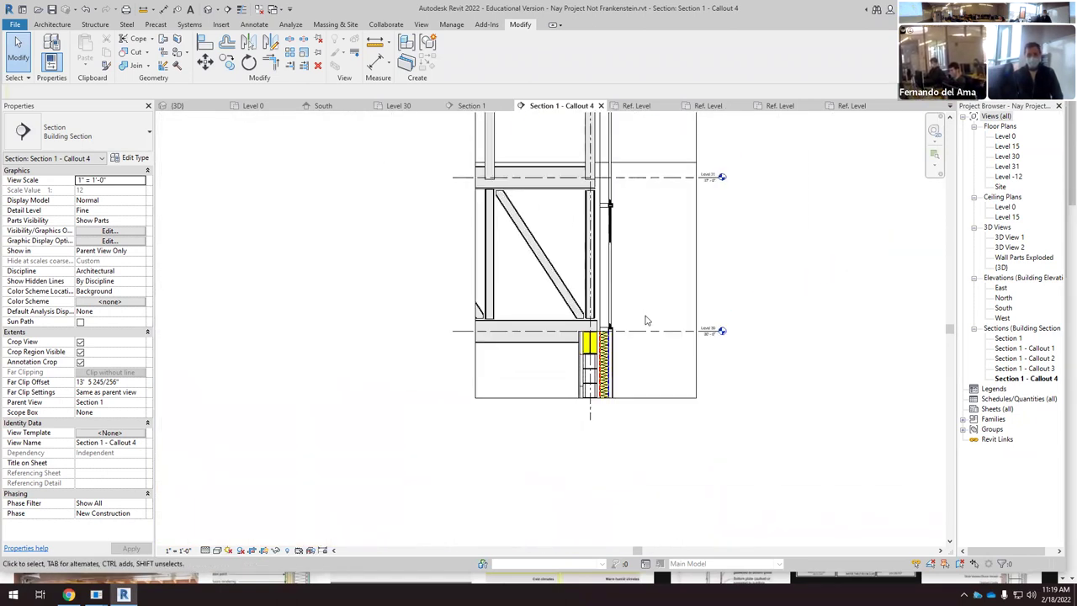
scroll(639, 323, "up", 4)
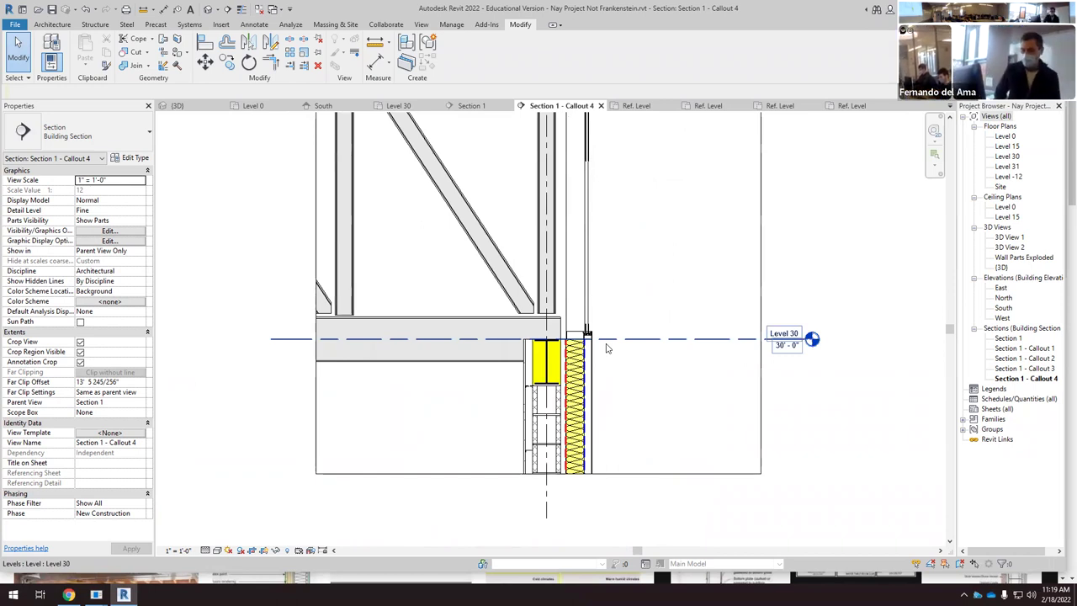
scroll(605, 348, "down", 5)
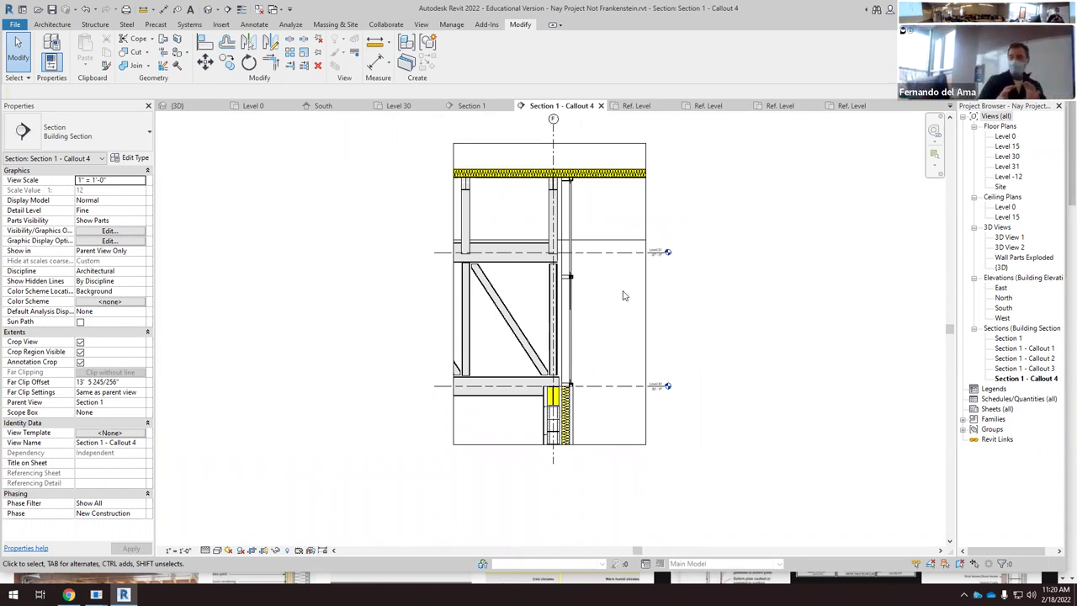
Step: Inspect the rectangular mullion at the base of the storefront curtain wall in the {3D} view
left_click(177, 105)
middle_click_drag(473, 372, 471, 408, "shift")
scroll(467, 332, "up", 4)
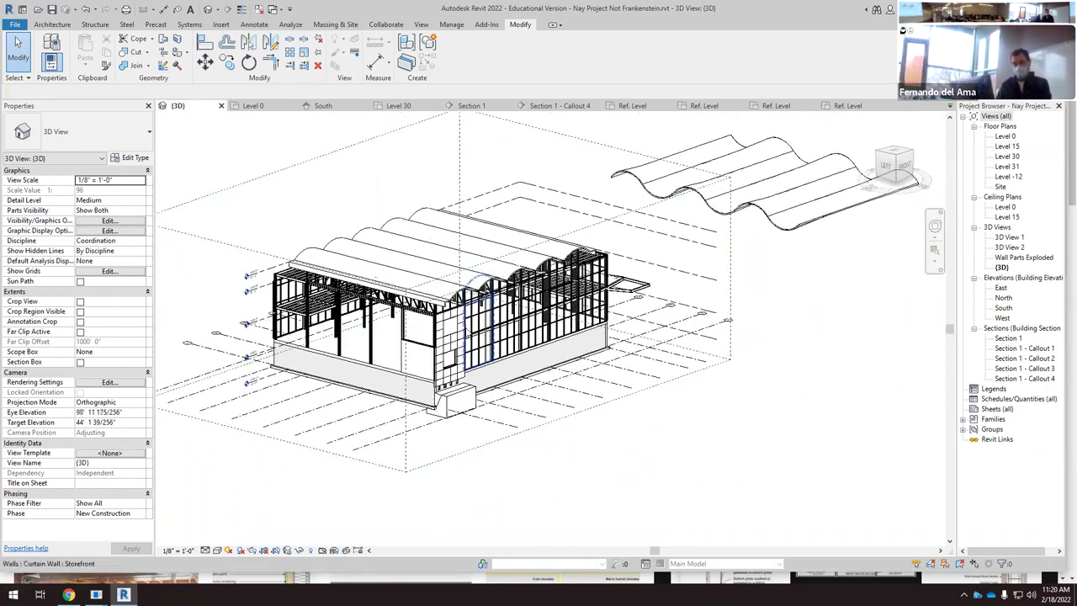
scroll(459, 323, "up", 6)
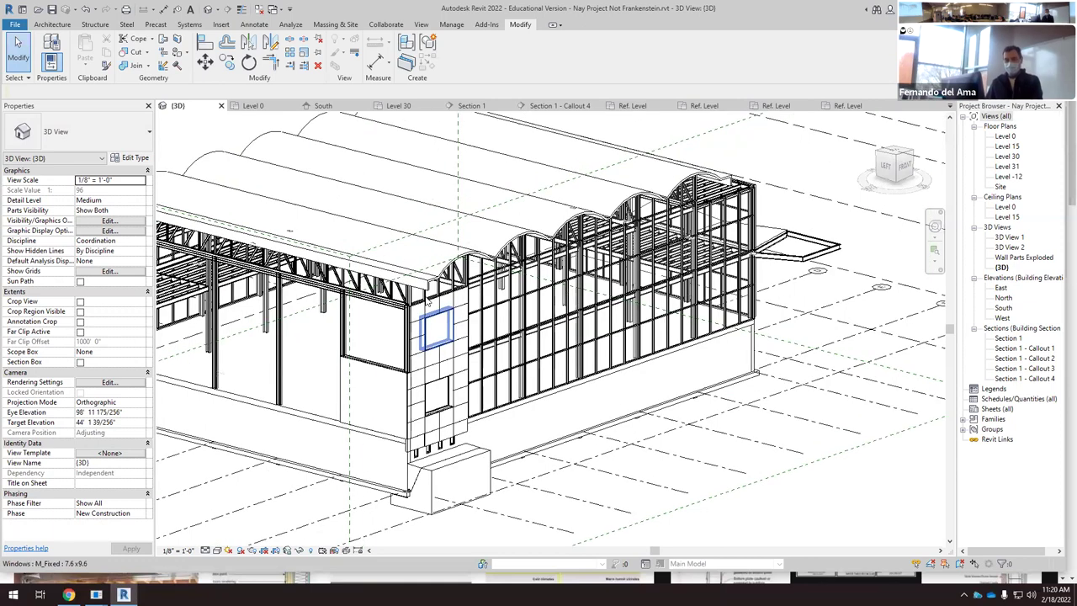
scroll(411, 286, "up", 8)
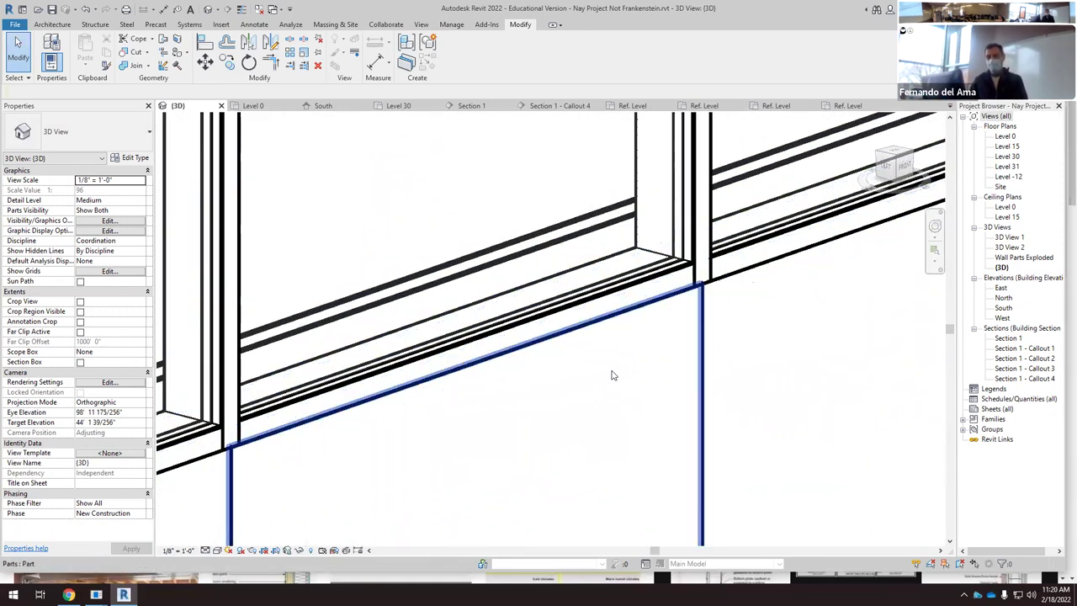
left_click(615, 294)
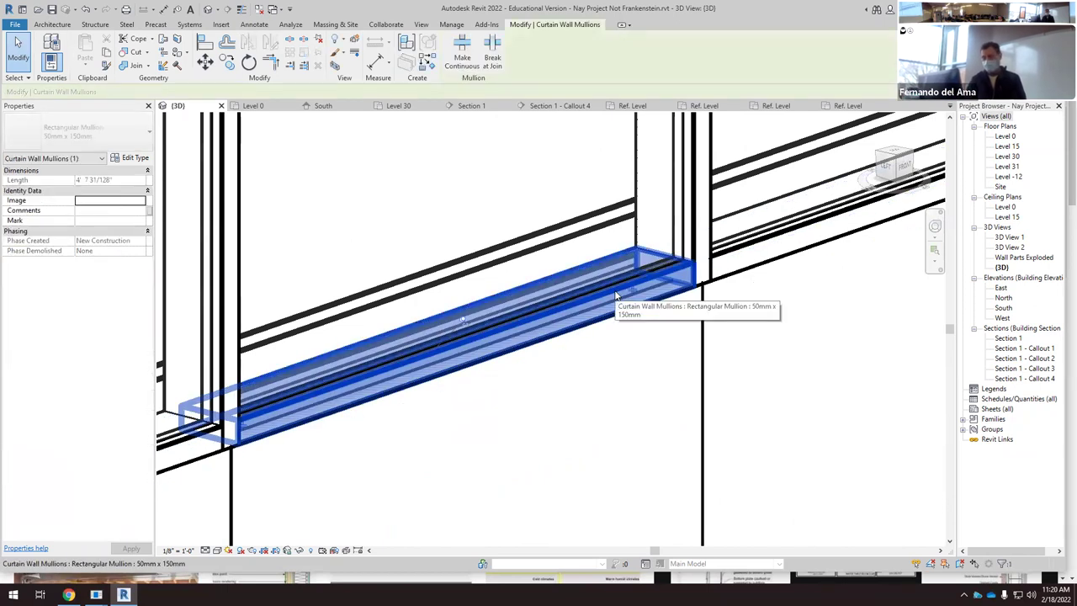
scroll(617, 296, "down", 6)
scroll(623, 337, "down", 6)
left_click(738, 505)
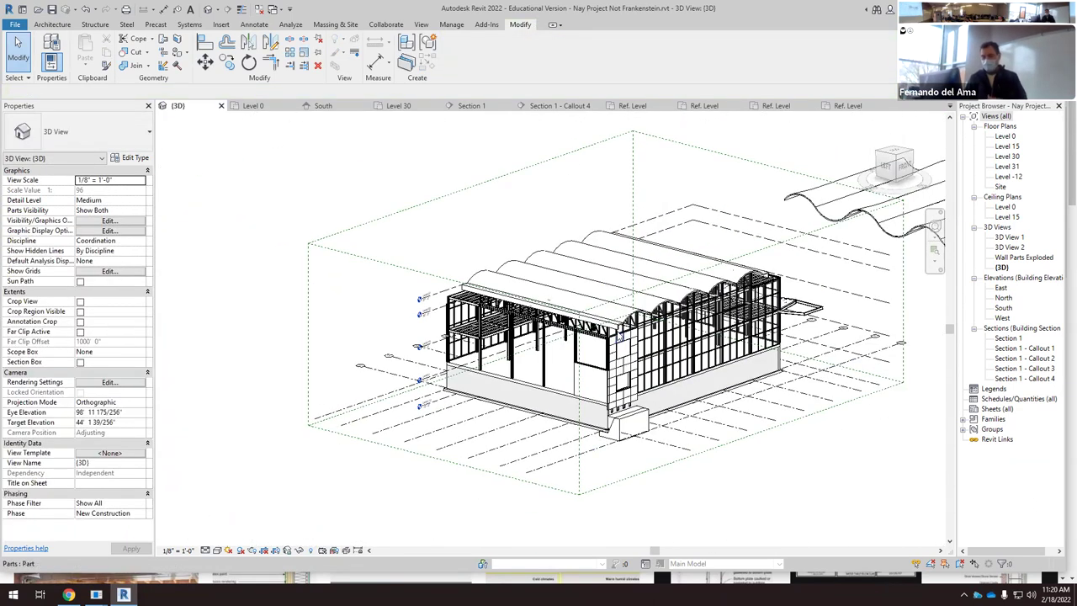
Step: Extend the crop region of Section 1 outward on the exterior side, past the callout heads
left_click(485, 106)
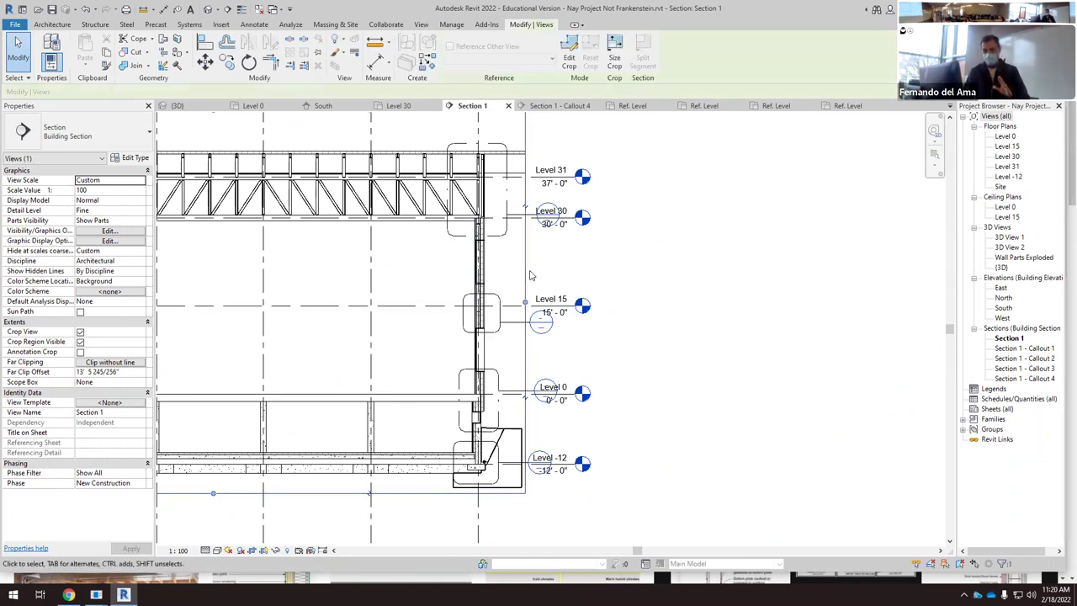
left_click(524, 301)
left_click_drag(525, 301, 602, 310)
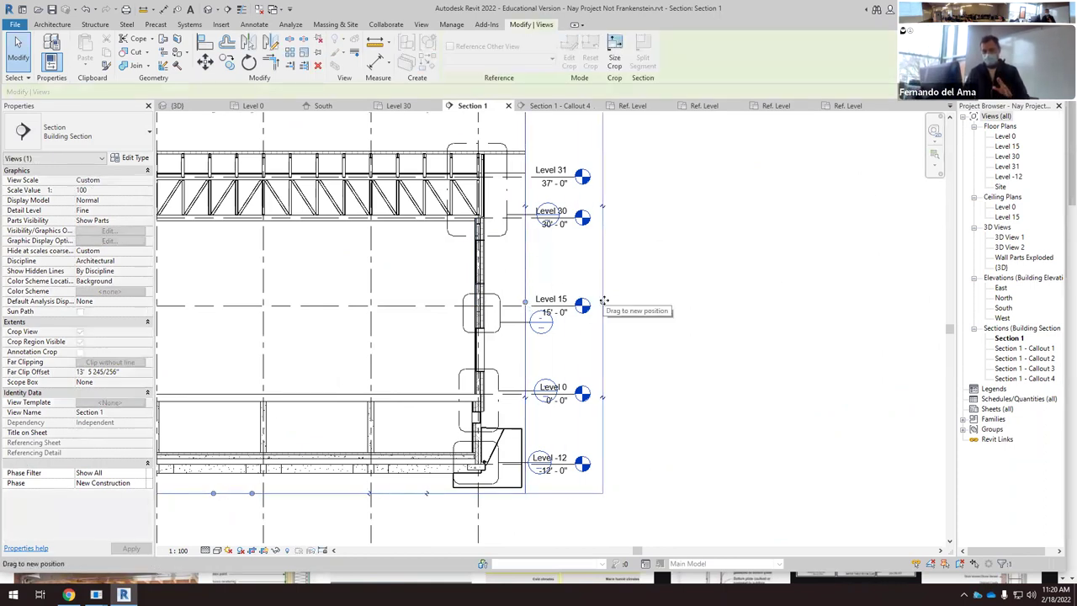
scroll(600, 311, "down", 2)
scroll(555, 324, "up", 3)
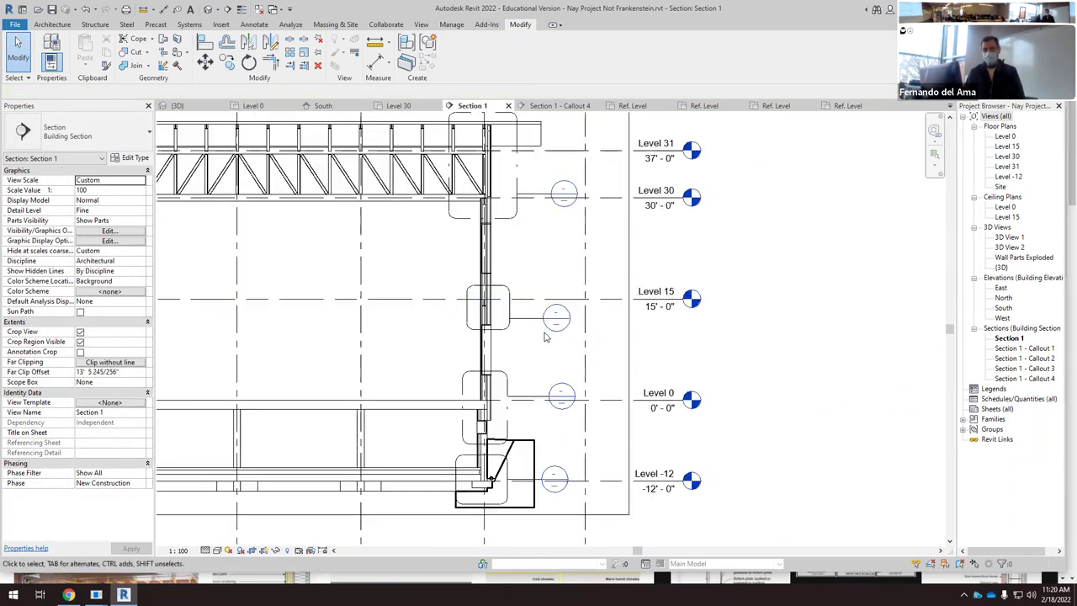
Step: Open the by-element graphics override for the Exterior - Aluminum on CMU wall between Level 15 and Level 30, with its projection line settings expanded
scroll(395, 237, "up", 2)
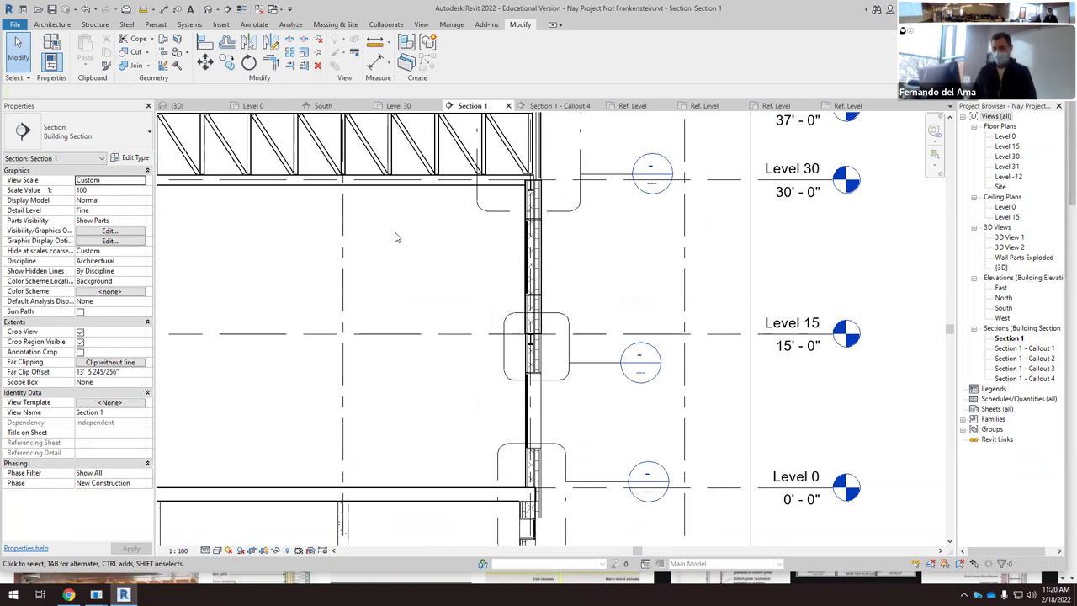
scroll(533, 195, "up", 1)
scroll(533, 195, "up", 3)
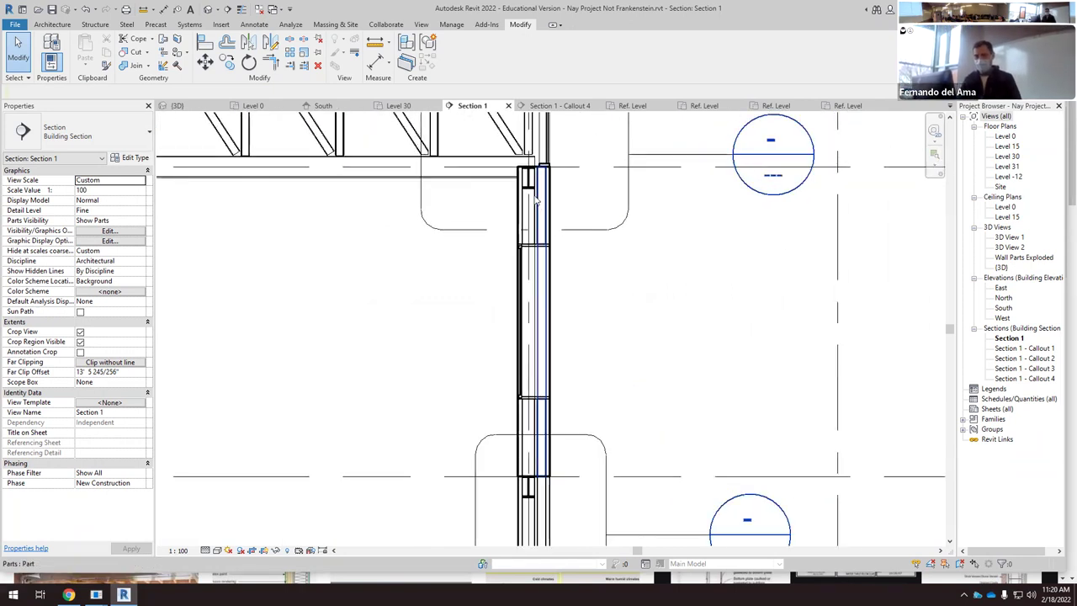
scroll(527, 220, "down", 5)
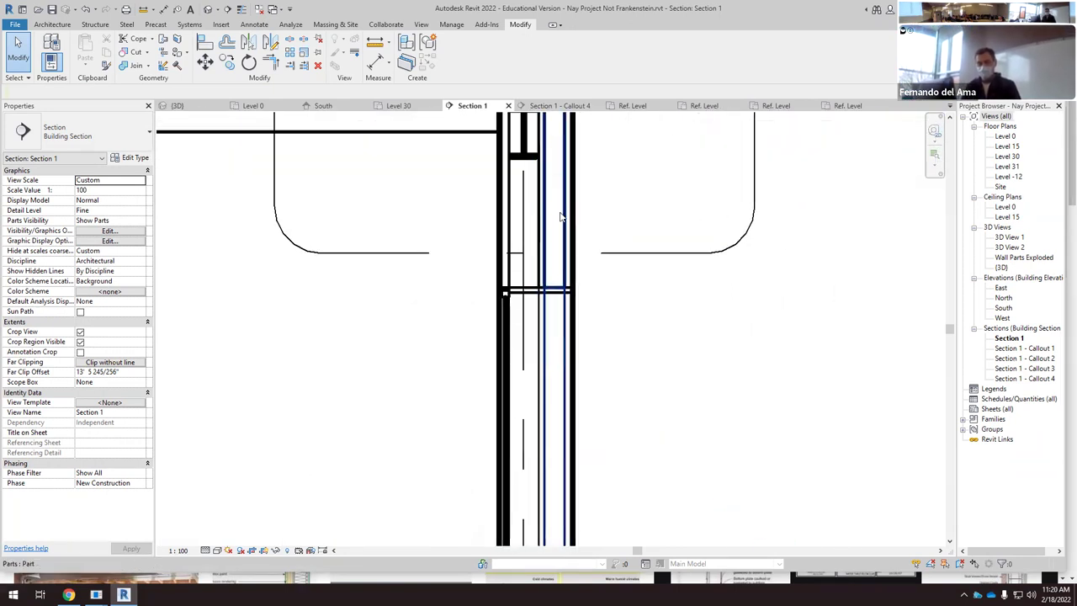
left_click(553, 284)
right_click(555, 282)
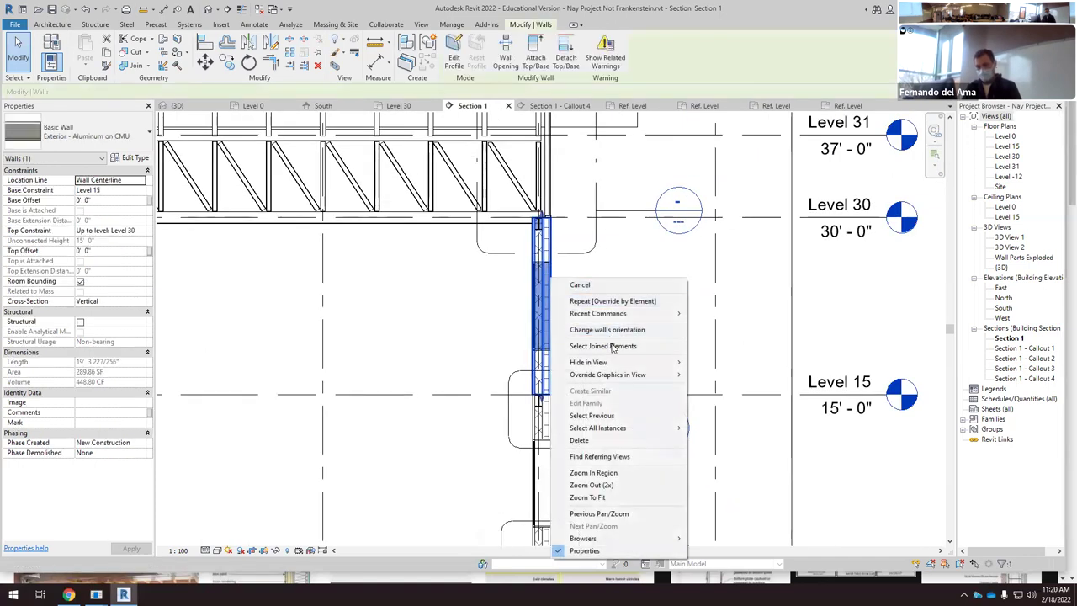
mouse_move(654, 376)
left_click(711, 375)
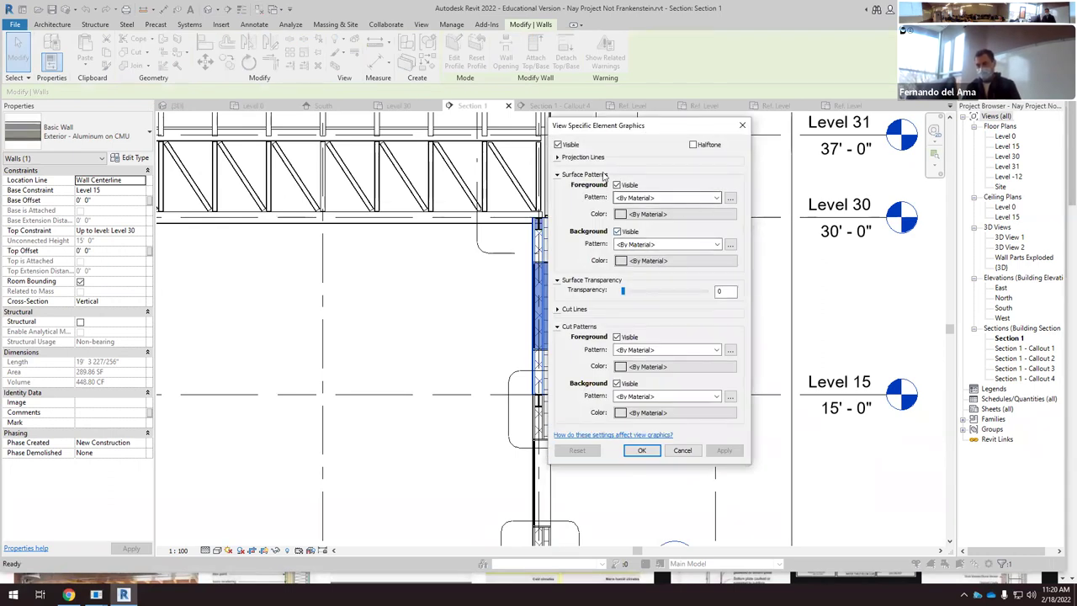
left_click(556, 157)
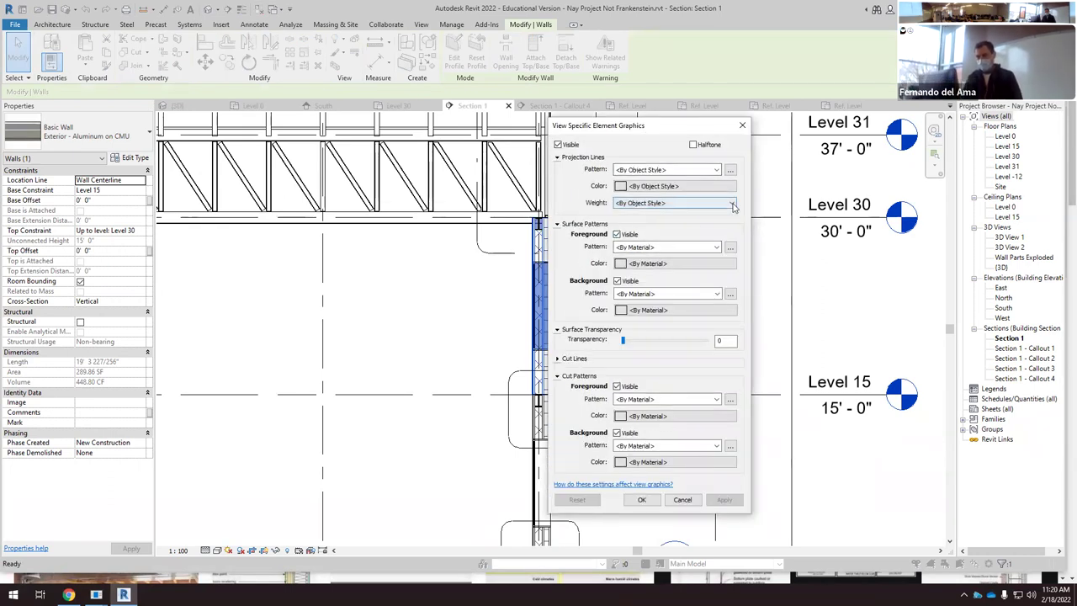
Step: Override the selected exterior wall's projection line weight to 1 for this element in the section view
left_click(730, 202)
left_click(624, 220)
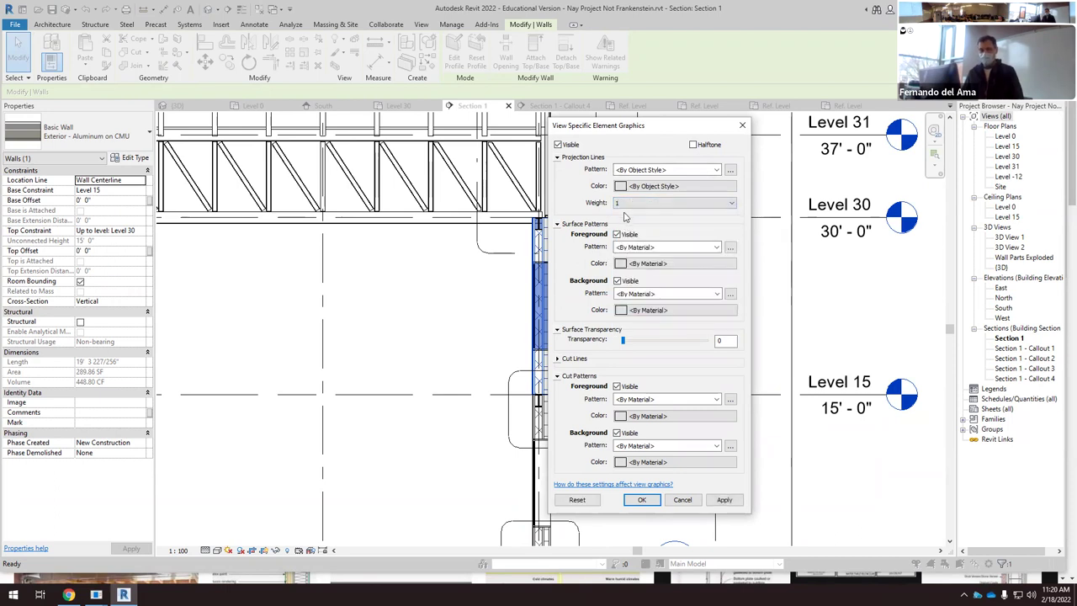
left_click(722, 499)
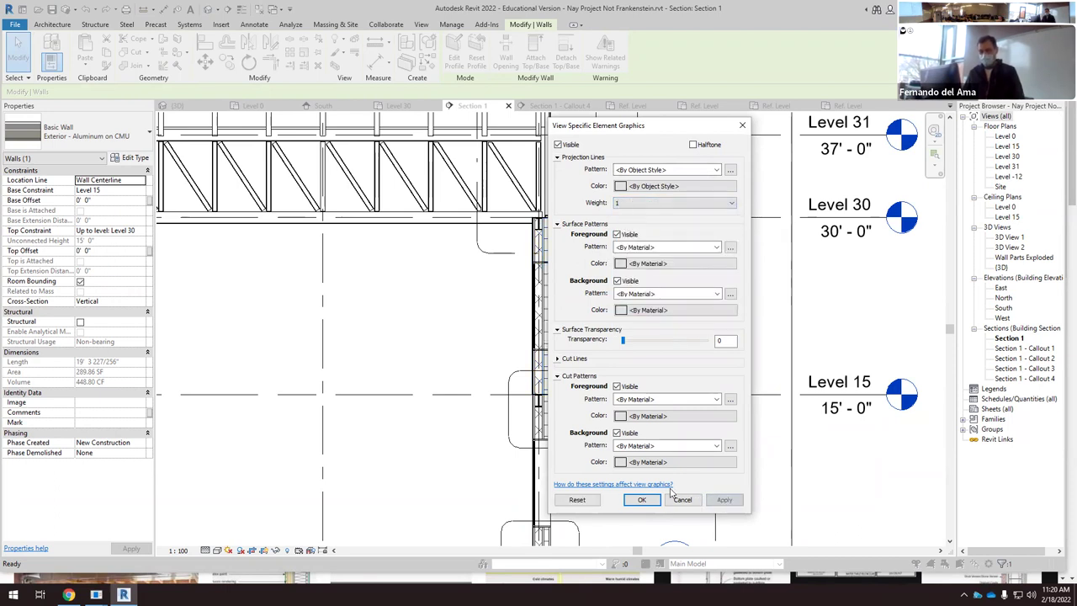
left_click(641, 500)
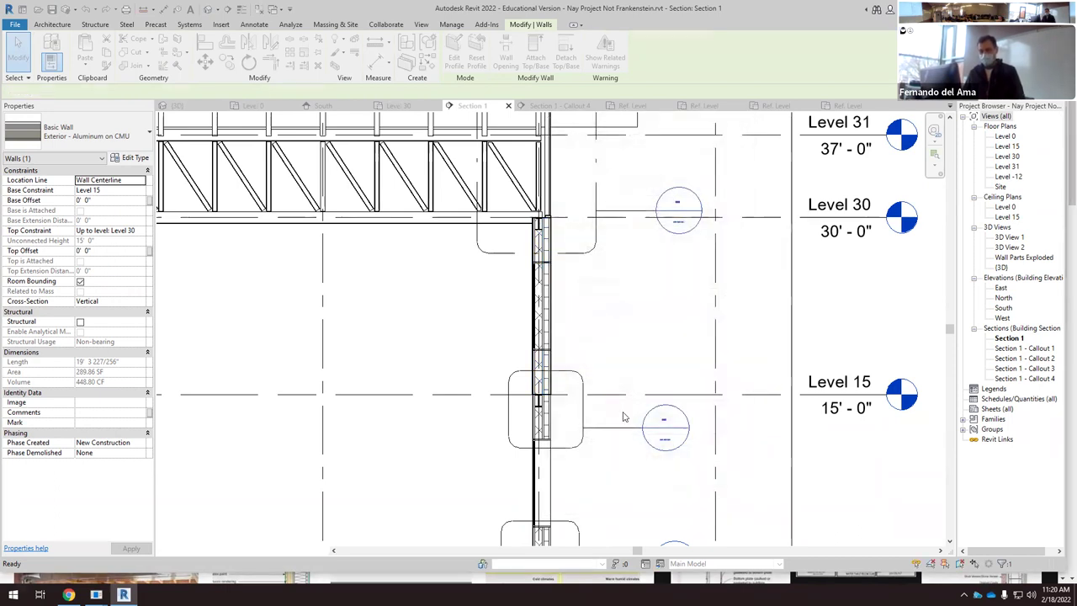
Step: Hide the foreground and background cut patterns for the category of the exterior wall between Level 15 and Level 30
right_click(542, 286)
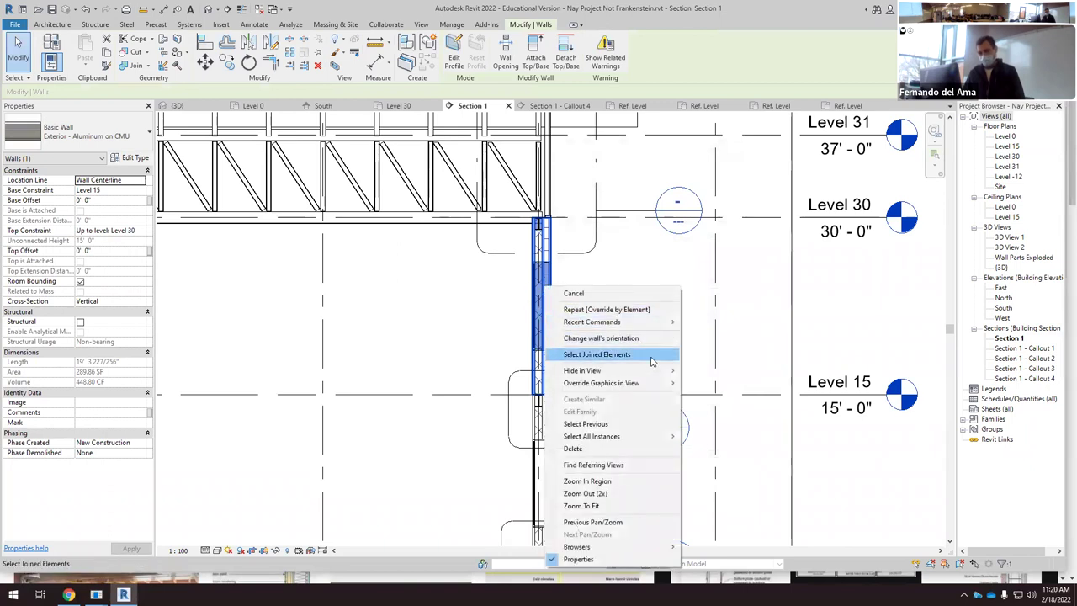
mouse_move(671, 387)
left_click(721, 395)
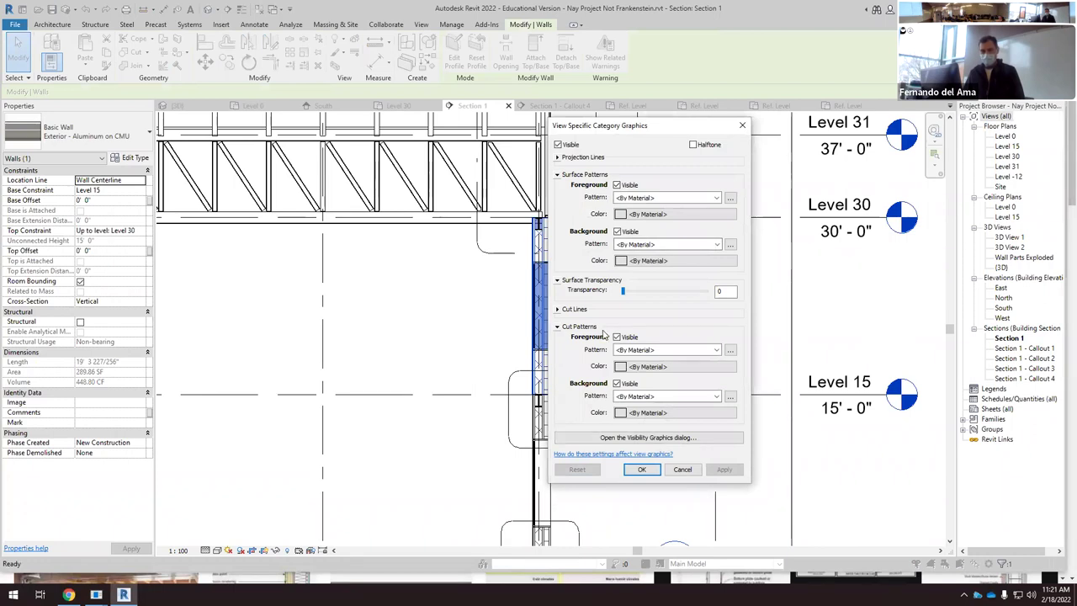
left_click(616, 336)
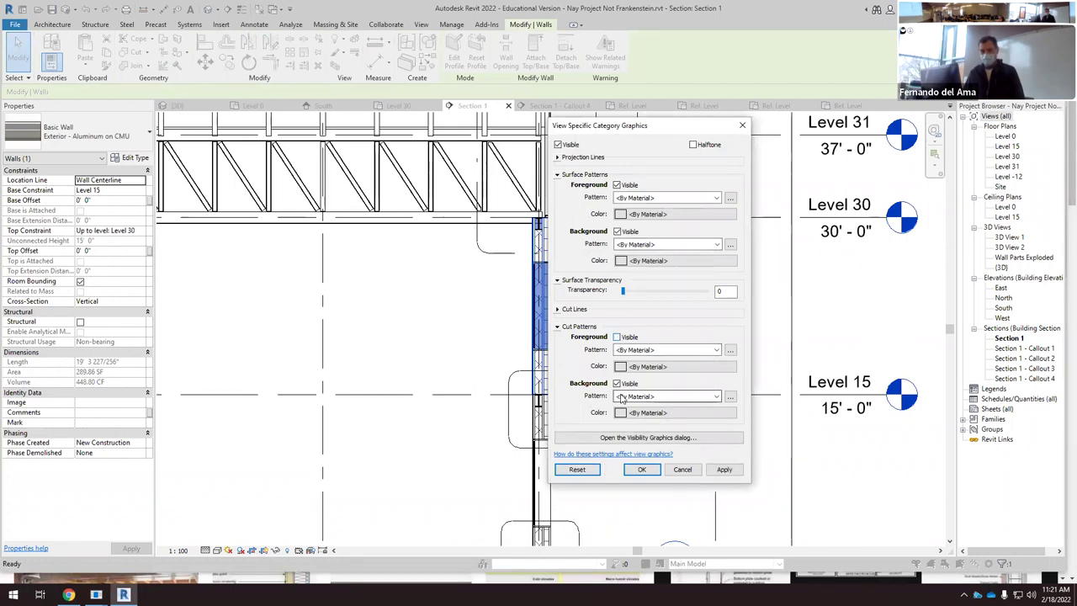
left_click(724, 469)
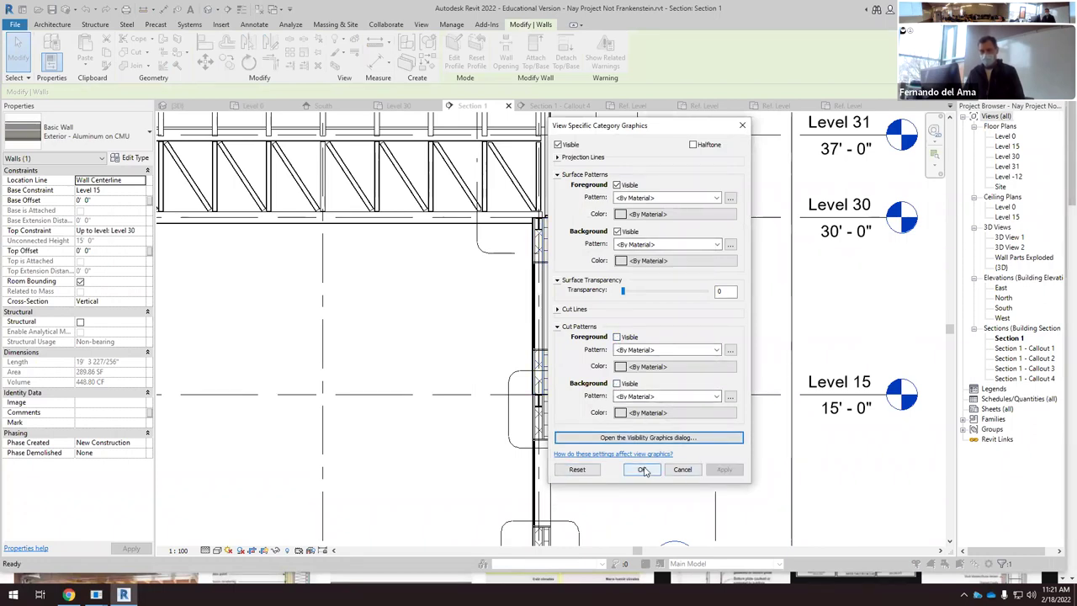
left_click(641, 469)
scroll(620, 298, "down", 2)
left_click(820, 320)
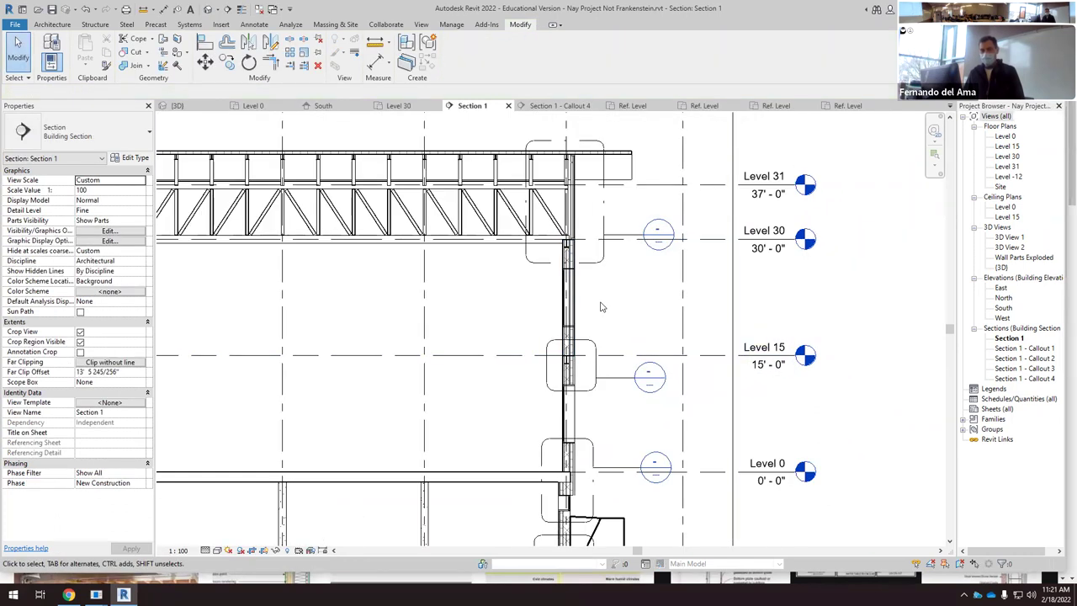
Step: Select the outer wall parts just below Level 0 and hide the Parts category's foreground and background cut patterns in this view
scroll(589, 308, "up", 2)
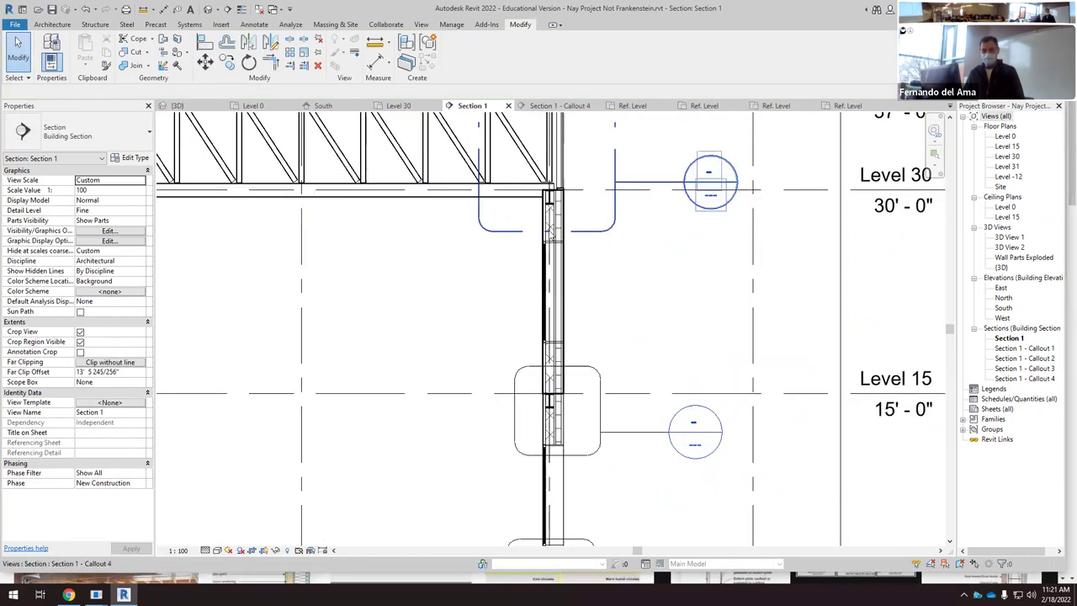
scroll(547, 389, "up", 3)
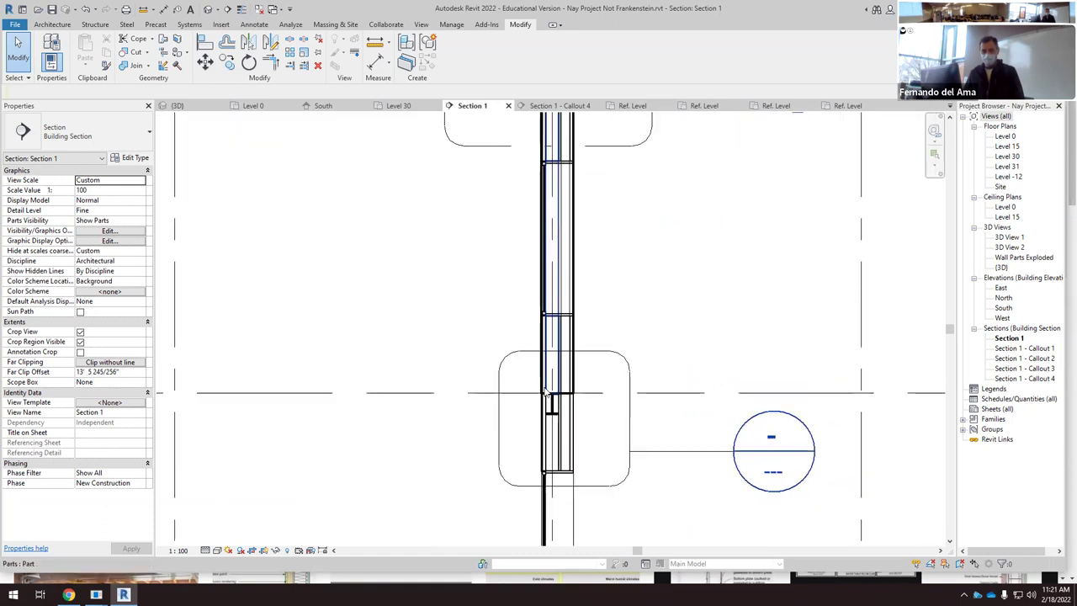
left_click(578, 316)
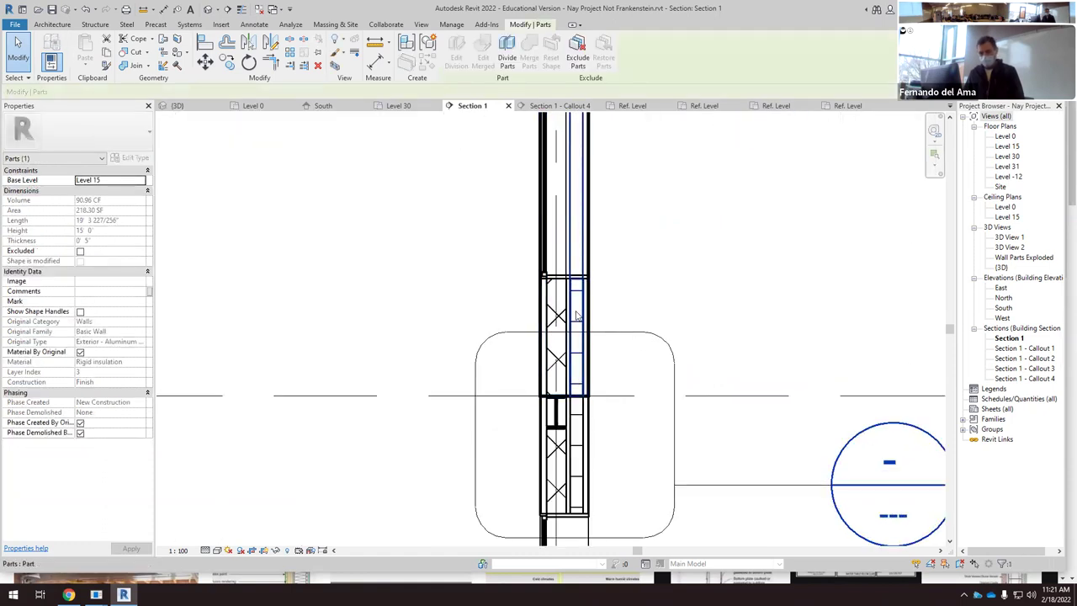
scroll(577, 315, "down", 6)
key("Escape")
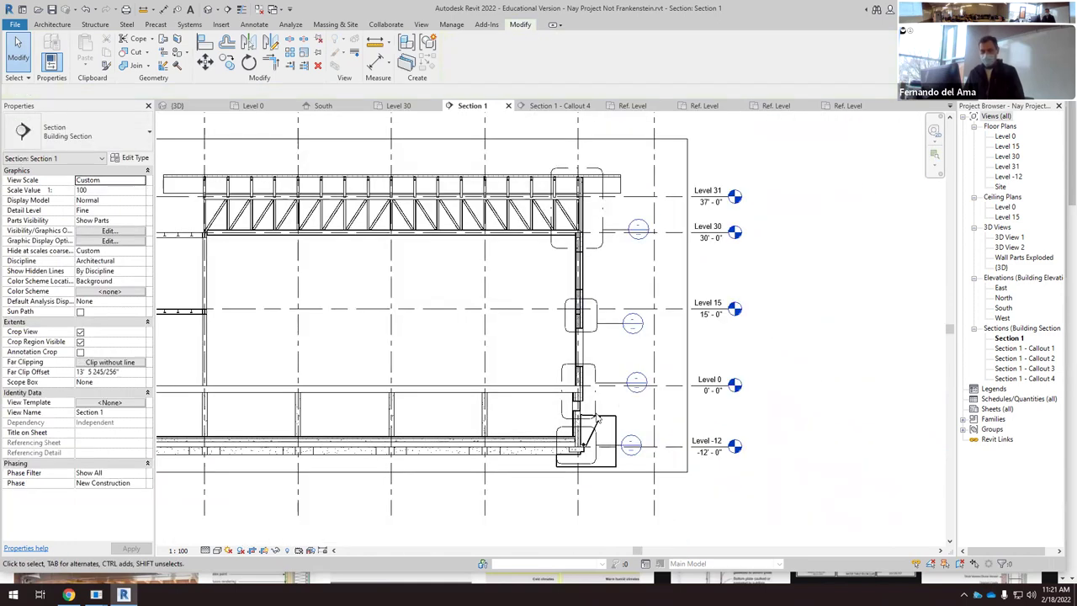
scroll(594, 416, "up", 6)
left_click_drag(700, 320, 652, 298)
right_click(653, 300)
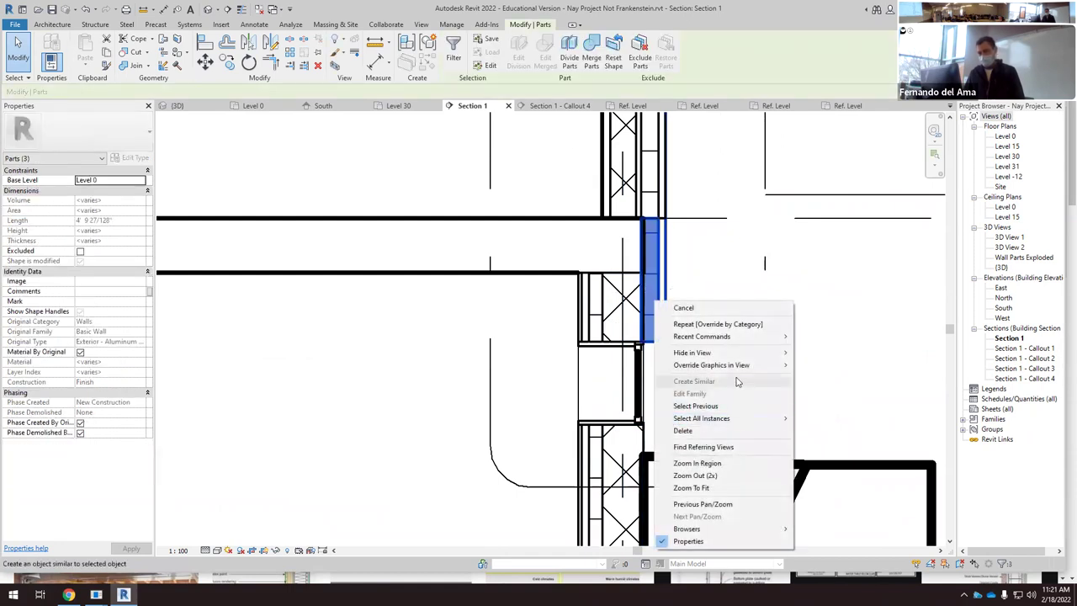
mouse_move(762, 367)
left_click(816, 378)
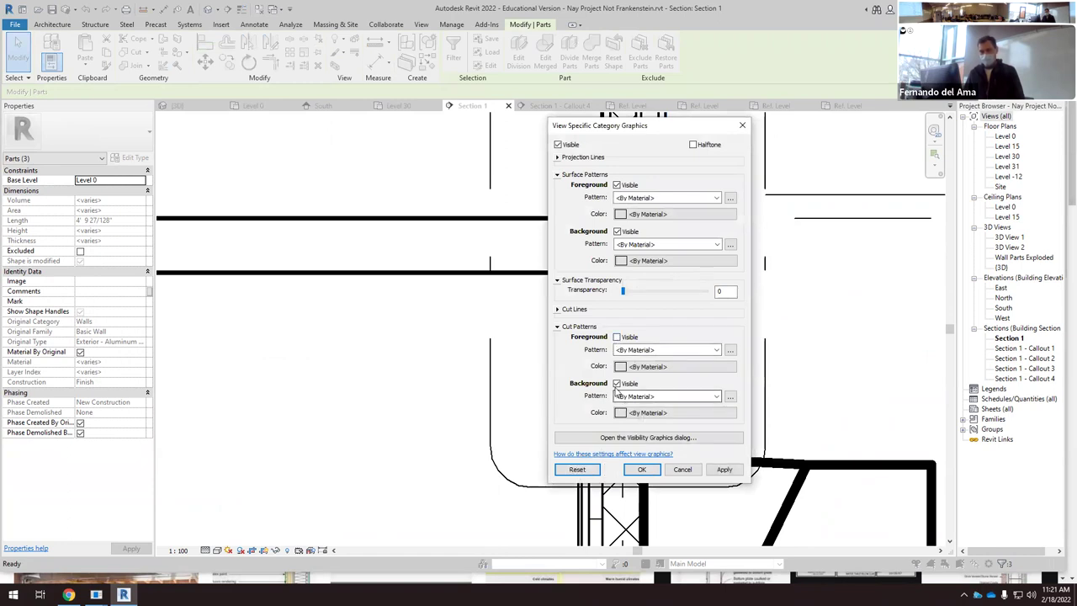
left_click(725, 470)
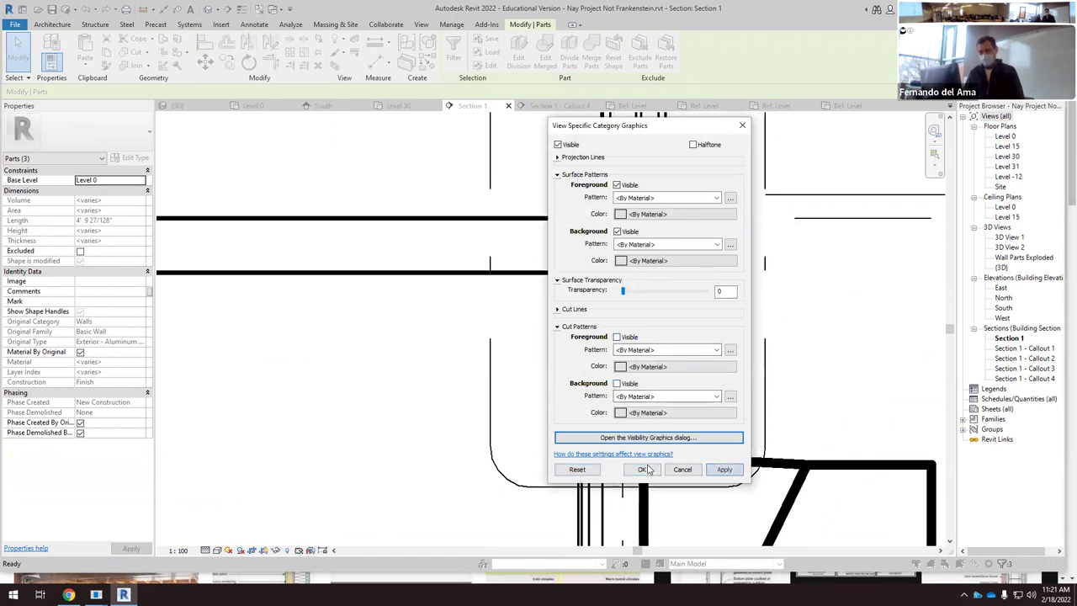
left_click(642, 469)
Step: Examine the exterior wall's lines and cut patterns in the section from the foundation up to Level 30
scroll(497, 264, "down", 1)
scroll(497, 264, "down", 4)
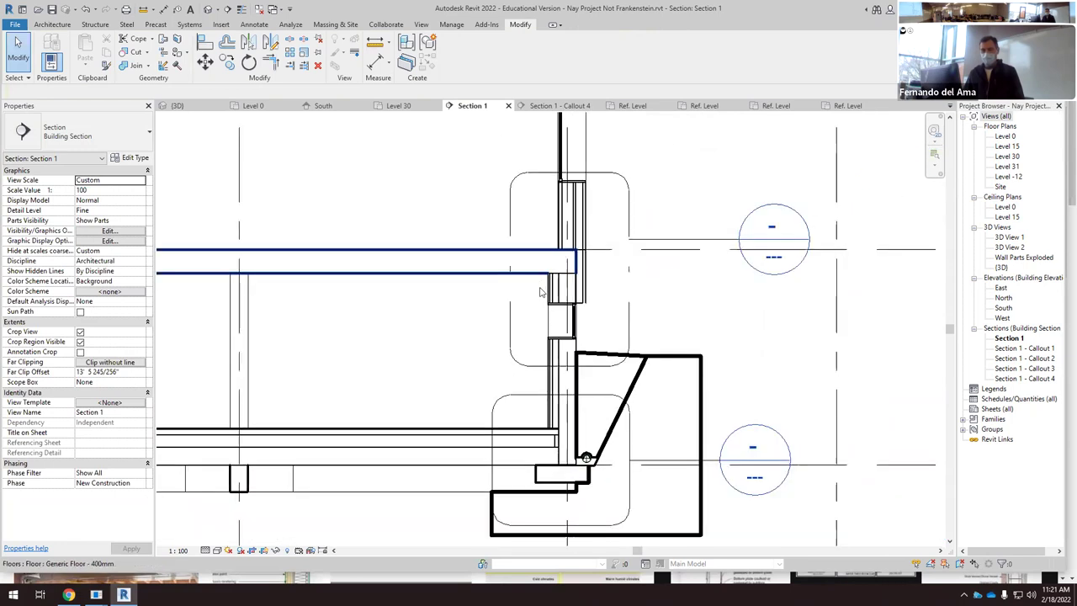
scroll(572, 245, "down", 2)
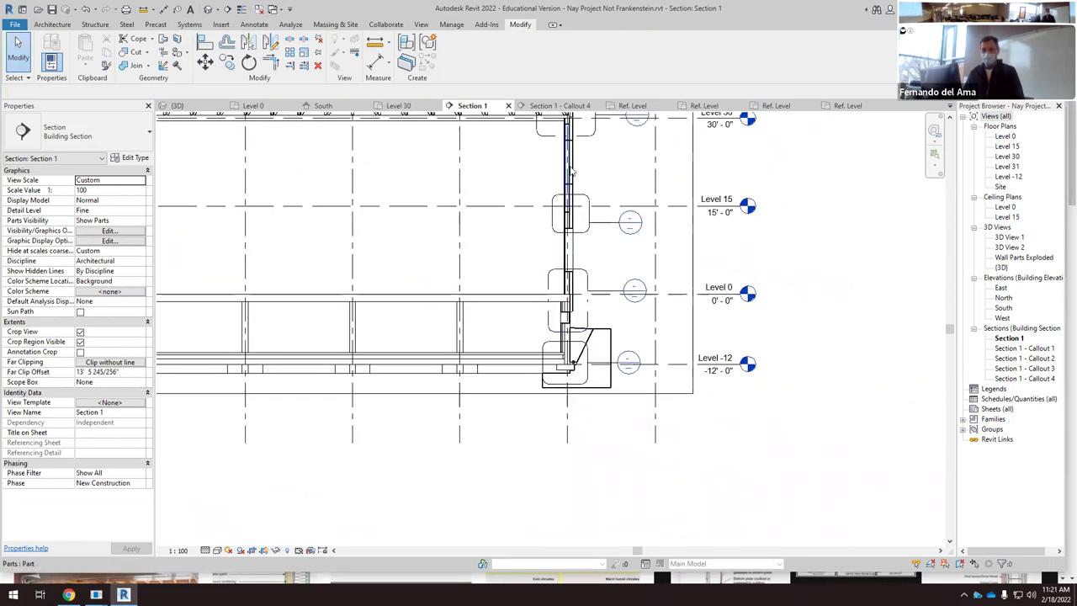
scroll(583, 148, "up", 3)
scroll(582, 148, "up", 2)
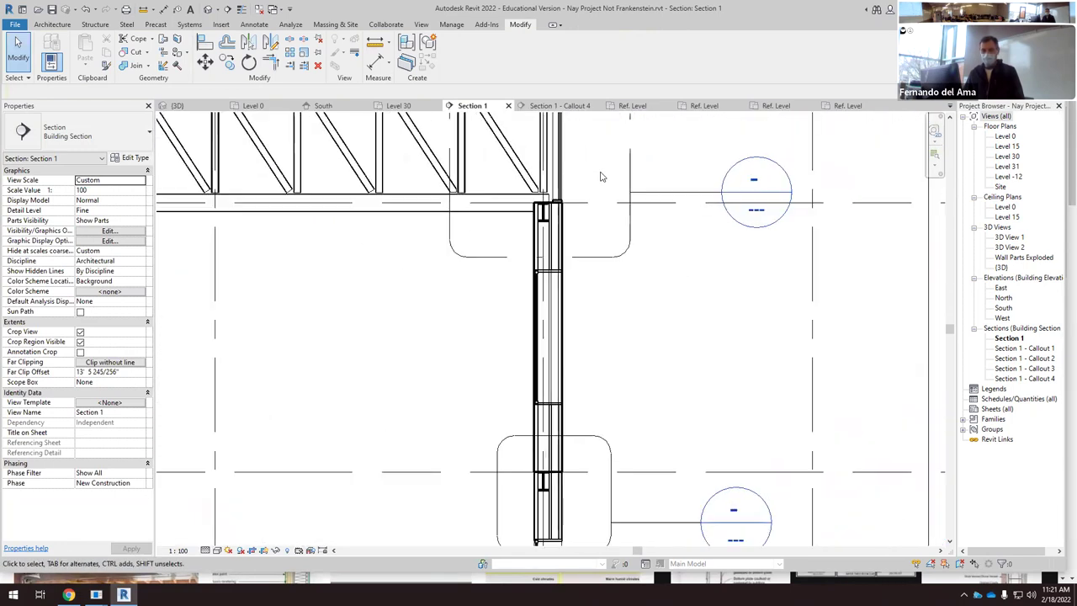
scroll(579, 170, "down", 3)
scroll(618, 232, "up", 5)
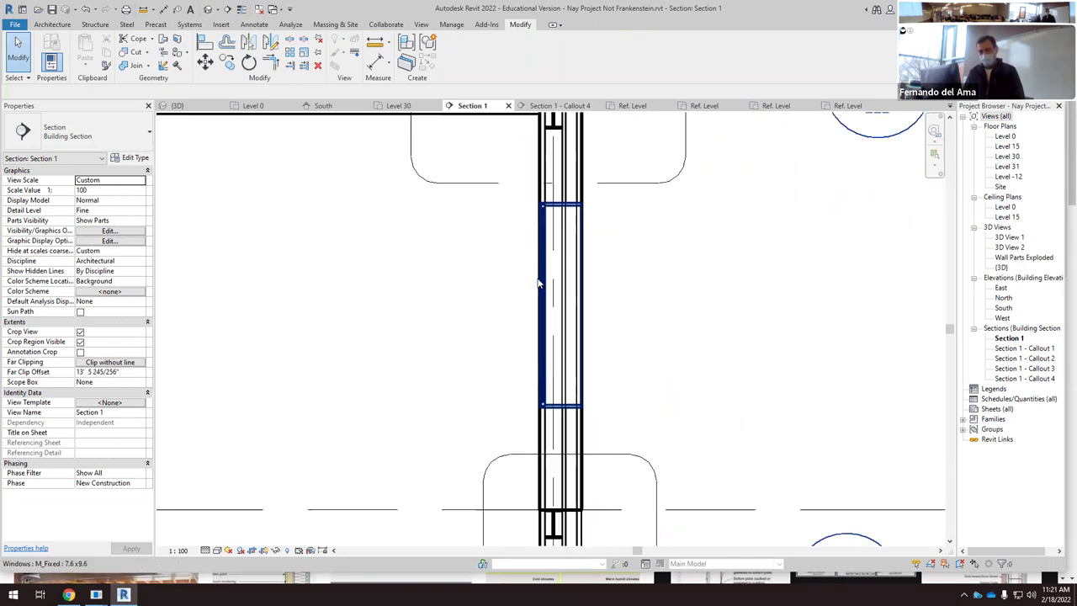
scroll(547, 217, "up", 1)
scroll(543, 211, "down", 2)
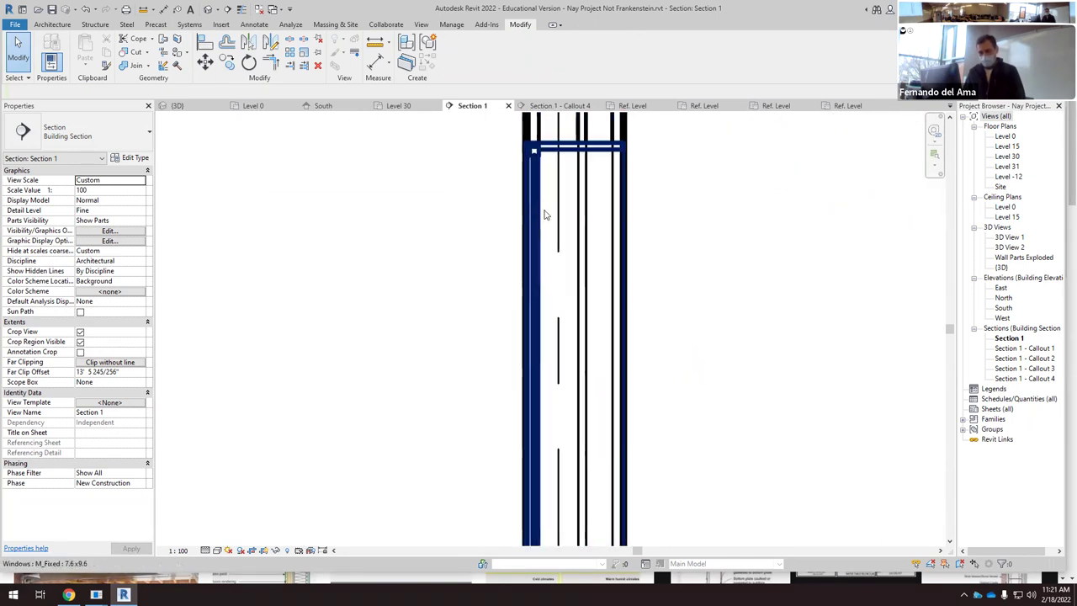
scroll(649, 247, "up", 1)
scroll(703, 266, "down", 2)
scroll(703, 265, "up", 2)
Step: Select the wall elements between Level 15 and Level 30 and set their categories' projection line weight to 1 in this view
left_click_drag(697, 267, 594, 260)
right_click(658, 283)
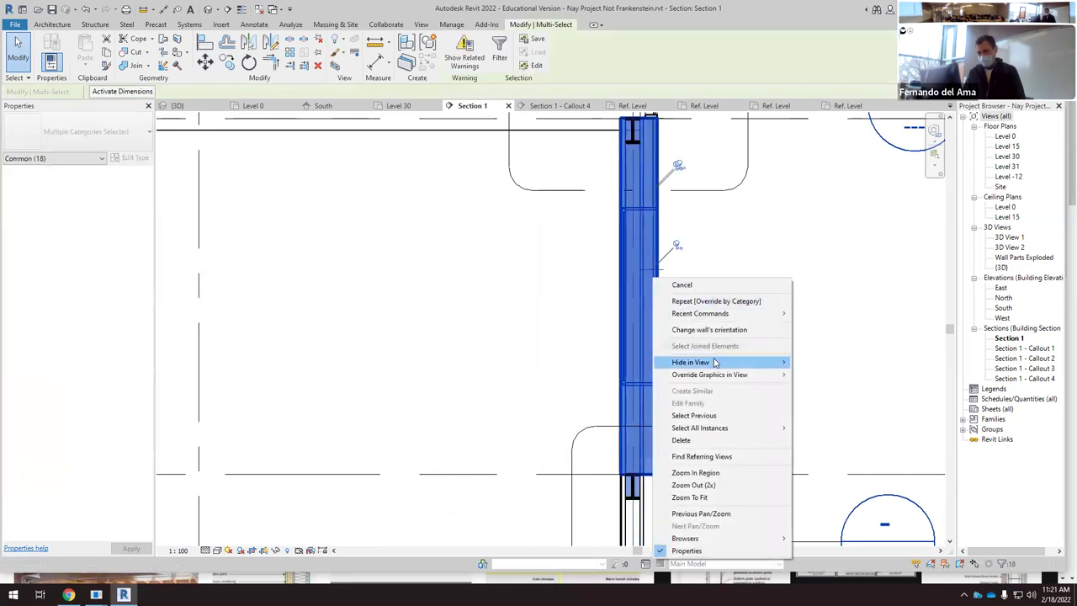
mouse_move(761, 374)
left_click(820, 387)
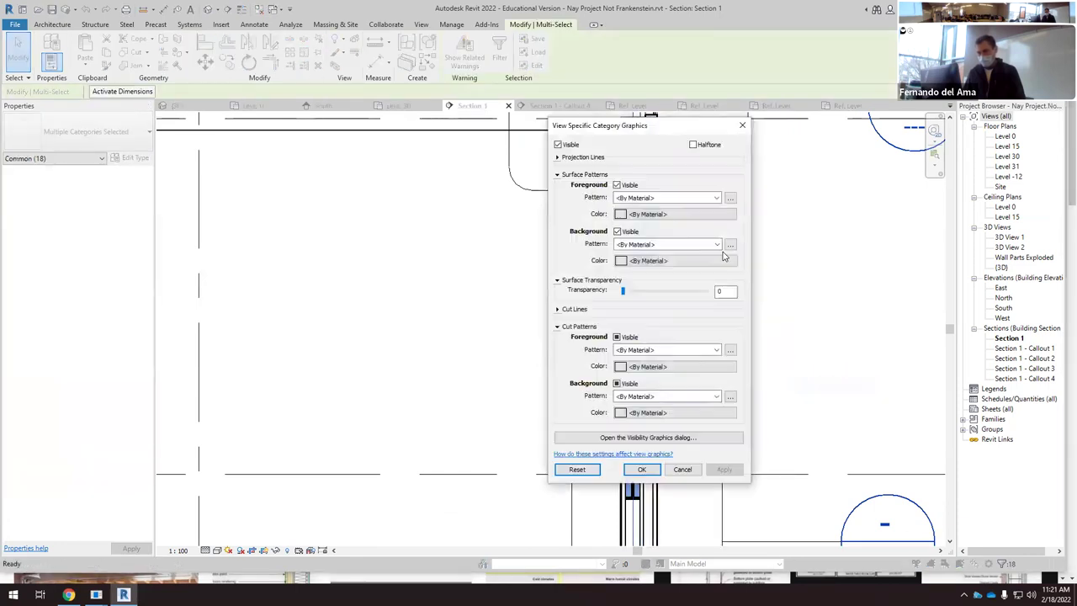
left_click(556, 157)
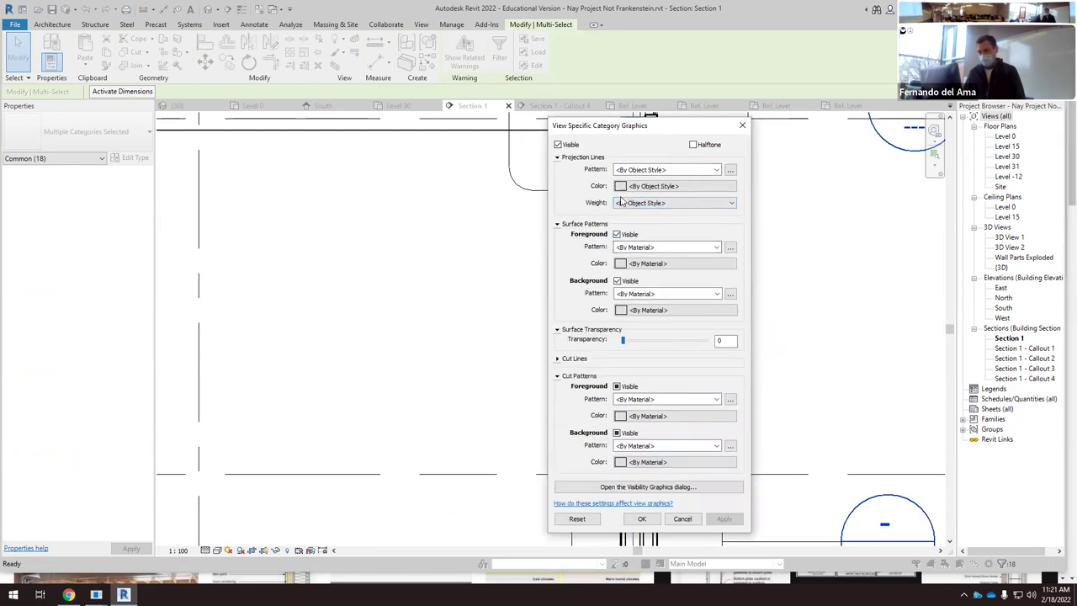
left_click(729, 208)
left_click(705, 220)
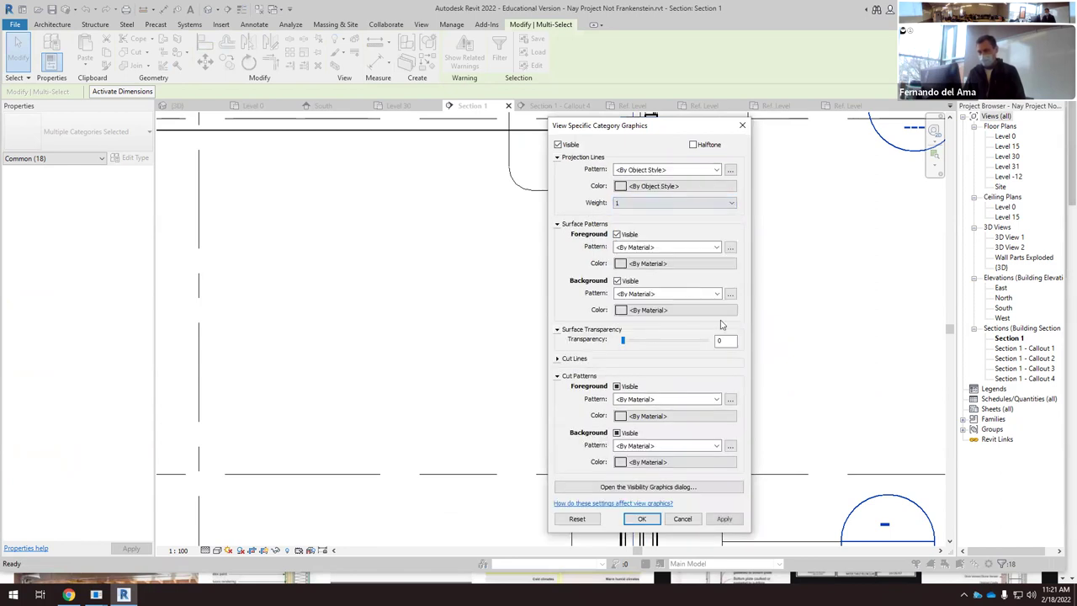
left_click(642, 518)
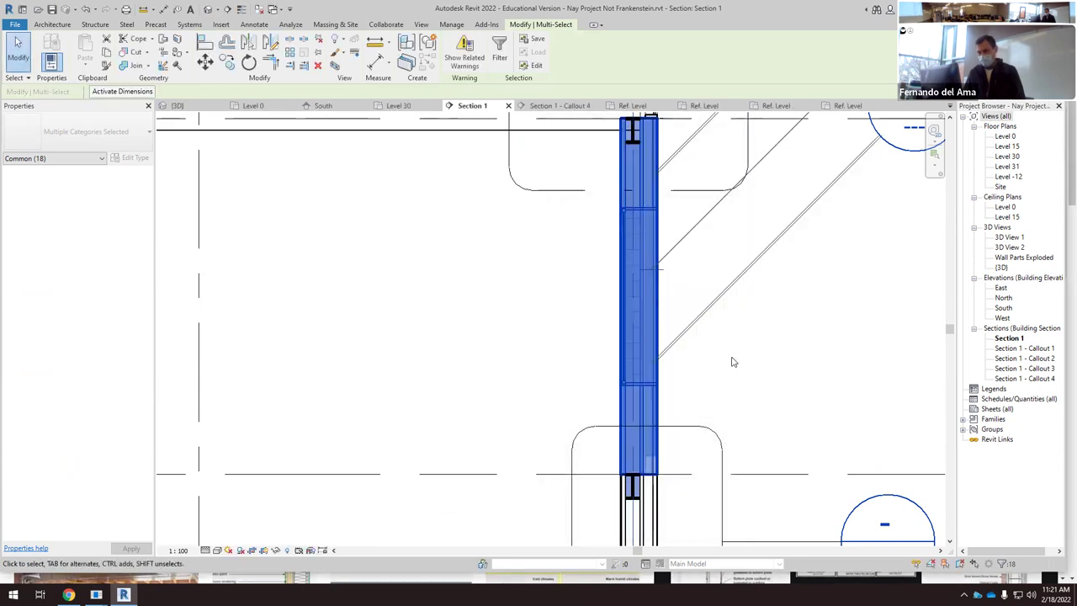
key("Escape")
Step: Check the category graphics overrides of the aluminum part on the wall's outer face just below Level 30
scroll(626, 257, "down", 2)
scroll(627, 257, "up", 3)
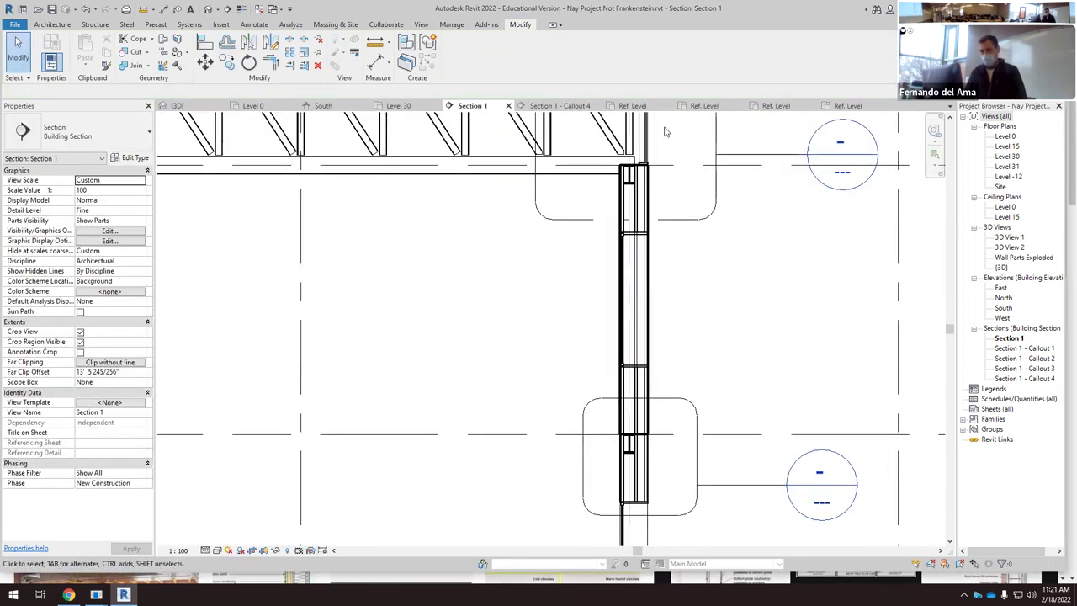
left_click(641, 208)
scroll(604, 181, "up", 1)
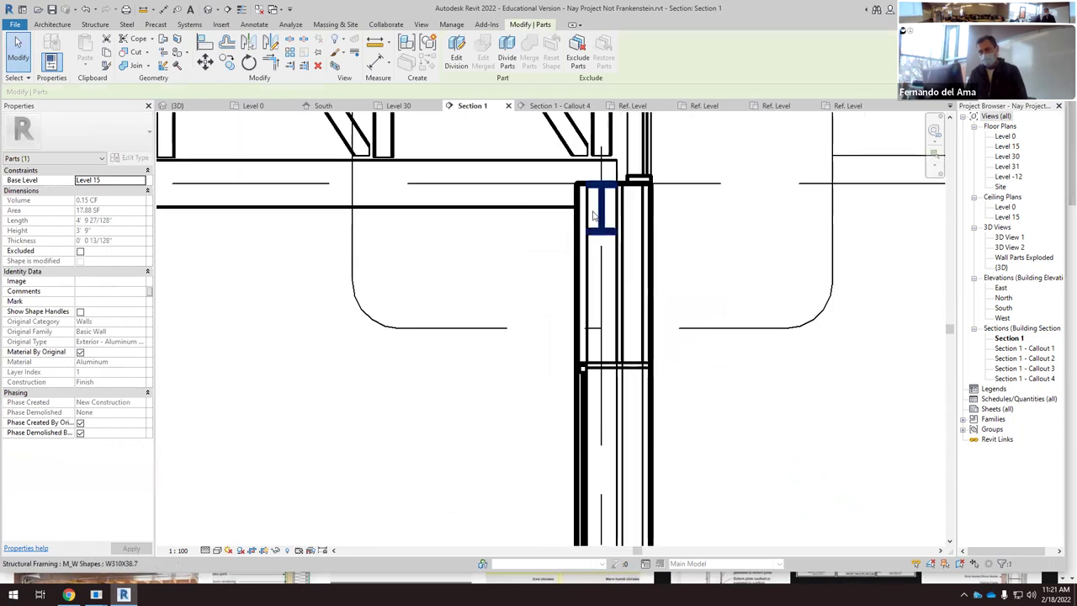
left_click(651, 256)
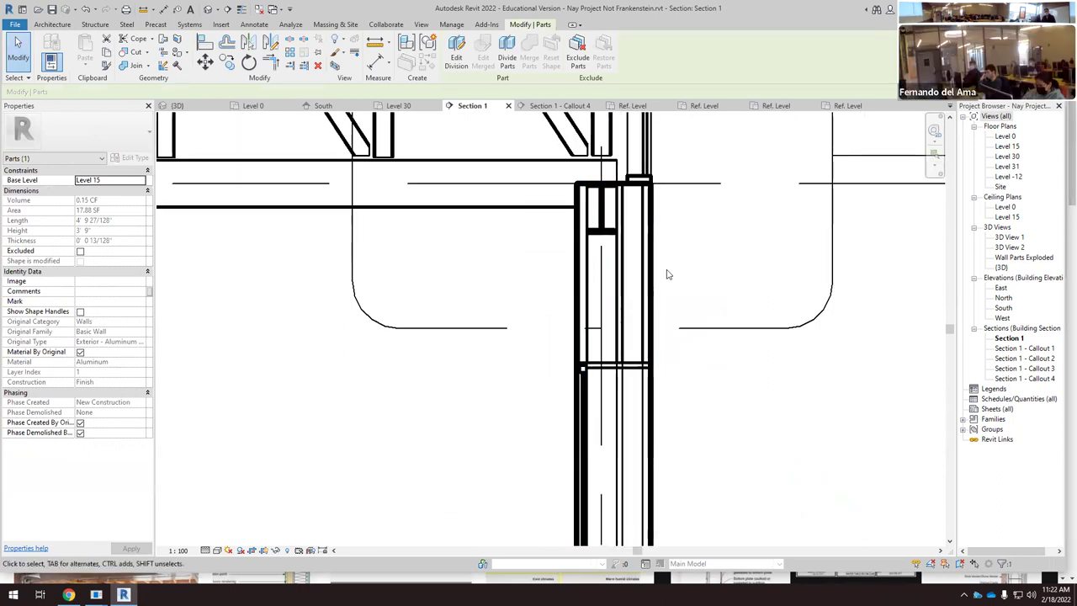
right_click(652, 267)
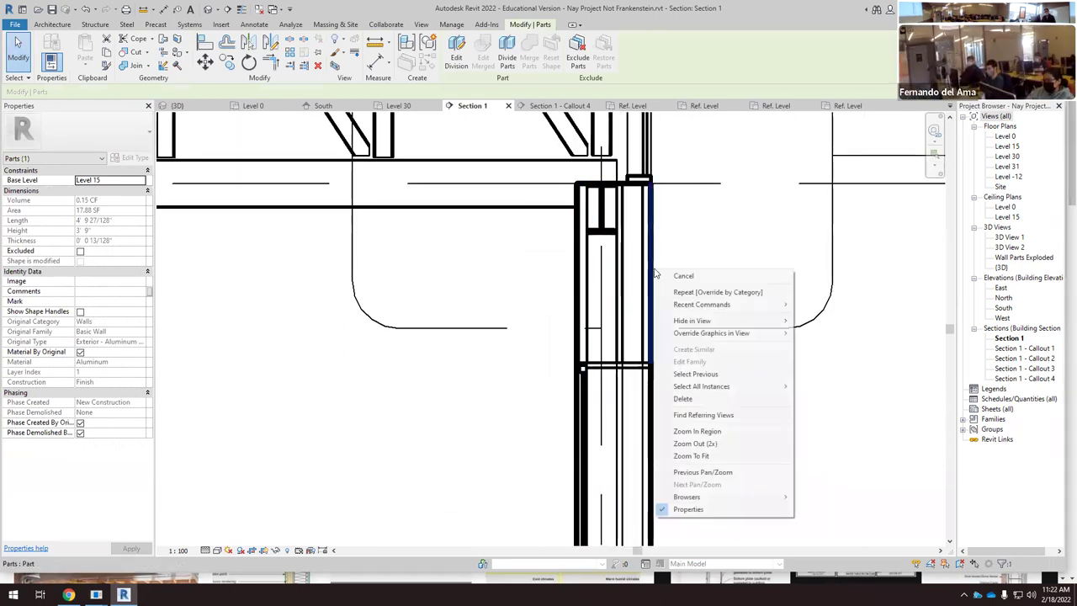
mouse_move(742, 337)
left_click(829, 347)
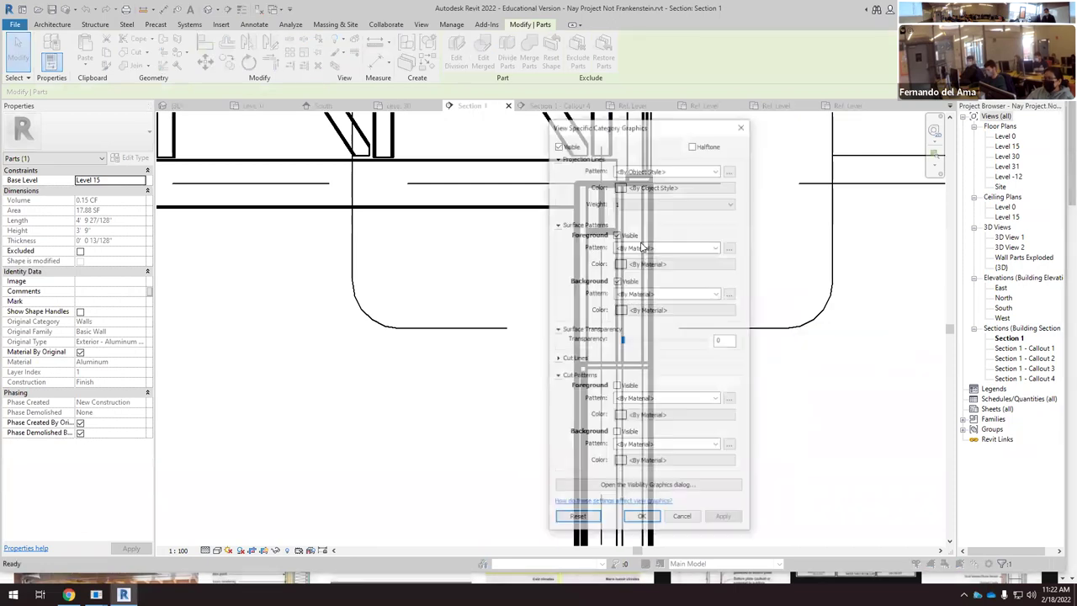
left_click(629, 204)
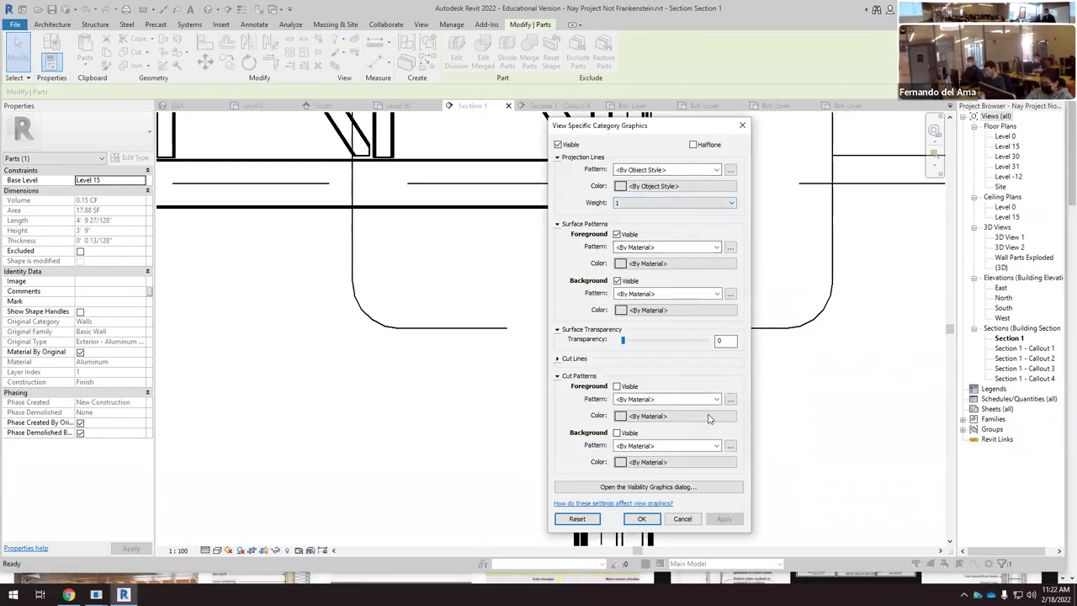
left_click(643, 519)
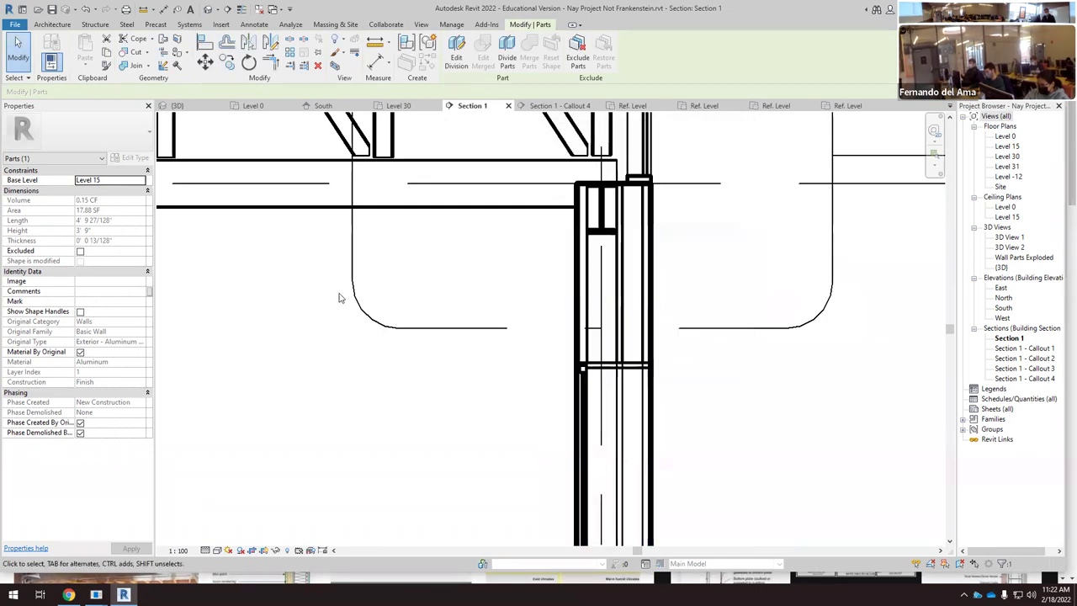
left_click(732, 319)
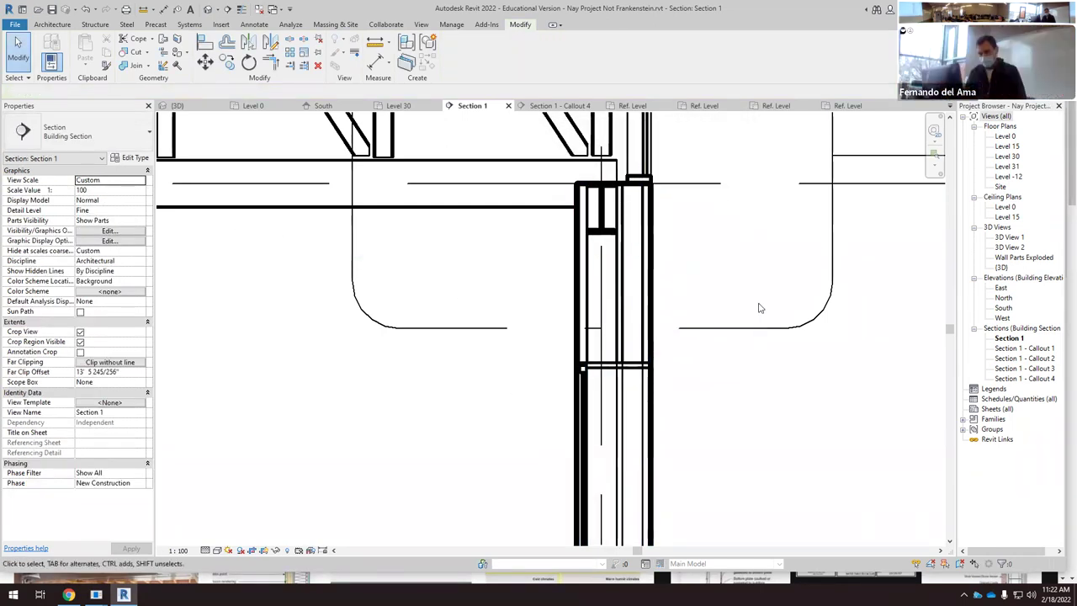
Step: Select the overlapping exterior wall elements just below Level 30 and filter the selection down to Walls only
left_click(664, 269)
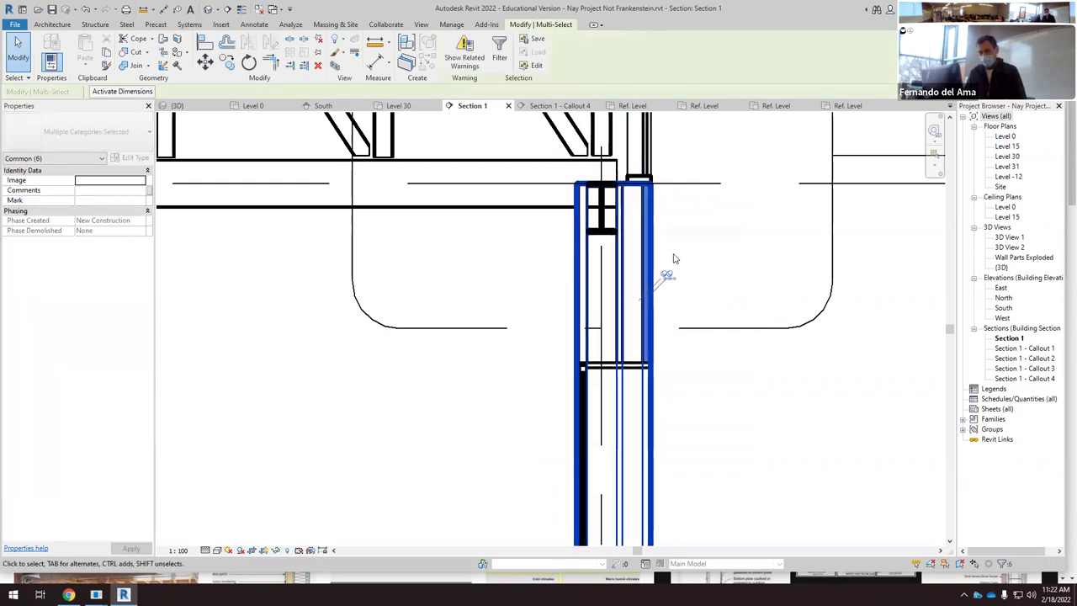
left_click(499, 56)
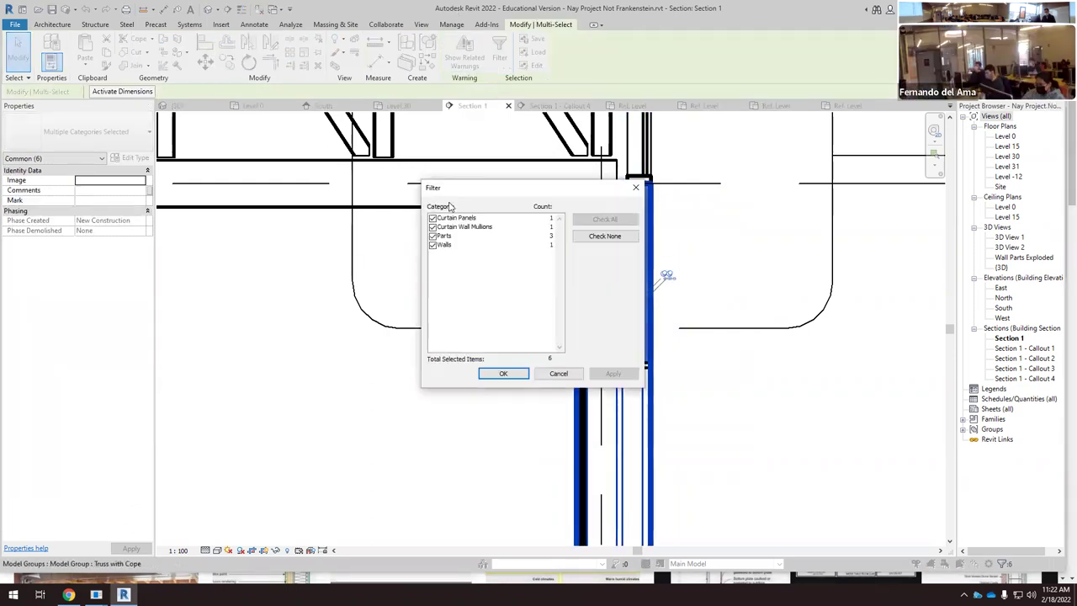
left_click(432, 236)
left_click(433, 226)
left_click(432, 218)
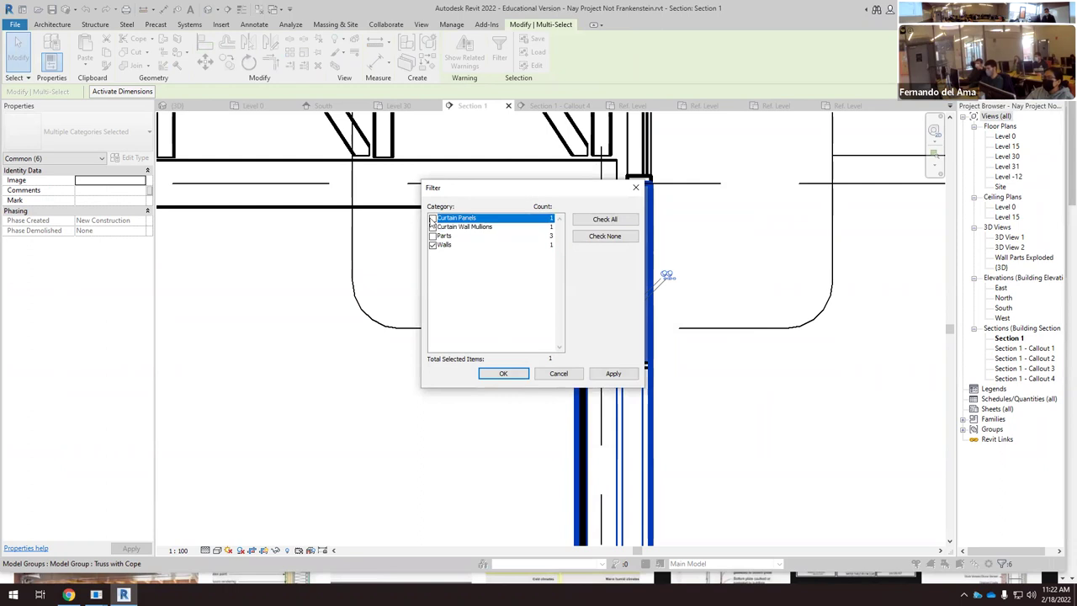
left_click(607, 376)
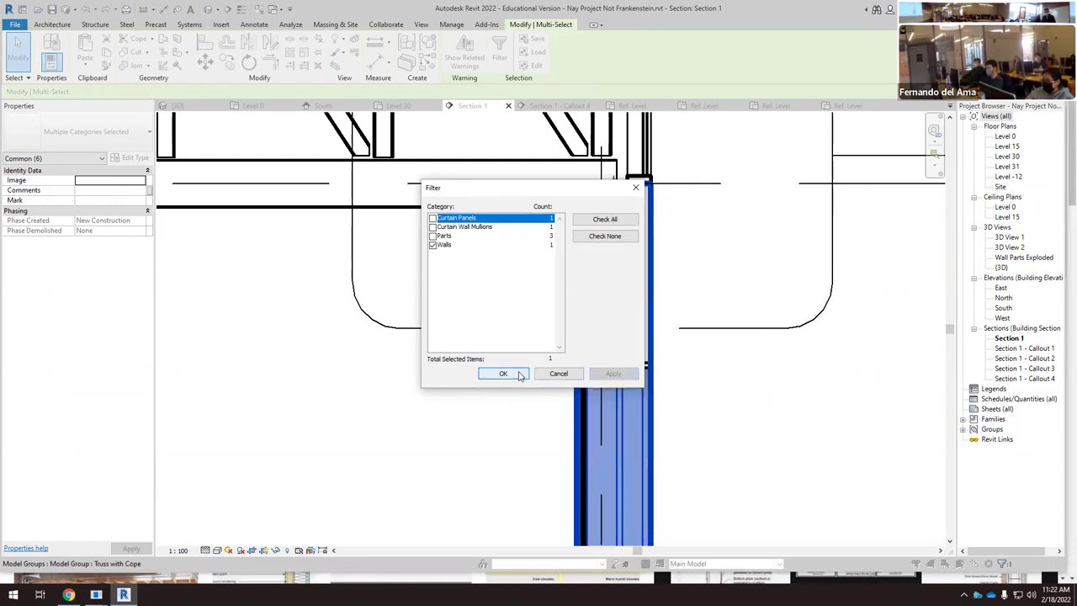
left_click(503, 373)
Step: Hide the whole category of the selected wall in this section view
scroll(697, 212, "down", 2)
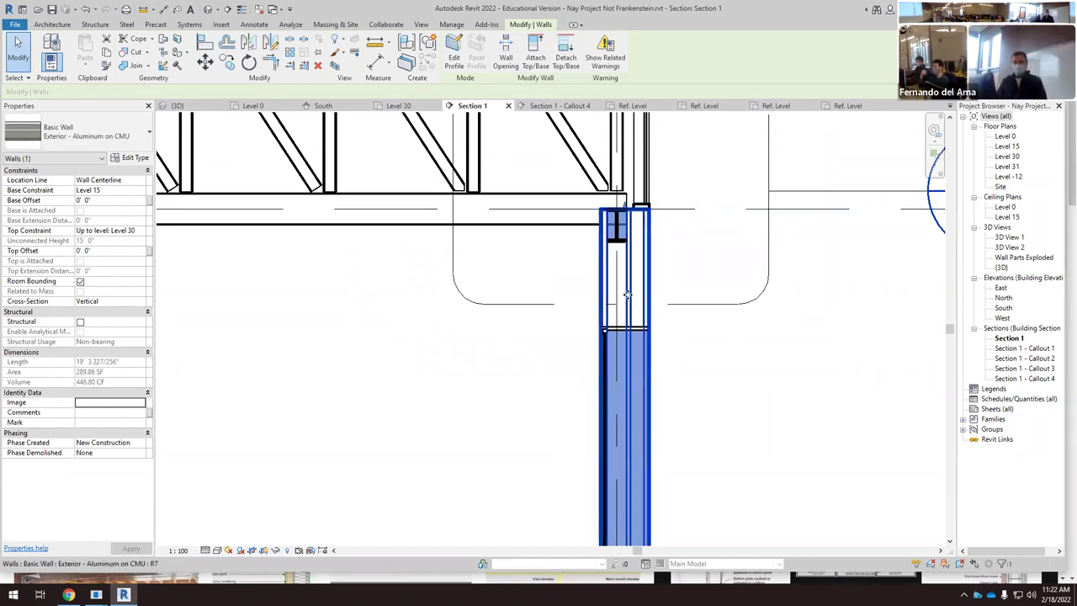
scroll(640, 303, "down", 2)
scroll(623, 330, "up", 2)
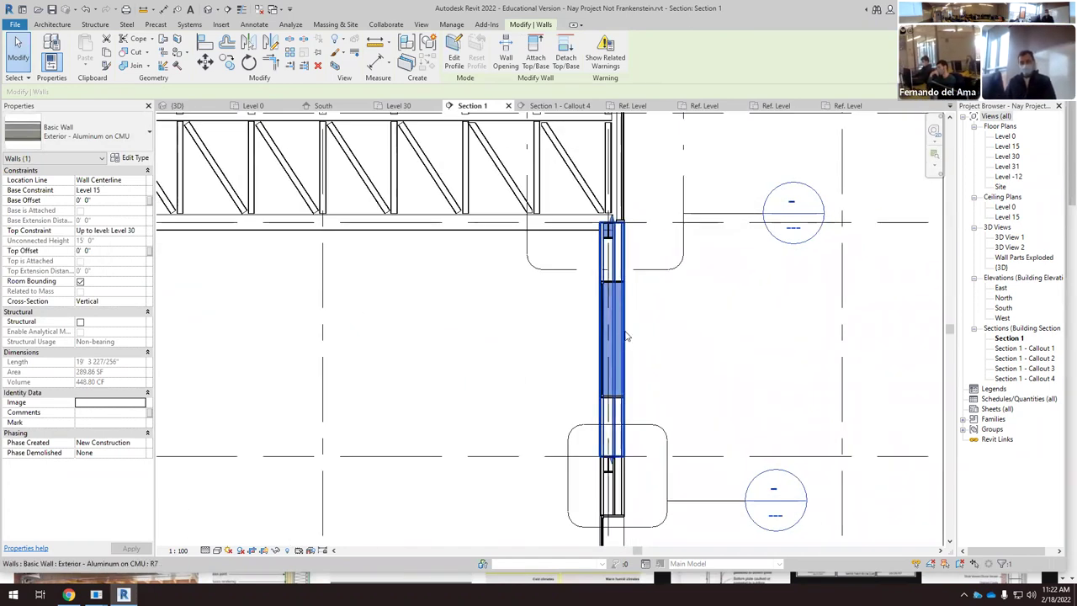
right_click(626, 337)
mouse_move(740, 136)
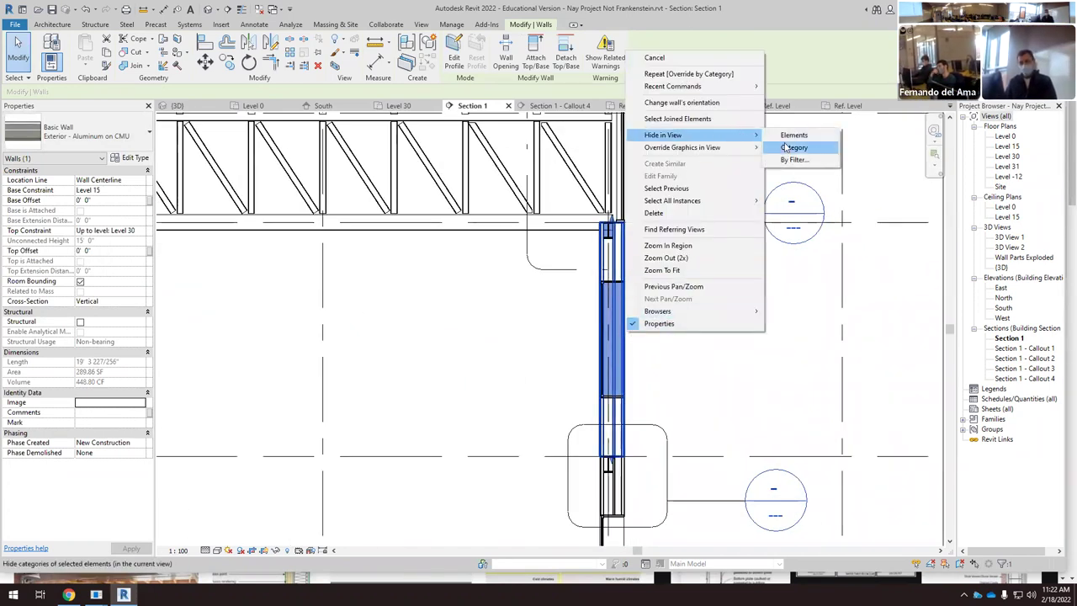
left_click(792, 148)
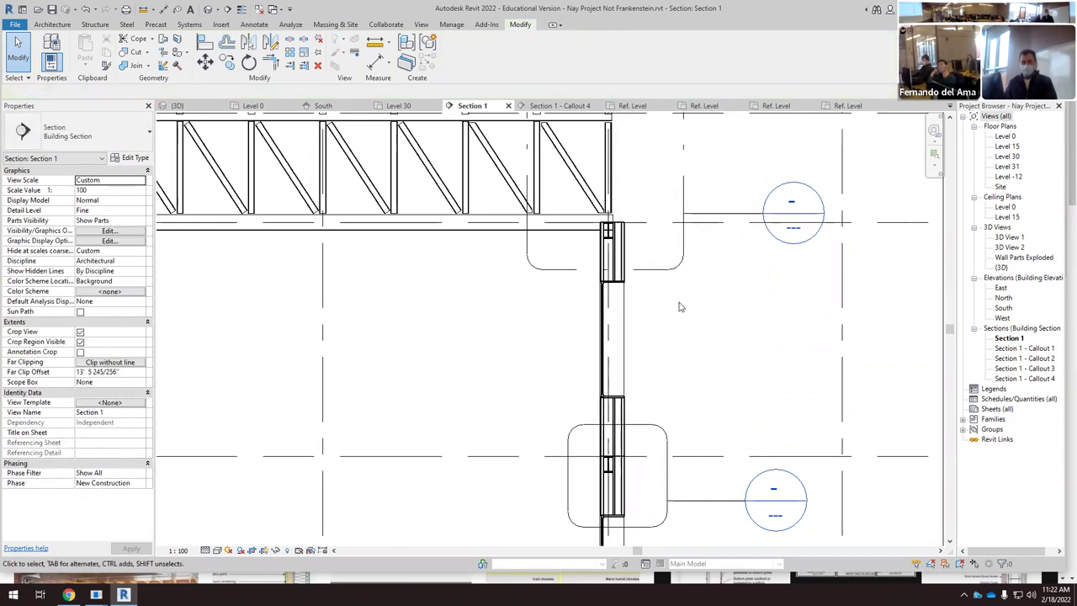
Step: Examine the exterior wall's remaining lines in the section from Level 30 down to the foundation
scroll(681, 306, "up", 2)
scroll(660, 275, "down", 5)
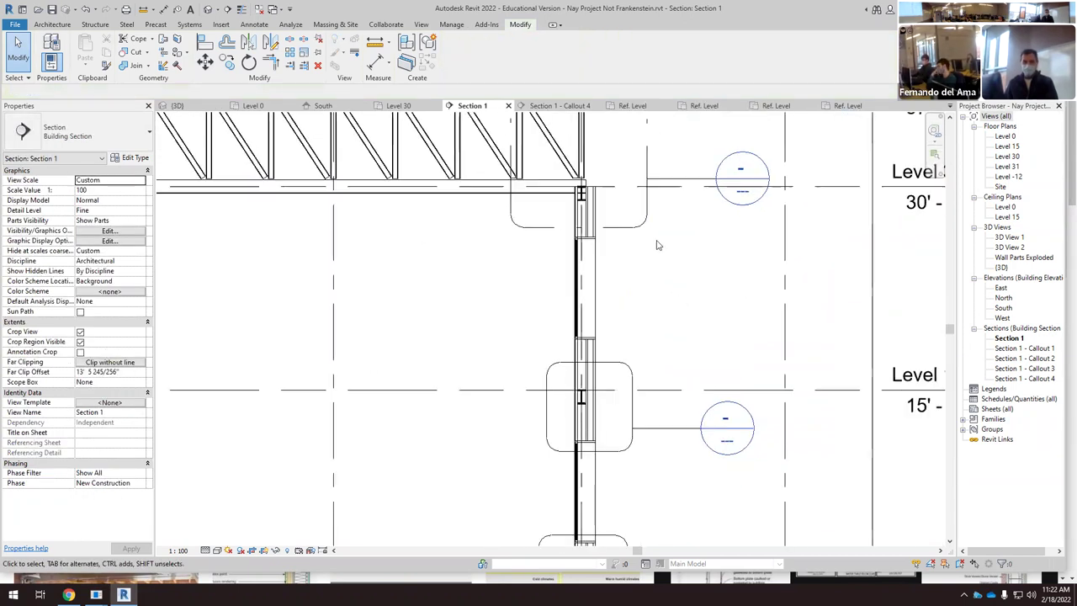
scroll(664, 414, "up", 5)
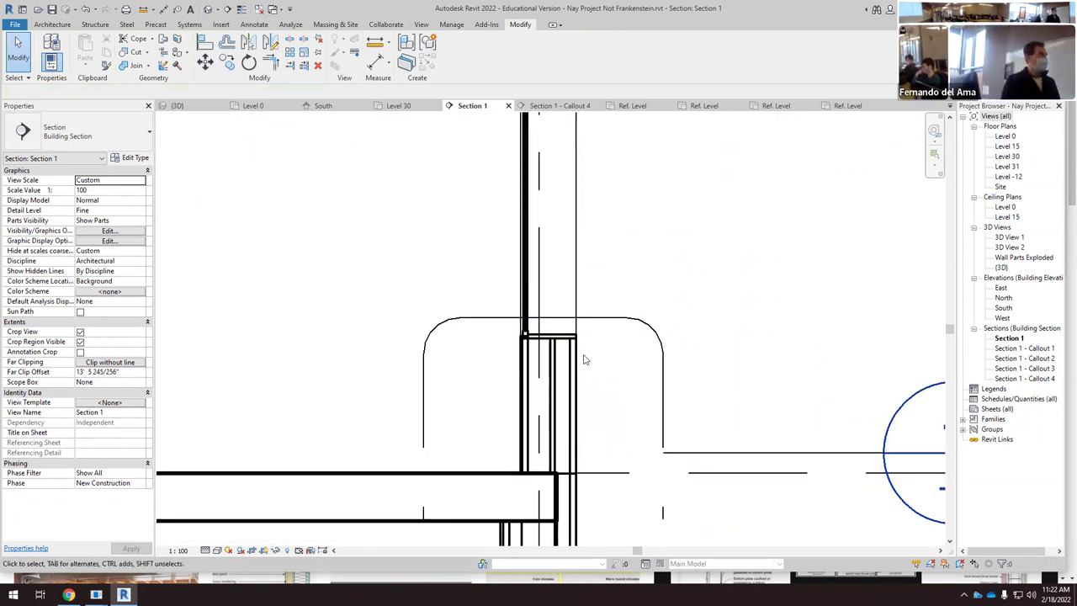
scroll(583, 362, "up", 3)
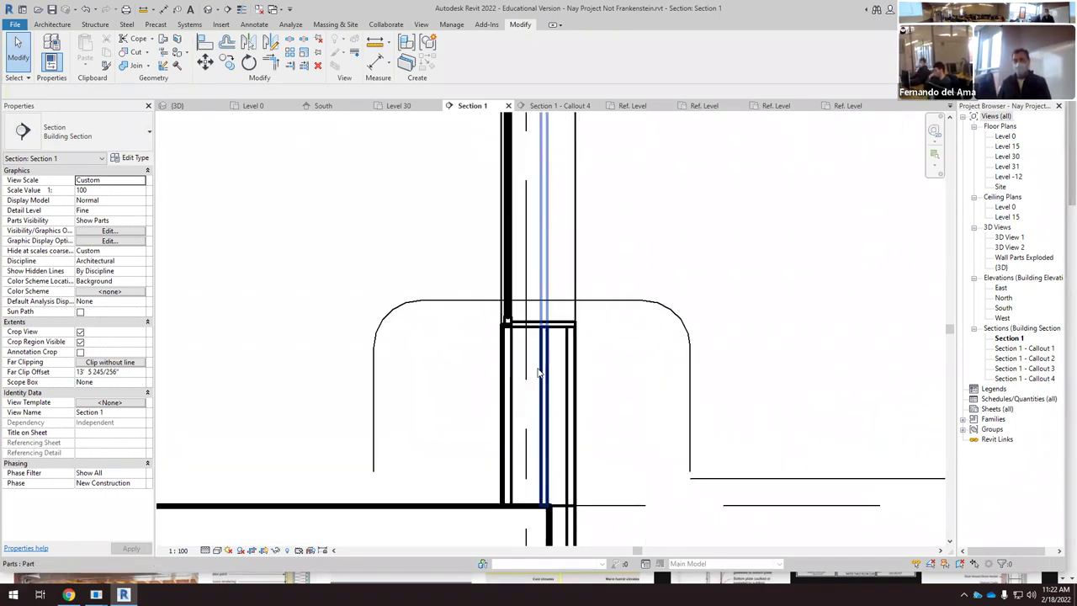
scroll(552, 328, "up", 2)
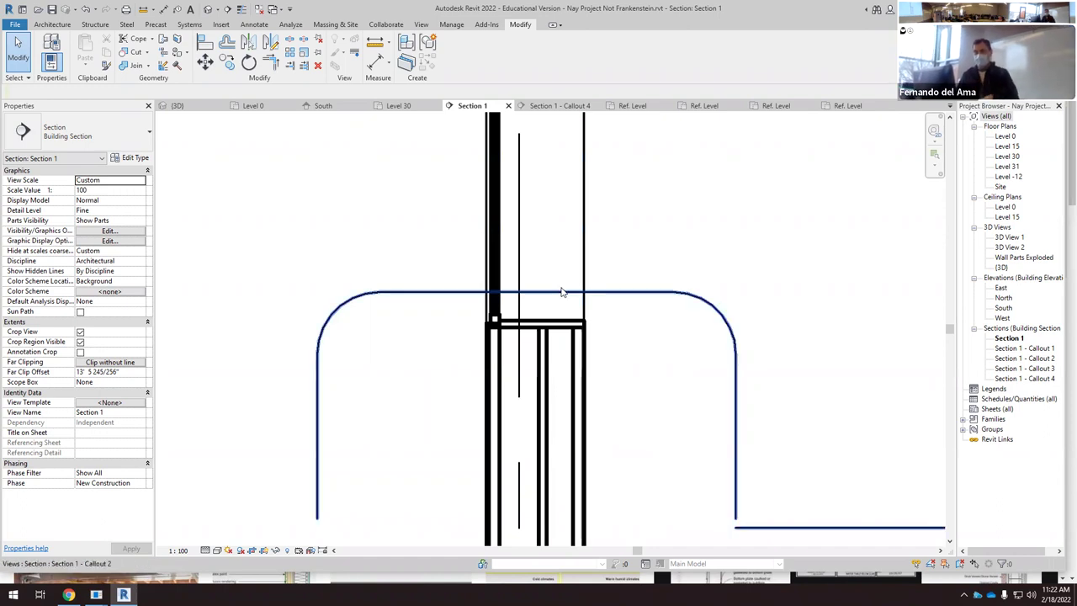
scroll(581, 336, "down", 5)
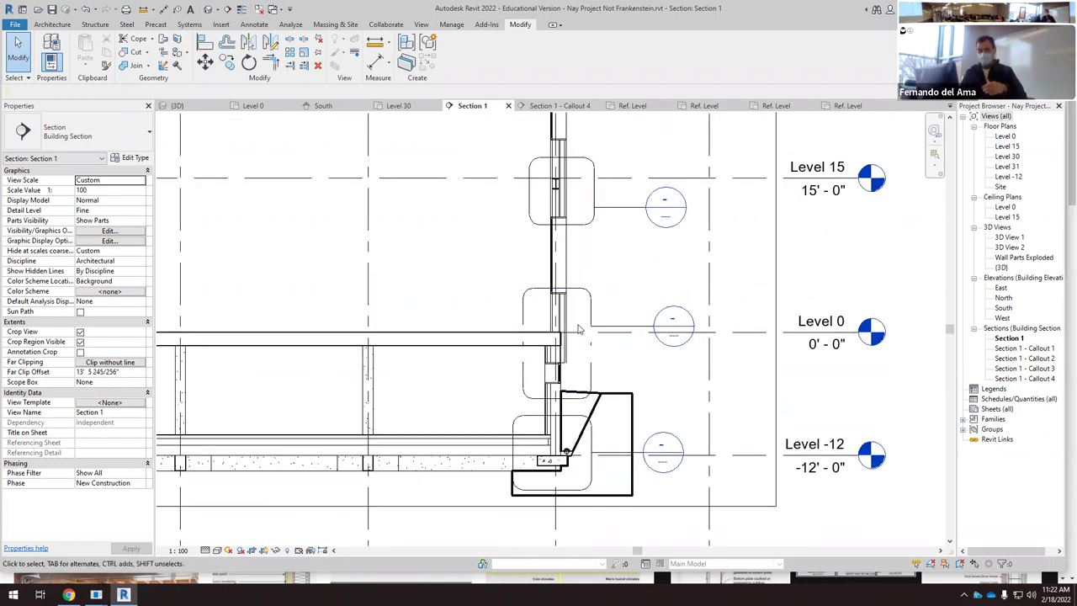
scroll(582, 474, "up", 5)
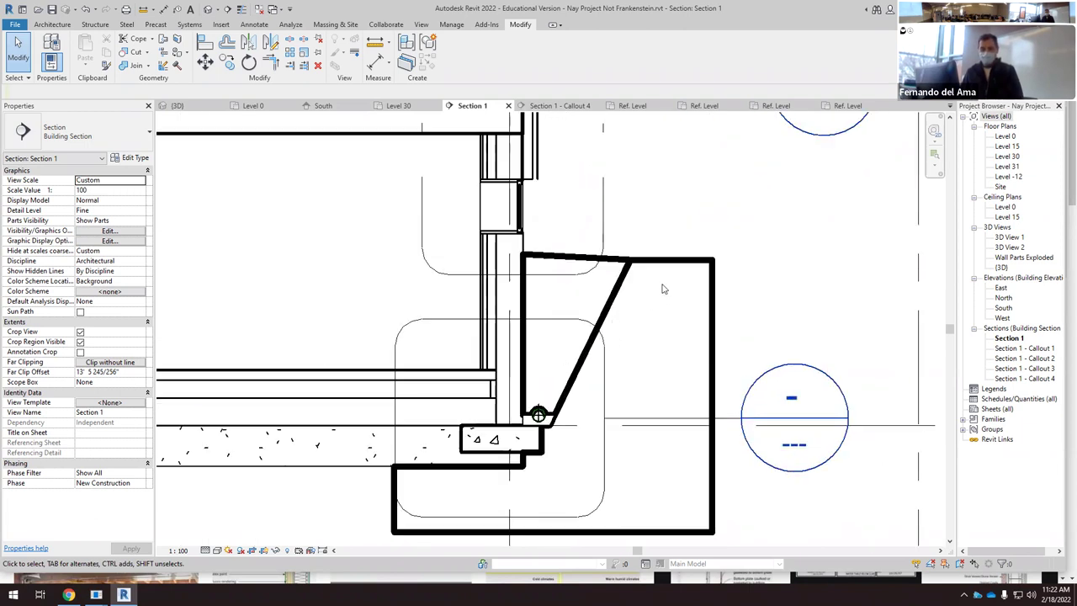
scroll(668, 287, "down", 2)
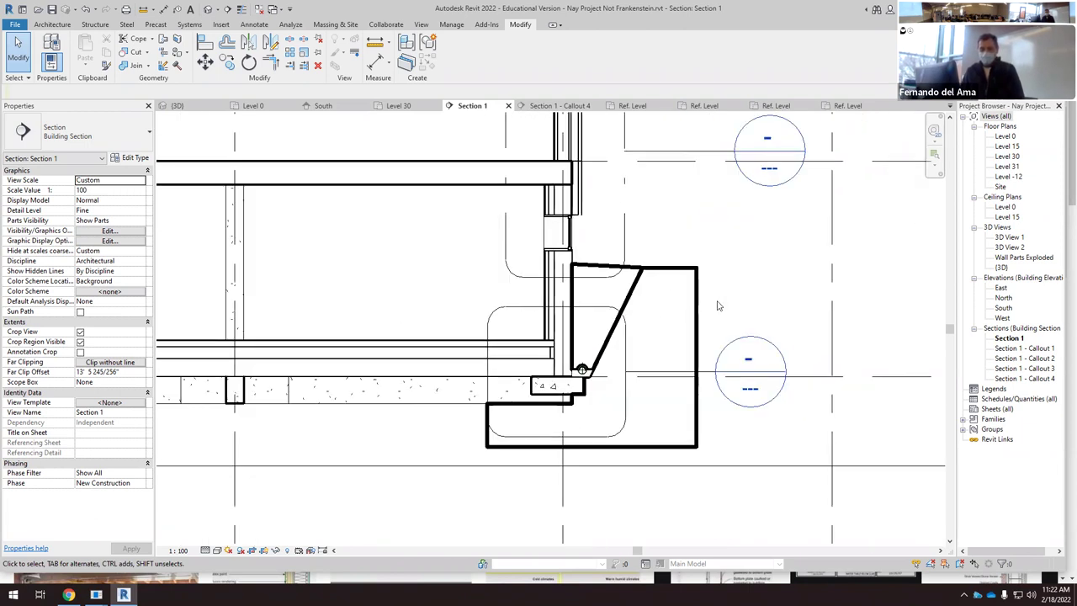
Step: Select both topography pieces beside the foundation and override their projection line weight to 1 by element in this view
left_click(684, 283)
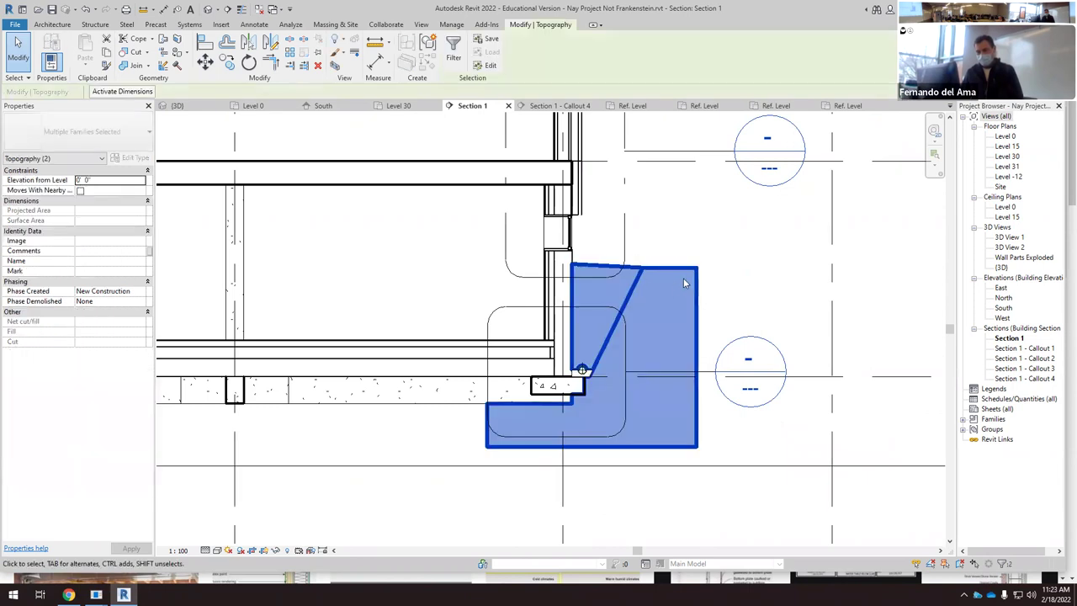
right_click(691, 265)
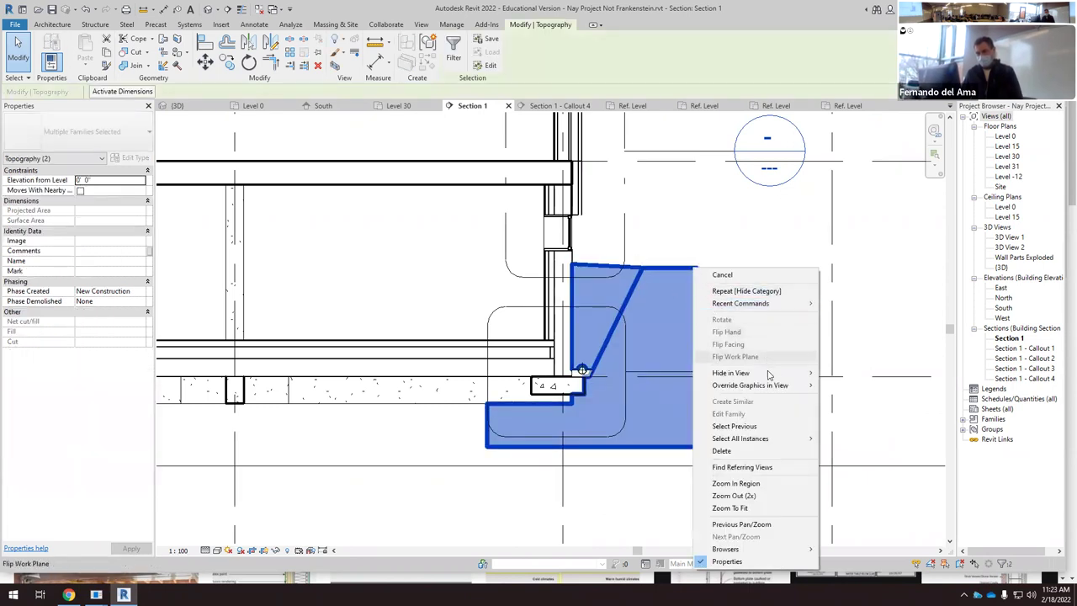
mouse_move(803, 388)
left_click(848, 389)
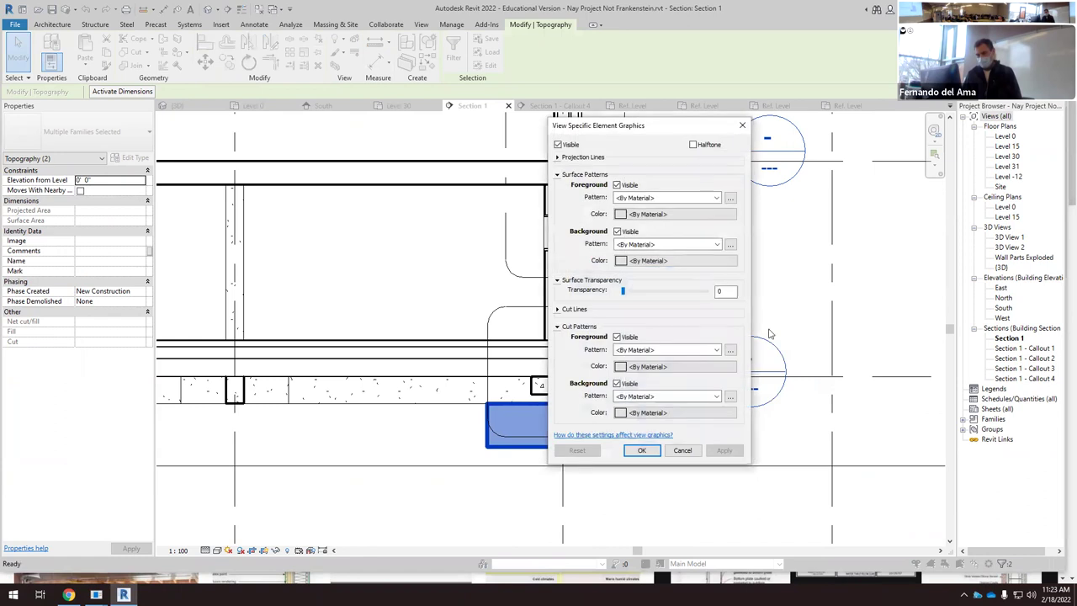
left_click(556, 158)
left_click(708, 206)
left_click(664, 238)
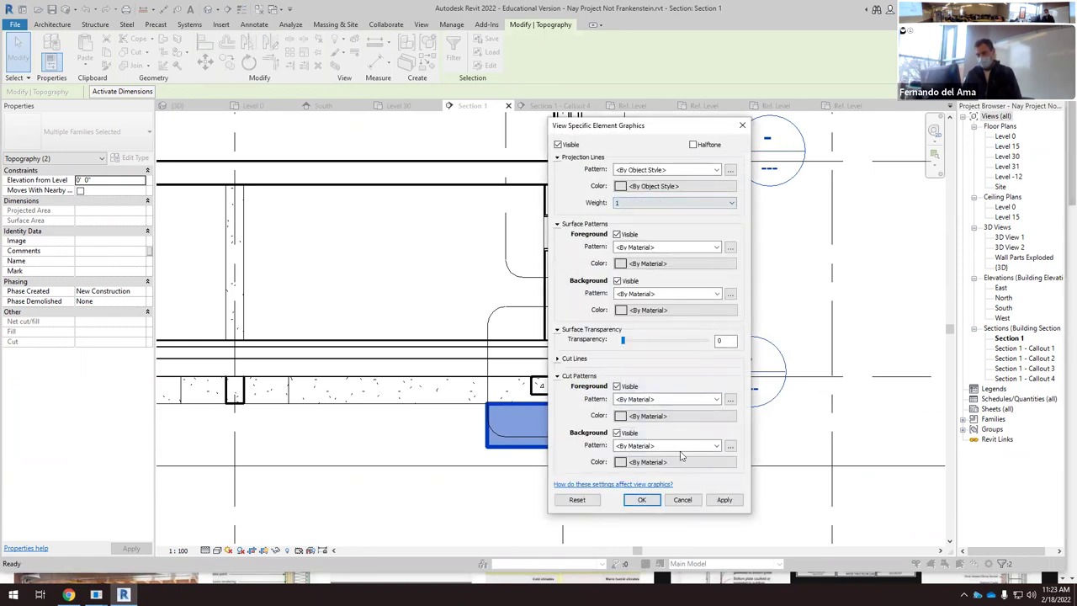
left_click(725, 500)
left_click(640, 500)
left_click(711, 344)
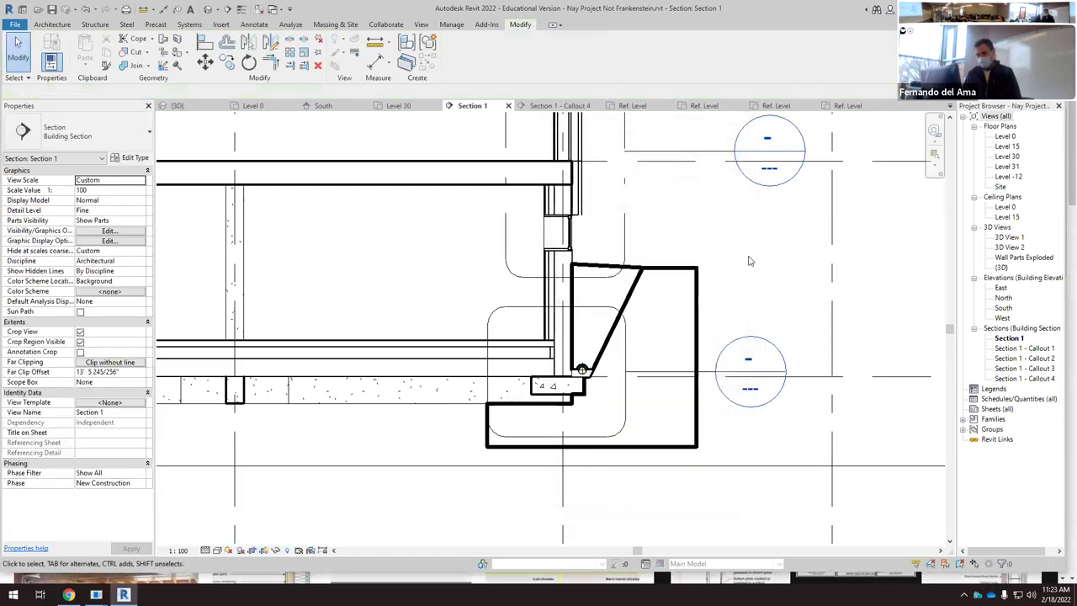
Step: Check the element graphics overrides of the larger topography piece around the foundation
left_click(693, 282)
right_click(694, 284)
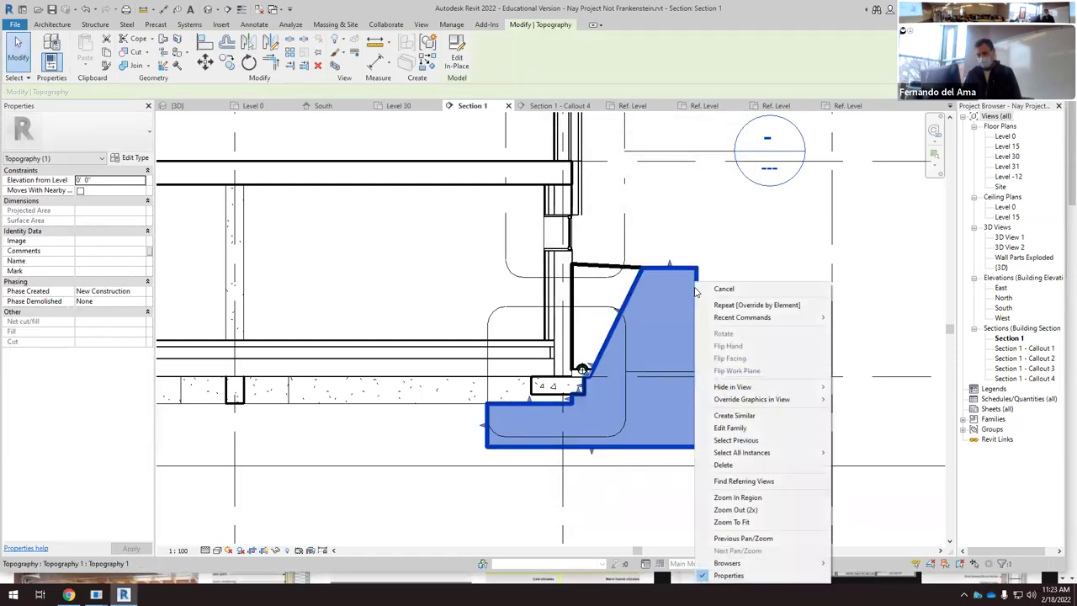
mouse_move(813, 407)
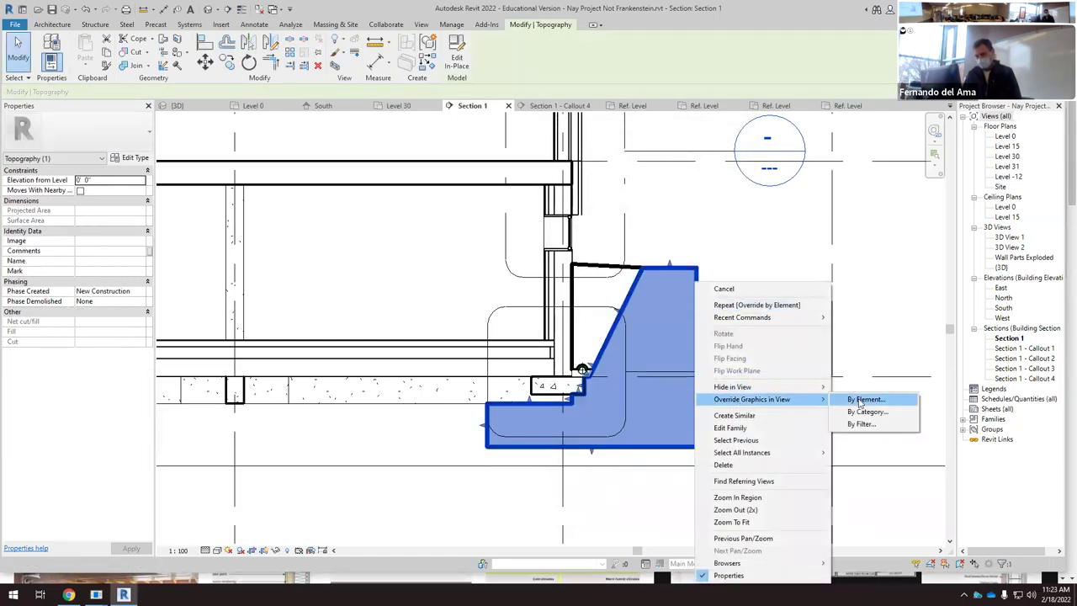
left_click(862, 399)
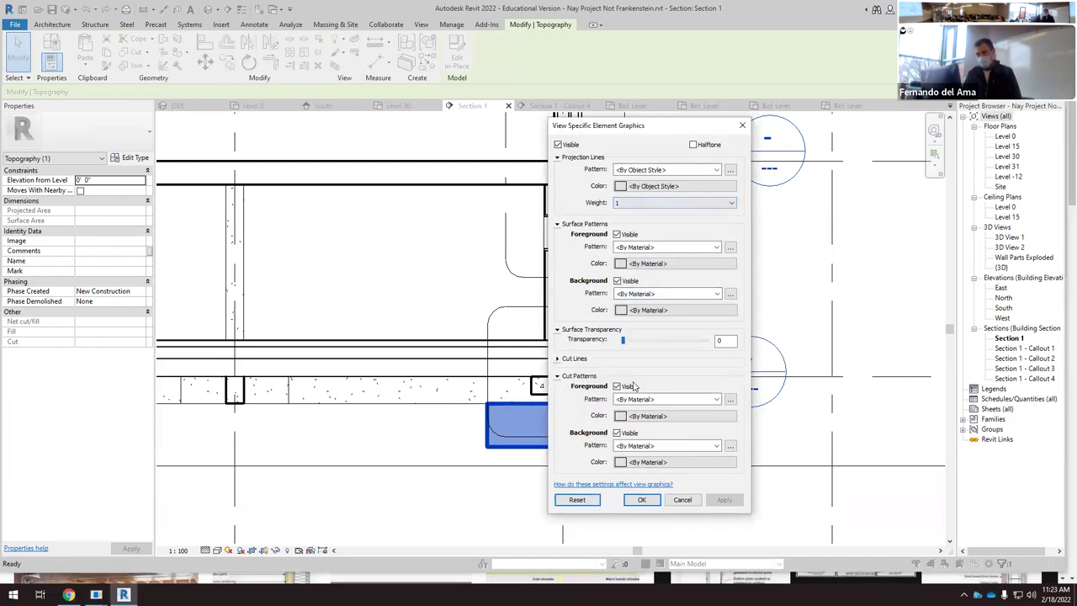
left_click(641, 500)
left_click(569, 418)
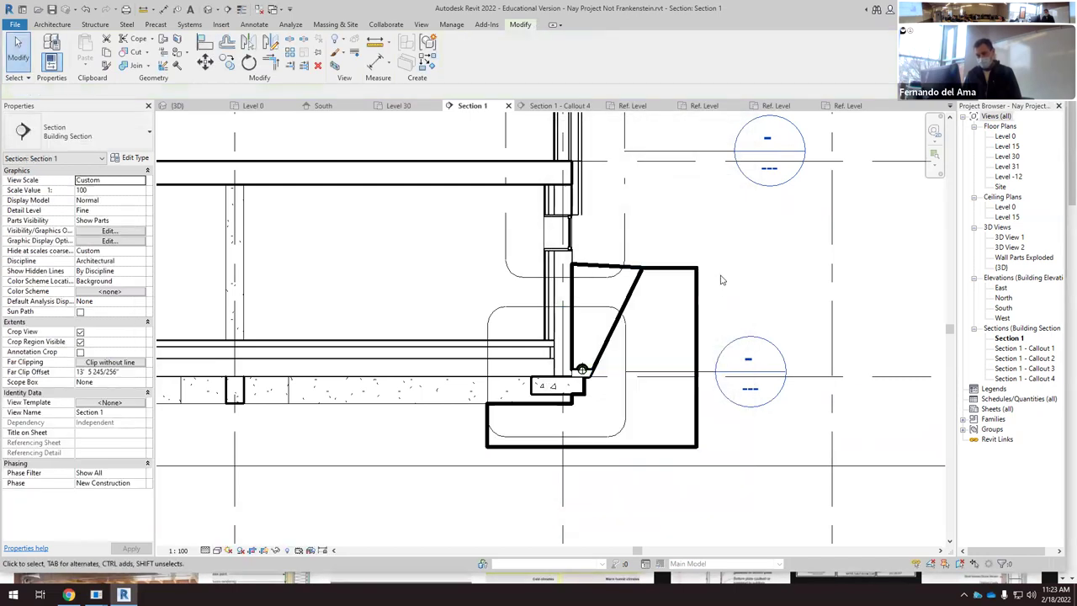
Step: Override the cut line weight of the wedge-shaped topography next to the foundation wall to 1 by element
scroll(569, 418, "up", 2)
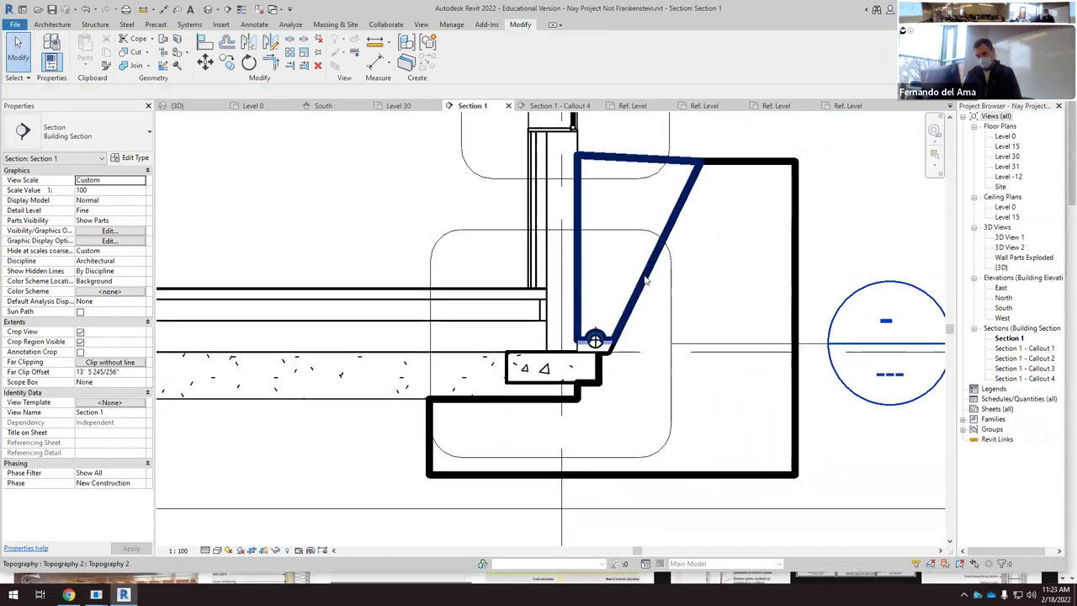
left_click(635, 162)
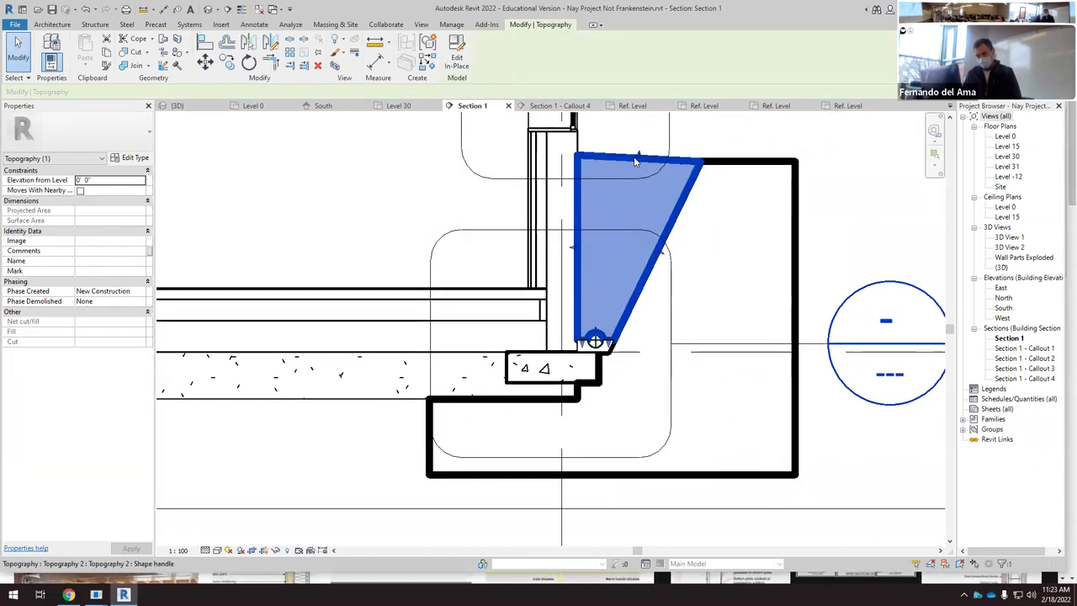
right_click(635, 161)
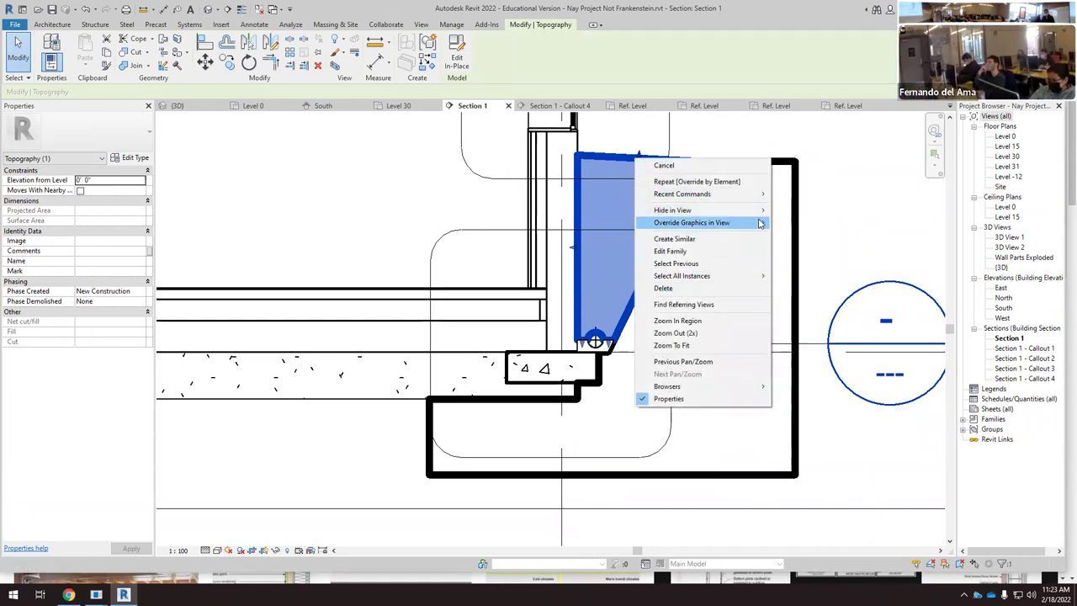
mouse_move(760, 222)
left_click(805, 223)
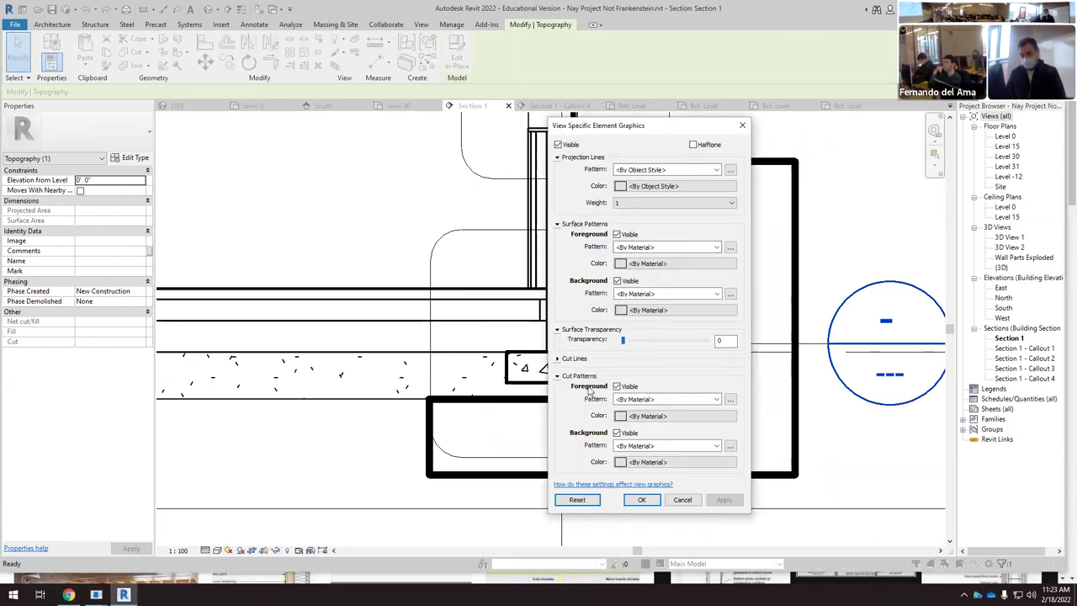
left_click(557, 359)
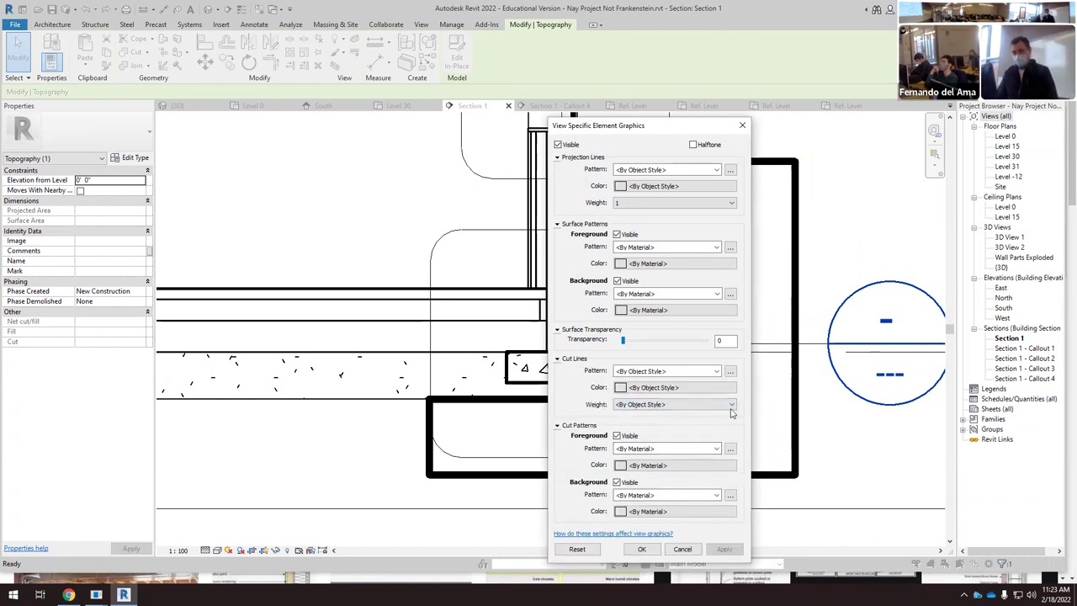
left_click(642, 404)
left_click(640, 421)
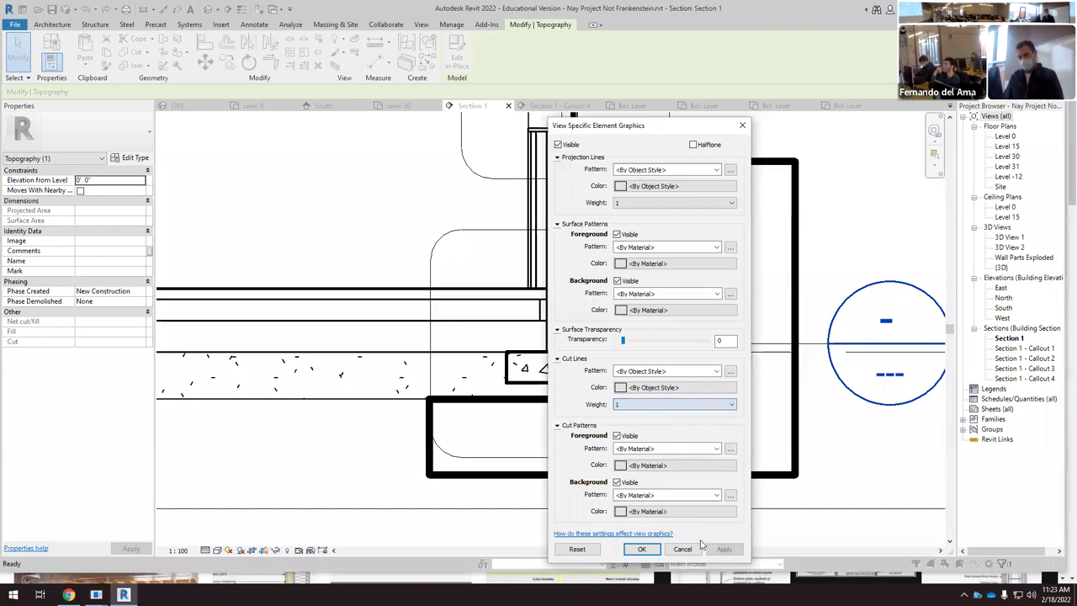
left_click(641, 550)
left_click(803, 255)
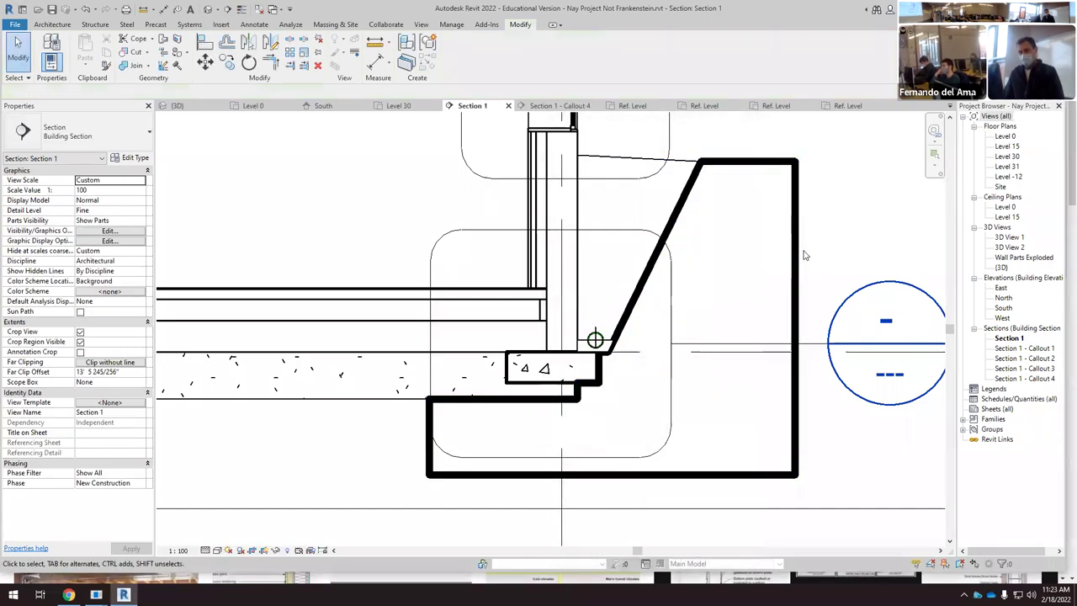
Step: Override the cut line weight of the larger topography piece around the foundation to 1 by element in this view
left_click(799, 243)
right_click(795, 239)
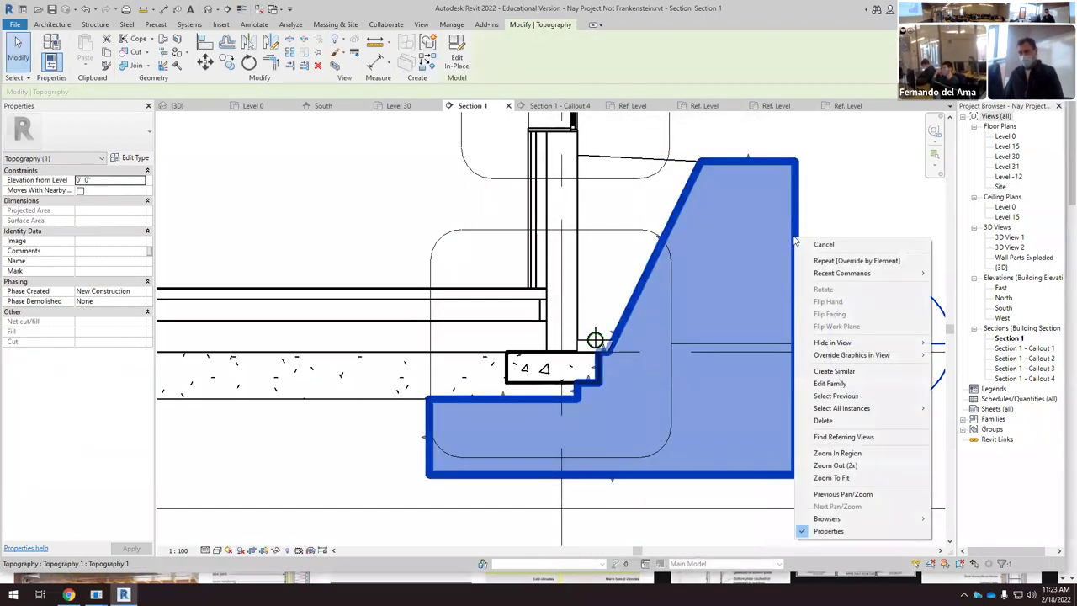
mouse_move(875, 354)
left_click(959, 353)
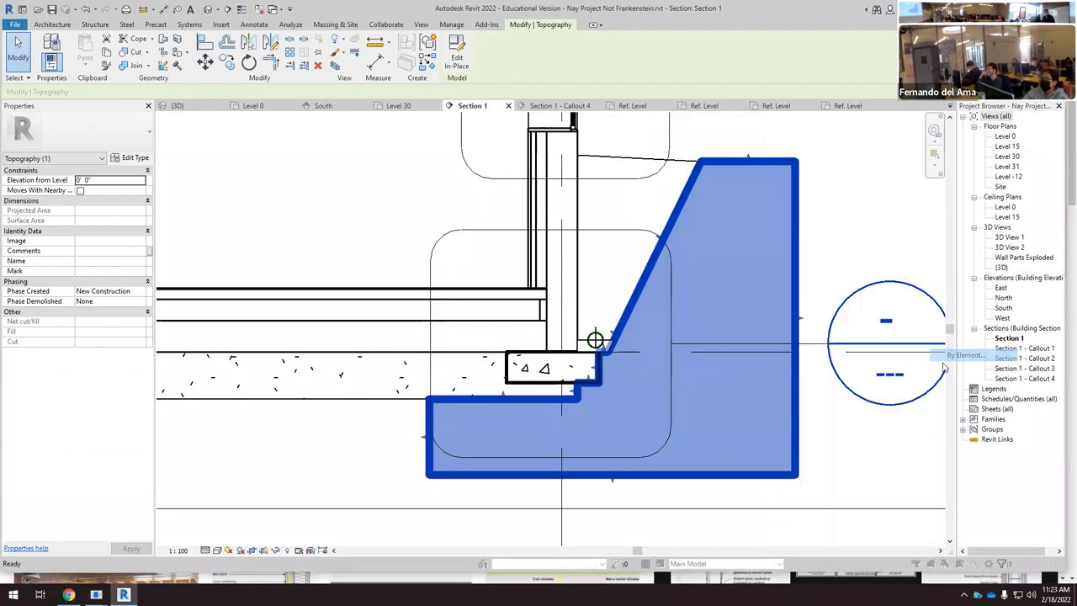
scroll(635, 301, "down", 1)
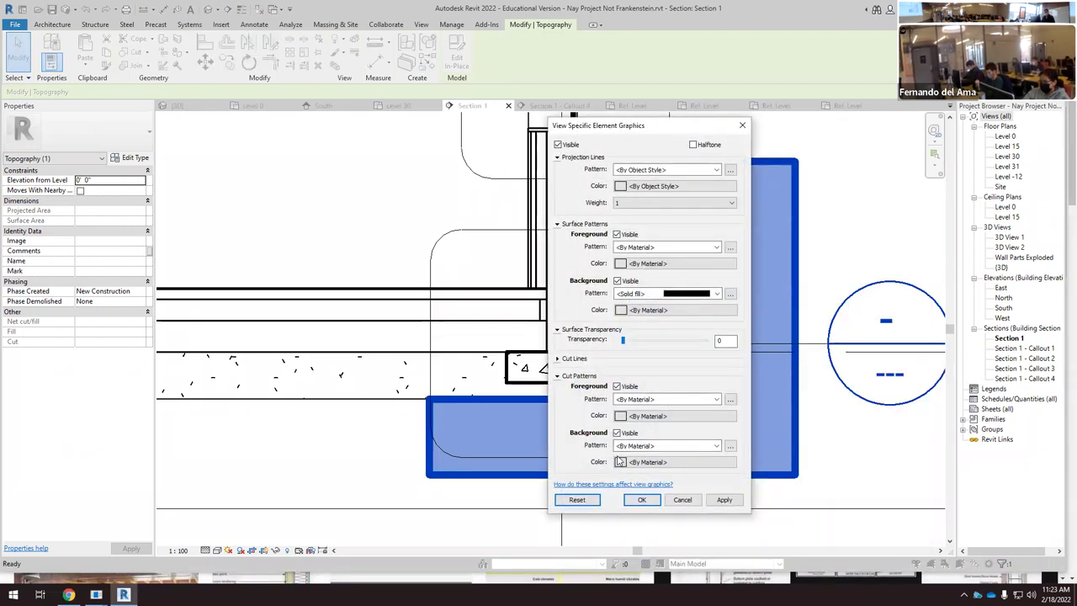
left_click(555, 359)
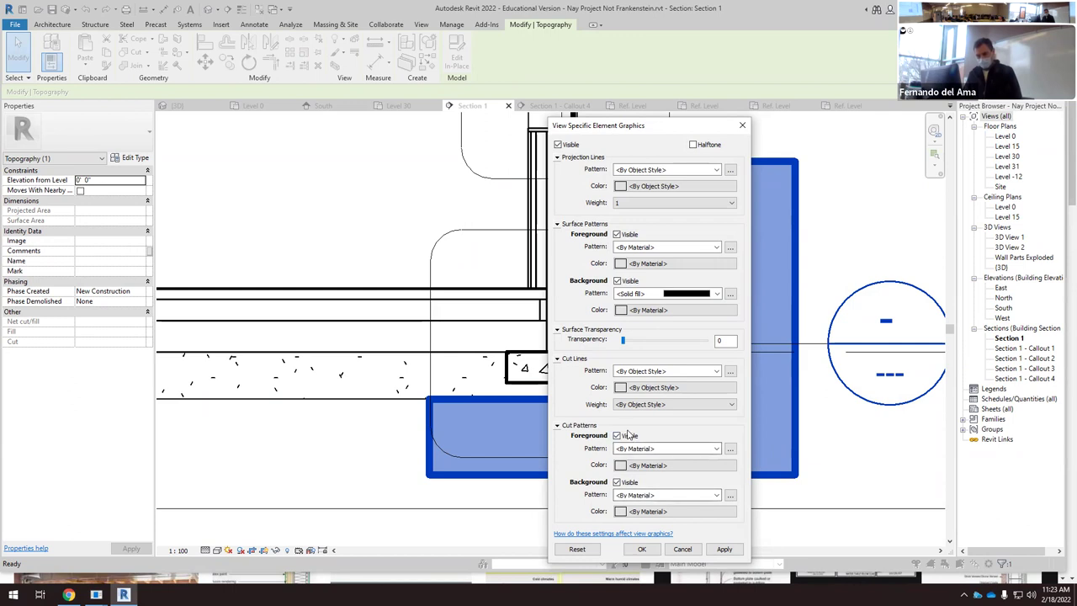
left_click(731, 405)
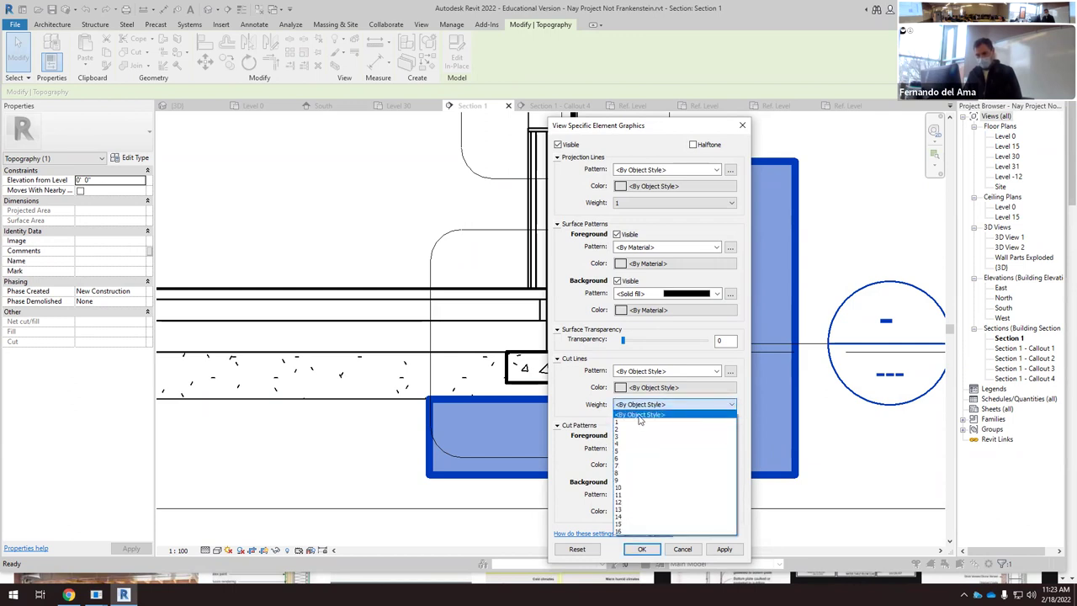
left_click(644, 419)
left_click(724, 548)
left_click(641, 548)
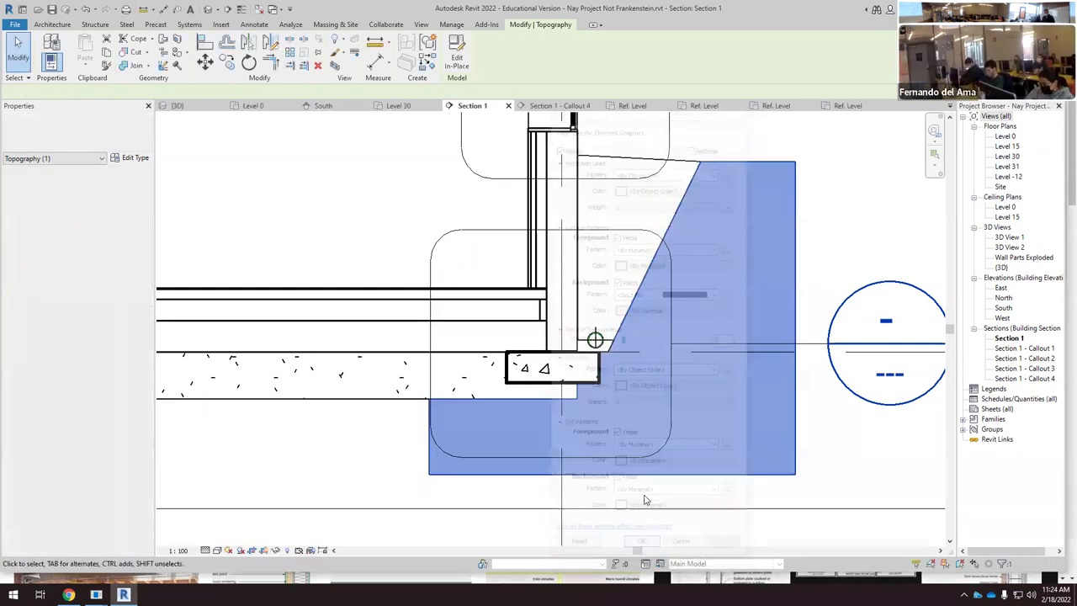
scroll(594, 387, "down", 2)
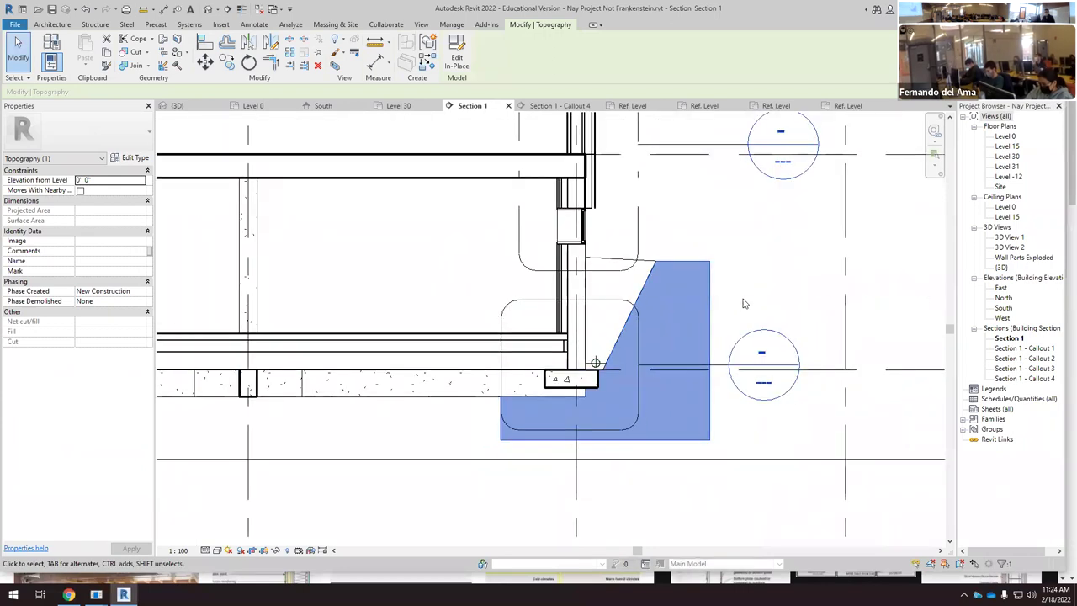
key("Escape")
Step: Stretch the outer vertical edge of the larger topography piece out to the section's crop boundary near the level heads
scroll(649, 366, "down", 3)
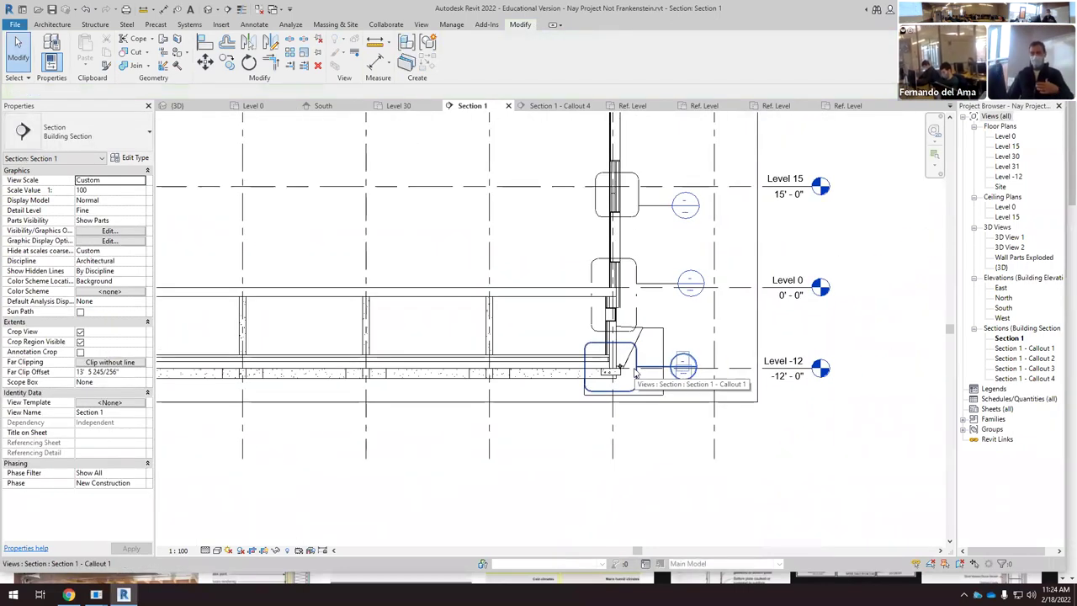
left_click(665, 364)
left_click_drag(665, 365, 757, 361)
left_click(826, 347)
Step: Override the larger topography by element with a Solid cut line pattern and a solid-fill foreground cut pattern in grey RGB 192-192-192
left_click(728, 334)
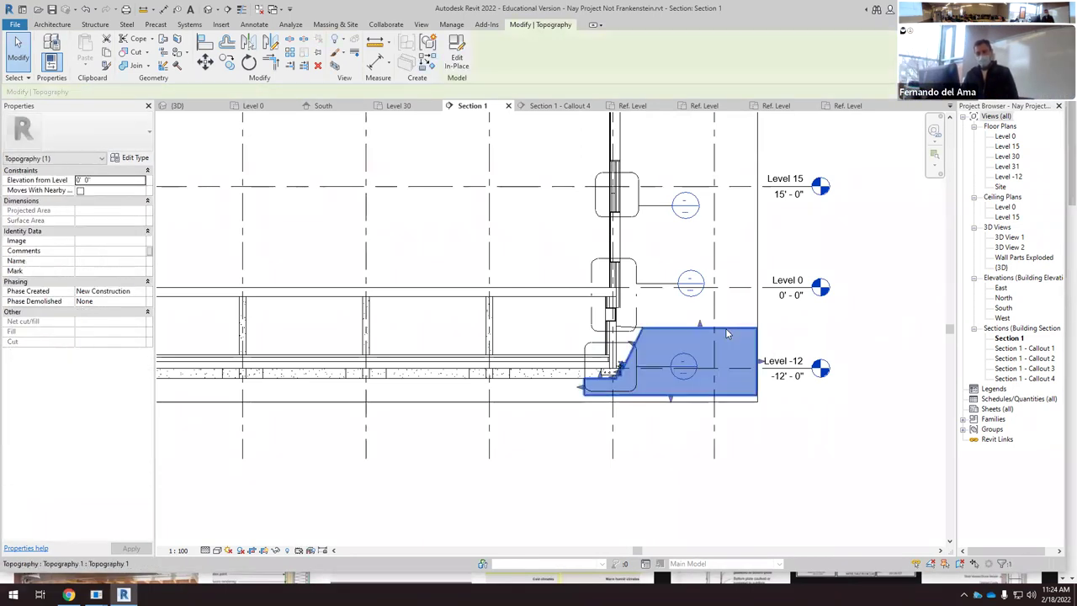
right_click(727, 334)
mouse_move(796, 150)
left_click(890, 146)
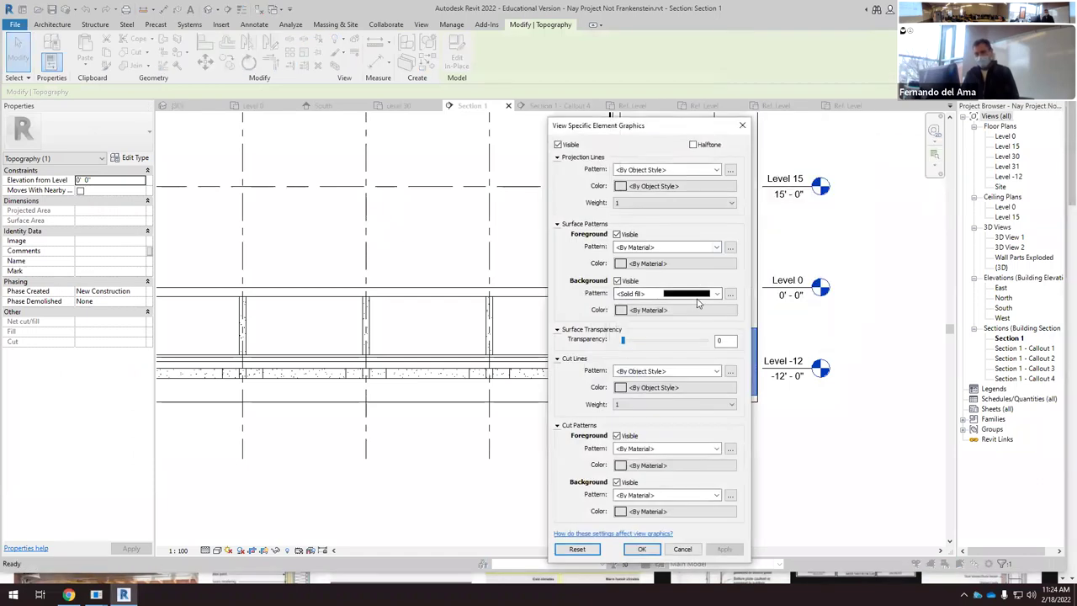
scroll(621, 375, "down", 1)
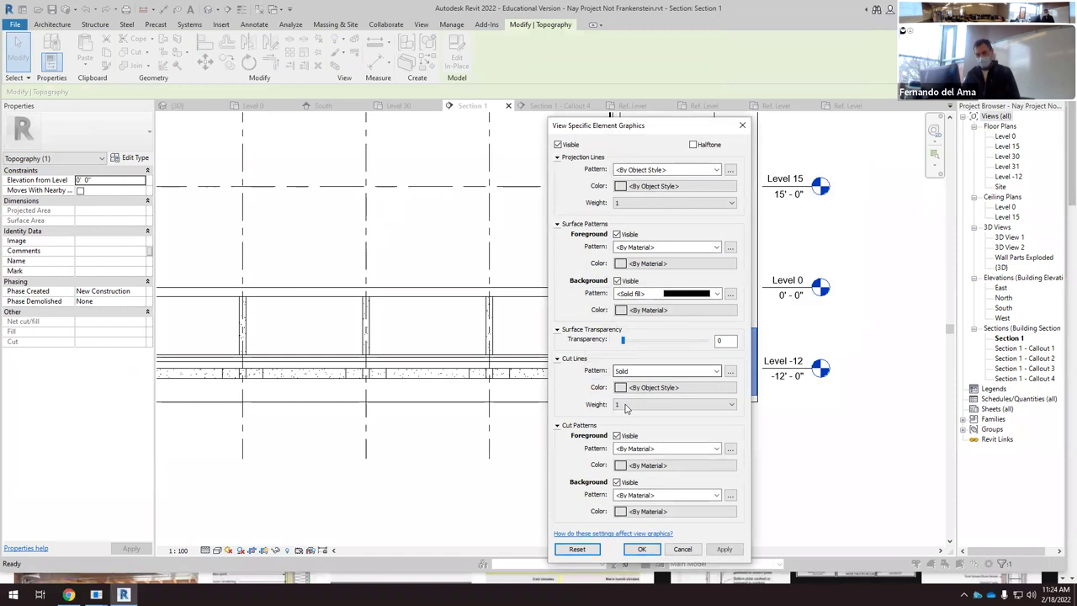
left_click(715, 450)
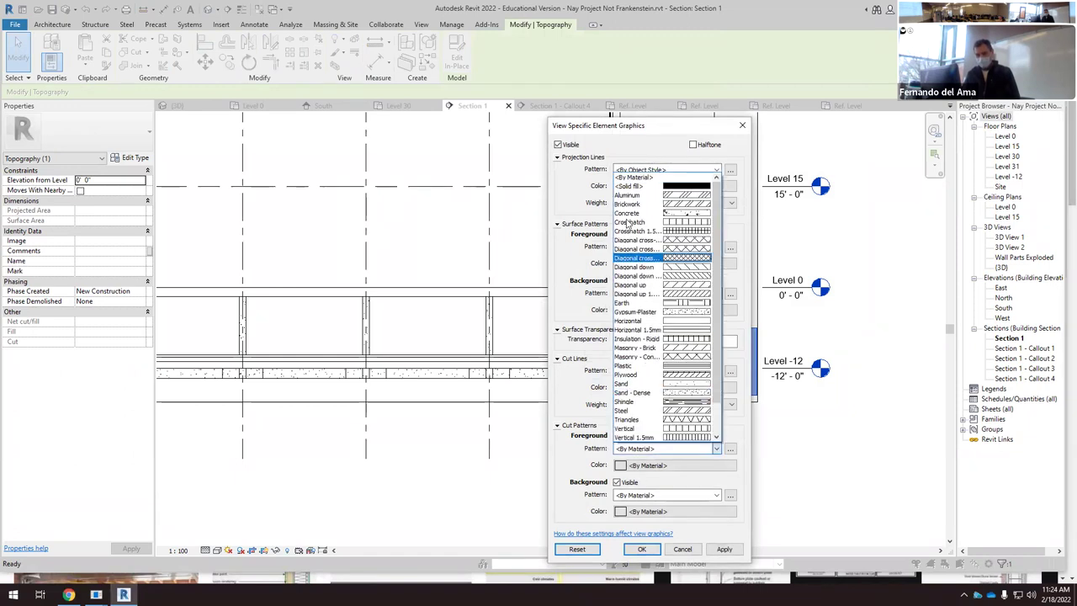
left_click(669, 188)
left_click(642, 466)
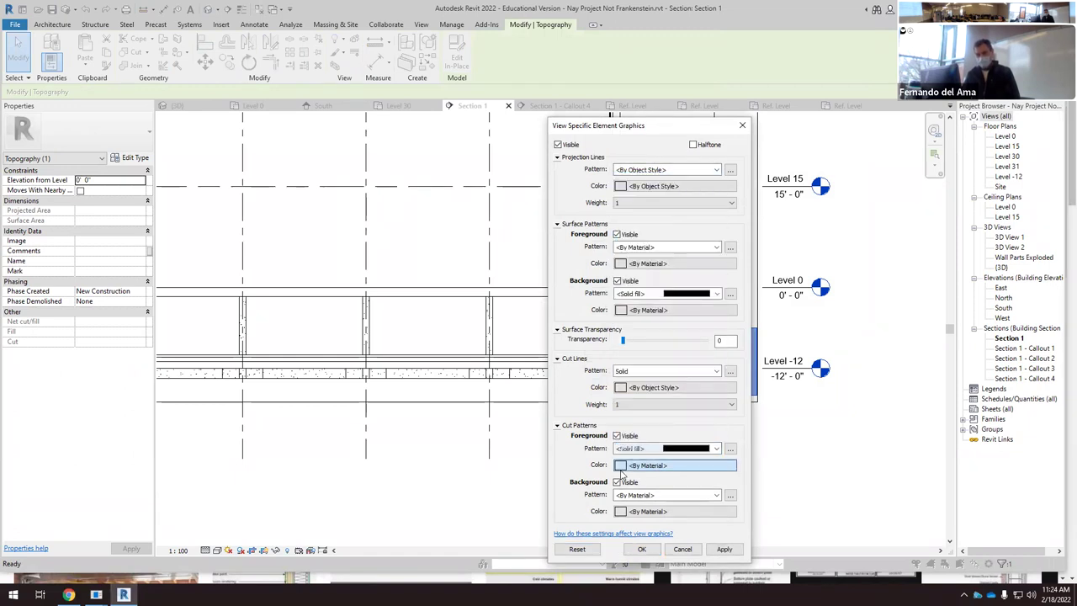
left_click(605, 325)
left_click(695, 440)
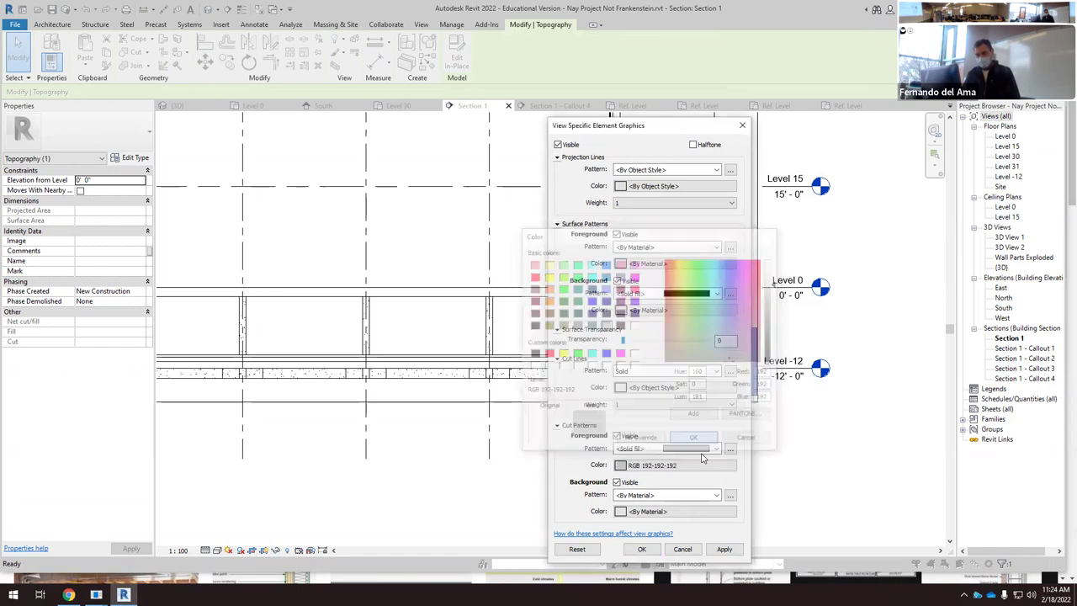
left_click(723, 550)
left_click(641, 549)
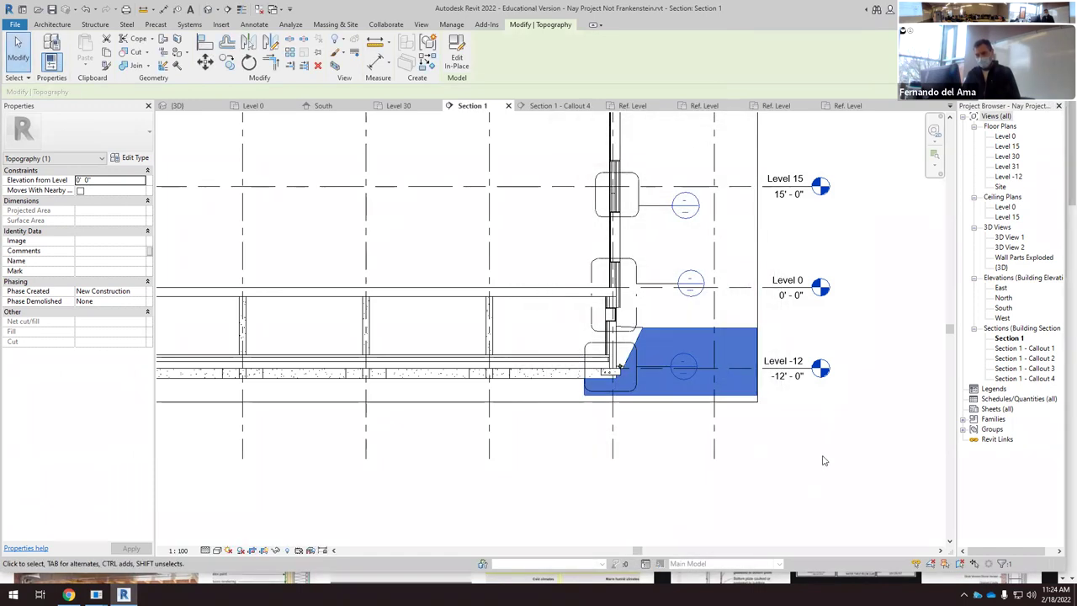
key("Escape")
Step: Examine the grey ground fill beside the foundation, both close up and within the whole building section
scroll(722, 360, "down", 3)
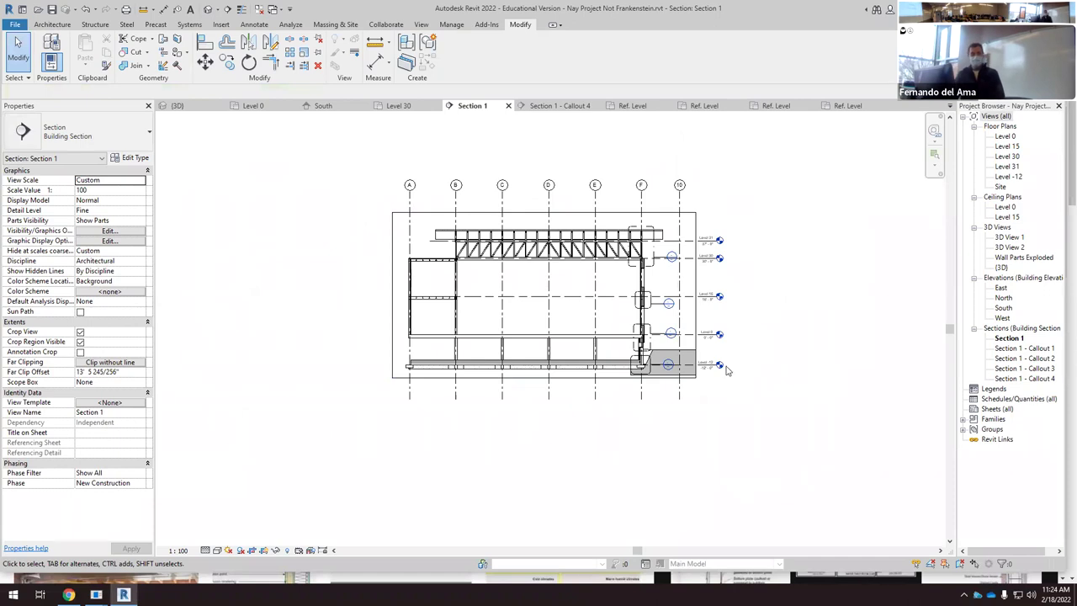
scroll(715, 364, "up", 2)
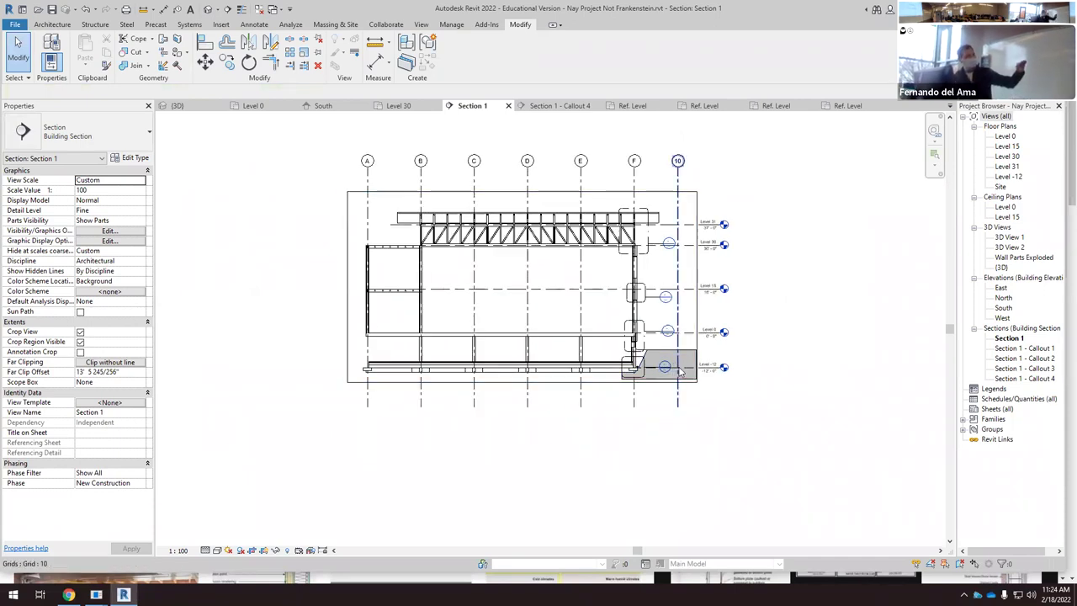
scroll(690, 363, "up", 2)
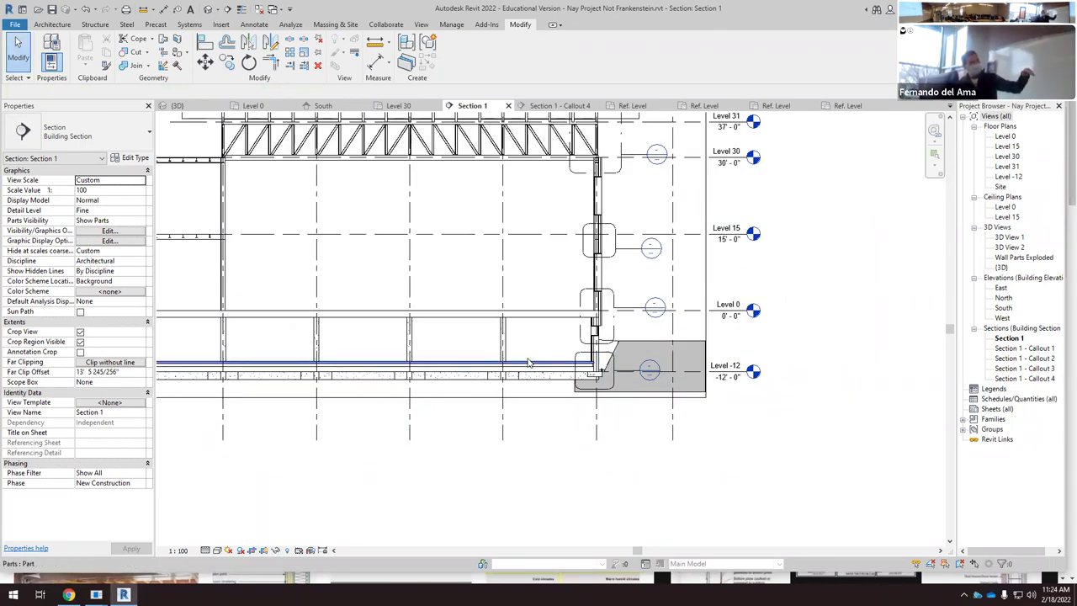
scroll(643, 352, "down", 2)
scroll(608, 358, "up", 4)
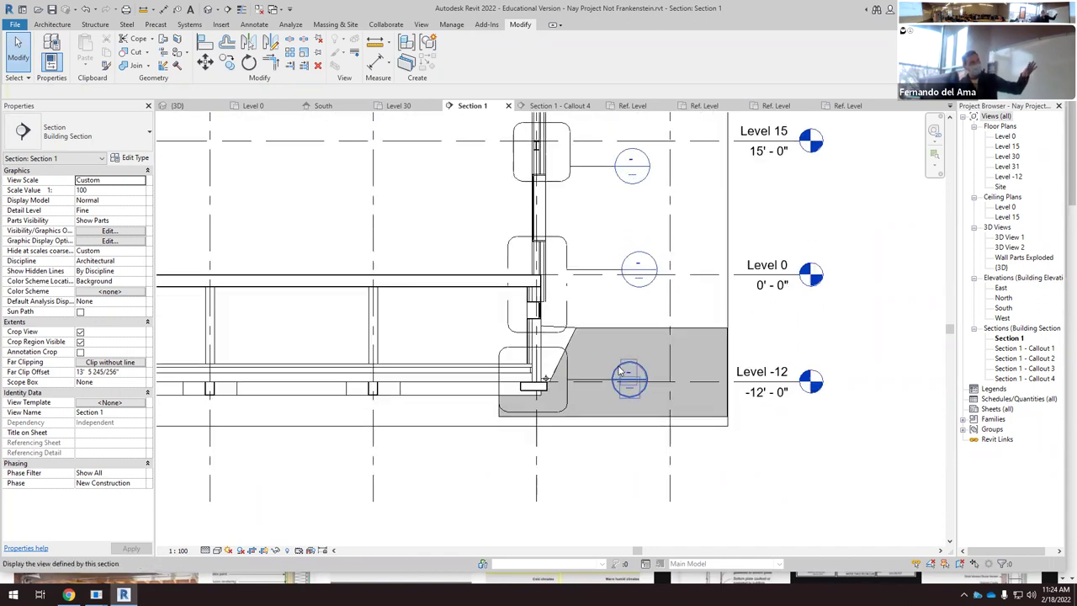
scroll(618, 362, "down", 3)
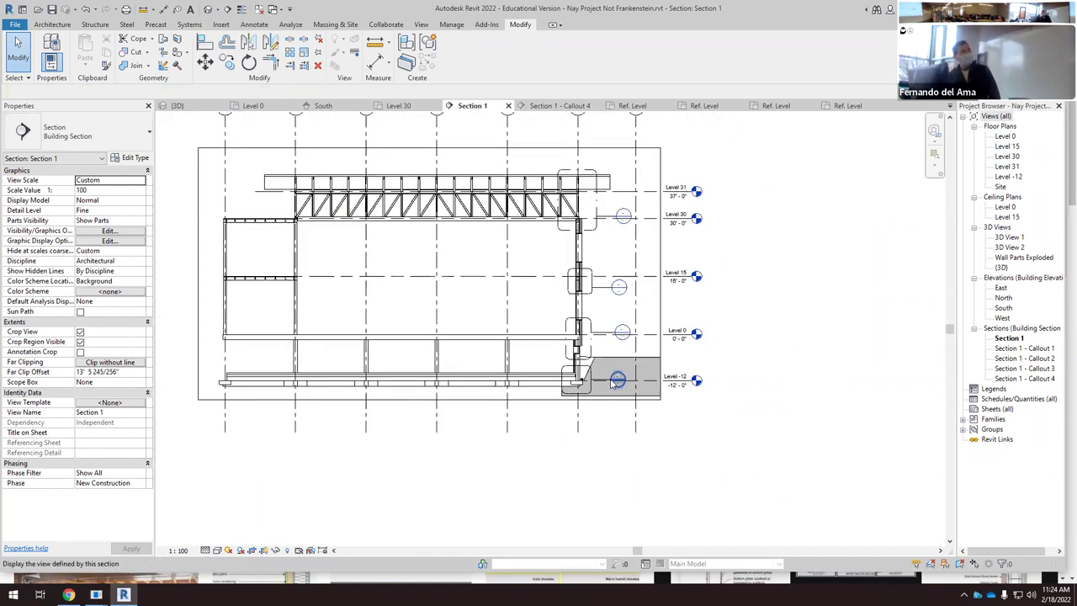
scroll(639, 372, "up", 2)
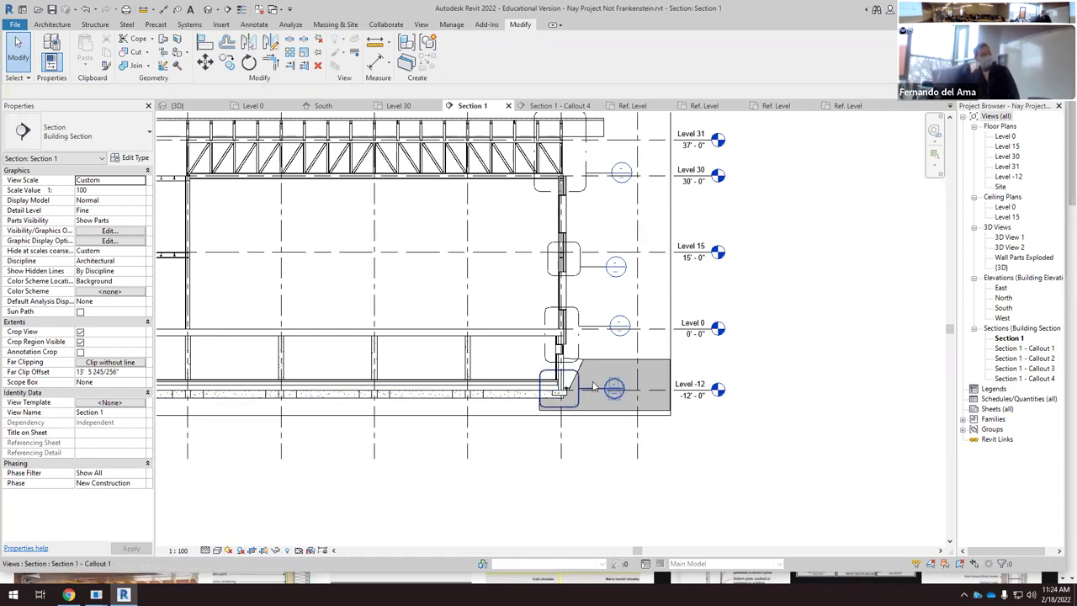
scroll(597, 380, "up", 3)
scroll(612, 369, "down", 4)
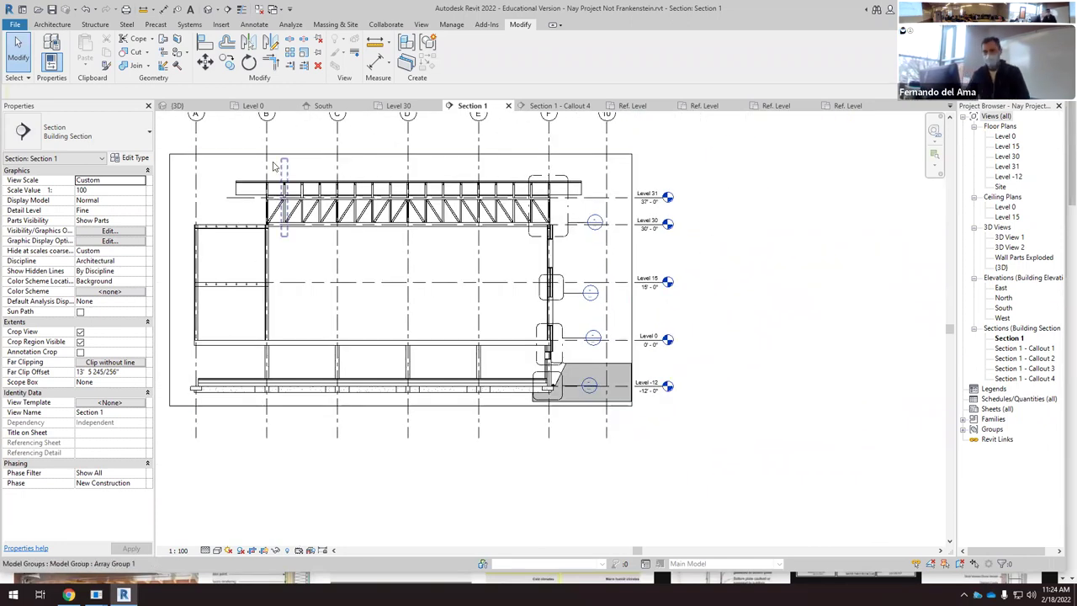
Step: Narrow the section's crop region from both sides to a vertical strip around the exterior wall at grids F and 10
left_click(169, 281)
left_click_drag(169, 281, 505, 267)
left_click_drag(628, 279, 612, 279)
left_click(694, 359)
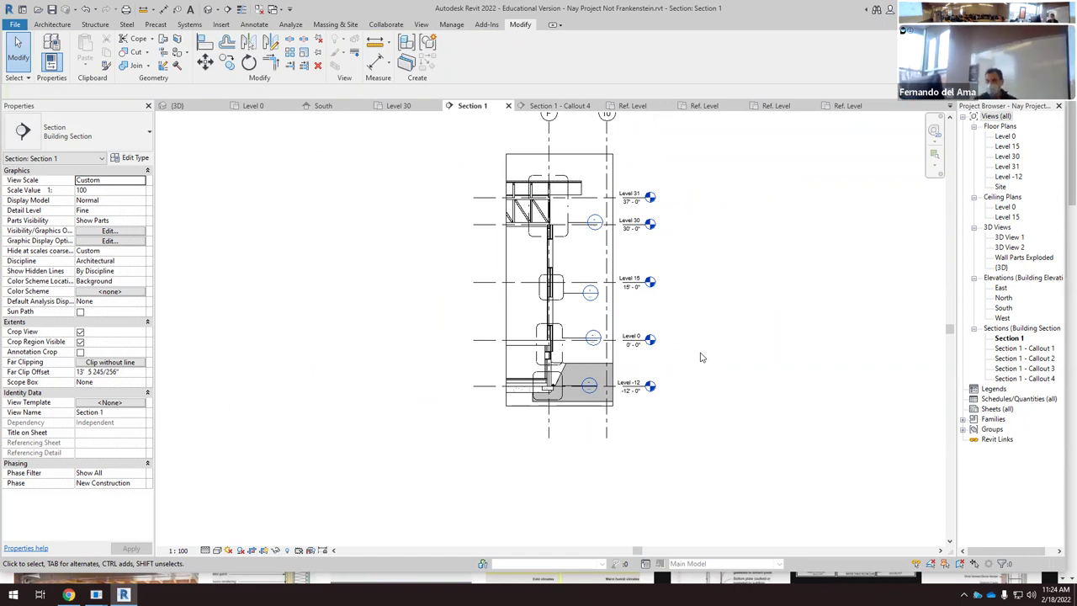
Step: Extend the crop region's lower edge below the foundation and bring its upper edge closer to the roof
left_click(557, 405)
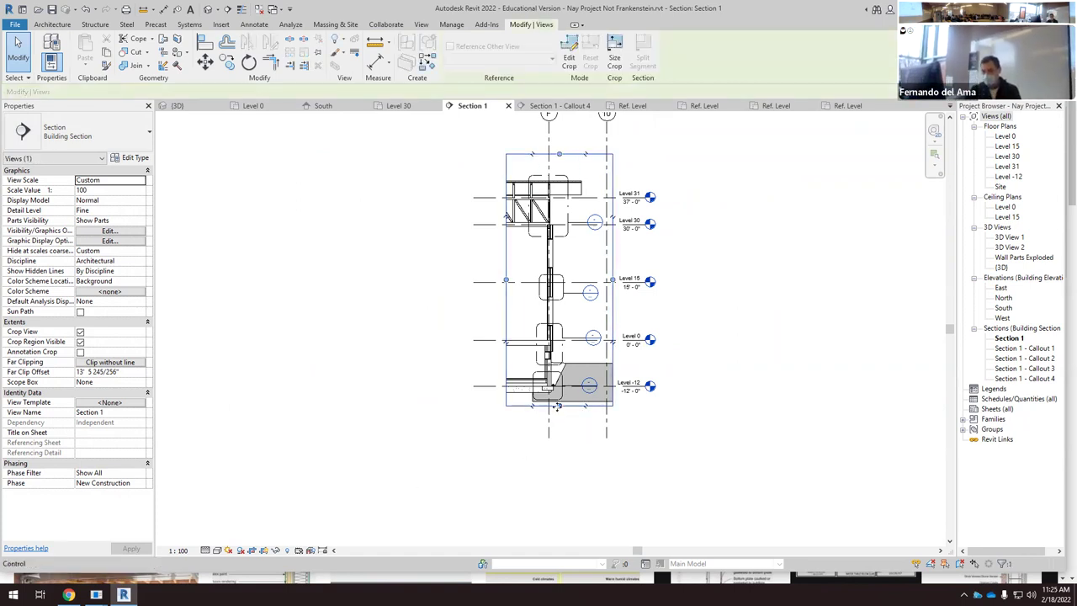
left_click_drag(557, 420, 557, 421)
left_click_drag(557, 153, 558, 163)
left_click(761, 395)
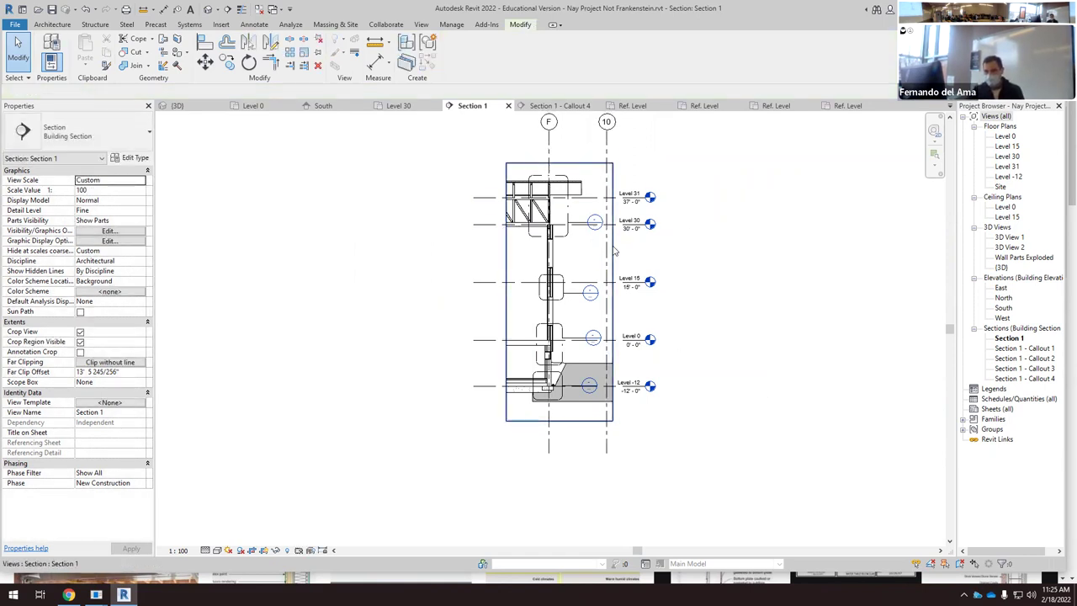
left_click(259, 551)
left_click(254, 552)
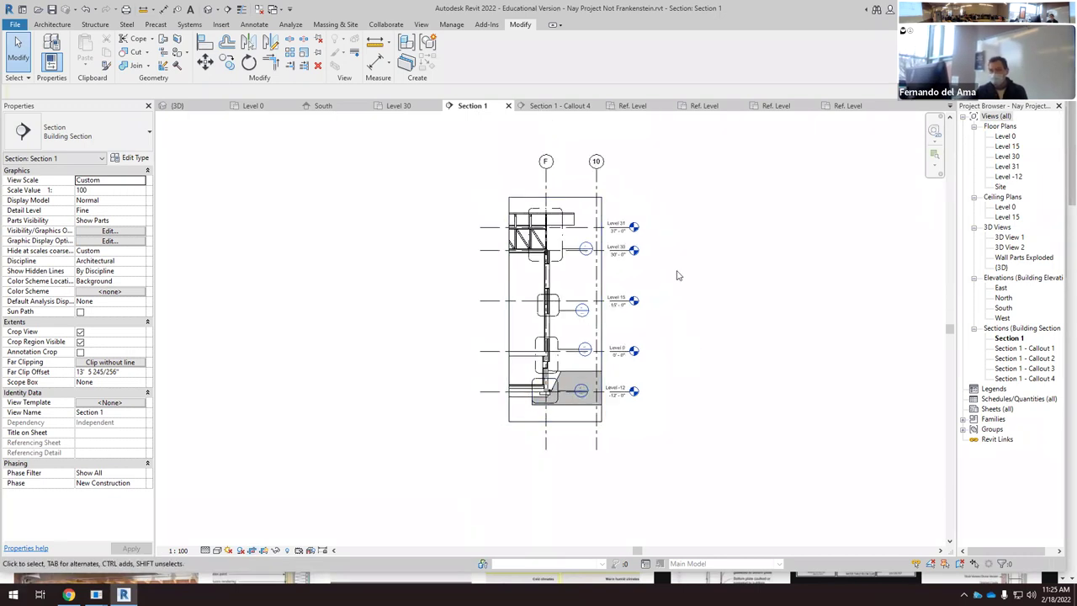
scroll(676, 275, "up", 1)
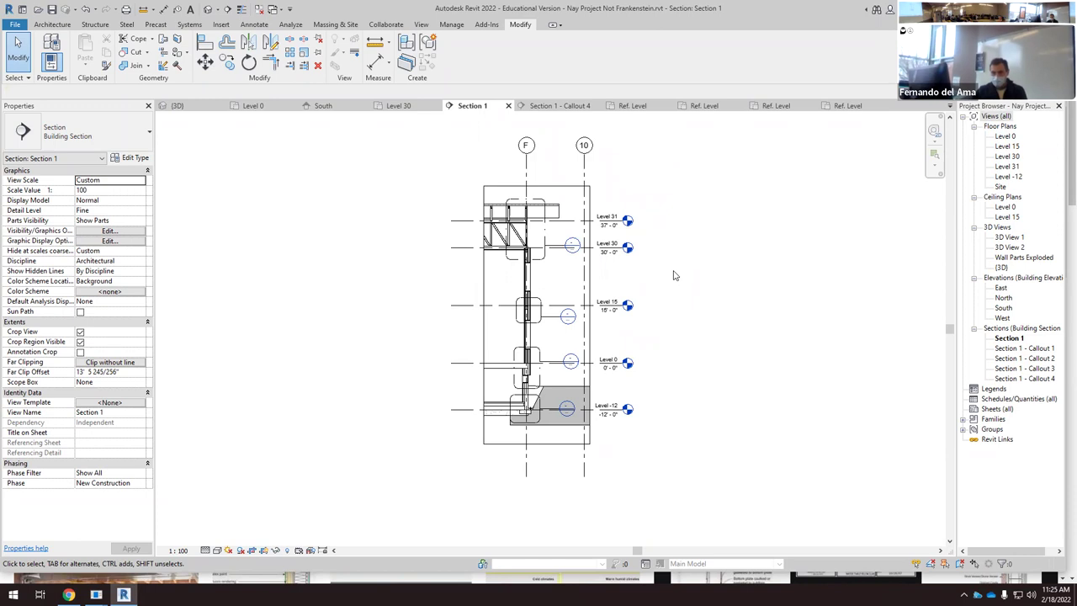
Step: Start a new sheet and browse to the Titleblocks folder of the English-Imperial library to load a title block family
left_click(993, 410)
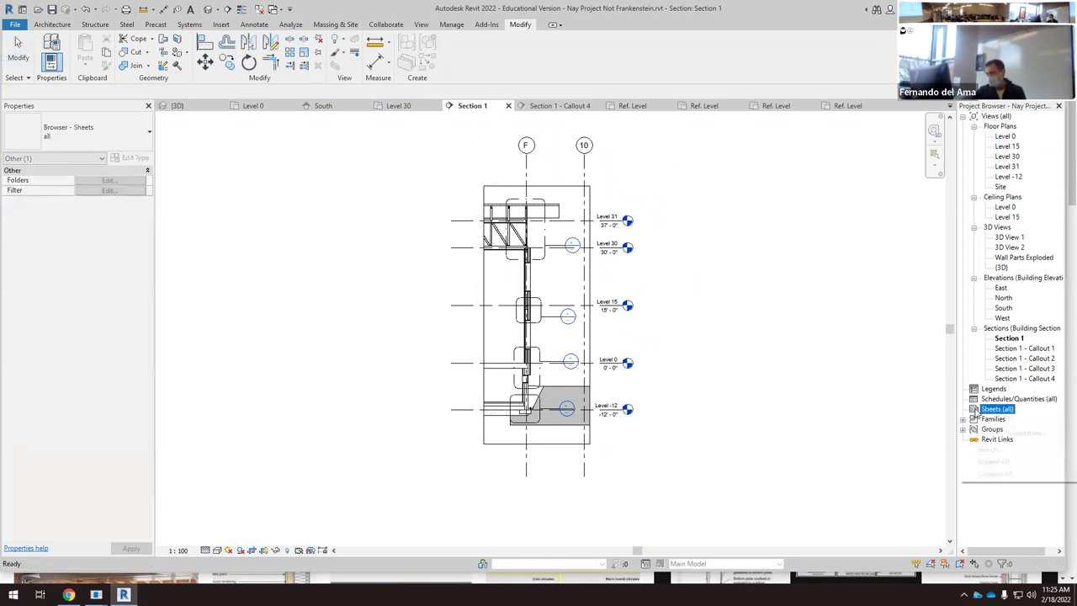
right_click(995, 411)
left_click(995, 417)
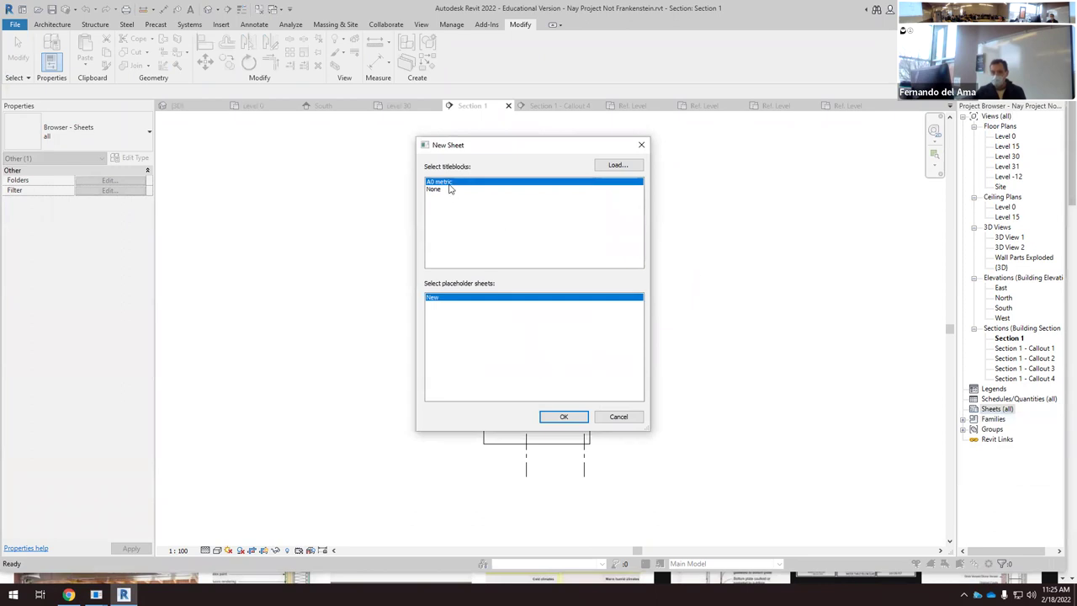
left_click(617, 166)
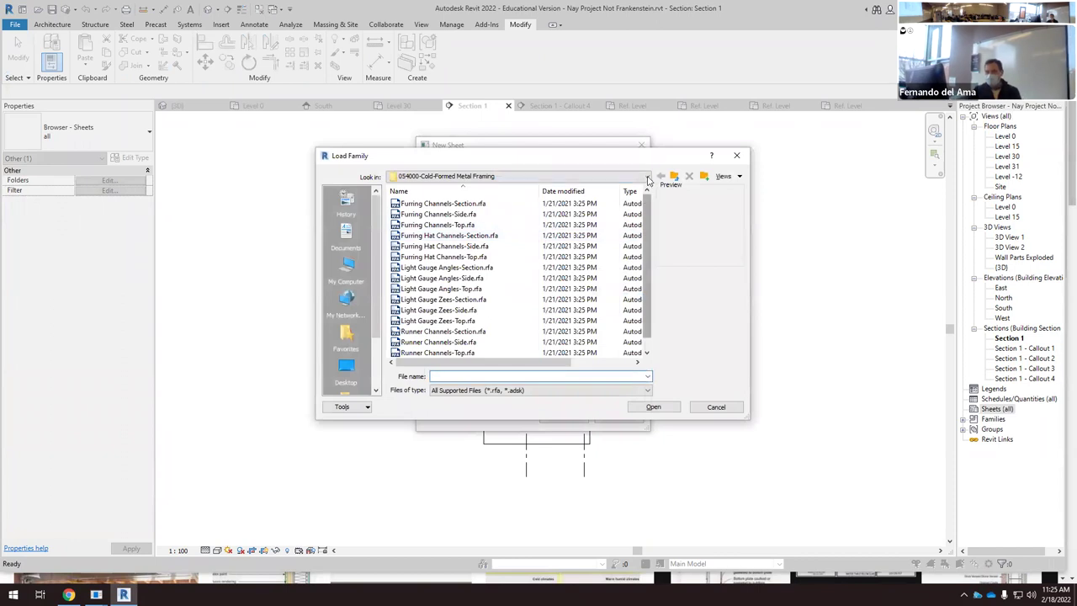
left_click(645, 176)
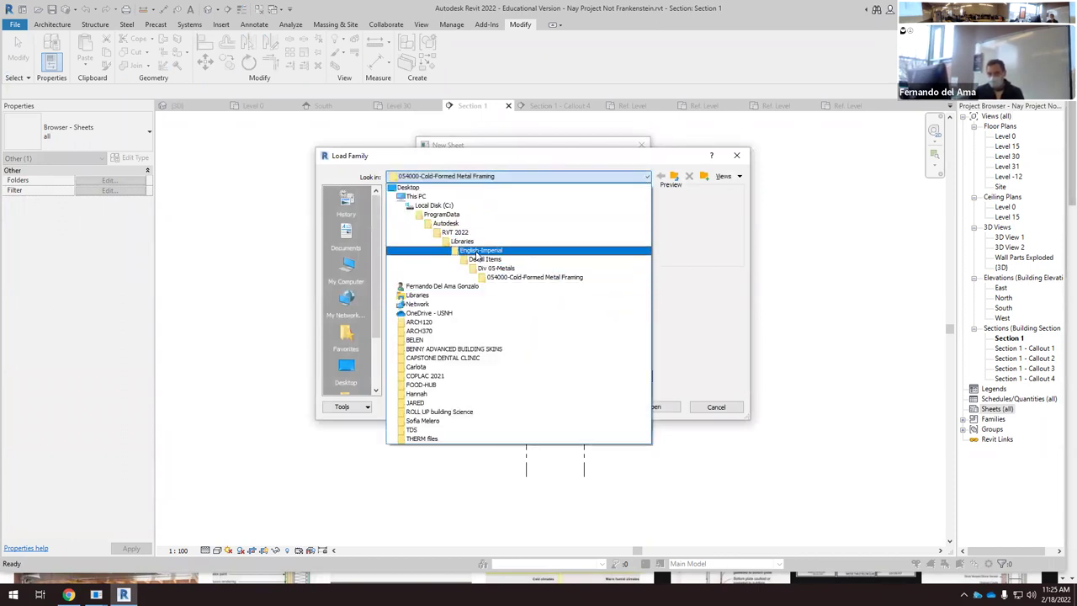
left_click(480, 250)
scroll(454, 312, "down", 5)
scroll(451, 310, "down", 4)
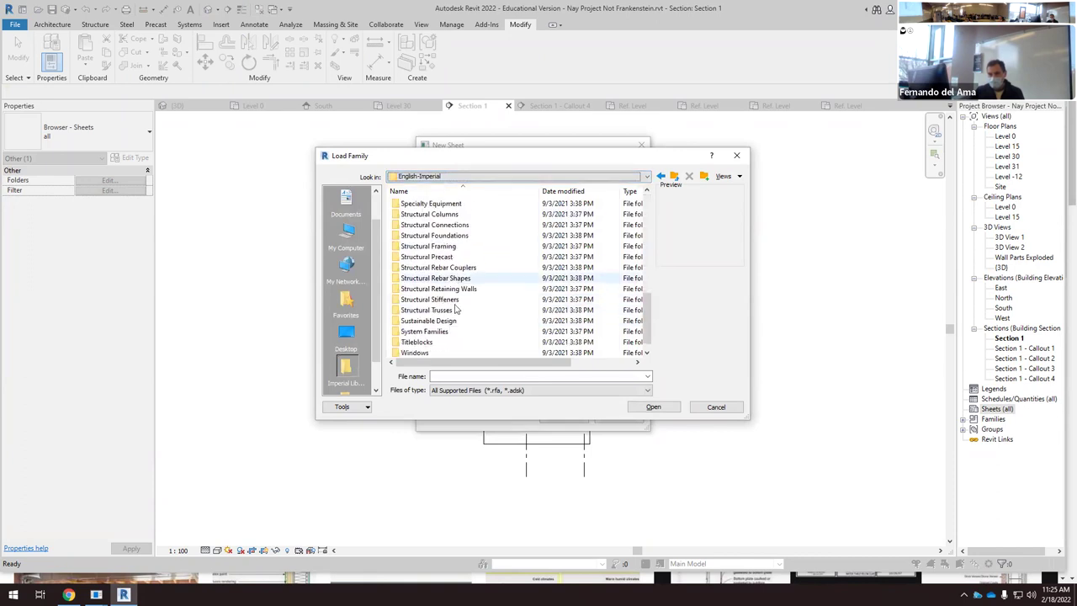
double_click(417, 331)
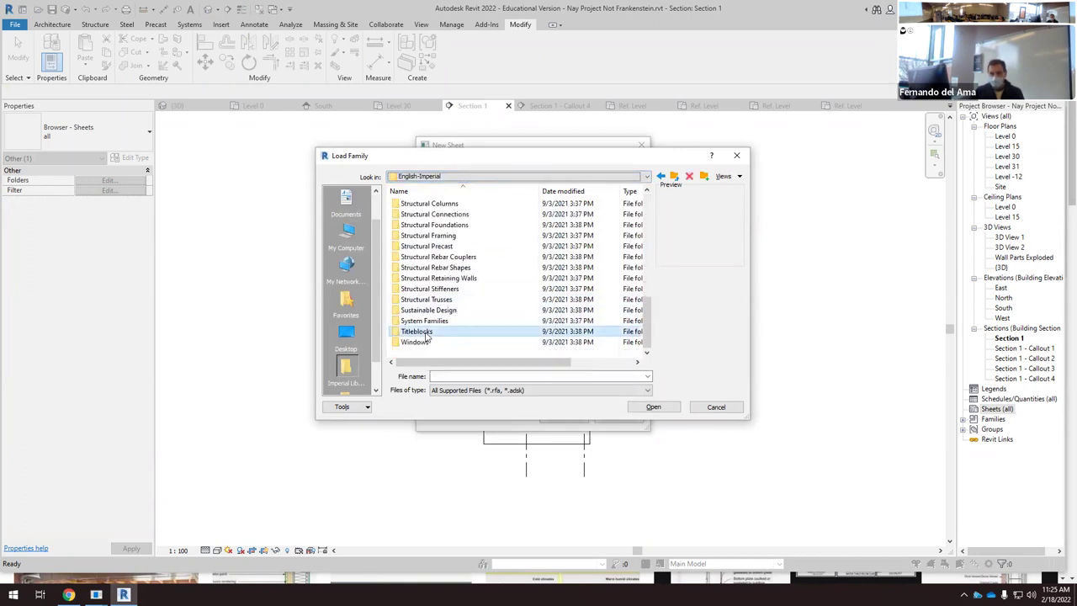
Step: Load the E1 30 x 42 Horizontal title block family and create the new sheet with it
left_click(443, 204)
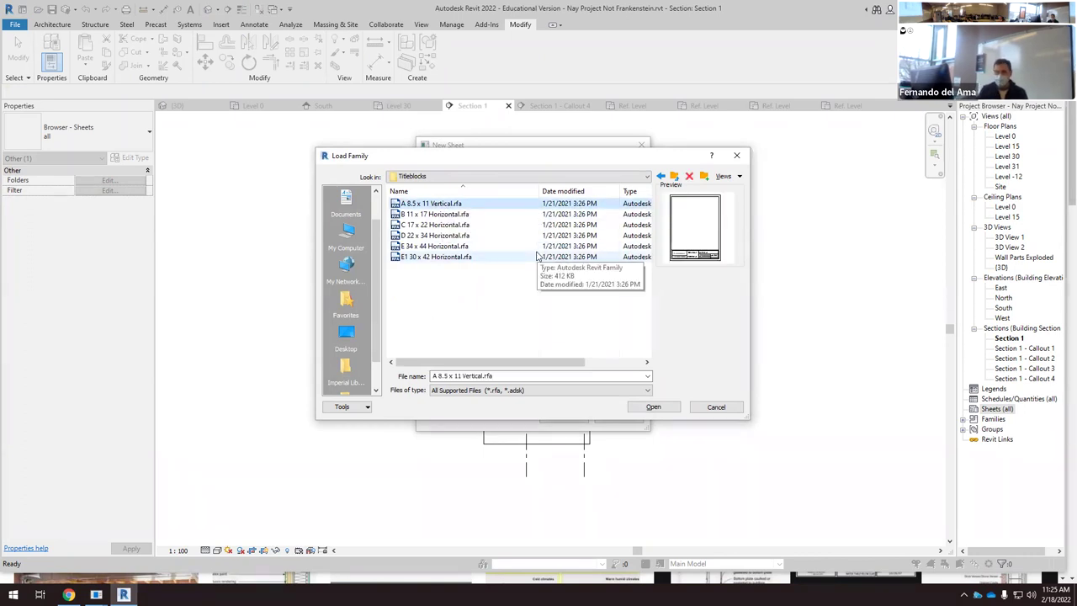
key("Down")
key("Down")
key("Down")
key("Down")
key("Down")
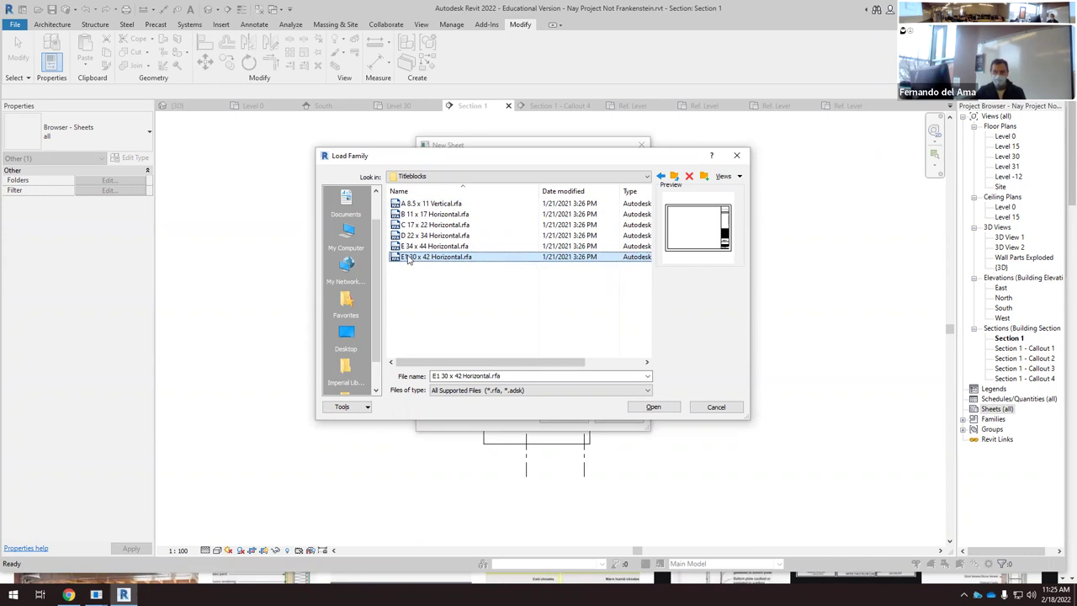
left_click(653, 408)
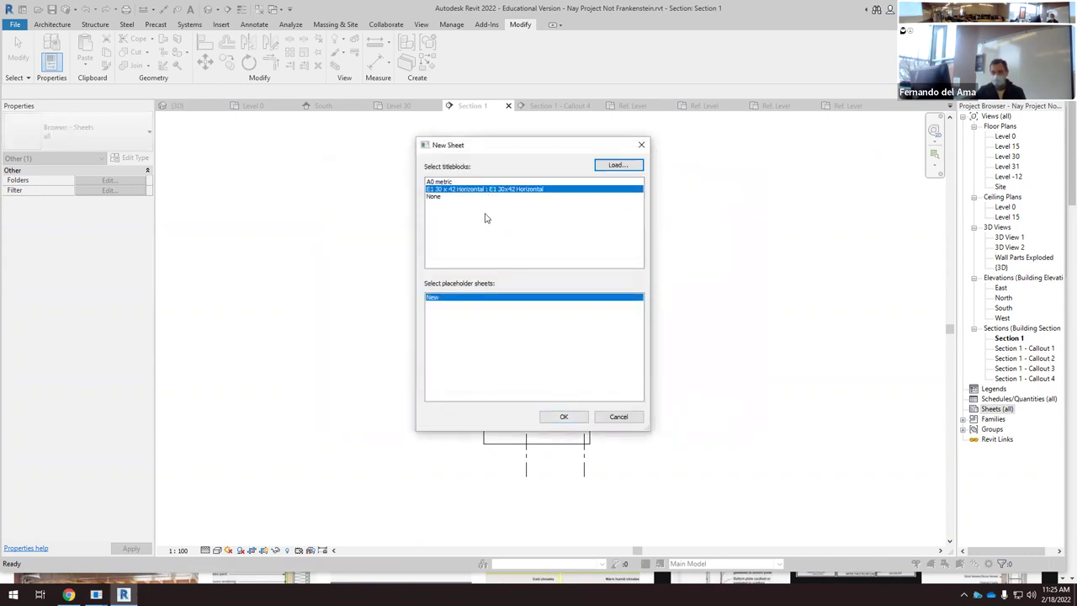
left_click(565, 417)
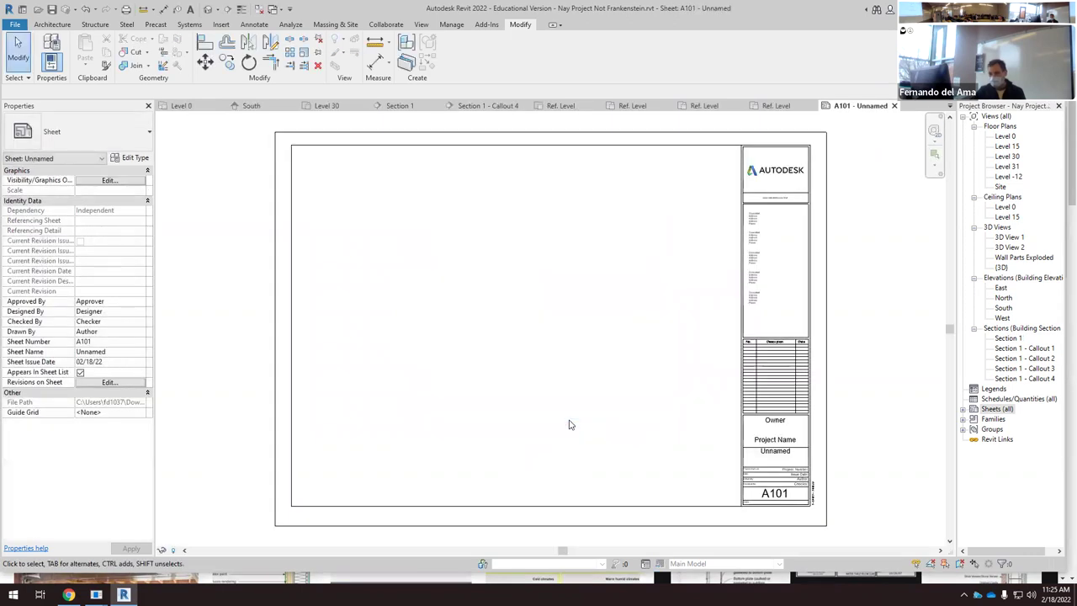
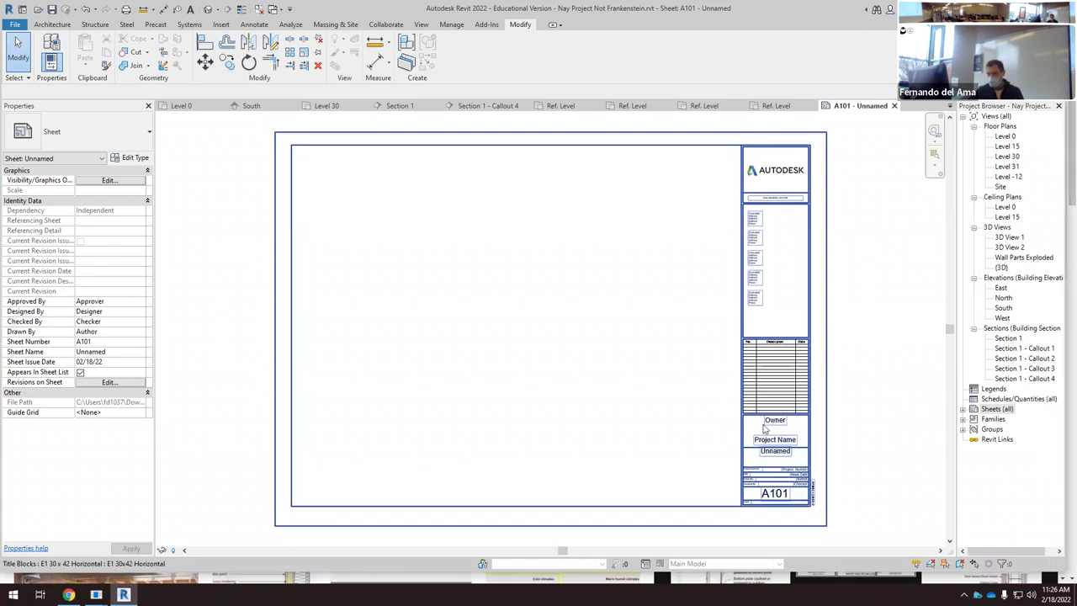
Step: Place the Section 1 view in the left part of sheet A101
scroll(365, 312, "down", 2)
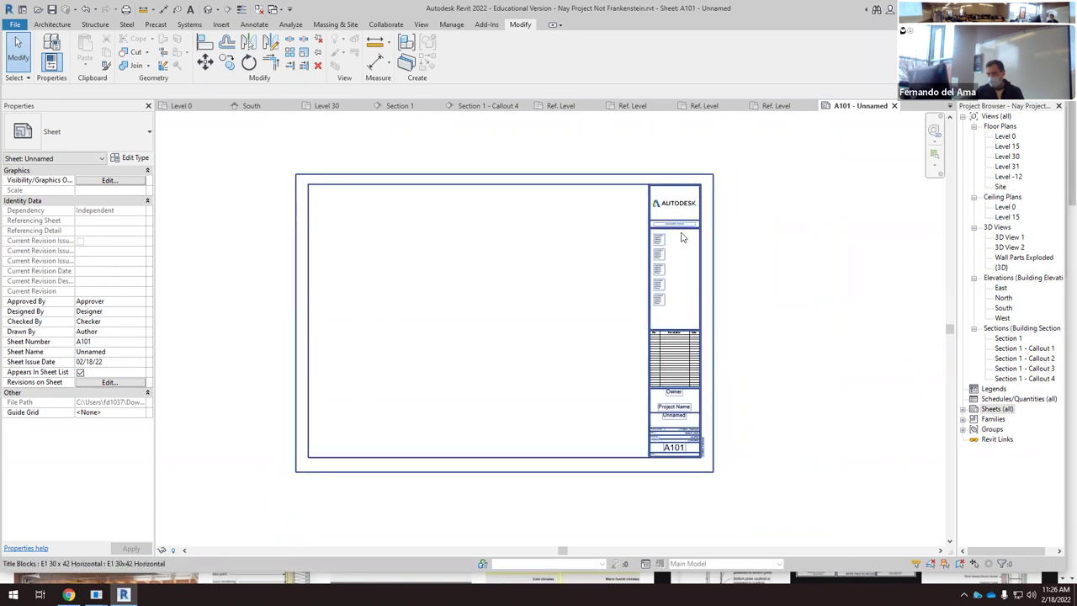
scroll(682, 238, "up", 2)
scroll(720, 338, "down", 2)
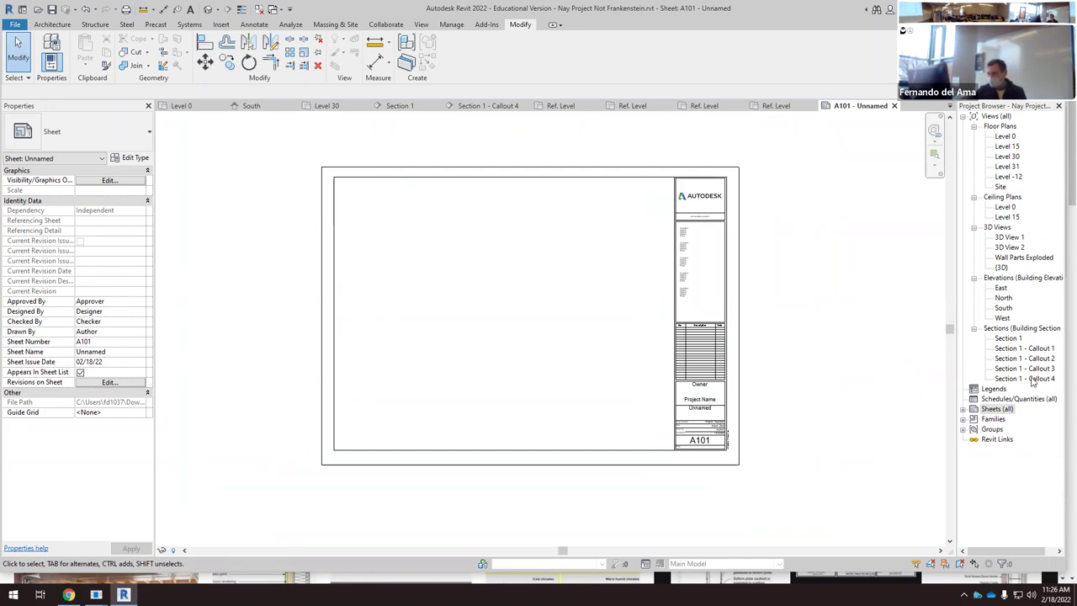
left_click(1010, 338)
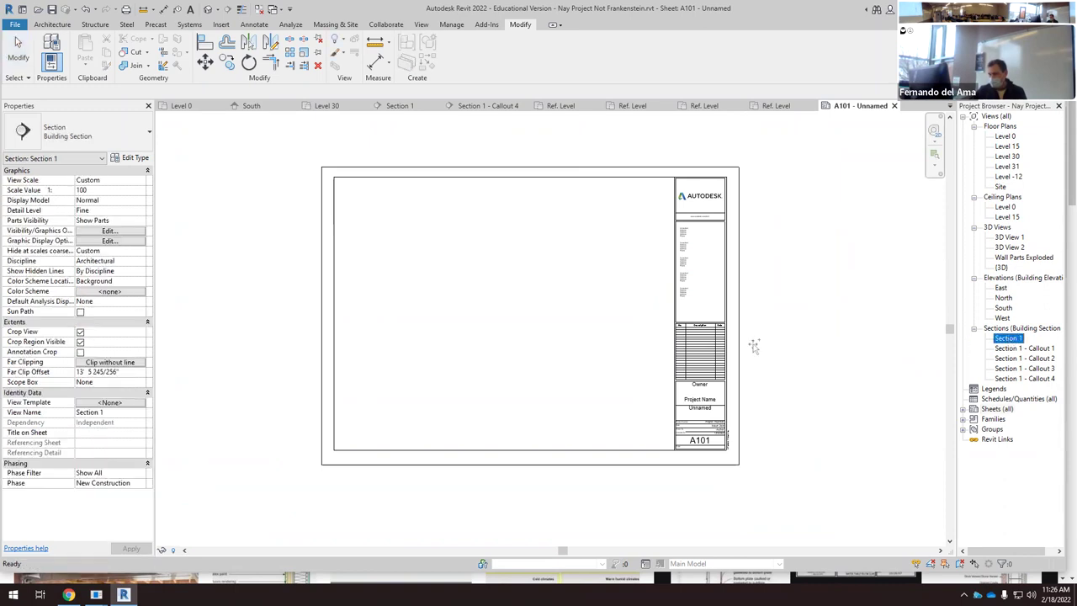
left_click_drag(410, 325, 409, 320)
left_click(406, 282)
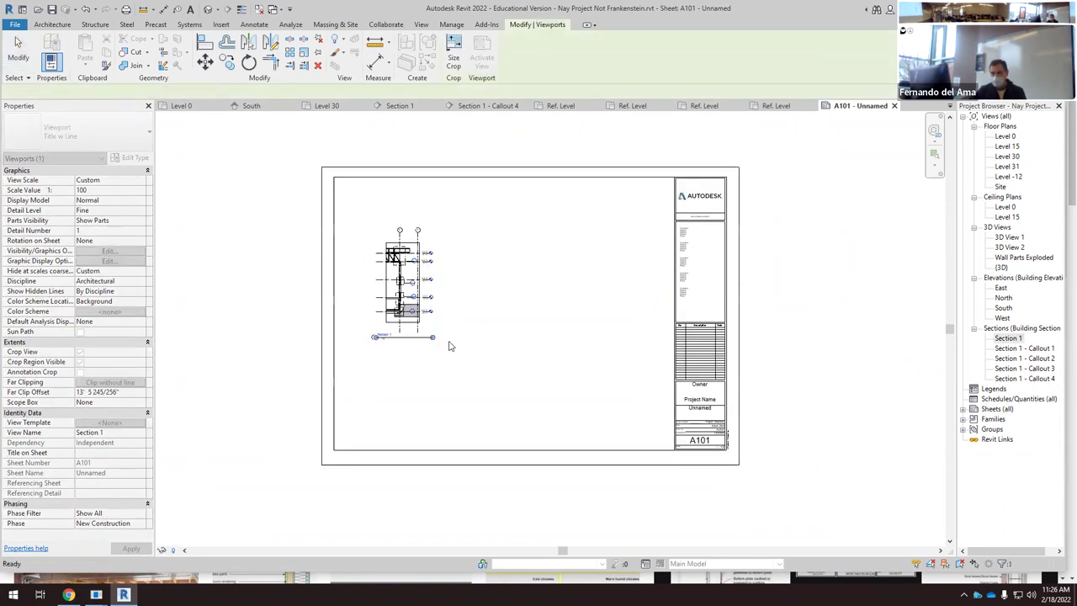
left_click(475, 328)
left_click(386, 345)
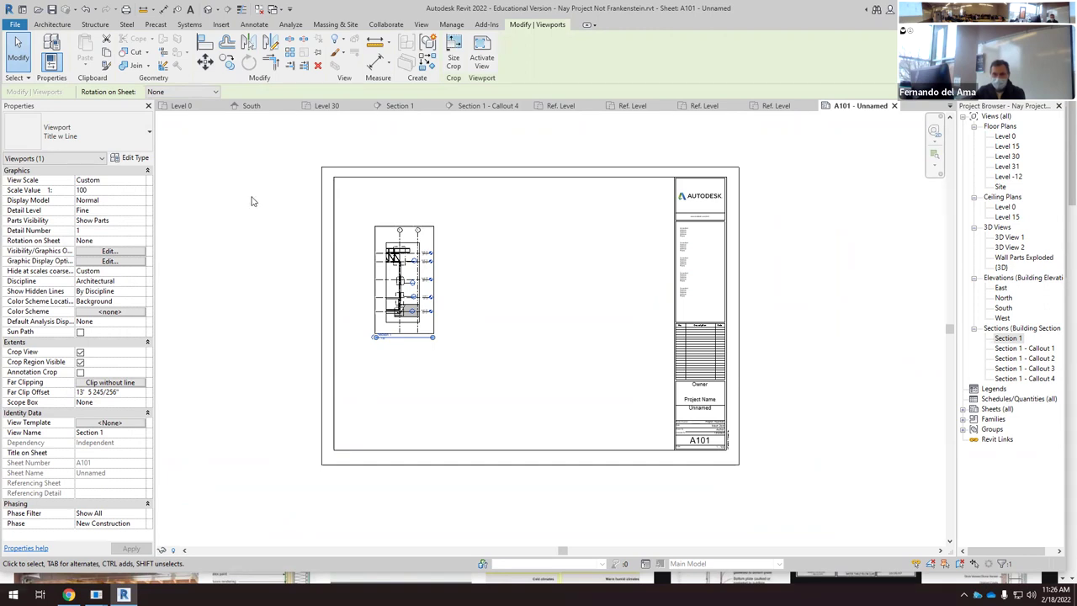
Step: Try a scale value of 98 for the placed section, and delete its viewport from the sheet
left_click(141, 192)
left_click(142, 190)
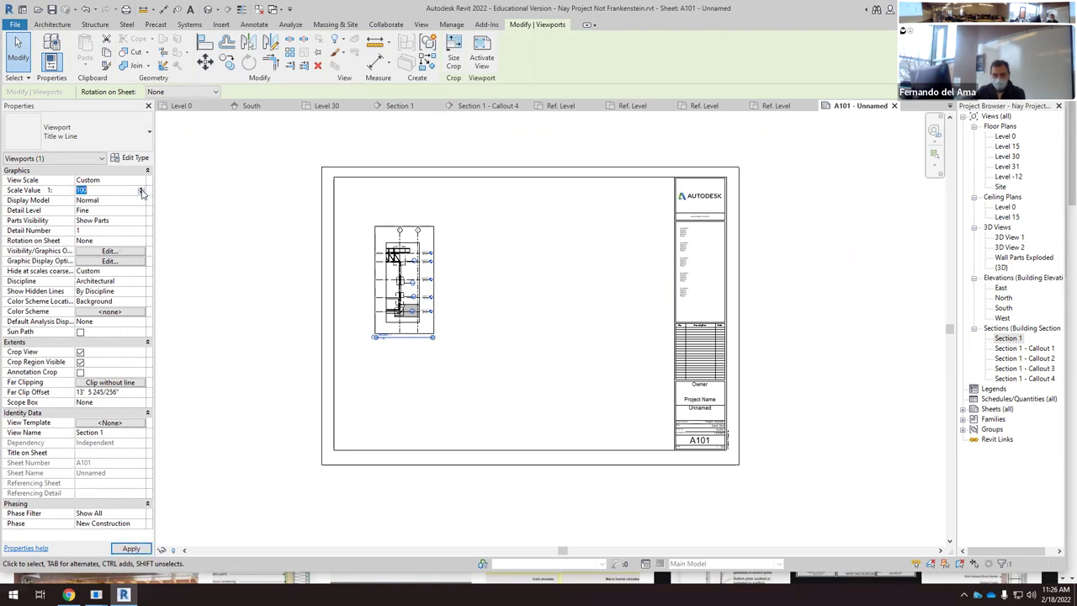
left_click(211, 212)
left_click(397, 254)
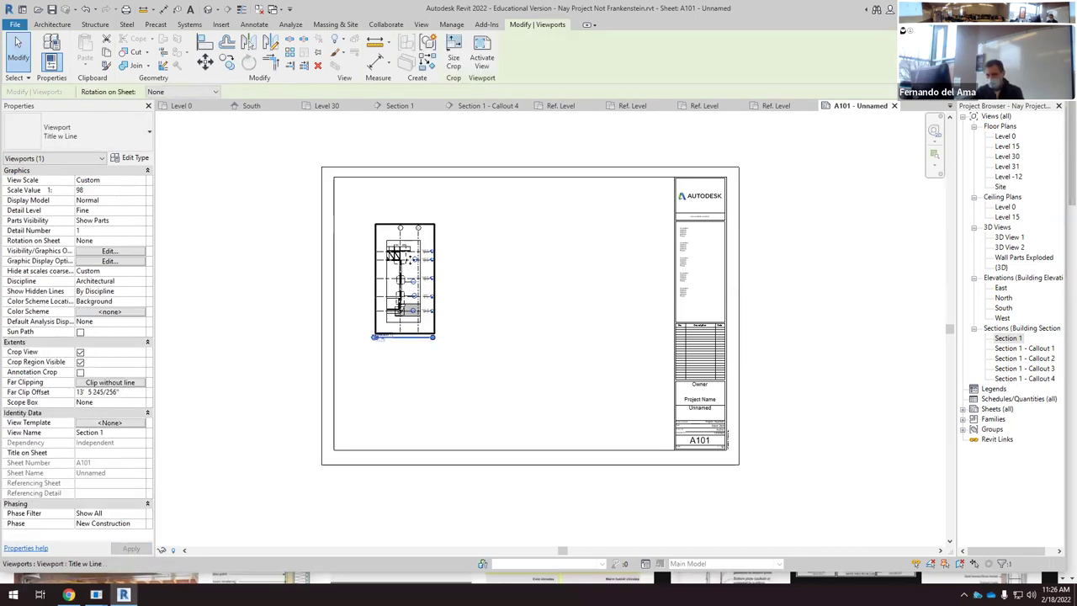
key("Escape")
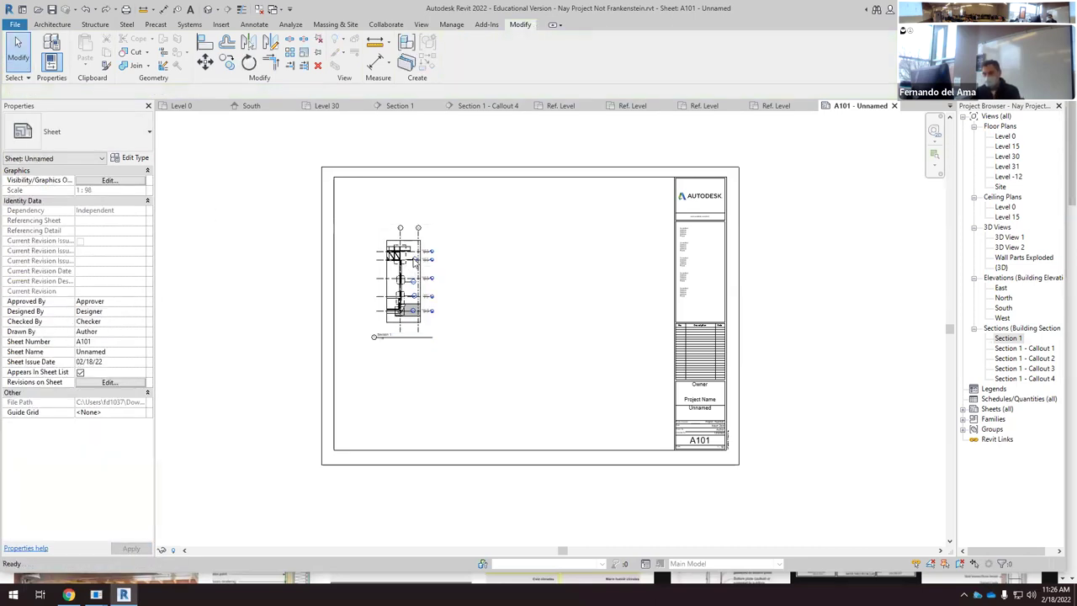
left_click(426, 272)
key("Delete")
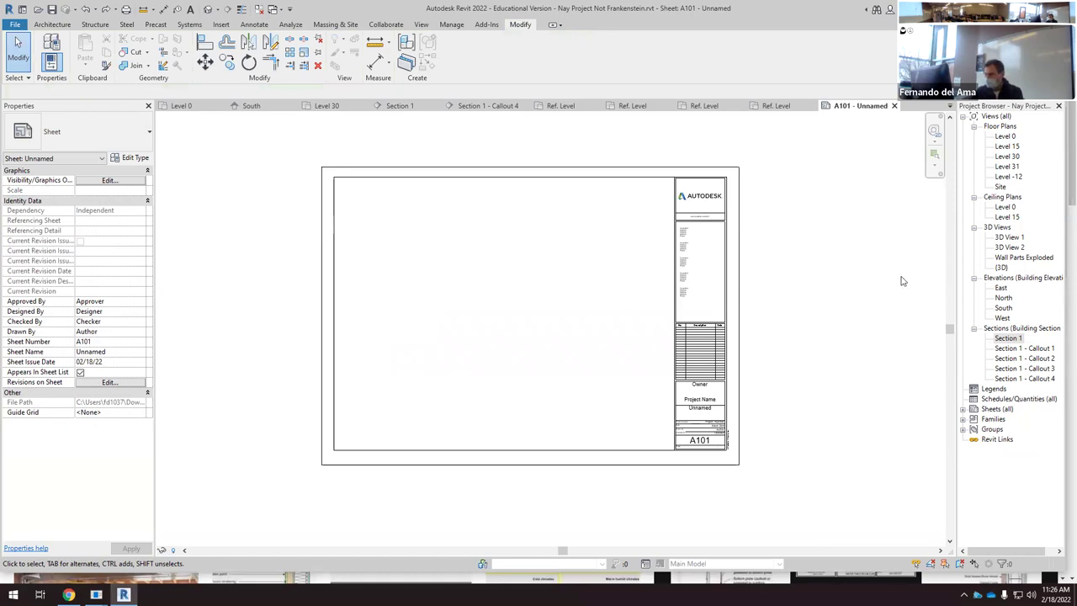
Step: Try the 1/2" = 1'-0" scale in the Section 1 view, and settle on 1/4" = 1'-0"
left_click(398, 106)
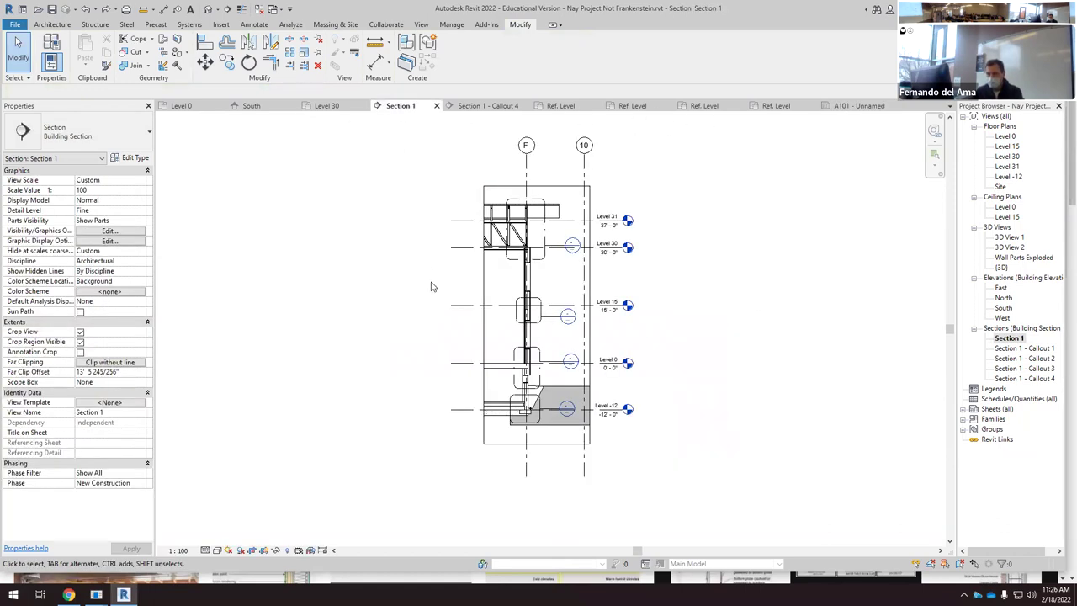
left_click(180, 550)
left_click(206, 280)
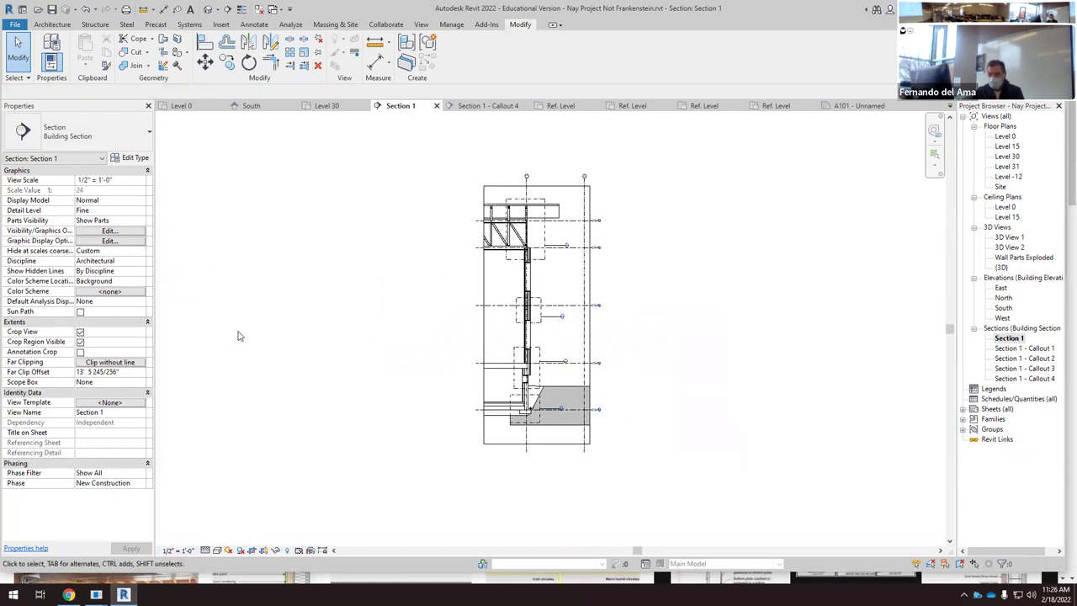
left_click(192, 552)
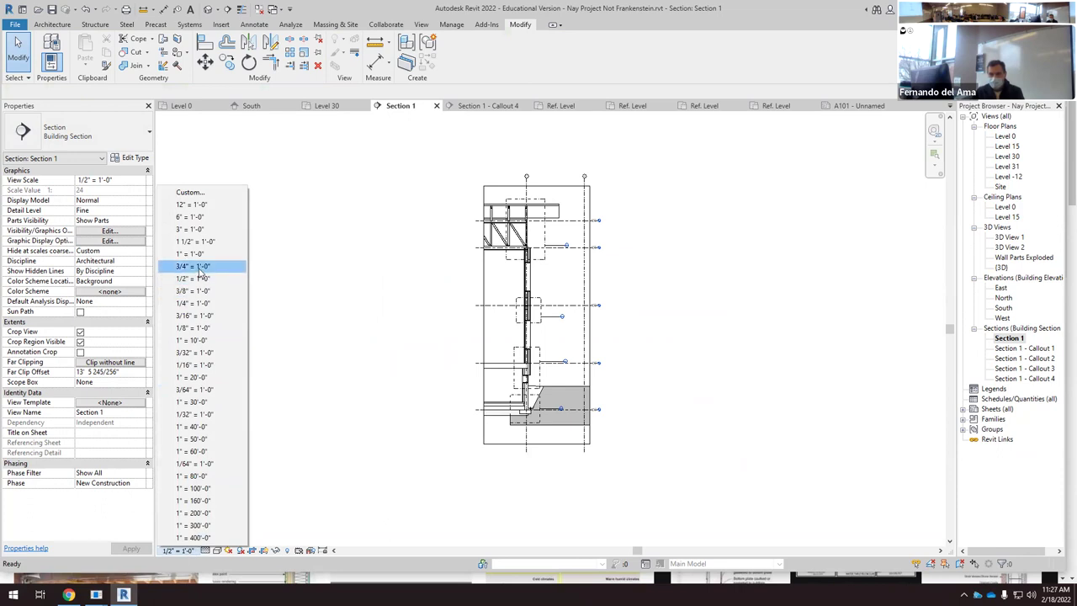
left_click(195, 303)
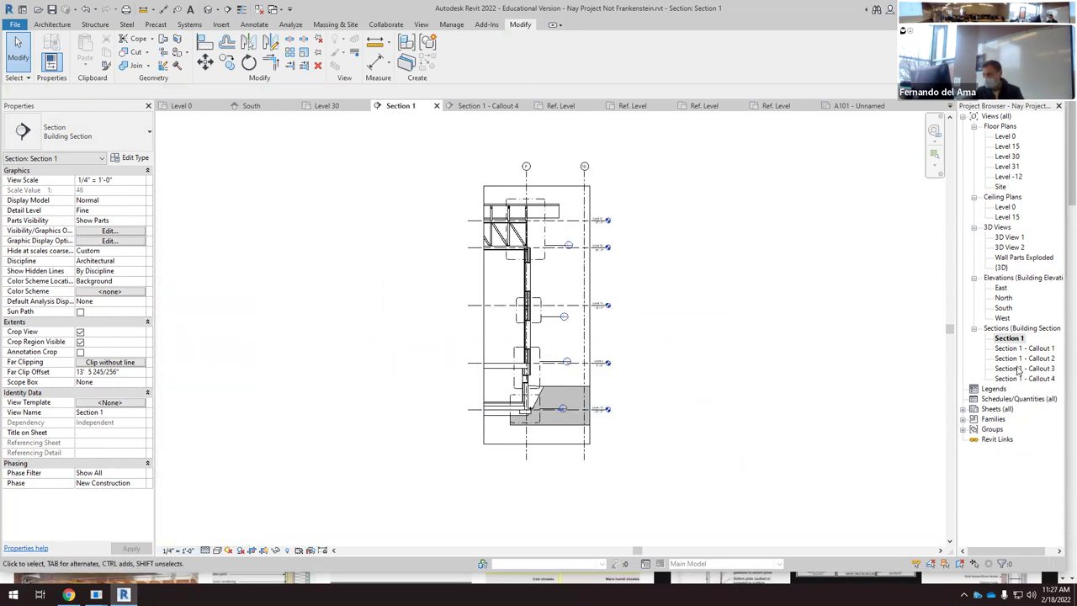
Step: Place Section 1 on sheet A101 near the left border
left_click(858, 105)
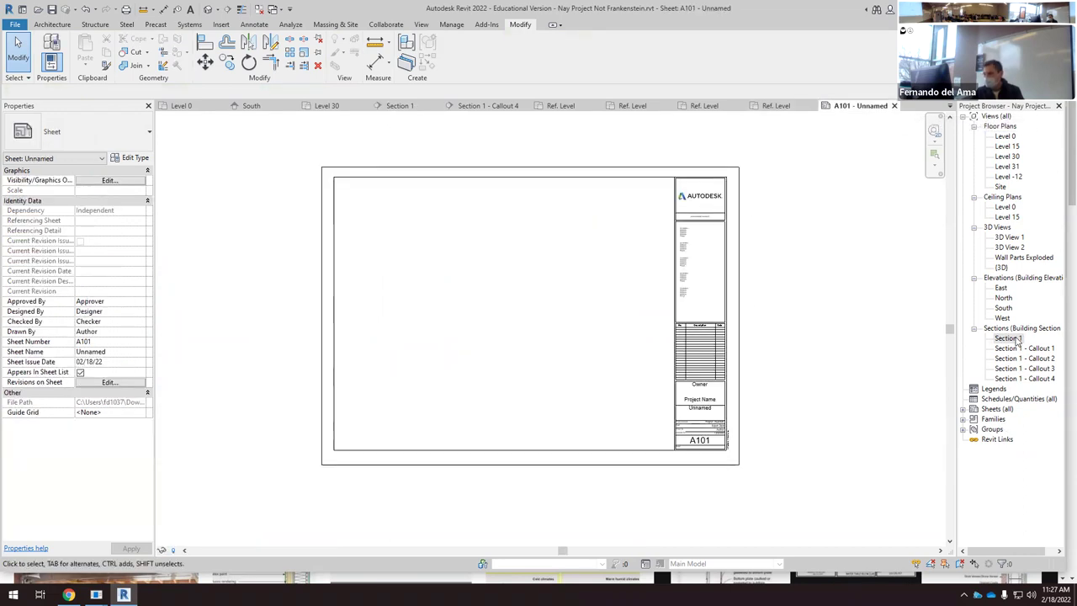
left_click_drag(1009, 337, 466, 316)
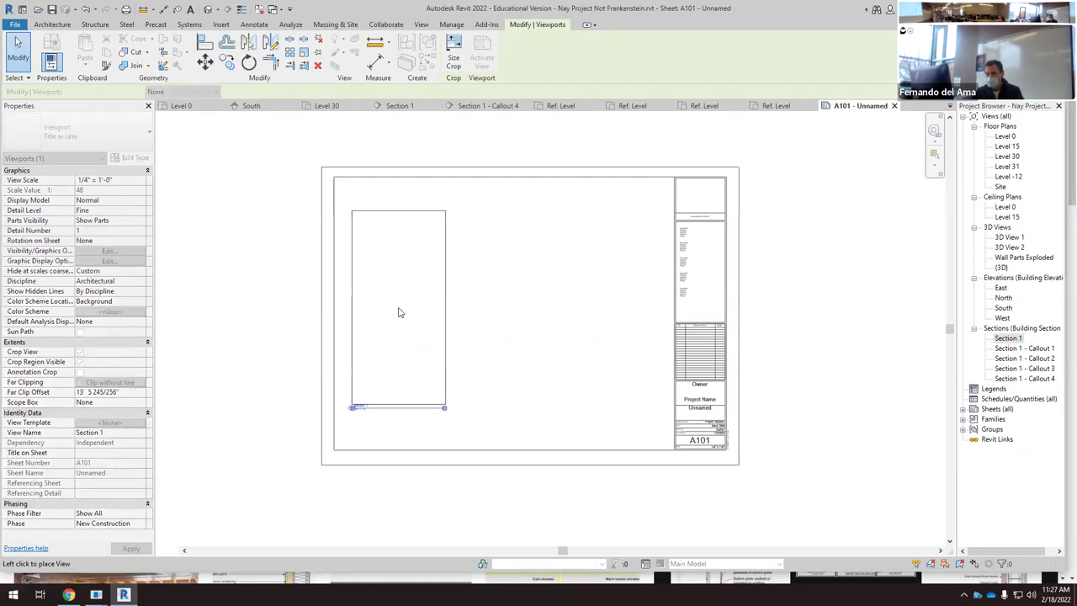
left_click(399, 311)
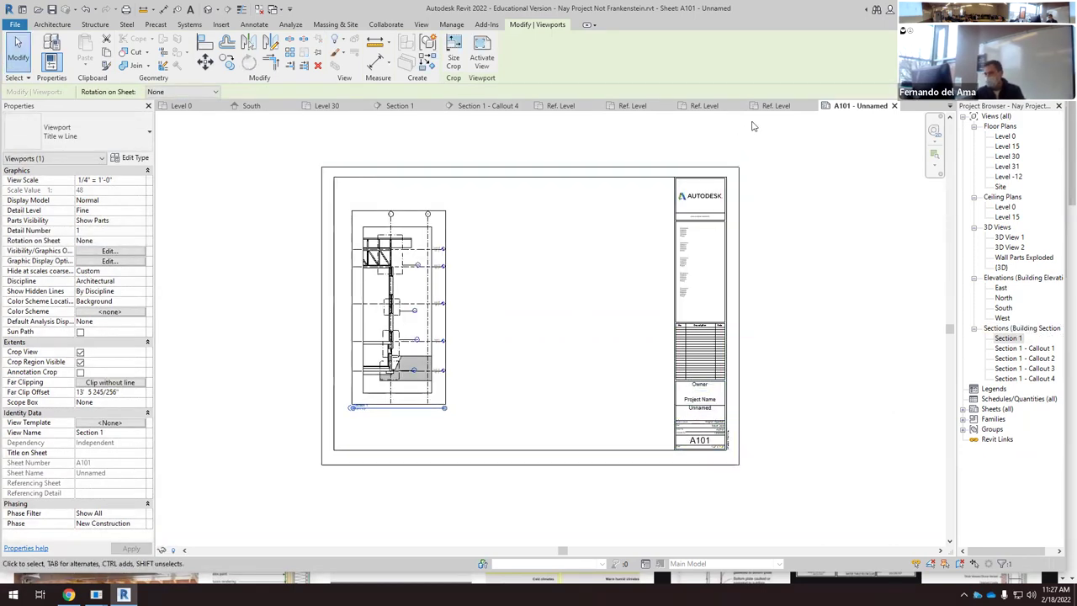
Step: Set the Section 1 view scale to 3/8" = 1'-0" and return to sheet A101
left_click(400, 106)
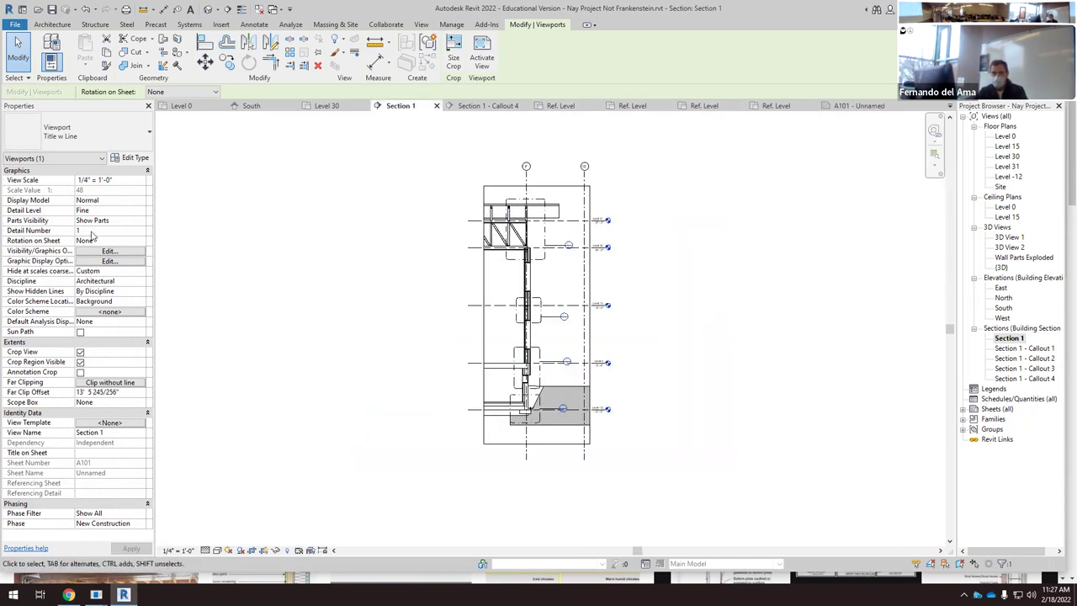
left_click(140, 181)
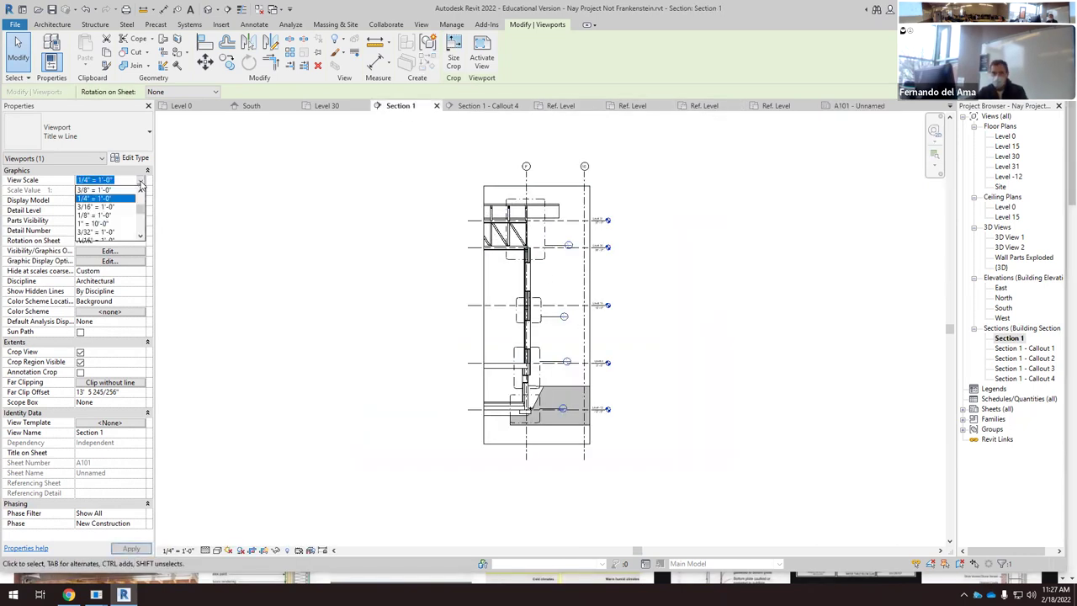
left_click(95, 190)
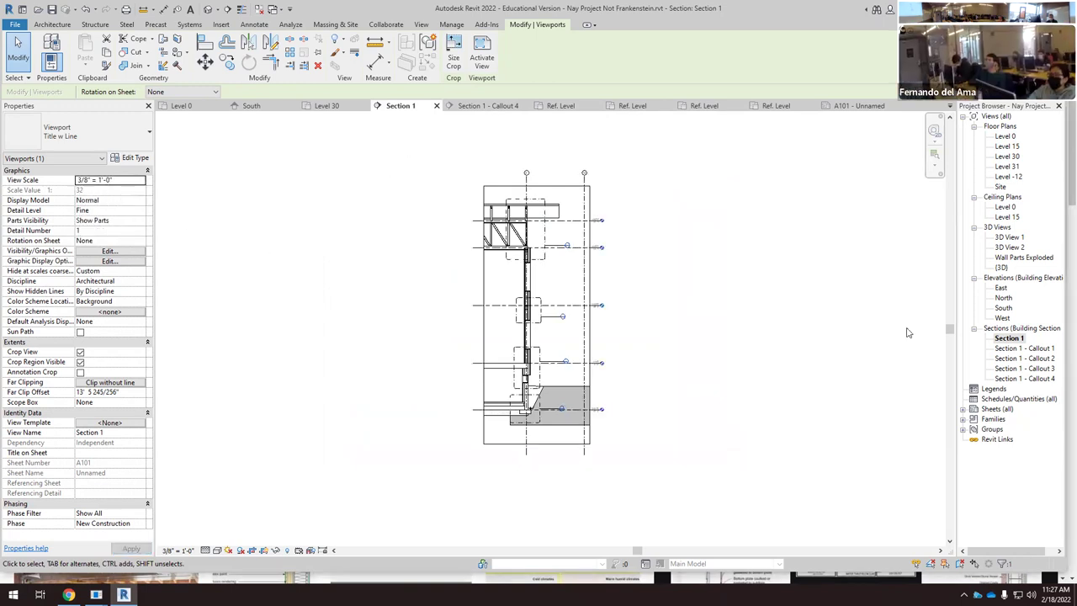
left_click(835, 108)
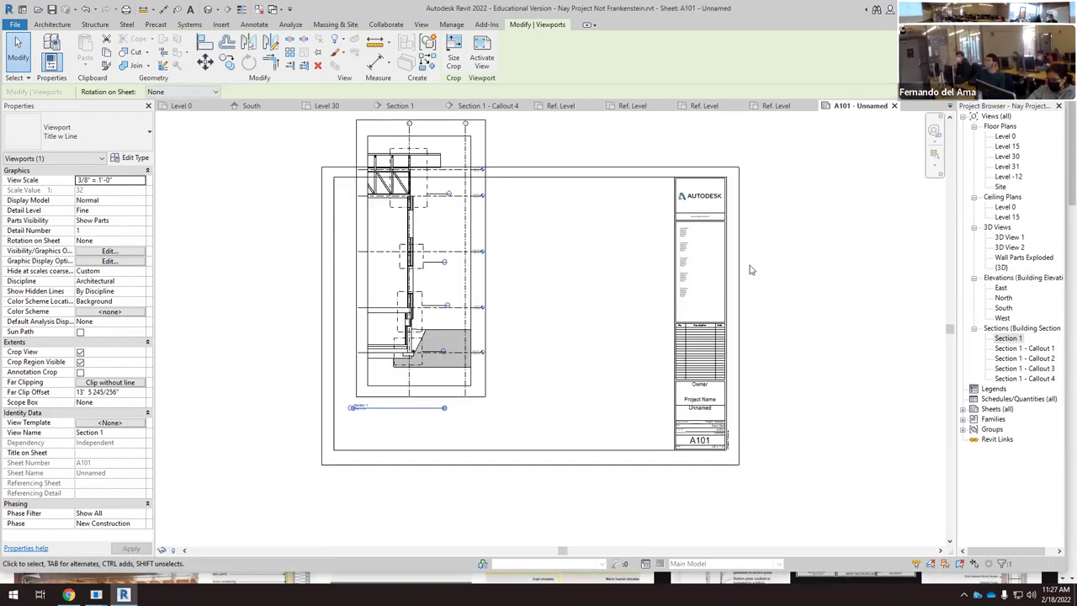
Step: Move the enlarged Section 1 viewport to the middle of the sheet and nudge it slightly to the right
left_click_drag(478, 261, 571, 331)
left_click(884, 335)
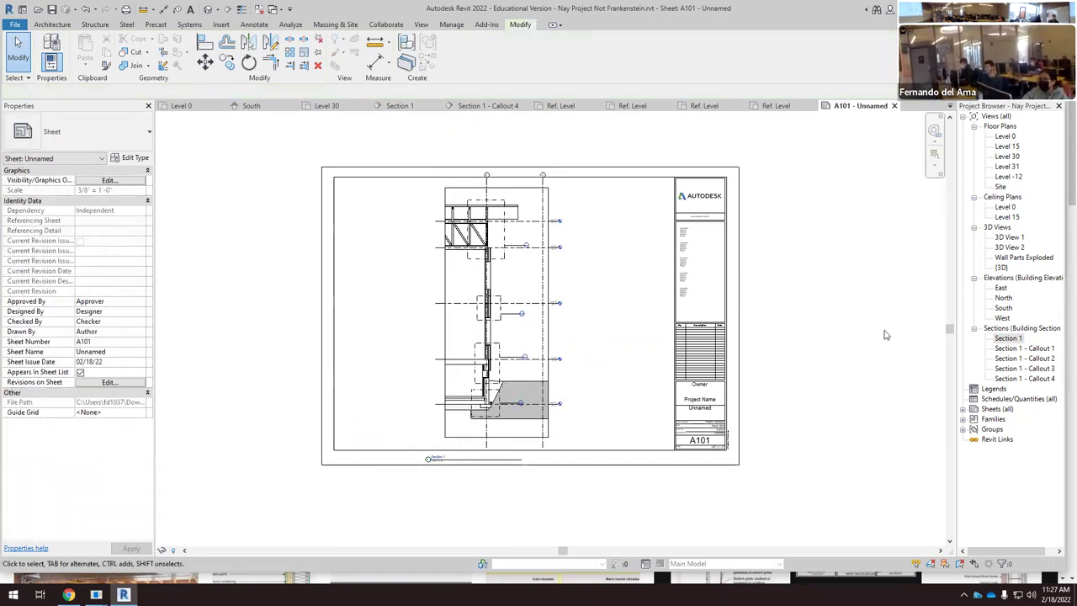
left_click(552, 335)
key("Right")
key("Right")
left_click(856, 335)
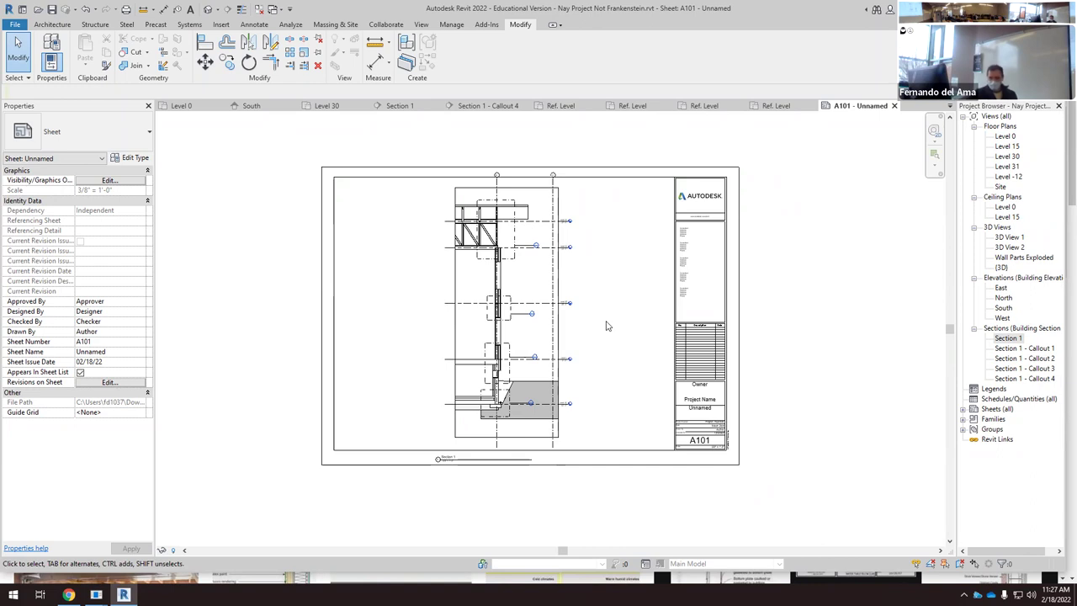
Step: Place Section 1 - Callout 4 on the sheet between the wall section and the title strip
left_click(1038, 378)
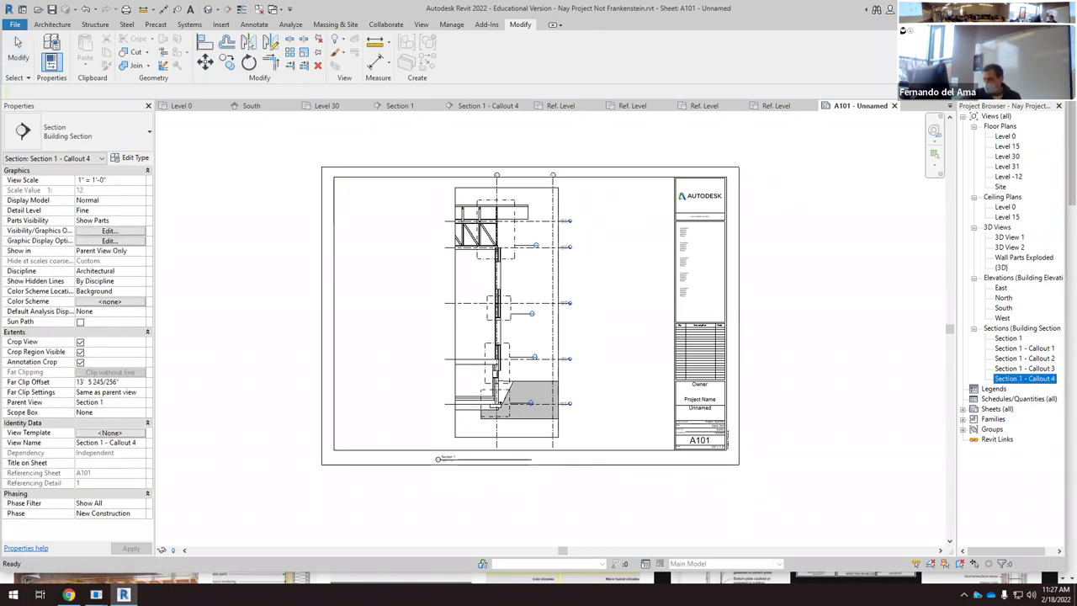
left_click_drag(1023, 379, 611, 257)
left_click(617, 254)
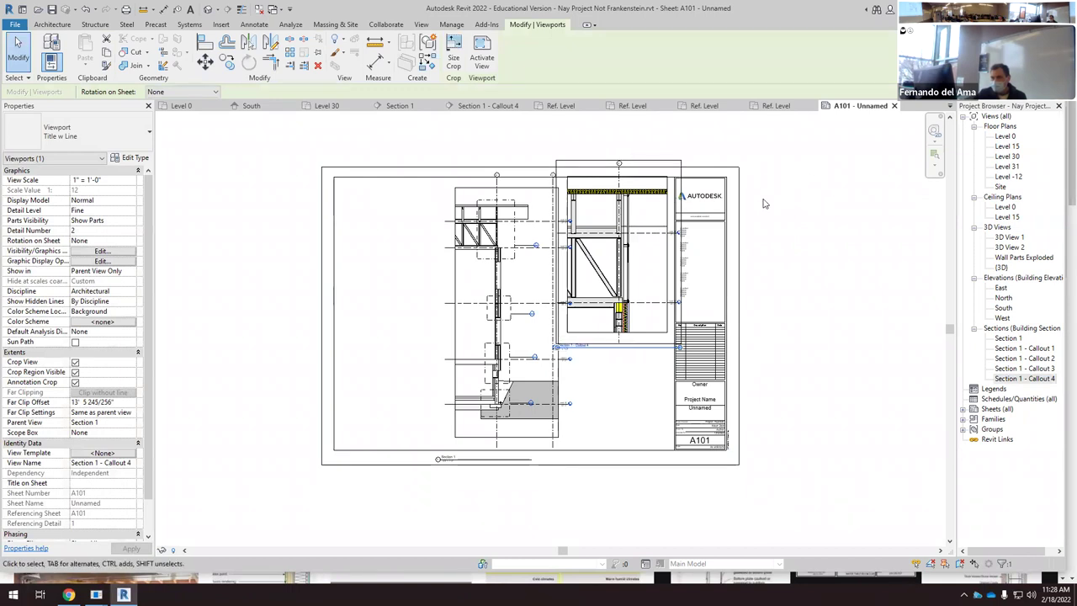
left_click(841, 301)
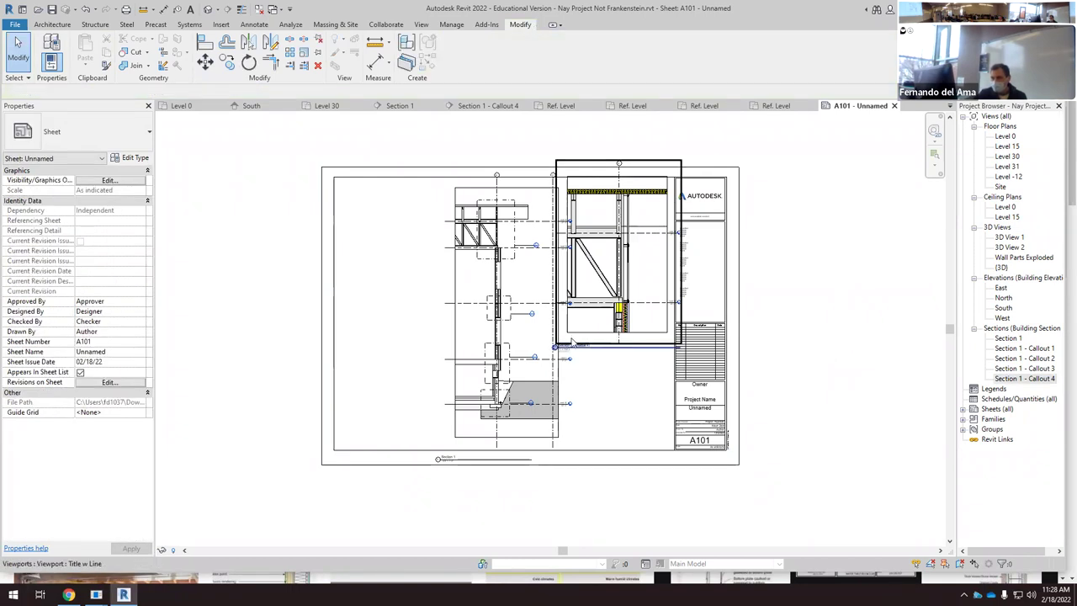
Step: Shift the Section 1 viewport slightly left to make room for the callout
left_click(521, 385)
left_click_drag(522, 385, 511, 385)
left_click(736, 259)
Step: Examine the Section 1 - Callout 4 view on its own and return to sheet A101
left_click(644, 269)
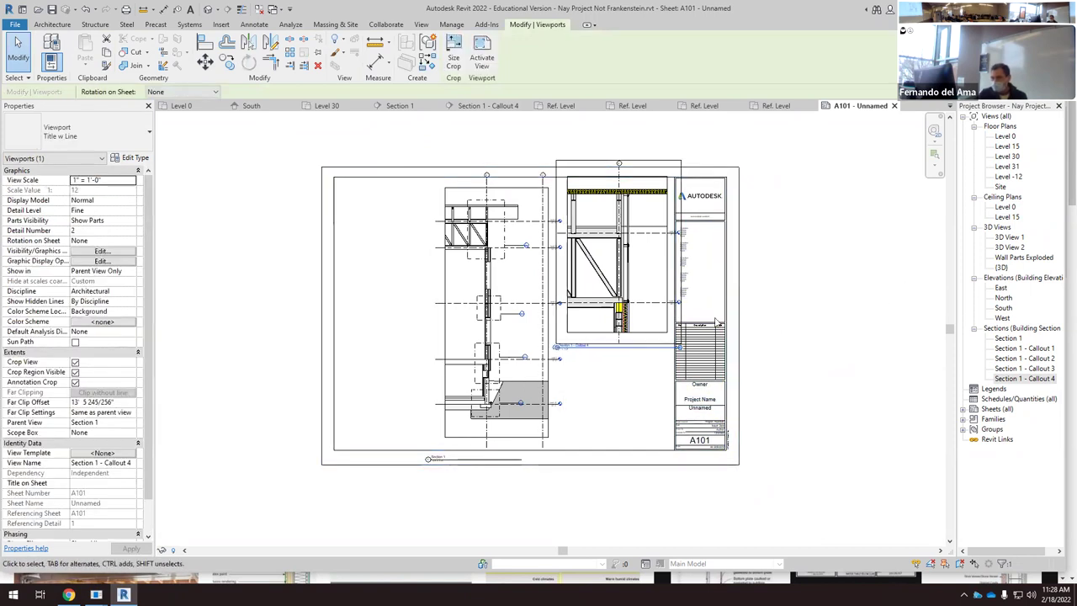
left_click(489, 105)
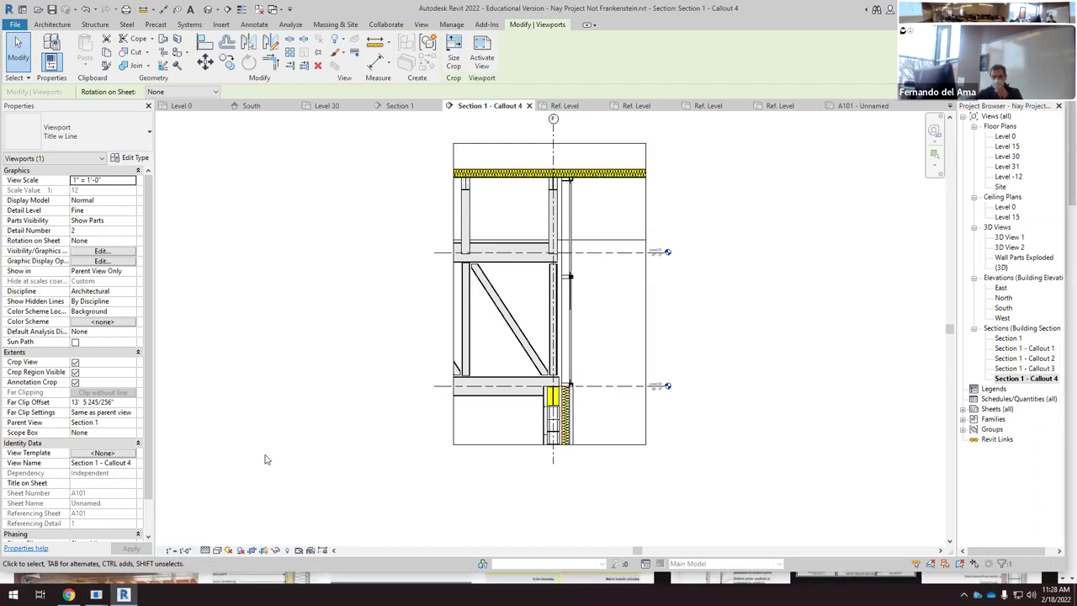
left_click(858, 106)
left_click(773, 246)
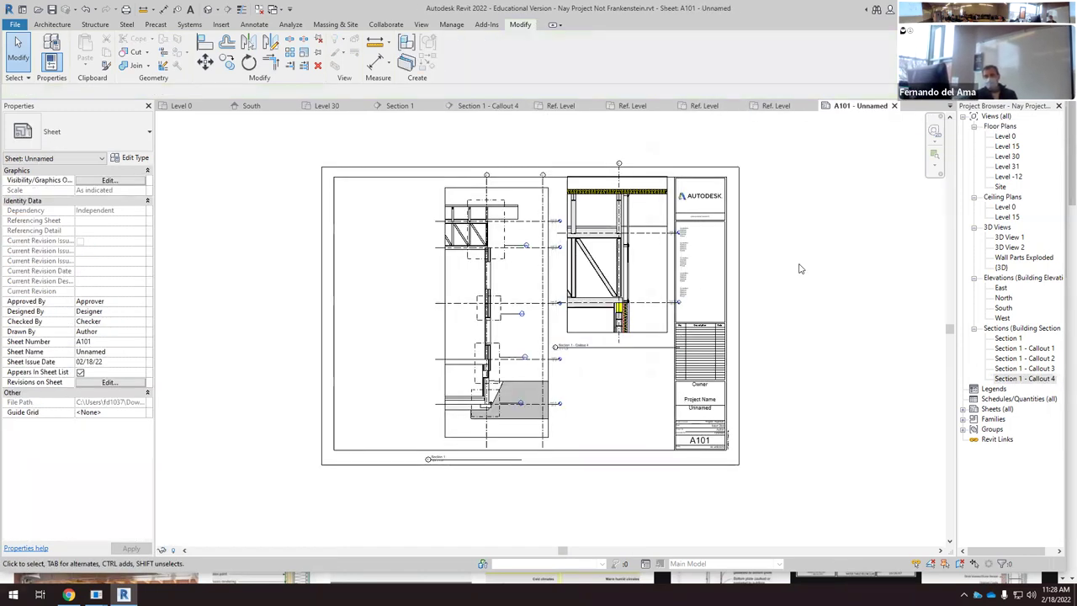
Step: Open the sheet's title block family for editing and delete its entire title strip with the logo, text and tables
left_click(688, 453)
double_click(659, 464)
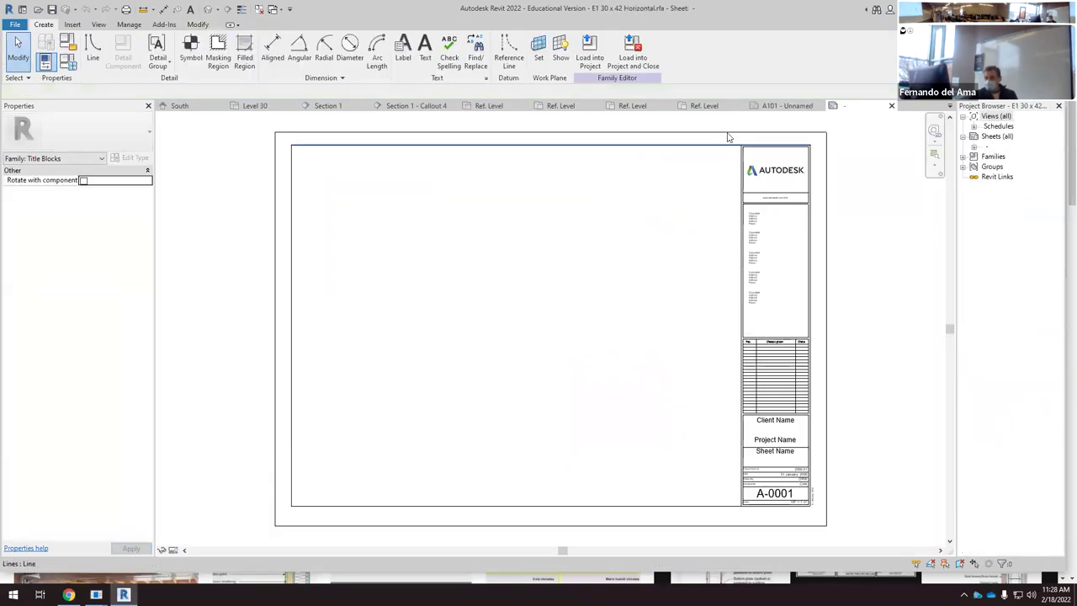
left_click_drag(730, 121, 848, 519)
key("Delete")
Step: Delete the remaining lower, upper and left inner border lines, leaving only the outer sheet outline in the title block family
left_click(733, 506)
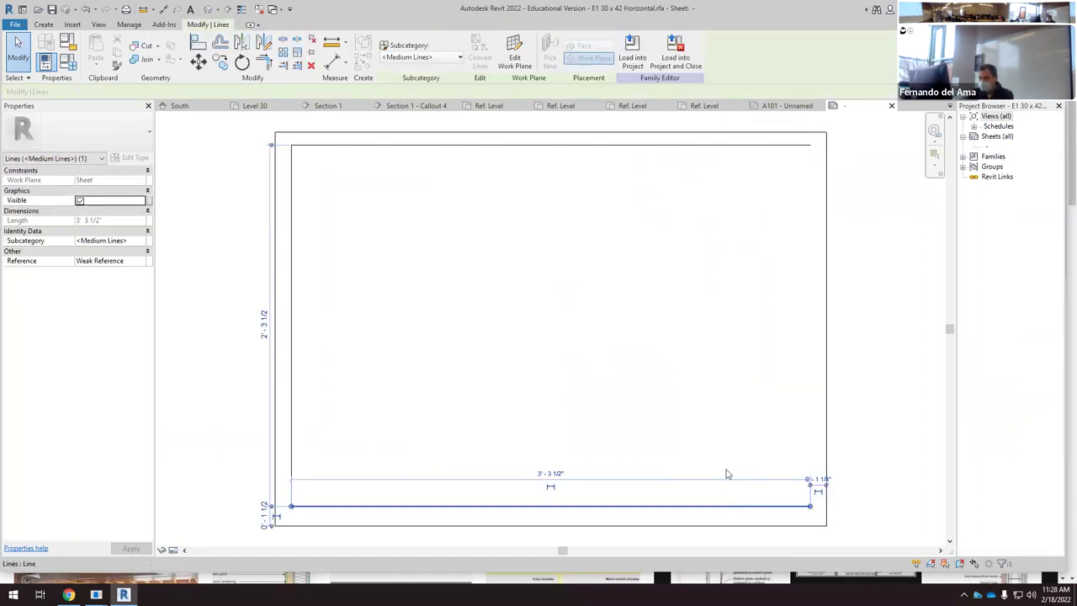
key("Delete")
left_click(617, 145)
key("Delete")
left_click(291, 236)
key("Delete")
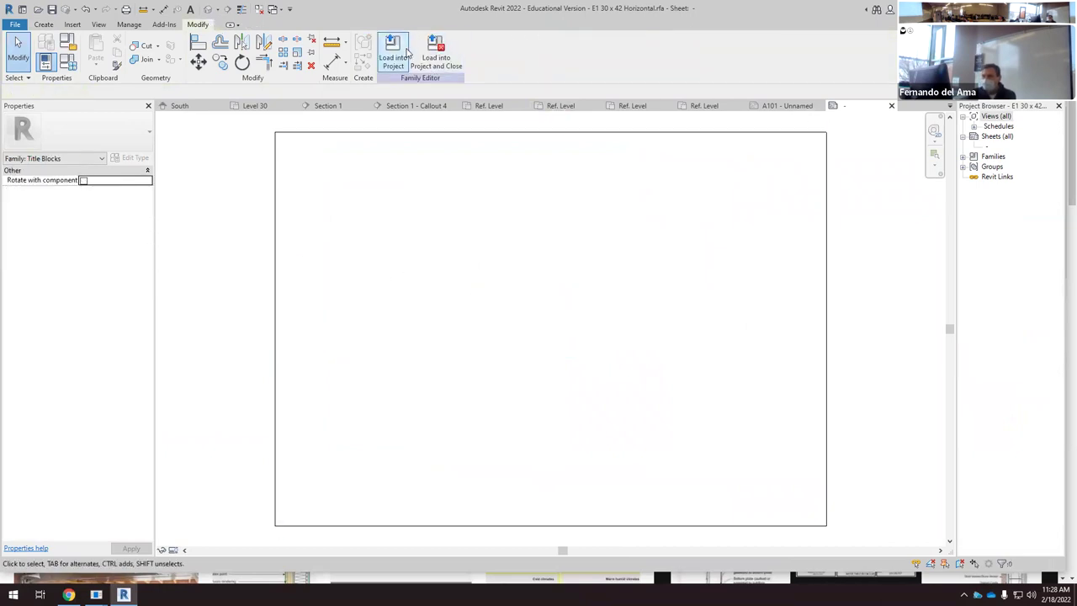
Step: Load the edited title block family into the project, overwriting the existing version
left_click(407, 52)
left_click(503, 374)
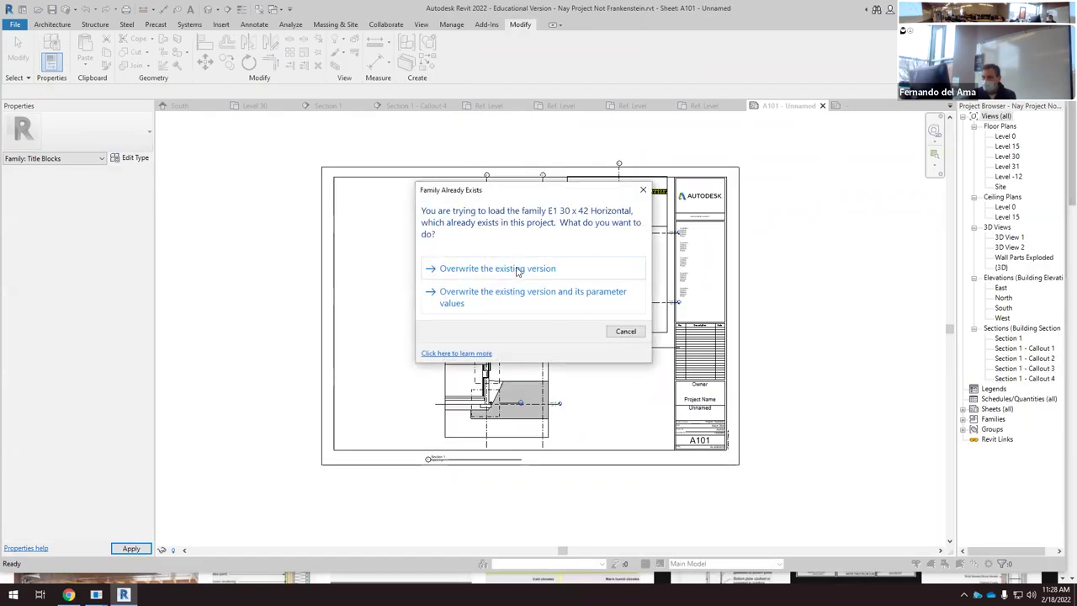
left_click(496, 268)
Step: Move the Section 1 - Callout 4 viewport toward the sheet's right edge and shift the Section 1 viewport right beside it
left_click(683, 269)
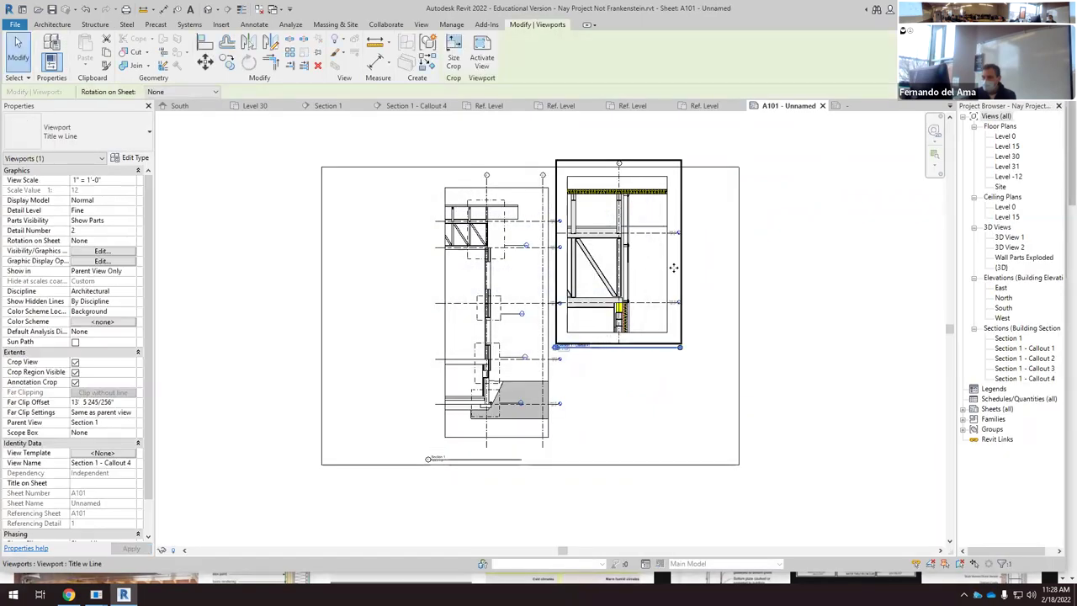
left_click_drag(682, 269, 751, 271)
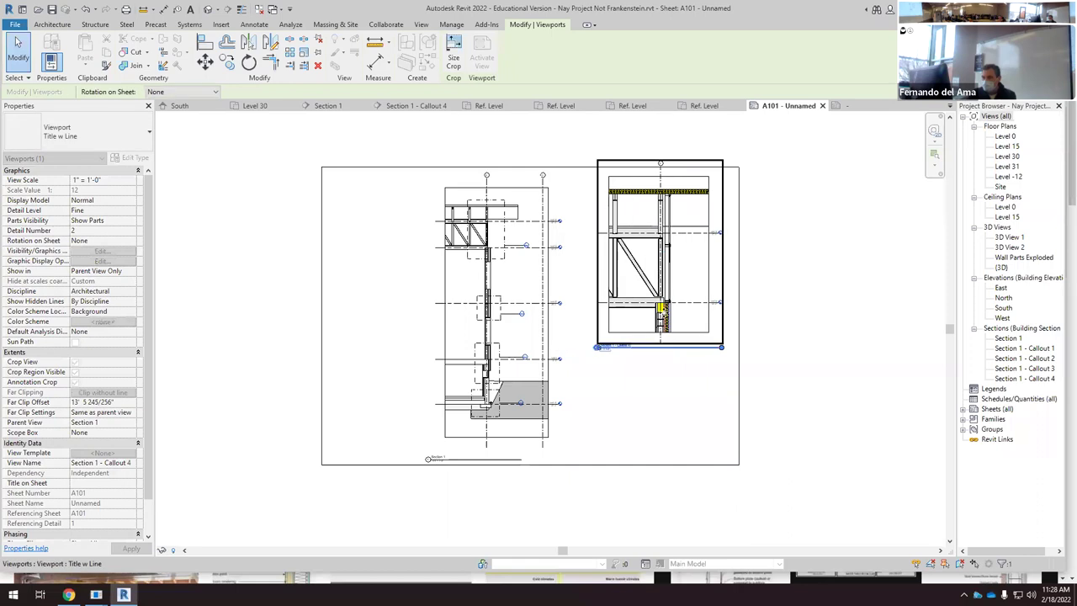
left_click(560, 328)
key("Right")
key("Right")
key("Right")
key("Right")
key("Right")
key("Right")
key("Right")
key("Right")
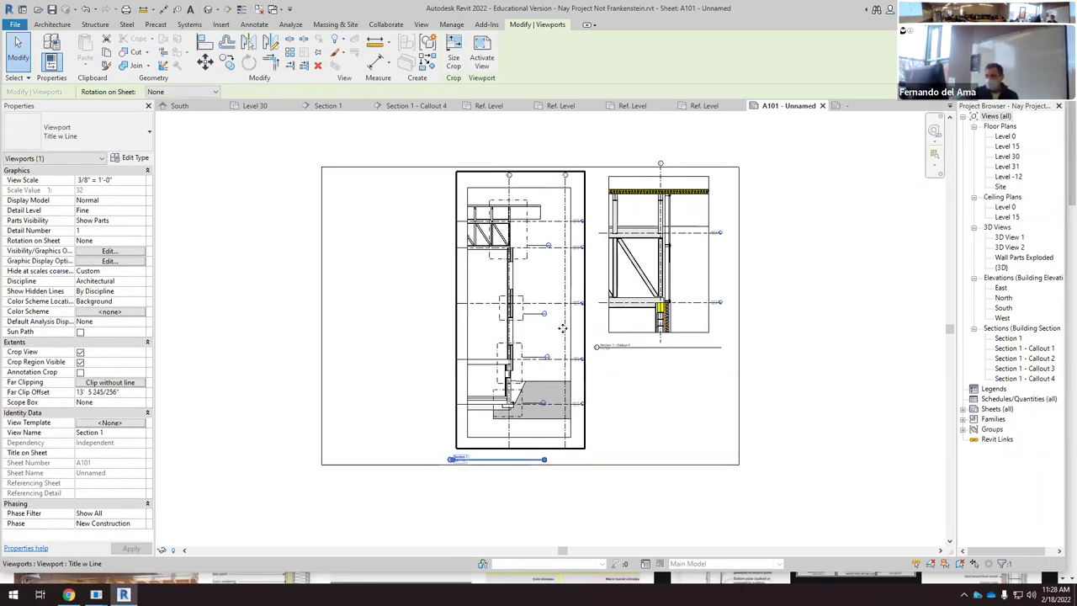
Step: Nudge the Section 1 - Callout 4 viewport slightly further right to widen the gap to the wall section
left_click(717, 284)
key("Right")
key("Right")
key("Right")
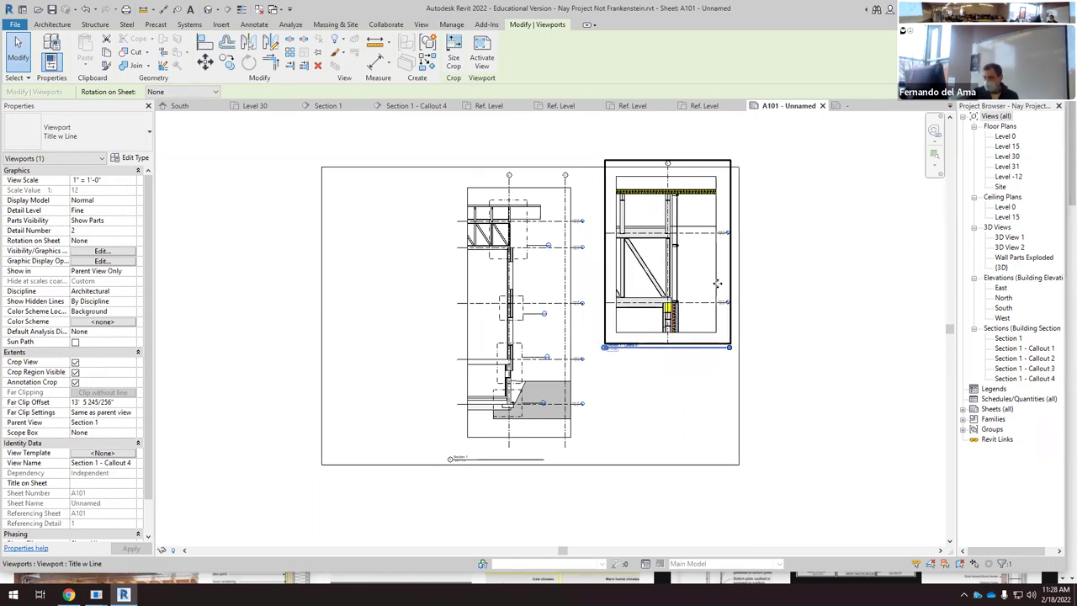
left_click(796, 295)
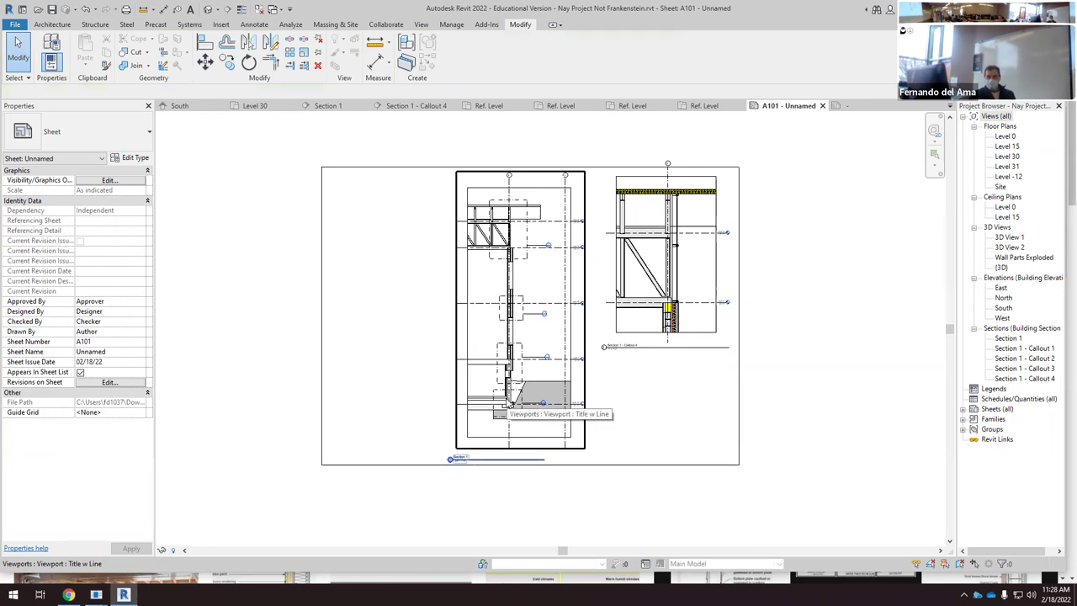
Step: Inspect the sheet's free space and the Section 1 - Callout 2 and Section 1 - Callout 1 detail views
scroll(509, 424, "up", 2)
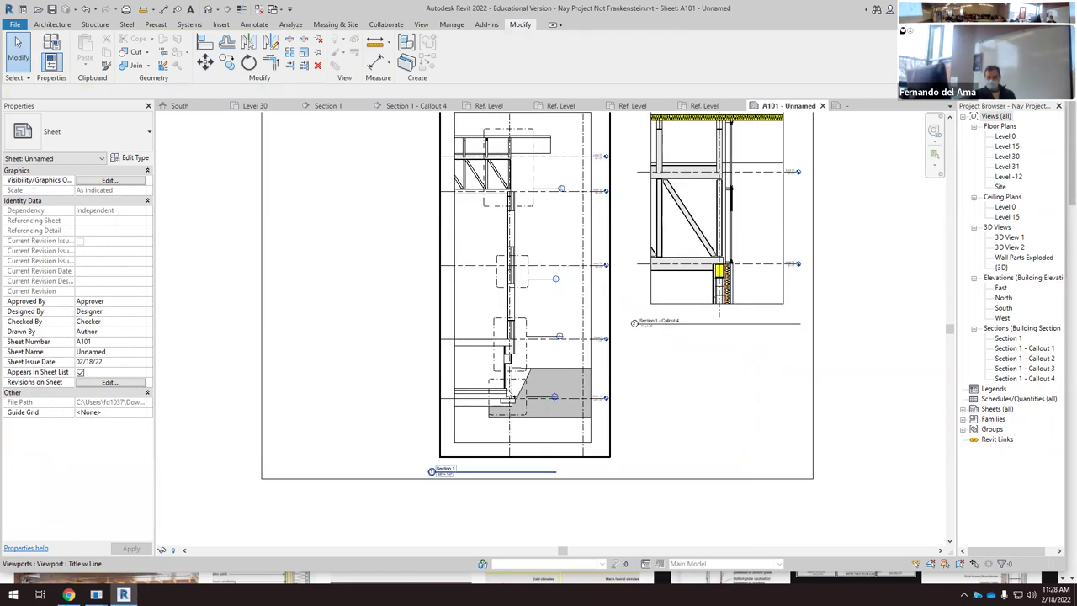
scroll(508, 389, "up", 2)
scroll(517, 403, "down", 3)
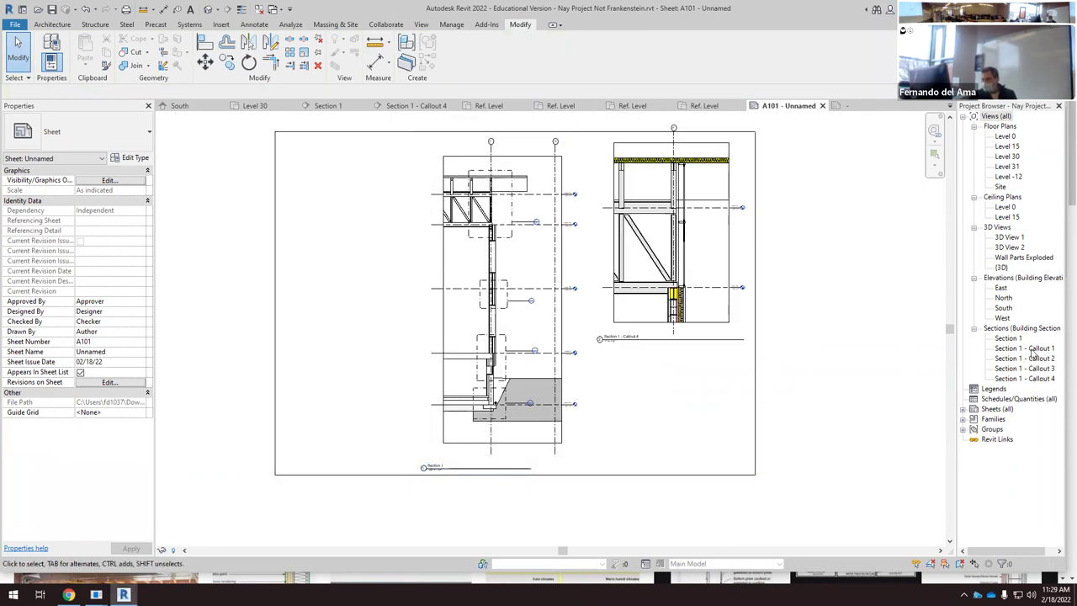
scroll(551, 423, "up", 1)
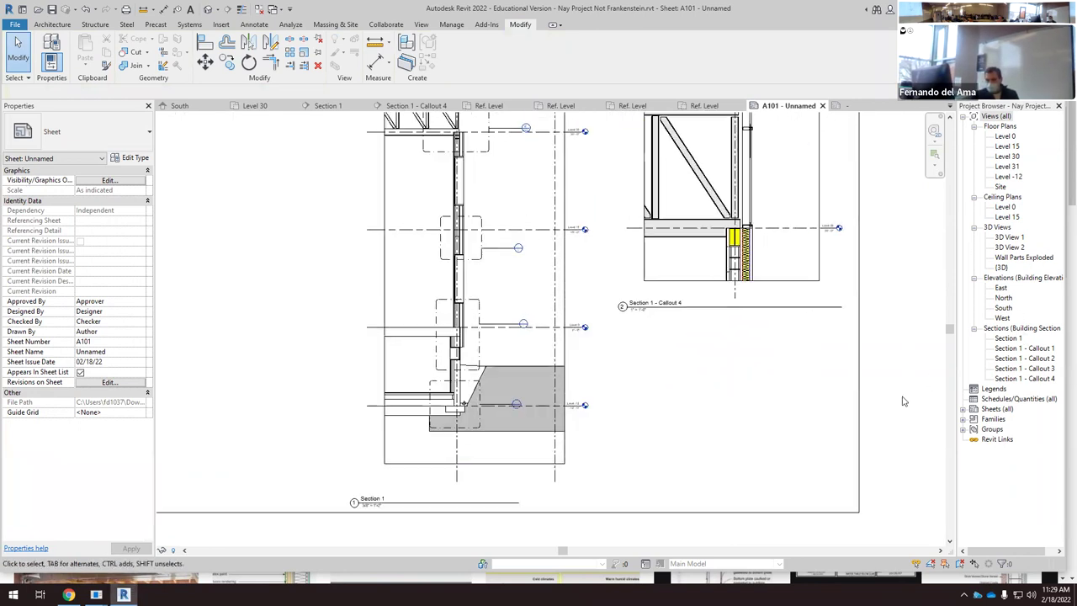
double_click(1026, 358)
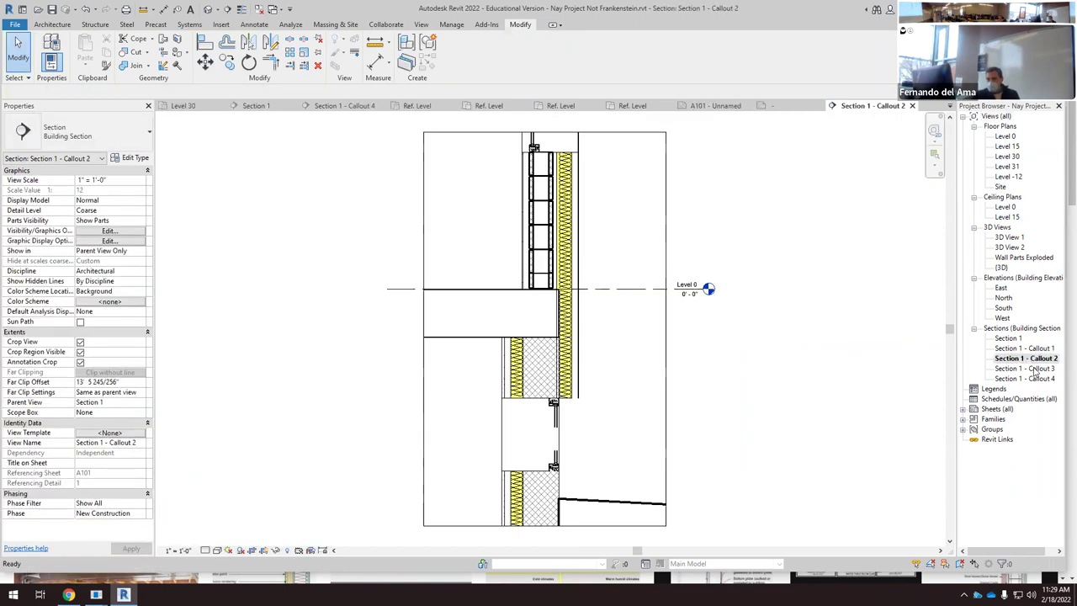
double_click(1045, 348)
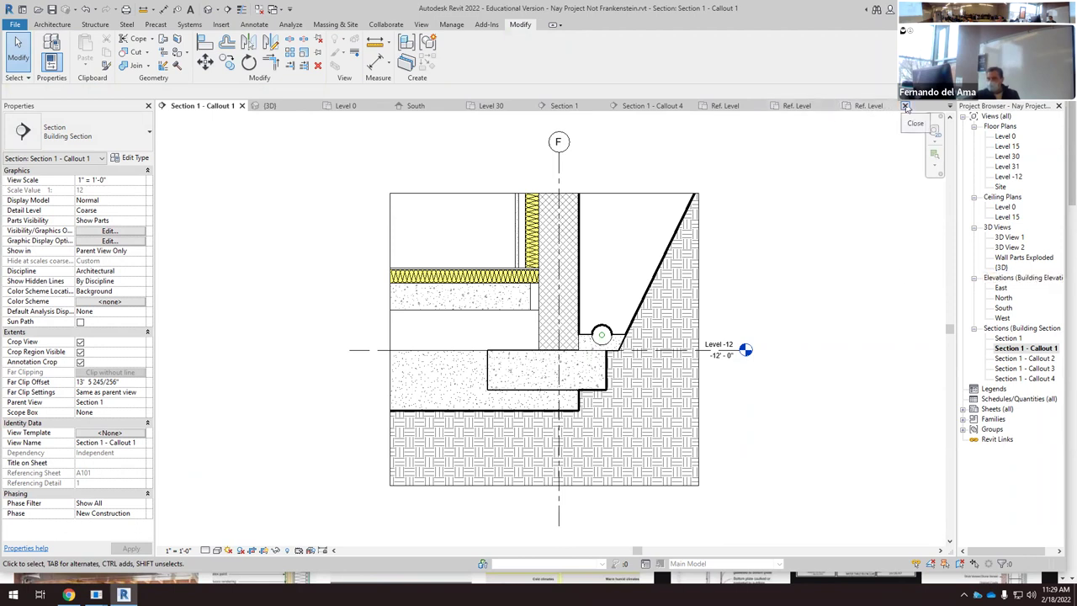
Step: Close the Furring Channels-Section and CMU-2 Core-Section families without saving their changes
left_click(904, 107)
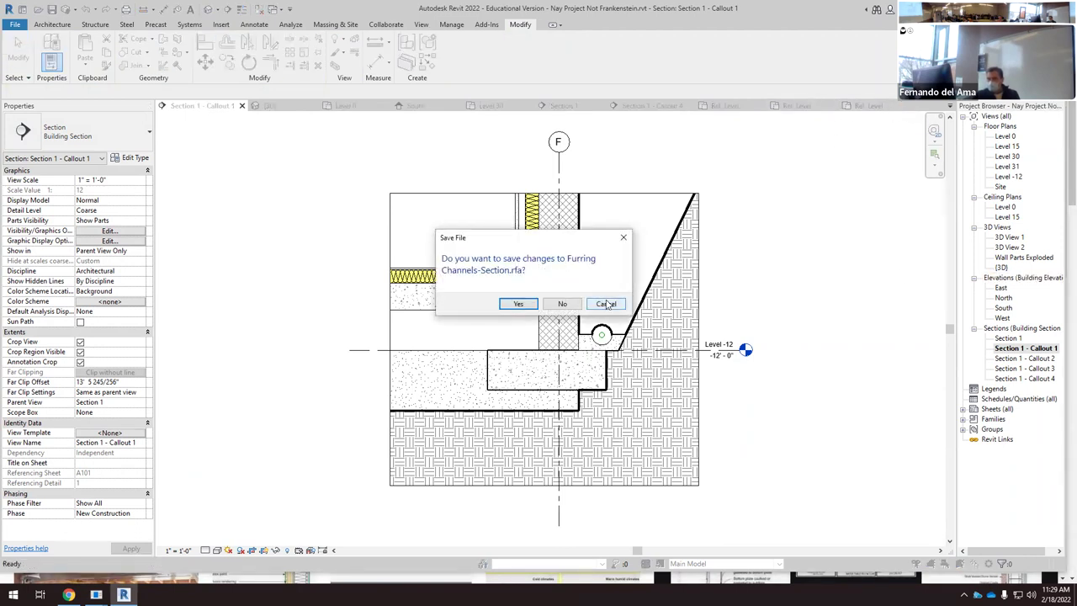
left_click(562, 303)
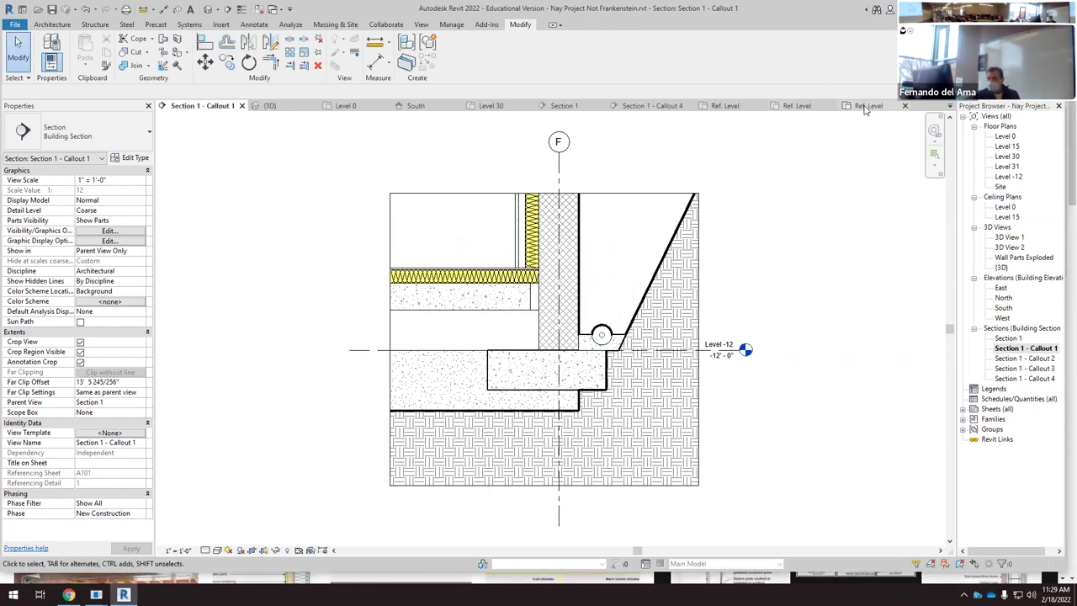
left_click(903, 106)
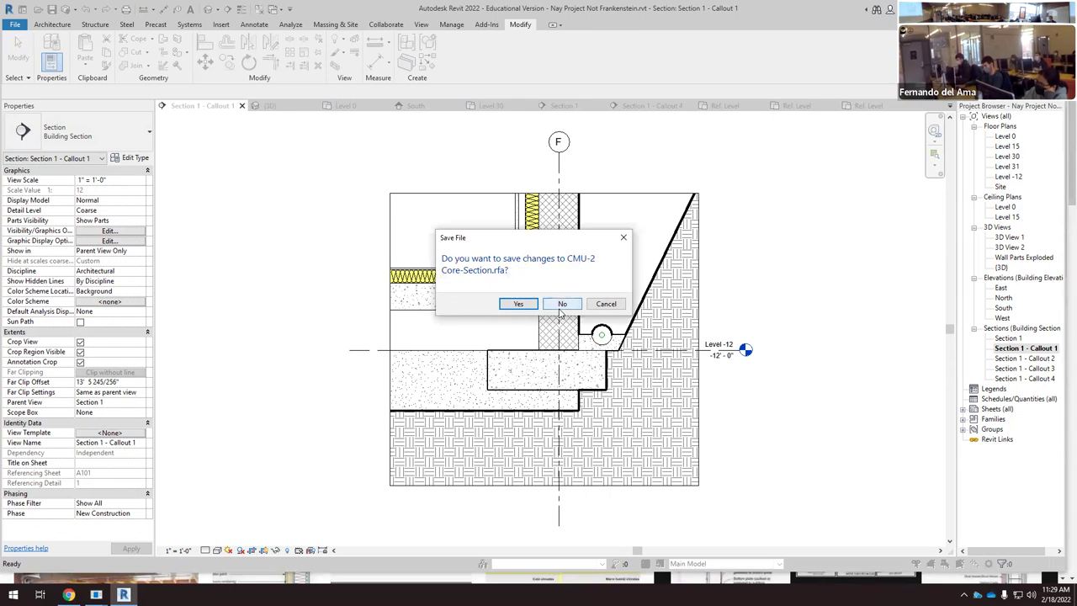
left_click(560, 304)
Step: Return to sheet A101 and place Section 1 - Callout 1 directly below Section 1 - Callout 4
left_click(874, 106)
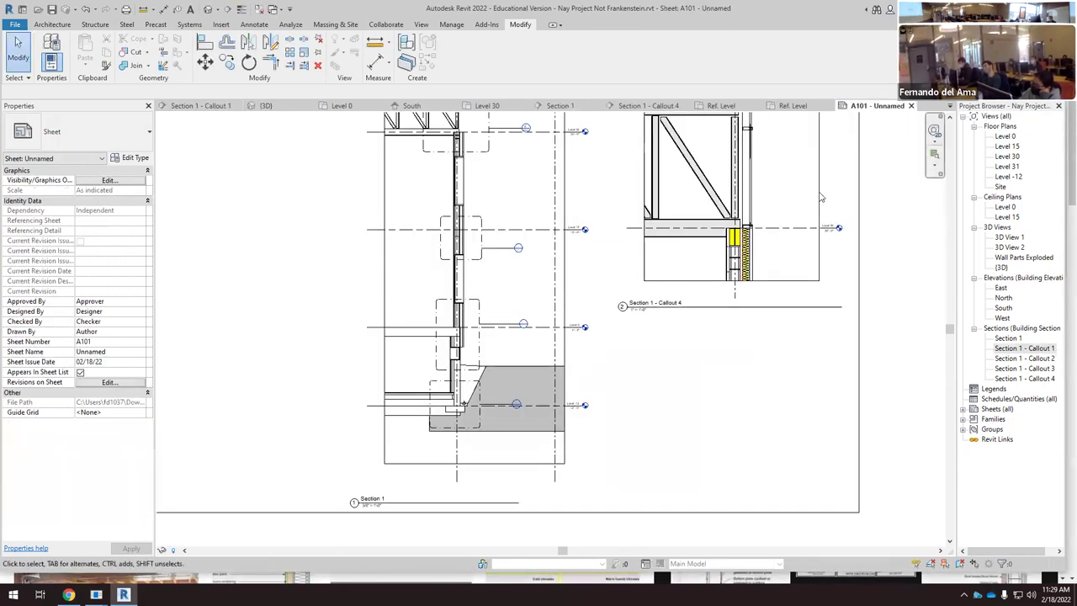
scroll(635, 360, "down", 3)
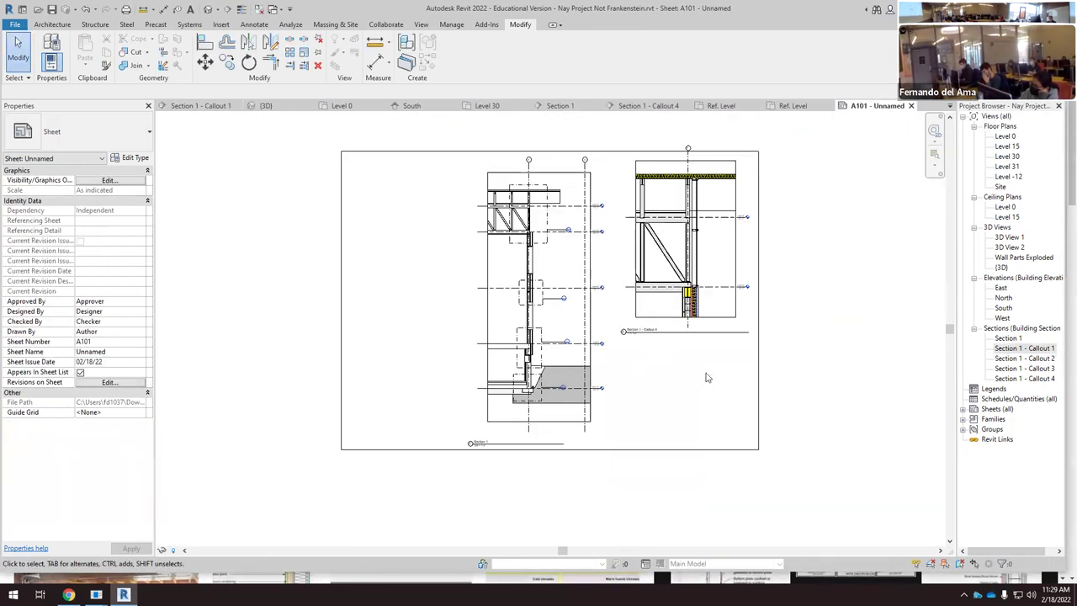
left_click(1029, 349)
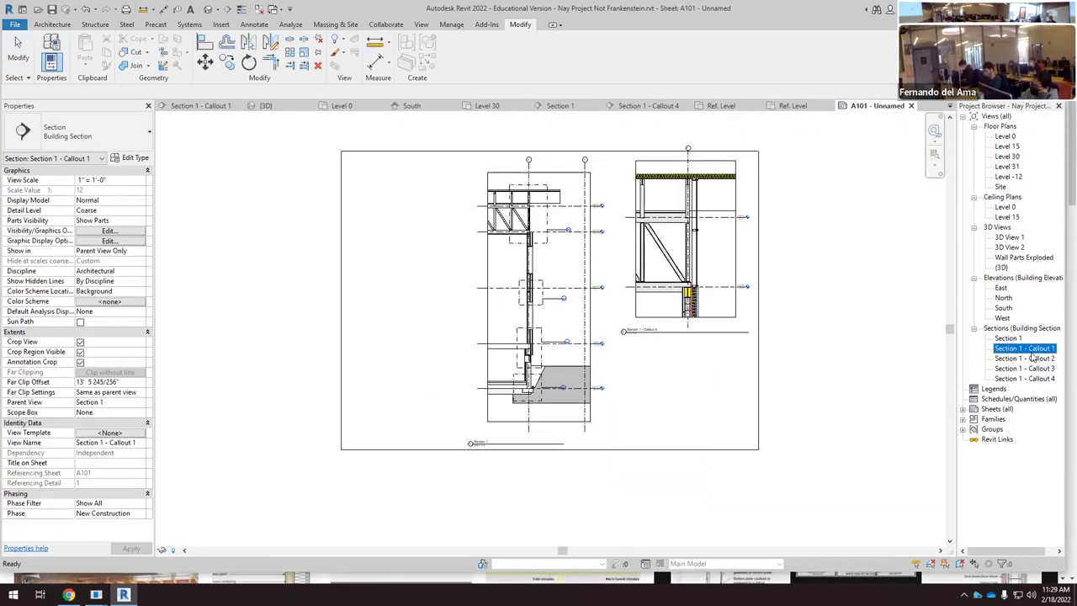
left_click(685, 401)
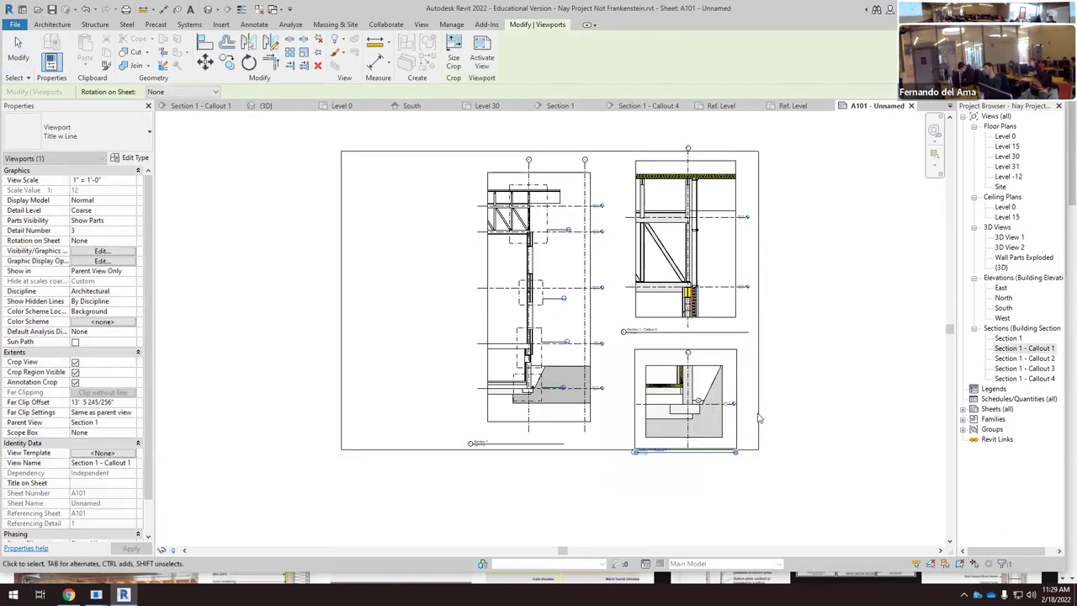
key("Escape")
Step: Examine the Section 1 - Callout 1 viewport's scale and its alignment with Section 1 - Callout 4 on the sheet
scroll(744, 395, "up", 4)
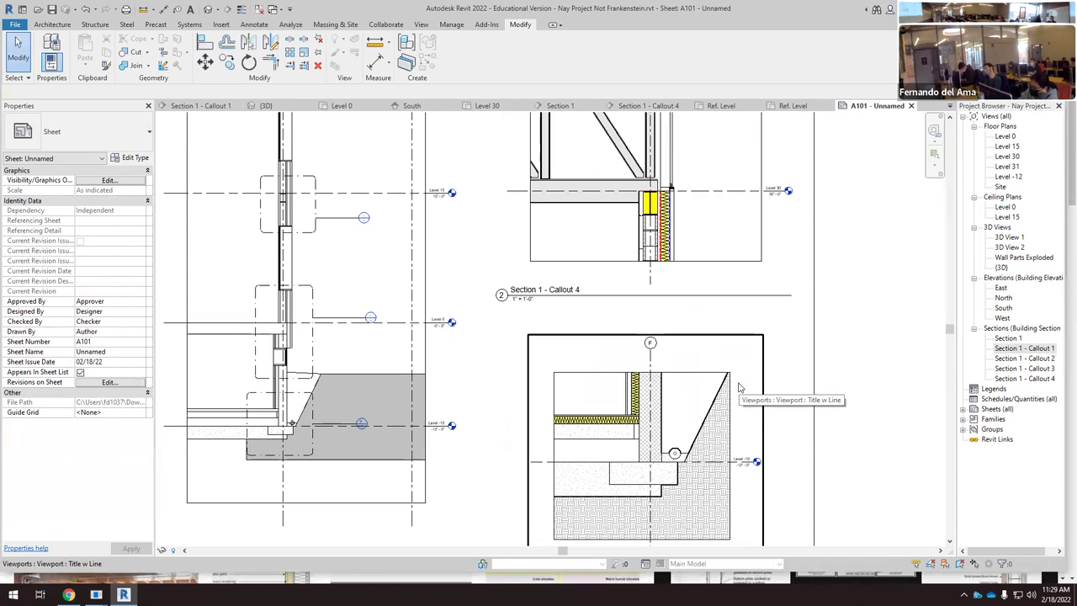
scroll(738, 388, "down", 1)
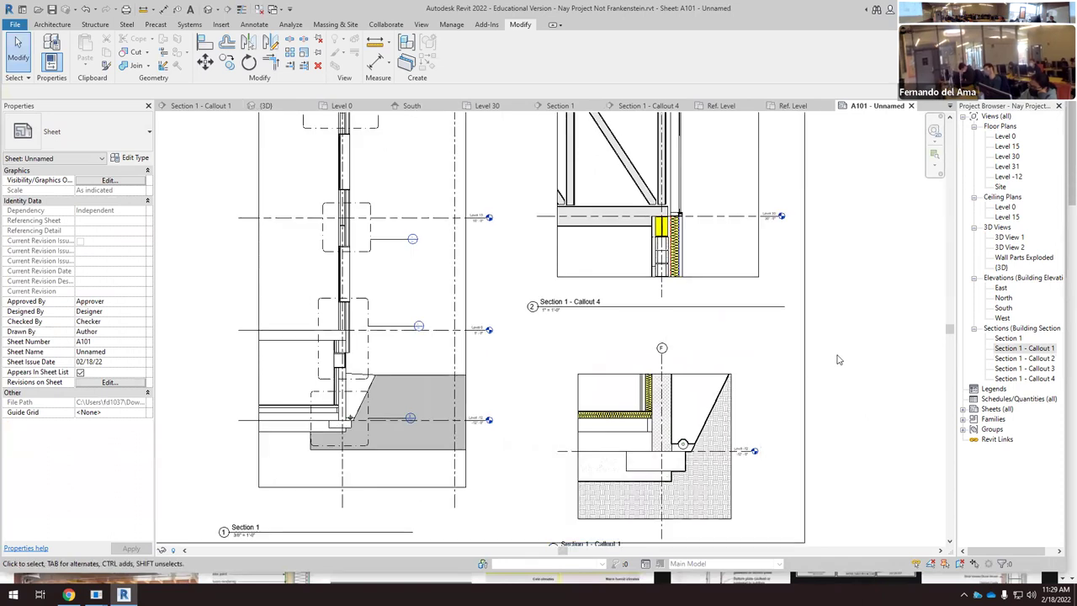
scroll(825, 366, "down", 2)
left_click(723, 437)
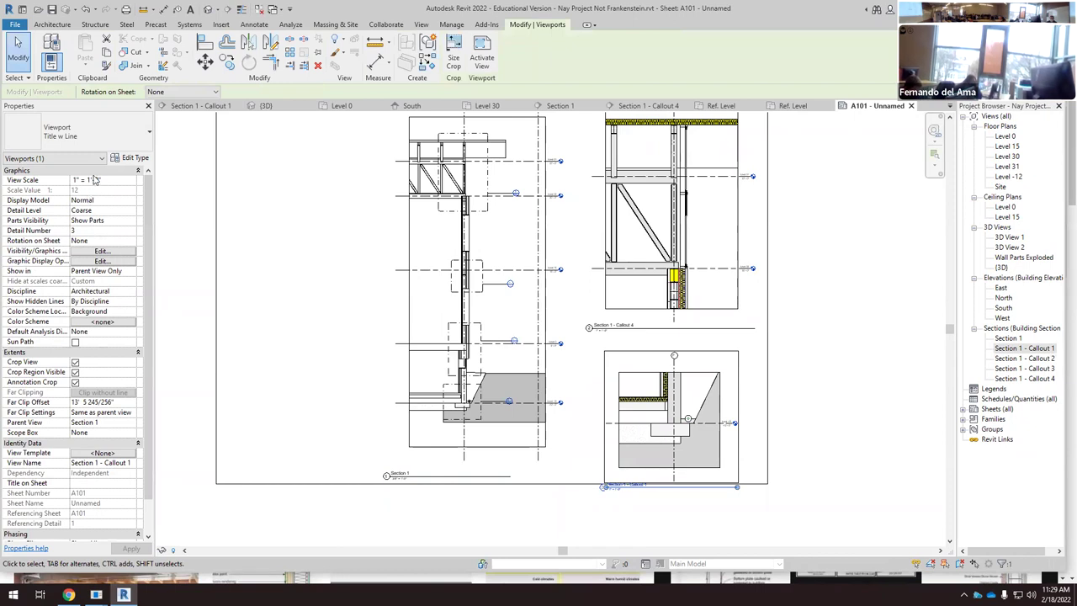
left_click(783, 346)
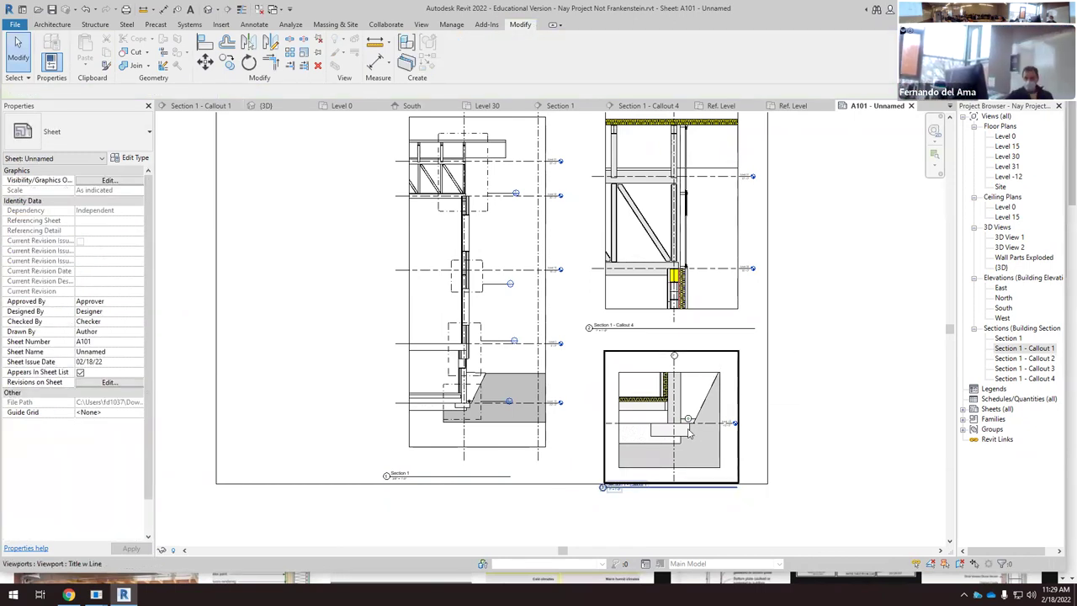
left_click(727, 305)
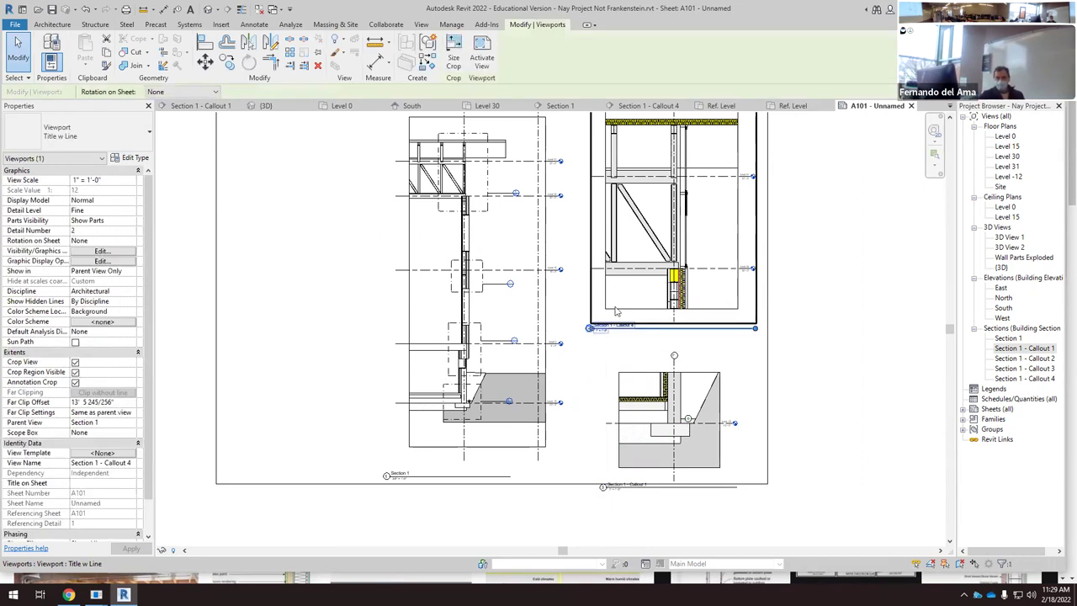
left_click(664, 438)
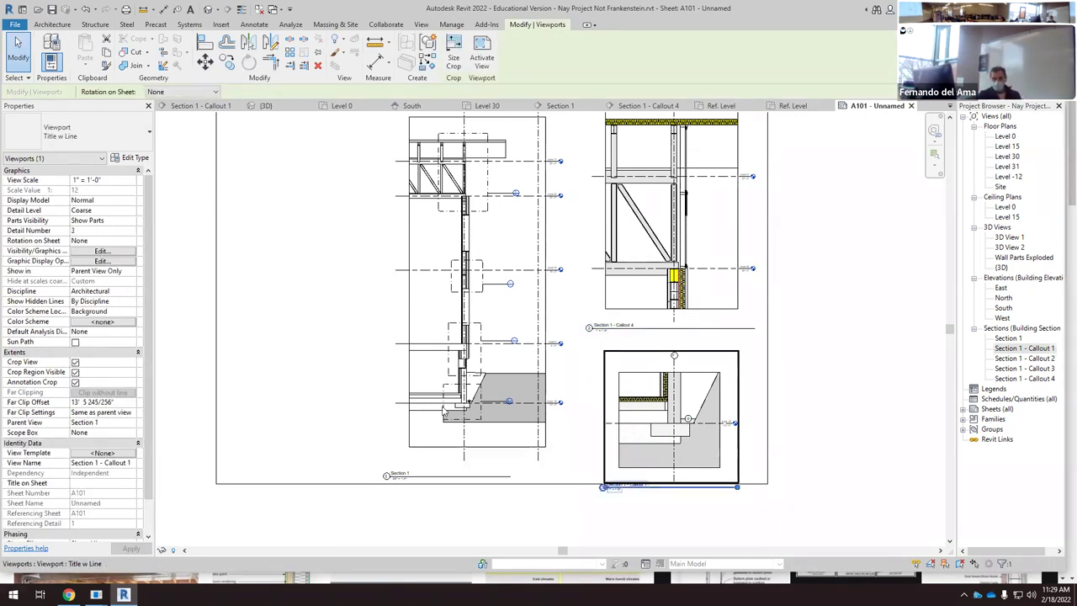
key("Escape")
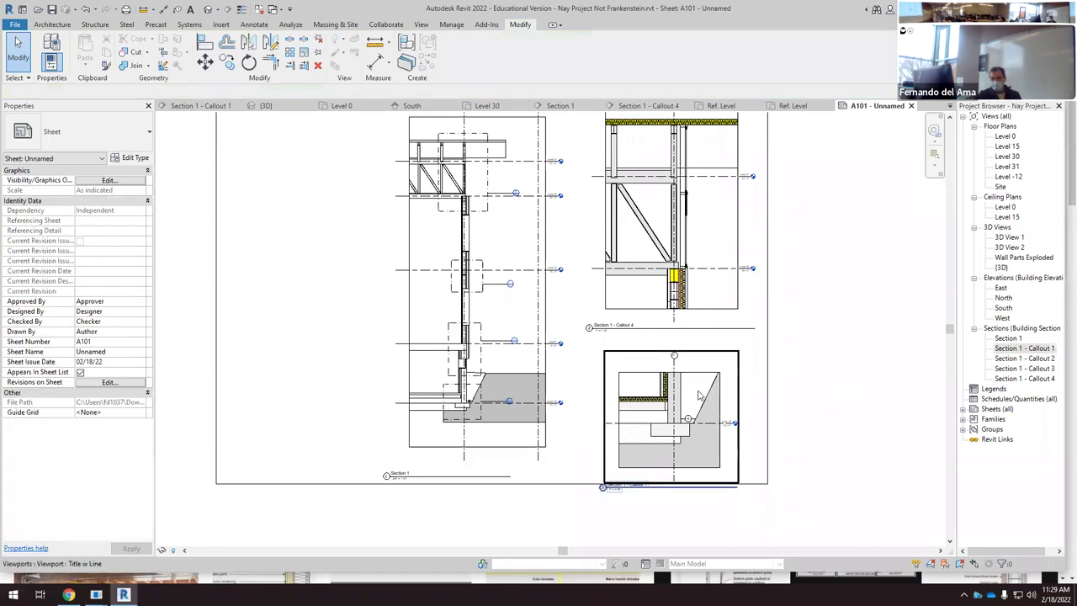
scroll(690, 374, "up", 3)
scroll(680, 345, "up", 2)
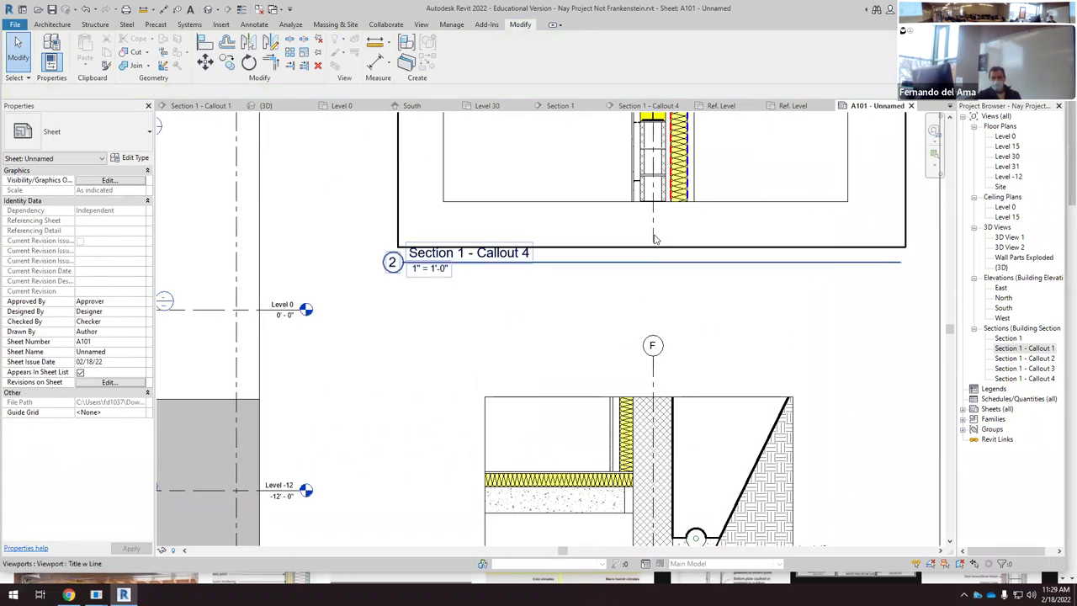
scroll(639, 328, "down", 2)
Step: Realign the Section 1 - Callout 1 viewport beneath Section 1 - Callout 4 so that grid line F lines up in both details
left_click(690, 375)
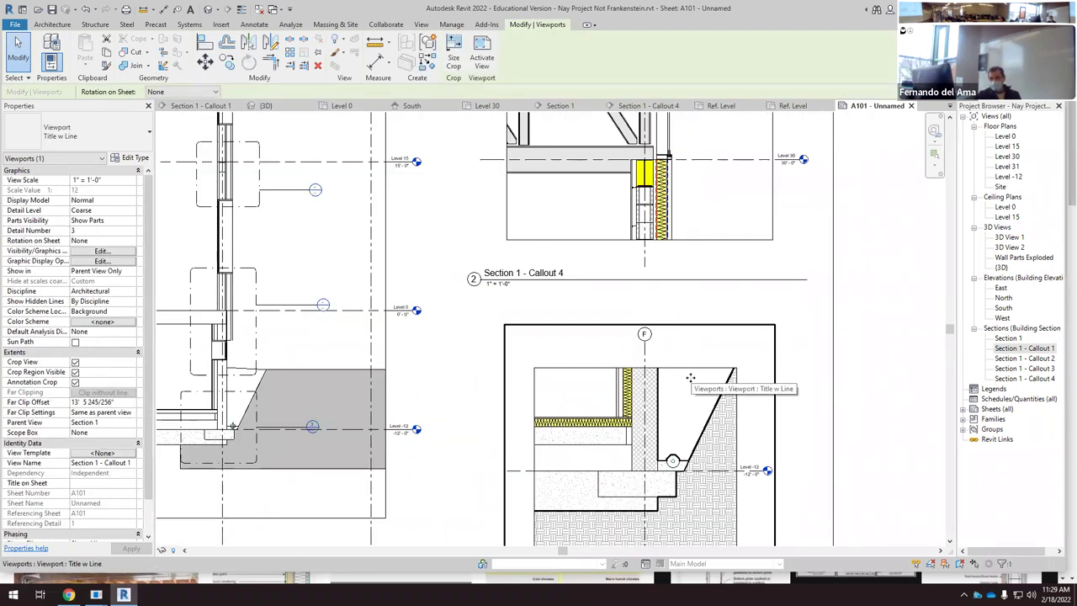
scroll(413, 362, "down", 2)
key("Escape")
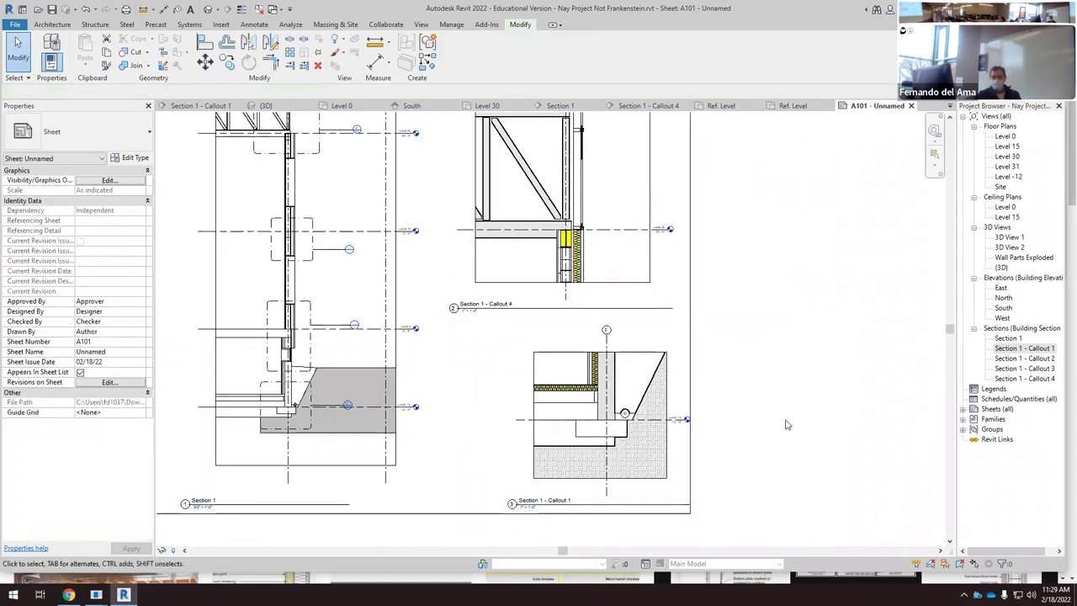
left_click(649, 331)
left_click_drag(649, 331, 605, 335)
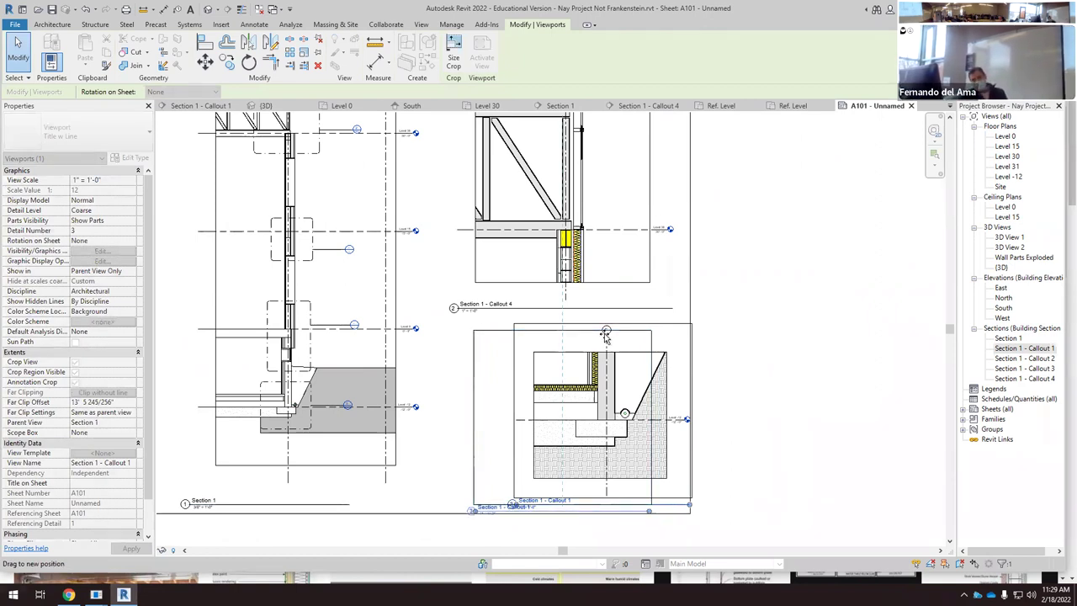
left_click_drag(605, 333, 605, 333)
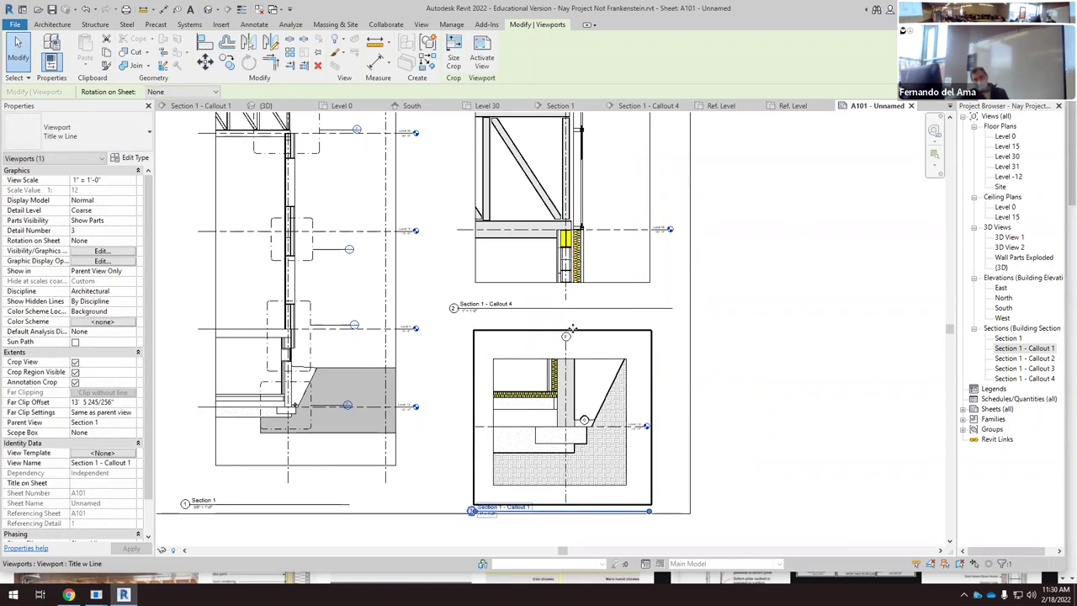
scroll(566, 338, "up", 3)
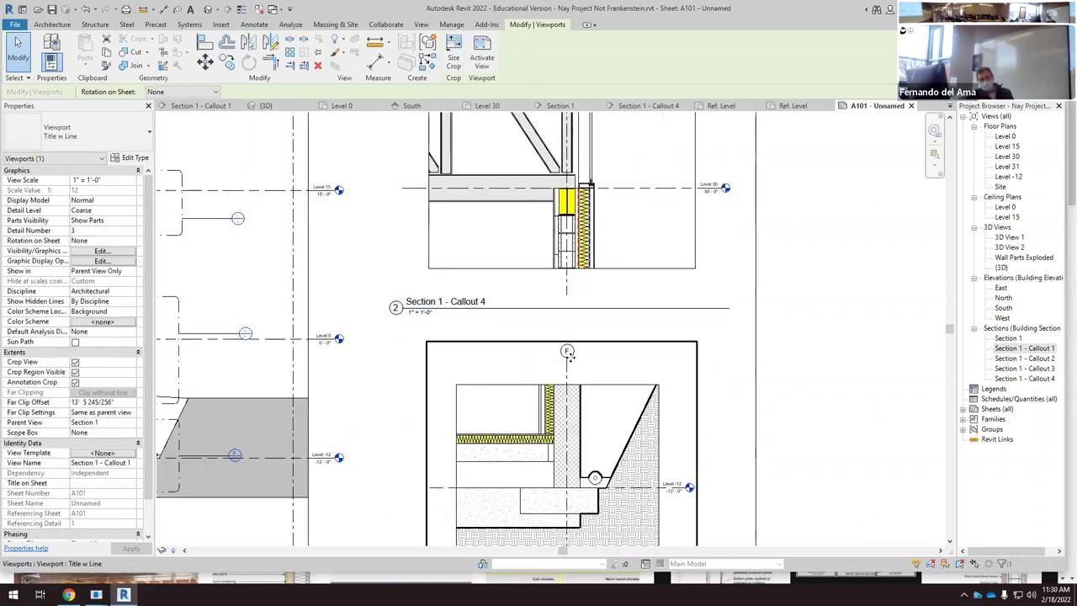
scroll(566, 370, "down", 4)
scroll(578, 268, "up", 4)
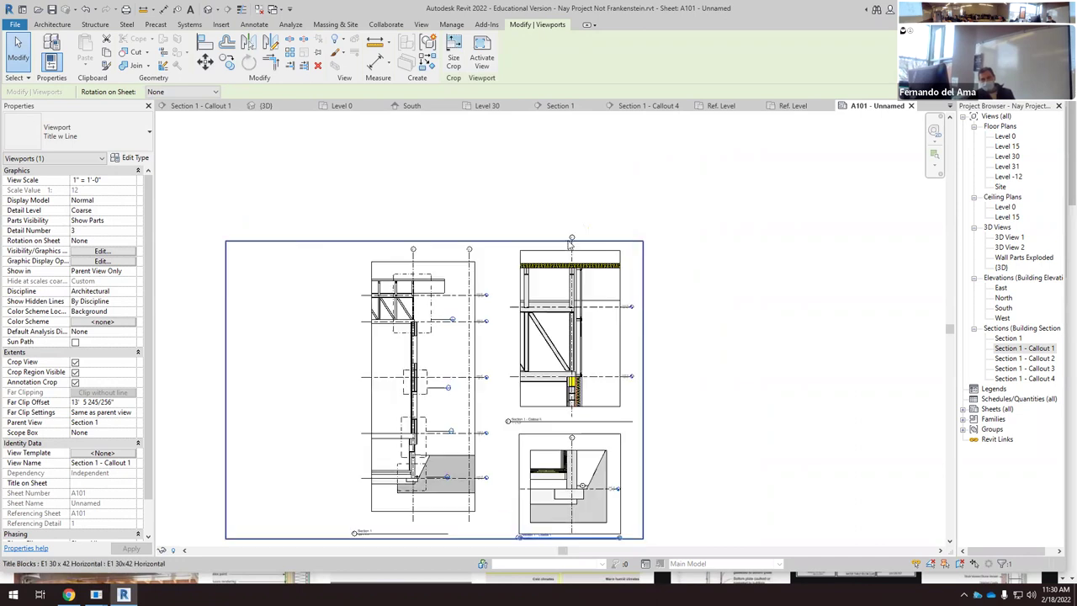
Step: Nudge the Section 1 - Callout 1 viewport slightly upward on the sheet, closer to Section 1 - Callout 4, and deselect it
scroll(578, 269, "down", 5)
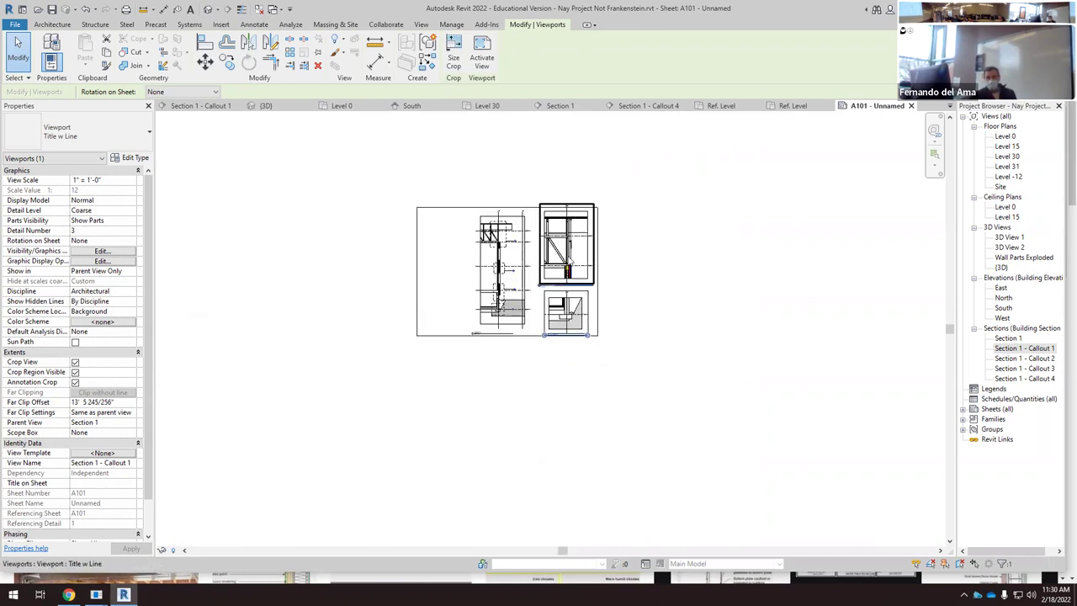
scroll(568, 286, "up", 4)
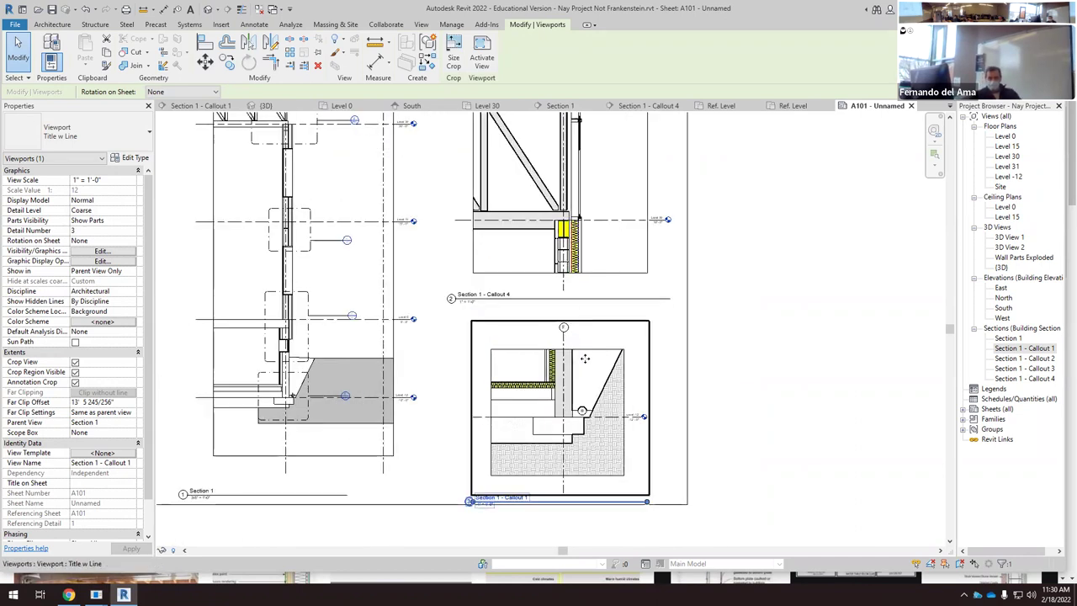
scroll(683, 328, "up", 1)
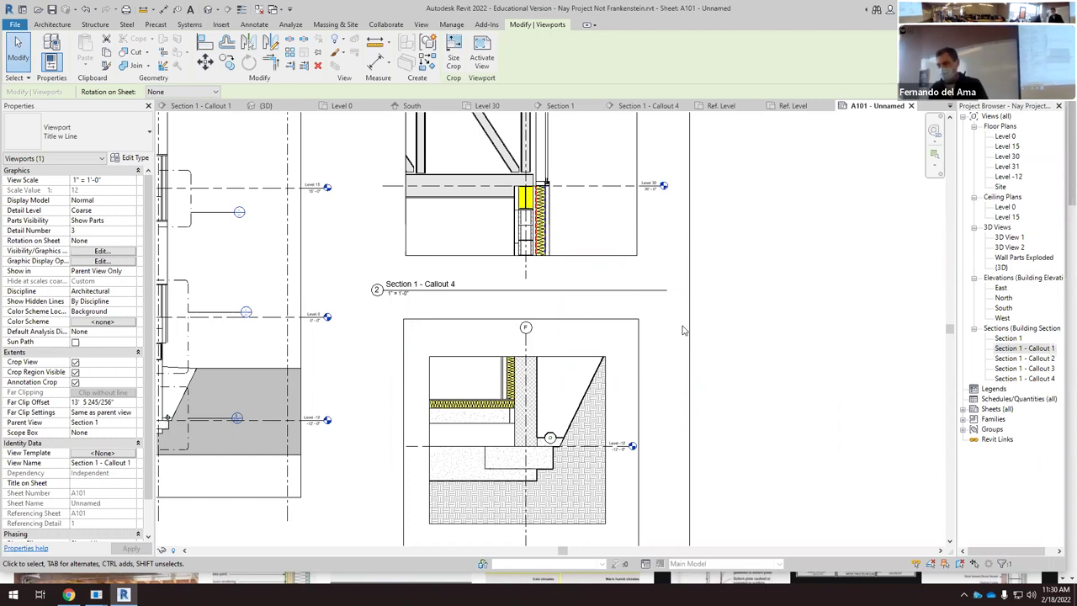
scroll(600, 359, "down", 4)
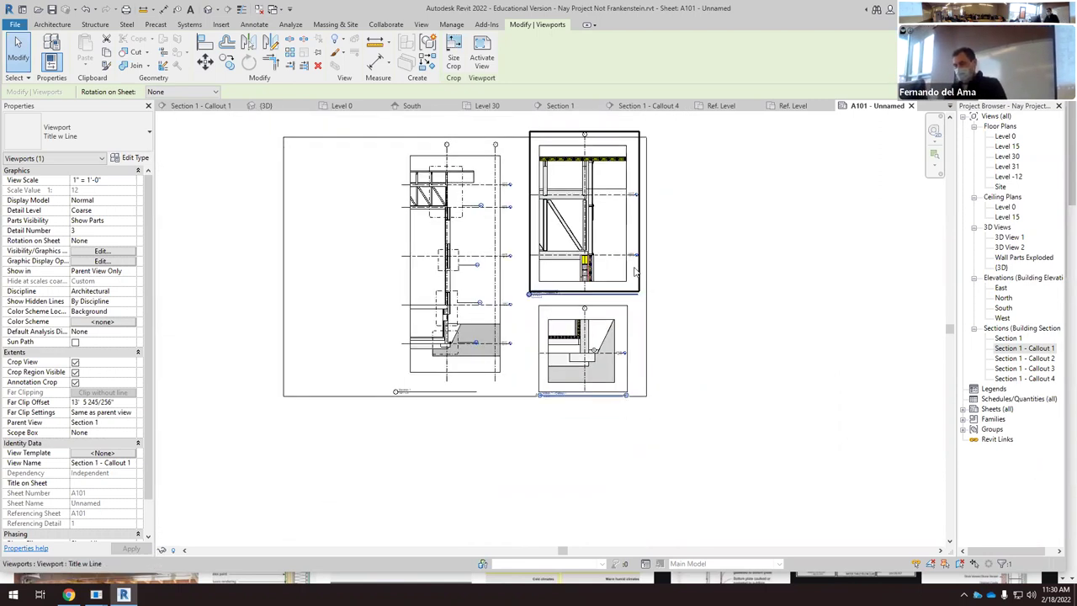
key("Up")
key("Up")
key("Up")
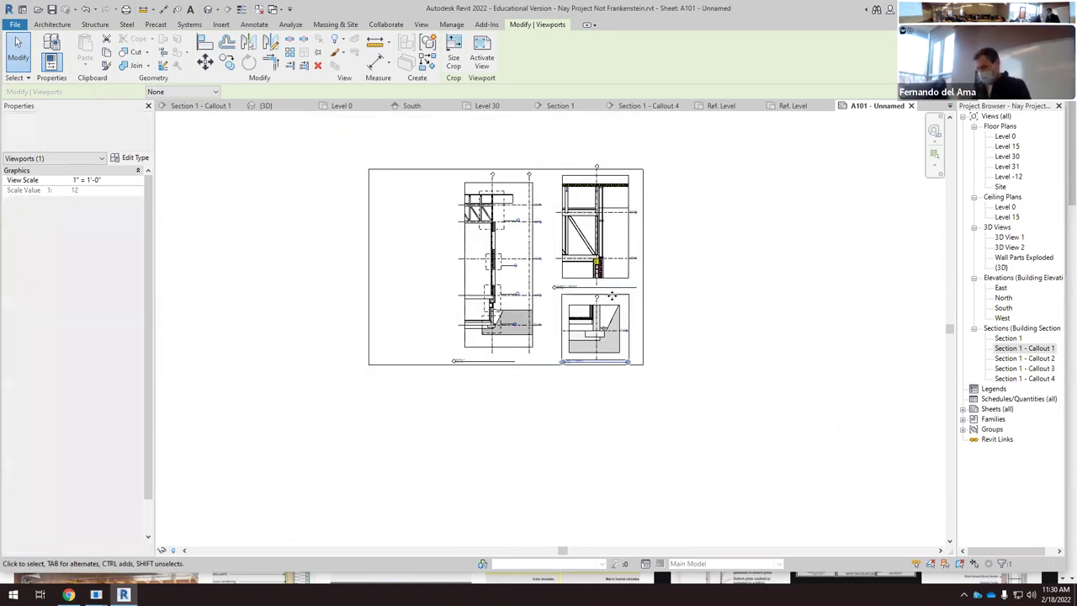
left_click(692, 309)
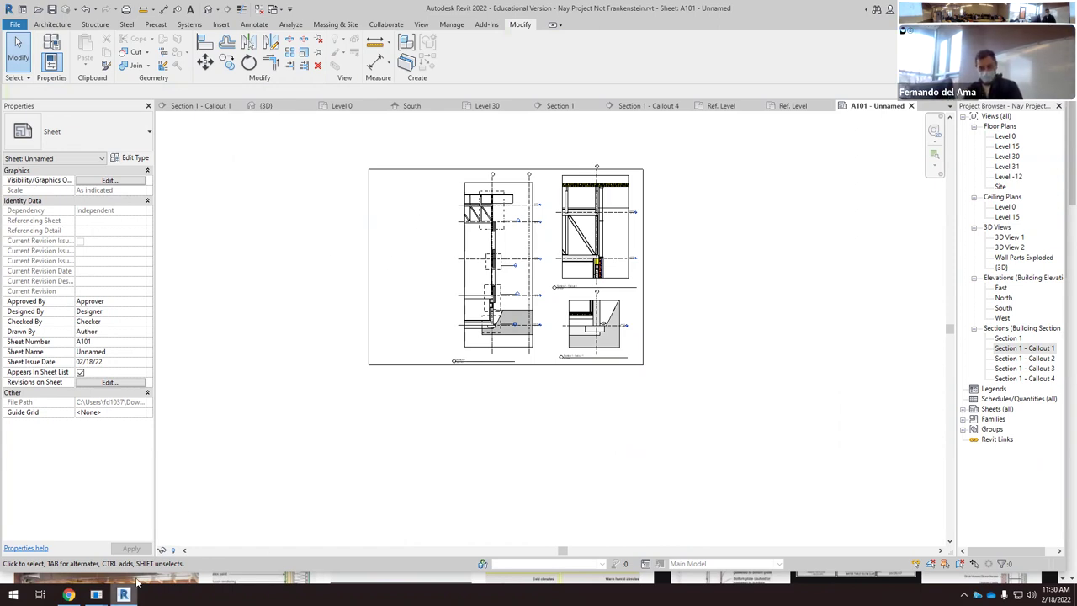
Step: Open the {3D} view and orbit it to show the panel-clad wall bay and the topography block at the building's front corner
left_click(267, 105)
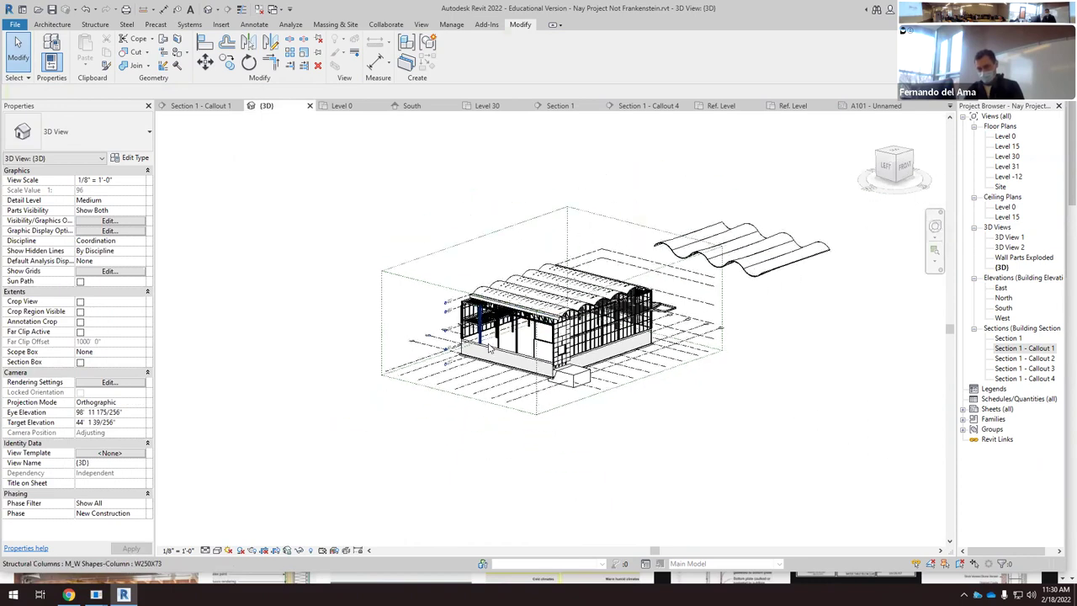
middle_click_drag(583, 437, 457, 452, "shift")
middle_click_drag(526, 432, 534, 364, "shift")
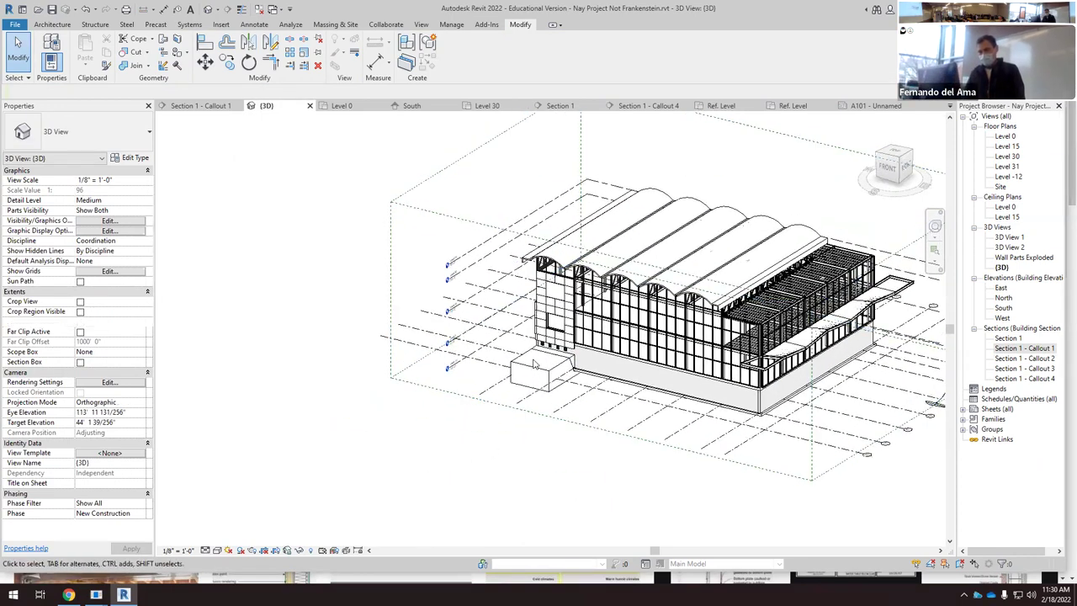
scroll(533, 363, "up", 3)
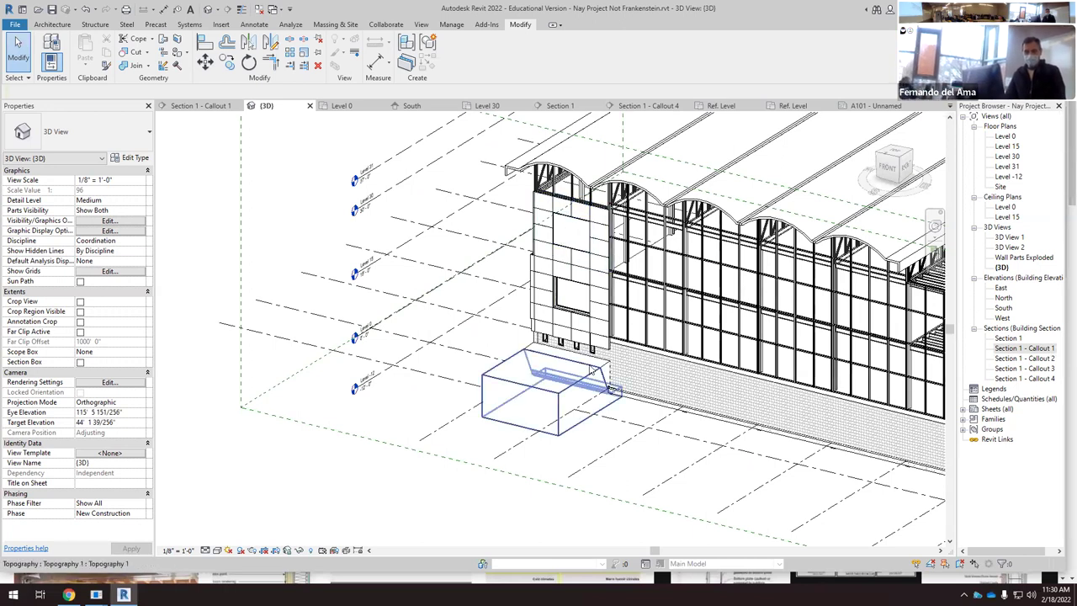
scroll(594, 370, "down", 1)
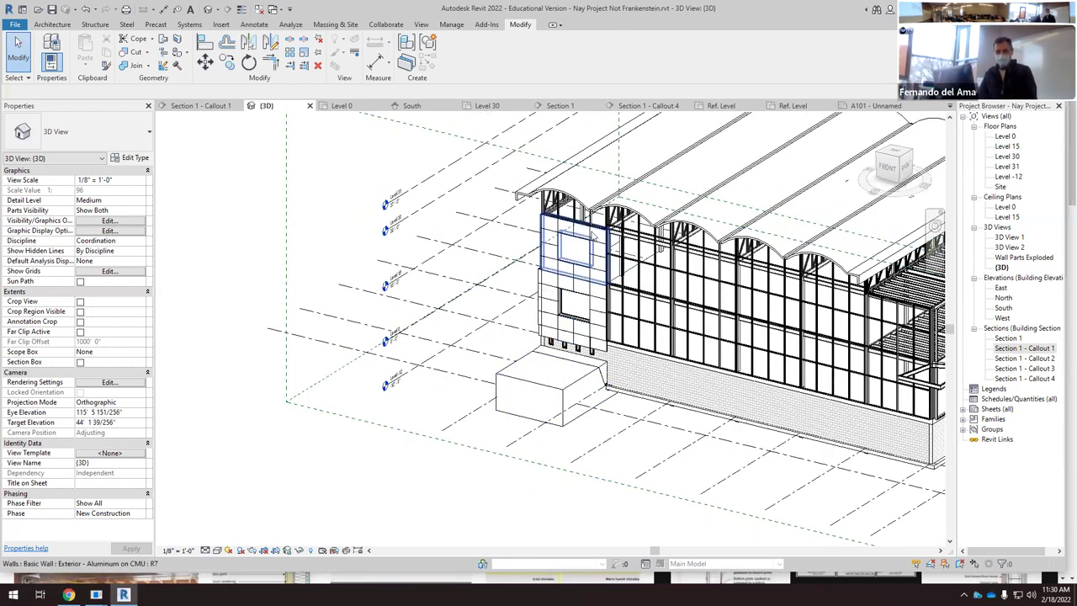
scroll(593, 239, "up", 3)
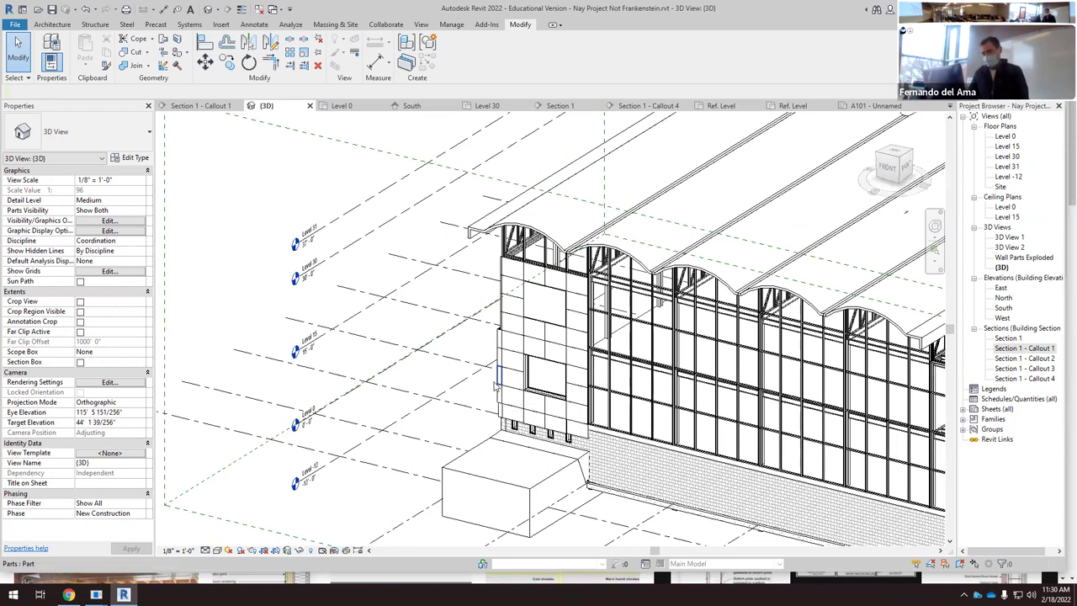
scroll(495, 384, "down", 2)
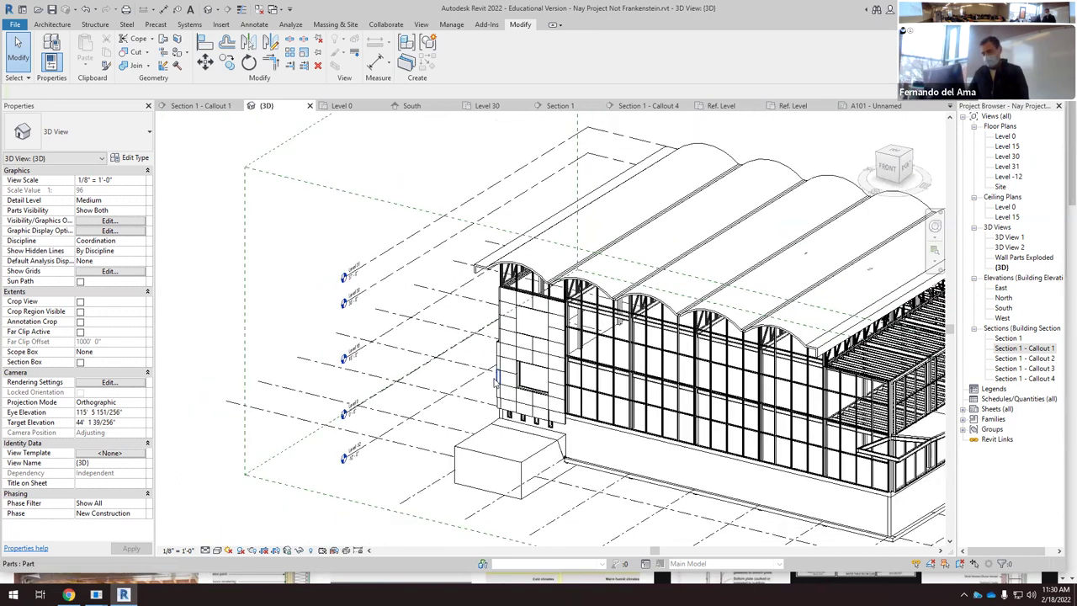
Step: Duplicate the {3D} view and rename the copy as Axon detail
right_click(1005, 268)
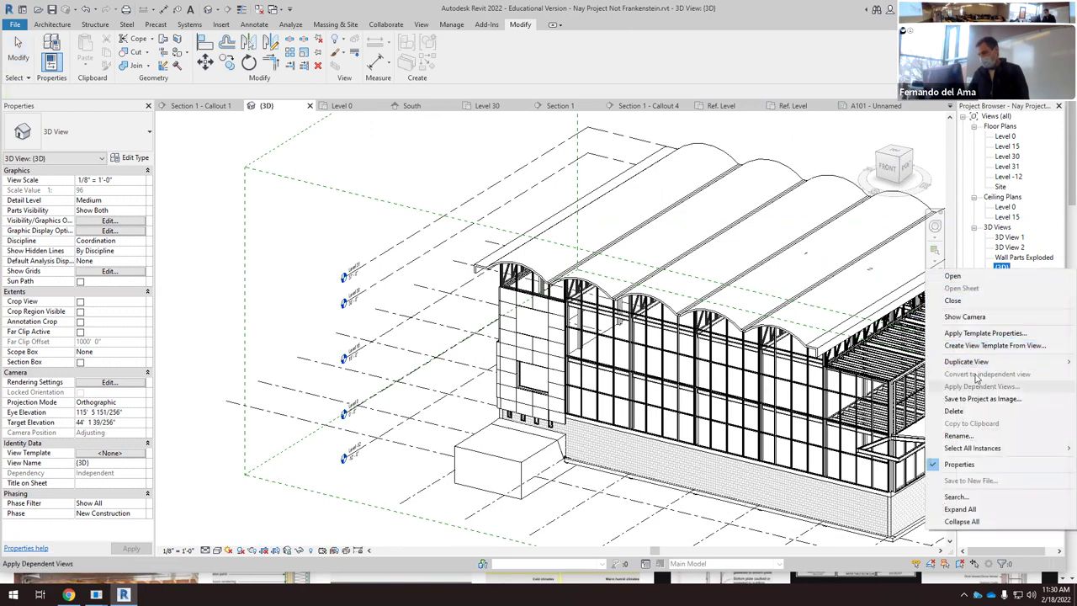
mouse_move(1016, 364)
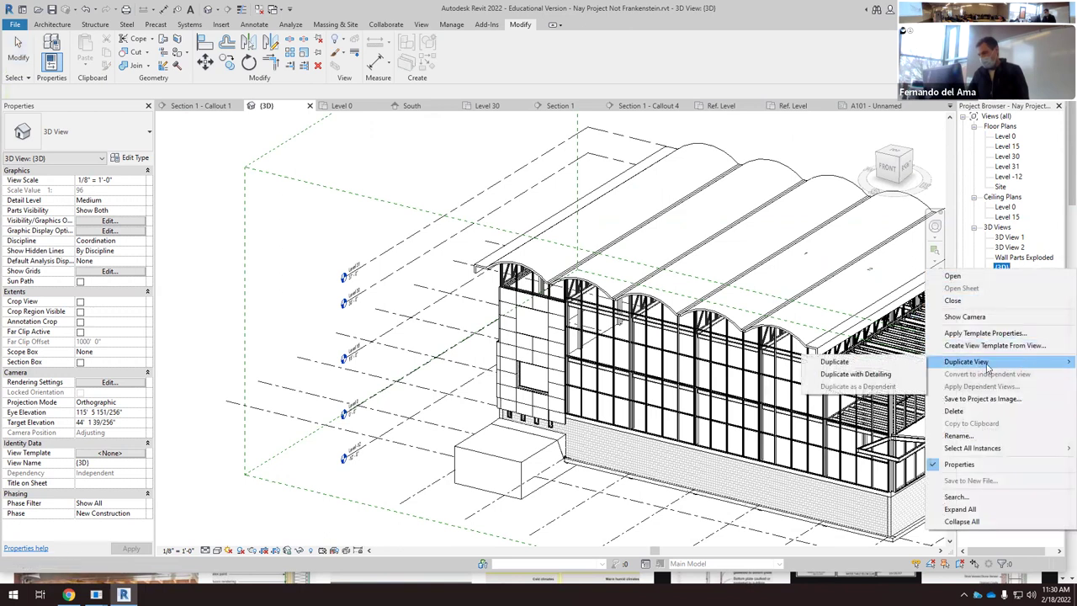
left_click(866, 369)
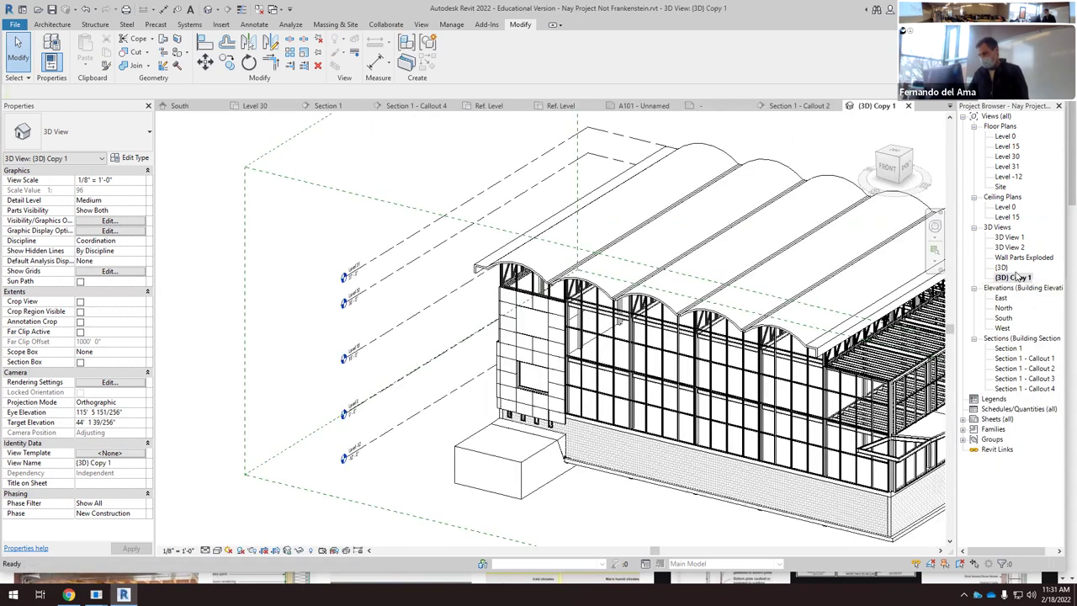
left_click(1017, 277)
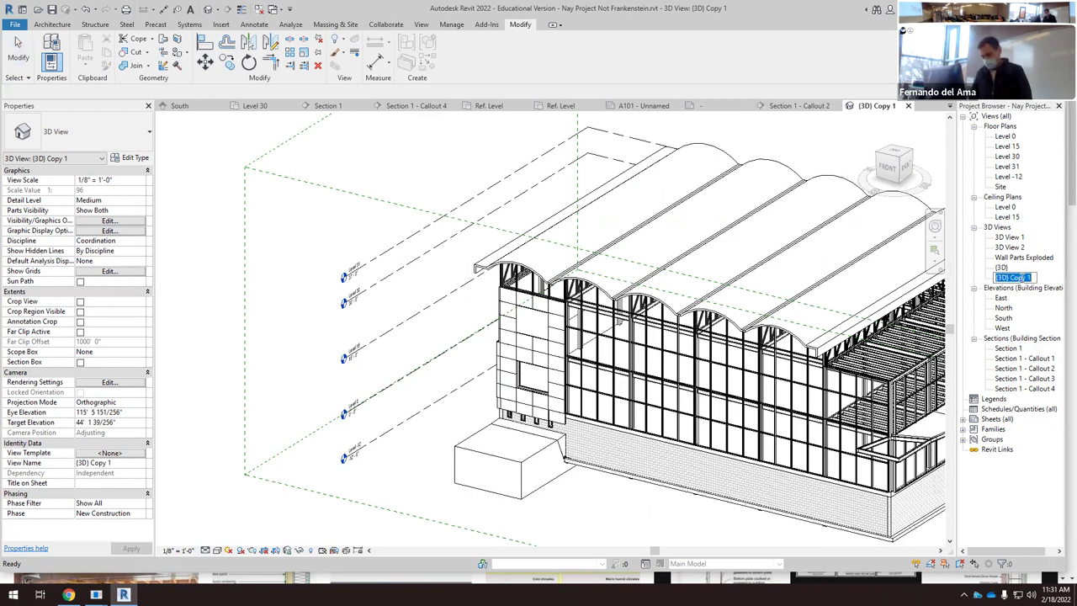
type("A")
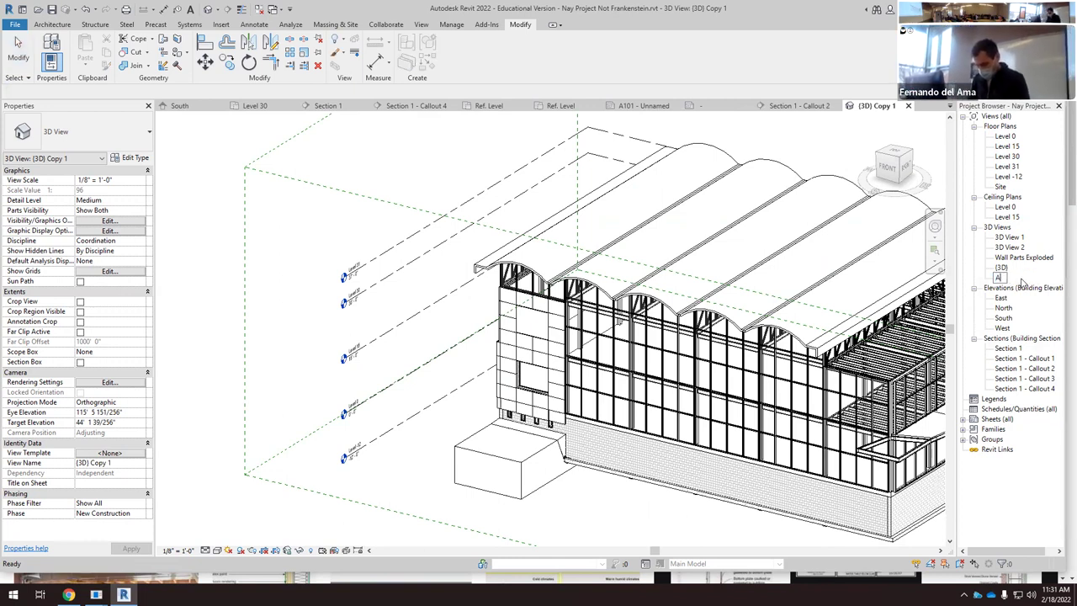
type("xon deta")
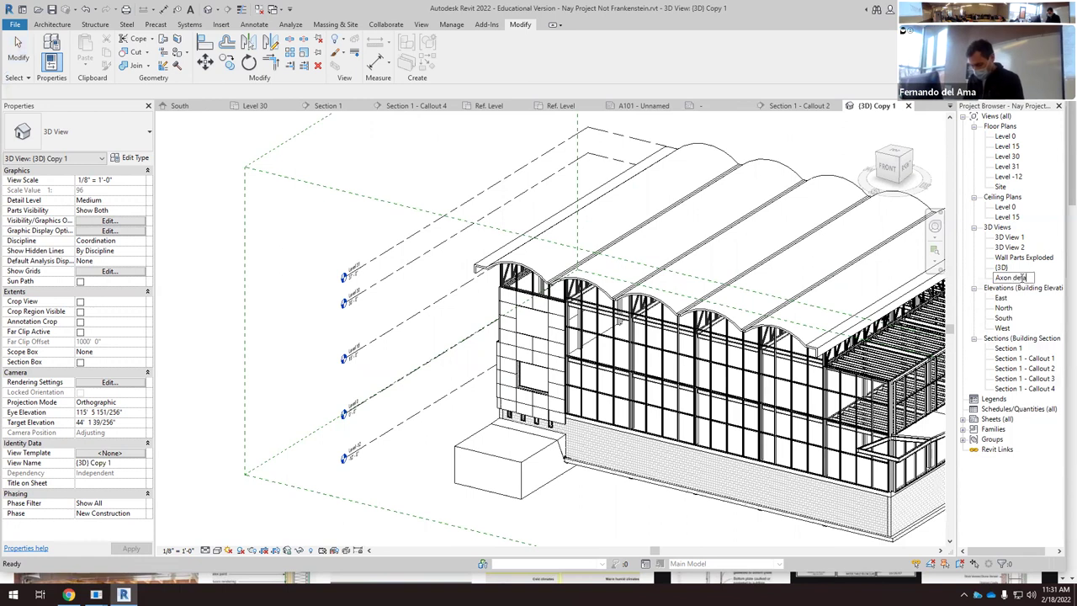
type("il")
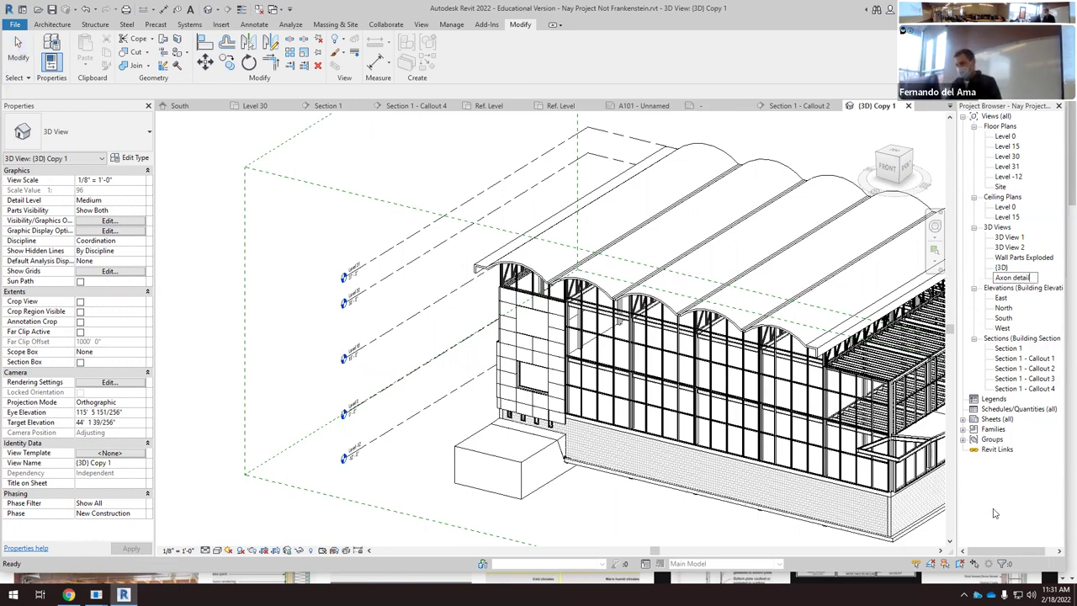
key("Return")
Step: Turn on the section box for the Axon detail view
scroll(328, 350, "down", 3)
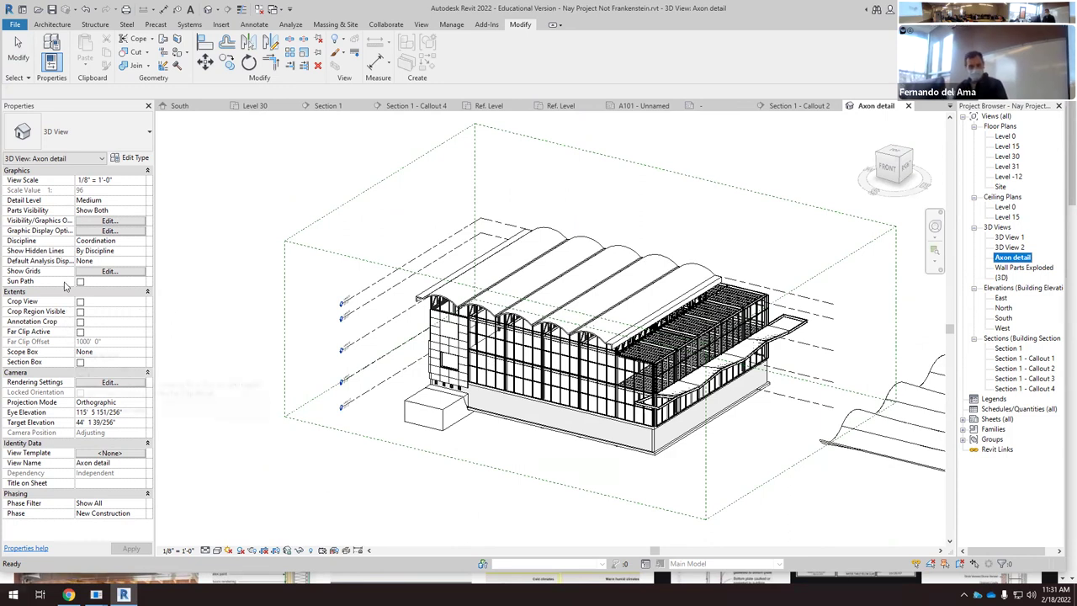
left_click(80, 362)
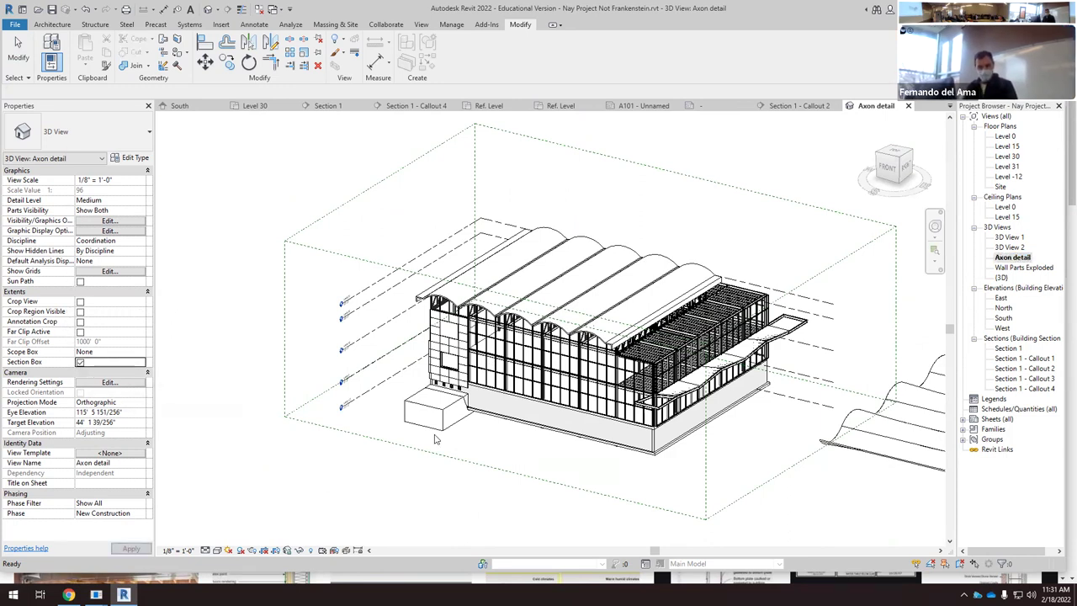
scroll(668, 496, "down", 3)
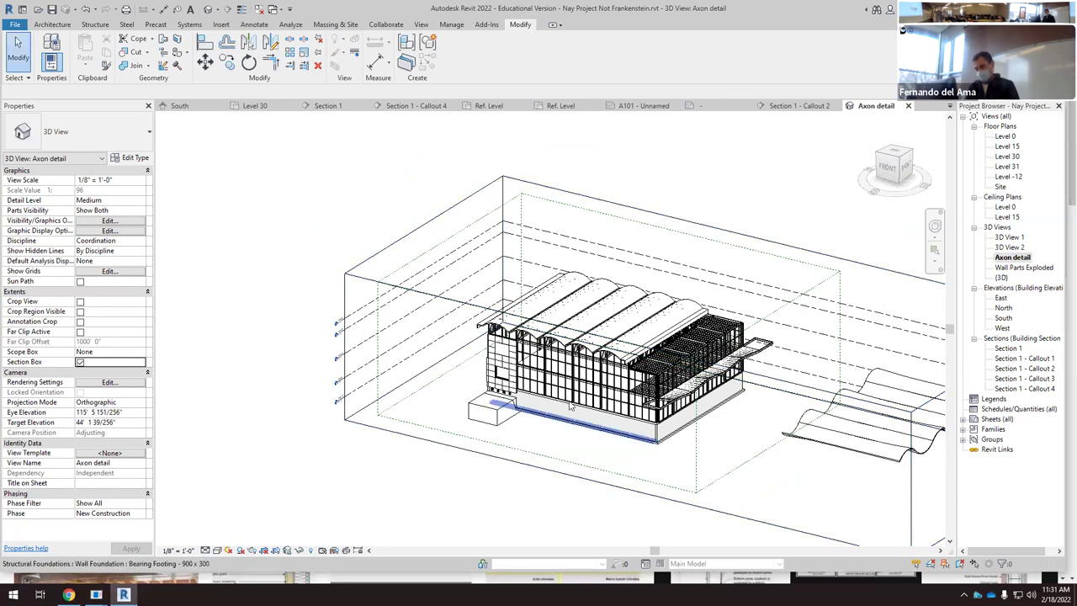
Step: Shrink the section box to the panel-clad corner bay, setting its cut face just past the wall edge so the roof truss shows
left_click(846, 479)
left_click_drag(848, 430, 583, 345)
scroll(572, 358, "up", 4)
left_click_drag(599, 266, 539, 370)
scroll(536, 376, "up", 4)
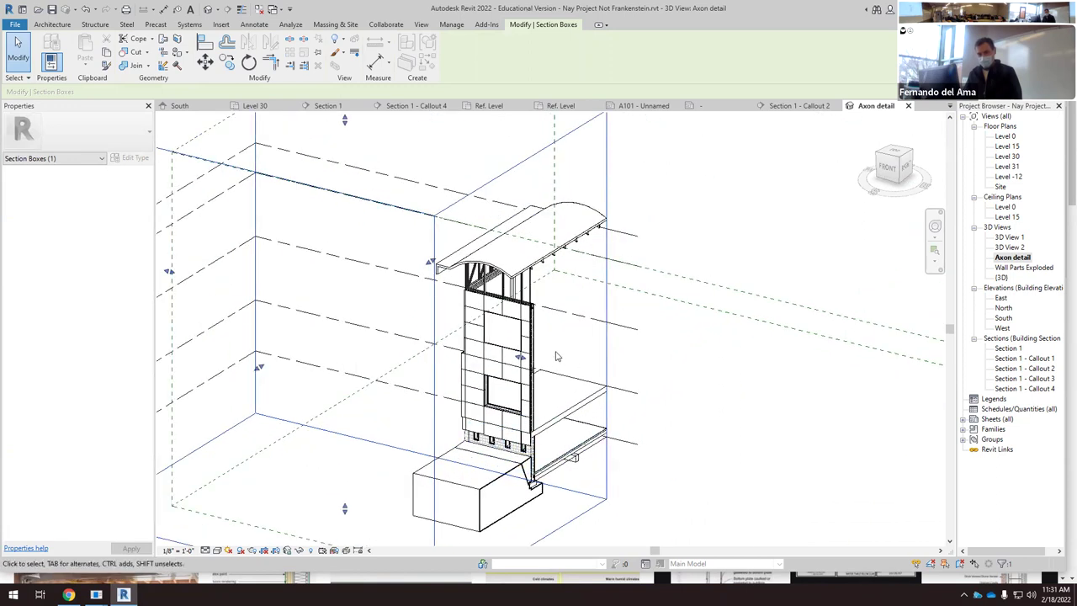
left_click_drag(521, 358, 551, 390)
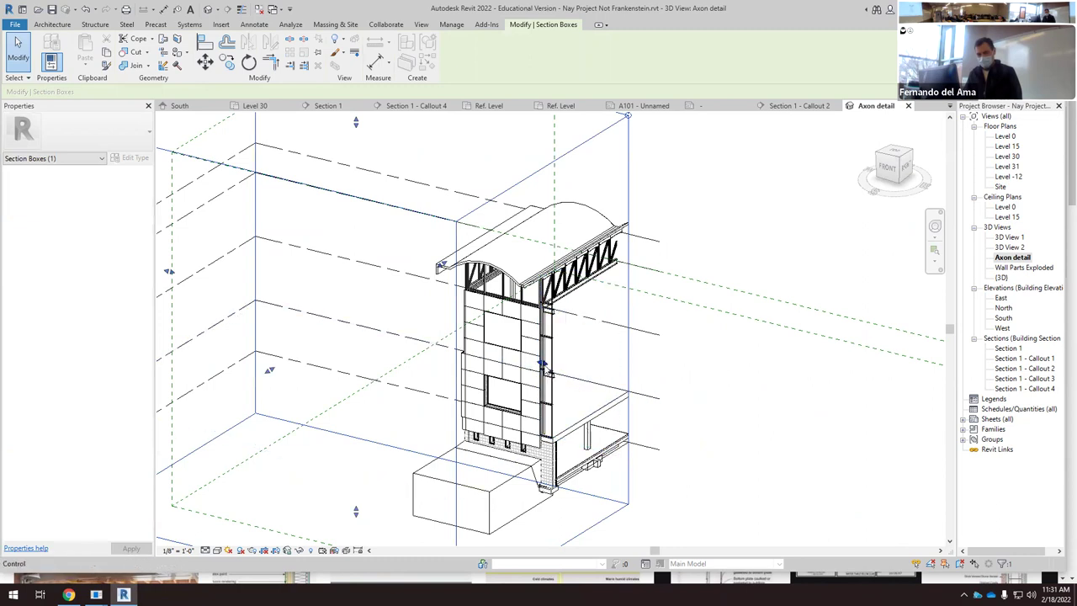
scroll(654, 376, "down", 2)
key("Escape")
Step: Examine the footing, perimeter drain pipe and topography at the base of the cut wall in the axonometric view
scroll(572, 457, "up", 5)
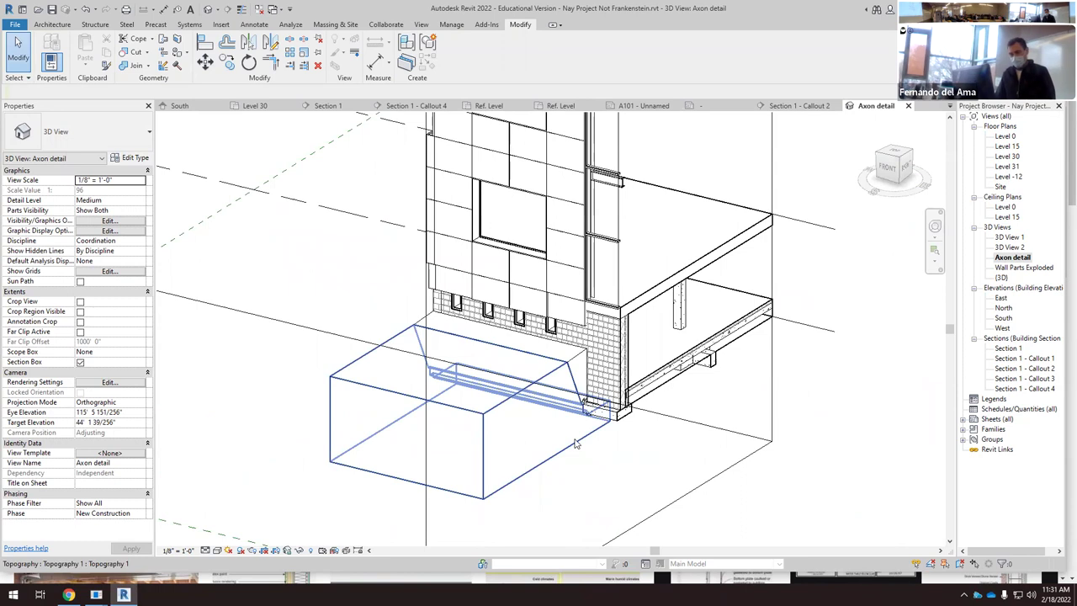
scroll(568, 446, "up", 2)
left_click(589, 341)
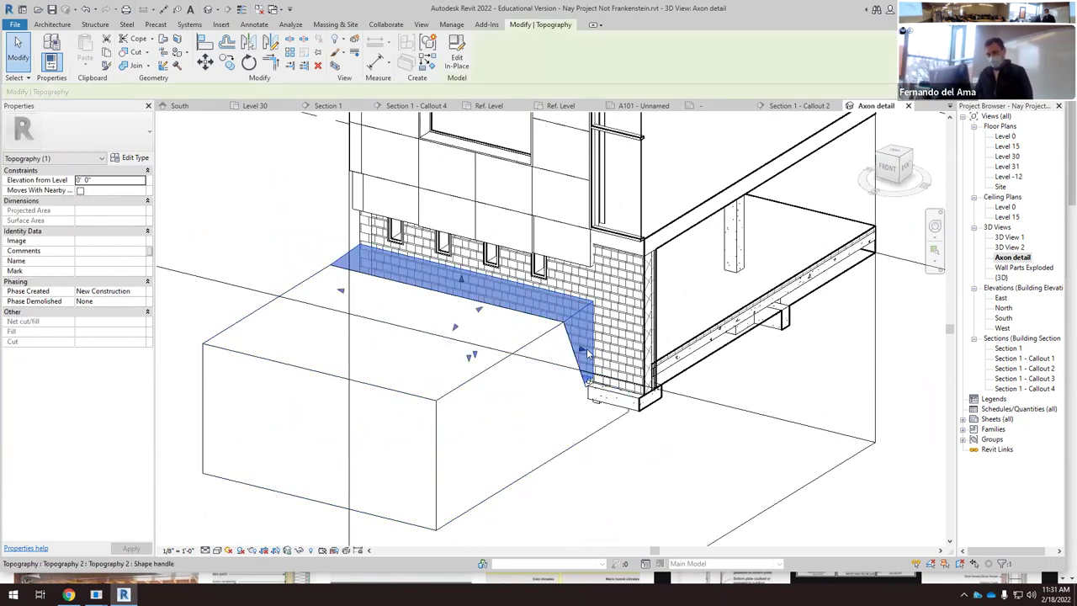
scroll(624, 368, "up", 2)
key("Escape")
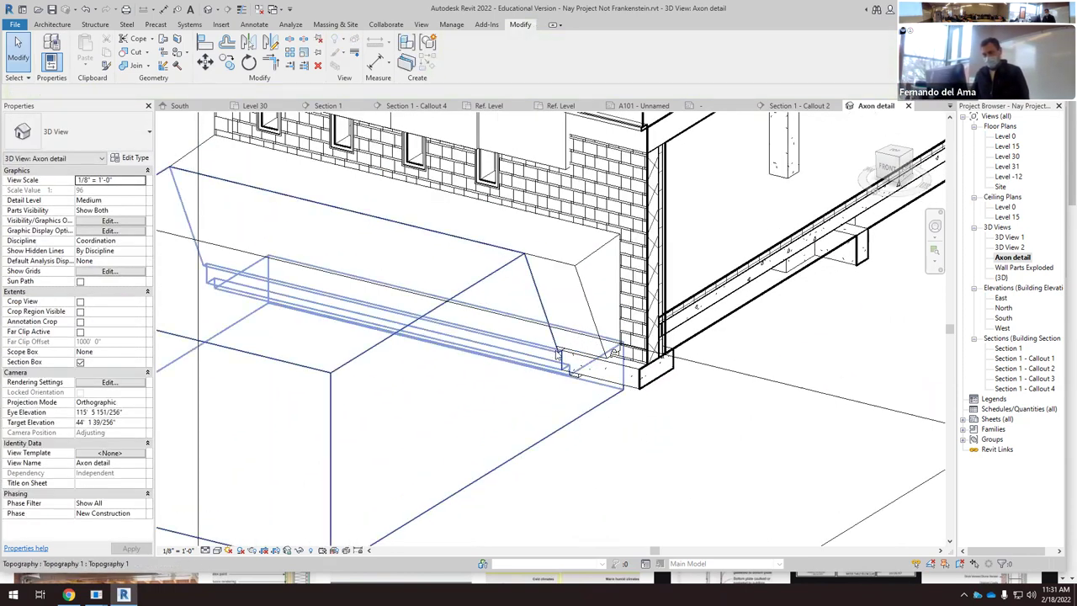
left_click(562, 351)
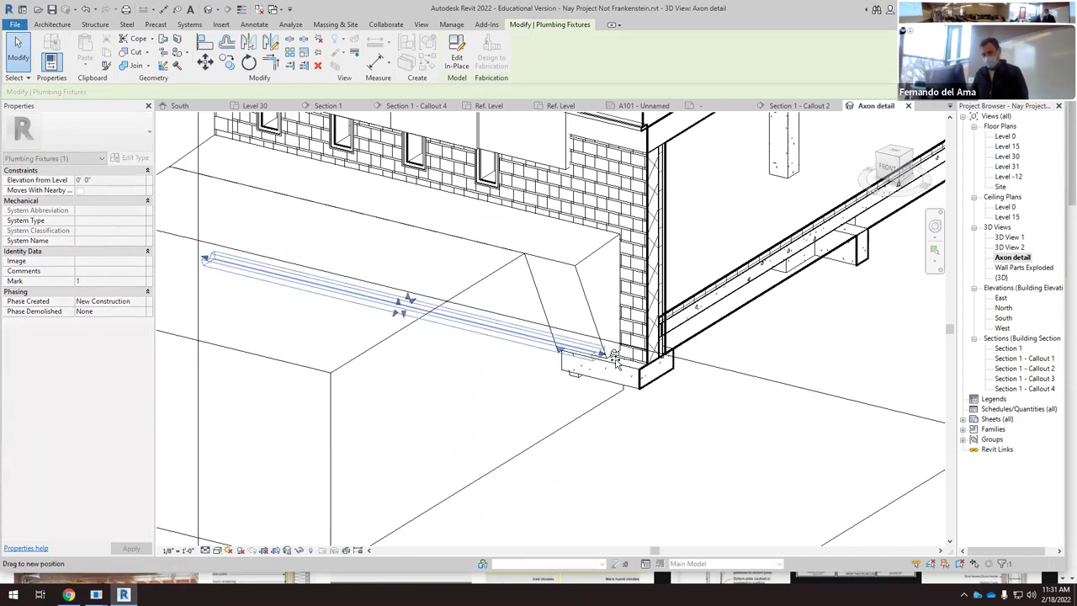
key("Escape")
scroll(680, 476, "down", 5)
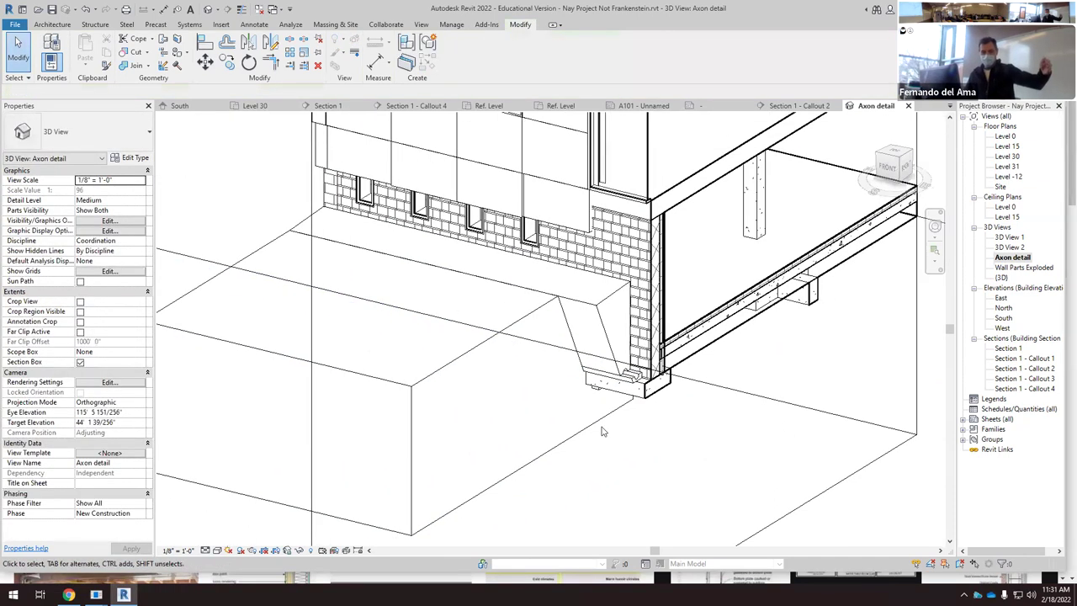
scroll(553, 403, "down", 5)
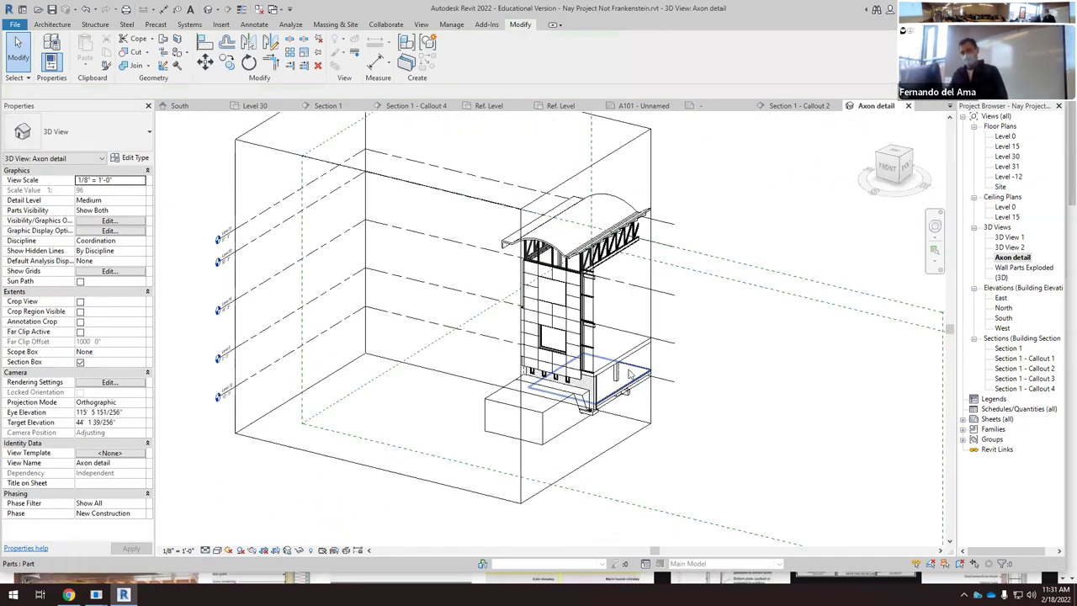
Step: Hide the levels, section box and dashed scope box in the Axon detail view, and fit the remaining wall bay to the window
scroll(635, 370, "down", 3)
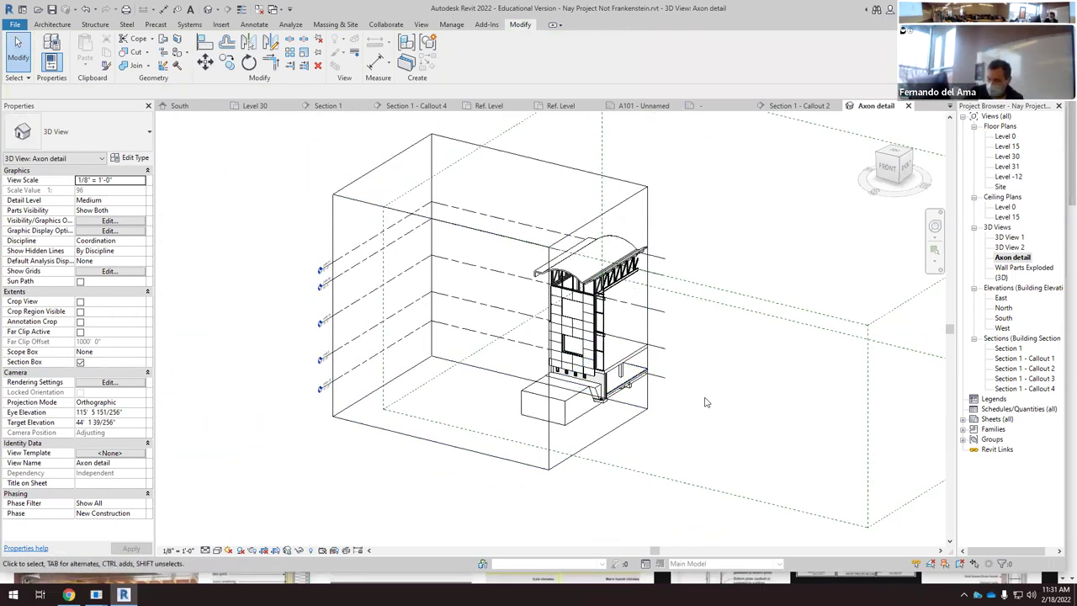
left_click_drag(383, 353, 283, 177)
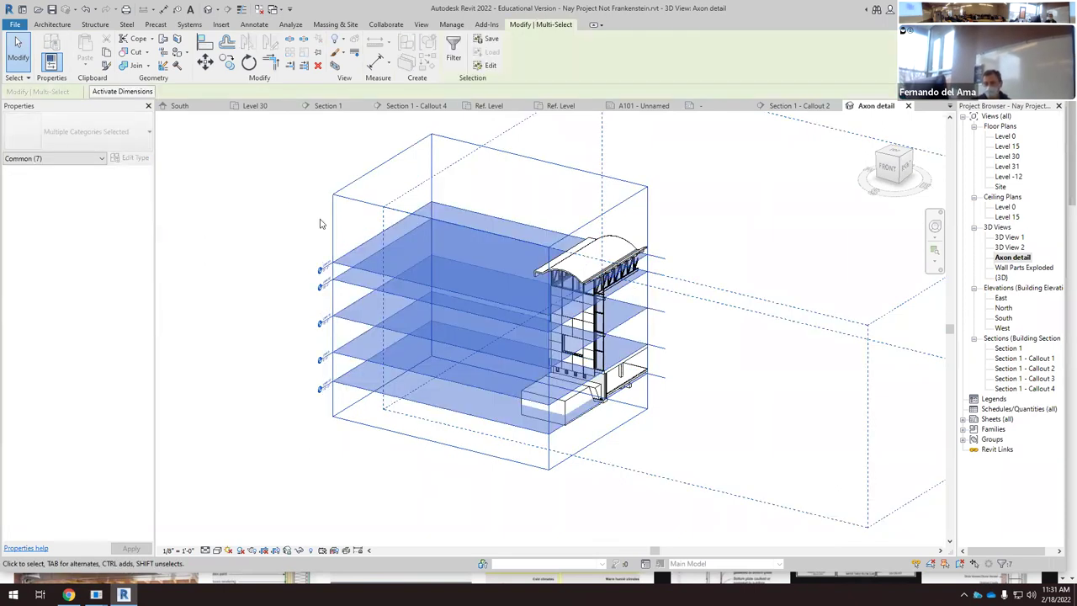
right_click(334, 232)
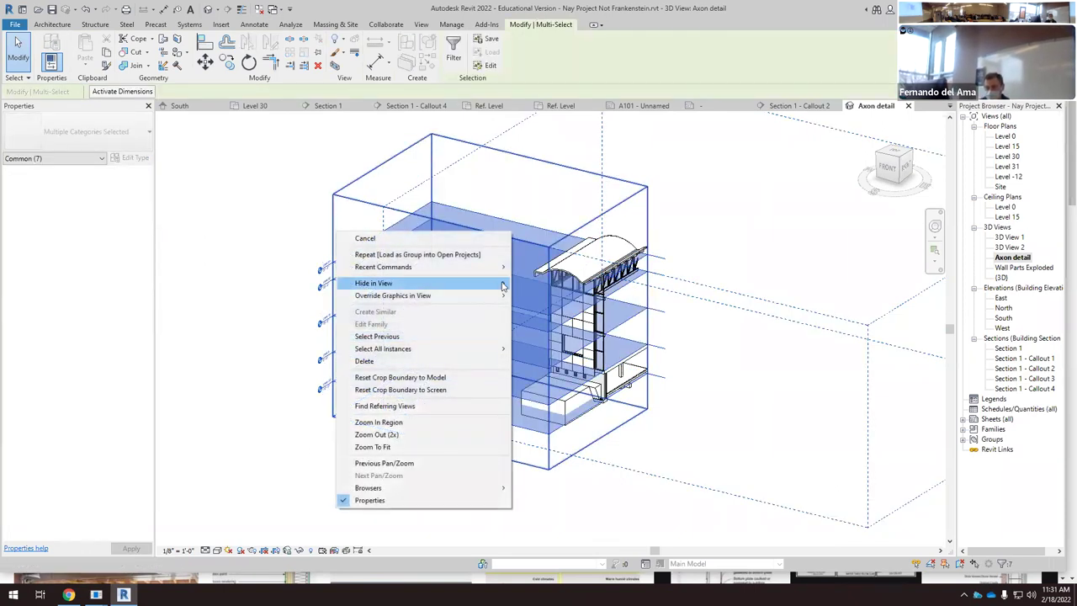
mouse_move(501, 283)
left_click(541, 284)
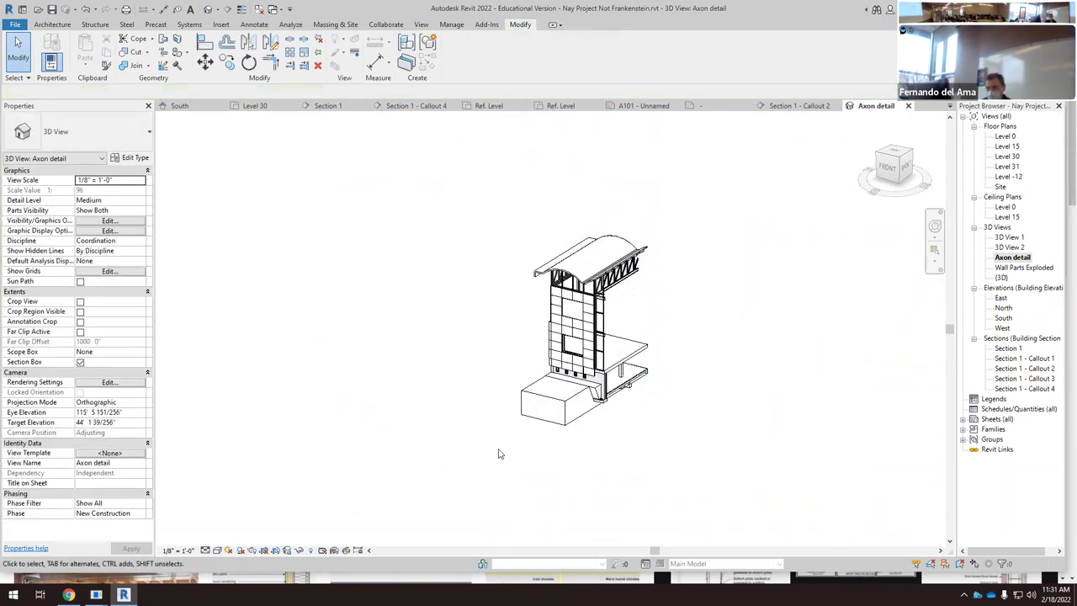
key("z")
key("f")
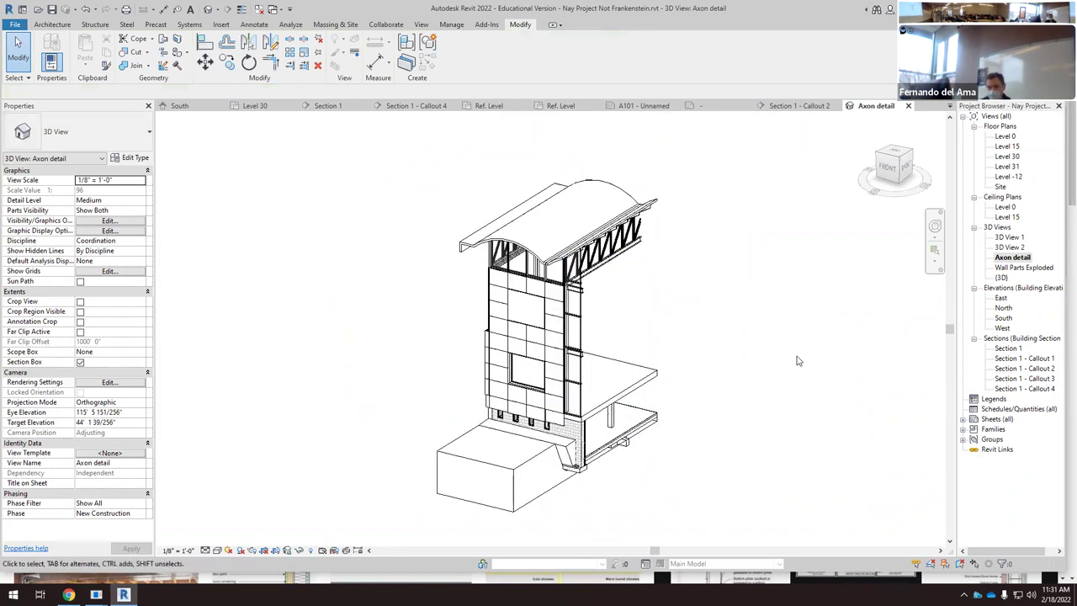
Step: Orbit the Axon detail view so the wall bay is seen from slightly higher above the roof
key("z")
key("f")
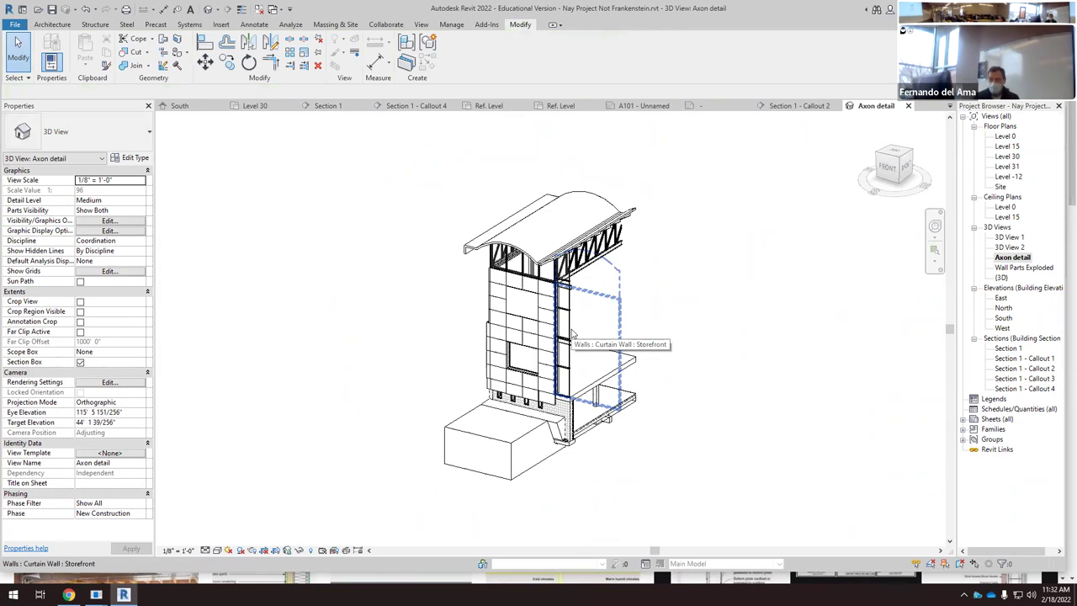
scroll(570, 328, "up", 2)
middle_click_drag(648, 354, 679, 435, "shift")
middle_click_drag(610, 329, 588, 325)
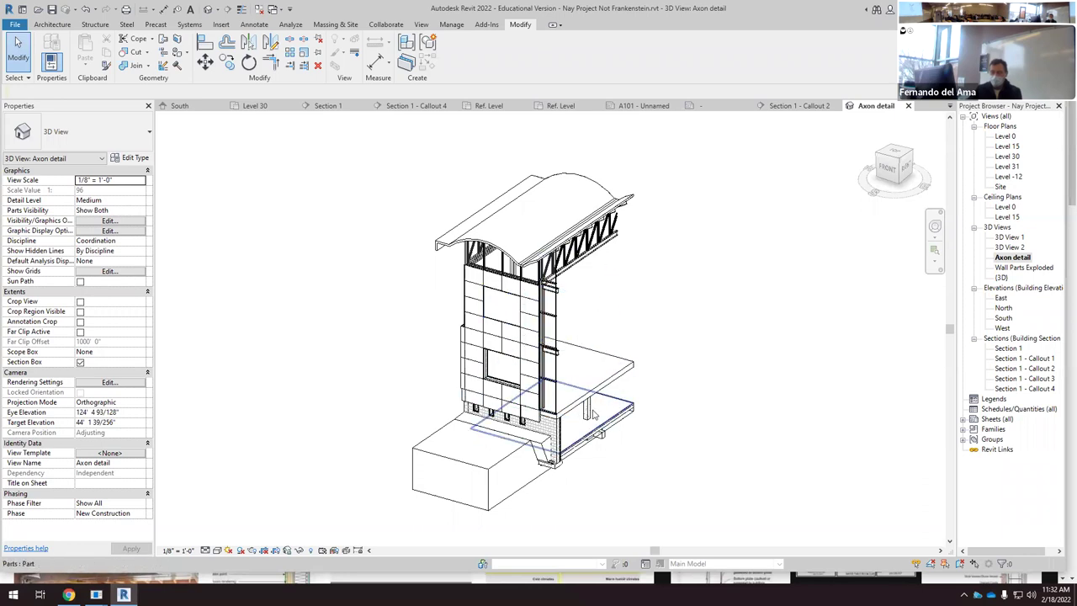
Step: Try to delete the Storefront curtain wall at the cut edge of the wall bay
scroll(527, 303, "up", 5)
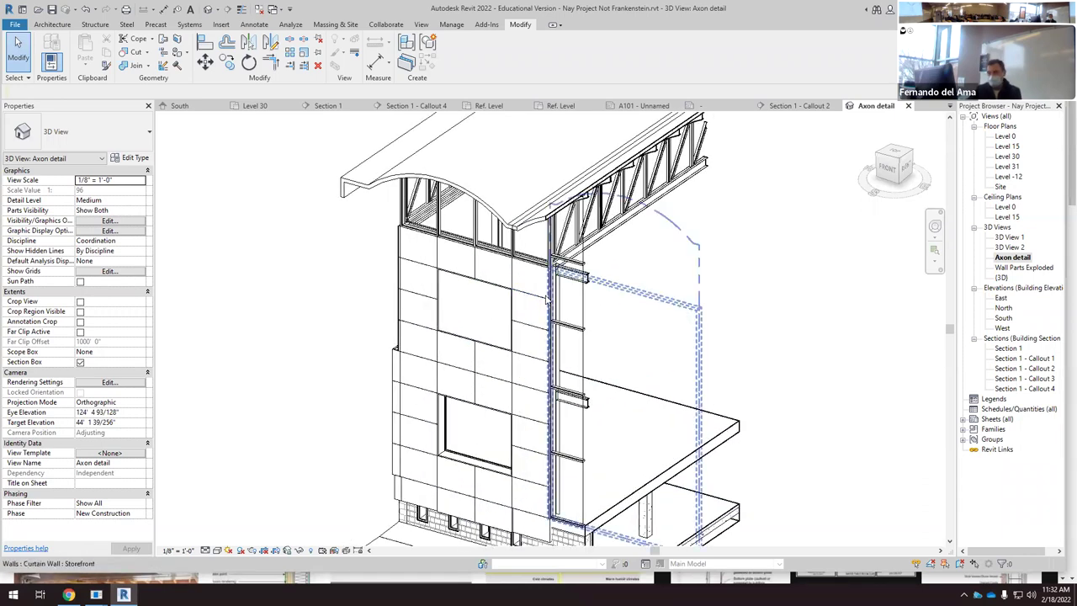
left_click(539, 293)
key("Delete")
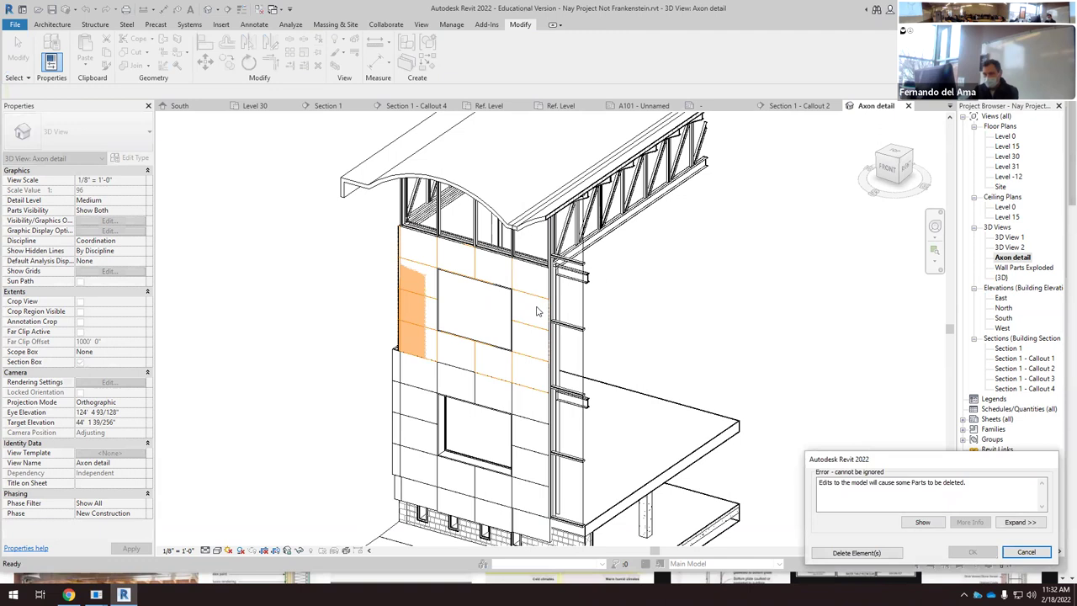
left_click(1027, 552)
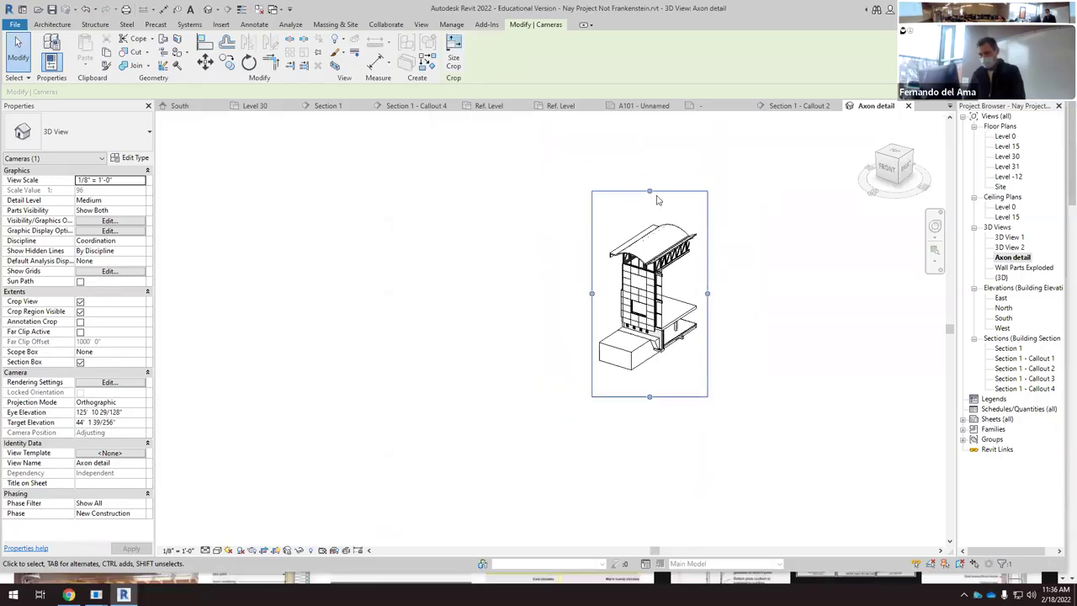
Step: Tighten the Axon detail view's crop region around the wall bay by pulling in its upper, right and left edges
left_click_drag(648, 195, 649, 219)
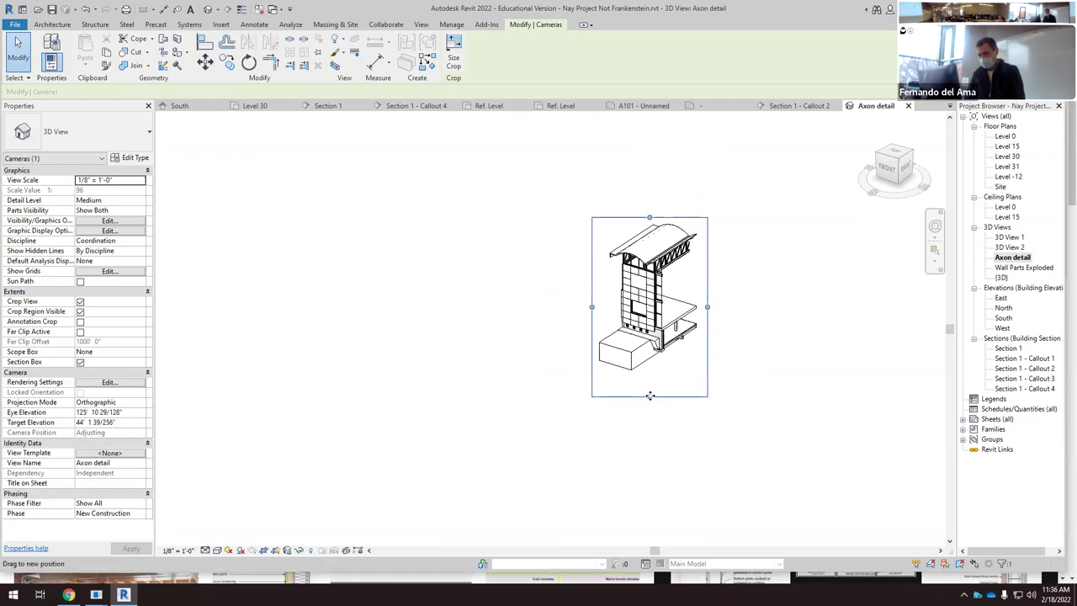
scroll(715, 370, "up", 2)
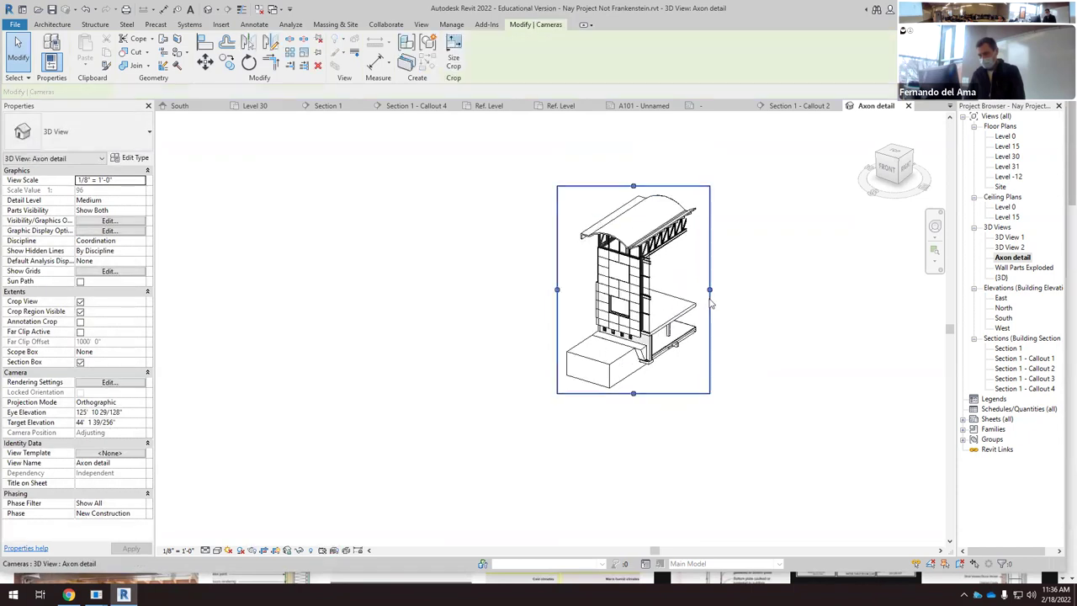
left_click_drag(709, 294, 693, 295)
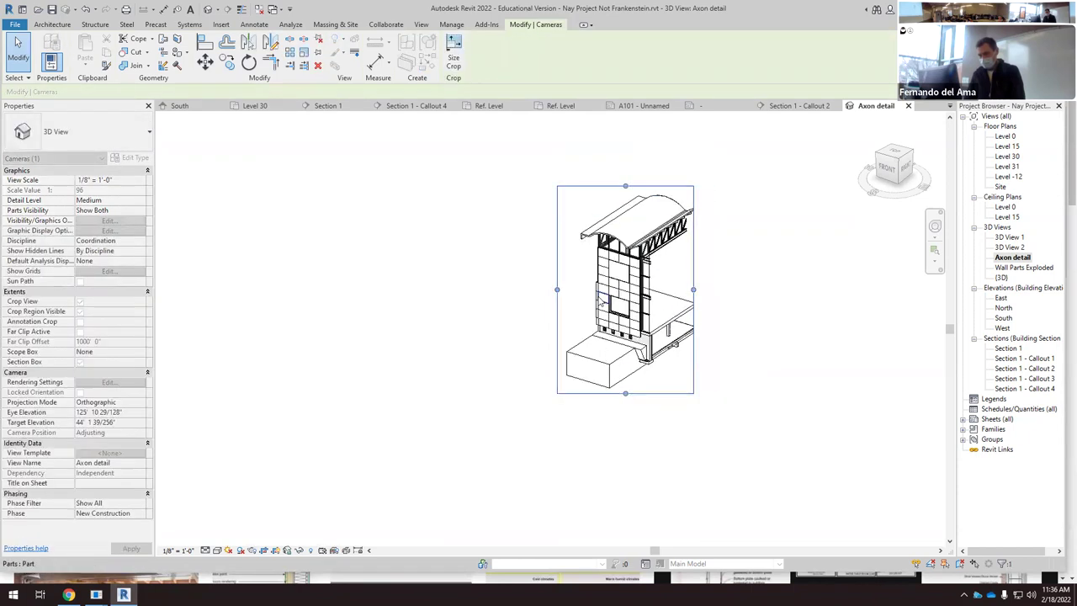
left_click_drag(557, 289, 569, 289)
left_click(728, 349)
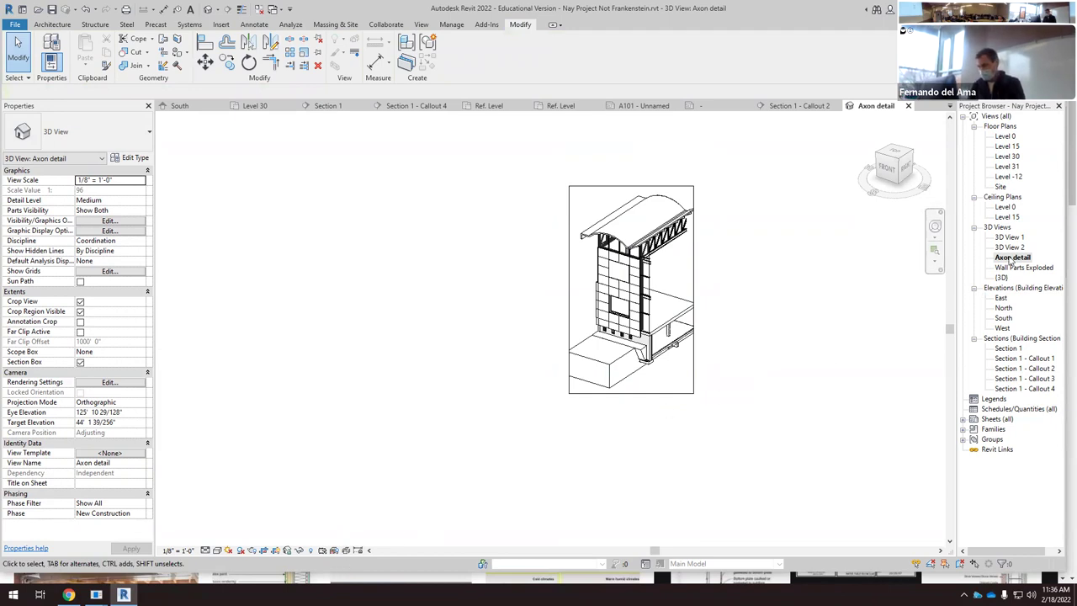
Step: Place the Axon detail view on sheet A101 in the empty area left of the wall section
left_click(997, 419)
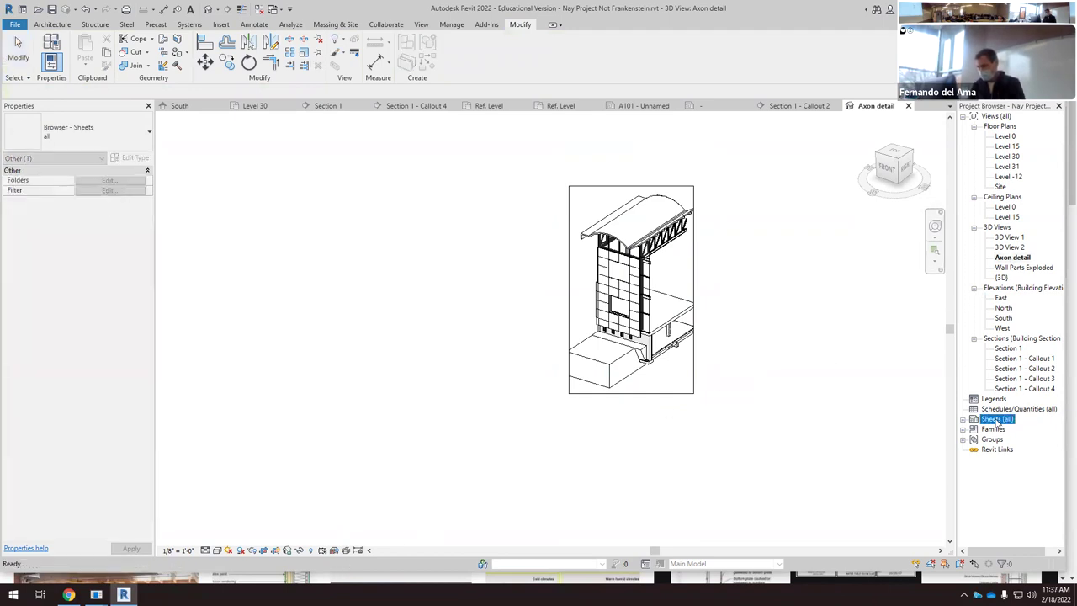
left_click(641, 107)
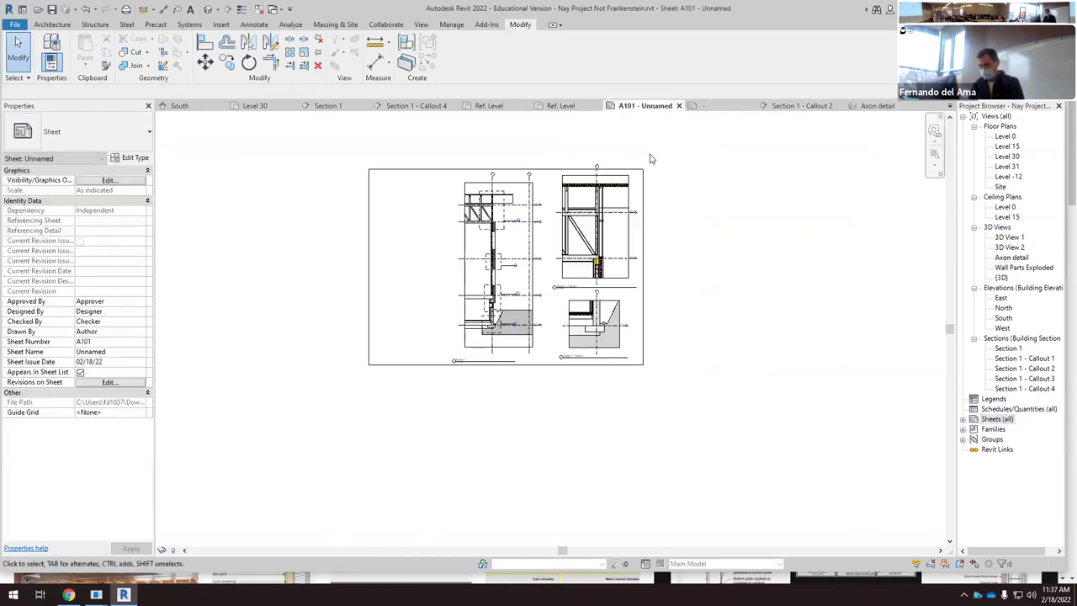
left_click(1010, 257)
left_click_drag(1008, 264, 430, 271)
left_click(409, 269)
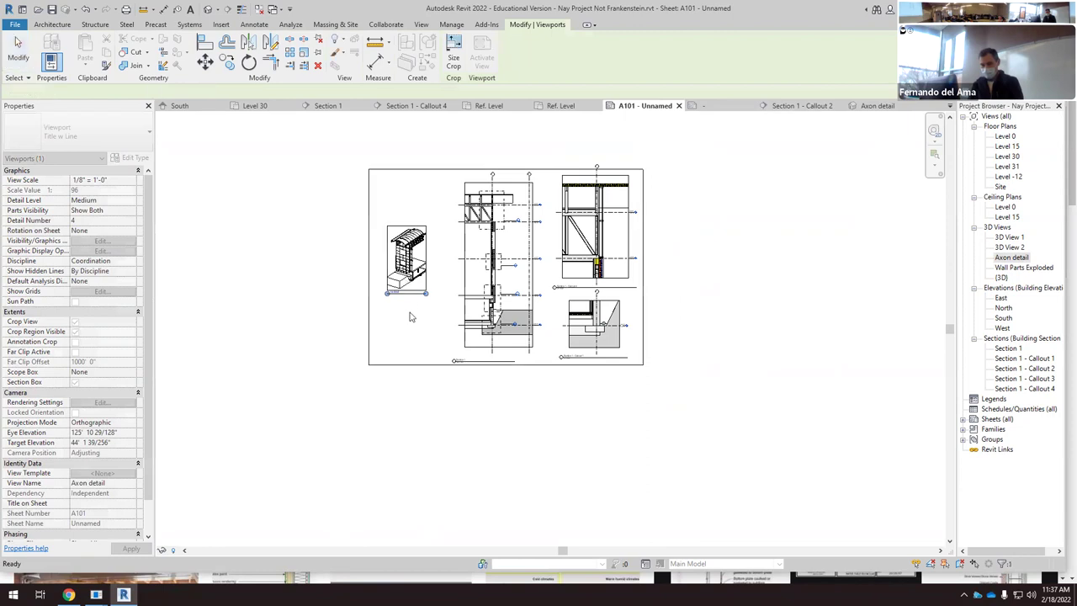
Step: Try view scales of 3/16", 1 1/2" and 3/4" = 1'-0" on the Axon detail viewport
left_click(128, 180)
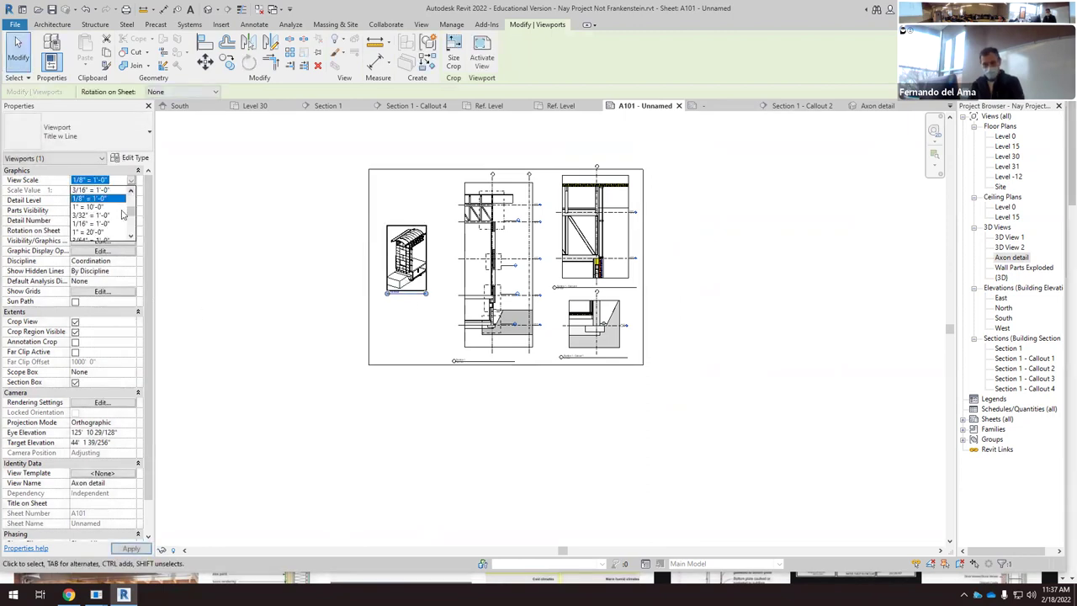
left_click(101, 227)
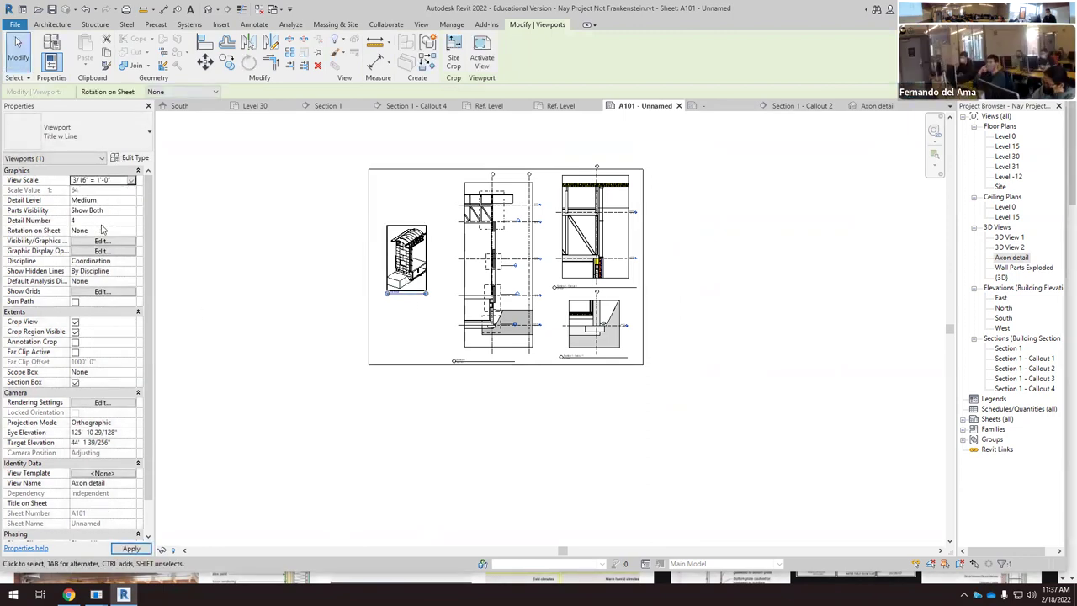
left_click(129, 181)
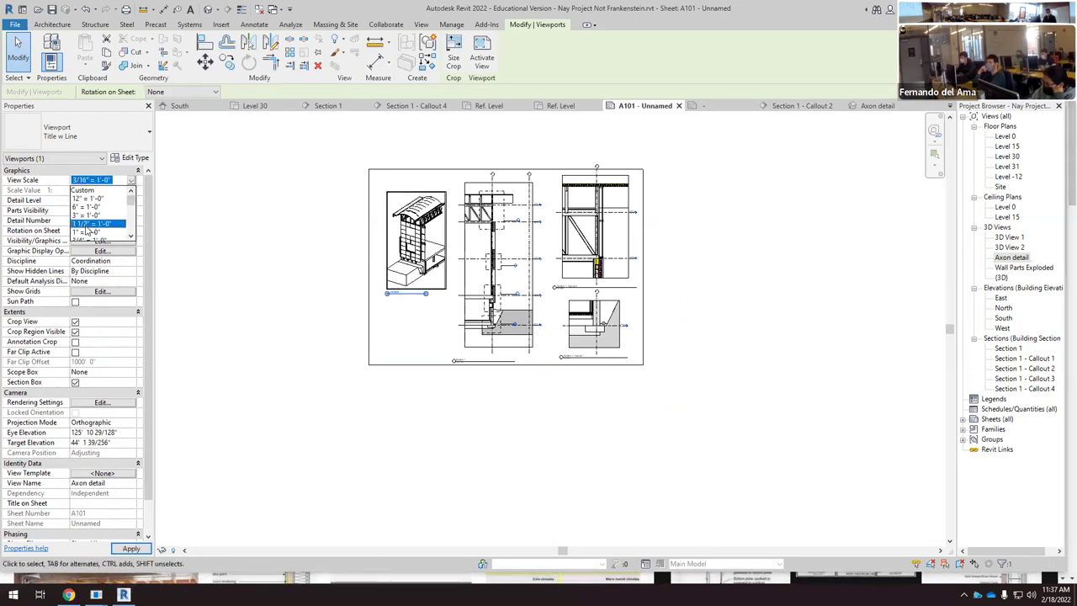
left_click(87, 224)
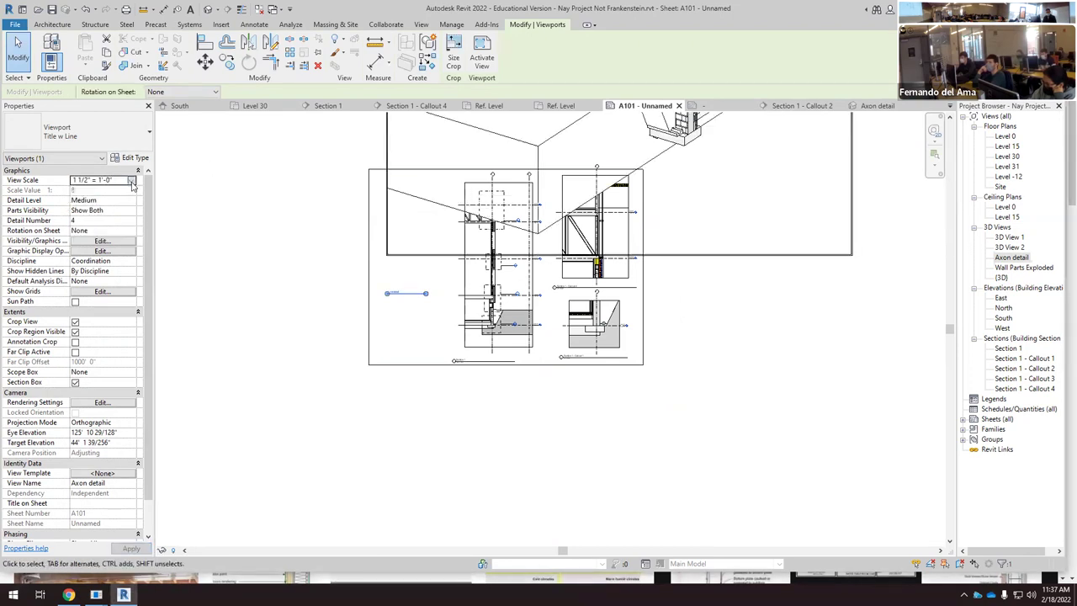
left_click(130, 181)
scroll(102, 233, "down", 1)
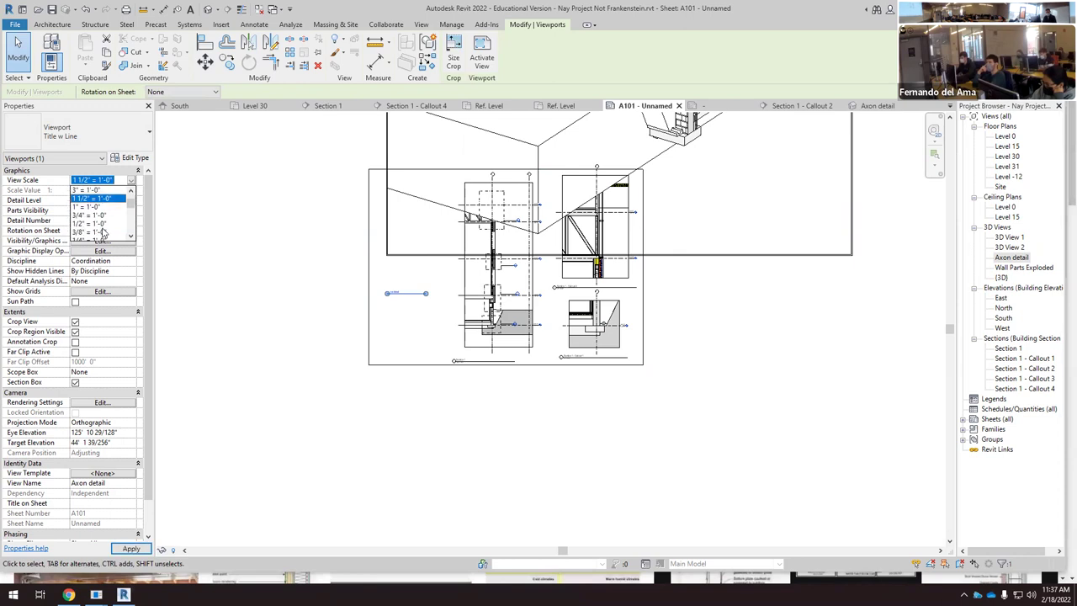
left_click(89, 216)
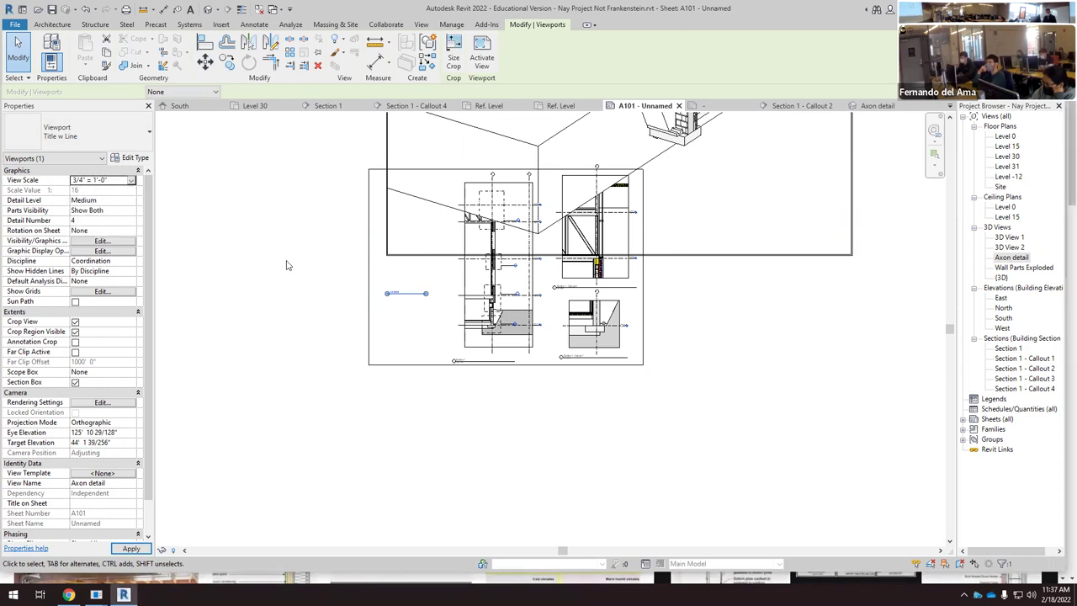
Step: Set the Axon detail viewport's scale to 3/8" = 1'-0" and move it down to the sheet's left end
left_click(131, 181)
scroll(93, 210, "down", 2)
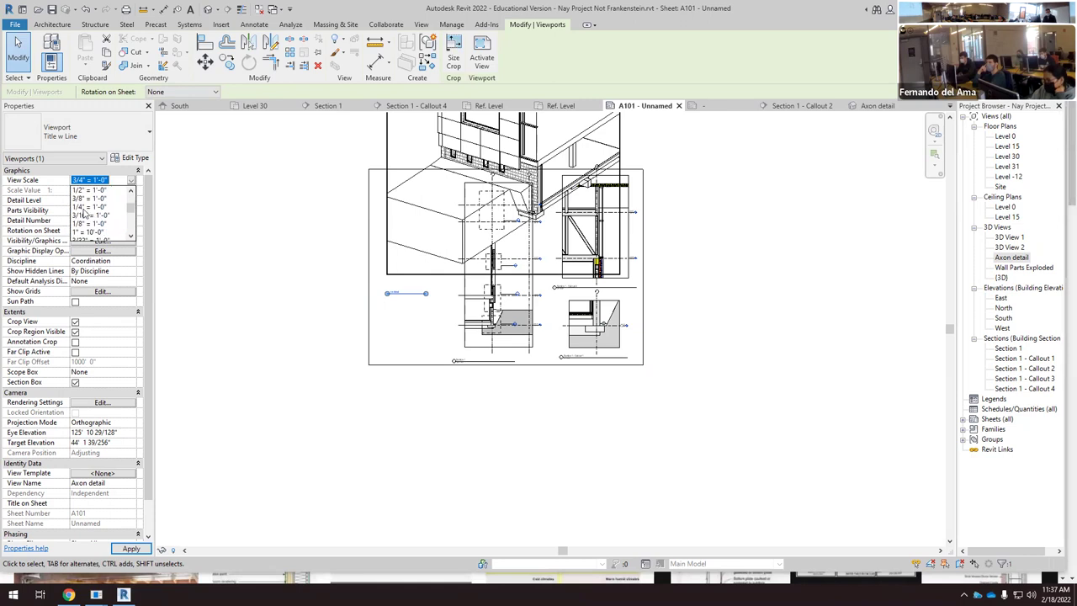
left_click(94, 202)
left_click_drag(386, 234, 356, 310)
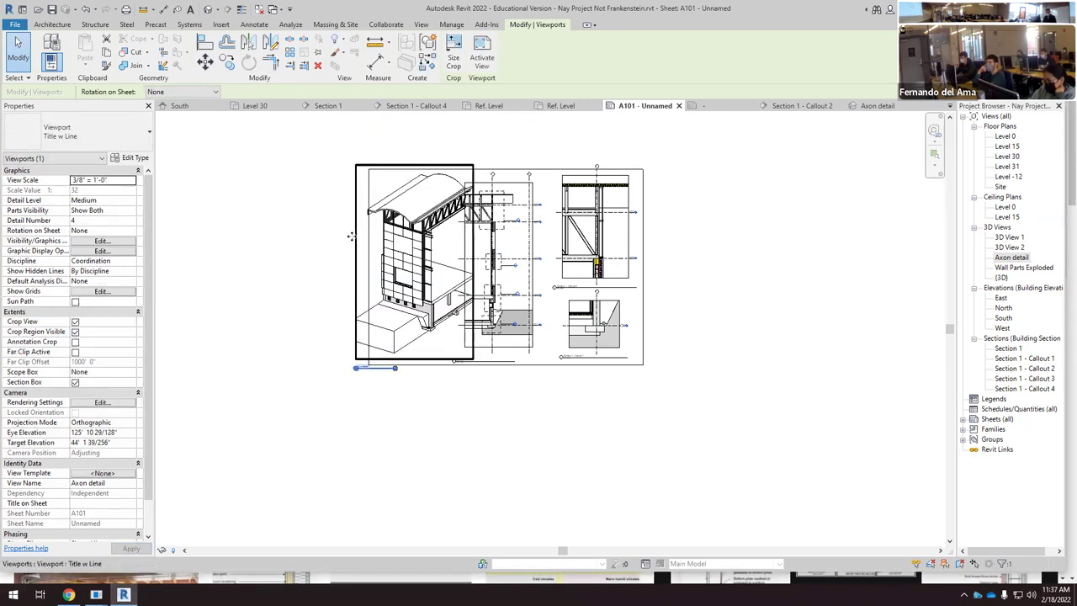
left_click(131, 180)
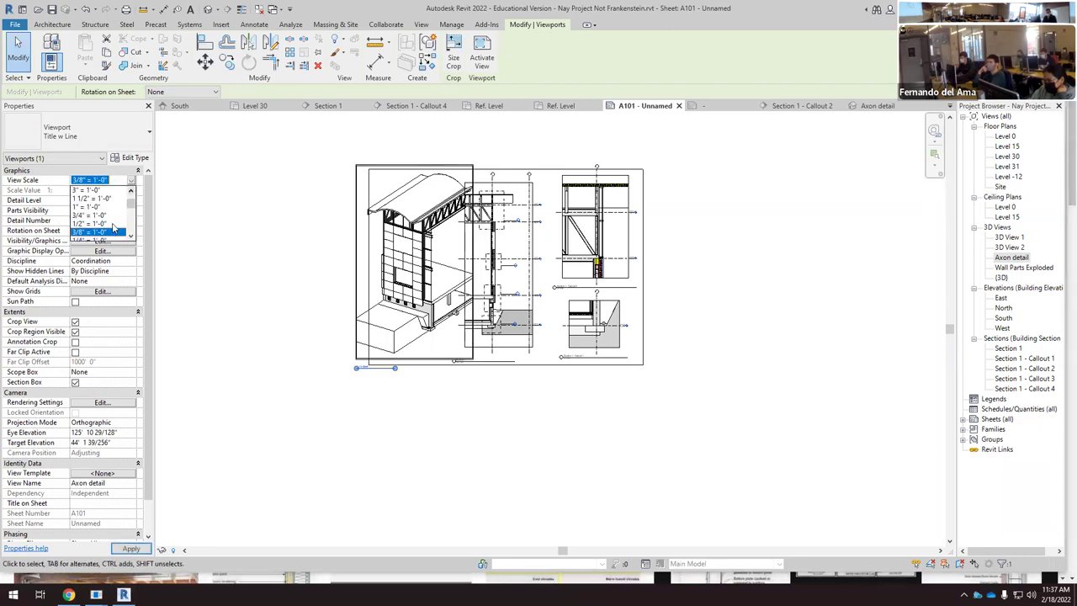
left_click(110, 234)
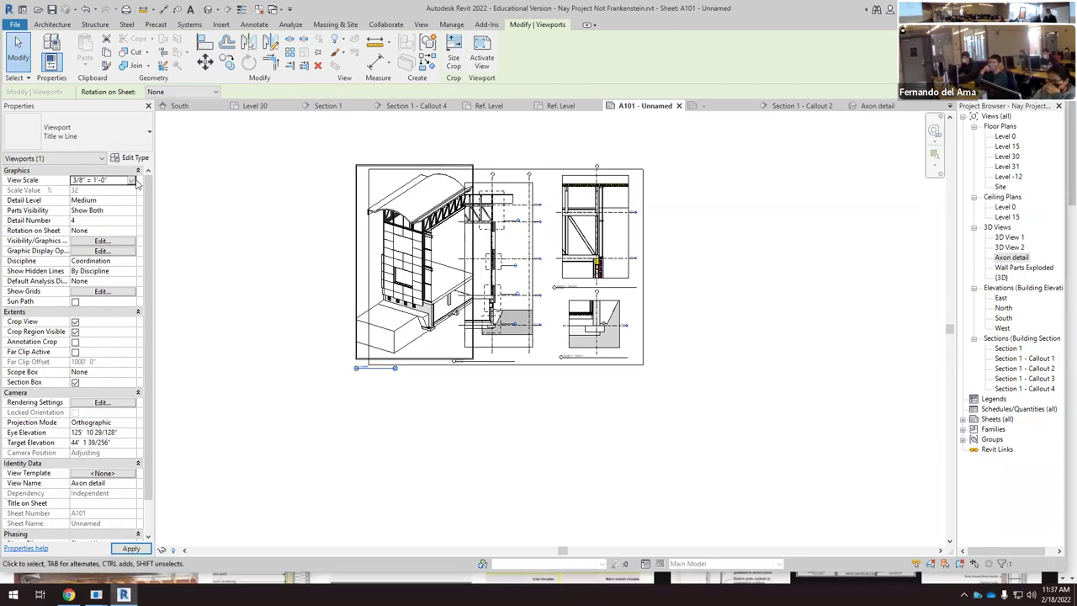
Step: Reduce the Axon detail viewport's scale to 1/4" = 1'-0" and position it within the sheet border beside the wall section
left_click(132, 181)
left_click(89, 237)
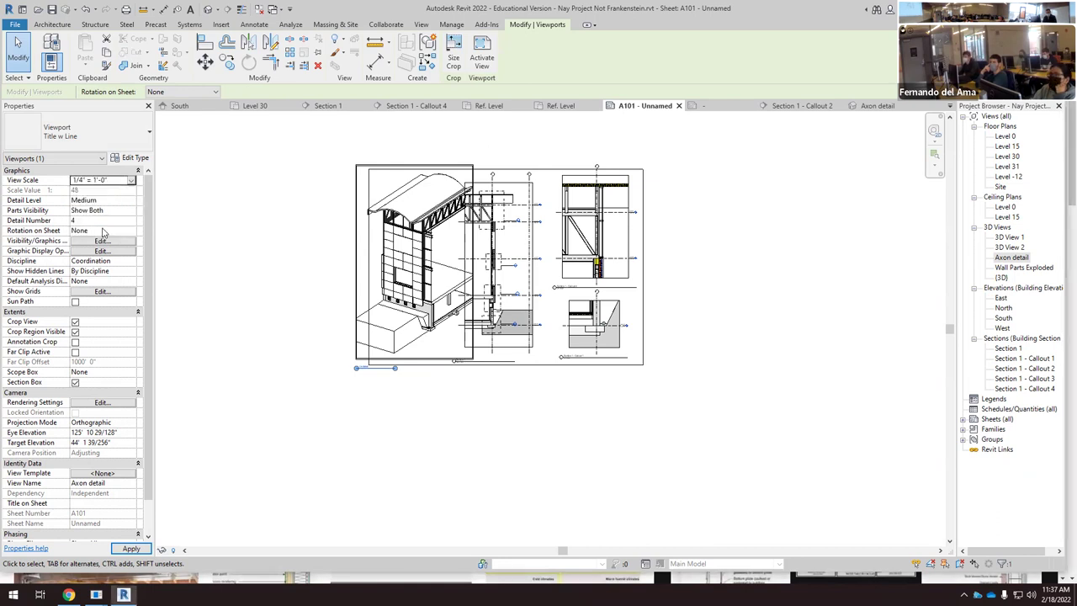
left_click(228, 222)
left_click(399, 277)
left_click_drag(399, 276, 418, 242)
left_click(707, 306)
Step: Shift the Section 1 viewport slightly right, away from the axonometric view
scroll(712, 281, "up", 1)
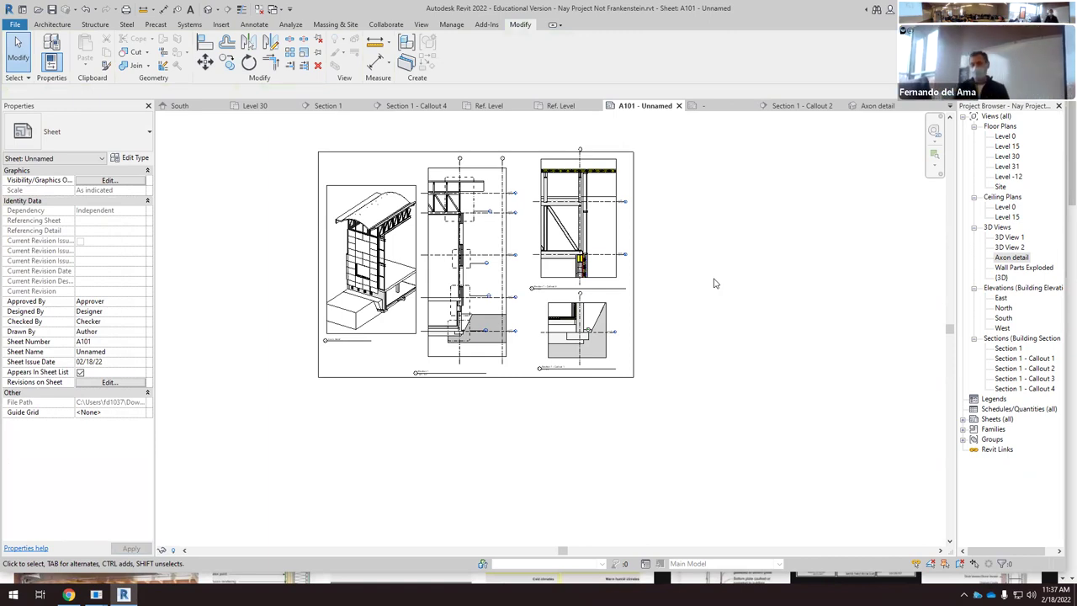
left_click(485, 274)
left_click_drag(485, 274, 494, 275)
Step: Enlarge the Axon detail viewport to 3/8" = 1'-0" and move it to the sheet's left end, nudging it further left
left_click(371, 252)
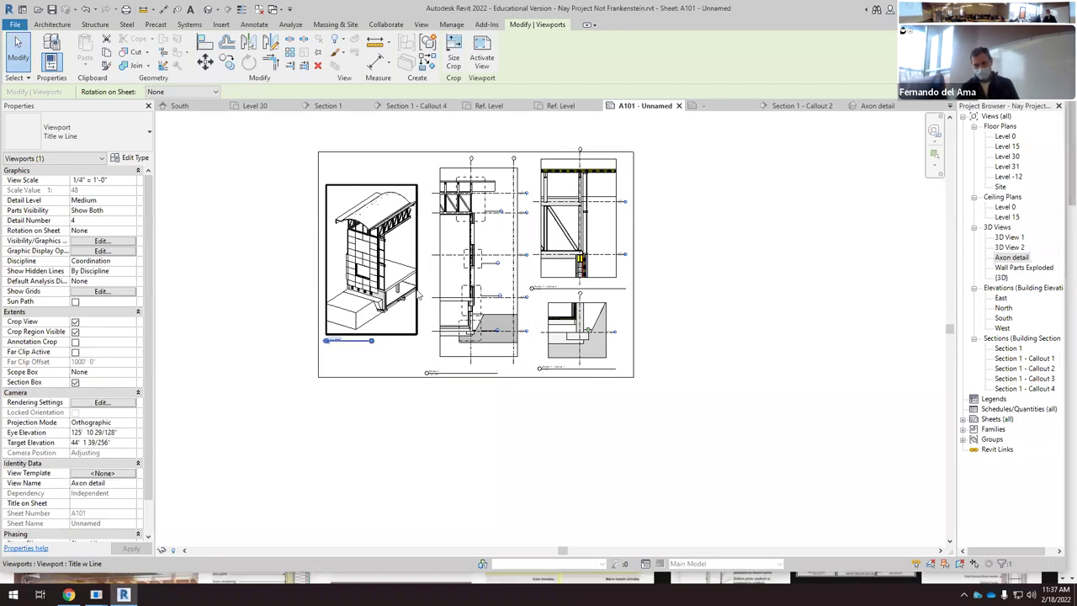
left_click(131, 181)
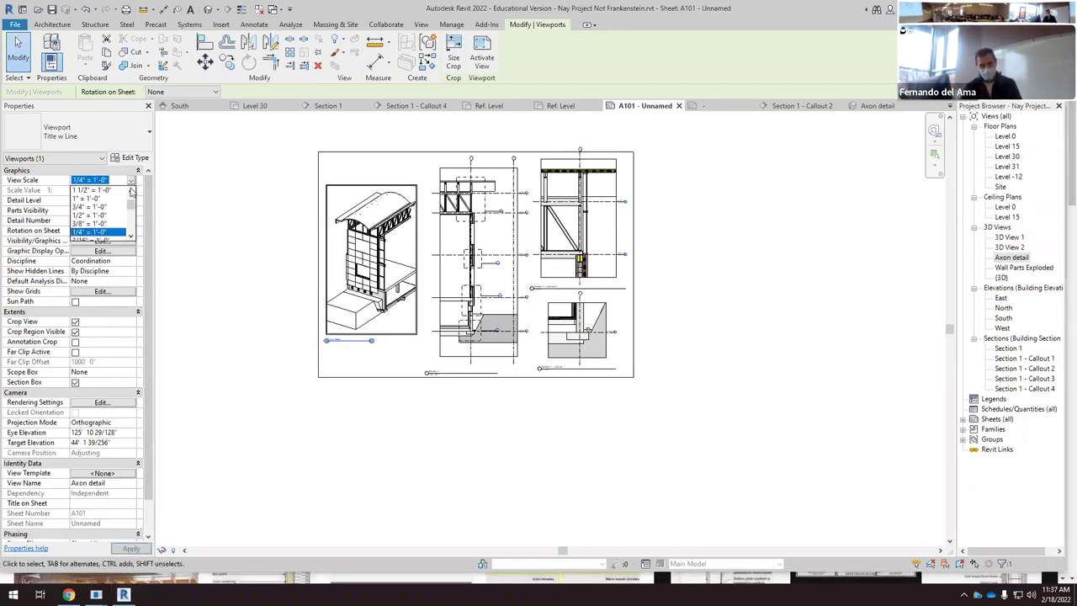
left_click(96, 228)
left_click_drag(351, 236, 342, 278)
key("Left")
key("Left")
key("Left")
key("Left")
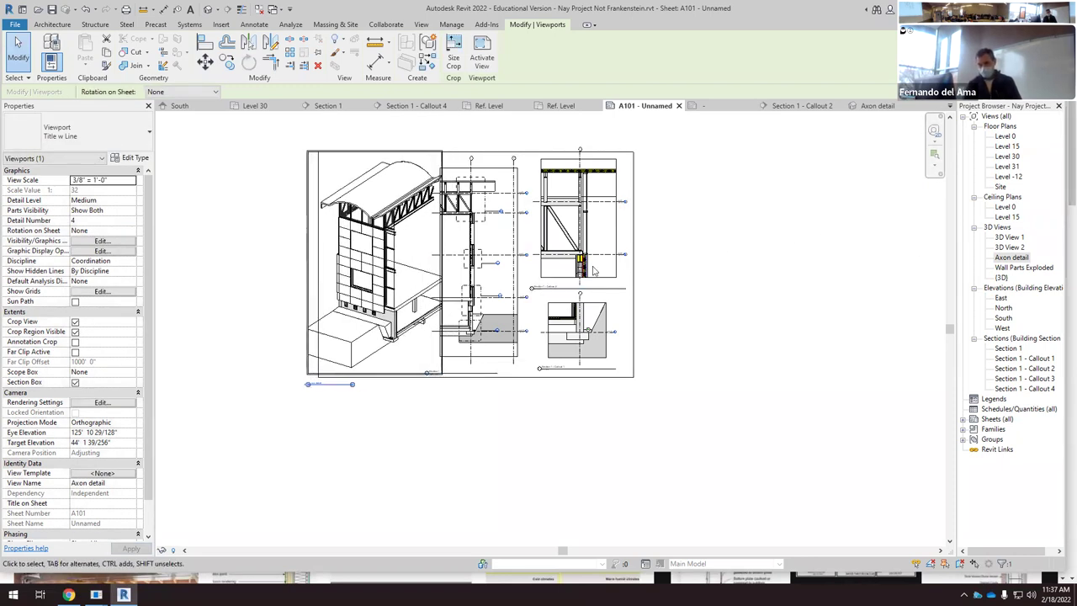
Step: Shift the Section 1 viewport and the two callout viewports right to make room for the enlarged axonometric
left_click(511, 275)
left_click_drag(511, 275, 520, 275)
left_click(603, 343)
left_click(609, 270, "ctrl")
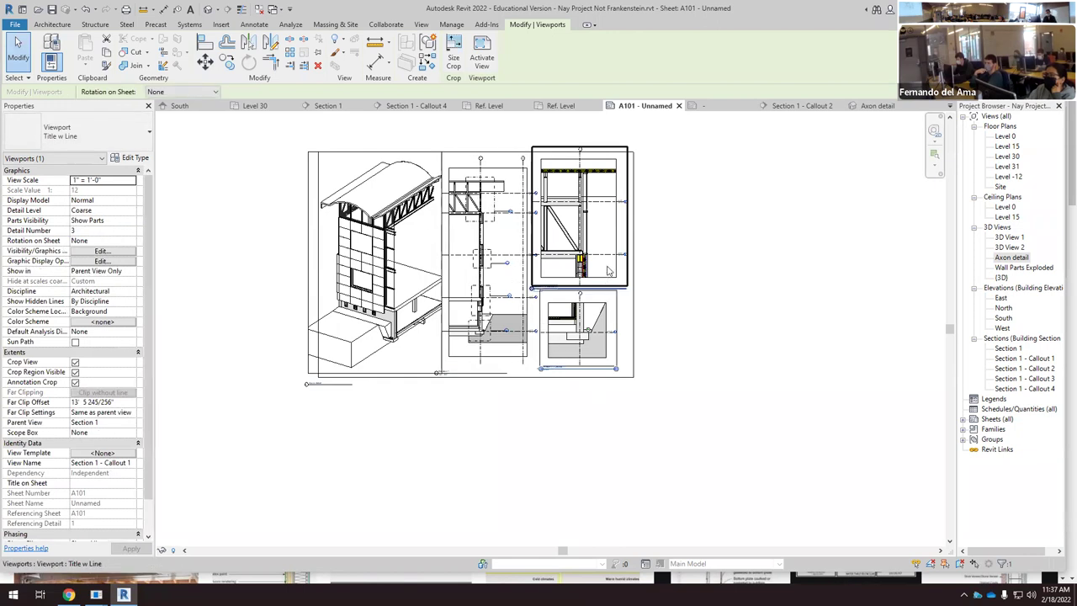
left_click_drag(610, 243, 613, 243)
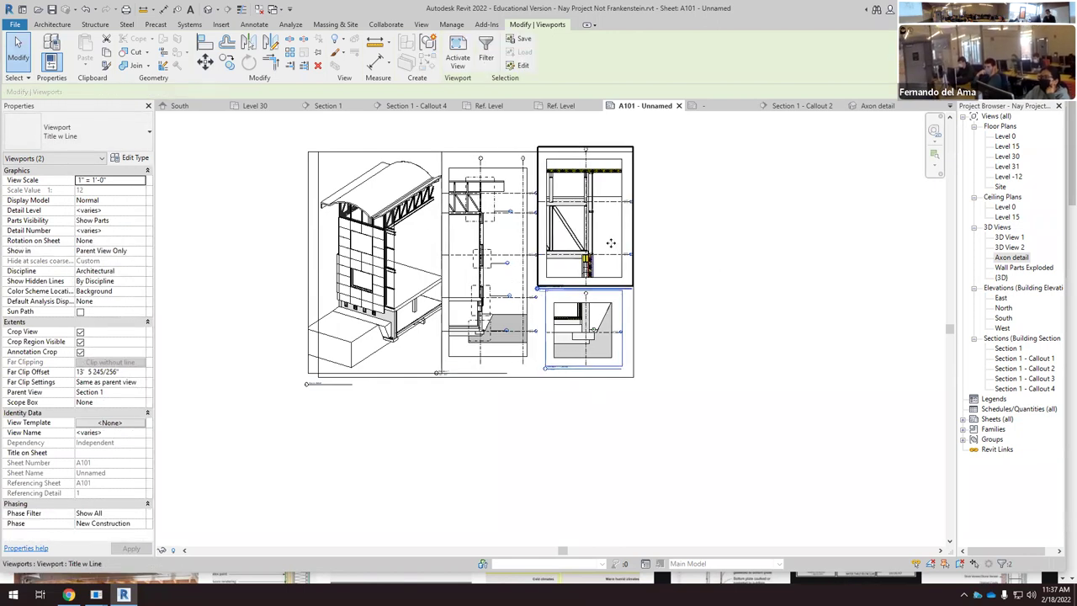
left_click(482, 267)
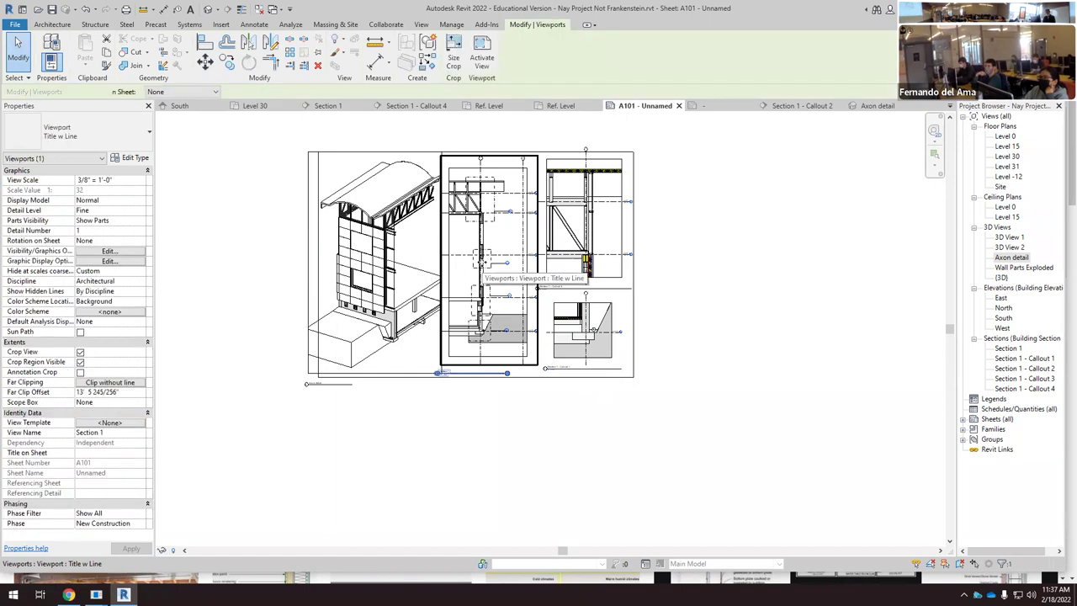
left_click_drag(482, 267, 486, 267)
left_click(783, 305)
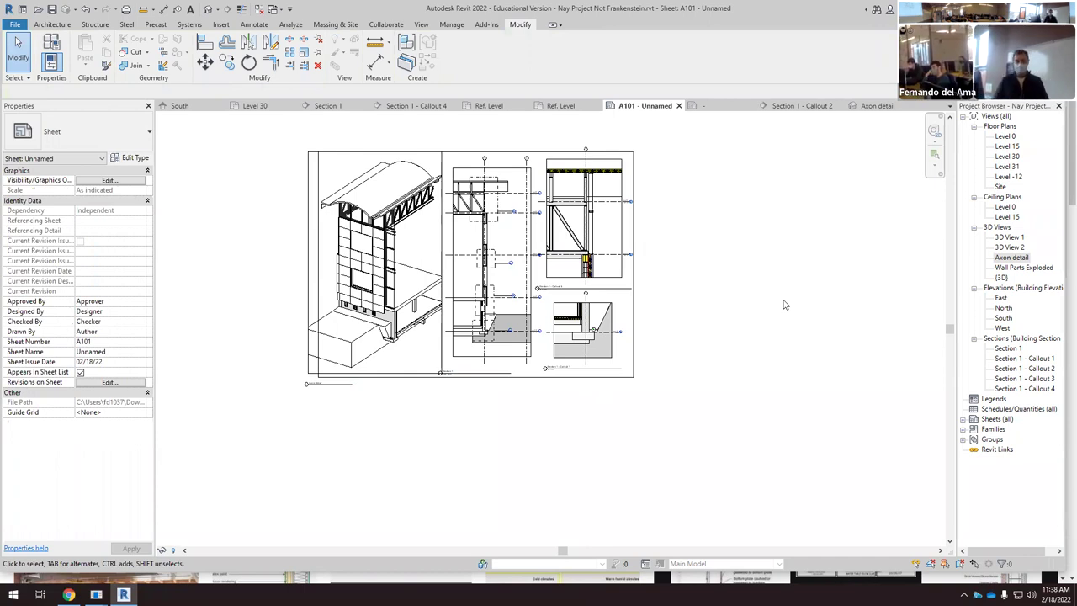
Step: Examine how the axonometric, wall section and callout details are arranged on sheet A101
scroll(367, 244, "up", 3)
scroll(372, 305, "down", 2)
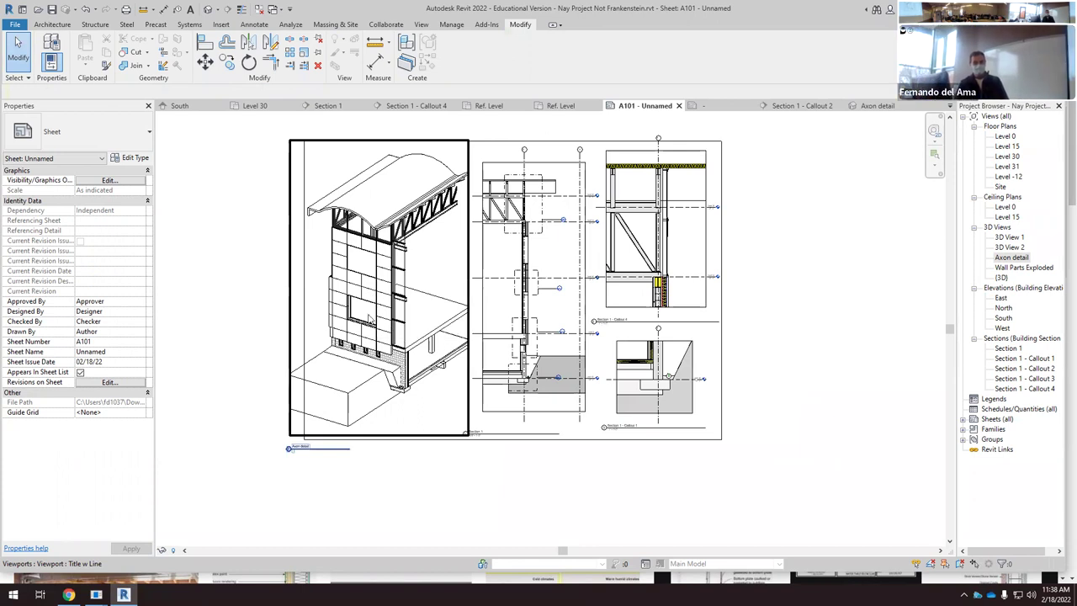
left_click(536, 298)
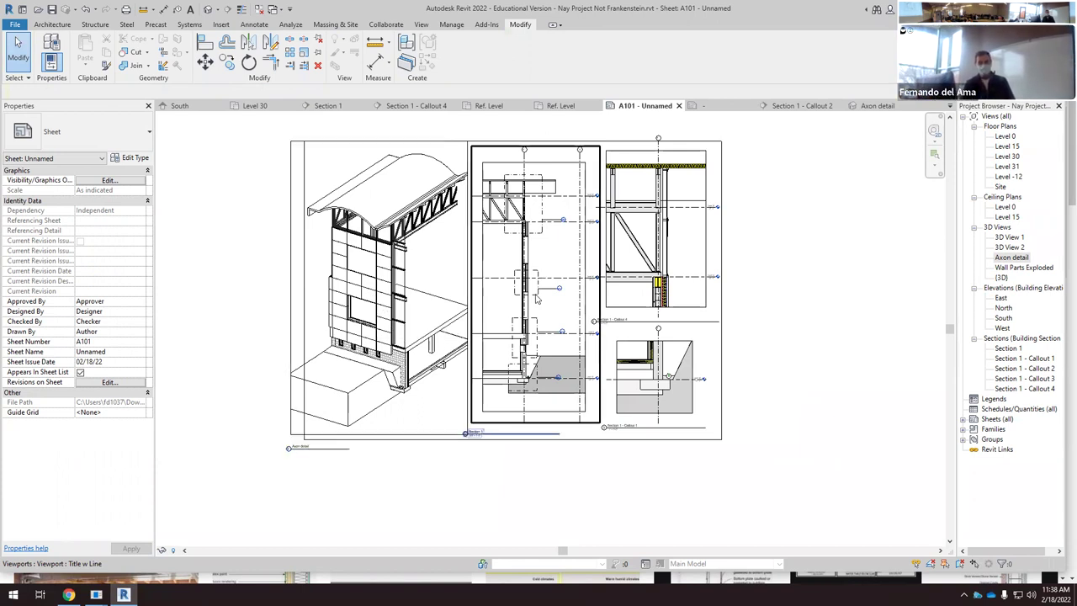
scroll(543, 249, "up", 2)
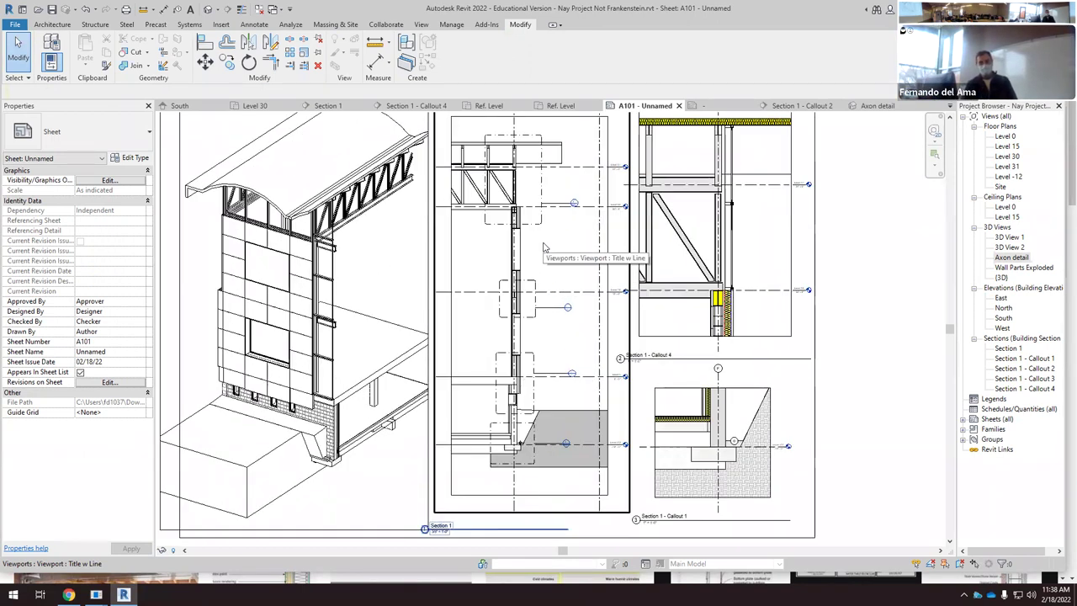
scroll(543, 249, "down", 2)
scroll(467, 441, "up", 4)
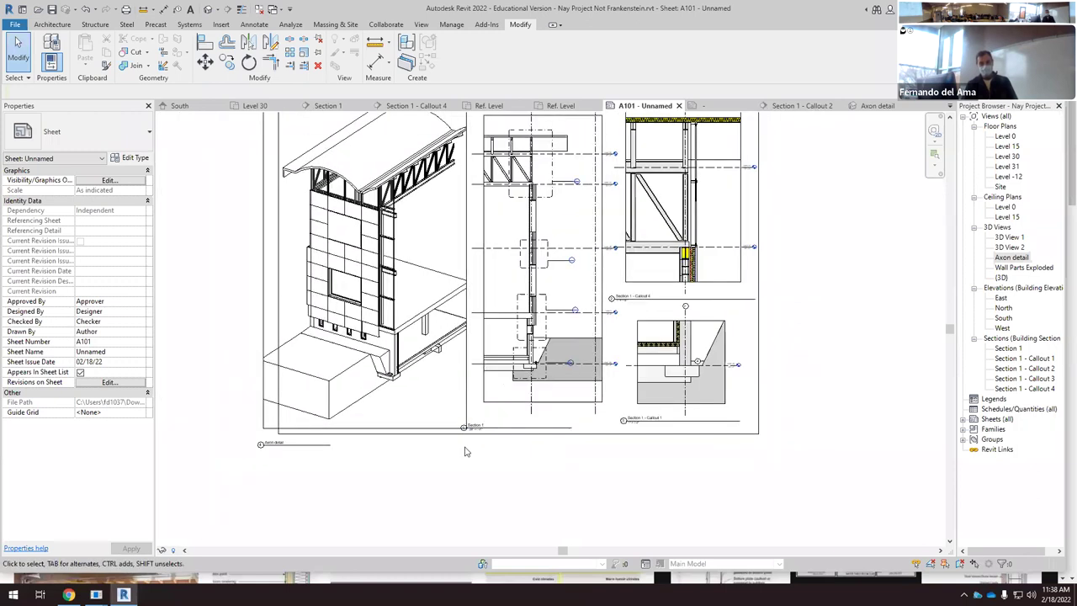
Step: Check the scales under the Section 1 and Section 1 - Callout 1 viewport titles and review the sheet against the title block
scroll(468, 439, "up", 2)
scroll(490, 416, "down", 5)
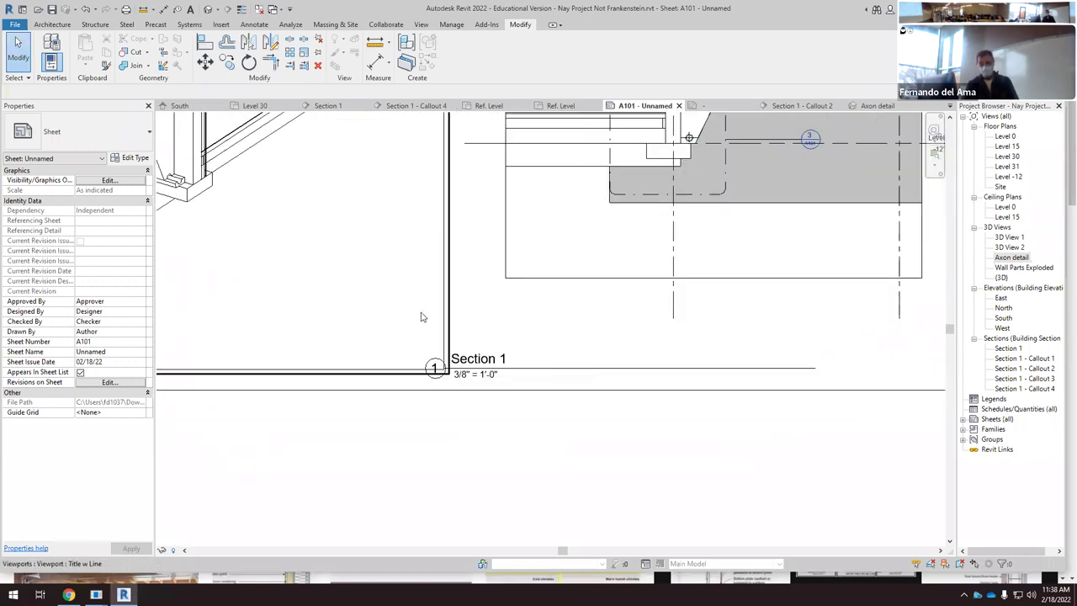
scroll(733, 321, "up", 5)
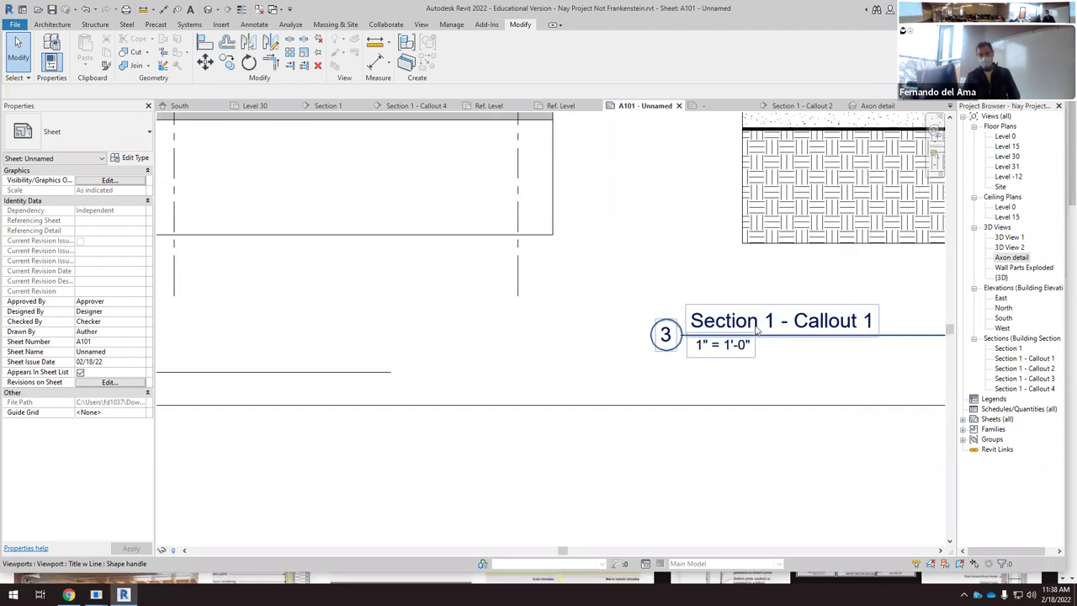
scroll(730, 331, "down", 2)
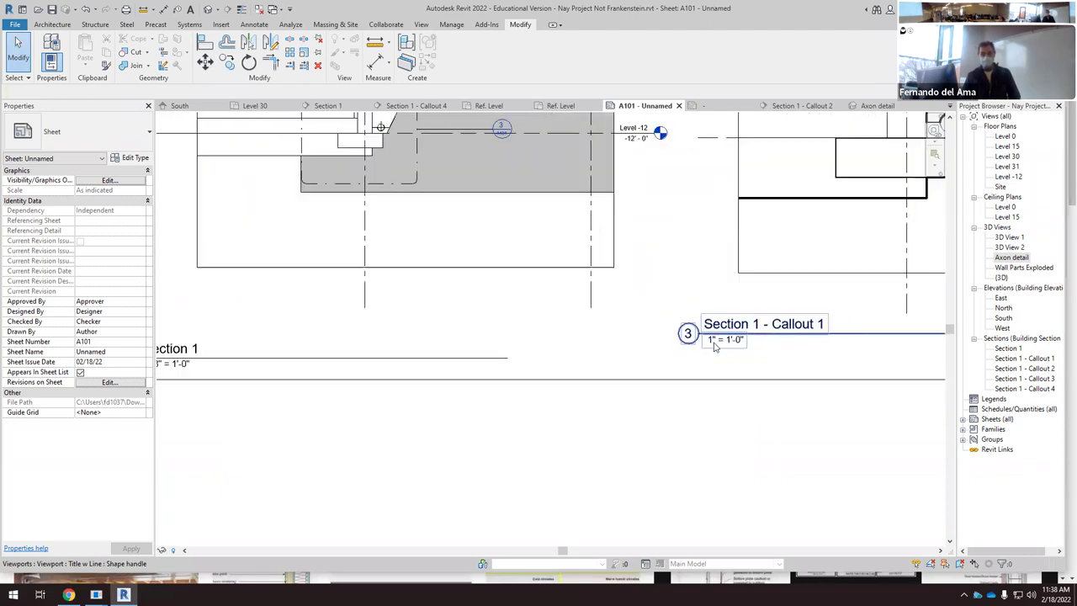
scroll(714, 345, "down", 5)
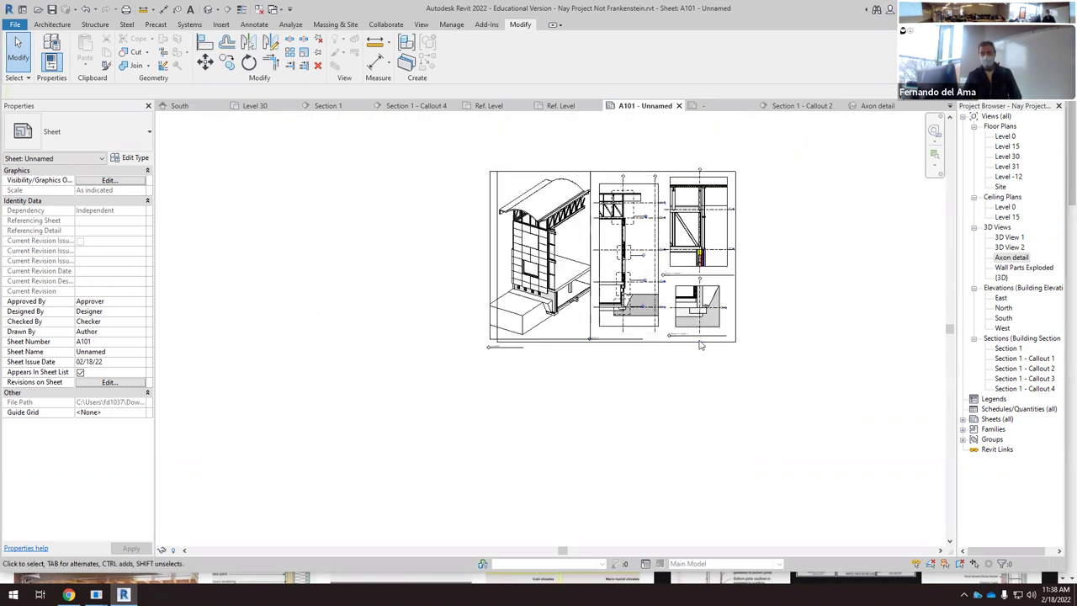
scroll(699, 345, "up", 2)
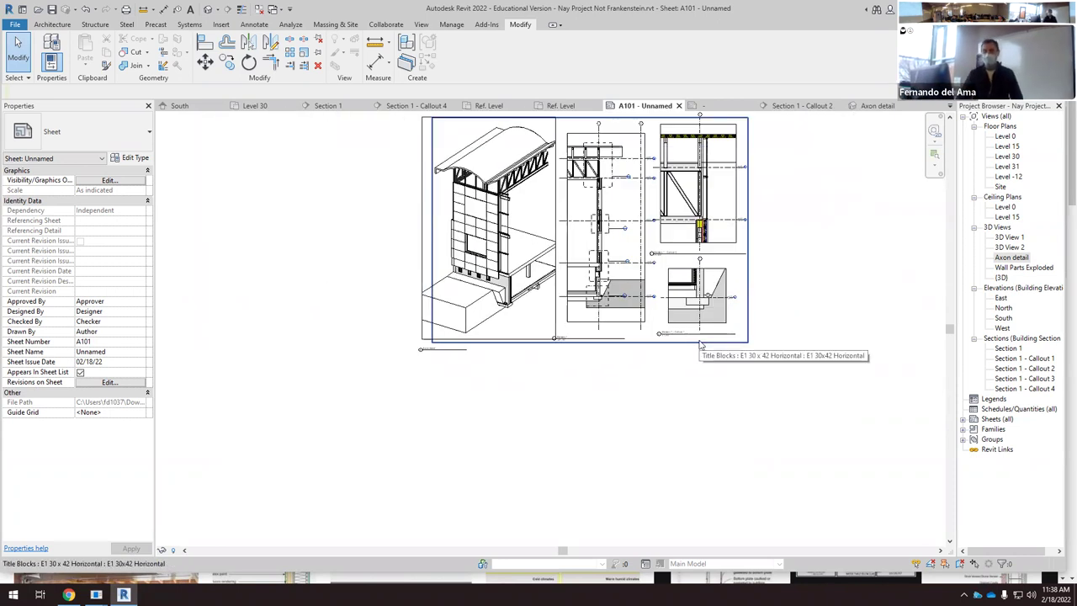
scroll(580, 398, "up", 3)
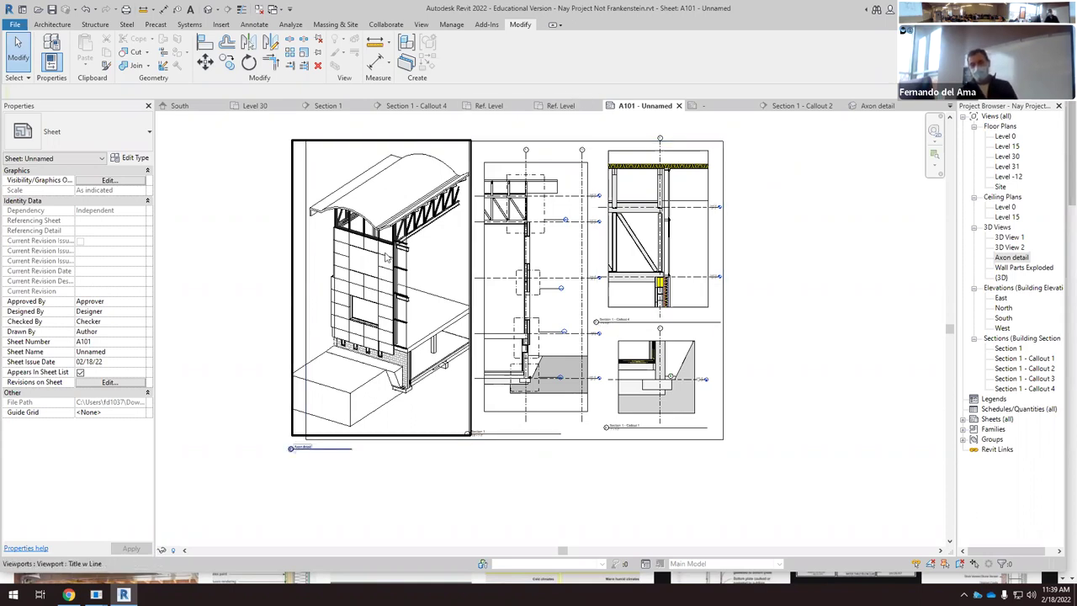
scroll(399, 260, "up", 5)
scroll(372, 291, "down", 5)
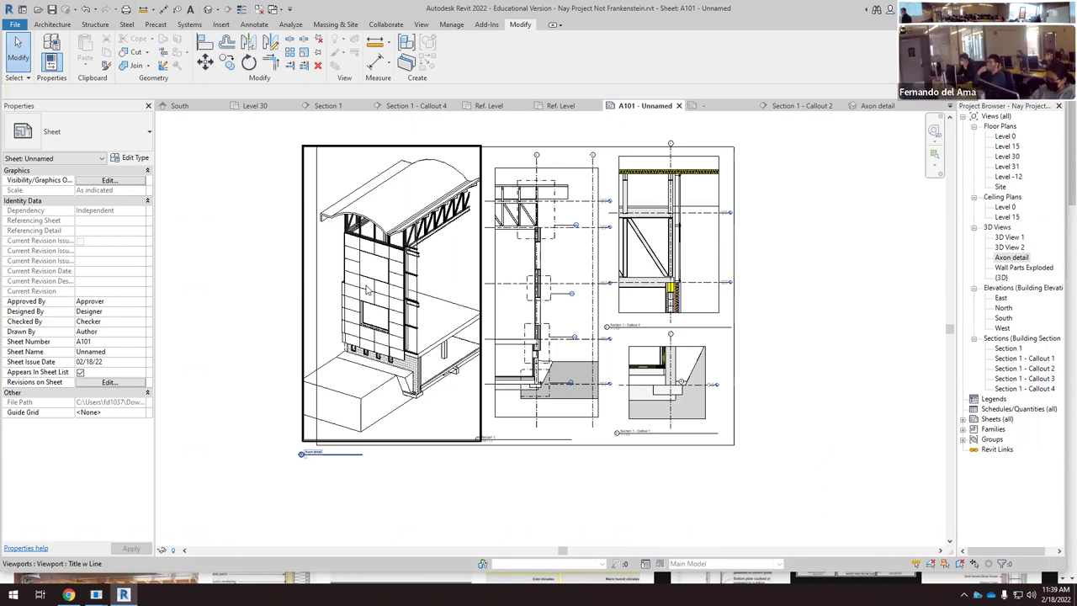
Step: Create a new sheet using the E1 30 x 42 Horizontal title block
left_click(775, 337)
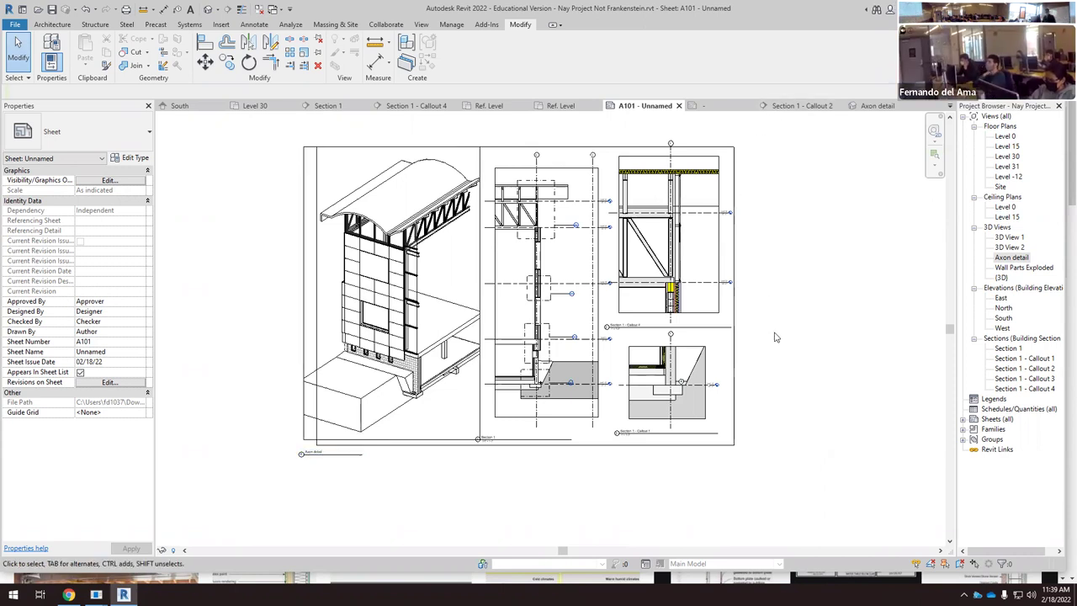
right_click(995, 419)
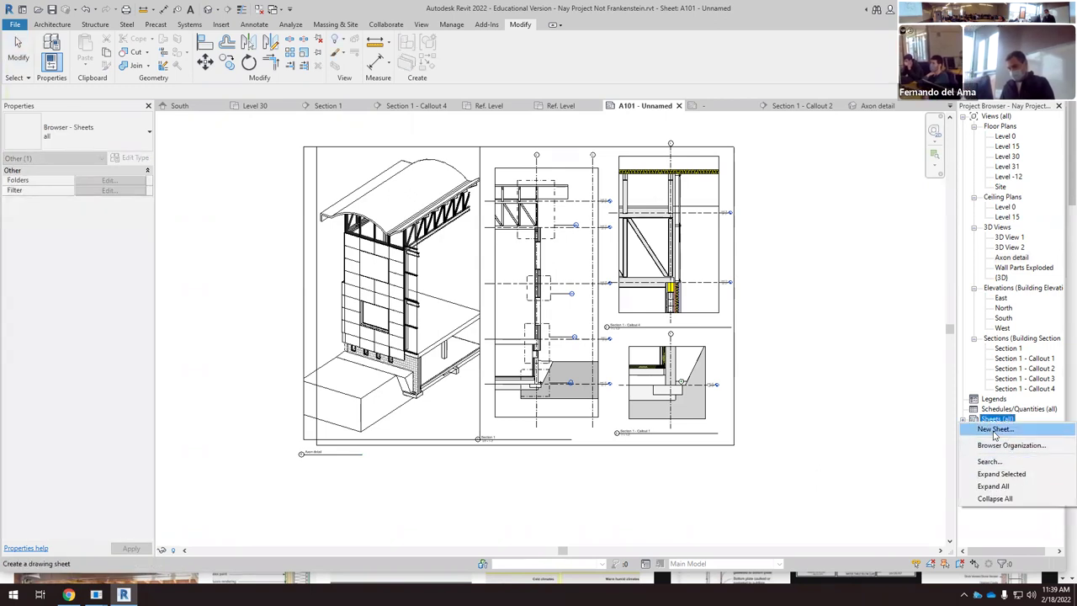
left_click(994, 429)
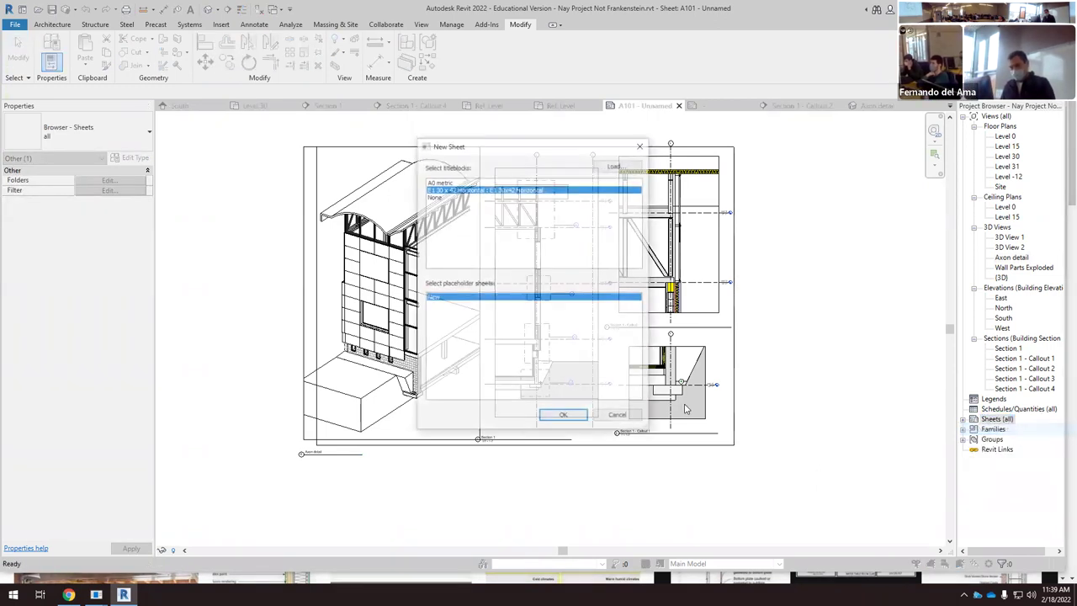
left_click(563, 417)
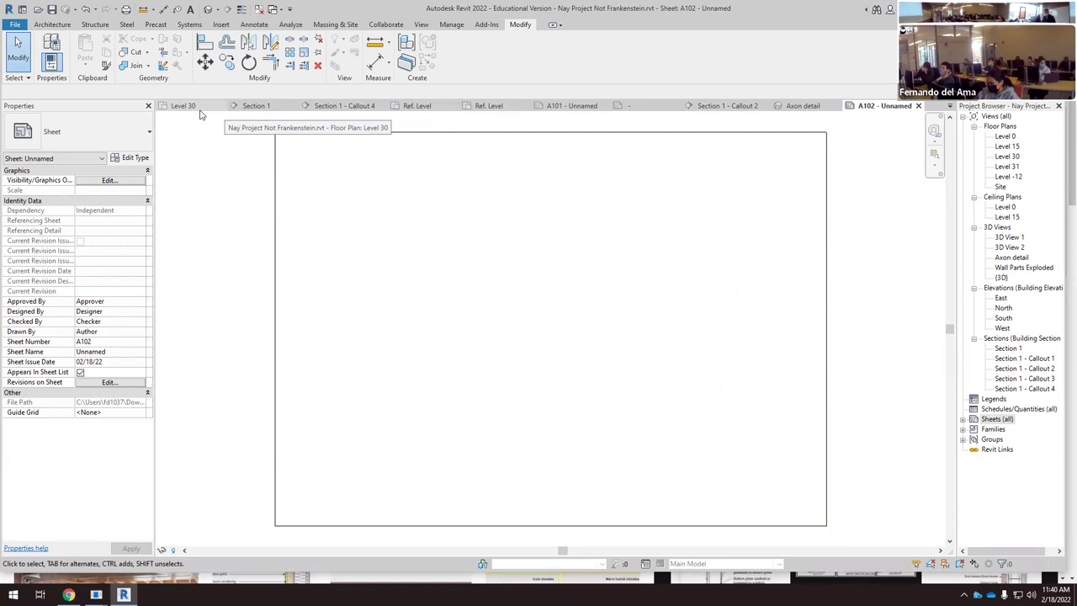
Step: Close the open Axon detail and Section 1 - Callout 2 views
left_click(801, 106)
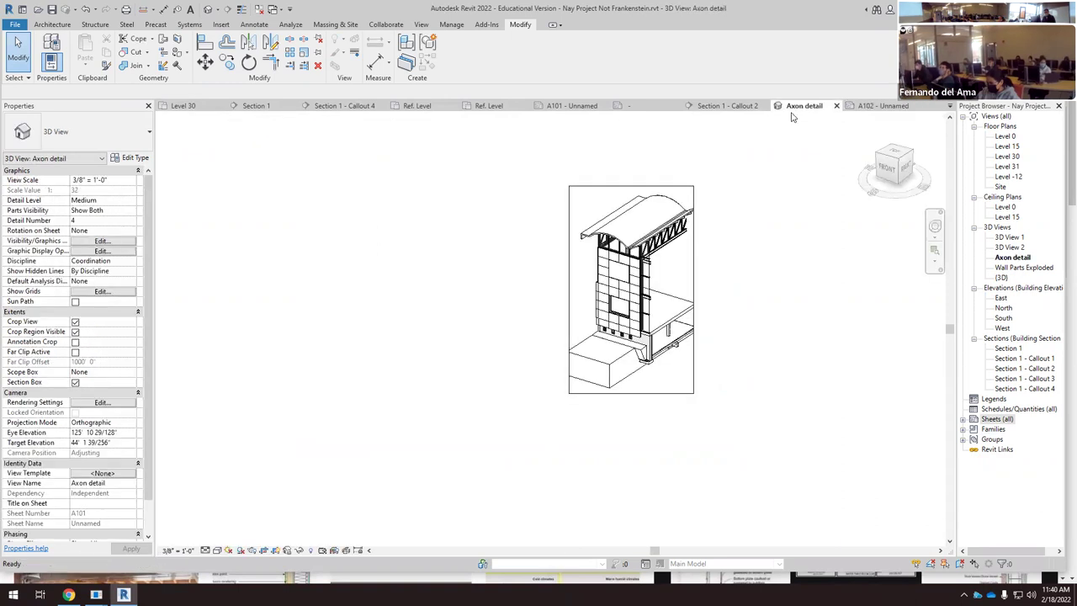
left_click(836, 106)
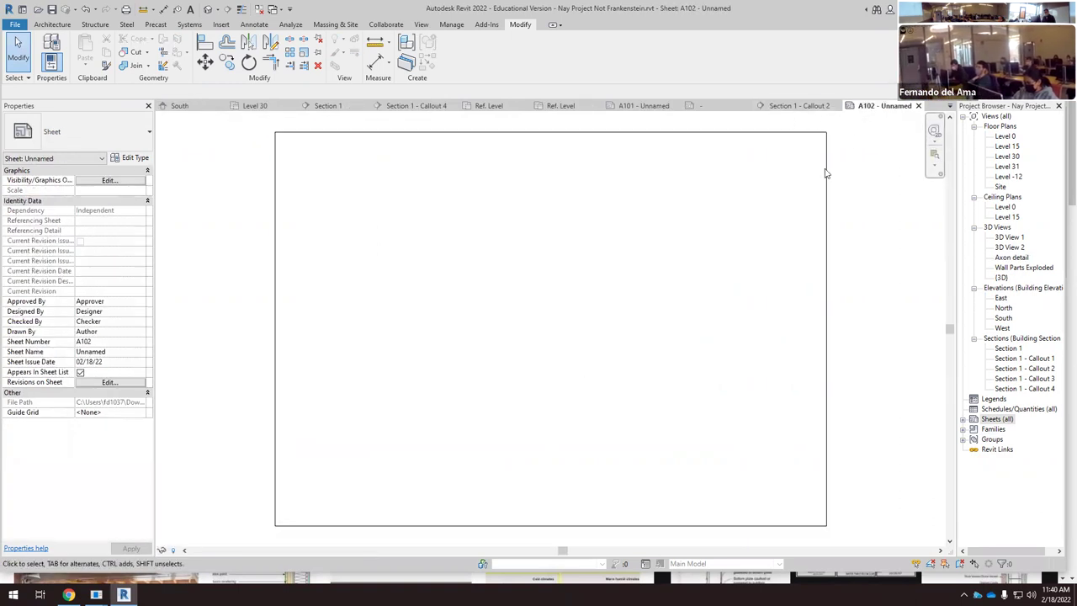
left_click(799, 106)
left_click(839, 106)
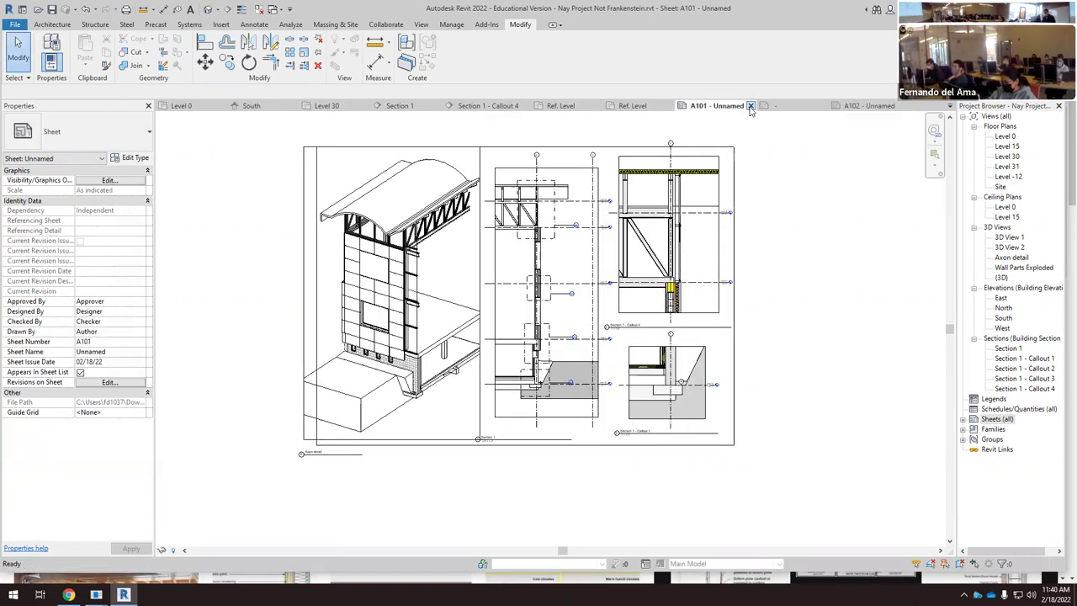
Step: Close the Storefront Double Glazed-Typical Mullion-Section family without saving its changes or replacing the existing file
left_click(799, 106)
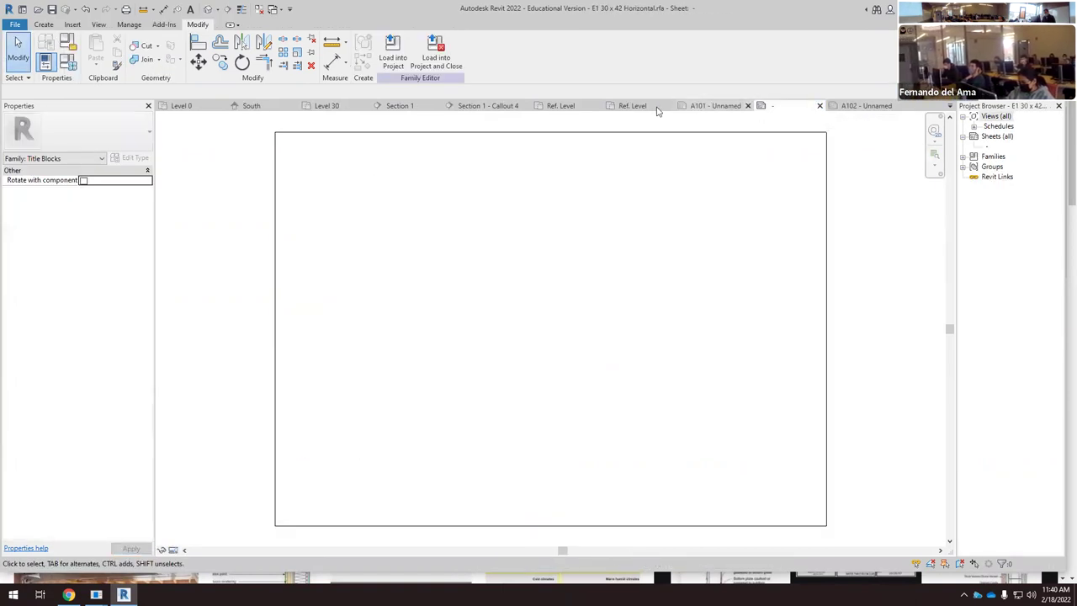
left_click(569, 110)
left_click(597, 107)
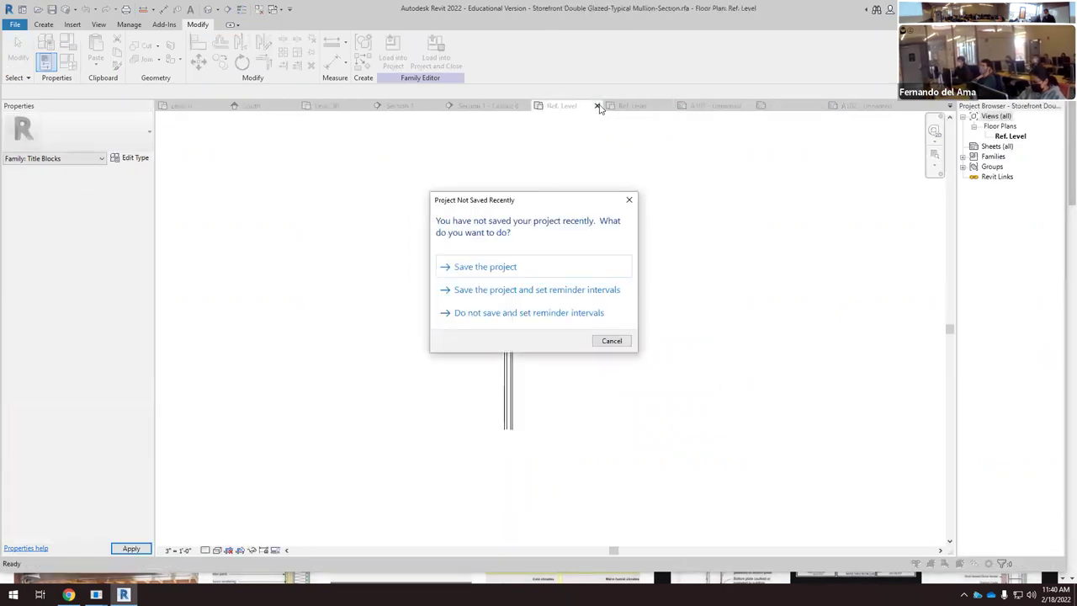
left_click(509, 269)
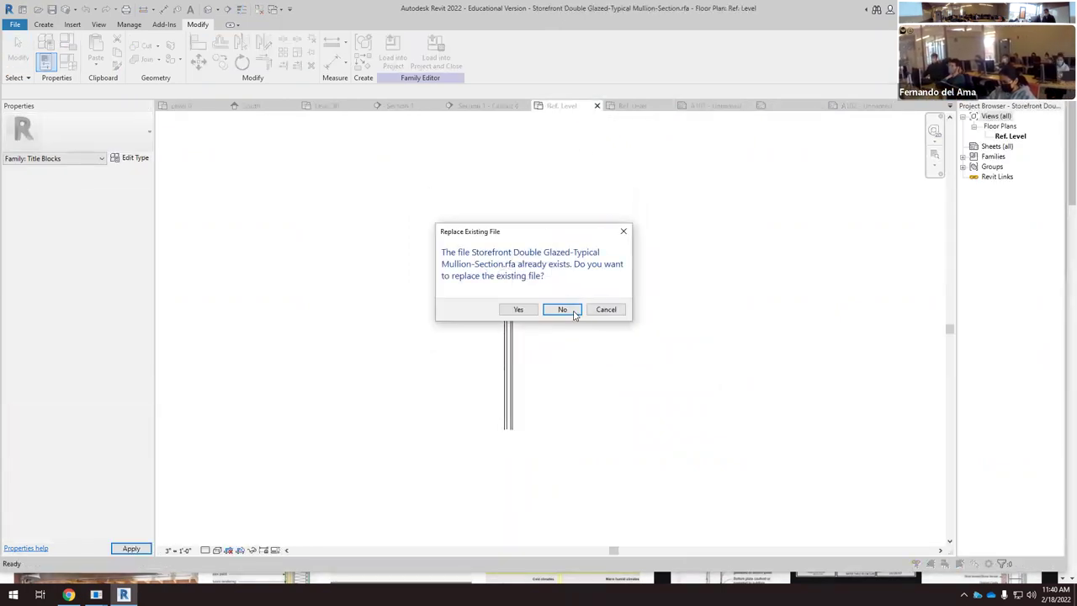
left_click(575, 314)
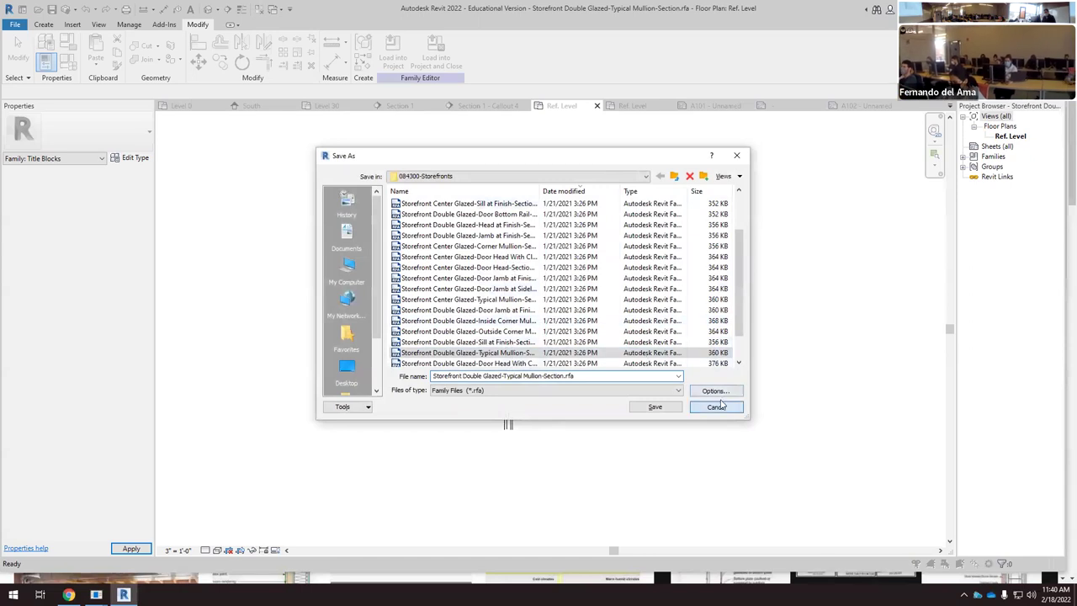
left_click(716, 407)
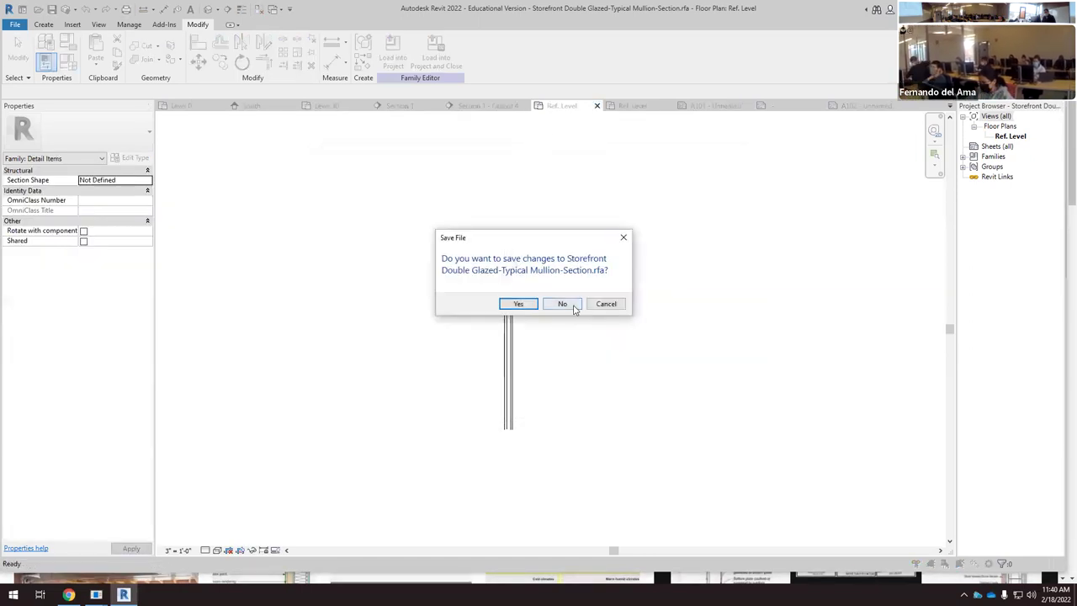
left_click(561, 303)
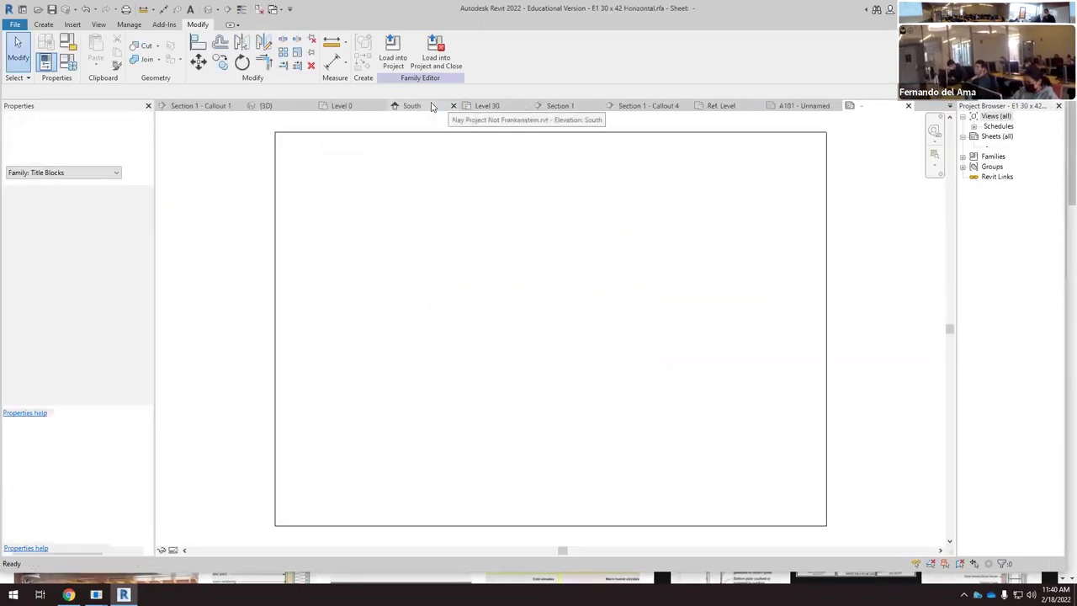
Step: Close the South elevation and Level 0 floor plan views
left_click(432, 106)
left_click(453, 106)
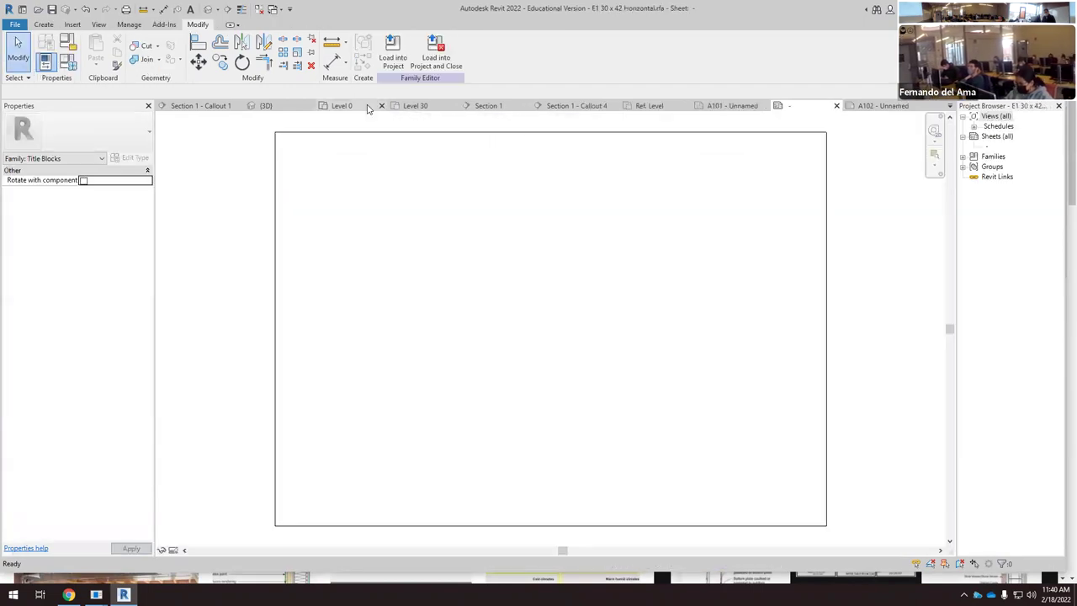
left_click(367, 107)
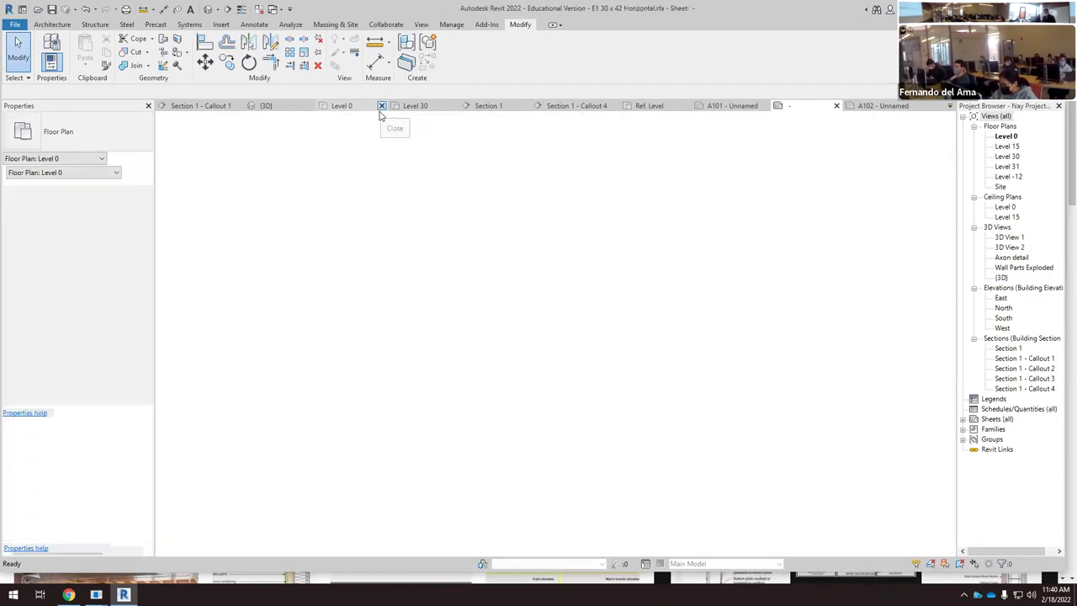
left_click(381, 107)
Step: Bring up the {3D} view showing the whole building
left_click(283, 107)
scroll(517, 503, "down", 5)
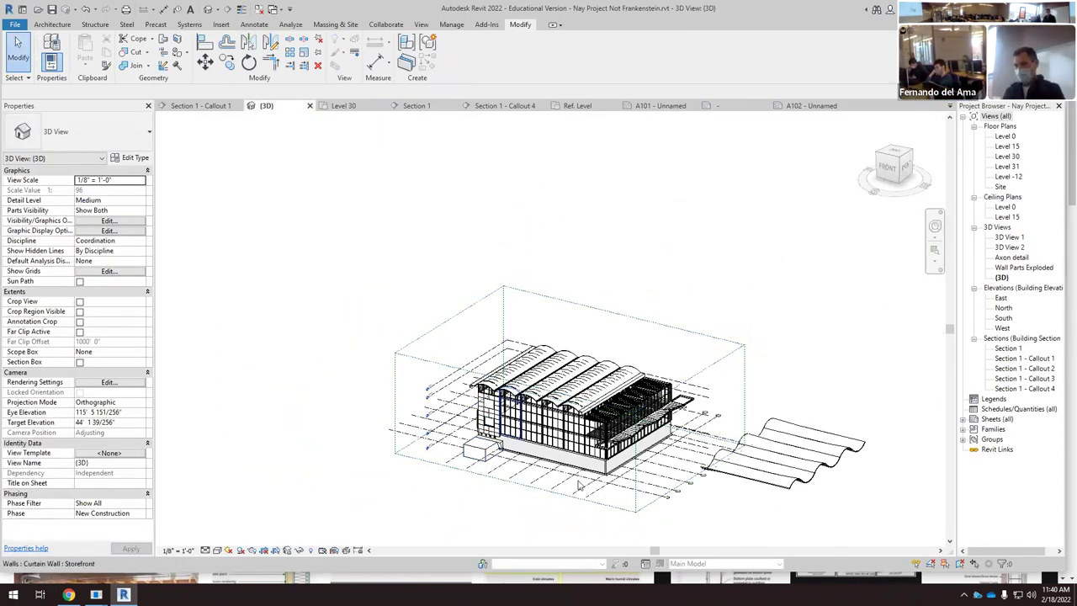
scroll(578, 486, "up", 3)
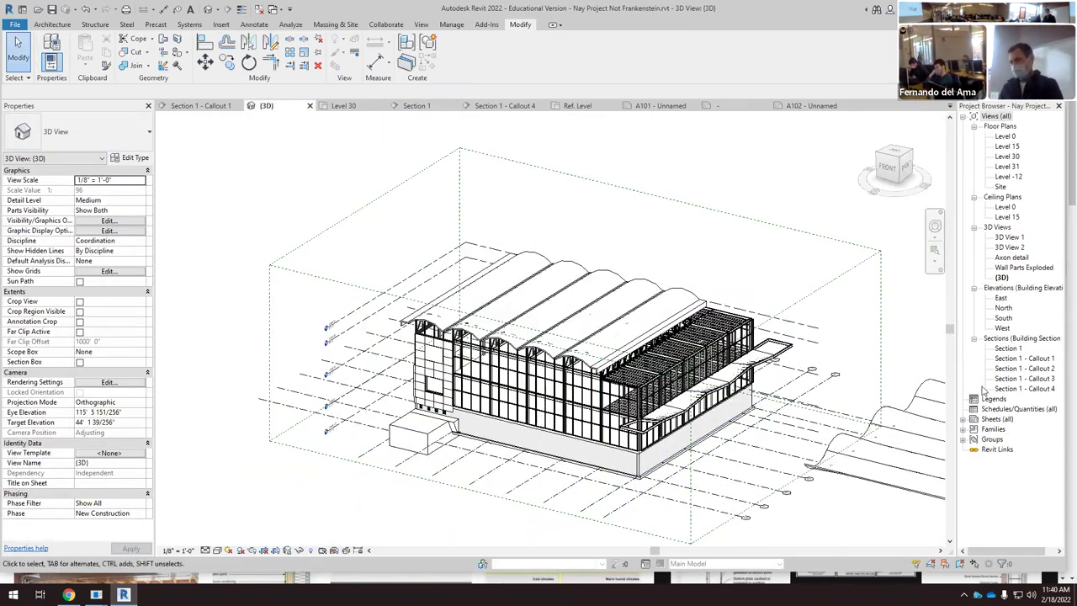
right_click(1001, 277)
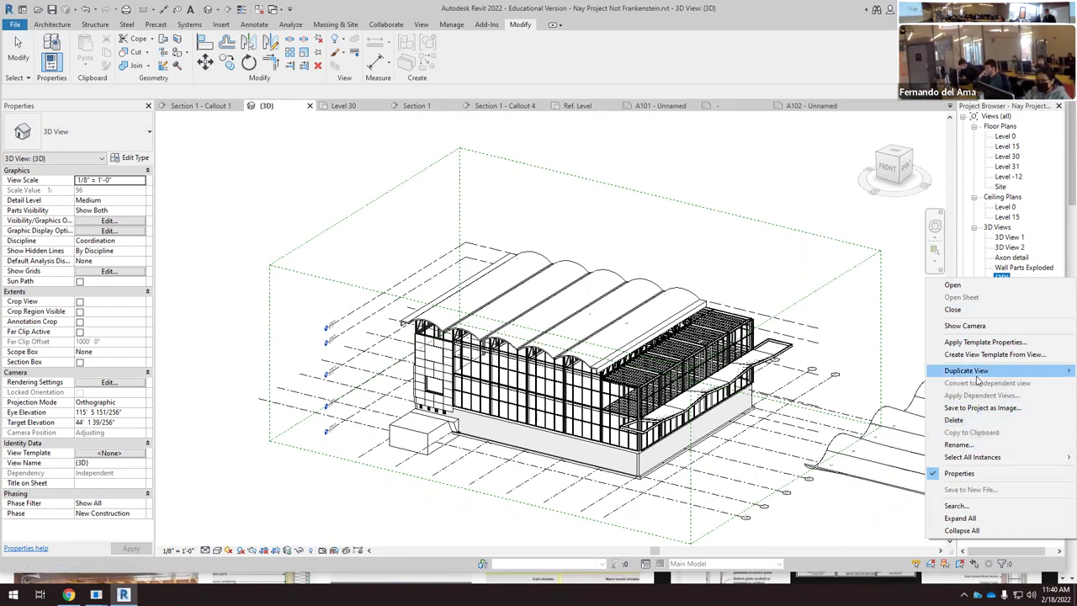
left_click(957, 444)
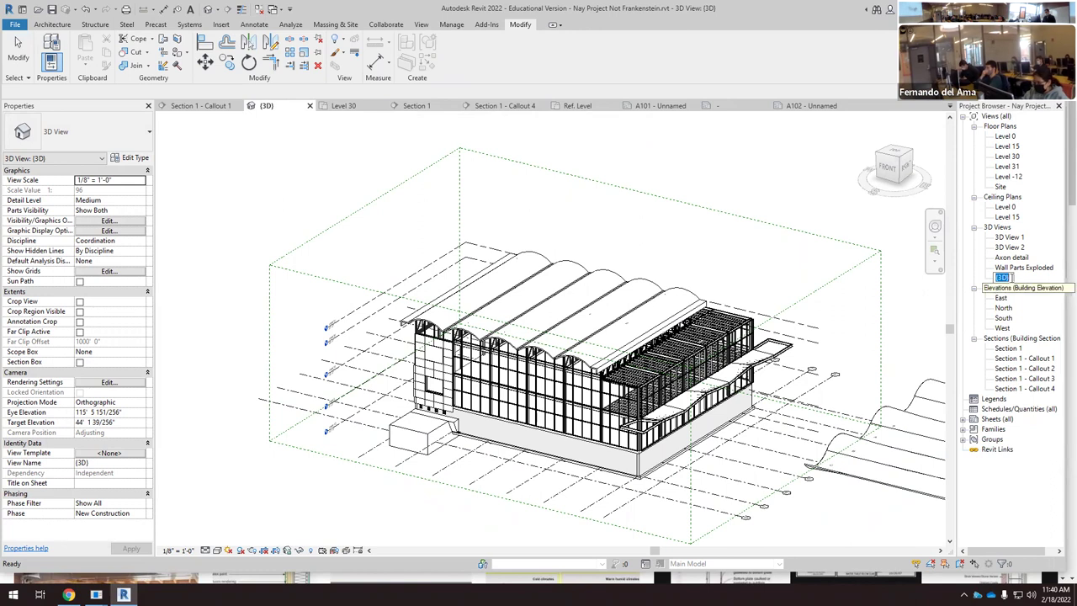
right_click(978, 278)
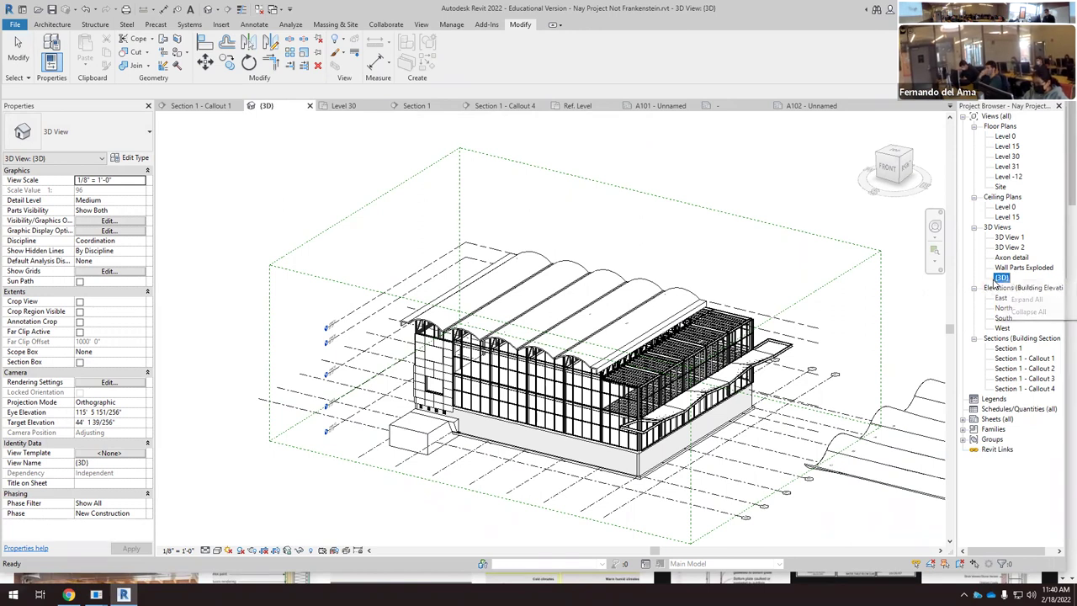
left_click(980, 279)
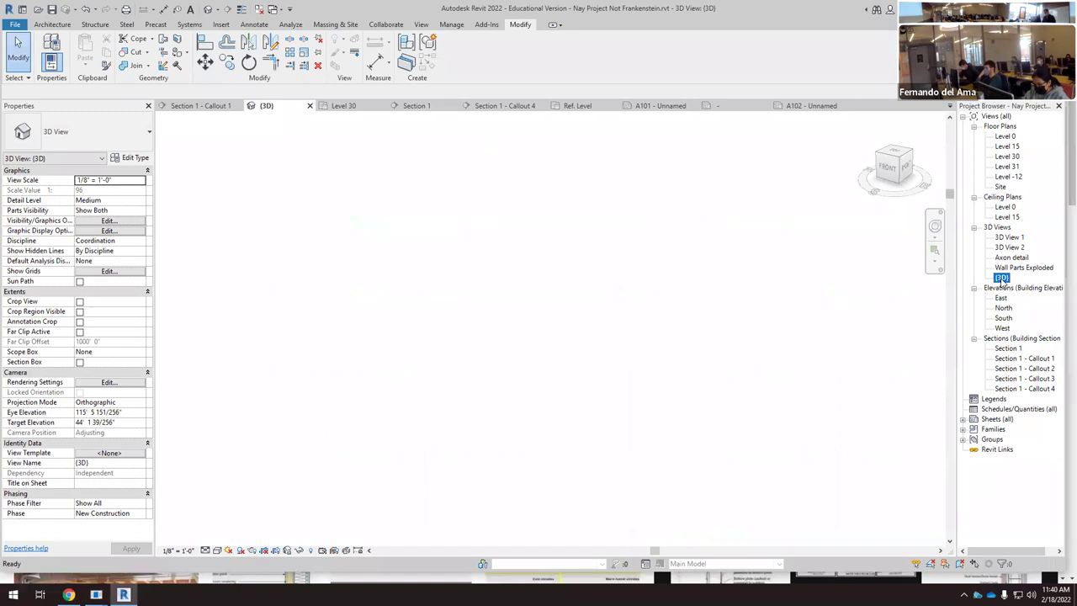
right_click(1001, 284)
left_click(664, 372)
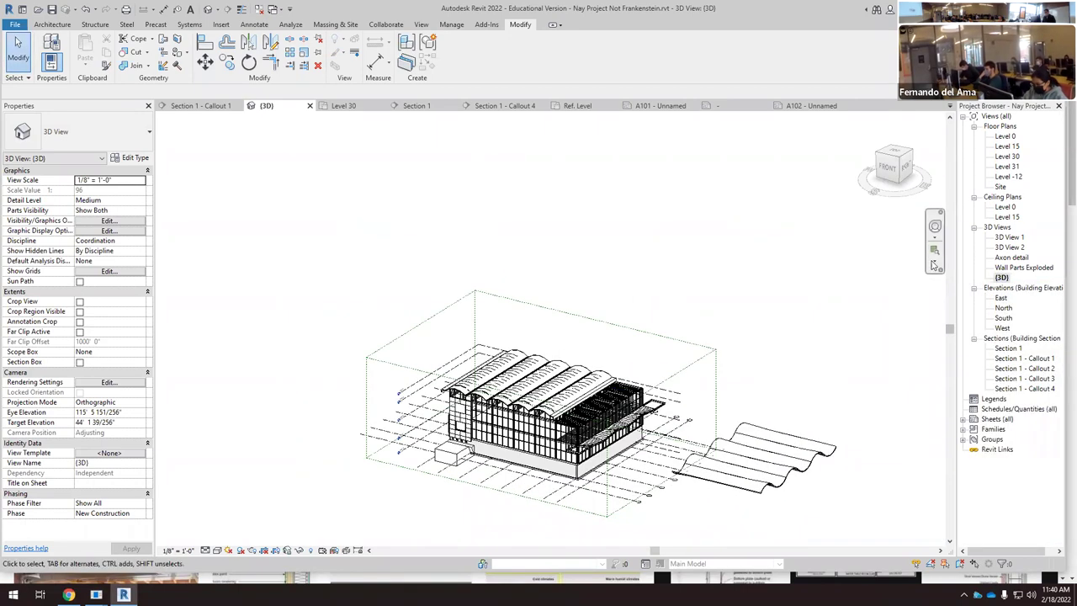
Step: Duplicate the {3D} view and rename the copy "section perspective"
right_click(1002, 279)
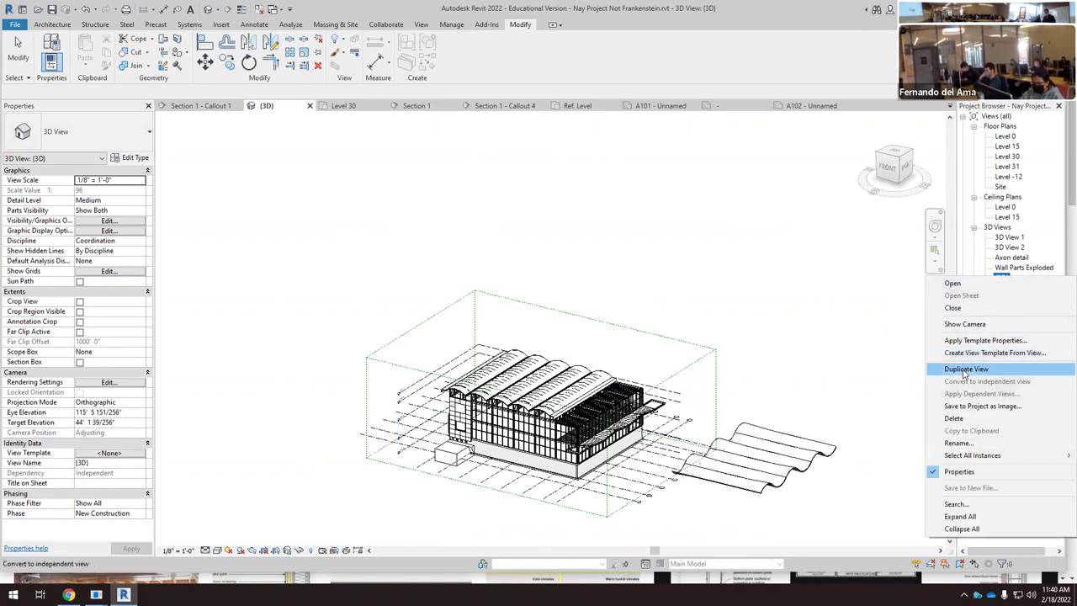
mouse_move(965, 372)
left_click(850, 381)
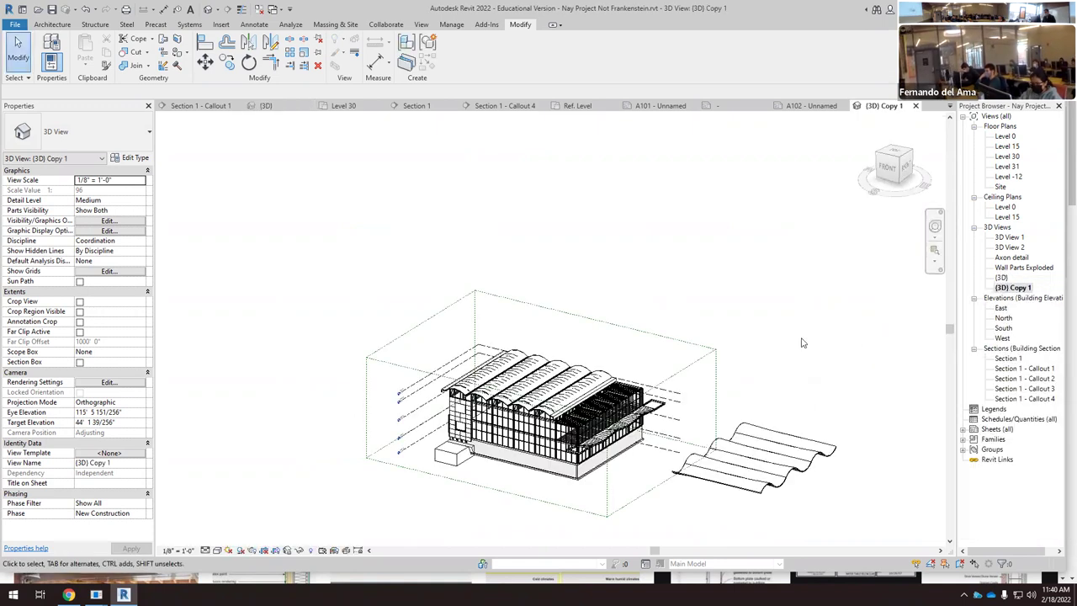
left_click(1012, 288)
key("F2")
type("S")
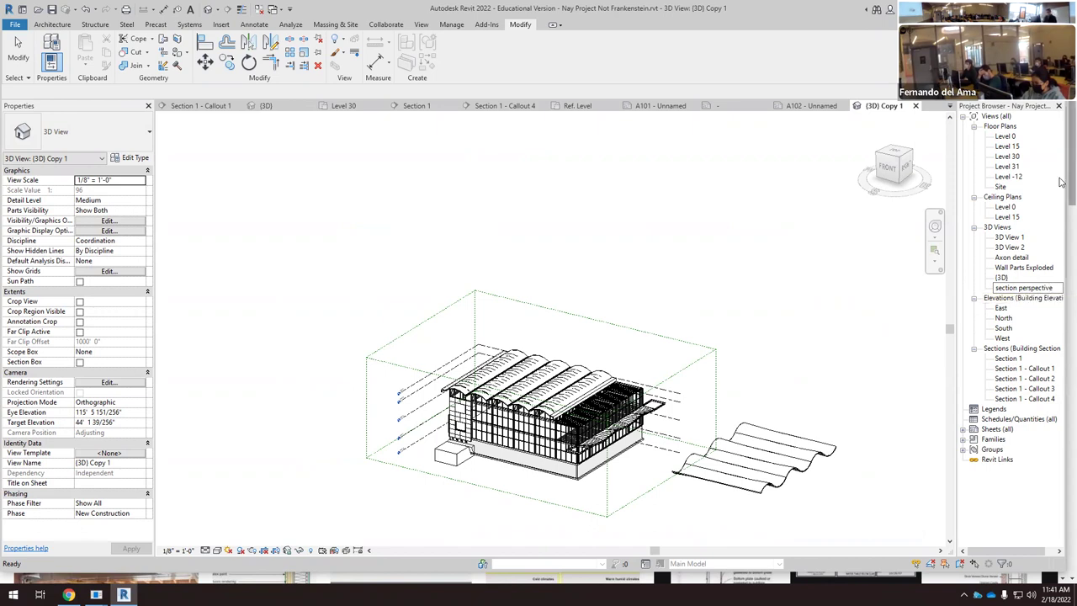
key("Return")
Step: Delete the stray wavy roof surface lying beside the building in the section perspective view
left_click(823, 461)
key("Delete")
scroll(645, 426, "up", 2)
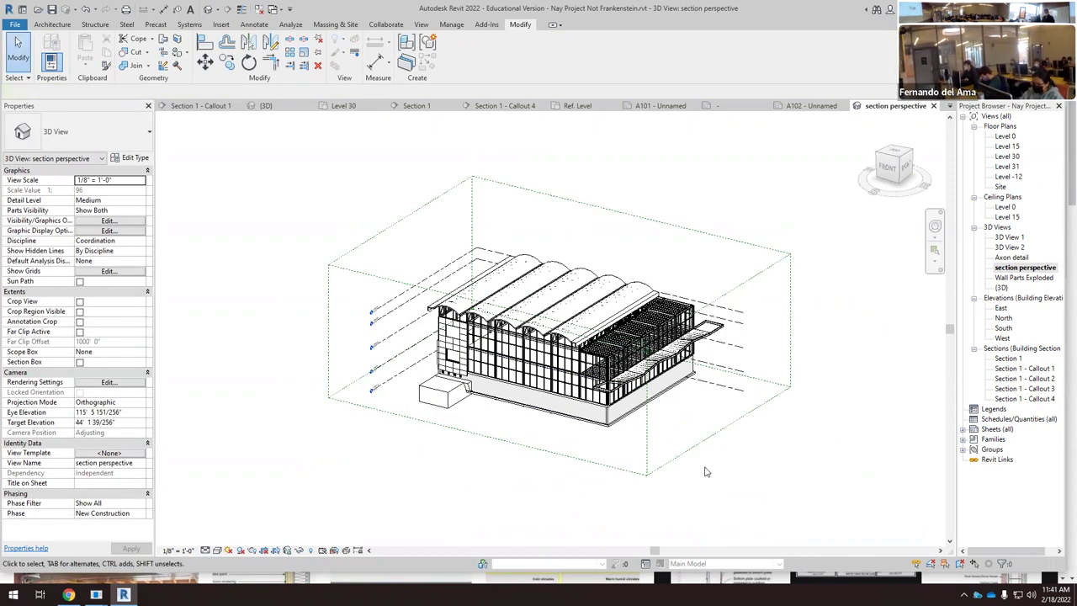
scroll(577, 370, "up", 4)
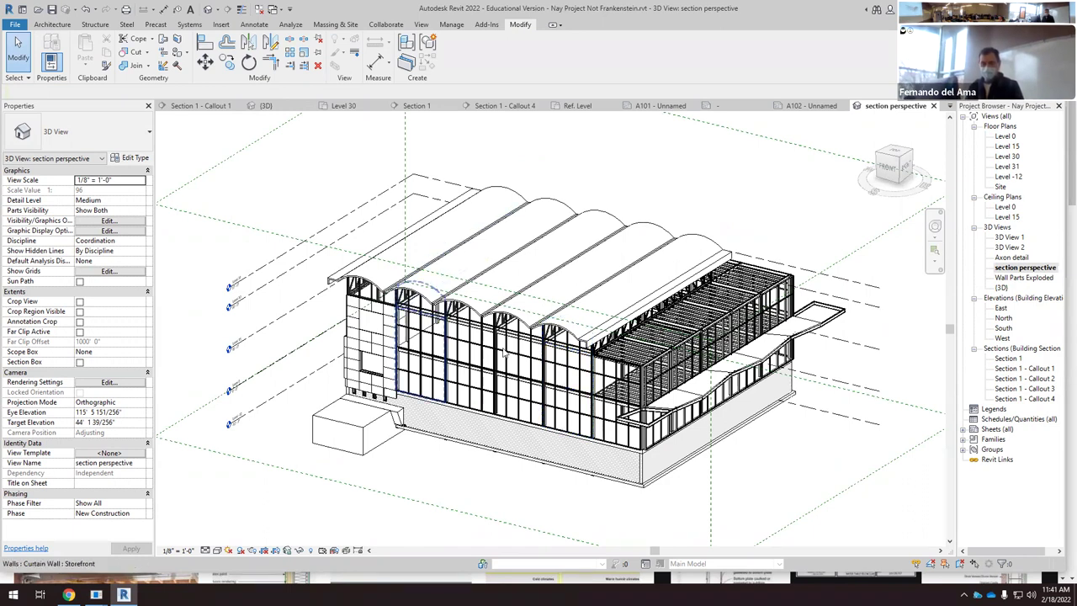
scroll(525, 352, "down", 2)
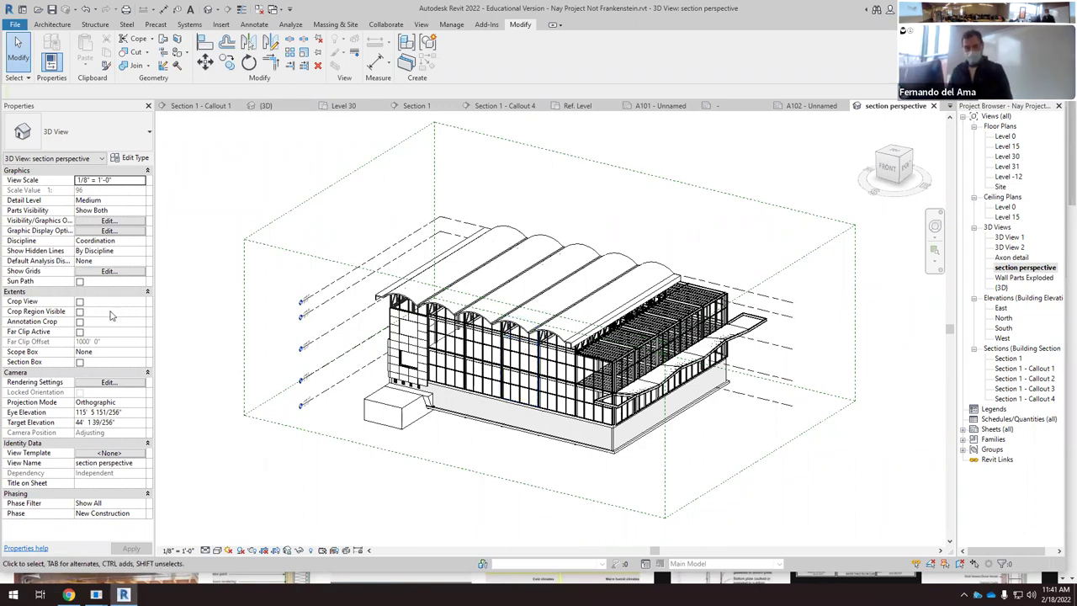
Step: Enable the section box in the section perspective view and pull its right-hand face inward to cut through the building and expose the interior
left_click(79, 362)
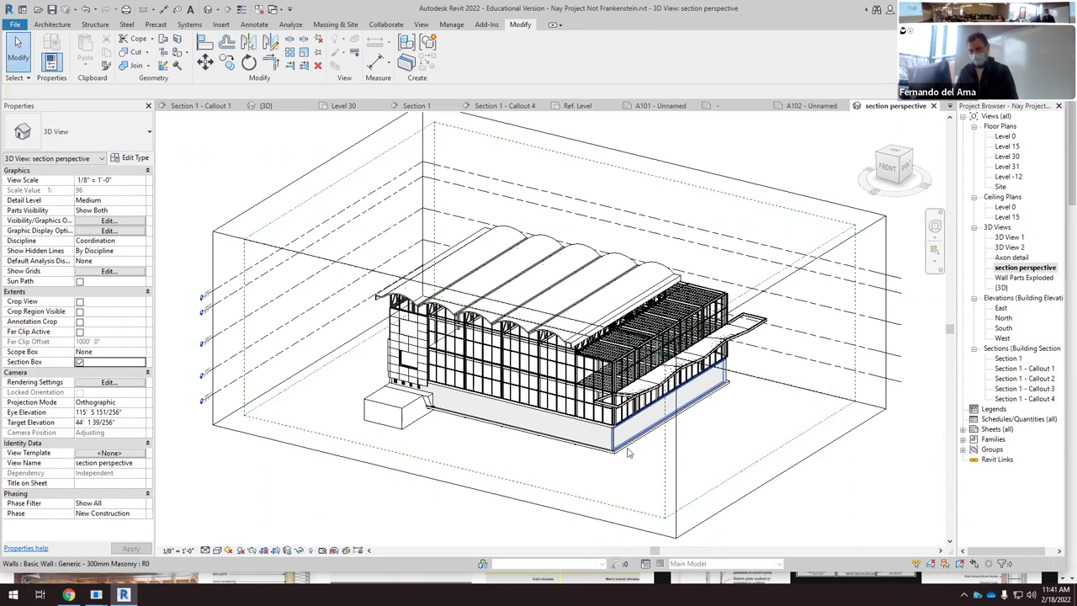
left_click(748, 502)
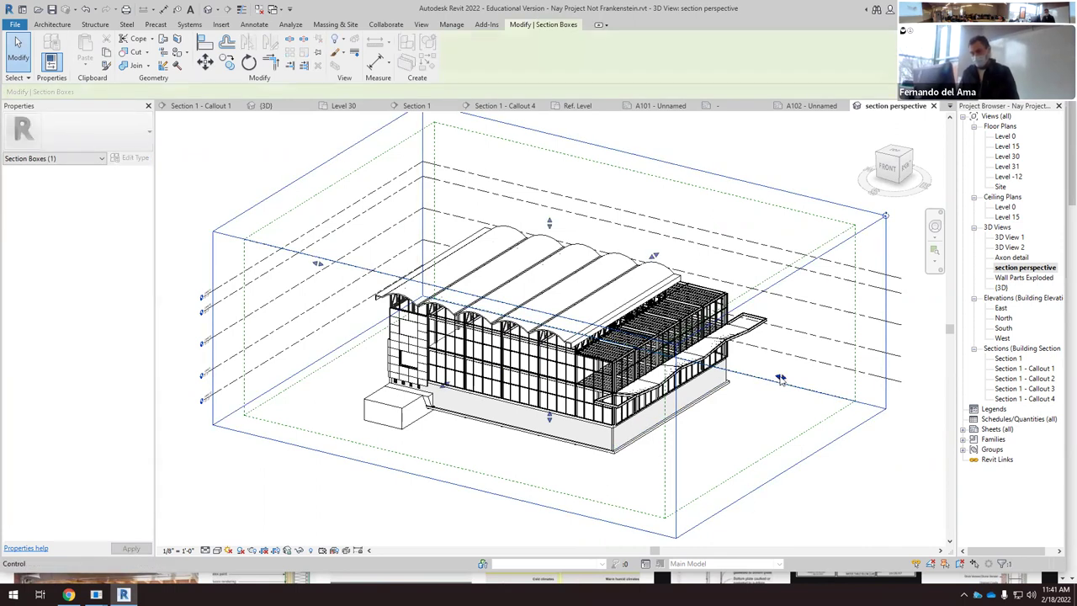
left_click_drag(781, 376, 545, 450)
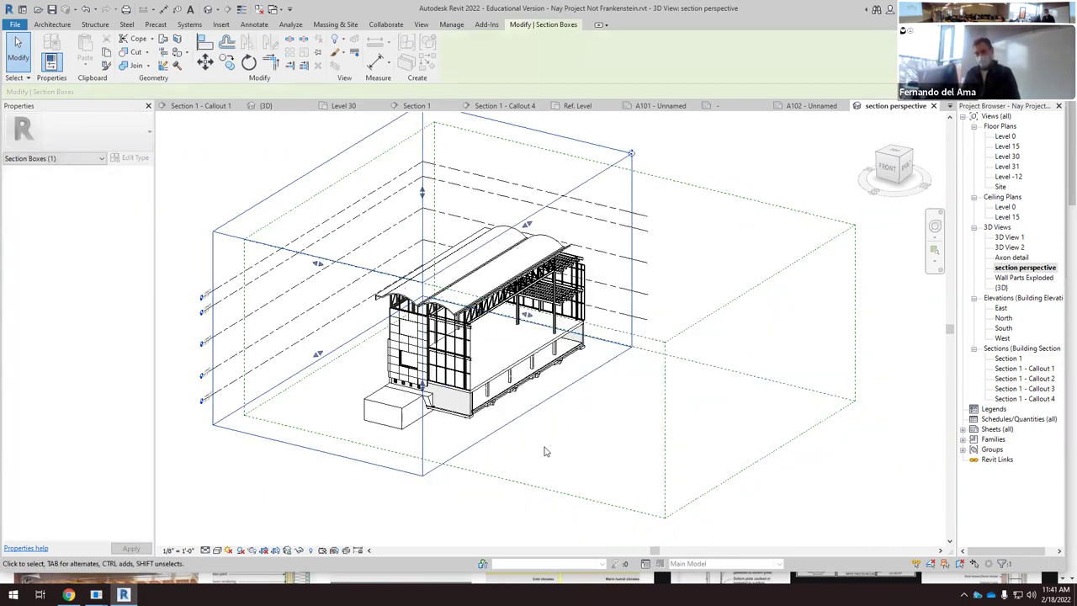
Step: Orient the cut building to the Right view, switch the projection to Perspective and frame the whole section
left_click(910, 170)
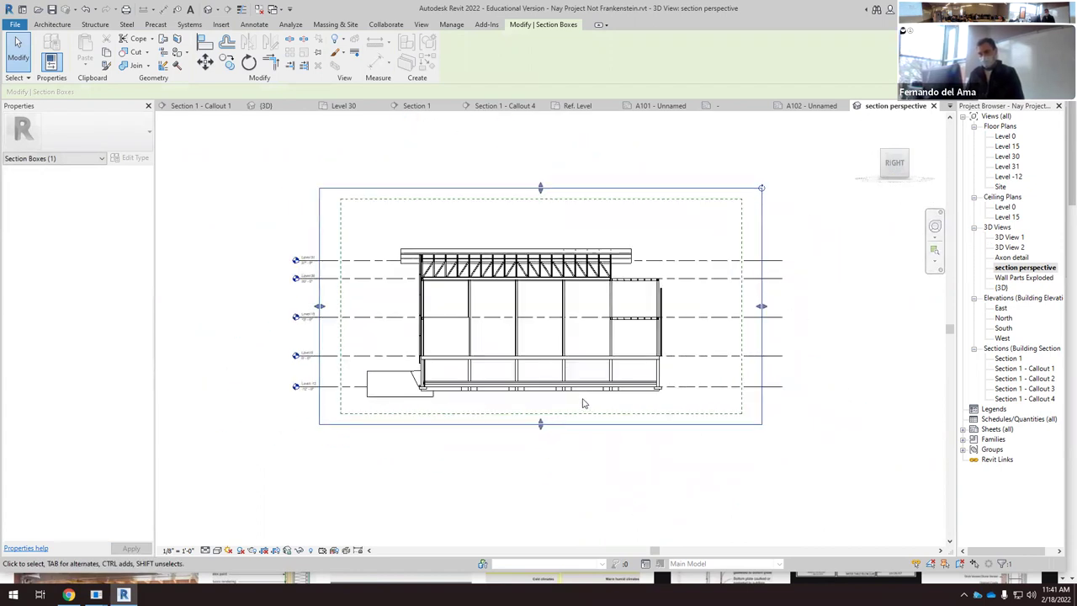
right_click(874, 161)
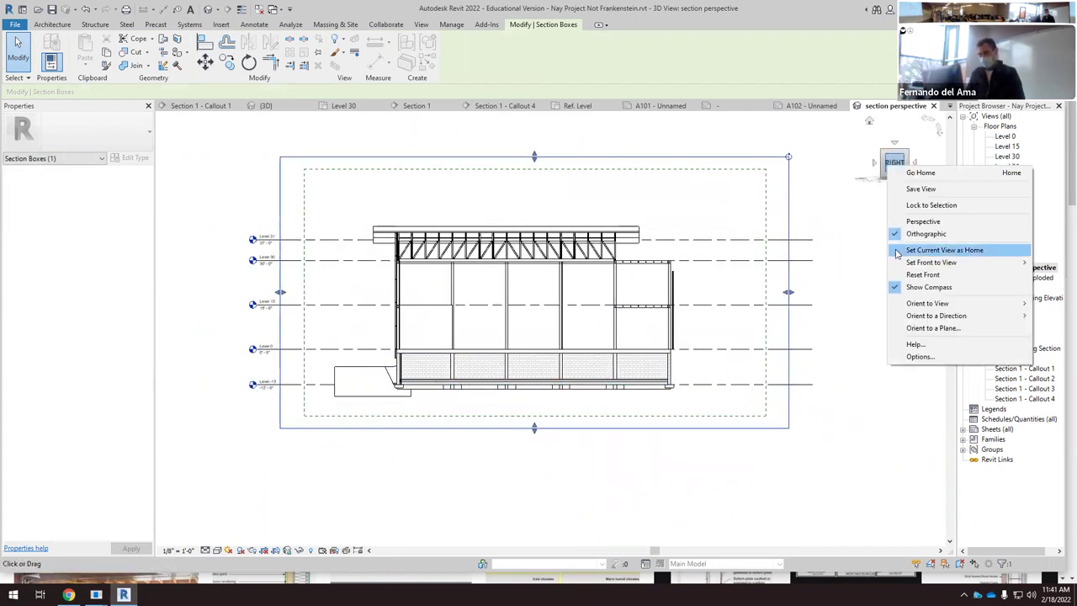
left_click(913, 222)
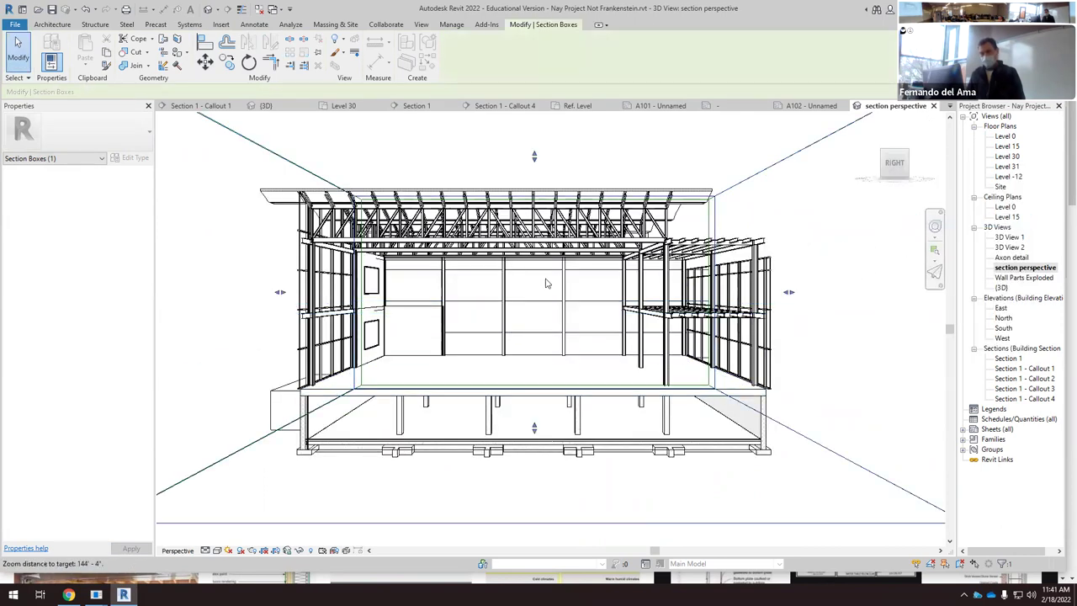
scroll(546, 281, "up", 3)
scroll(584, 291, "down", 2)
scroll(589, 298, "up", 1)
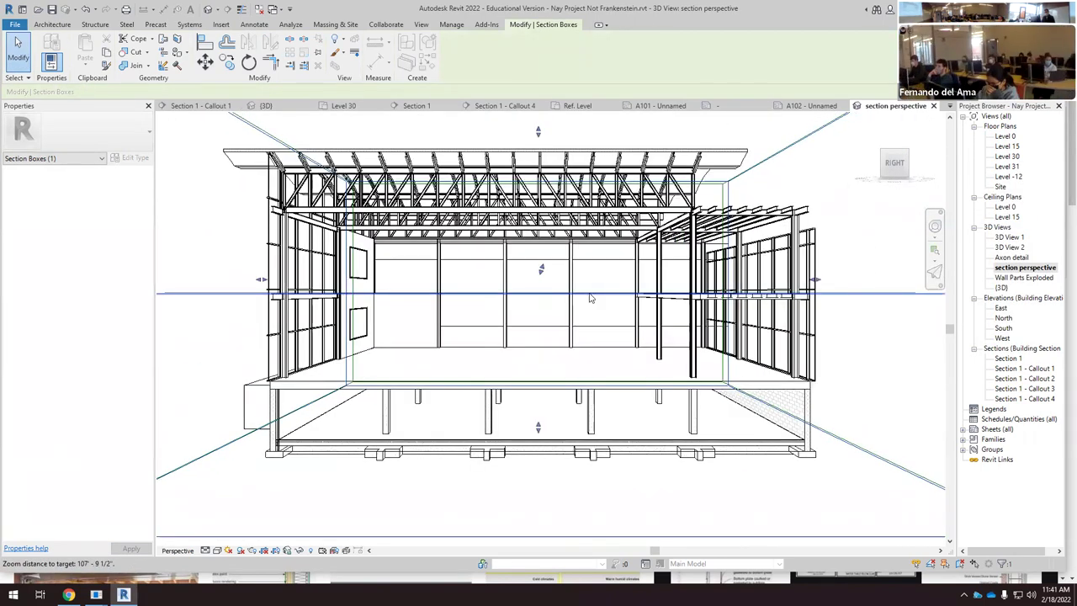
scroll(547, 313, "up", 3)
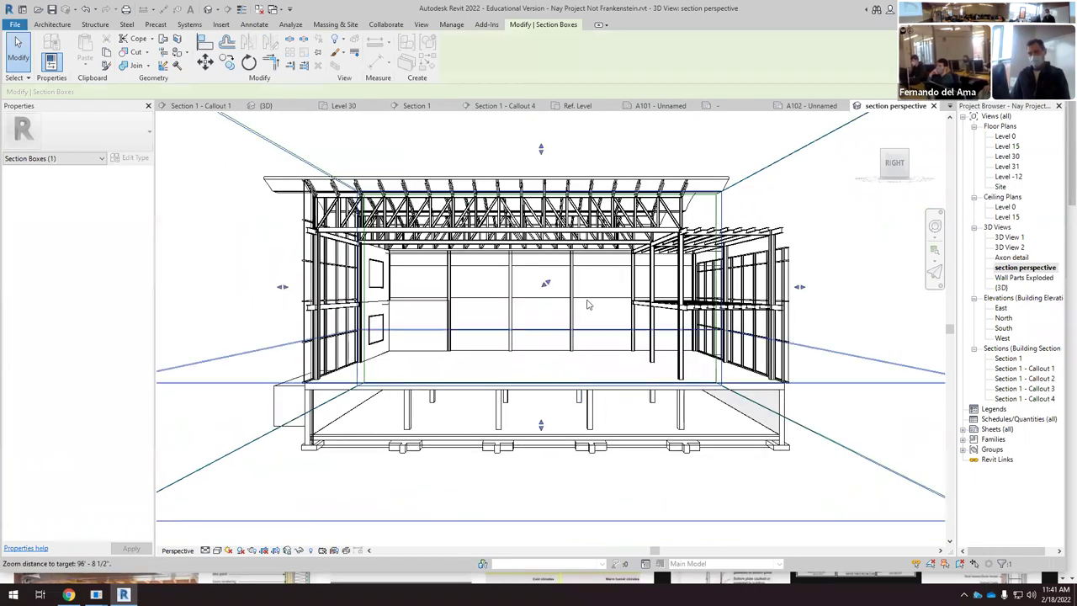
scroll(620, 305, "down", 1)
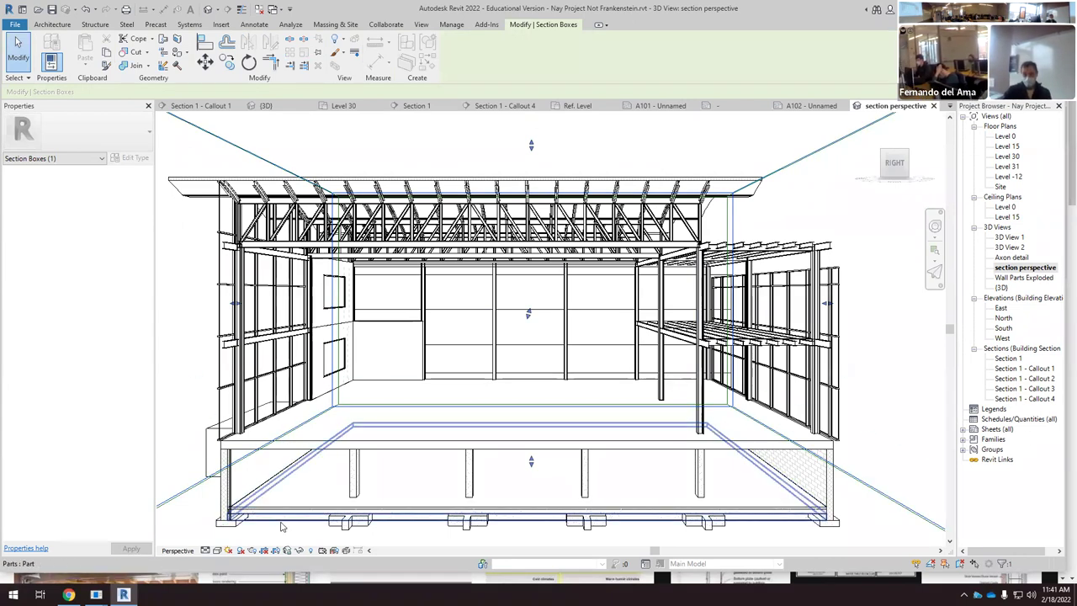
Step: Turn on cast shadows and ambient shadows in the view's graphic display options
left_click(217, 550)
left_click(261, 476)
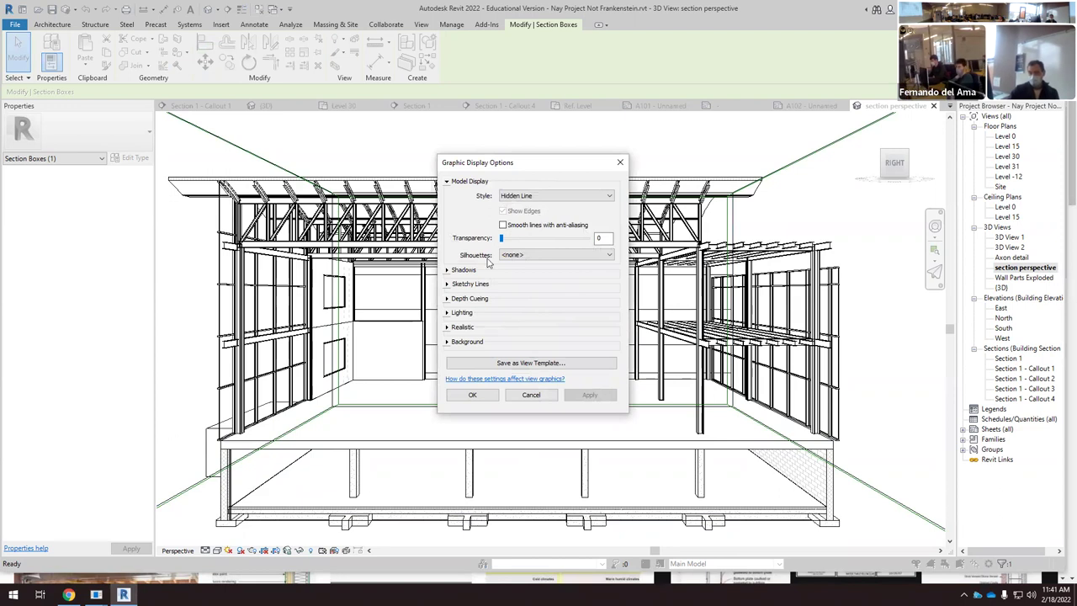
left_click(447, 270)
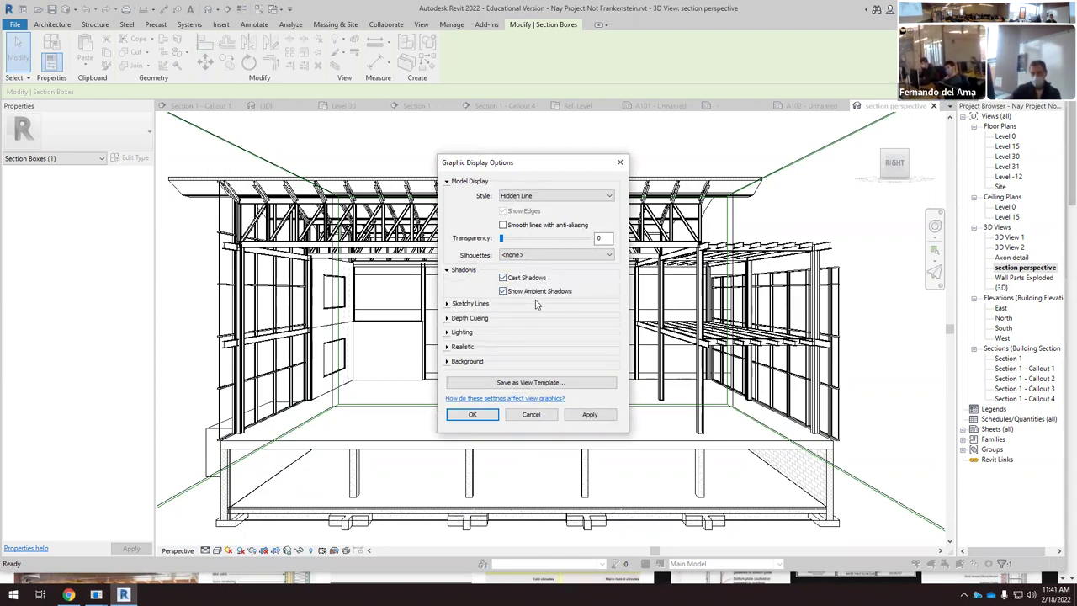
left_click(590, 415)
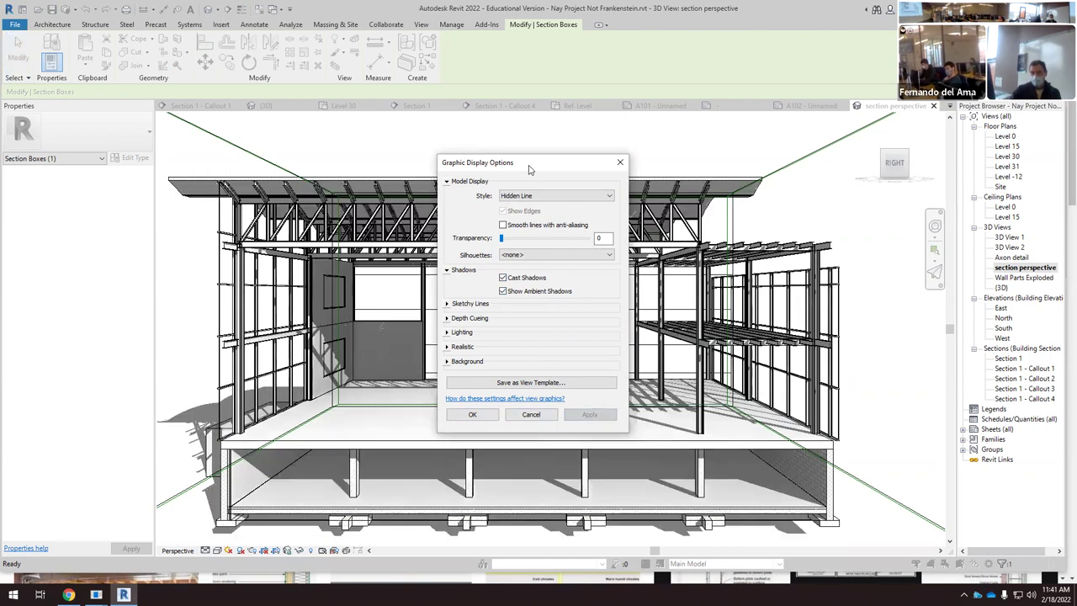
left_click_drag(538, 169, 764, 134)
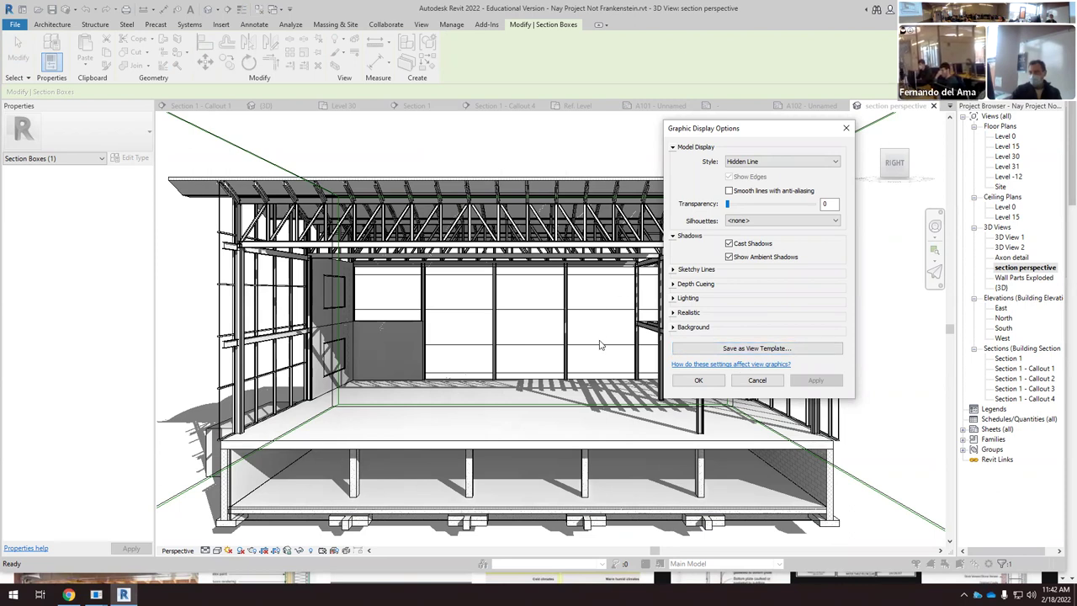
Step: Apply the Consistent Colors style to the section perspective view
left_click(729, 256)
left_click(834, 161)
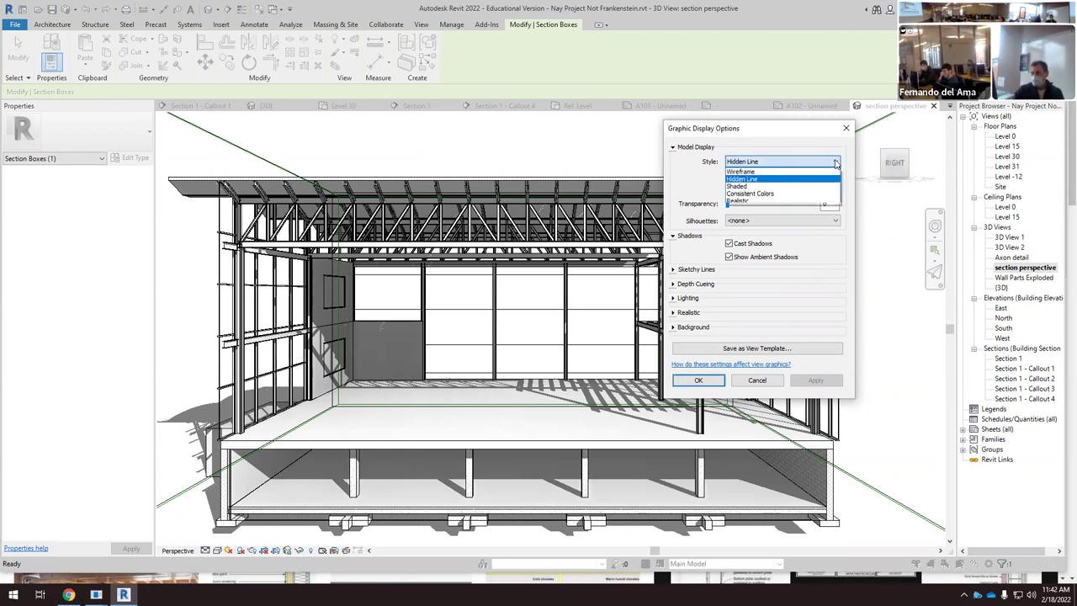
left_click(771, 194)
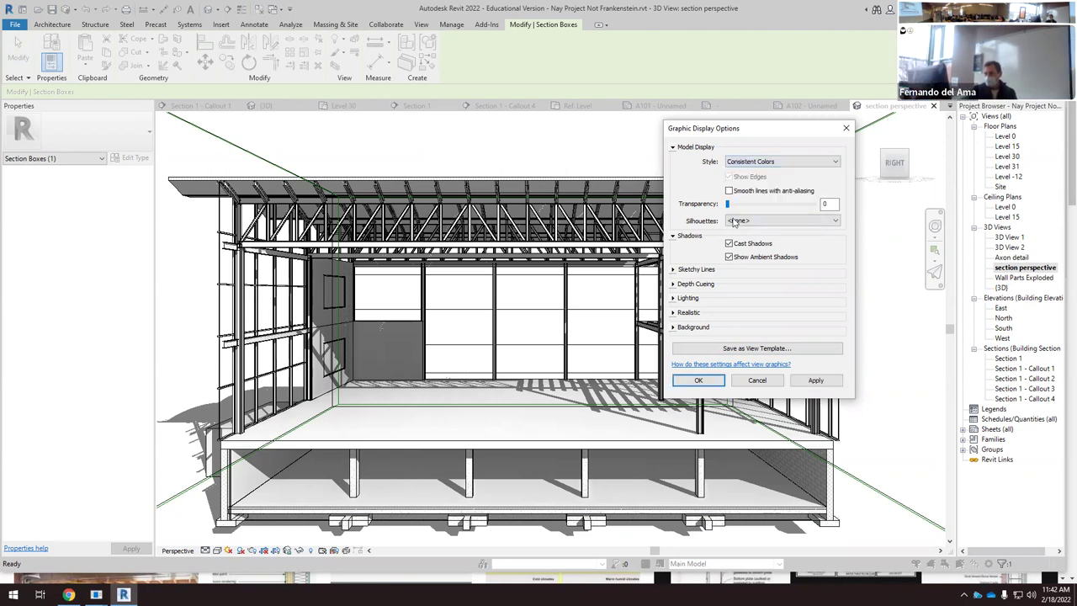
left_click(815, 380)
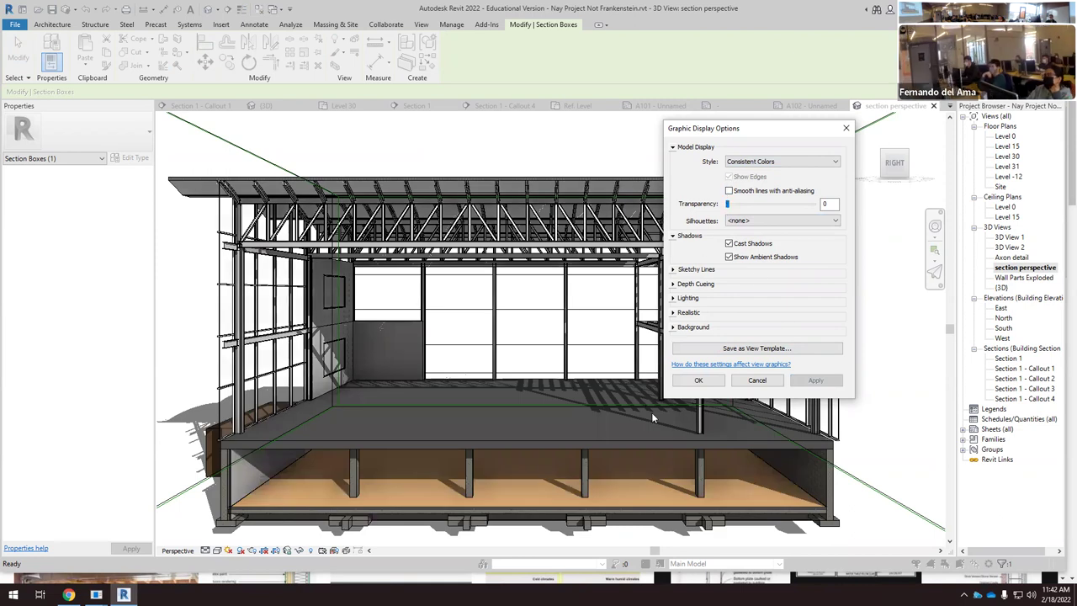
left_click(672, 313)
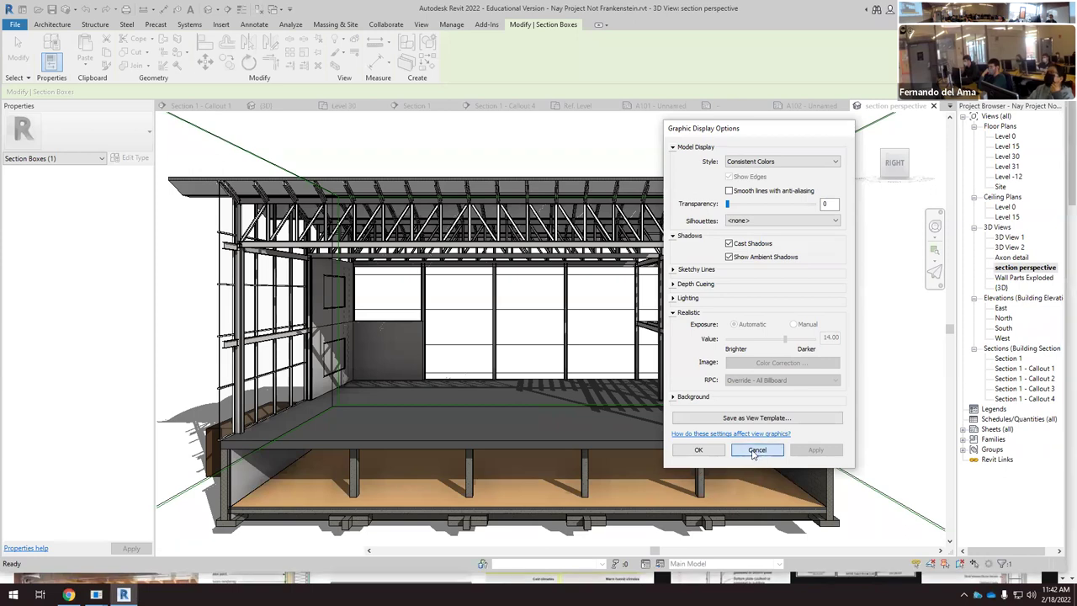
left_click(757, 450)
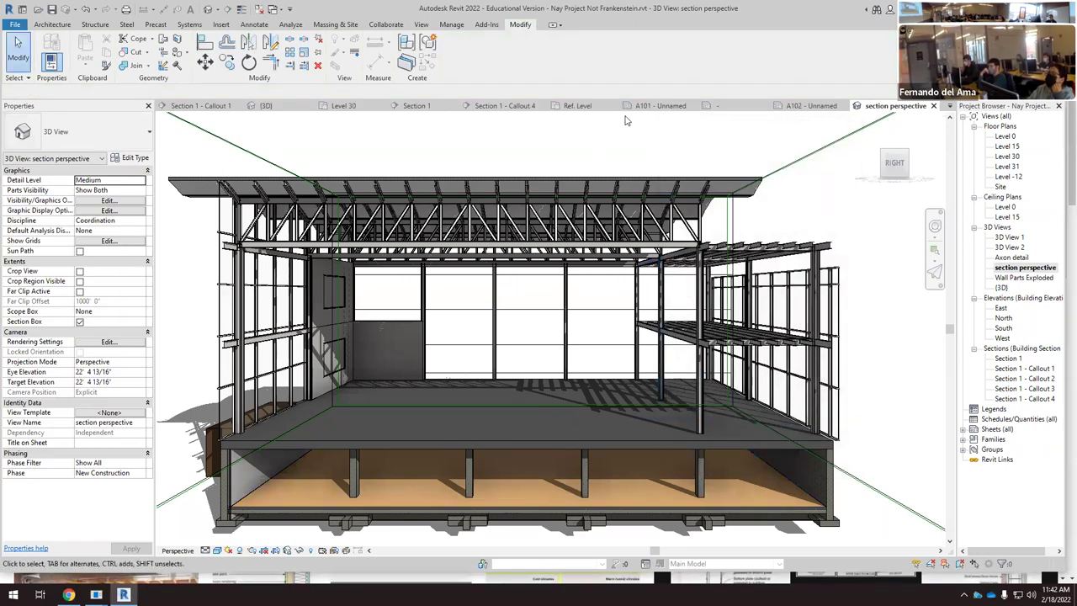
Step: Smooth the view's lines with anti-aliasing and set the silhouettes to <Thin Lines>
left_click(217, 550)
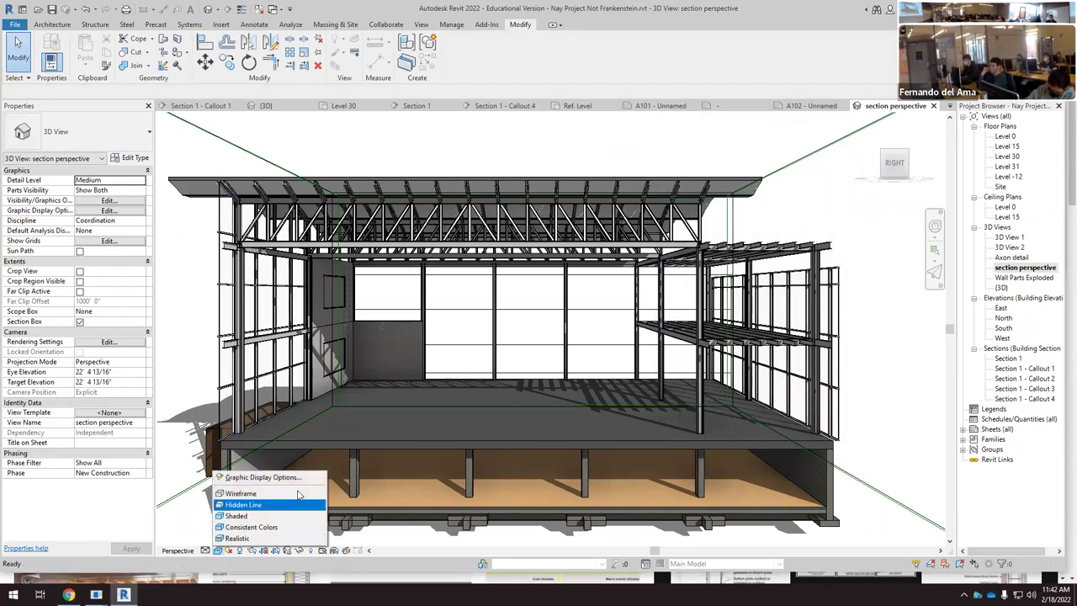
left_click(248, 408)
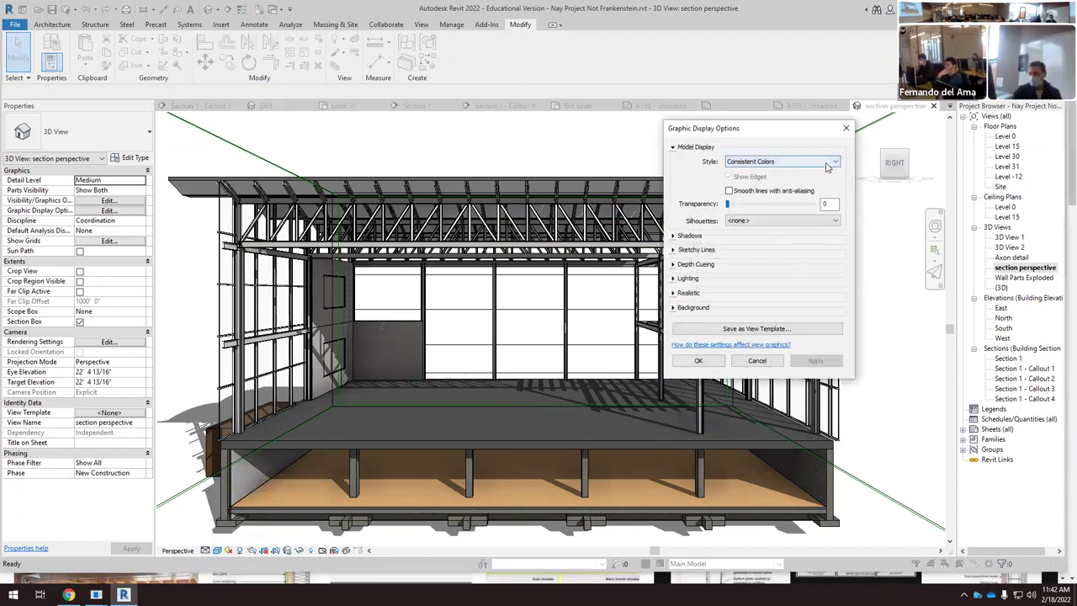
left_click(728, 191)
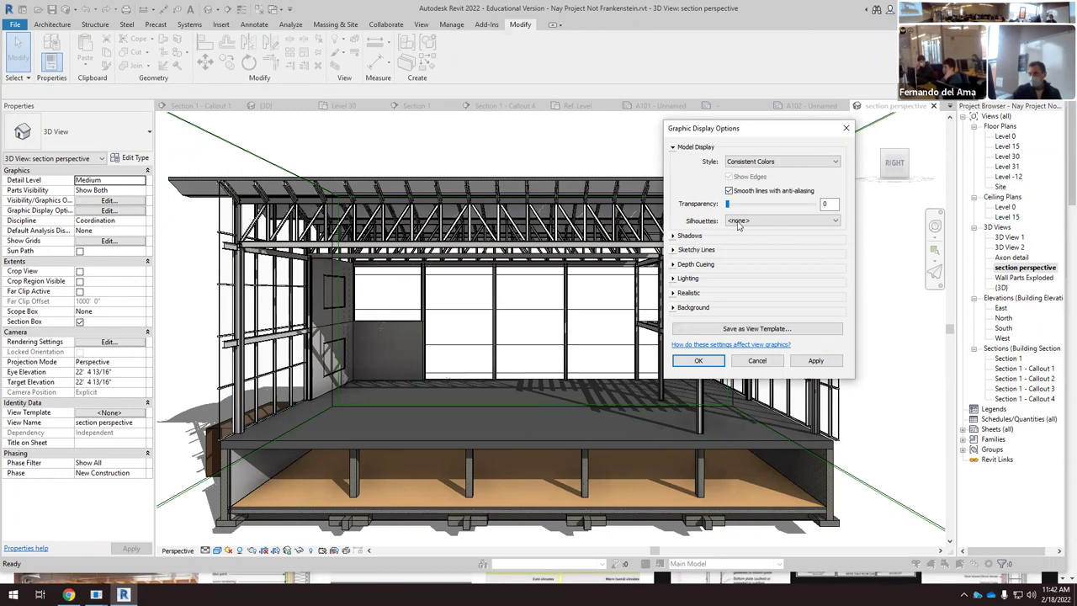
left_click(831, 221)
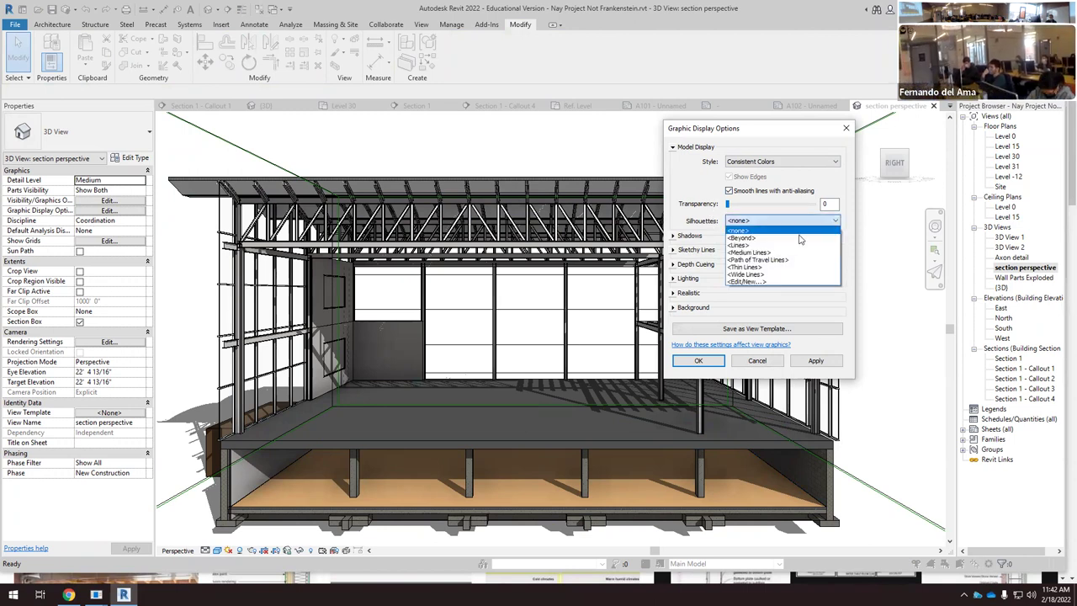
left_click(745, 266)
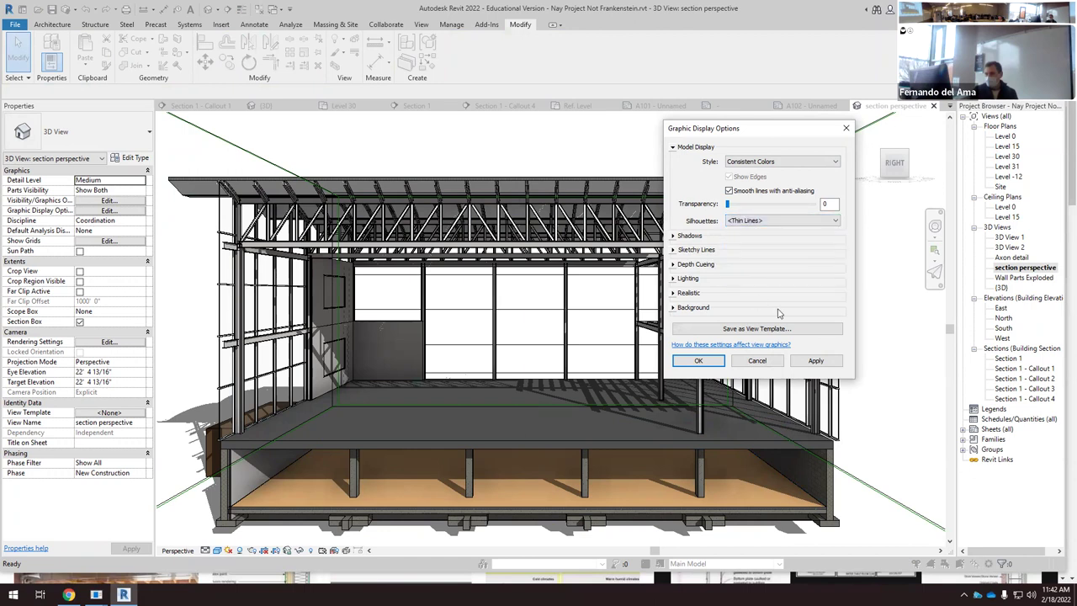
left_click(815, 361)
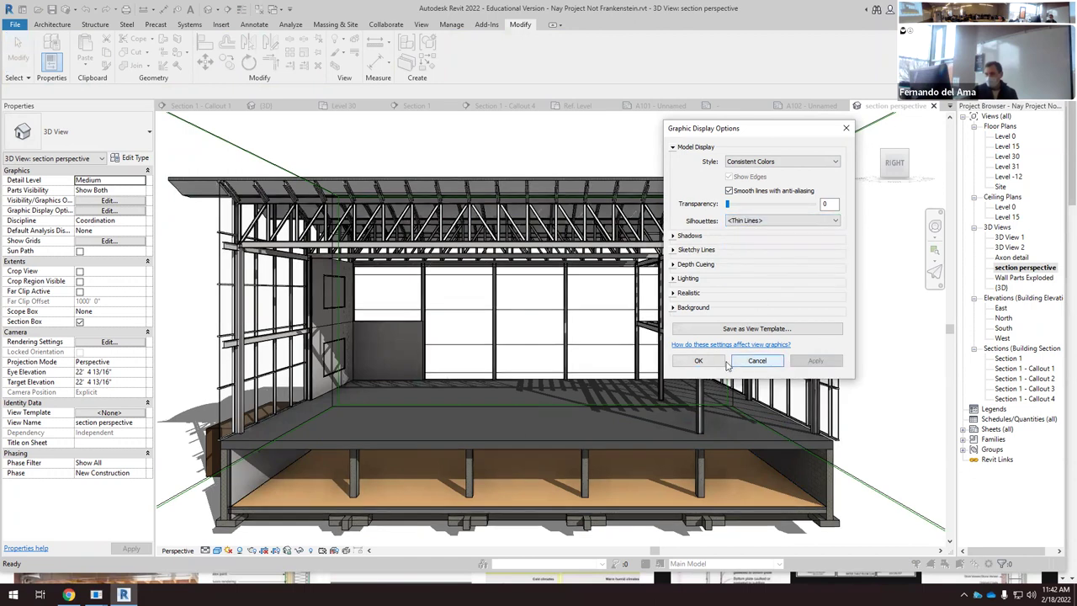
left_click(698, 359)
Step: Reframe the section perspective from a lower eye level and raise the ambient light to 40
scroll(483, 283, "up", 2)
scroll(609, 256, "up", 2)
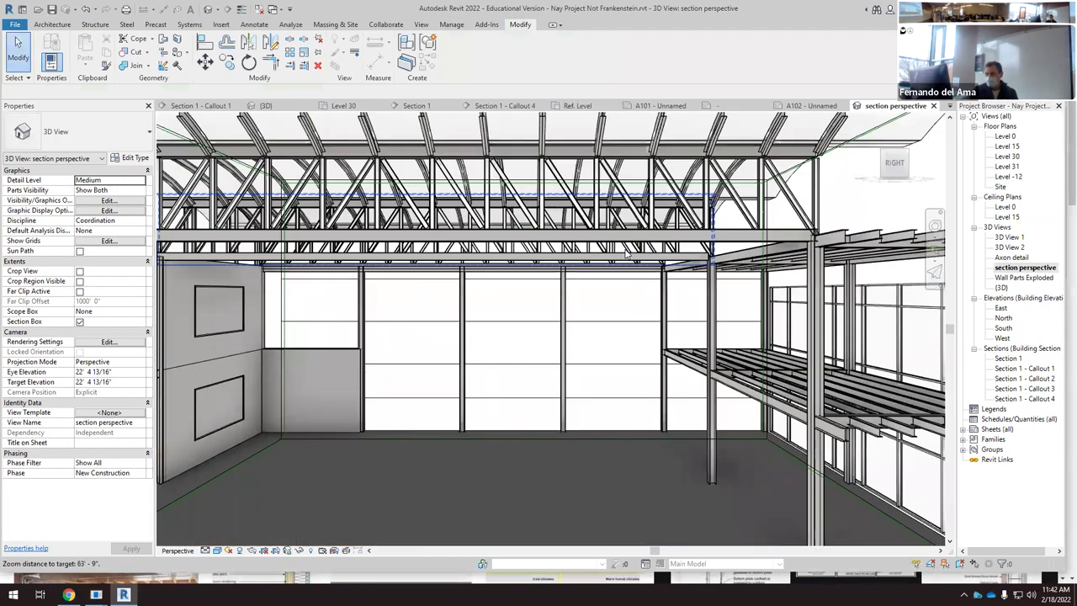
scroll(631, 259, "down", 3)
scroll(631, 259, "down", 2)
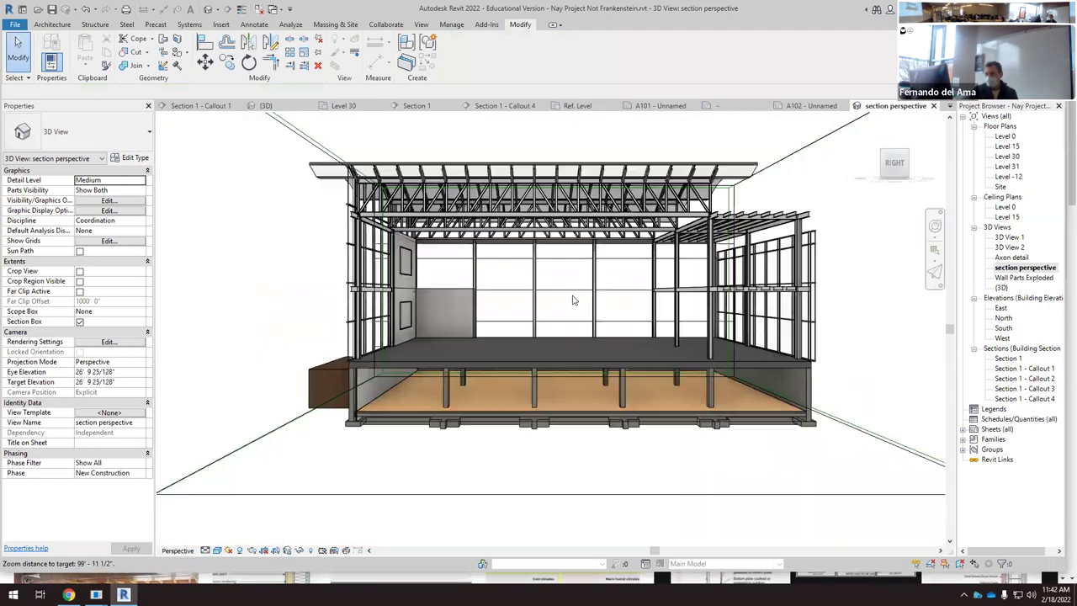
middle_click_drag(572, 300, 331, 388, "shift")
left_click(217, 550)
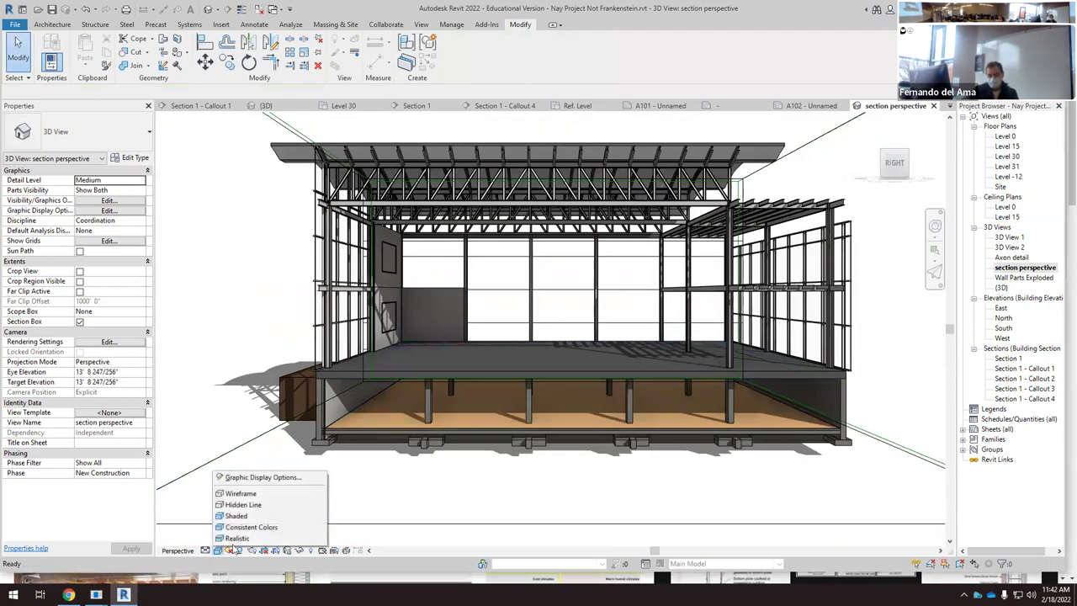
left_click(261, 476)
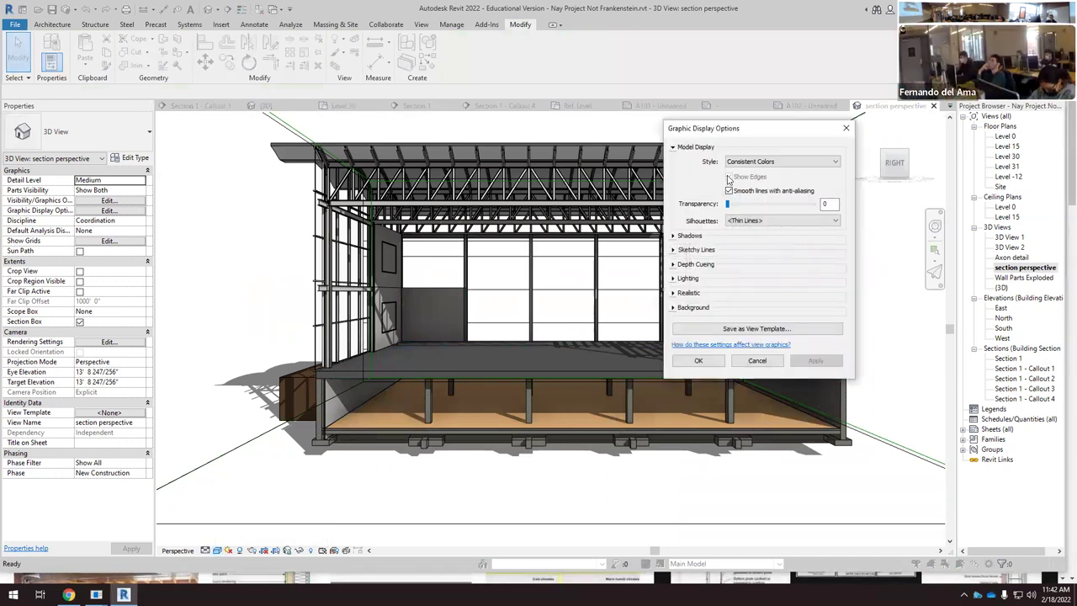
left_click(673, 280)
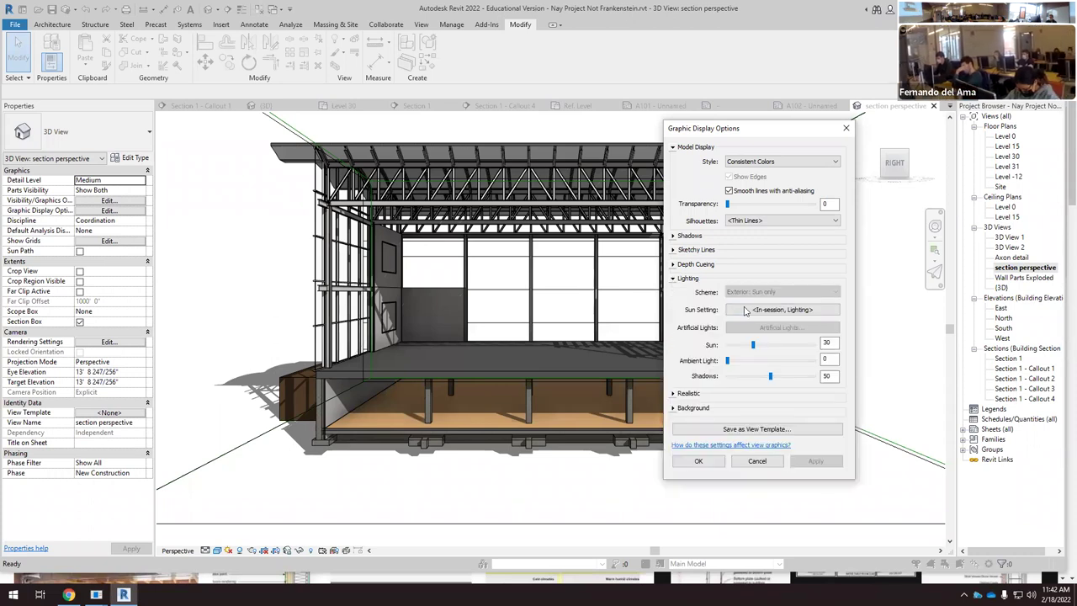
left_click_drag(726, 362, 760, 360)
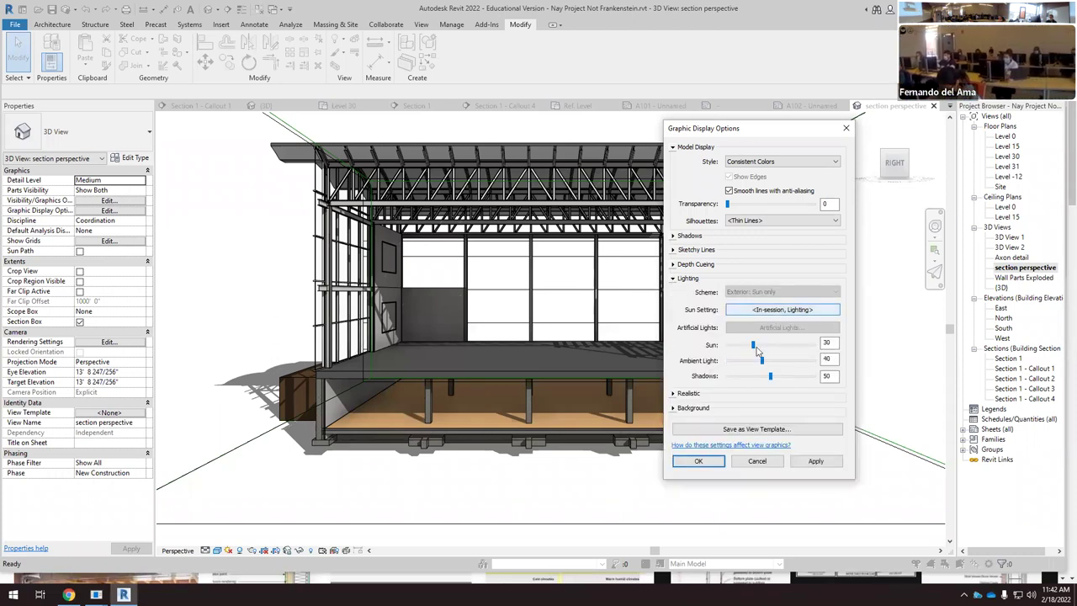
left_click(814, 462)
left_click(698, 461)
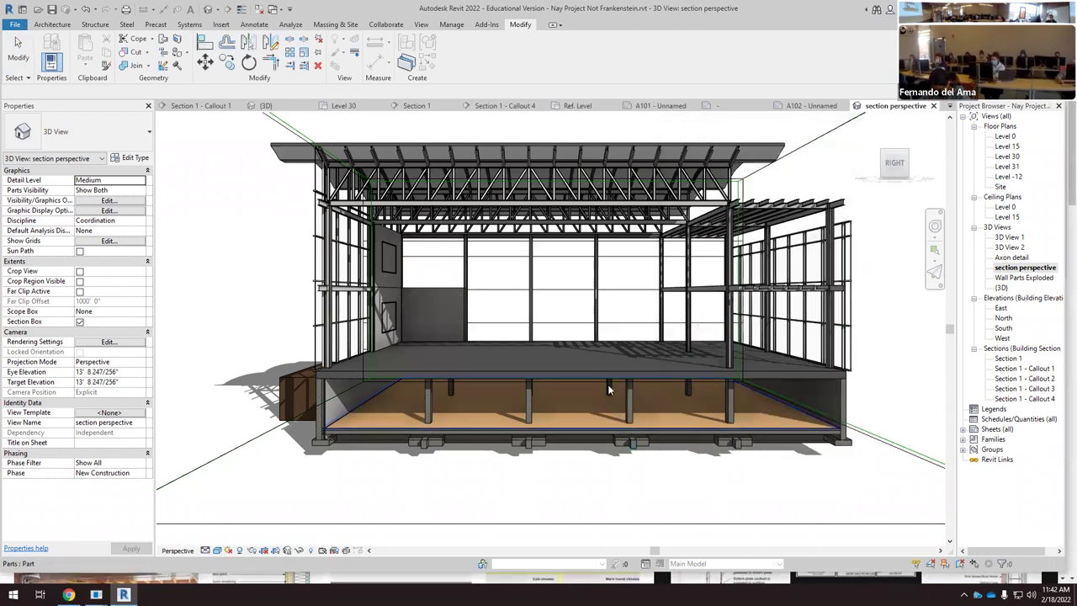
Step: Change the section perspective's display style to Shaded and apply it
left_click(216, 550)
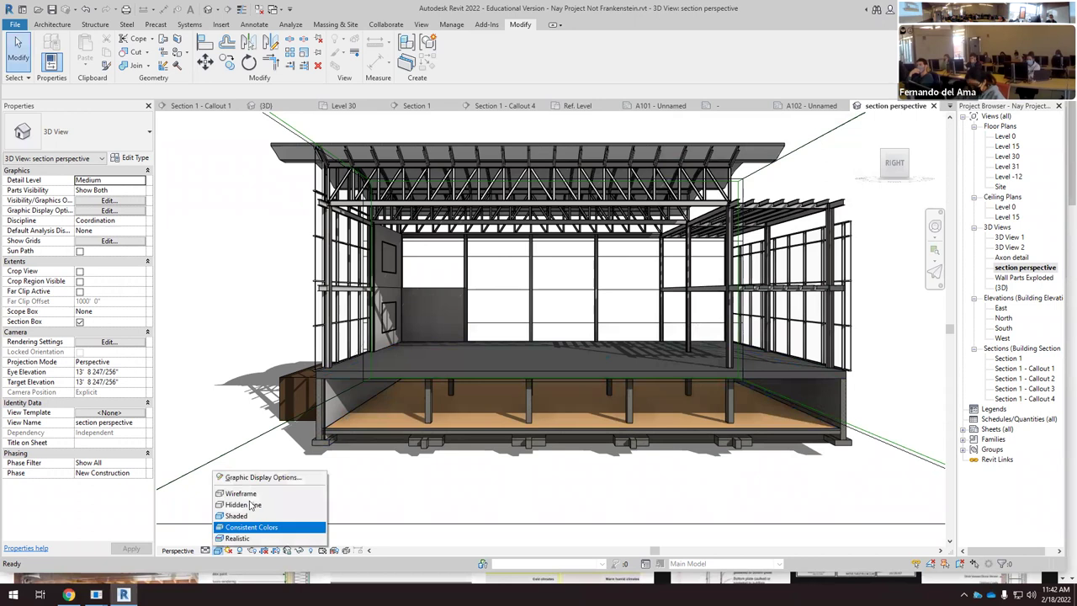
left_click(253, 477)
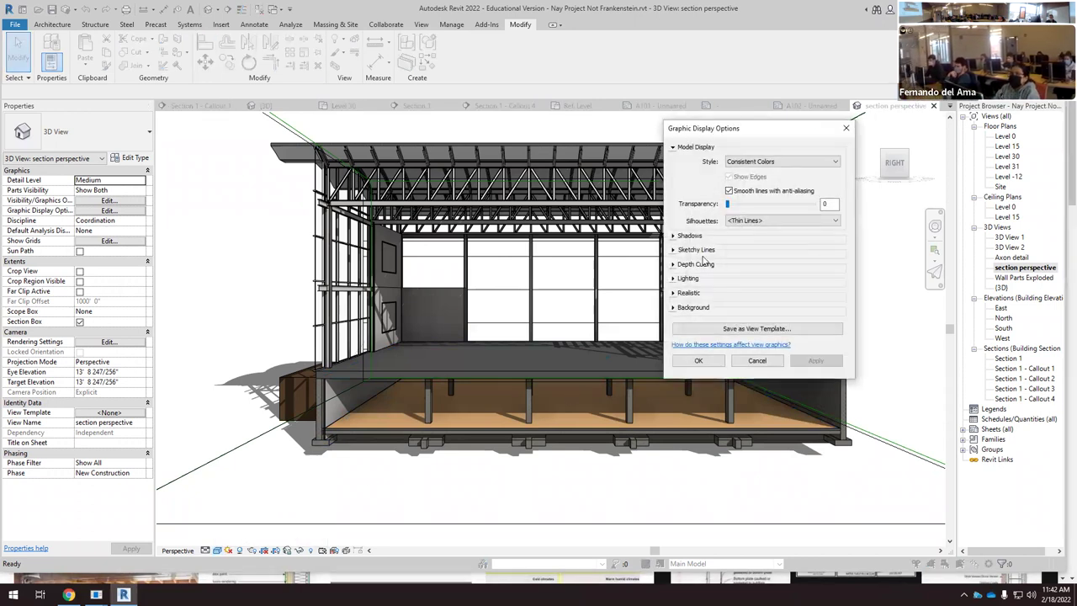
left_click(833, 163)
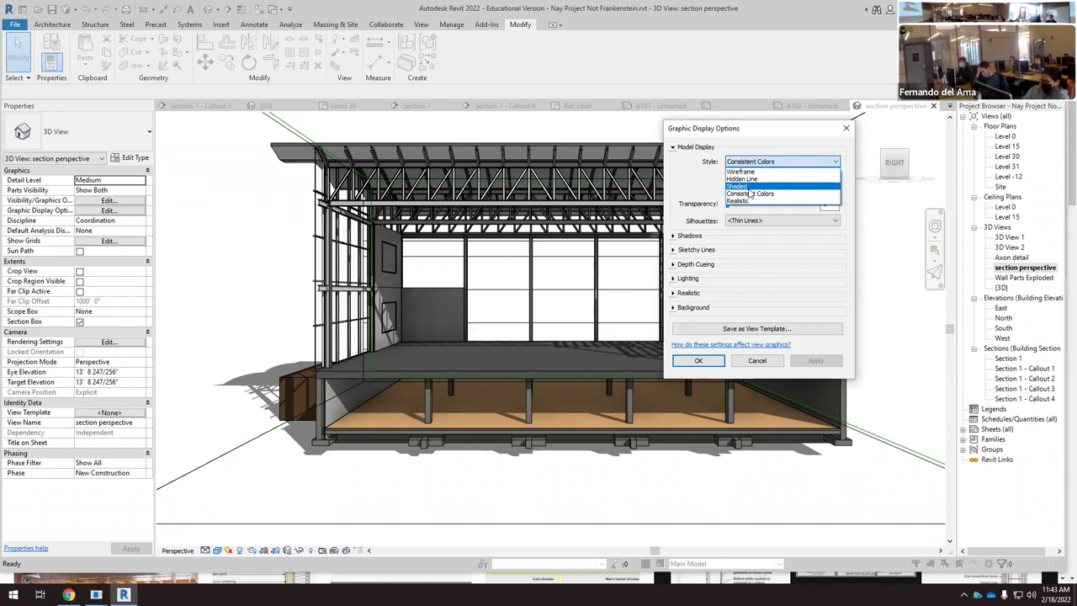
left_click(749, 187)
left_click(815, 361)
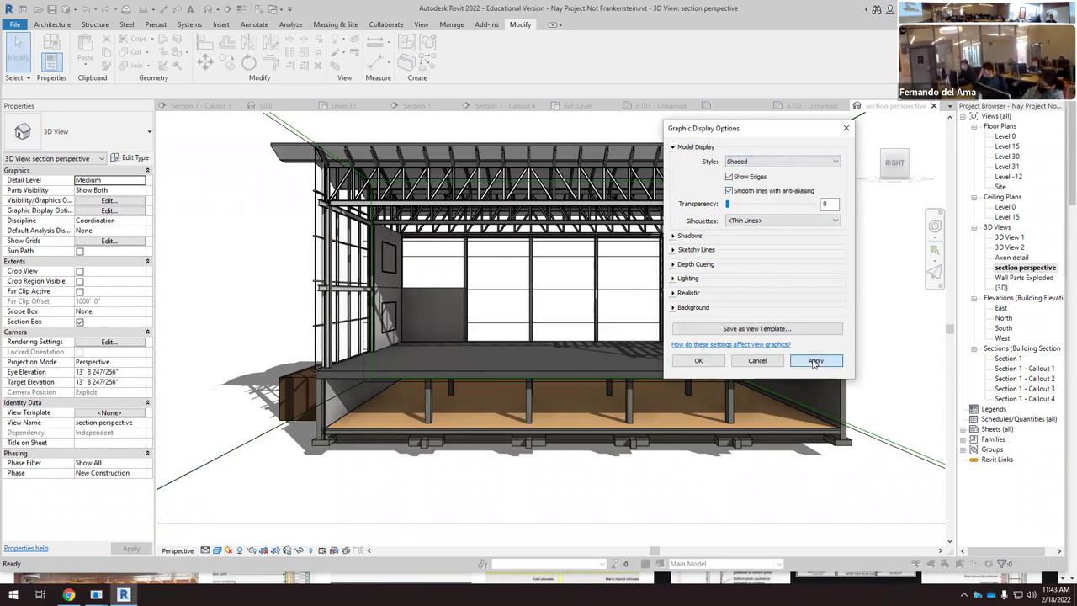
Step: Set the section perspective view's display style to Hidden Line and accept the graphic display options
left_click(835, 163)
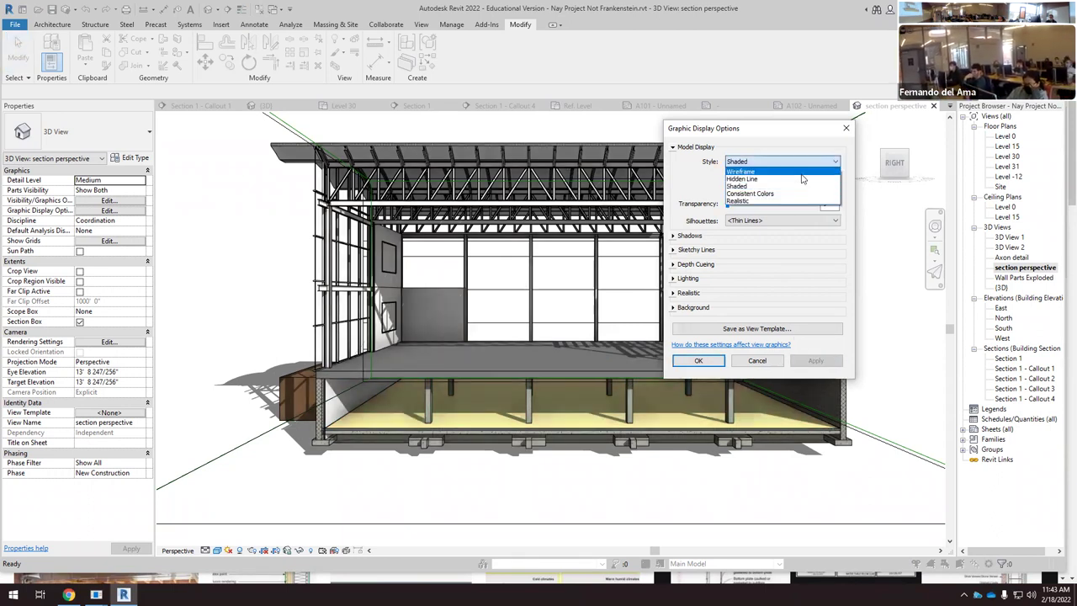
left_click(751, 175)
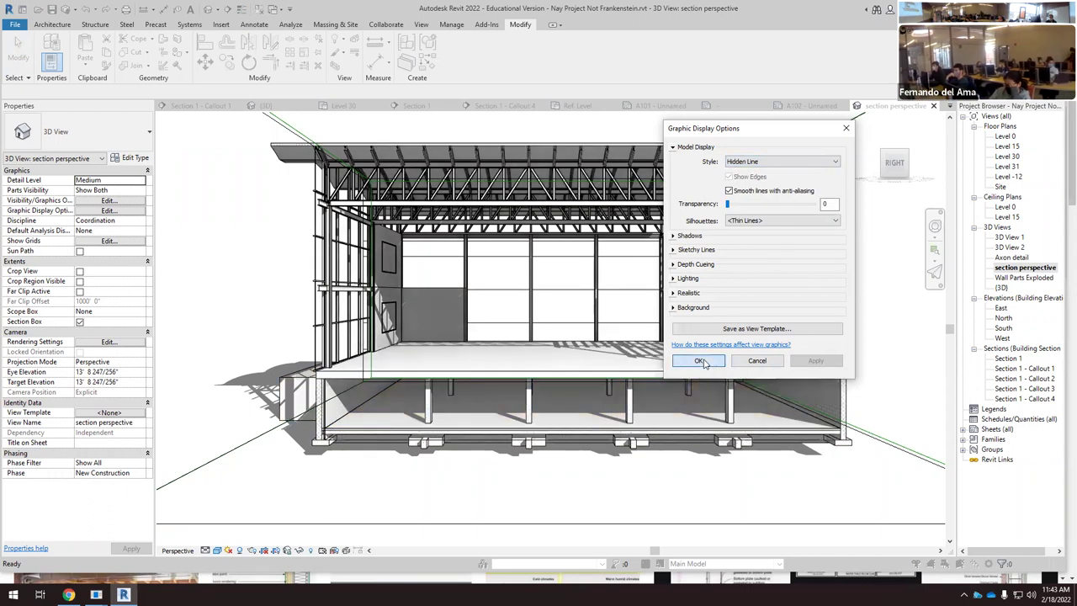
left_click(698, 360)
scroll(546, 343, "up", 2)
scroll(546, 343, "down", 3)
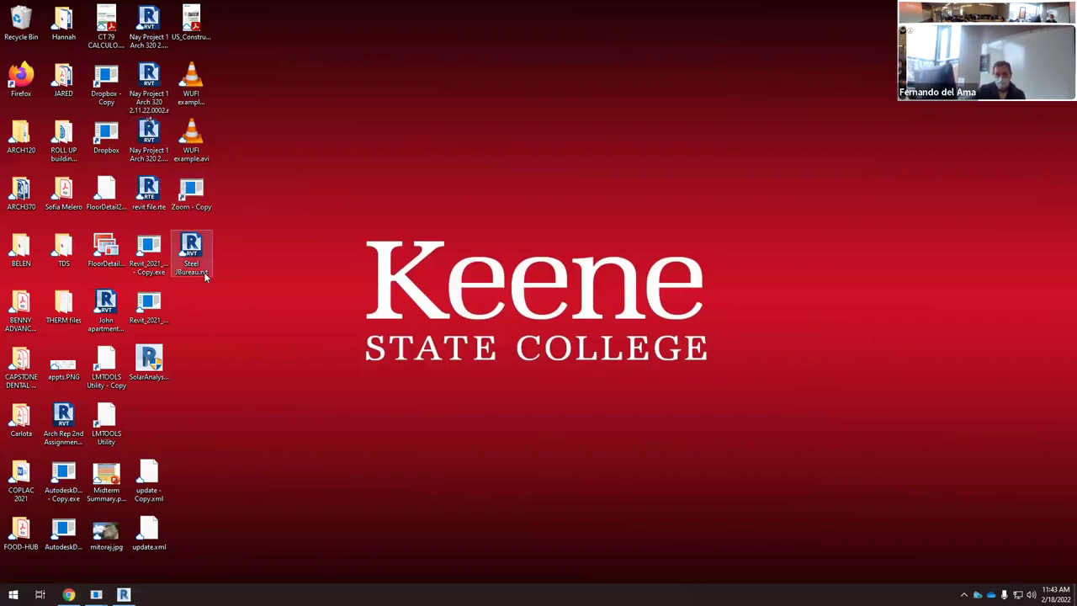
Step: Open the project Nay Project 1 Arch 320 2.11.22.rvt from the desktop and display its {3D} Copy 1 view
double_click(148, 137)
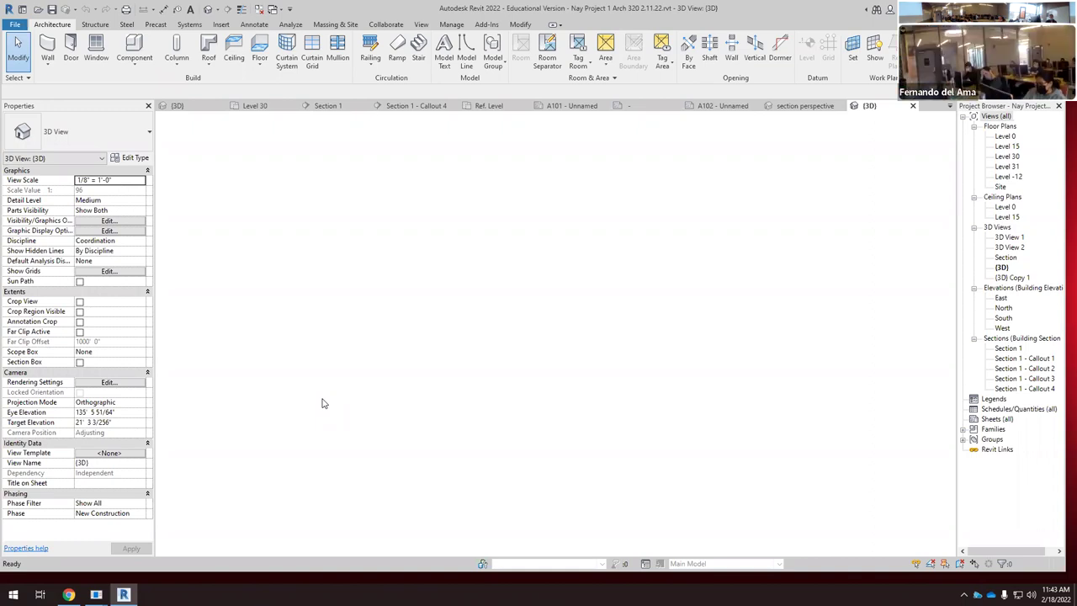
left_click(784, 103)
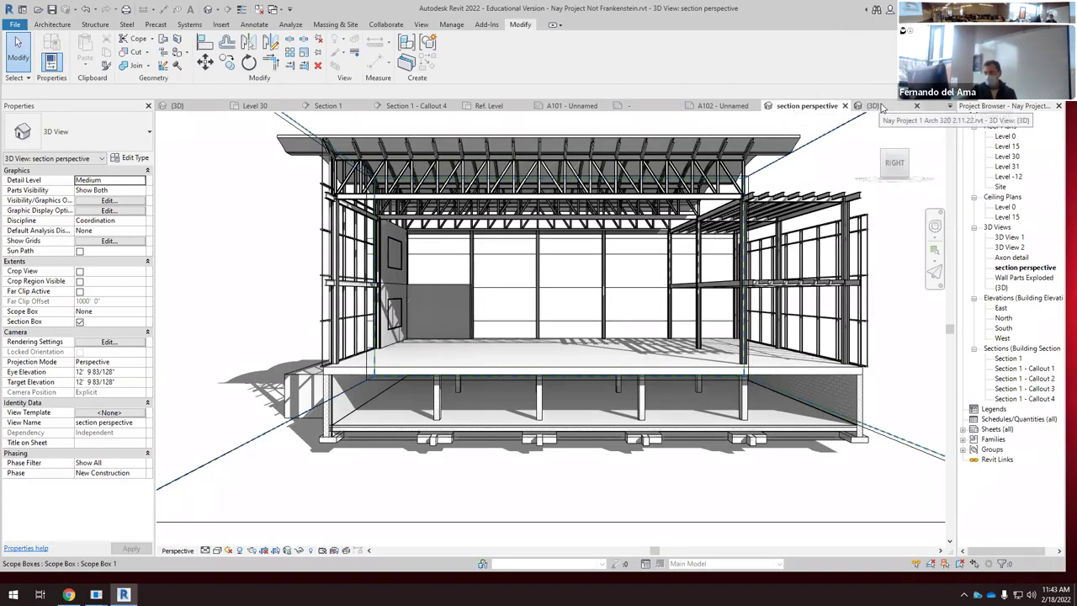
left_click(879, 106)
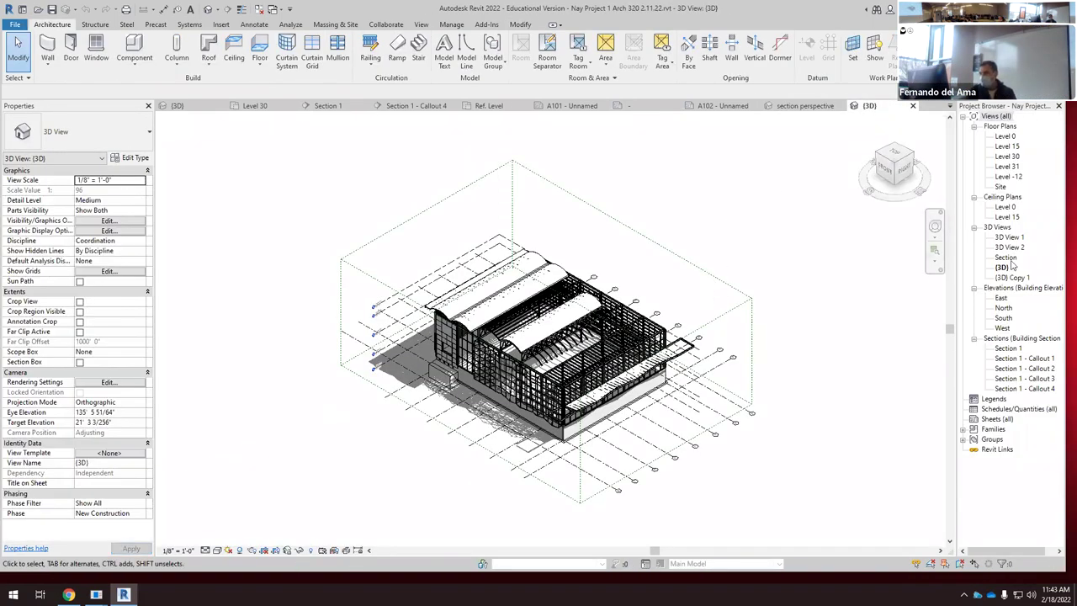
double_click(1010, 278)
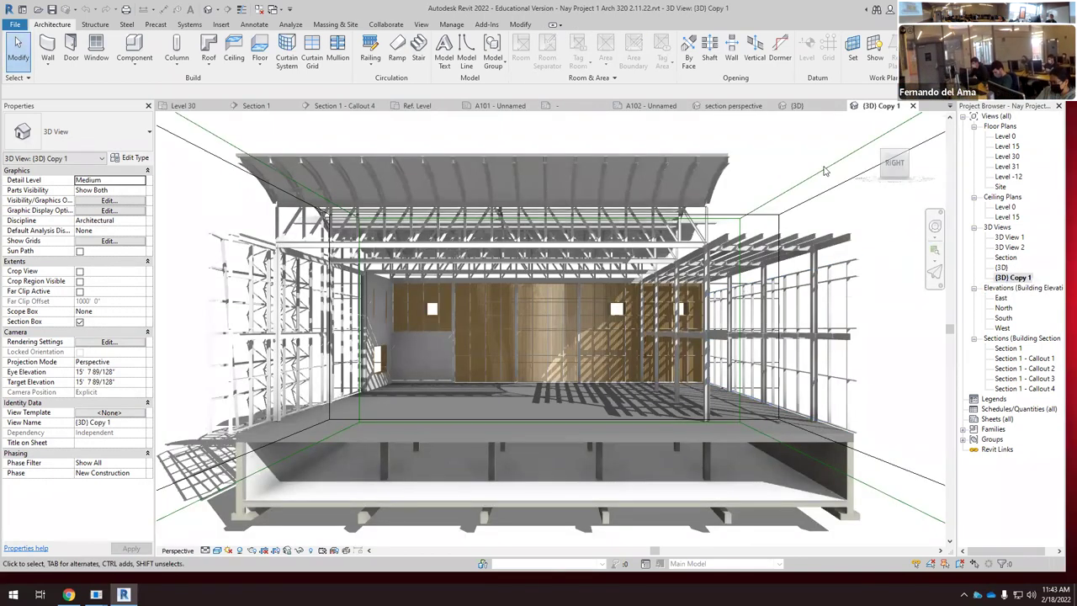
Step: Compare the older project's {3D} Copy 1 view with the current project's section perspective view
left_click(798, 107)
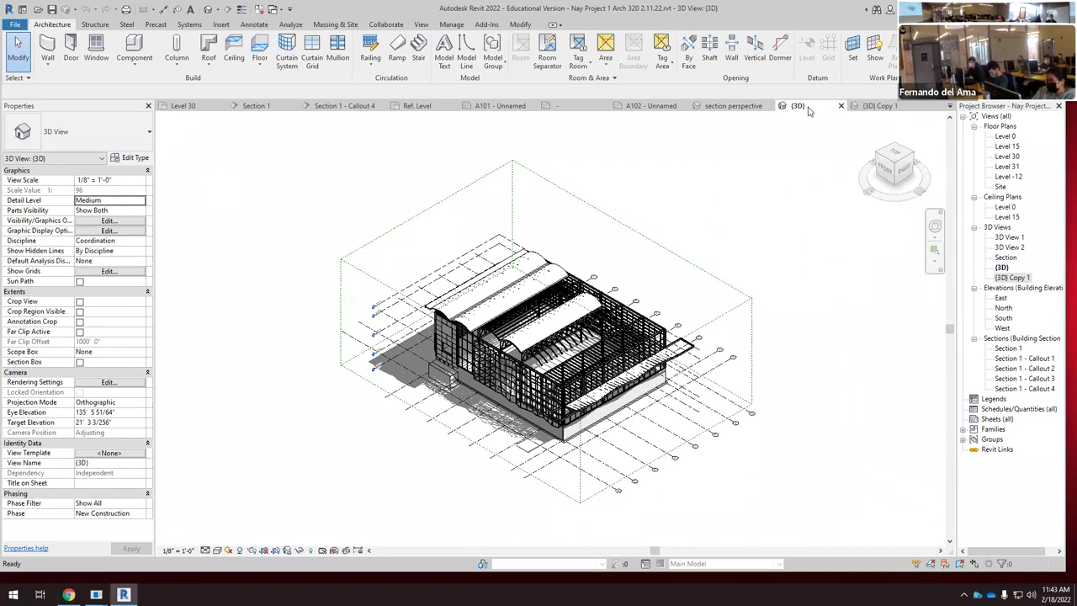
left_click(751, 105)
left_click(880, 106)
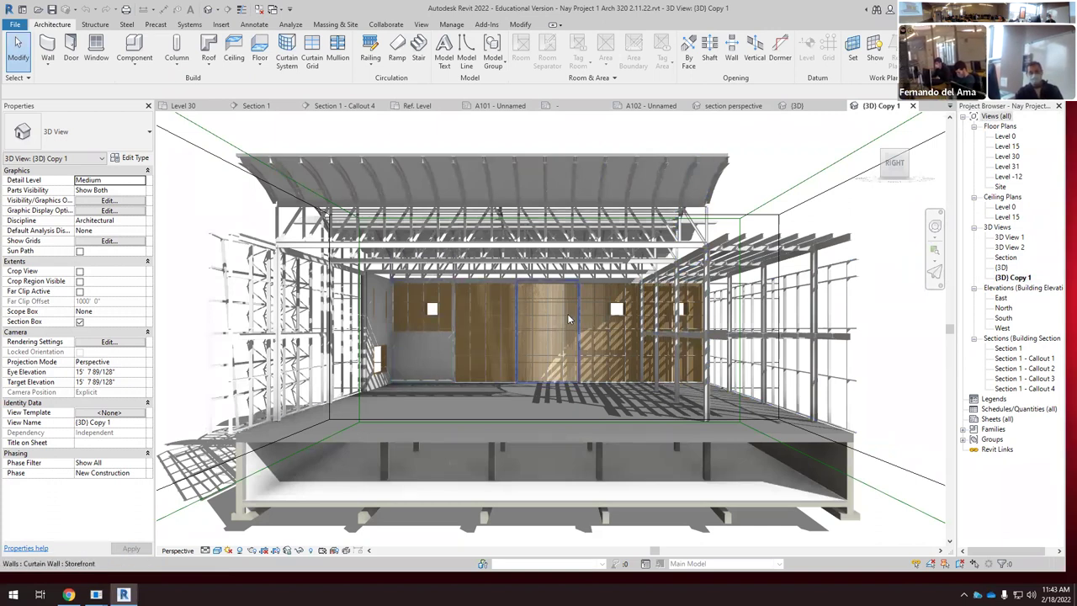
left_click(733, 105)
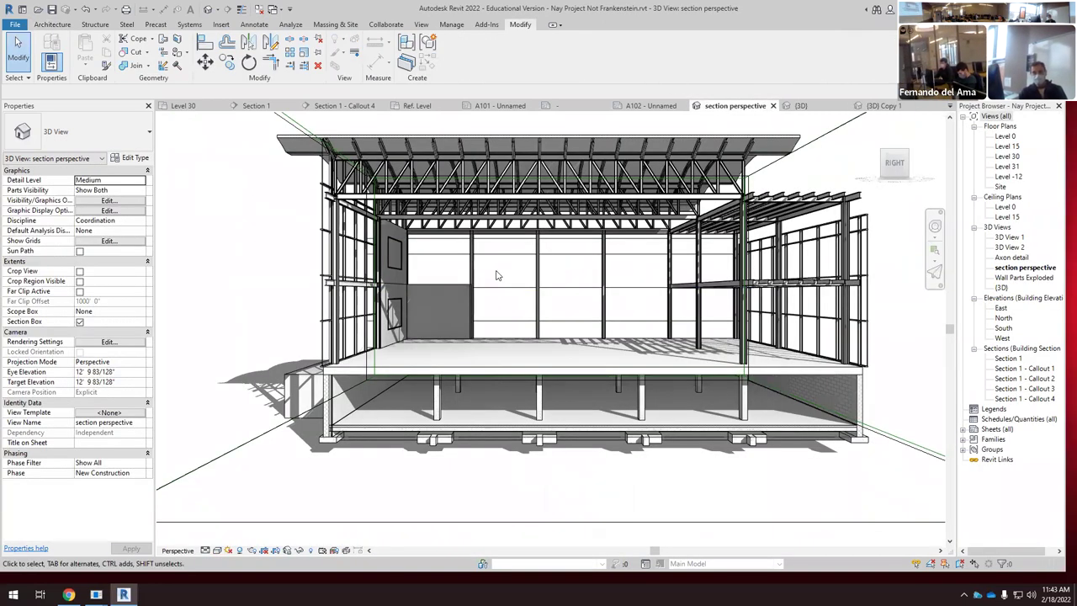
left_click(882, 105)
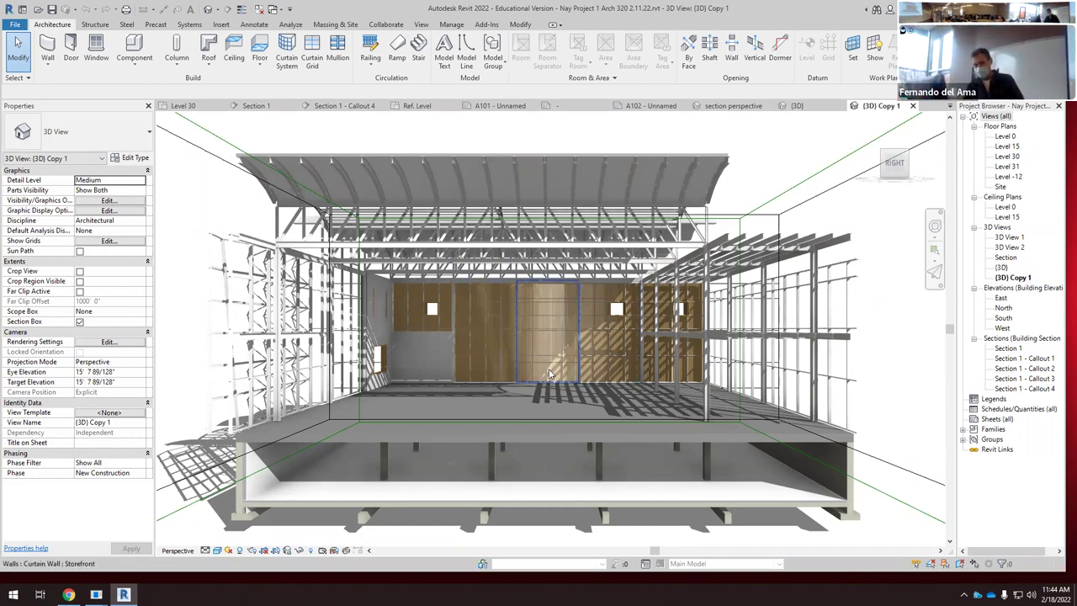
scroll(548, 372, "up", 3)
scroll(489, 299, "down", 1)
scroll(493, 302, "down", 2)
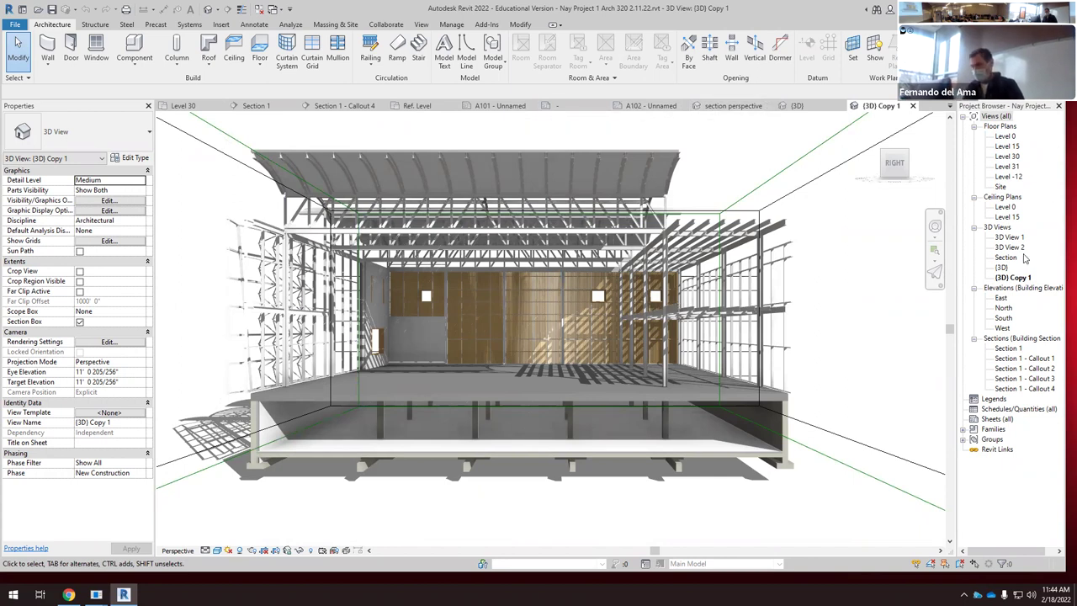
Step: Close the older project's {3D} view and turn on the section box in the Not Frankenstein project's {3D} view
left_click(797, 105)
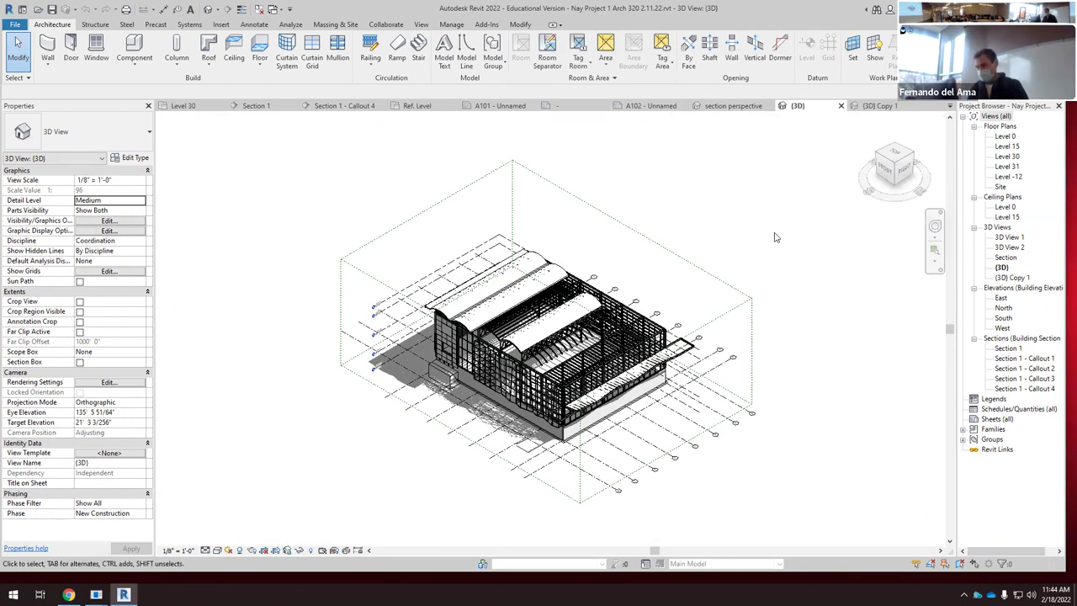
left_click(841, 107)
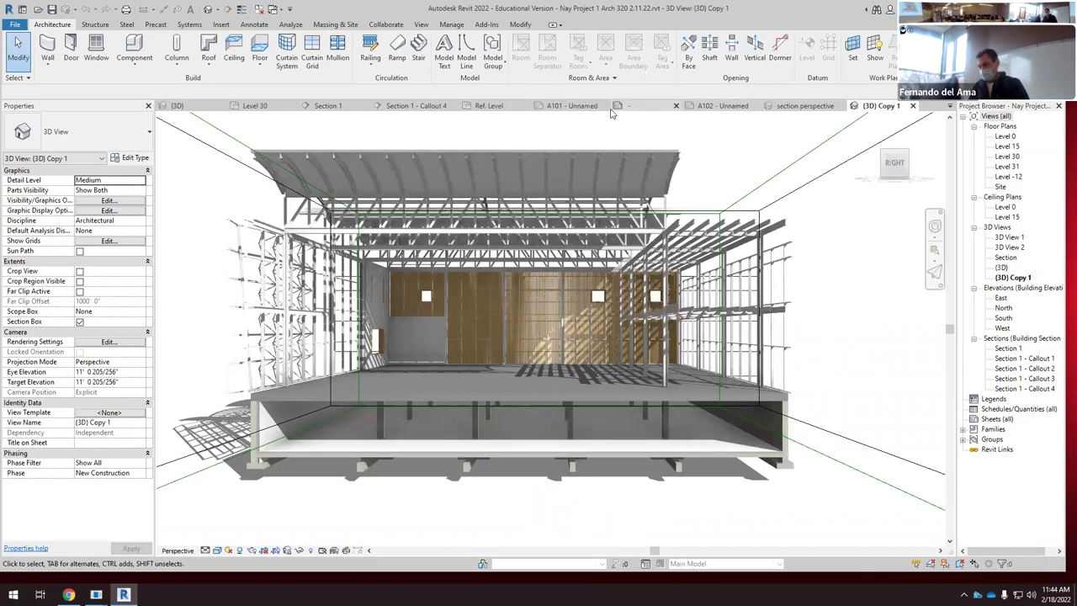
left_click(202, 106)
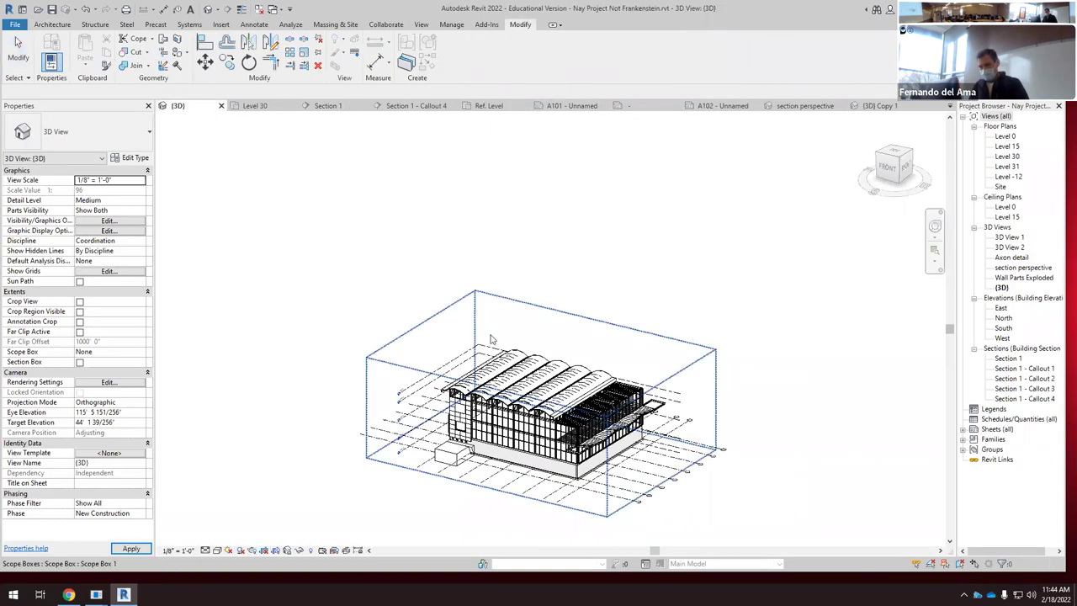
scroll(714, 537, "up", 2)
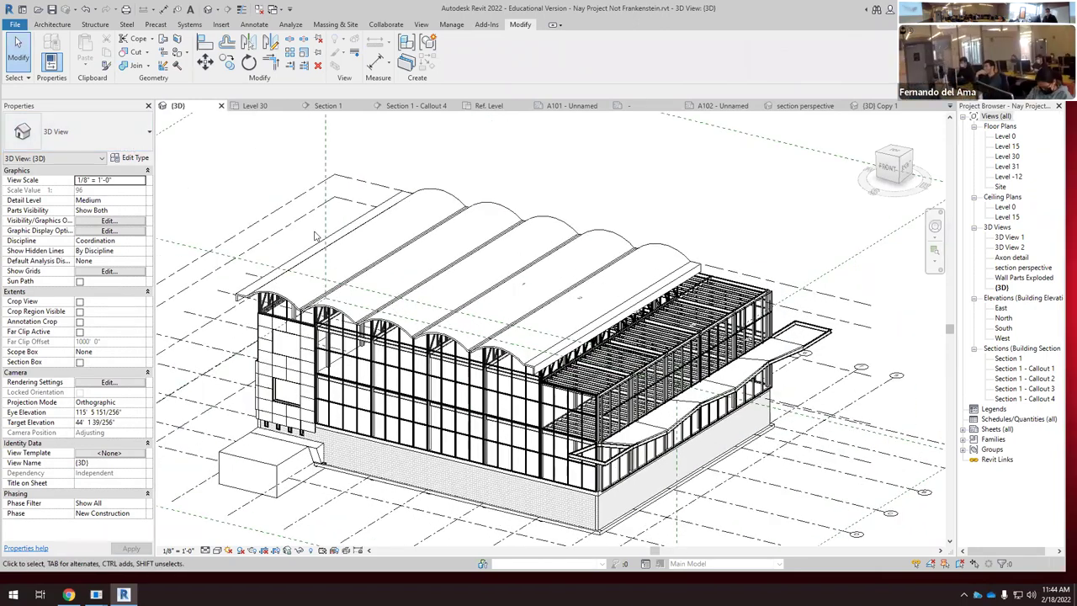
left_click(79, 362)
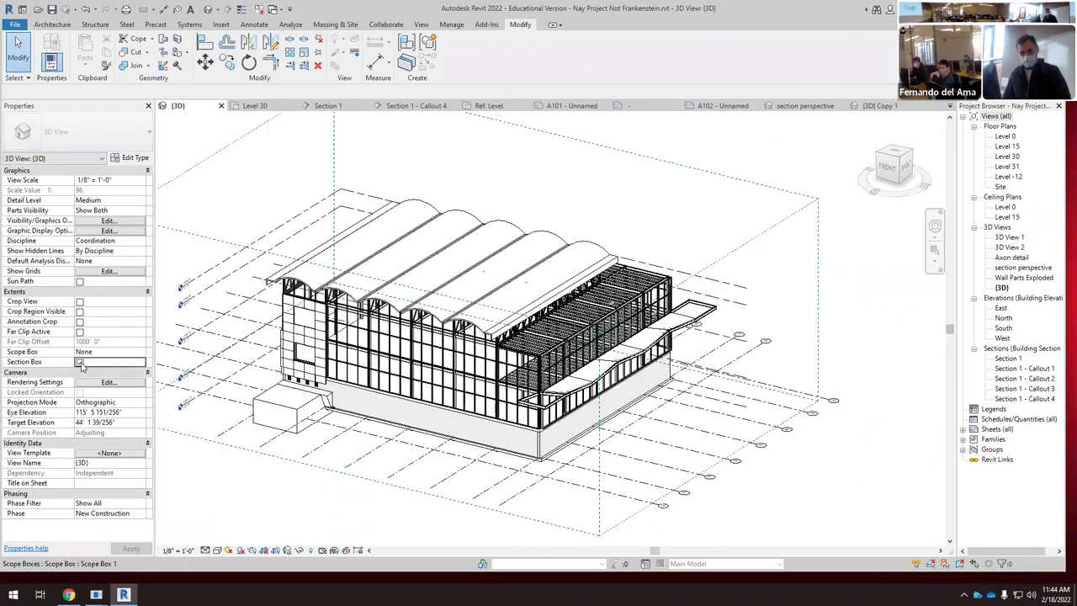
Step: Pull in the rear face of the section box to cut lengthwise through the building
scroll(740, 347, "down", 2)
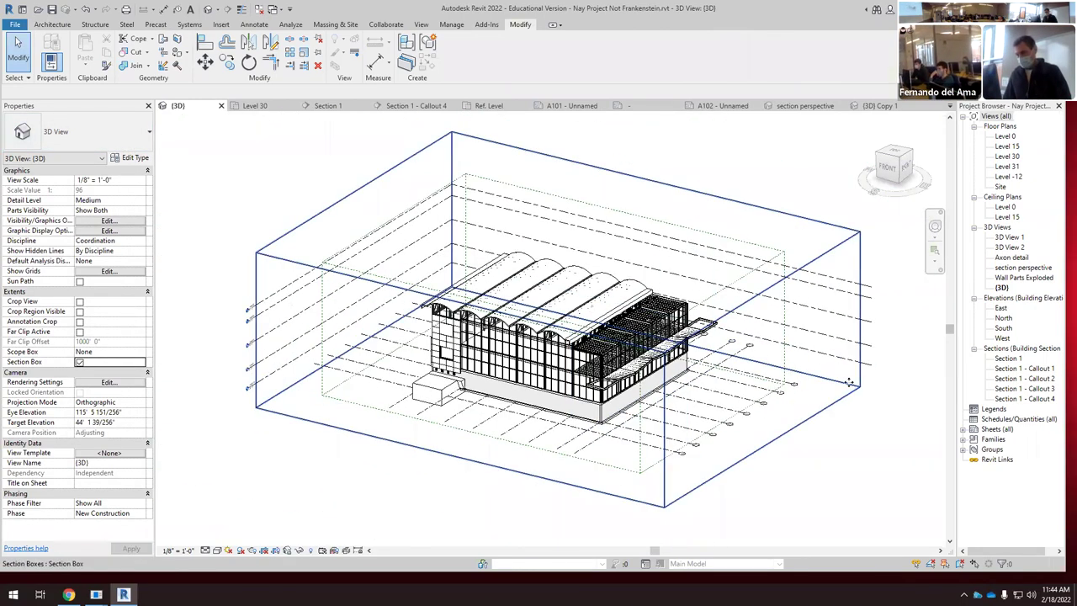
left_click(650, 269)
left_click_drag(653, 266, 633, 463)
middle_click_drag(632, 464, 528, 344, "shift")
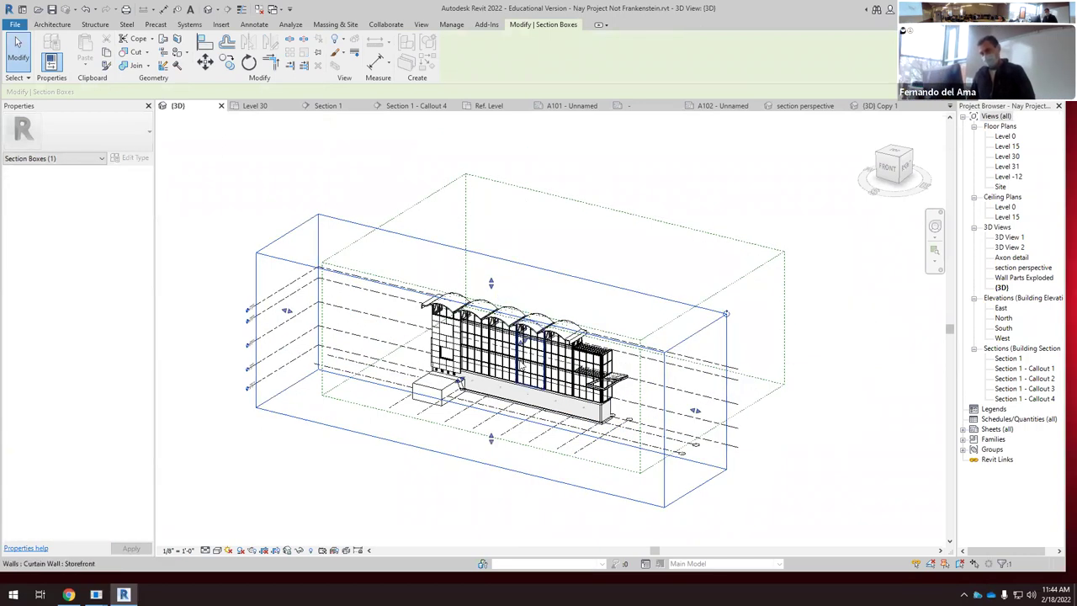
left_click_drag(522, 338, 634, 277)
Step: Orient the {3D} view to the back and switch it to perspective, framing the cut side of the building
middle_click_drag(644, 275, 920, 202, "shift")
left_click(901, 166)
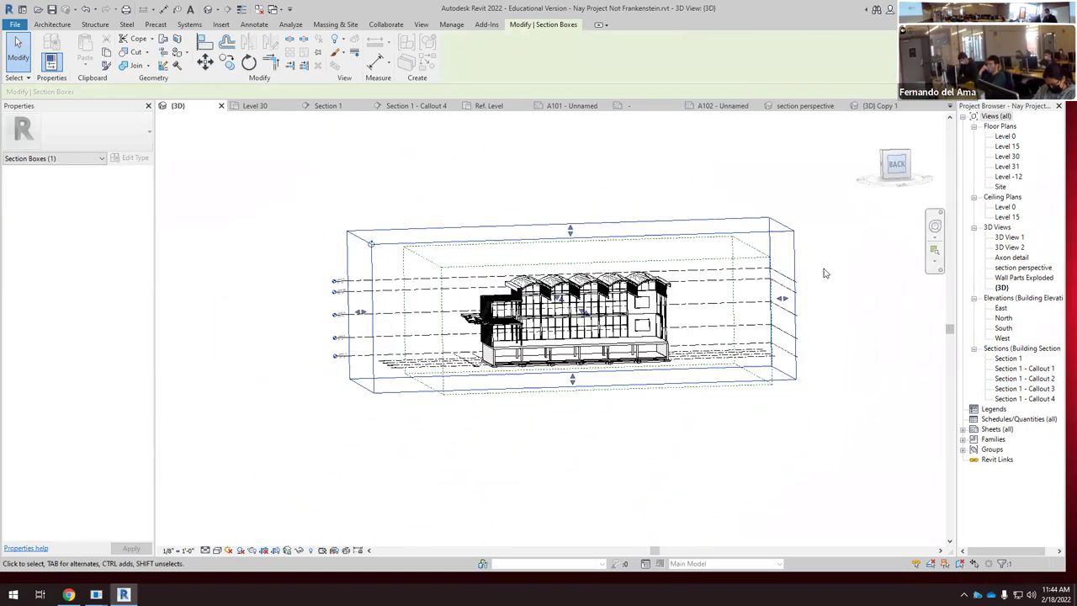
scroll(547, 368, "up", 1)
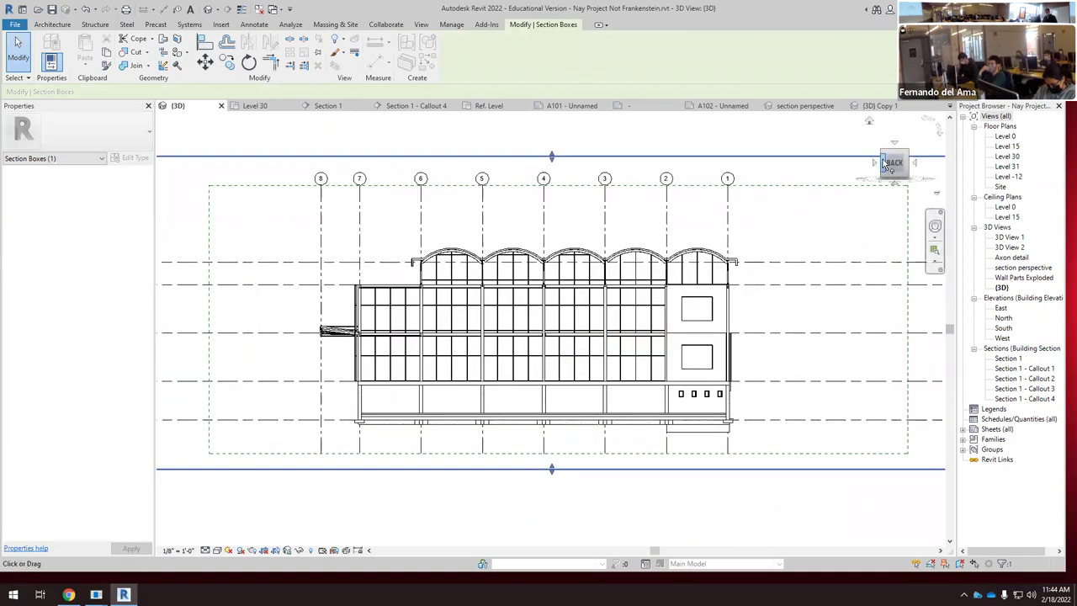
right_click(893, 162)
left_click(917, 217)
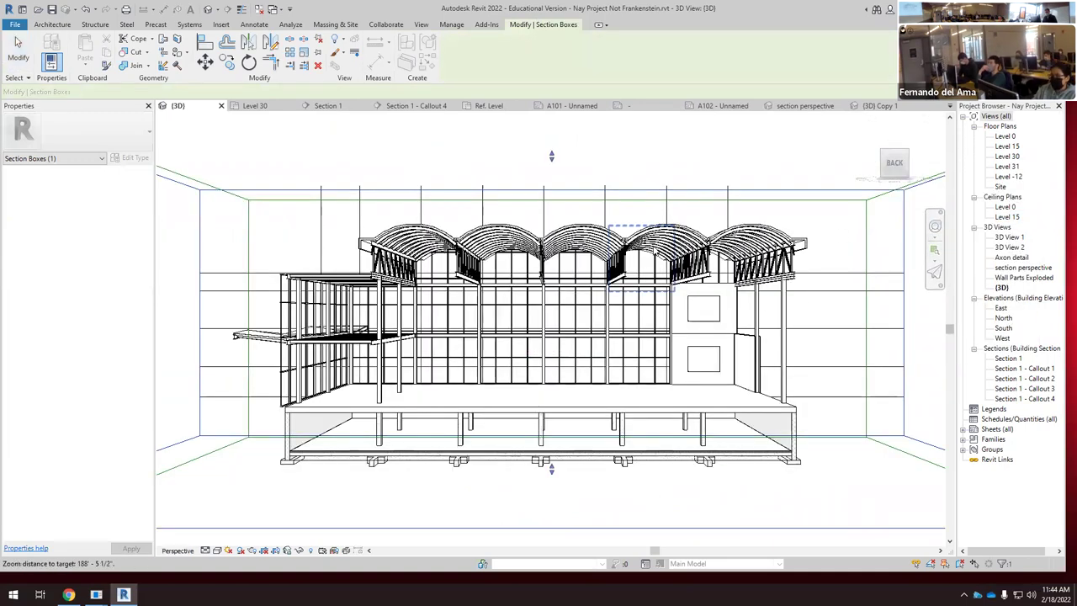
scroll(629, 319, "up", 4)
scroll(629, 319, "up", 3)
scroll(631, 336, "down", 2)
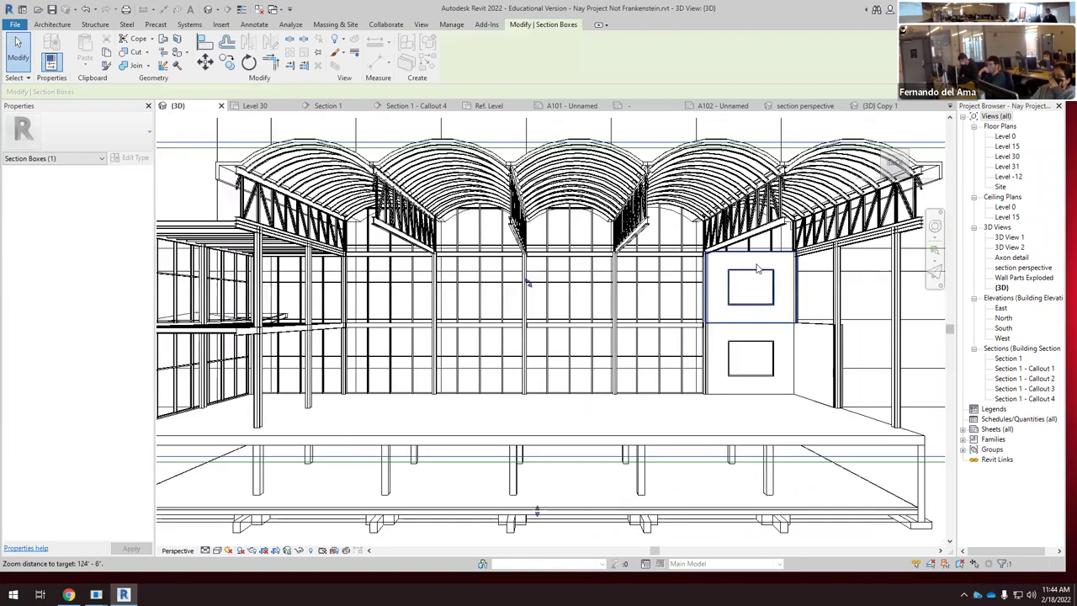
scroll(633, 395, "up", 1)
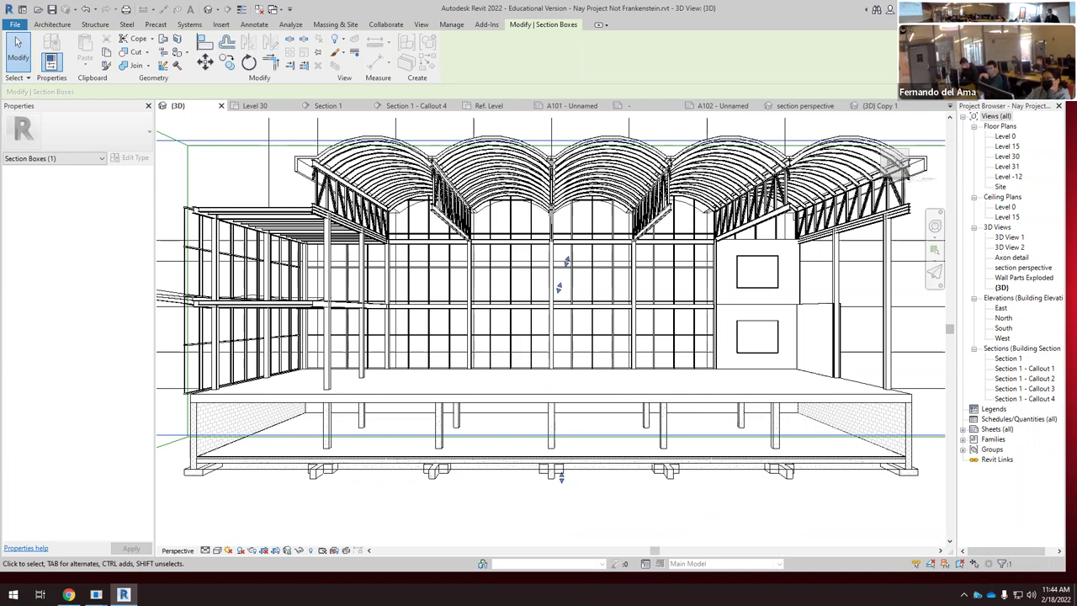
Step: Turn on cast shadows and ambient shadows for the {3D} view and apply them
left_click(240, 550)
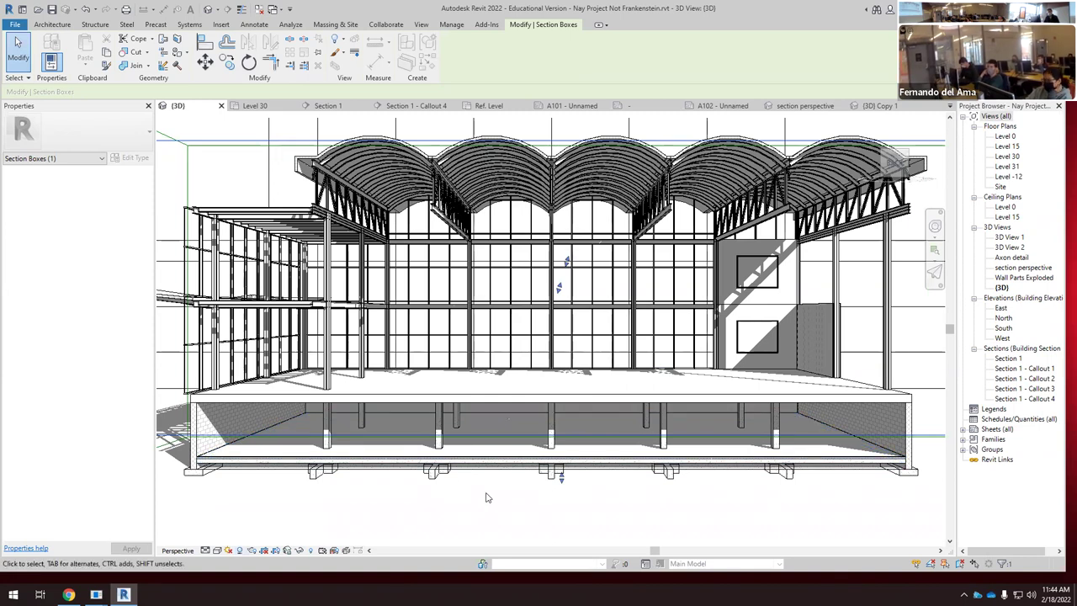
left_click(217, 550)
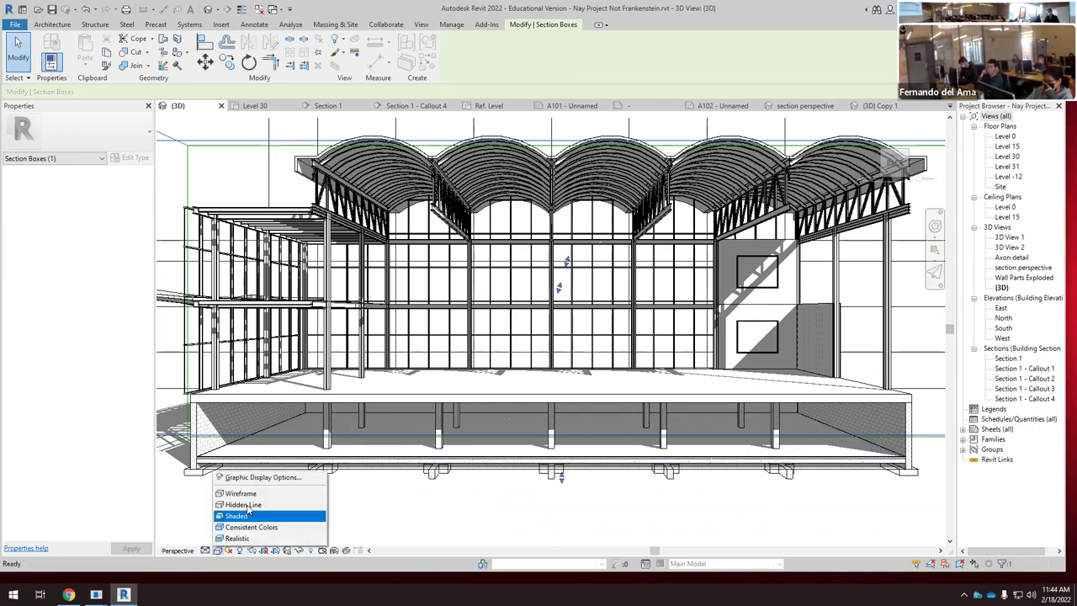
left_click(262, 477)
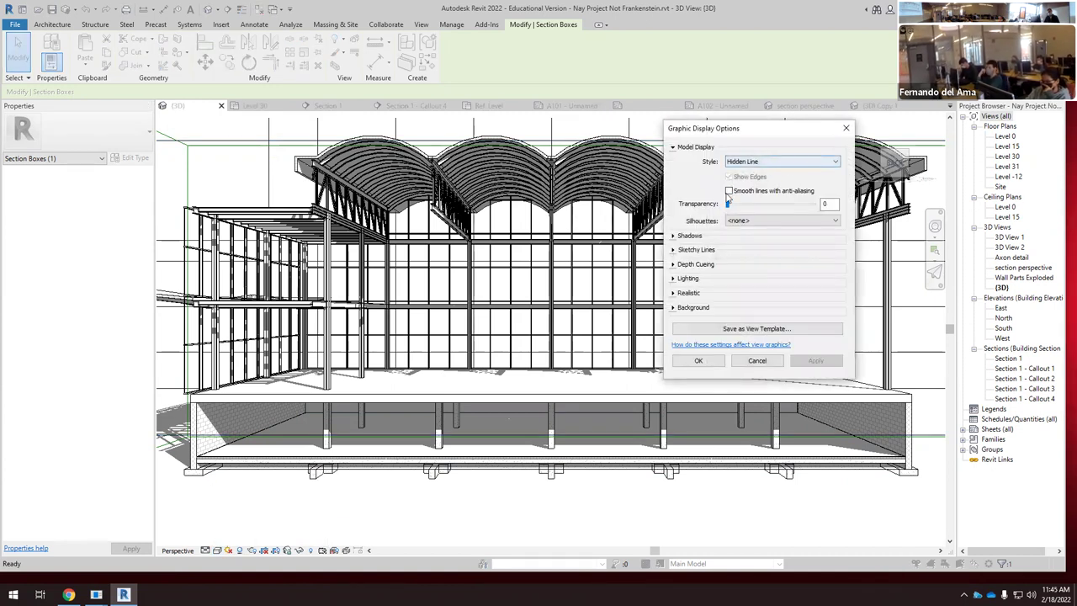
left_click(678, 236)
left_click(729, 256)
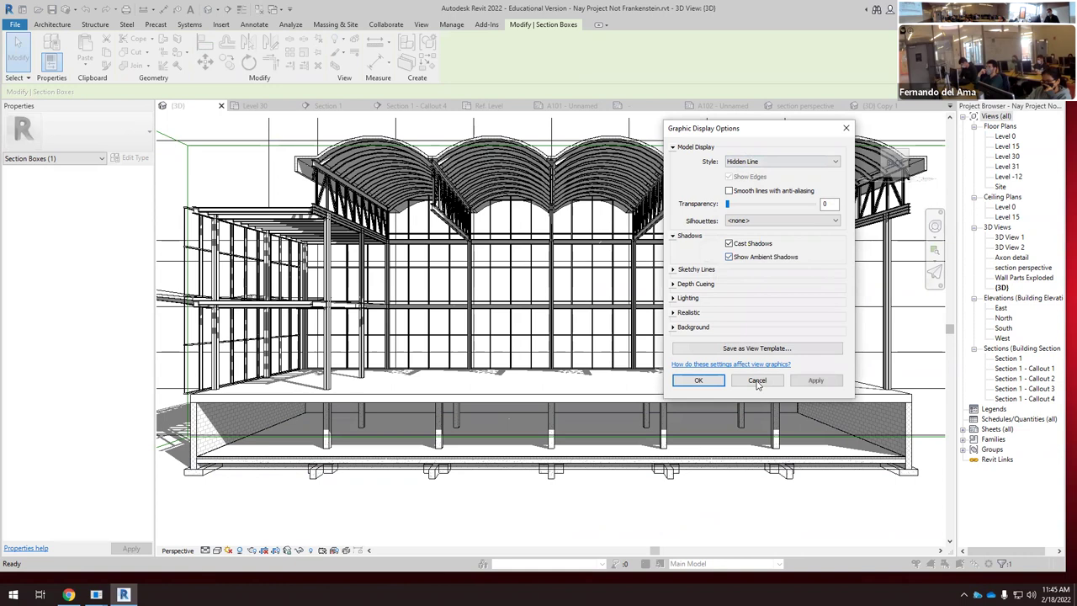
left_click(815, 379)
left_click(698, 379)
left_click(661, 540)
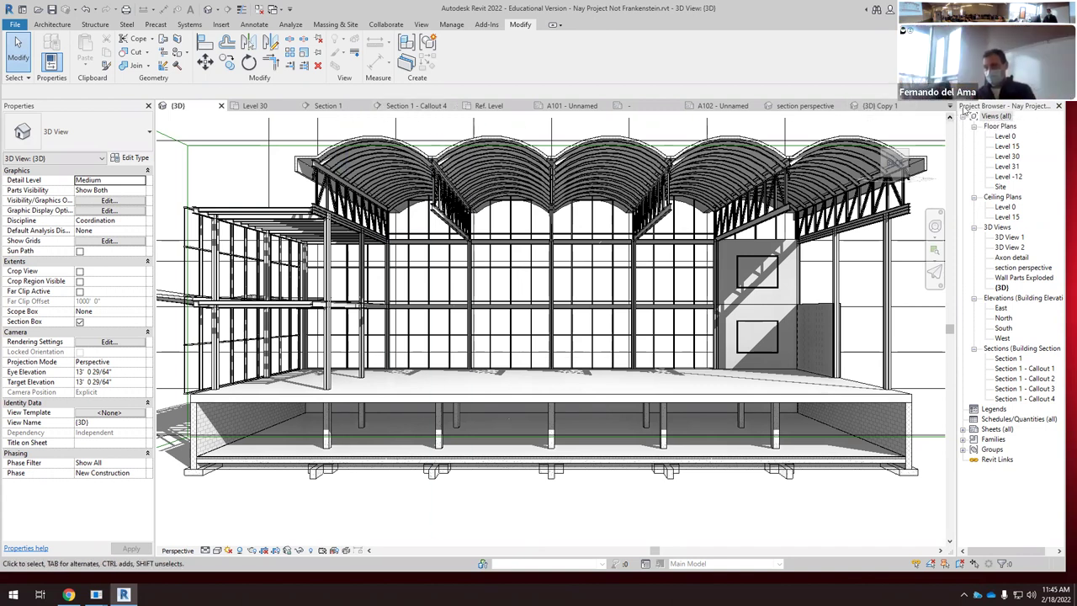
Step: Review the {3D} Copy 1, section perspective and A102 views, and return to the current project's {3D} view
left_click(868, 108)
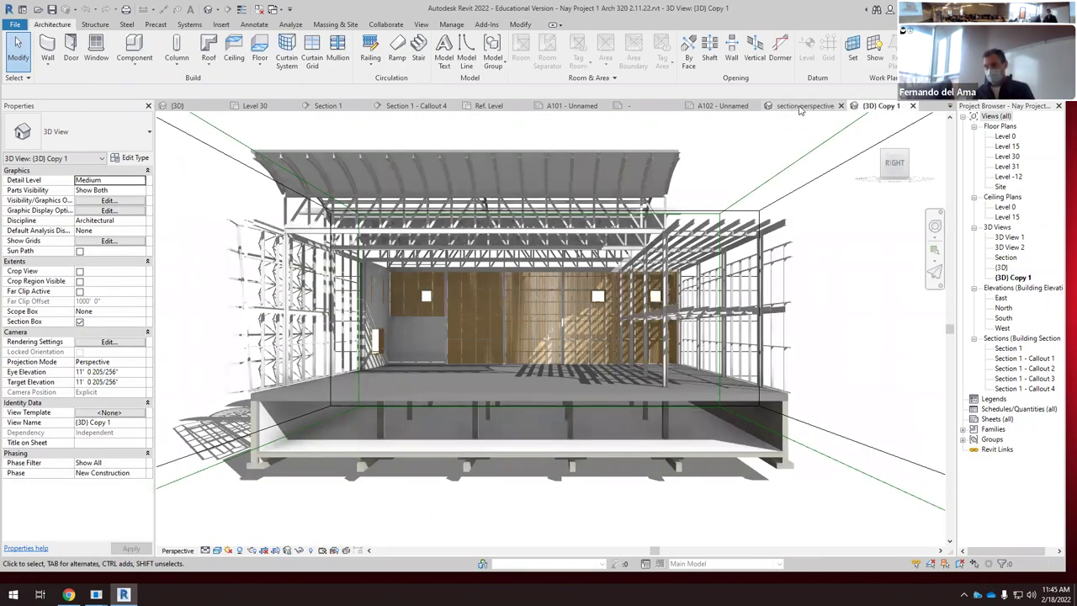
left_click(804, 107)
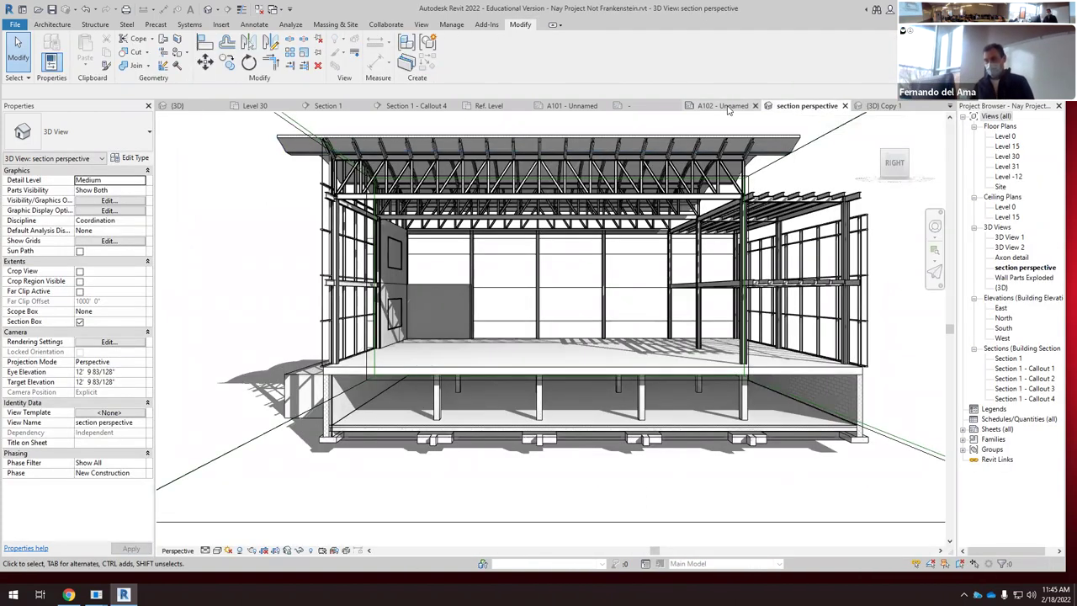
left_click(723, 107)
left_click(805, 107)
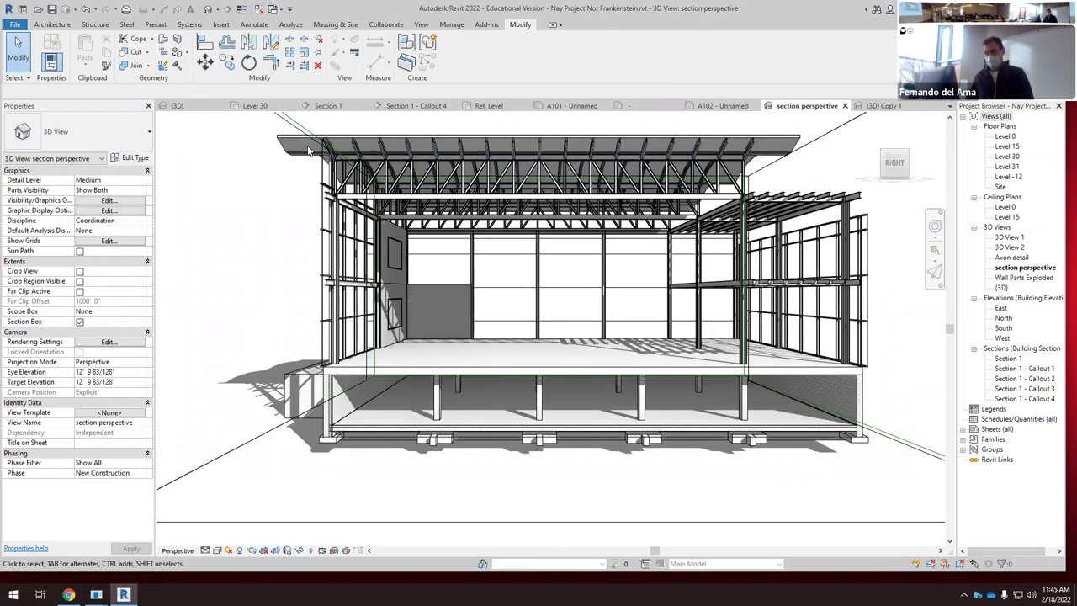
left_click(206, 110)
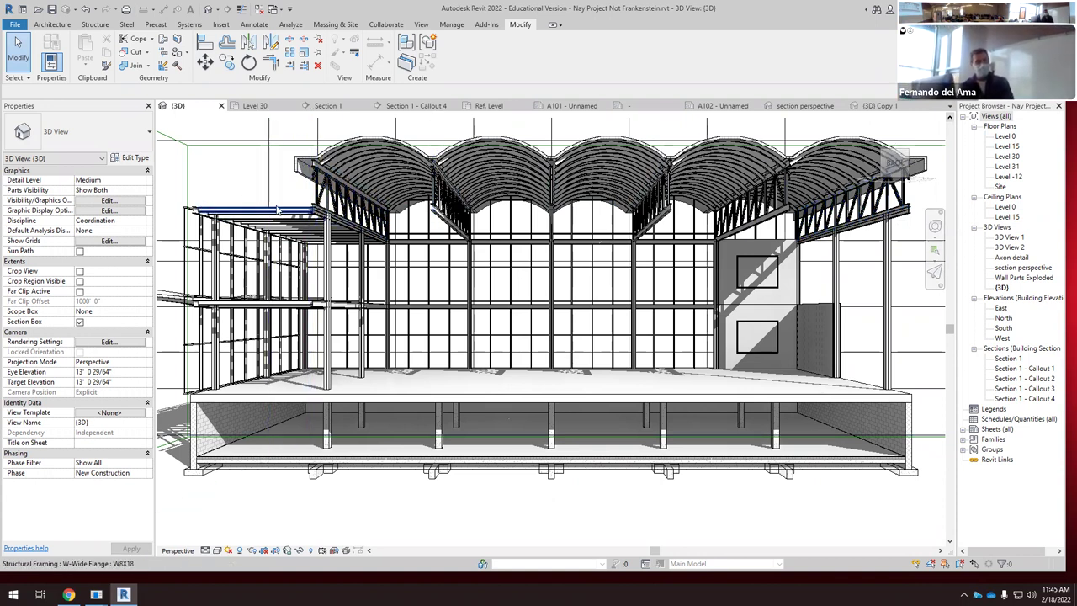
Step: Reframe the {3D} perspective to fit the entire lengthwise cut, including the canopy and all roof vaults
scroll(298, 204, "up", 3)
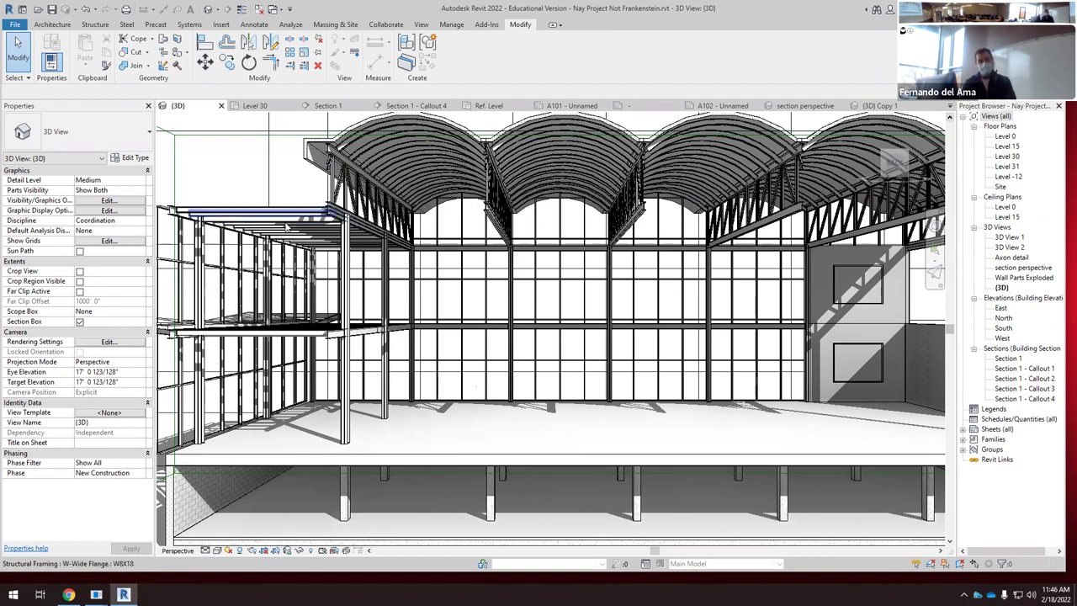
scroll(286, 226, "down", 2)
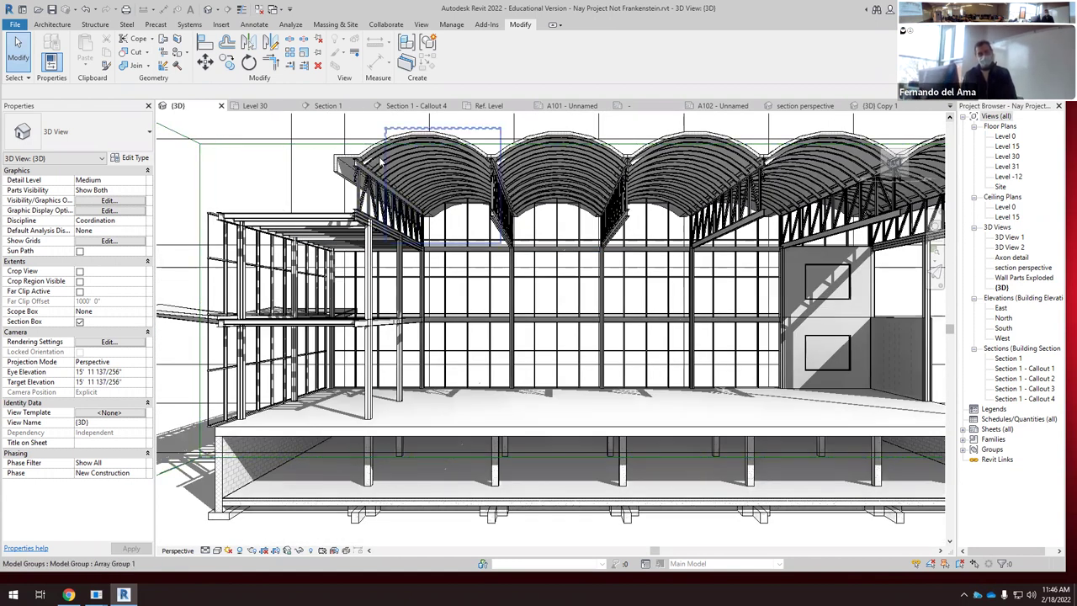
scroll(448, 254, "down", 2)
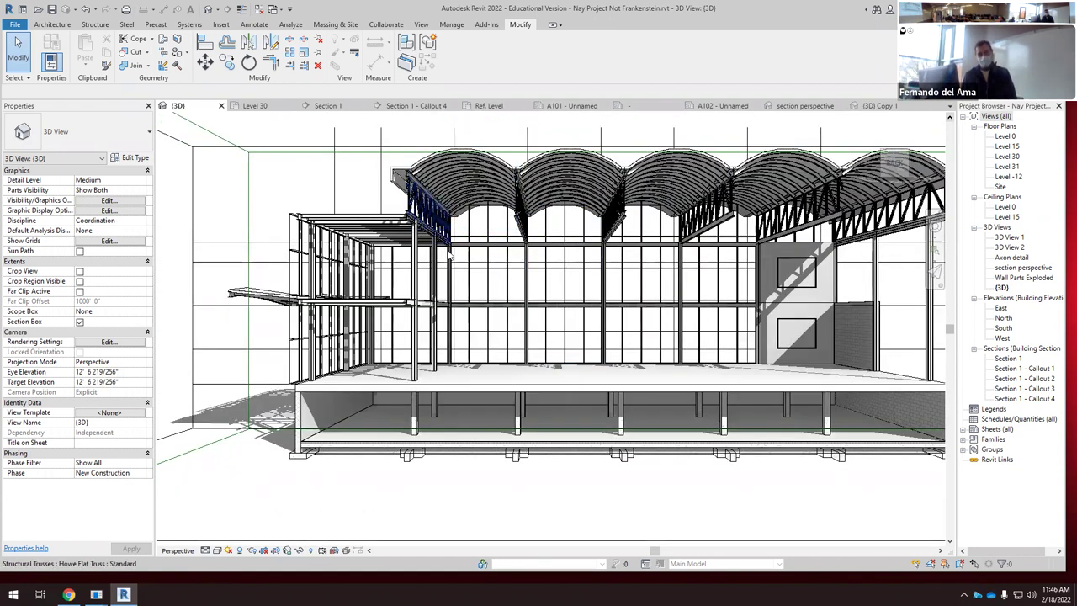
scroll(294, 301, "up", 2)
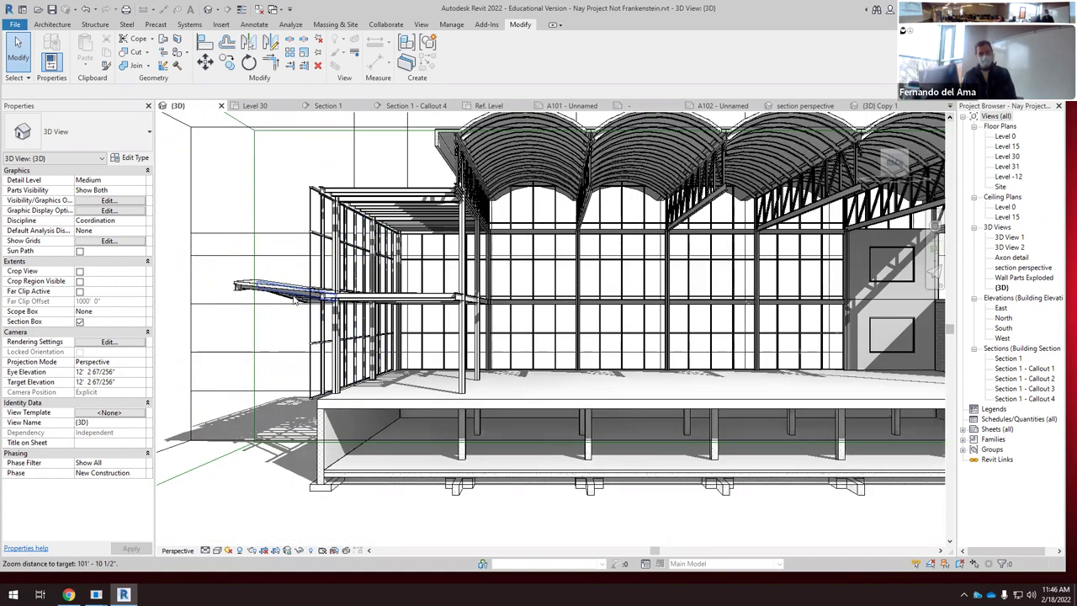
scroll(514, 126, "down", 1)
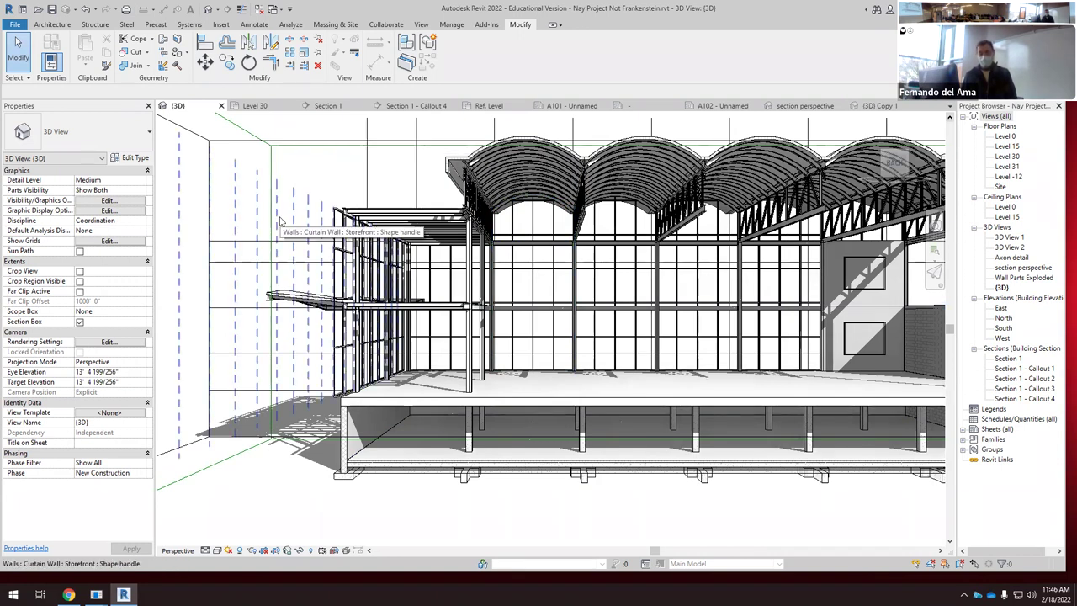
scroll(728, 385, "down", 1)
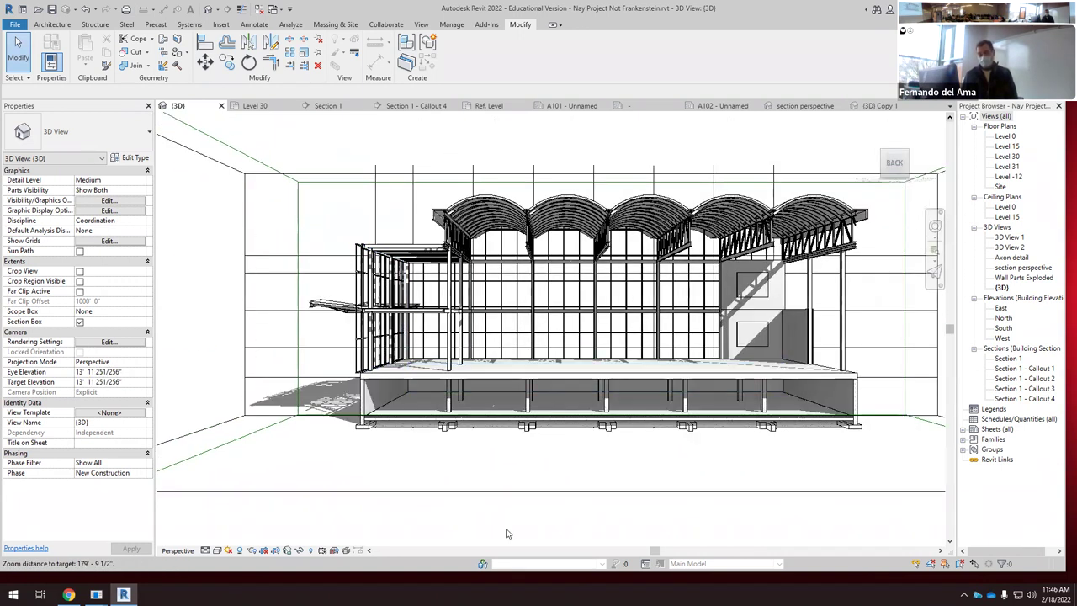